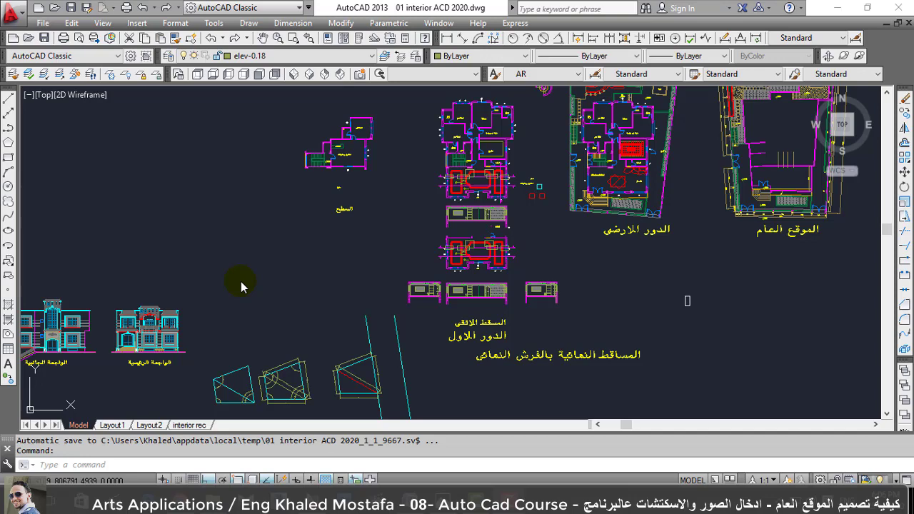
# Copy all 550 objects of the ground-floor plan into an empty area of the drawing with CO.
pyautogui.scroll(-2, 255, 321)
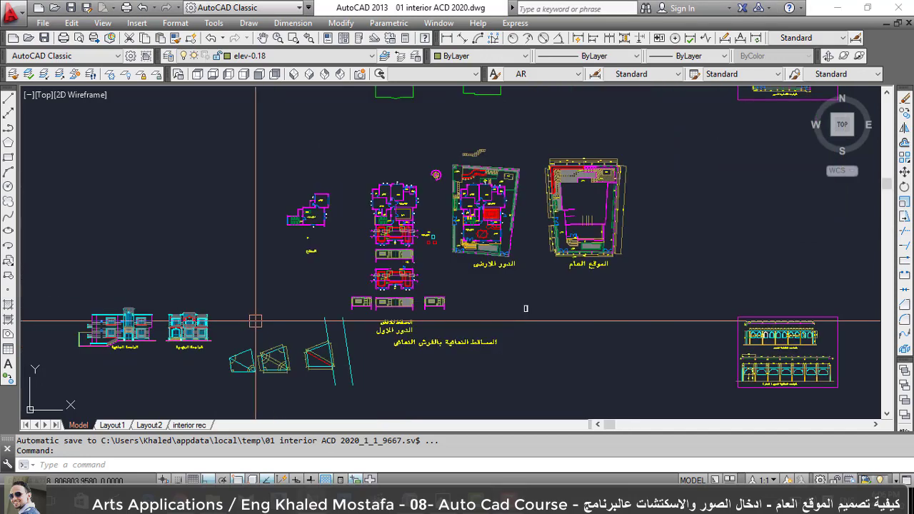
pyautogui.scroll(4, 414, 286)
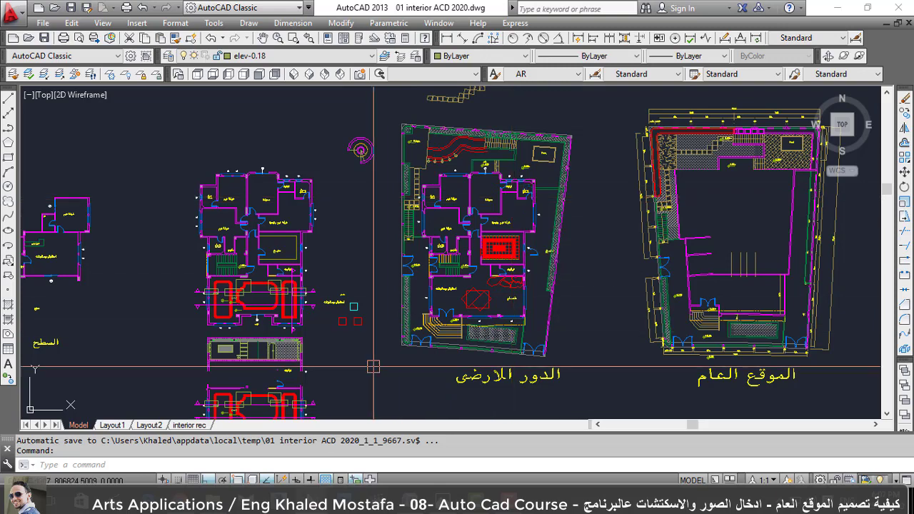
pyautogui.write('Co')
pyautogui.press('Return')
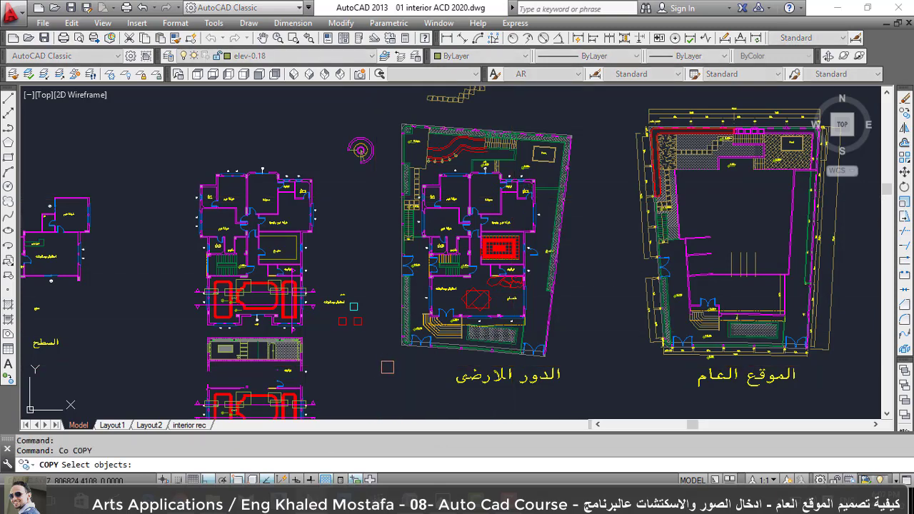
pyautogui.click(382, 367)
pyautogui.click(549, 160)
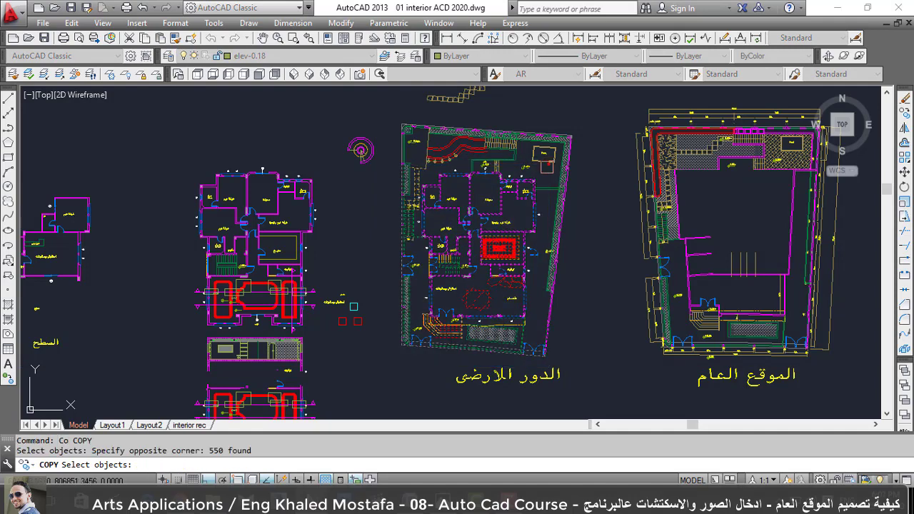
pyautogui.press('Return')
pyautogui.click(485, 246)
pyautogui.scroll(-5, 485, 246)
pyautogui.scroll(2, 316, 254)
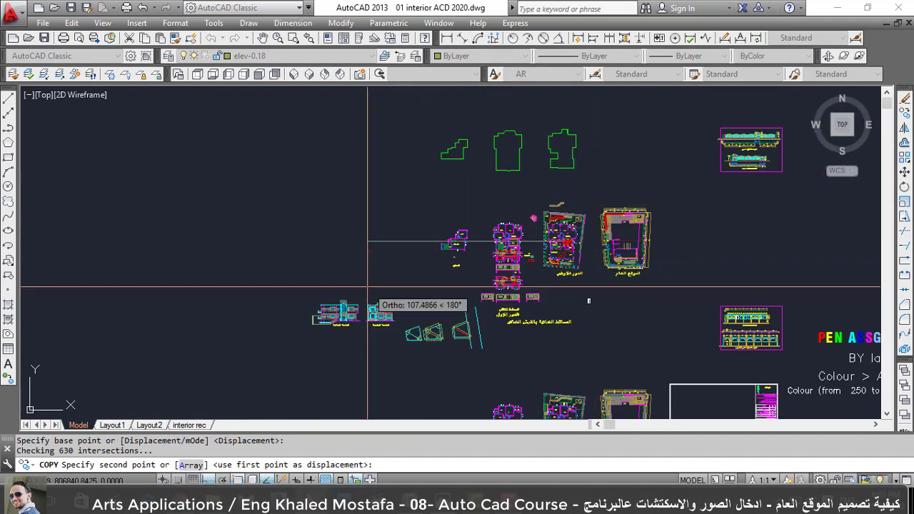
pyautogui.press('Escape')
pyautogui.scroll(4, 311, 253)
# Erase the bottom walls, doors and landscape lines of the copied plan, then select the leftover door and green line.
pyautogui.scroll(1, 291, 265)
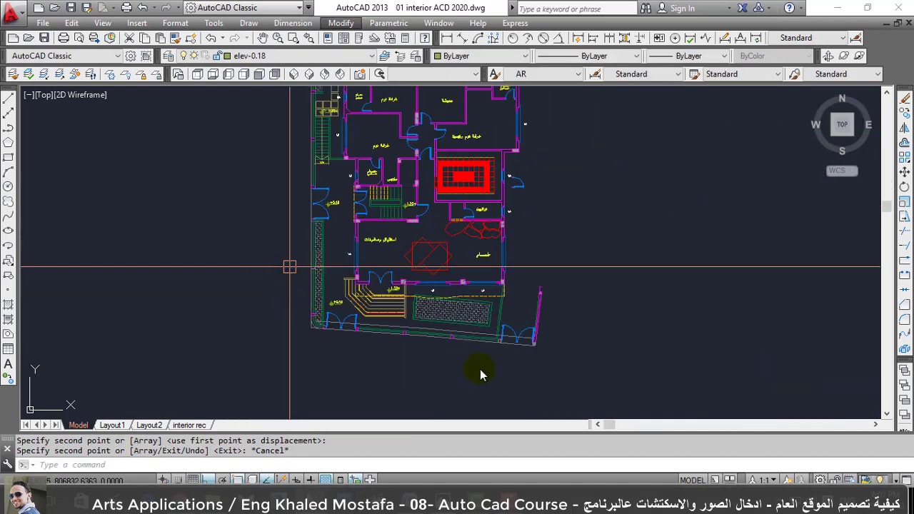
pyautogui.click(479, 369)
pyautogui.press('Escape')
pyautogui.click(576, 370)
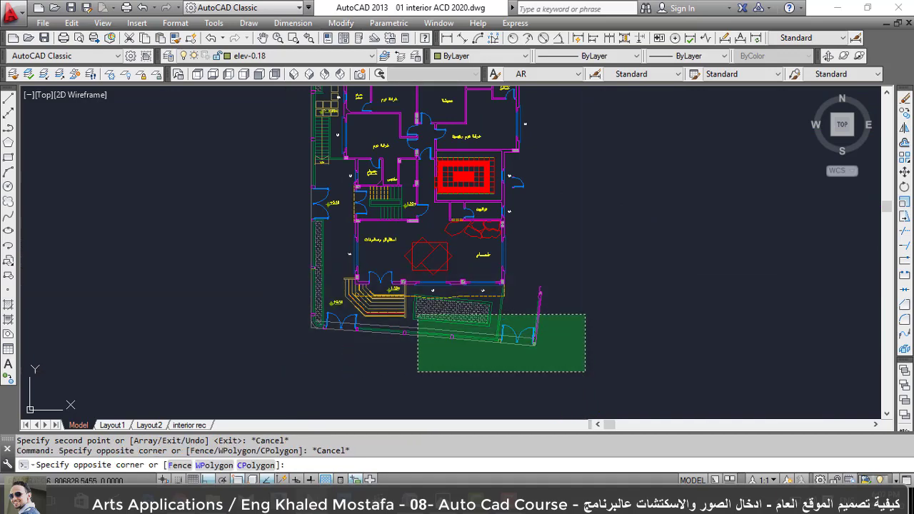
pyautogui.click(417, 313)
pyautogui.press('Delete')
pyautogui.scroll(4, 514, 300)
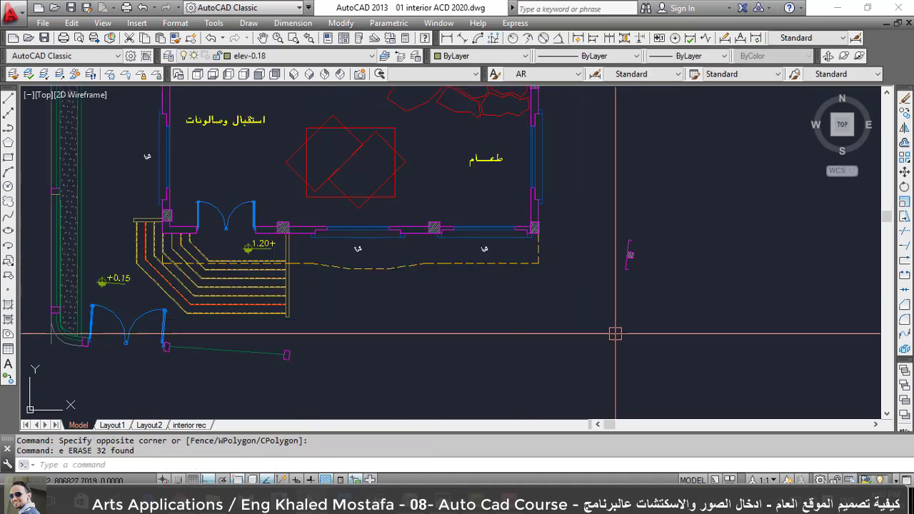
pyautogui.scroll(-2, 609, 205)
pyautogui.click(485, 378)
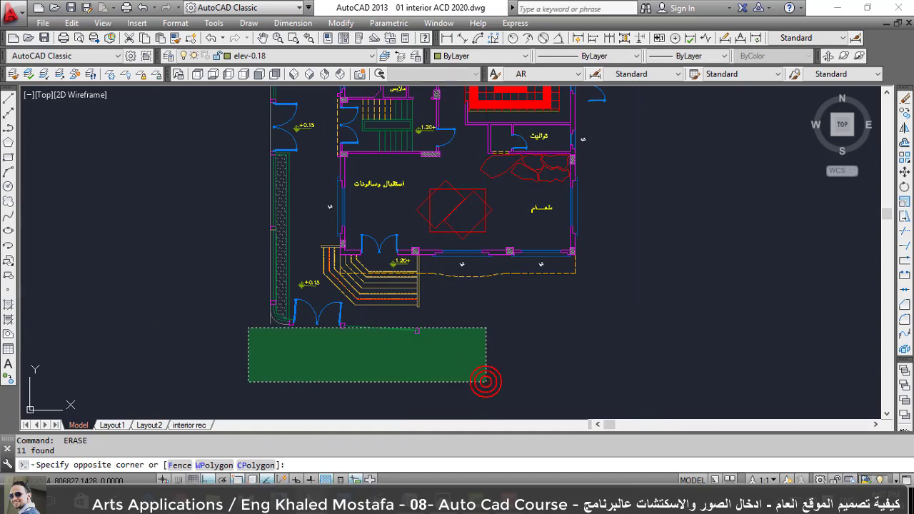
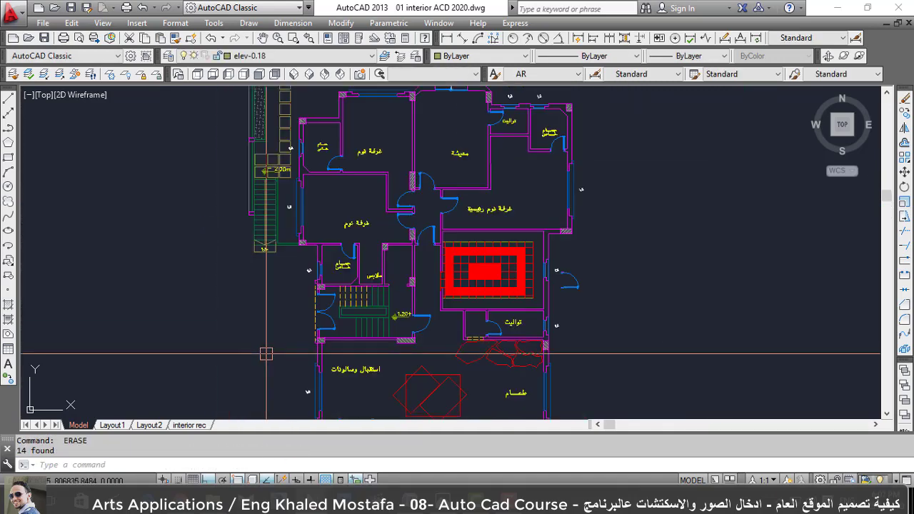
# Box-select and delete the objects along the plan's left-side column.
pyautogui.scroll(3, 276, 355)
pyautogui.click(275, 356)
pyautogui.press('Escape')
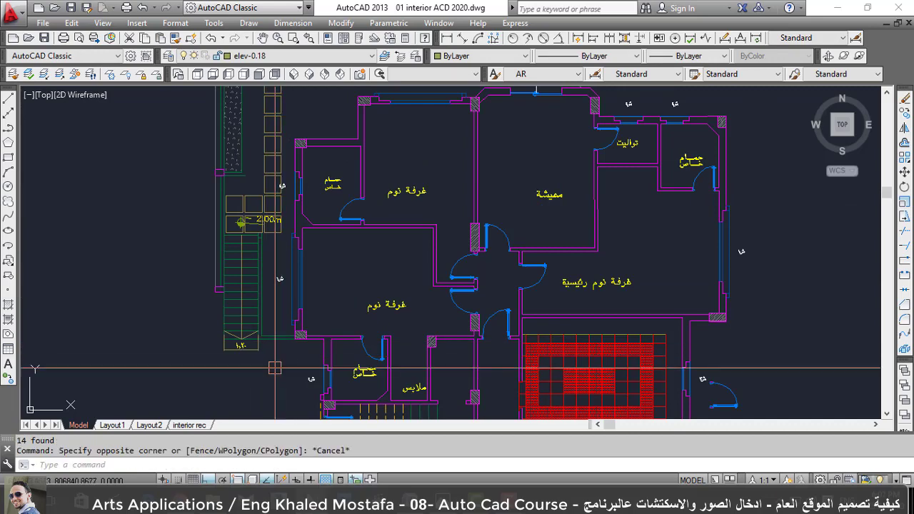
pyautogui.press('Escape')
pyautogui.scroll(-2, 307, 261)
pyautogui.scroll(4, 307, 337)
pyautogui.click(307, 336)
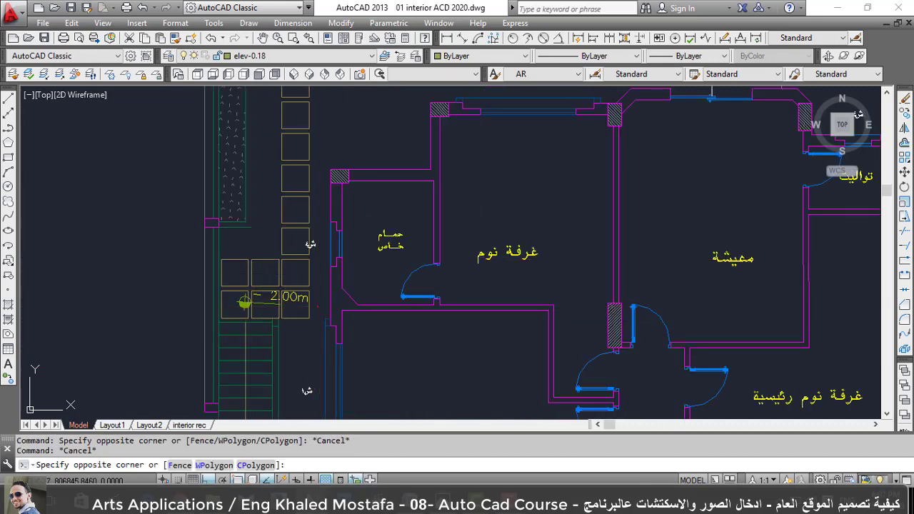
# Delete the marks above the plan and the window mark left of the bedroom.
pyautogui.scroll(-2, 251, 254)
pyautogui.click(192, 154)
pyautogui.press('Delete')
pyautogui.click(192, 153)
# Delete the door and its tag on the east wall.
pyautogui.scroll(-2, 197, 323)
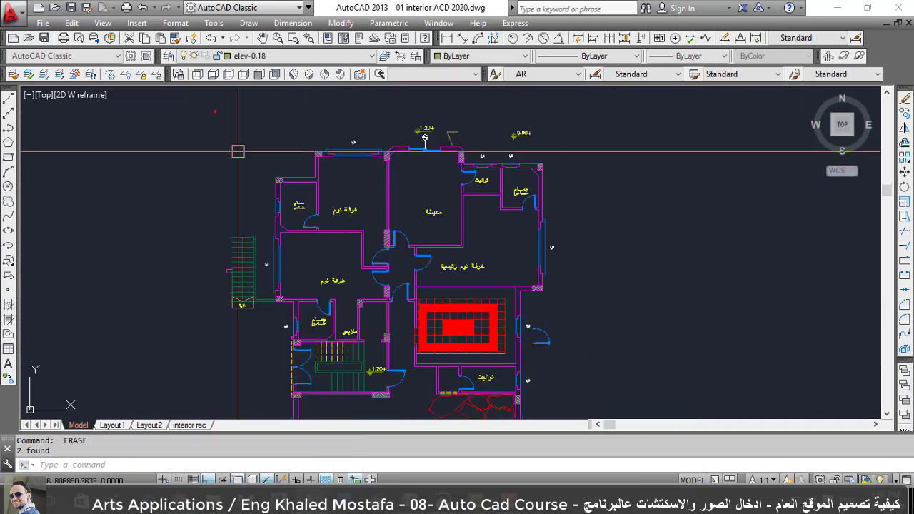
pyautogui.scroll(1, 197, 323)
pyautogui.click(198, 323)
pyautogui.scroll(3, 198, 323)
pyautogui.click(277, 240)
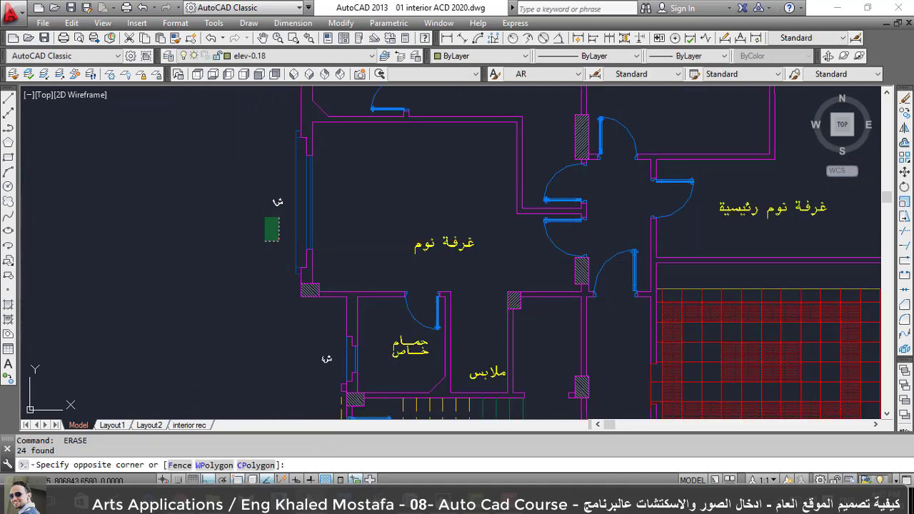
pyautogui.click(261, 205)
pyautogui.press('Delete')
# Delete the 1.20+ and 0.90+ level tags.
pyautogui.scroll(-3, 259, 306)
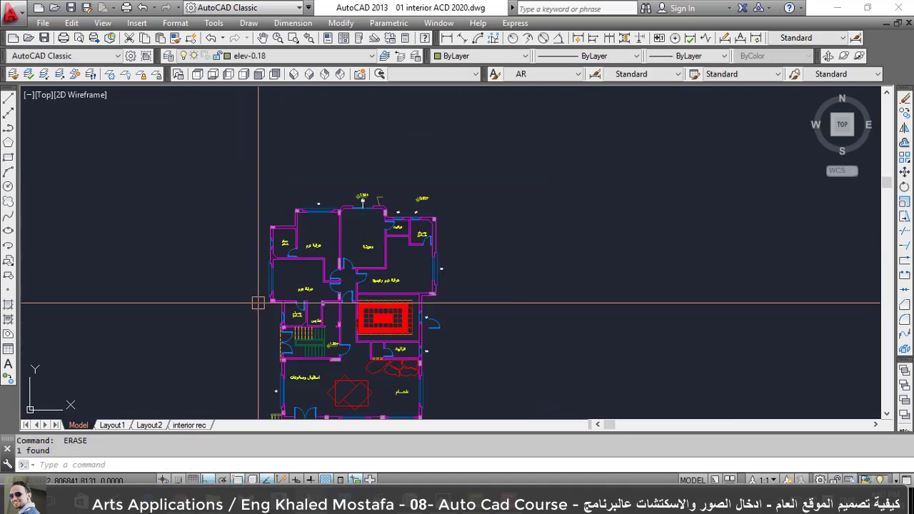
pyautogui.scroll(1, 439, 346)
pyautogui.scroll(3, 439, 346)
pyautogui.click(446, 375)
pyautogui.click(310, 174)
pyautogui.press('Delete')
pyautogui.scroll(1, 428, 333)
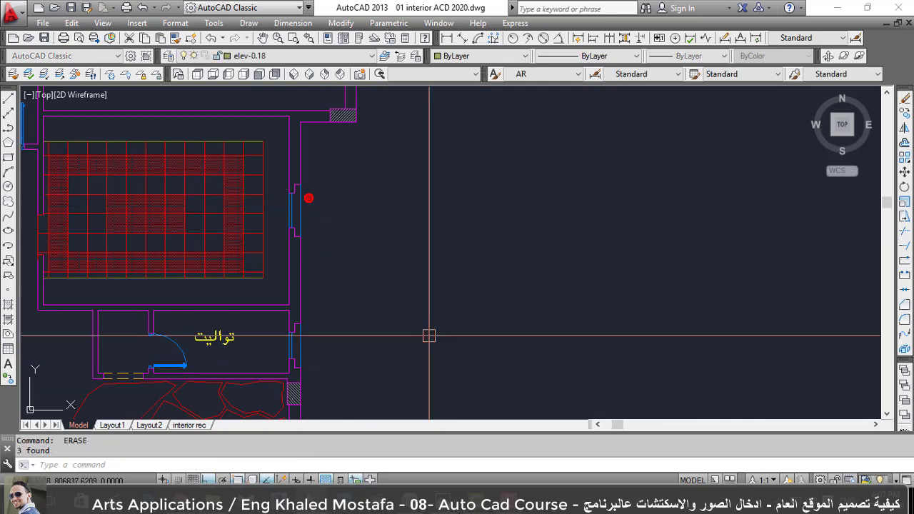
pyautogui.scroll(-3, 428, 333)
pyautogui.scroll(3, 361, 193)
pyautogui.click(536, 219)
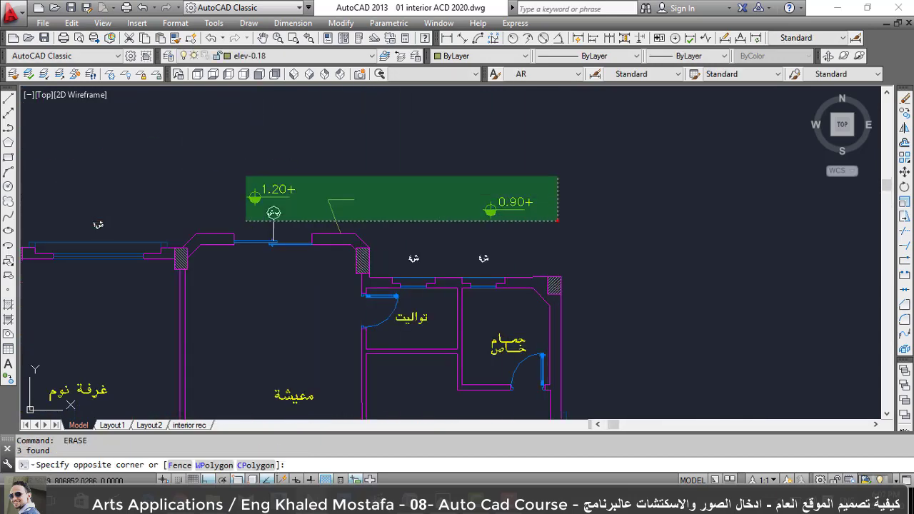
pyautogui.click(246, 178)
pyautogui.press('Delete')
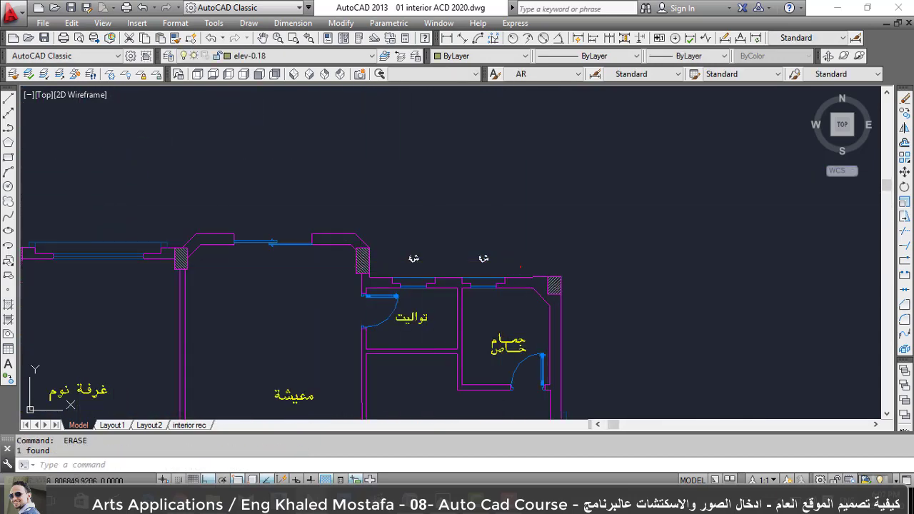
# Delete the remaining marks, including the one right of the plan.
pyautogui.click(522, 270)
pyautogui.click(371, 205)
pyautogui.press('Delete')
pyautogui.scroll(-5, 409, 182)
pyautogui.scroll(6, 453, 269)
pyautogui.click(480, 278)
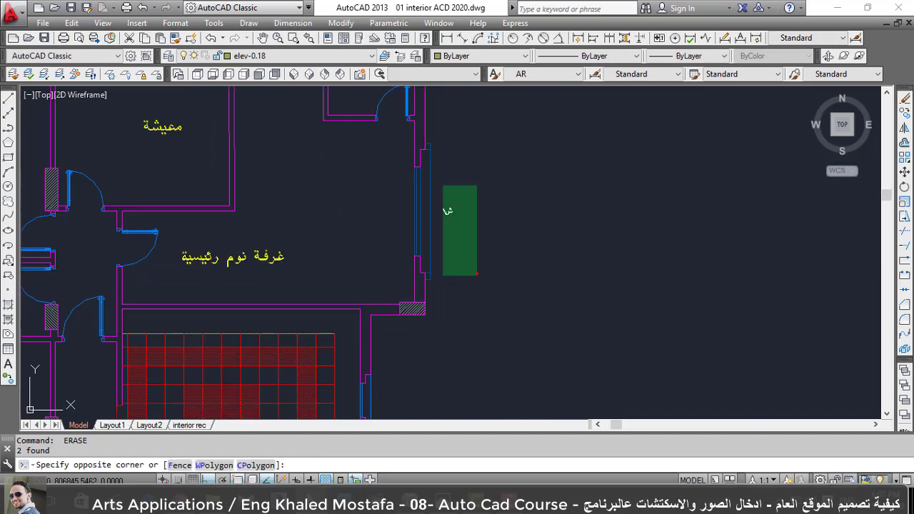
pyautogui.click(444, 186)
pyautogui.press('Delete')
pyautogui.scroll(-6, 437, 245)
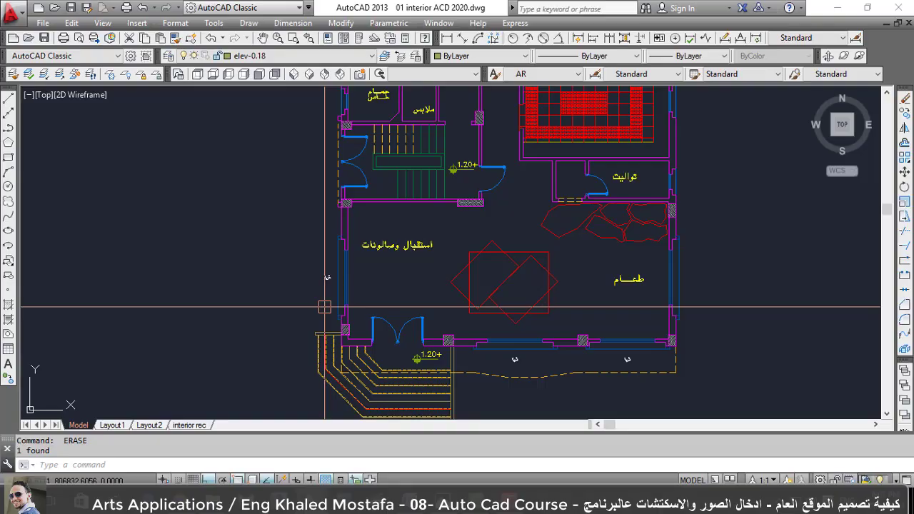
# Erase the mark west of the reception and the two bottom window marks with E.
pyautogui.click(330, 311)
pyautogui.click(271, 214)
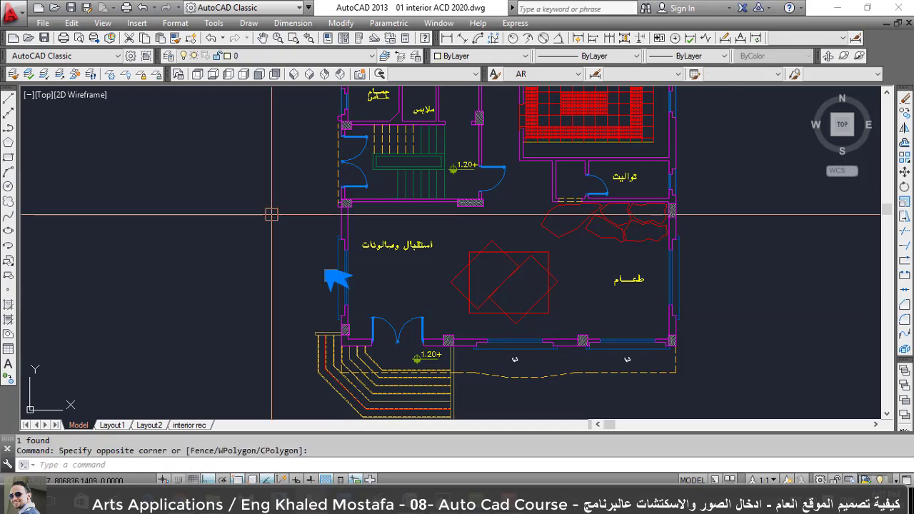
pyautogui.write('e')
pyautogui.press('Return')
pyautogui.scroll(6, 549, 384)
pyautogui.click(468, 315)
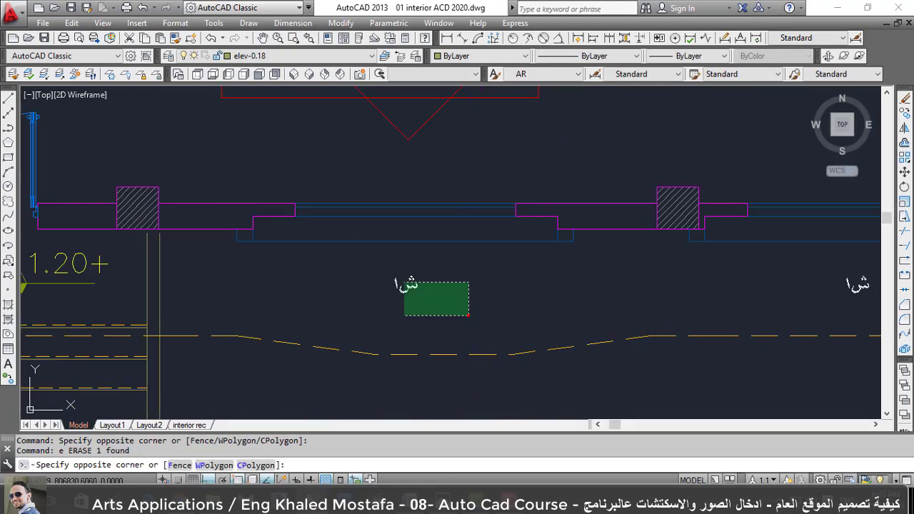
pyautogui.click(404, 283)
pyautogui.scroll(-3, 404, 286)
pyautogui.click(541, 350)
pyautogui.click(585, 301)
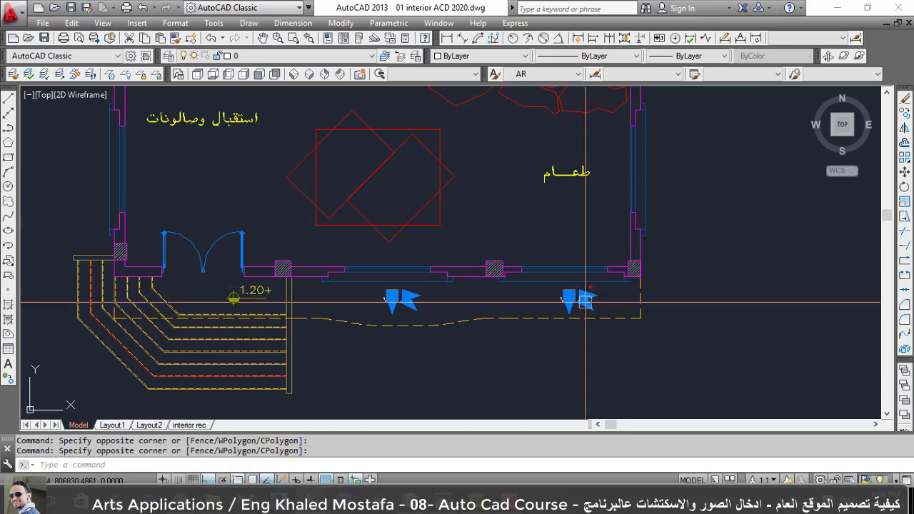
pyautogui.write('re')
pyautogui.press('Return')
# Regenerate the drawing display with RE.
pyautogui.scroll(-5, 585, 302)
pyautogui.scroll(3, 567, 300)
pyautogui.write('re')
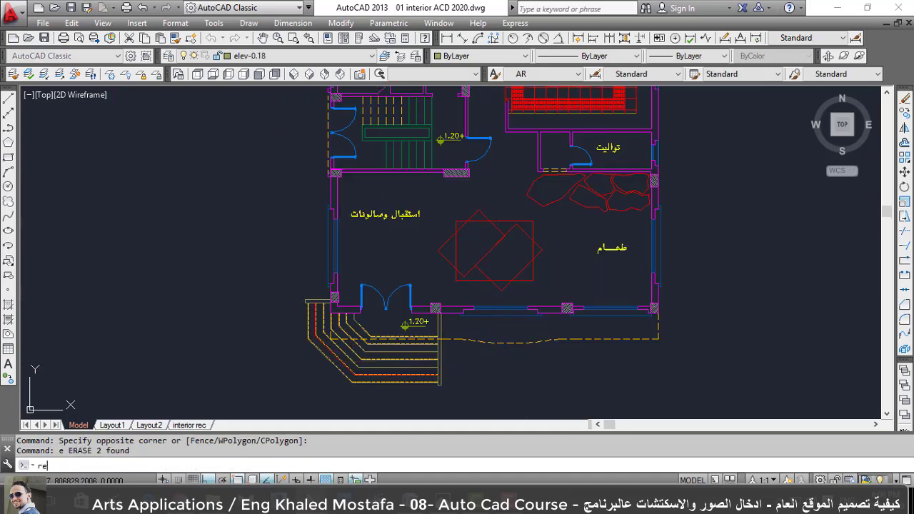
pyautogui.press('Return')
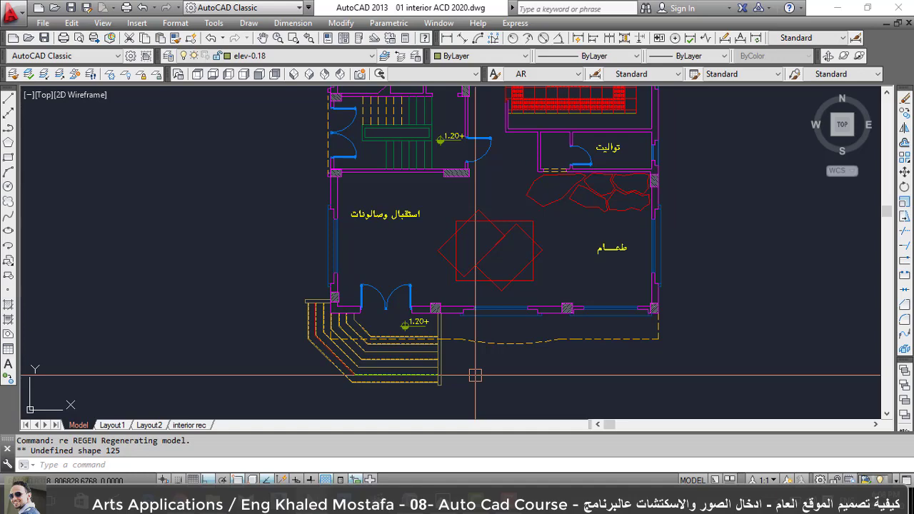
pyautogui.scroll(-4, 399, 332)
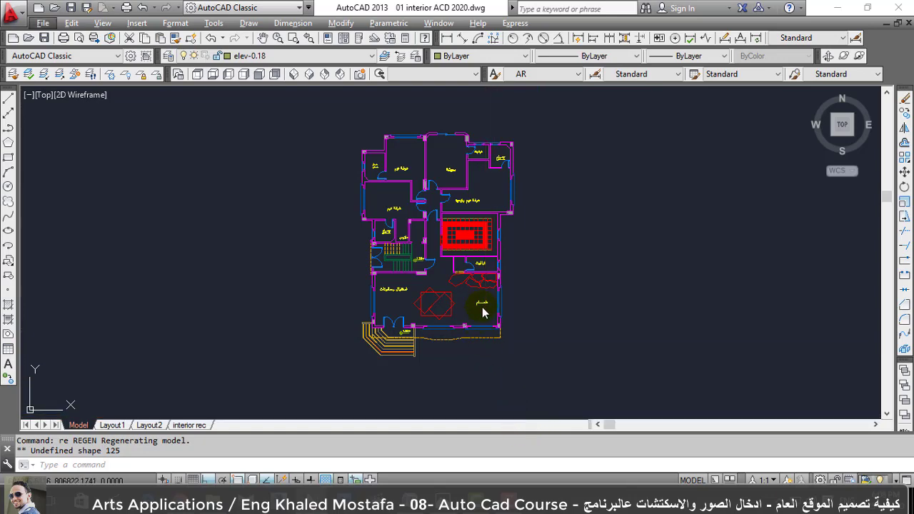
pyautogui.scroll(3, 498, 329)
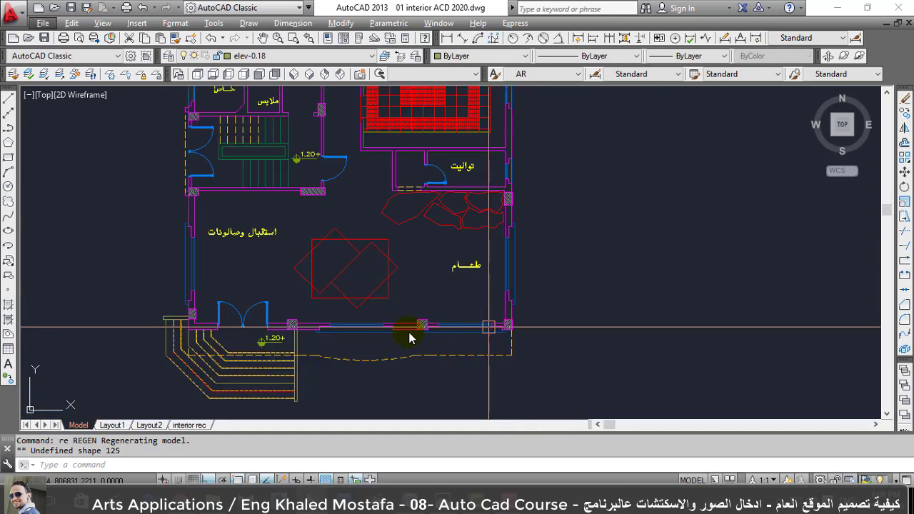
pyautogui.scroll(-2, 473, 316)
pyautogui.scroll(-2, 474, 321)
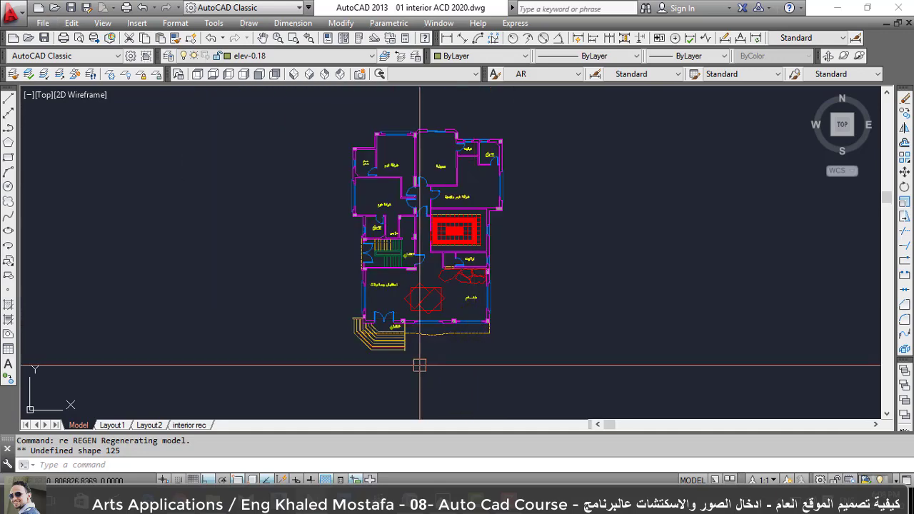
pyautogui.press('Escape')
pyautogui.scroll(-6, 816, 354)
pyautogui.scroll(4, 785, 367)
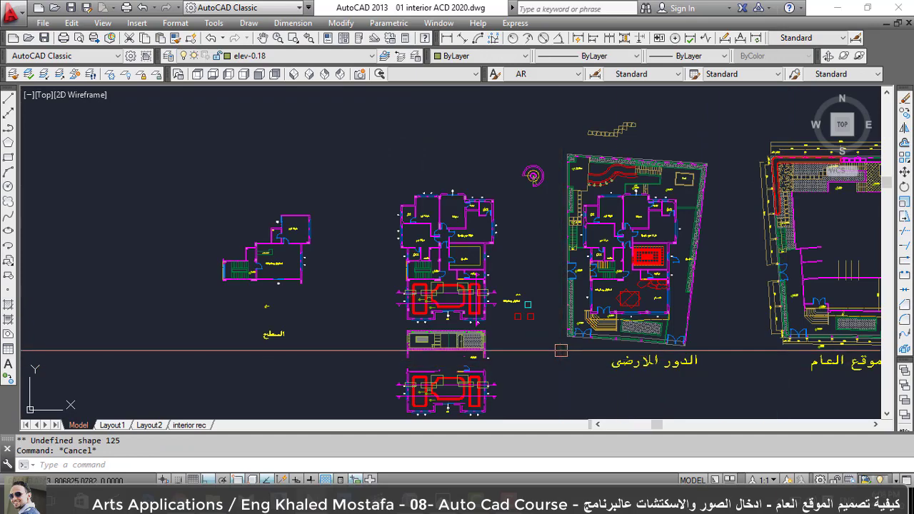
pyautogui.scroll(-1, 553, 329)
pyautogui.scroll(3, 499, 348)
pyautogui.scroll(-2, 500, 326)
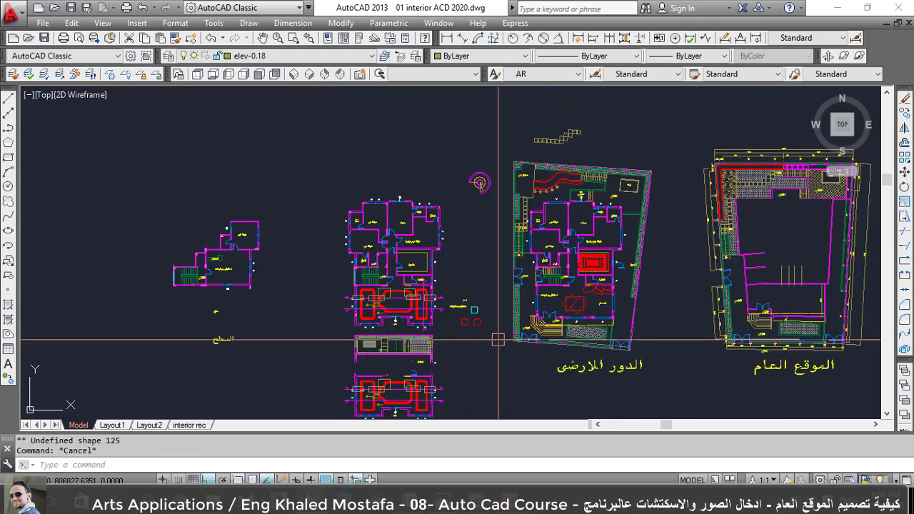
pyautogui.scroll(-2, 616, 307)
pyautogui.scroll(-1, 616, 304)
pyautogui.scroll(5, 618, 408)
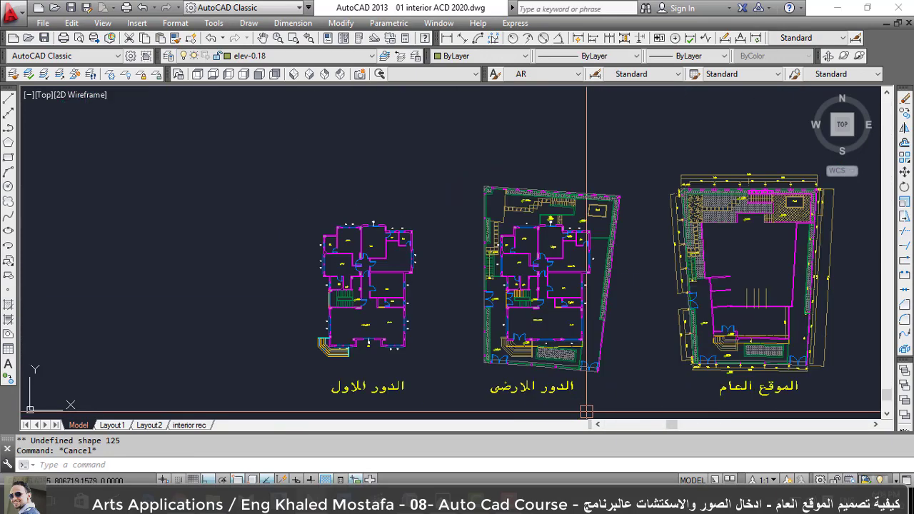
pyautogui.scroll(-3, 586, 328)
pyautogui.scroll(2, 603, 256)
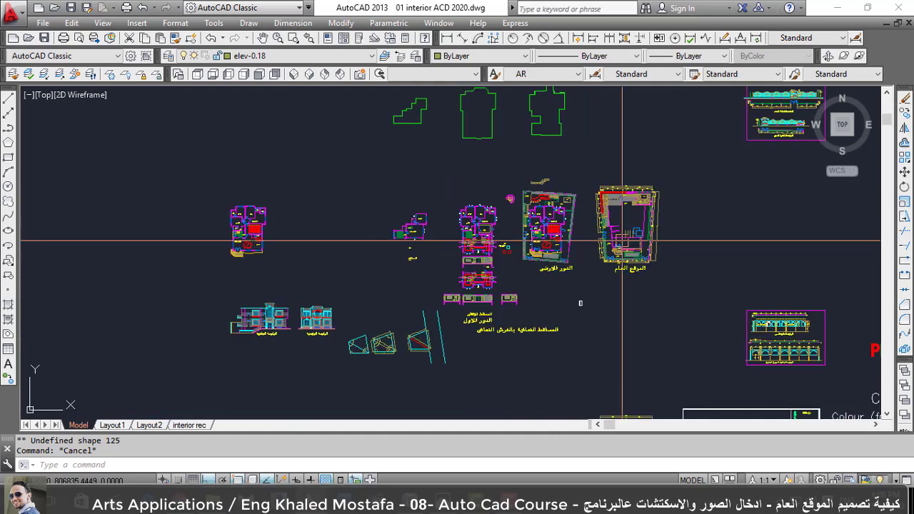
pyautogui.scroll(-5, 606, 302)
pyautogui.scroll(5, 510, 277)
pyautogui.scroll(2, 471, 325)
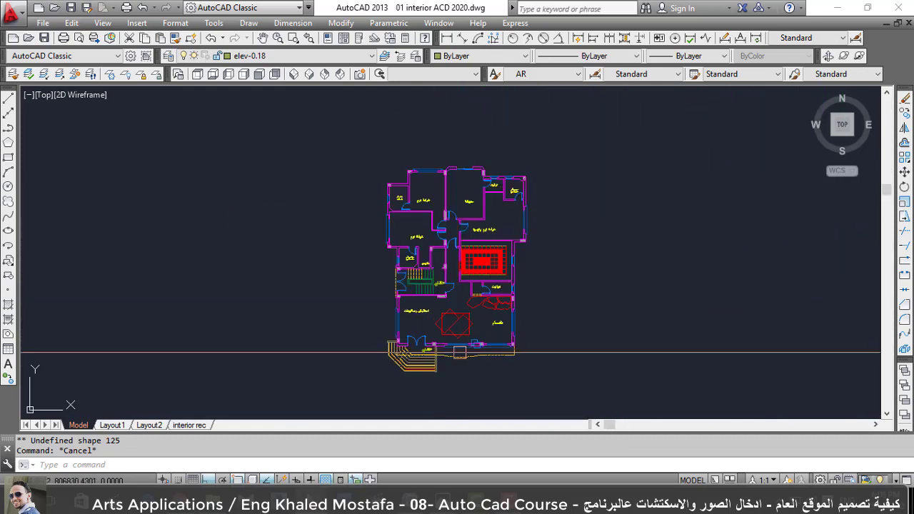
pyautogui.scroll(3, 472, 325)
# Draw a horizontal line rightward from the plan's lower-right wall corner.
pyautogui.write('l')
pyautogui.press('Return')
pyautogui.scroll(3, 518, 355)
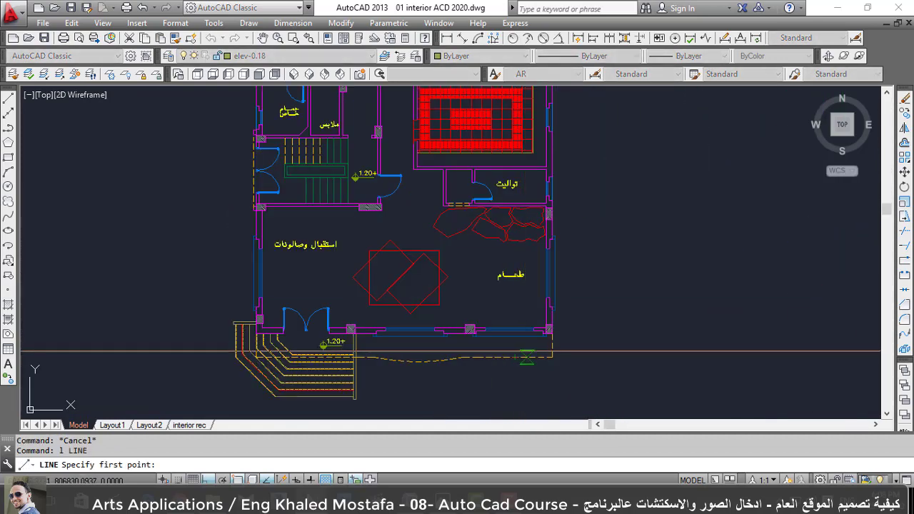
pyautogui.scroll(4, 532, 335)
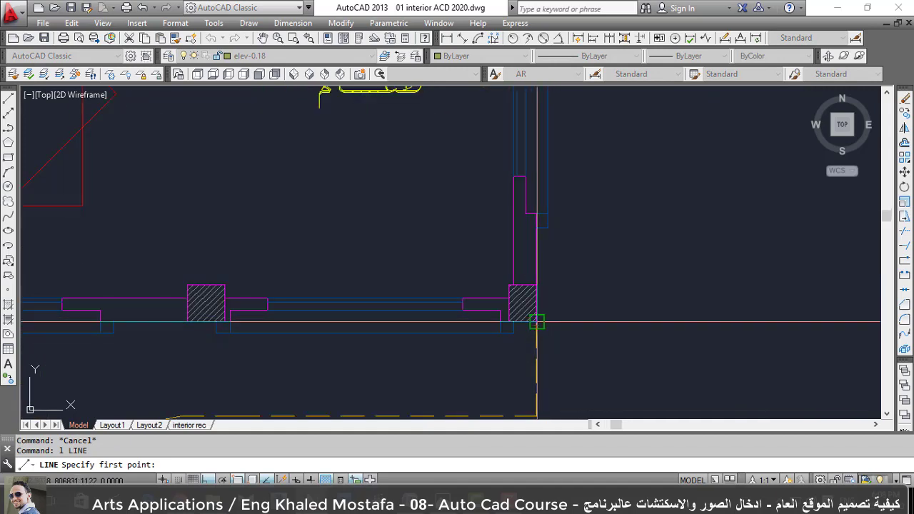
pyautogui.click(537, 326)
pyautogui.scroll(-5, 628, 364)
pyautogui.scroll(-2, 598, 347)
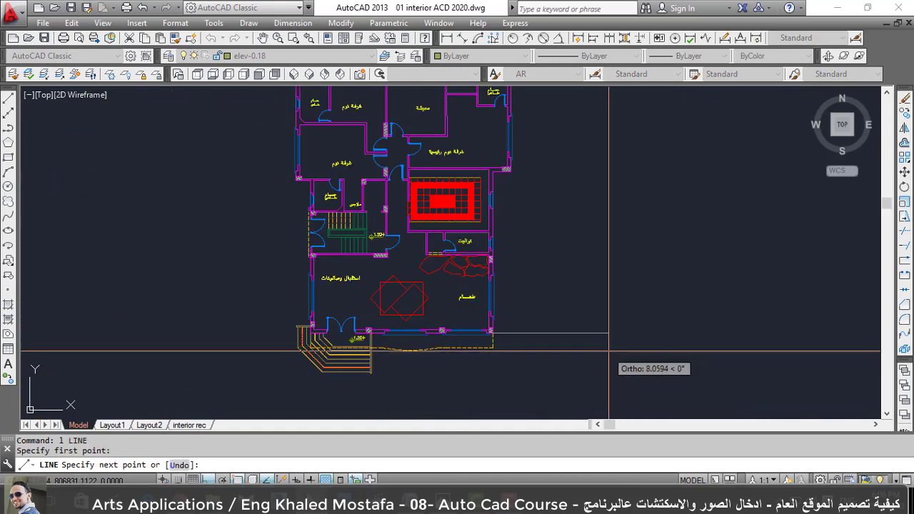
pyautogui.click(660, 346)
pyautogui.press('Escape')
pyautogui.press('Escape')
# Offset the new line 3 units upward to make a parallel copy.
pyautogui.write('o')
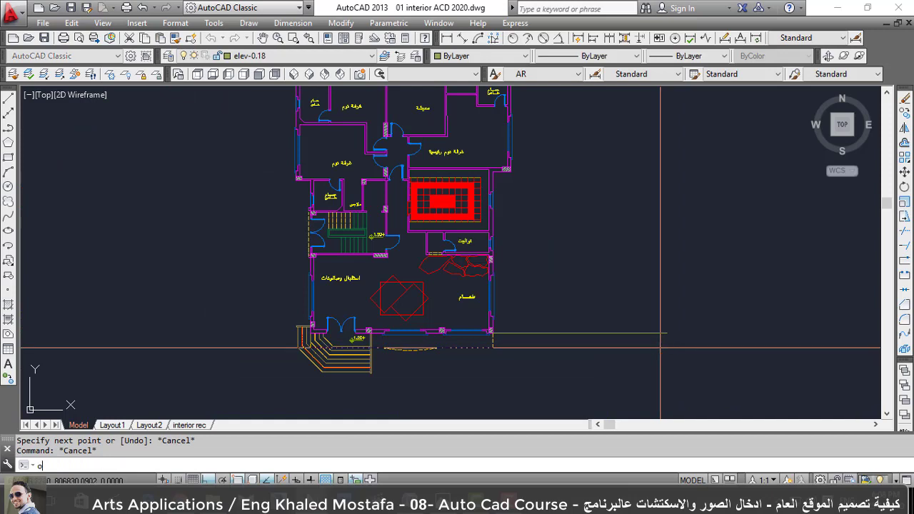
pyautogui.press('Return')
pyautogui.write('3')
pyautogui.press('Return')
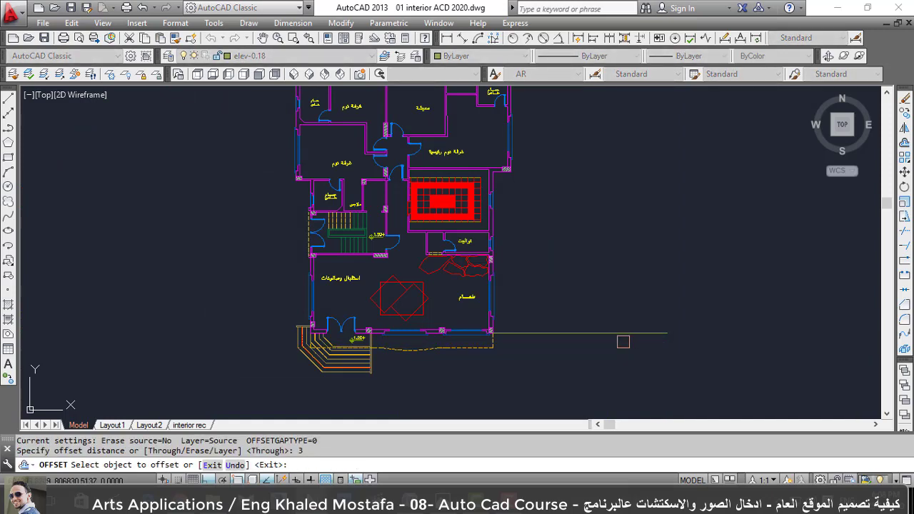
pyautogui.click(618, 333)
pyautogui.click(597, 237)
pyautogui.press('Escape')
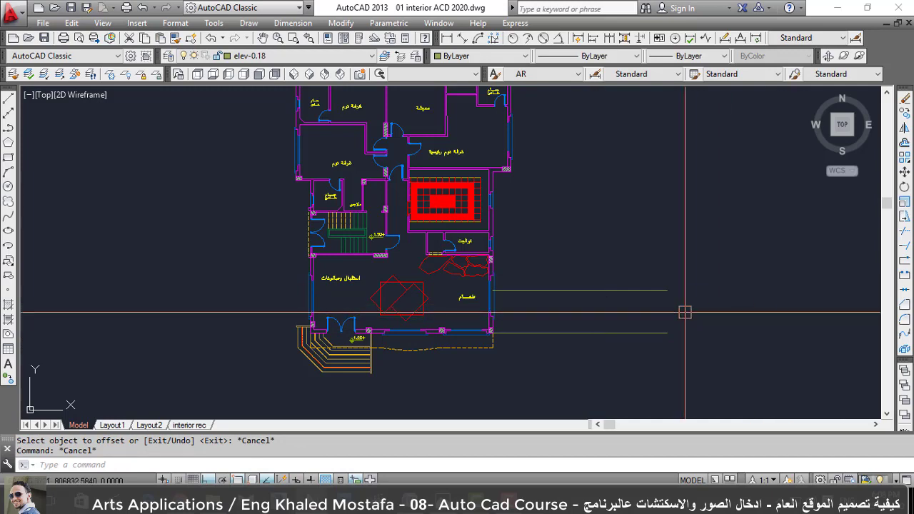
pyautogui.scroll(-2, 488, 214)
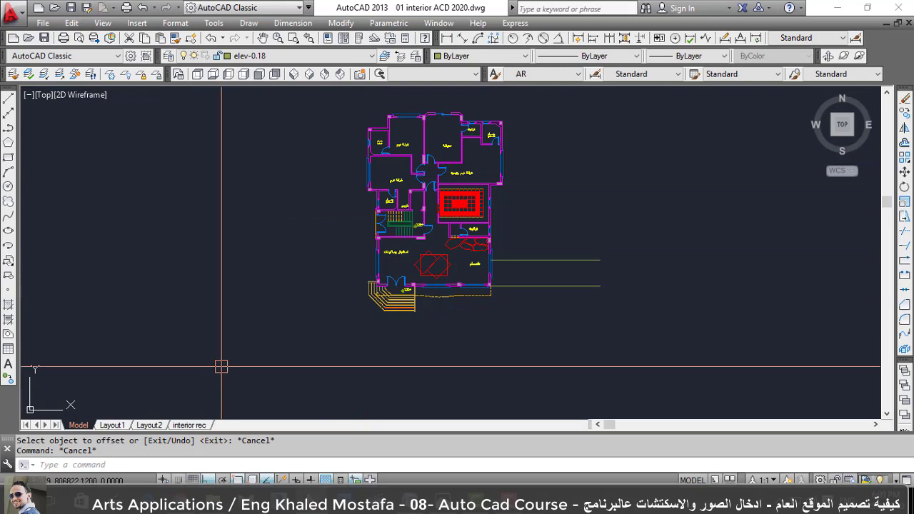
pyautogui.scroll(-2, 279, 387)
pyautogui.scroll(2, 301, 321)
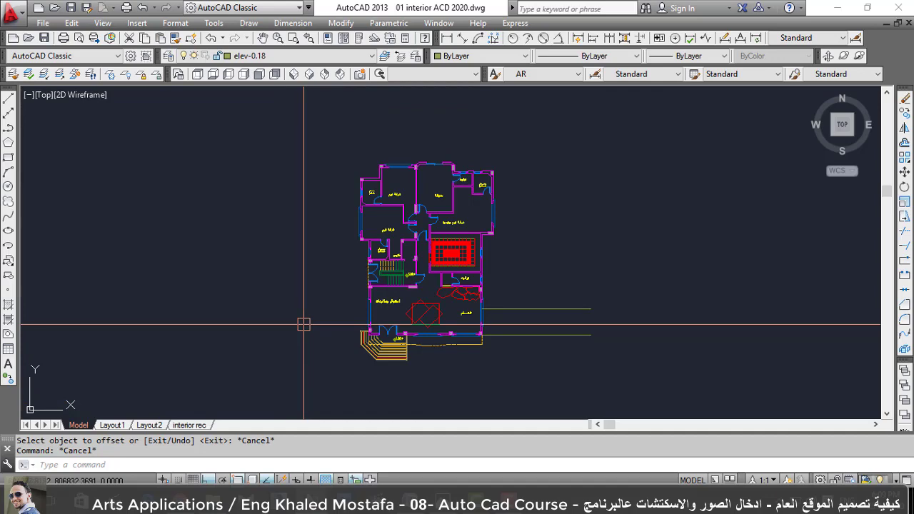
# Start a block definition and window-select the whole ground-floor plan.
pyautogui.write('b')
pyautogui.press('Return')
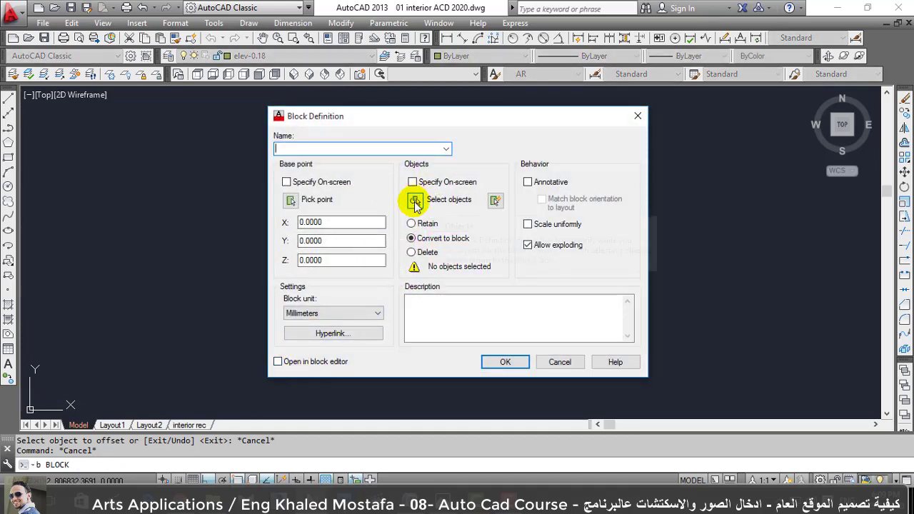
pyautogui.click(415, 203)
pyautogui.click(338, 377)
pyautogui.click(502, 128)
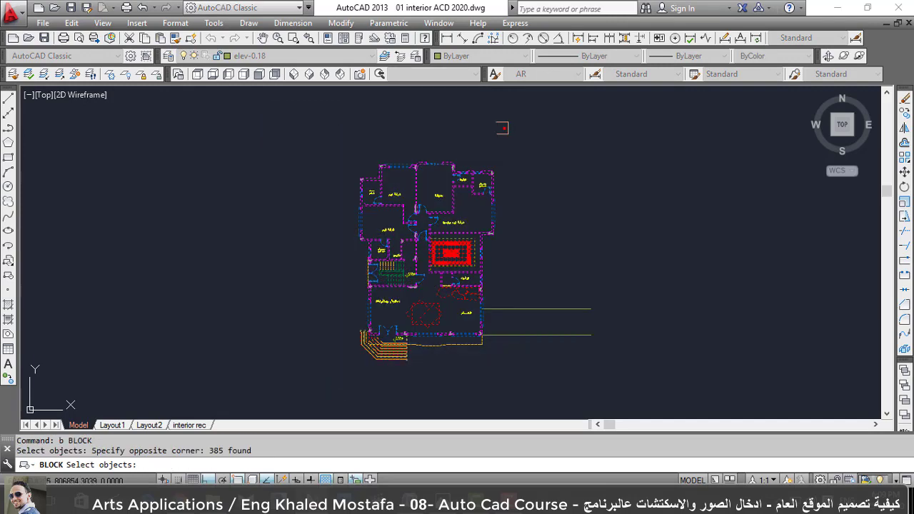
pyautogui.press('Return')
# Name the block dfd and confirm its creation.
pyautogui.click(373, 147)
pyautogui.write('dfd')
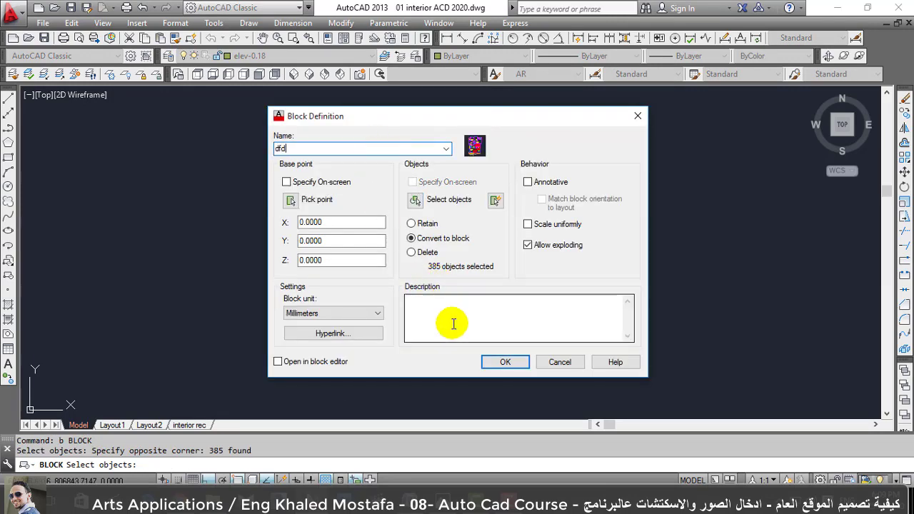
pyautogui.click(505, 362)
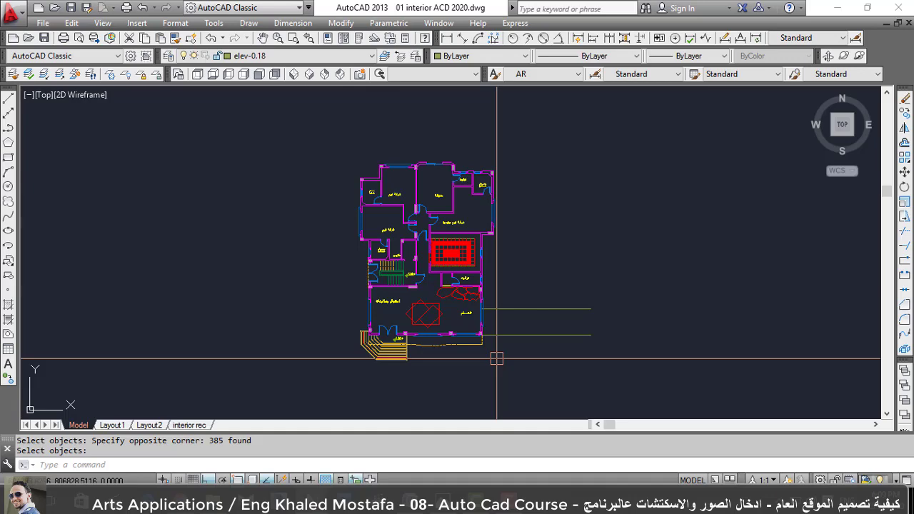
pyautogui.press('Escape')
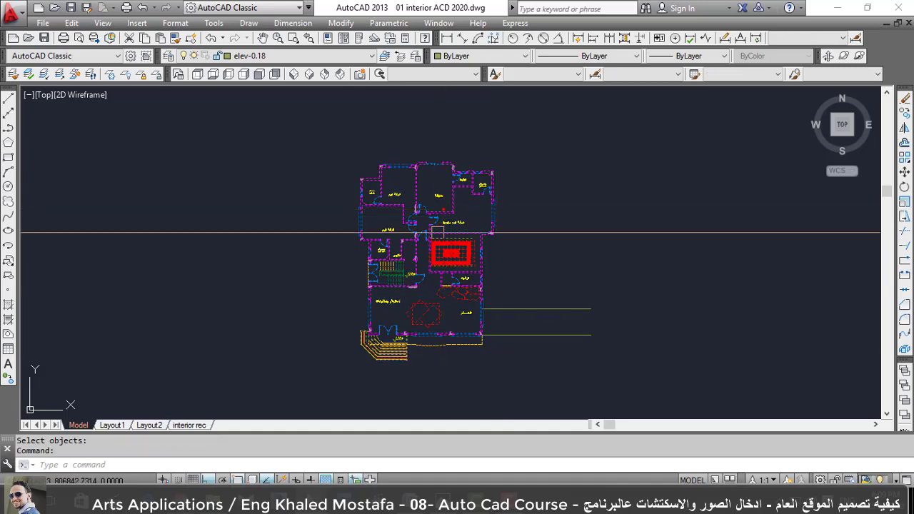
pyautogui.scroll(-3, 438, 230)
pyautogui.scroll(3, 605, 300)
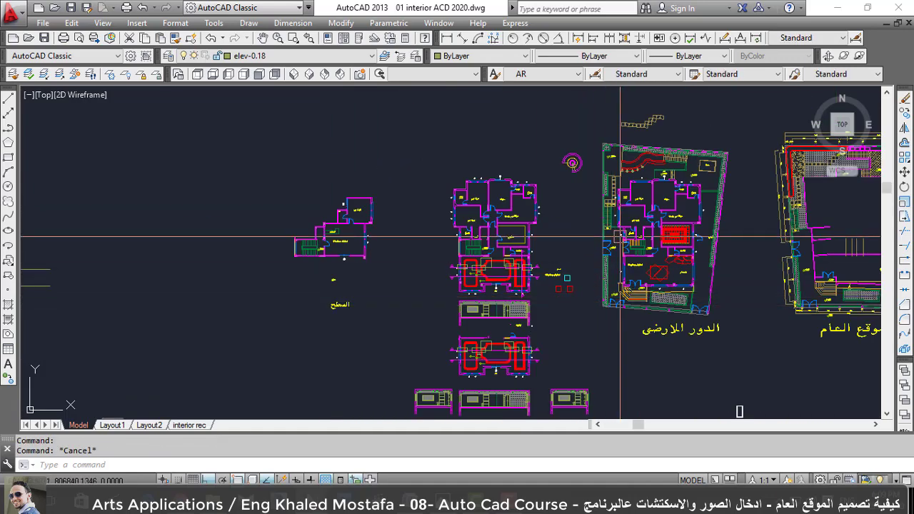
pyautogui.scroll(-2, 499, 255)
pyautogui.scroll(1, 499, 254)
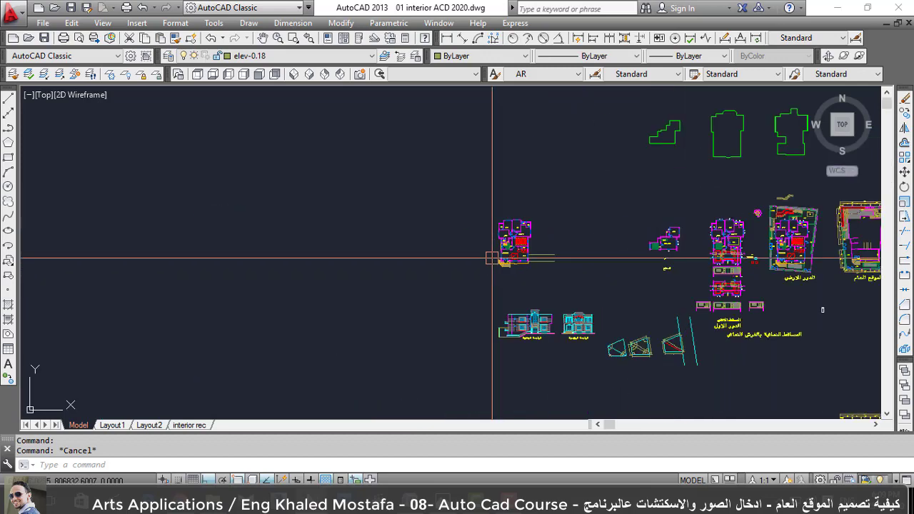
pyautogui.scroll(3, 476, 275)
pyautogui.scroll(1, 476, 275)
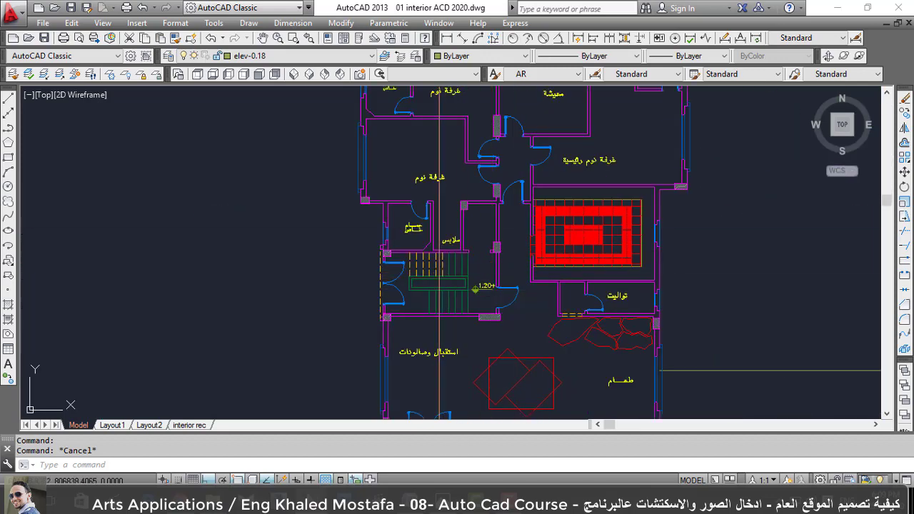
pyautogui.scroll(-4, 438, 281)
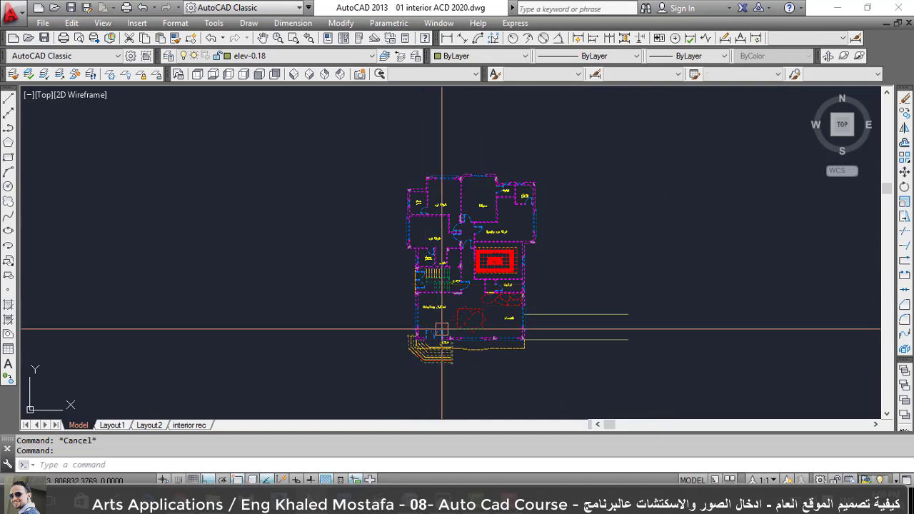
pyautogui.press('Escape')
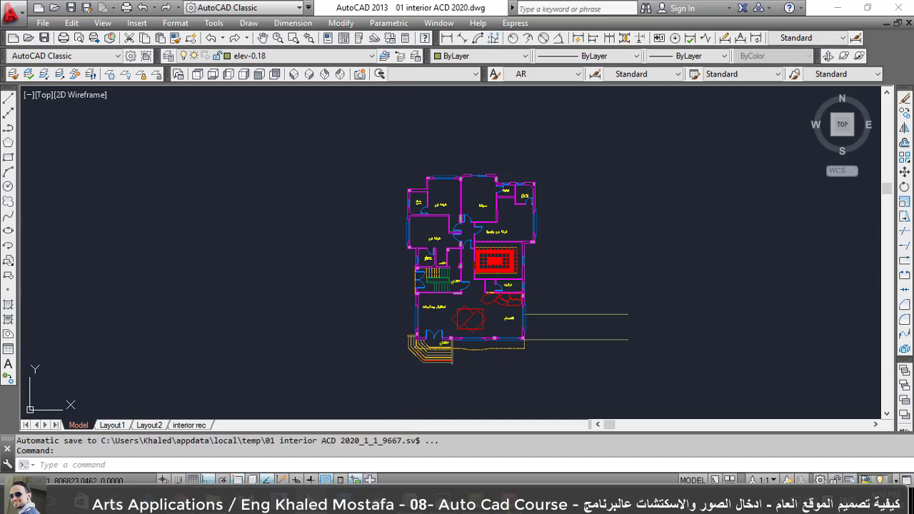
# Minimize AutoCAD, view 00 GRAD PRO_View08.jpg in Photos, then close Photos.
pyautogui.click(868, 7)
pyautogui.click(859, 8)
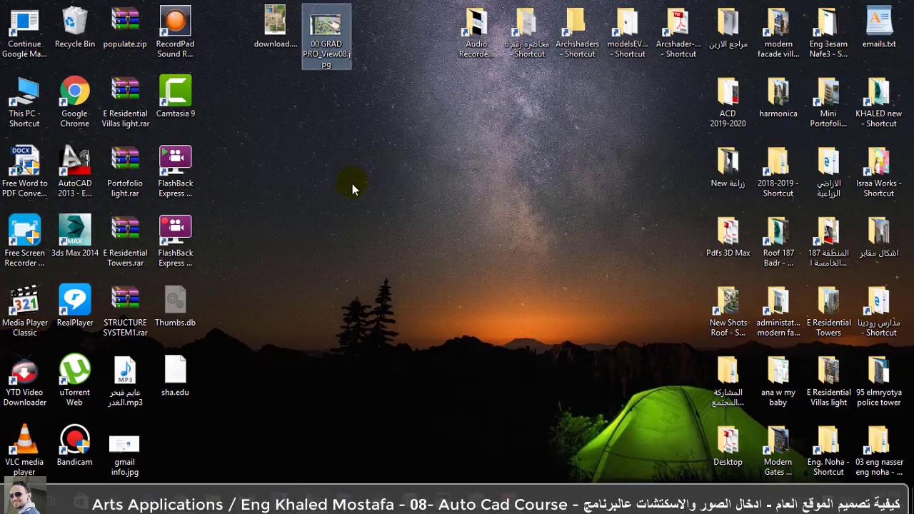
pyautogui.doubleClick(310, 59)
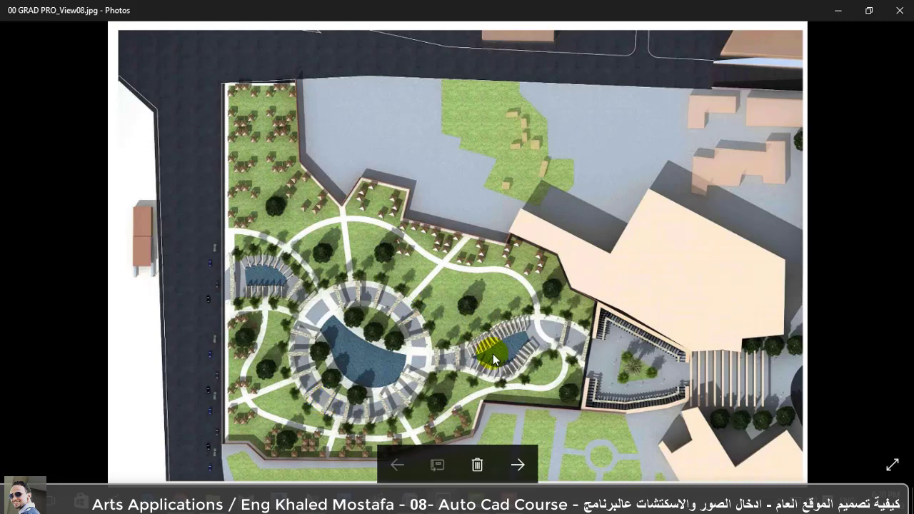
pyautogui.click(885, 14)
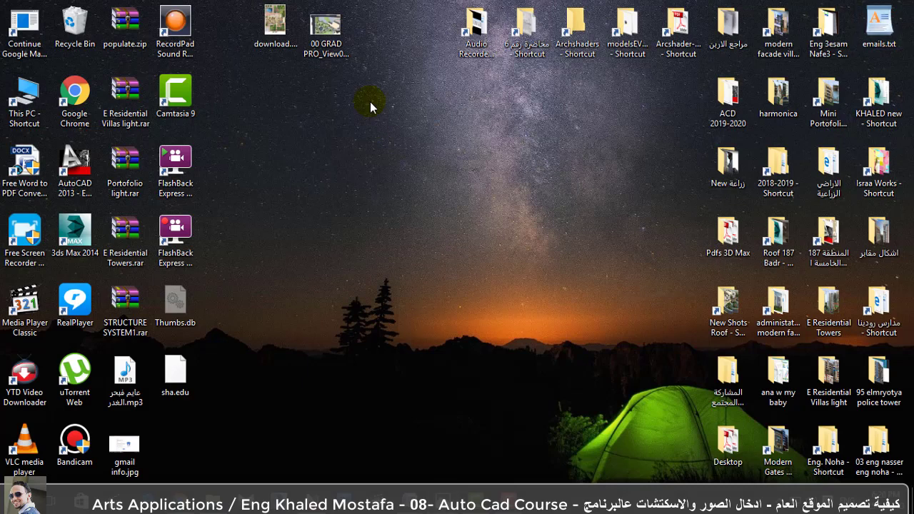
# Drag 00 GRAD PRO_View08.jpg into the drawing and insert it at scale 1, rotation 0.
pyautogui.moveTo(325, 35); pyautogui.dragTo(350, 330)
pyautogui.moveTo(350, 329); pyautogui.dragTo(321, 499)
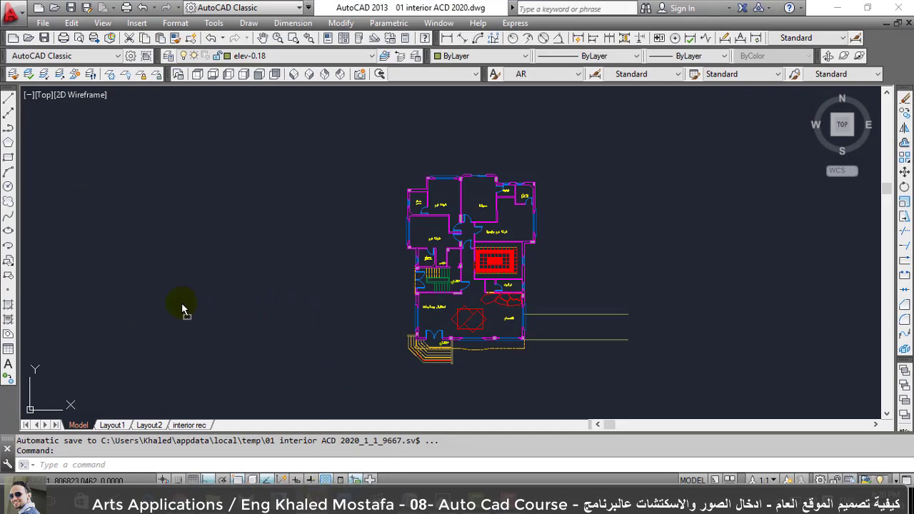
pyautogui.moveTo(321, 499); pyautogui.dragTo(163, 299)
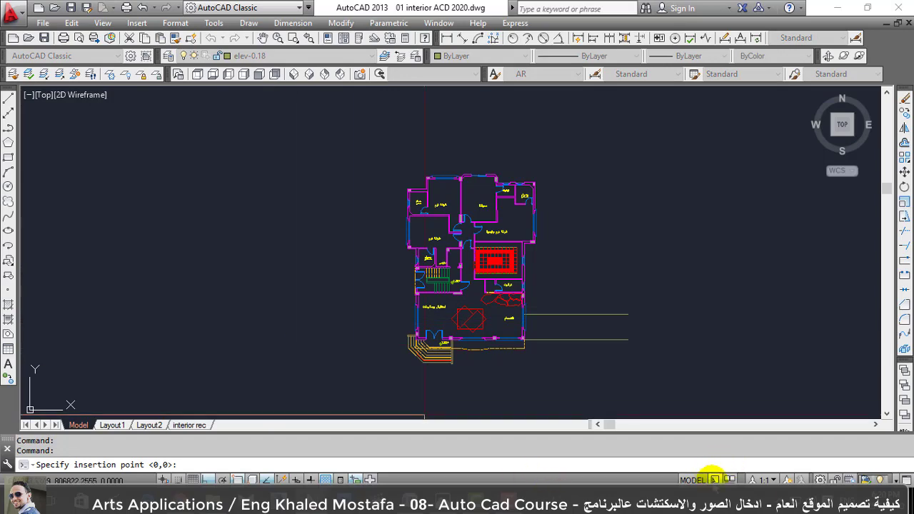
pyautogui.scroll(-3, 481, 315)
pyautogui.scroll(-3, 500, 307)
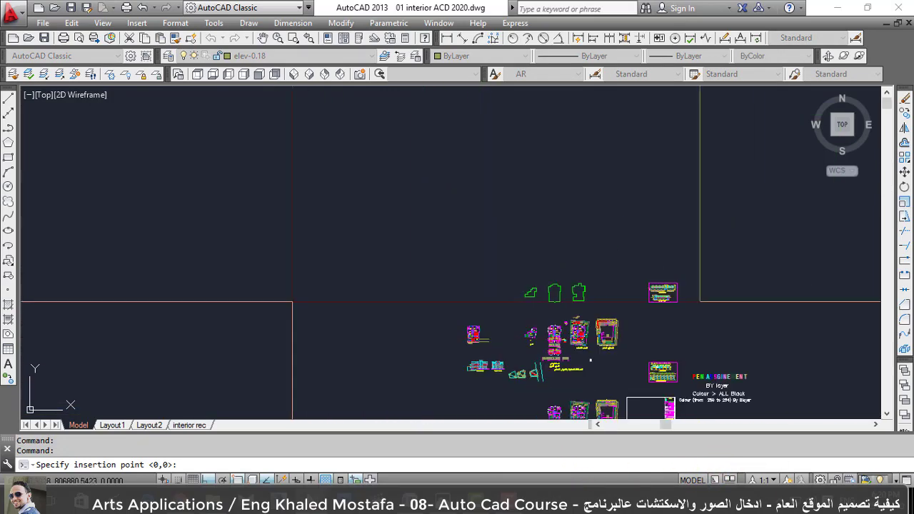
pyautogui.click(171, 291)
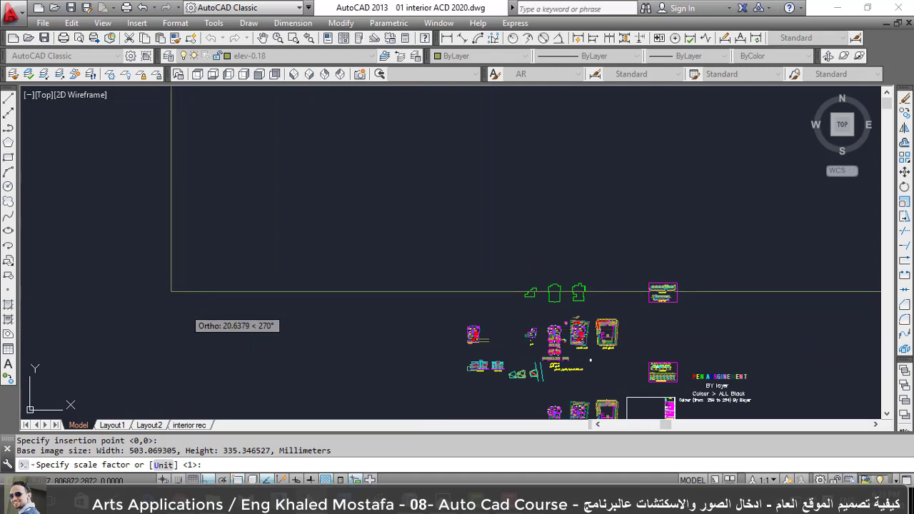
pyautogui.click(204, 291)
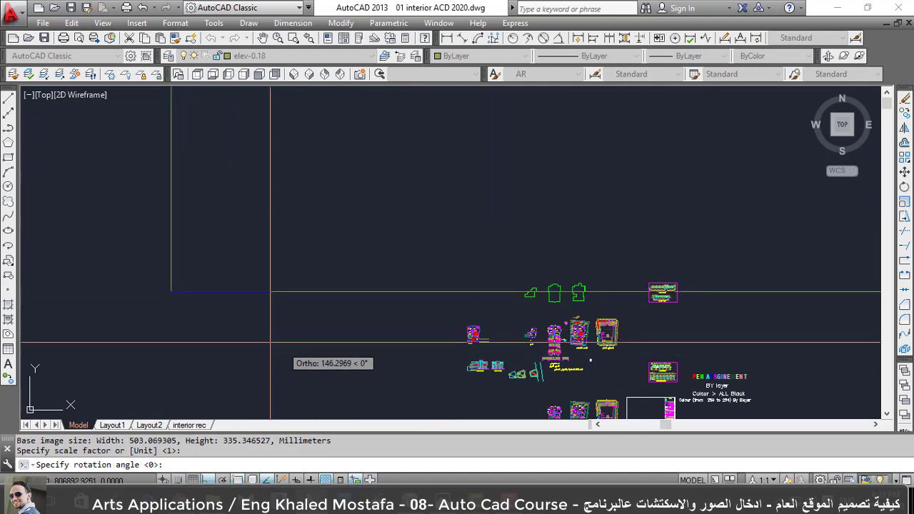
pyautogui.click(247, 319)
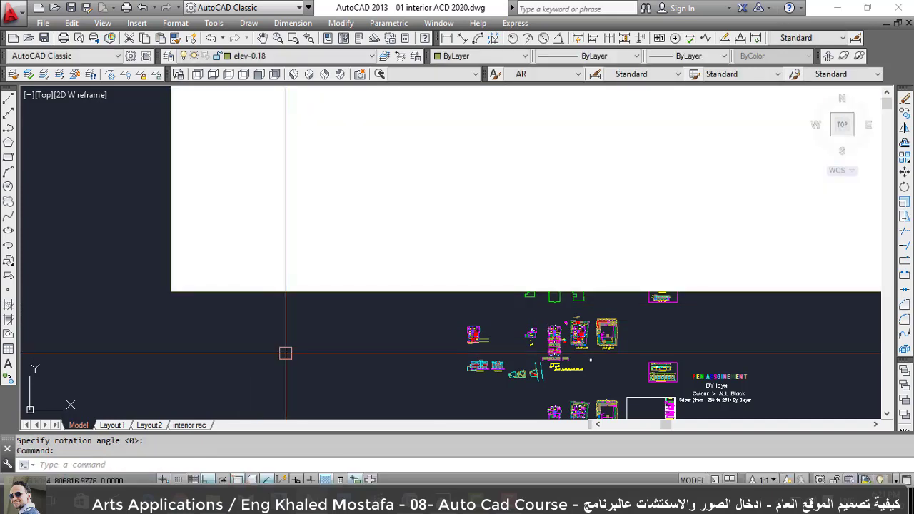
# Zoom to extents so the plan and the inserted image fit the view.
pyautogui.write('z')
pyautogui.press('Return')
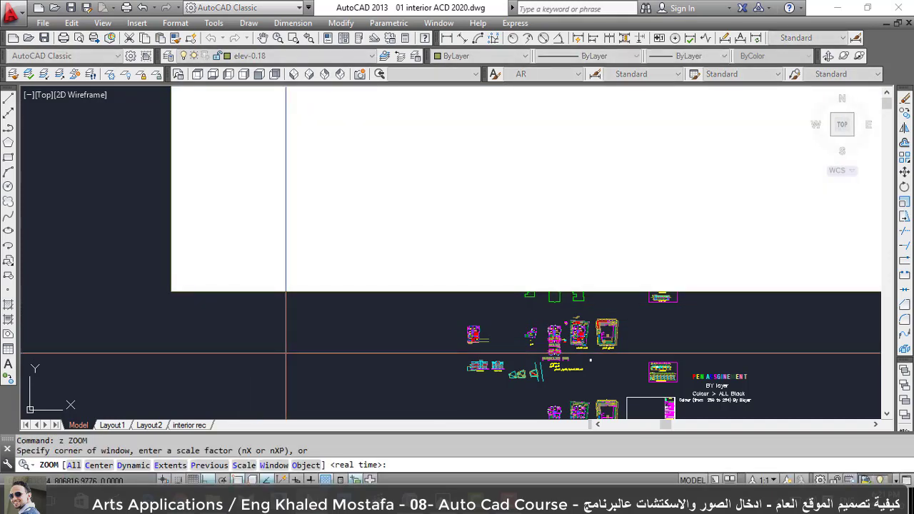
pyautogui.write('e')
pyautogui.press('Return')
pyautogui.scroll(-2, 401, 217)
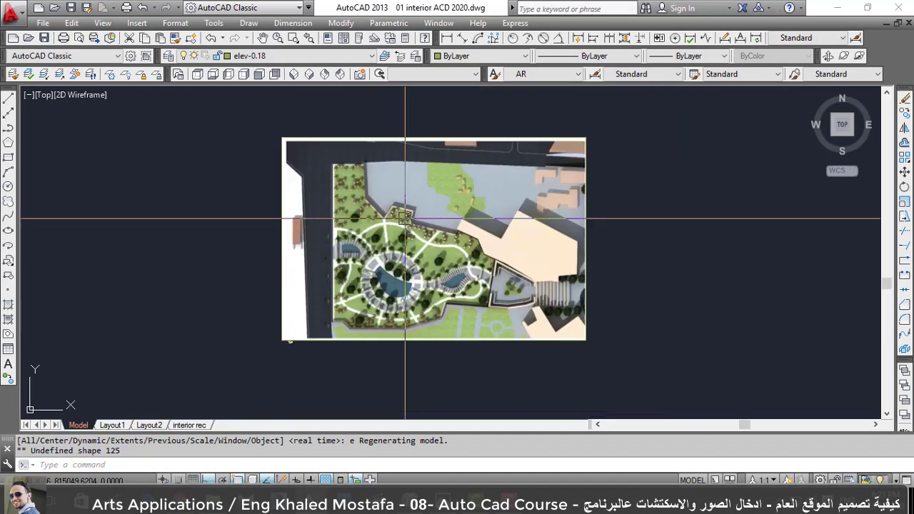
pyautogui.scroll(2, 291, 333)
pyautogui.scroll(3, 262, 348)
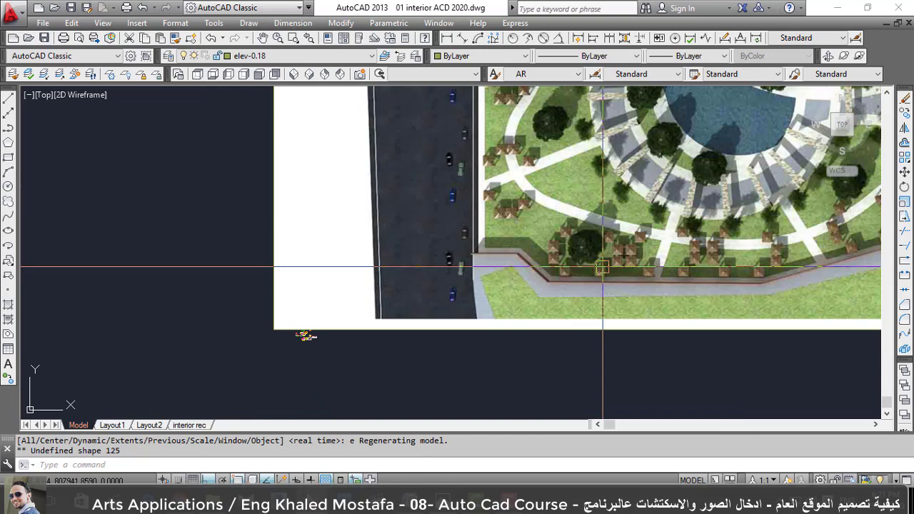
# Scale the site-plan image by 0.001 from its lower-left corner.
pyautogui.write('sc')
pyautogui.press('Return')
pyautogui.click(414, 330)
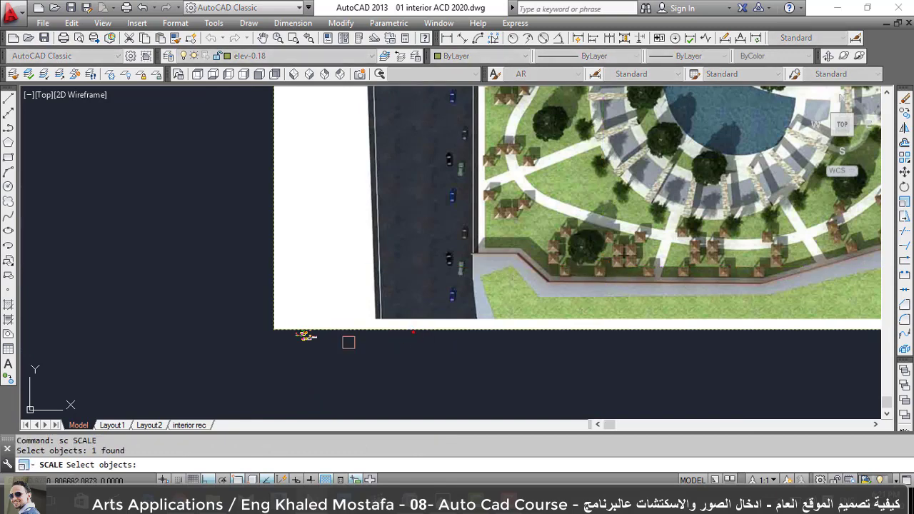
pyautogui.press('Return')
pyautogui.click(253, 342)
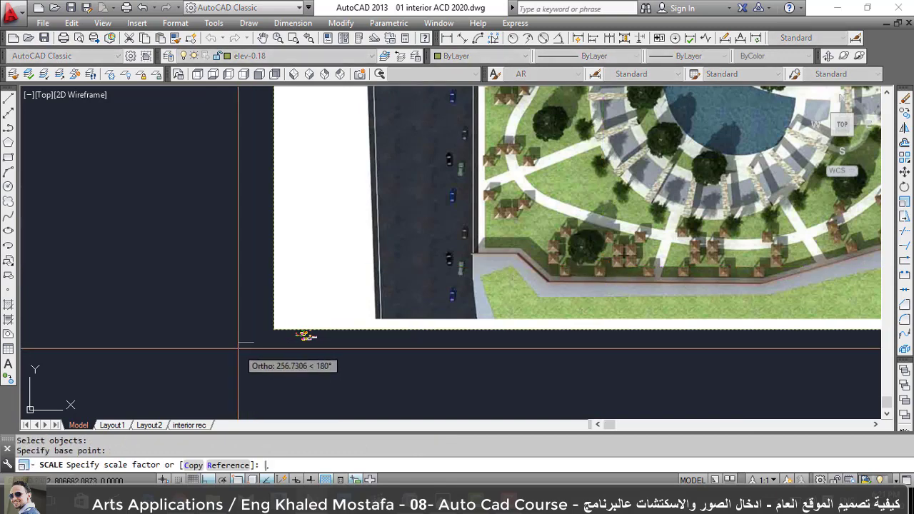
pyautogui.write('.001')
pyautogui.press('Return')
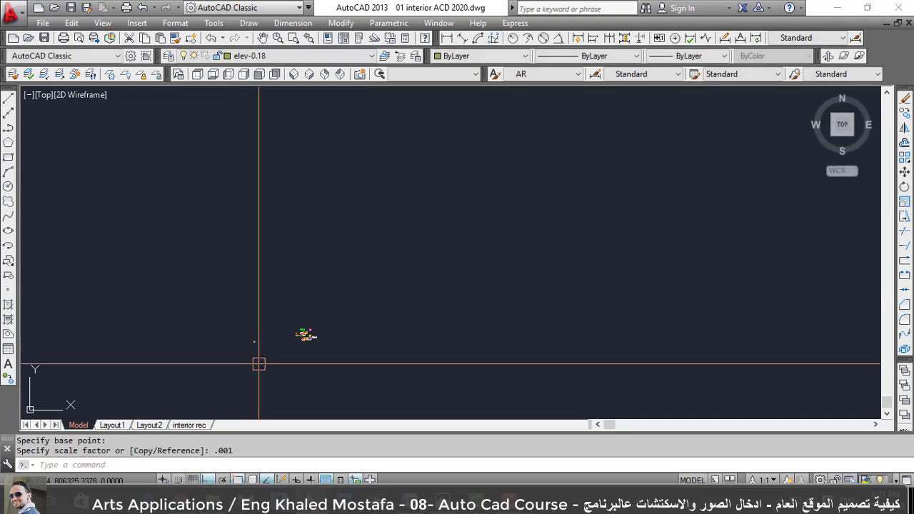
# Move the shrunken image to the right.
pyautogui.scroll(3, 247, 345)
pyautogui.scroll(5, 247, 344)
pyautogui.click(259, 317)
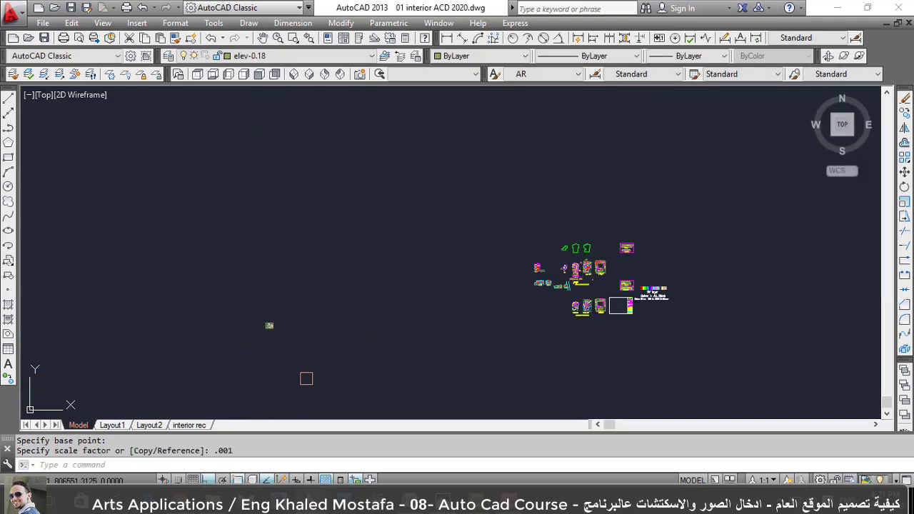
pyautogui.click(279, 334)
pyautogui.write('m')
pyautogui.press('Return')
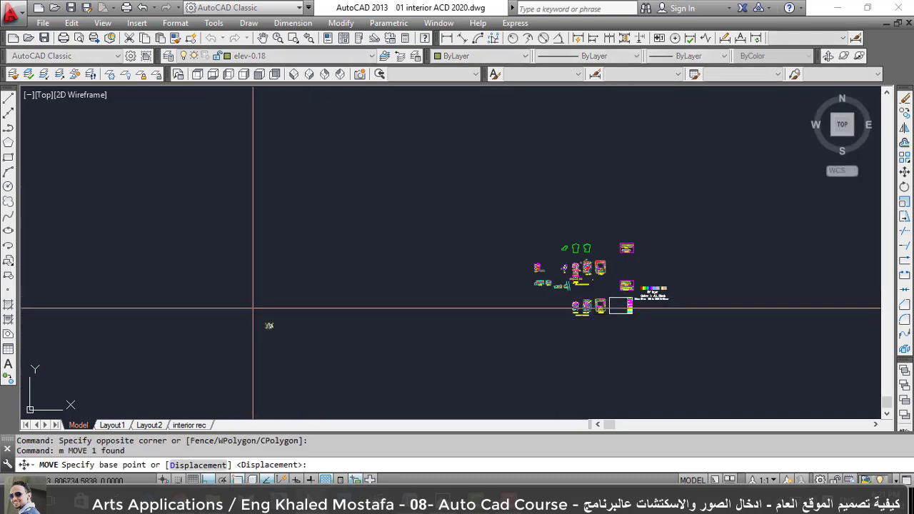
pyautogui.click(254, 310)
pyautogui.click(500, 310)
# Move the image up nearer the floor plans and select it again.
pyautogui.click(504, 315)
pyautogui.click(525, 334)
pyautogui.press('Return')
pyautogui.click(515, 326)
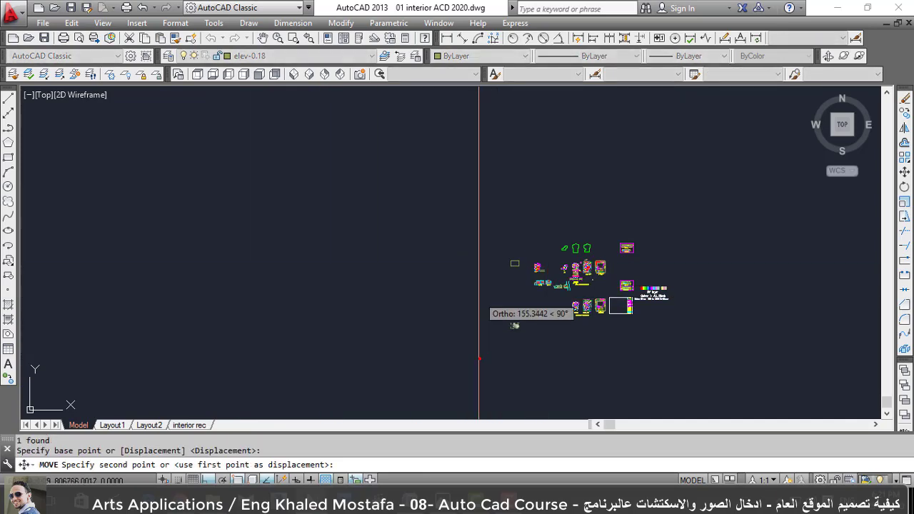
pyautogui.click(515, 267)
pyautogui.scroll(5, 549, 264)
pyautogui.scroll(4, 464, 347)
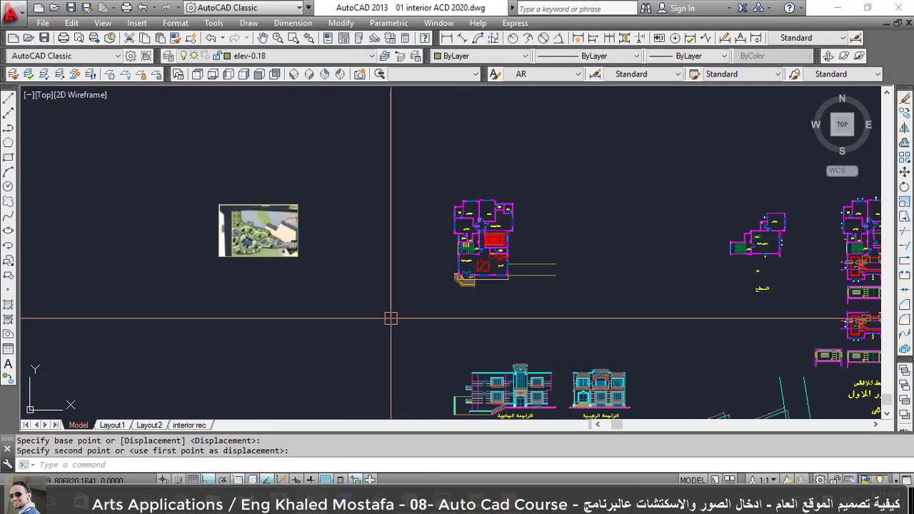
pyautogui.click(307, 311)
pyautogui.click(205, 183)
pyautogui.click(402, 309)
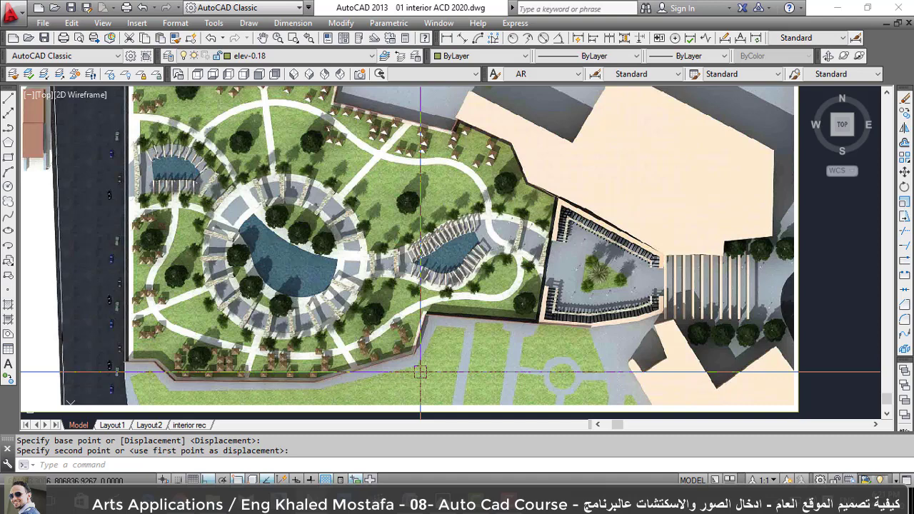
pyautogui.scroll(-2, 419, 372)
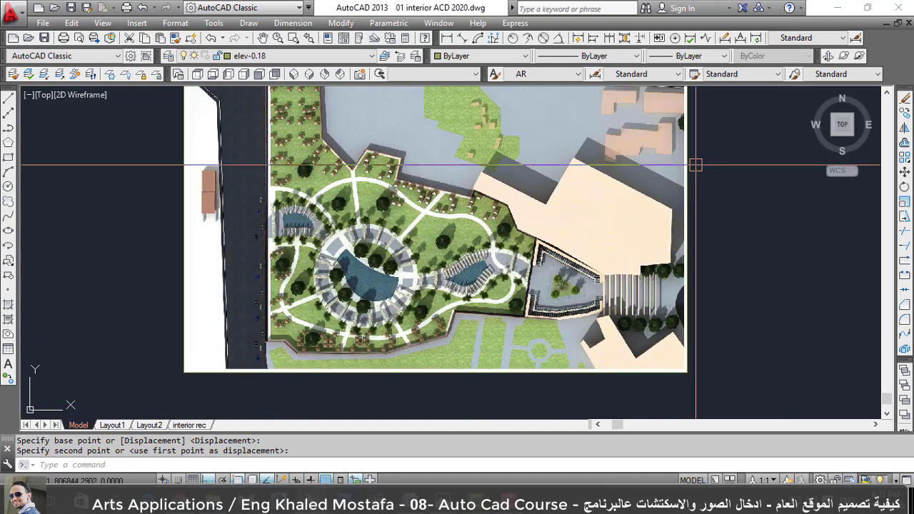
pyautogui.scroll(-2, 623, 325)
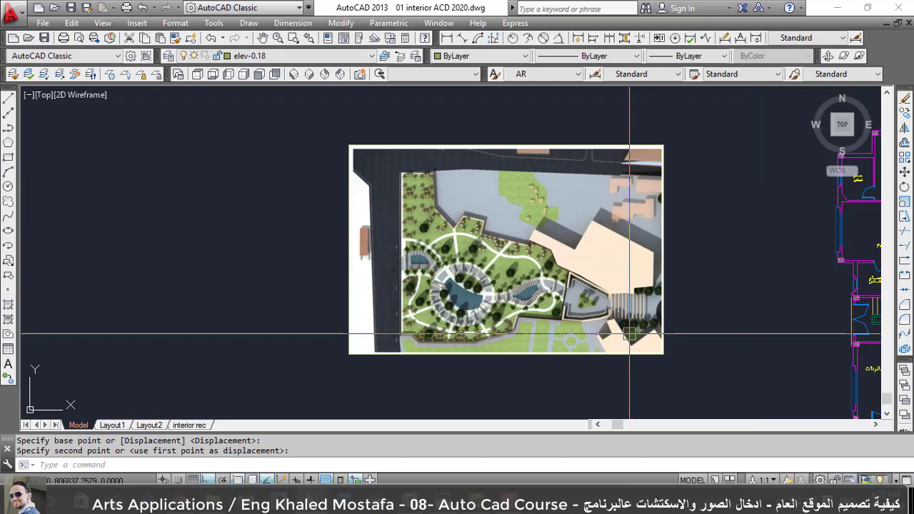
pyautogui.scroll(5, 606, 332)
pyautogui.scroll(-5, 600, 344)
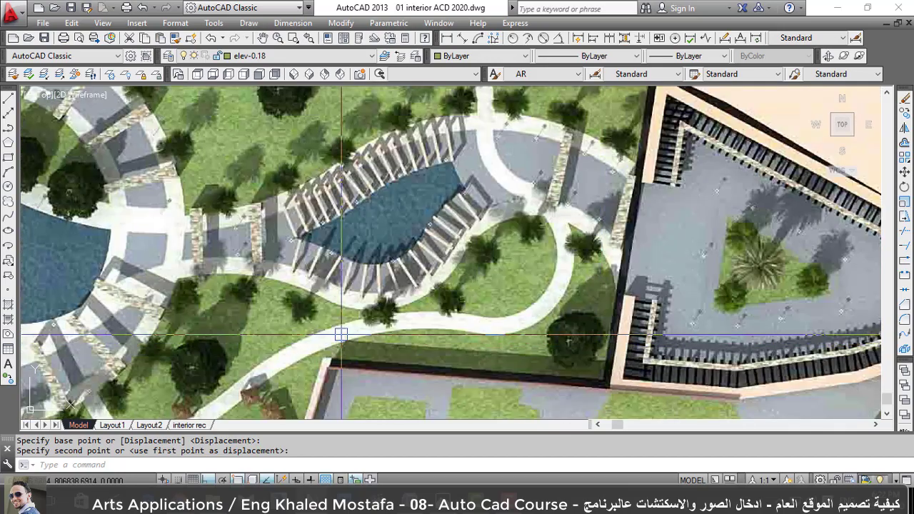
pyautogui.scroll(3, 455, 128)
pyautogui.scroll(3, 454, 125)
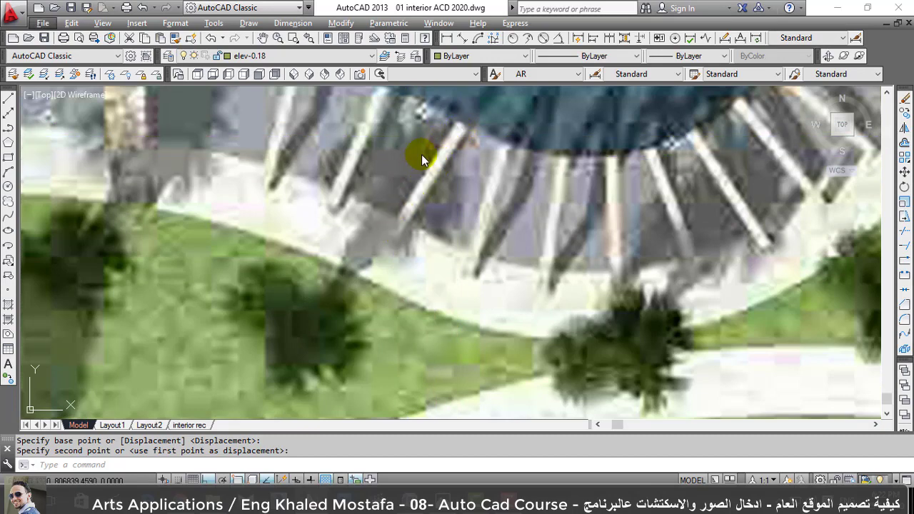
pyautogui.scroll(-5, 447, 168)
pyautogui.scroll(3, 467, 269)
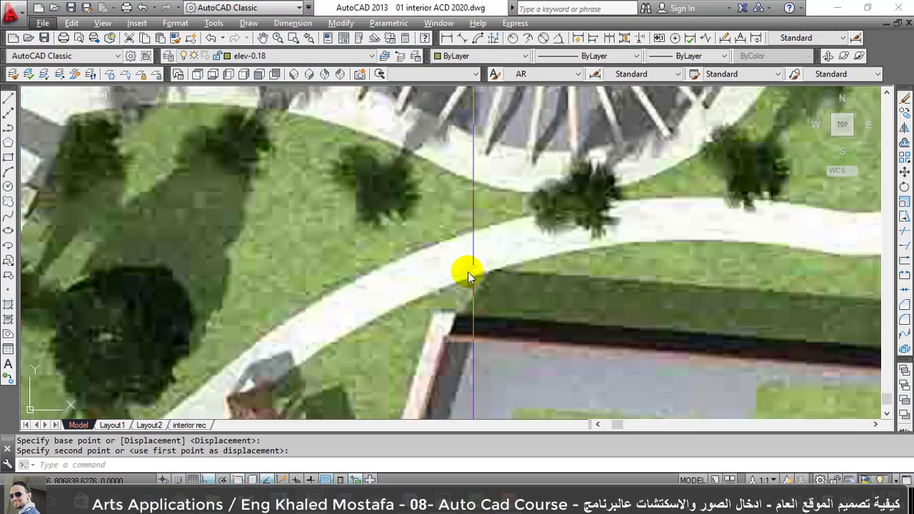
pyautogui.scroll(3, 467, 272)
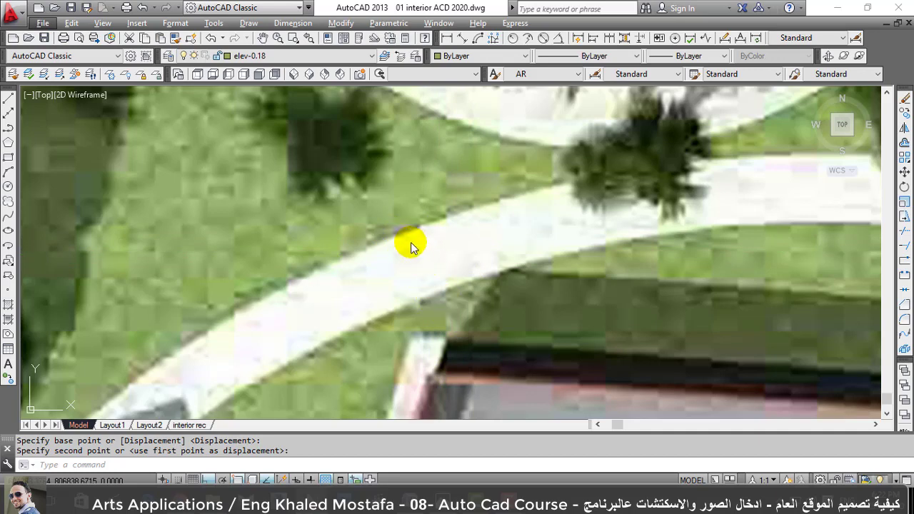
pyautogui.scroll(-3, 414, 250)
pyautogui.click(421, 261)
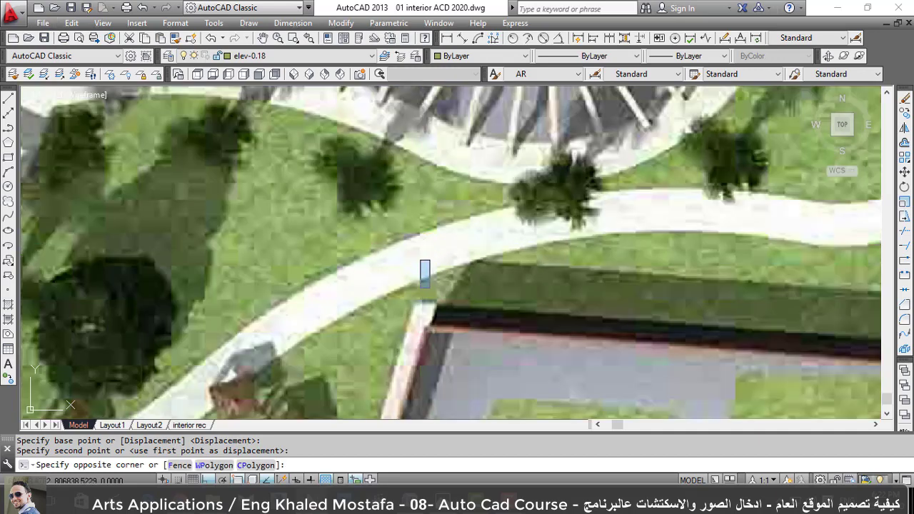
pyautogui.press('Escape')
pyautogui.scroll(-5, 424, 274)
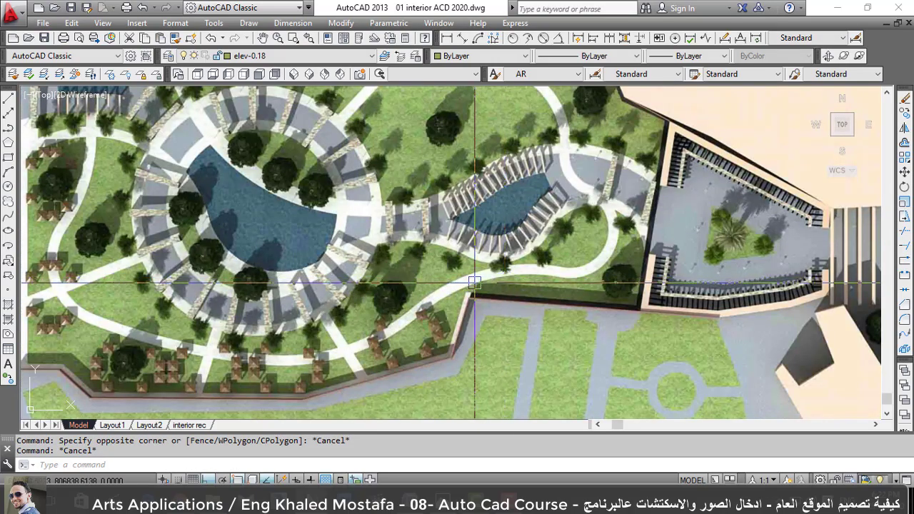
pyautogui.scroll(2, 508, 283)
pyautogui.scroll(-3, 500, 291)
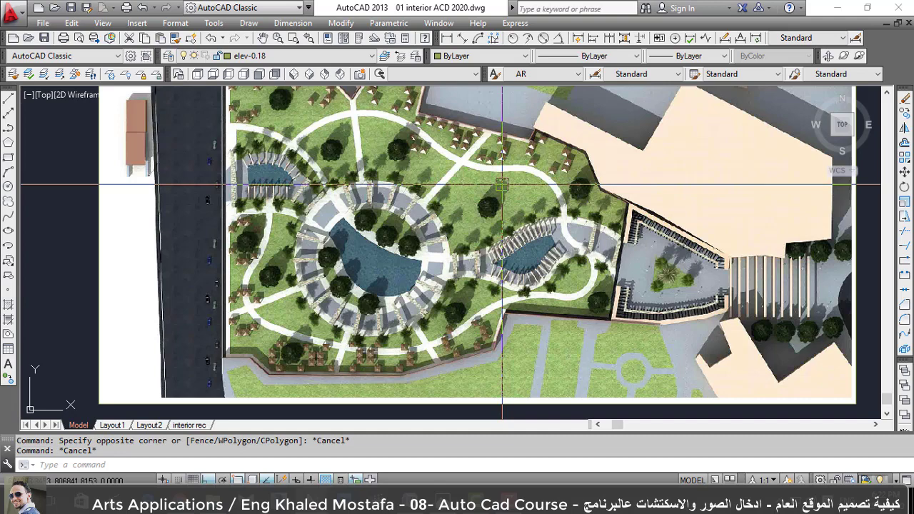
# Start a line at the corner of the diagonal walkway crossing the upper lawn.
pyautogui.write('l')
pyautogui.press('Return')
pyautogui.scroll(3, 399, 280)
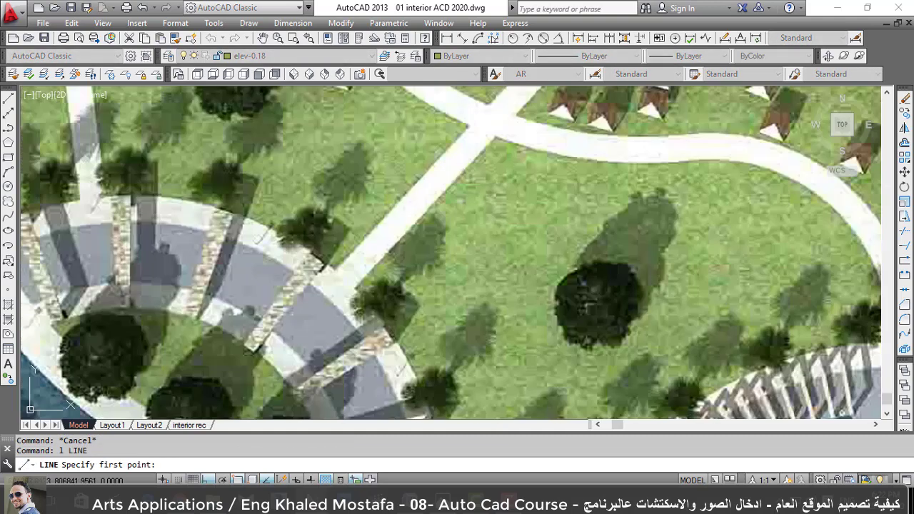
pyautogui.scroll(2, 399, 281)
pyautogui.scroll(2, 302, 327)
pyautogui.scroll(2, 282, 330)
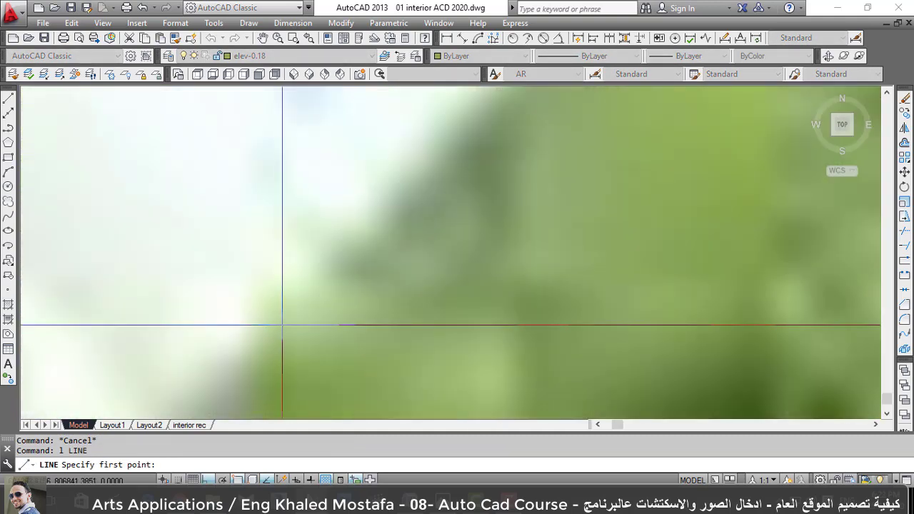
pyautogui.click(251, 334)
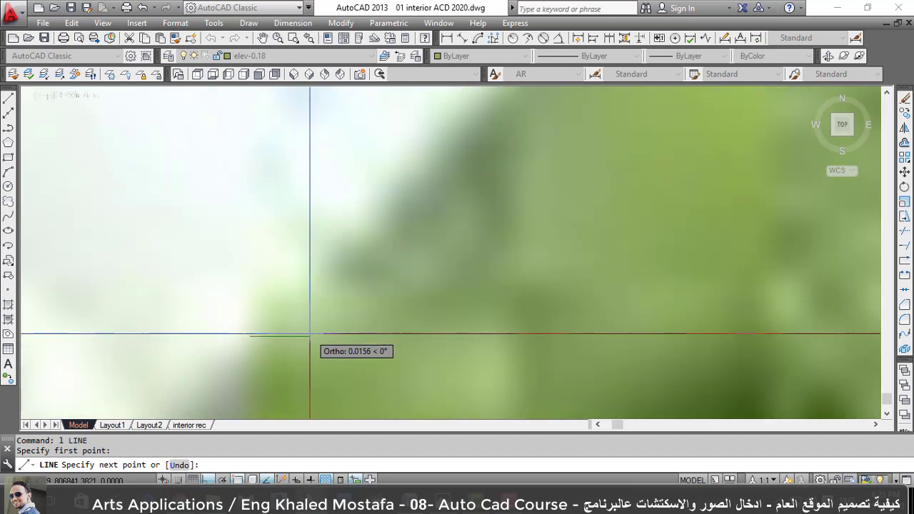
# With Ortho off, end the line at the far end of the diagonal walkway edge.
pyautogui.press('F8')
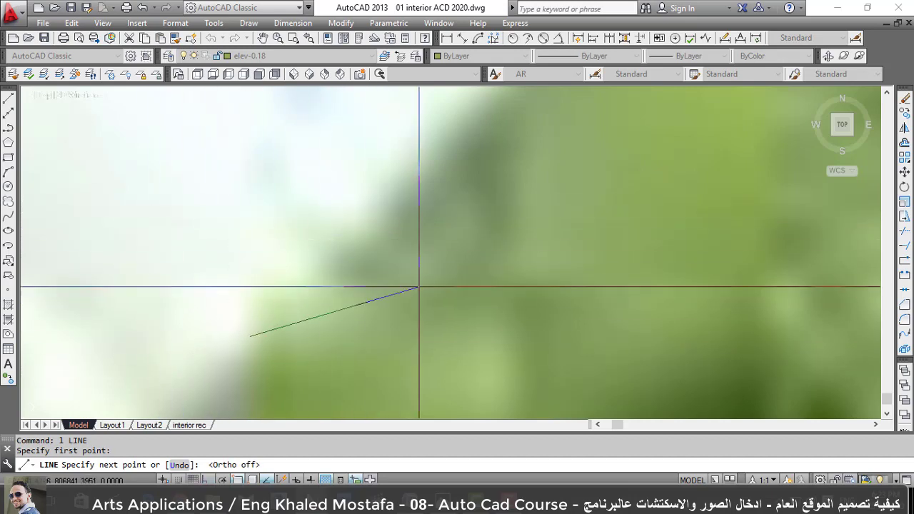
pyautogui.scroll(5, 322, 379)
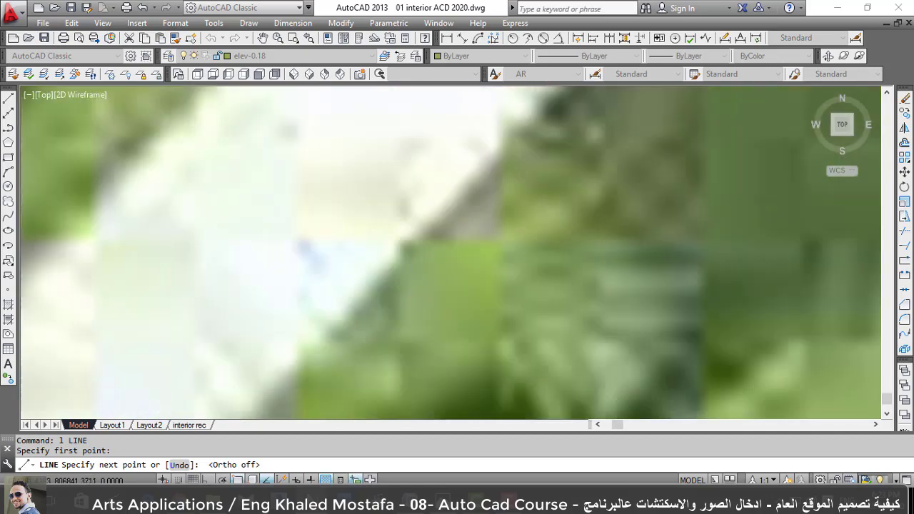
pyautogui.scroll(3, 439, 194)
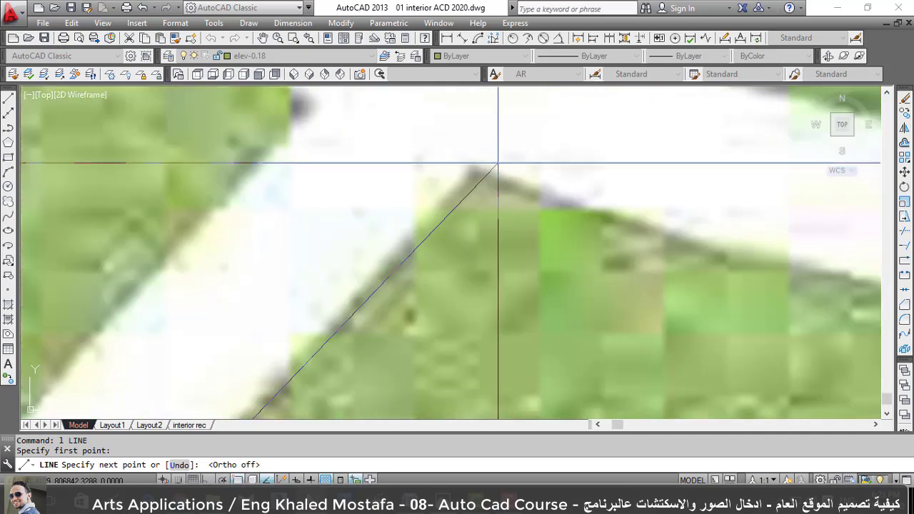
pyautogui.scroll(3, 439, 193)
pyautogui.scroll(-3, 428, 186)
pyautogui.scroll(-3, 418, 178)
pyautogui.scroll(3, 379, 278)
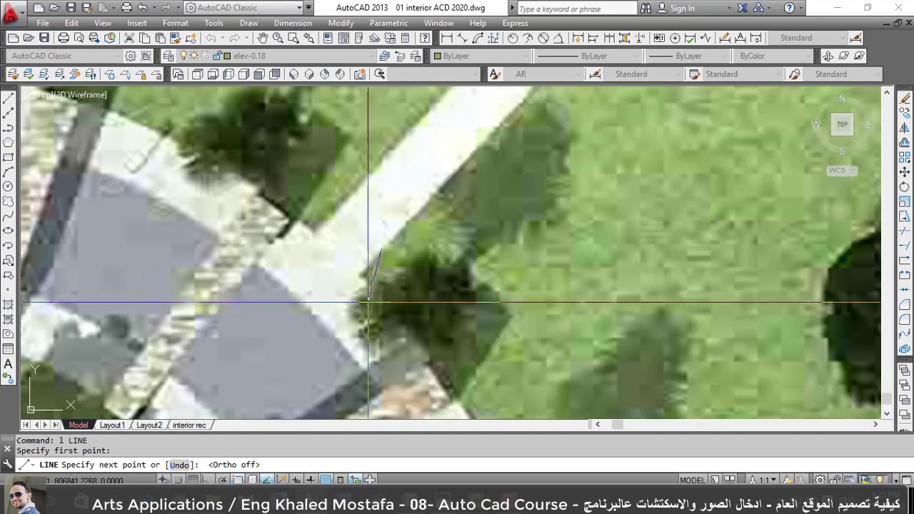
pyautogui.scroll(3, 402, 212)
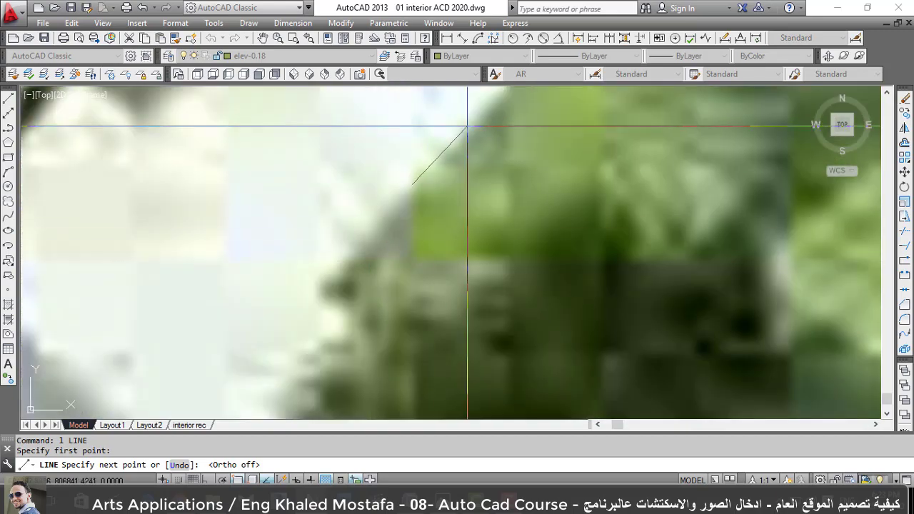
pyautogui.scroll(-3, 468, 127)
pyautogui.scroll(-3, 468, 121)
pyautogui.scroll(3, 473, 93)
pyautogui.scroll(3, 445, 152)
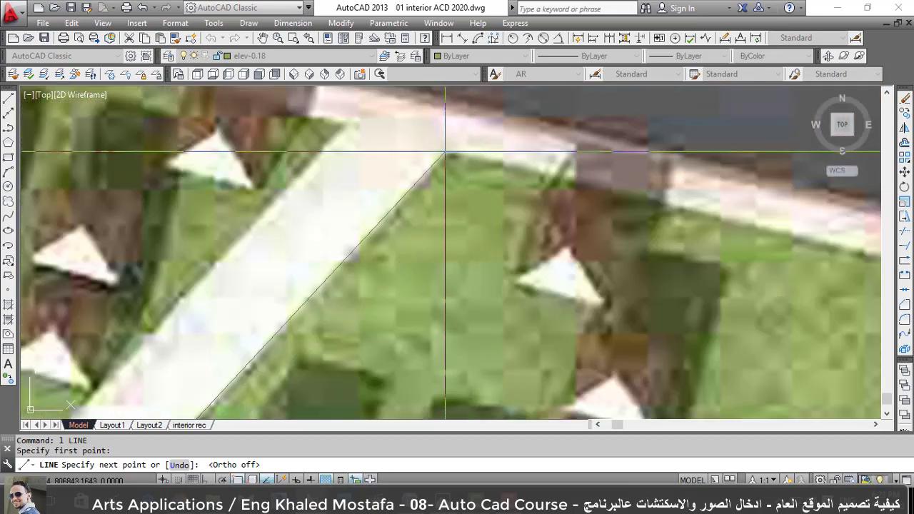
pyautogui.scroll(3, 445, 152)
pyautogui.click(414, 153)
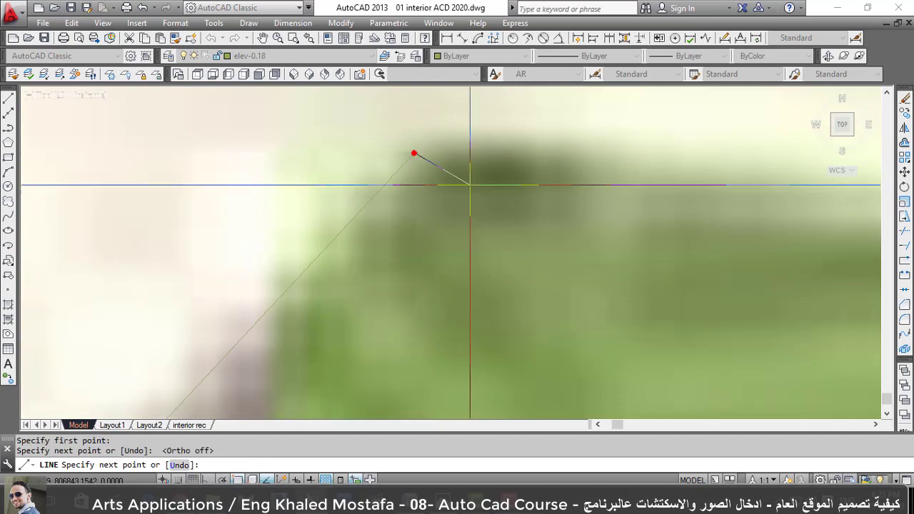
pyautogui.press('Escape')
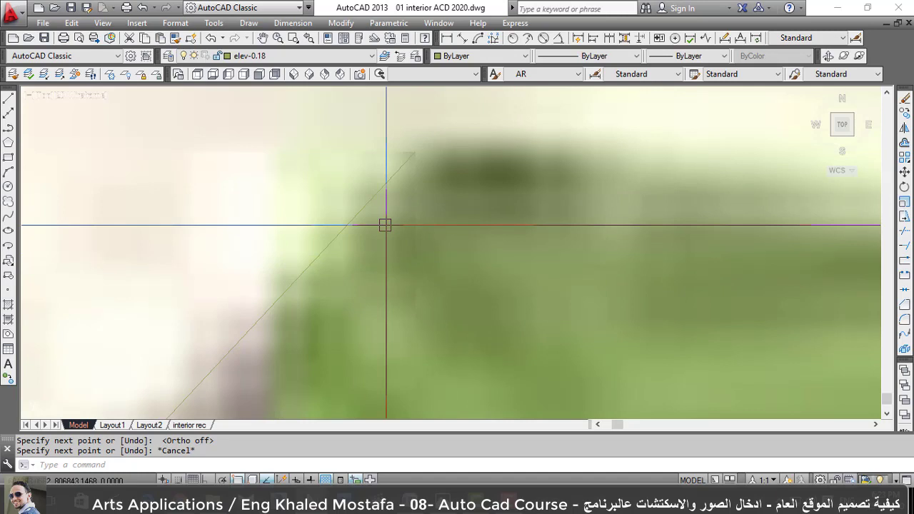
# Move the traced diagonal walkway line onto layer elev-0.3 so it shows cyan.
pyautogui.click(350, 220)
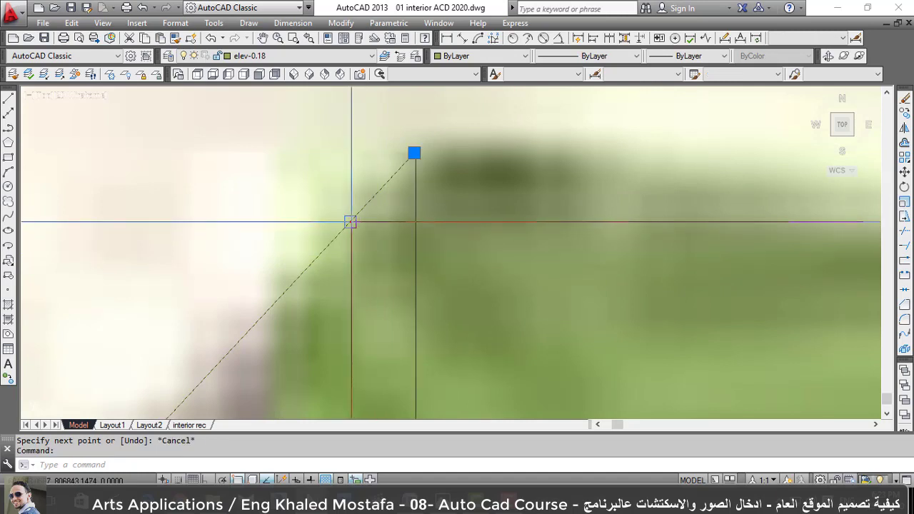
pyautogui.click(365, 56)
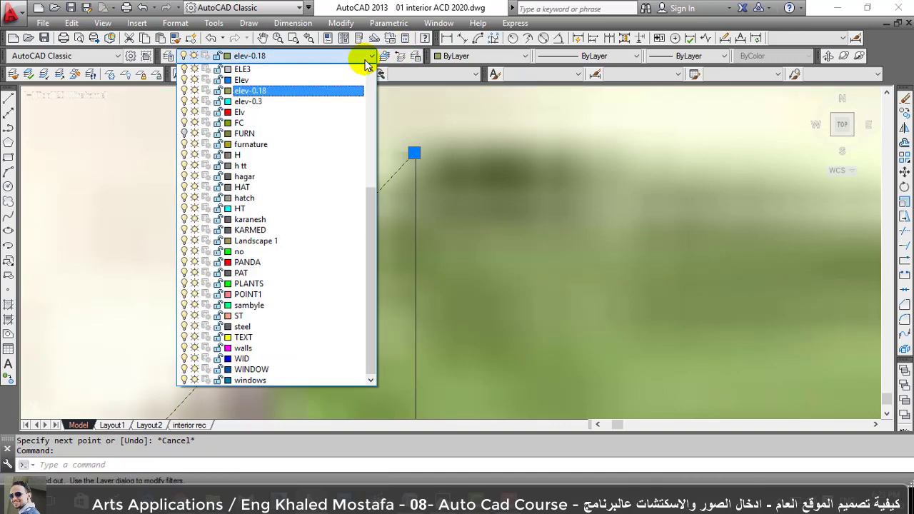
pyautogui.click(337, 106)
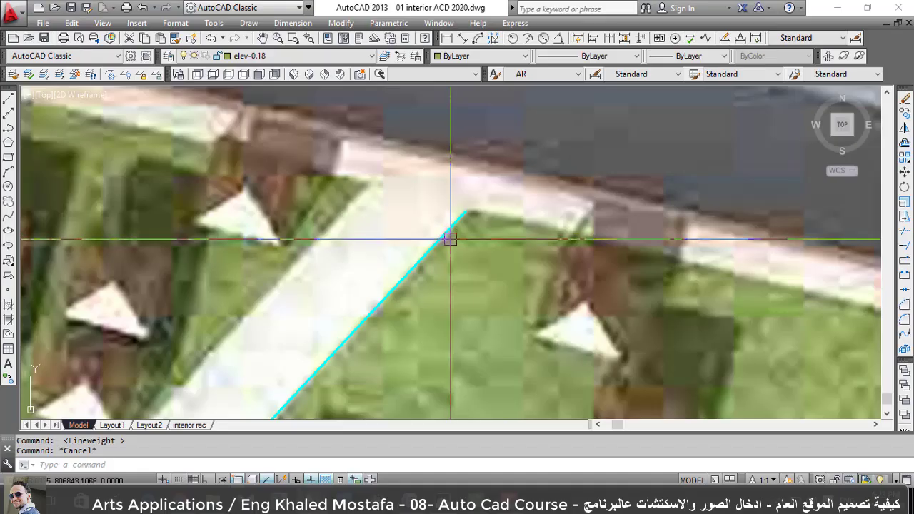
pyautogui.scroll(3, 449, 235)
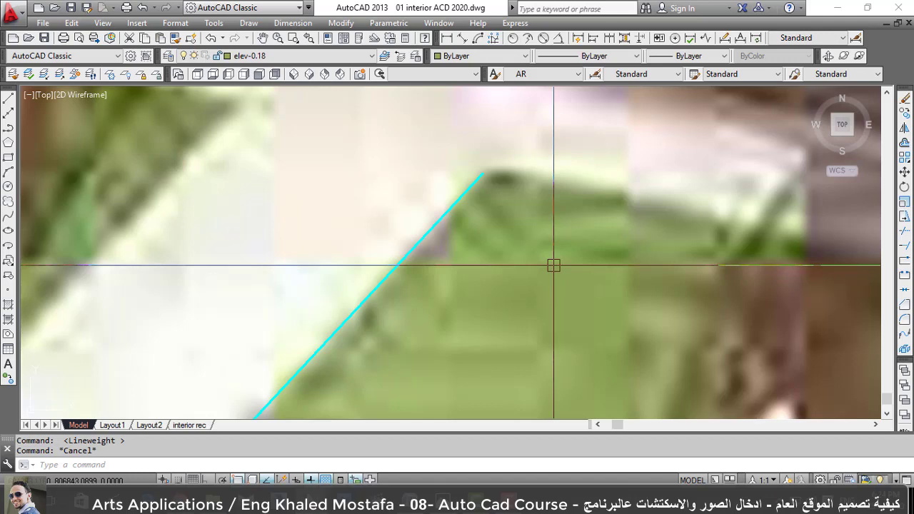
pyautogui.scroll(-3, 561, 218)
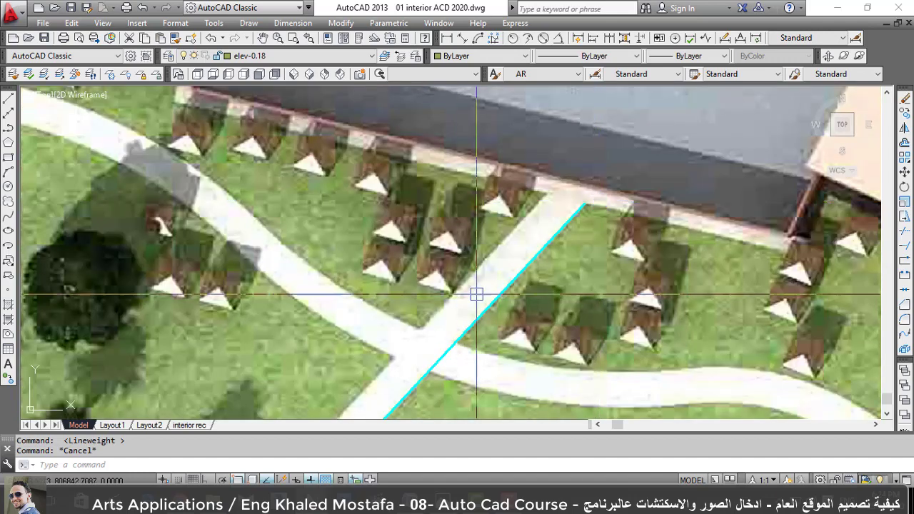
pyautogui.scroll(-2, 484, 248)
# Offset the cyan walkway line by 2 toward its upper-left side.
pyautogui.write('o')
pyautogui.press('Return')
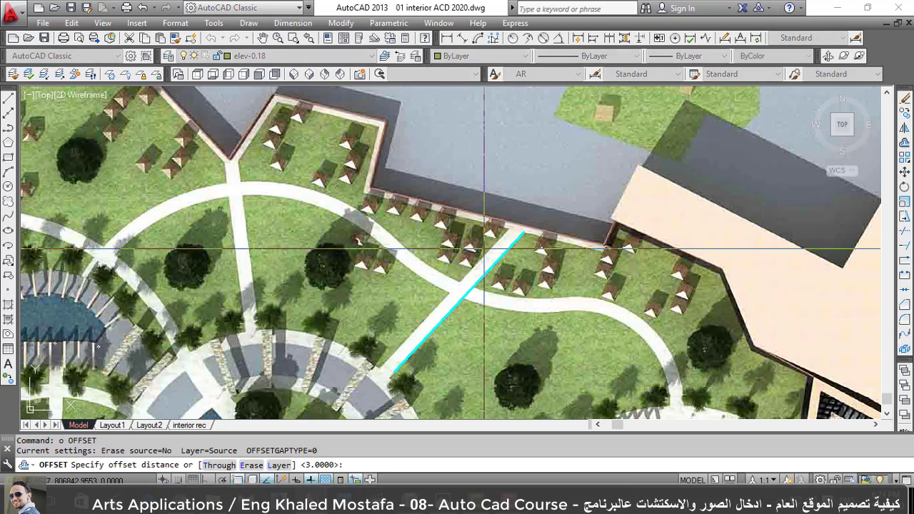
pyautogui.write('2')
pyautogui.press('Return')
pyautogui.click(471, 289)
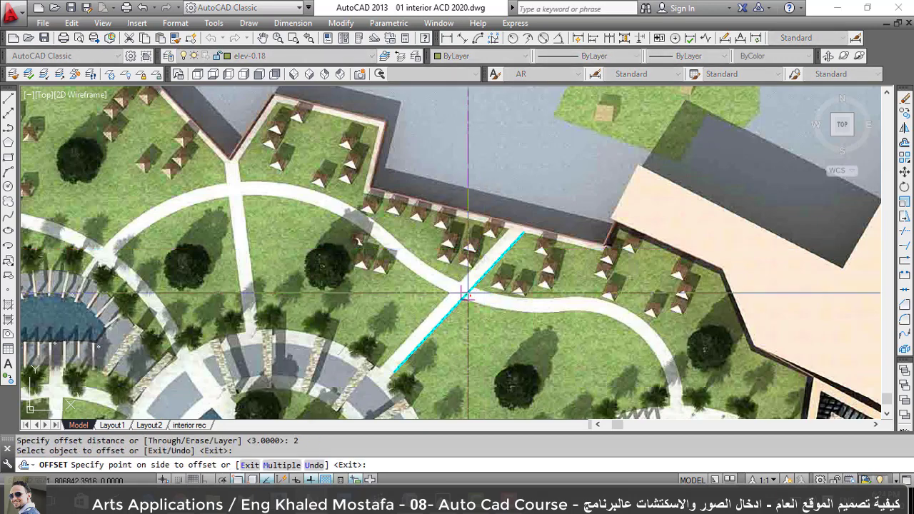
pyautogui.click(421, 275)
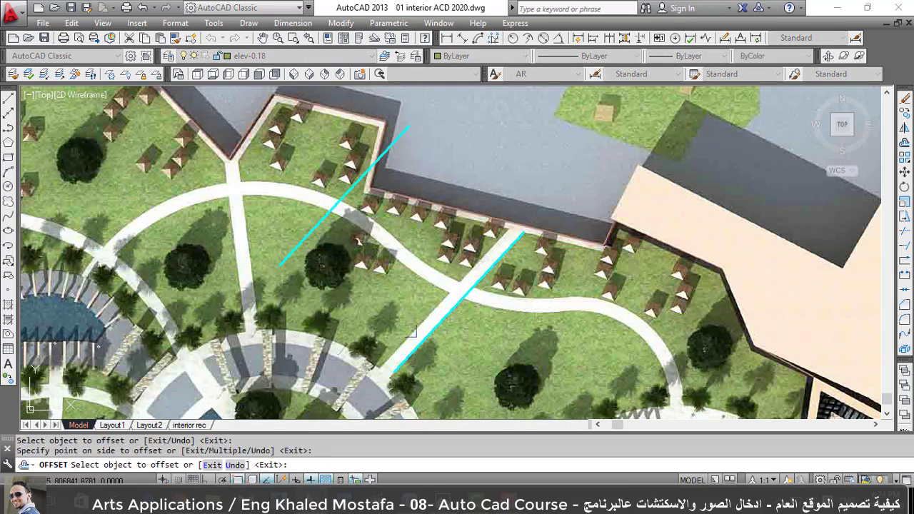
pyautogui.scroll(5, 436, 341)
pyautogui.scroll(-3, 384, 314)
pyautogui.scroll(-3, 410, 316)
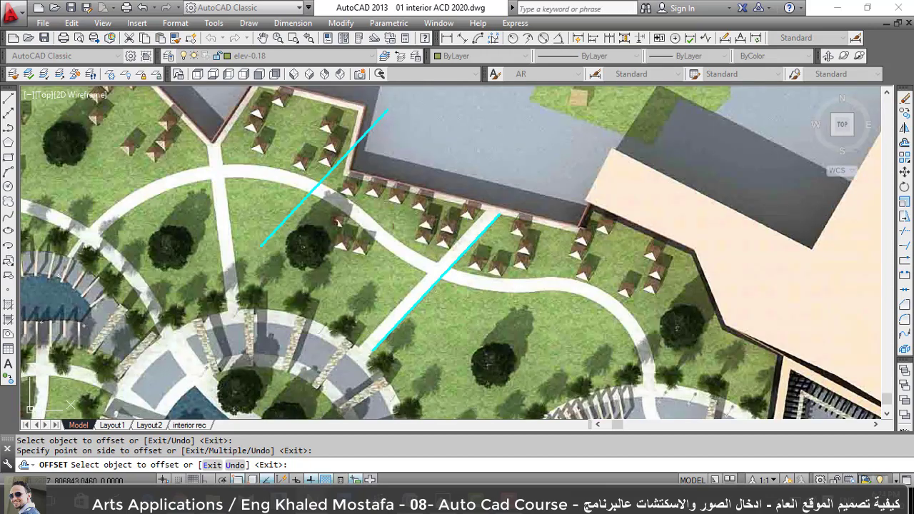
pyautogui.scroll(-5, 520, 262)
pyautogui.scroll(-1, 520, 262)
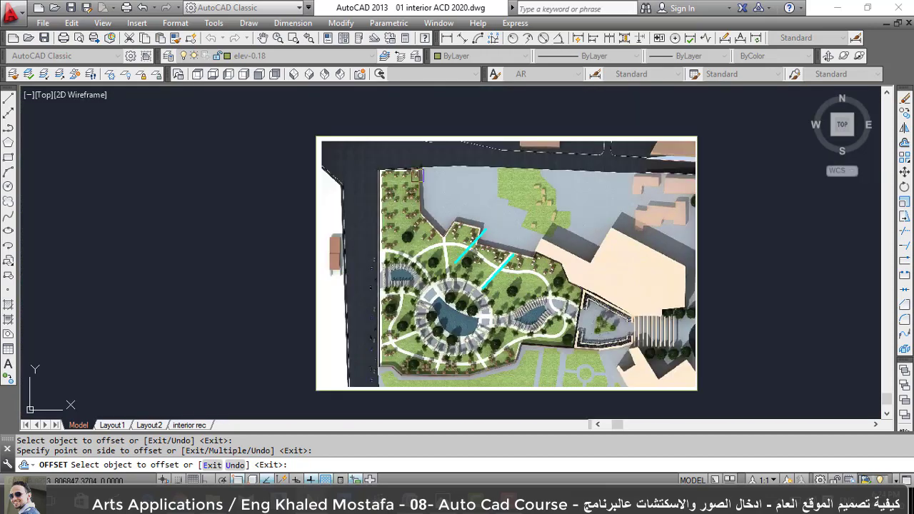
pyautogui.scroll(3, 497, 275)
pyautogui.scroll(3, 428, 243)
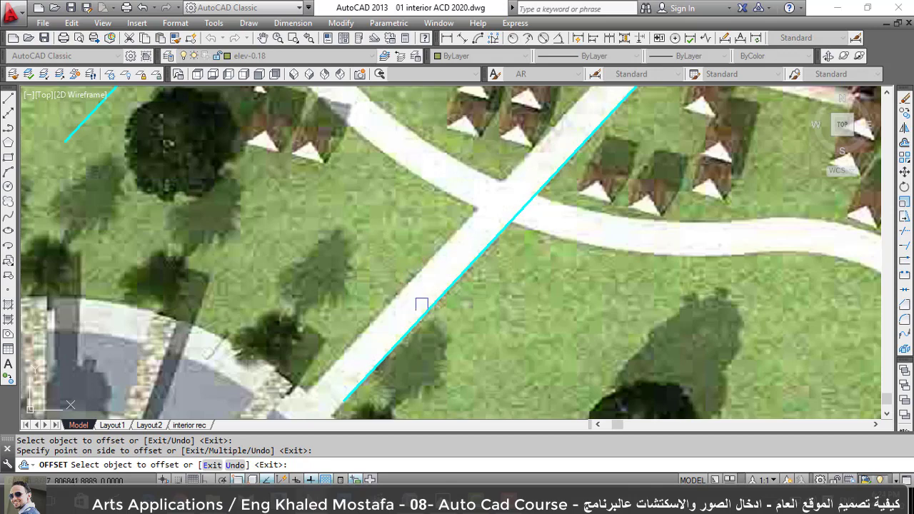
pyautogui.scroll(-3, 479, 300)
pyautogui.scroll(-3, 467, 298)
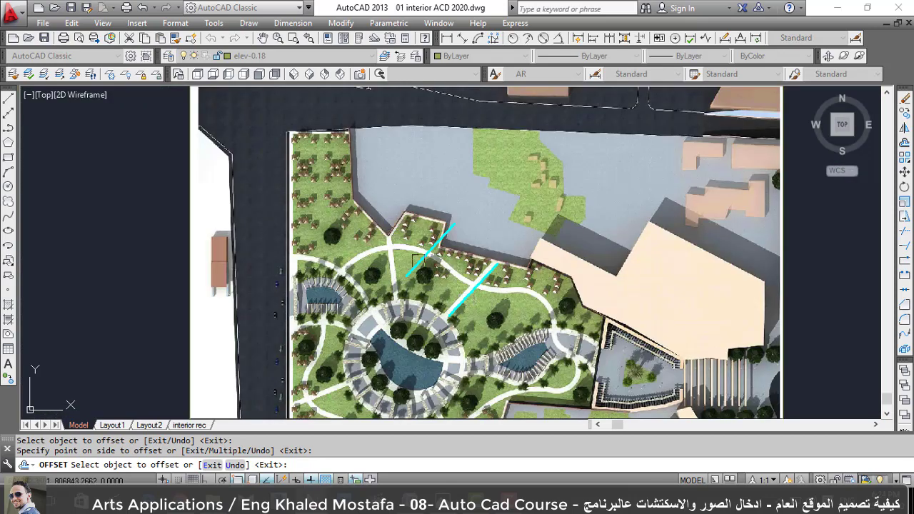
pyautogui.scroll(4, 457, 308)
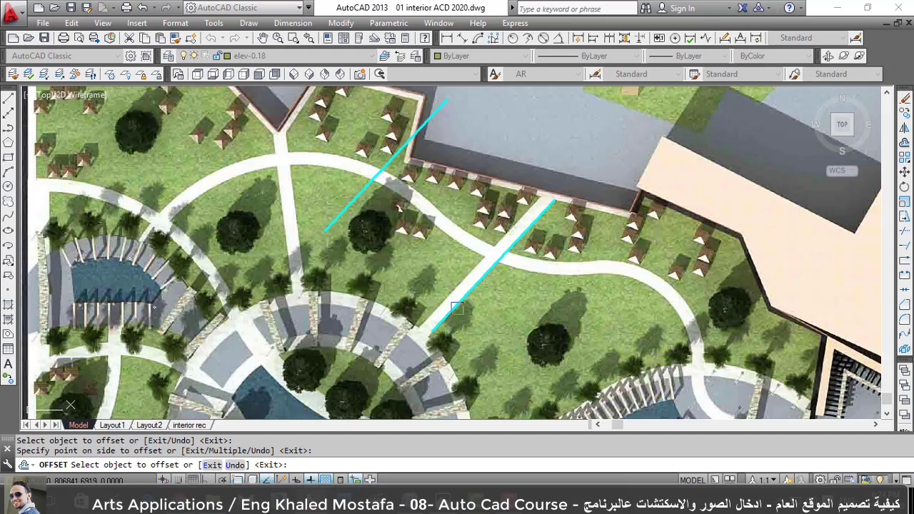
pyautogui.scroll(5, 457, 308)
pyautogui.press('Escape')
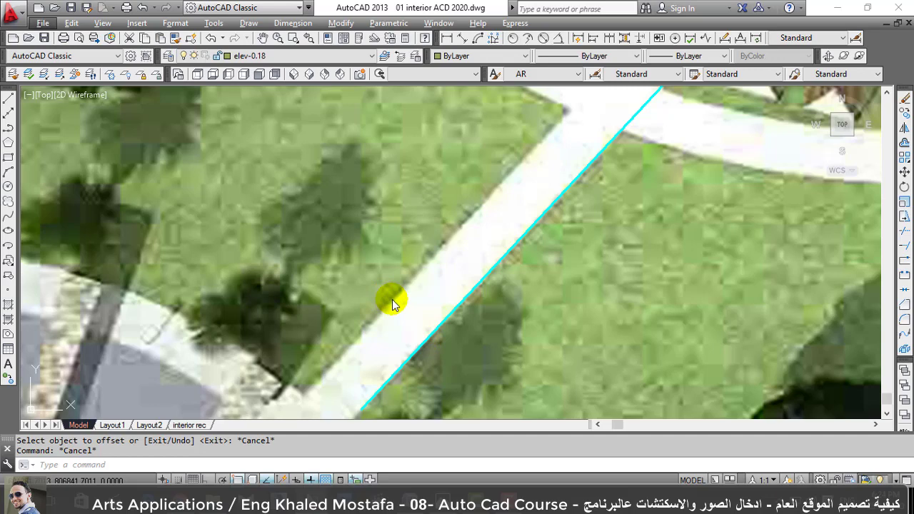
pyautogui.press('Escape')
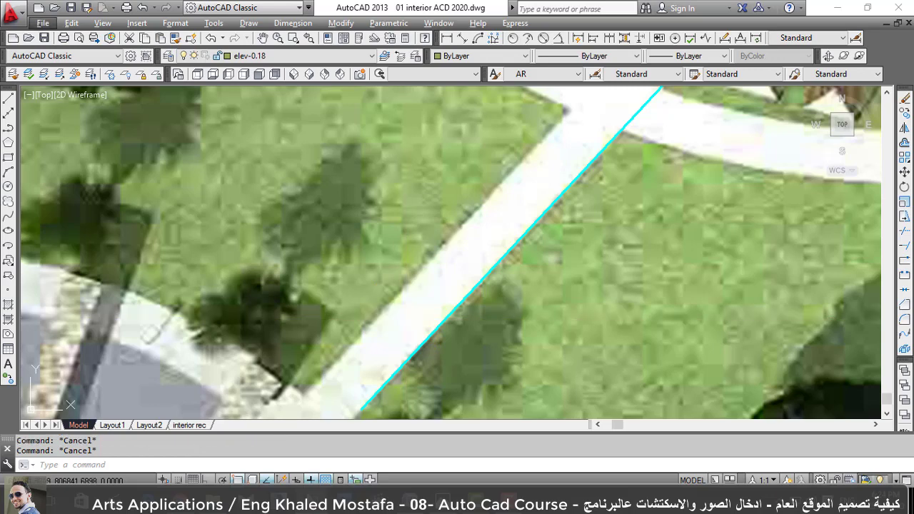
pyautogui.hotkey('alt', 'n')
pyautogui.press('g')
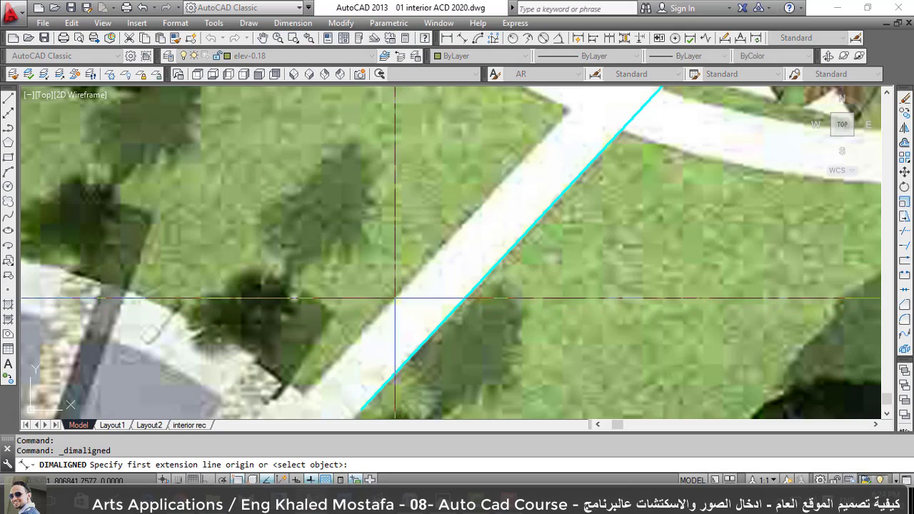
pyautogui.scroll(2, 400, 303)
pyautogui.scroll(2, 400, 299)
pyautogui.scroll(2, 399, 296)
pyautogui.click(378, 249)
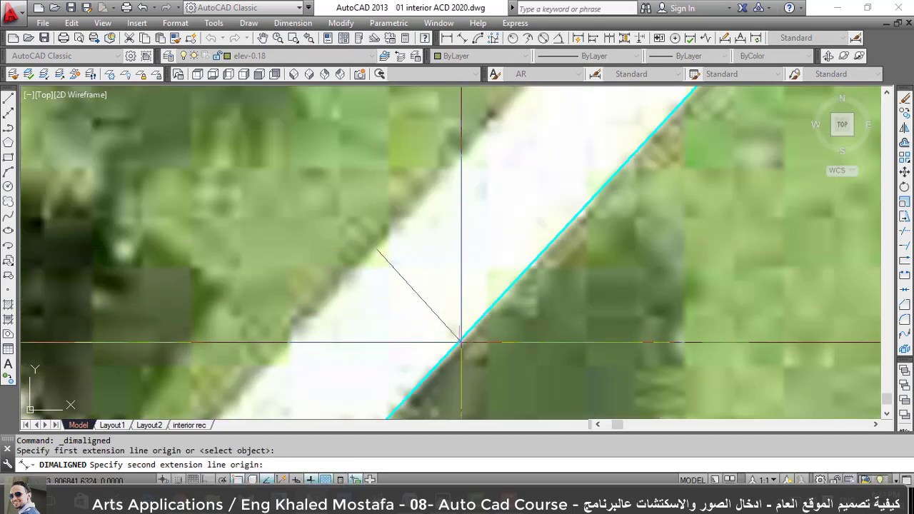
pyautogui.click(469, 332)
pyautogui.scroll(-1, 452, 311)
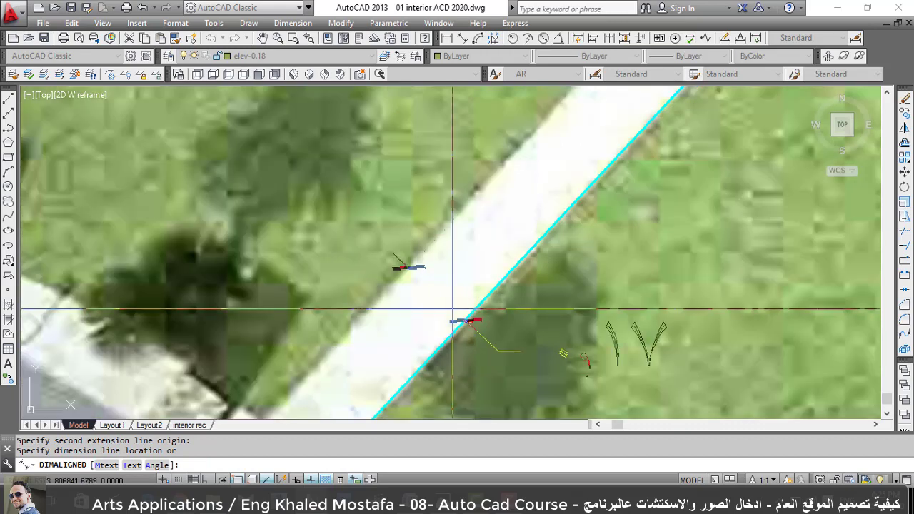
pyautogui.press('Escape')
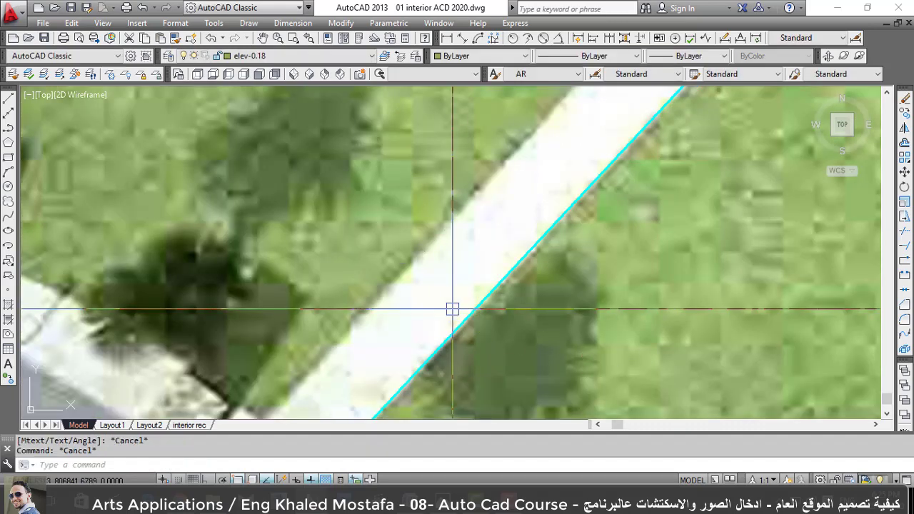
pyautogui.write('o')
# Offset the cyan walkway edge line 0.17 onto the walkway's other edge.
pyautogui.press('Return')
pyautogui.press('Return')
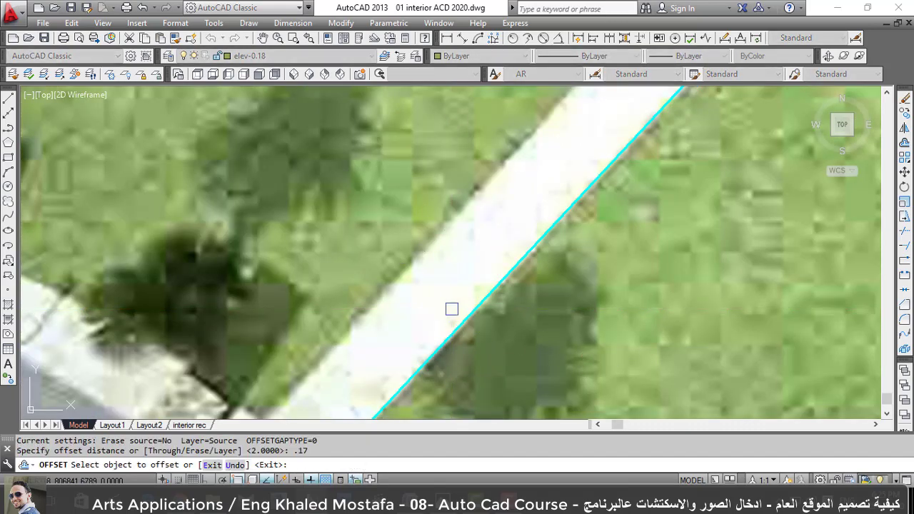
pyautogui.click(452, 309)
pyautogui.click(421, 314)
pyautogui.press('Escape')
pyautogui.scroll(-5, 413, 332)
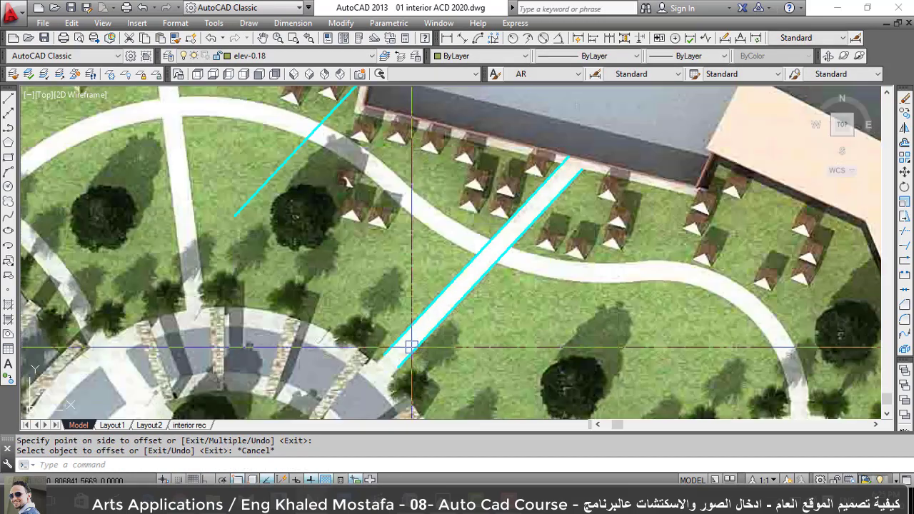
pyautogui.scroll(5, 527, 205)
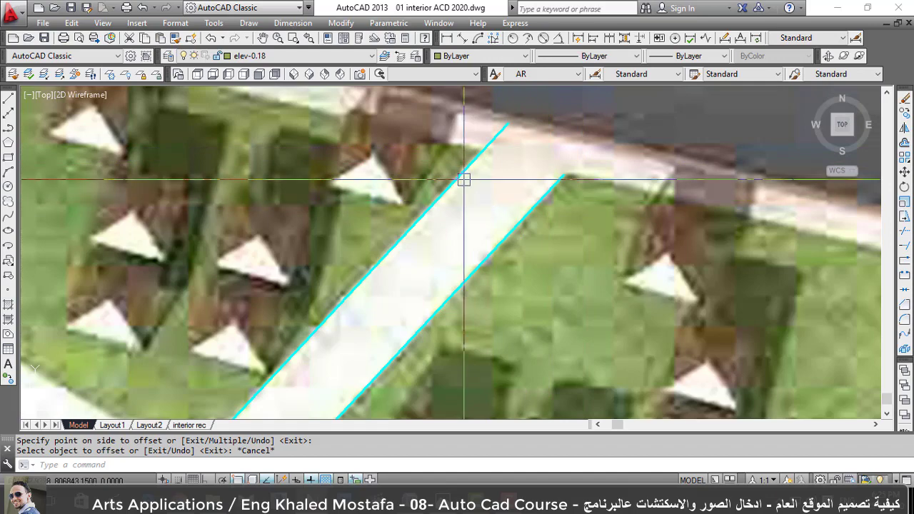
pyautogui.scroll(-3, 463, 179)
pyautogui.scroll(-2, 464, 180)
pyautogui.scroll(4, 399, 214)
# Make the original walkway edge line and the separate upper line red.
pyautogui.click(502, 239)
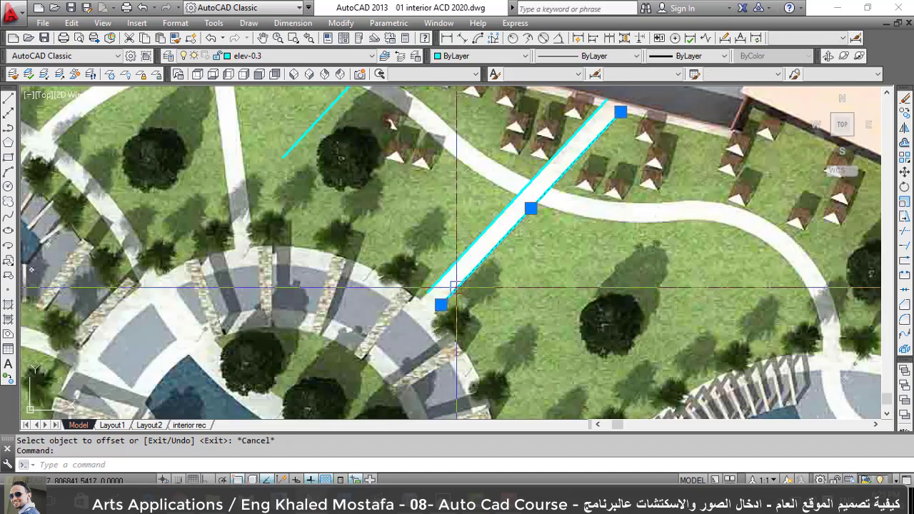
pyautogui.click(291, 156)
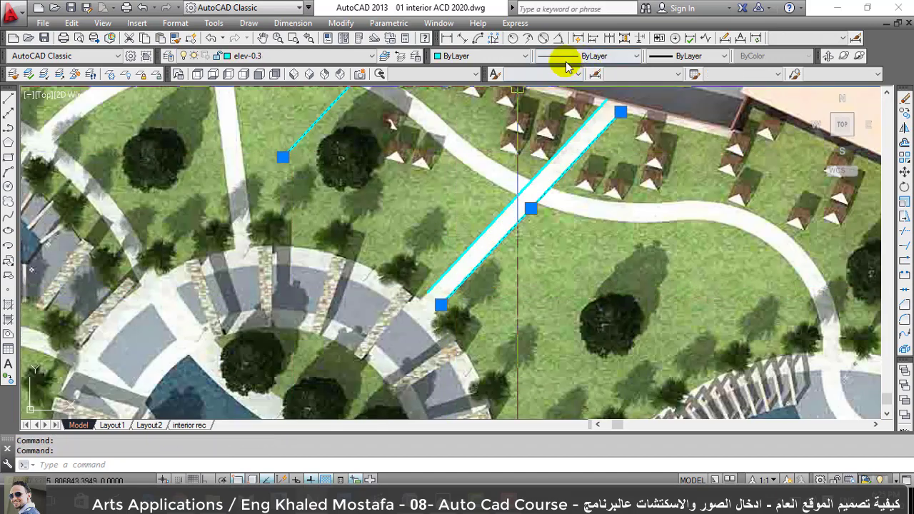
pyautogui.click(509, 57)
pyautogui.click(464, 90)
pyautogui.press('Escape')
pyautogui.scroll(-2, 464, 300)
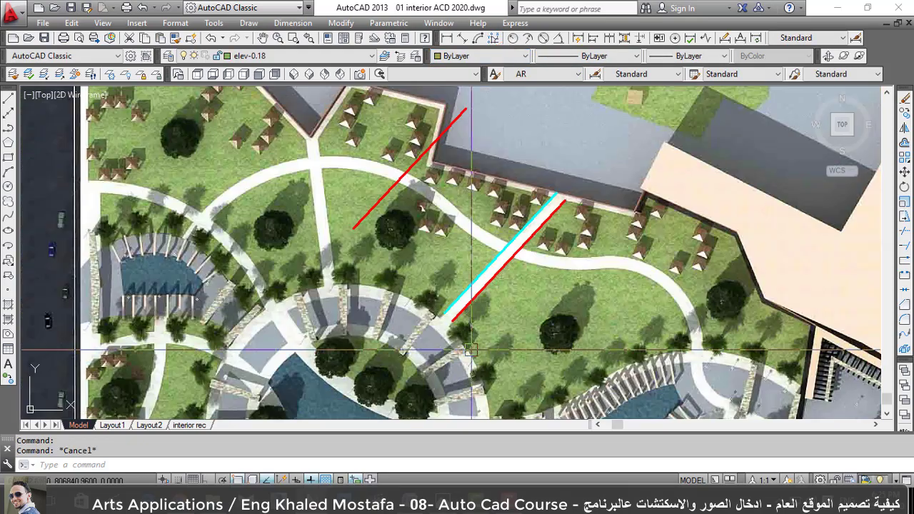
pyautogui.scroll(2, 465, 300)
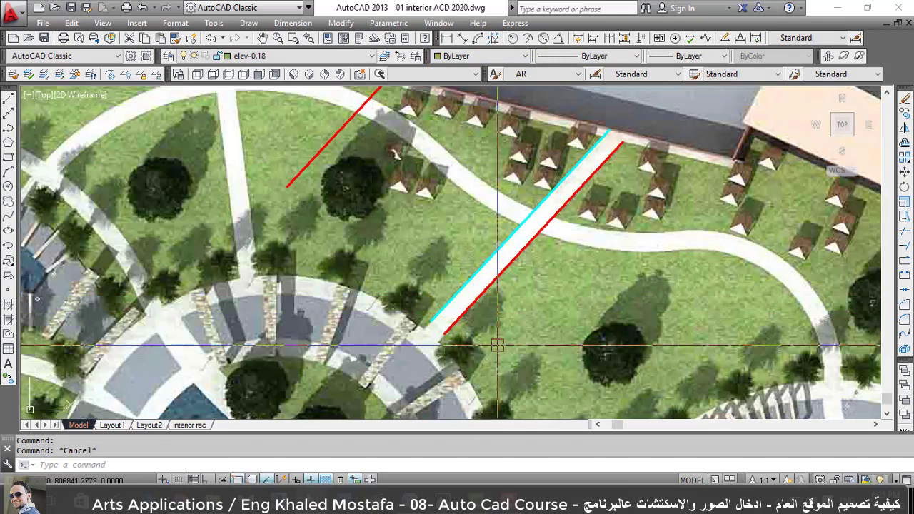
pyautogui.scroll(-3, 428, 249)
pyautogui.scroll(-4, 429, 249)
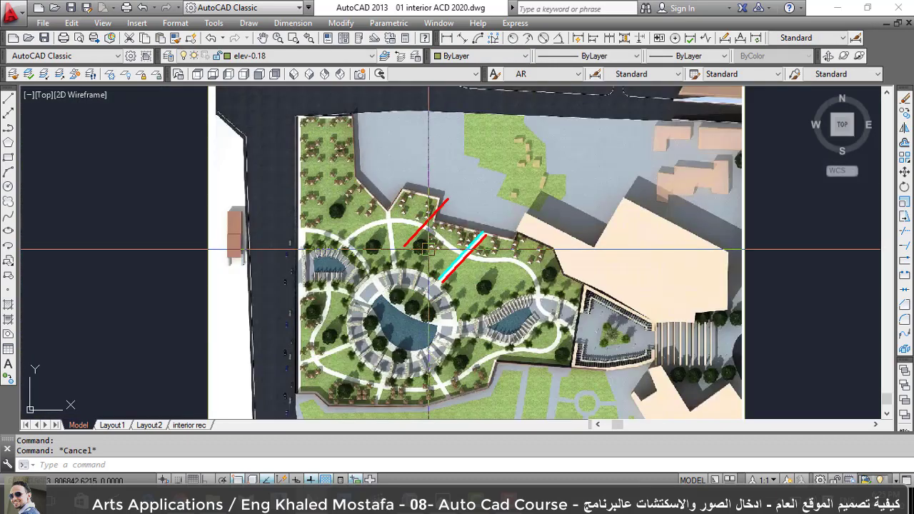
pyautogui.press('BackSpace')
pyautogui.write('c')
pyautogui.press('Return')
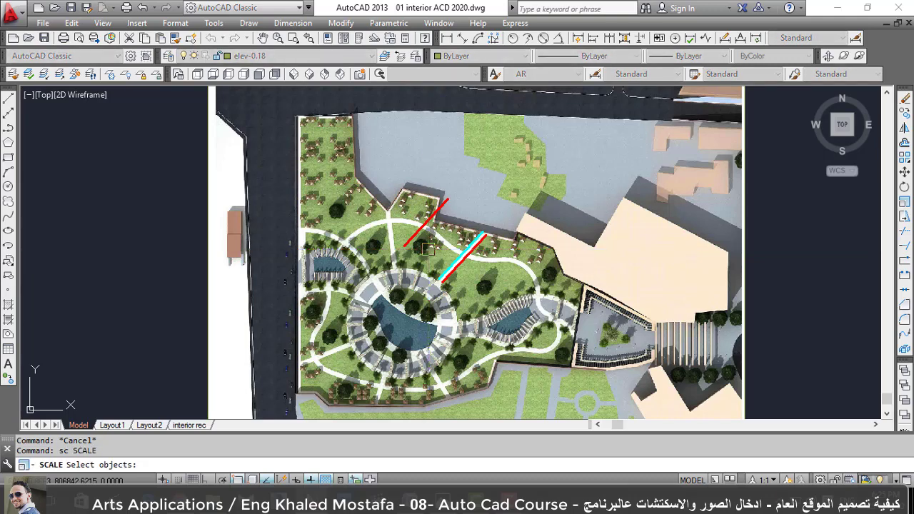
pyautogui.click(812, 348)
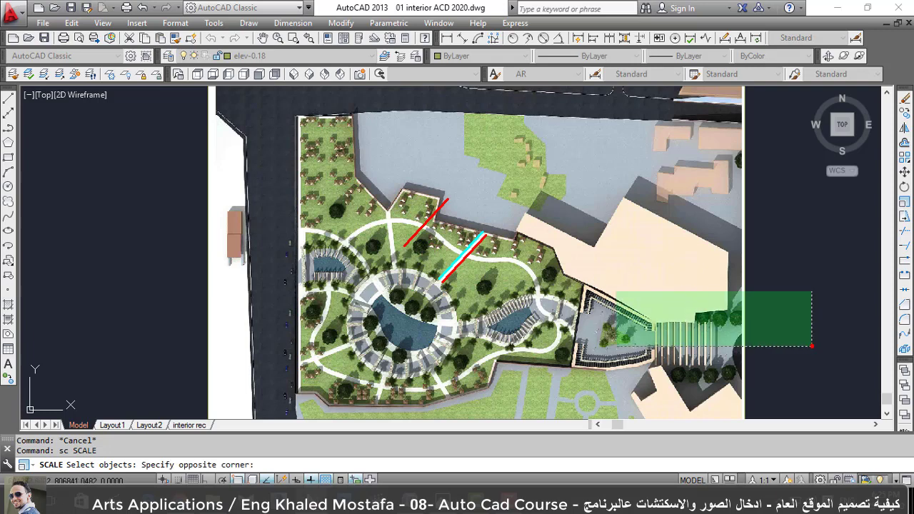
pyautogui.click(464, 229)
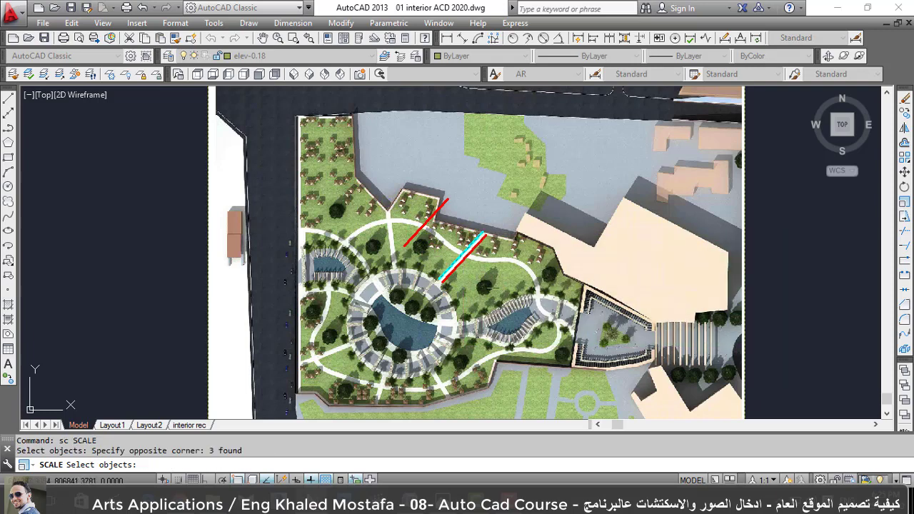
pyautogui.click(792, 342)
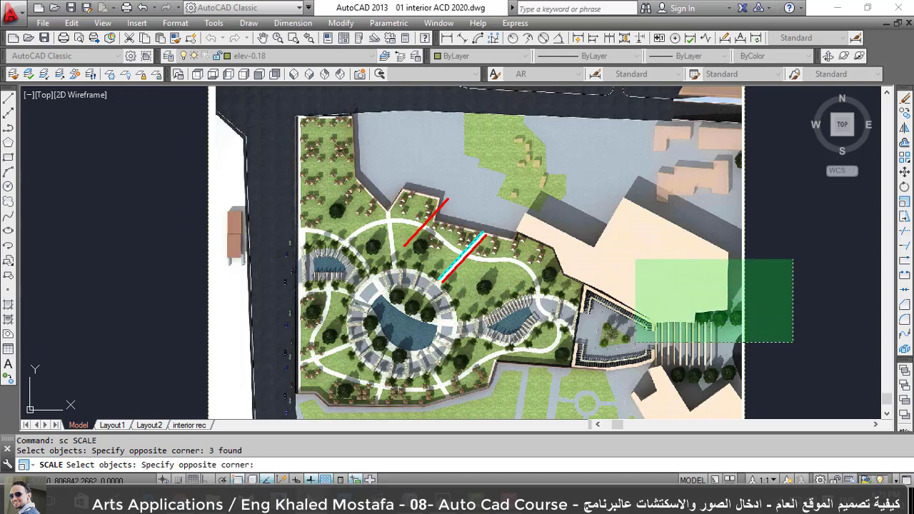
pyautogui.press('Escape')
pyautogui.click(765, 335)
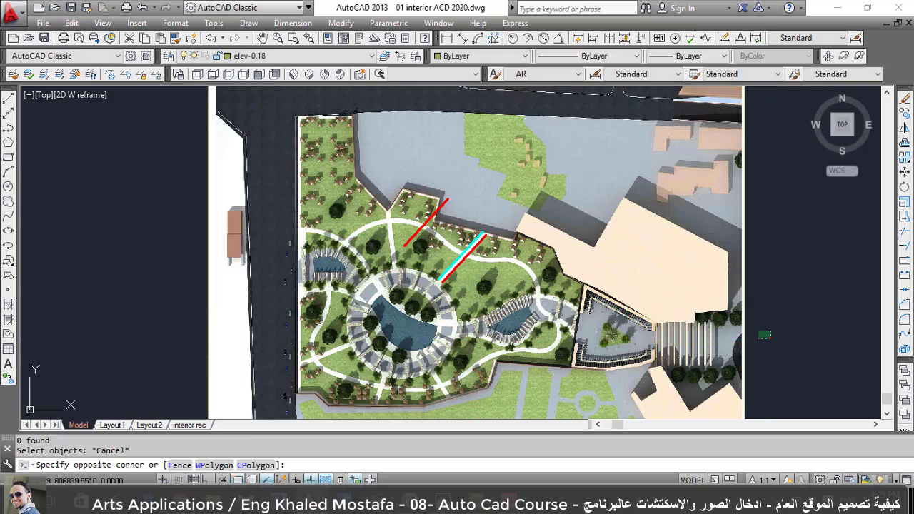
pyautogui.click(643, 254)
pyautogui.click(638, 245)
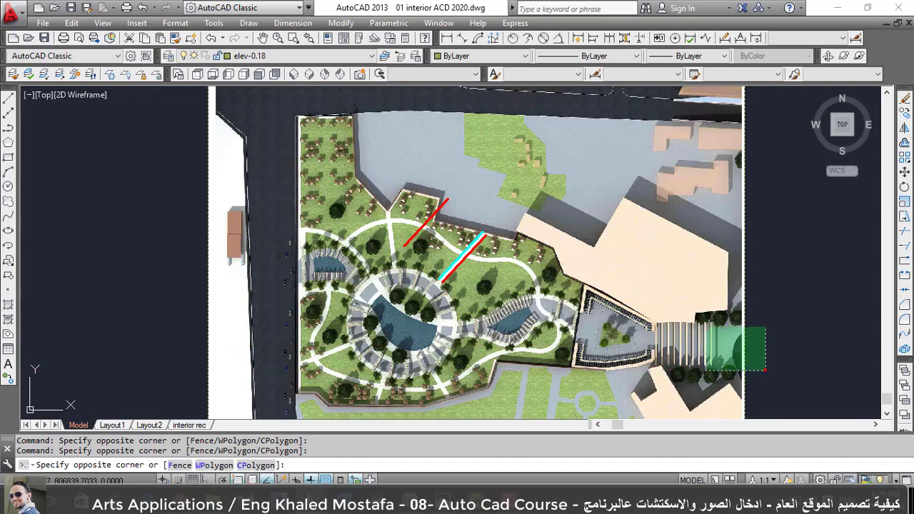
pyautogui.click(813, 403)
pyautogui.press('Escape')
pyautogui.press('Escape')
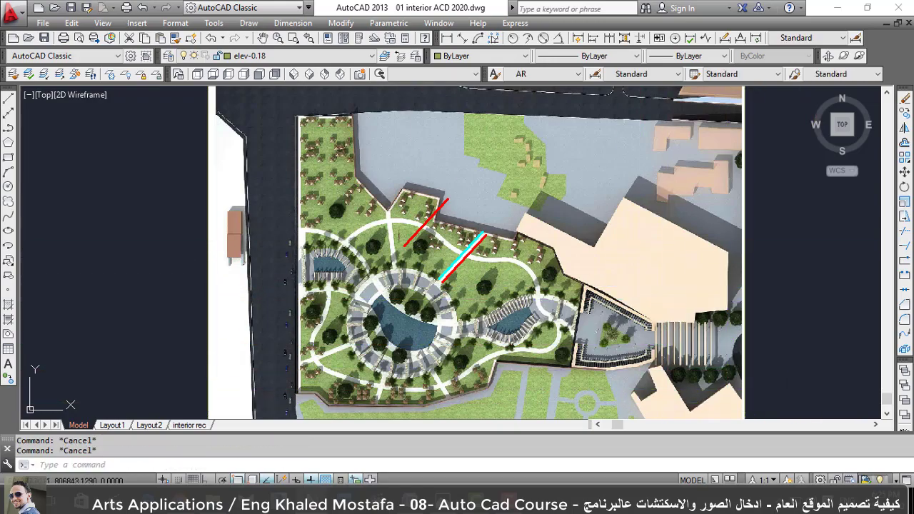
pyautogui.scroll(3, 444, 259)
pyautogui.scroll(3, 444, 259)
pyautogui.scroll(-3, 495, 280)
pyautogui.scroll(-2, 495, 280)
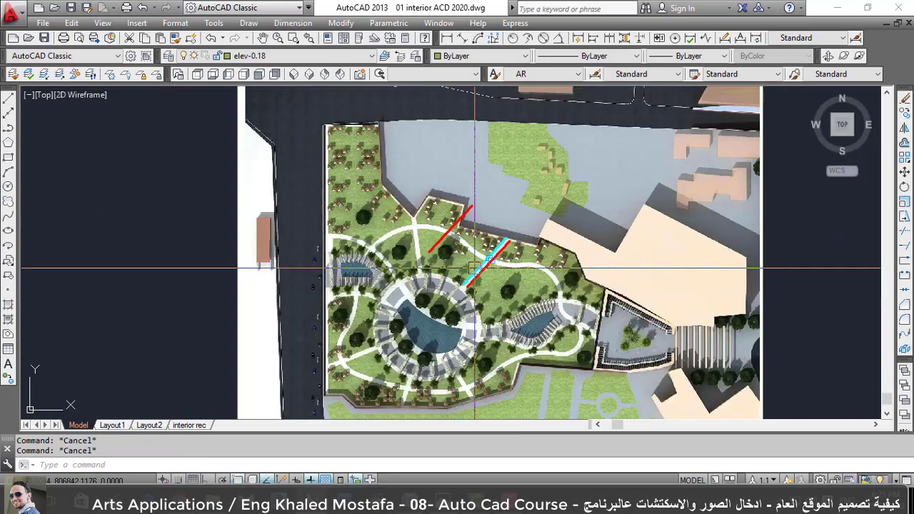
pyautogui.scroll(5, 494, 280)
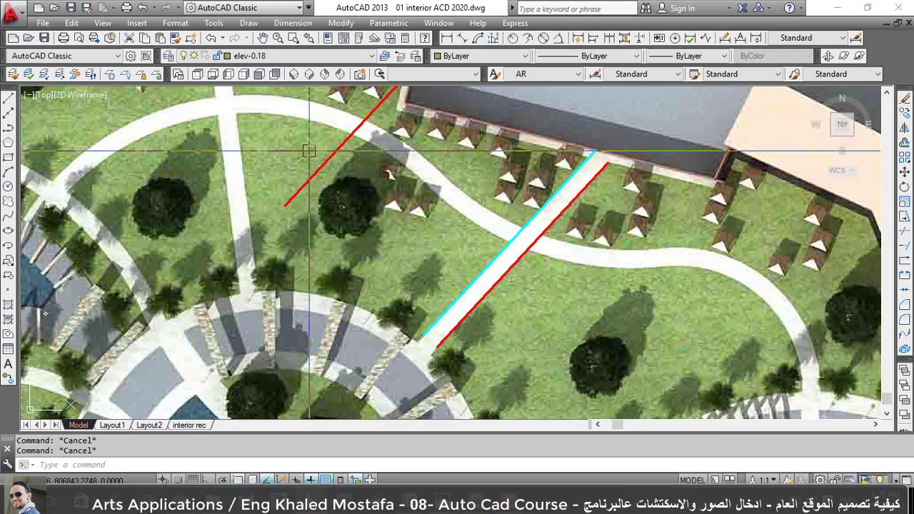
pyautogui.scroll(-2, 400, 216)
pyautogui.scroll(-5, 408, 203)
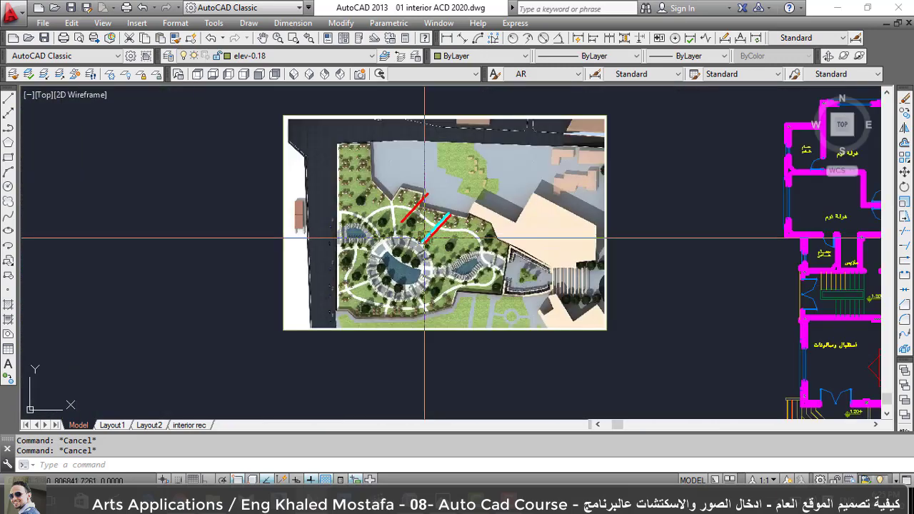
pyautogui.scroll(3, 500, 309)
pyautogui.write('sc')
pyautogui.press('Return')
pyautogui.click(718, 321)
pyautogui.click(557, 230)
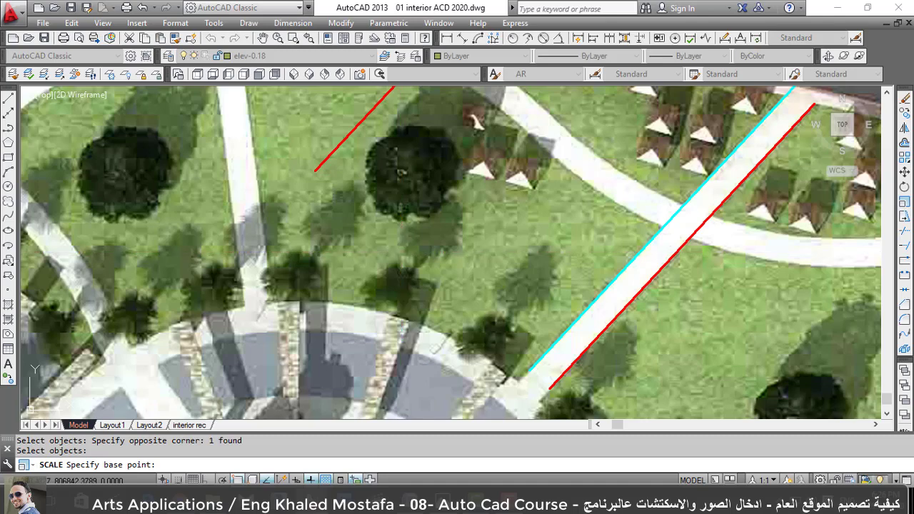
pyautogui.scroll(-2, 402, 253)
pyautogui.scroll(5, 549, 364)
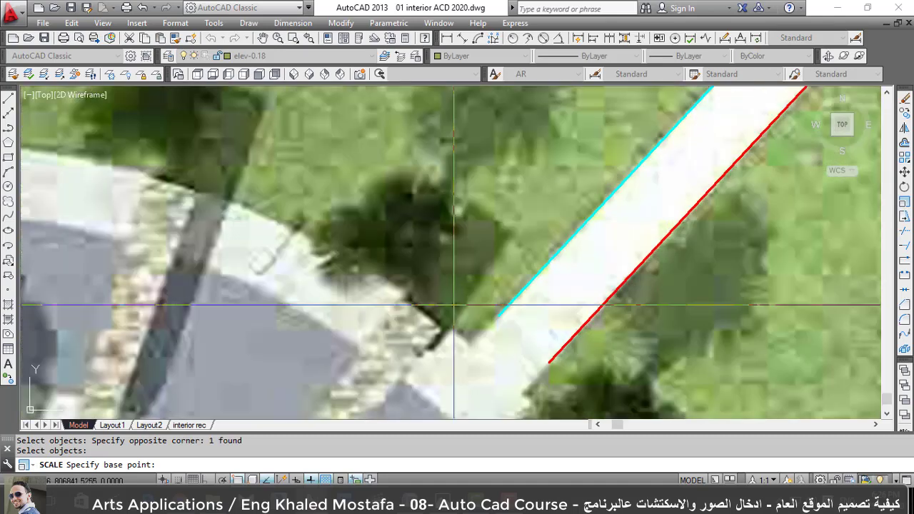
pyautogui.click(548, 362)
pyautogui.write('r')
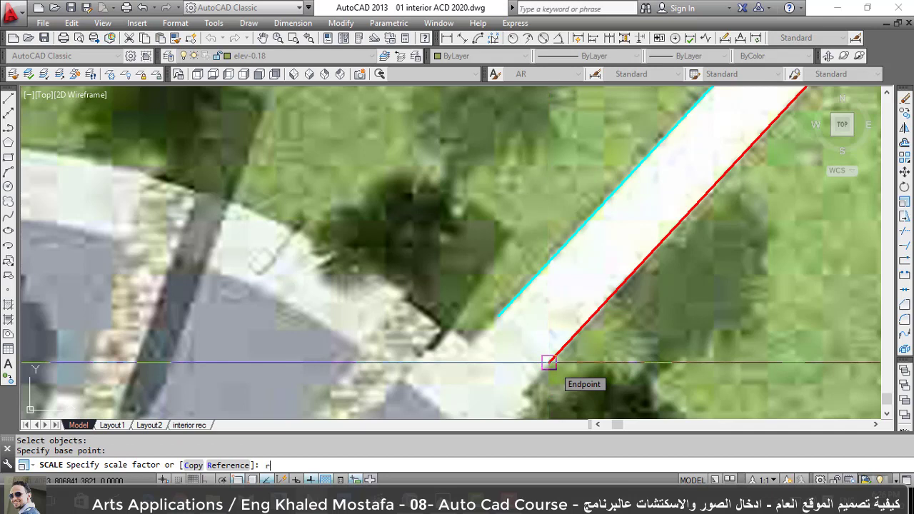
pyautogui.press('Return')
pyautogui.scroll(-2, 548, 362)
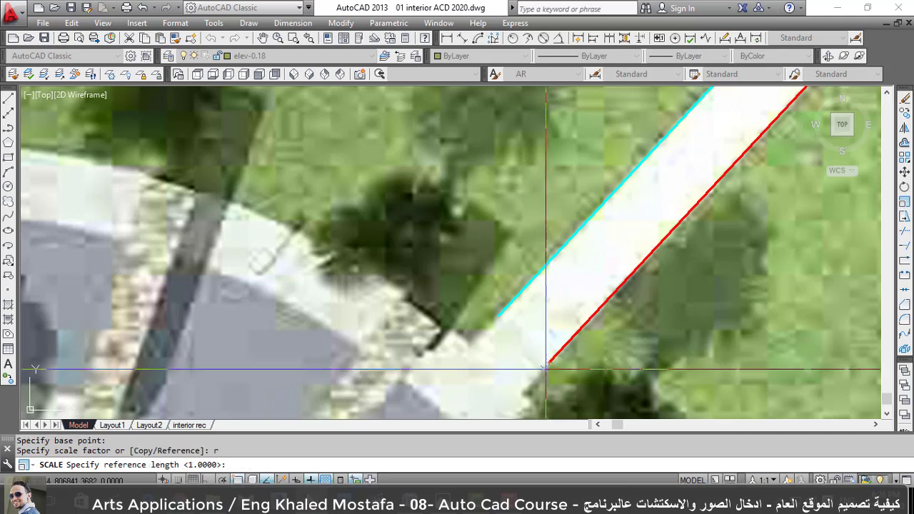
pyautogui.scroll(2, 549, 362)
pyautogui.click(548, 362)
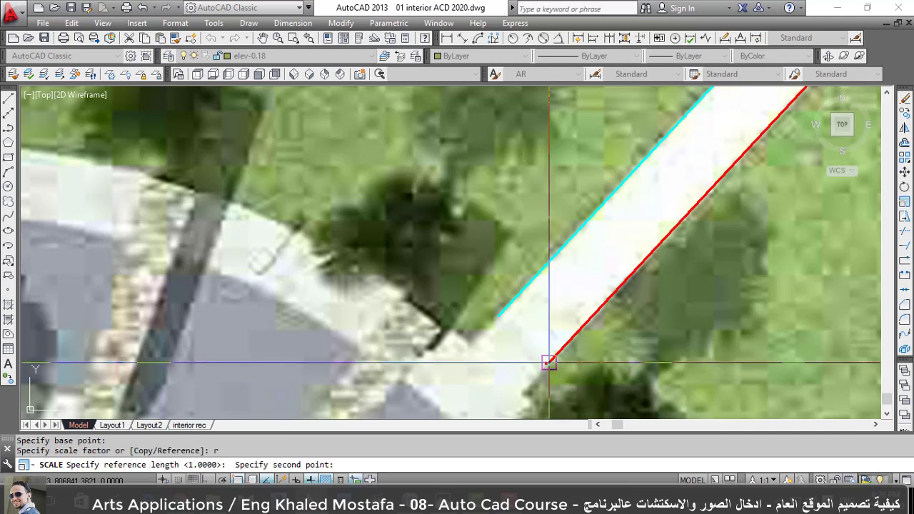
pyautogui.scroll(-3, 548, 362)
pyautogui.scroll(-2, 548, 362)
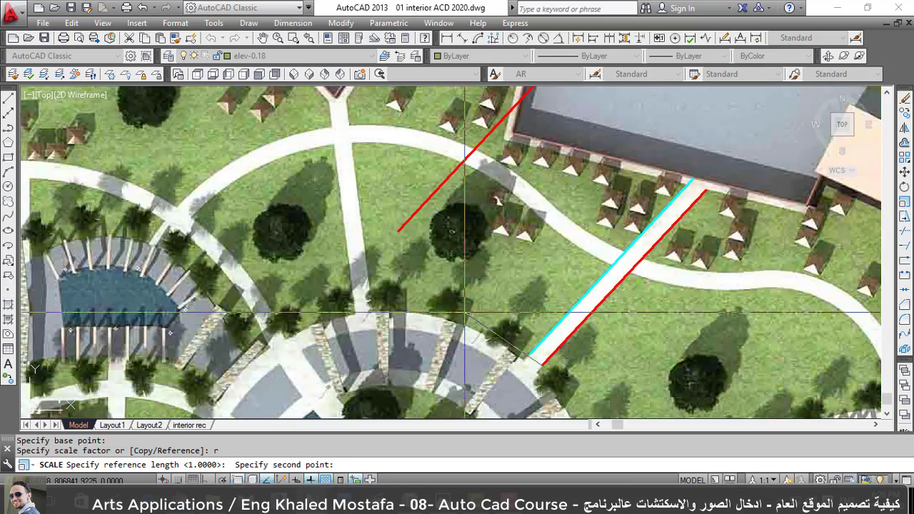
pyautogui.click(542, 363)
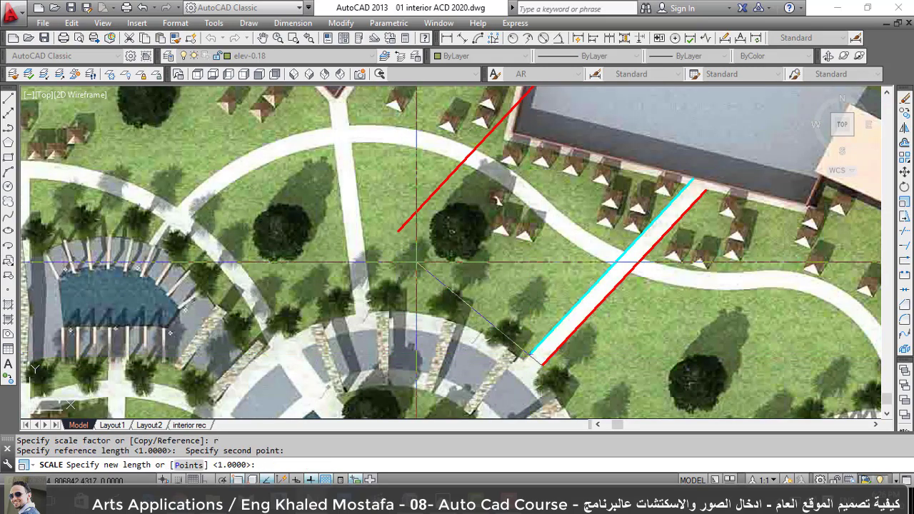
pyautogui.click(398, 230)
pyautogui.scroll(-2, 422, 248)
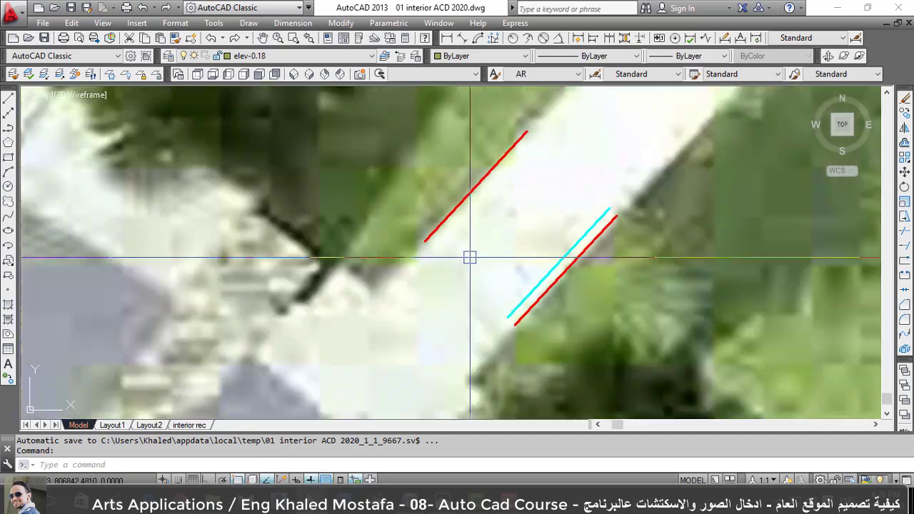
pyautogui.scroll(-2, 469, 257)
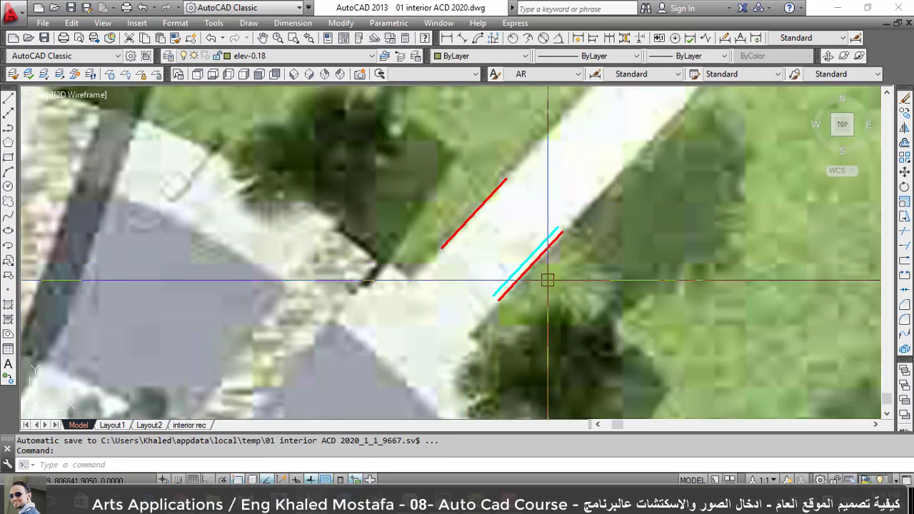
pyautogui.scroll(-2, 547, 280)
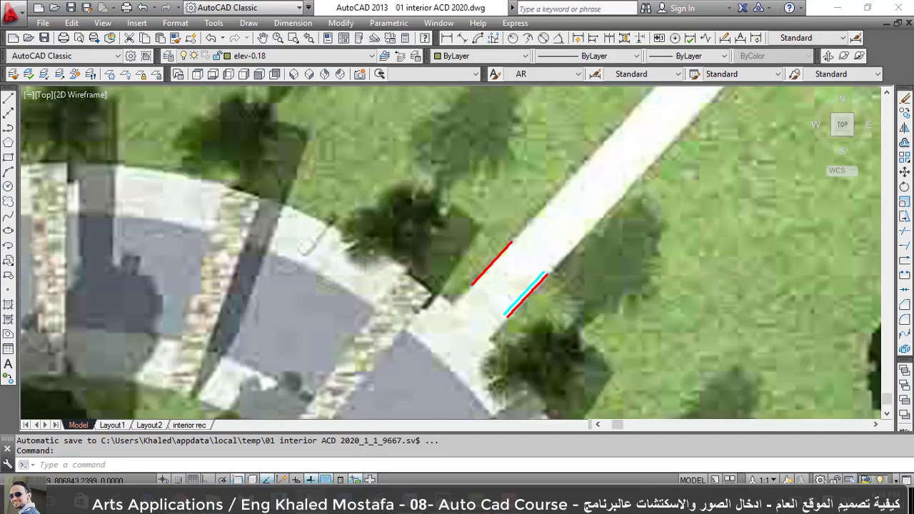
pyautogui.scroll(-2, 525, 258)
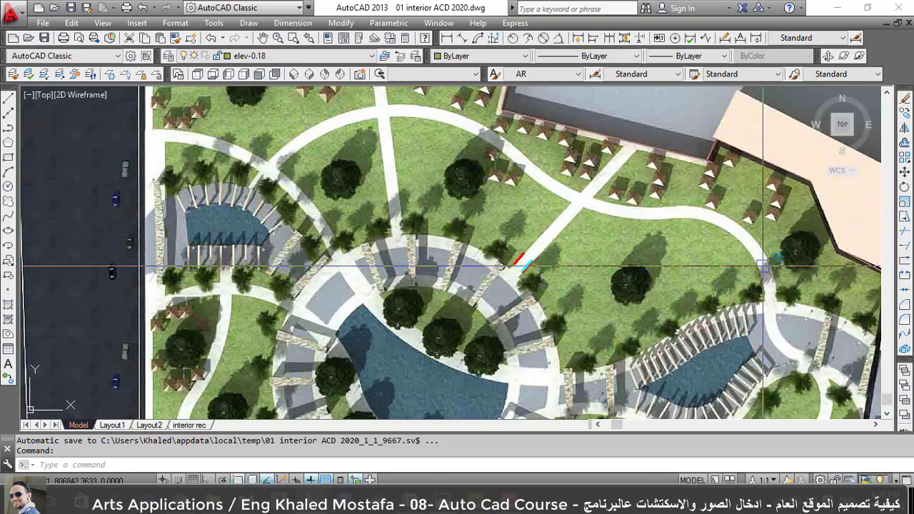
pyautogui.scroll(5, 523, 260)
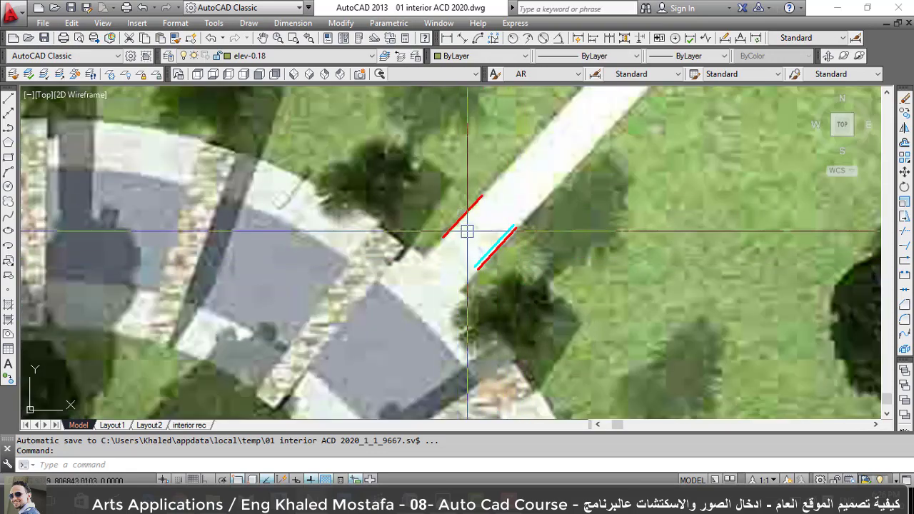
pyautogui.scroll(4, 465, 228)
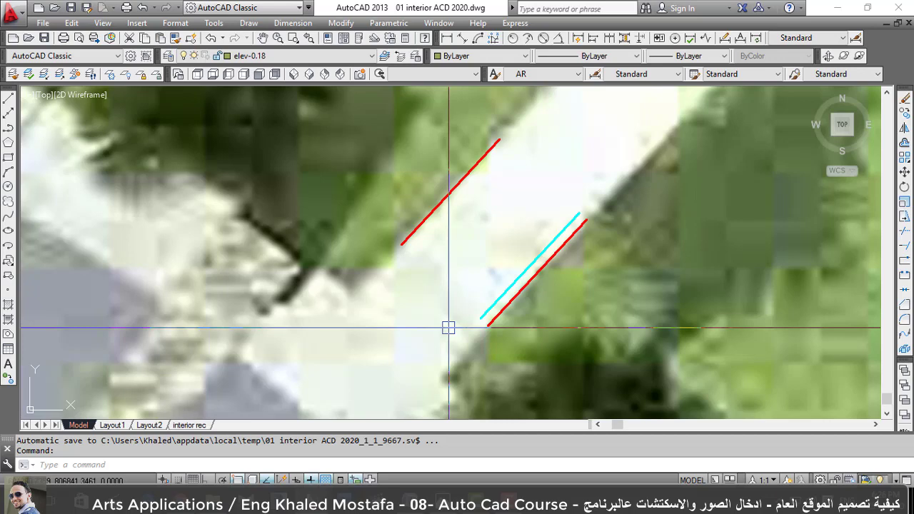
pyautogui.hotkey('ctrl', 'z')
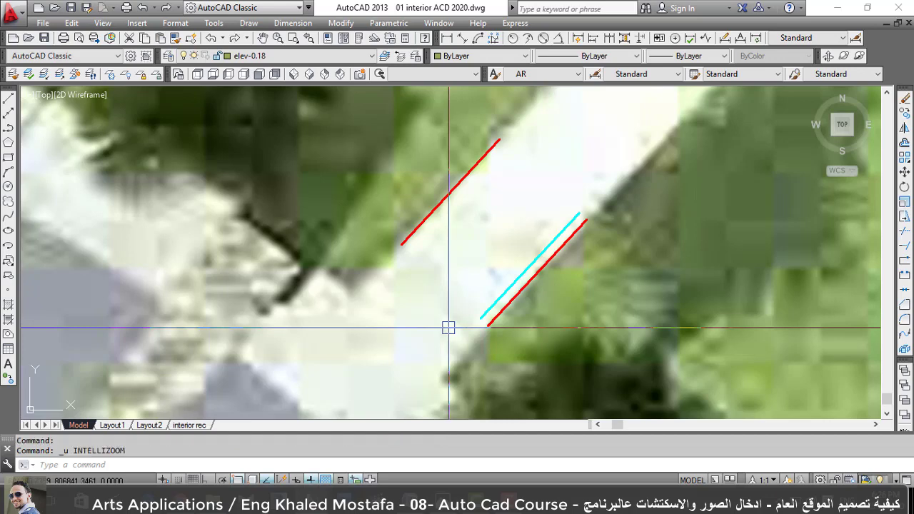
pyautogui.hotkey('ctrl', 'z')
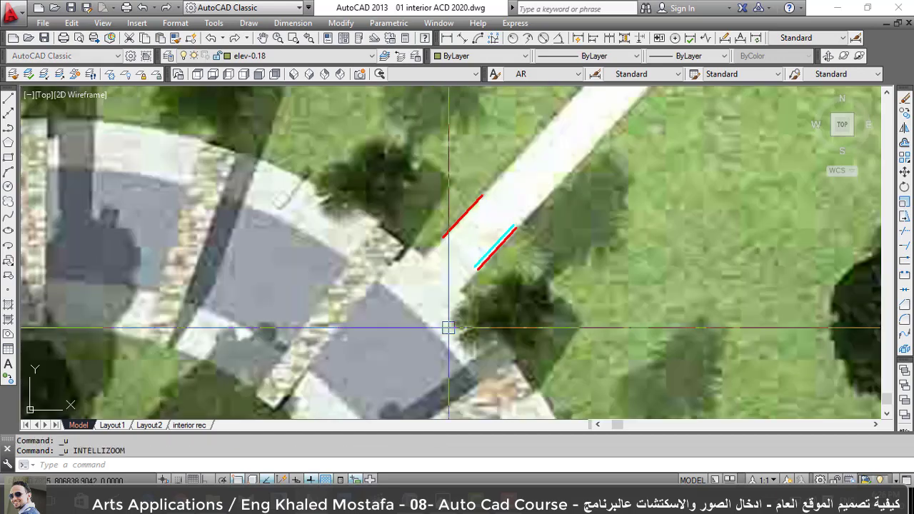
pyautogui.hotkey('ctrl', 'z')
pyautogui.hotkey('ctrl', 'z')
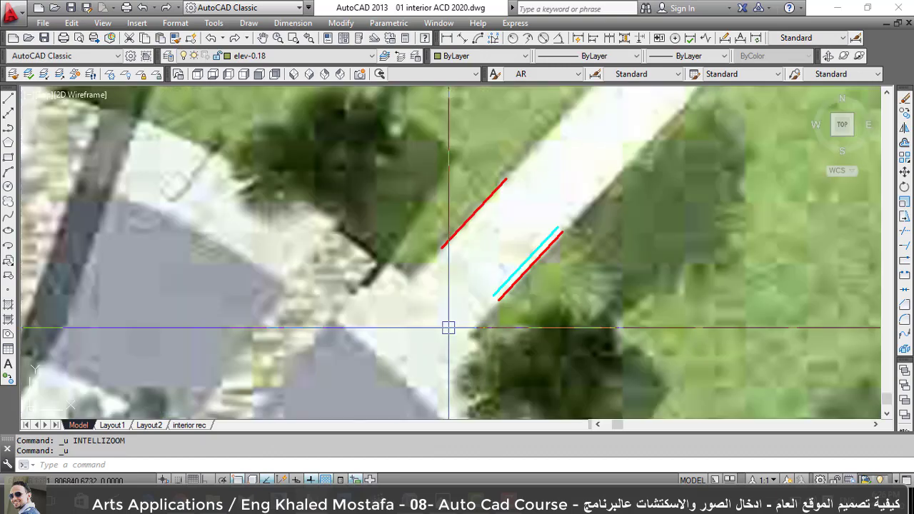
pyautogui.hotkey('ctrl', 'z')
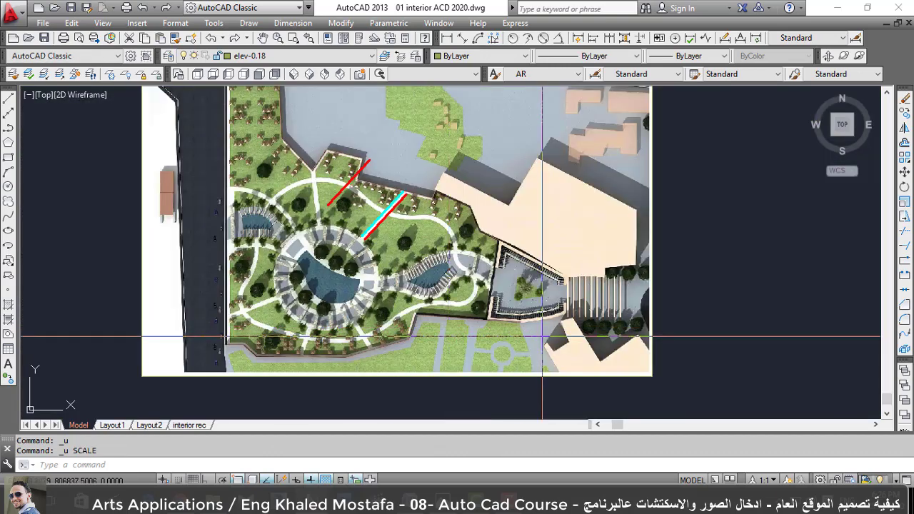
pyautogui.scroll(-2, 457, 311)
pyautogui.scroll(2, 458, 312)
pyautogui.write('c')
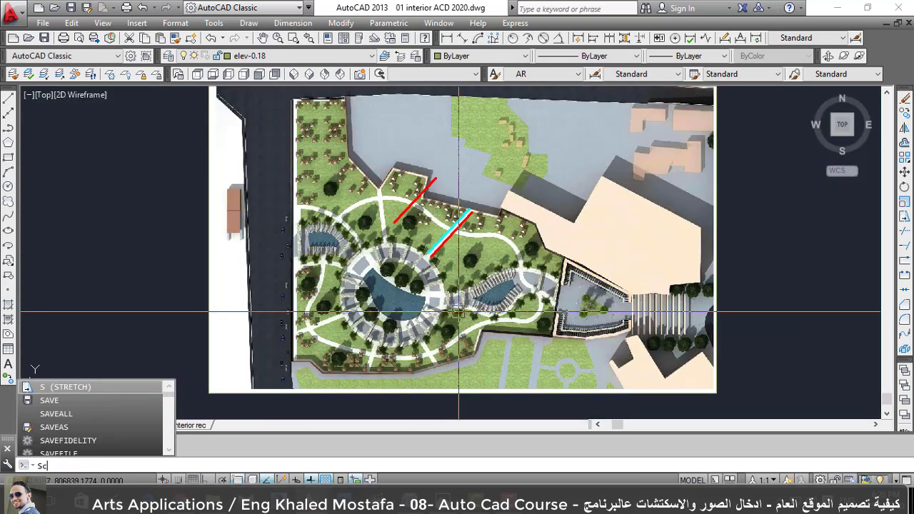
pyautogui.press('Return')
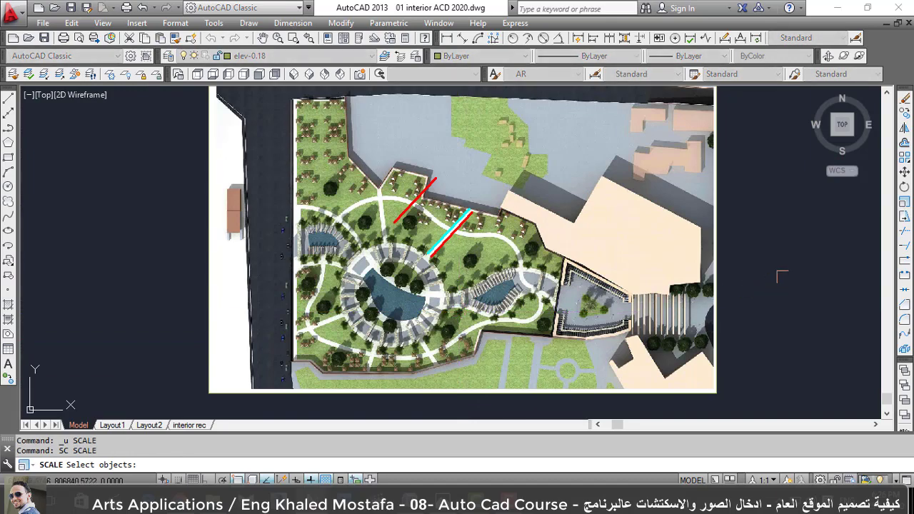
pyautogui.click(792, 267)
pyautogui.click(661, 317)
pyautogui.press('Return')
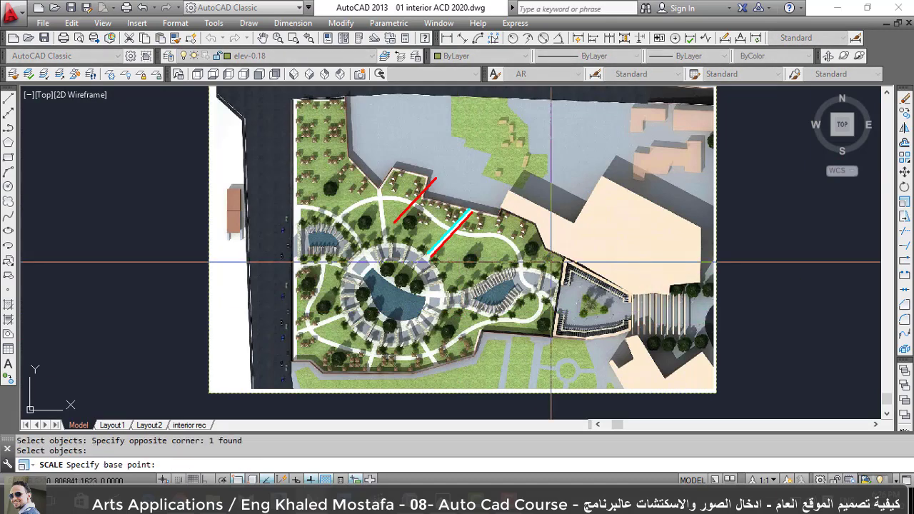
pyautogui.scroll(5, 424, 259)
pyautogui.scroll(5, 407, 271)
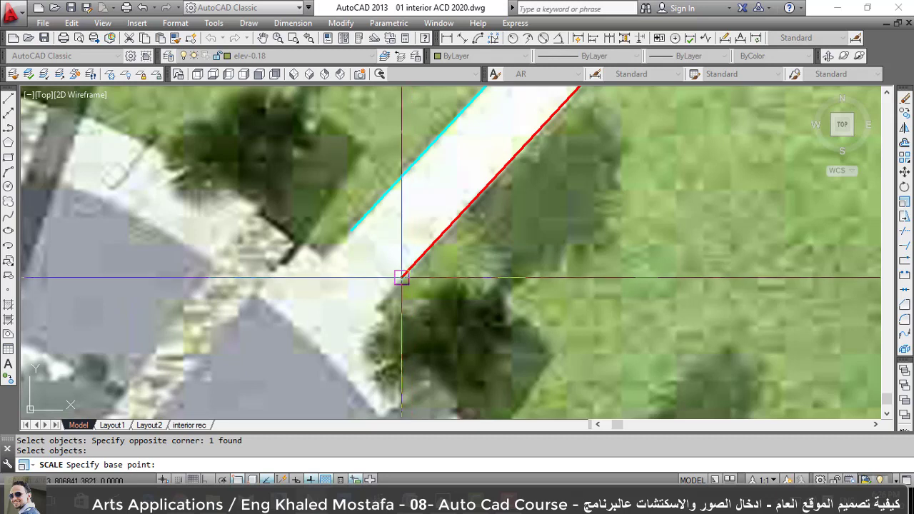
pyautogui.click(401, 277)
pyautogui.write('r')
pyautogui.press('Return')
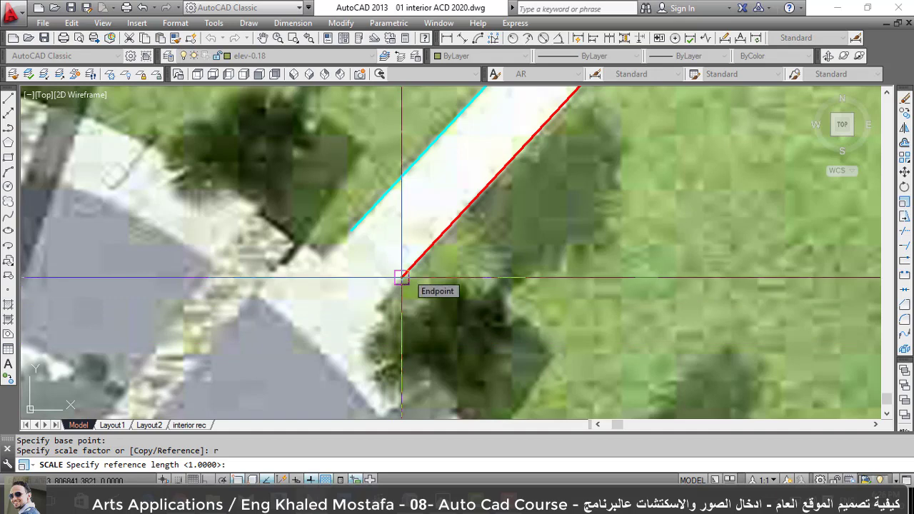
pyautogui.scroll(-3, 401, 277)
pyautogui.scroll(1, 445, 369)
pyautogui.scroll(1, 445, 369)
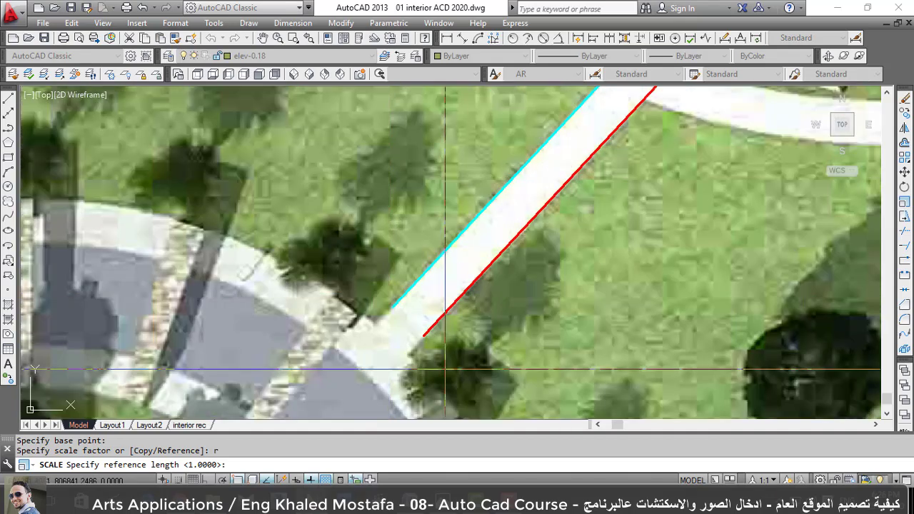
pyautogui.scroll(-1, 446, 370)
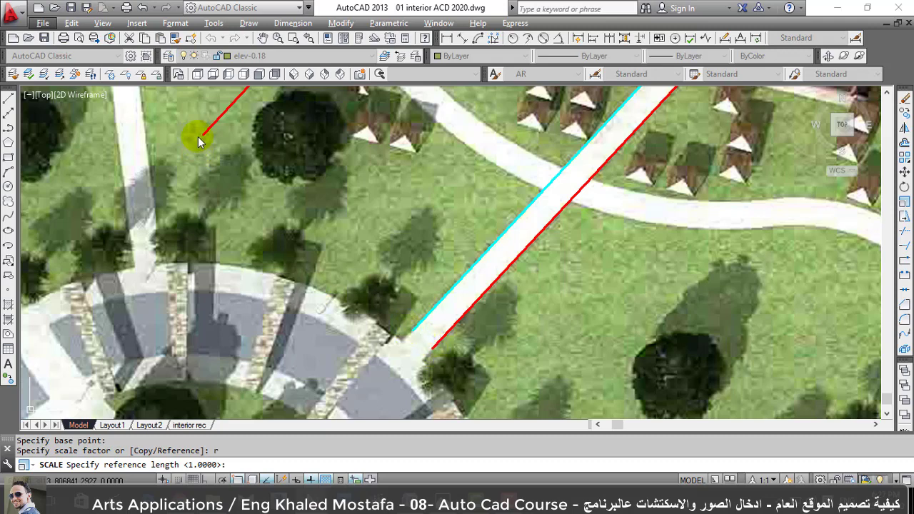
pyautogui.click(405, 328)
pyautogui.press('Escape')
pyautogui.press('Return')
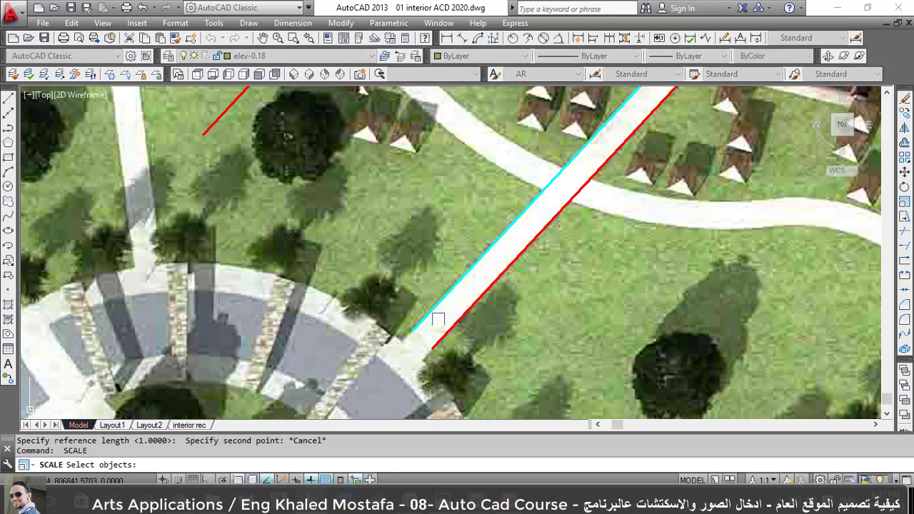
pyautogui.scroll(-5, 438, 319)
pyautogui.press('Escape')
pyautogui.press('Escape')
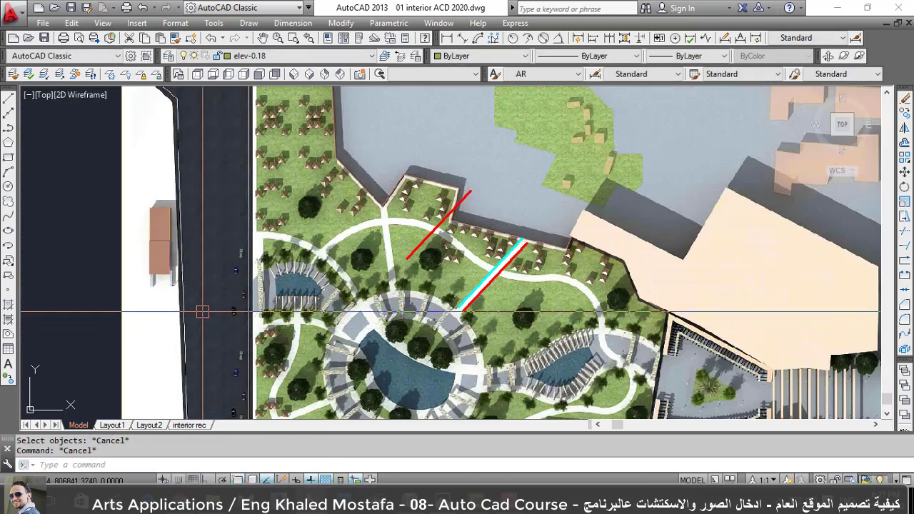
pyautogui.write('sc')
pyautogui.press('Return')
pyautogui.click(175, 350)
pyautogui.click(67, 271)
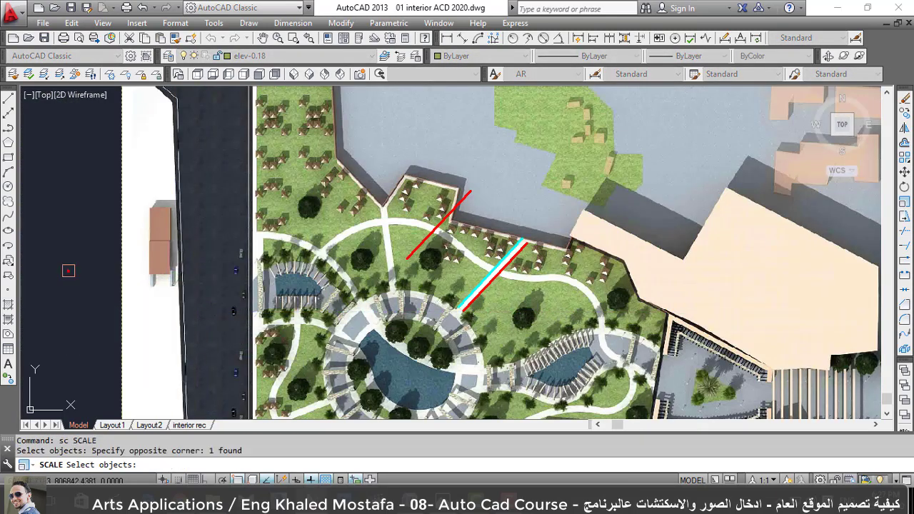
pyautogui.press('Return')
pyautogui.scroll(3, 442, 307)
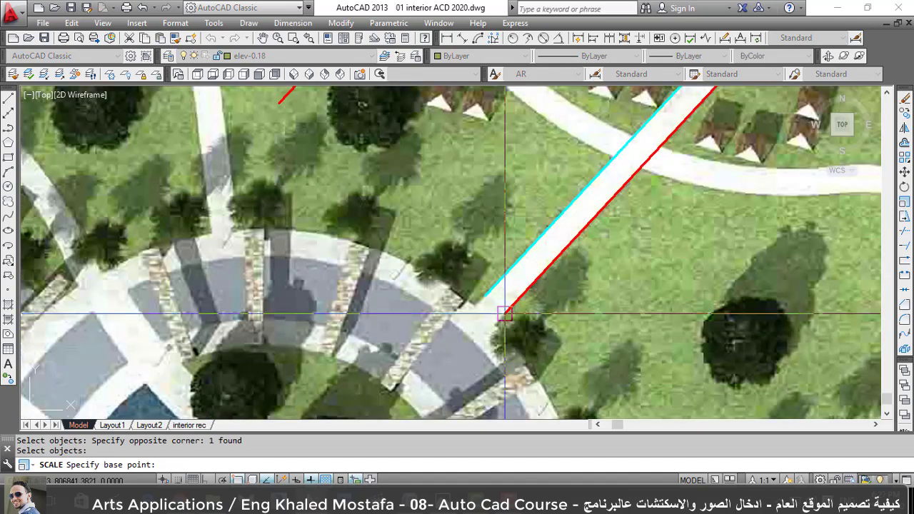
pyautogui.click(505, 312)
pyautogui.press('Return')
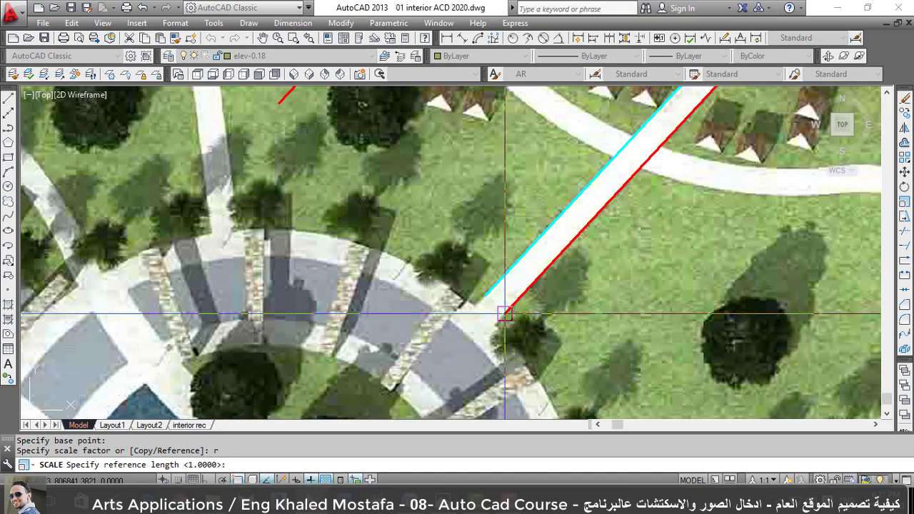
pyautogui.click(505, 312)
pyautogui.click(714, 88)
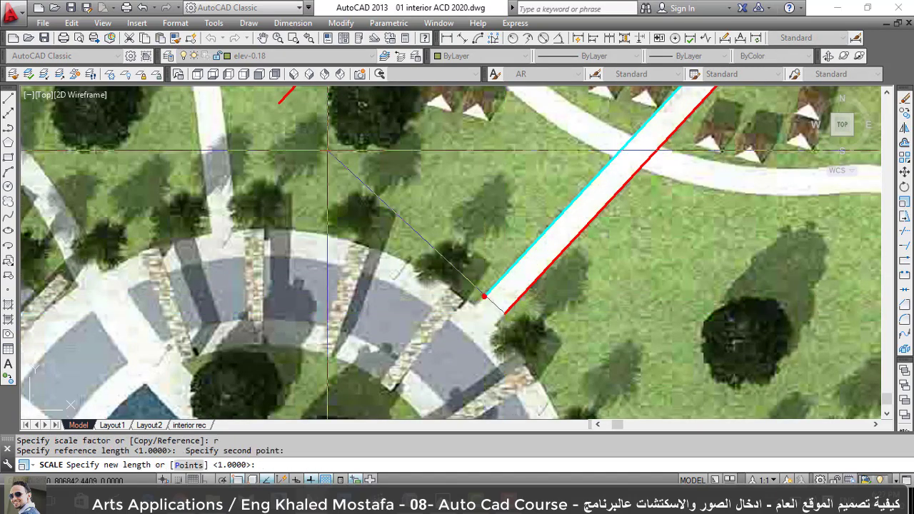
pyautogui.click(280, 102)
pyautogui.scroll(-5, 433, 335)
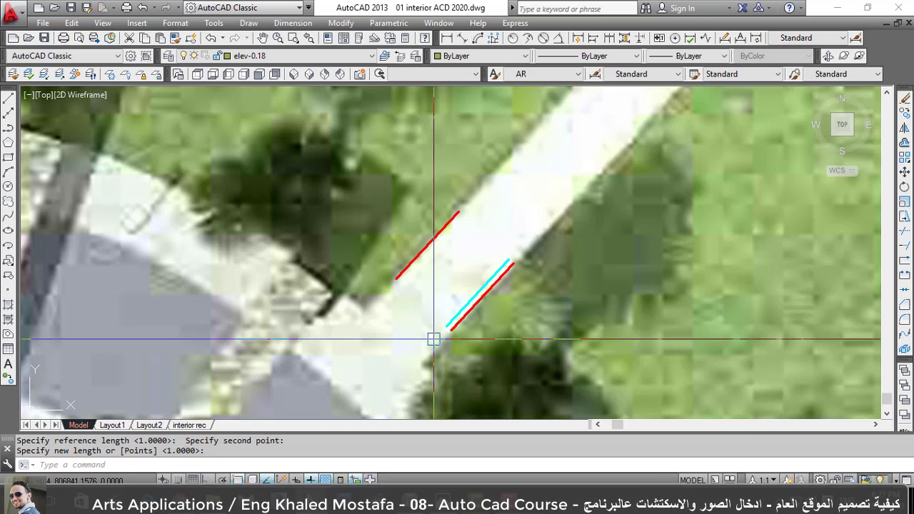
pyautogui.hotkey('ctrl', 'z')
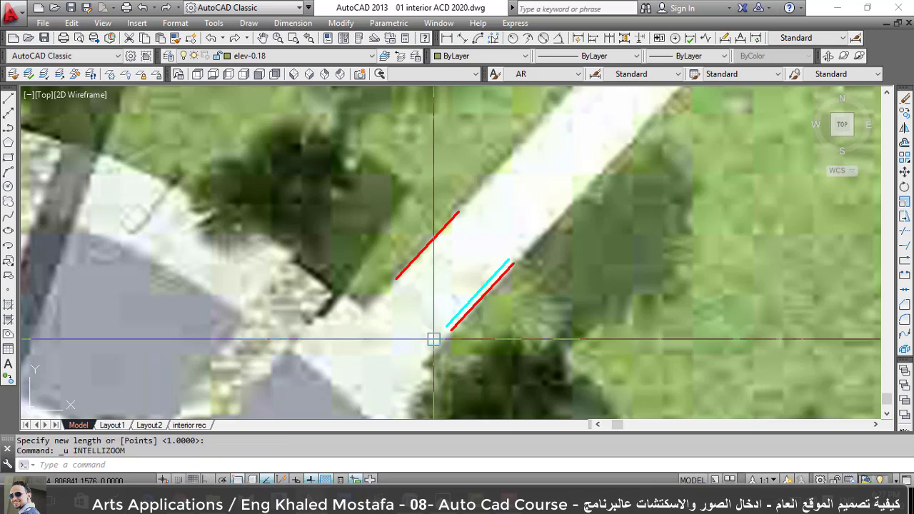
pyautogui.scroll(-1, 433, 340)
pyautogui.write('u')
pyautogui.press('Return')
pyautogui.scroll(-3, 424, 295)
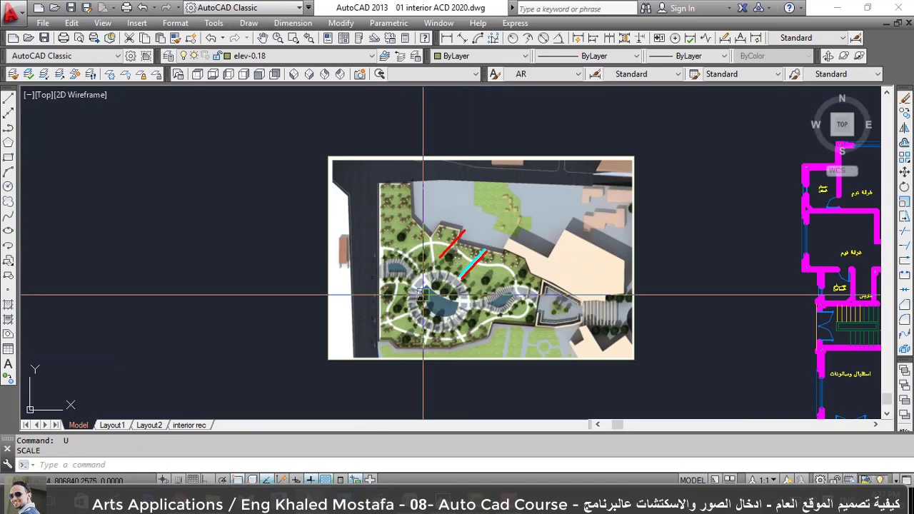
pyautogui.write('al')
# Align the site-plan image by matching two image points to the red line endpoints.
pyautogui.press('Return')
pyautogui.click(379, 277)
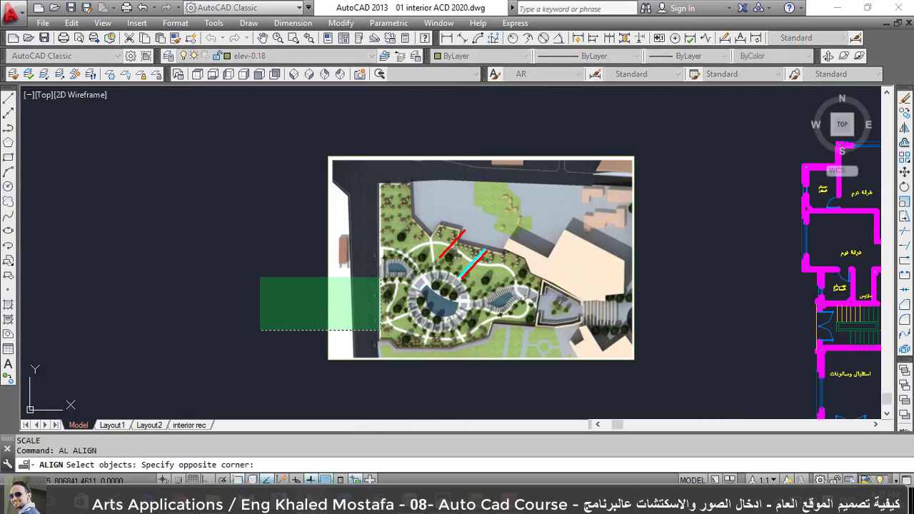
pyautogui.click(260, 330)
pyautogui.scroll(2, 464, 272)
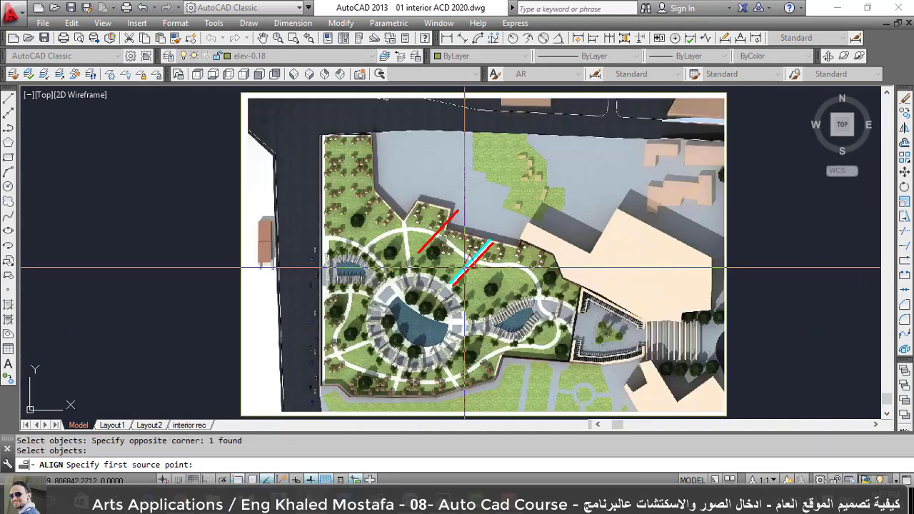
pyautogui.scroll(3, 464, 271)
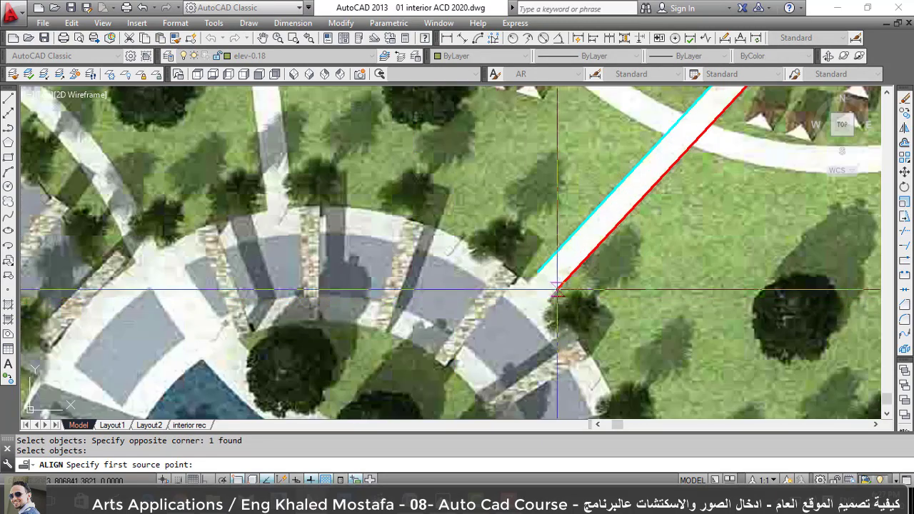
pyautogui.scroll(1, 556, 289)
pyautogui.click(554, 289)
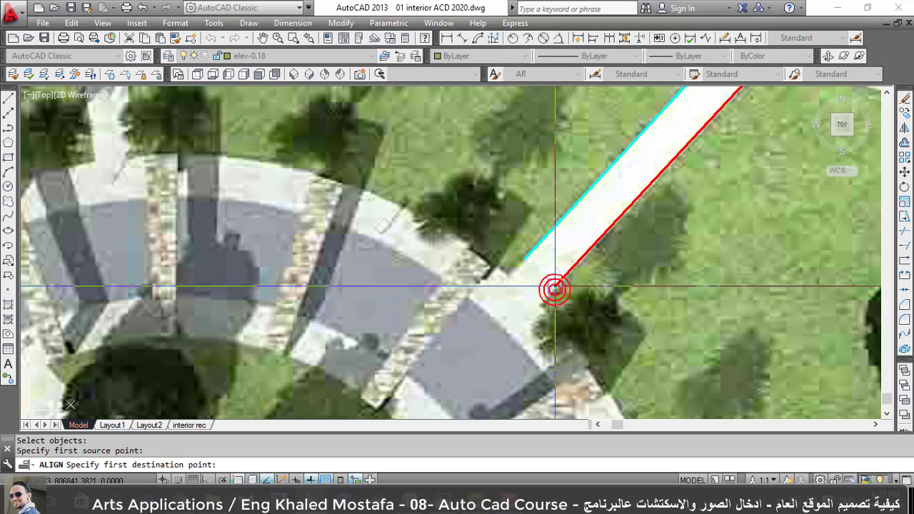
pyautogui.click(555, 287)
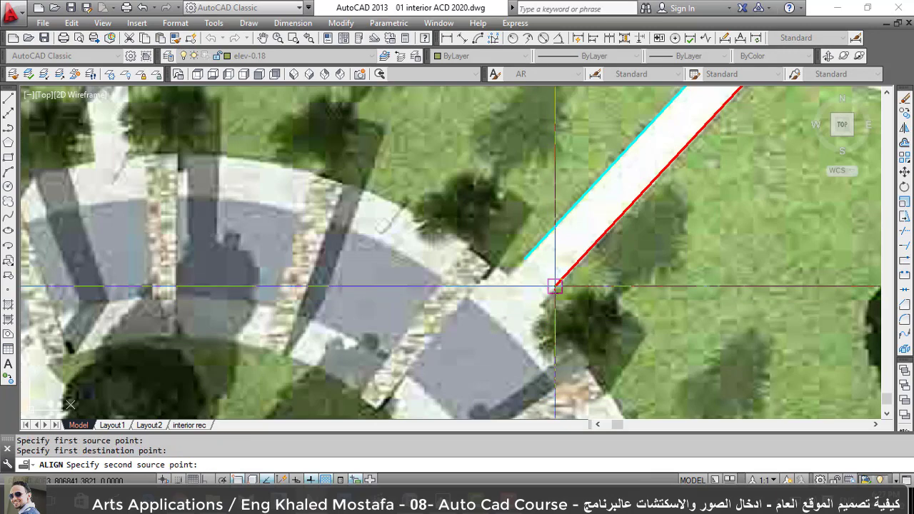
pyautogui.click(554, 323)
pyautogui.scroll(-3, 525, 275)
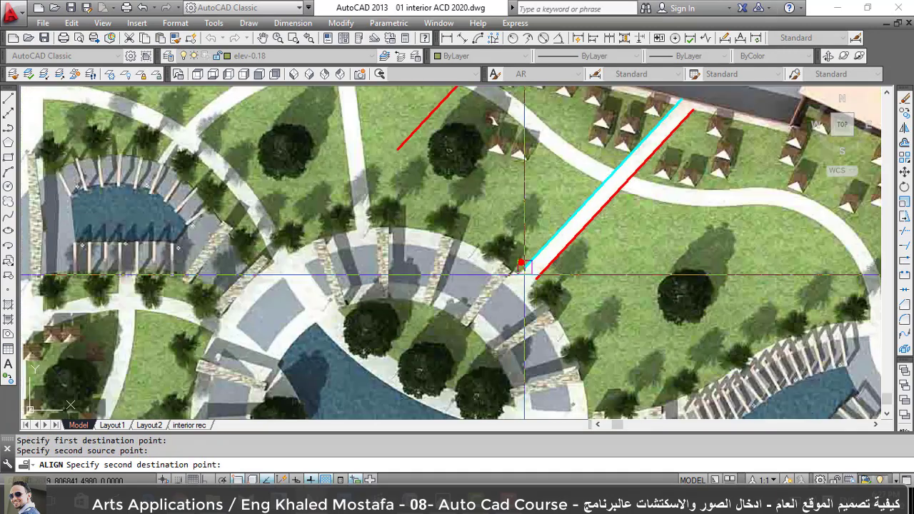
pyautogui.click(398, 149)
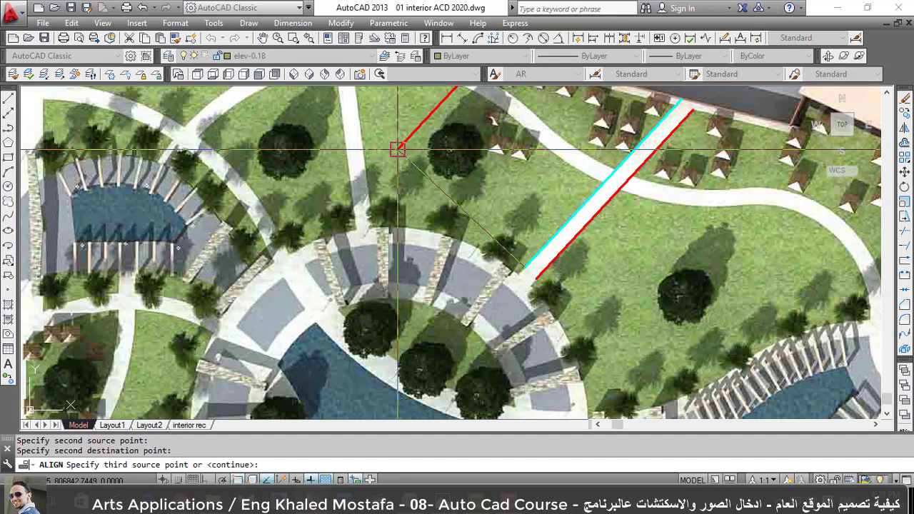
pyautogui.press('Return')
pyautogui.press('Return')
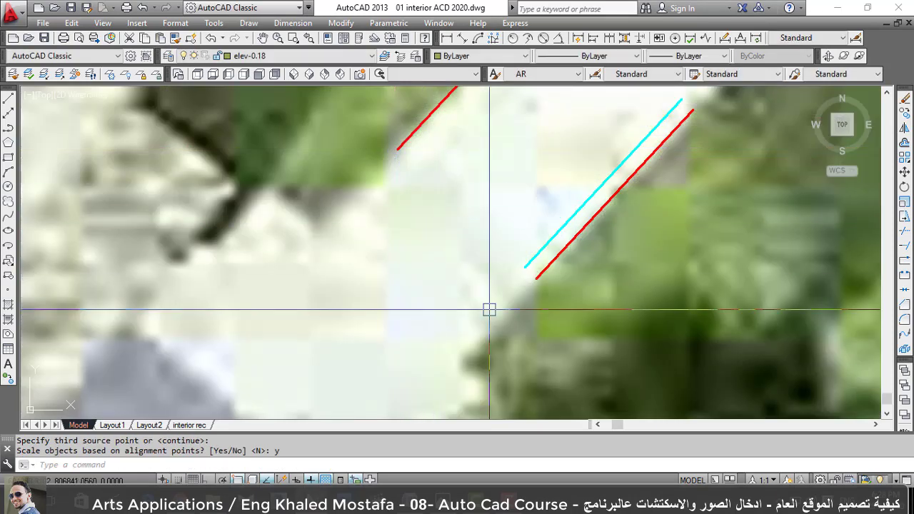
# Undo the alignment so the image returns to its earlier, smaller size.
pyautogui.scroll(-5, 517, 356)
pyautogui.scroll(-2, 470, 319)
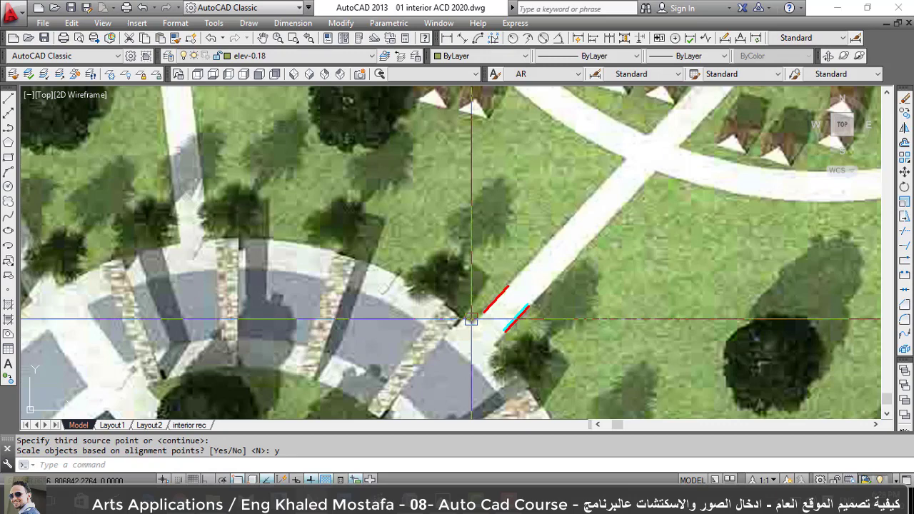
pyautogui.scroll(2, 471, 319)
pyautogui.scroll(3, 470, 319)
pyautogui.hotkey('ctrl', 'z')
pyautogui.hotkey('ctrl', 'z')
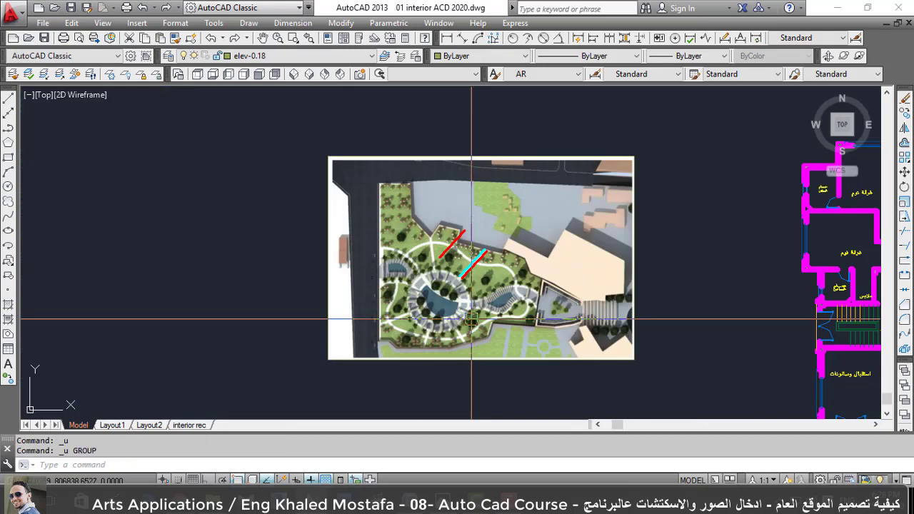
pyautogui.scroll(2, 435, 312)
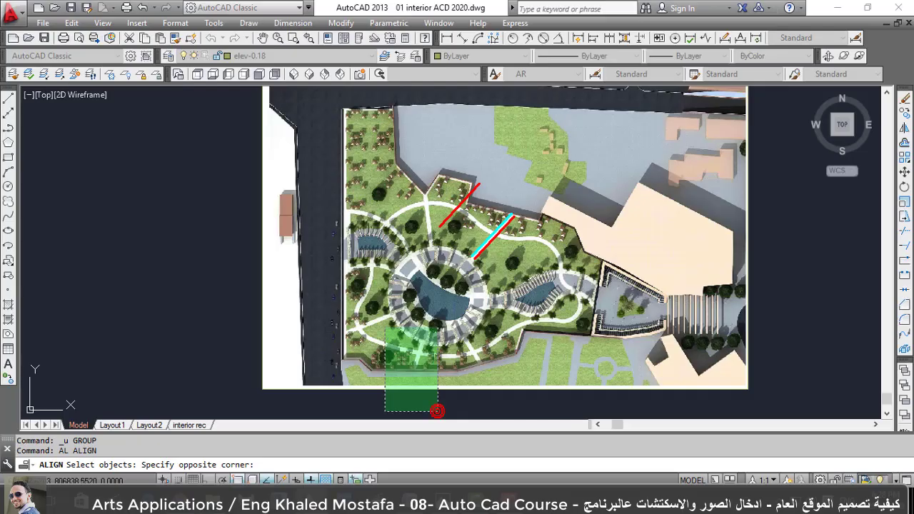
# Re-align the site-plan image to the red and cyan lines, scaling it up to fit.
pyautogui.click(383, 324)
pyautogui.press('Return')
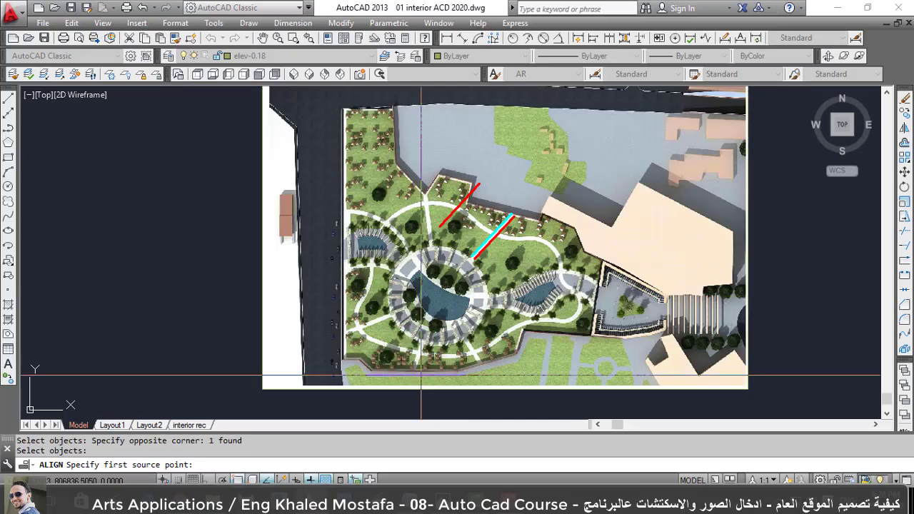
pyautogui.scroll(8, 461, 251)
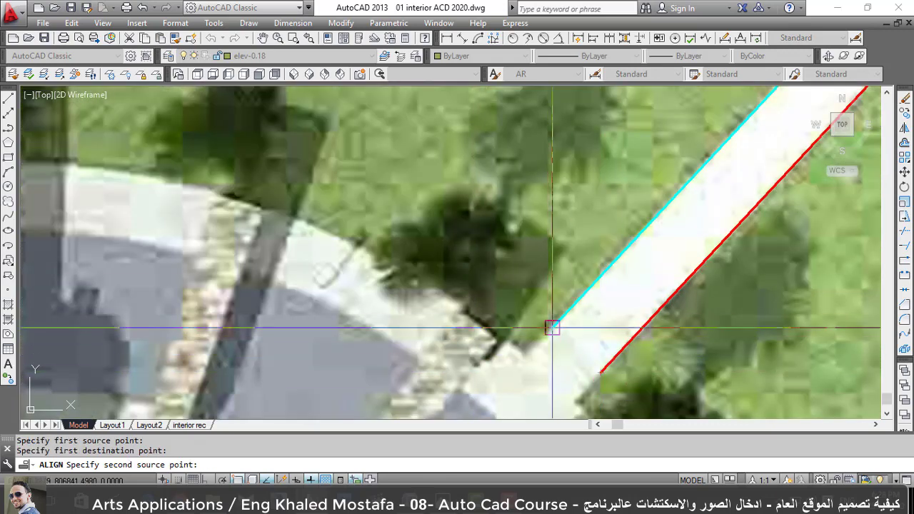
pyautogui.scroll(-2, 551, 328)
pyautogui.scroll(-1, 552, 328)
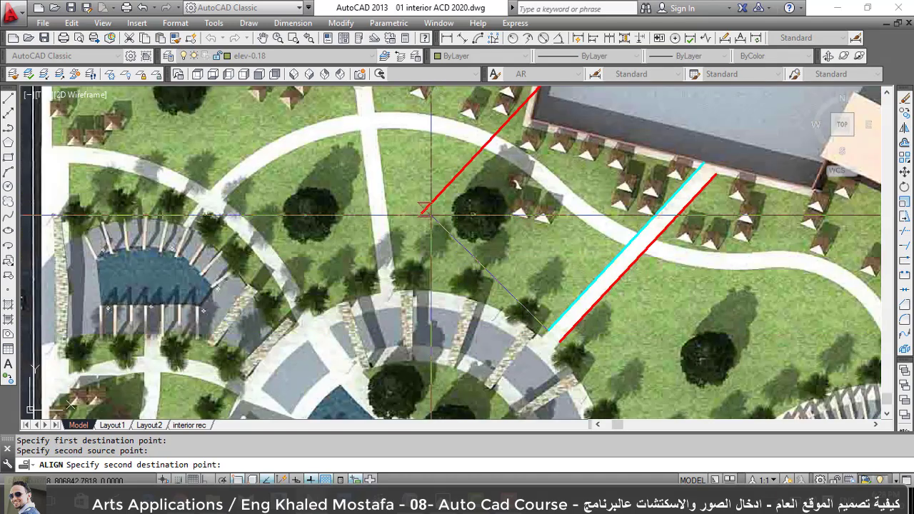
pyautogui.press('Return')
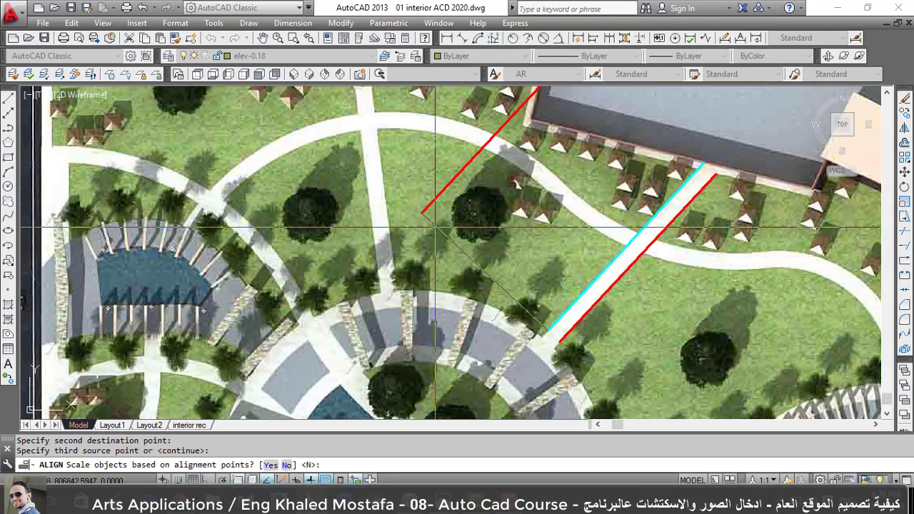
pyautogui.write('y')
pyautogui.press('Return')
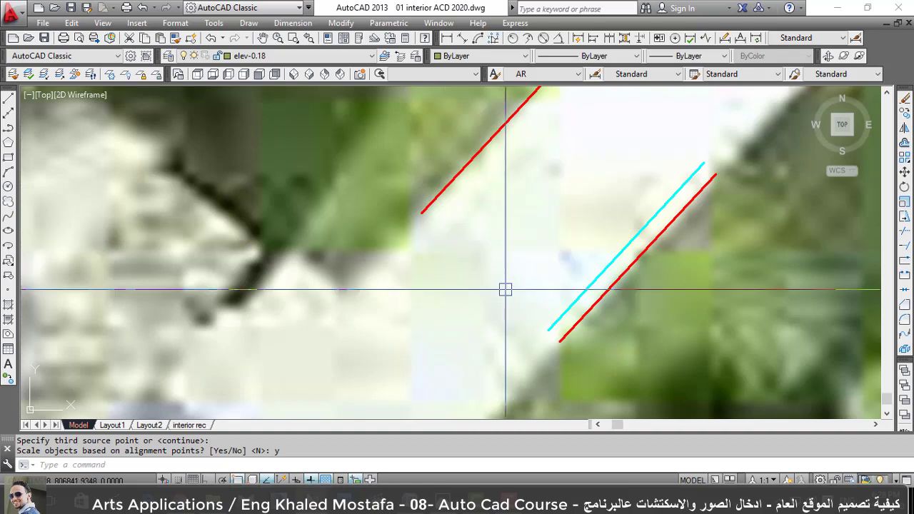
pyautogui.scroll(-2, 499, 302)
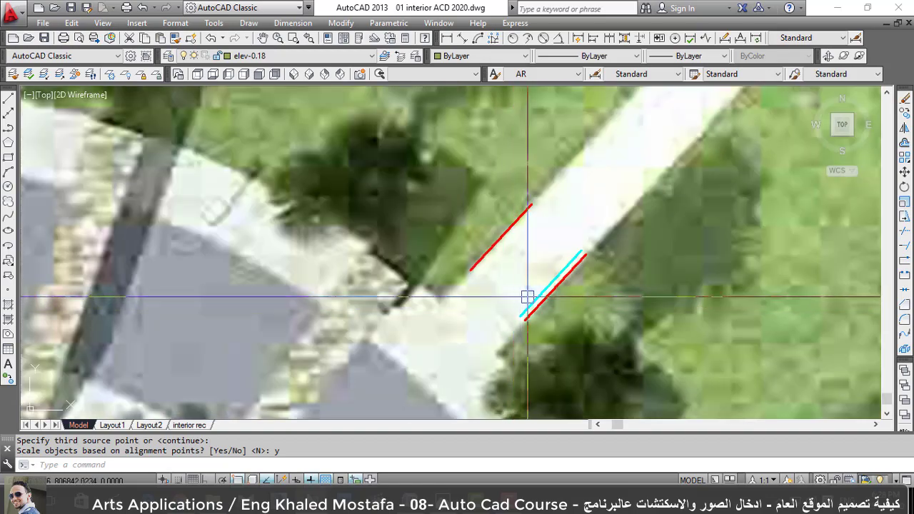
pyautogui.scroll(-3, 485, 293)
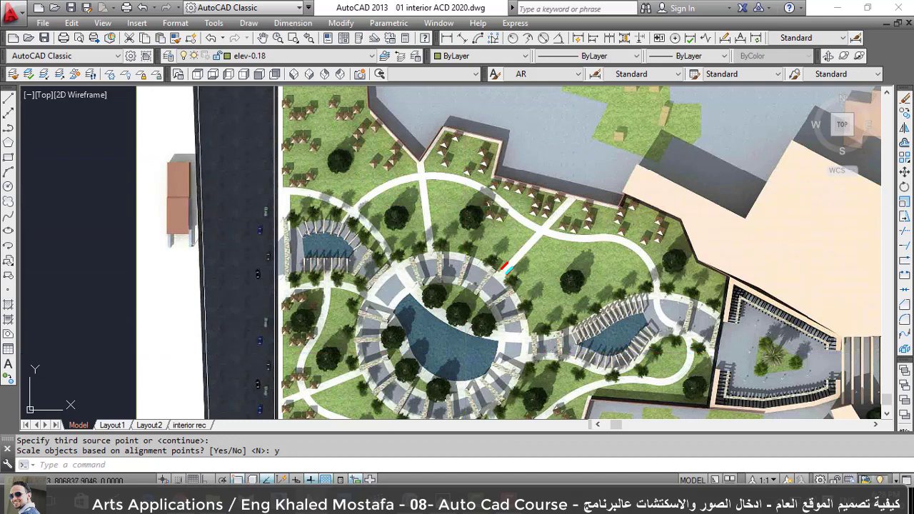
pyautogui.scroll(7, 508, 270)
pyautogui.scroll(4, 508, 270)
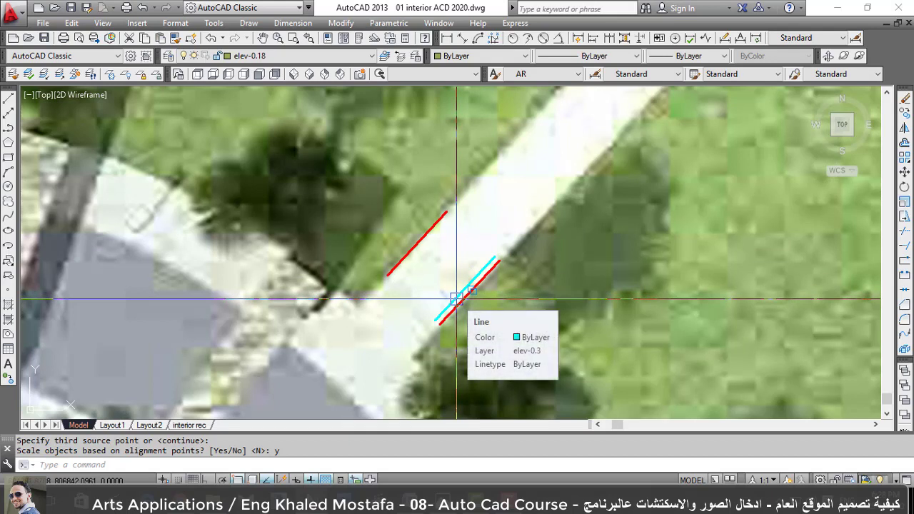
# Erase the cyan reference line.
pyautogui.click(456, 297)
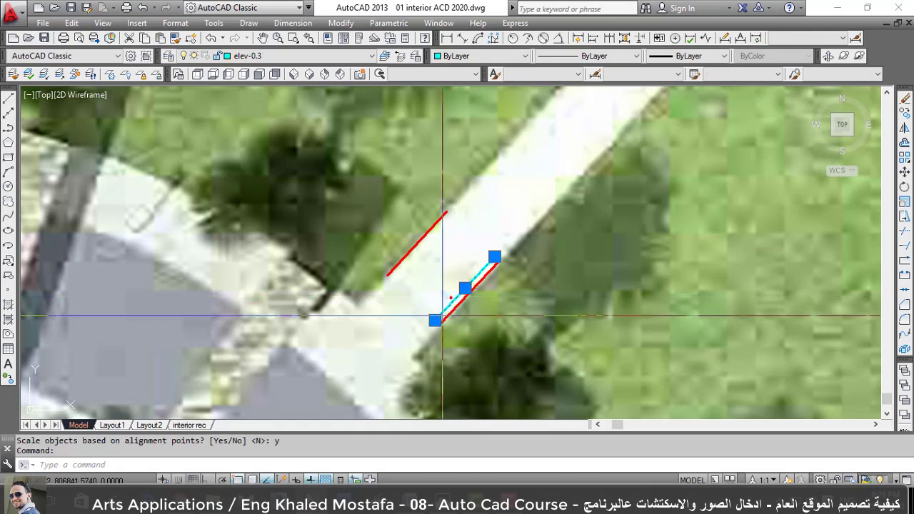
pyautogui.press('Delete')
pyautogui.write('e')
pyautogui.press('Return')
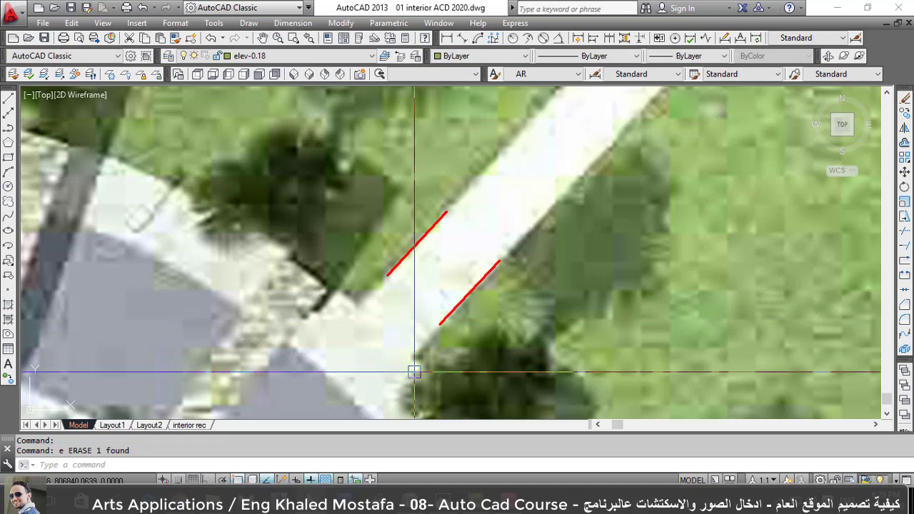
pyautogui.scroll(-5, 421, 352)
pyautogui.scroll(-2, 429, 348)
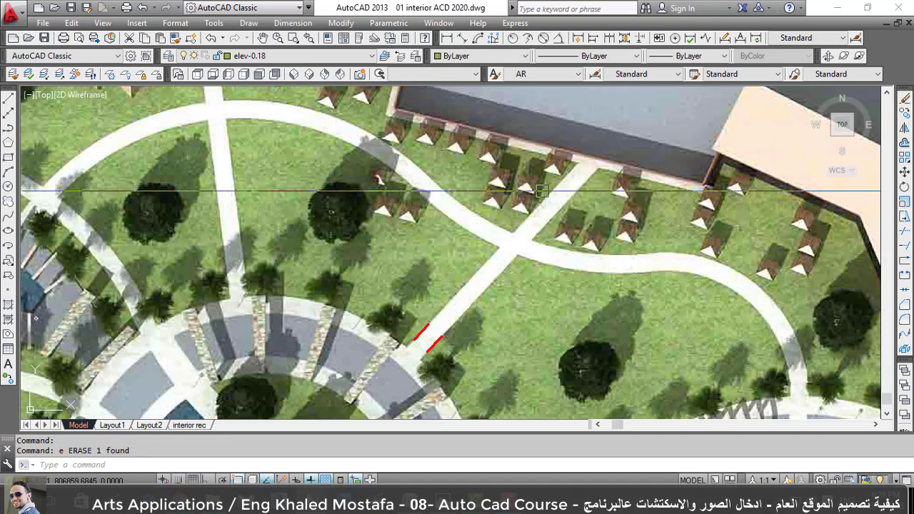
pyautogui.scroll(5, 565, 198)
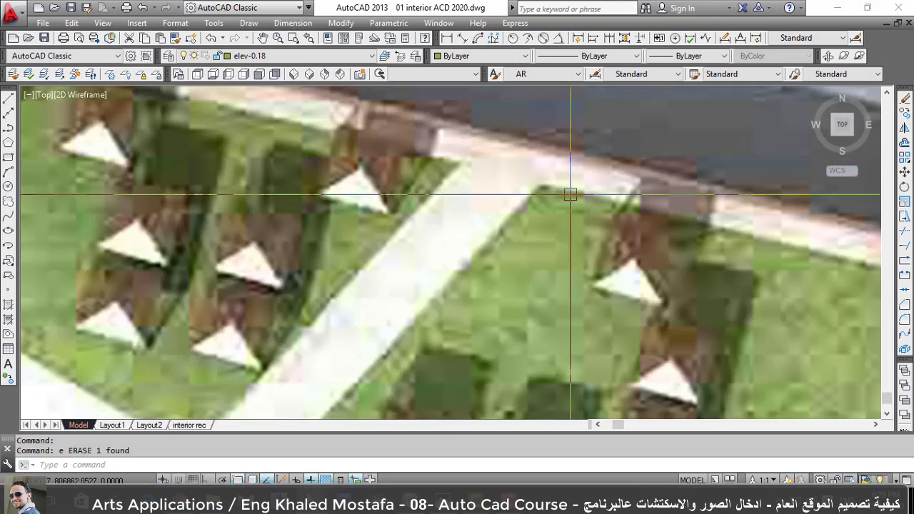
# Draw a line segment along the building edge on the site image.
pyautogui.write('l')
pyautogui.press('Return')
pyautogui.scroll(-5, 571, 194)
pyautogui.scroll(5, 531, 214)
pyautogui.scroll(2, 528, 217)
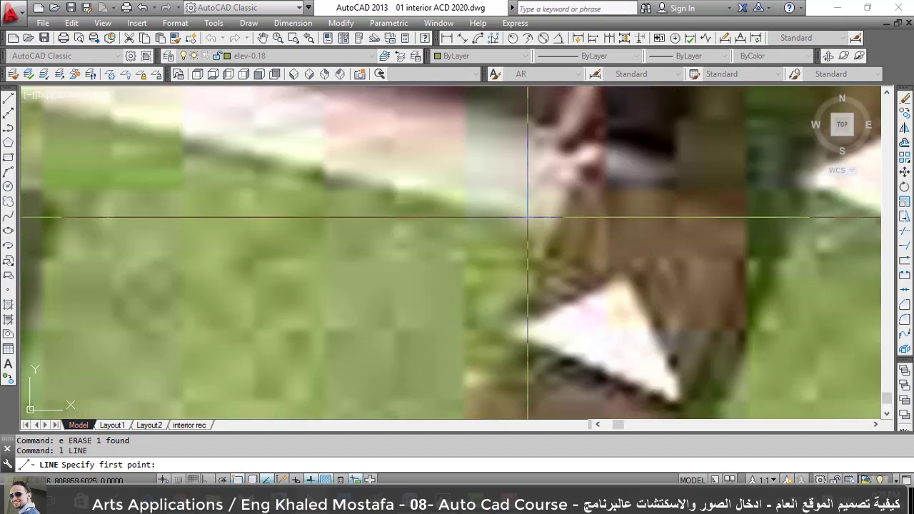
pyautogui.click(516, 217)
pyautogui.scroll(-5, 516, 217)
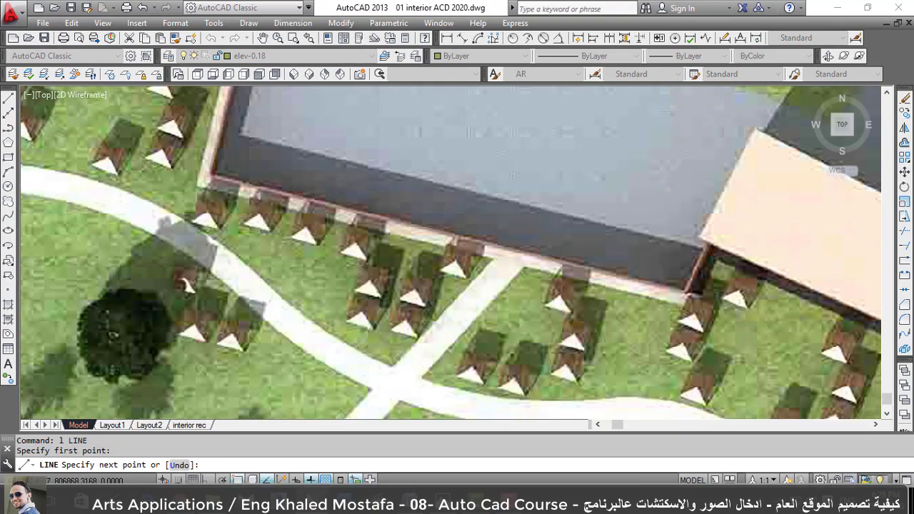
pyautogui.scroll(5, 356, 219)
pyautogui.click(402, 211)
pyautogui.scroll(2, 322, 171)
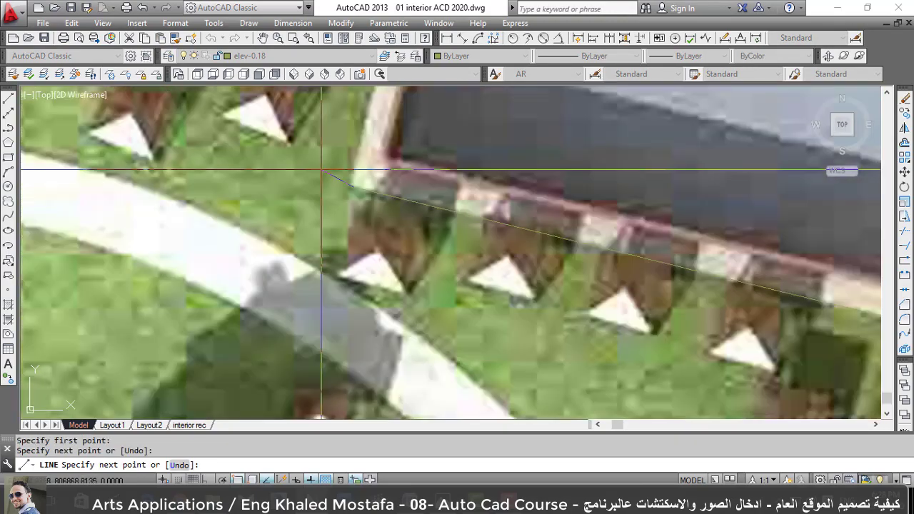
pyautogui.press('Escape')
# Make the red walkway line's layer, elev-0.3, the current layer.
pyautogui.click(322, 171)
pyautogui.scroll(-5, 328, 214)
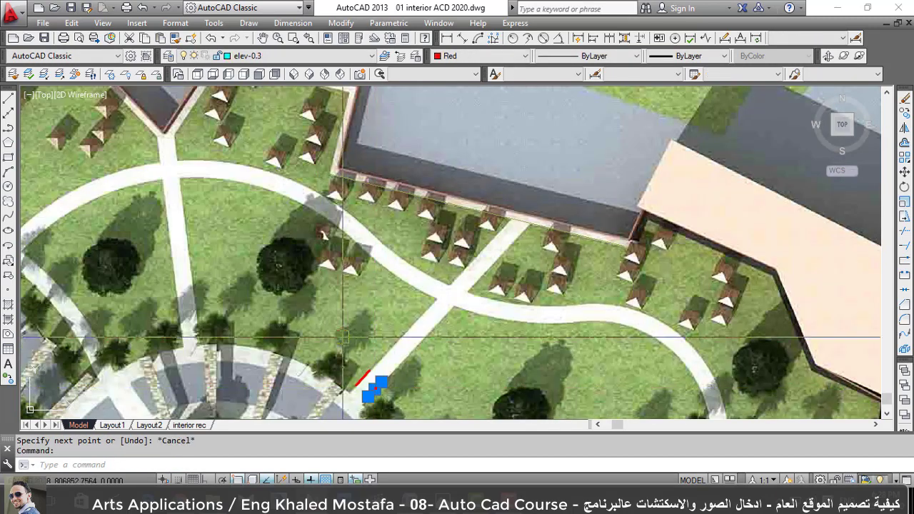
pyautogui.click(383, 57)
pyautogui.press('Escape')
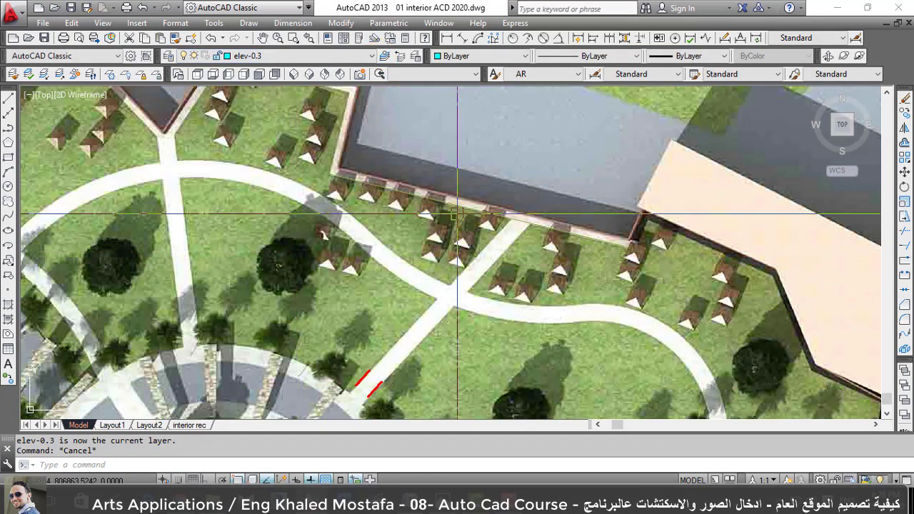
# Erase the stray building-edge line.
pyautogui.click(453, 211)
pyautogui.write('e')
pyautogui.press('Return')
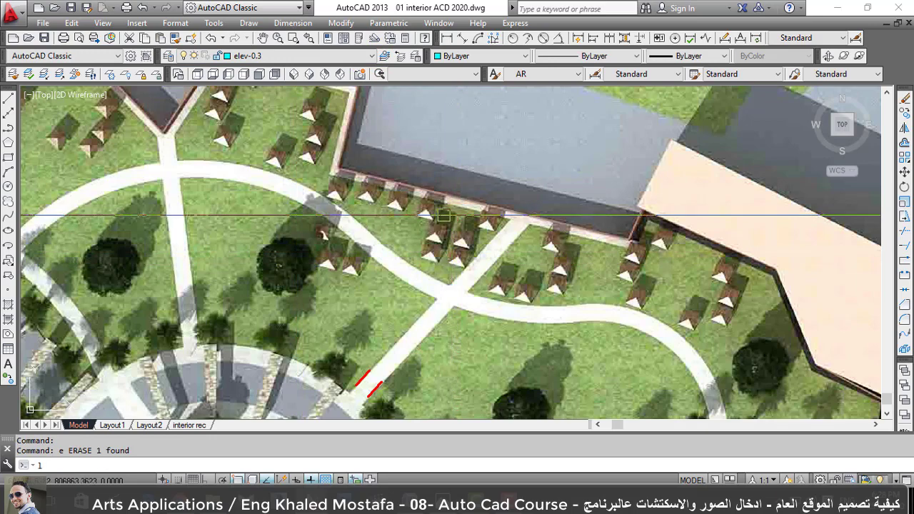
pyautogui.press('Return')
# Draw a cyan line along the building's front edge.
pyautogui.scroll(6, 768, 300)
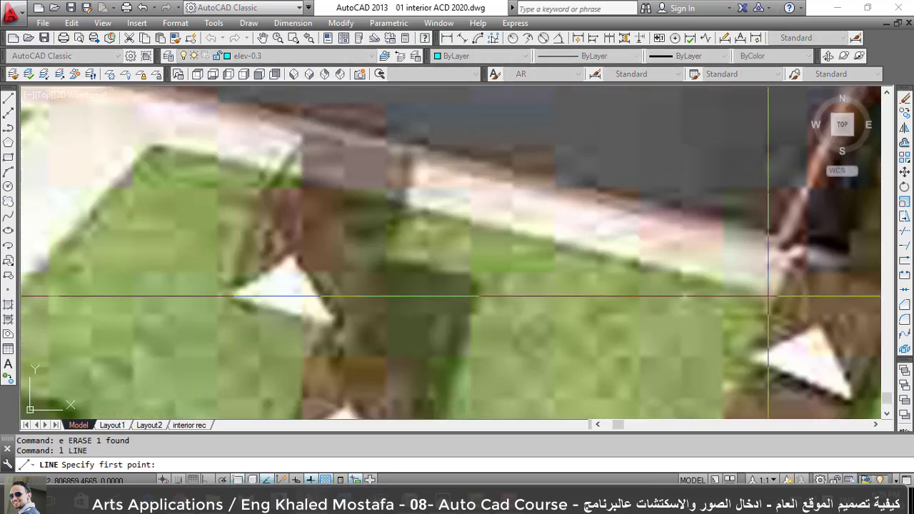
pyautogui.scroll(3, 769, 296)
pyautogui.click(742, 285)
pyautogui.click(572, 241)
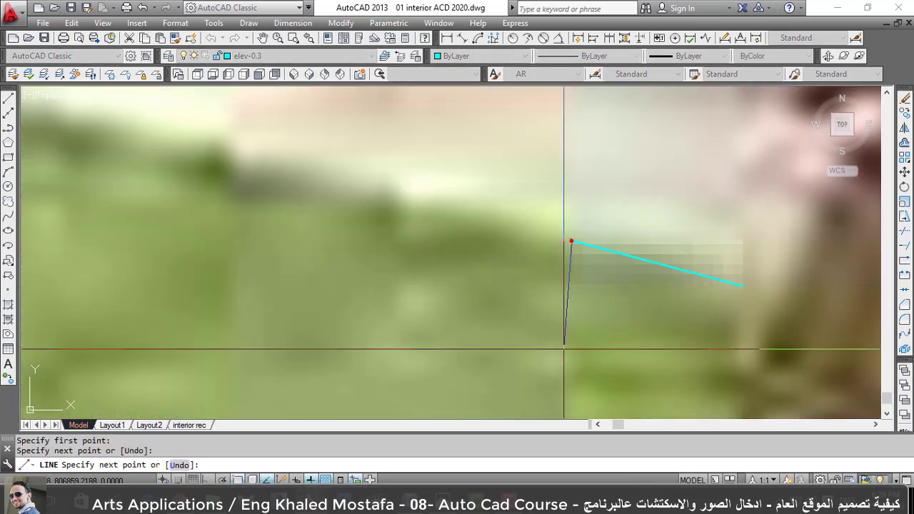
pyautogui.press('Escape')
# Try filleting the red line with the cyan line, then undo the unwanted corner.
pyautogui.scroll(-1, 612, 302)
pyautogui.scroll(-2, 611, 302)
pyautogui.scroll(-2, 612, 302)
pyautogui.write('f')
pyautogui.press('Return')
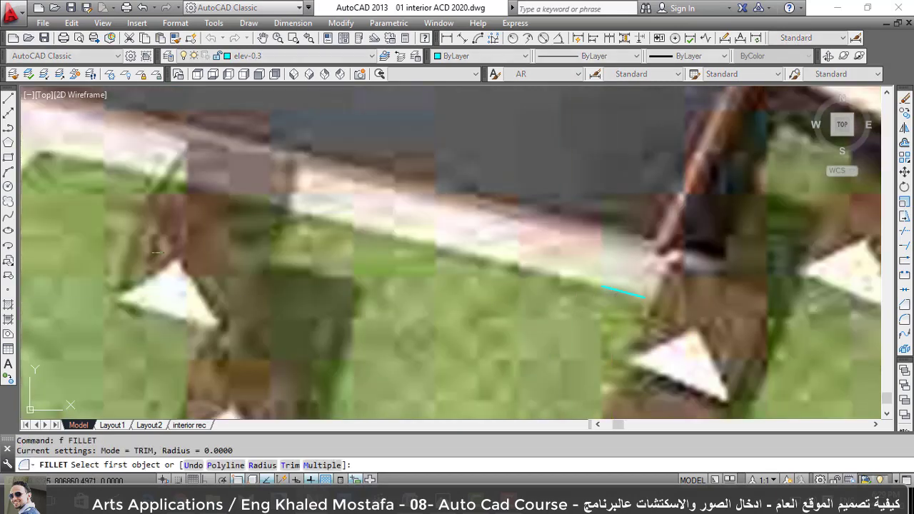
pyautogui.scroll(-3, 325, 247)
pyautogui.scroll(-3, 334, 246)
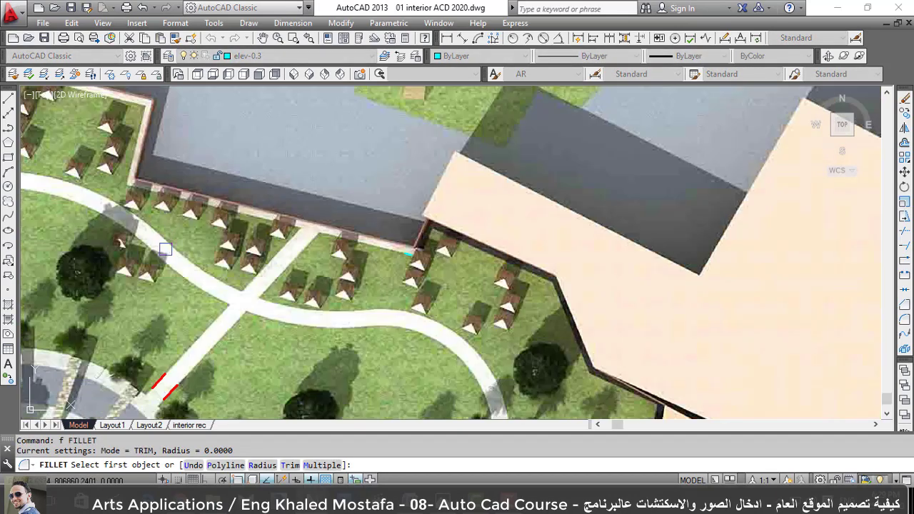
pyautogui.click(162, 377)
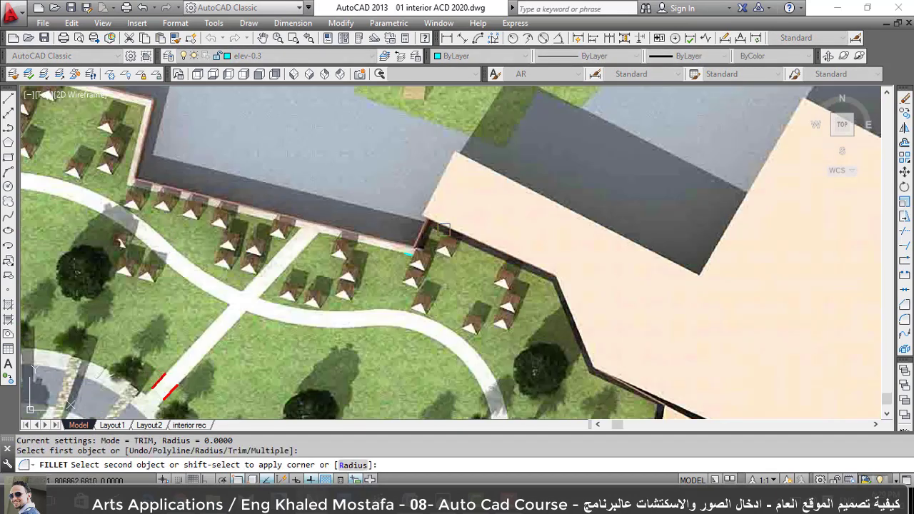
pyautogui.click(402, 249)
pyautogui.scroll(3, 285, 220)
pyautogui.scroll(2, 364, 316)
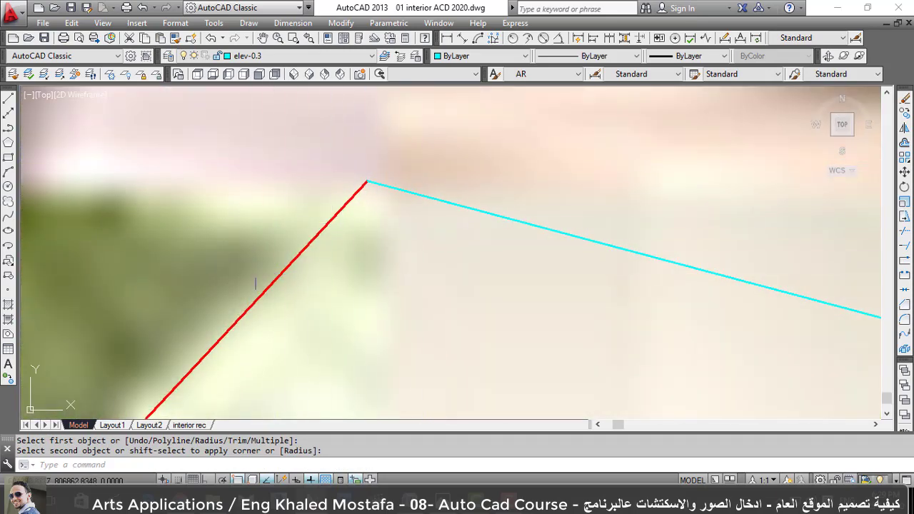
pyautogui.hotkey('ctrl', 'z')
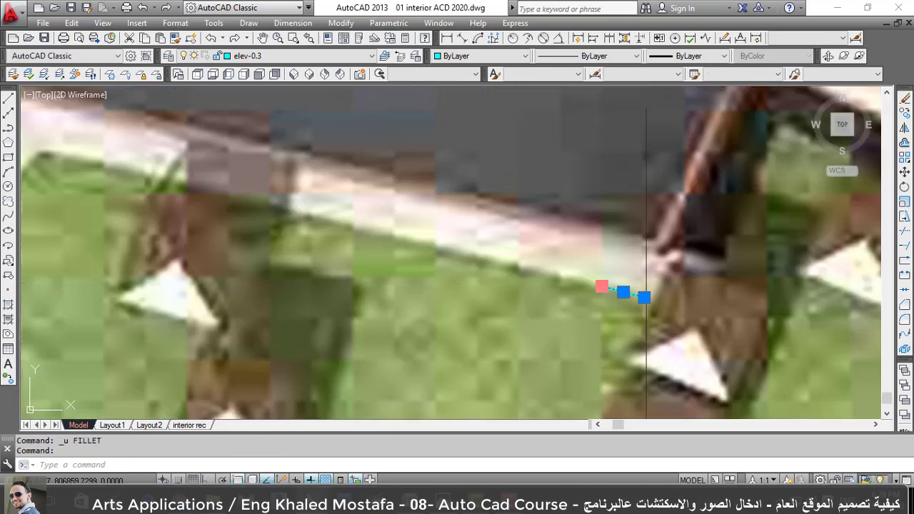
# Stretch the cyan line's endpoint grip exactly onto the building corner.
pyautogui.click(602, 286)
pyautogui.scroll(-5, 601, 286)
pyautogui.scroll(2, 485, 300)
pyautogui.scroll(2, 714, 328)
pyautogui.scroll(5, 379, 220)
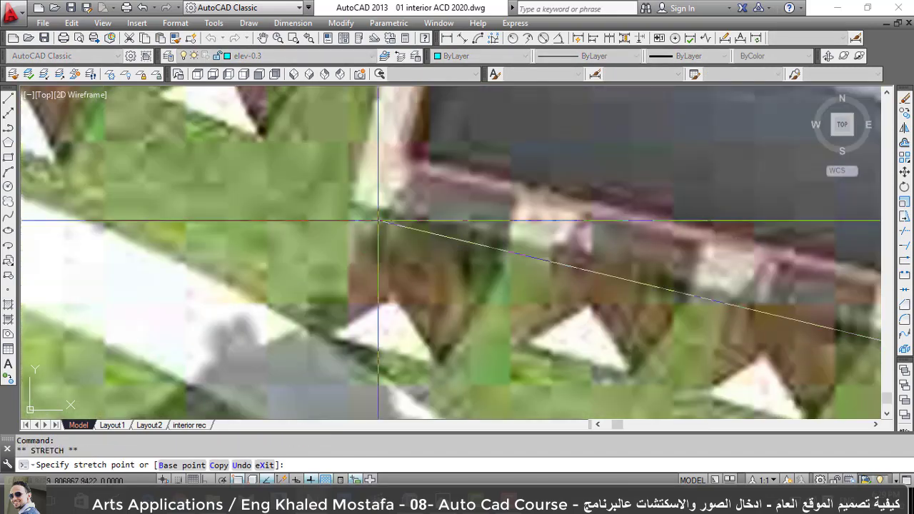
pyautogui.scroll(2, 379, 220)
pyautogui.click(289, 187)
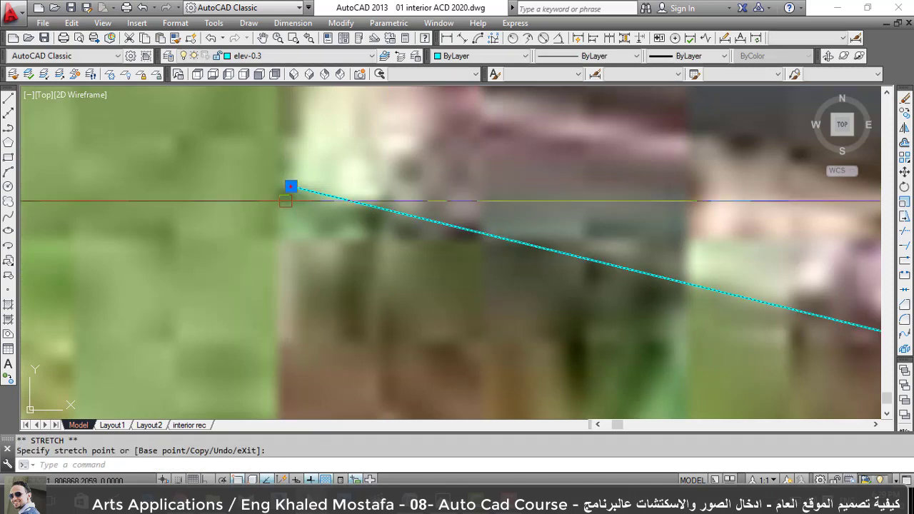
pyautogui.scroll(-2, 285, 201)
pyautogui.scroll(-2, 300, 202)
pyautogui.scroll(-1, 321, 204)
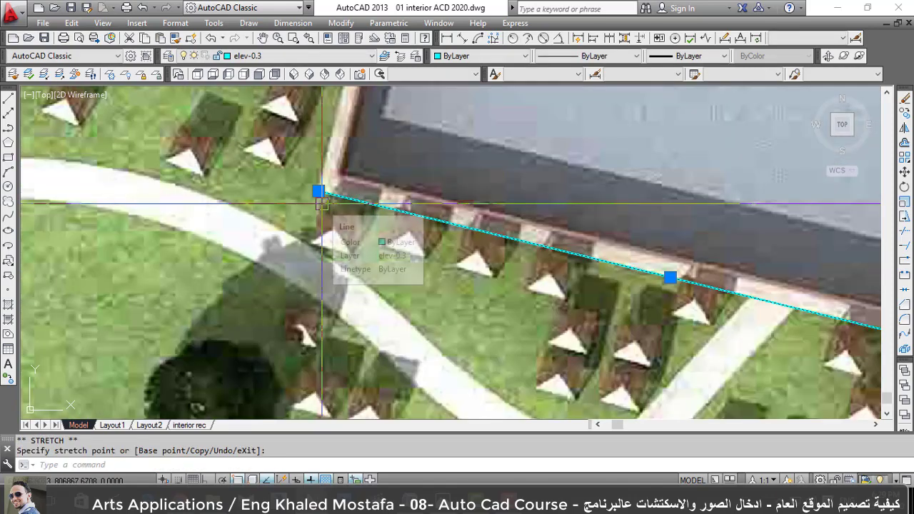
pyautogui.scroll(-2, 321, 204)
pyautogui.scroll(-2, 325, 186)
pyautogui.press('Escape')
# Start EXTEND with the ex alias to collect boundary edges.
pyautogui.press('Escape')
pyautogui.write('ed')
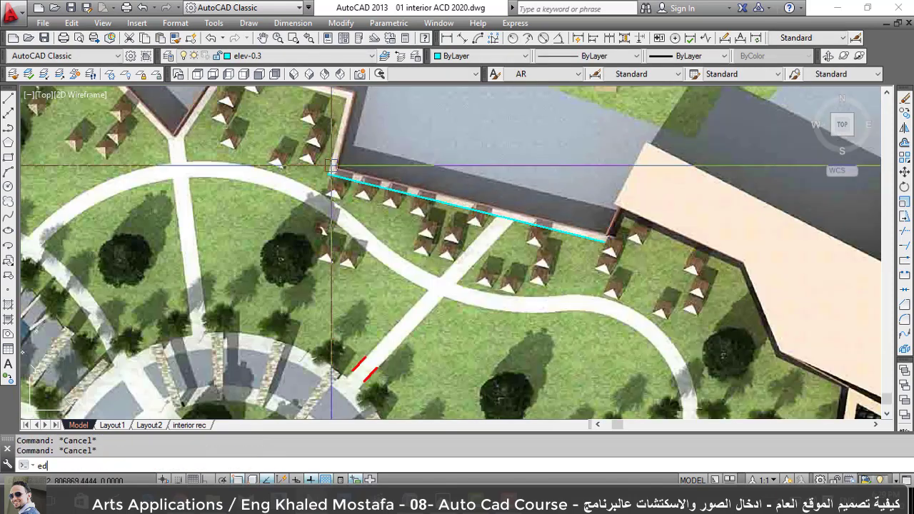
pyautogui.press('Return')
pyautogui.press('Escape')
pyautogui.press('Escape')
pyautogui.write('ex')
pyautogui.press('Return')
# Extend the red walkway line to the cyan building edge and trim the edge between walkway lines.
pyautogui.moveTo(443, 222); pyautogui.dragTo(459, 168)
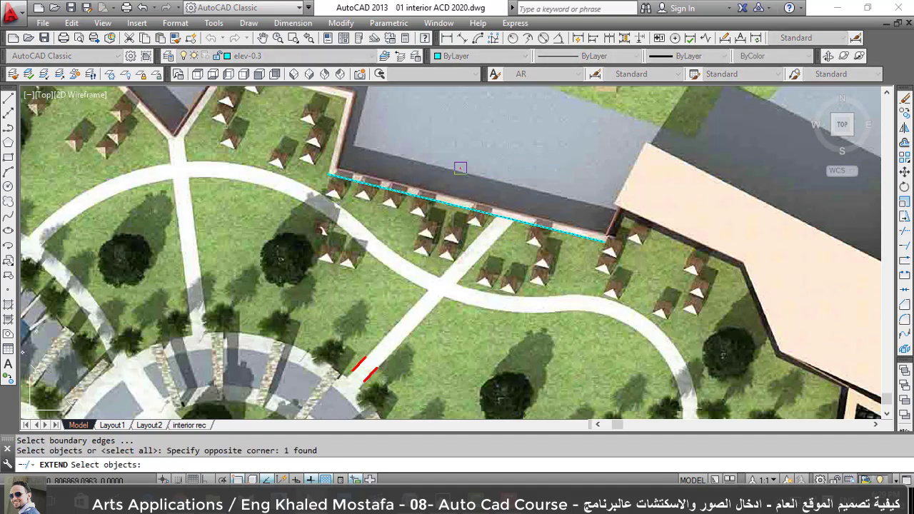
pyautogui.click(368, 363)
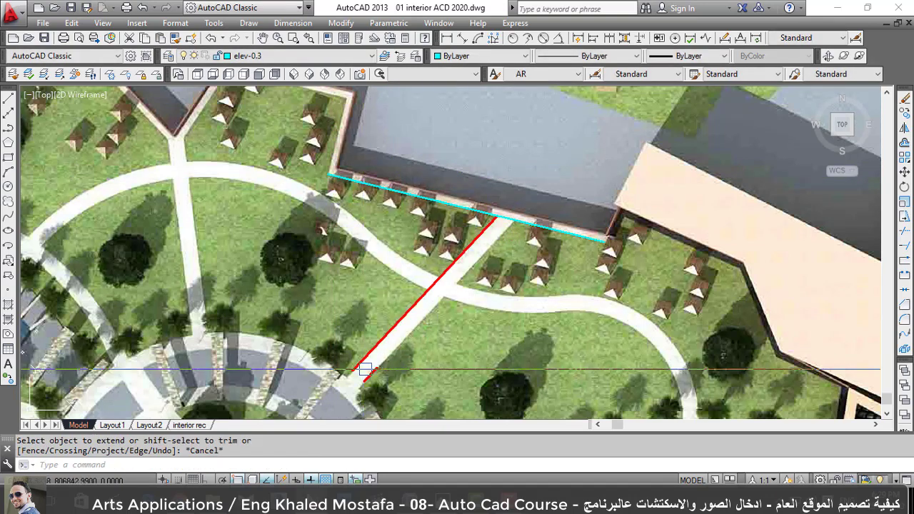
pyautogui.press('Escape')
pyautogui.scroll(2, 514, 264)
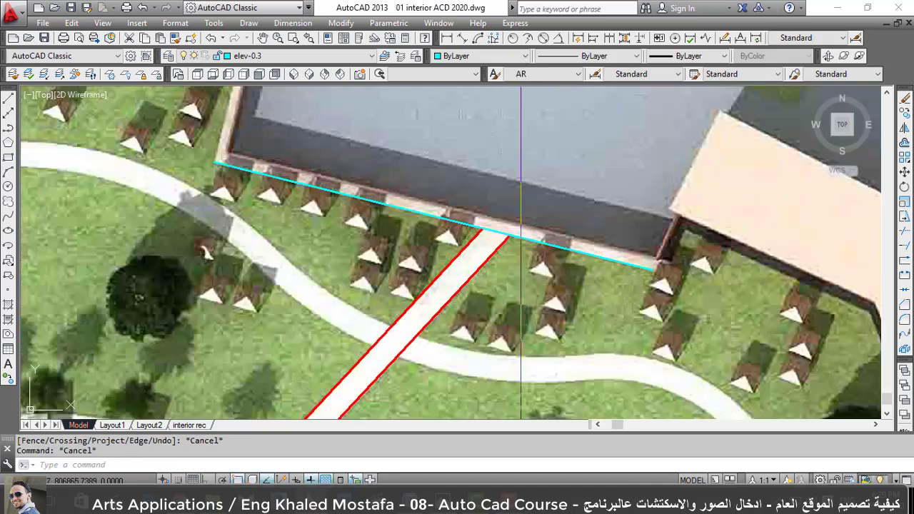
pyautogui.scroll(5, 483, 269)
pyautogui.press('Return')
pyautogui.press('Return')
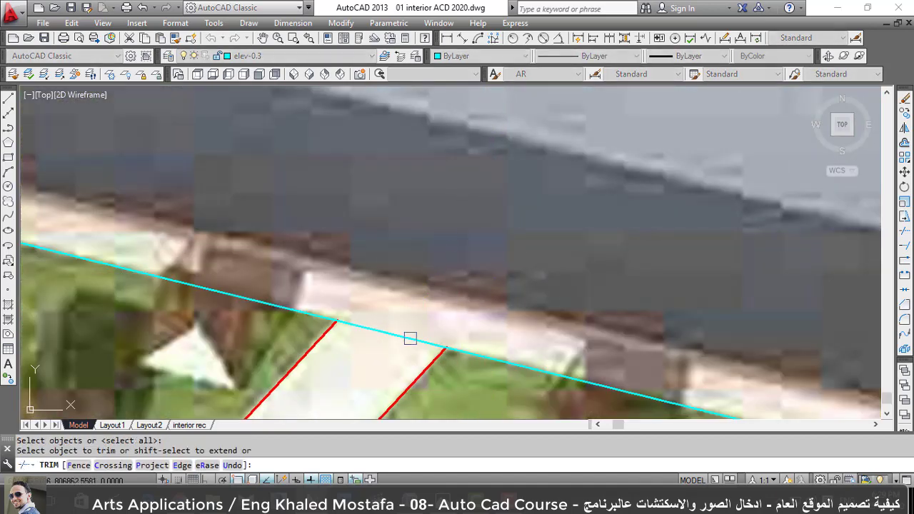
pyautogui.press('Escape')
pyautogui.scroll(-2, 494, 216)
pyautogui.scroll(-2, 493, 215)
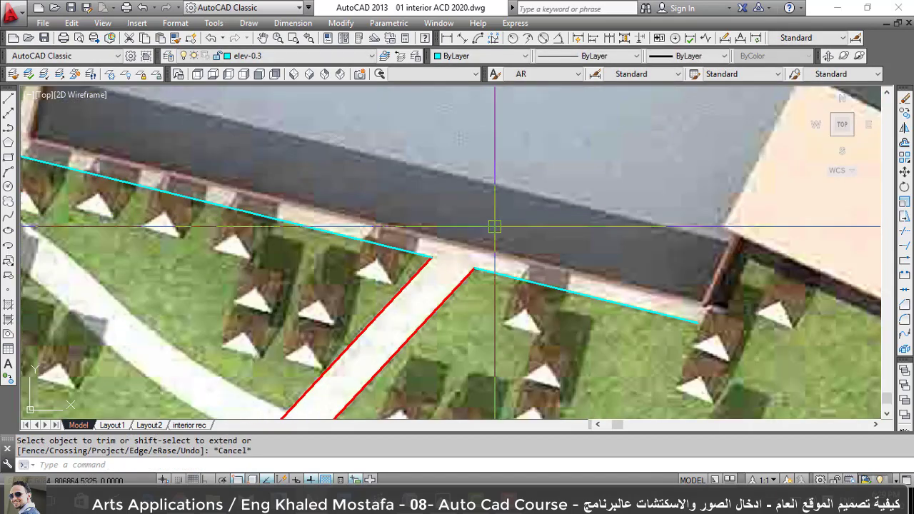
# Match properties from the red line so both cyan building-edge lines turn red.
pyautogui.write('ma')
pyautogui.press('Return')
pyautogui.click(458, 286)
pyautogui.moveTo(500, 247); pyautogui.dragTo(424, 278)
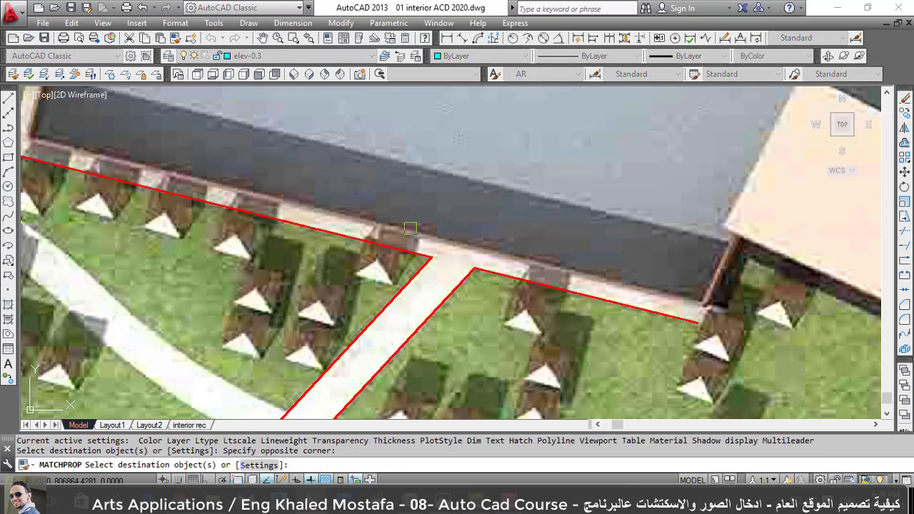
pyautogui.press('Escape')
pyautogui.scroll(-2, 443, 290)
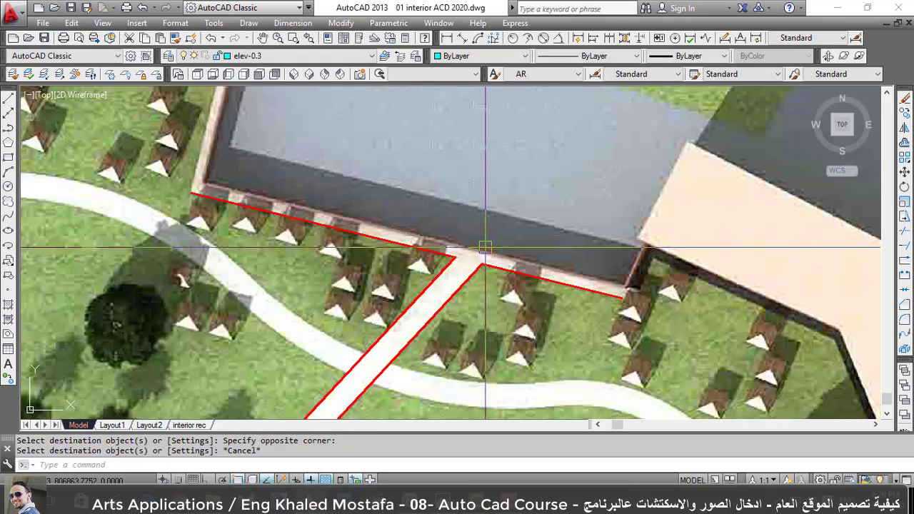
pyautogui.scroll(-5, 484, 254)
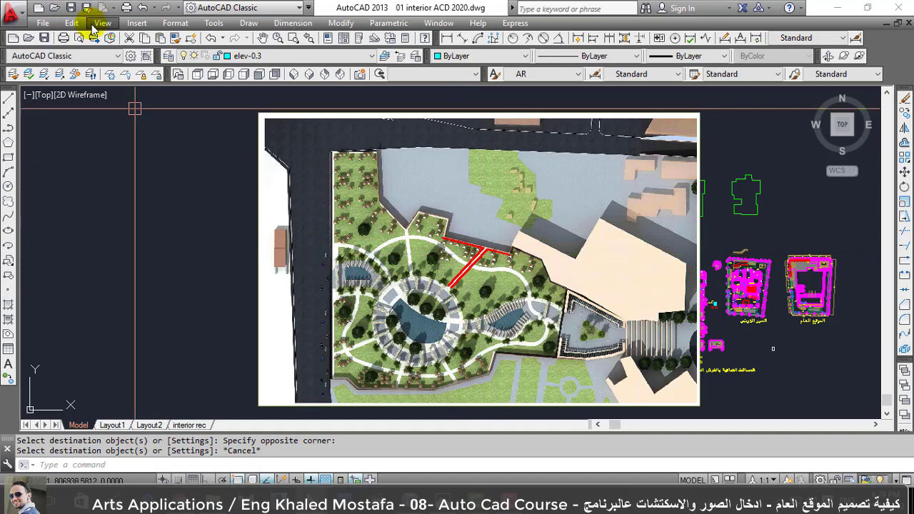
# Open and cancel the Raster Image Reference attach dialog, then zoom into the pool area.
pyautogui.click(133, 24)
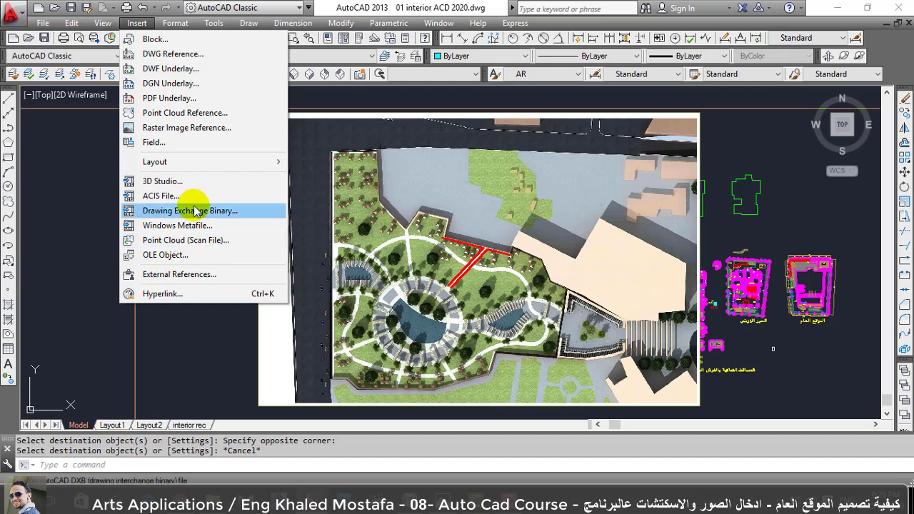
pyautogui.click(201, 127)
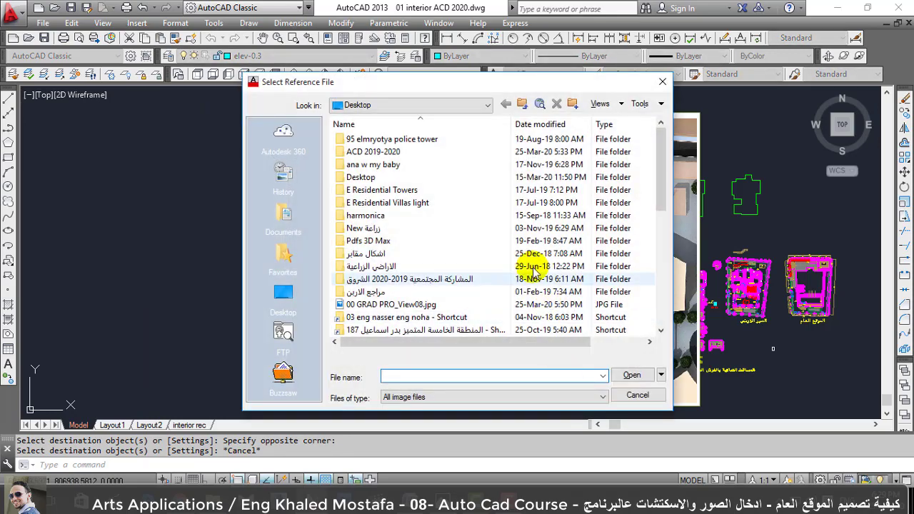
pyautogui.scroll(-3, 419, 282)
pyautogui.scroll(-1, 453, 312)
pyautogui.click(638, 395)
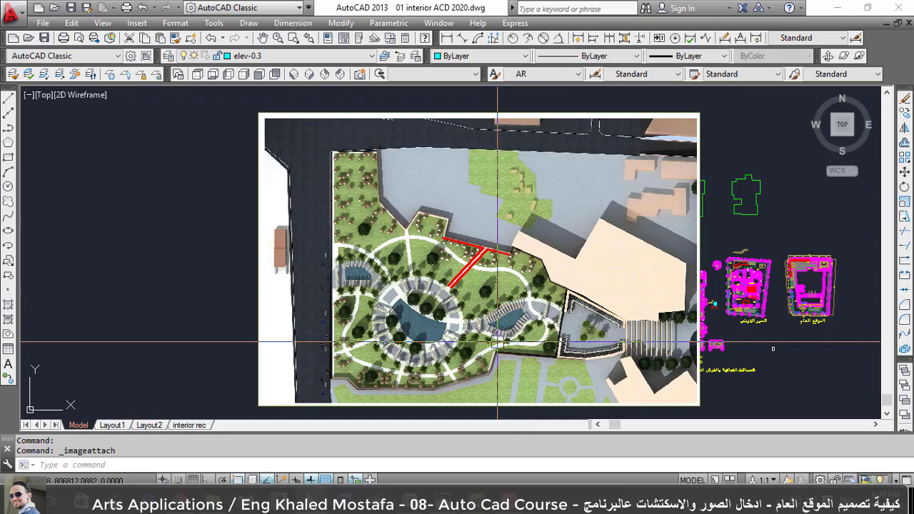
pyautogui.scroll(2, 497, 345)
pyautogui.scroll(2, 498, 345)
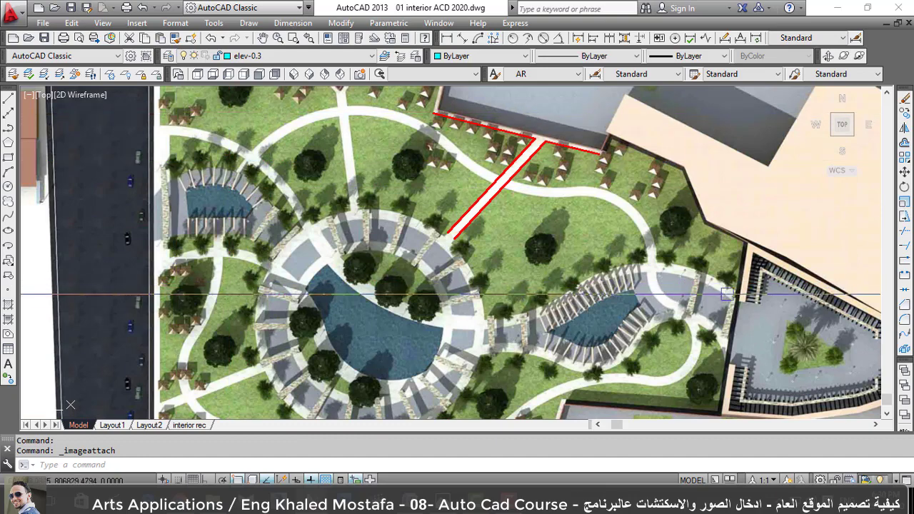
pyautogui.scroll(-1, 419, 132)
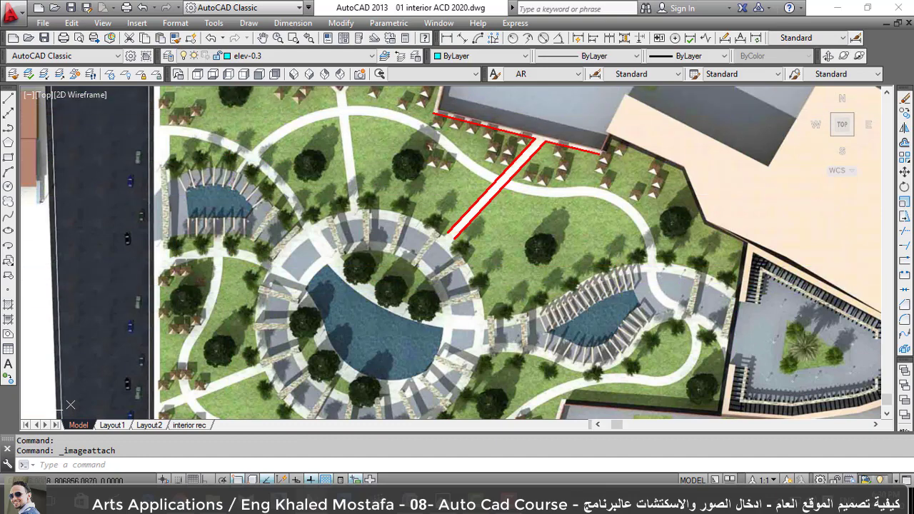
pyautogui.scroll(-2, 257, 178)
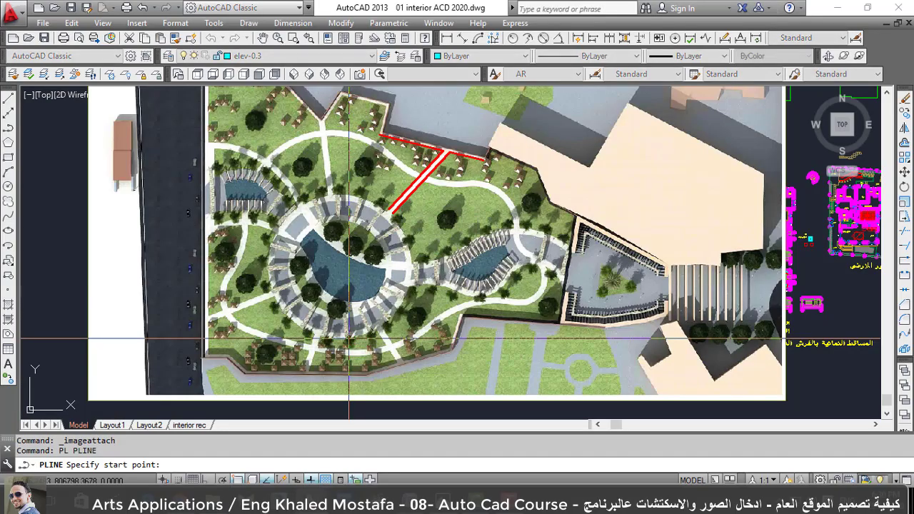
# Start the cyan polyline on the walkway edge beside the pool and draw its first arc.
pyautogui.scroll(5, 559, 267)
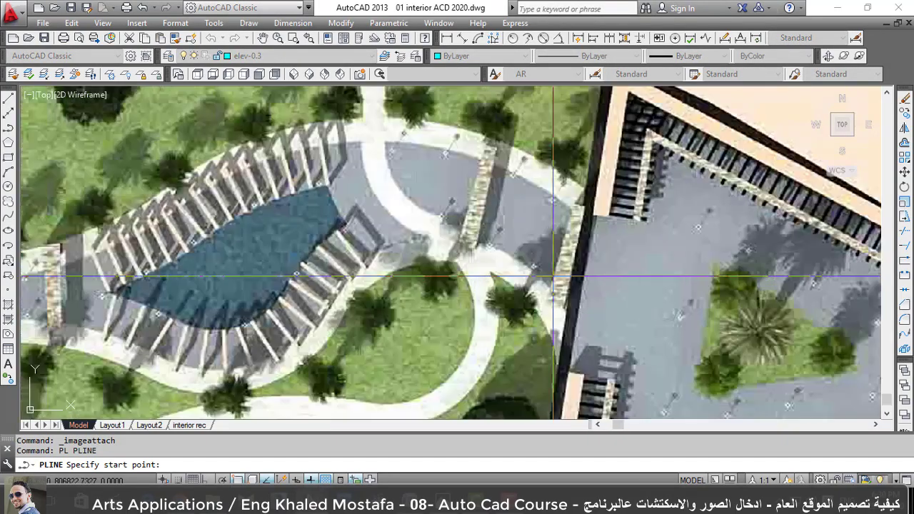
pyautogui.scroll(5, 558, 271)
pyautogui.scroll(3, 558, 279)
pyautogui.click(558, 285)
pyautogui.write('a')
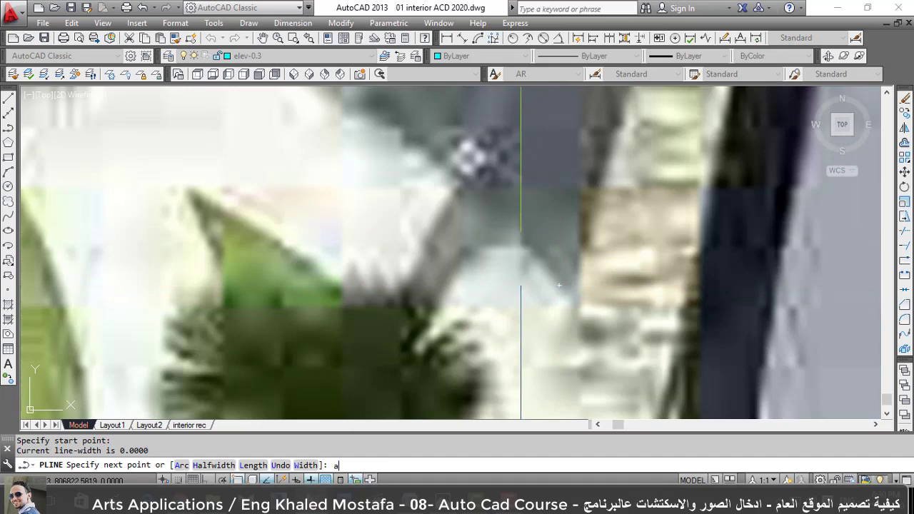
pyautogui.press('Return')
pyautogui.press('Return')
pyautogui.scroll(2, 510, 232)
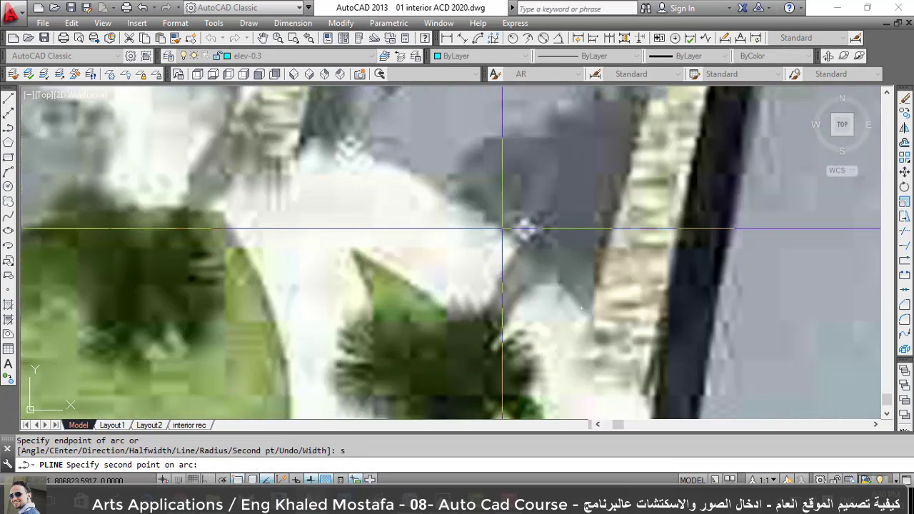
pyautogui.click(524, 228)
pyautogui.scroll(-2, 364, 141)
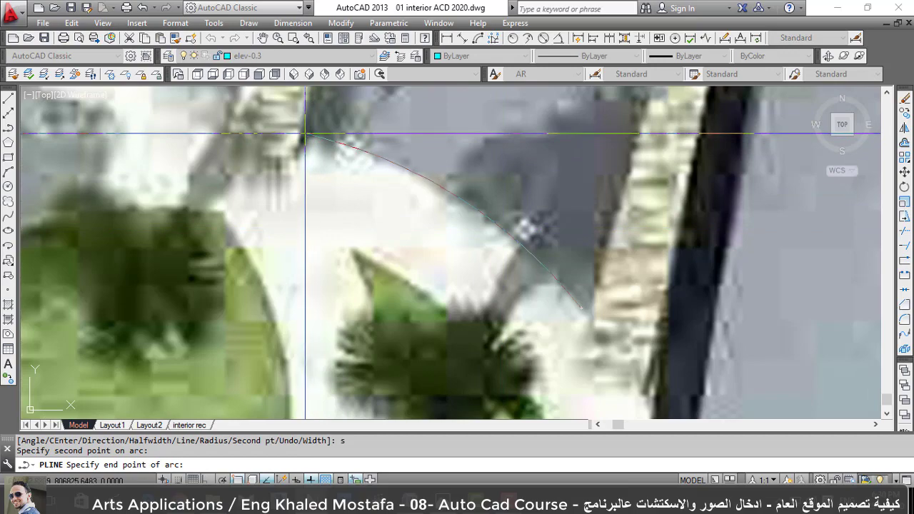
pyautogui.click(589, 305)
pyautogui.scroll(-3, 428, 285)
pyautogui.scroll(3, 368, 279)
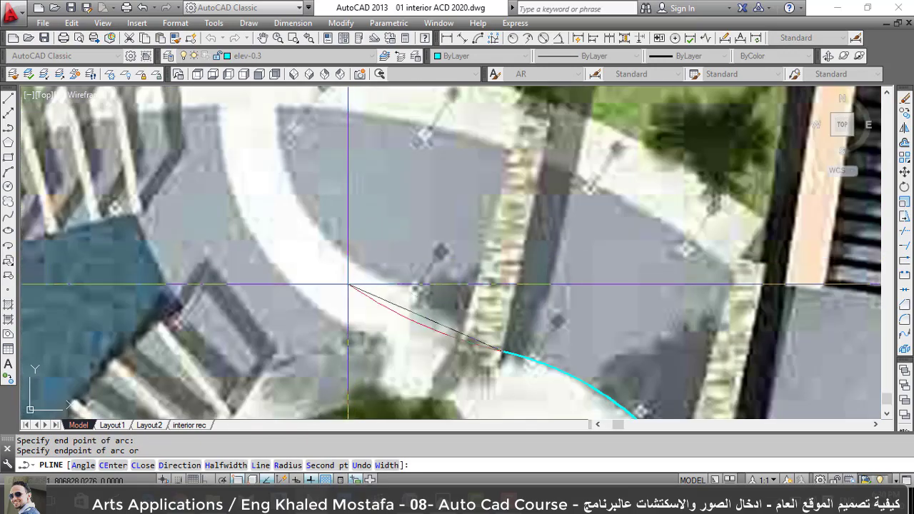
# Add a second-point arc up to the walkway's top, then undo the misplaced segment.
pyautogui.write('s')
pyautogui.press('Return')
pyautogui.click(335, 250)
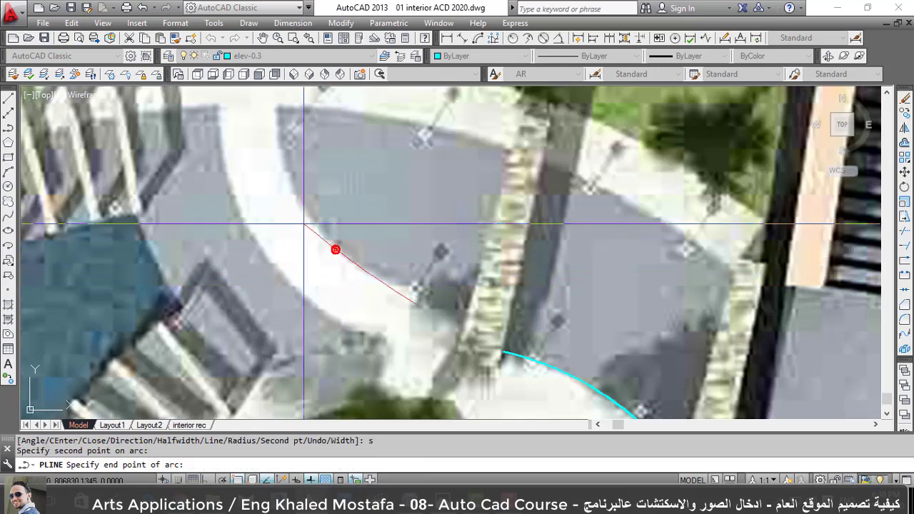
pyautogui.click(278, 108)
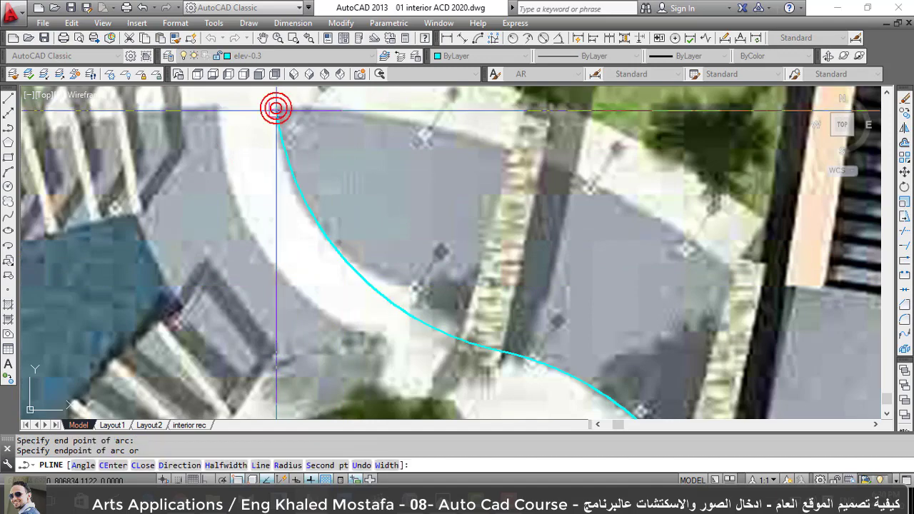
pyautogui.scroll(-4, 469, 298)
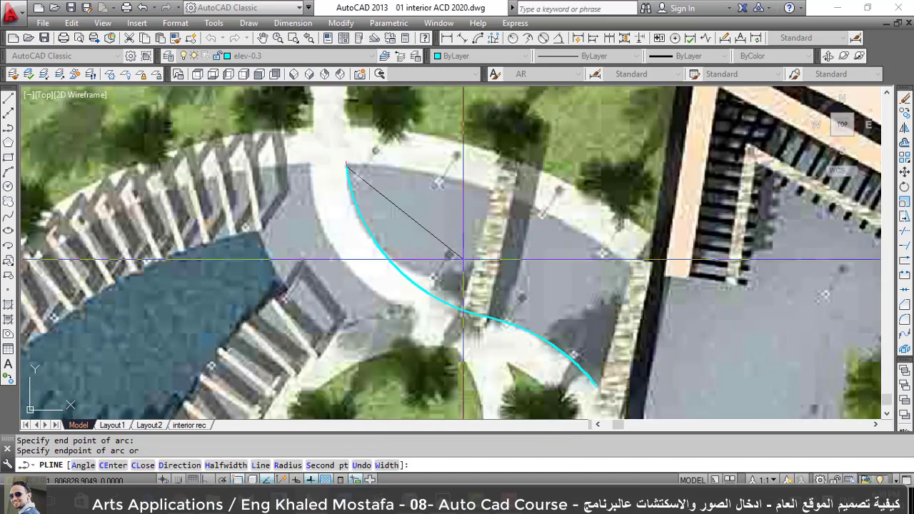
pyautogui.click(335, 464)
pyautogui.scroll(3, 469, 299)
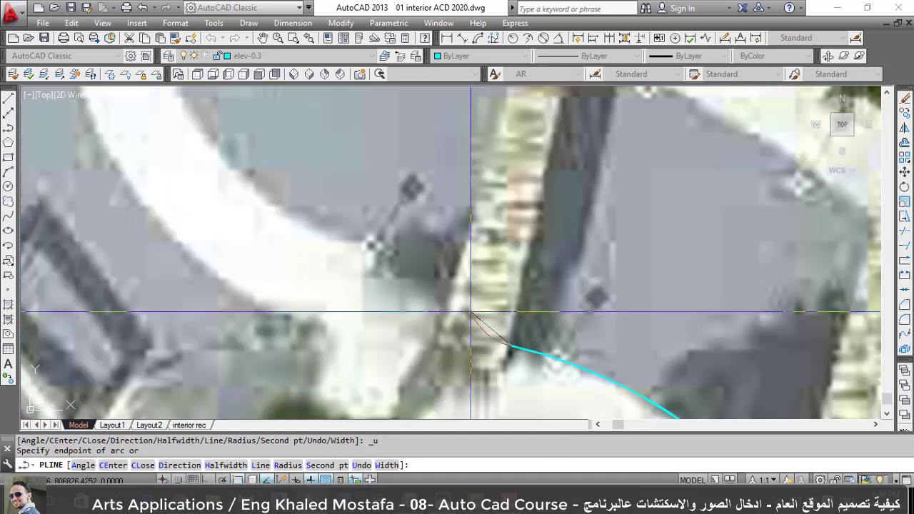
pyautogui.scroll(-3, 492, 321)
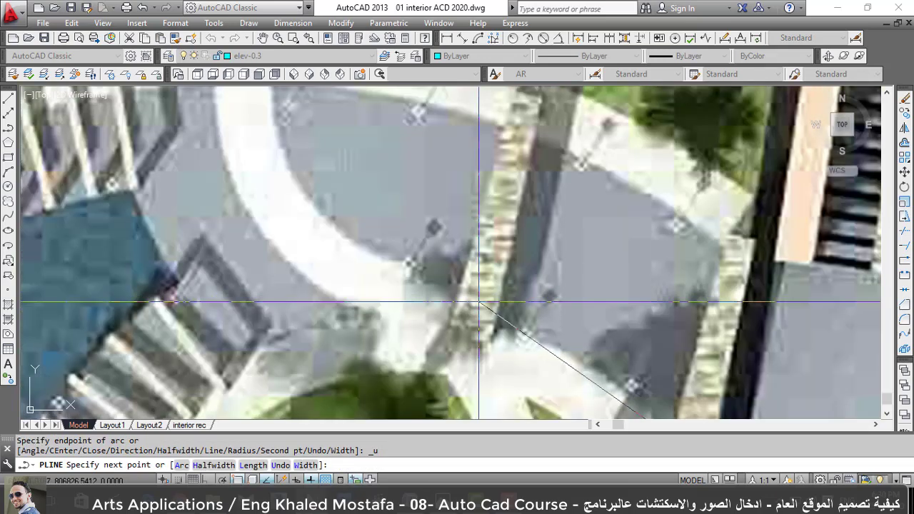
# Return to arc mode and redraw the arc through a second point along the walkway curve.
pyautogui.write('s')
pyautogui.press('Return')
pyautogui.write('a')
pyautogui.press('Return')
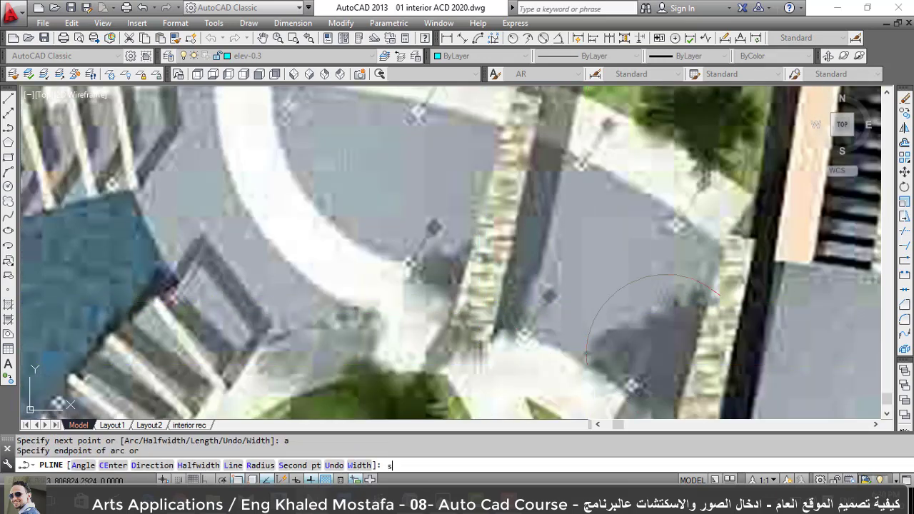
pyautogui.write('s')
pyautogui.press('Return')
pyautogui.click(584, 366)
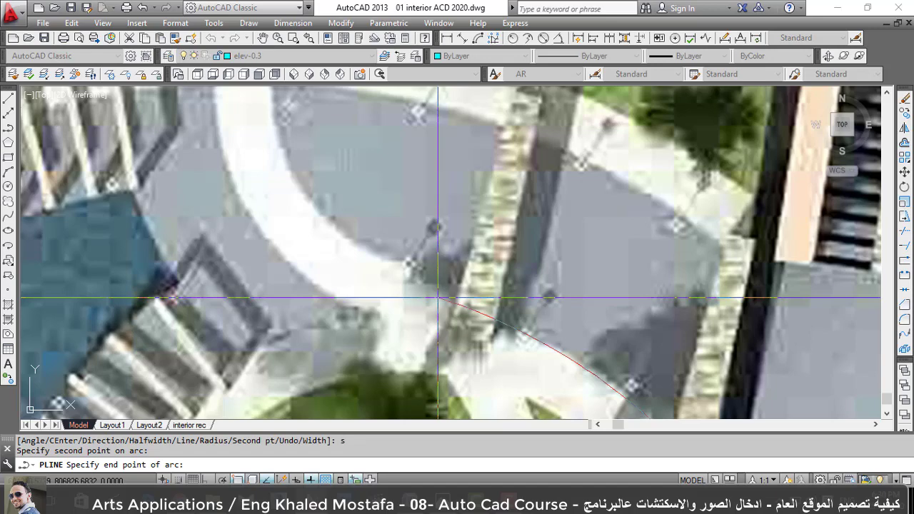
pyautogui.click(441, 299)
pyautogui.scroll(-3, 421, 314)
pyautogui.scroll(3, 393, 221)
pyautogui.write('s')
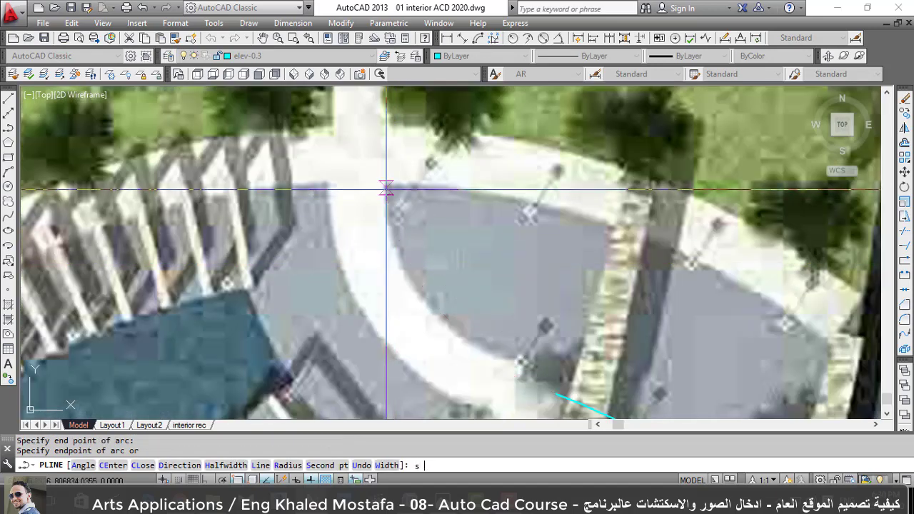
# Continue the polyline with another three-point arc further along the walkway.
pyautogui.press('Return')
pyautogui.scroll(3, 531, 370)
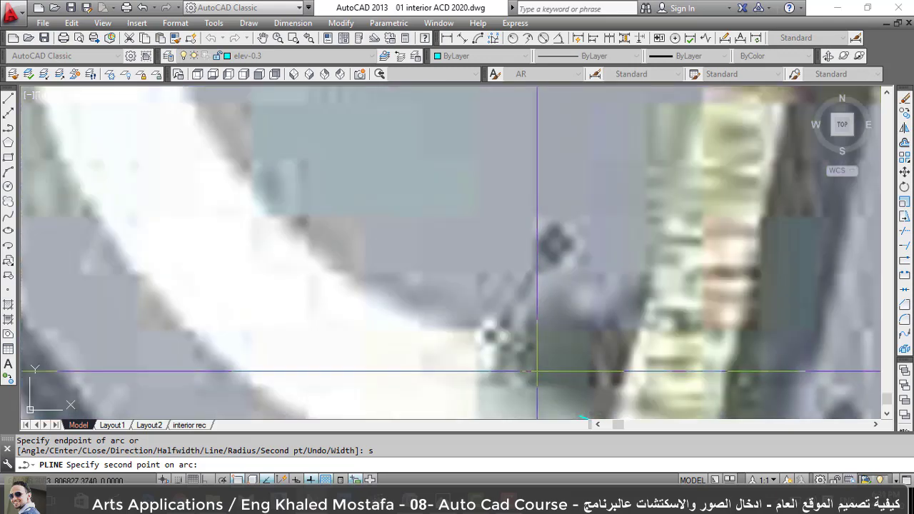
pyautogui.click(529, 371)
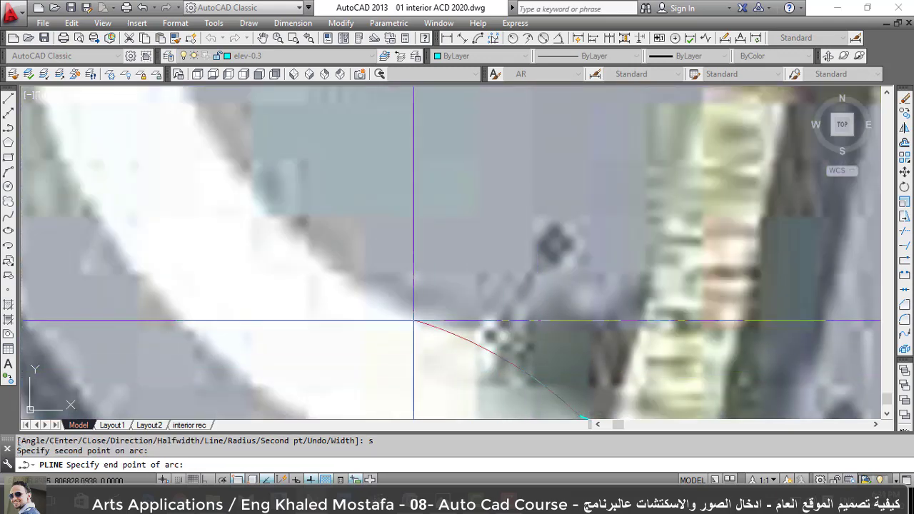
pyautogui.click(413, 321)
pyautogui.scroll(-3, 413, 321)
pyautogui.scroll(3, 365, 243)
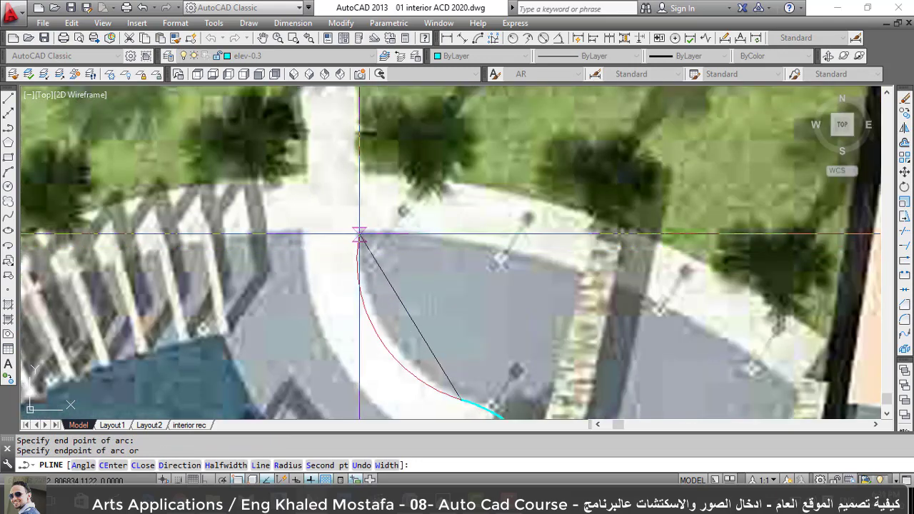
# Add a second-point arc ending at the walkway's upper edge.
pyautogui.write('s')
pyautogui.press('Return')
pyautogui.click(373, 312)
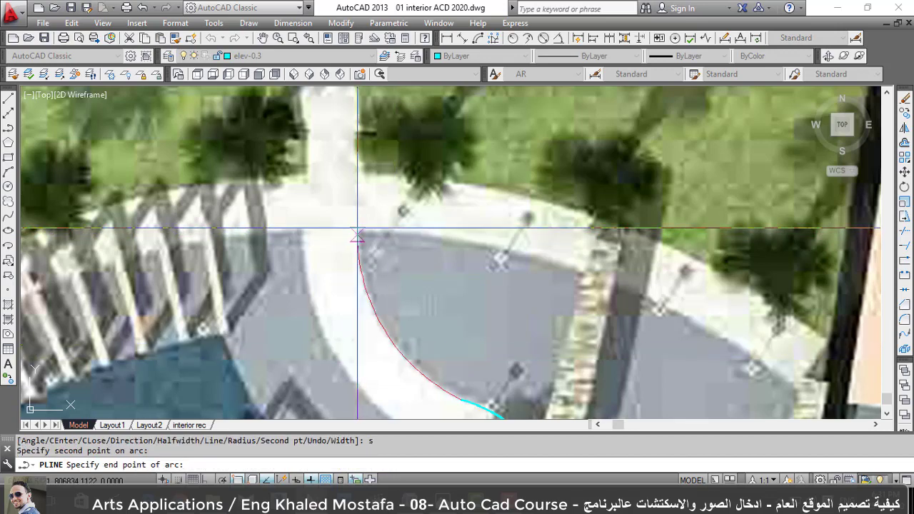
pyautogui.click(357, 228)
pyautogui.scroll(-3, 357, 230)
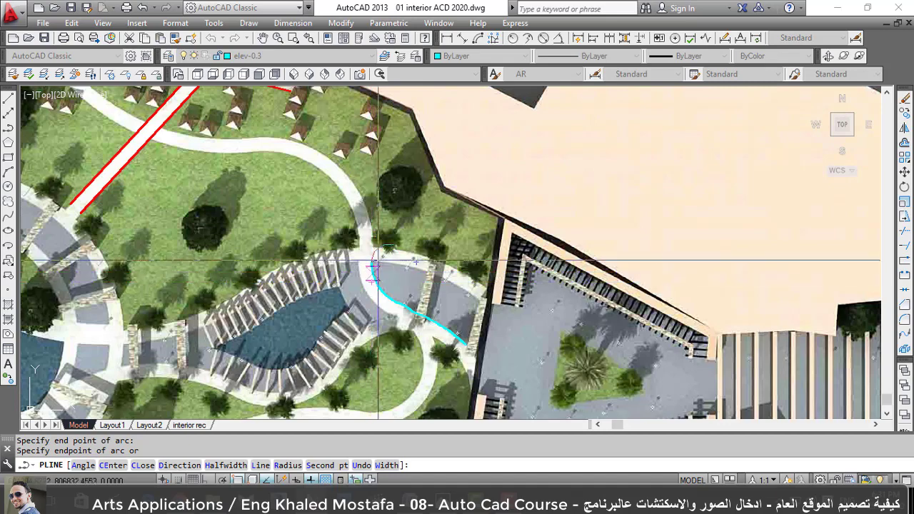
pyautogui.scroll(3, 369, 265)
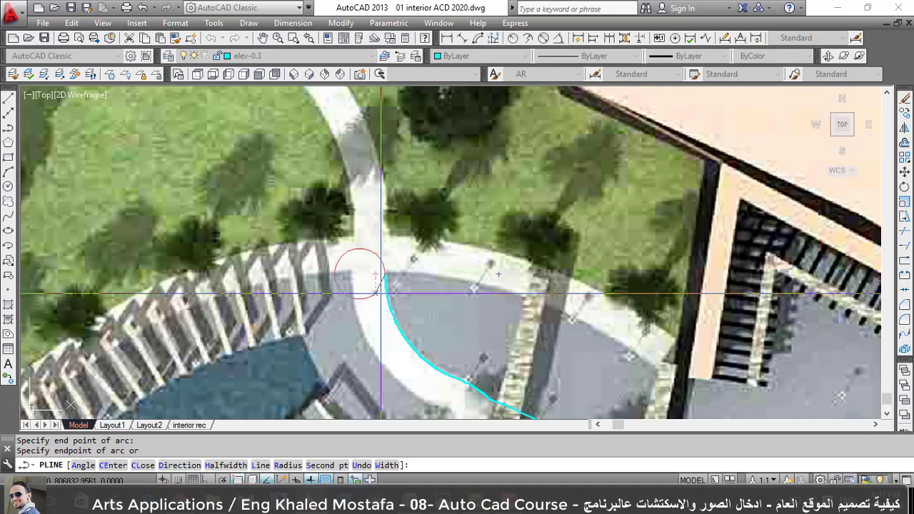
pyautogui.scroll(-3, 381, 293)
pyautogui.scroll(2, 386, 282)
pyautogui.scroll(-1, 396, 277)
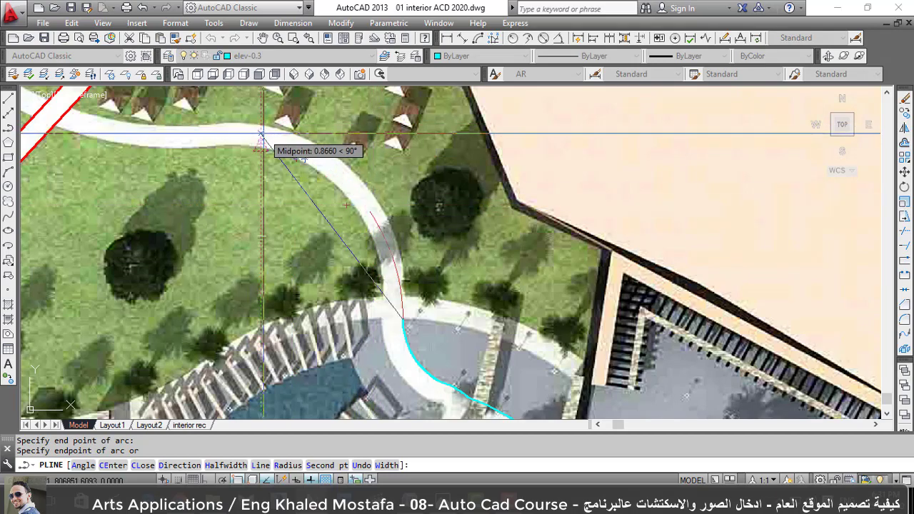
pyautogui.write('s')
# Finish with an arc ending at the top of the walkway bend below the buildings.
pyautogui.press('Return')
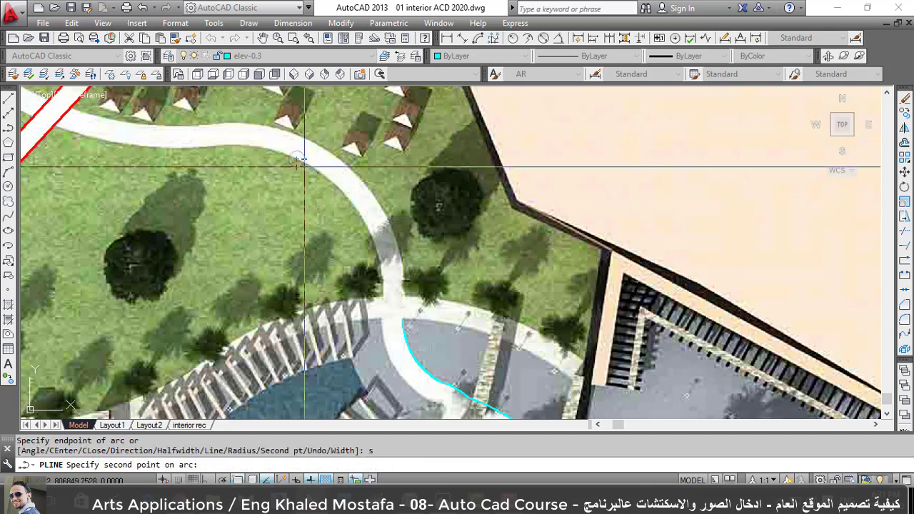
pyautogui.click(375, 197)
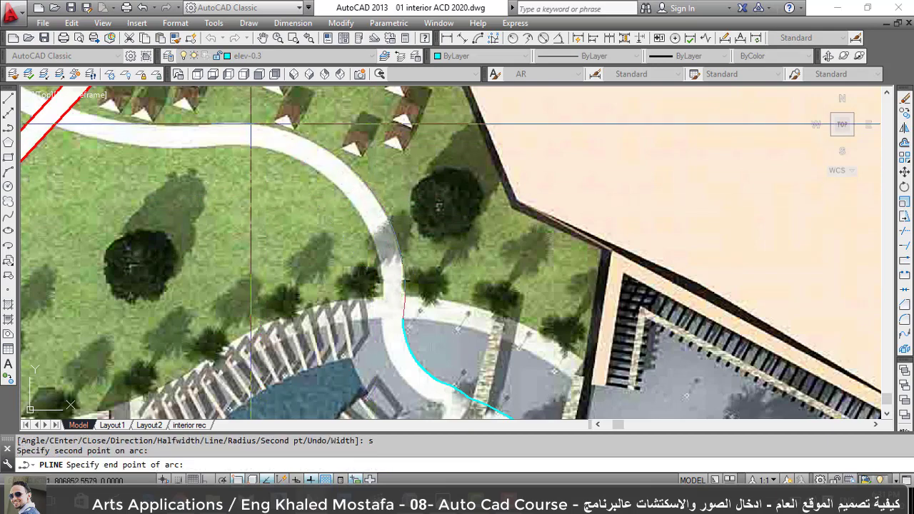
pyautogui.click(250, 125)
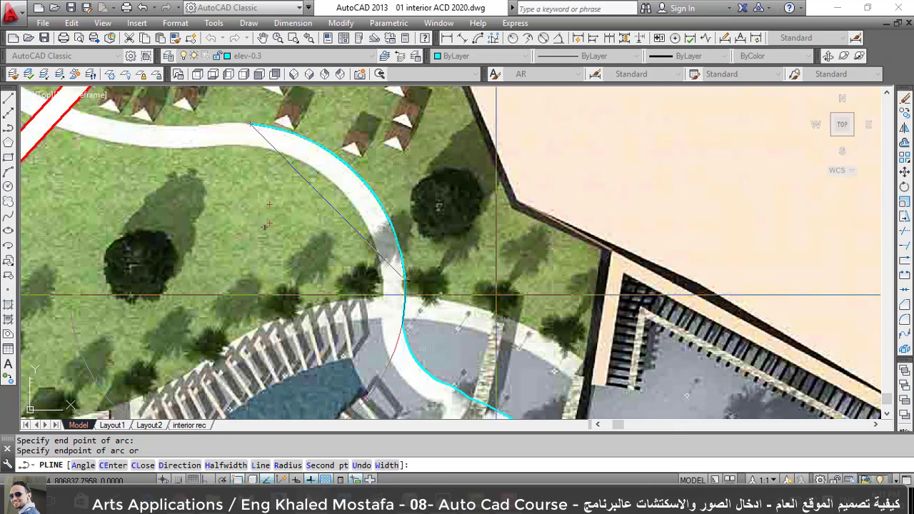
pyautogui.scroll(-3, 271, 217)
pyautogui.scroll(3, 346, 178)
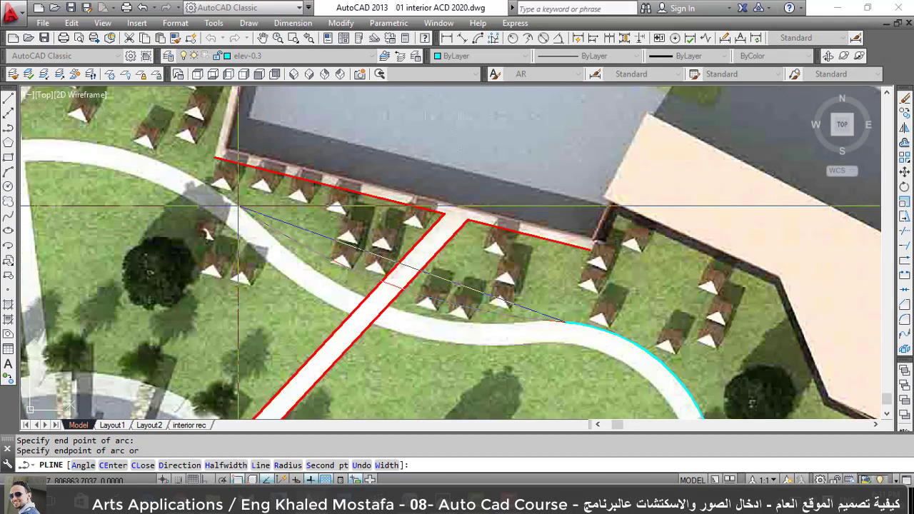
pyautogui.write('s')
# Add a second-point arc along the walkway, ending near the building.
pyautogui.press('Return')
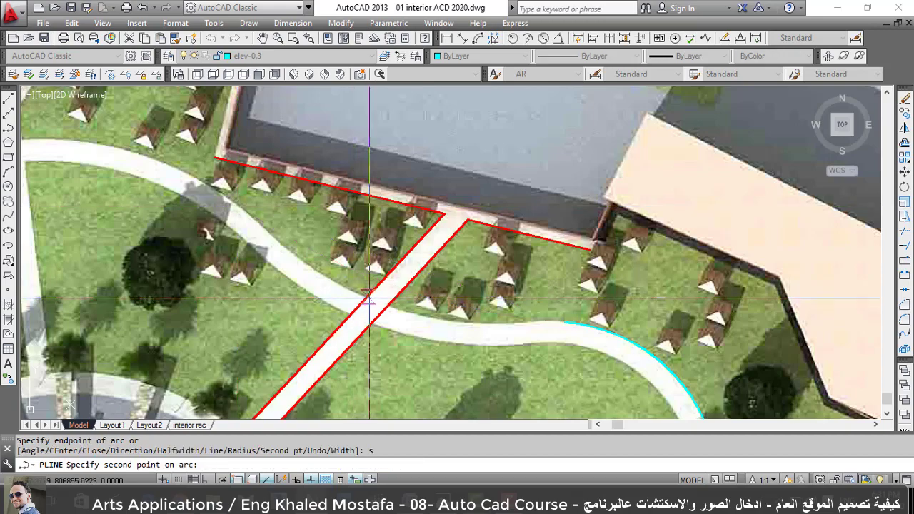
pyautogui.scroll(5, 325, 305)
pyautogui.scroll(-5, 310, 303)
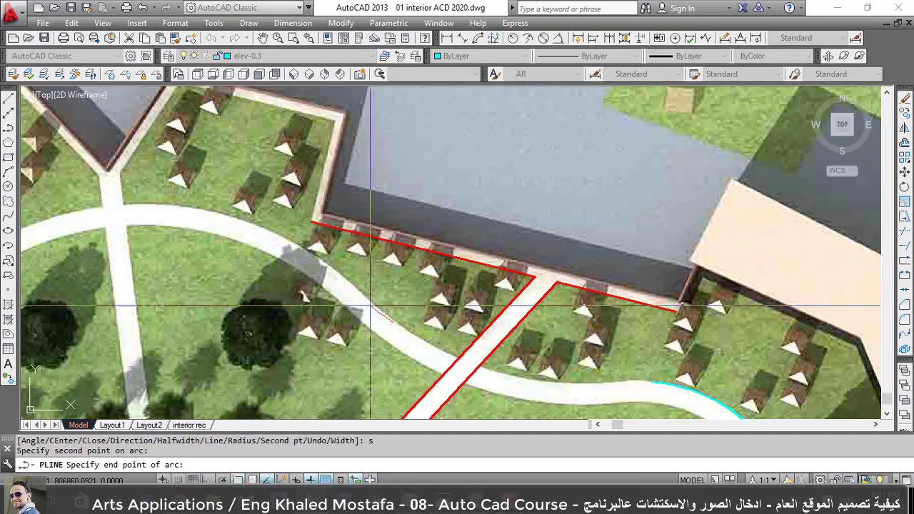
pyautogui.scroll(5, 316, 218)
pyautogui.click(361, 293)
pyautogui.scroll(-3, 364, 292)
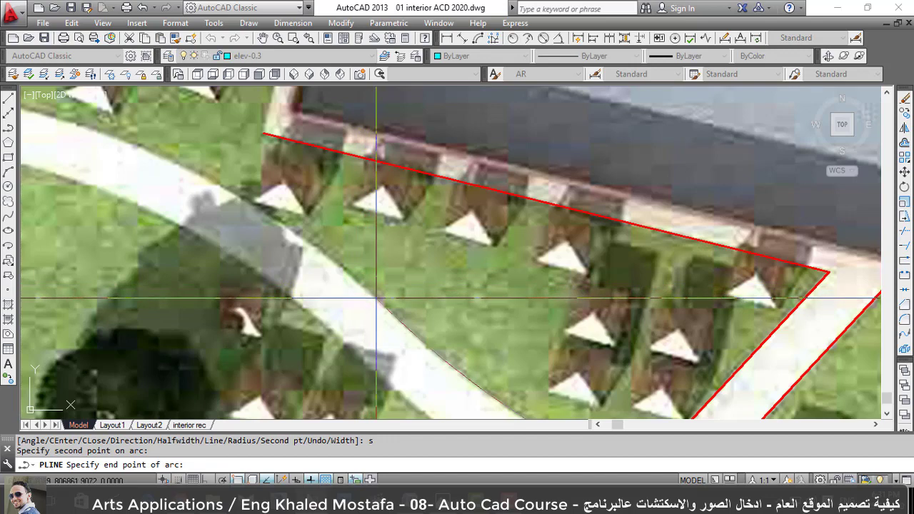
pyautogui.click(375, 297)
pyautogui.scroll(-3, 376, 297)
pyautogui.scroll(2, 394, 319)
# Sweep the next arc through the walkway curve to its western side.
pyautogui.press('Return')
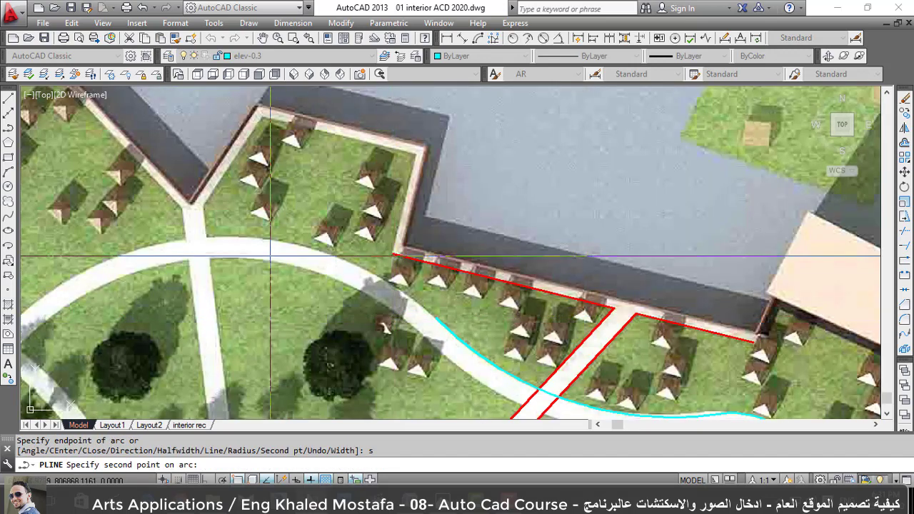
pyautogui.scroll(4, 285, 242)
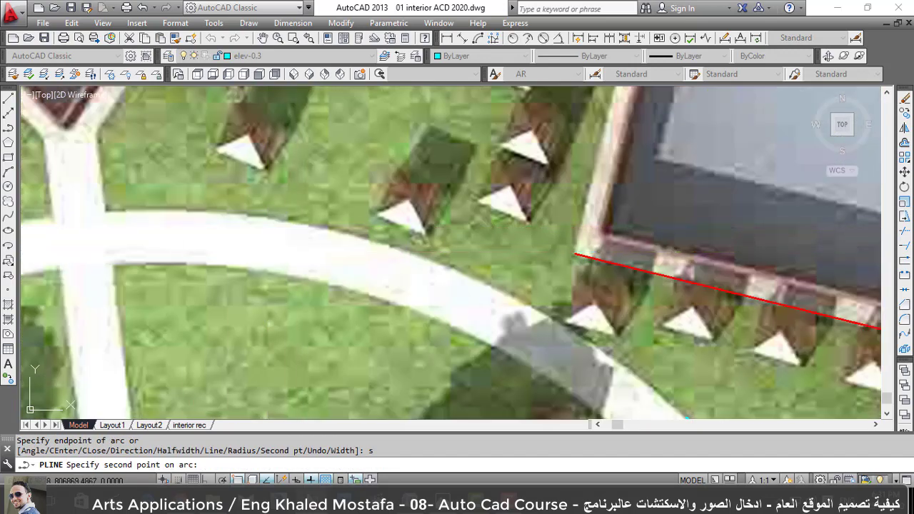
pyautogui.click(169, 212)
pyautogui.scroll(-3, 179, 286)
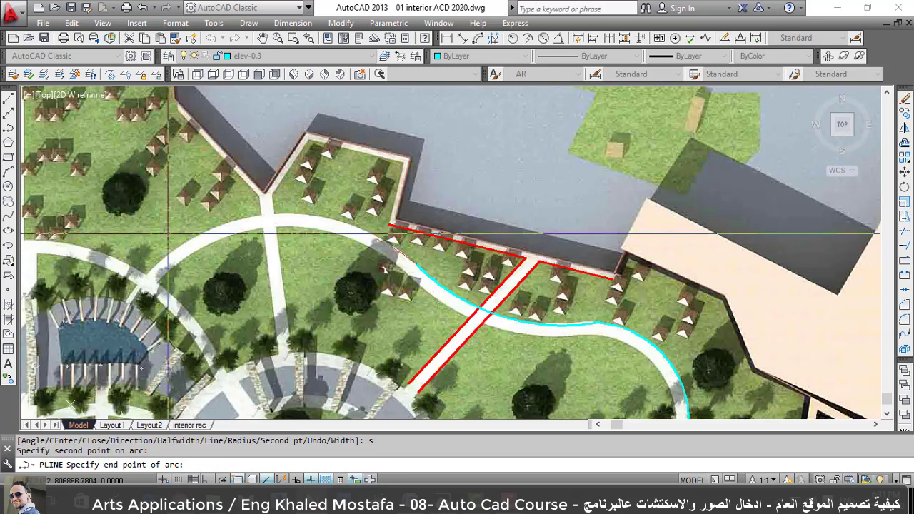
pyautogui.scroll(2, 182, 309)
pyautogui.scroll(4, 182, 309)
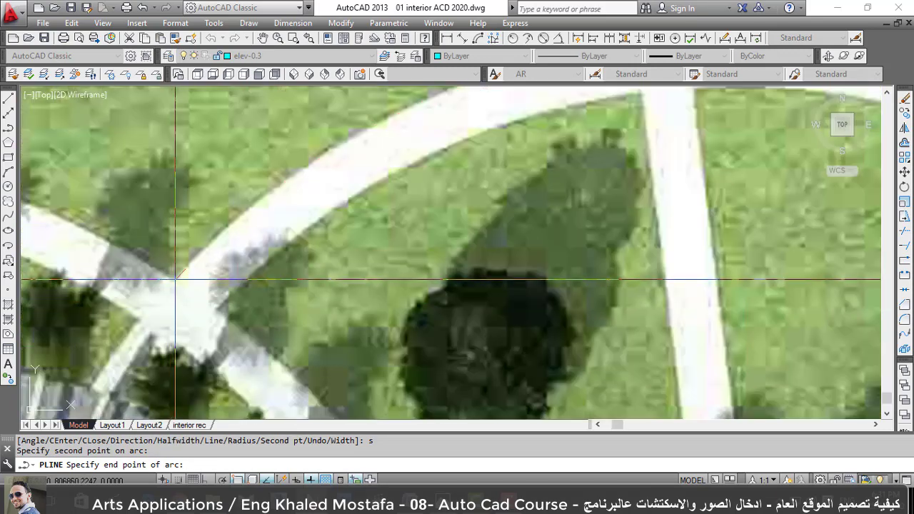
pyautogui.click(89, 391)
pyautogui.scroll(-3, 176, 286)
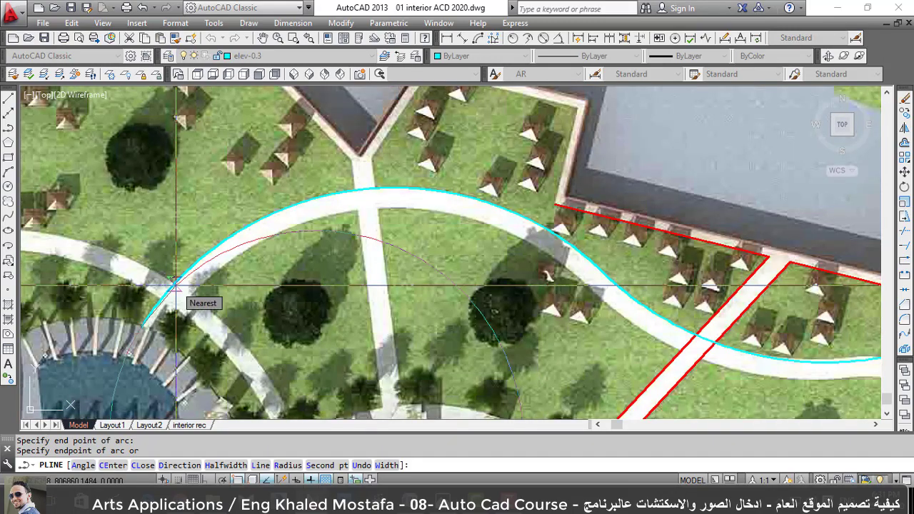
pyautogui.scroll(-4, 176, 285)
pyautogui.scroll(3, 261, 244)
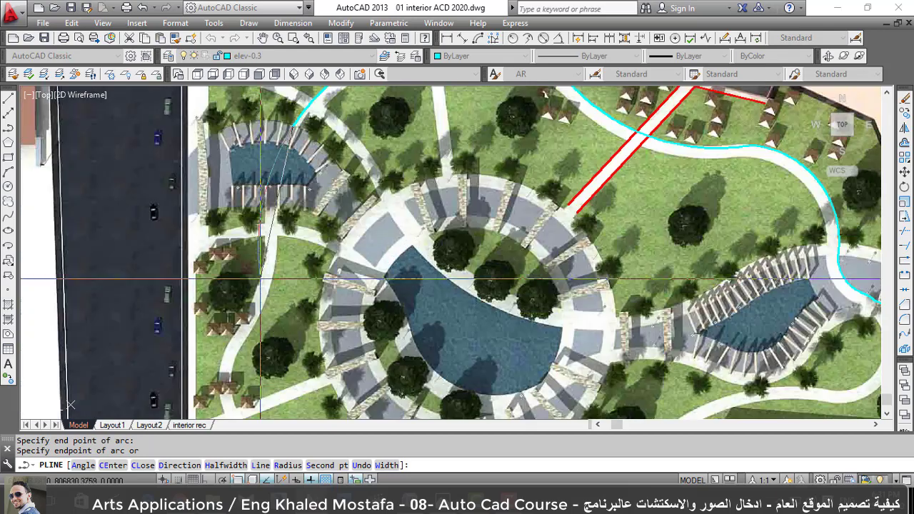
pyautogui.scroll(2, 261, 243)
pyautogui.scroll(-2, 300, 362)
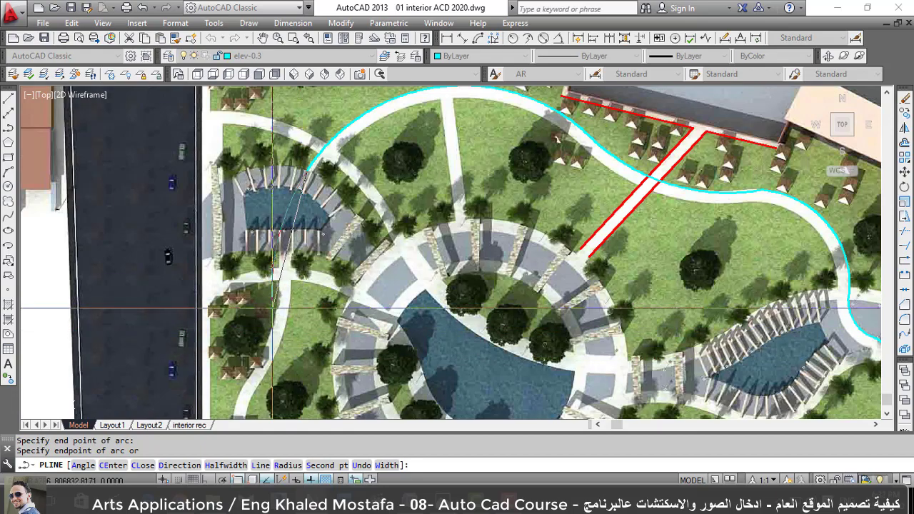
pyautogui.scroll(4, 300, 278)
pyautogui.scroll(-2, 297, 279)
pyautogui.scroll(1, 297, 279)
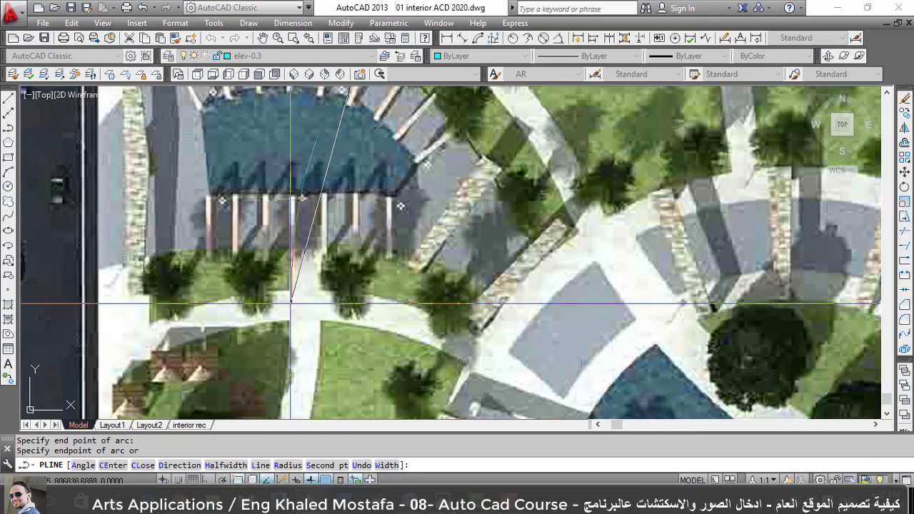
pyautogui.scroll(-2, 293, 286)
pyautogui.scroll(-1, 289, 291)
pyautogui.scroll(3, 289, 291)
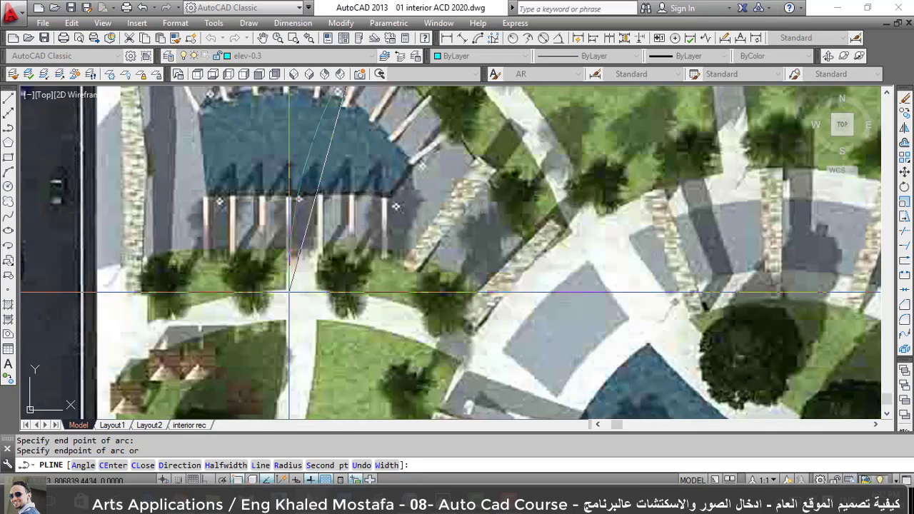
pyautogui.scroll(-3, 285, 289)
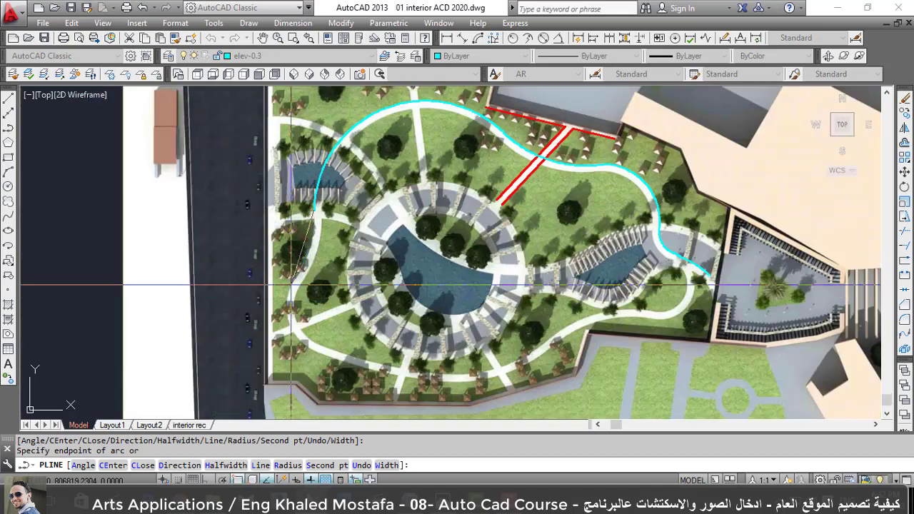
pyautogui.scroll(3, 306, 310)
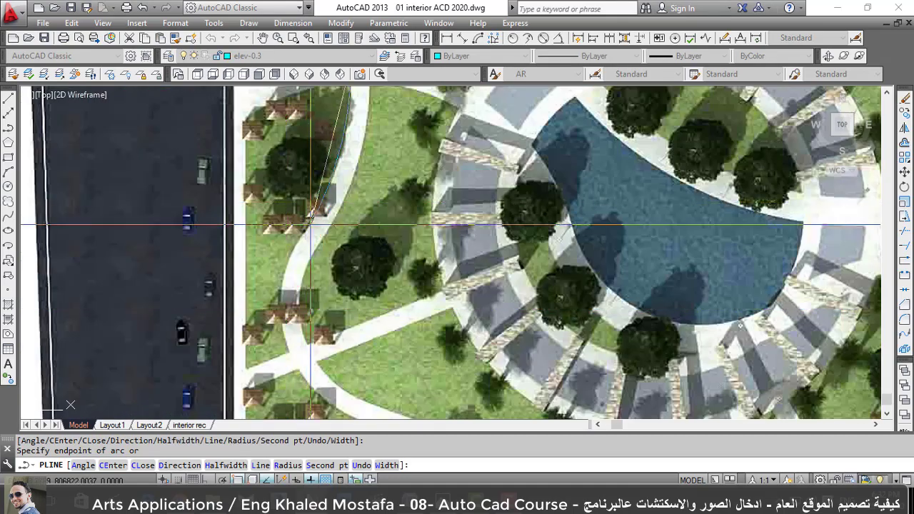
# Add a second-point arc along the walkway, ending beside the road.
pyautogui.write('s')
pyautogui.press('Return')
pyautogui.scroll(4, 343, 142)
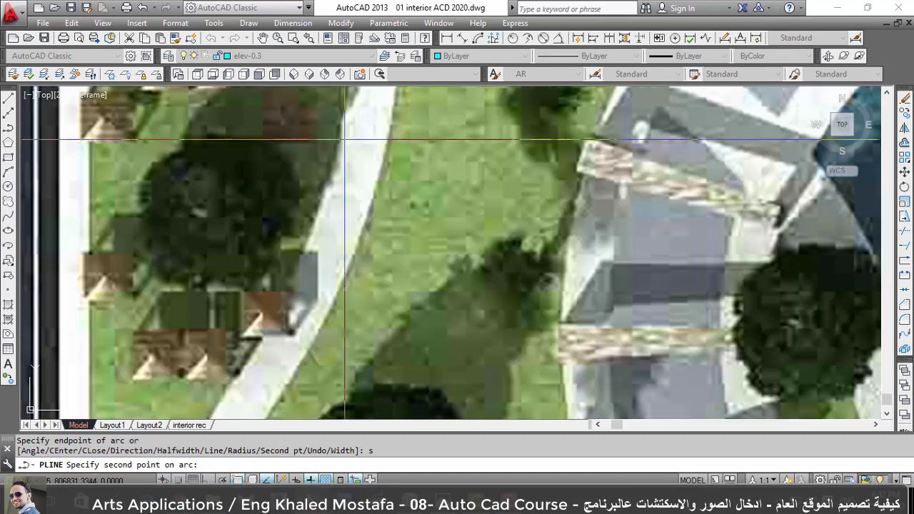
pyautogui.click(339, 139)
pyautogui.scroll(-3, 339, 139)
pyautogui.scroll(3, 311, 215)
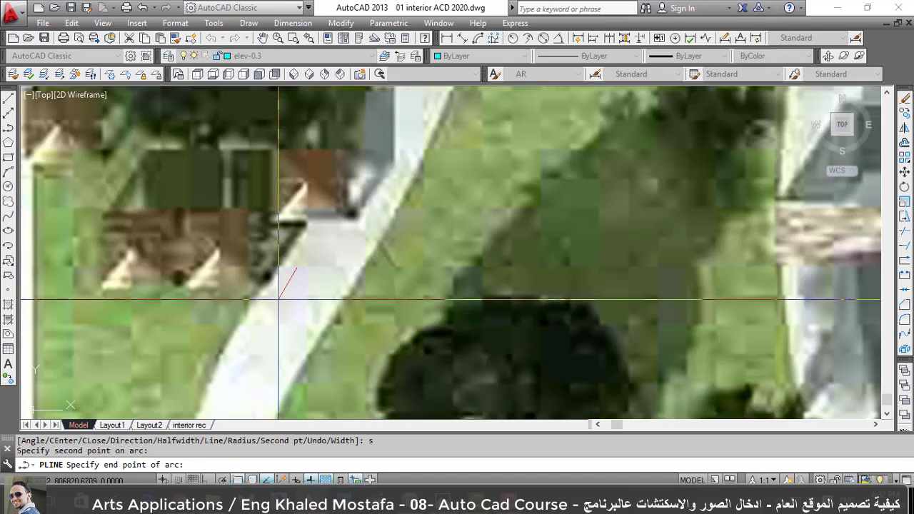
pyautogui.click(311, 216)
pyautogui.scroll(-3, 311, 215)
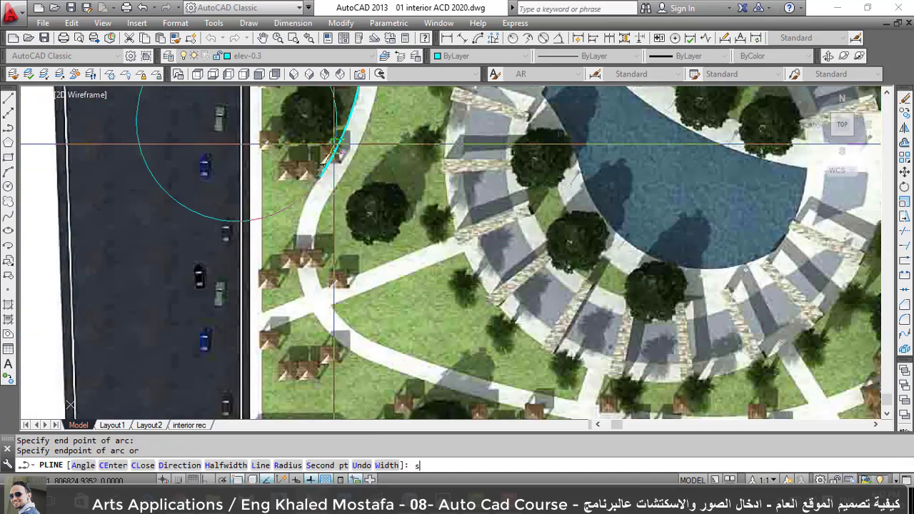
# Arc around the southwest bend, then start an arc along the southern walkway.
pyautogui.write('s')
pyautogui.press('Return')
pyautogui.scroll(3, 302, 281)
pyautogui.click(302, 271)
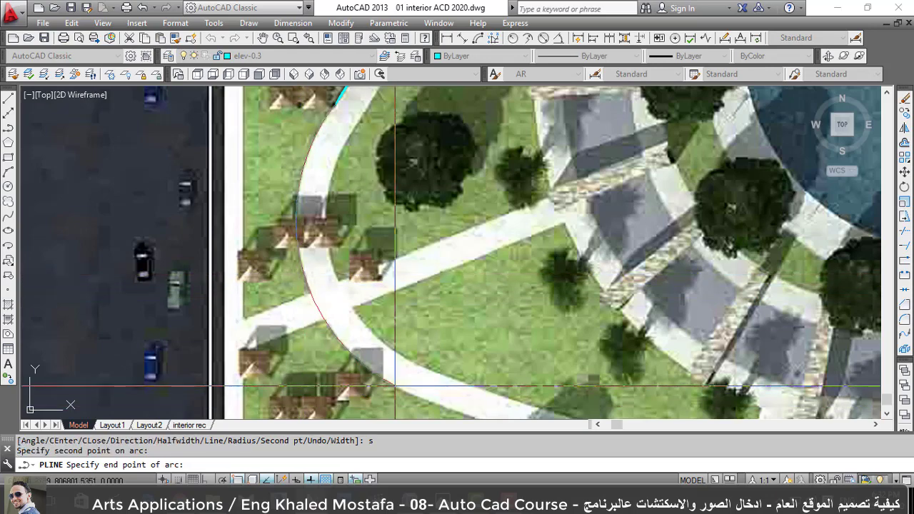
pyautogui.click(397, 388)
pyautogui.moveTo(255, 203); pyautogui.dragTo(255, 143, button='middle')
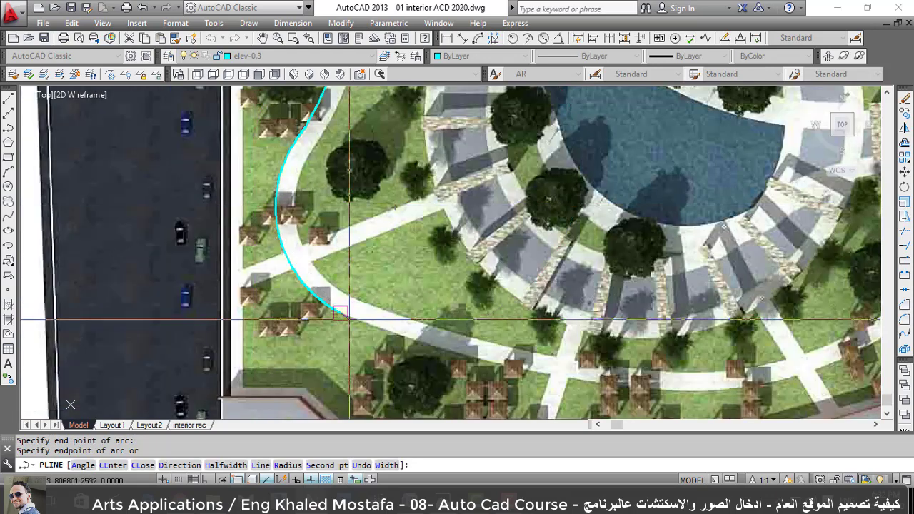
pyautogui.scroll(-2, 255, 143)
pyautogui.moveTo(428, 414); pyautogui.dragTo(491, 362, button='middle')
pyautogui.write('s')
pyautogui.press('Return')
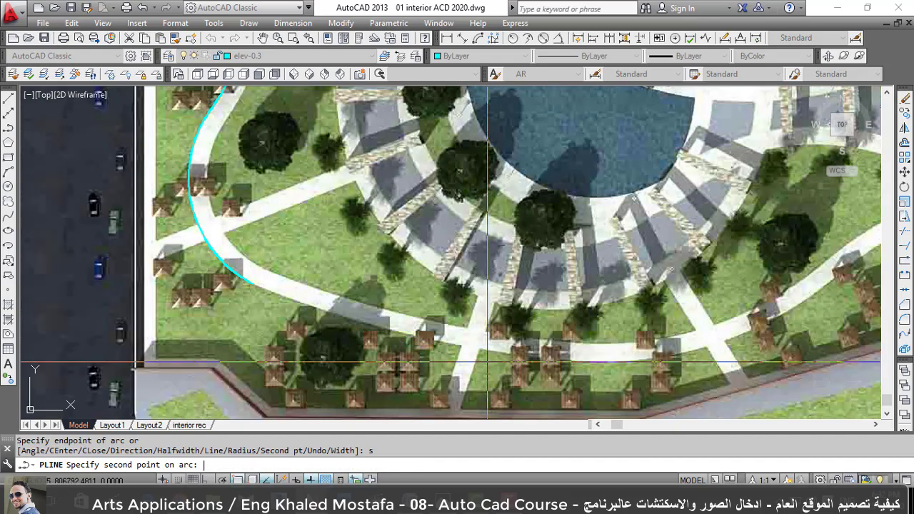
pyautogui.scroll(5, 484, 350)
pyautogui.click(489, 336)
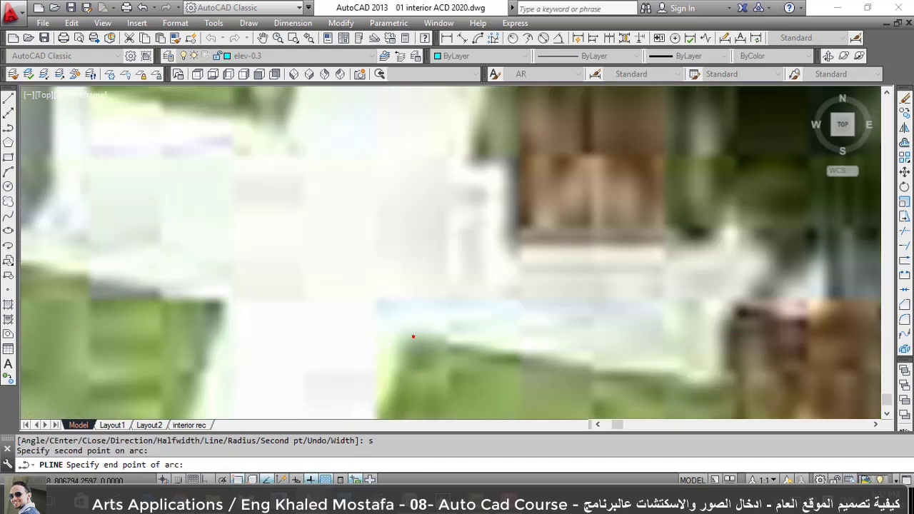
pyautogui.scroll(-4, 490, 336)
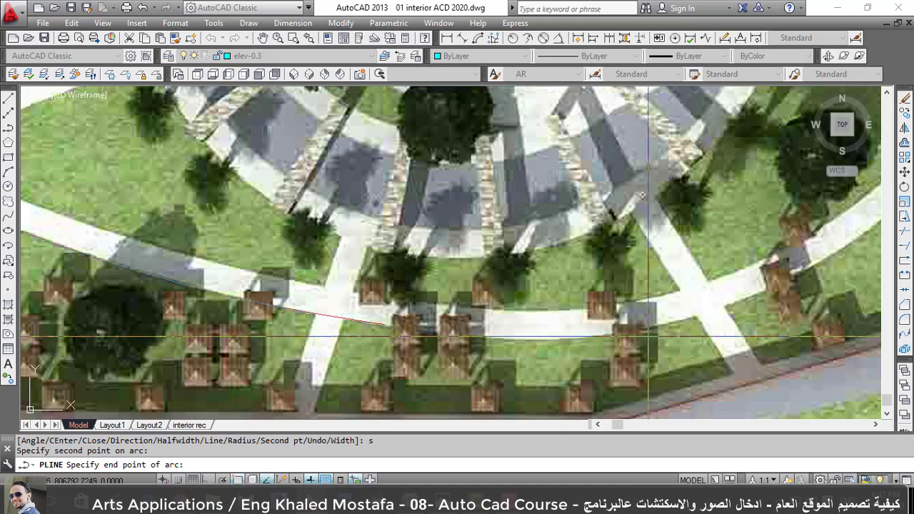
# End the southern walkway arc at its end point.
pyautogui.click(533, 340)
pyautogui.scroll(-5, 533, 341)
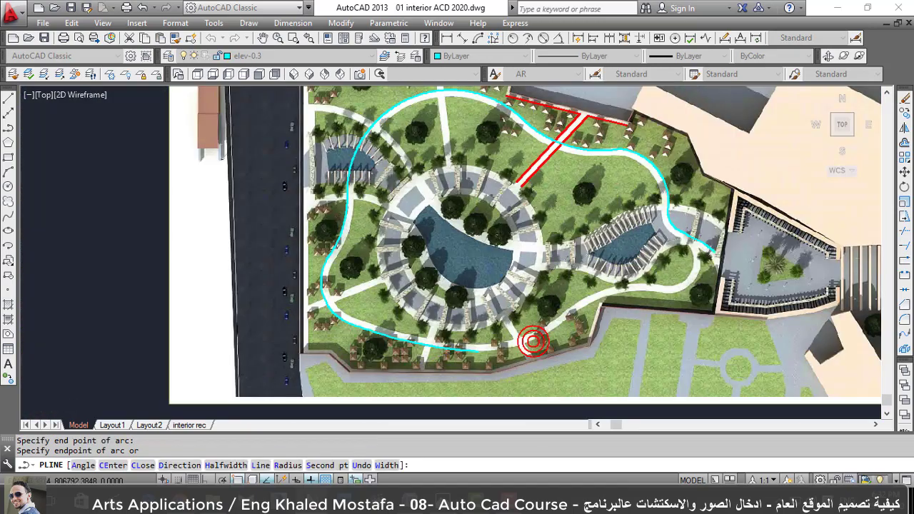
pyautogui.scroll(-2, 500, 335)
pyautogui.scroll(5, 439, 336)
pyautogui.scroll(2, 439, 335)
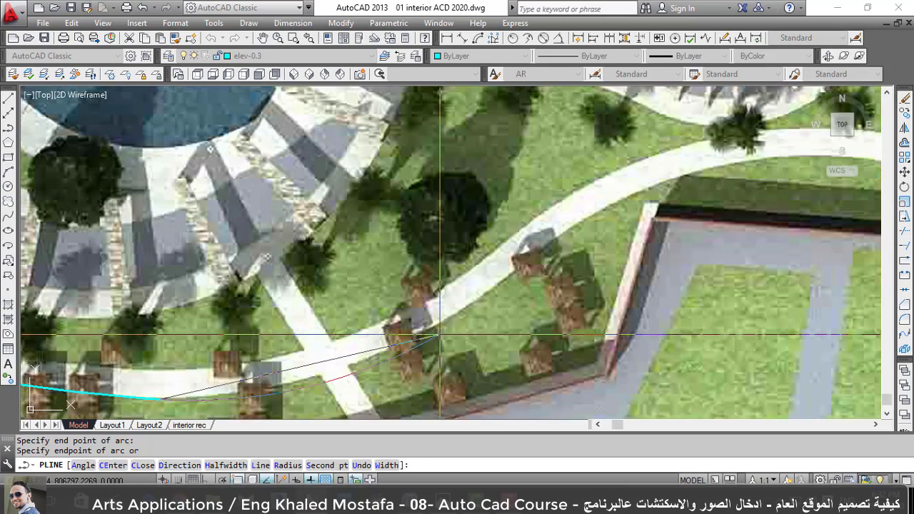
pyautogui.write('s')
pyautogui.press('Return')
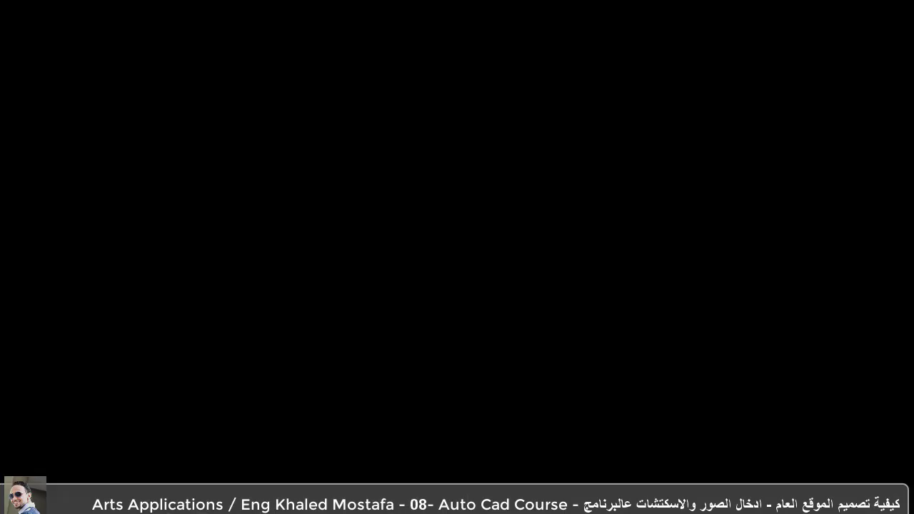
pyautogui.scroll(3, 257, 274)
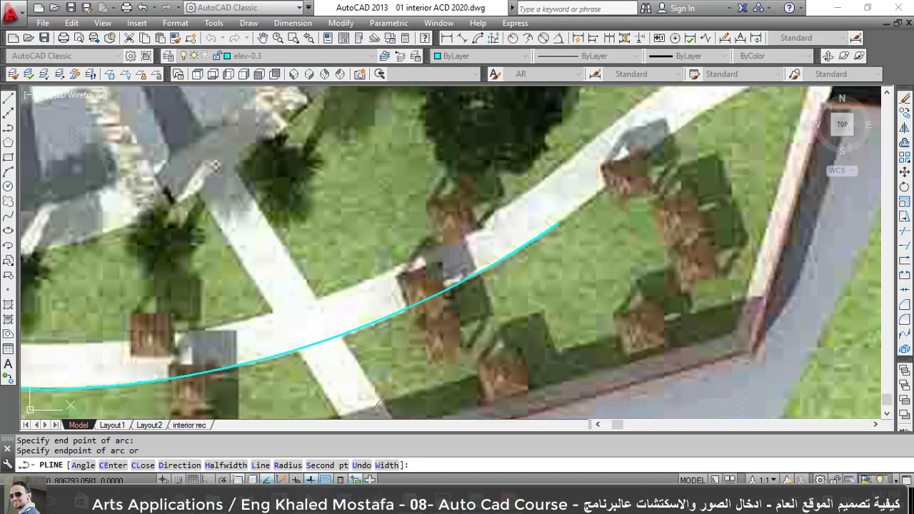
pyautogui.scroll(2, 257, 273)
pyautogui.scroll(2, 257, 273)
pyautogui.scroll(-2, 298, 261)
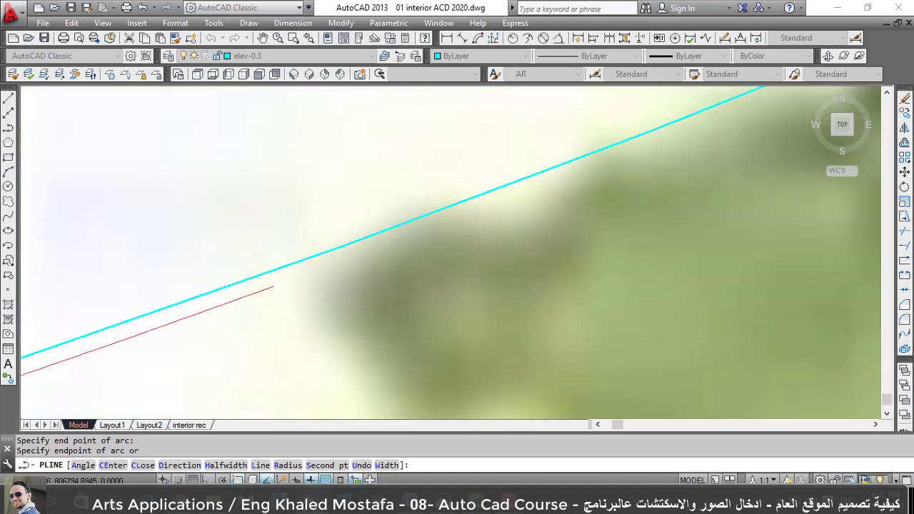
pyautogui.scroll(-2, 297, 321)
pyautogui.scroll(-2, 298, 355)
pyautogui.scroll(-3, 298, 355)
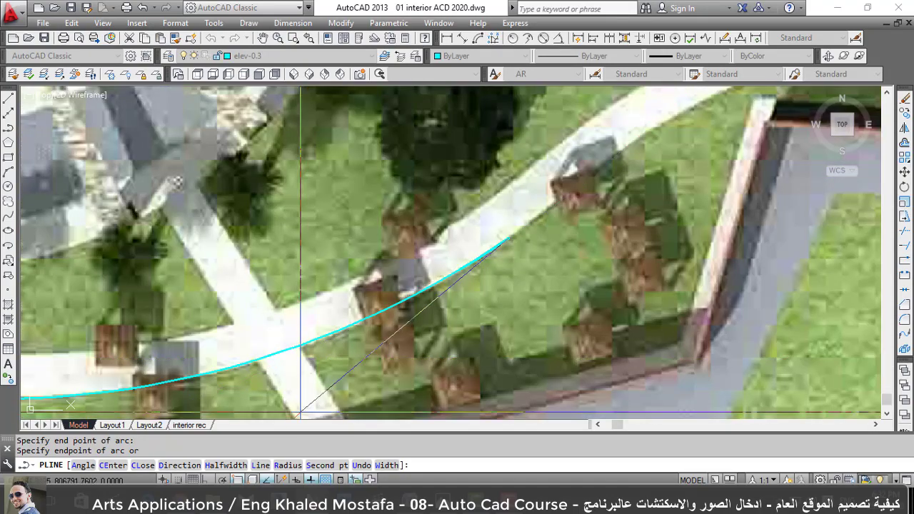
pyautogui.scroll(-2, 385, 335)
pyautogui.scroll(5, 565, 214)
# Add a second-point arc following the walkway edge past the lawn.
pyautogui.write('s')
pyautogui.press('Return')
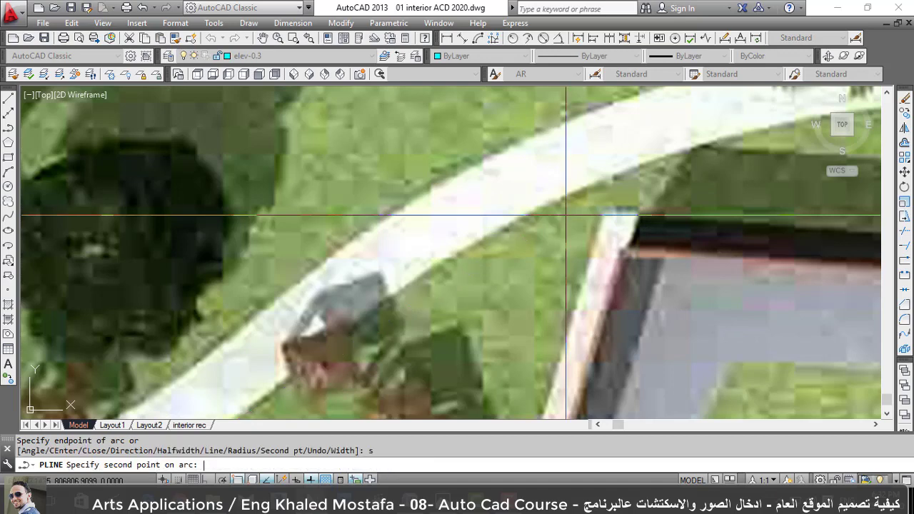
pyautogui.click(591, 186)
pyautogui.scroll(-3, 591, 186)
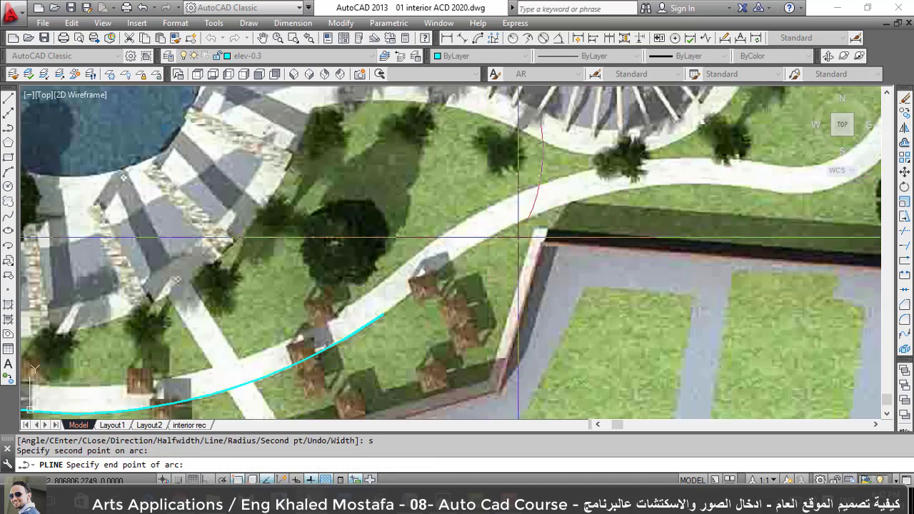
pyautogui.scroll(2, 694, 185)
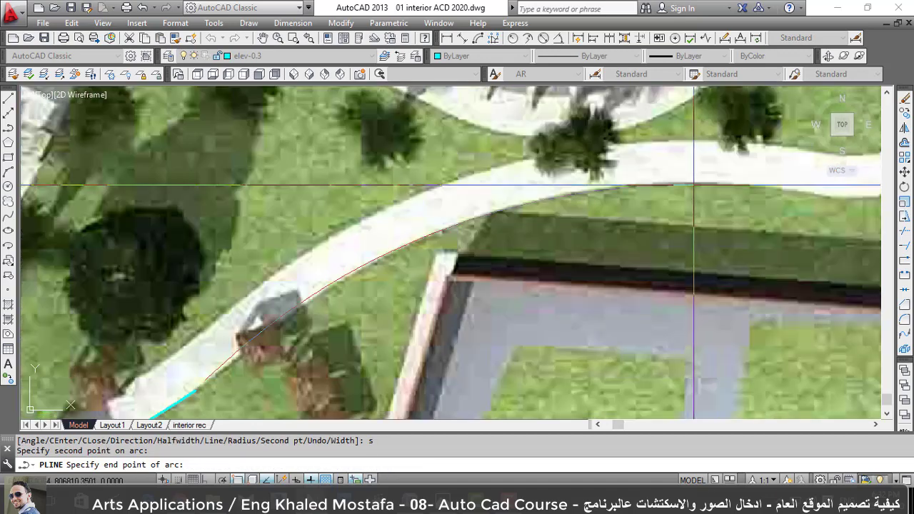
pyautogui.click(829, 195)
pyautogui.scroll(-3, 269, 271)
pyautogui.scroll(3, 500, 249)
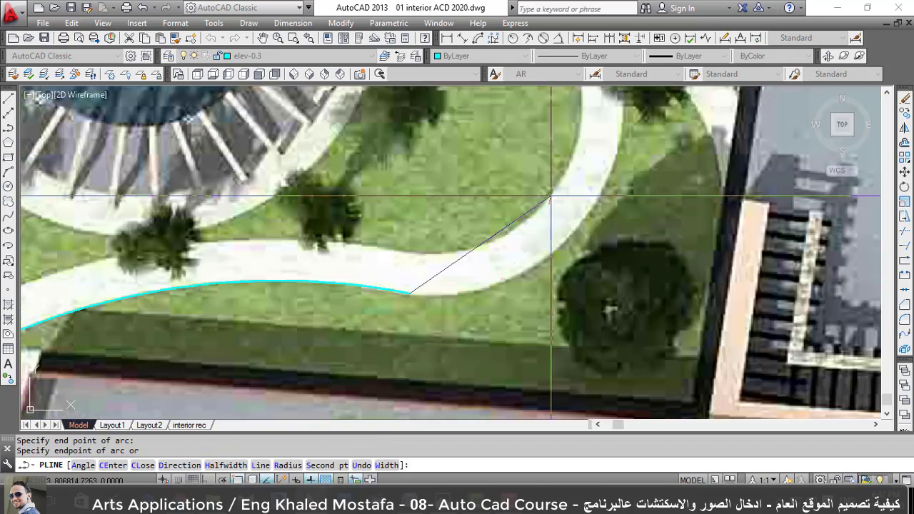
# Add a final arc ending at the path bend near the pool plaza.
pyautogui.write('s')
pyautogui.press('Return')
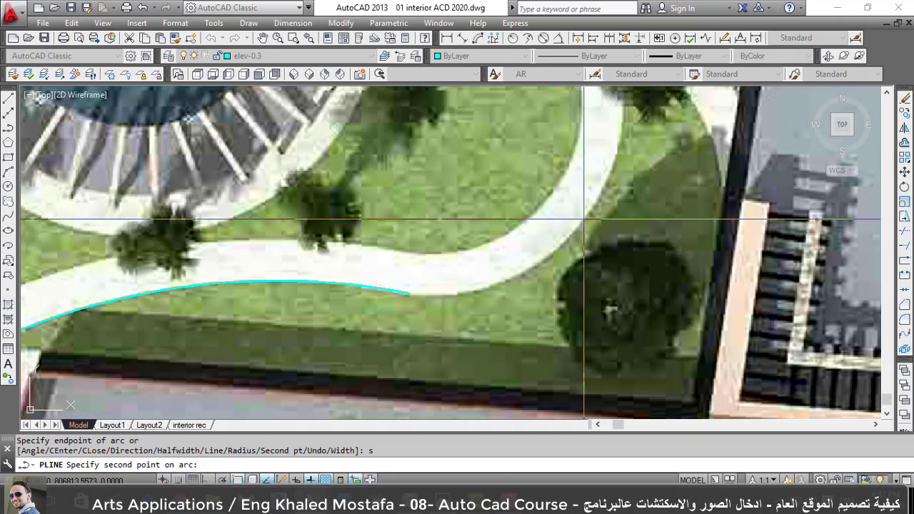
pyautogui.click(585, 220)
pyautogui.scroll(-3, 585, 220)
pyautogui.scroll(4, 554, 216)
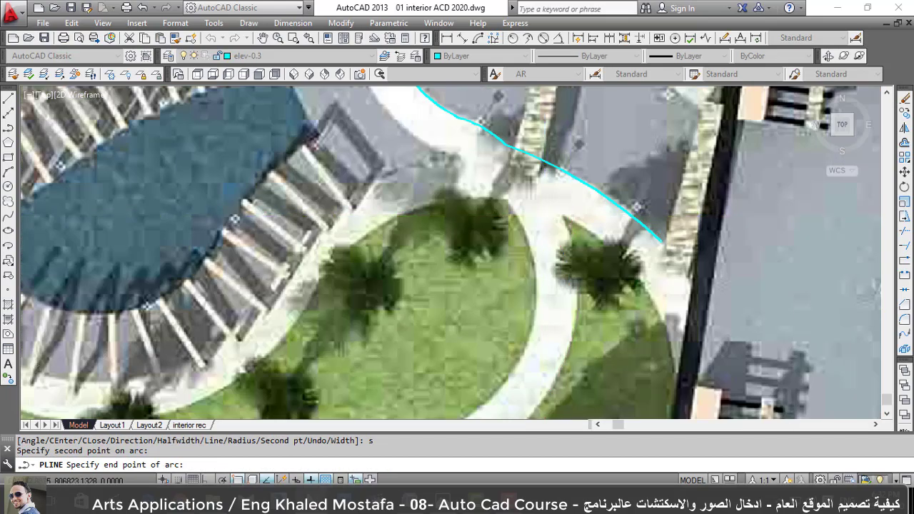
pyautogui.scroll(2, 551, 216)
pyautogui.click(548, 212)
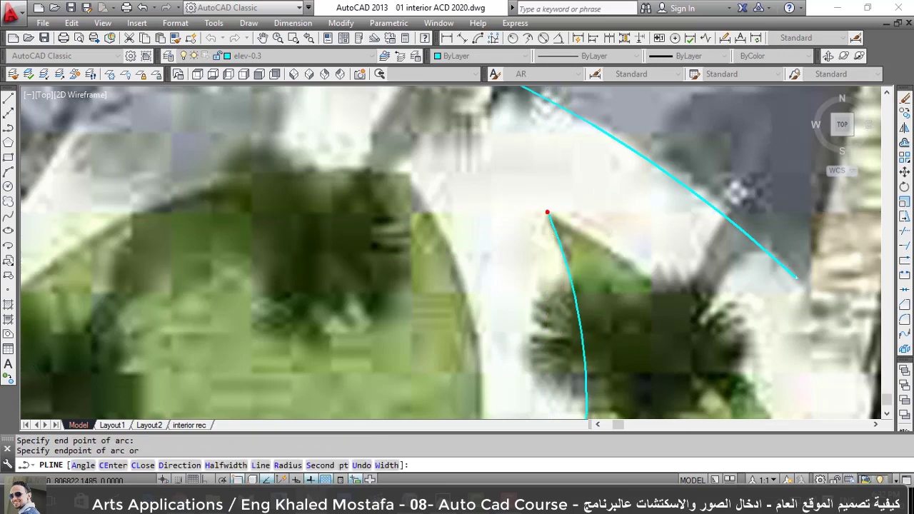
pyautogui.scroll(-2, 542, 246)
pyautogui.scroll(2, 538, 289)
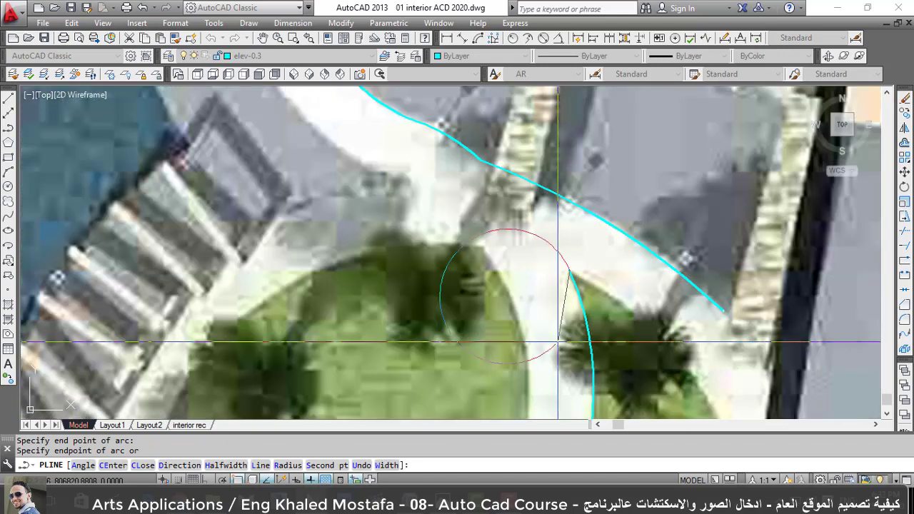
pyautogui.scroll(-1, 571, 200)
pyautogui.scroll(2, 571, 200)
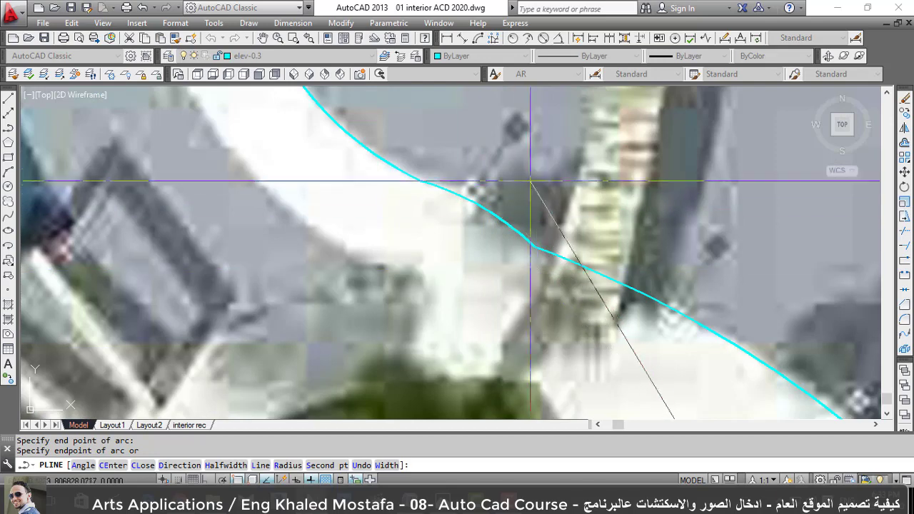
pyautogui.scroll(-1, 582, 187)
# End the cyan polyline and cancel an unwanted grip reshape.
pyautogui.press('Escape')
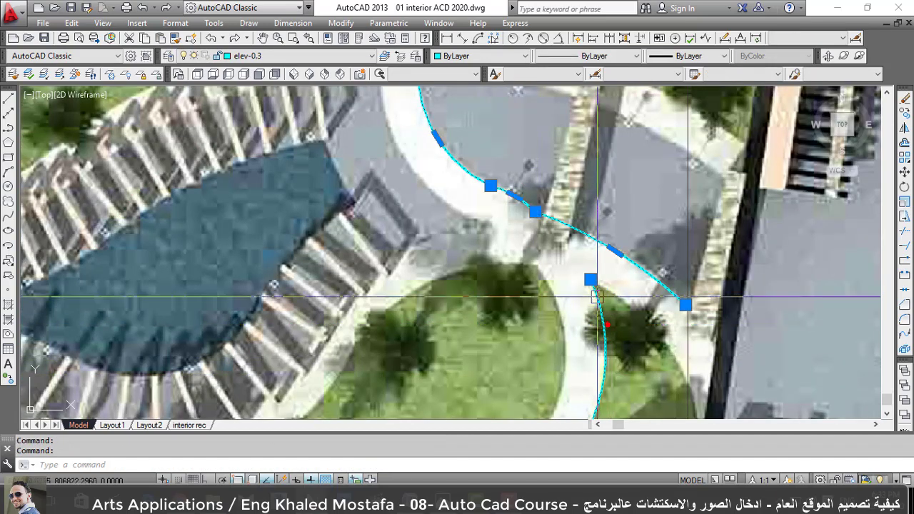
pyautogui.press('Escape')
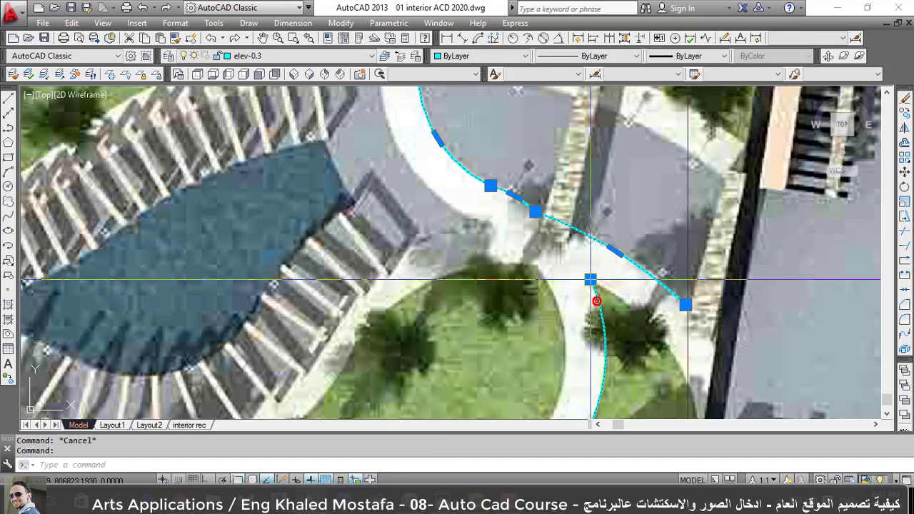
pyautogui.click(590, 279)
pyautogui.scroll(3, 563, 224)
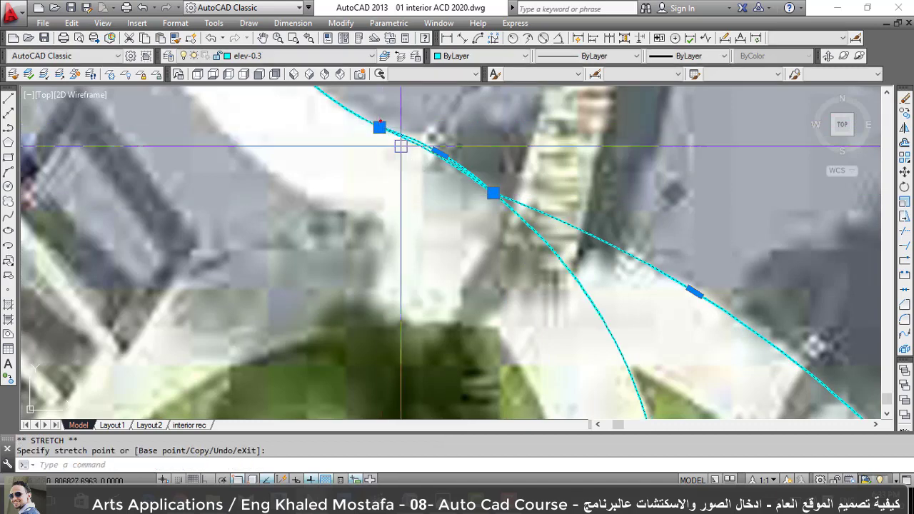
pyautogui.scroll(2, 495, 200)
pyautogui.press('Escape')
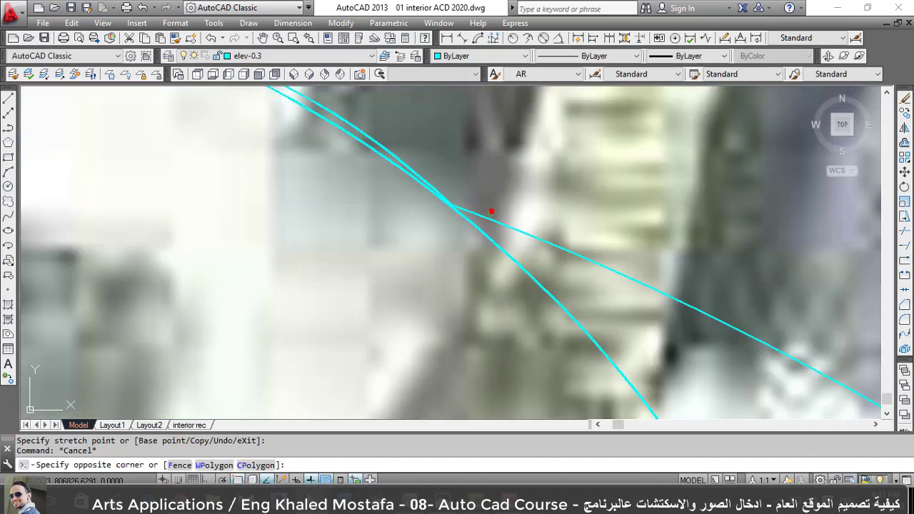
pyautogui.click(483, 217)
# Grip-stretch the curve's end point onto the other cyan curve.
pyautogui.click(450, 205)
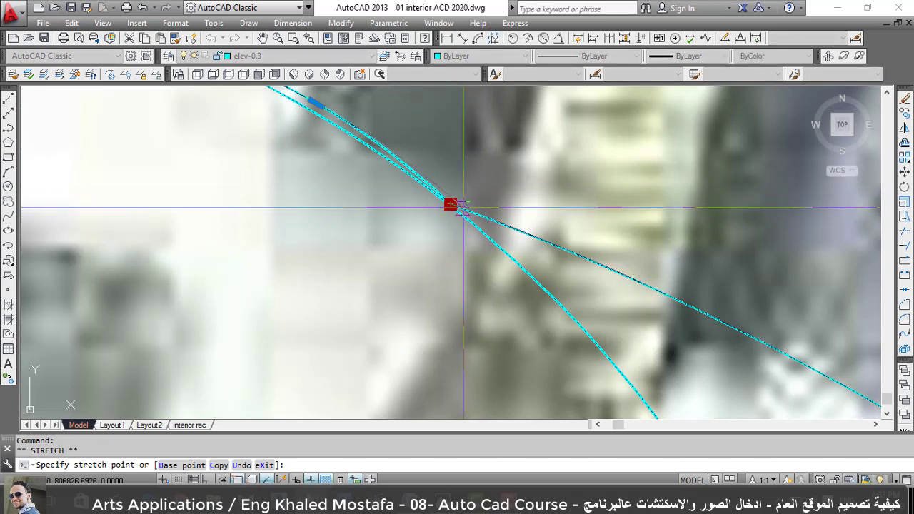
pyautogui.click(407, 172)
pyautogui.scroll(-2, 457, 249)
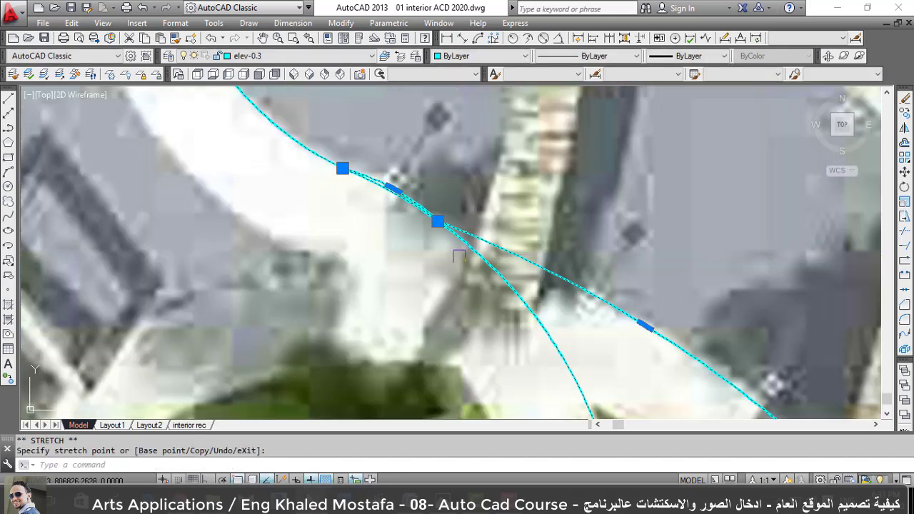
pyautogui.scroll(3, 453, 255)
pyautogui.press('Escape')
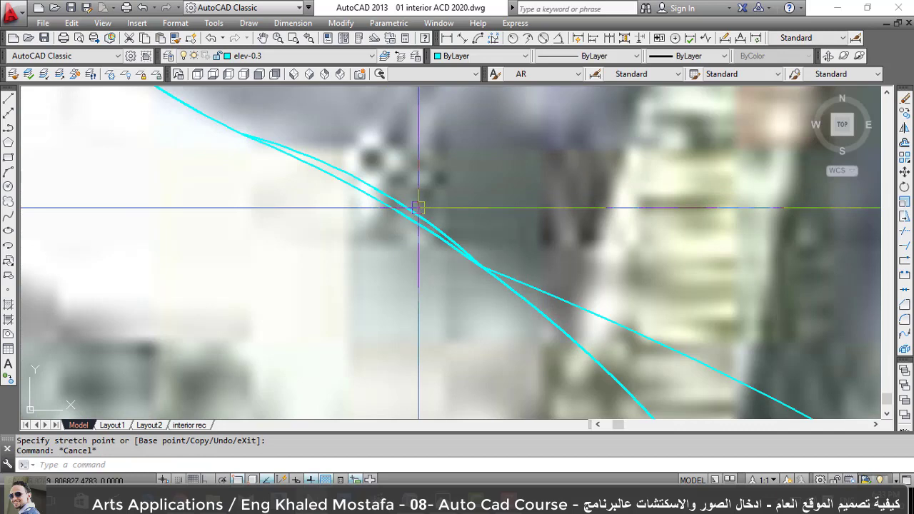
# Trim away the overlapping duplicate curve piece with TRIM.
pyautogui.write('tr')
pyautogui.press('Return')
pyautogui.press('Return')
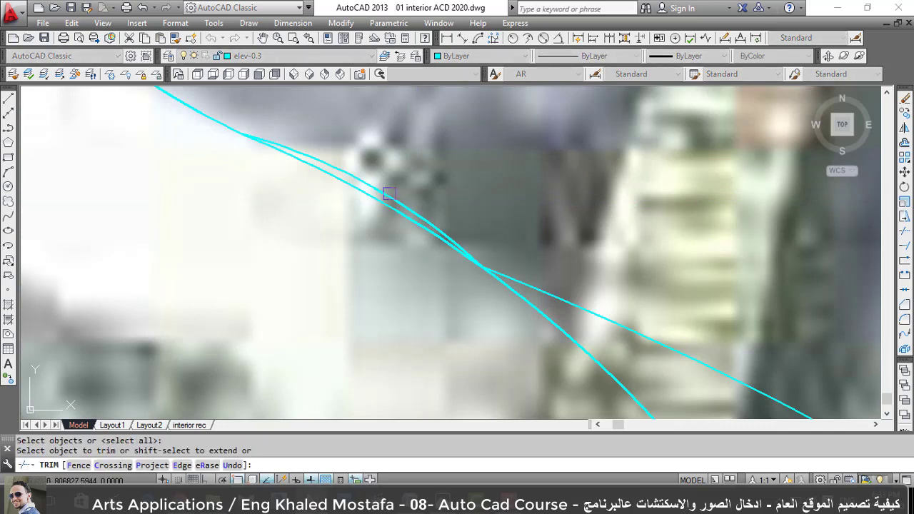
pyautogui.click(388, 194)
pyautogui.press('Escape')
pyautogui.click(373, 191)
pyautogui.click(367, 186)
pyautogui.press('Escape')
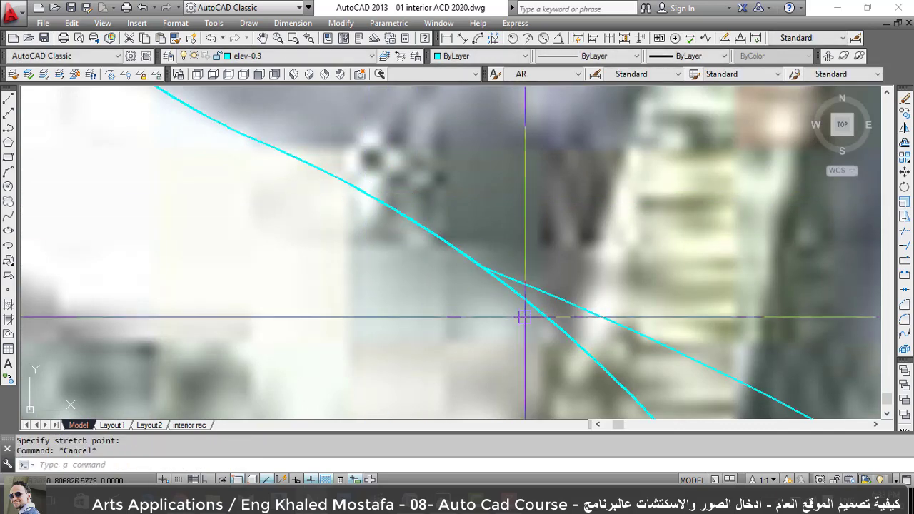
# Undo a stray grip edit on the cyan curve and retry TRIM.
pyautogui.click(528, 308)
pyautogui.click(240, 133)
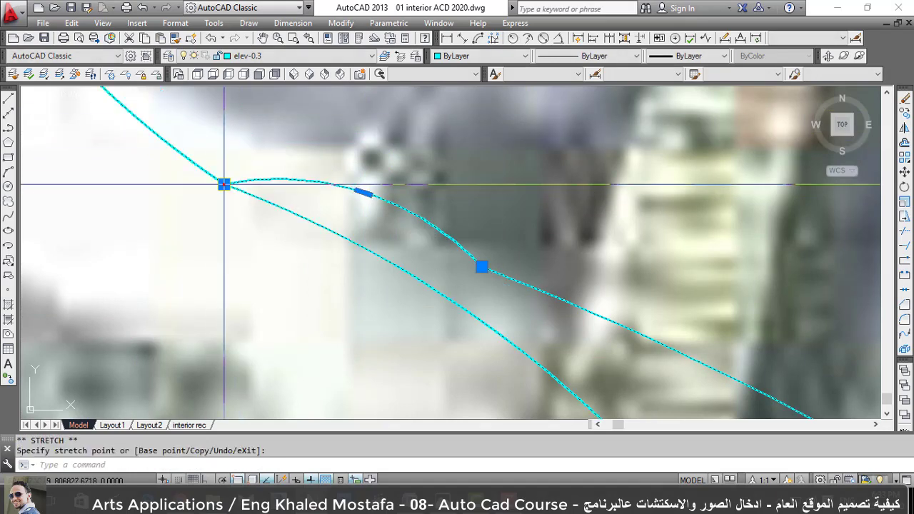
pyautogui.click(224, 184)
pyautogui.hotkey('ctrl', 'z')
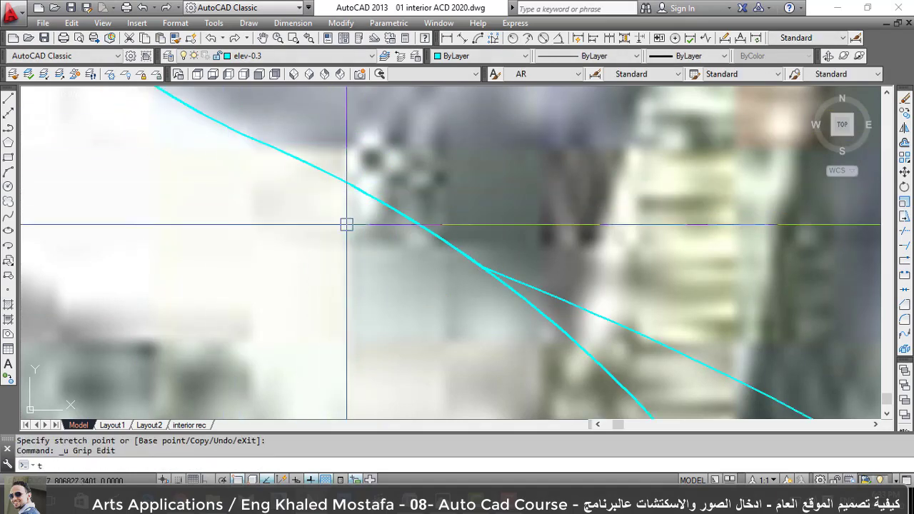
pyautogui.write('tr')
pyautogui.press('Return')
pyautogui.scroll(-3, 406, 204)
pyautogui.press('Escape')
pyautogui.scroll(-3, 428, 249)
pyautogui.scroll(3, 477, 309)
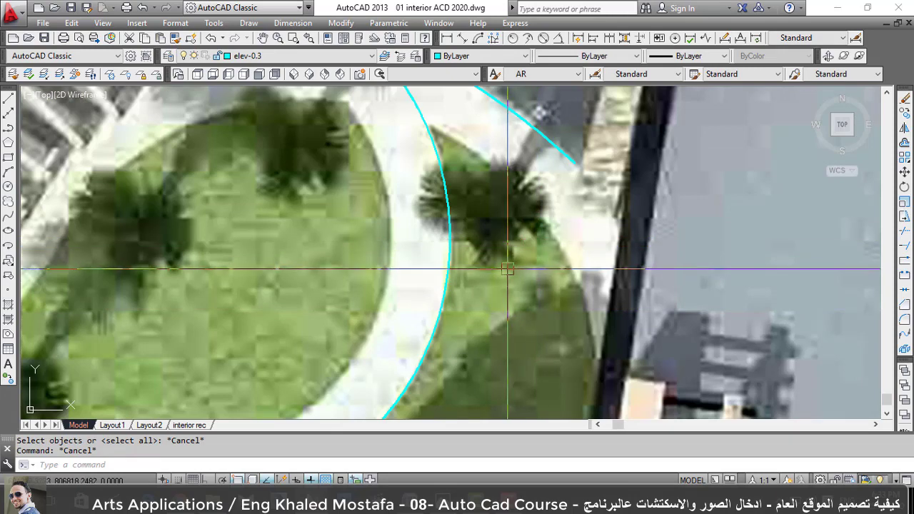
# Draw a short helper line from the curve's end toward the other curve.
pyautogui.write('l')
pyautogui.press('Return')
pyautogui.scroll(-5, 500, 264)
pyautogui.scroll(10, 452, 200)
pyautogui.click(459, 208)
pyautogui.click(522, 180)
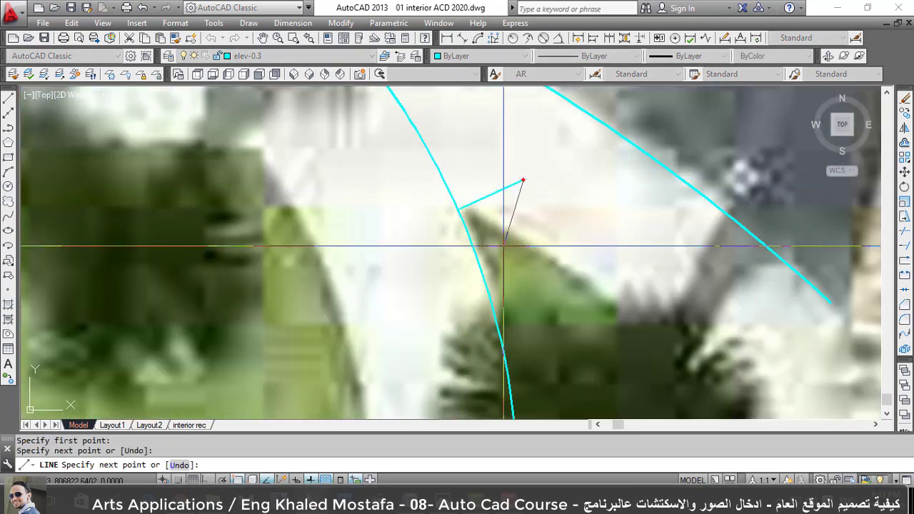
pyautogui.scroll(-4, 504, 246)
pyautogui.press('Escape')
# Erase the short helper line and inspect the cyan walkway curve.
pyautogui.press('Escape')
pyautogui.write('tr')
pyautogui.press('Return')
pyautogui.press('Return')
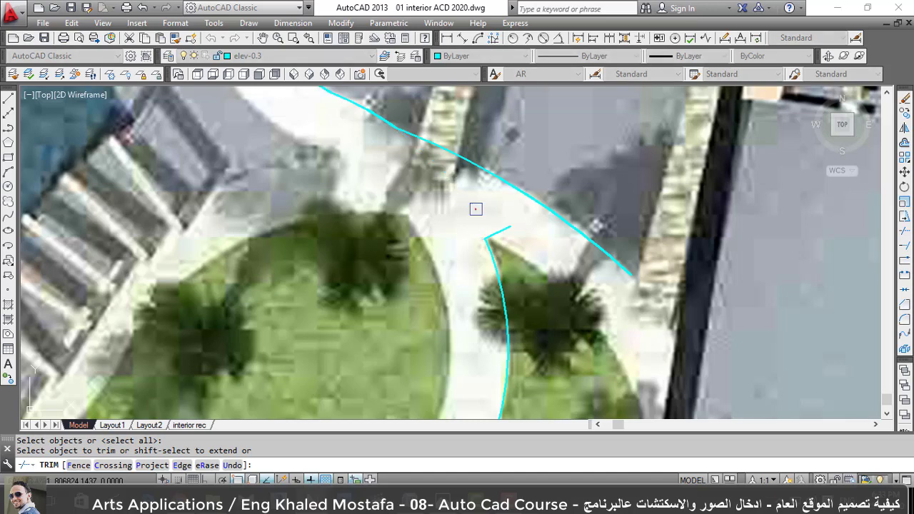
pyautogui.press('Escape')
pyautogui.click(498, 232)
pyautogui.write('e')
pyautogui.press('Return')
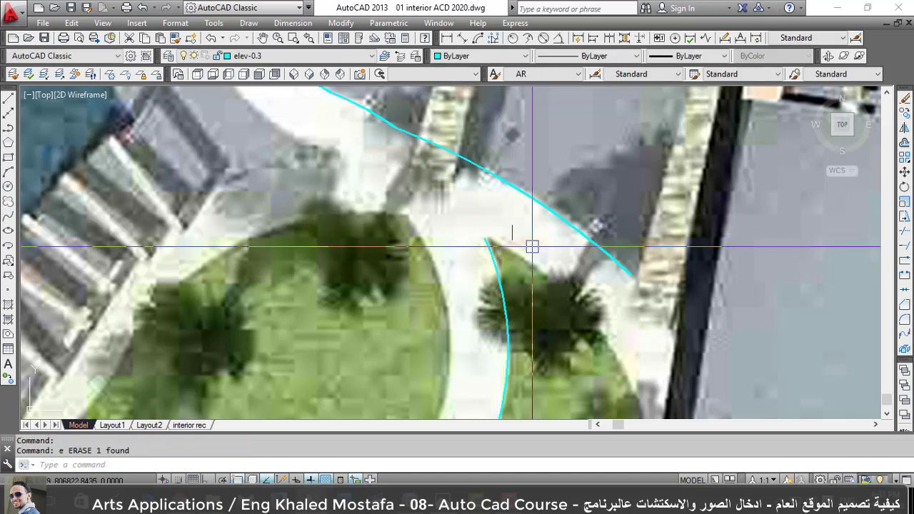
pyautogui.click(593, 224)
pyautogui.press('Escape')
pyautogui.scroll(-5, 553, 288)
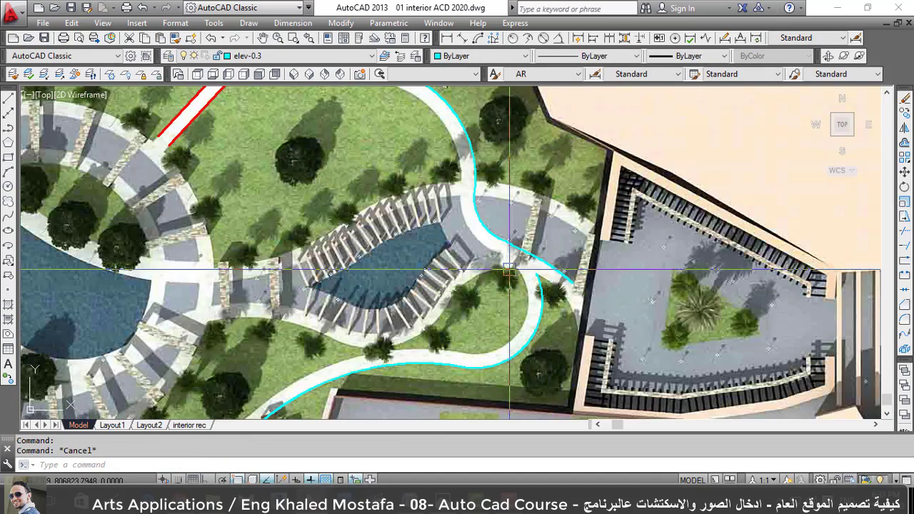
pyautogui.scroll(-2, 552, 327)
pyautogui.moveTo(551, 327)
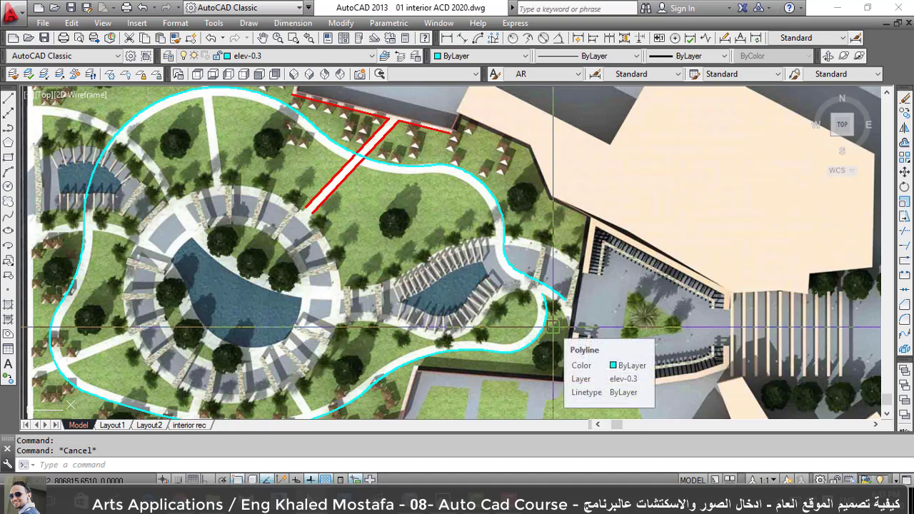
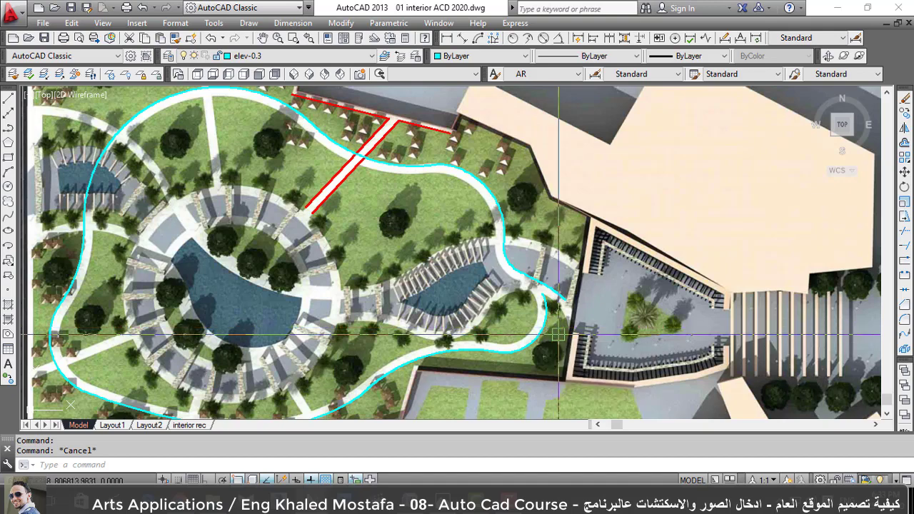
# Select the cyan path curves and try a grip stretch, cancelling it with Esc.
pyautogui.scroll(4, 553, 332)
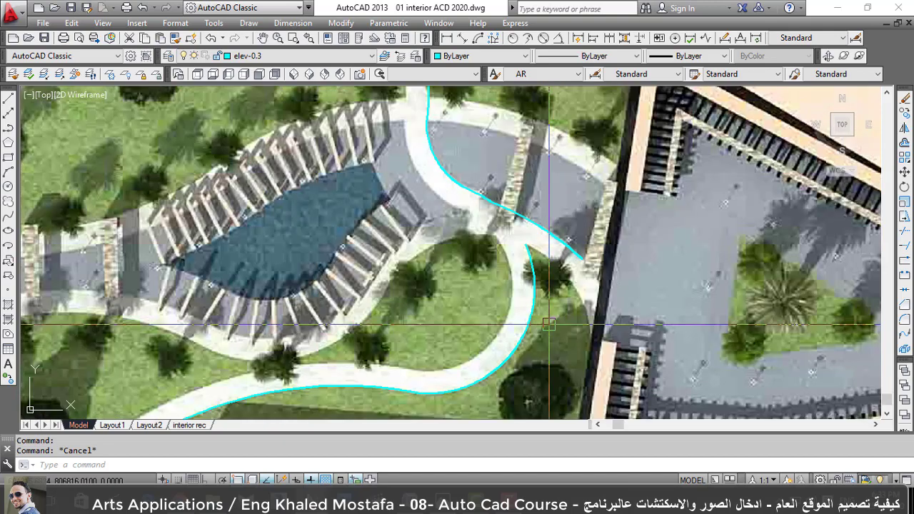
pyautogui.scroll(2, 548, 321)
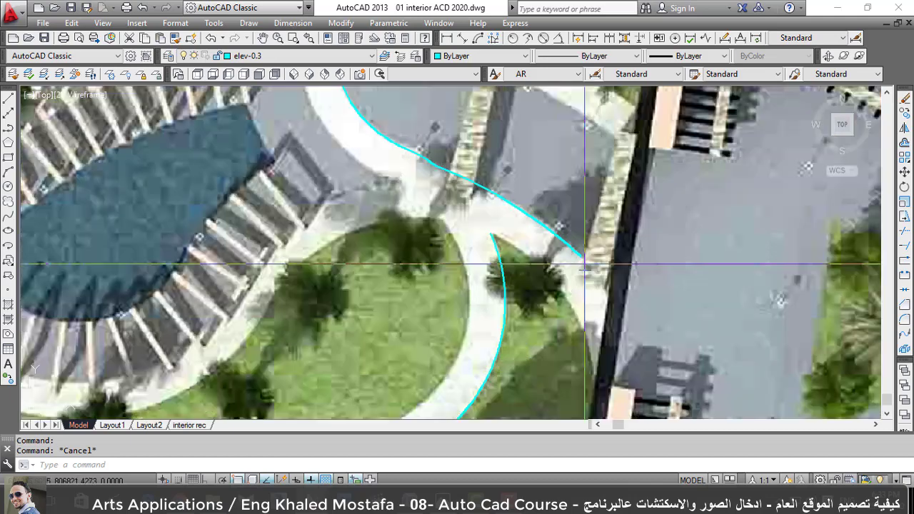
pyautogui.scroll(3, 591, 244)
pyautogui.click(510, 223)
pyautogui.scroll(-2, 598, 300)
pyautogui.scroll(3, 542, 257)
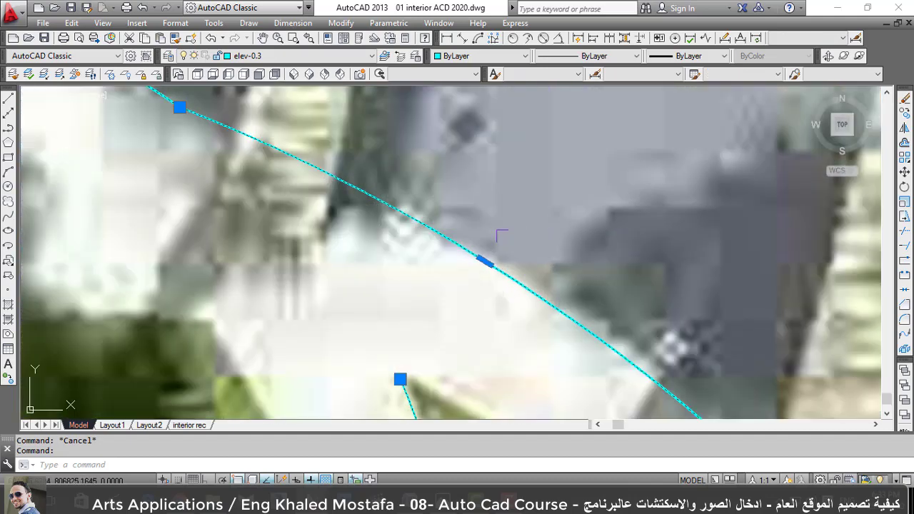
pyautogui.scroll(2, 493, 268)
pyautogui.click(479, 272)
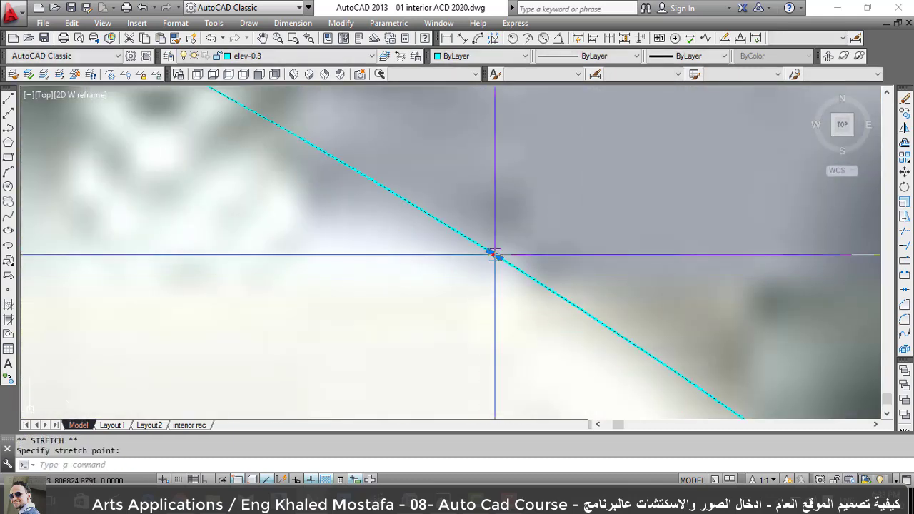
pyautogui.scroll(-3, 492, 253)
pyautogui.scroll(-1, 543, 300)
pyautogui.scroll(2, 408, 256)
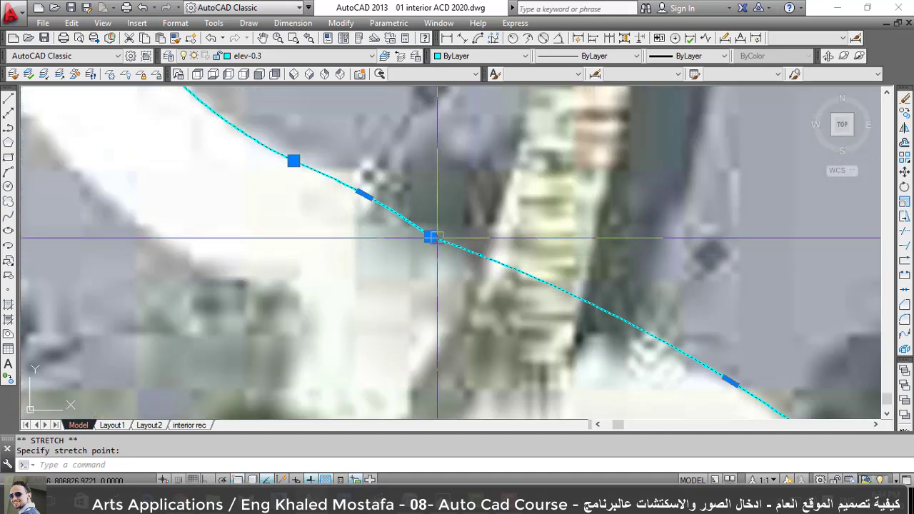
pyautogui.scroll(-2, 617, 325)
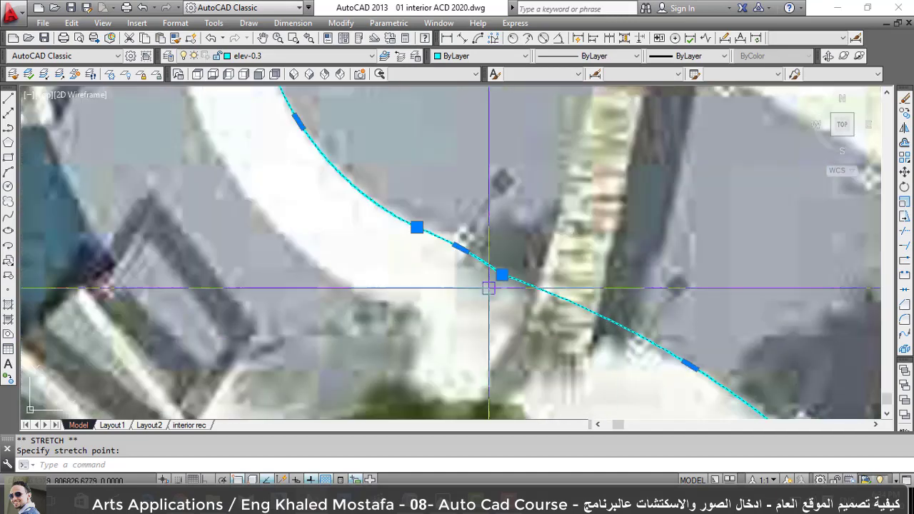
pyautogui.scroll(2, 508, 268)
pyautogui.scroll(-2, 507, 268)
pyautogui.scroll(-1, 520, 309)
pyautogui.scroll(3, 469, 282)
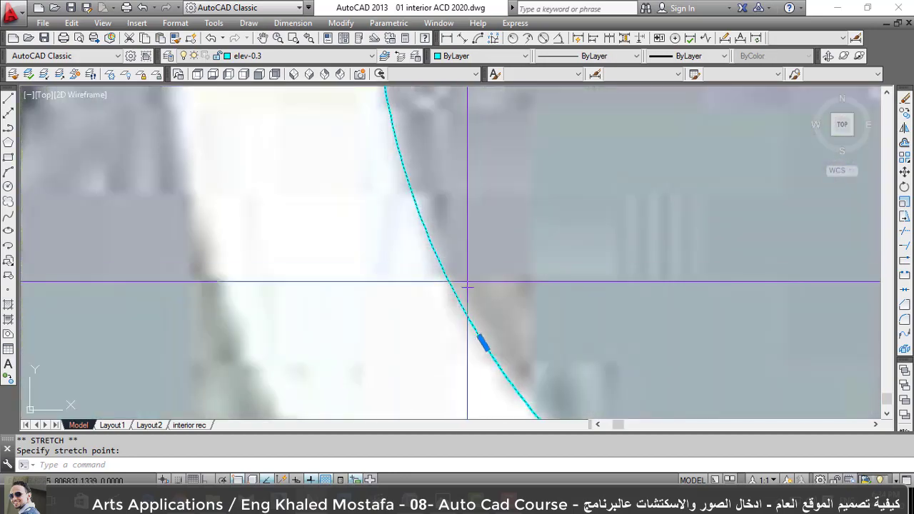
pyautogui.scroll(-2, 504, 392)
pyautogui.scroll(4, 481, 331)
pyautogui.press('Escape')
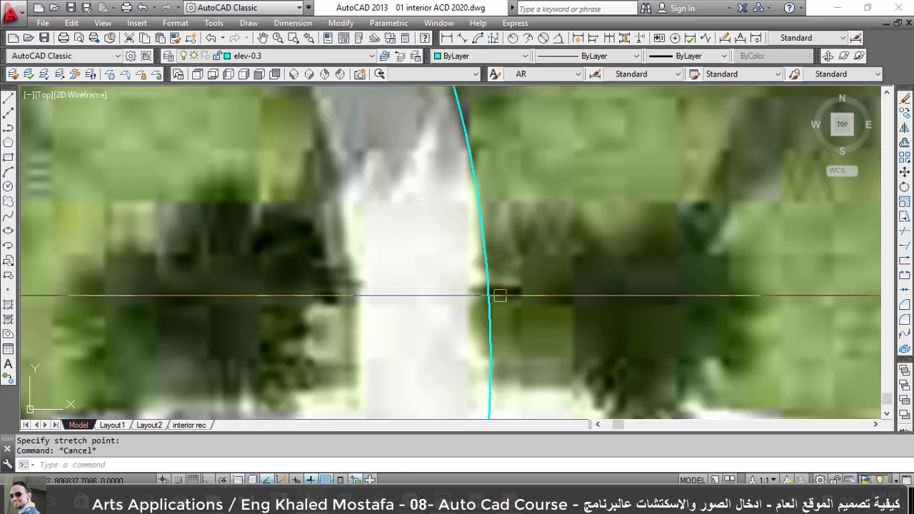
pyautogui.scroll(-2, 471, 178)
pyautogui.scroll(3, 404, 119)
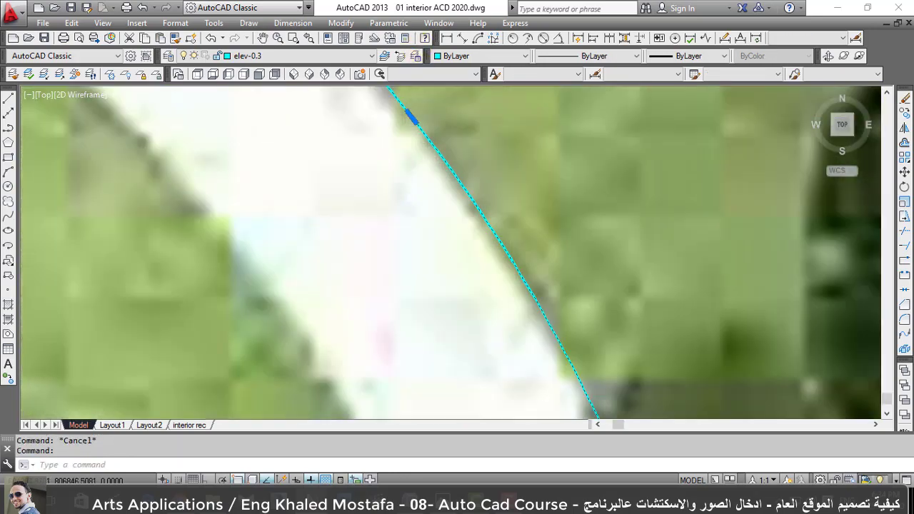
pyautogui.scroll(2, 406, 116)
# Stretch two cyan curve points onto the white walkway edge.
pyautogui.click(405, 116)
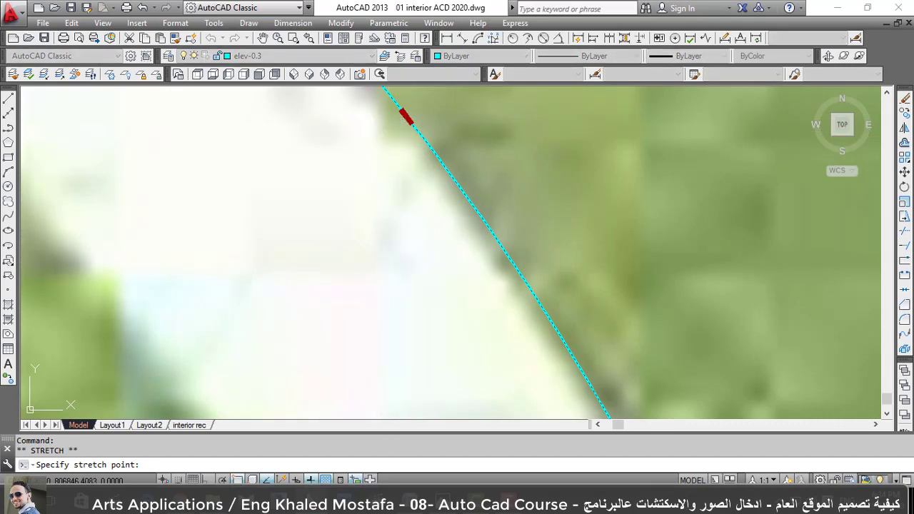
pyautogui.scroll(-3, 572, 371)
pyautogui.scroll(3, 324, 213)
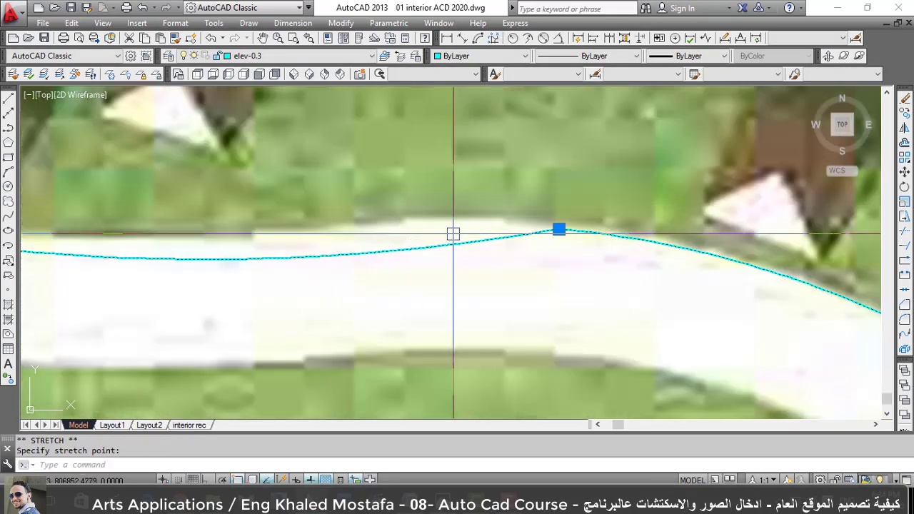
pyautogui.click(402, 215)
pyautogui.scroll(-3, 401, 214)
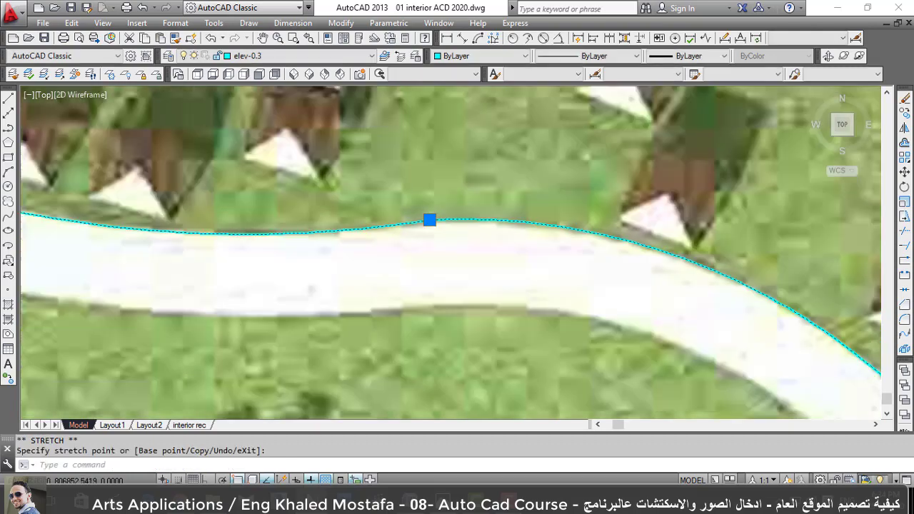
pyautogui.scroll(4, 483, 254)
pyautogui.scroll(-2, 504, 228)
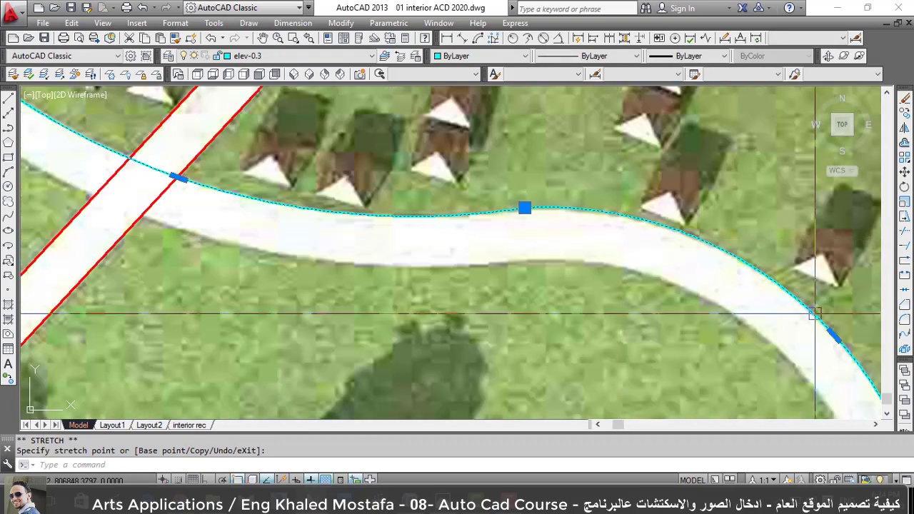
pyautogui.scroll(5, 473, 217)
pyautogui.click(651, 229)
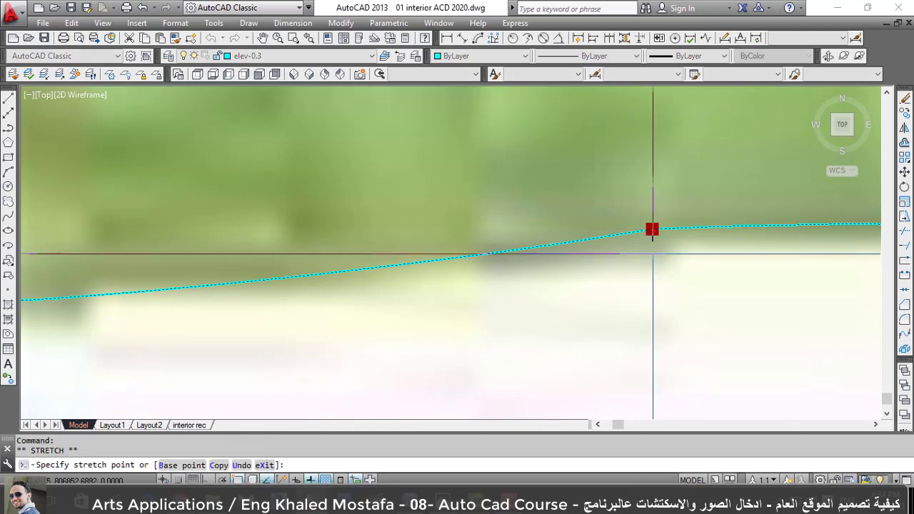
pyautogui.click(658, 262)
pyautogui.scroll(-3, 644, 219)
pyautogui.scroll(-2, 645, 218)
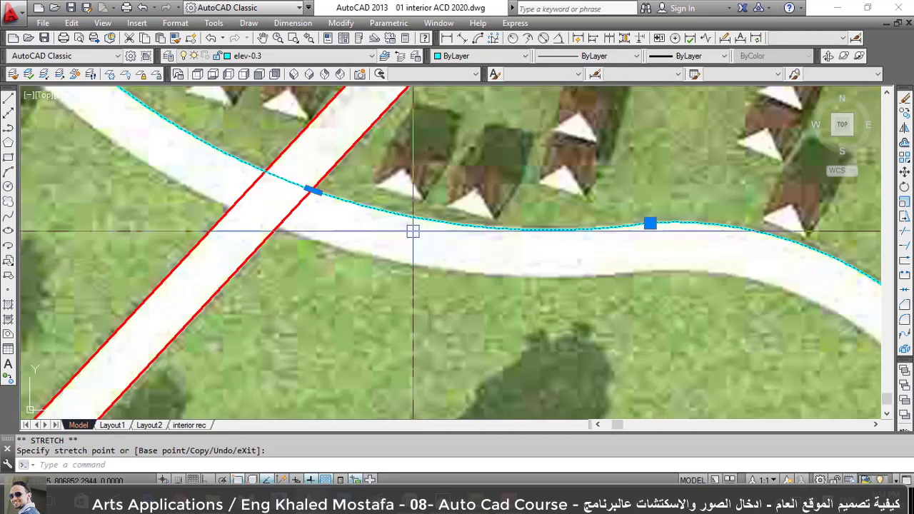
pyautogui.scroll(3, 286, 175)
pyautogui.scroll(3, 479, 320)
pyautogui.scroll(2, 556, 295)
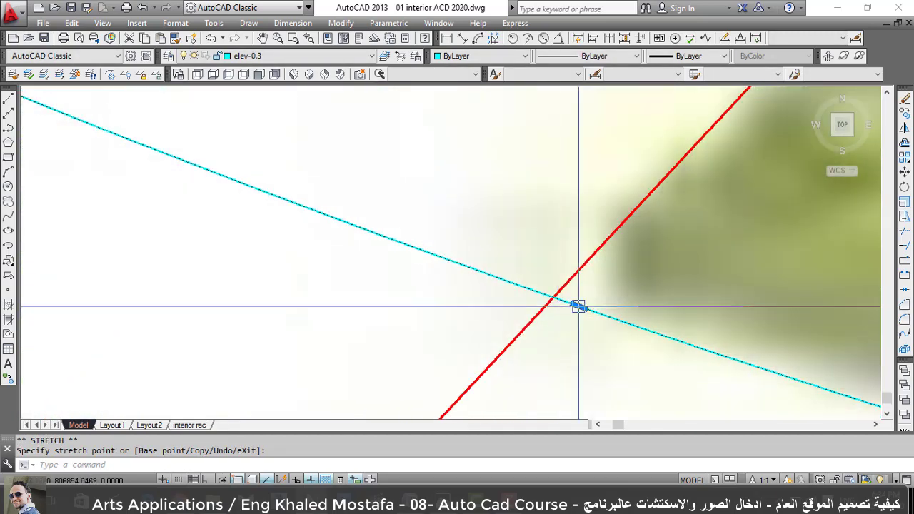
pyautogui.scroll(-3, 583, 274)
# Pick another grip on the cyan curve and zoom around the fountain plaza.
pyautogui.scroll(-2, 564, 279)
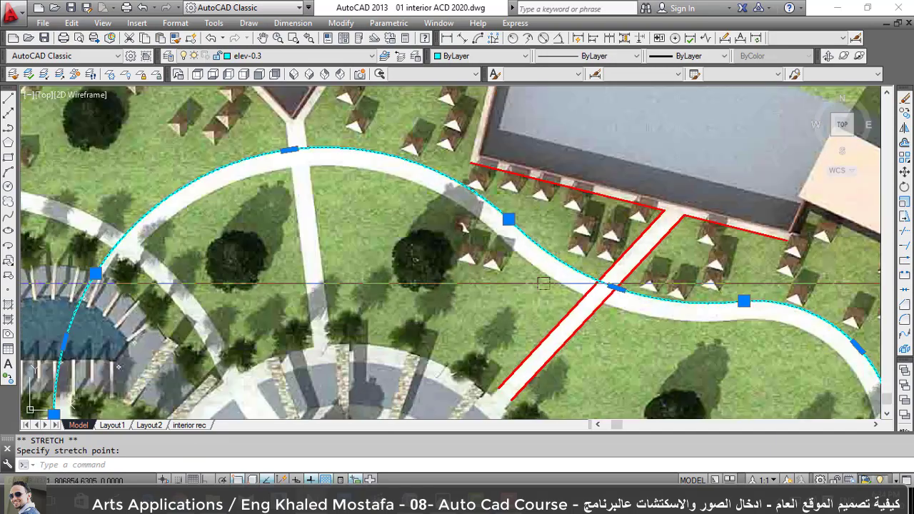
pyautogui.scroll(5, 499, 212)
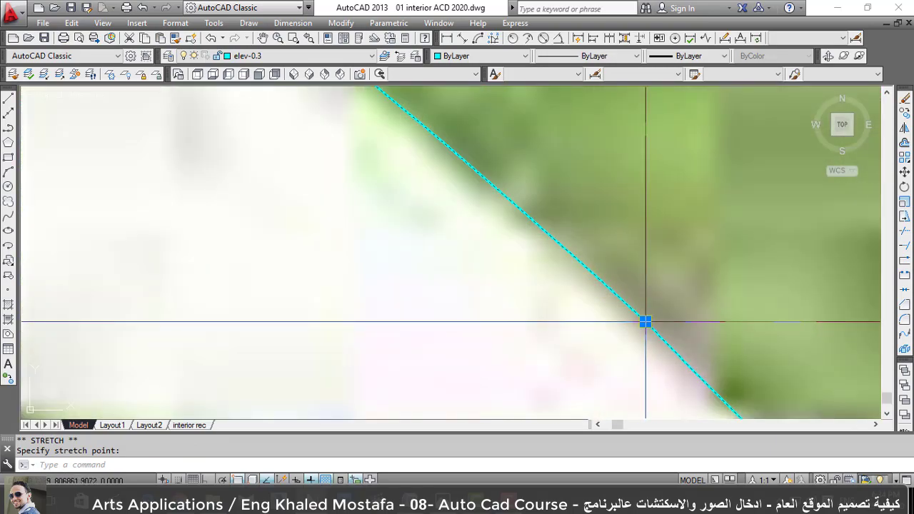
pyautogui.click(644, 321)
pyautogui.scroll(-4, 629, 325)
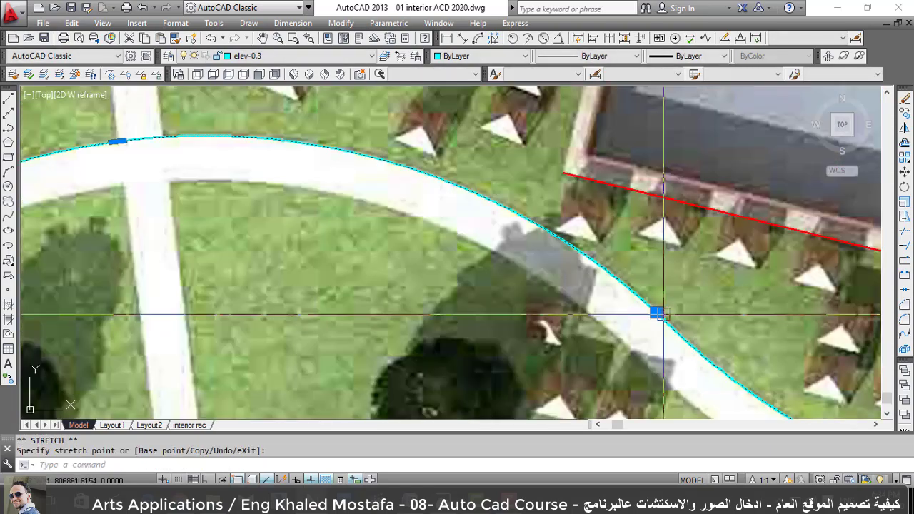
pyautogui.scroll(5, 475, 215)
pyautogui.scroll(-5, 359, 204)
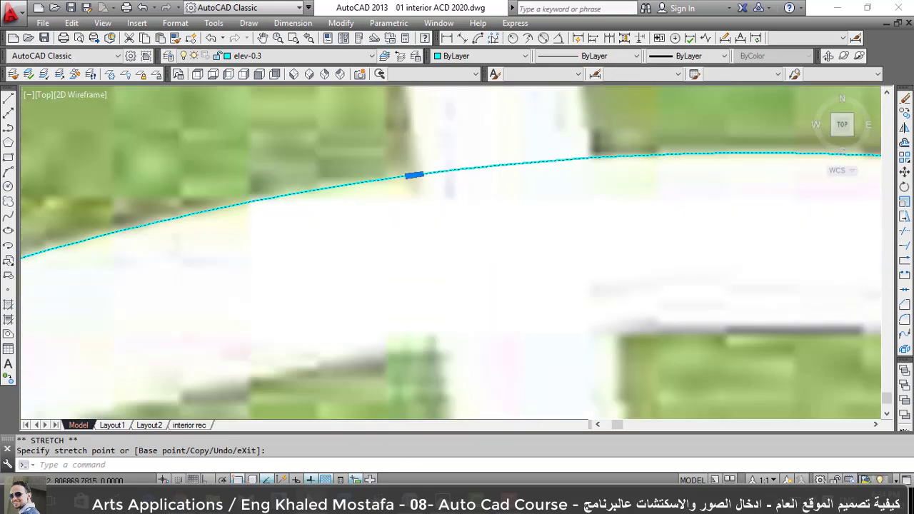
pyautogui.scroll(2, 275, 295)
pyautogui.scroll(3, 275, 294)
pyautogui.scroll(2, 283, 212)
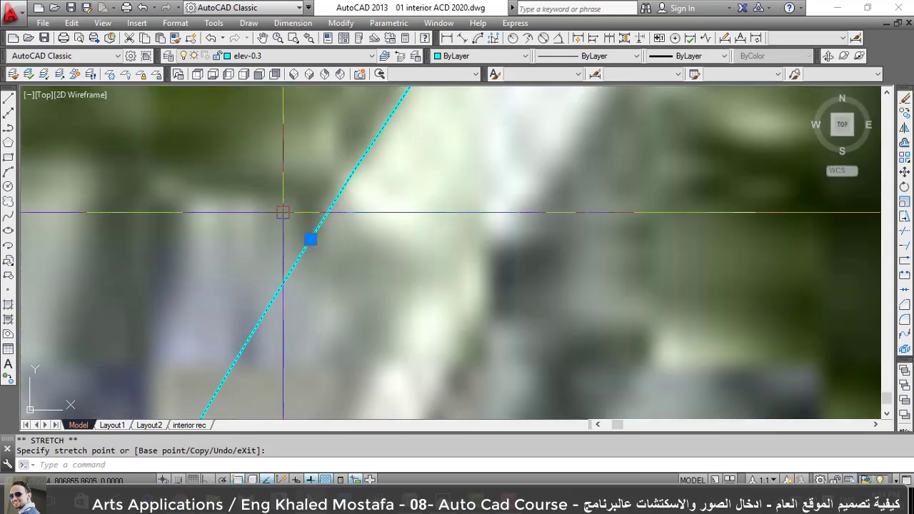
pyautogui.scroll(-5, 356, 133)
pyautogui.scroll(3, 387, 175)
pyautogui.scroll(-3, 334, 351)
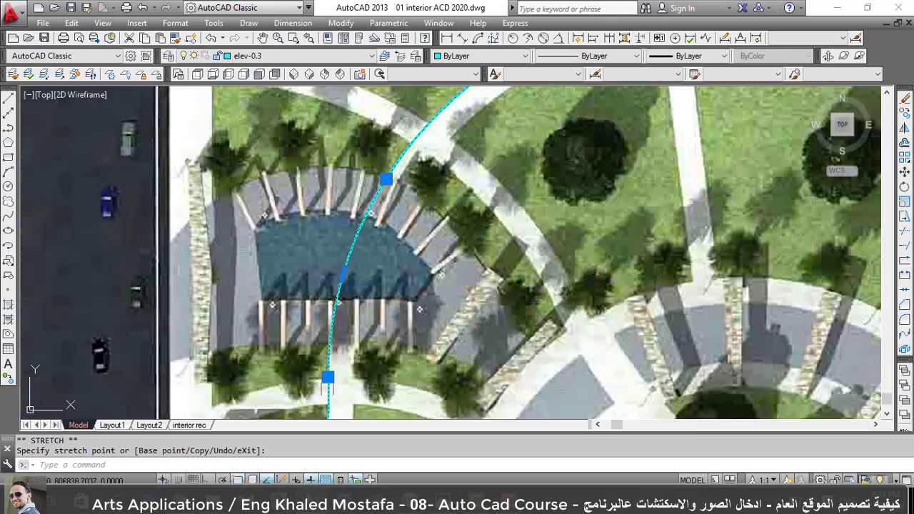
# Stretch the arc point over the plaza, undo it, then snap it to the curve's endpoint.
pyautogui.click(385, 179)
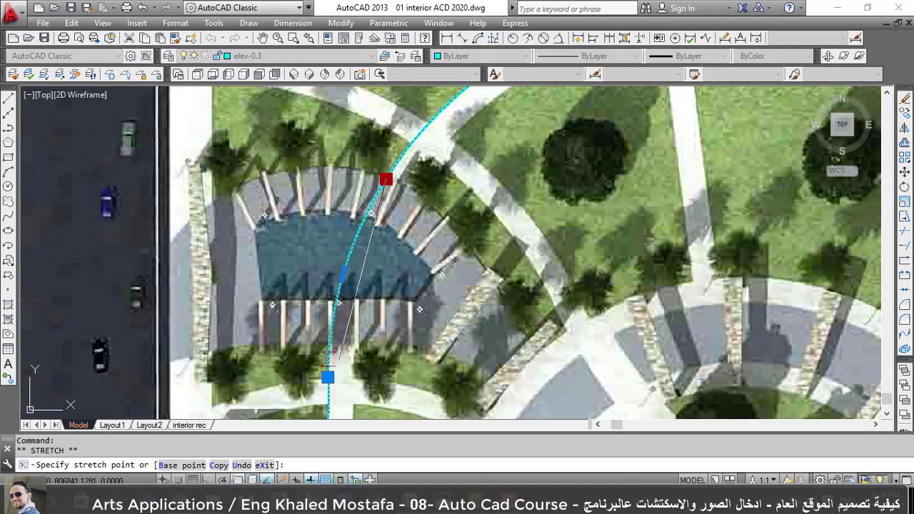
pyautogui.click(434, 214)
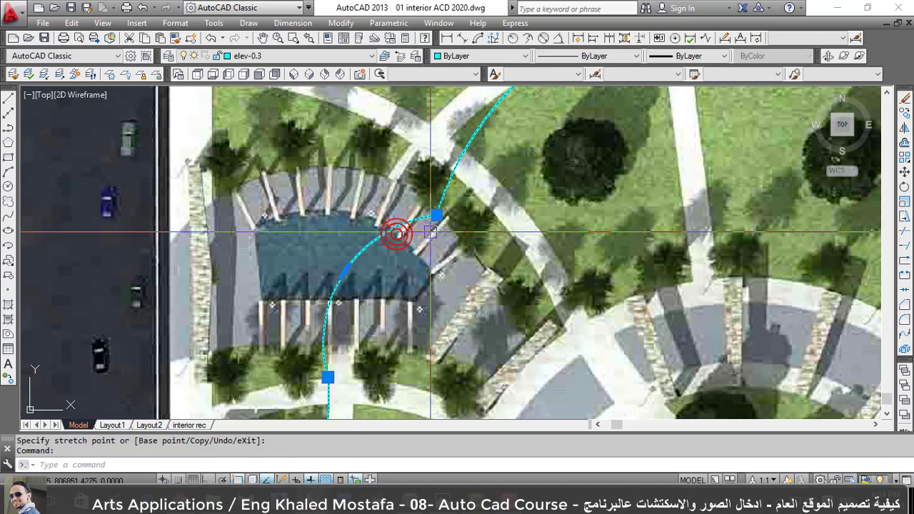
pyautogui.hotkey('ctrl', 'z')
pyautogui.click(386, 179)
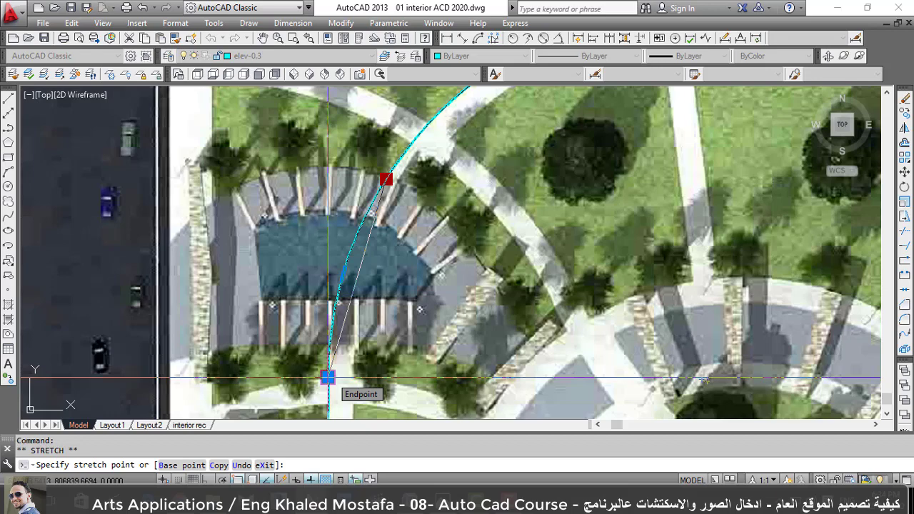
pyautogui.click(327, 377)
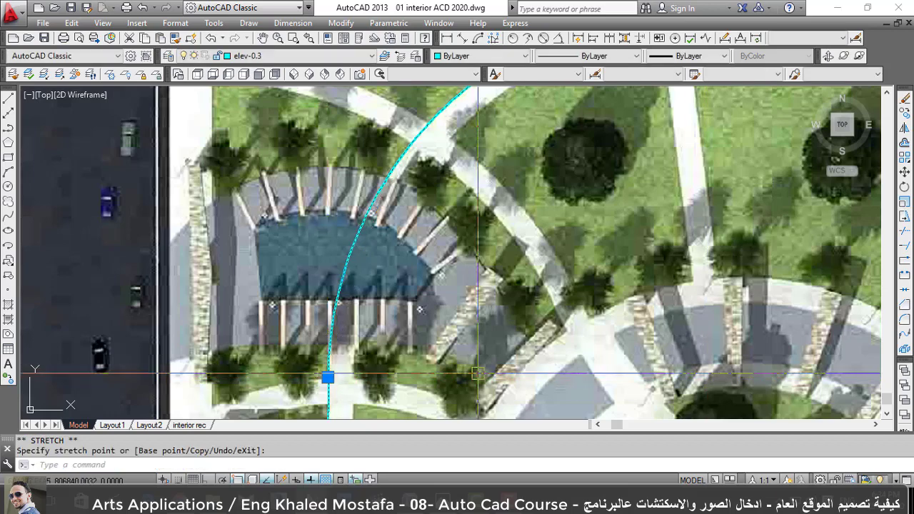
pyautogui.scroll(-4, 471, 371)
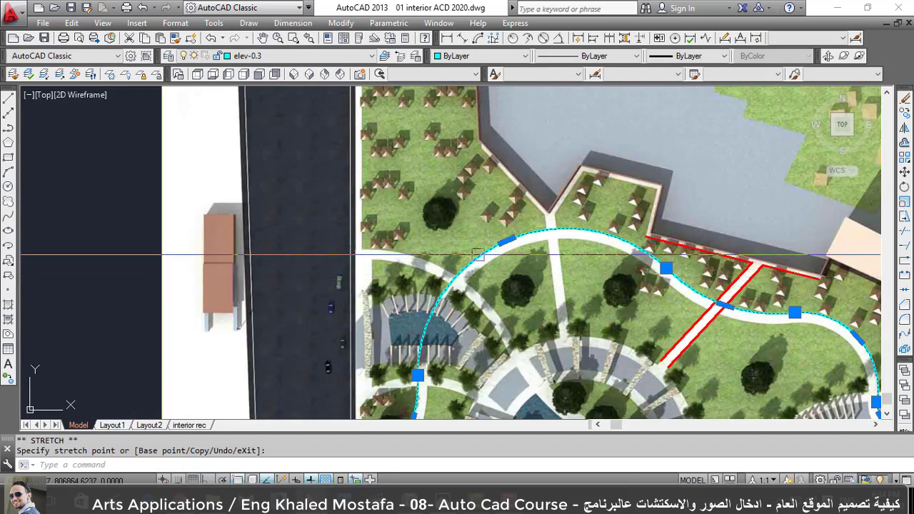
# Clear the selection, then start and abandon a standalone arc.
pyautogui.press('Escape')
pyautogui.write('a')
pyautogui.press('Return')
pyautogui.click(95, 249)
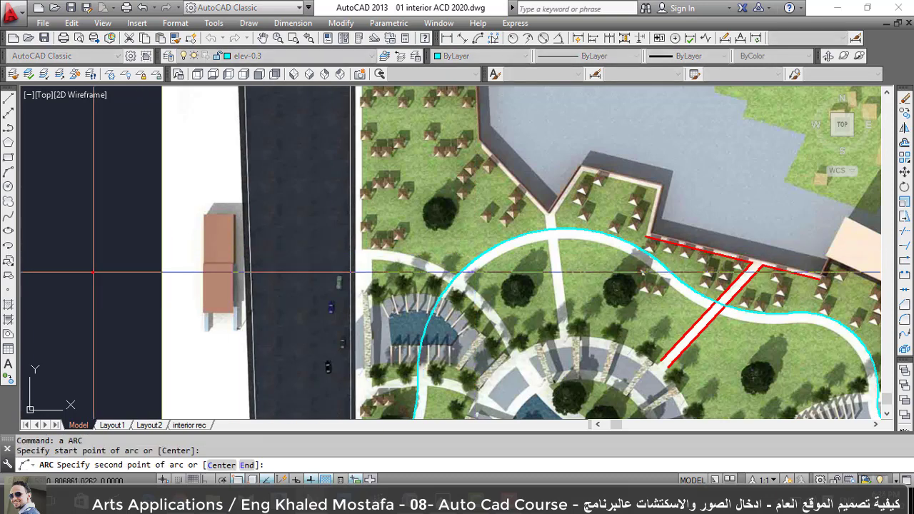
pyautogui.click(112, 249)
pyautogui.press('Escape')
# Draw a PLINE in Arc mode with Second pt arcs forming an S-curve and loop.
pyautogui.write('pl')
pyautogui.press('Return')
pyautogui.scroll(6, 79, 271)
pyautogui.click(154, 262)
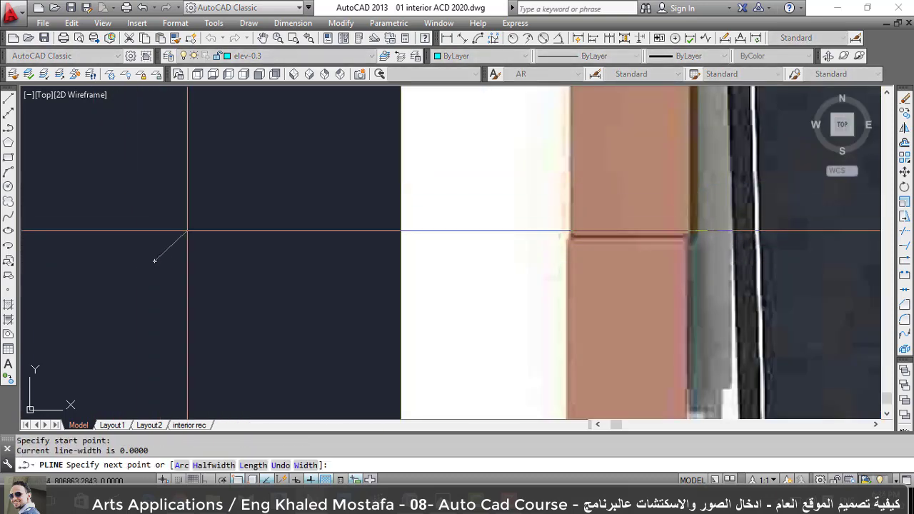
pyautogui.write('a')
pyautogui.press('Return')
pyautogui.write('s')
pyautogui.press('Return')
pyautogui.click(214, 221)
pyautogui.click(257, 229)
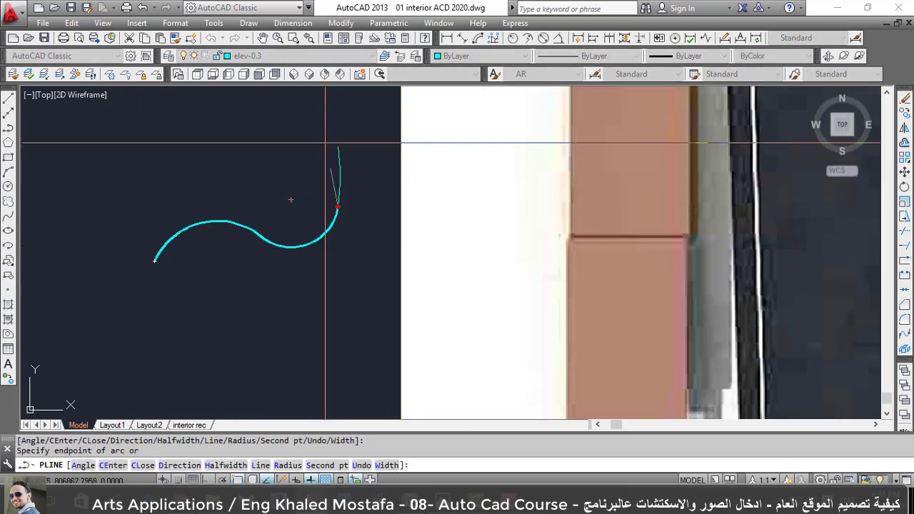
pyautogui.click(214, 204)
pyautogui.click(106, 126)
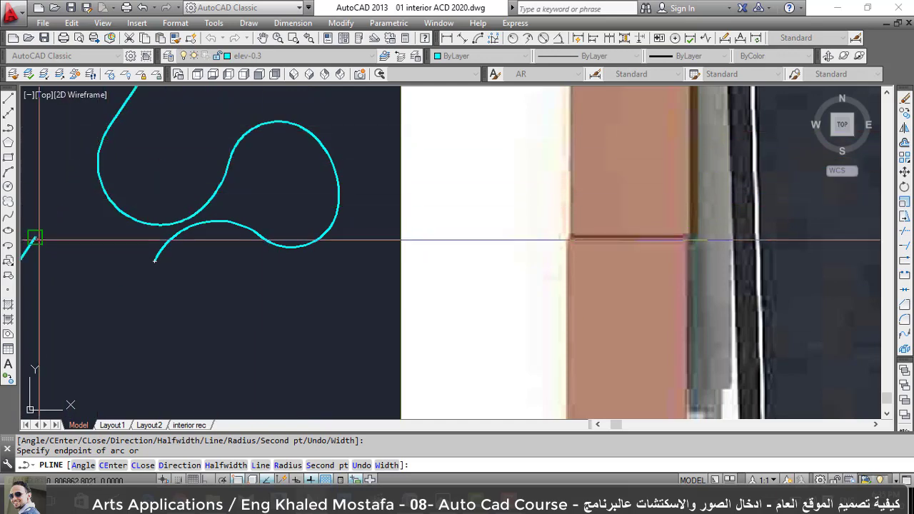
pyautogui.scroll(-5, 34, 238)
pyautogui.press('Escape')
pyautogui.scroll(-5, 132, 282)
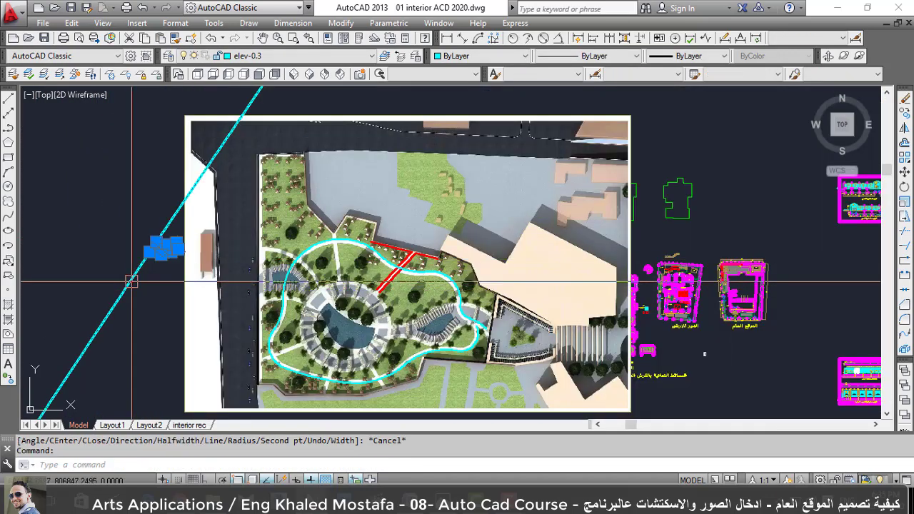
pyautogui.scroll(-5, 186, 253)
pyautogui.scroll(-5, 188, 251)
pyautogui.scroll(-3, 184, 247)
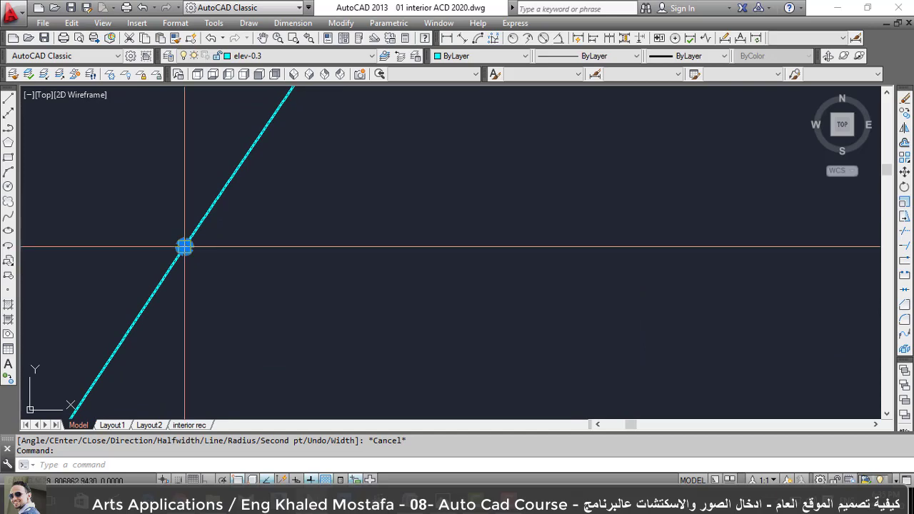
pyautogui.scroll(2, 316, 174)
pyautogui.scroll(3, 235, 214)
pyautogui.scroll(3, 177, 337)
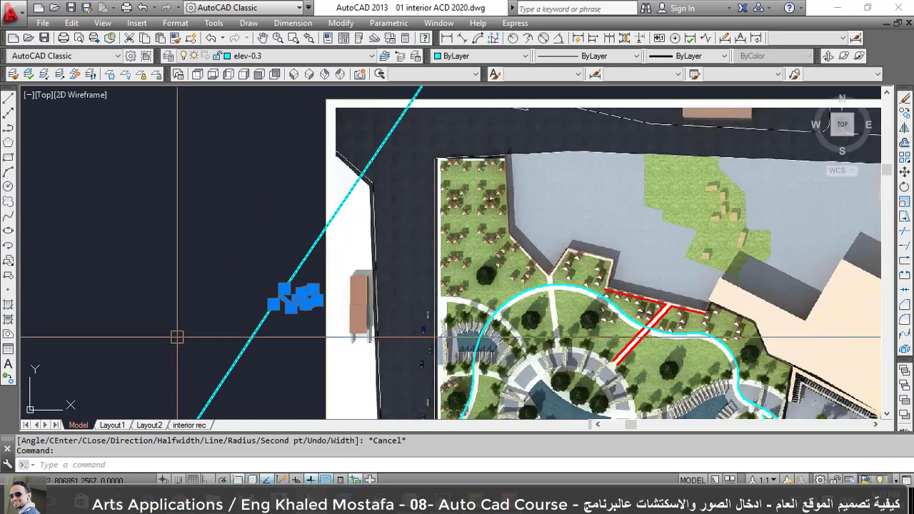
pyautogui.scroll(3, 177, 336)
pyautogui.scroll(2, 253, 302)
# Move the straight line's endpoint onto the arc's end and clear the selection.
pyautogui.click(377, 319)
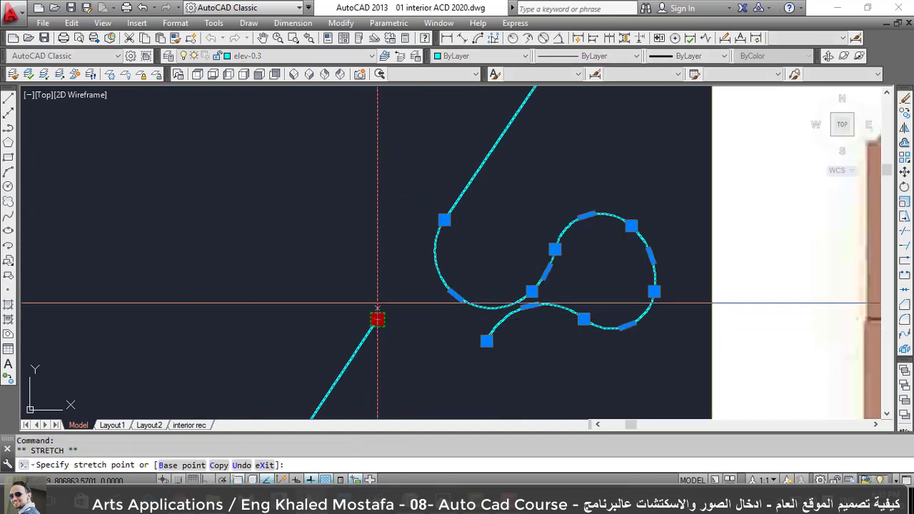
pyautogui.click(444, 219)
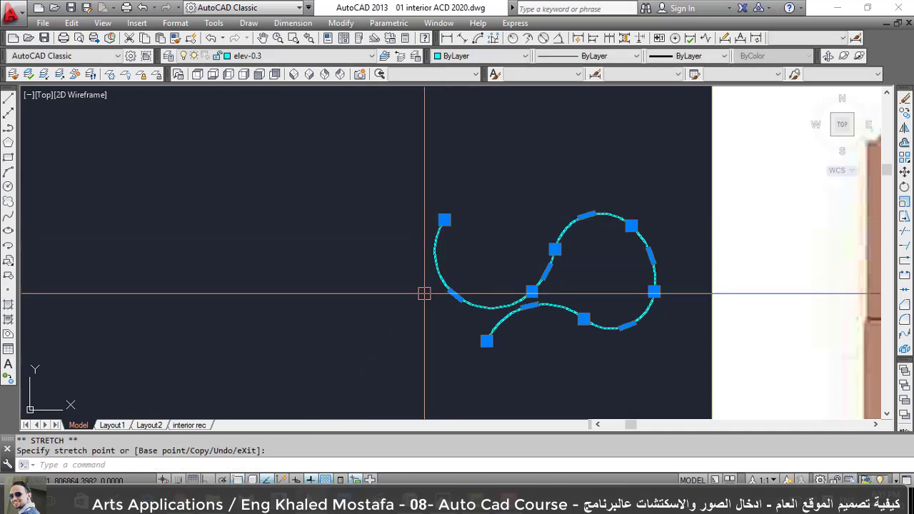
pyautogui.click(392, 214)
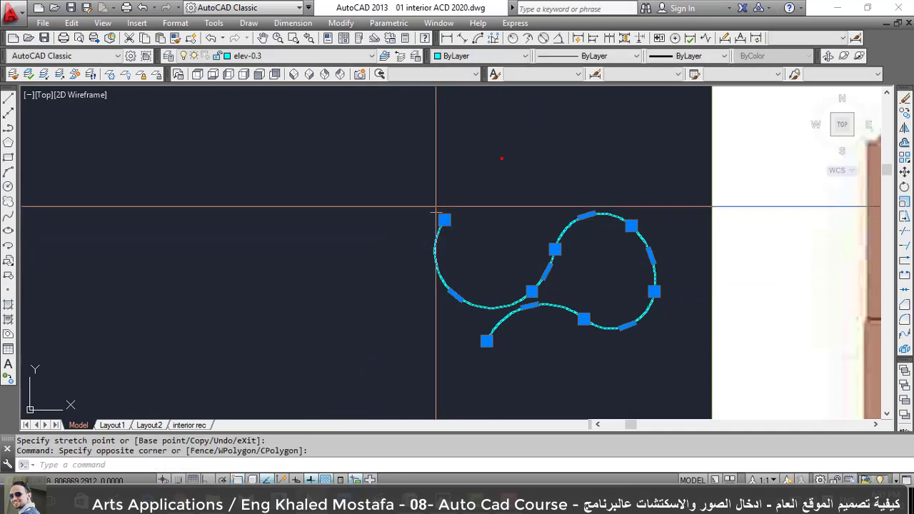
pyautogui.press('Escape')
pyautogui.press('Escape')
# Window-select the curve and stretch its loop vertices outward, undoing one bad stretch.
pyautogui.click(457, 228)
pyautogui.click(446, 297)
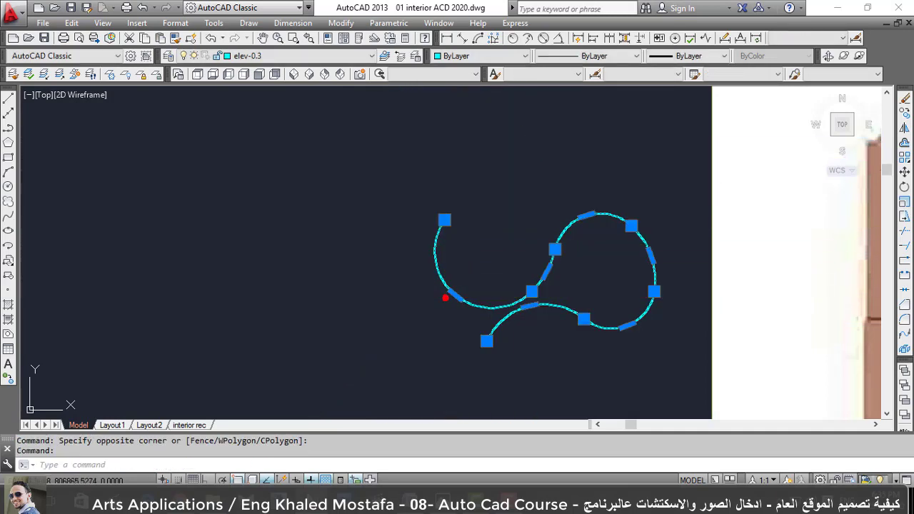
pyautogui.scroll(2, 638, 250)
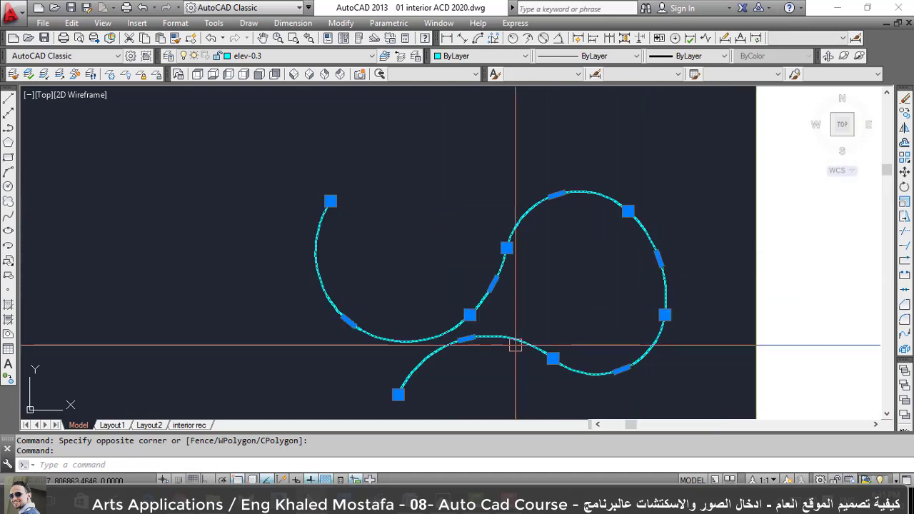
pyautogui.click(658, 258)
pyautogui.click(696, 246)
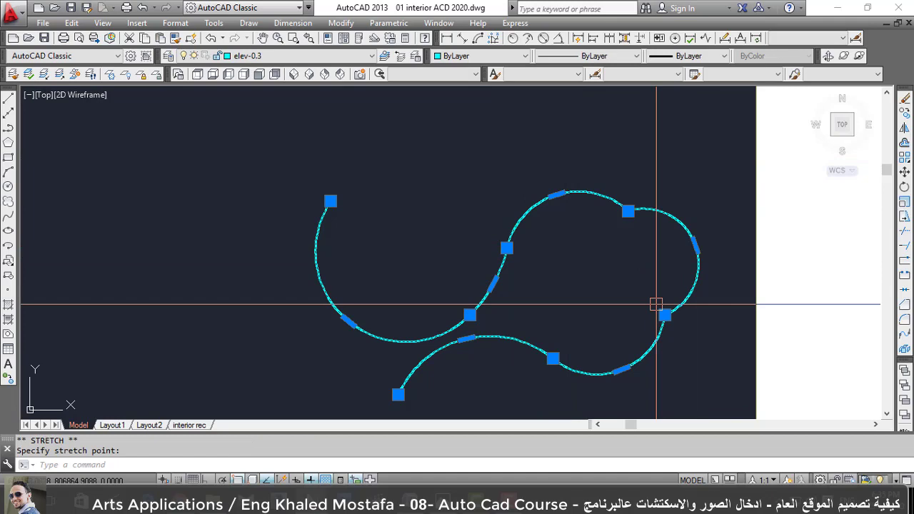
pyautogui.hotkey('ctrl', 'z')
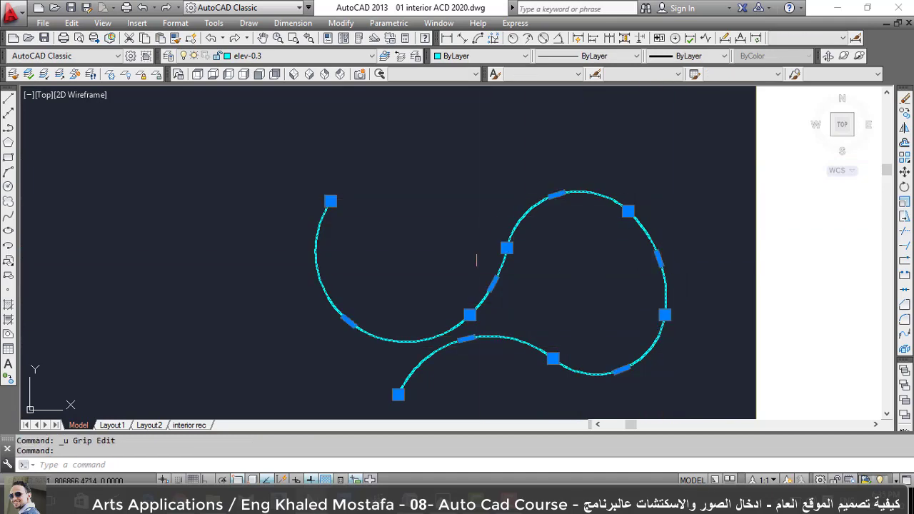
pyautogui.click(664, 314)
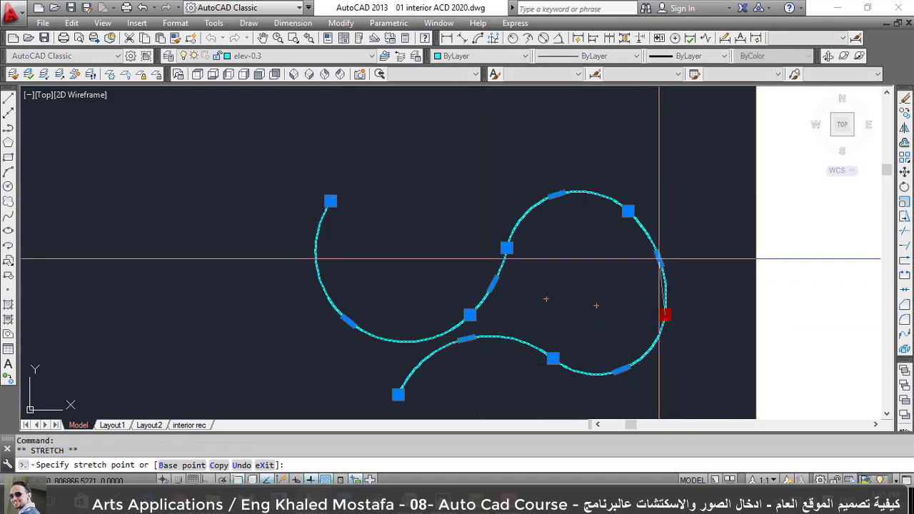
pyautogui.click(628, 207)
pyautogui.click(627, 212)
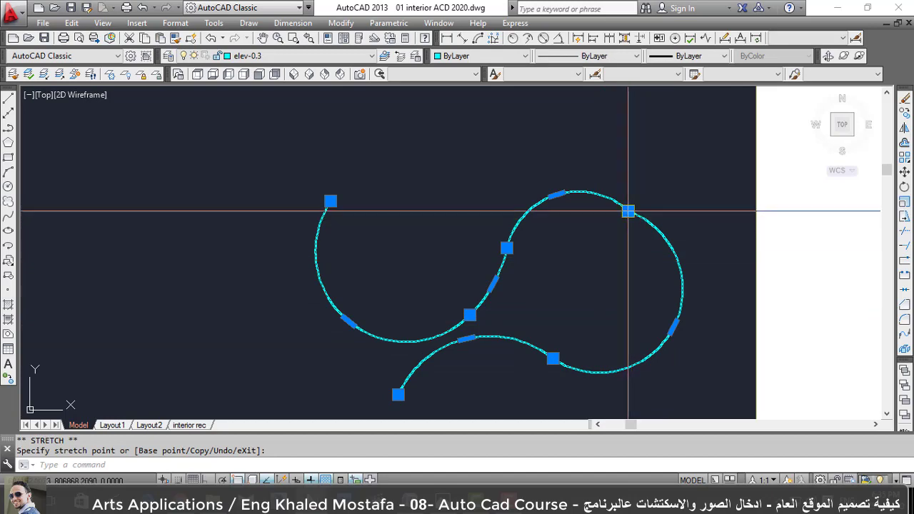
pyautogui.click(503, 249)
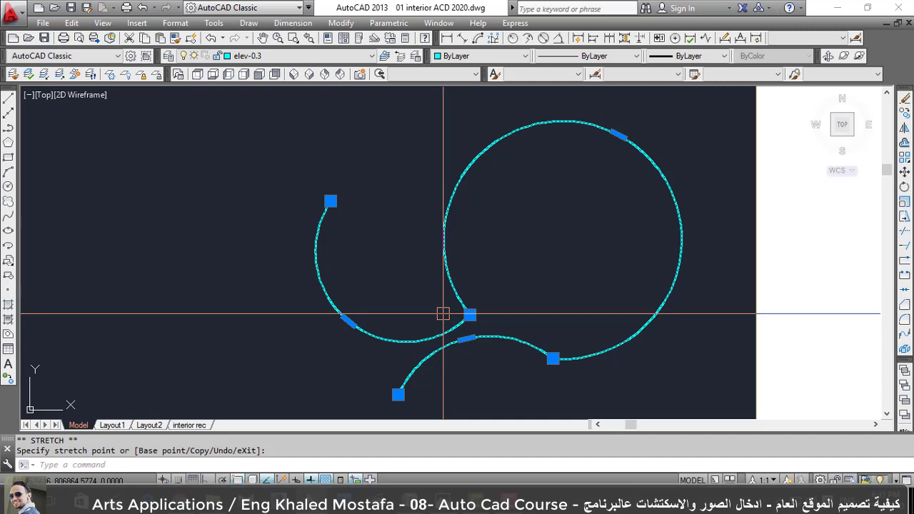
pyautogui.scroll(-3, 443, 314)
pyautogui.scroll(-2, 443, 340)
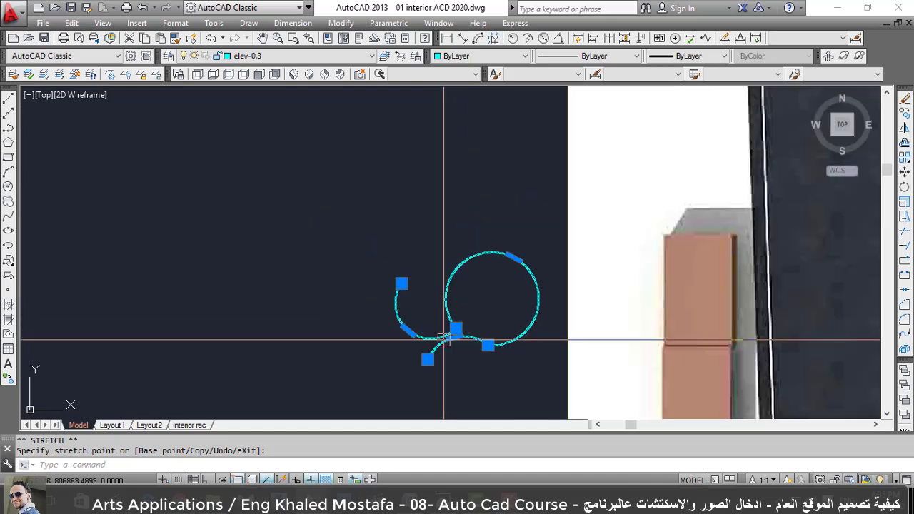
pyautogui.scroll(-3, 428, 343)
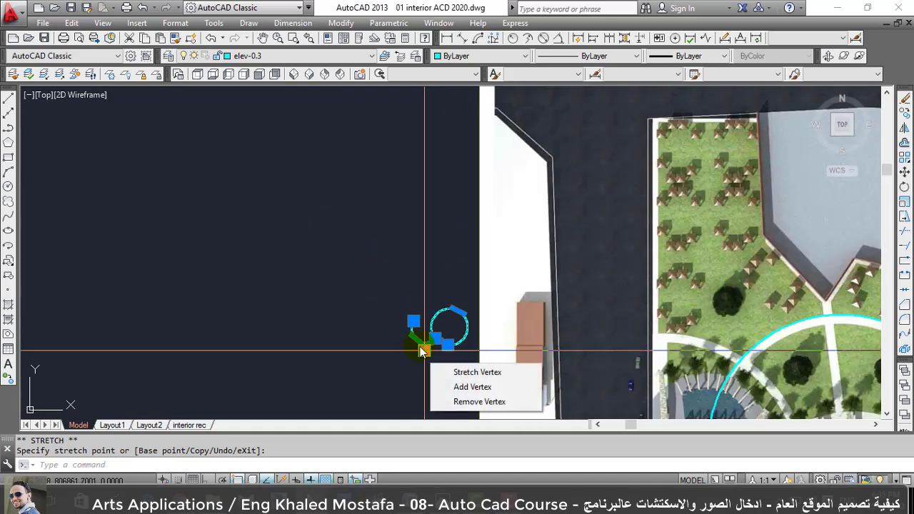
pyautogui.scroll(-3, 322, 257)
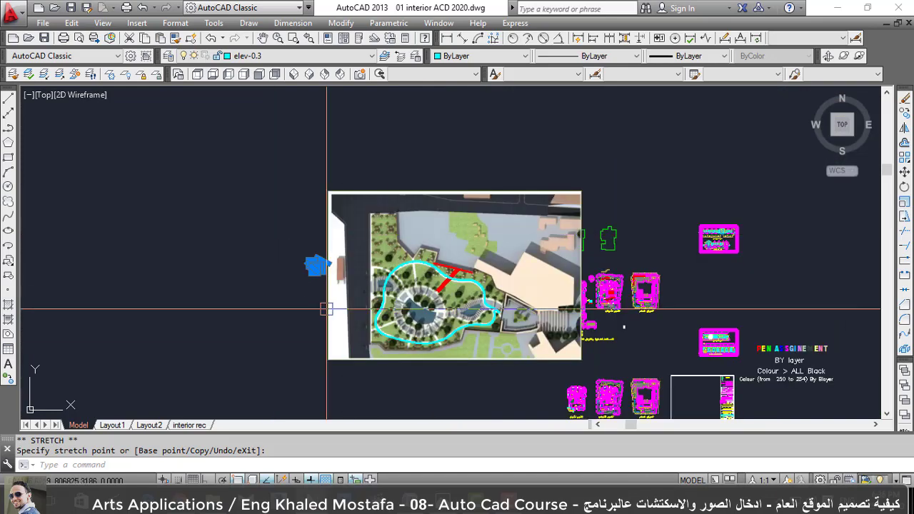
# Erase the curved test polyline.
pyautogui.write('e')
pyautogui.press('Return')
pyautogui.scroll(3, 485, 321)
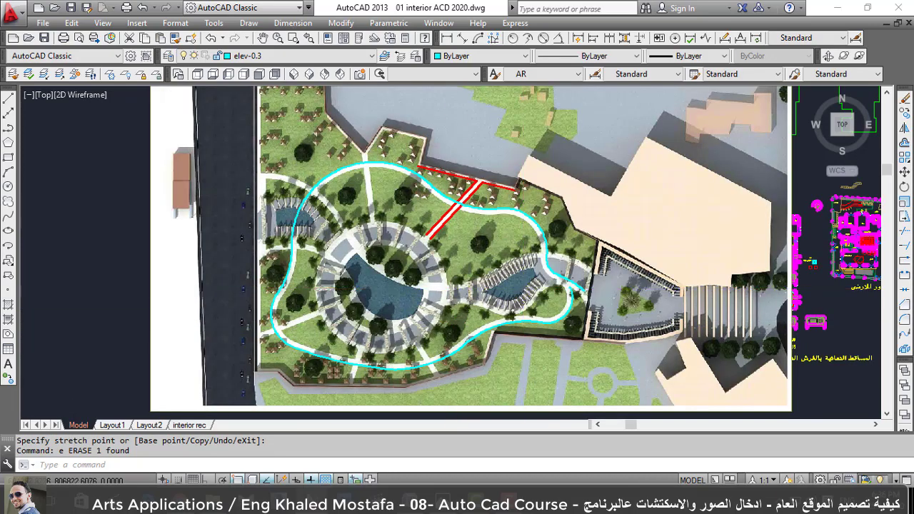
pyautogui.scroll(3, 554, 324)
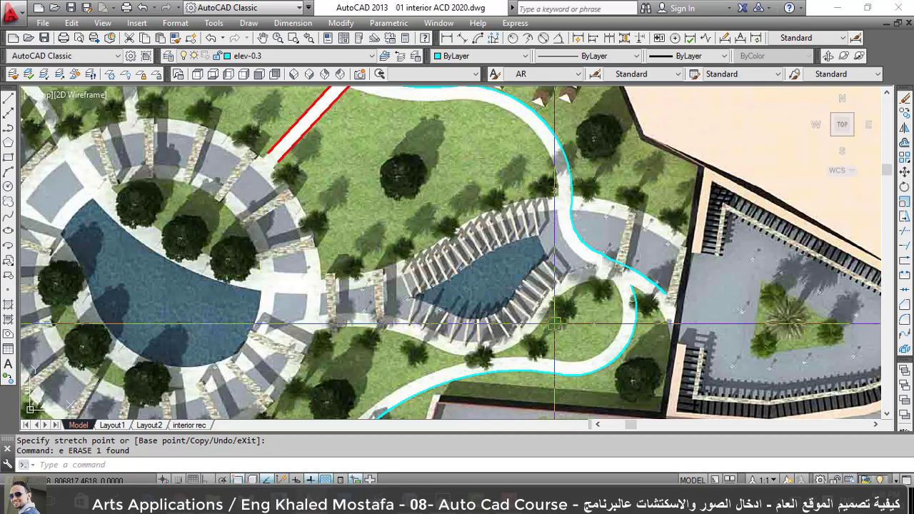
# Offset the cyan path polyline by 2 to create its second edge.
pyautogui.write('o')
pyautogui.press('Return')
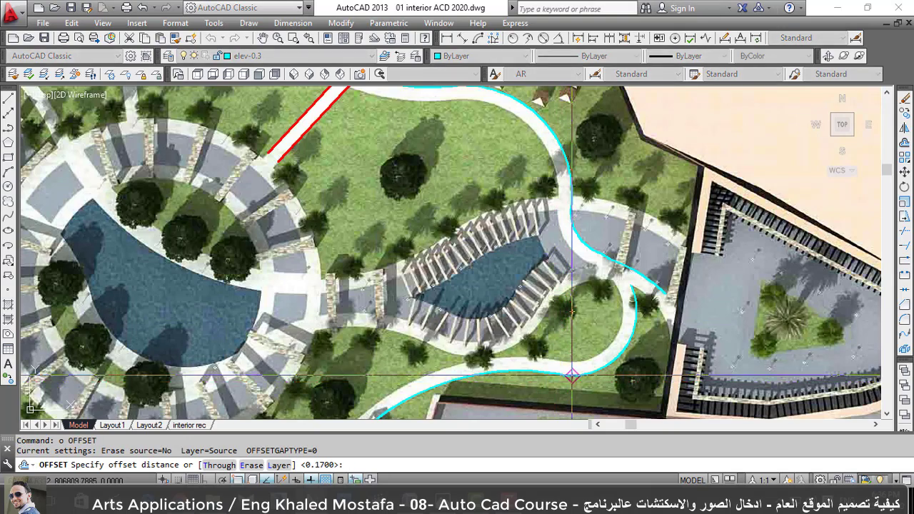
pyautogui.write('2')
pyautogui.press('Return')
pyautogui.click(575, 373)
pyautogui.click(575, 365)
pyautogui.scroll(4, 576, 361)
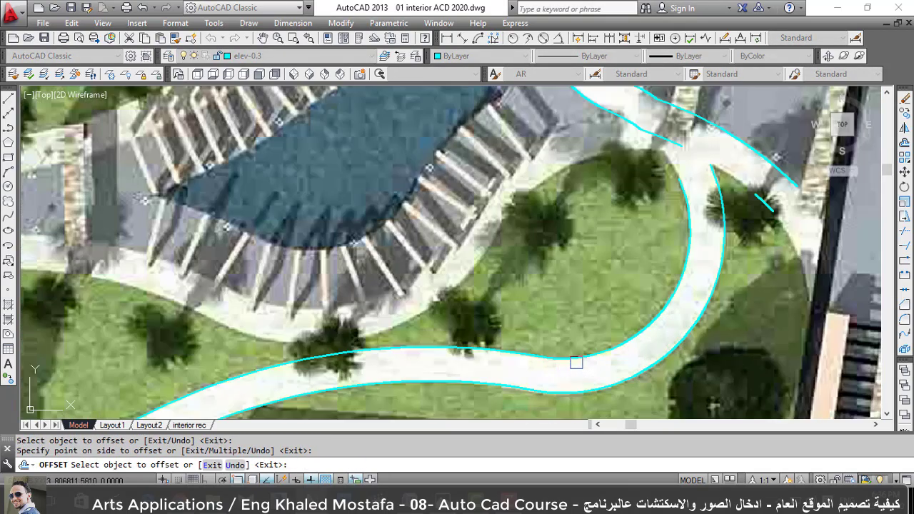
pyautogui.press('Escape')
pyautogui.scroll(-2, 690, 166)
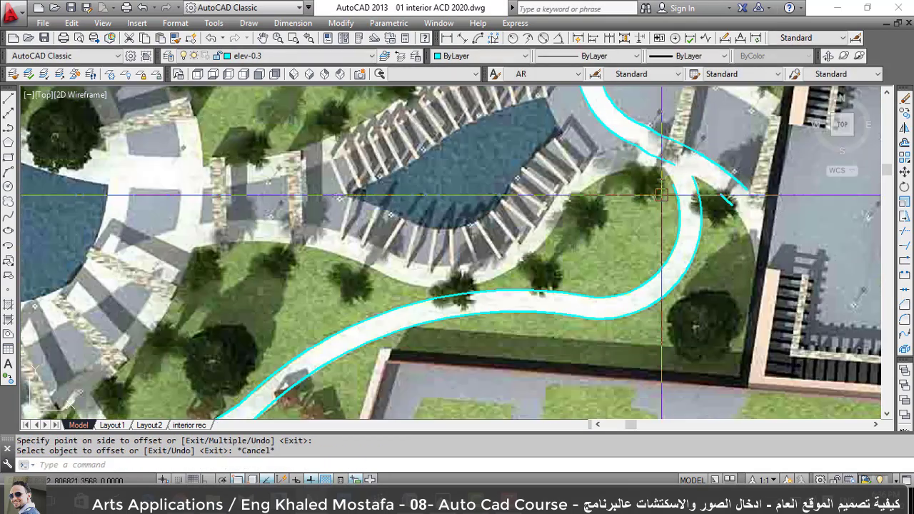
pyautogui.scroll(4, 650, 166)
pyautogui.scroll(-3, 650, 166)
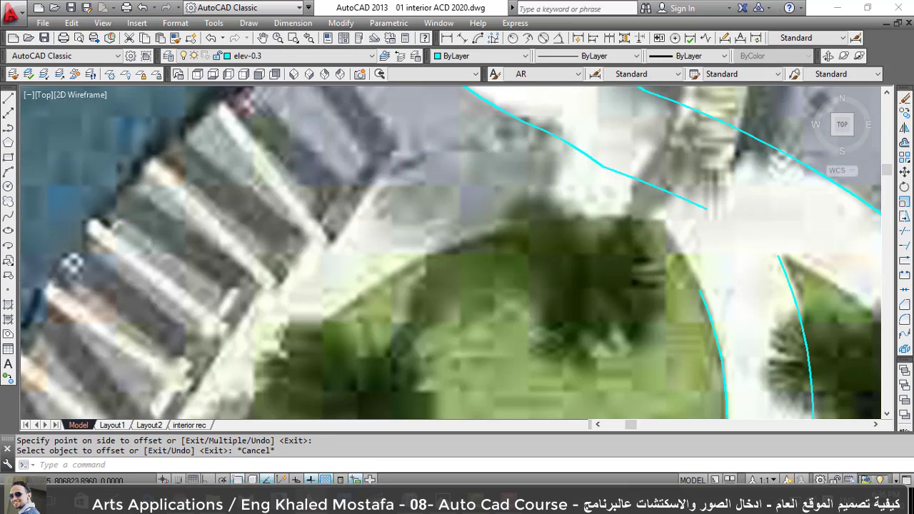
pyautogui.scroll(-1, 606, 255)
# Match the red line's properties onto the cyan path lines, turning them red.
pyautogui.write('a')
pyautogui.press('Return')
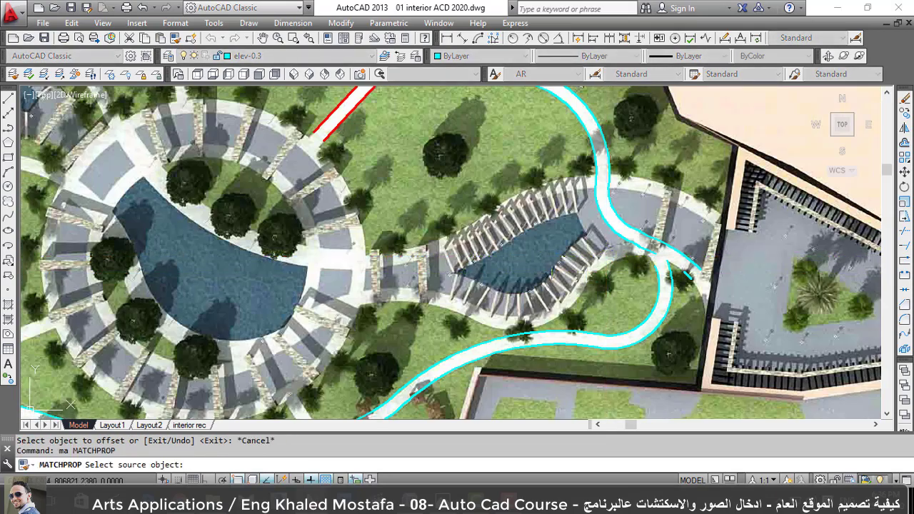
pyautogui.click(345, 118)
pyautogui.click(678, 208)
pyautogui.click(593, 280)
pyautogui.press('Escape')
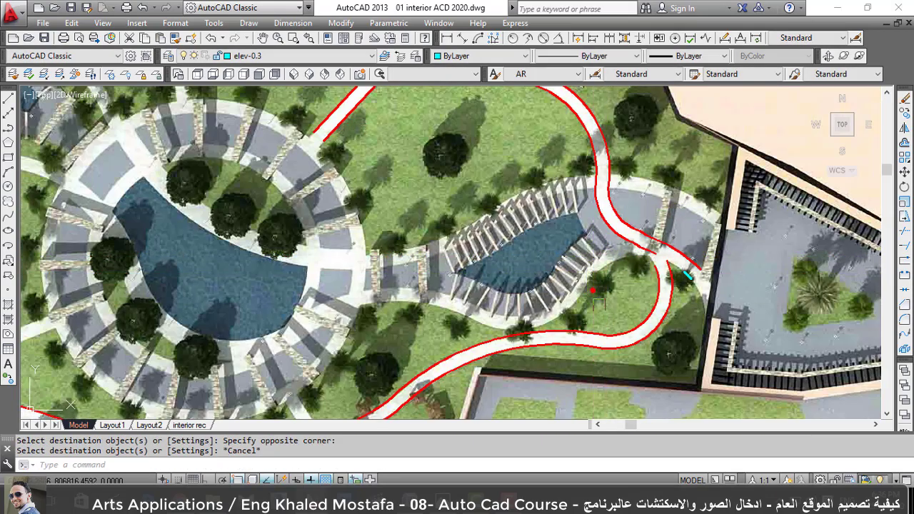
pyautogui.scroll(-2, 623, 249)
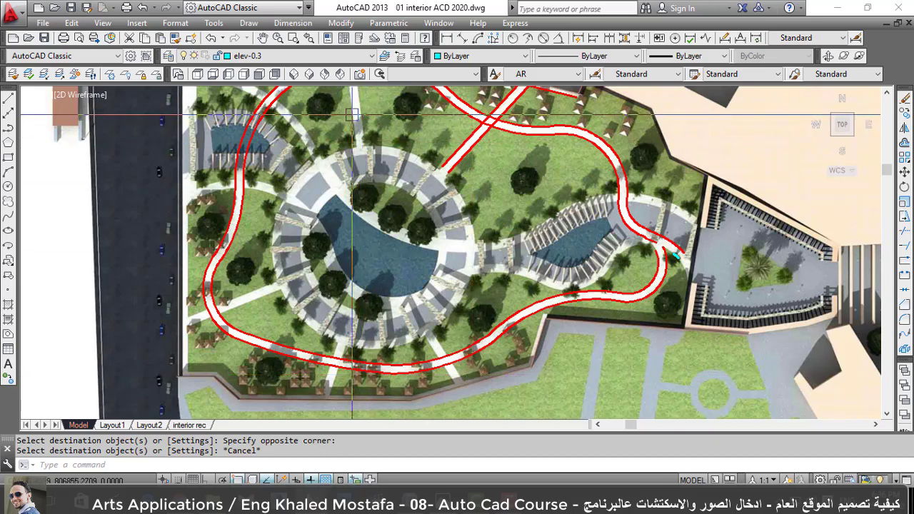
pyautogui.write('c')
pyautogui.press('Return')
pyautogui.scroll(2, 379, 255)
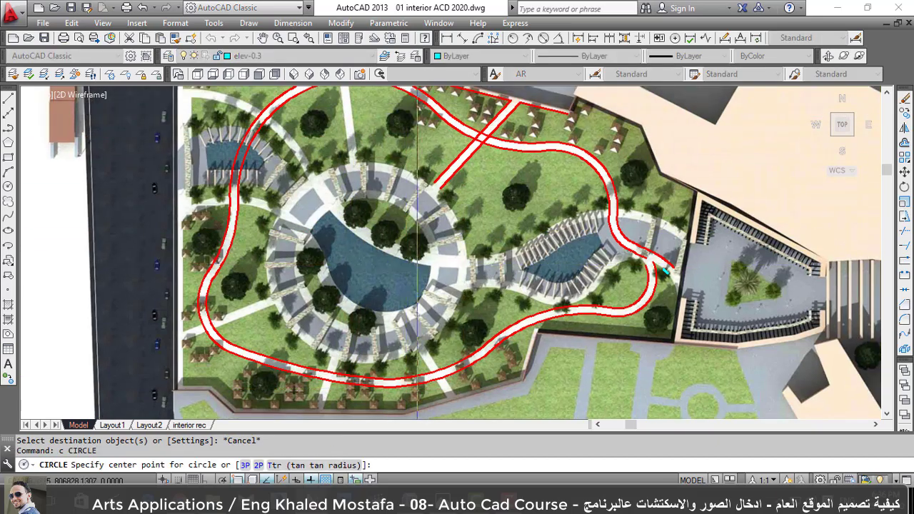
pyautogui.scroll(1, 379, 254)
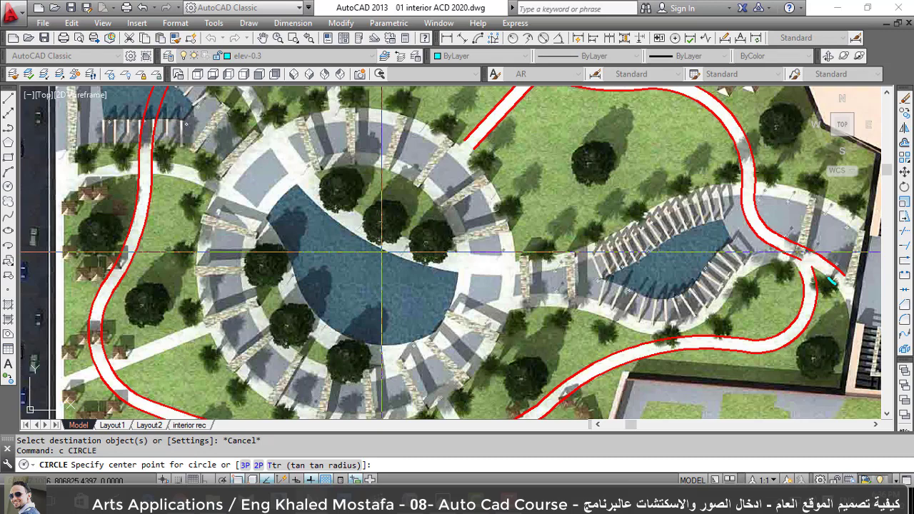
pyautogui.press('Escape')
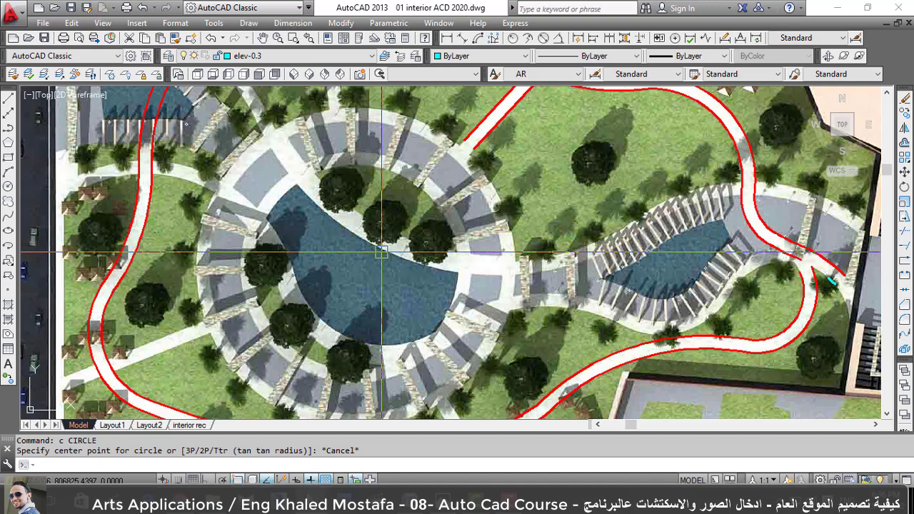
pyautogui.write('c')
pyautogui.press('Return')
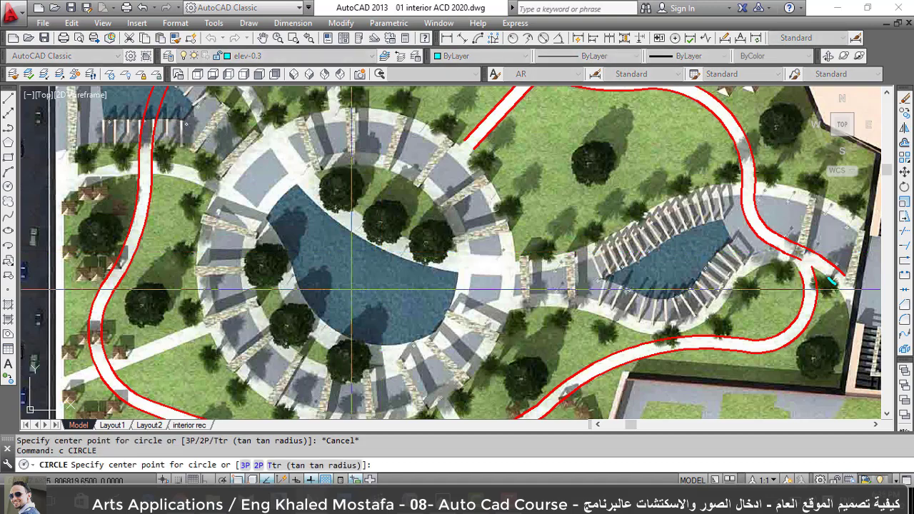
pyautogui.click(352, 274)
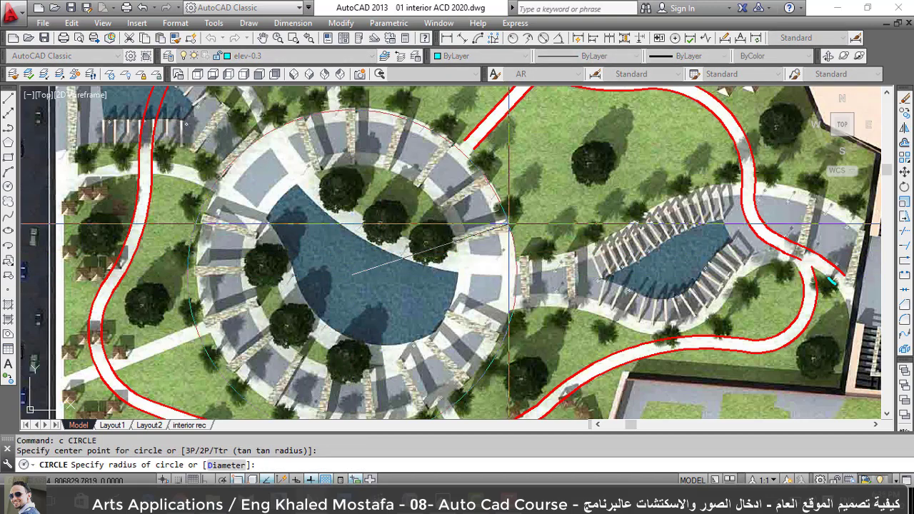
pyautogui.press('Escape')
pyautogui.press('Return')
pyautogui.click(354, 269)
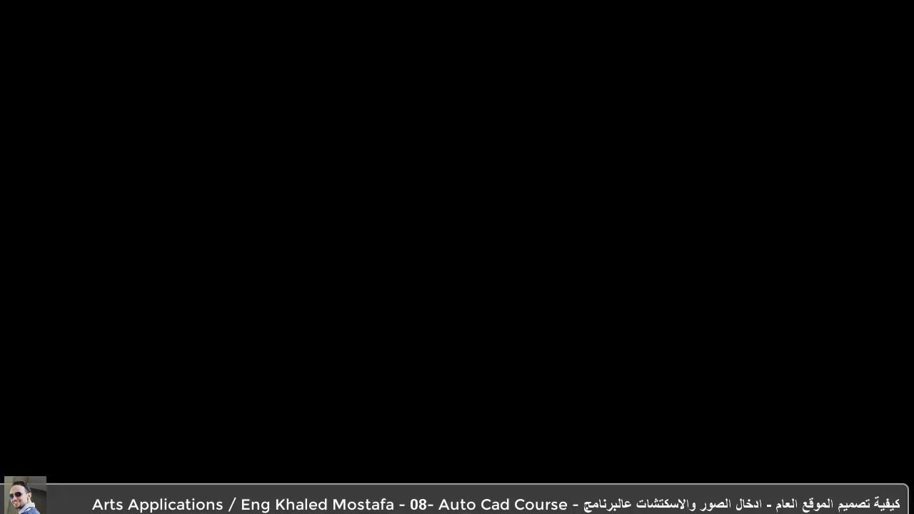
pyautogui.press('alt')
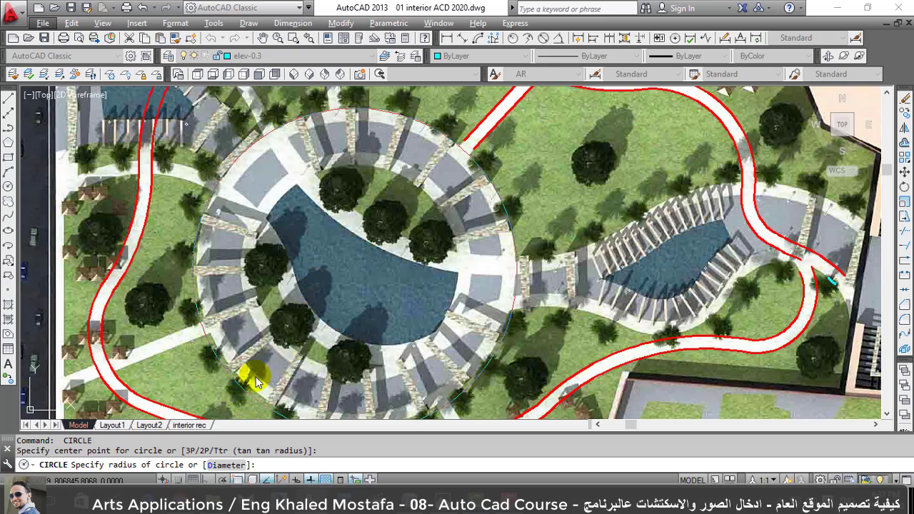
pyautogui.press('Escape')
pyautogui.press('Escape')
pyautogui.press('Return')
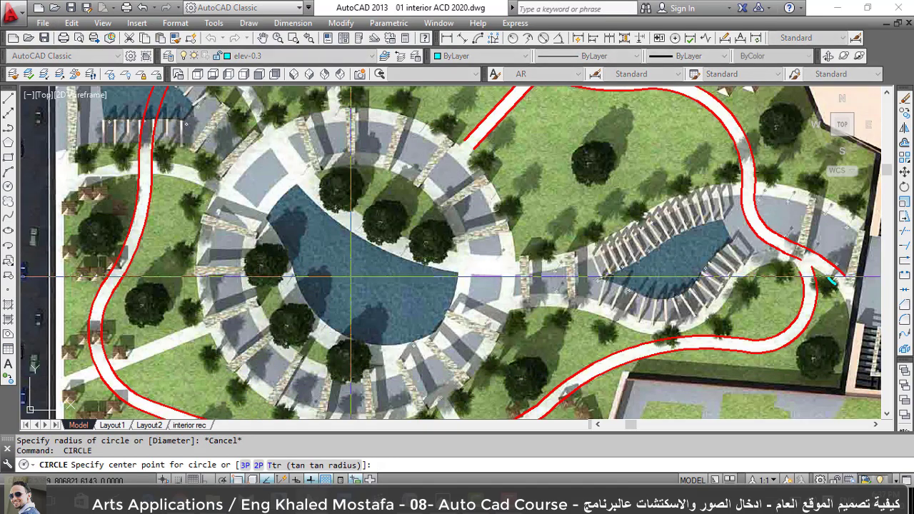
pyautogui.click(350, 275)
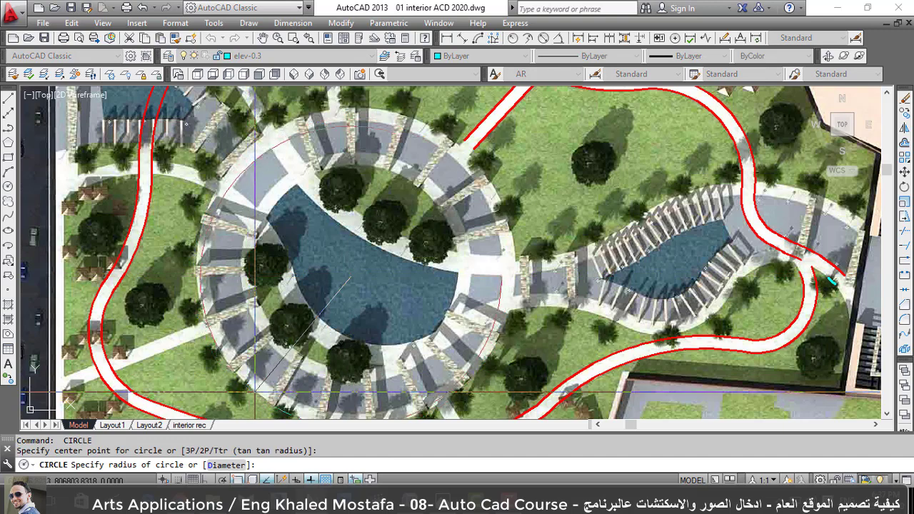
pyautogui.click(423, 147)
pyautogui.click(421, 150)
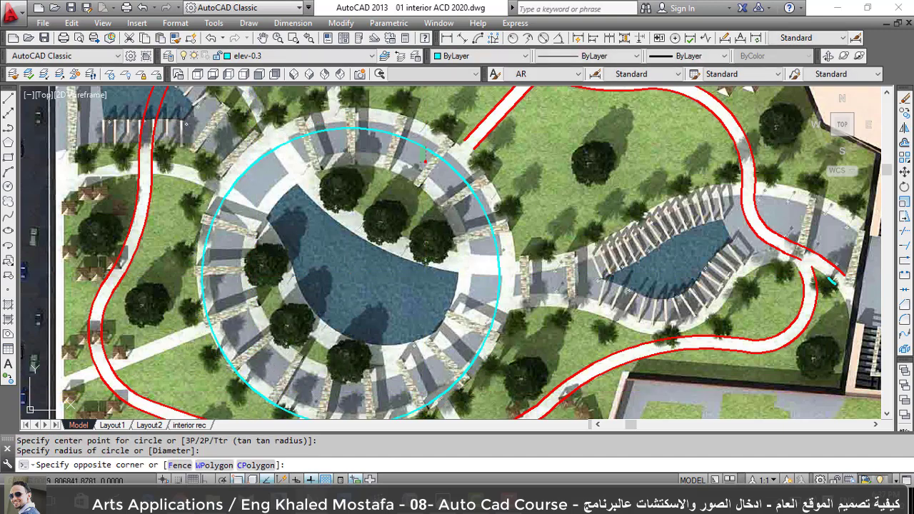
pyautogui.click(406, 193)
pyautogui.write('e')
pyautogui.press('Return')
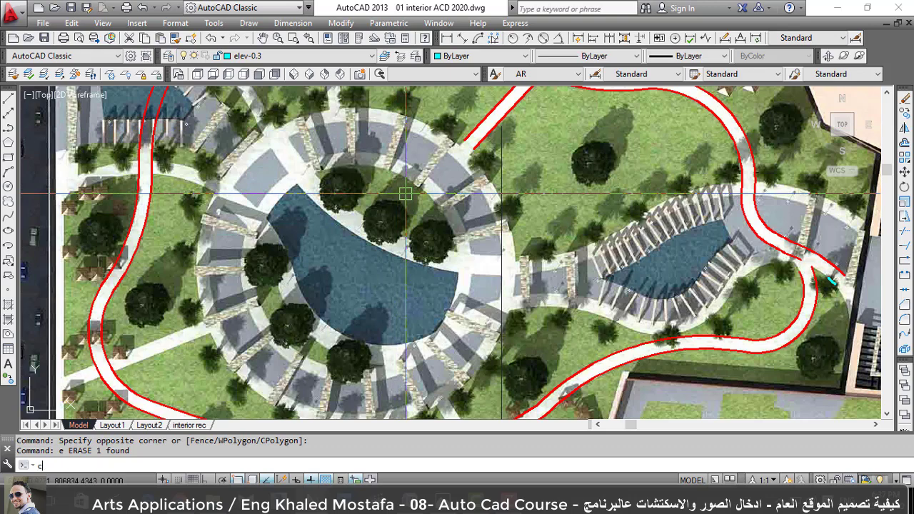
pyautogui.press('Return')
pyautogui.scroll(5, 421, 129)
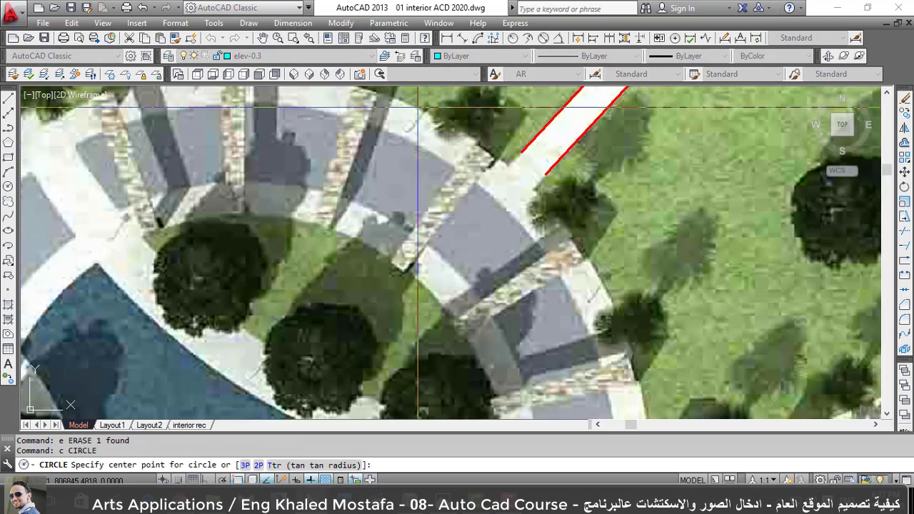
pyautogui.scroll(4, 417, 108)
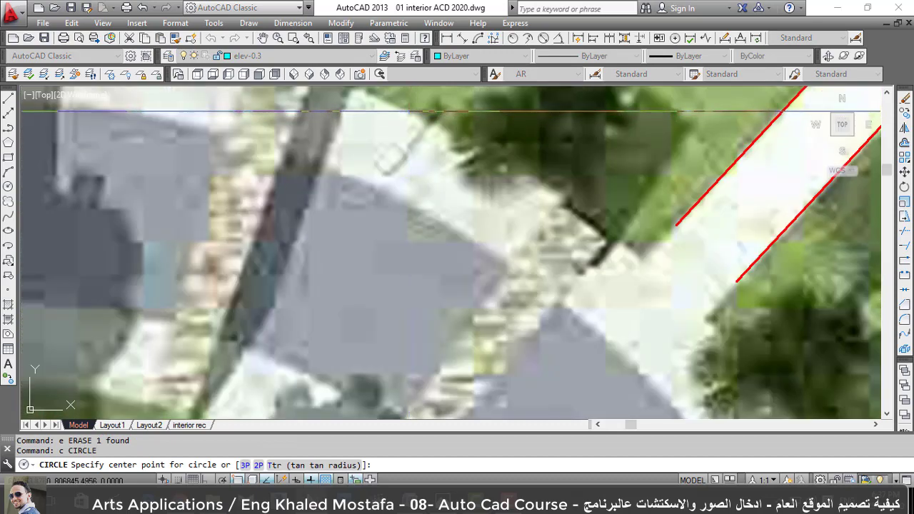
pyautogui.click(409, 110)
pyautogui.scroll(4, 411, 116)
pyautogui.press('Escape')
pyautogui.press('Return')
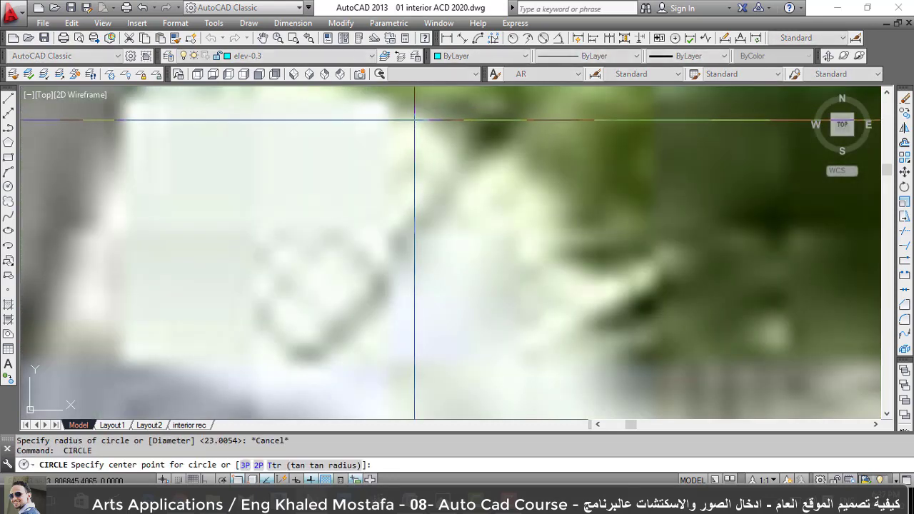
pyautogui.click(414, 116)
pyautogui.scroll(-2, 457, 143)
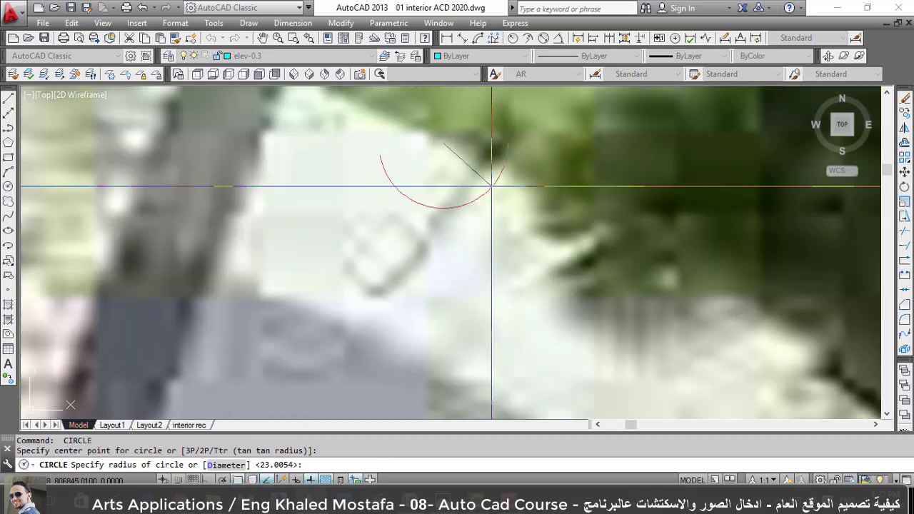
pyautogui.scroll(-2, 492, 171)
pyautogui.scroll(-2, 475, 152)
pyautogui.scroll(-3, 474, 152)
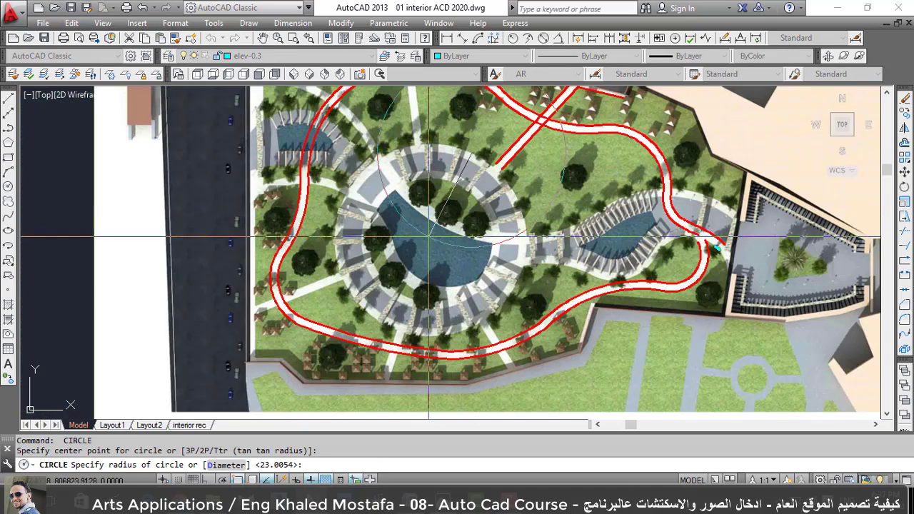
pyautogui.scroll(2, 428, 236)
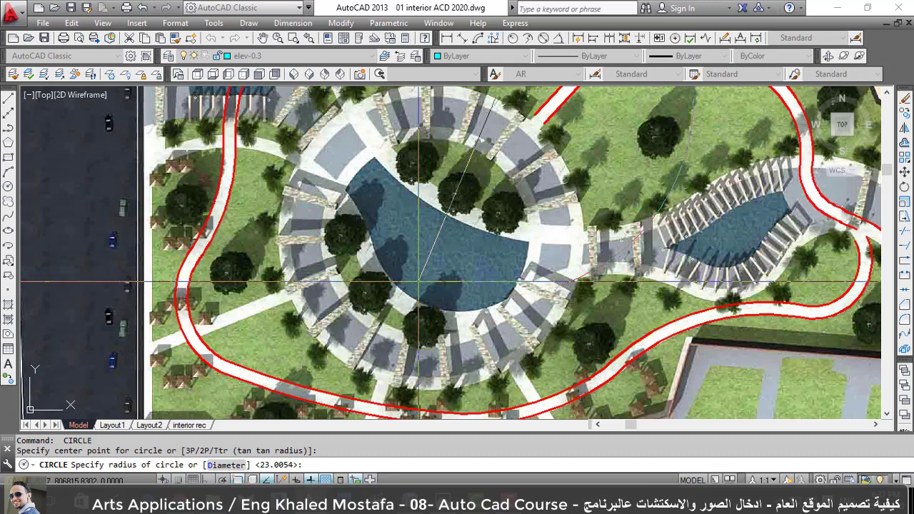
pyautogui.click(419, 290)
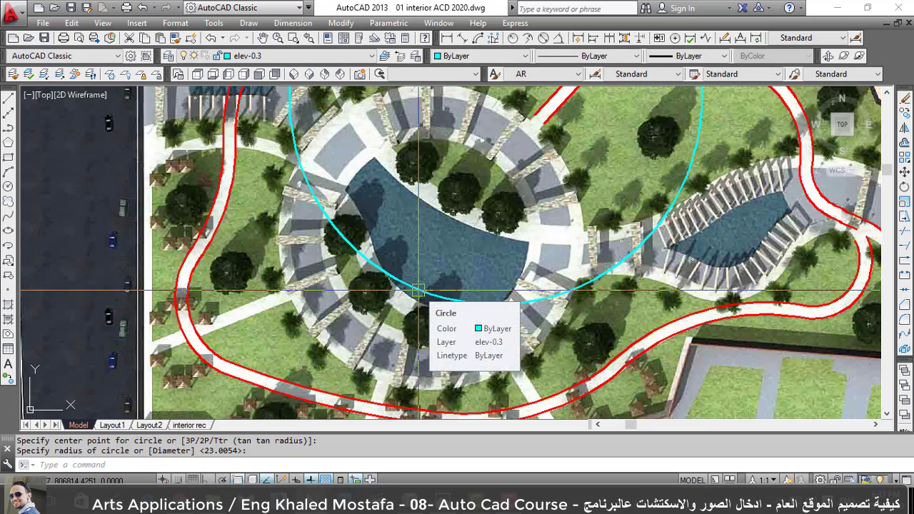
pyautogui.click(419, 290)
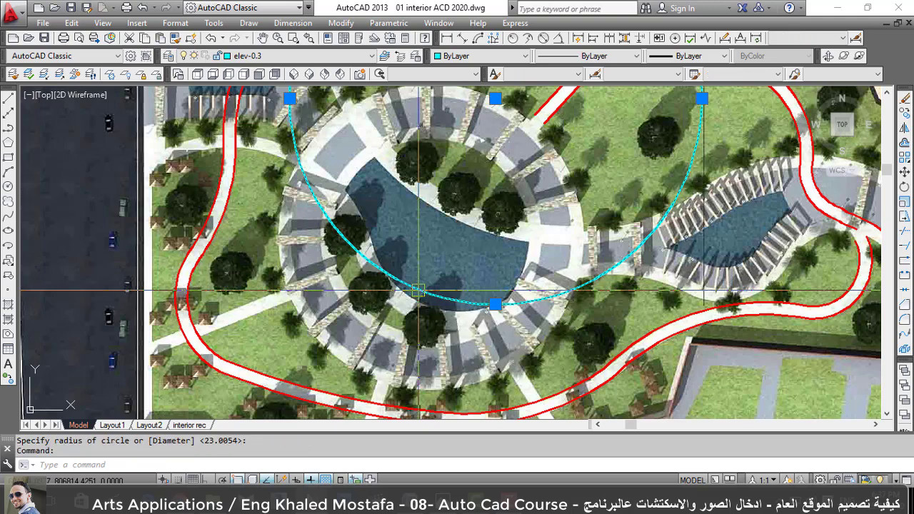
pyautogui.click(495, 304)
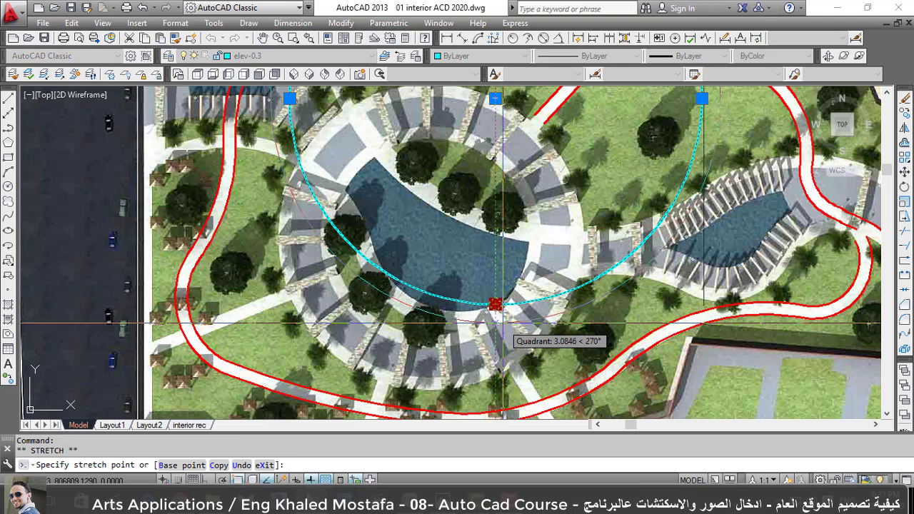
pyautogui.press('Escape')
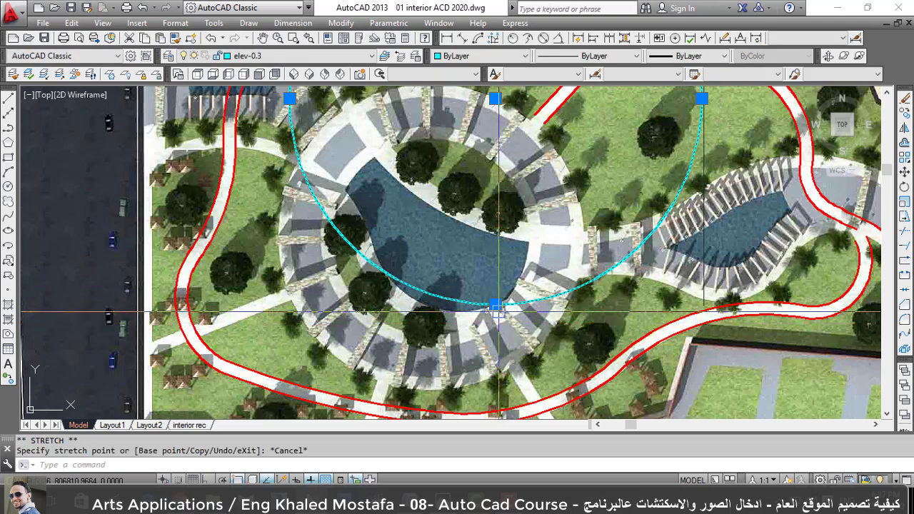
pyautogui.write('e')
pyautogui.press('Return')
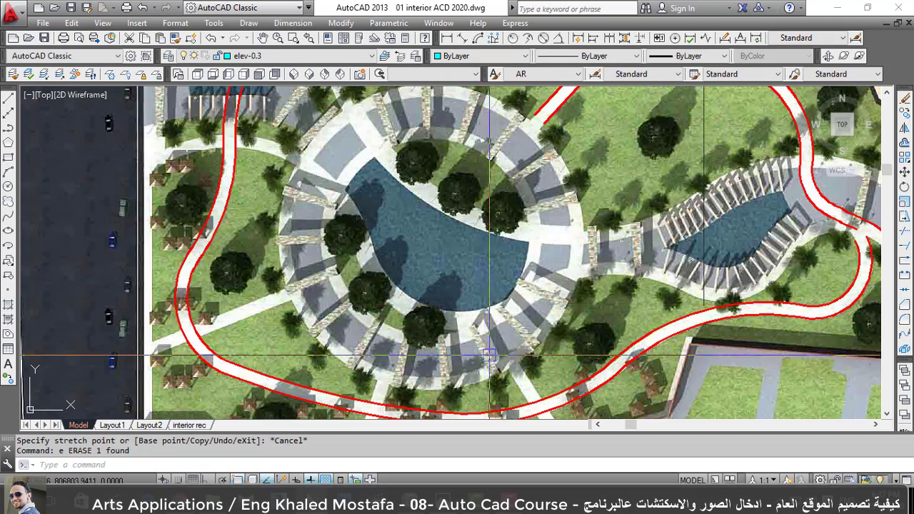
pyautogui.write('c')
pyautogui.press('Return')
pyautogui.scroll(3, 501, 139)
pyautogui.scroll(4, 502, 140)
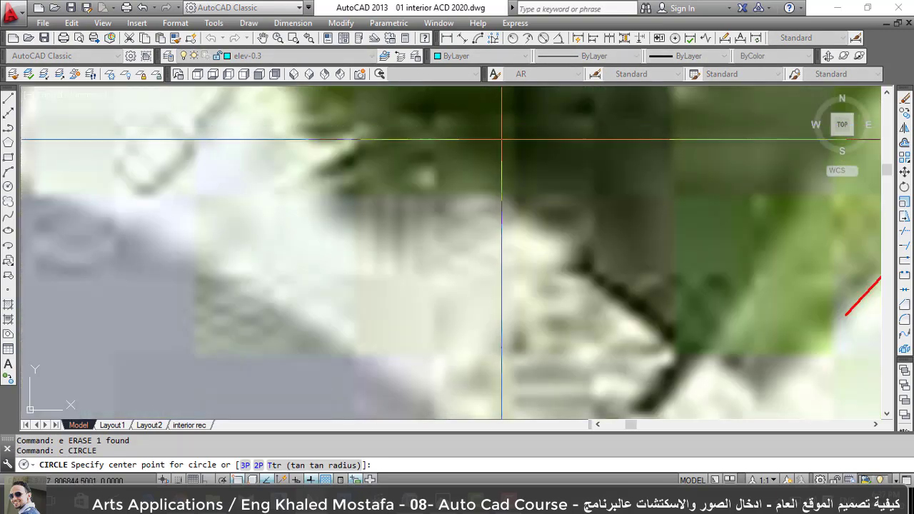
pyautogui.scroll(-3, 501, 140)
pyautogui.scroll(3, 464, 178)
pyautogui.scroll(2, 444, 190)
pyautogui.scroll(2, 424, 207)
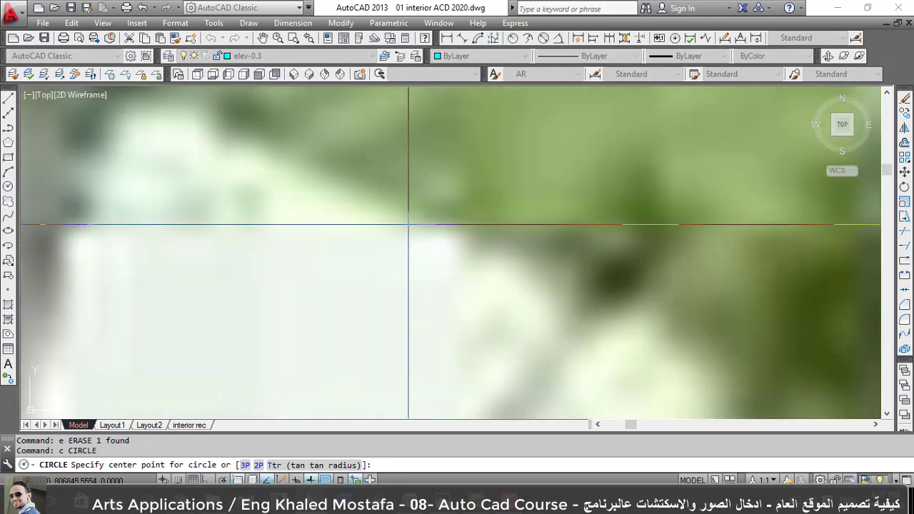
pyautogui.click(414, 220)
pyautogui.scroll(-3, 428, 218)
pyautogui.scroll(-2, 457, 207)
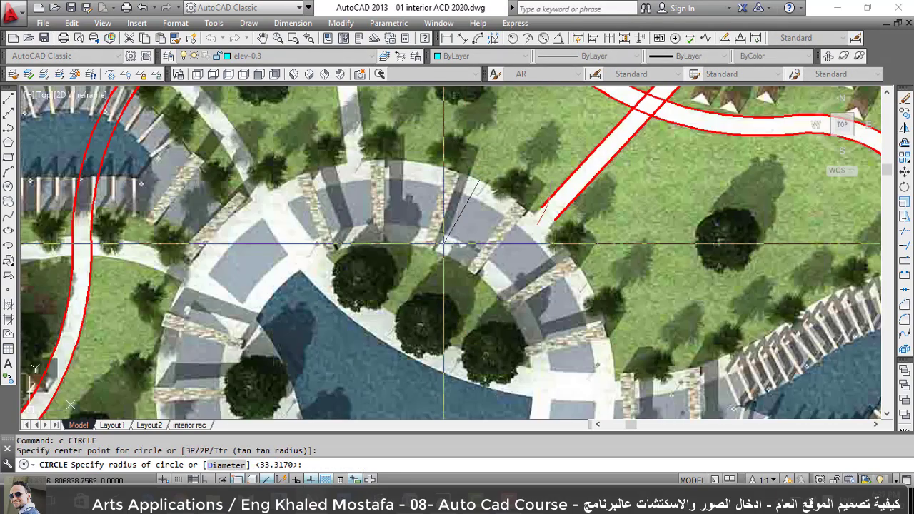
pyautogui.scroll(-5, 444, 244)
pyautogui.scroll(3, 431, 323)
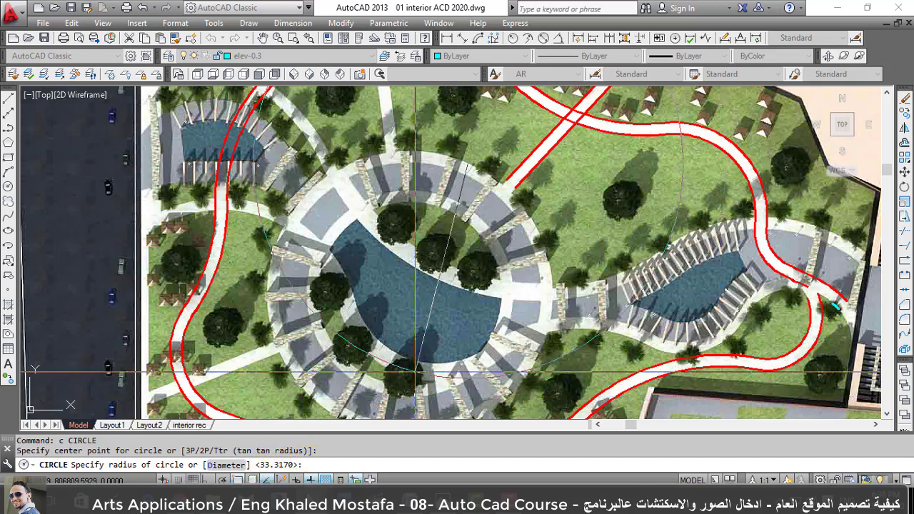
pyautogui.write('34')
pyautogui.press('Return')
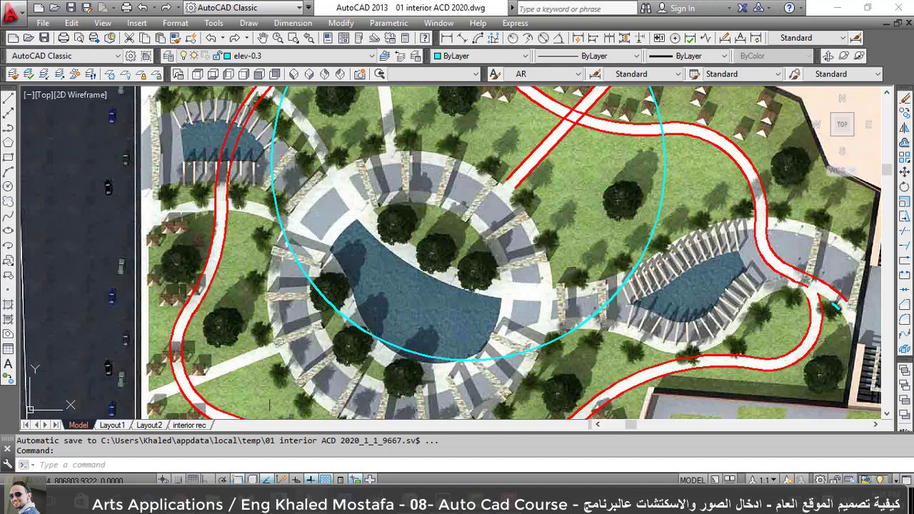
pyautogui.scroll(8, 307, 394)
pyautogui.scroll(-6, 396, 387)
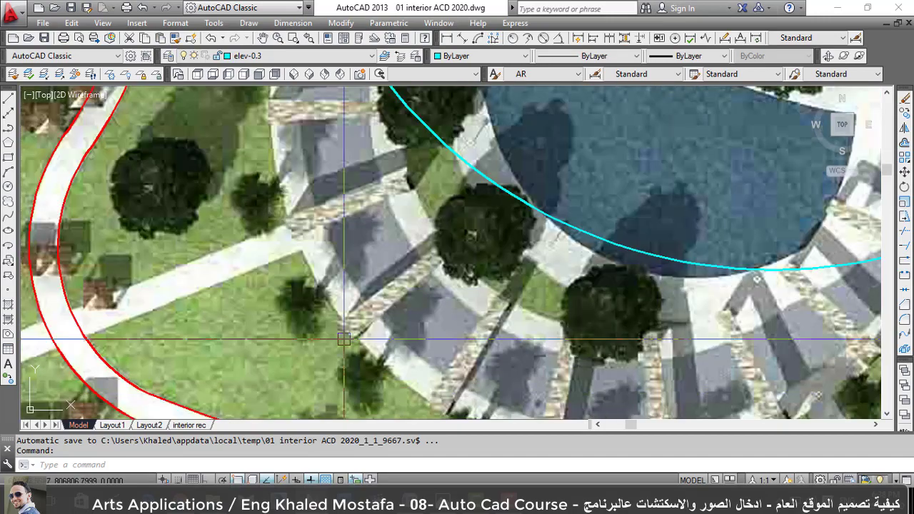
pyautogui.scroll(6, 246, 181)
pyautogui.scroll(-6, 246, 181)
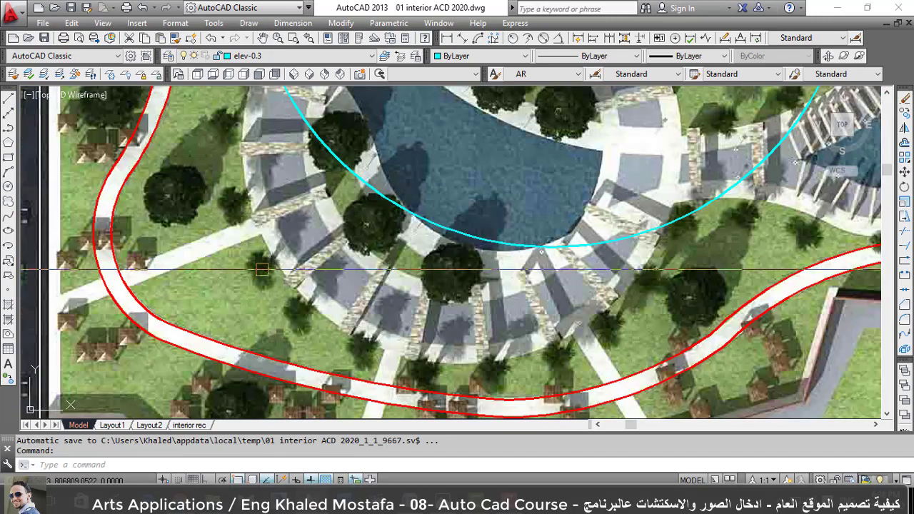
pyautogui.scroll(6, 502, 187)
pyautogui.scroll(3, 428, 363)
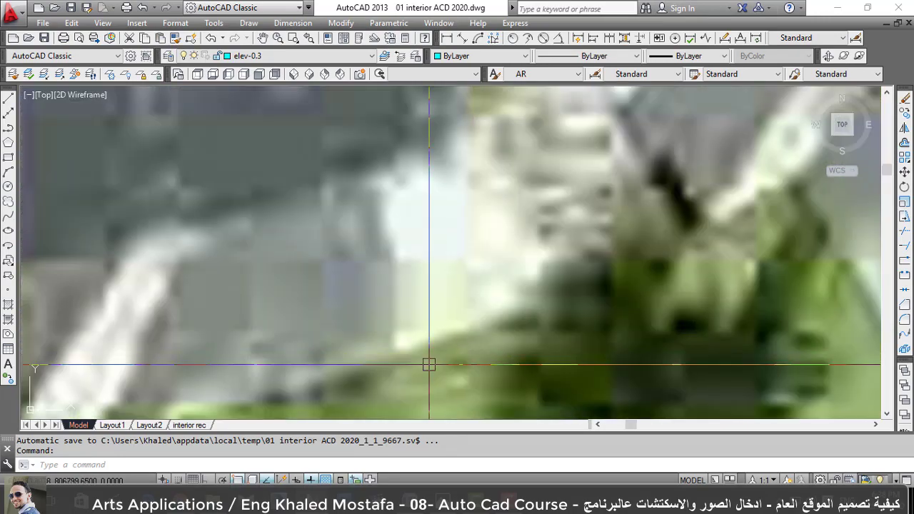
pyautogui.press('Return')
pyautogui.click(411, 336)
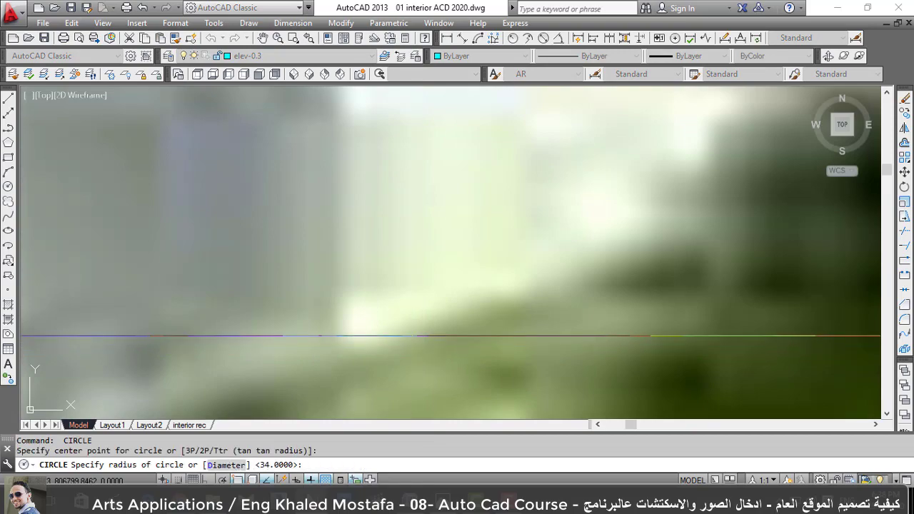
pyautogui.press('Return')
pyautogui.scroll(-3, 412, 335)
pyautogui.scroll(-3, 439, 338)
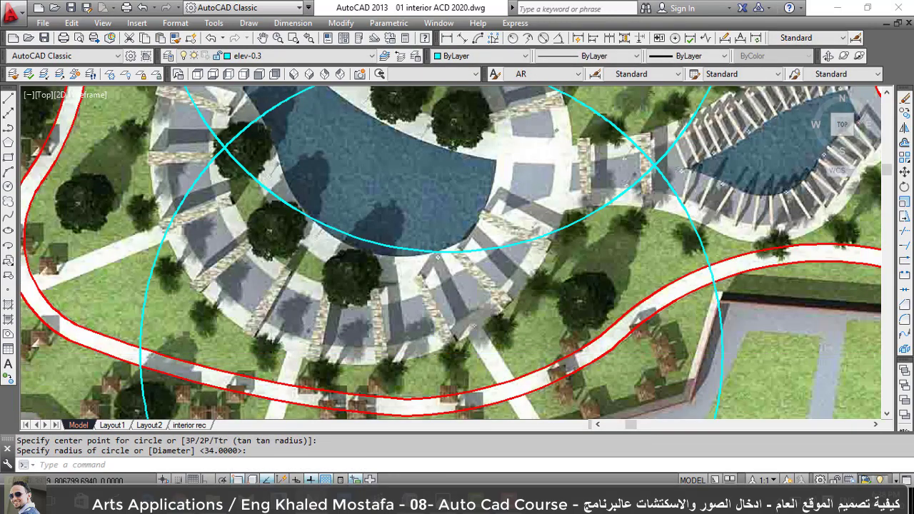
pyautogui.scroll(-2, 460, 342)
pyautogui.moveTo(468, 343); pyautogui.dragTo(429, 191)
pyautogui.write('e')
pyautogui.press('Return')
pyautogui.scroll(2, 371, 244)
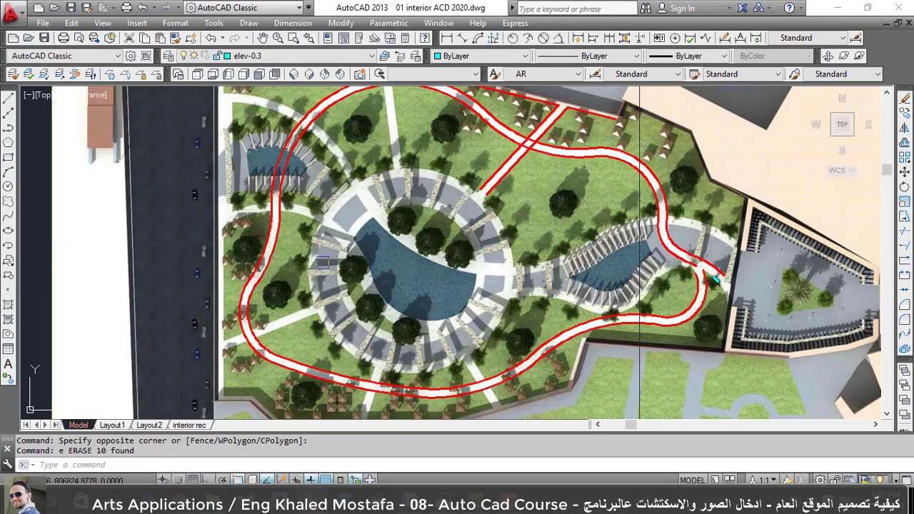
# Draw the first cyan circle of radius 34 over the fountain plaza.
pyautogui.write('c')
pyautogui.press('Return')
pyautogui.scroll(5, 639, 303)
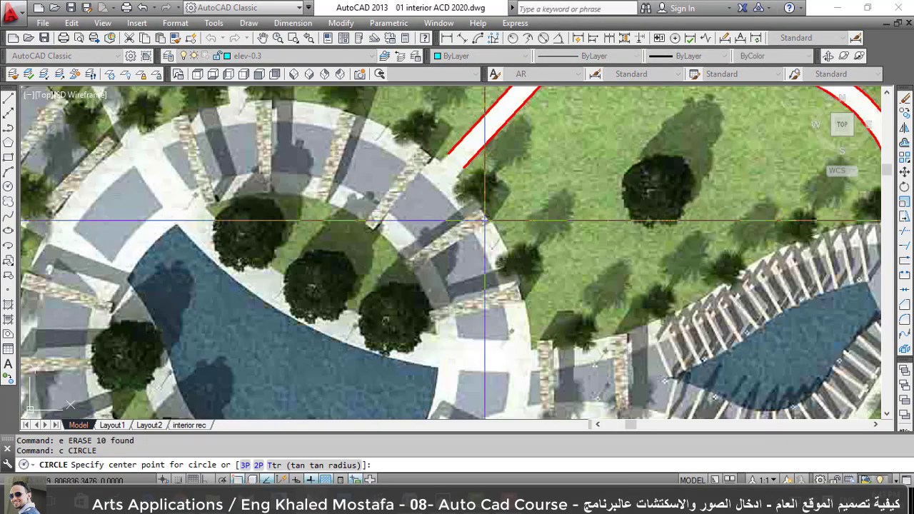
pyautogui.scroll(5, 493, 221)
pyautogui.scroll(5, 525, 275)
pyautogui.scroll(2, 524, 275)
pyautogui.scroll(2, 530, 265)
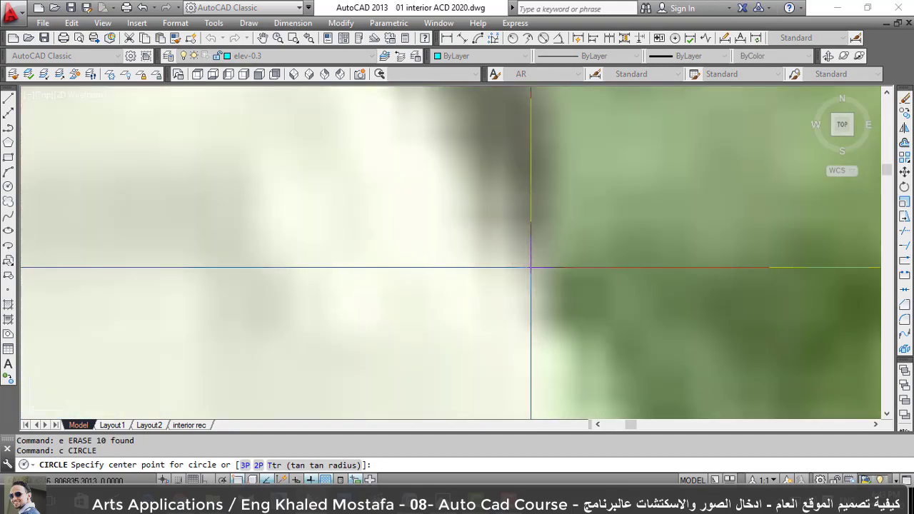
pyautogui.click(532, 264)
pyautogui.scroll(-3, 579, 180)
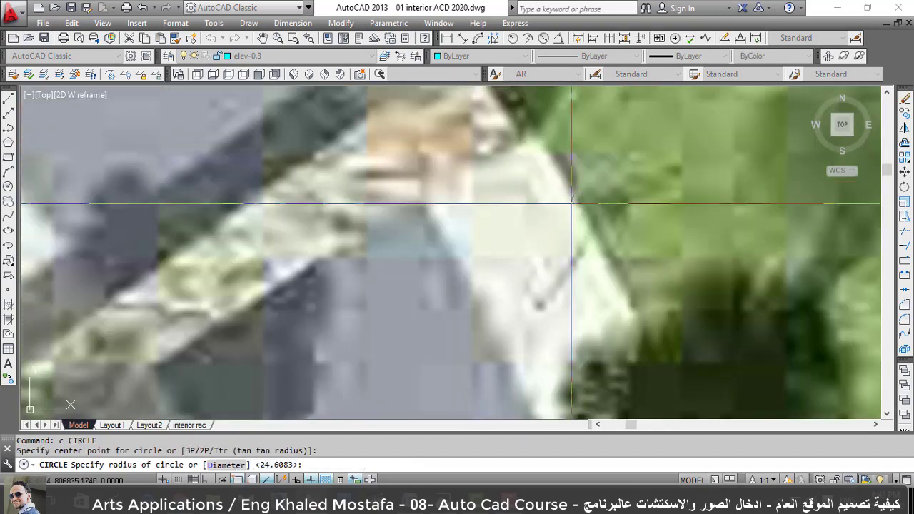
pyautogui.scroll(-2, 528, 235)
pyautogui.scroll(-2, 500, 264)
pyautogui.scroll(-2, 474, 280)
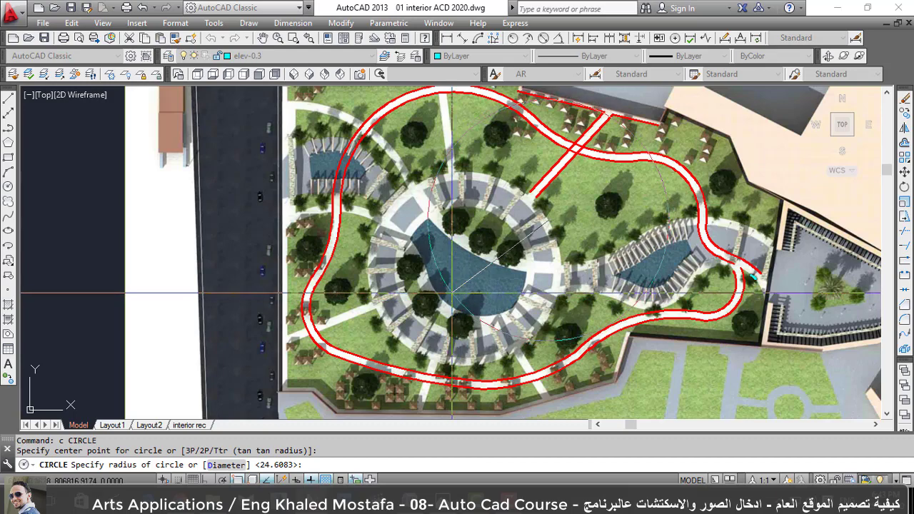
pyautogui.click(455, 300)
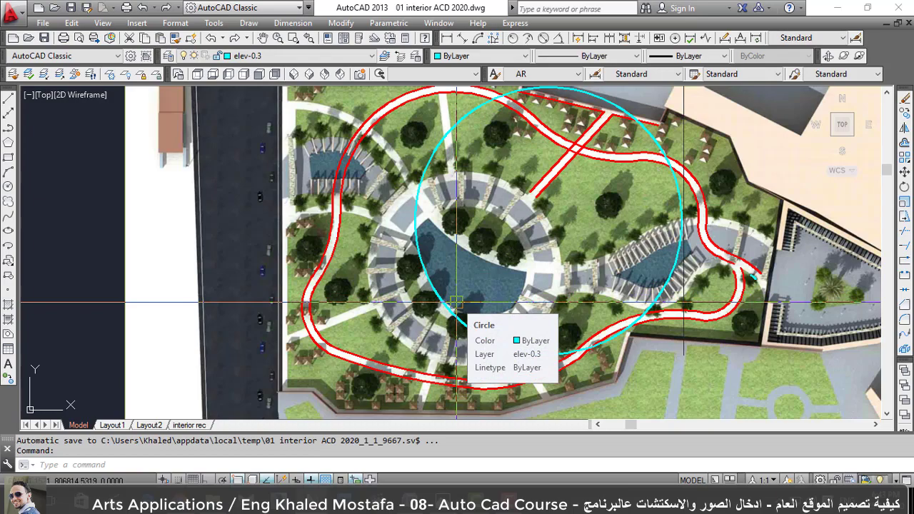
pyautogui.scroll(3, 436, 271)
pyautogui.scroll(3, 378, 152)
pyautogui.scroll(3, 407, 244)
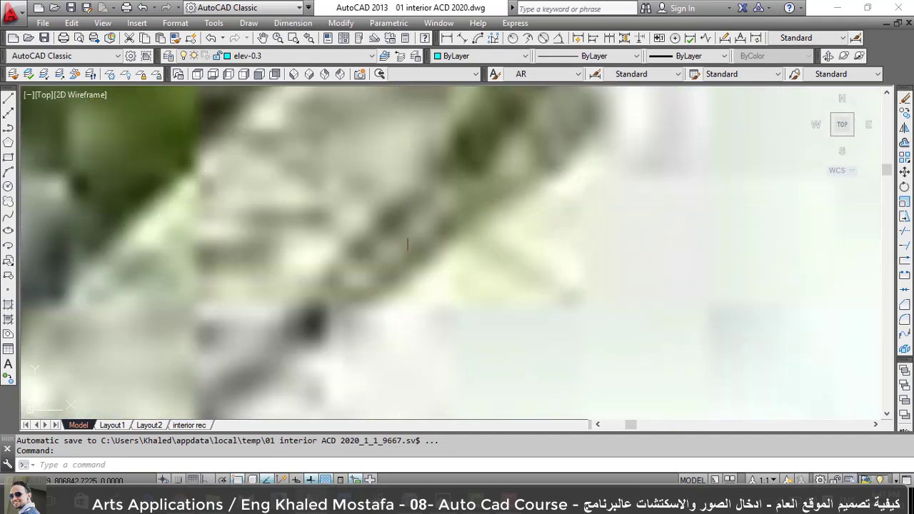
# Add a second radius-34 circle overlapping the first on the plaza.
pyautogui.write('c')
pyautogui.press('Return')
pyautogui.click(396, 225)
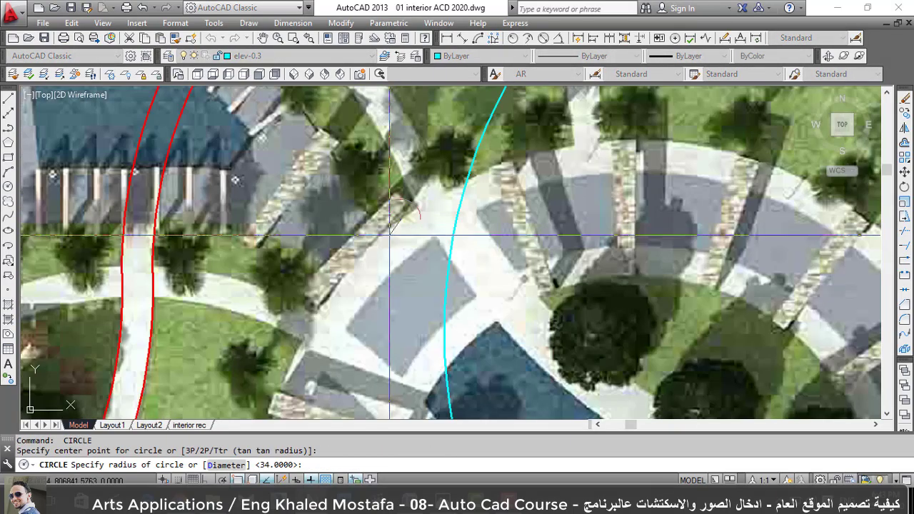
pyautogui.press('Return')
pyautogui.scroll(-5, 389, 225)
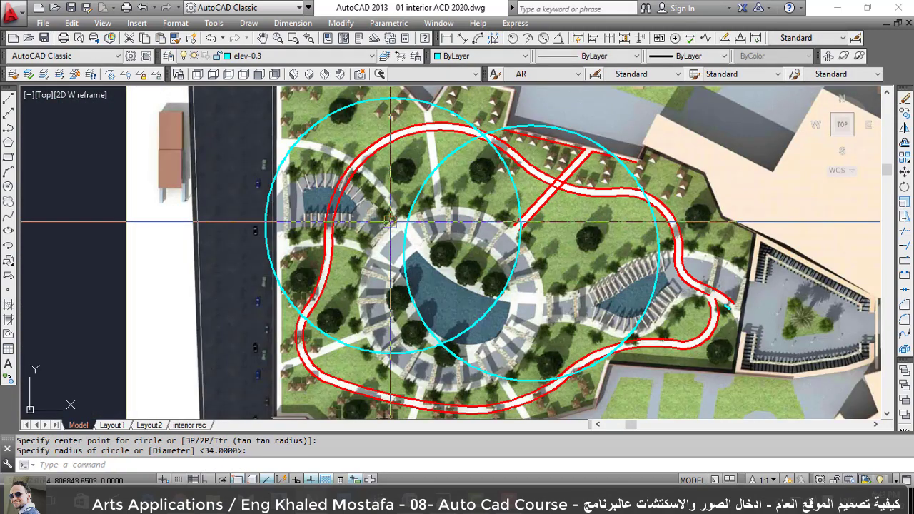
pyautogui.scroll(3, 438, 333)
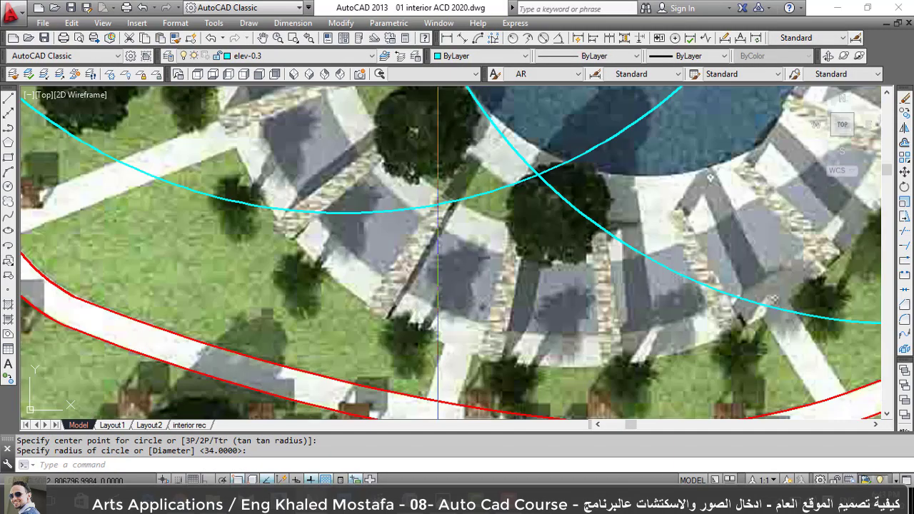
pyautogui.scroll(2, 439, 333)
pyautogui.scroll(3, 447, 336)
# Add a third radius-34 circle over the pond, completing the overlapping trio.
pyautogui.press('Return')
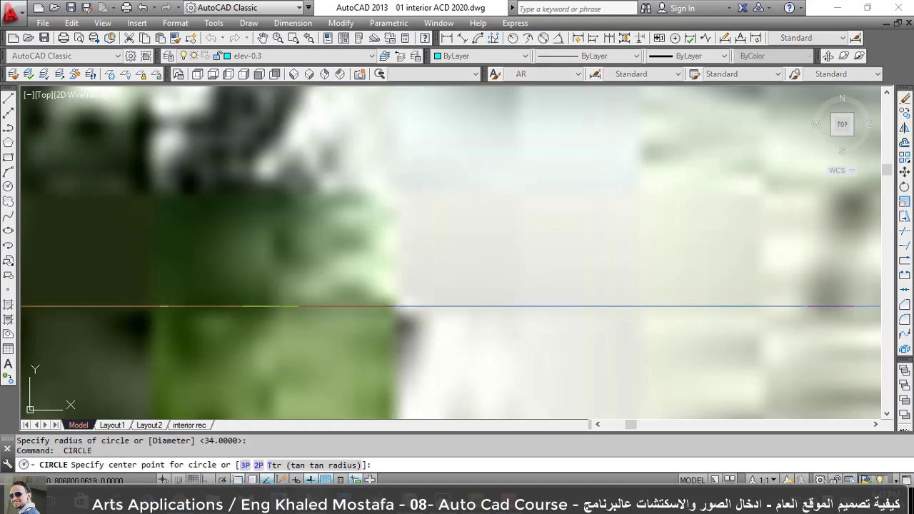
pyautogui.click(396, 305)
pyautogui.press('Return')
pyautogui.scroll(-4, 399, 307)
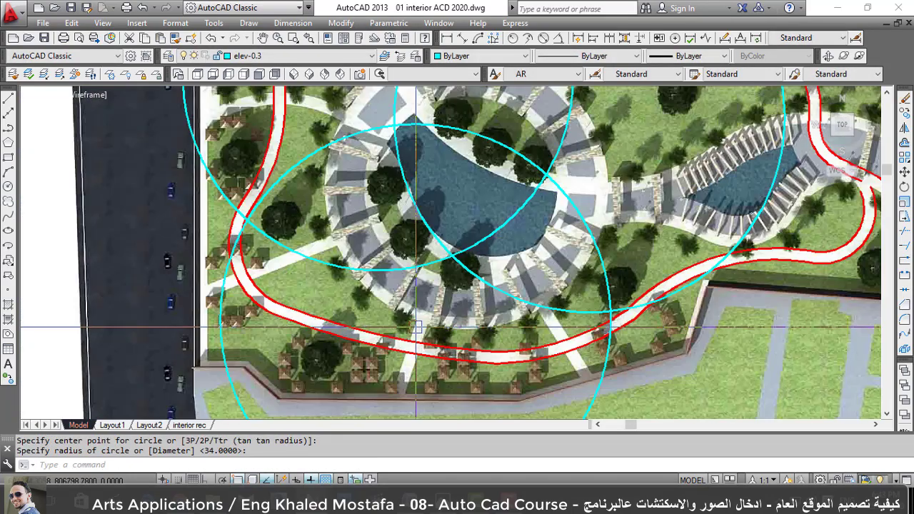
pyautogui.scroll(2, 426, 314)
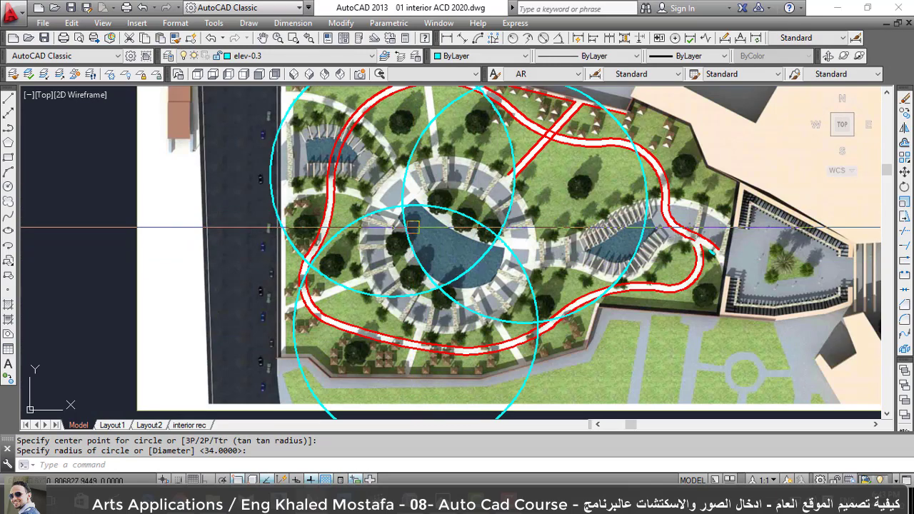
pyautogui.scroll(2, 438, 248)
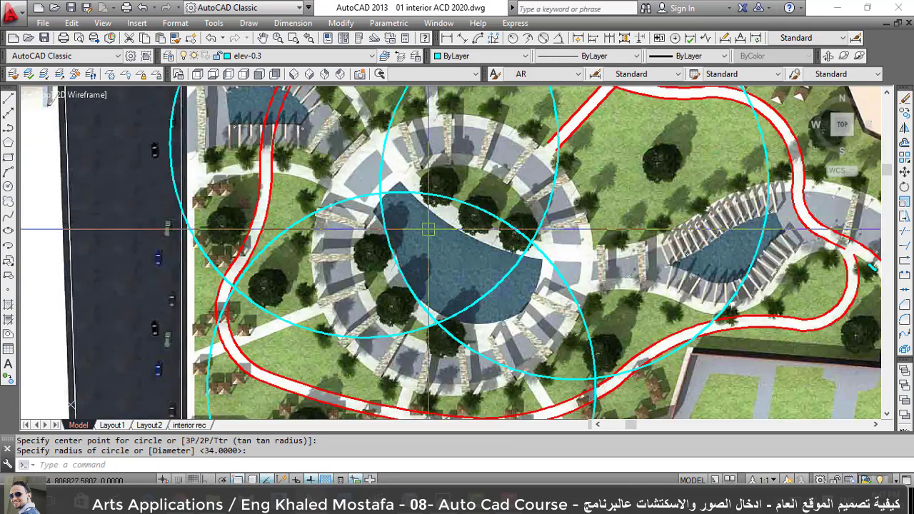
# Start a line at a misplaced point and cancel it.
pyautogui.write('l')
pyautogui.press('Return')
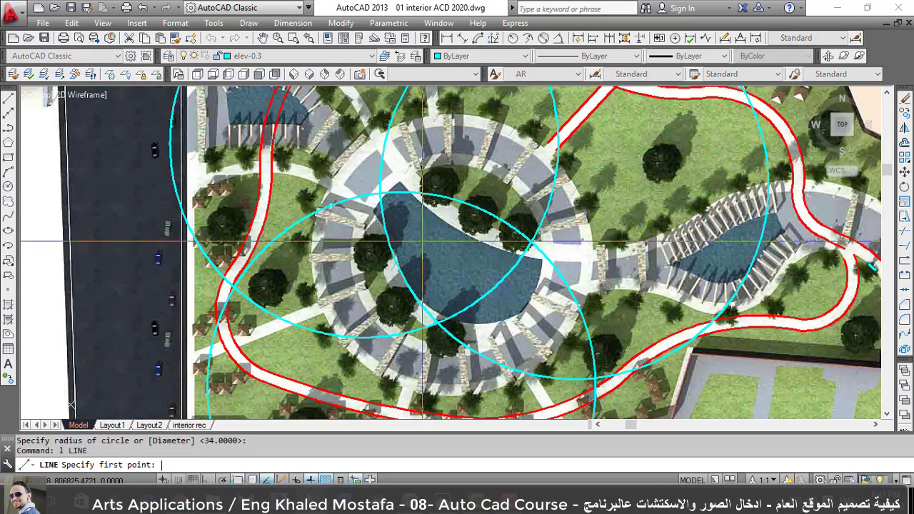
pyautogui.click(437, 317)
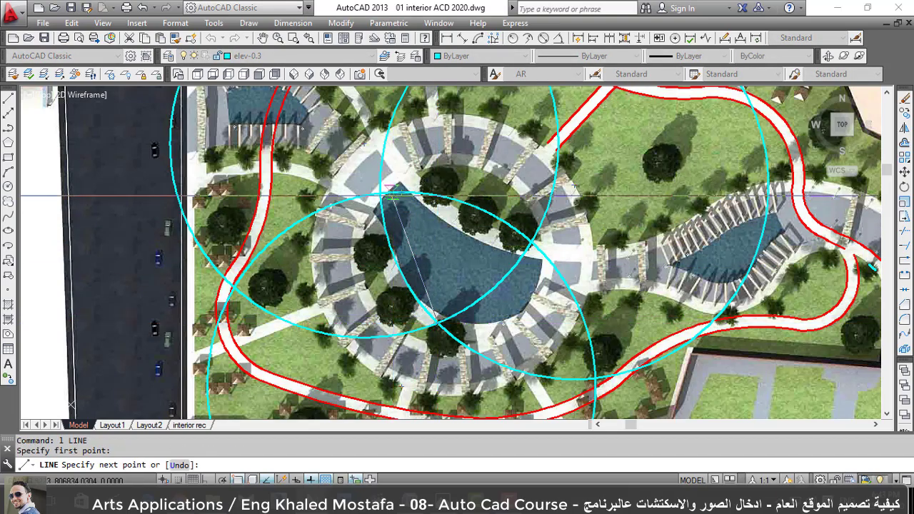
pyautogui.scroll(3, 360, 250)
pyautogui.press('Escape')
# Connect the upper, right and lower circle intersections with lines forming a triangle.
pyautogui.press('Return')
pyautogui.click(366, 143)
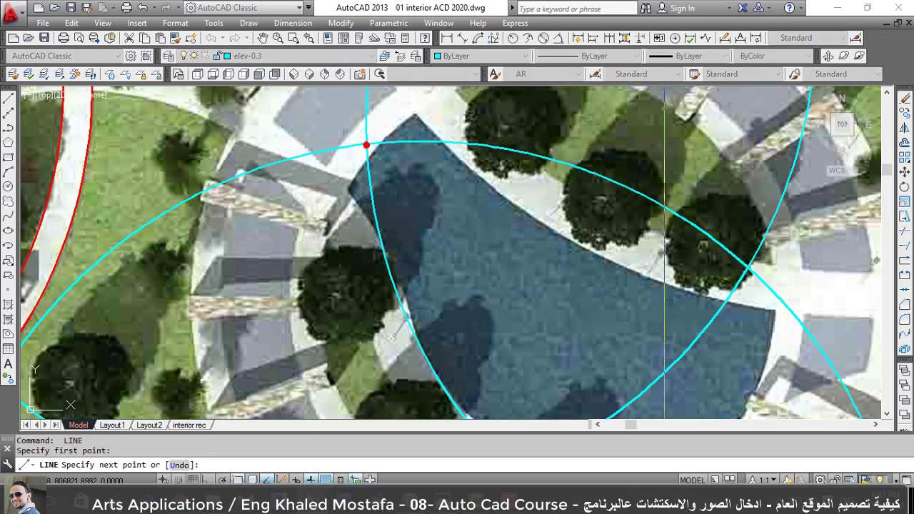
pyautogui.scroll(-2, 592, 238)
pyautogui.scroll(2, 591, 237)
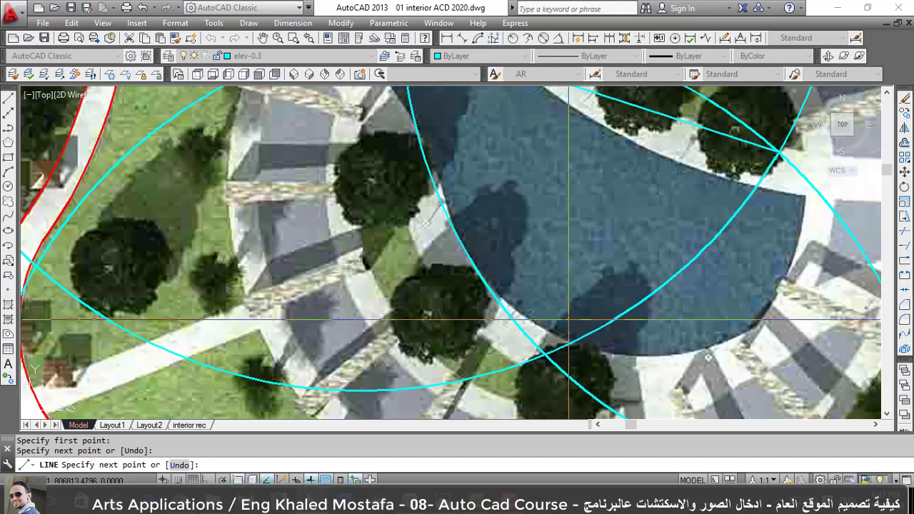
pyautogui.click(550, 345)
pyautogui.scroll(-3, 525, 294)
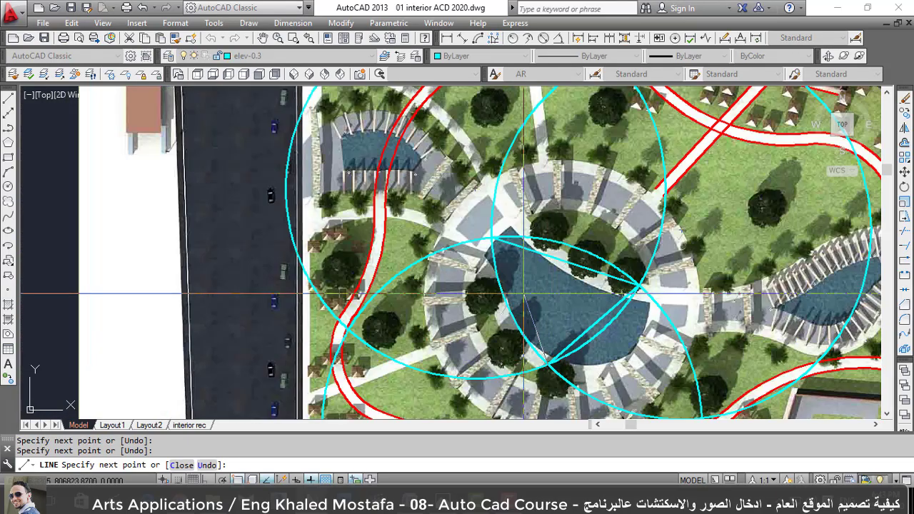
pyautogui.click(493, 237)
pyautogui.press('Escape')
pyautogui.press('Return')
pyautogui.scroll(2, 546, 360)
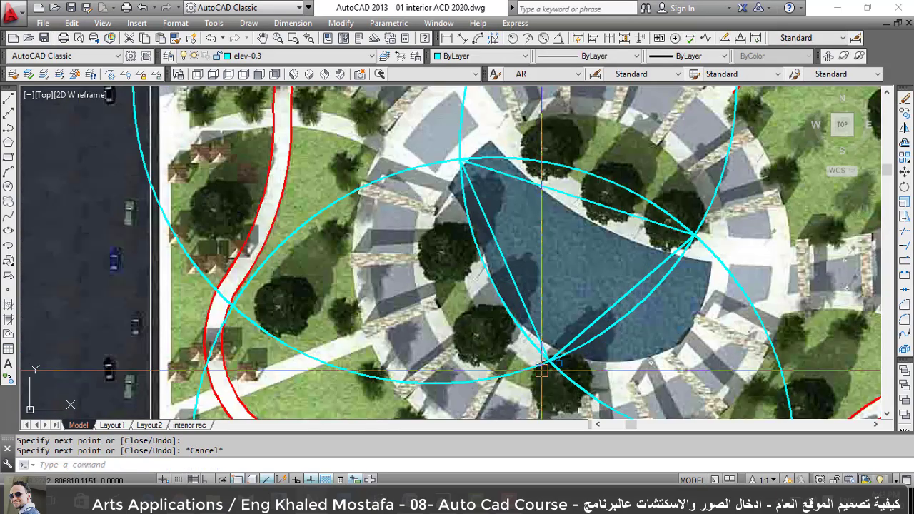
pyautogui.press('Escape')
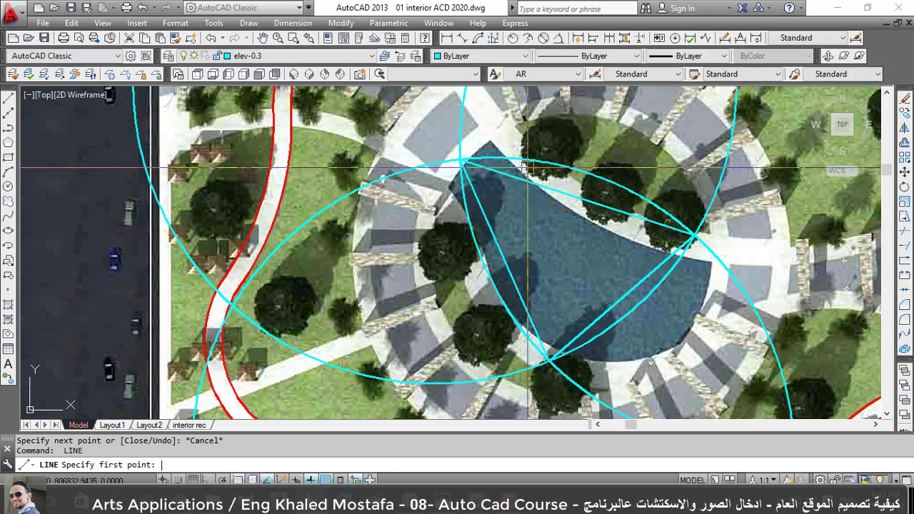
# Switch the colour to Yellow and draw a line from the lower corner to the opposite midpoint.
pyautogui.click(494, 57)
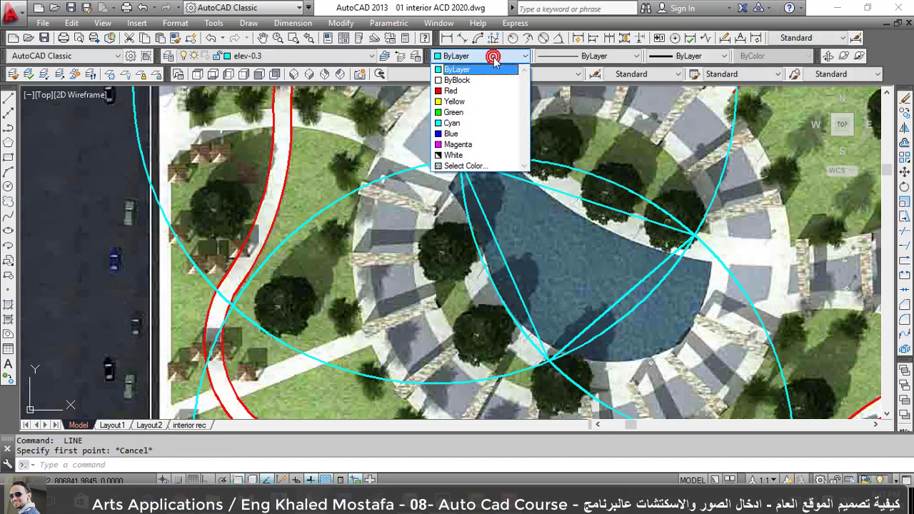
pyautogui.click(476, 102)
pyautogui.write('l')
pyautogui.press('Return')
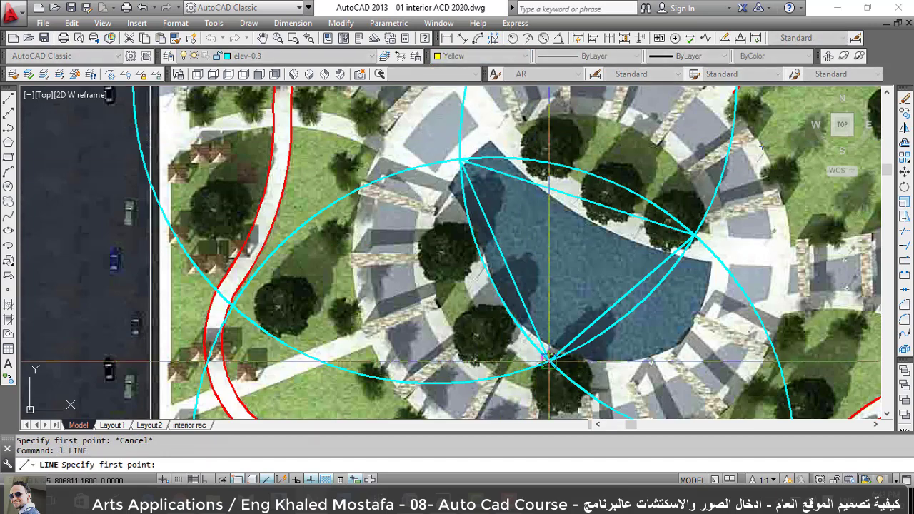
pyautogui.click(547, 360)
pyautogui.click(577, 194)
pyautogui.press('Escape')
# Draw yellow lines from the upper and right corners to their opposite side midpoints.
pyautogui.press('Return')
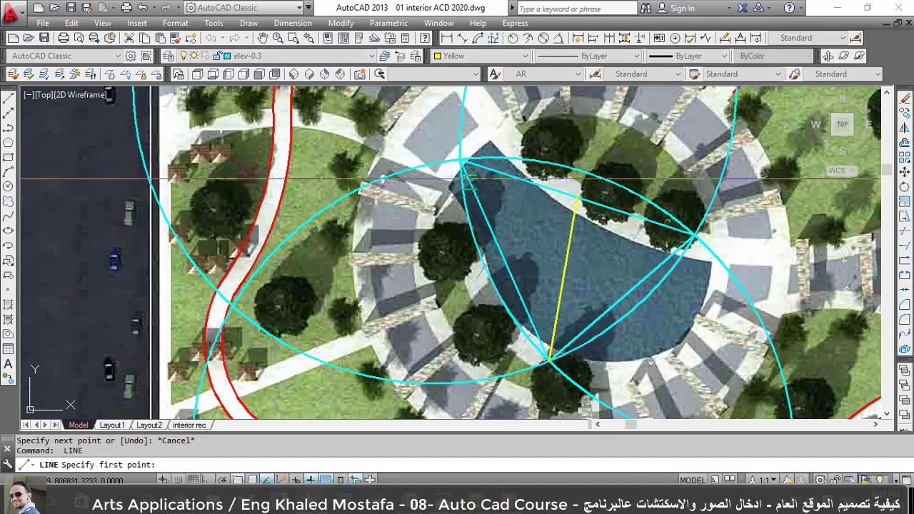
pyautogui.click(461, 162)
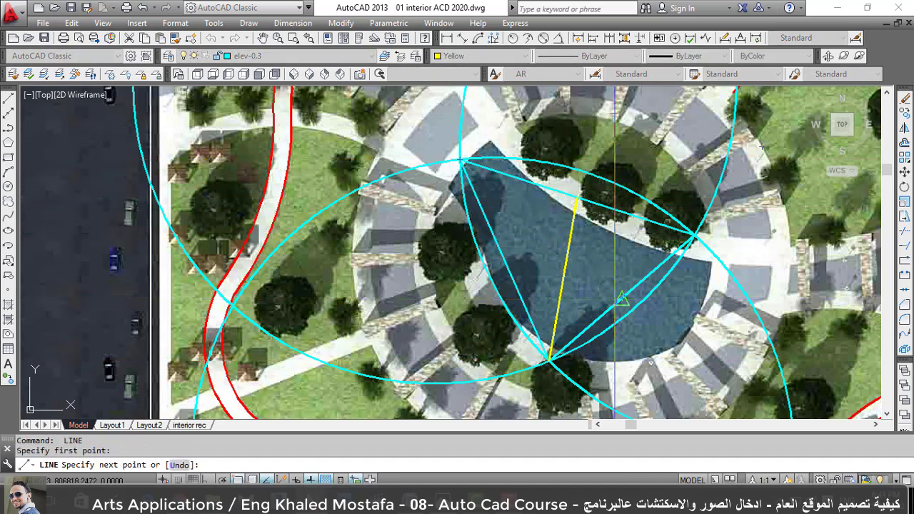
pyautogui.click(623, 298)
pyautogui.press('Escape')
pyautogui.press('Return')
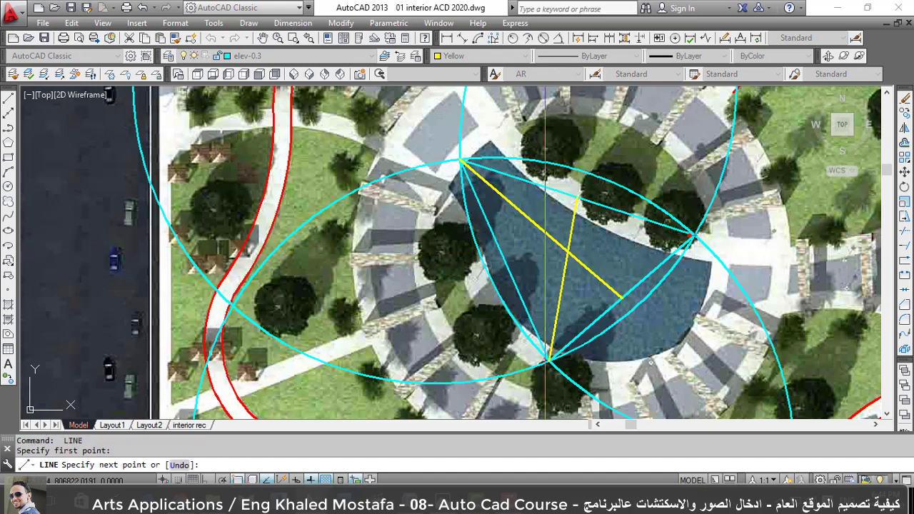
pyautogui.click(505, 258)
pyautogui.press('Escape')
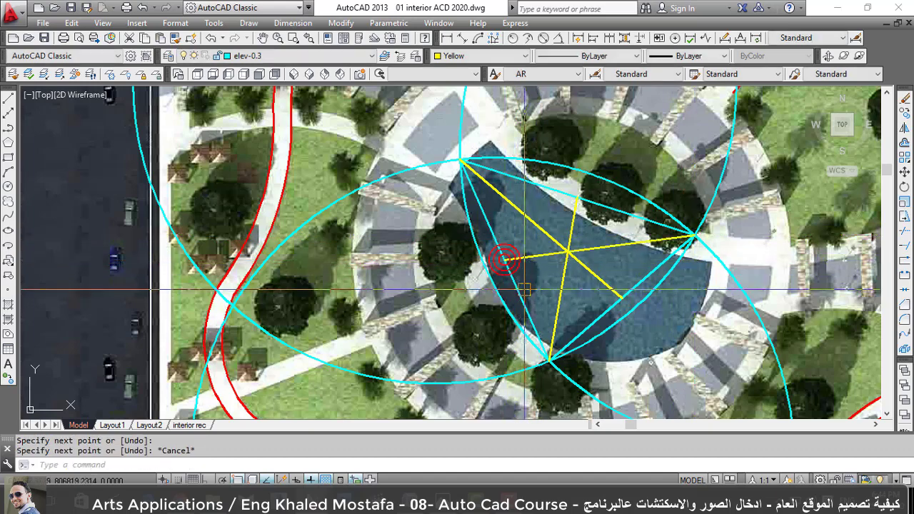
# Zoom and pan to inspect the yellow lines' crossing point, cancelling a stray selection.
pyautogui.scroll(-2, 524, 289)
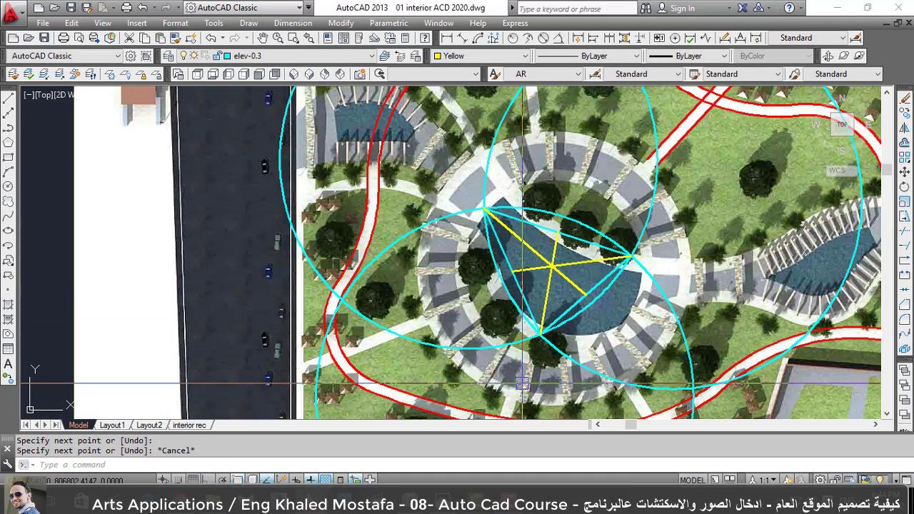
pyautogui.scroll(2, 488, 195)
pyautogui.scroll(4, 488, 196)
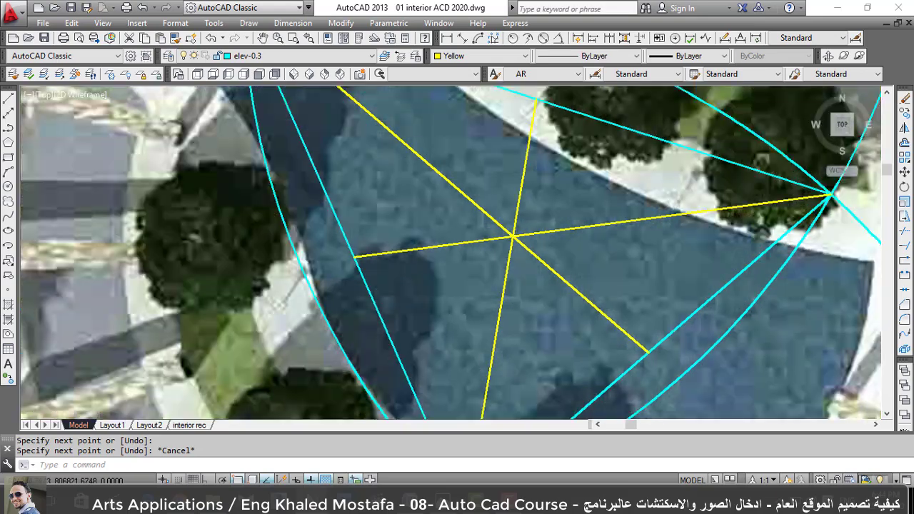
pyautogui.scroll(3, 488, 196)
pyautogui.moveTo(488, 196); pyautogui.dragTo(558, 309, button='middle')
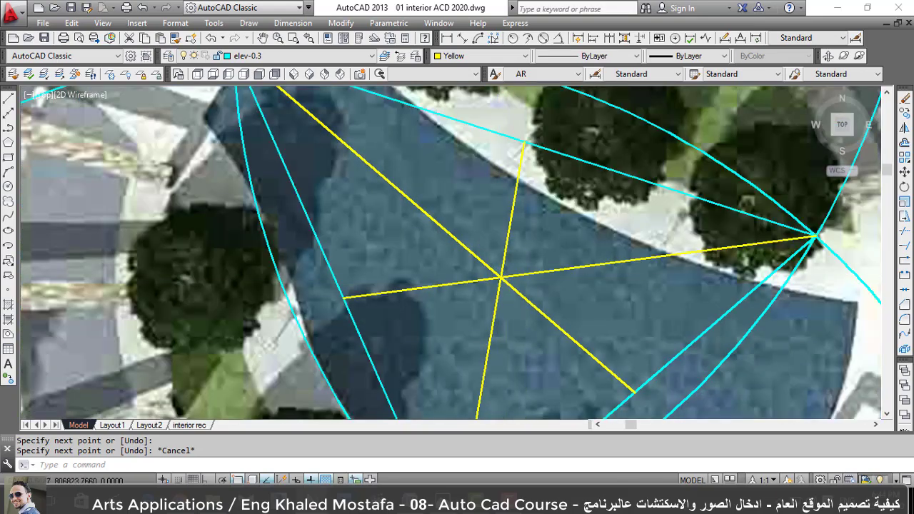
pyautogui.click(500, 280)
pyautogui.press('Escape')
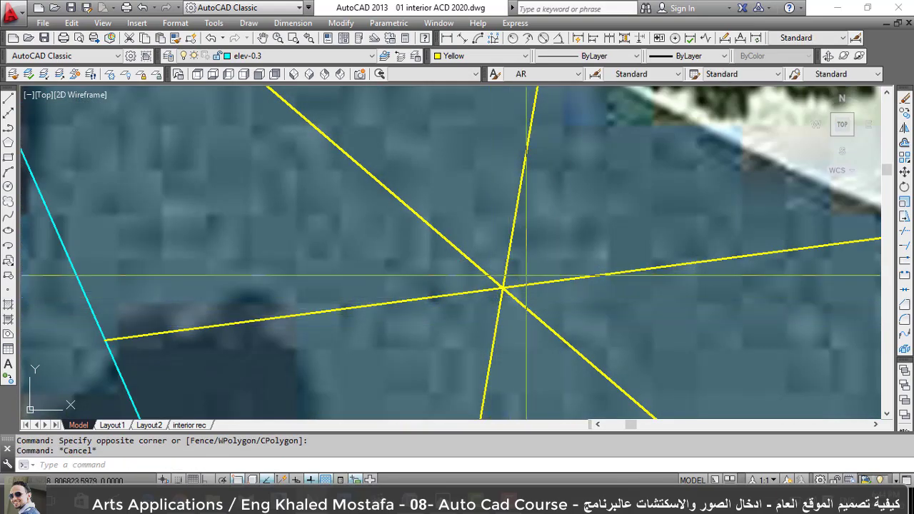
# Draw three trial circles near the line crossing, then erase them.
pyautogui.write('c')
pyautogui.press('Return')
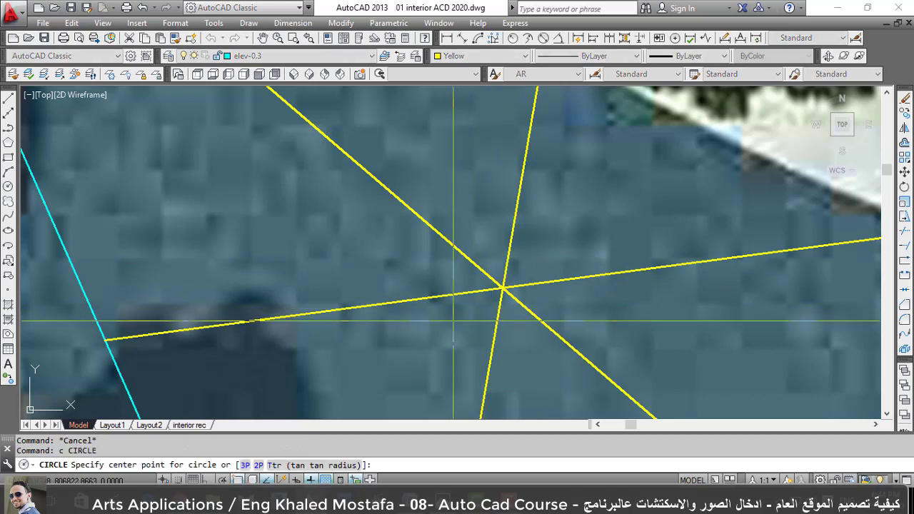
pyautogui.click(453, 320)
pyautogui.press('Return')
pyautogui.click(469, 321)
pyautogui.click(575, 321)
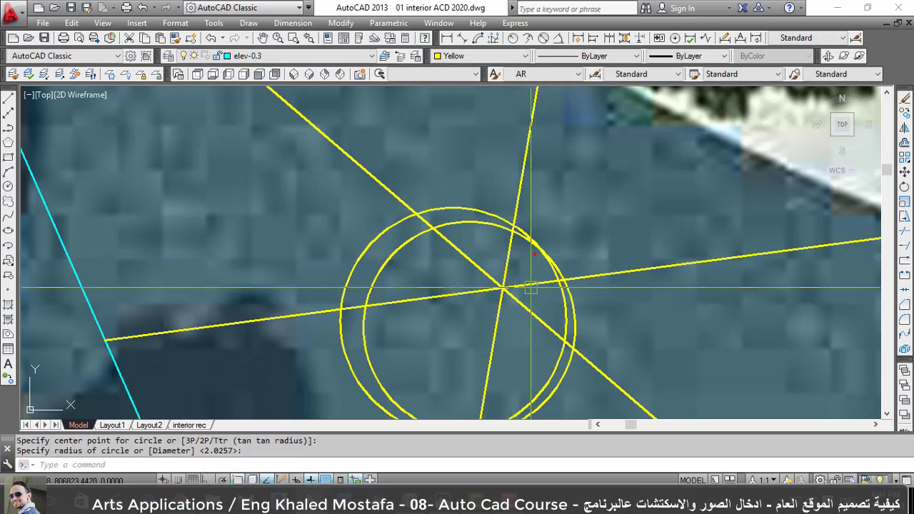
pyautogui.press('Return')
pyautogui.click(493, 328)
pyautogui.click(567, 332)
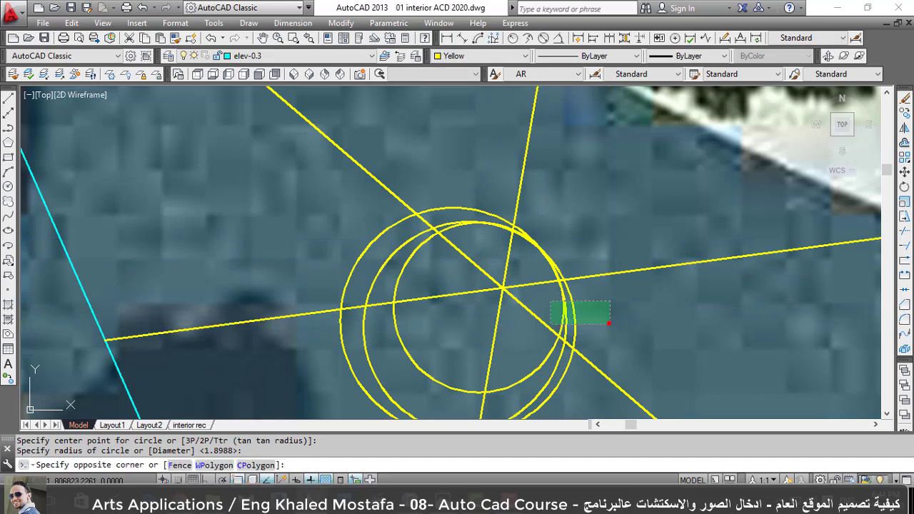
pyautogui.click(608, 323)
pyautogui.write('e')
pyautogui.press('Return')
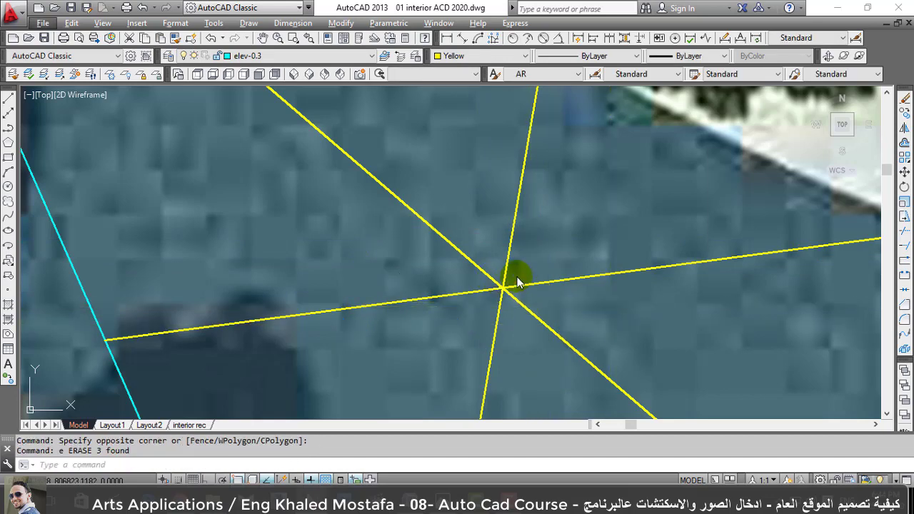
pyautogui.press('Escape')
pyautogui.press('Escape')
# Draw a yellow circle centred on the yellow lines' intersection, reaching the plaza edge.
pyautogui.scroll(-2, 486, 271)
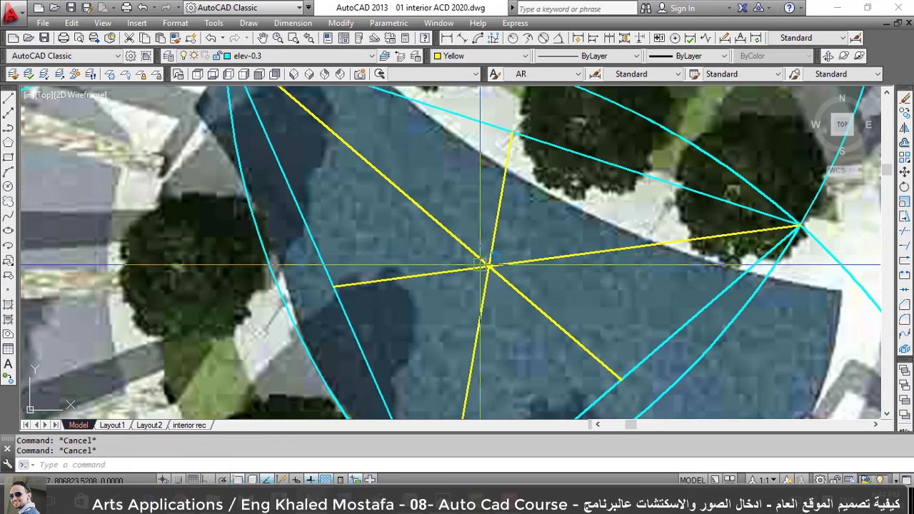
pyautogui.write('c')
pyautogui.press('Return')
pyautogui.scroll(3, 483, 264)
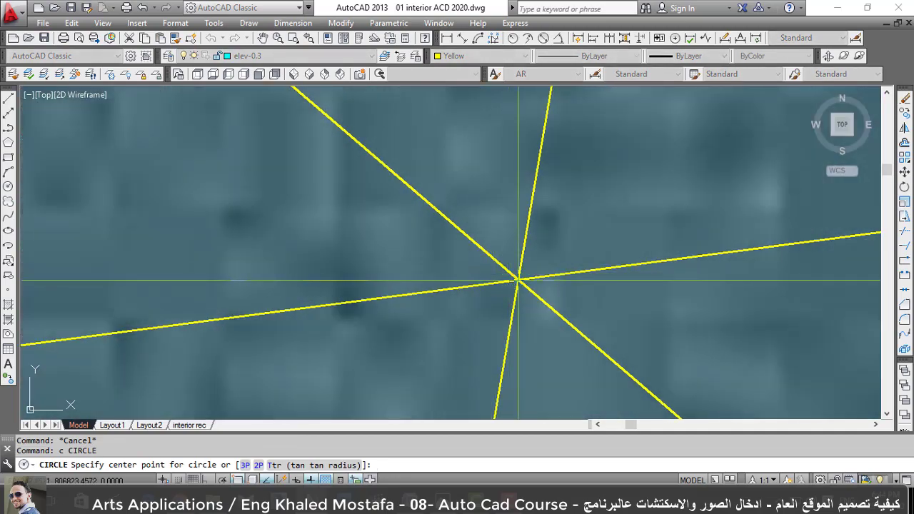
pyautogui.click(519, 280)
pyautogui.scroll(-2, 519, 280)
pyautogui.scroll(-2, 516, 279)
pyautogui.scroll(3, 345, 321)
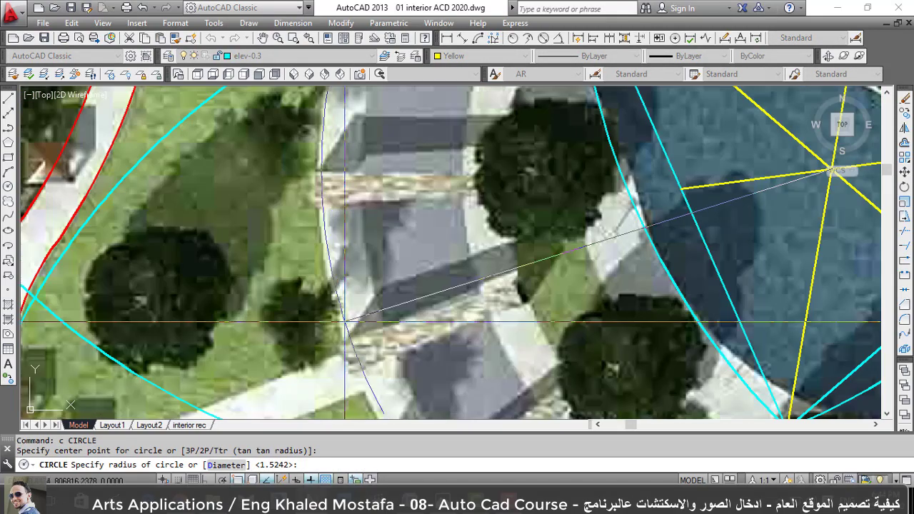
pyautogui.scroll(2, 342, 321)
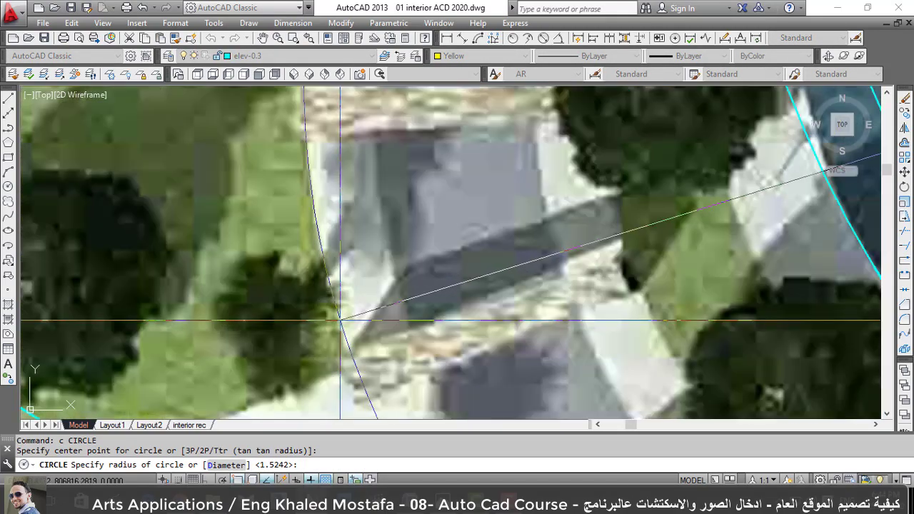
pyautogui.click(340, 320)
pyautogui.scroll(-5, 429, 278)
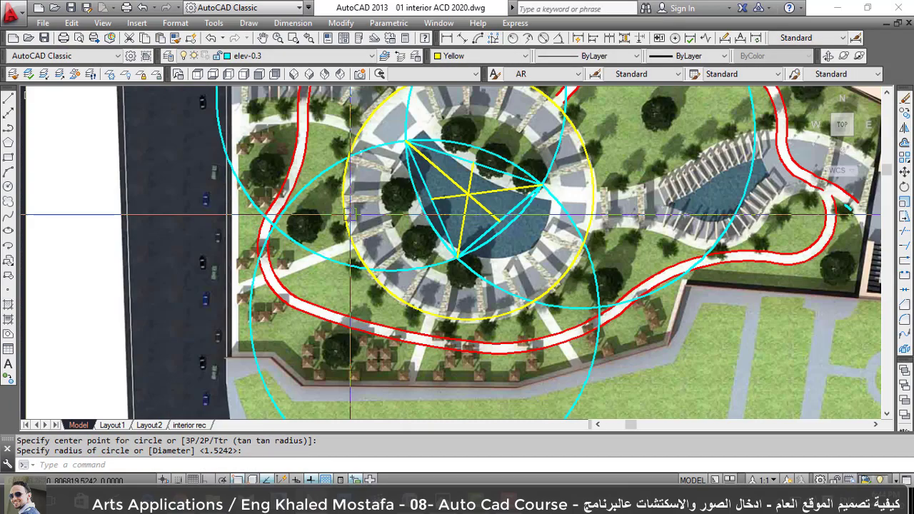
pyautogui.scroll(-3, 428, 386)
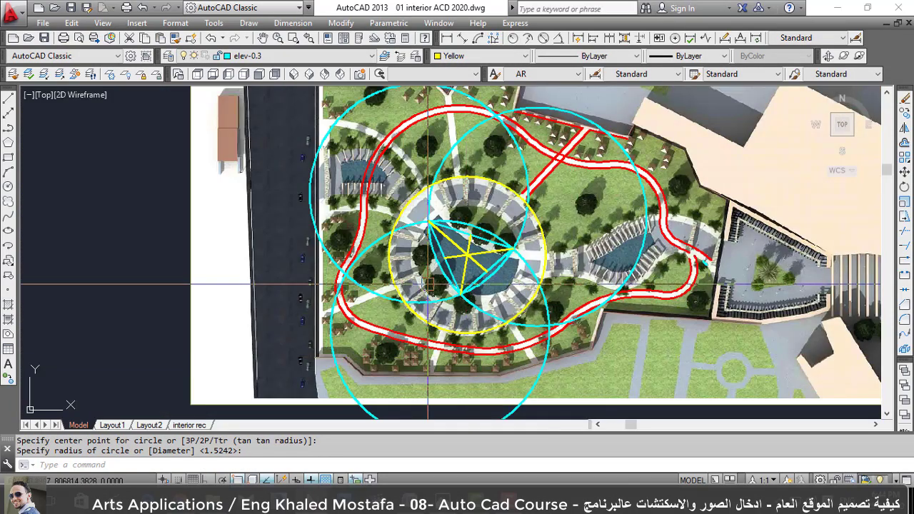
pyautogui.scroll(4, 410, 300)
pyautogui.scroll(5, 465, 181)
pyautogui.scroll(-3, 434, 170)
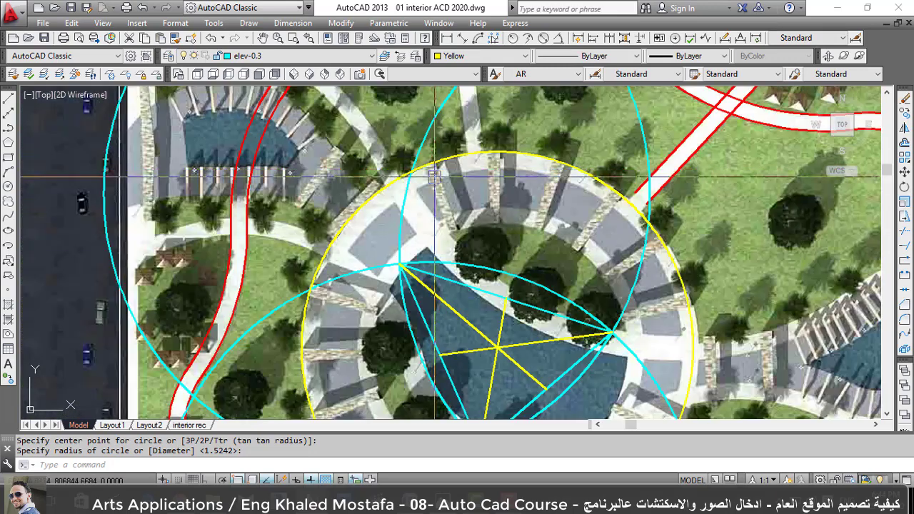
pyautogui.scroll(-2, 437, 178)
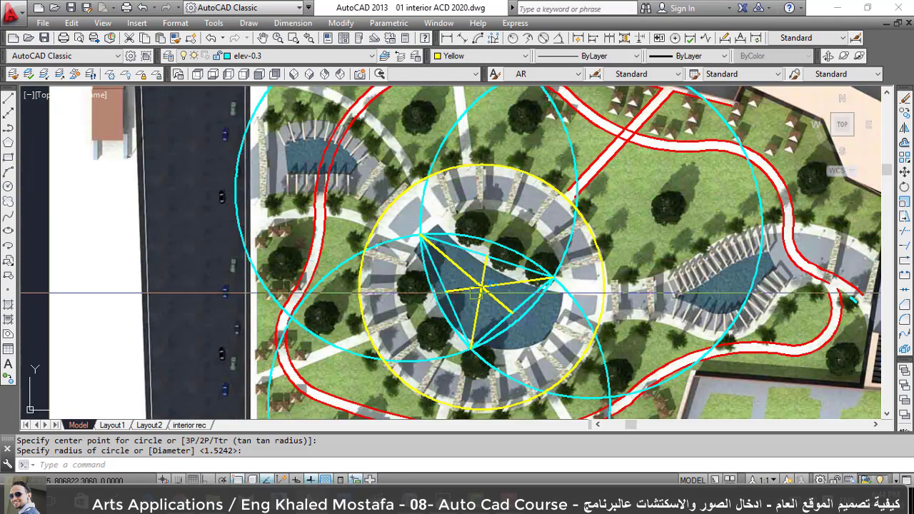
pyautogui.moveTo(476, 312)
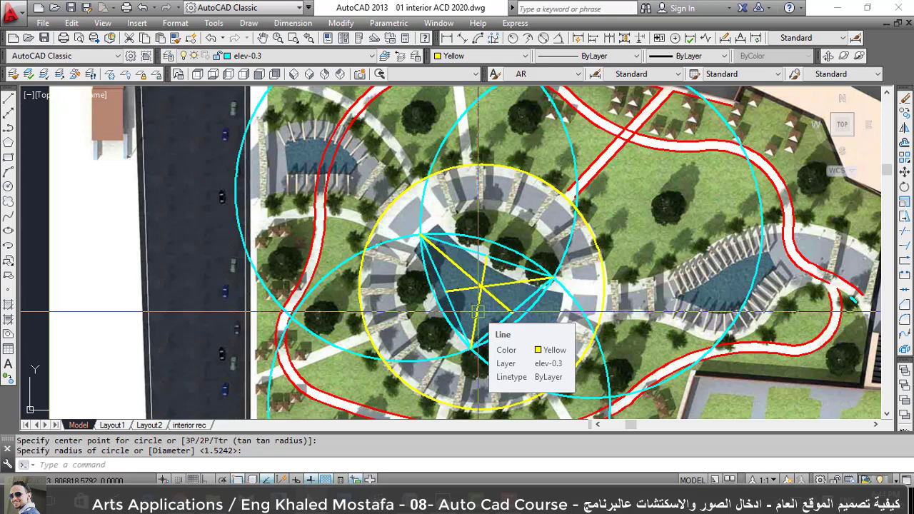
pyautogui.press('Escape')
pyautogui.moveTo(477, 311); pyautogui.dragTo(535, 300, button='middle')
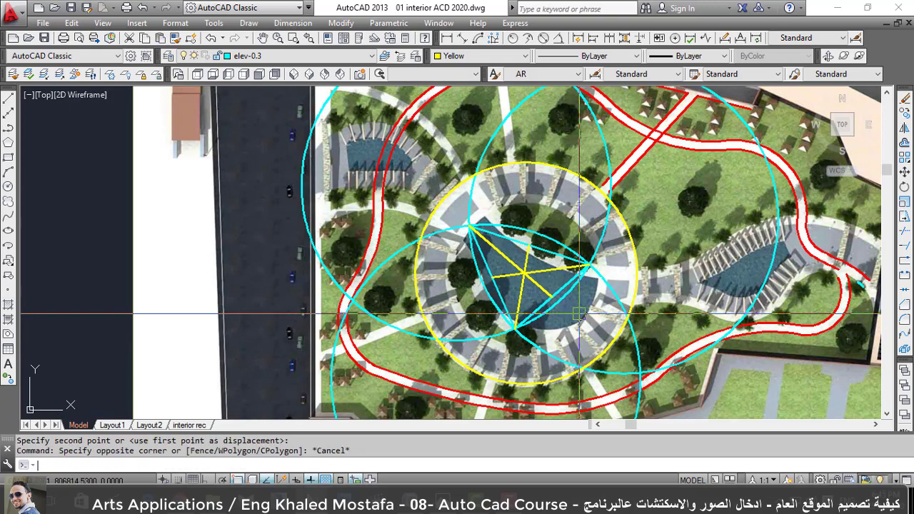
# Erase the cyan circles and yellow construction lines.
pyautogui.click(584, 221)
pyautogui.click(449, 223)
pyautogui.write('e')
pyautogui.press('Return')
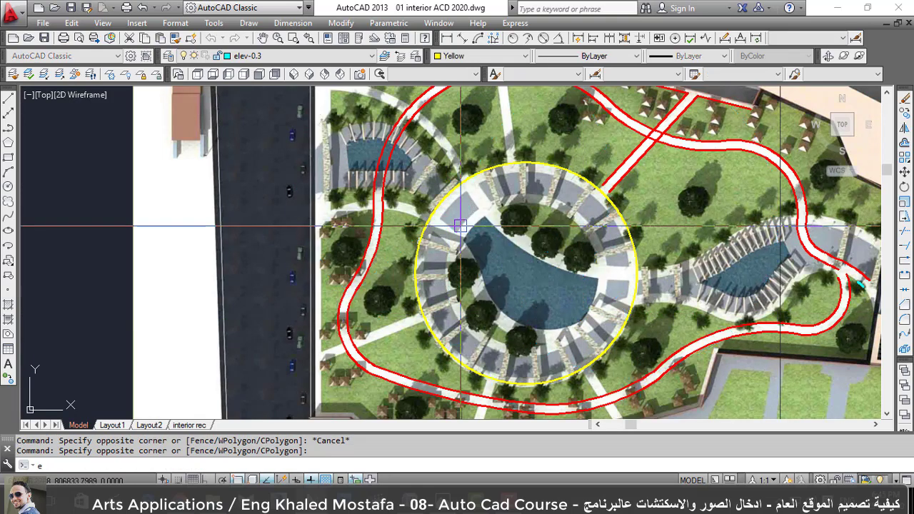
# Offset the yellow plaza circle 2 units inward.
pyautogui.write('o')
pyautogui.press('Return')
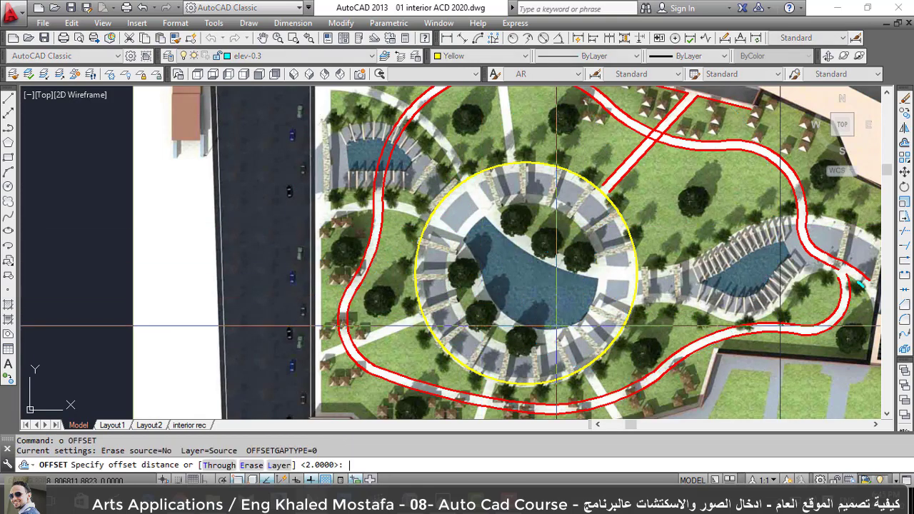
pyautogui.write('2')
pyautogui.press('Return')
pyautogui.scroll(5, 625, 222)
pyautogui.click(620, 225)
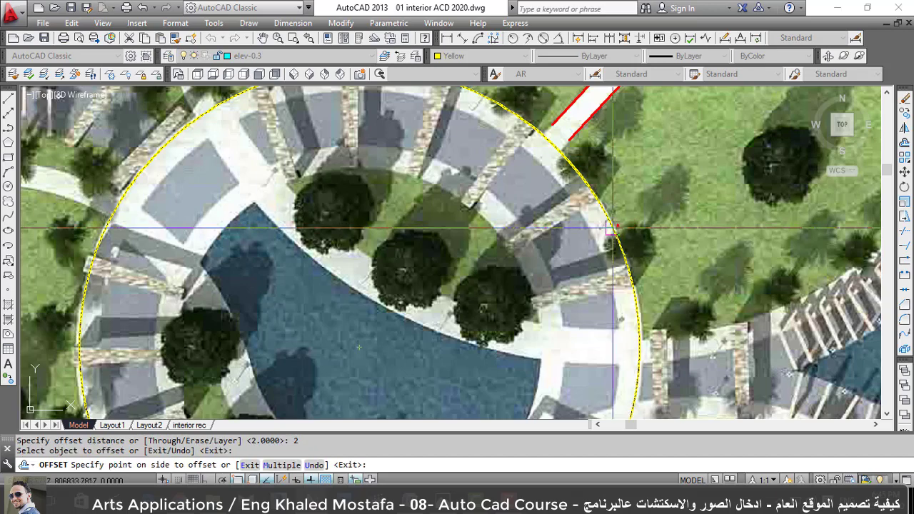
pyautogui.click(546, 265)
pyautogui.press('Escape')
pyautogui.scroll(-2, 550, 268)
# Match a red walkway line's properties onto both plaza circles.
pyautogui.write('mas')
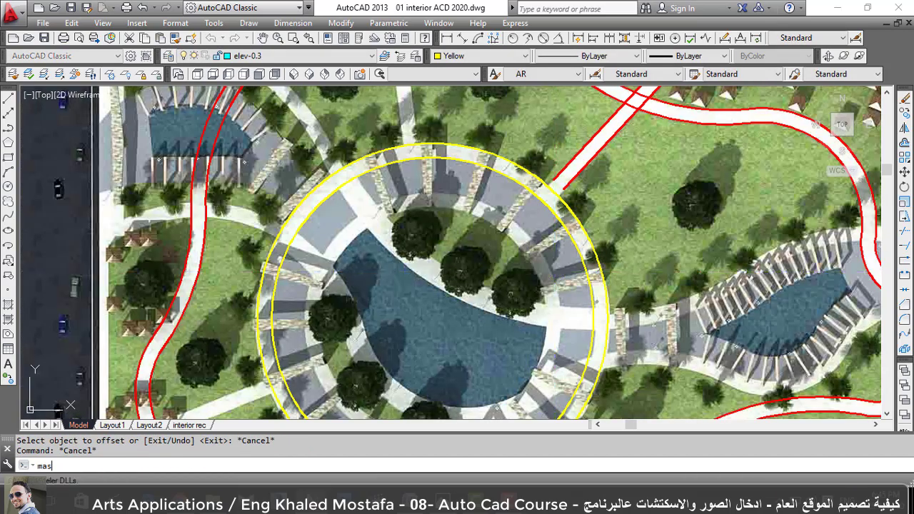
pyautogui.press('Return')
pyautogui.press('Escape')
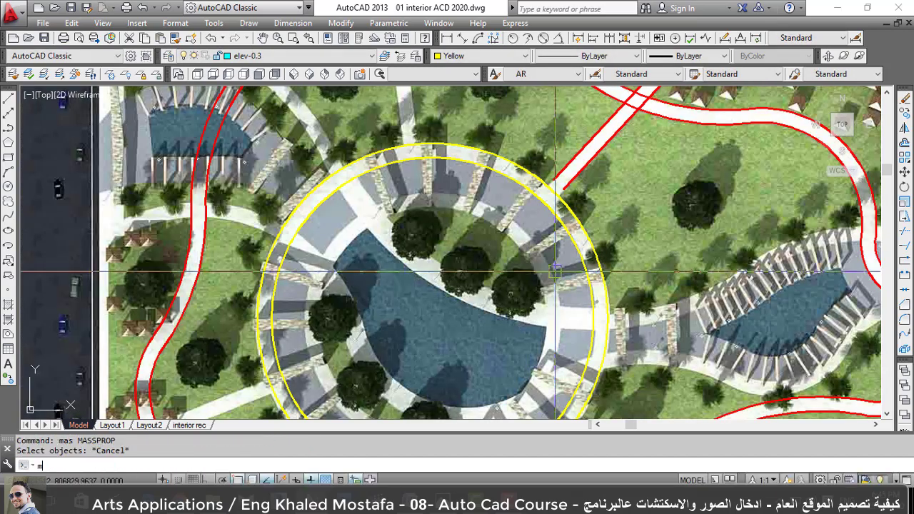
pyautogui.write('ma')
pyautogui.press('Return')
pyautogui.click(561, 187)
pyautogui.moveTo(589, 147); pyautogui.dragTo(513, 282)
pyautogui.press('Escape')
pyautogui.scroll(-4, 517, 283)
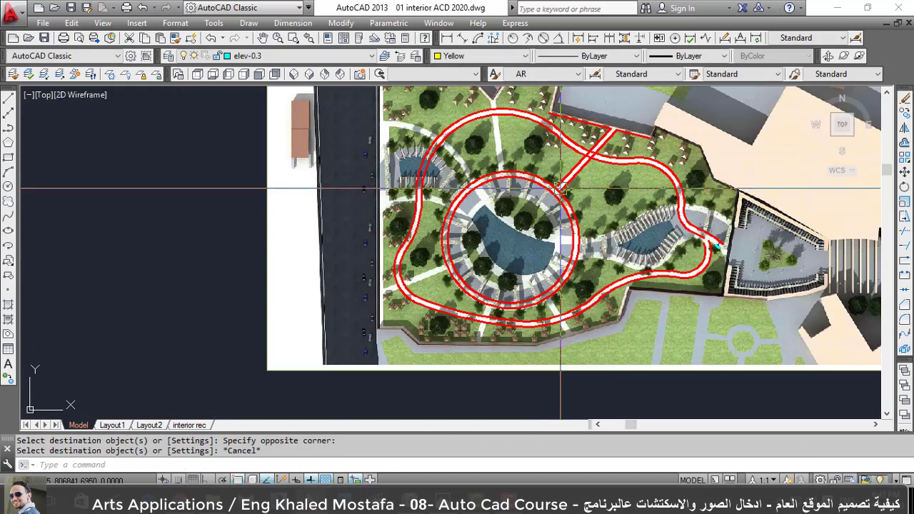
pyautogui.scroll(1, 529, 284)
pyautogui.scroll(1, 534, 284)
pyautogui.write('l')
pyautogui.press('Return')
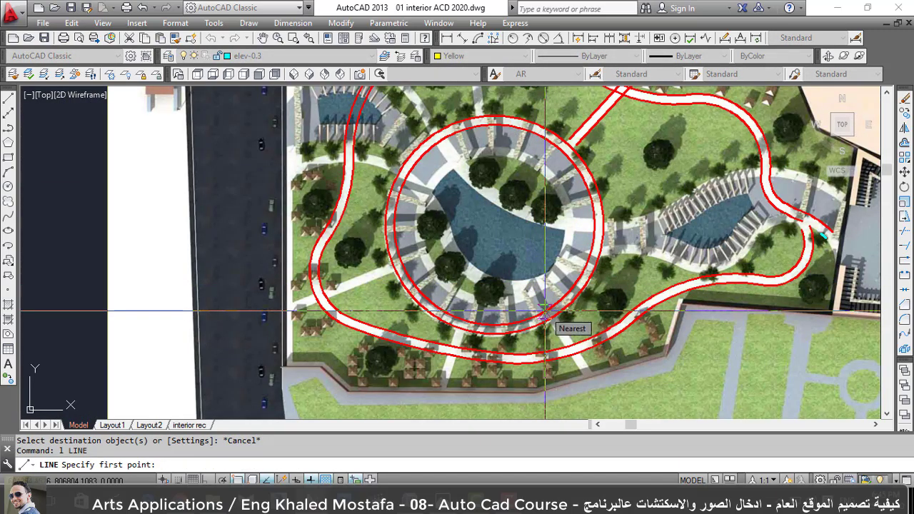
# Draw a short yellow cross segment at the lower path edge, discarding an unfinished line.
pyautogui.click(494, 226)
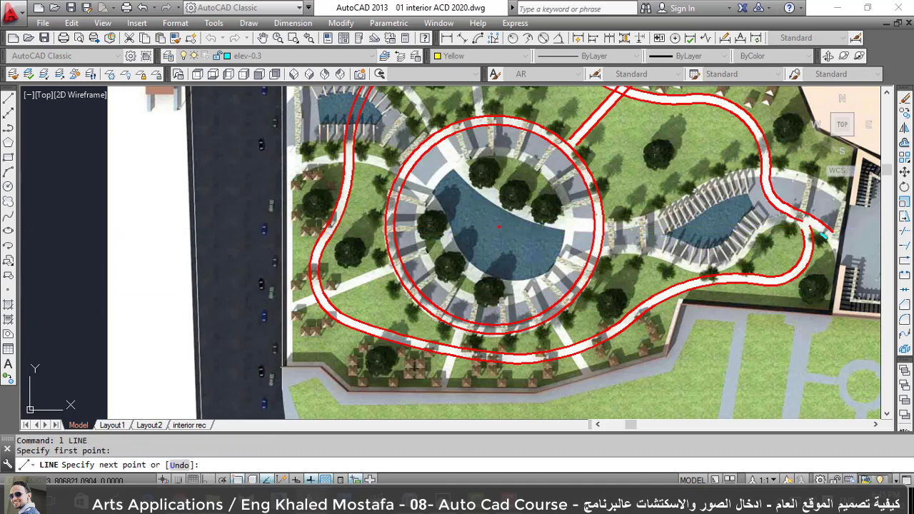
pyautogui.scroll(3, 586, 370)
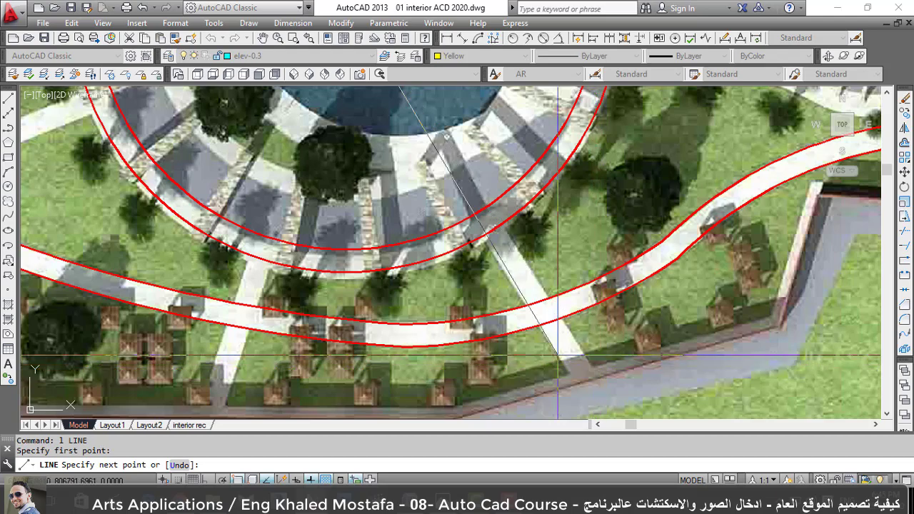
pyautogui.scroll(2, 591, 367)
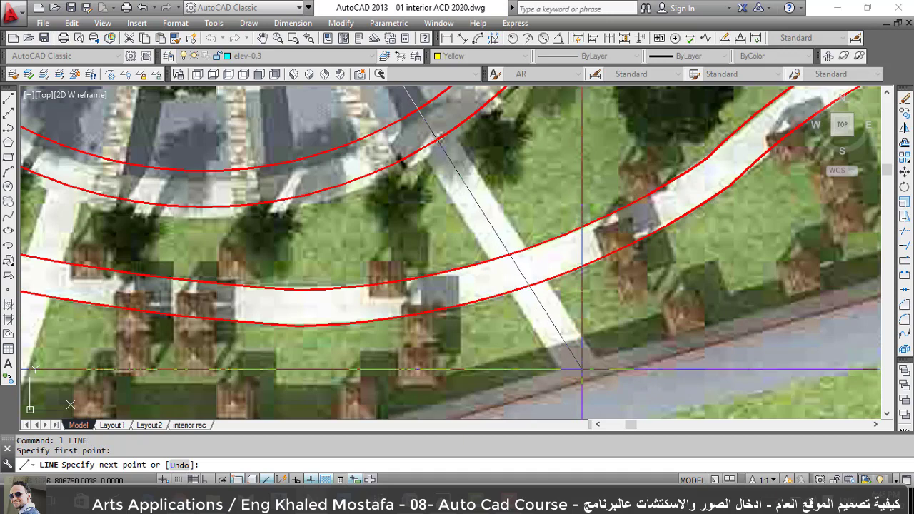
pyautogui.press('Escape')
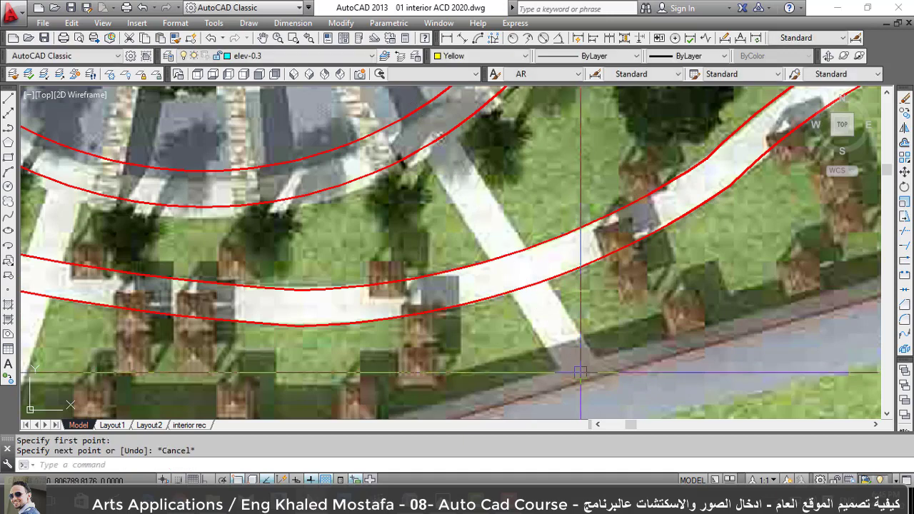
pyautogui.write('l')
pyautogui.press('Return')
pyautogui.scroll(5, 578, 370)
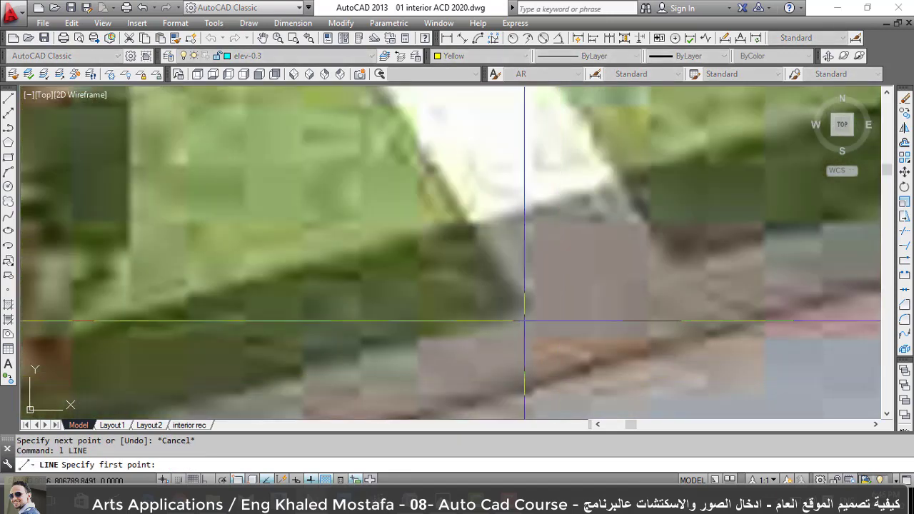
pyautogui.click(526, 314)
pyautogui.scroll(-3, 669, 273)
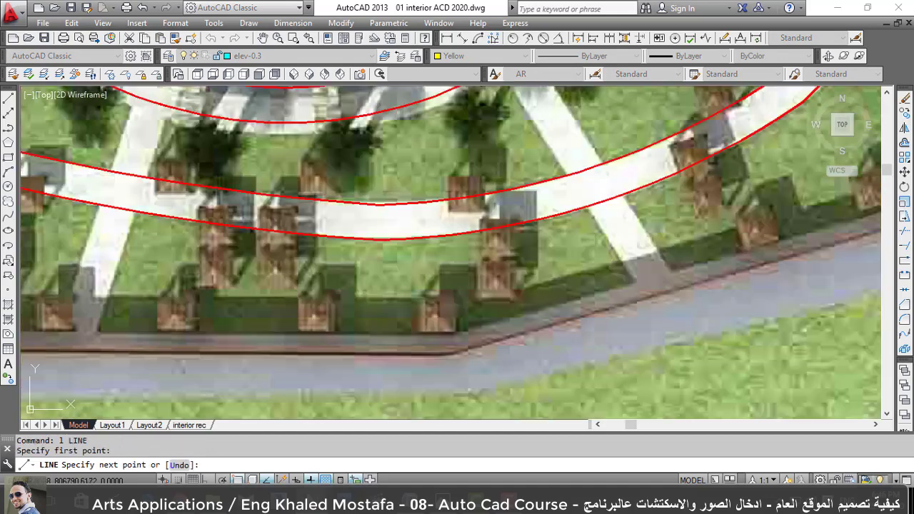
pyautogui.scroll(-1, 669, 273)
pyautogui.scroll(4, 679, 282)
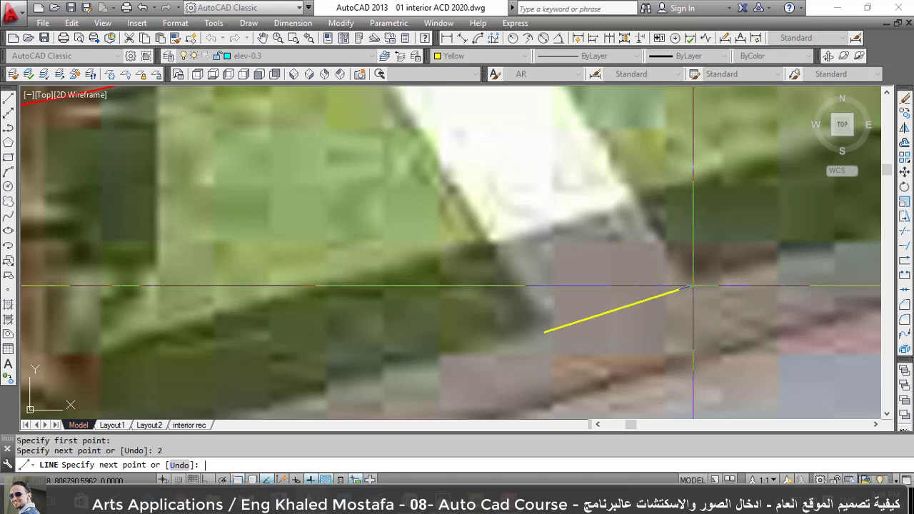
pyautogui.press('Escape')
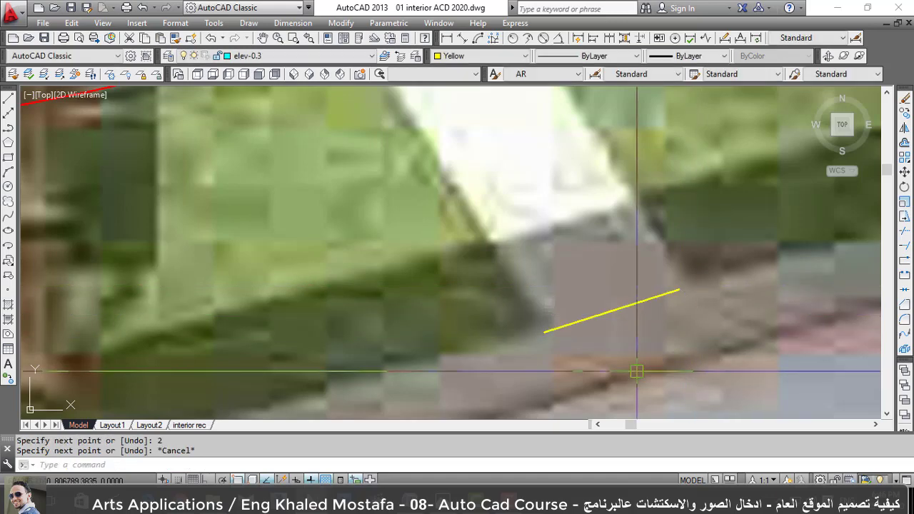
# Draw a yellow line from near the fountain down to the short cross segment.
pyautogui.write('l')
pyautogui.press('Return')
pyautogui.scroll(-2, 614, 350)
pyautogui.scroll(-3, 571, 307)
pyautogui.scroll(-2, 563, 299)
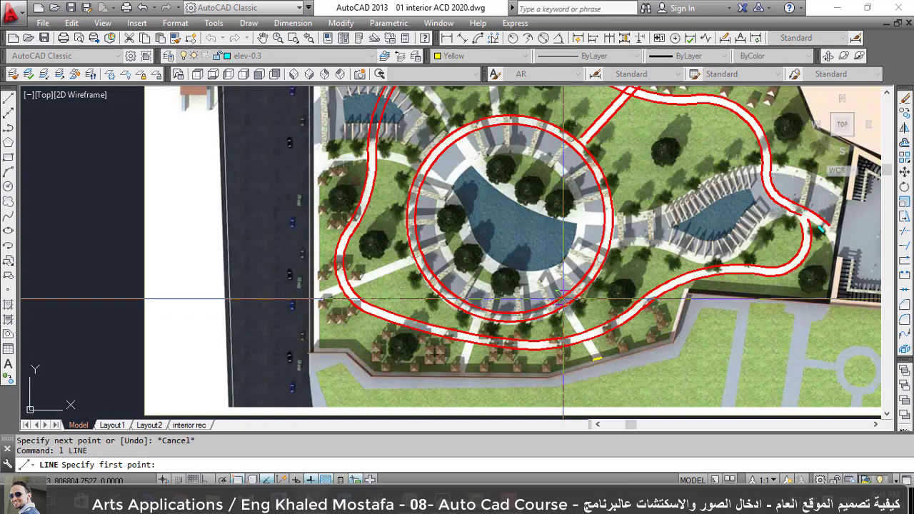
pyautogui.click(509, 219)
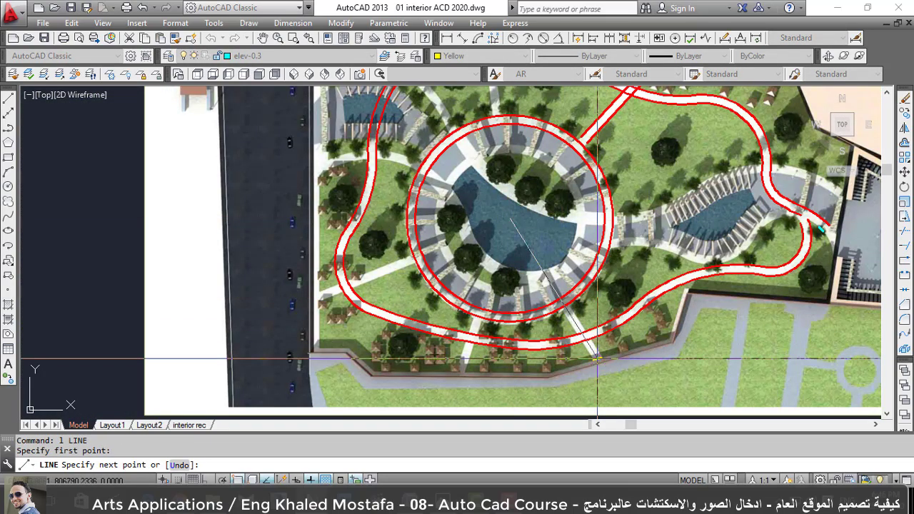
pyautogui.scroll(8, 599, 359)
pyautogui.click(532, 305)
pyautogui.press('Escape')
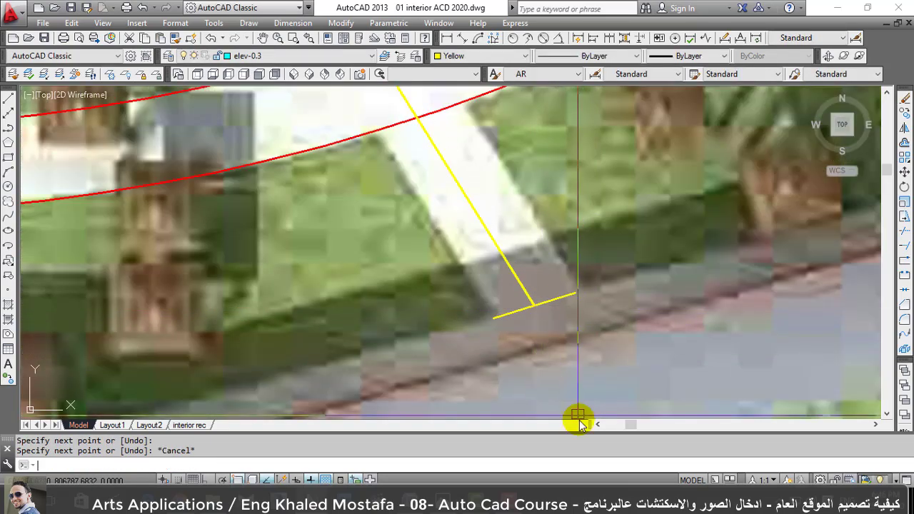
# Offset the yellow line by 1 to both sides.
pyautogui.write('o')
pyautogui.press('Return')
pyautogui.write('1')
pyautogui.press('Return')
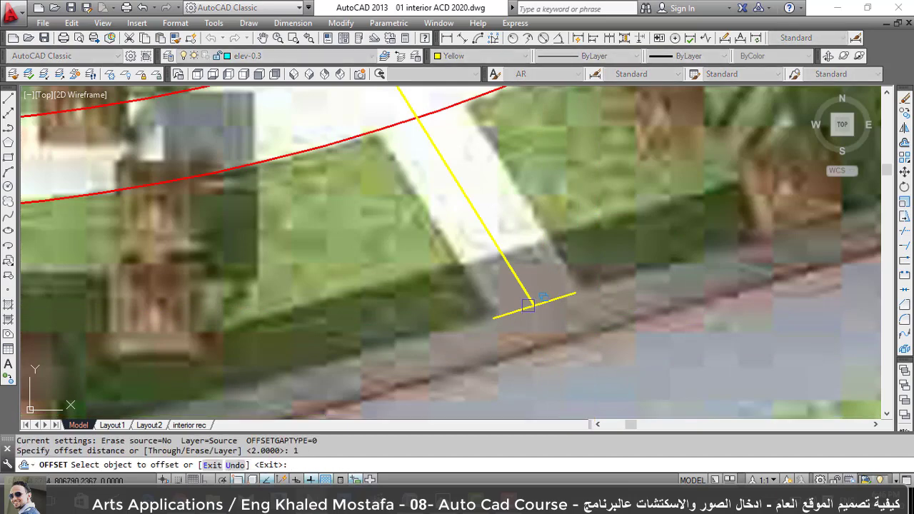
pyautogui.click(528, 305)
pyautogui.click(550, 282)
pyautogui.click(511, 271)
pyautogui.click(485, 289)
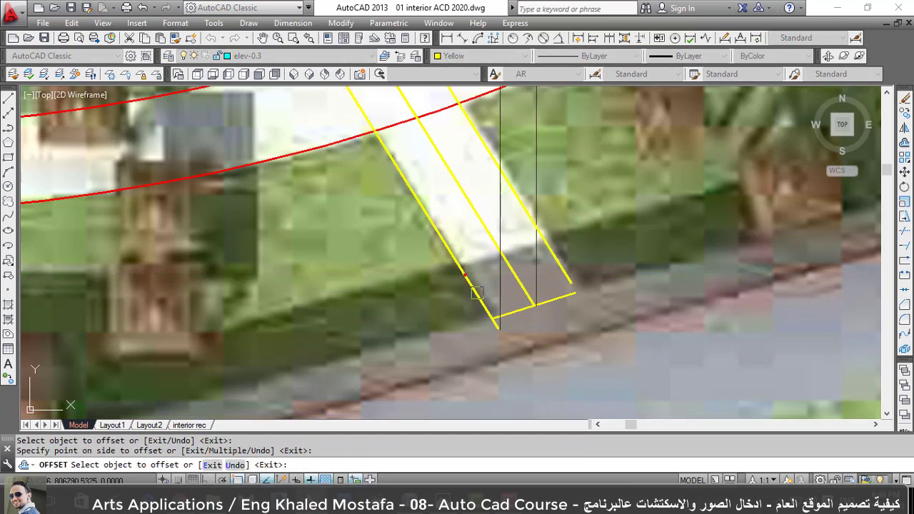
pyautogui.press('Escape')
# Erase the short yellow cross segment and zoom out to view the plaza.
pyautogui.click(547, 297)
pyautogui.write('e')
pyautogui.press('Return')
pyautogui.scroll(-3, 563, 378)
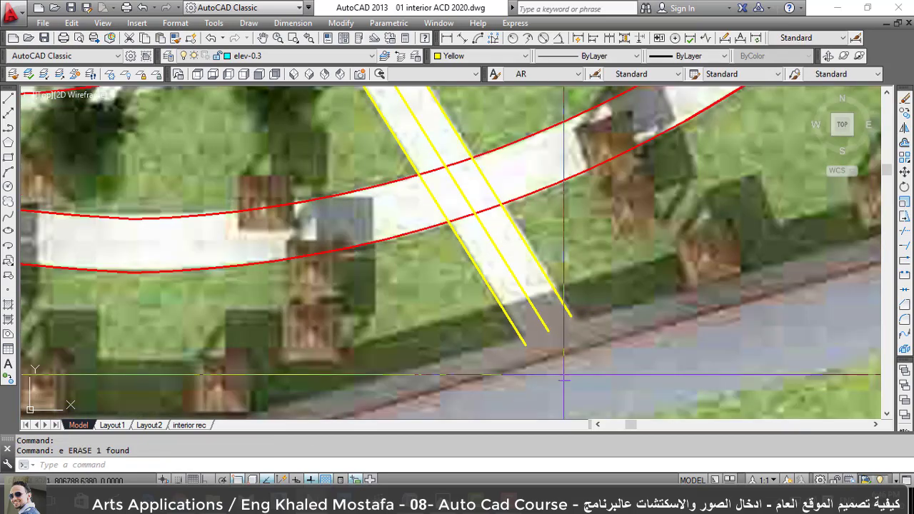
pyautogui.scroll(-2, 564, 378)
pyautogui.scroll(-2, 557, 389)
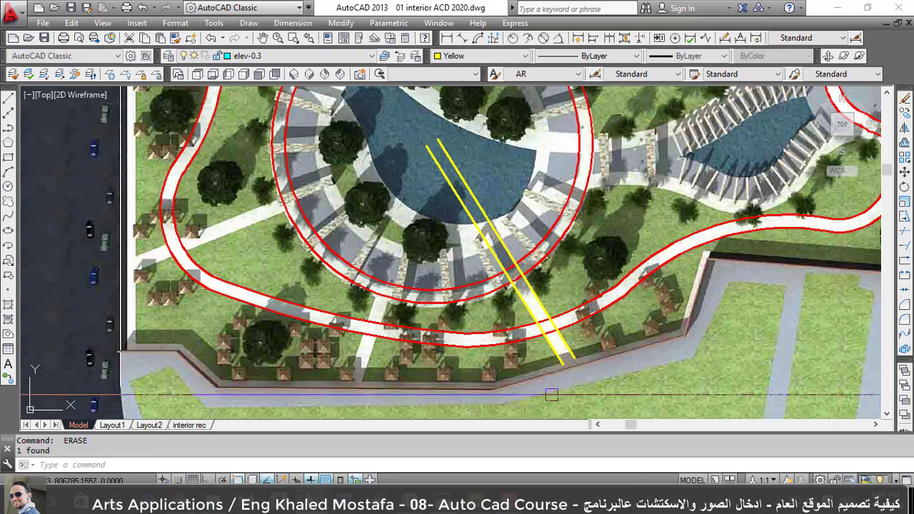
pyautogui.scroll(-2, 551, 394)
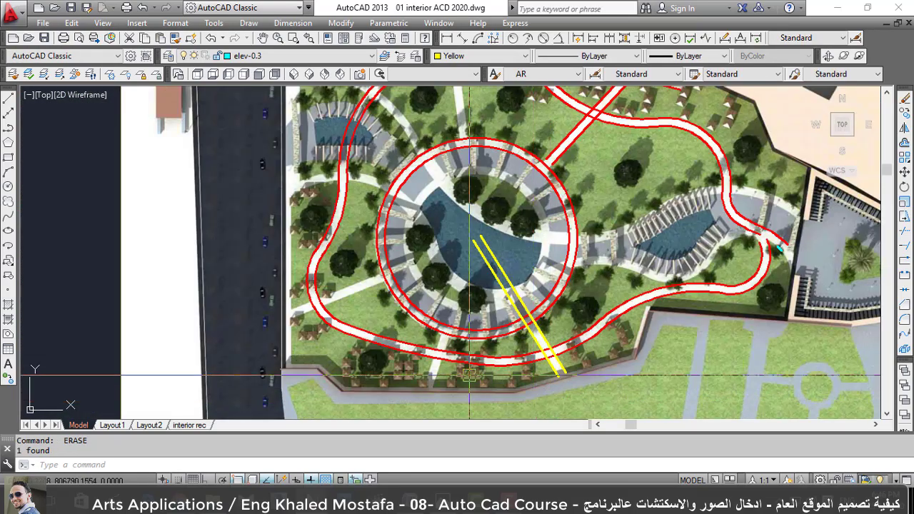
# Draw a 2-unit yellow line segment.
pyautogui.write('l')
pyautogui.press('Return')
pyautogui.scroll(3, 469, 378)
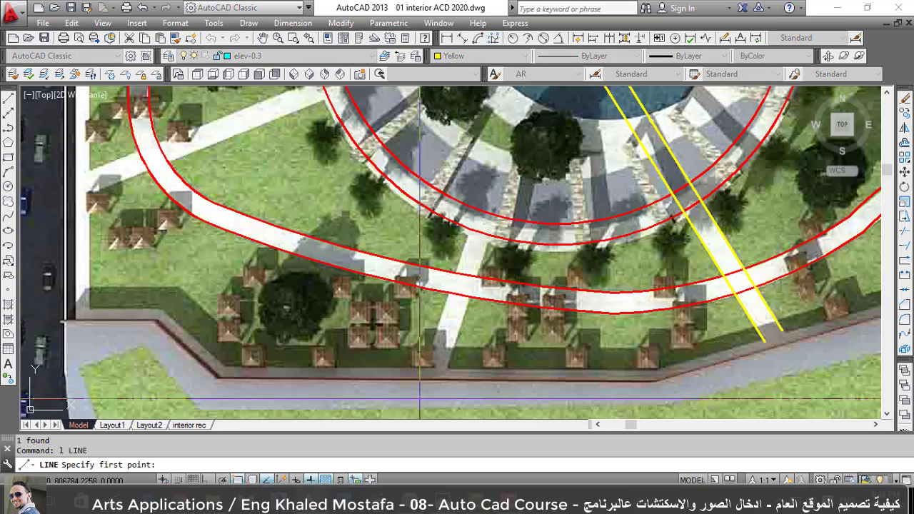
pyautogui.scroll(3, 470, 350)
pyautogui.scroll(3, 472, 322)
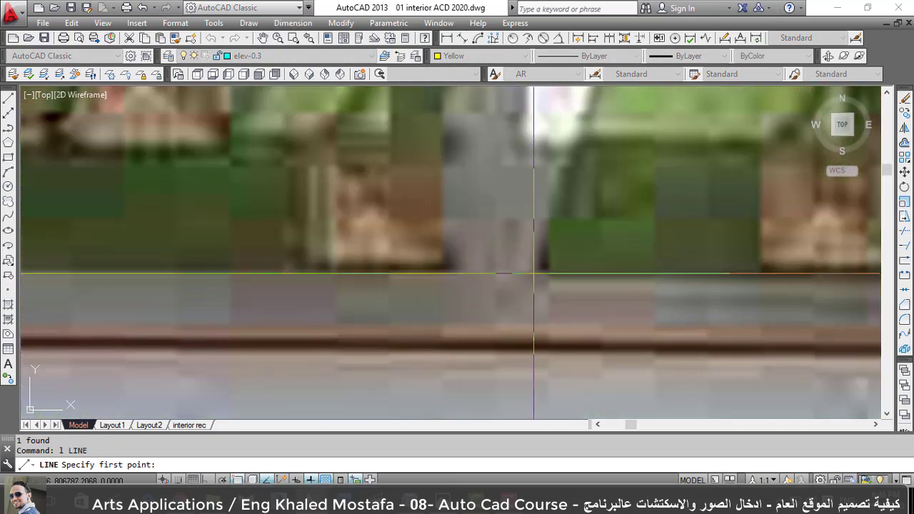
pyautogui.click(533, 273)
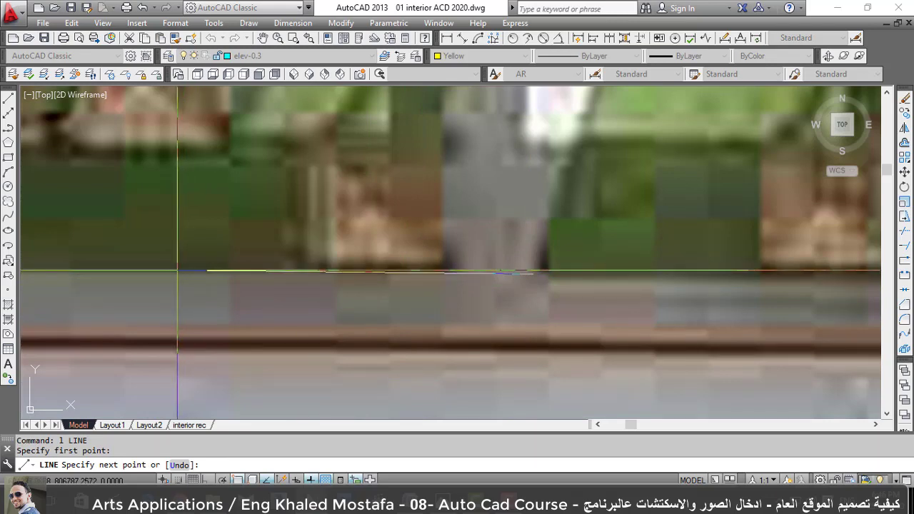
pyautogui.write('2')
pyautogui.press('Return')
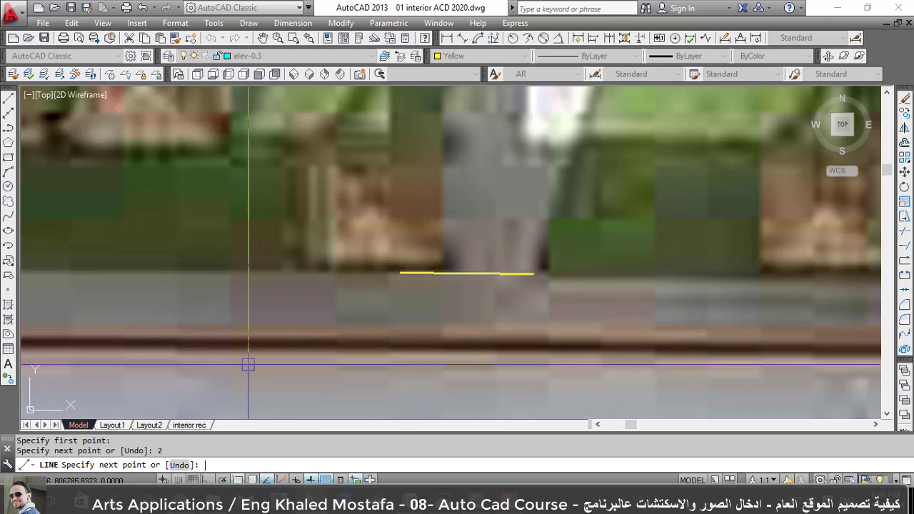
pyautogui.press('Escape')
# Draw a slanted yellow line from the short segment's end to the pool's tip.
pyautogui.scroll(-10, 247, 365)
pyautogui.press('Return')
pyautogui.click(407, 347)
pyautogui.scroll(3, 397, 332)
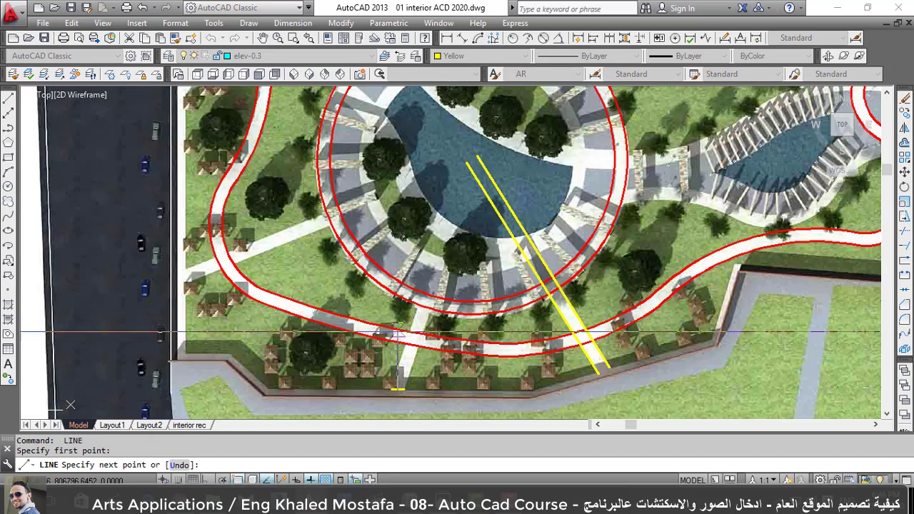
pyautogui.click(474, 158)
pyautogui.press('Escape')
# Offset the slanted yellow line by 1 to create its parallel partner.
pyautogui.write('o')
pyautogui.press('Return')
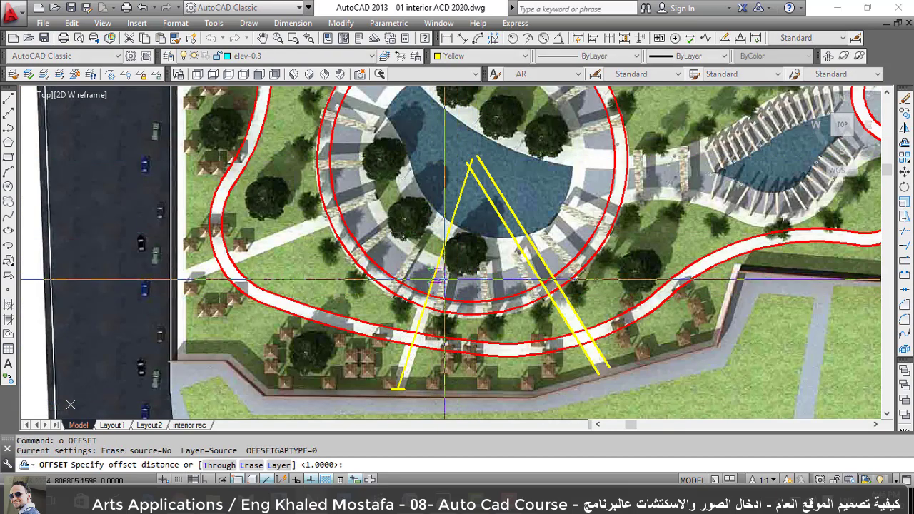
pyautogui.press('Return')
pyautogui.click(431, 280)
pyautogui.click(431, 280)
pyautogui.rightClick(451, 278)
pyautogui.click(485, 307)
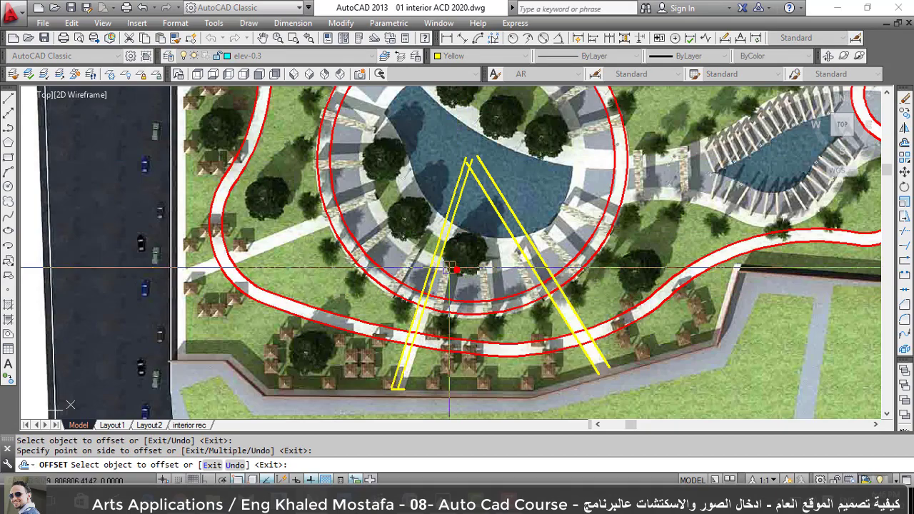
# Erase the stray yellow lines with a crossing window.
pyautogui.scroll(5, 435, 259)
pyautogui.click(547, 278)
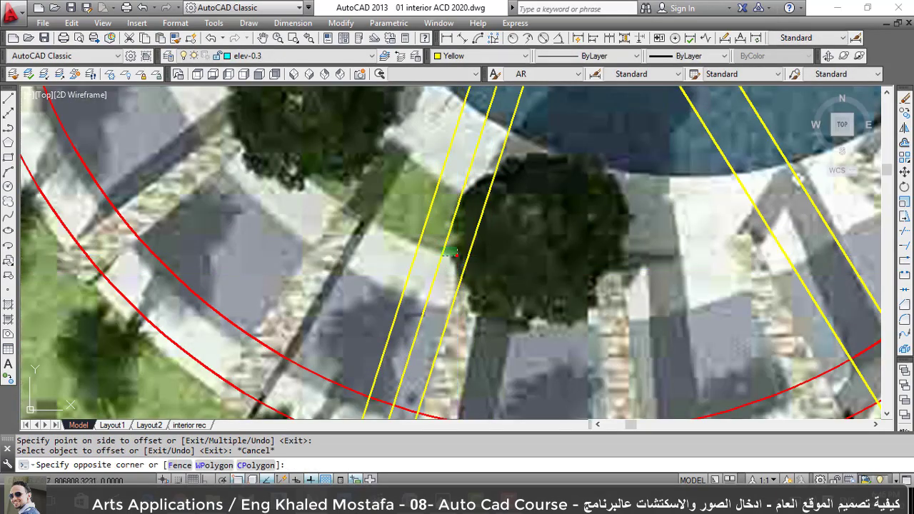
pyautogui.click(437, 241)
pyautogui.write('e')
pyautogui.press('Return')
pyautogui.scroll(-5, 521, 281)
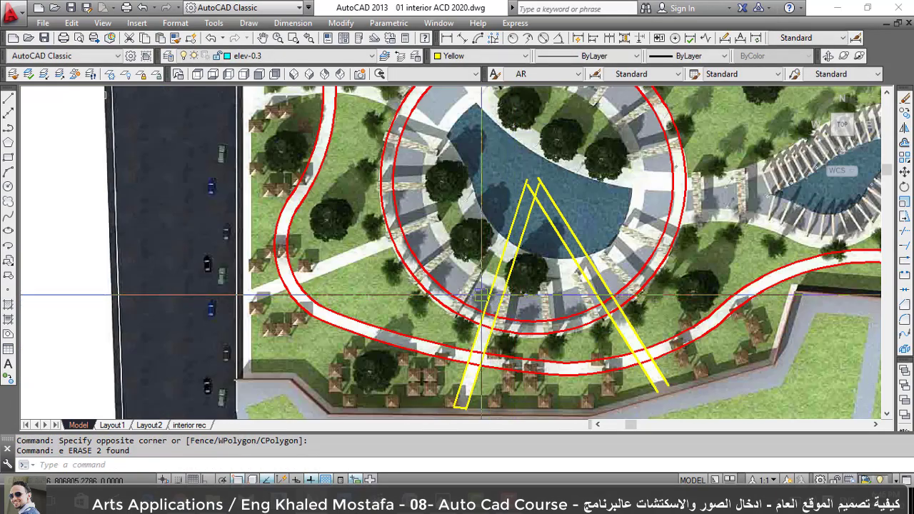
# Trim the yellow walkway segments lying between the red plaza rings.
pyautogui.write('tr')
pyautogui.press('Return')
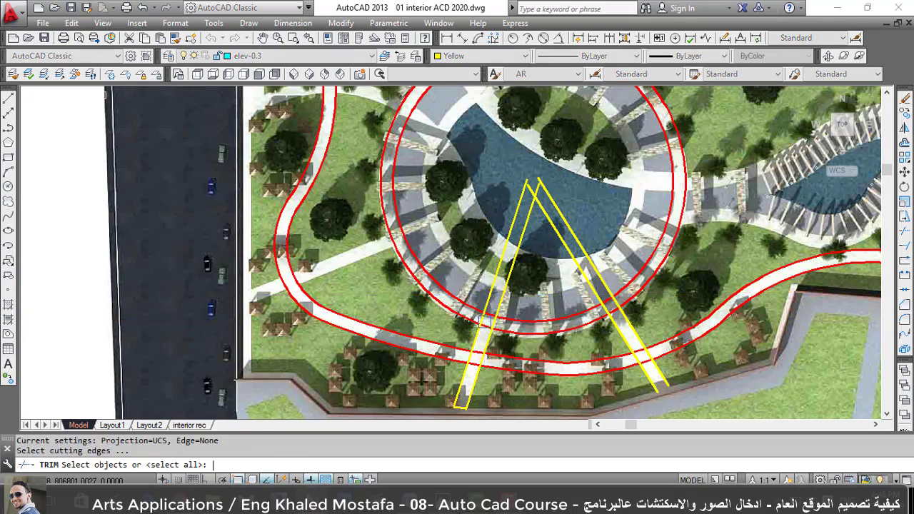
pyautogui.scroll(4, 515, 332)
pyautogui.press('Return')
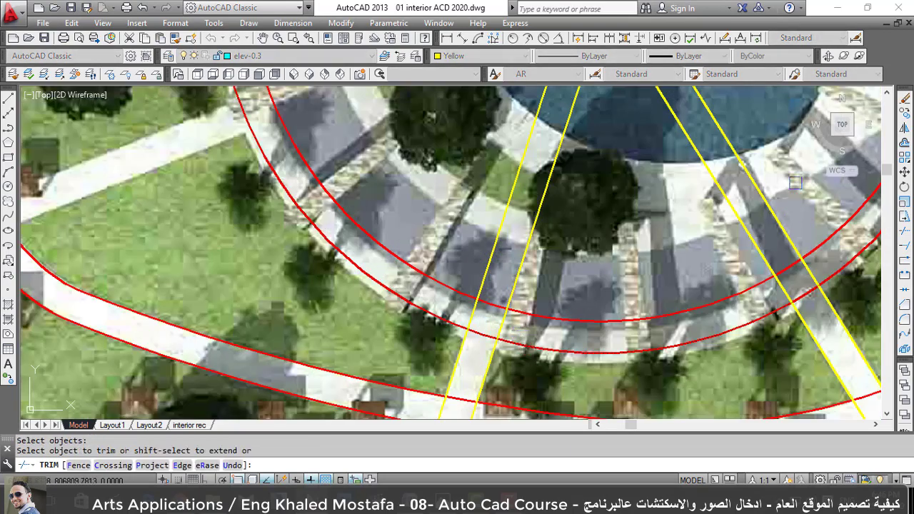
pyautogui.click(735, 183)
pyautogui.click(473, 157)
pyautogui.scroll(5, 434, 261)
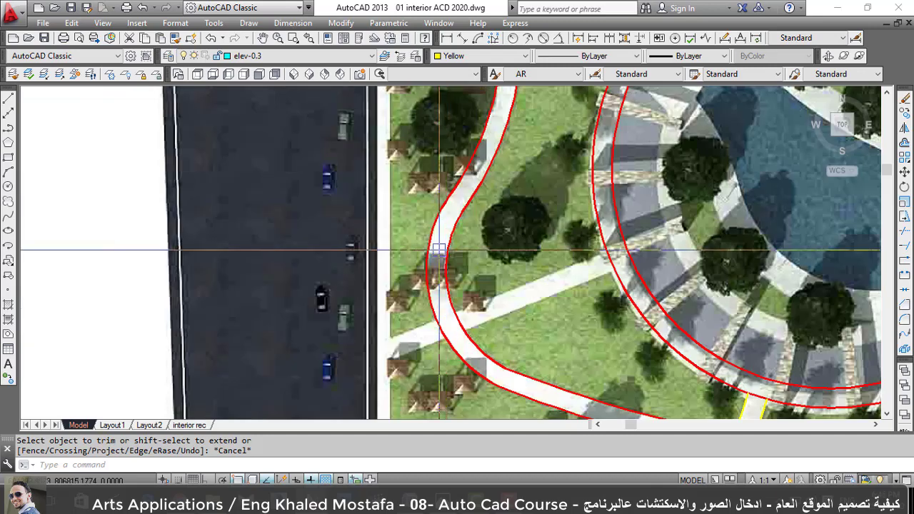
pyautogui.scroll(-3, 464, 299)
pyautogui.rightClick(469, 303)
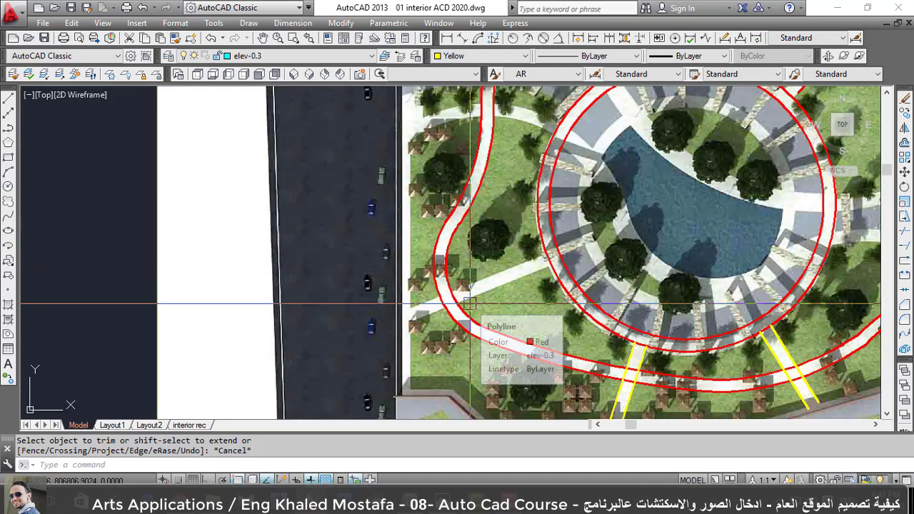
# Try starting a new yellow line near the lawn corner, cancelling two misplaced attempts.
pyautogui.write('l')
pyautogui.press('Return')
pyautogui.scroll(3, 352, 315)
pyautogui.scroll(2, 352, 314)
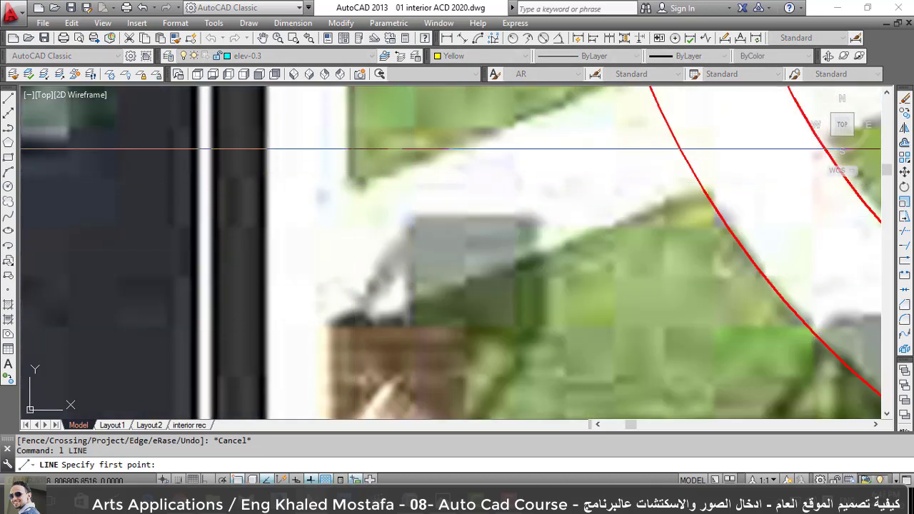
pyautogui.click(348, 146)
pyautogui.press('Escape')
pyautogui.press('Return')
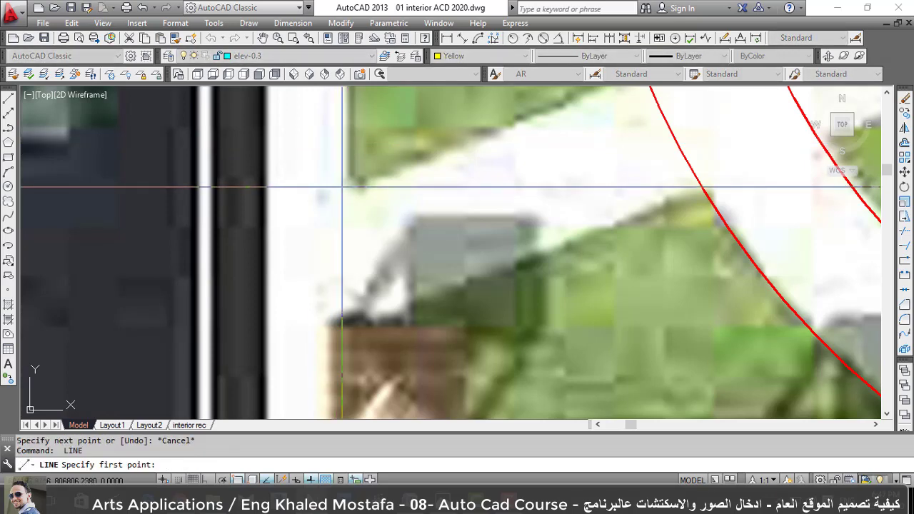
pyautogui.click(347, 188)
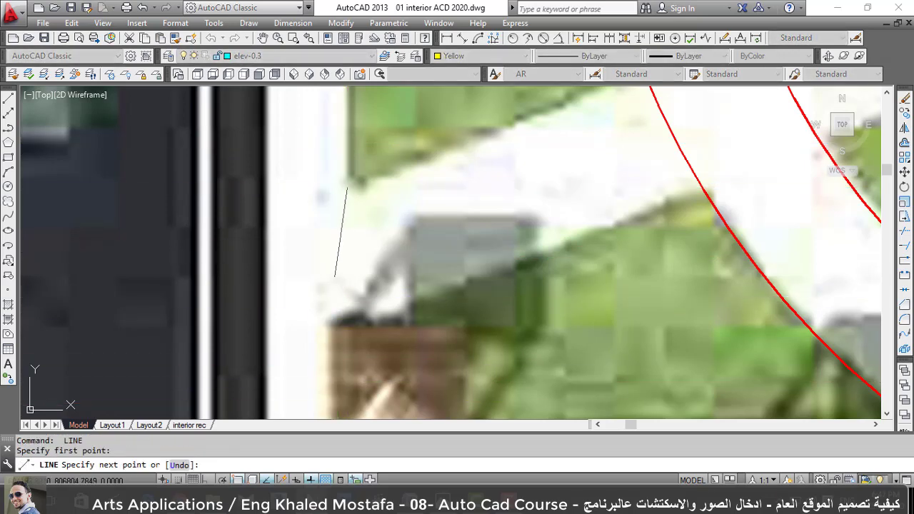
pyautogui.scroll(-3, 328, 246)
pyautogui.scroll(3, 336, 328)
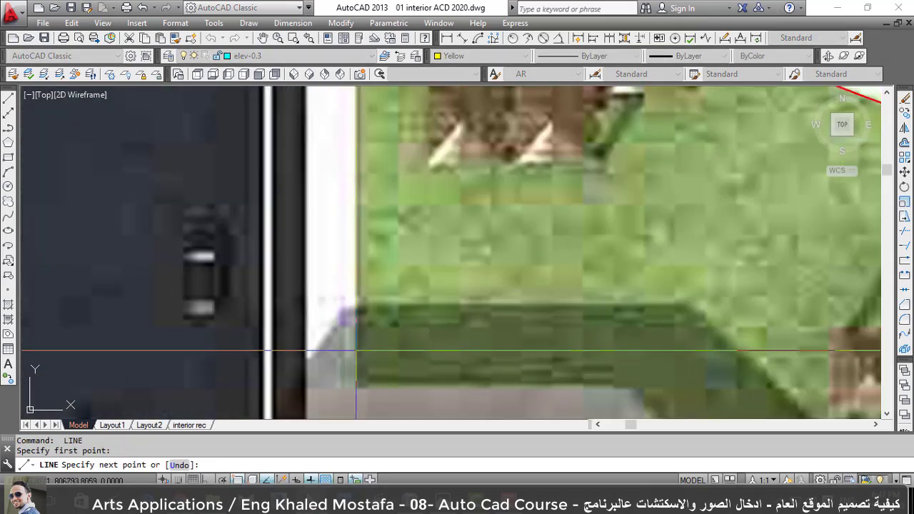
pyautogui.scroll(-3, 356, 351)
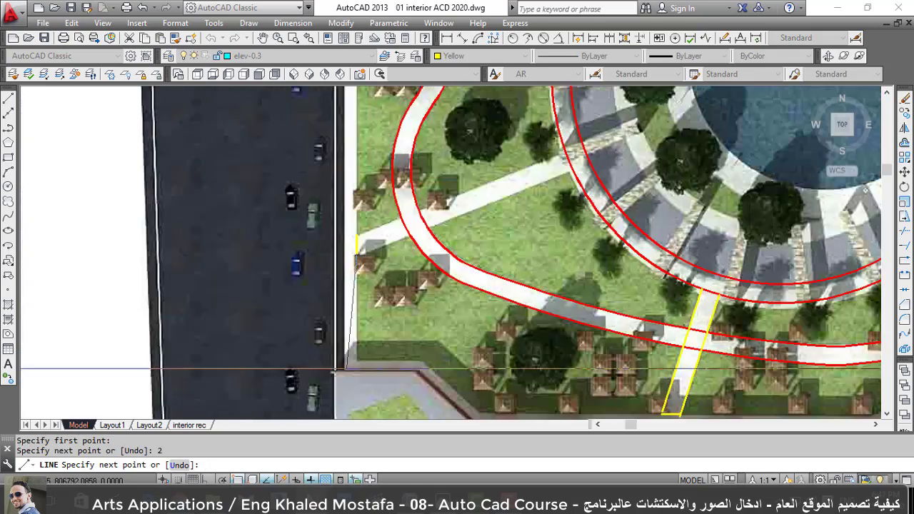
pyautogui.press('Escape')
# Draw a yellow line from the lawn corner to the pool's centre.
pyautogui.scroll(3, 367, 230)
pyautogui.press('Return')
pyautogui.click(307, 271)
pyautogui.scroll(-2, 308, 270)
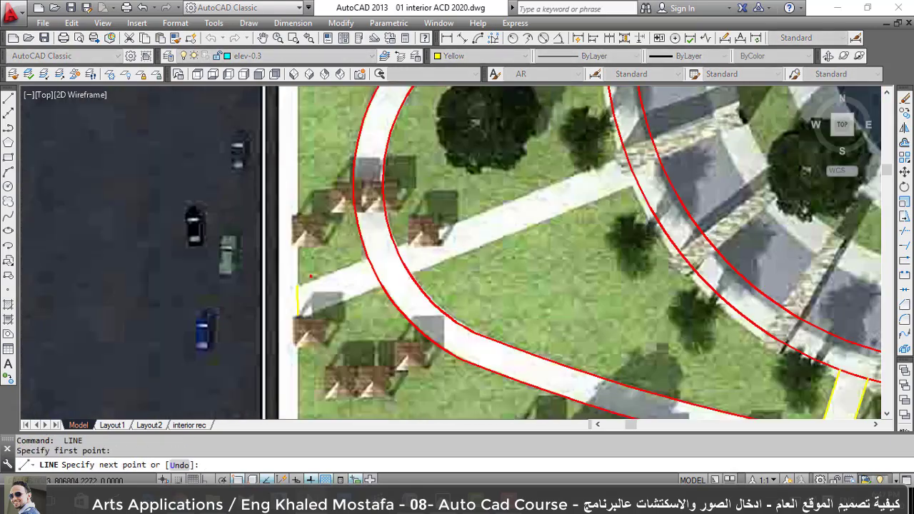
pyautogui.scroll(-1, 307, 271)
pyautogui.scroll(-1, 512, 232)
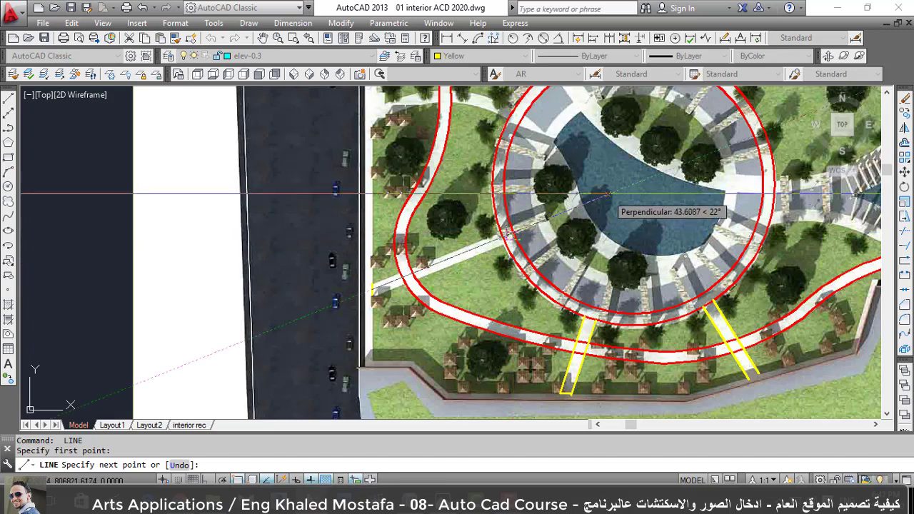
pyautogui.click(633, 185)
pyautogui.press('Escape')
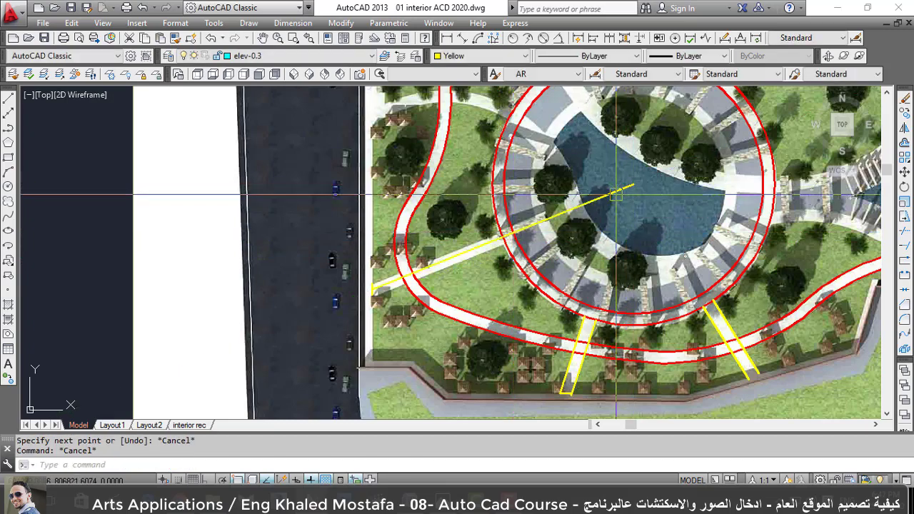
# Offset the new yellow line into a parallel pair and delete the extra copy.
pyautogui.write('o')
pyautogui.press('Return')
pyautogui.press('Return')
pyautogui.click(591, 202)
pyautogui.click(594, 209)
pyautogui.press('Escape')
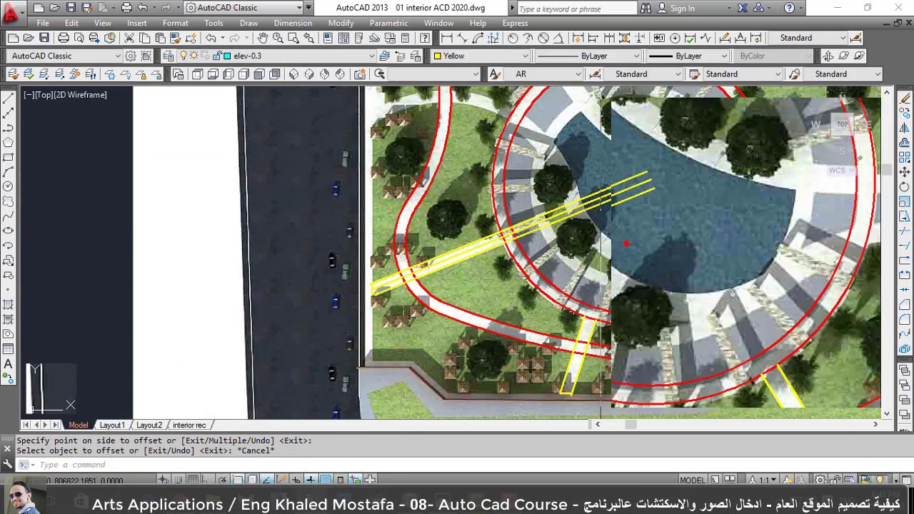
pyautogui.click(546, 232)
pyautogui.write('e')
pyautogui.press('Return')
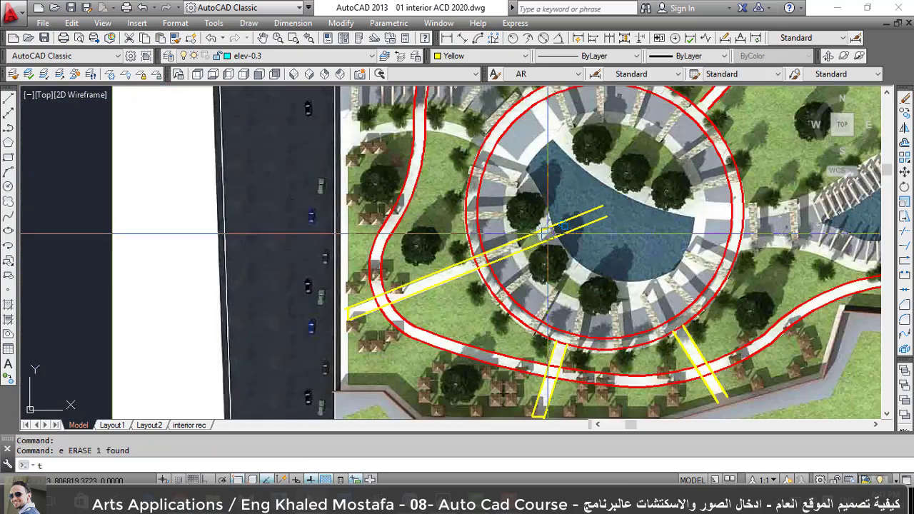
# Zoom in on the walkway junction north of the fountain plaza.
pyautogui.press('Return')
pyautogui.press('Return')
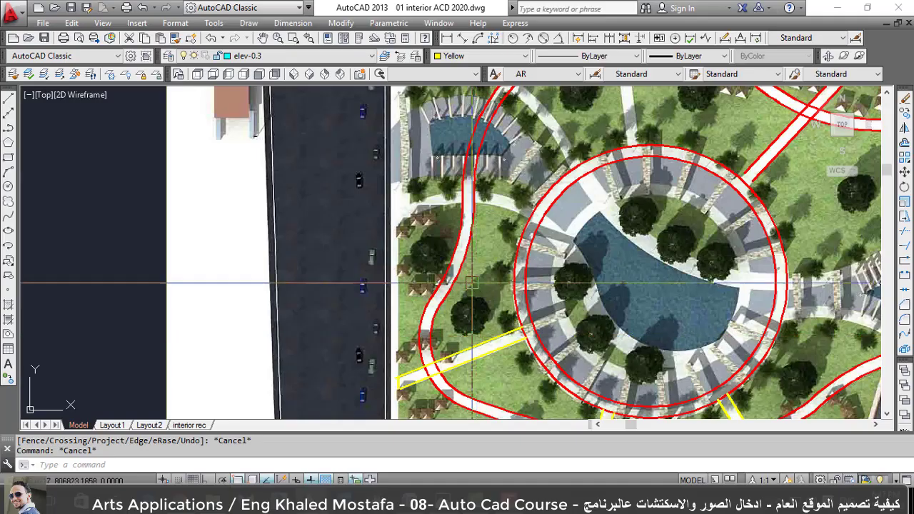
pyautogui.scroll(1, 475, 237)
pyautogui.scroll(1, 507, 214)
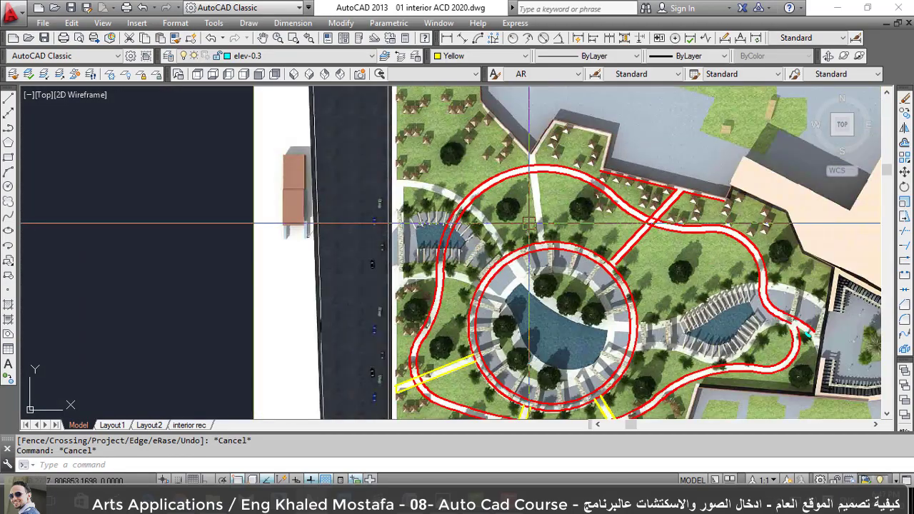
pyautogui.scroll(1, 538, 191)
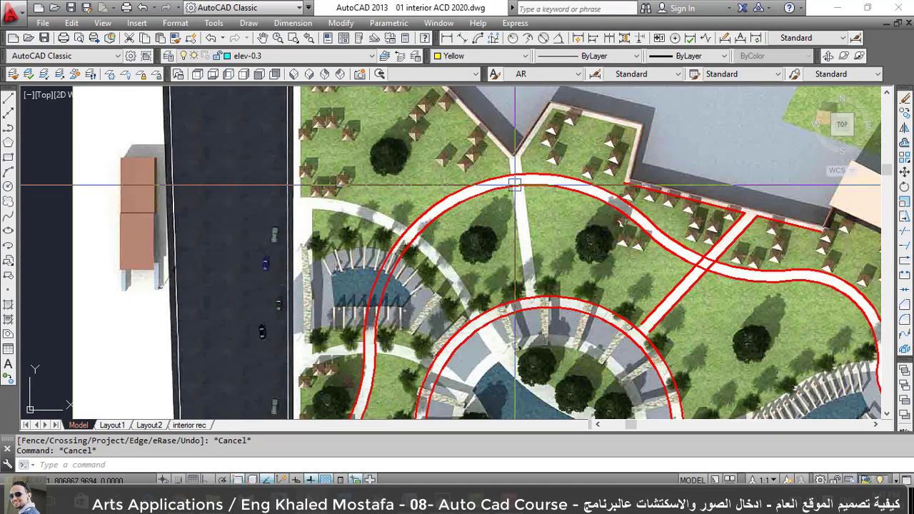
pyautogui.write('1')
# Draw a short yellow line near the north walkway junction.
pyautogui.press('Return')
pyautogui.scroll(2, 524, 257)
pyautogui.scroll(2, 524, 257)
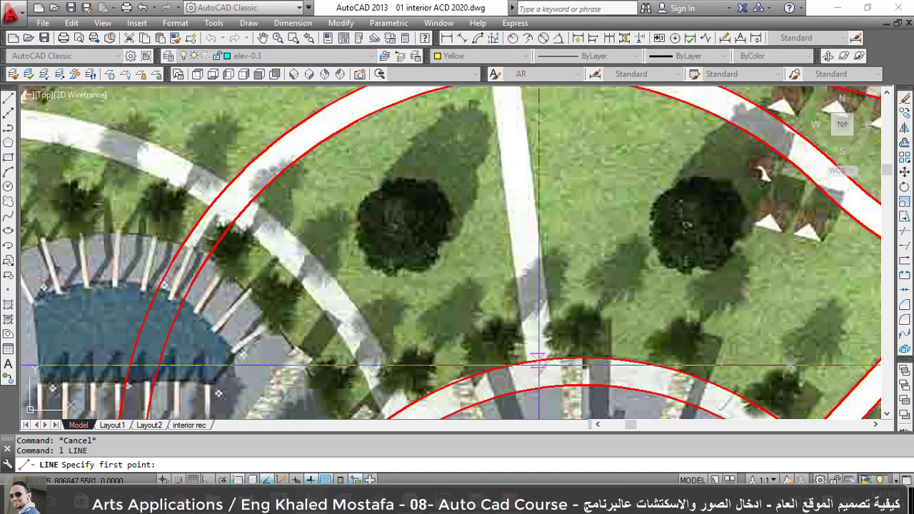
pyautogui.scroll(-3, 540, 361)
pyautogui.scroll(5, 486, 253)
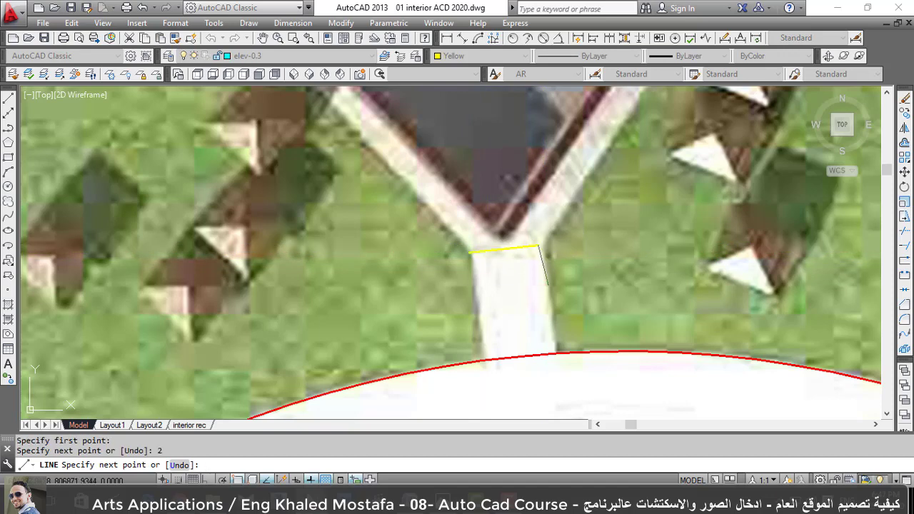
pyautogui.press('Escape')
pyautogui.scroll(2, 524, 261)
pyautogui.scroll(1, 428, 247)
# Move the short yellow line across the end of the north walkway.
pyautogui.click(428, 240)
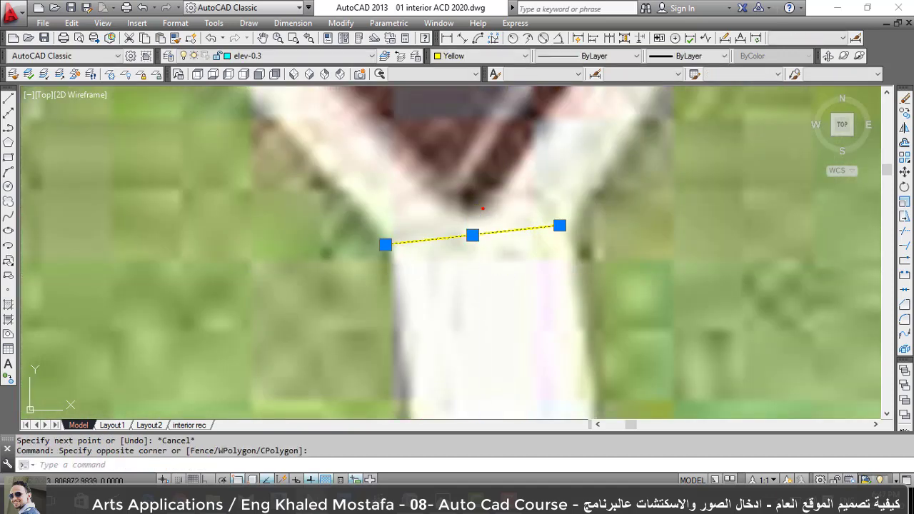
pyautogui.write('m')
pyautogui.press('Return')
pyautogui.scroll(2, 467, 251)
pyautogui.click(469, 267)
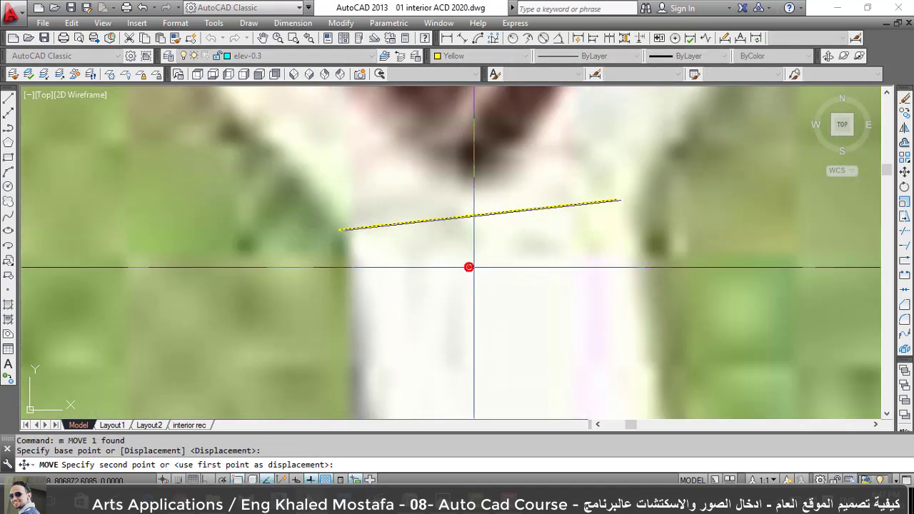
pyautogui.click(478, 269)
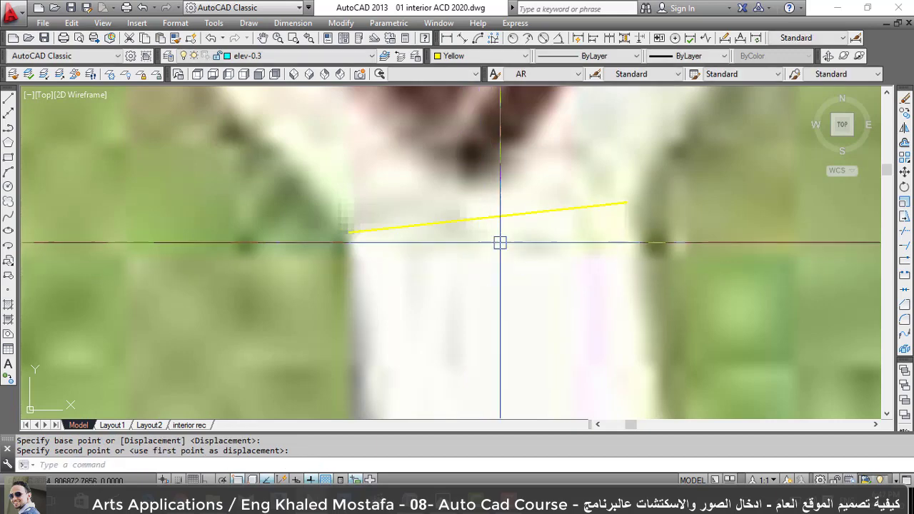
# Draw a yellow line from the short line's midpoint to the plaza centre using Center snap.
pyautogui.write('l')
pyautogui.press('Return')
pyautogui.click(490, 218)
pyautogui.scroll(-2, 490, 218)
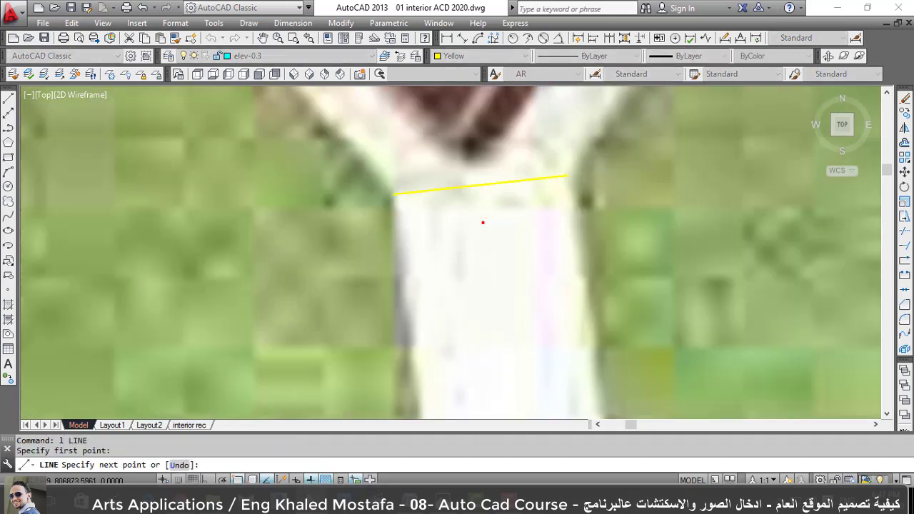
pyautogui.scroll(-6, 490, 218)
pyautogui.scroll(-3, 485, 306)
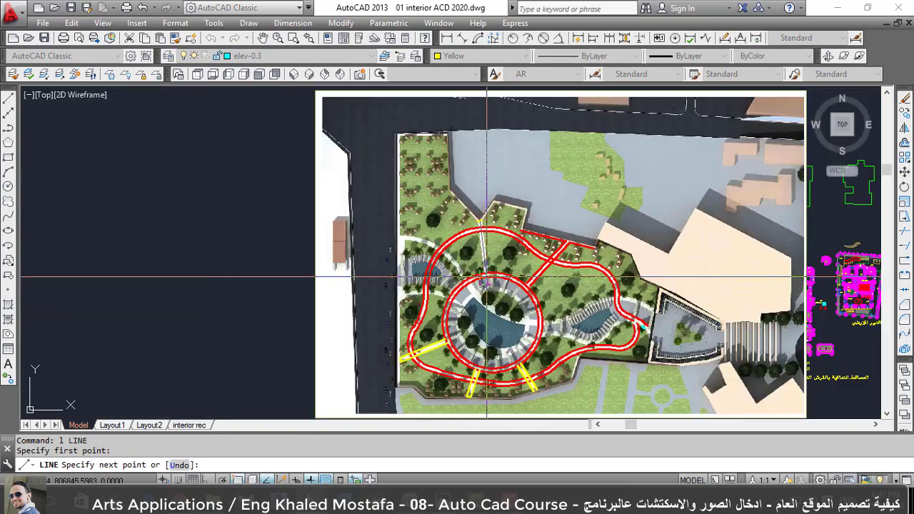
pyautogui.scroll(-3, 486, 287)
pyautogui.scroll(5, 485, 287)
pyautogui.scroll(-1, 480, 273)
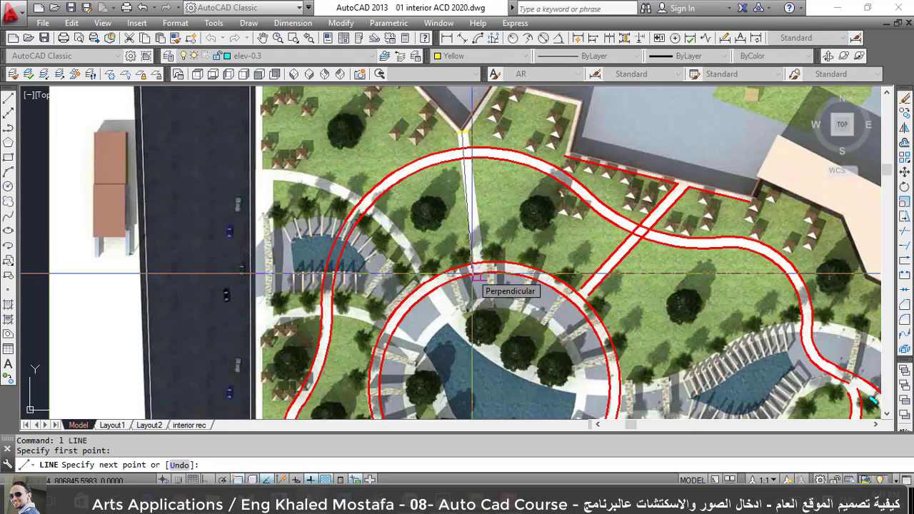
pyautogui.scroll(-1, 471, 273)
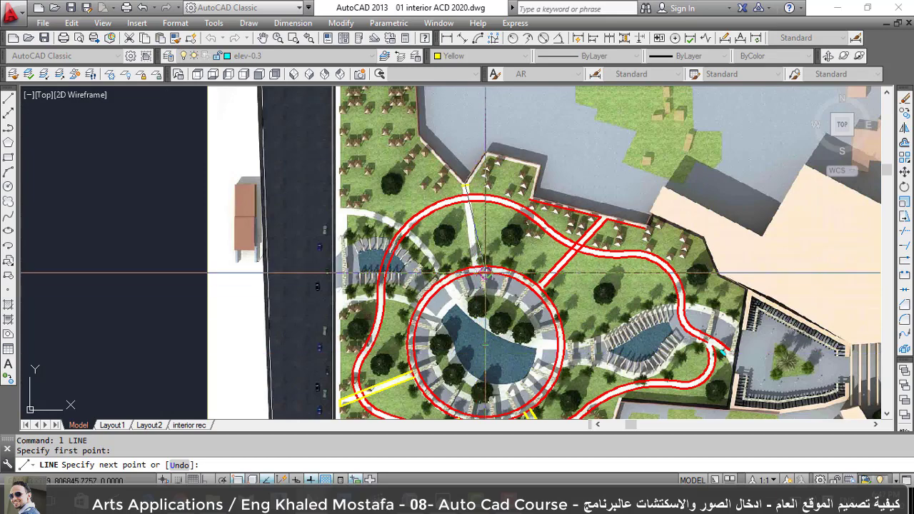
pyautogui.keyDown('shift'); pyautogui.rightClick(467, 279); pyautogui.keyUp('shift')
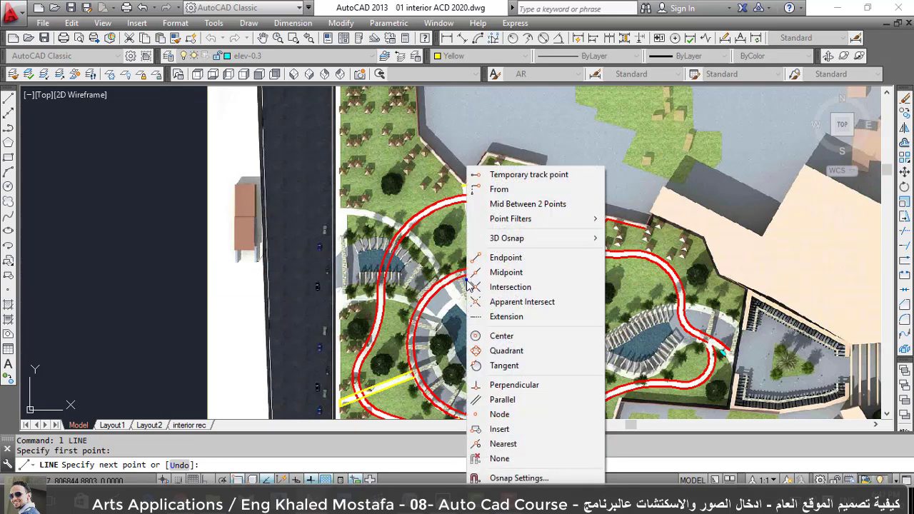
pyautogui.click(500, 335)
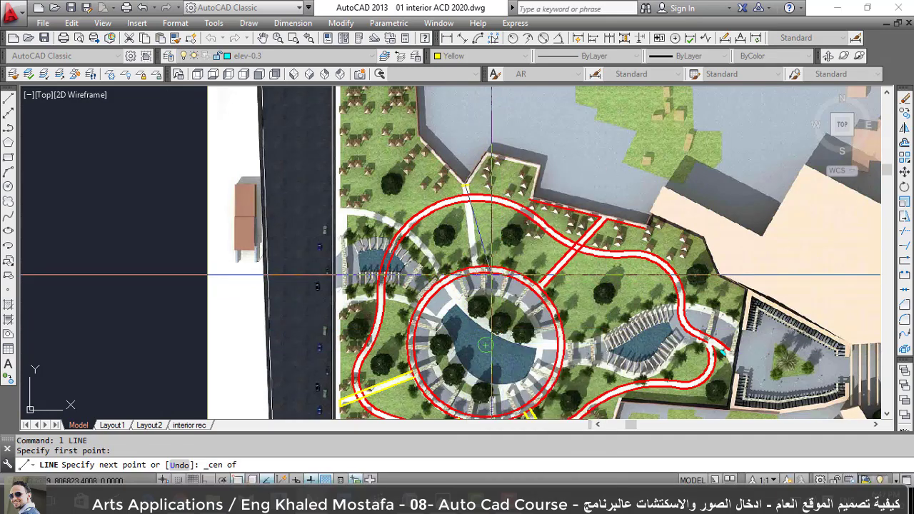
pyautogui.click(485, 344)
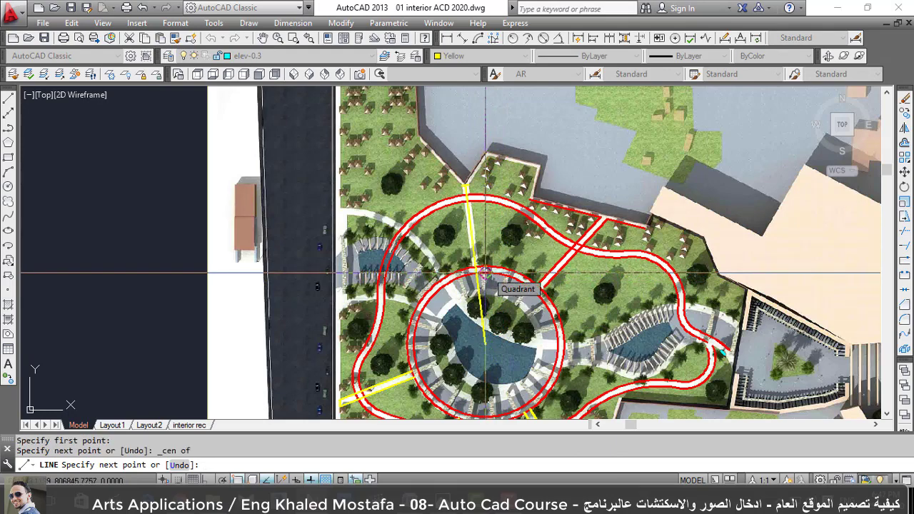
pyautogui.press('Escape')
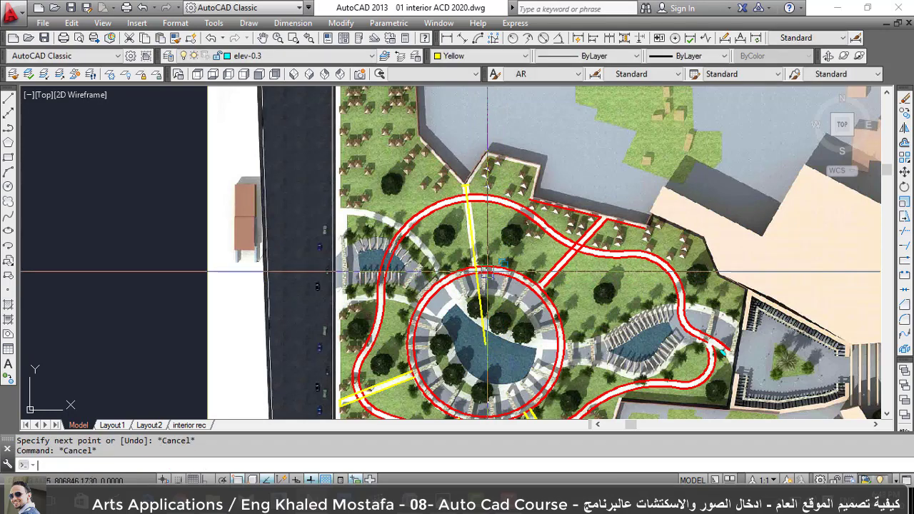
# Offset the yellow north-walkway centreline by 1 to both sides.
pyautogui.write('o')
pyautogui.press('Return')
pyautogui.write('1')
pyautogui.press('Return')
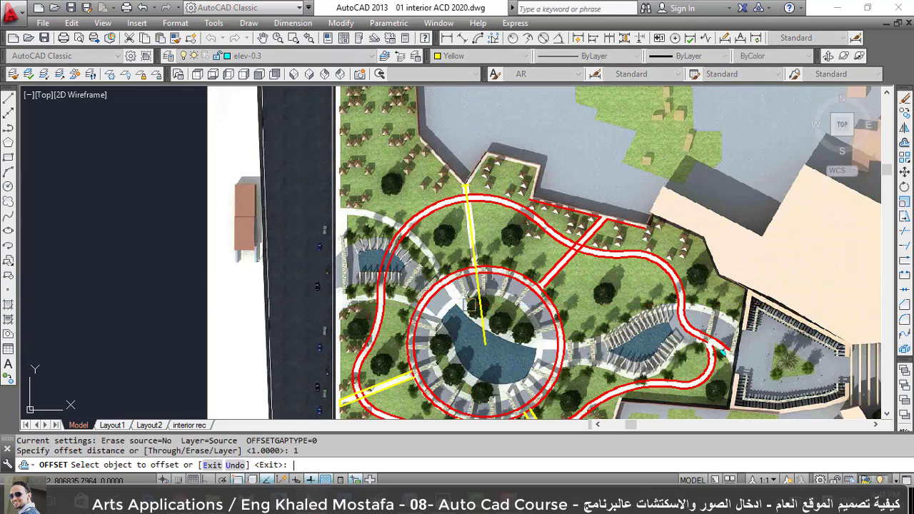
pyautogui.click(474, 309)
pyautogui.click(478, 314)
pyautogui.scroll(5, 478, 314)
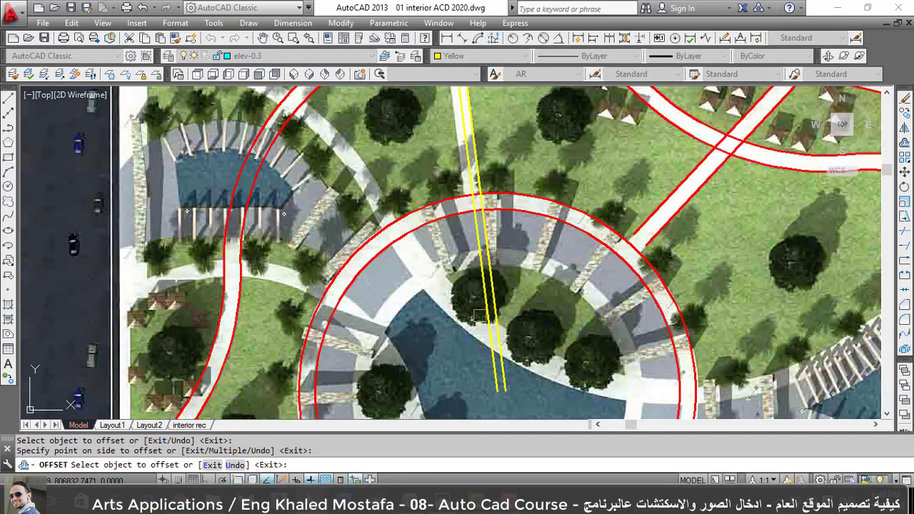
pyautogui.click(485, 317)
pyautogui.click(484, 317)
pyautogui.press('Escape')
pyautogui.scroll(3, 464, 314)
# Erase the middle yellow centreline and trim the edge lines at the plaza ring.
pyautogui.click(464, 214)
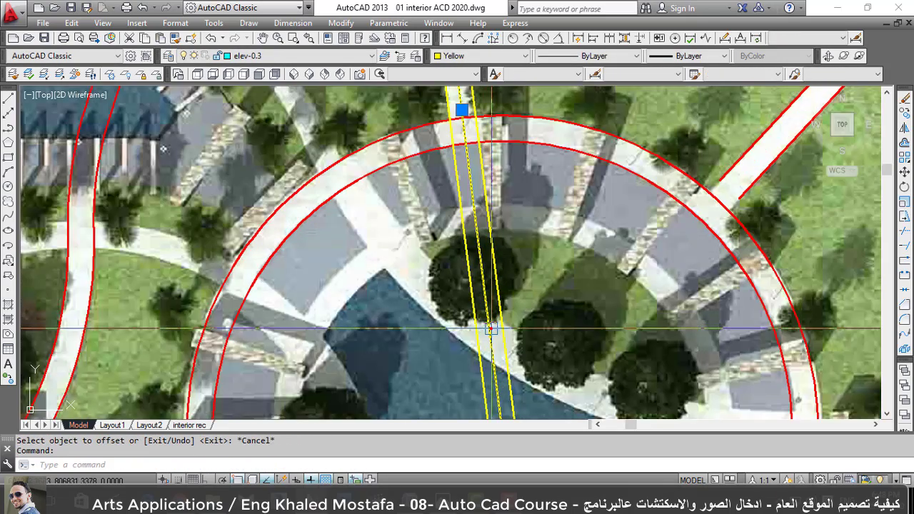
pyautogui.write('e')
pyautogui.press('Return')
pyautogui.scroll(-3, 483, 328)
pyautogui.write('tr')
pyautogui.press('Return')
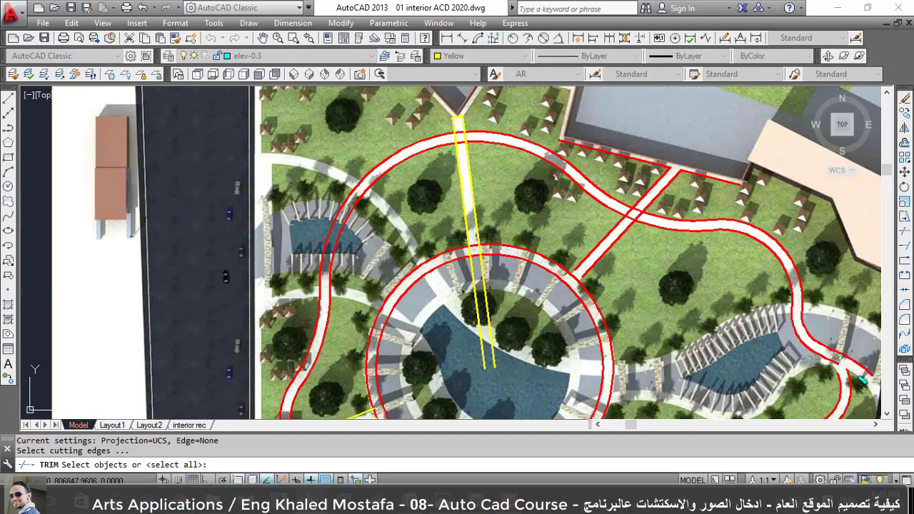
pyautogui.press('Return')
pyautogui.click(502, 305)
pyautogui.press('Escape')
pyautogui.scroll(-2, 469, 251)
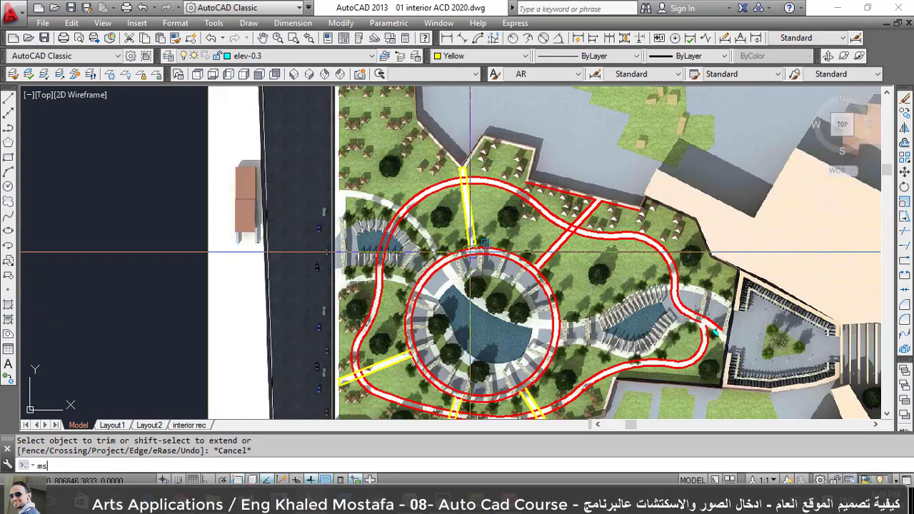
pyautogui.press('Escape')
# Draw a short line across the end of the diagonal walkway.
pyautogui.write('l')
pyautogui.press('Return')
pyautogui.scroll(5, 534, 266)
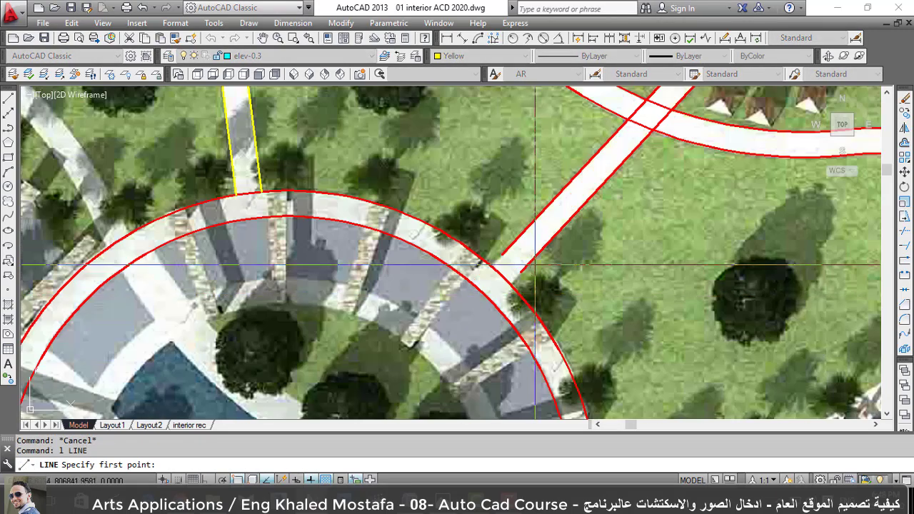
pyautogui.scroll(3, 534, 266)
pyautogui.click(484, 286)
pyautogui.click(438, 245)
pyautogui.press('Escape')
pyautogui.scroll(-3, 459, 234)
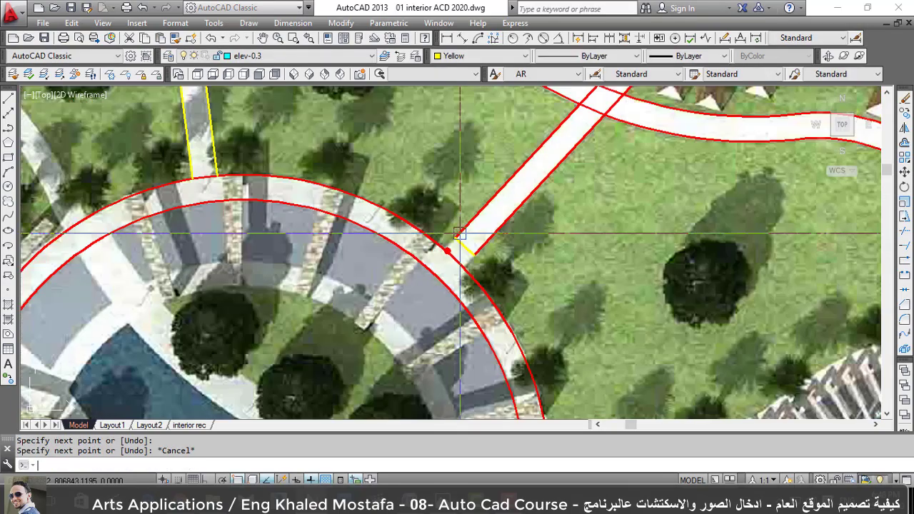
pyautogui.scroll(2, 459, 238)
pyautogui.scroll(2, 453, 246)
# Draw a yellow line from that end line's midpoint to the fountain plaza circle's centre.
pyautogui.press('Return')
pyautogui.click(451, 254)
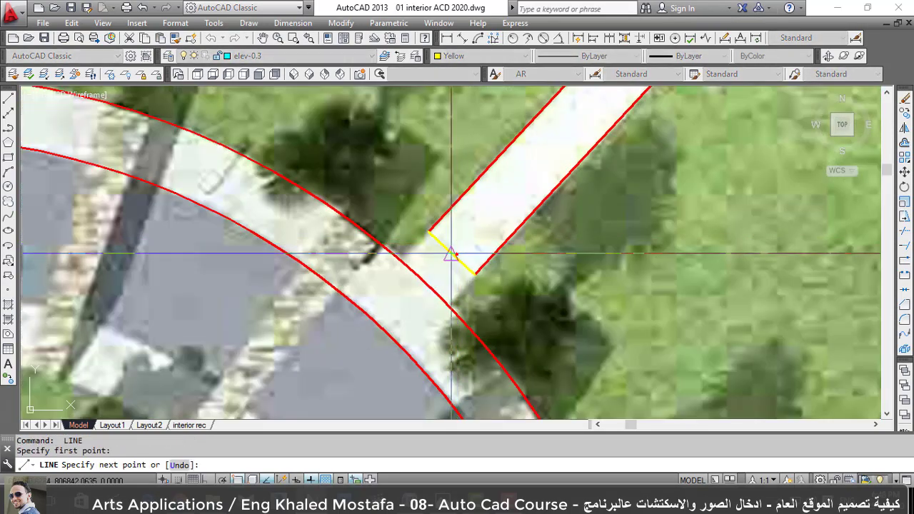
pyautogui.keyDown('shift'); pyautogui.rightClick(451, 253); pyautogui.keyUp('shift')
pyautogui.click(493, 337)
pyautogui.scroll(-2, 471, 314)
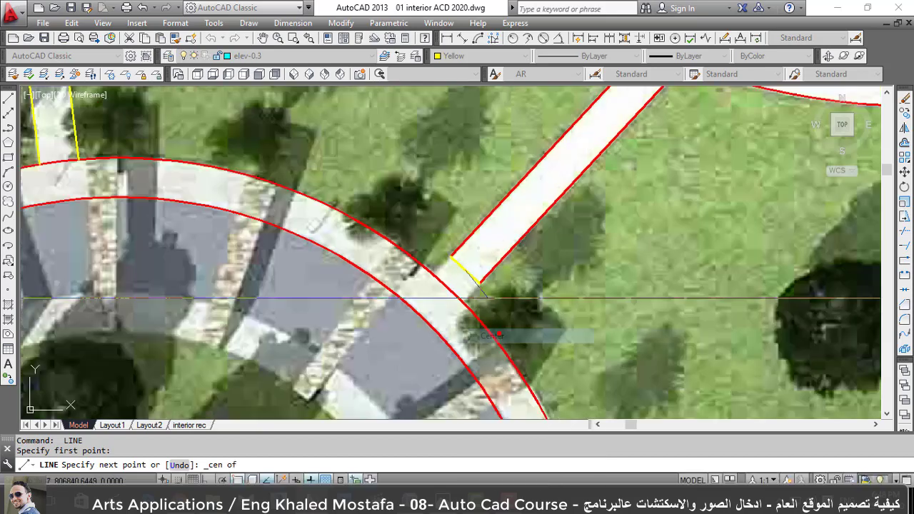
pyautogui.scroll(-1, 462, 306)
pyautogui.click(446, 309)
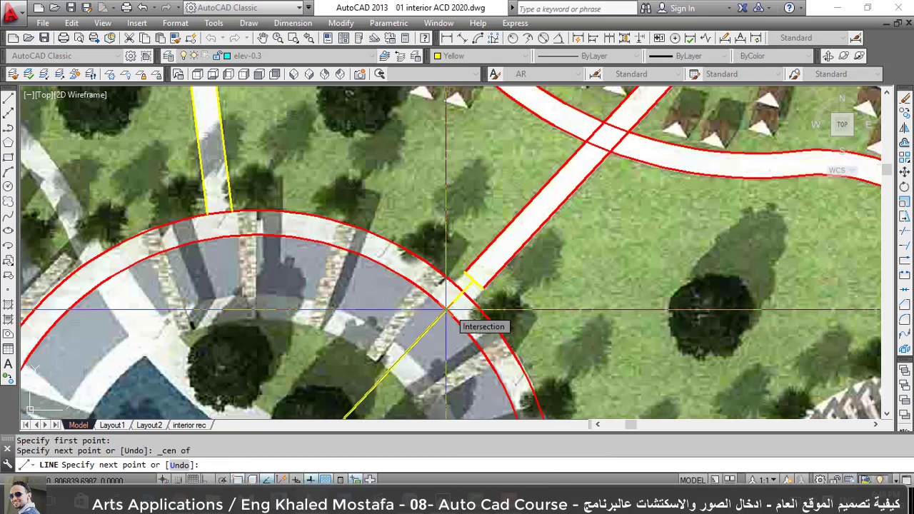
pyautogui.press('Return')
pyautogui.scroll(-3, 450, 286)
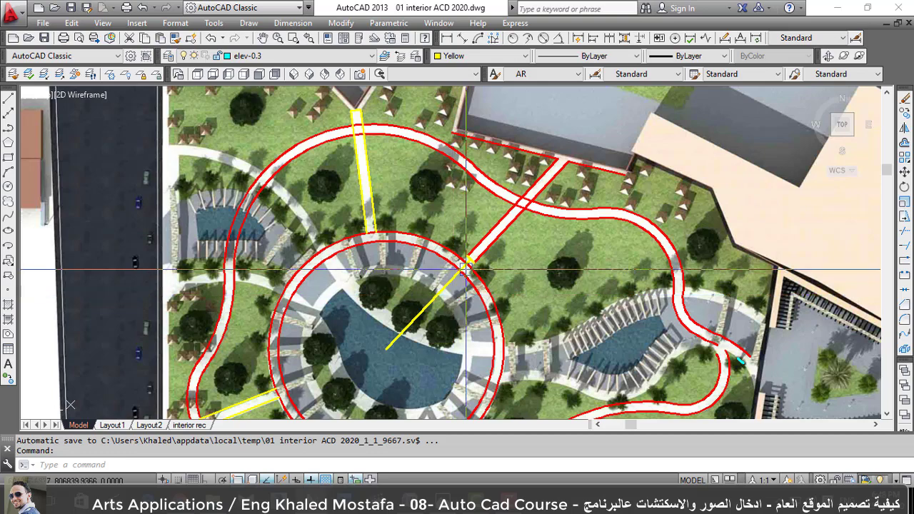
# Fillet two walkway lines together, then erase the existing red diagonal walkway edges.
pyautogui.write('ex')
pyautogui.press('Return')
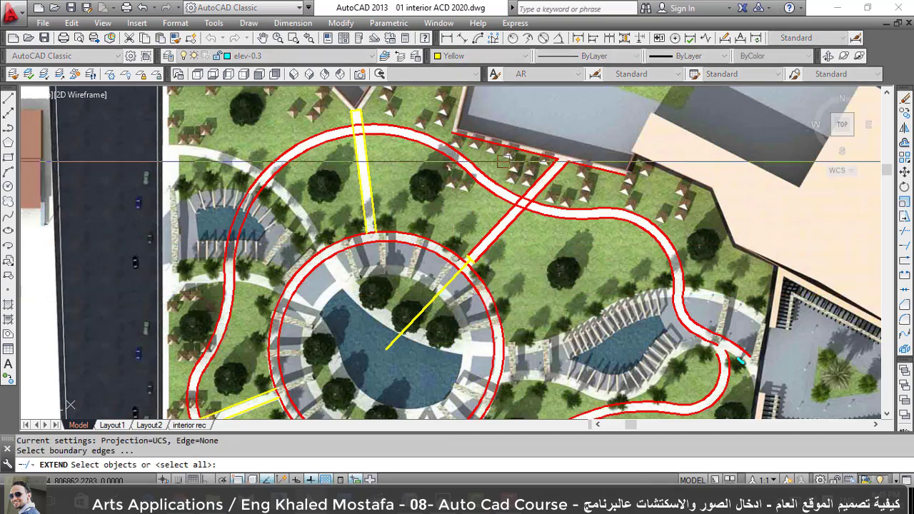
pyautogui.press('Escape')
pyautogui.write('f')
pyautogui.press('Return')
pyautogui.scroll(2, 474, 207)
pyautogui.click(460, 275)
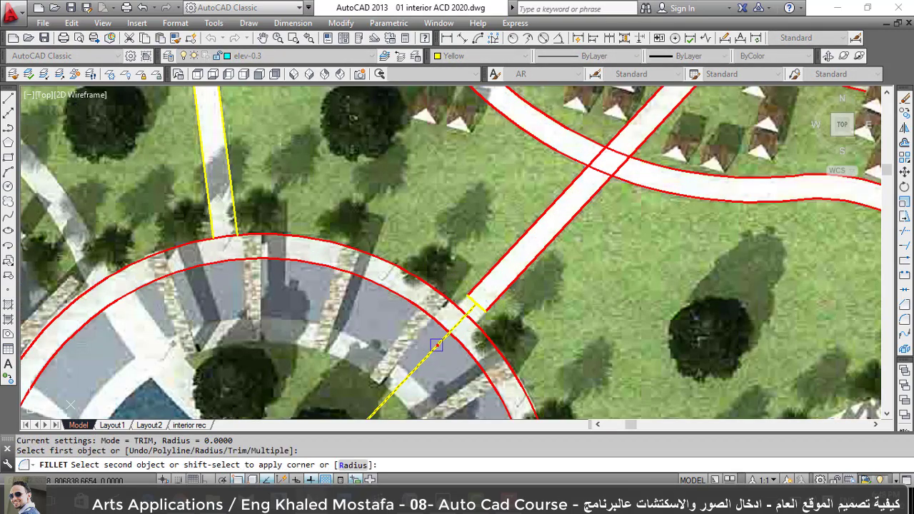
pyautogui.click(579, 165)
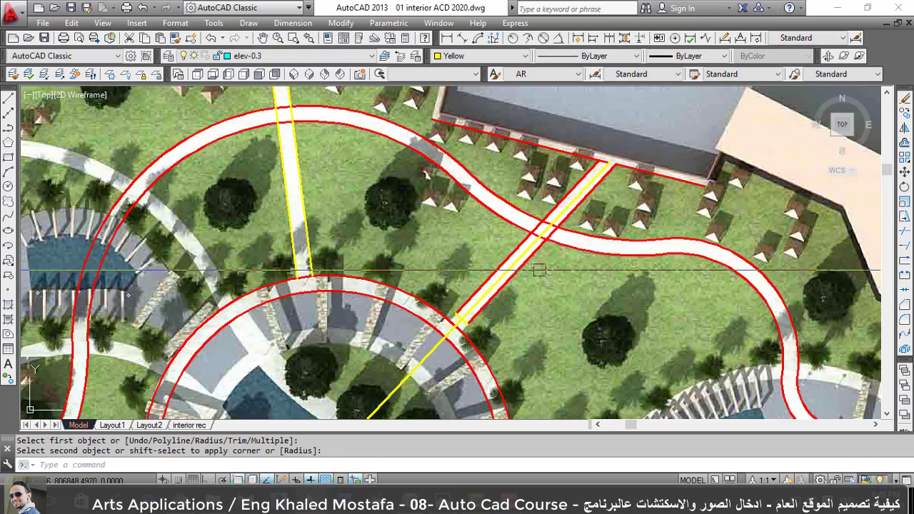
pyautogui.scroll(2, 596, 267)
pyautogui.click(500, 246)
pyautogui.write('e')
pyautogui.press('Return')
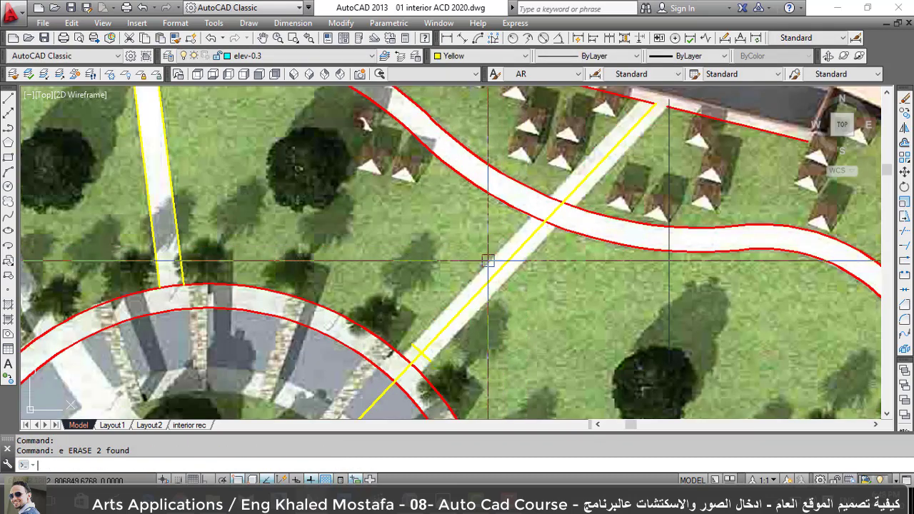
# Offset the yellow diagonal line by 1 to both sides.
pyautogui.write('o')
pyautogui.press('Return')
pyautogui.write('1')
pyautogui.press('Return')
pyautogui.click(488, 270)
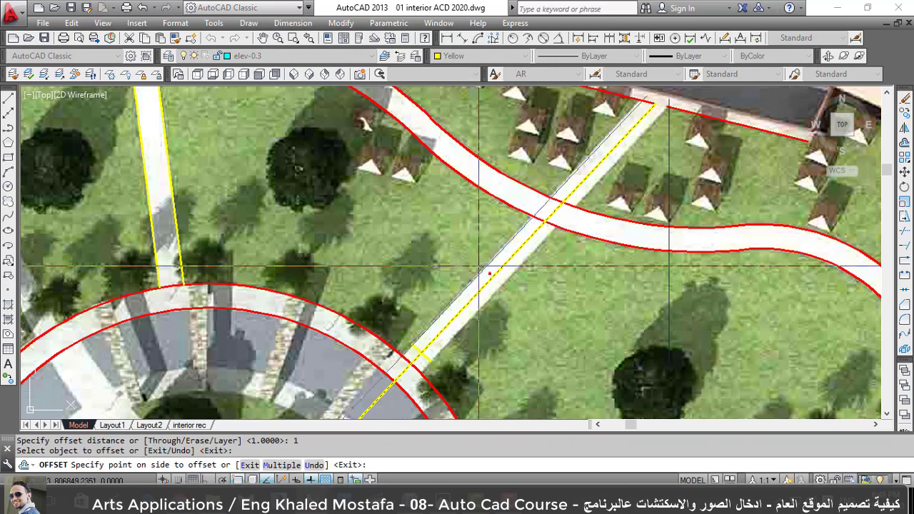
pyautogui.click(478, 267)
pyautogui.click(502, 262)
pyautogui.click(532, 291)
pyautogui.press('Escape')
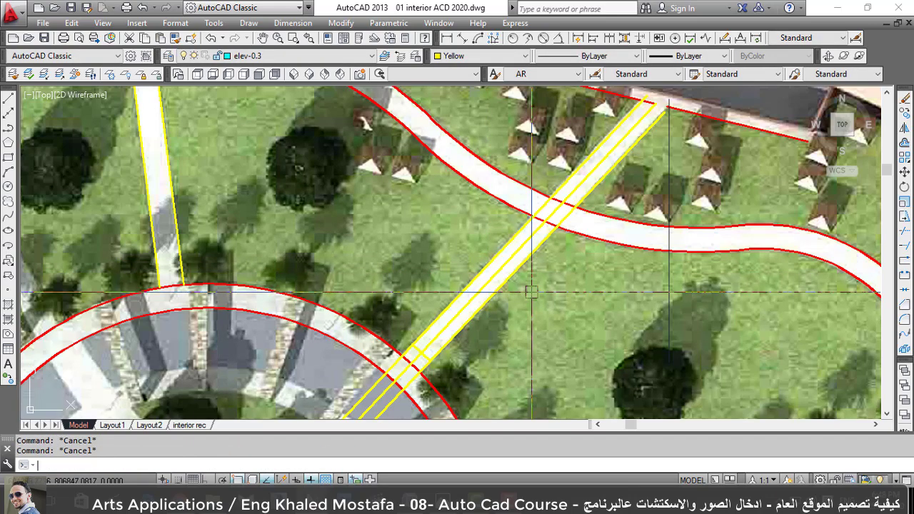
# Match both offset lines to the red road line and erase the centre diagonal line.
pyautogui.write('ma')
pyautogui.press('Return')
pyautogui.click(561, 208)
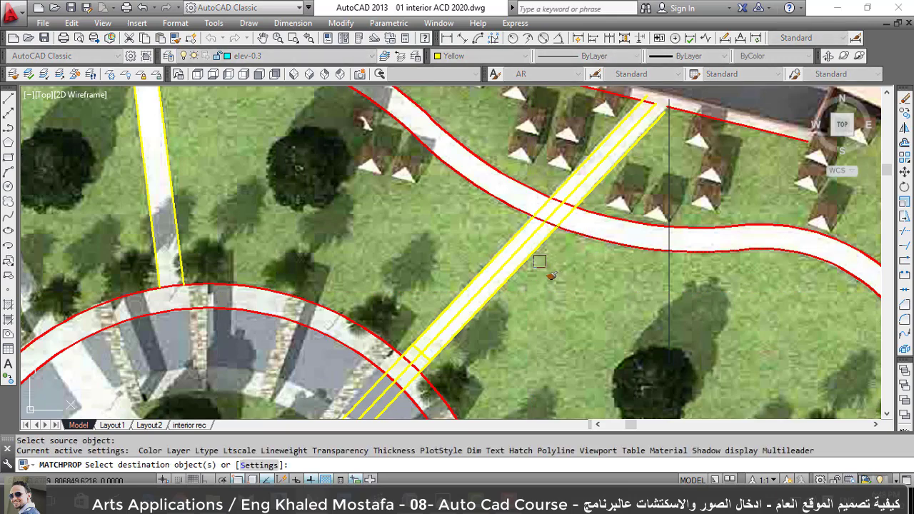
pyautogui.click(532, 264)
pyautogui.click(508, 248)
pyautogui.press('Escape')
pyautogui.click(504, 258)
pyautogui.write('e')
pyautogui.press('Return')
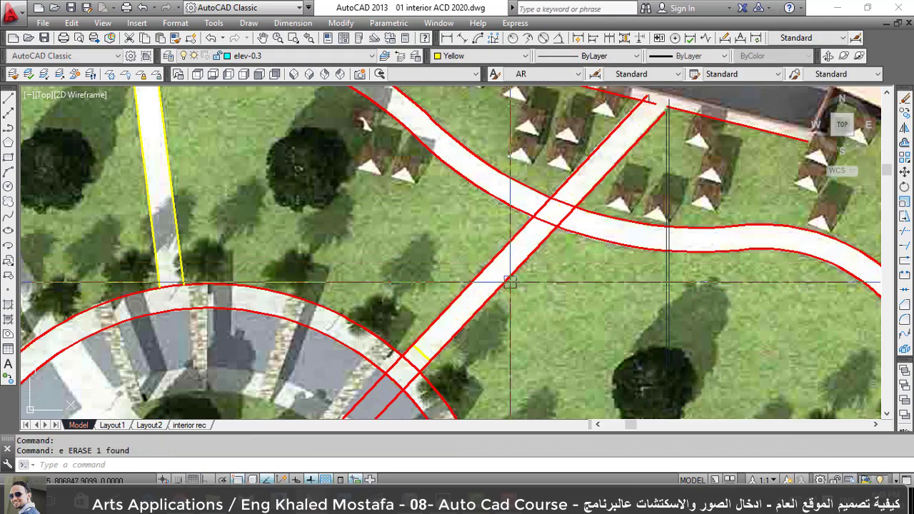
# Fillet the two red diagonal edges into sharp corners with the top walkway lines.
pyautogui.scroll(3, 664, 114)
pyautogui.scroll(-1, 592, 231)
pyautogui.write('f')
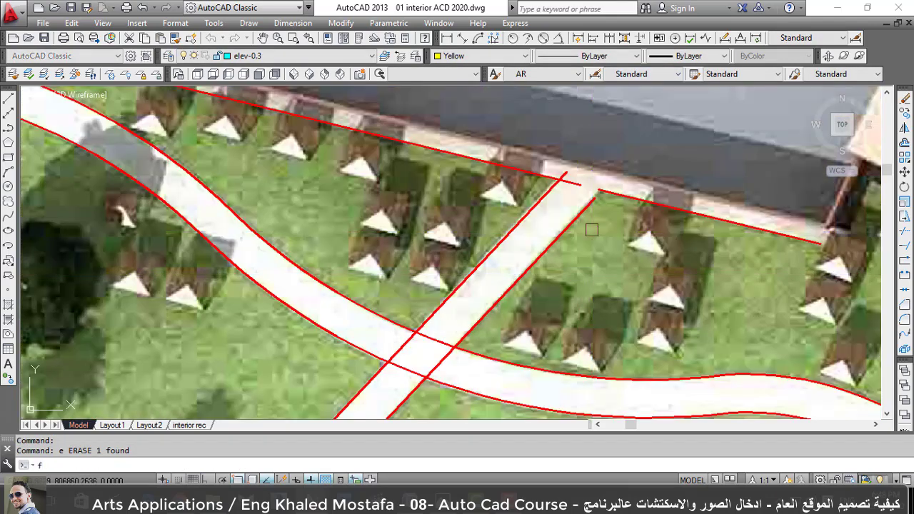
pyautogui.press('Return')
pyautogui.click(578, 210)
pyautogui.click(621, 197)
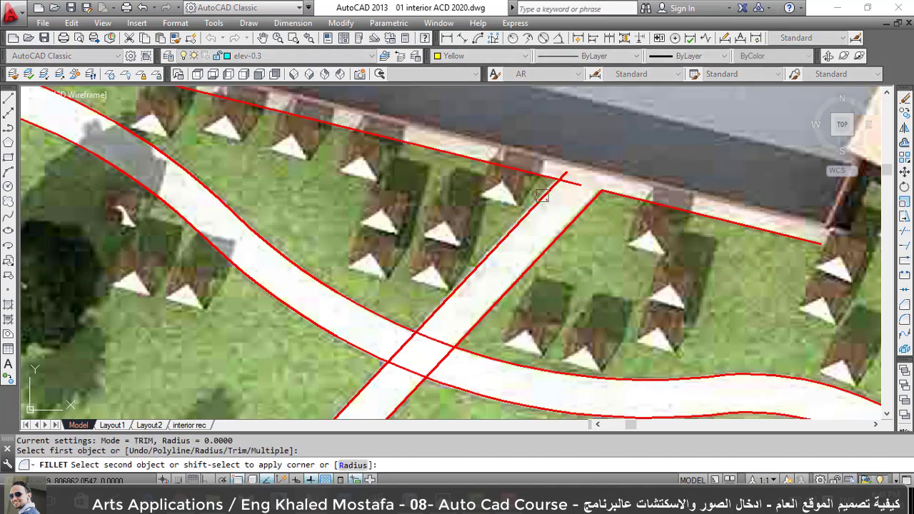
pyautogui.click(543, 195)
pyautogui.scroll(-3, 484, 288)
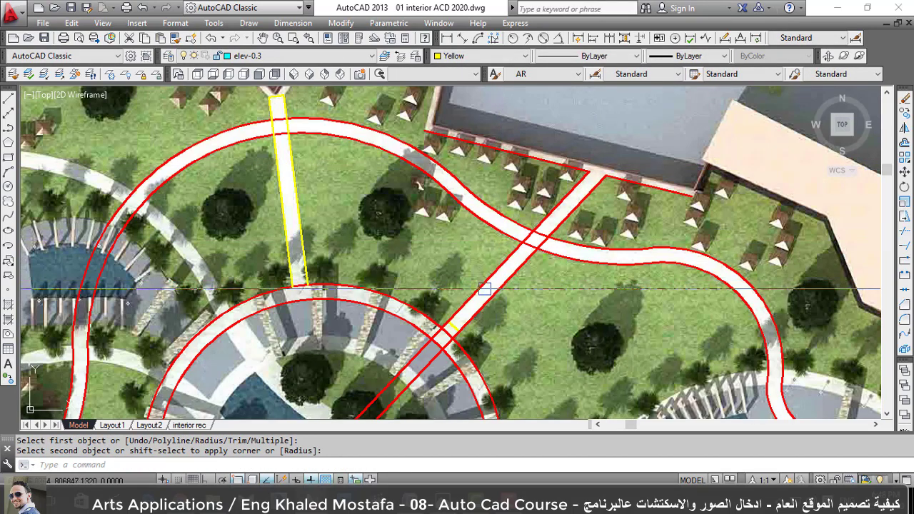
# Erase the leftover short yellow segment near the diagonal walkway.
pyautogui.write('tr')
pyautogui.press('Return')
pyautogui.click(424, 356)
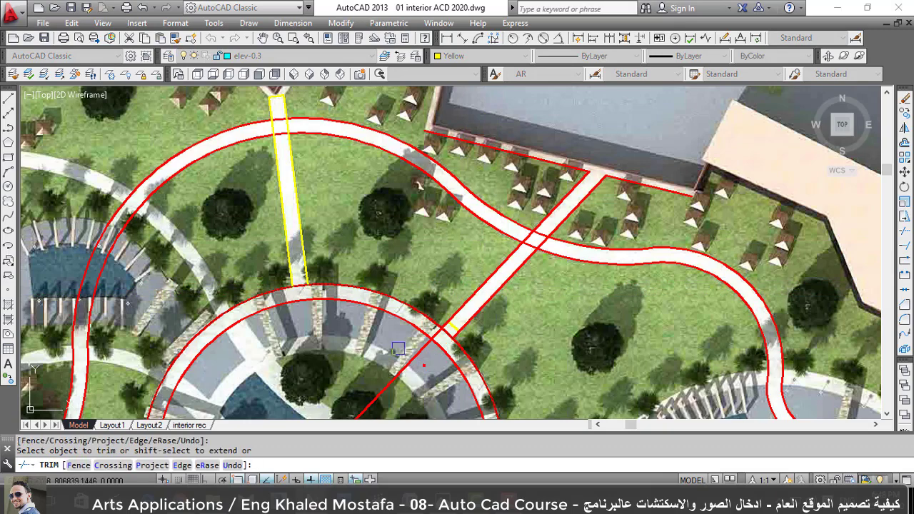
pyautogui.scroll(4, 399, 385)
pyautogui.press('Escape')
pyautogui.write('e')
pyautogui.press('Return')
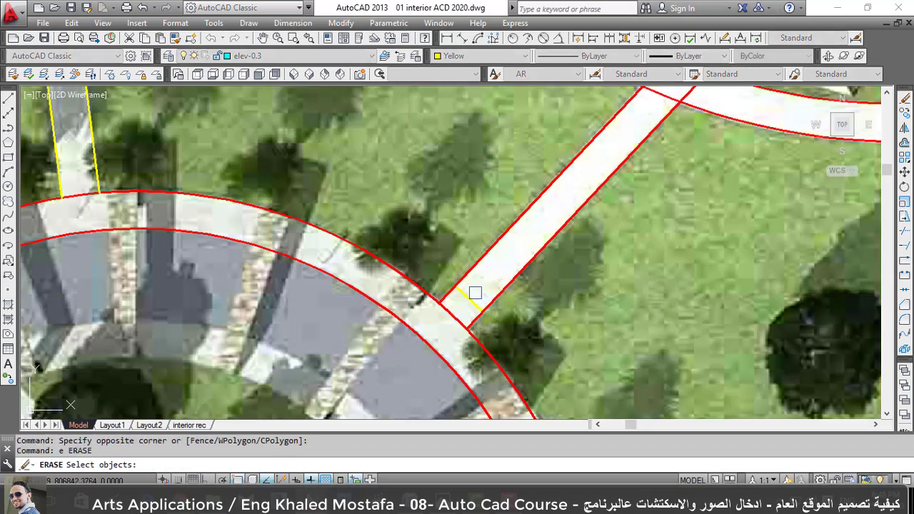
pyautogui.press('Return')
pyautogui.scroll(-4, 467, 343)
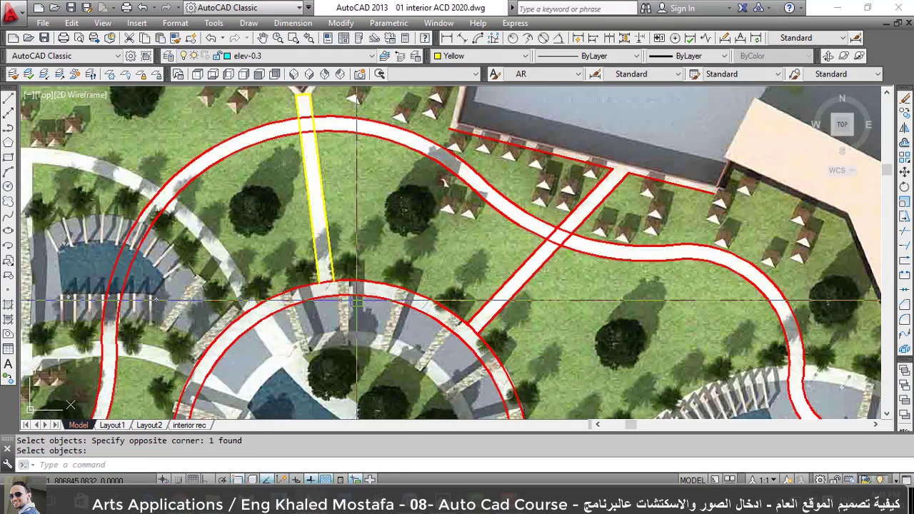
pyautogui.write('ma')
# Match the remaining yellow walkway segments to a red line's properties.
pyautogui.press('Return')
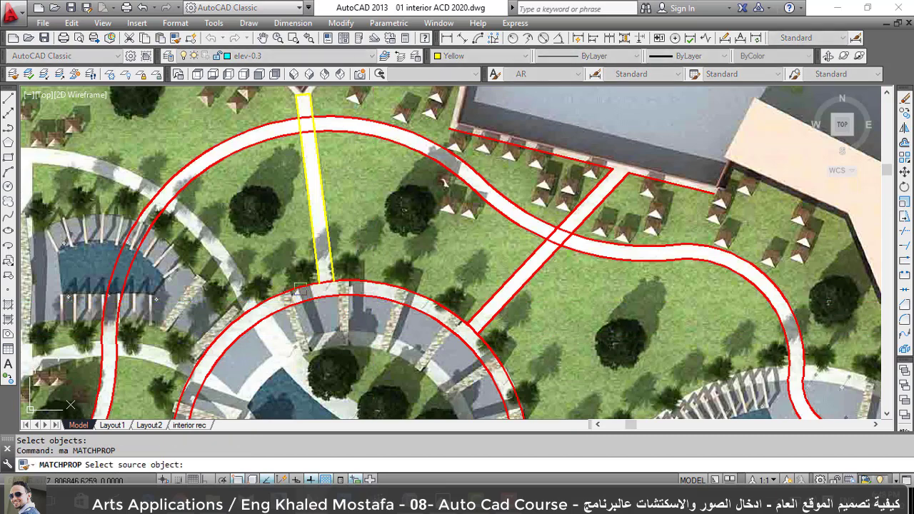
pyautogui.click(304, 289)
pyautogui.moveTo(285, 214); pyautogui.dragTo(339, 200)
pyautogui.scroll(-4, 561, 295)
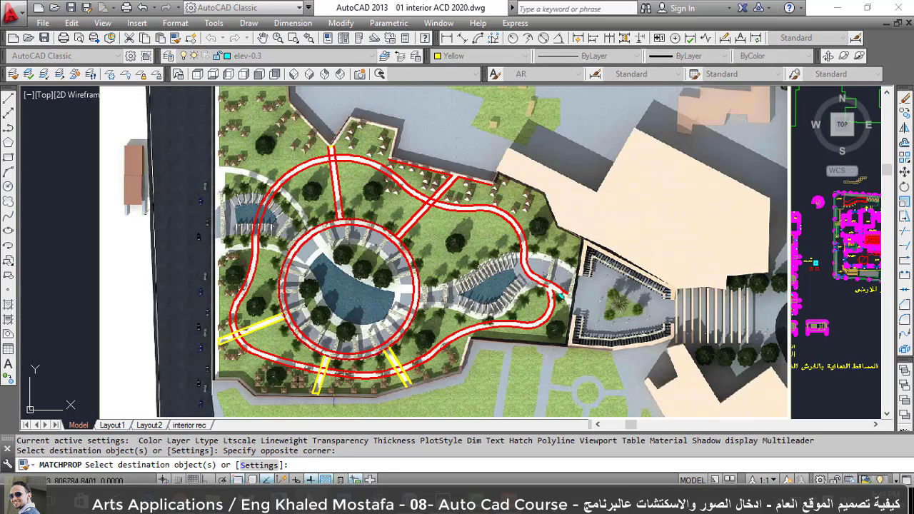
pyautogui.click(448, 373)
pyautogui.click(239, 320)
pyautogui.press('Escape')
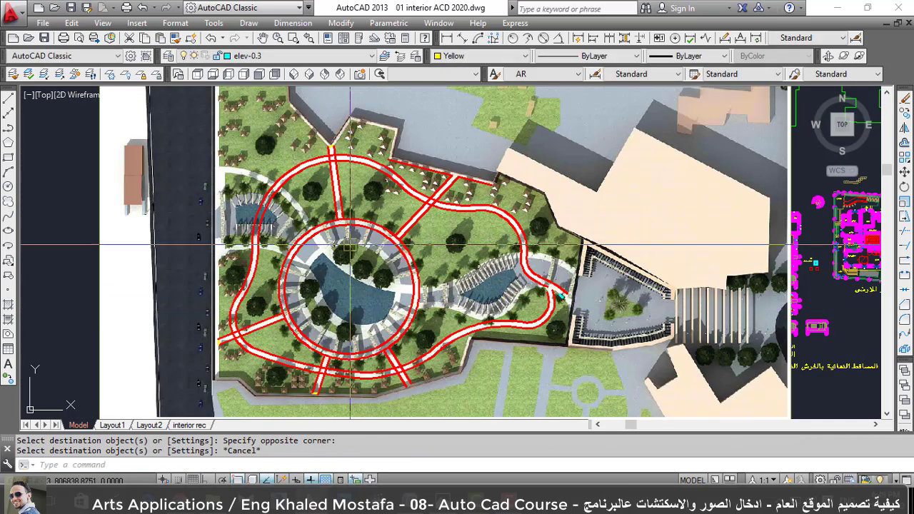
pyautogui.scroll(4, 350, 245)
pyautogui.scroll(-2, 309, 199)
pyautogui.scroll(-2, 309, 199)
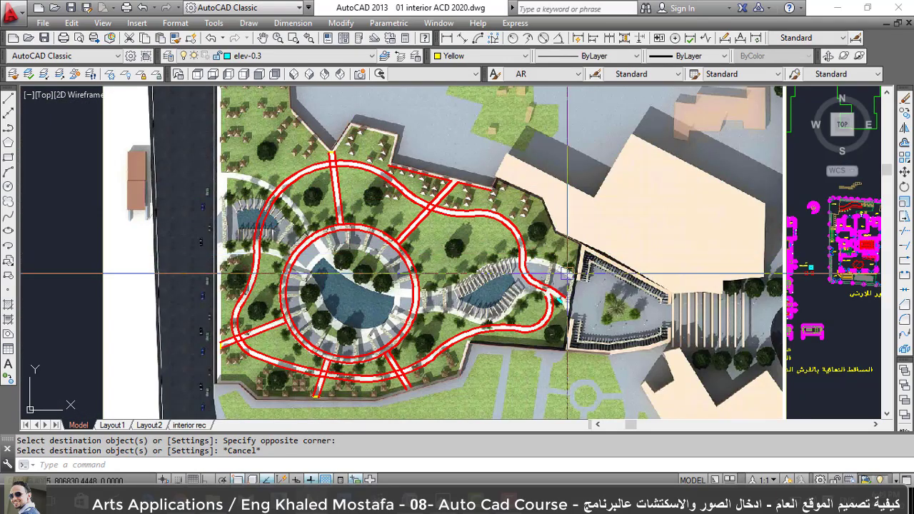
pyautogui.write('pl')
# Start a polyline near the building edge in arc mode with second-point arcs.
pyautogui.press('Return')
pyautogui.scroll(3, 564, 278)
pyautogui.scroll(3, 529, 303)
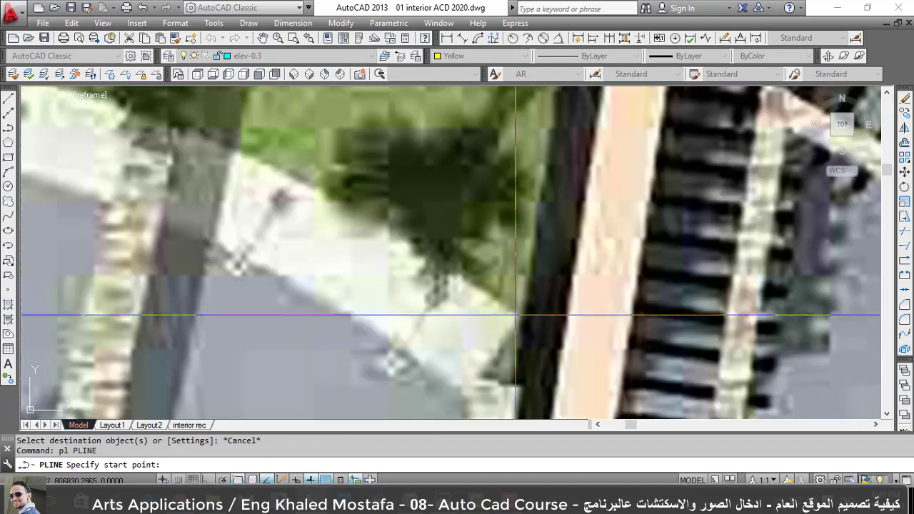
pyautogui.click(520, 316)
pyautogui.write('a')
pyautogui.press('Return')
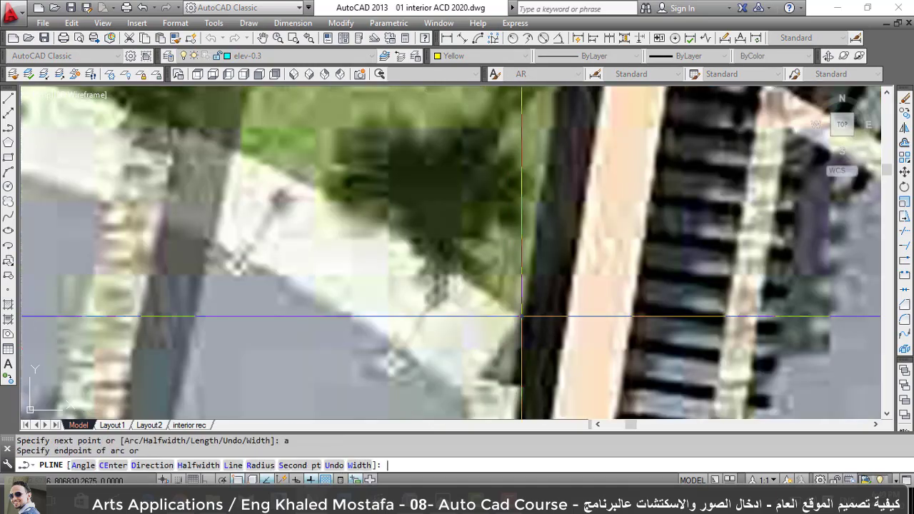
pyautogui.write('s')
pyautogui.press('Return')
pyautogui.scroll(-3, 584, 321)
pyautogui.scroll(2, 542, 300)
pyautogui.scroll(2, 468, 271)
# Draw the first arc through a middle point, ending past the small pool plaza with snaps off.
pyautogui.click(465, 270)
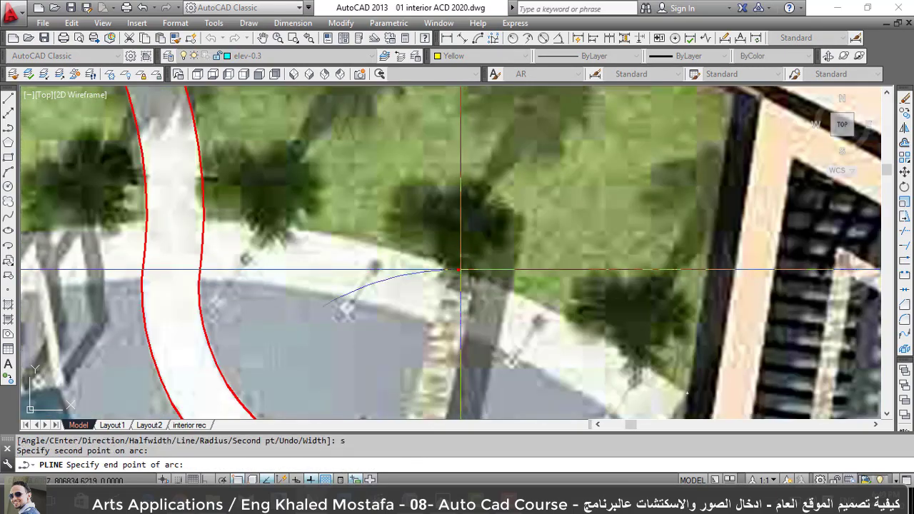
pyautogui.scroll(-4, 464, 264)
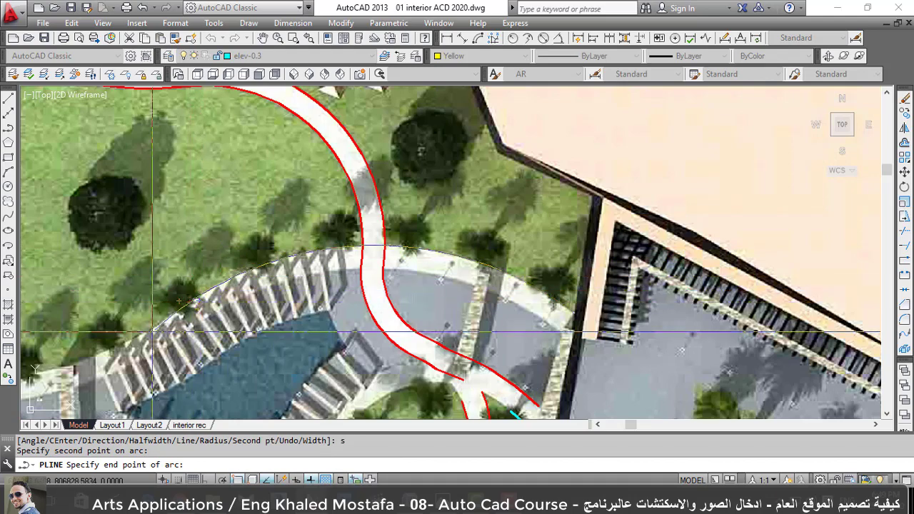
pyautogui.scroll(3, 166, 312)
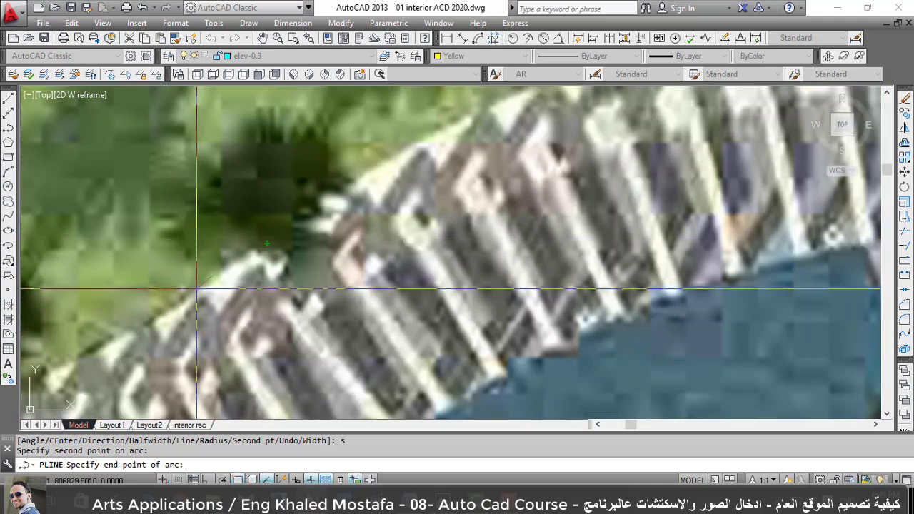
pyautogui.press('F3')
pyautogui.click(196, 289)
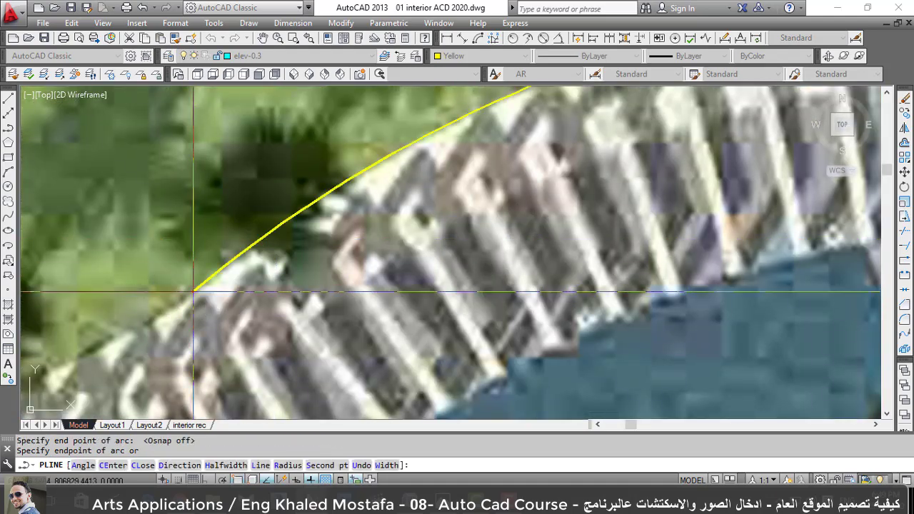
pyautogui.scroll(-5, 194, 289)
pyautogui.scroll(-2, 338, 281)
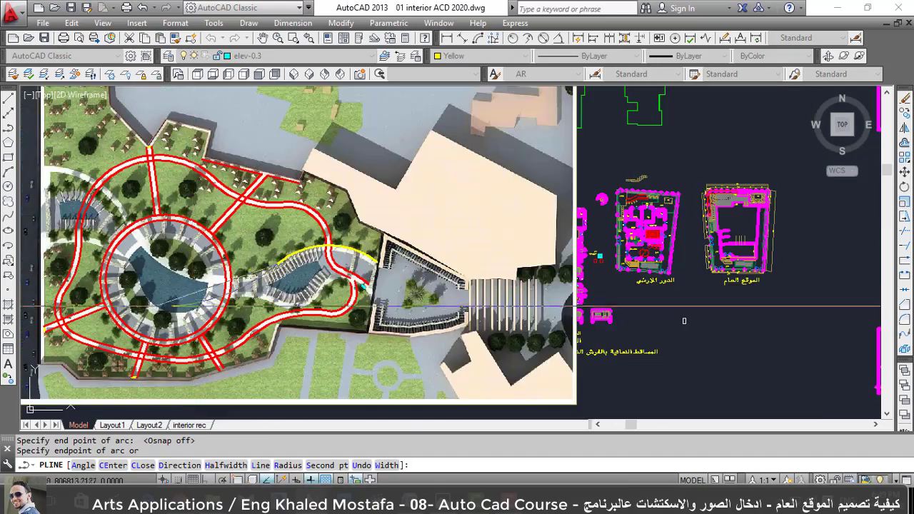
pyautogui.scroll(2, 198, 182)
pyautogui.scroll(3, 198, 182)
pyautogui.scroll(-3, 198, 182)
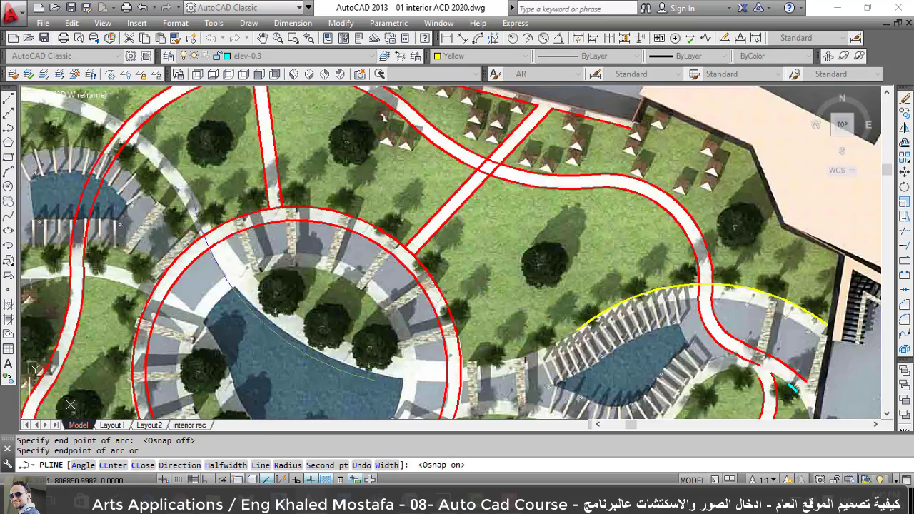
# Add a second three-point arc ending on the fountain plaza ring, with snaps back on.
pyautogui.press('F3')
pyautogui.write('s')
pyautogui.press('Return')
pyautogui.scroll(3, 297, 323)
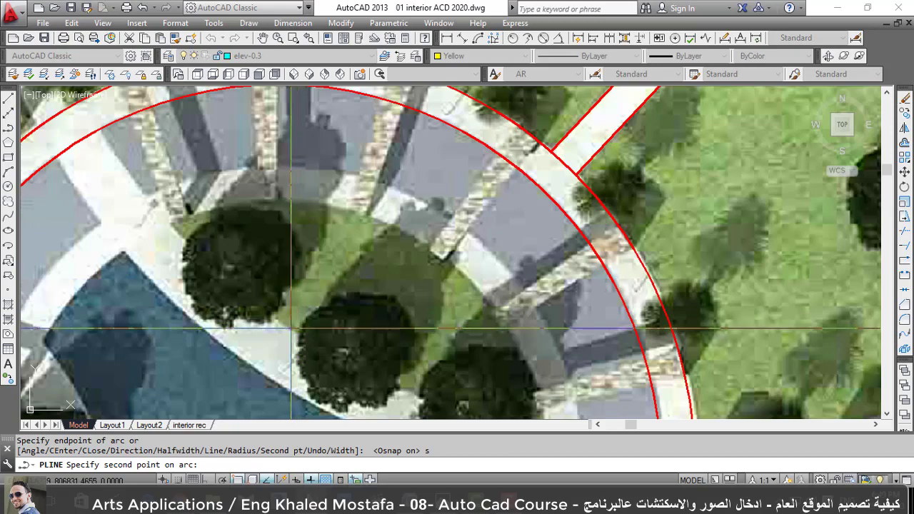
pyautogui.click(291, 329)
pyautogui.scroll(-2, 290, 328)
pyautogui.scroll(-2, 290, 328)
pyautogui.scroll(4, 233, 232)
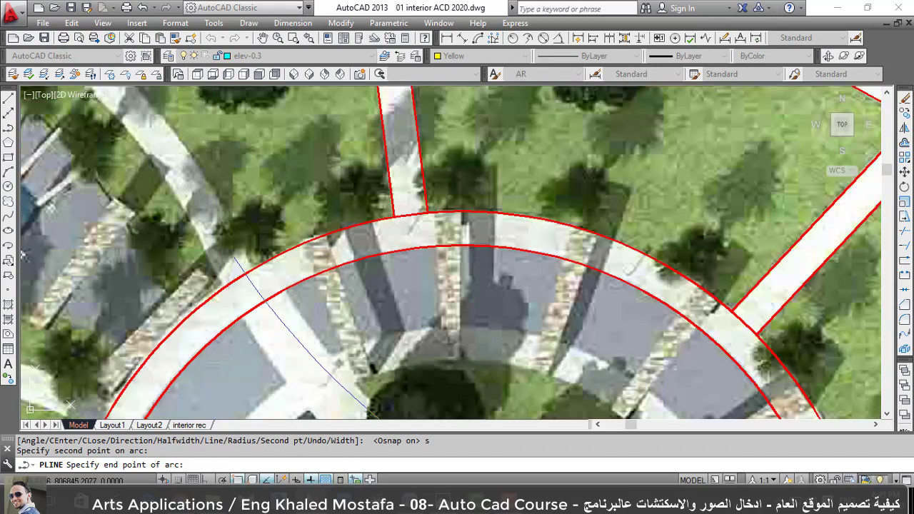
pyautogui.click(232, 232)
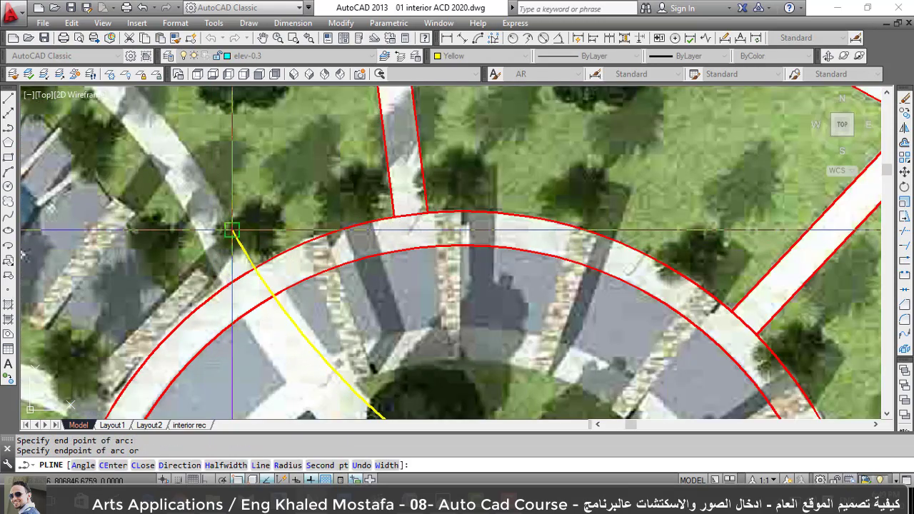
pyautogui.scroll(-3, 232, 232)
pyautogui.scroll(2, 125, 169)
pyautogui.scroll(2, 124, 169)
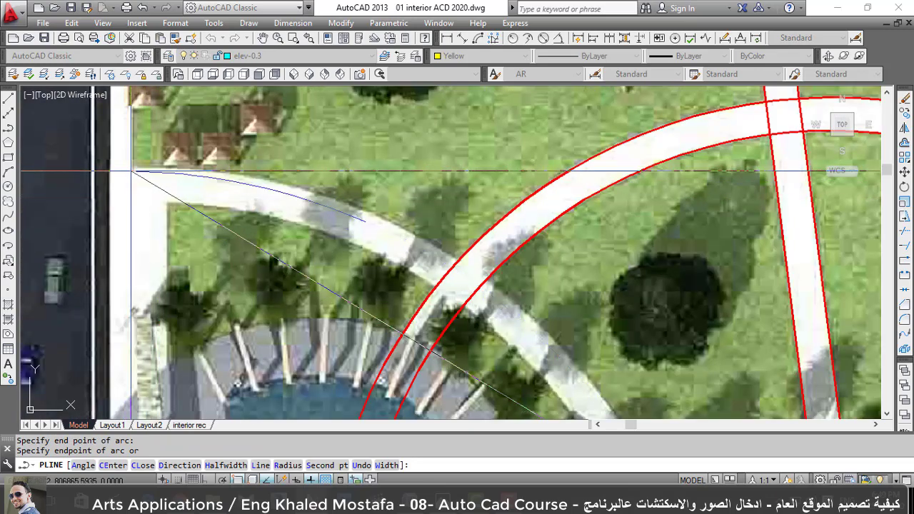
pyautogui.write('s')
# Add a final arc ending at the top-left walkway and finish the path.
pyautogui.press('Return')
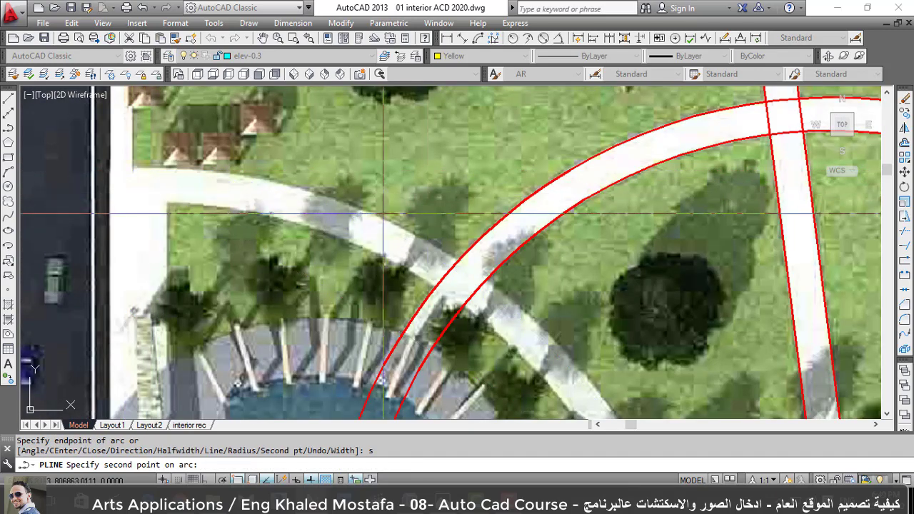
pyautogui.click(374, 213)
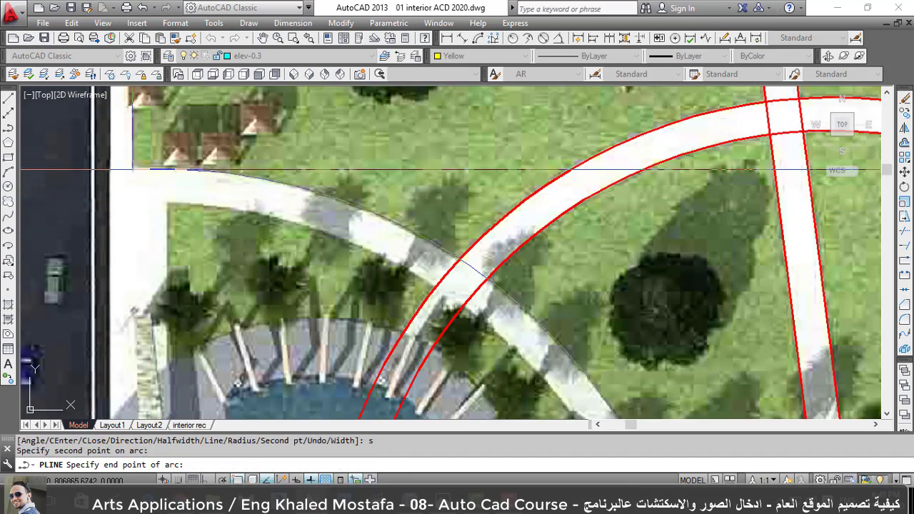
pyautogui.click(134, 168)
pyautogui.press('Escape')
# Remove the duplicate offset copy of the yellow path line.
pyautogui.write('o')
pyautogui.press('Return')
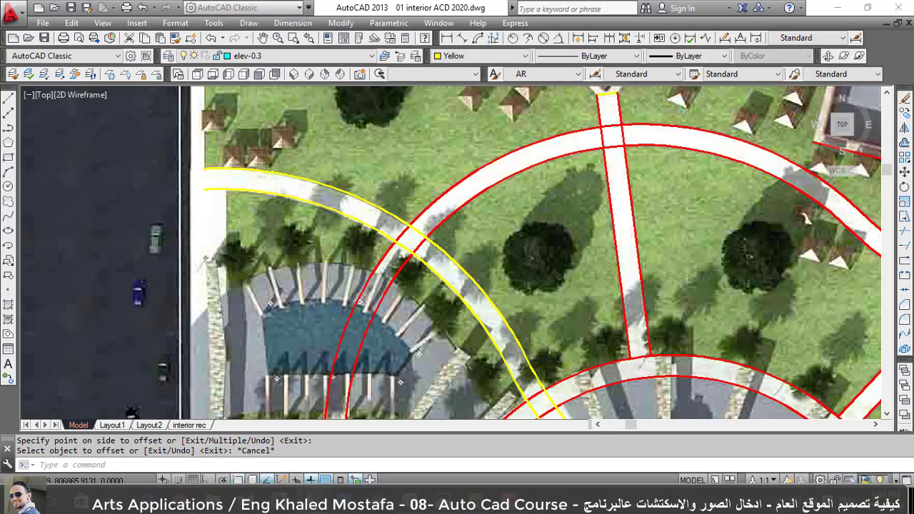
pyautogui.scroll(-3, 513, 333)
pyautogui.scroll(5, 512, 333)
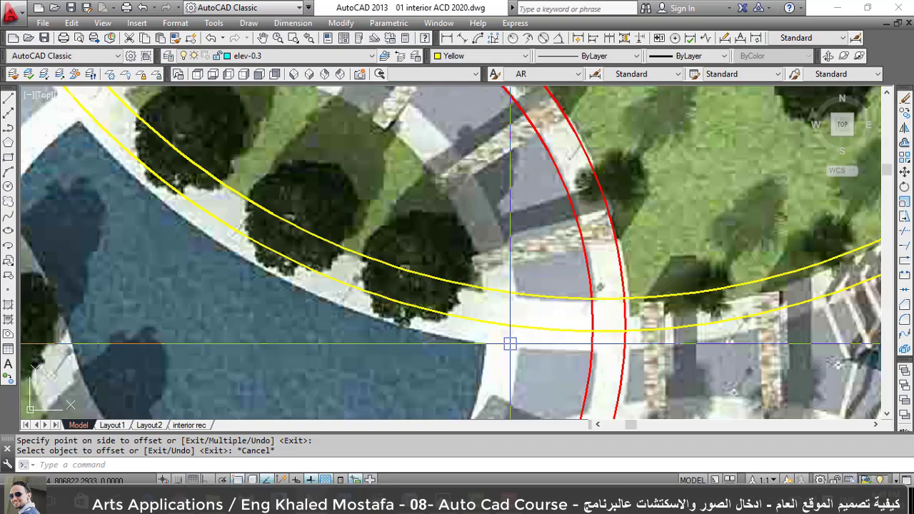
pyautogui.click(459, 318)
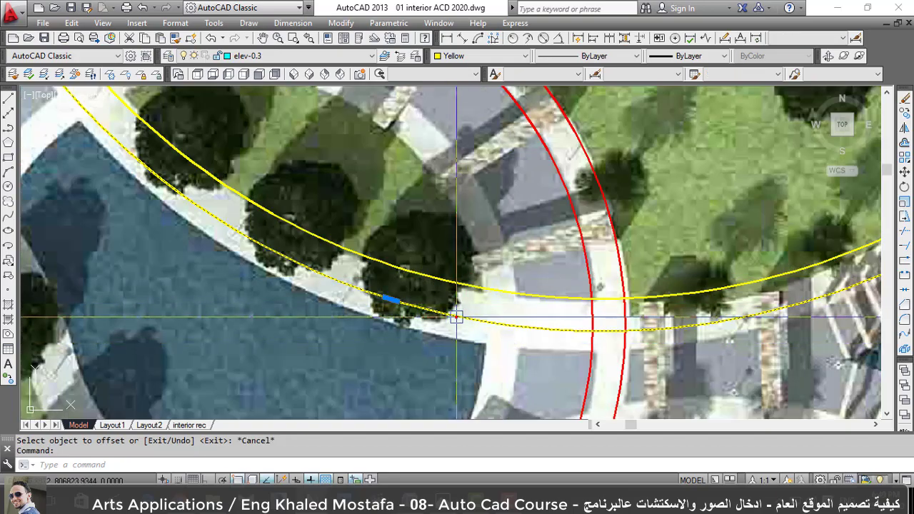
pyautogui.write('e')
pyautogui.press('Return')
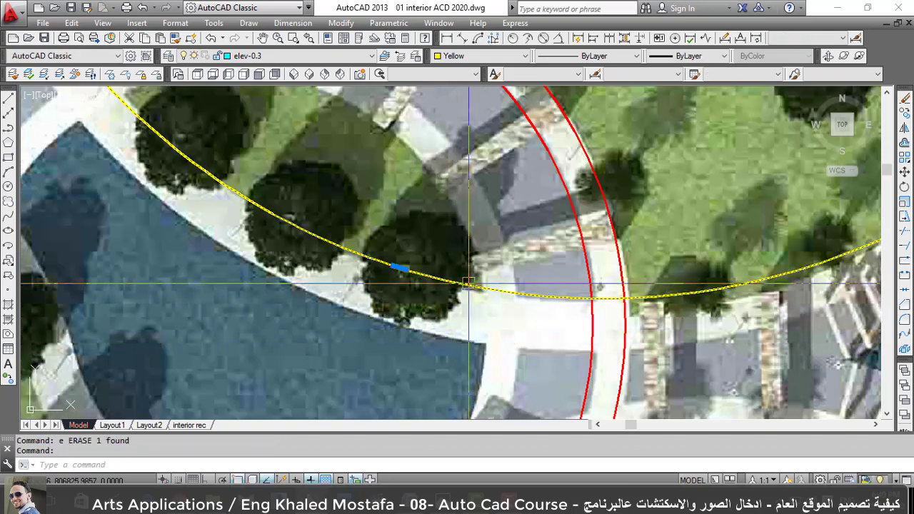
# Zoom in and out around the fountain plaza to inspect the remaining yellow path.
pyautogui.scroll(-3, 407, 326)
pyautogui.scroll(2, 571, 336)
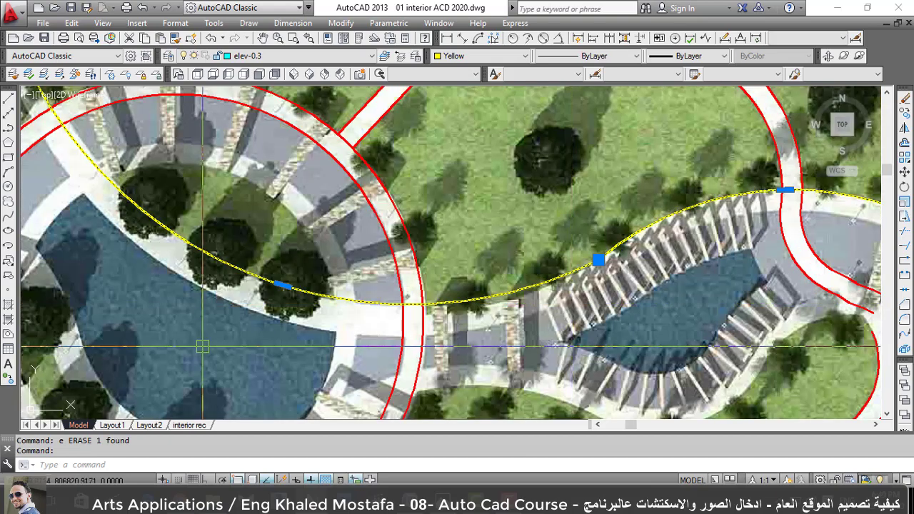
pyautogui.scroll(2, 171, 257)
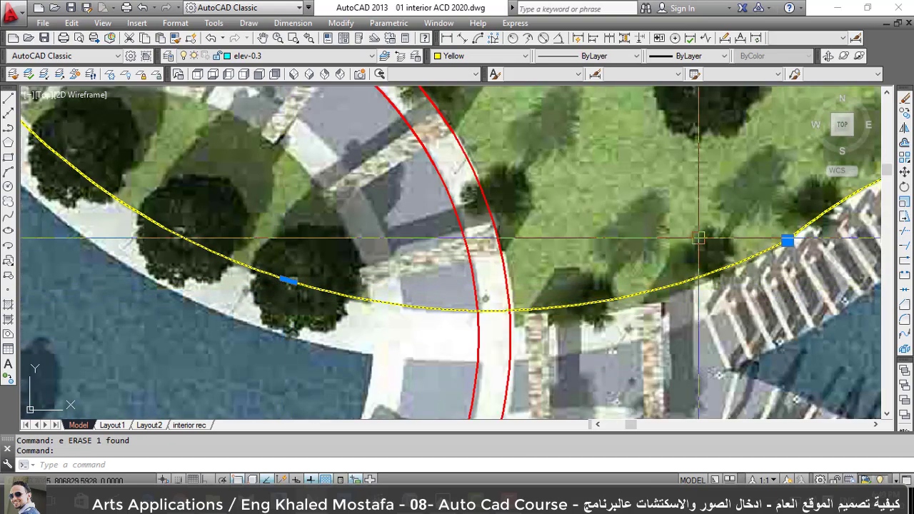
pyautogui.scroll(-3, 584, 298)
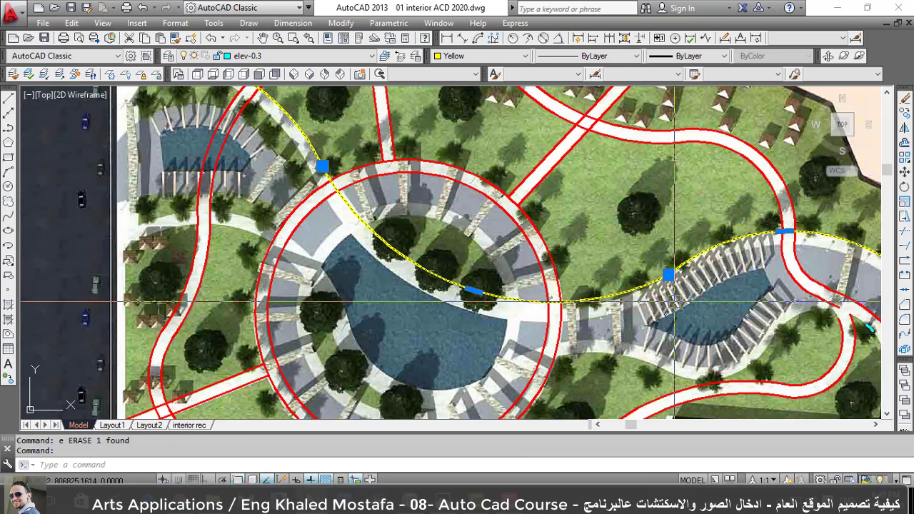
pyautogui.scroll(3, 674, 301)
pyautogui.scroll(-2, 674, 301)
pyautogui.scroll(-3, 674, 301)
pyautogui.scroll(3, 243, 147)
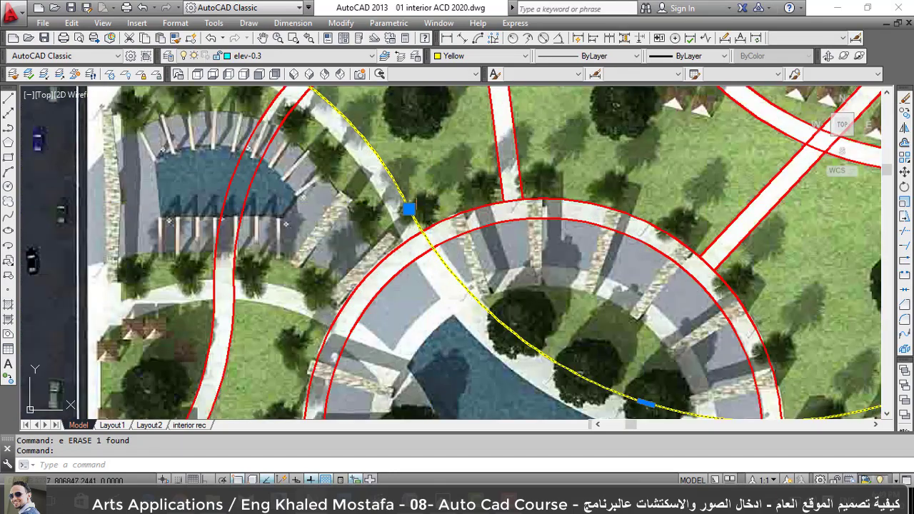
pyautogui.scroll(2, 407, 209)
pyautogui.scroll(-3, 386, 196)
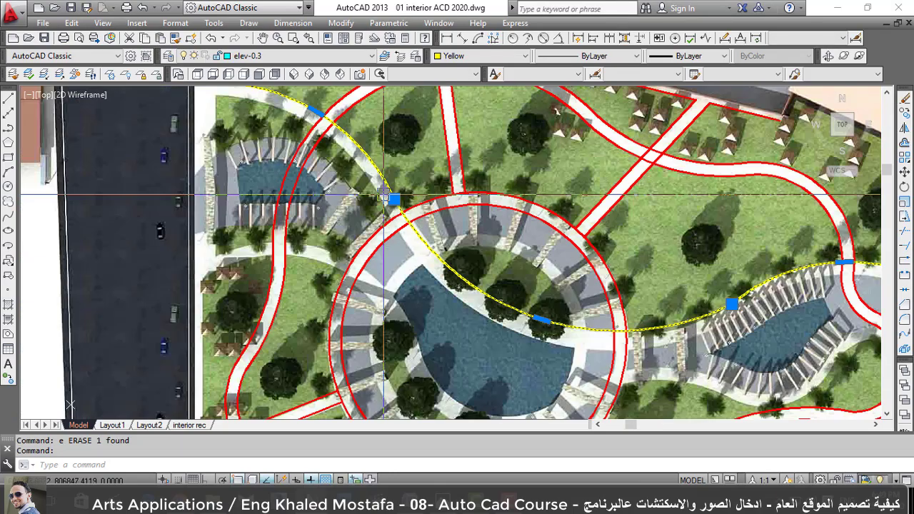
pyautogui.scroll(-2, 414, 246)
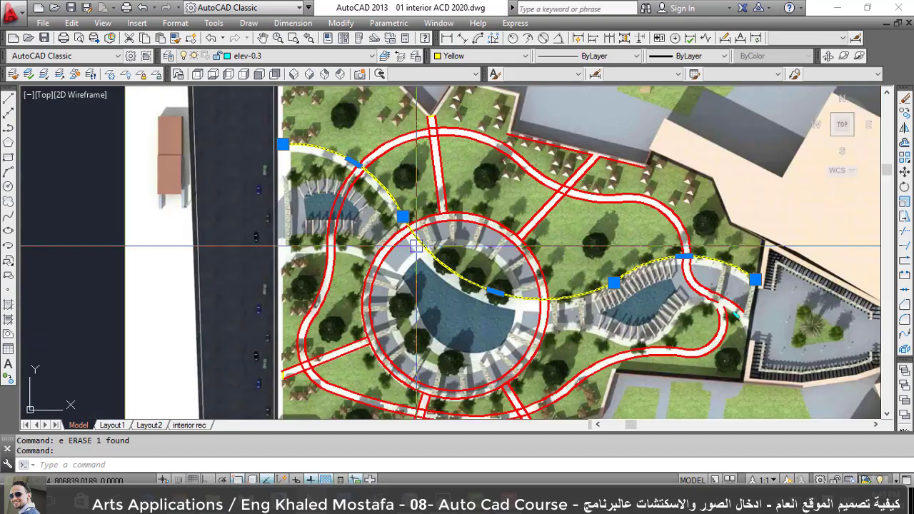
pyautogui.scroll(4, 549, 299)
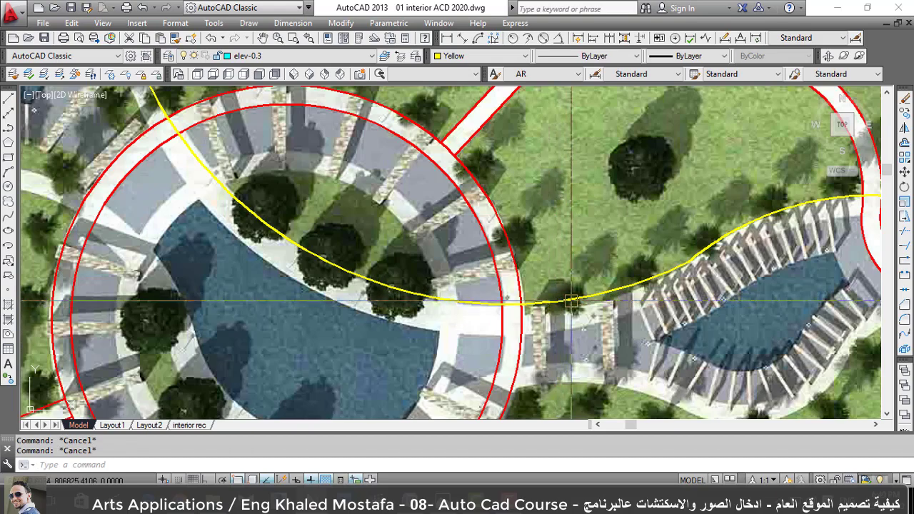
# Select the curved yellow path line and check that it reaches the far pool plaza.
pyautogui.click(571, 302)
pyautogui.scroll(2, 655, 290)
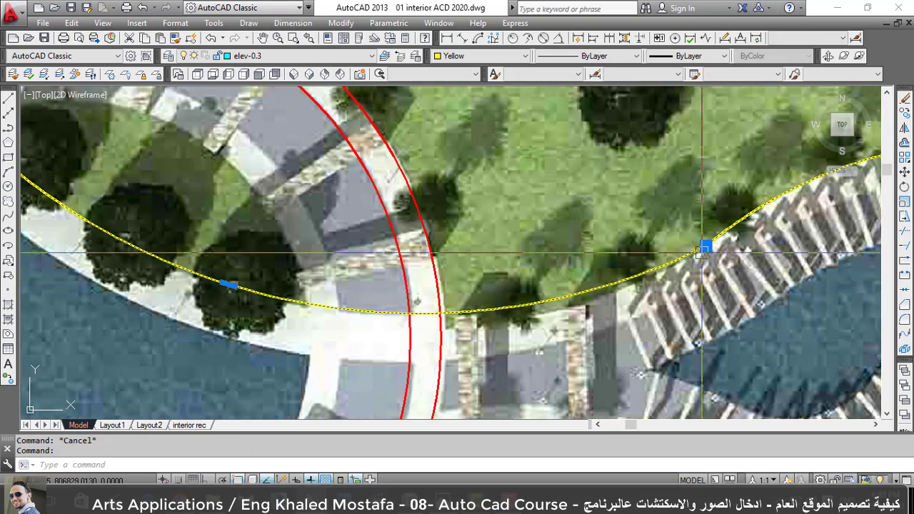
pyautogui.scroll(-2, 446, 330)
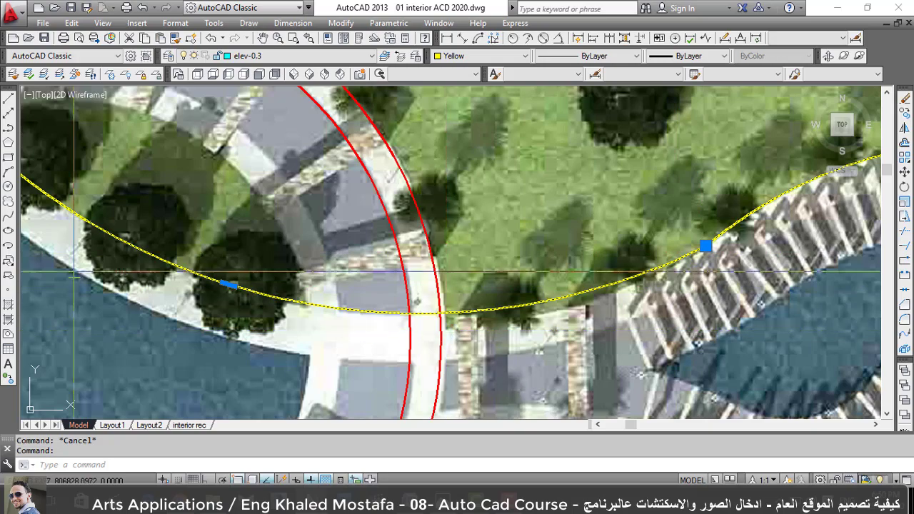
pyautogui.scroll(-2, 551, 341)
pyautogui.scroll(4, 597, 324)
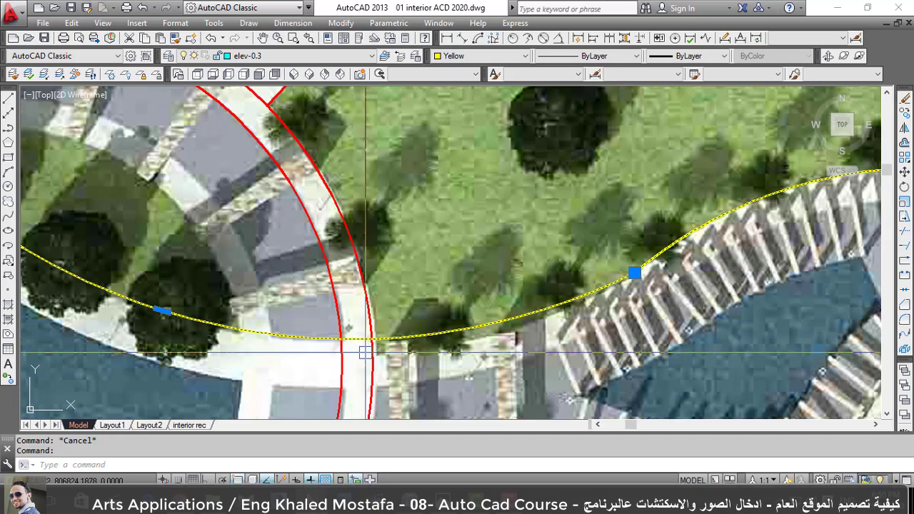
pyautogui.scroll(-2, 399, 335)
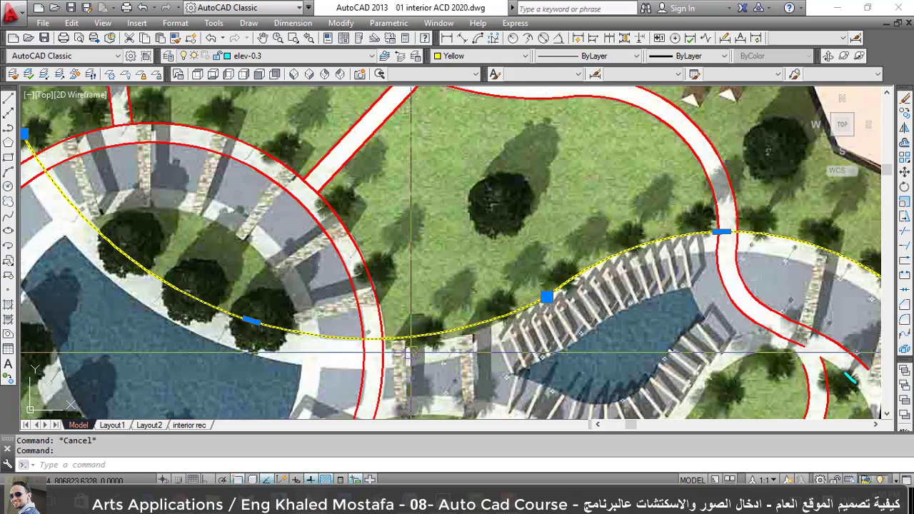
pyautogui.scroll(2, 392, 353)
# Trim out the path line's piece between the red ring arcs using TR.
pyautogui.scroll(1, 400, 343)
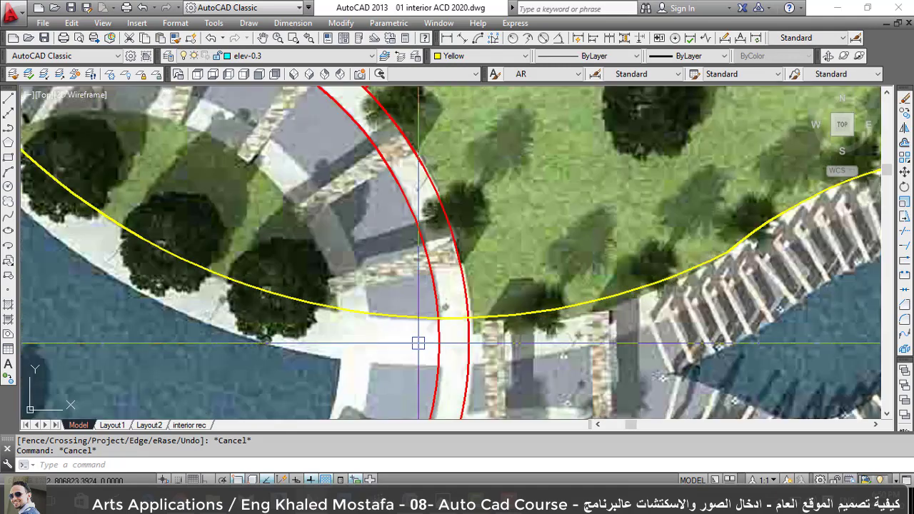
pyautogui.write('tr')
pyautogui.press('Return')
pyautogui.press('Return')
pyautogui.click(459, 319)
pyautogui.press('Escape')
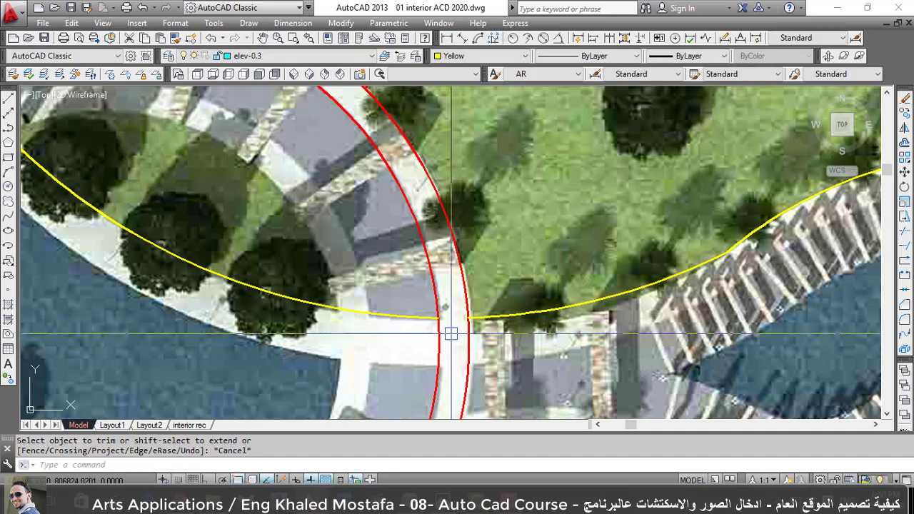
pyautogui.scroll(-3, 449, 329)
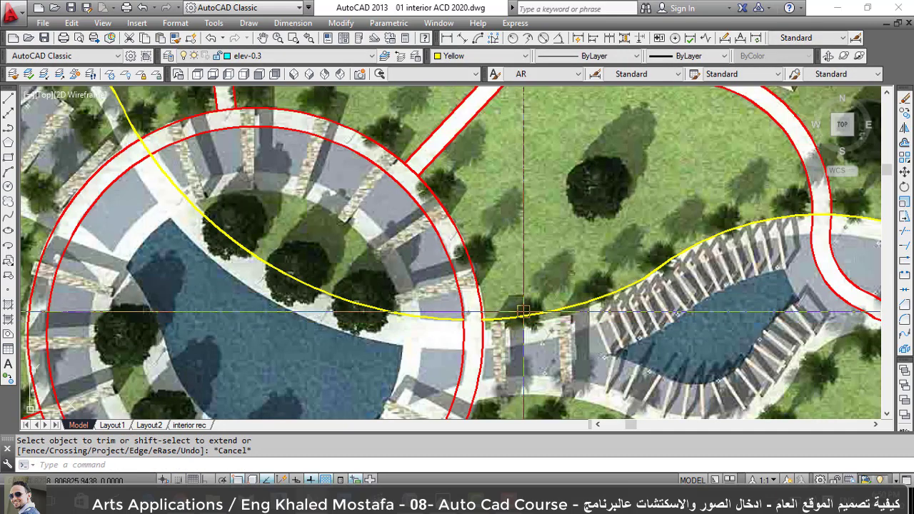
# Recolour both remaining yellow path pieces blue.
pyautogui.click(415, 319)
pyautogui.click(642, 279)
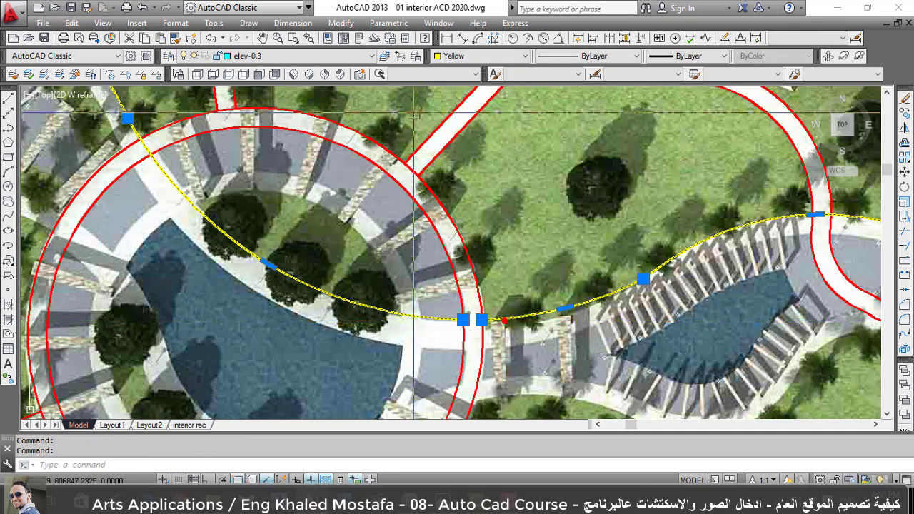
pyautogui.click(437, 57)
pyautogui.click(481, 135)
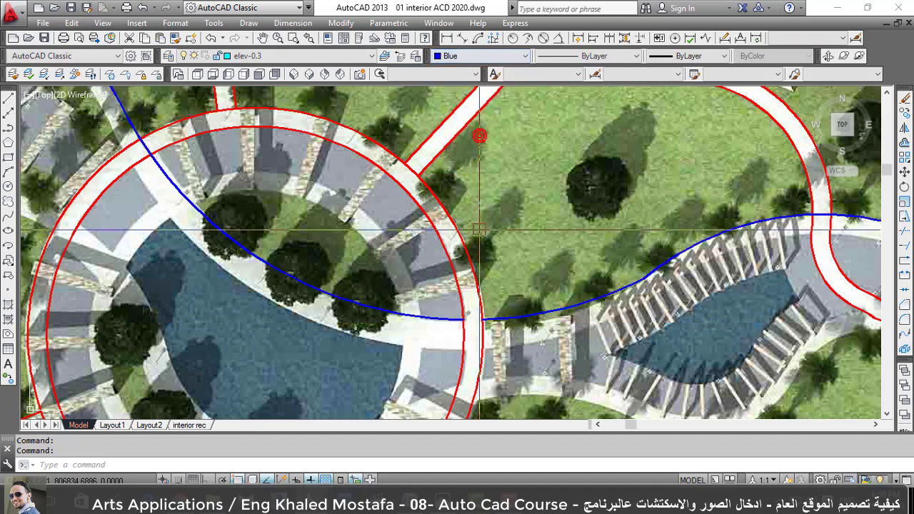
pyautogui.press('Escape')
# Change the path pieces from blue to magenta and verify the result.
pyautogui.click(510, 314)
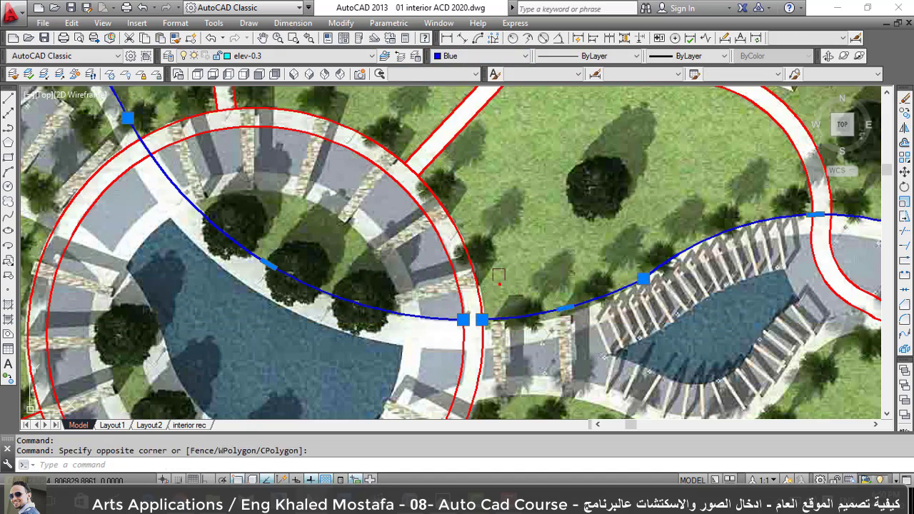
pyautogui.click(476, 60)
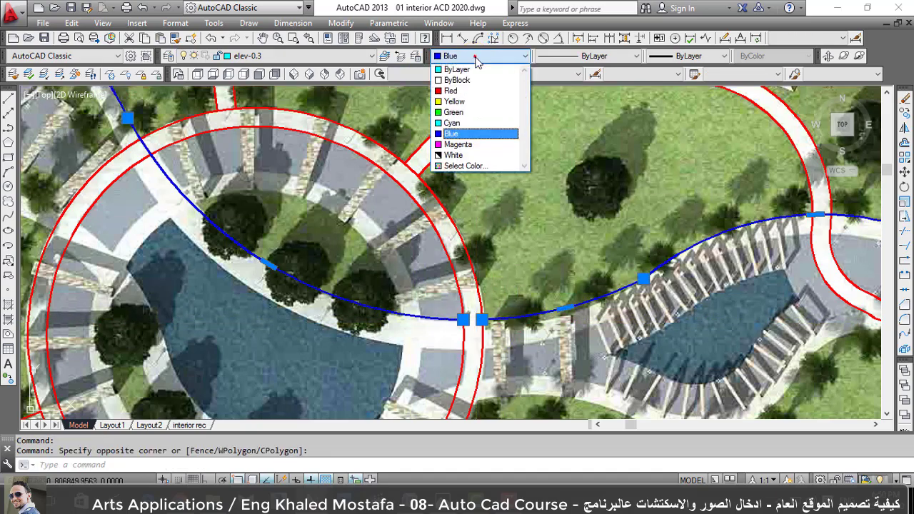
pyautogui.click(477, 144)
pyautogui.press('Escape')
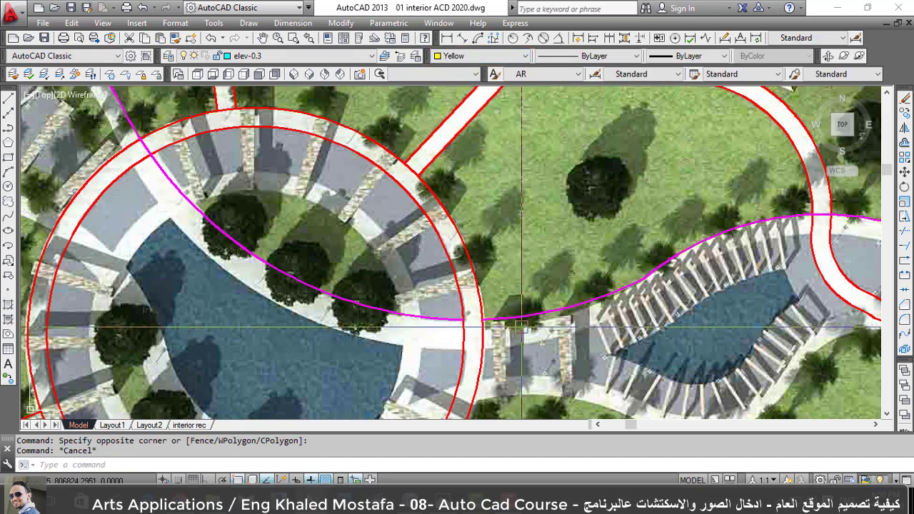
pyautogui.click(503, 317)
pyautogui.scroll(-2, 681, 246)
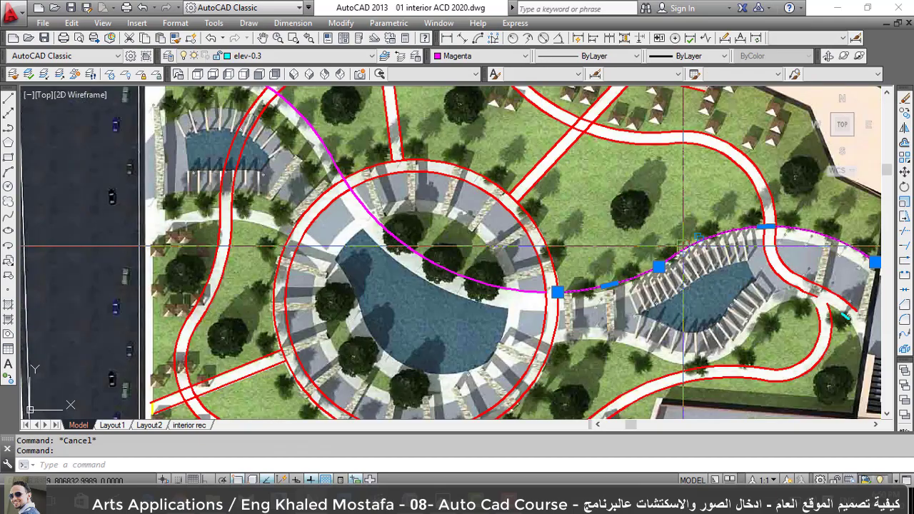
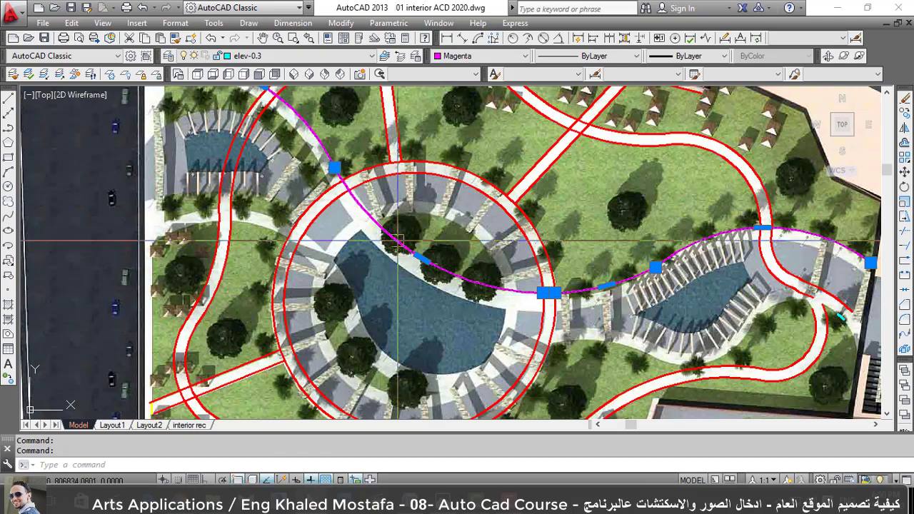
# Lower the magenta path's arc midpoint and move its end vertex onto the plaza-edge walkway.
pyautogui.scroll(4, 555, 293)
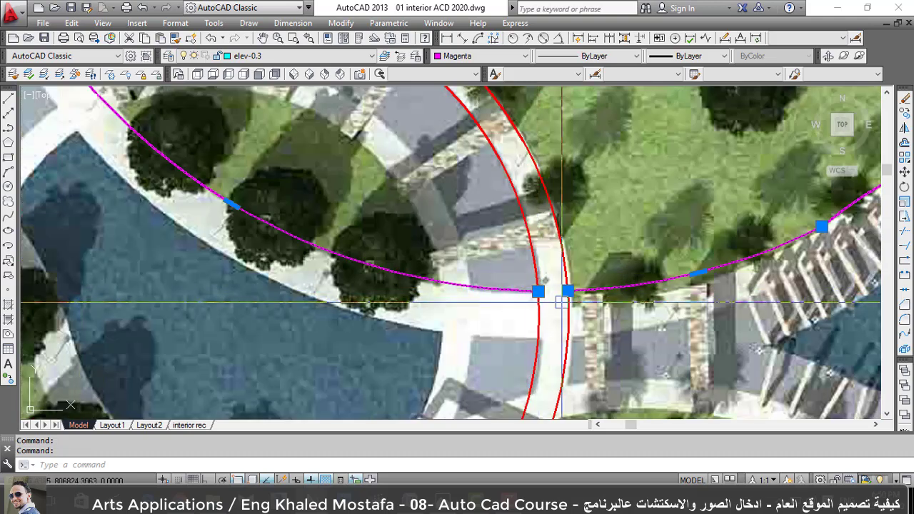
pyautogui.scroll(-2, 586, 290)
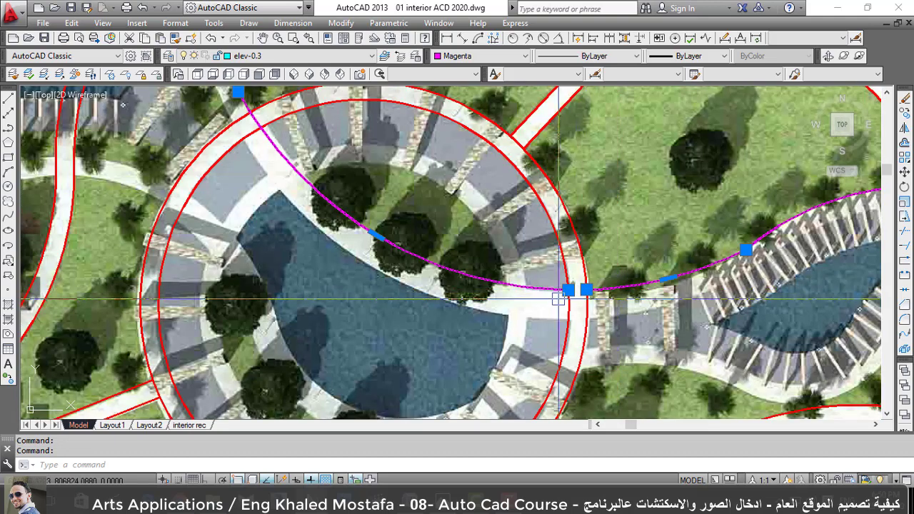
pyautogui.moveTo(585, 292)
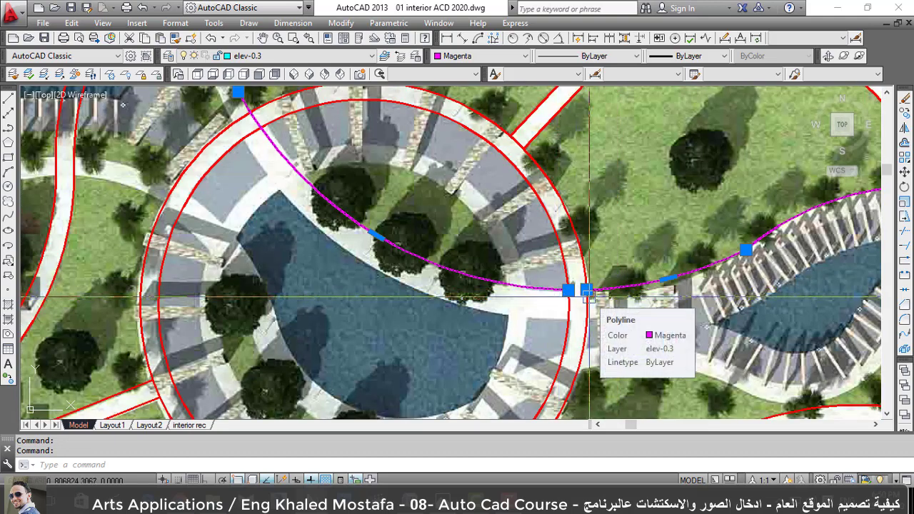
pyautogui.scroll(4, 648, 293)
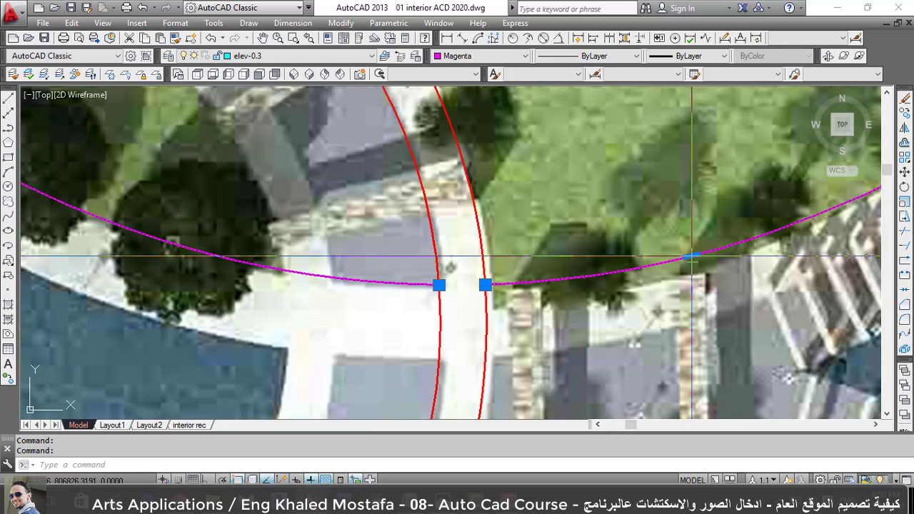
pyautogui.click(691, 256)
pyautogui.click(693, 275)
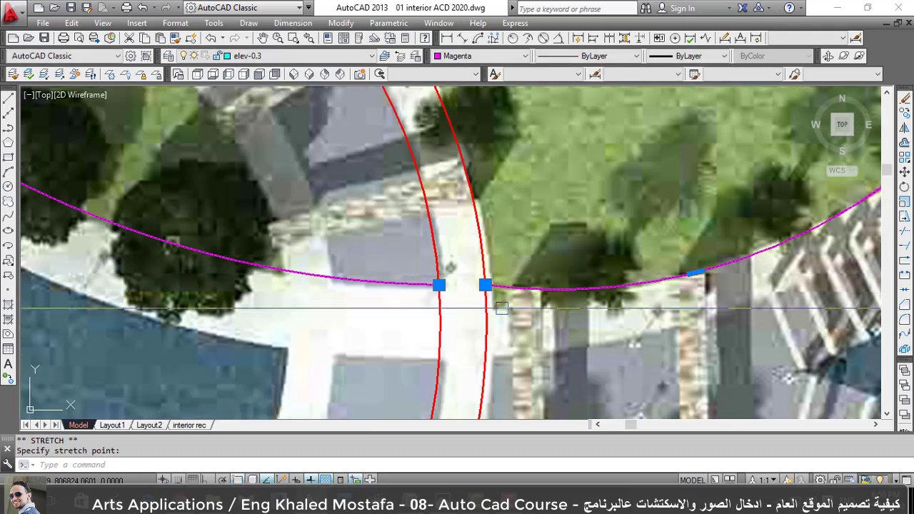
pyautogui.click(485, 284)
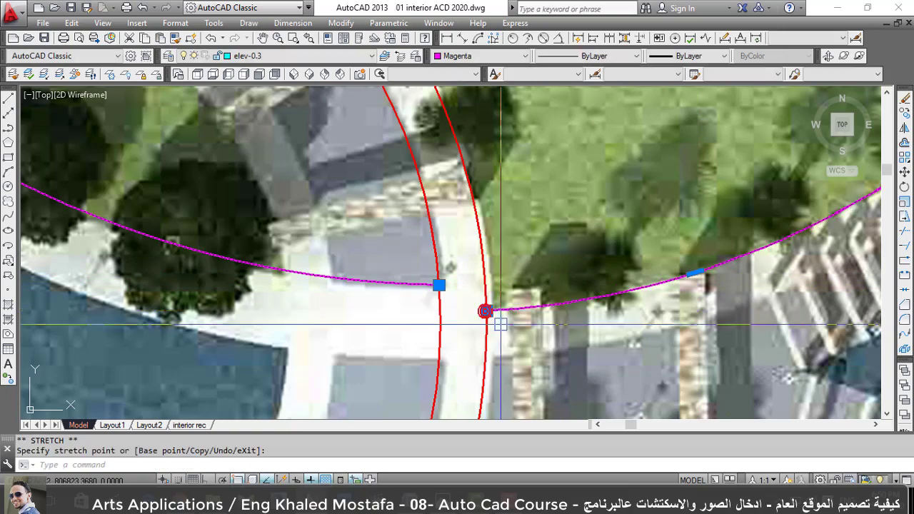
pyautogui.scroll(-4, 520, 328)
pyautogui.scroll(4, 520, 328)
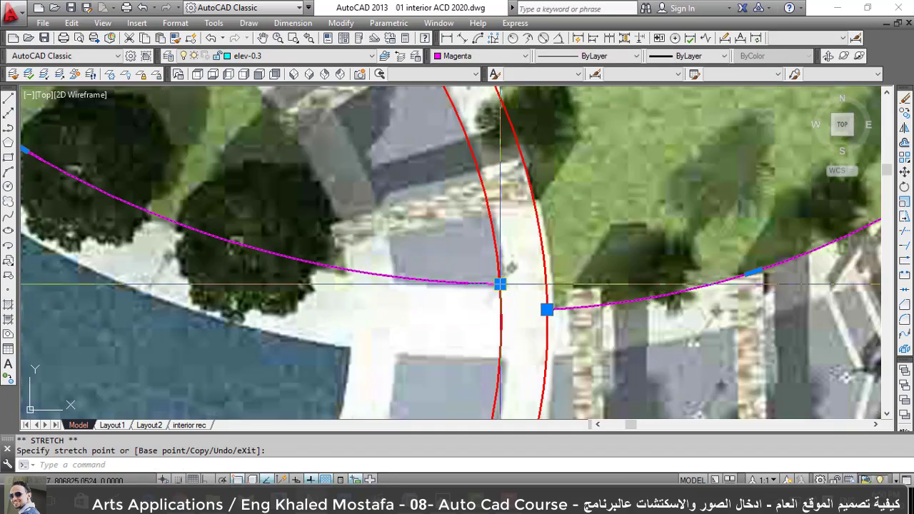
pyautogui.click(546, 309)
# Bulge the other arc outward and snap the red-arc crossing vertex onto the walkway line.
pyautogui.scroll(-4, 593, 336)
pyautogui.scroll(4, 387, 282)
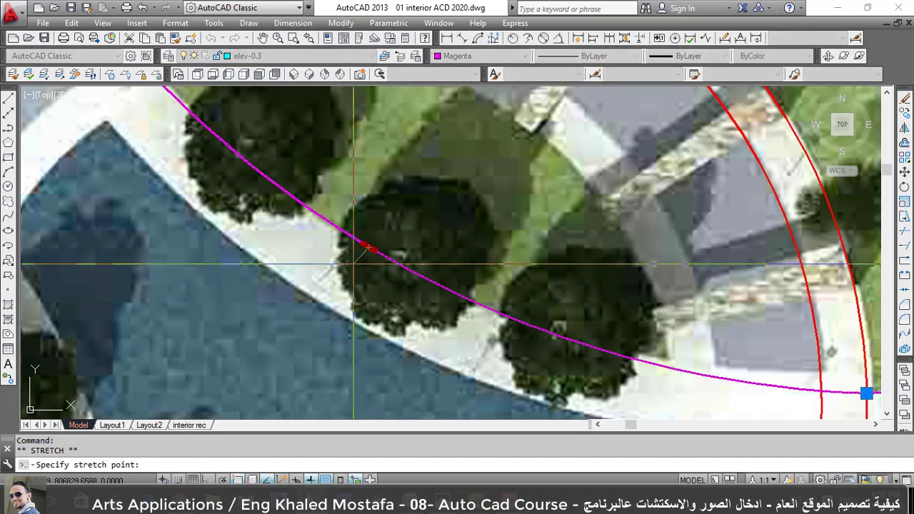
pyautogui.click(357, 267)
pyautogui.scroll(-4, 478, 399)
pyautogui.scroll(5, 286, 190)
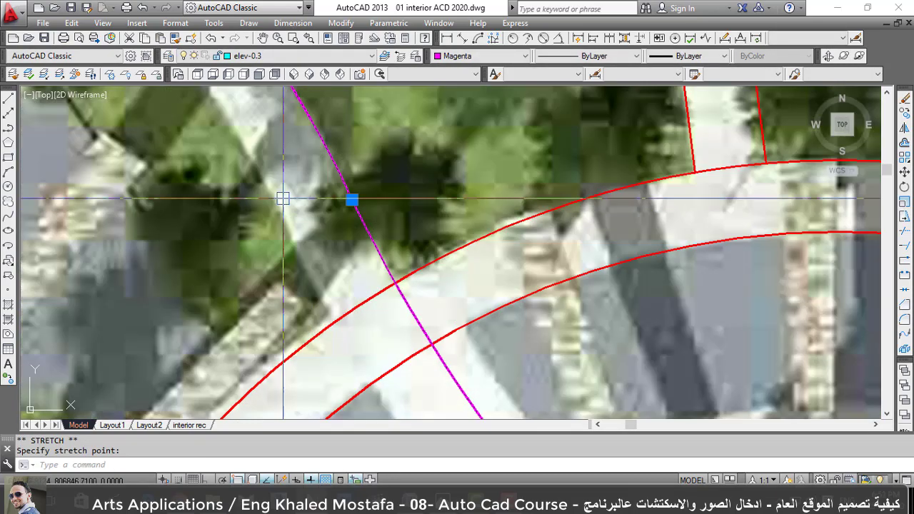
pyautogui.click(350, 199)
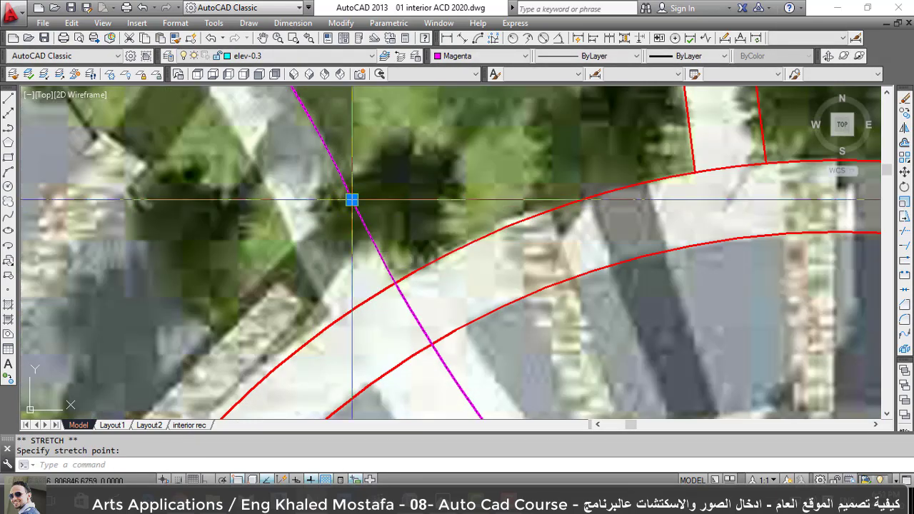
pyautogui.scroll(4, 349, 199)
pyautogui.click(342, 162)
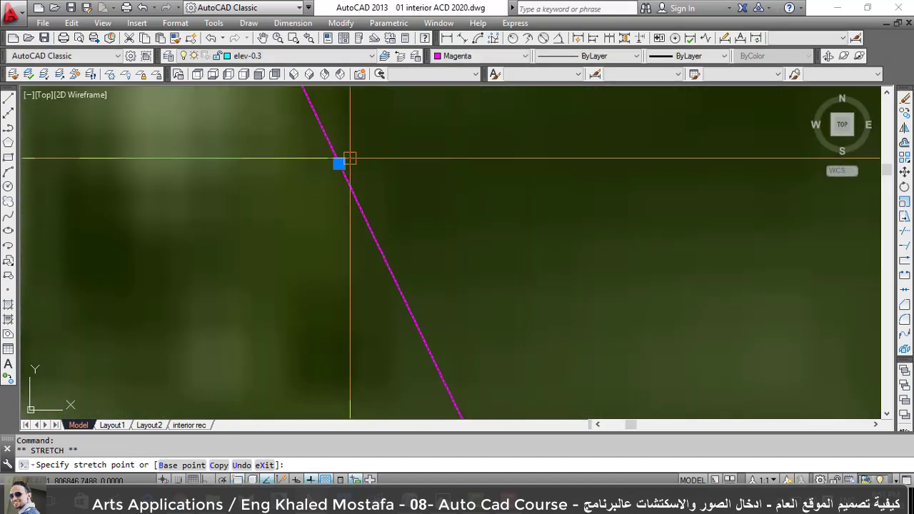
pyautogui.scroll(-1, 349, 164)
pyautogui.press('Escape')
pyautogui.scroll(-2, 498, 332)
pyautogui.scroll(-3, 498, 331)
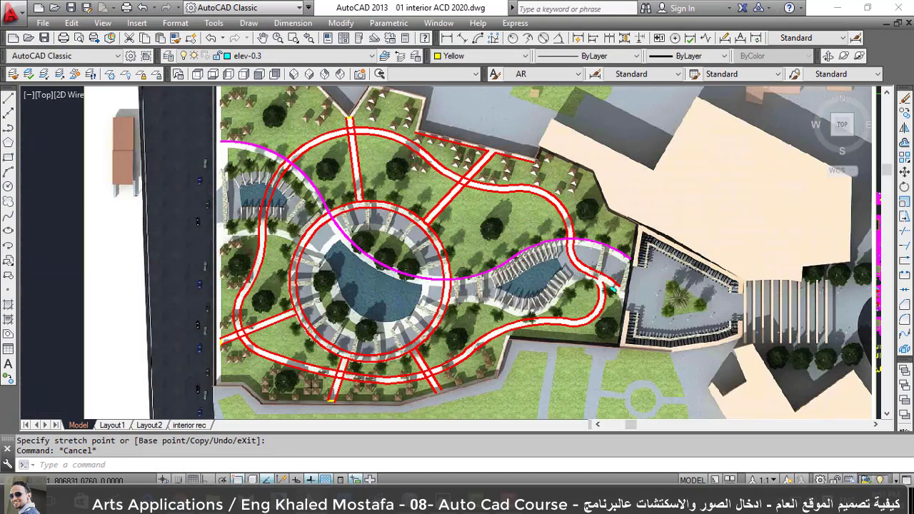
# Start FILLET and set the fillet radius to 0.
pyautogui.scroll(5, 498, 332)
pyautogui.scroll(-1, 497, 332)
pyautogui.scroll(-1, 525, 343)
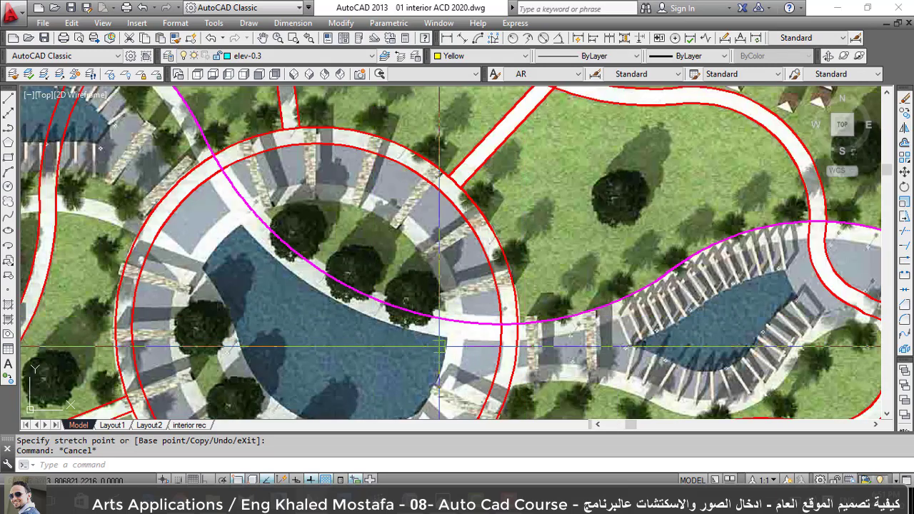
pyautogui.scroll(3, 499, 329)
pyautogui.scroll(-1, 477, 330)
pyautogui.write('f')
pyautogui.press('Return')
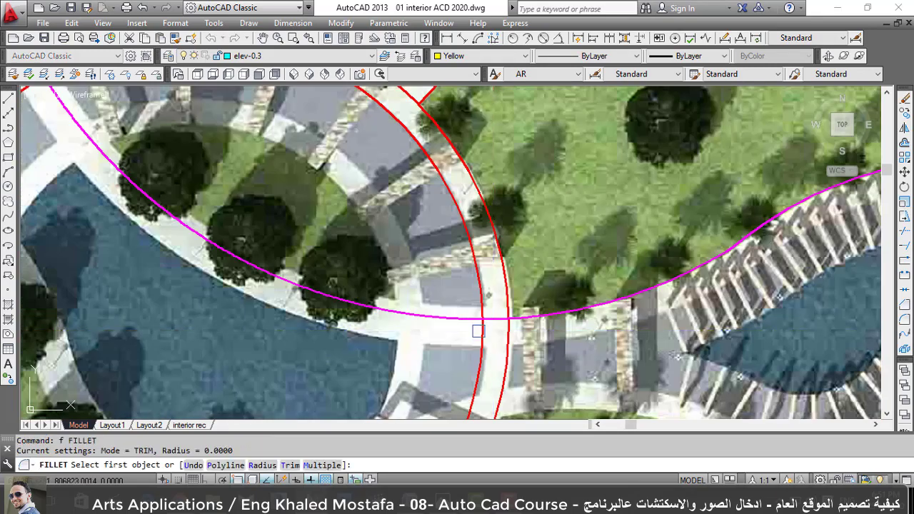
pyautogui.press('Return')
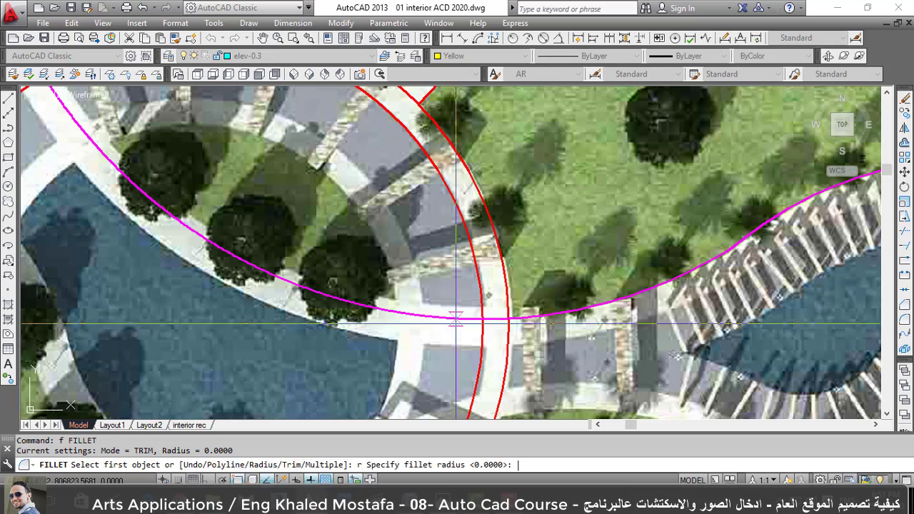
pyautogui.write('0')
pyautogui.press('Return')
# Fillet the two magenta curves into one sharp corner at the plaza's eastern edge.
pyautogui.click(461, 319)
pyautogui.scroll(5, 521, 321)
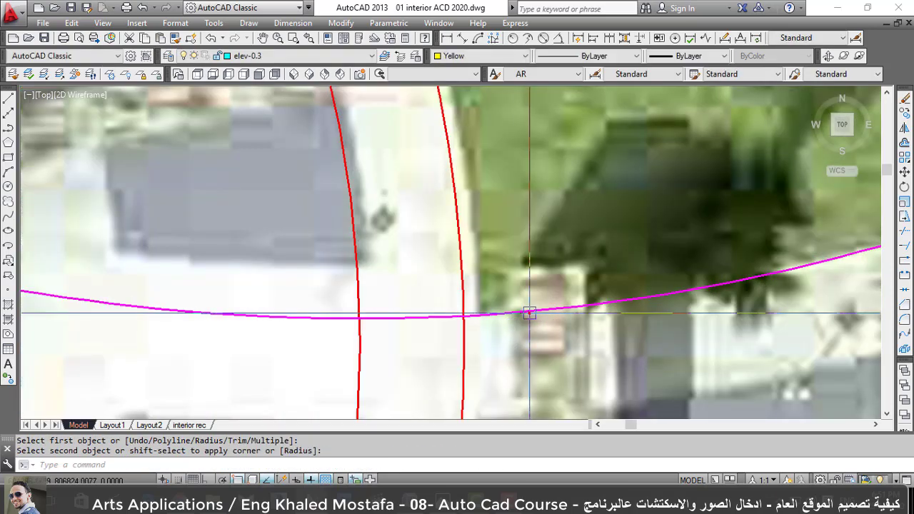
pyautogui.click(532, 314)
pyautogui.scroll(-5, 493, 333)
pyautogui.scroll(-5, 493, 333)
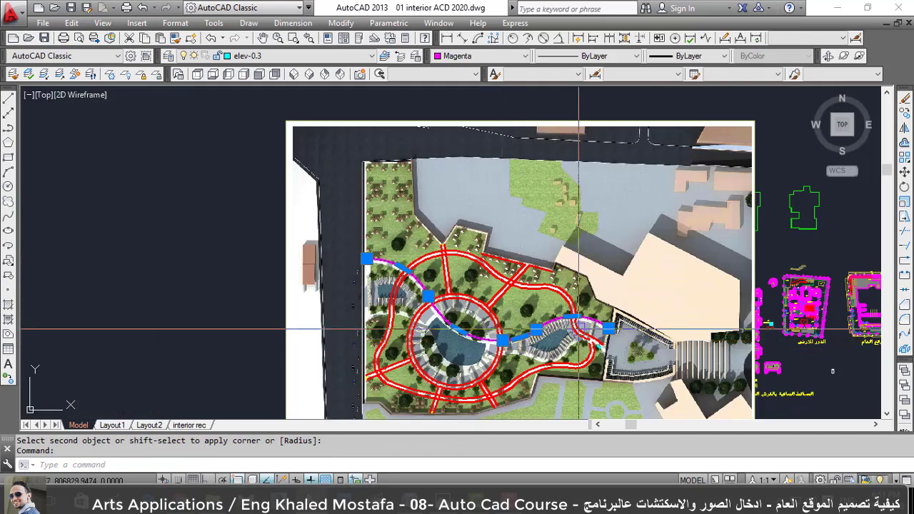
pyautogui.scroll(5, 462, 351)
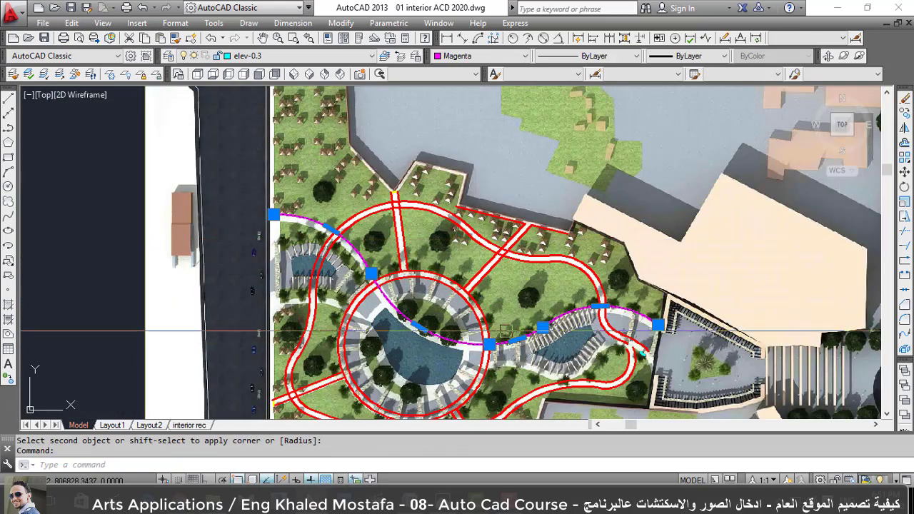
pyautogui.scroll(3, 452, 332)
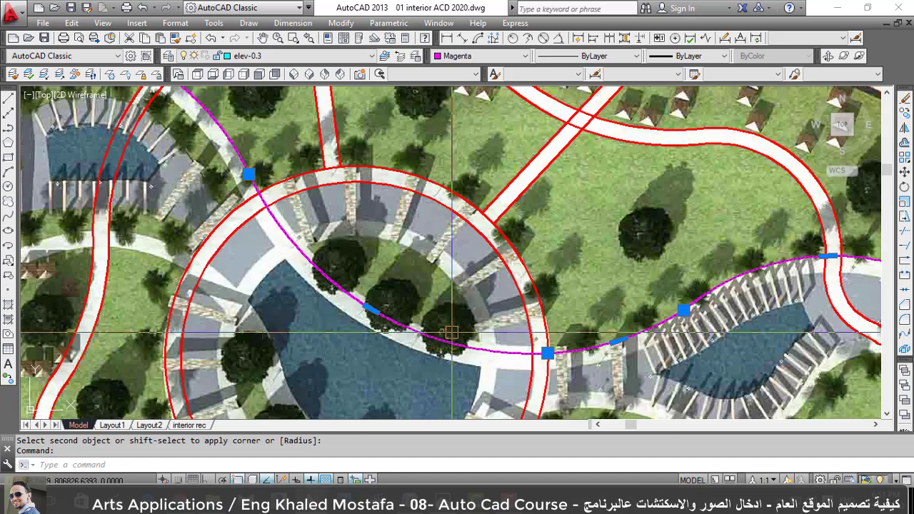
# Offset the lower magenta path by 2 to make a parallel copy below it.
pyautogui.write('o')
pyautogui.press('Return')
pyautogui.write('2')
pyautogui.press('Return')
pyautogui.click(451, 345)
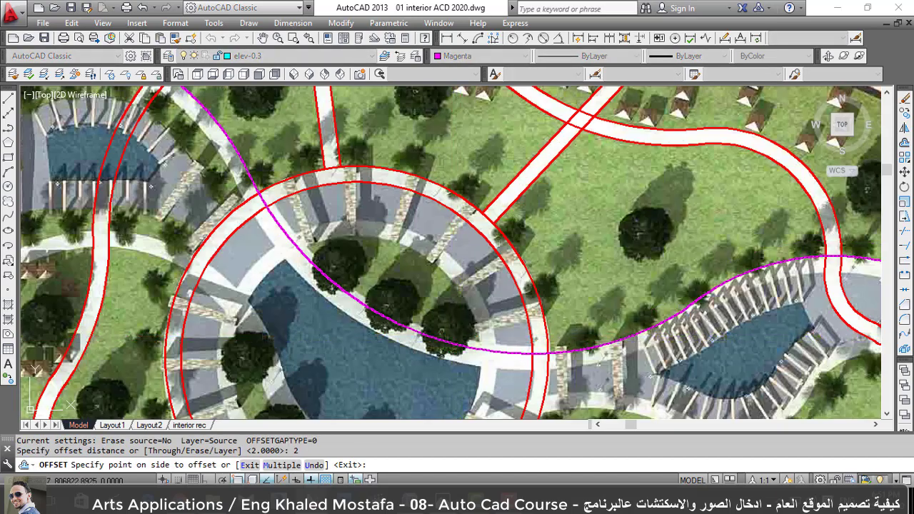
pyautogui.click(440, 374)
pyautogui.scroll(4, 440, 374)
pyautogui.press('Return')
pyautogui.press('Return')
pyautogui.press('Return')
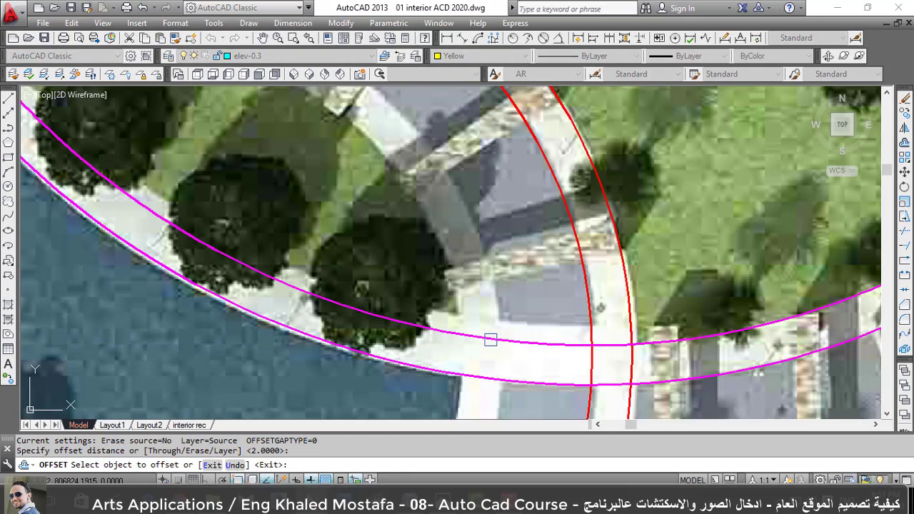
# Offset the upper magenta curve by 2 to make a parallel copy above it.
pyautogui.press('Return')
pyautogui.press('Return')
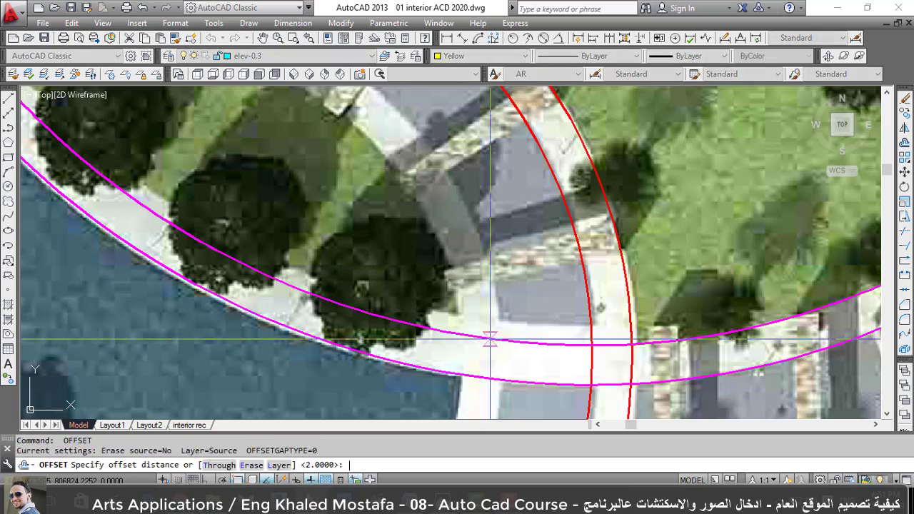
pyautogui.write('1')
# Trim the magenta pieces lying inside the inner red circle, using the circle as cutting edge.
pyautogui.press('Return')
pyautogui.click(490, 340)
pyautogui.click(489, 269)
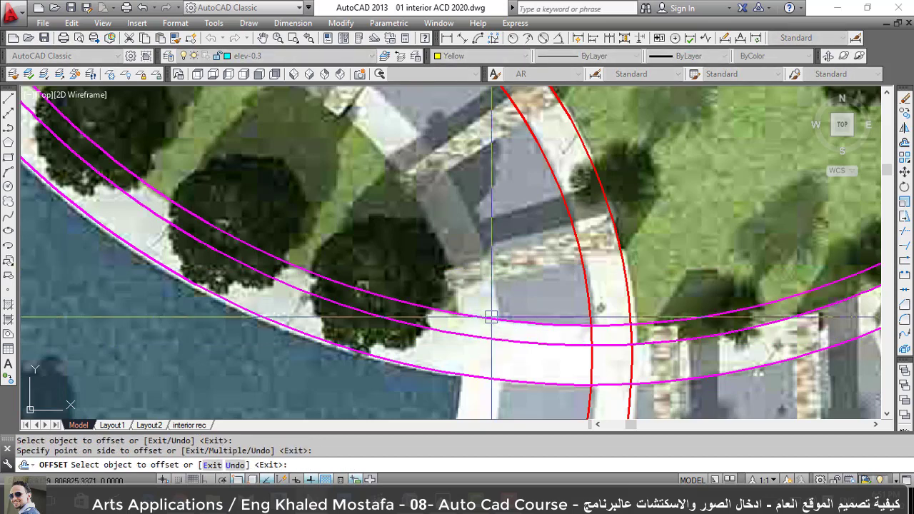
pyautogui.press('Escape')
pyautogui.write('tr')
pyautogui.press('Return')
pyautogui.click(589, 295)
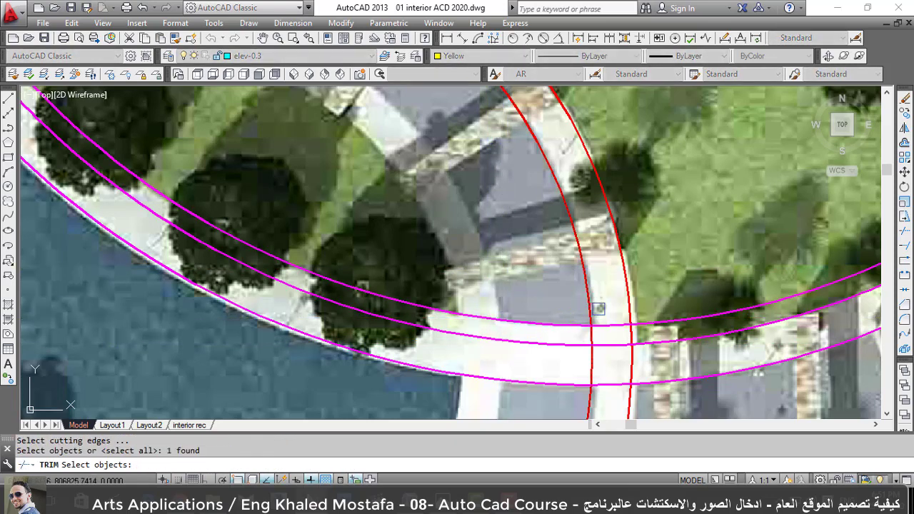
pyautogui.scroll(-4, 619, 322)
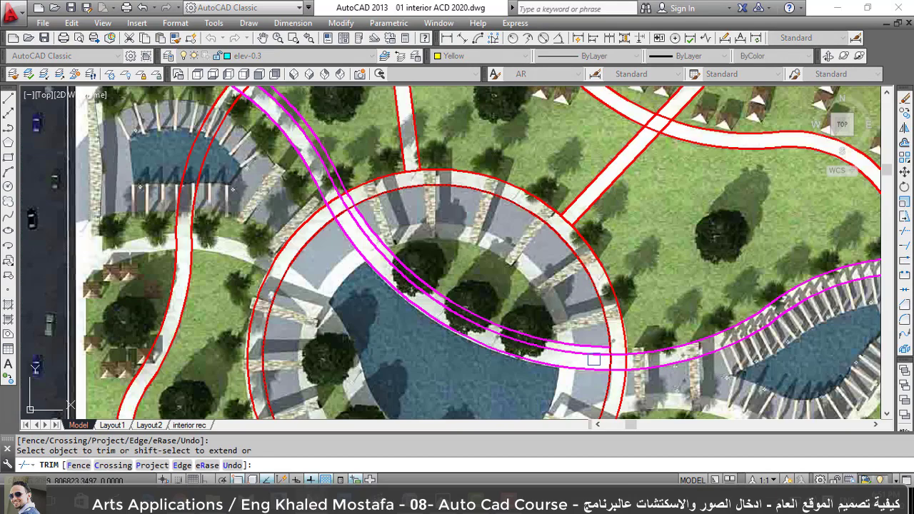
pyautogui.click(591, 359)
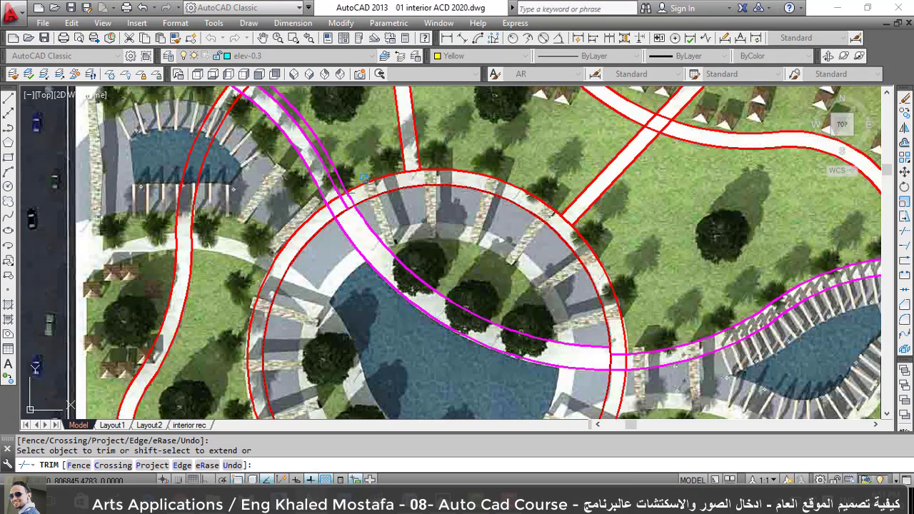
pyautogui.click(340, 179)
pyautogui.press('Escape')
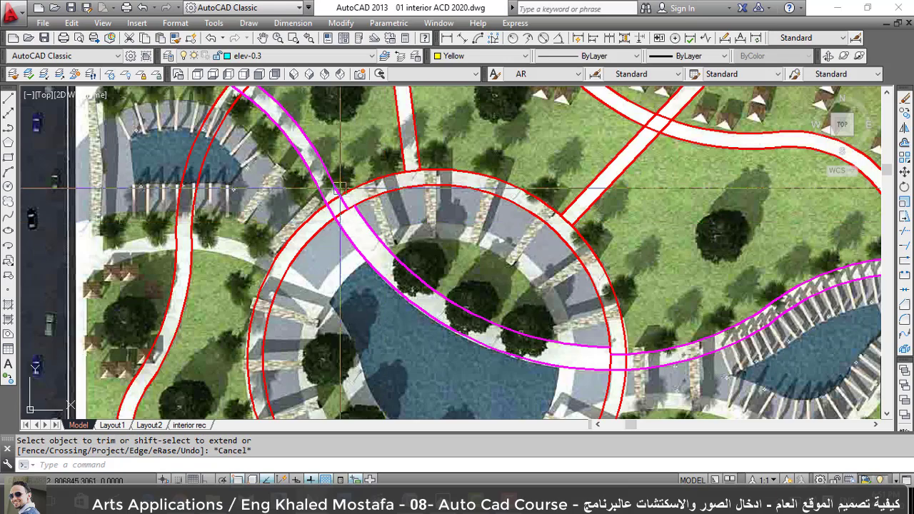
# Trim with all lines as cutting edges, cutting the magenta ends crossing the red arc.
pyautogui.press('Return')
pyautogui.scroll(3, 340, 188)
pyautogui.press('Return')
pyautogui.scroll(-3, 386, 255)
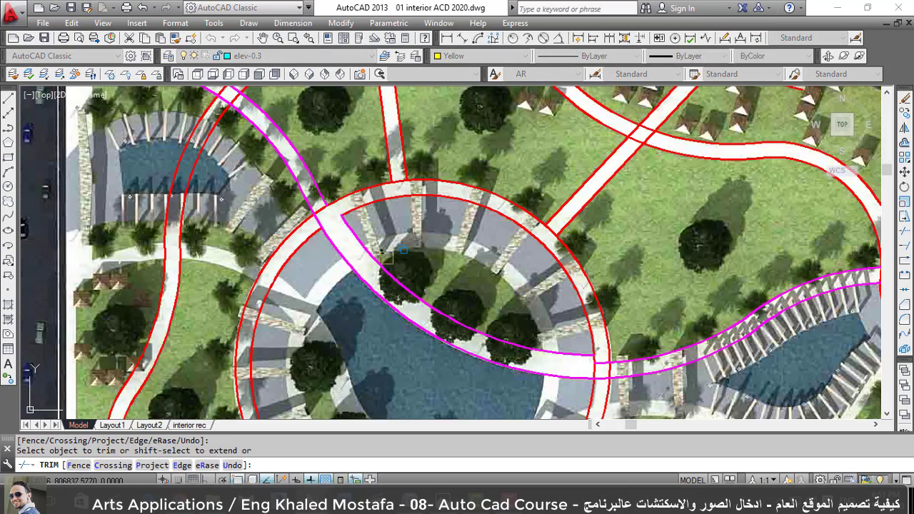
pyautogui.scroll(3, 600, 360)
pyautogui.scroll(1, 601, 360)
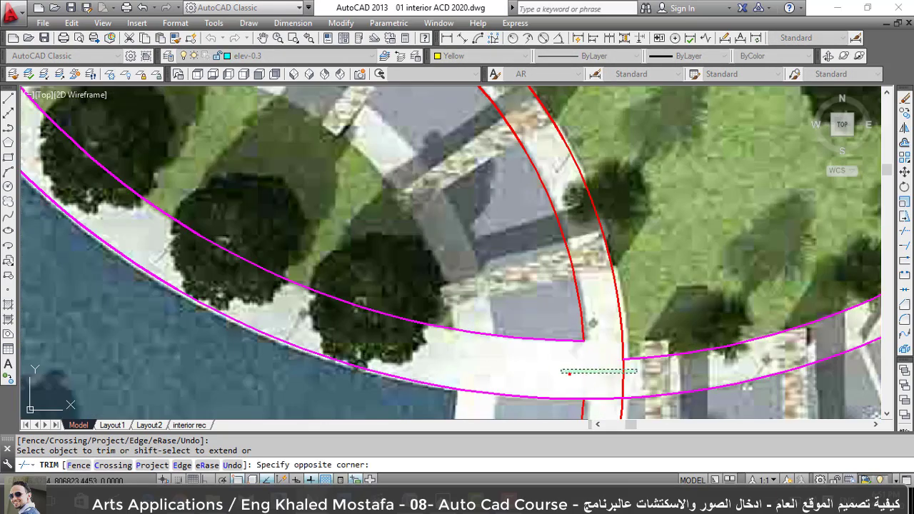
pyautogui.click(637, 371)
# Trim the remaining overlapping lines at the path/road junction with a crossing window.
pyautogui.scroll(-2, 636, 369)
pyautogui.scroll(-3, 604, 335)
pyautogui.scroll(3, 461, 251)
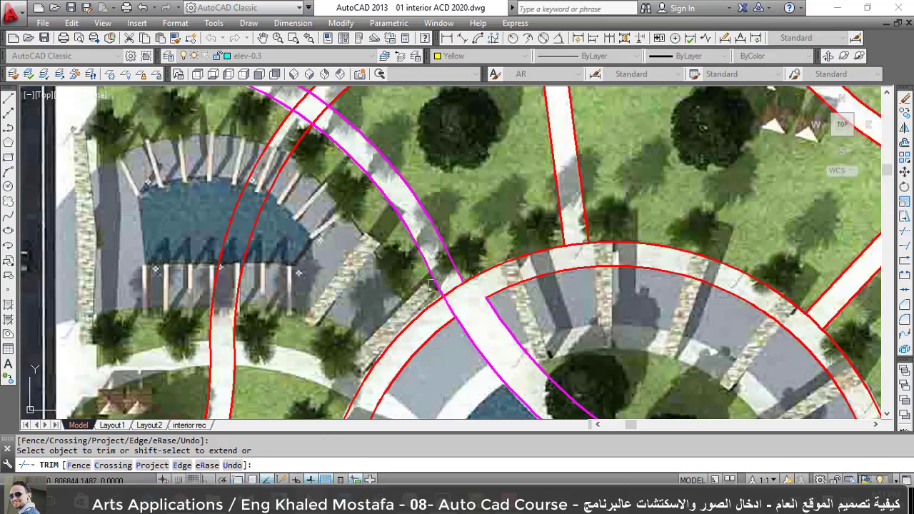
pyautogui.scroll(2, 464, 289)
pyautogui.scroll(-2, 464, 288)
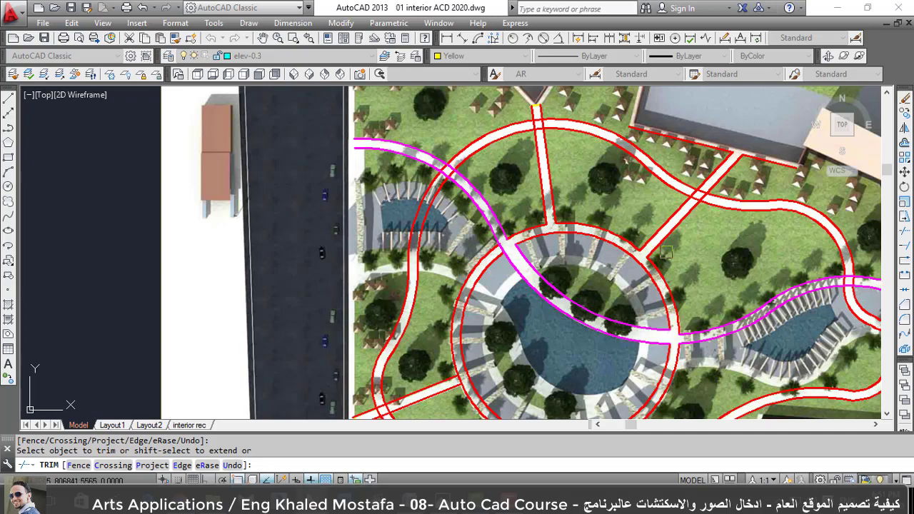
pyautogui.scroll(3, 709, 189)
pyautogui.scroll(2, 708, 189)
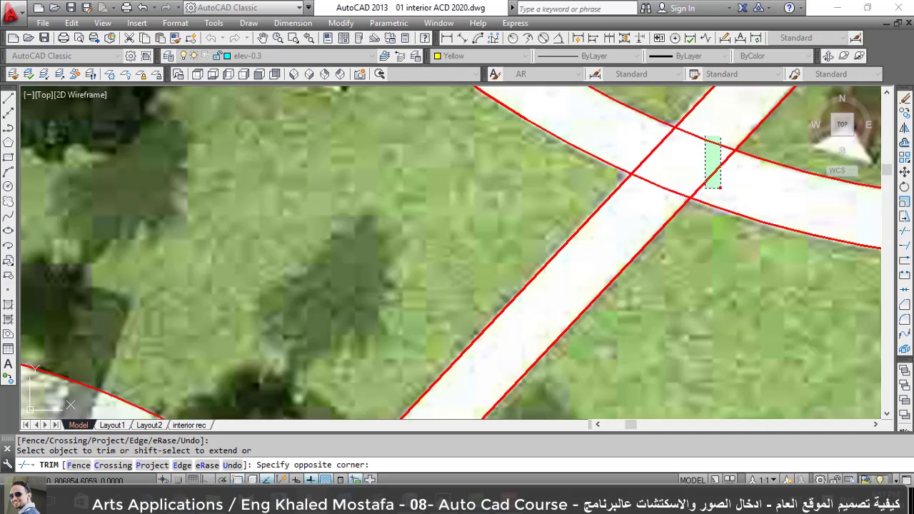
pyautogui.scroll(-5, 666, 248)
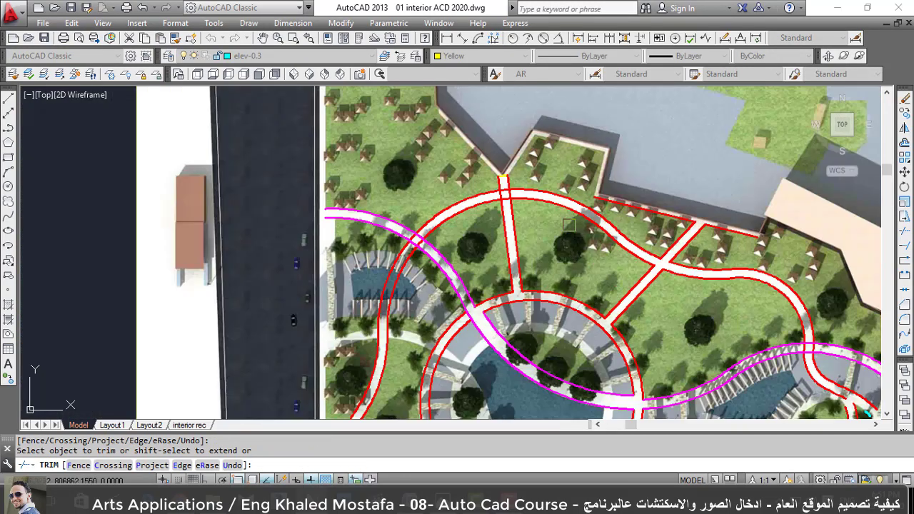
pyautogui.scroll(5, 498, 181)
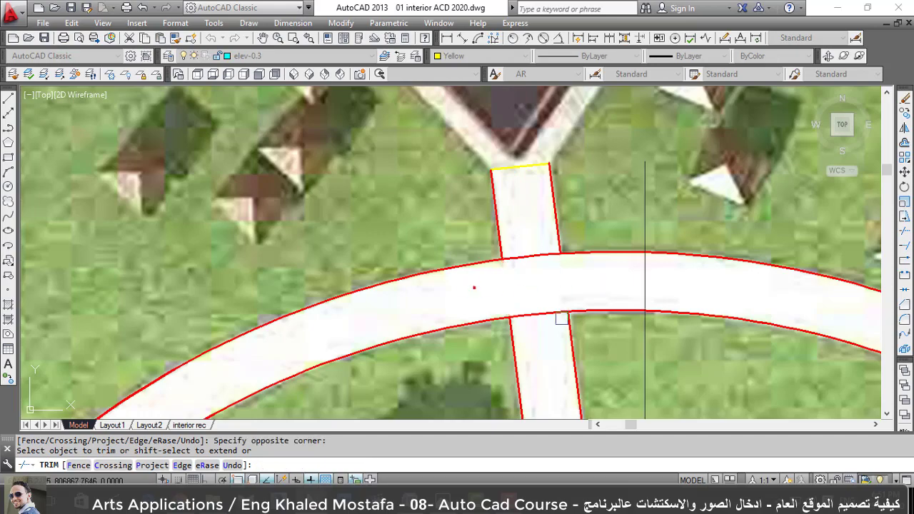
pyautogui.click(551, 330)
pyautogui.scroll(-2, 543, 314)
pyautogui.scroll(-2, 529, 328)
pyautogui.scroll(-2, 514, 336)
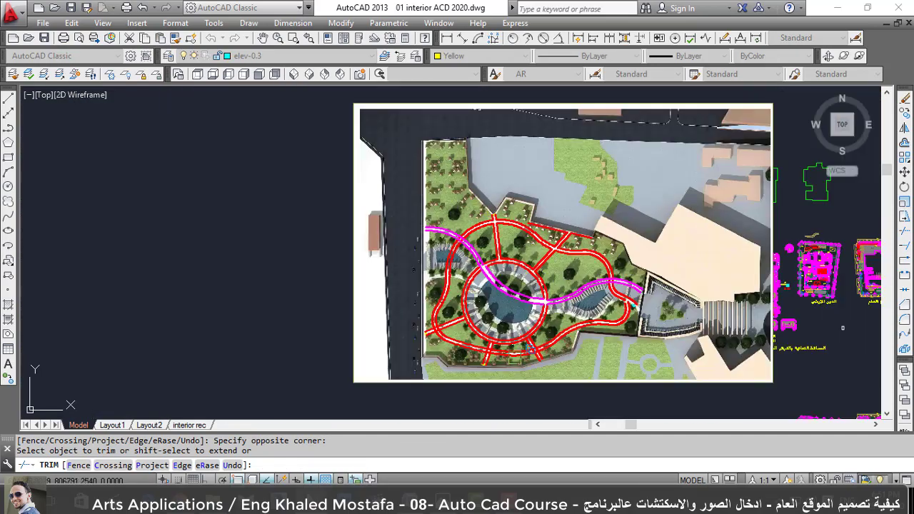
pyautogui.scroll(2, 501, 344)
pyautogui.scroll(2, 500, 343)
pyautogui.press('Escape')
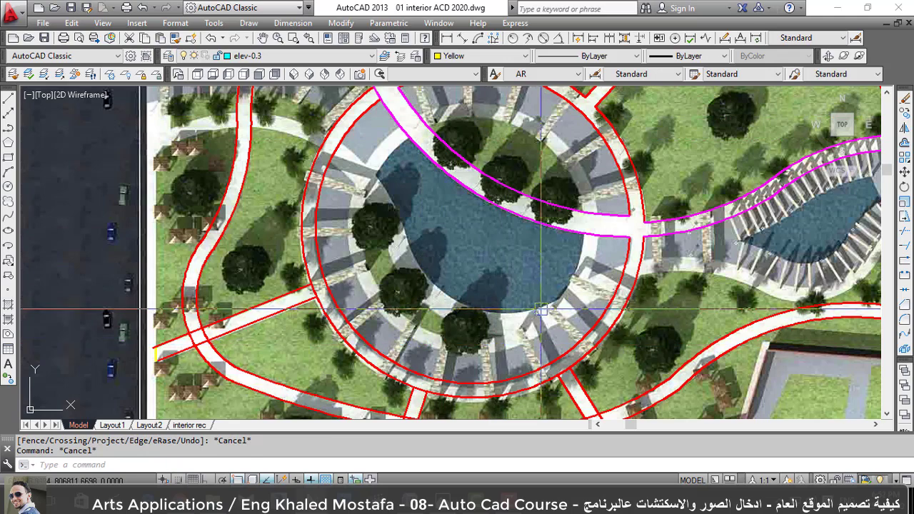
# Try offsetting the plaza's circular arc by 5, then cancel the attempt.
pyautogui.write('c')
pyautogui.press('Return')
pyautogui.press('Escape')
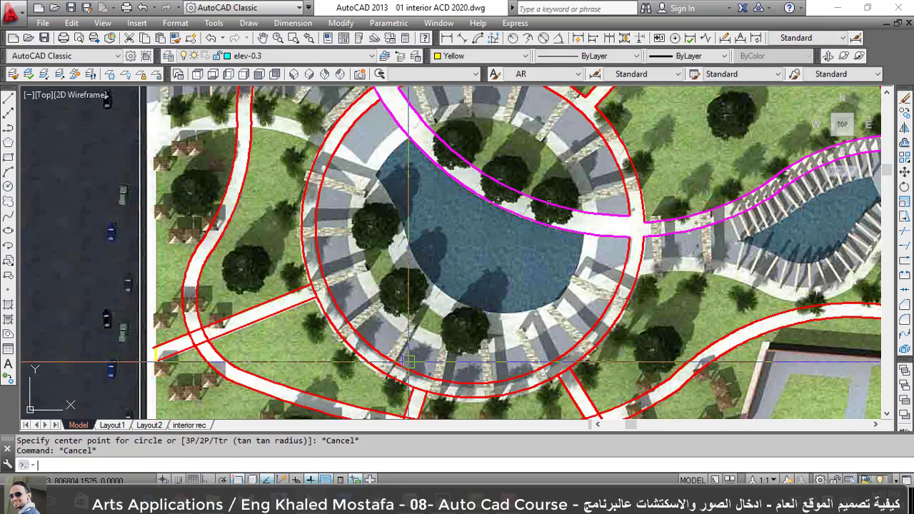
pyautogui.write('o')
pyautogui.press('Return')
pyautogui.write('5')
pyautogui.press('Return')
pyautogui.scroll(2, 385, 364)
pyautogui.click(389, 263)
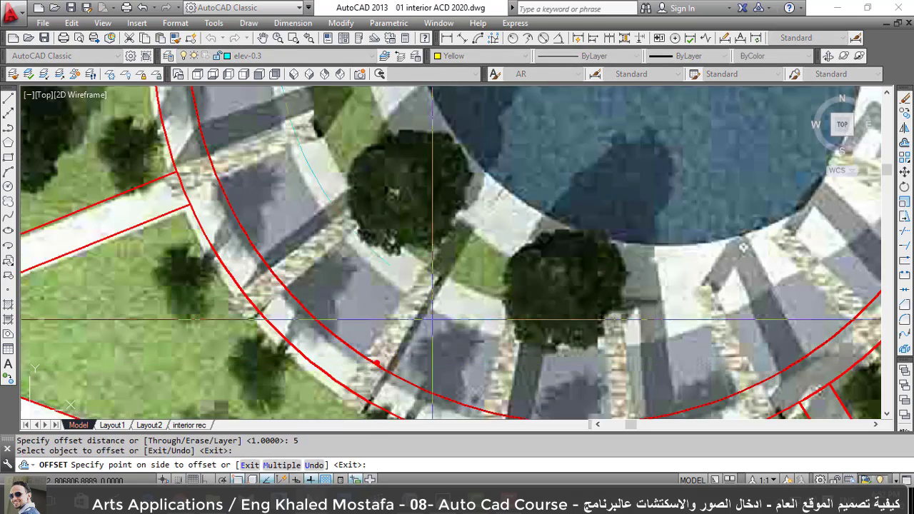
pyautogui.press('Escape')
# Offset the plaza arc 4.5 units inward to form a new red ring.
pyautogui.press('Return')
pyautogui.write('4.5')
pyautogui.press('Return')
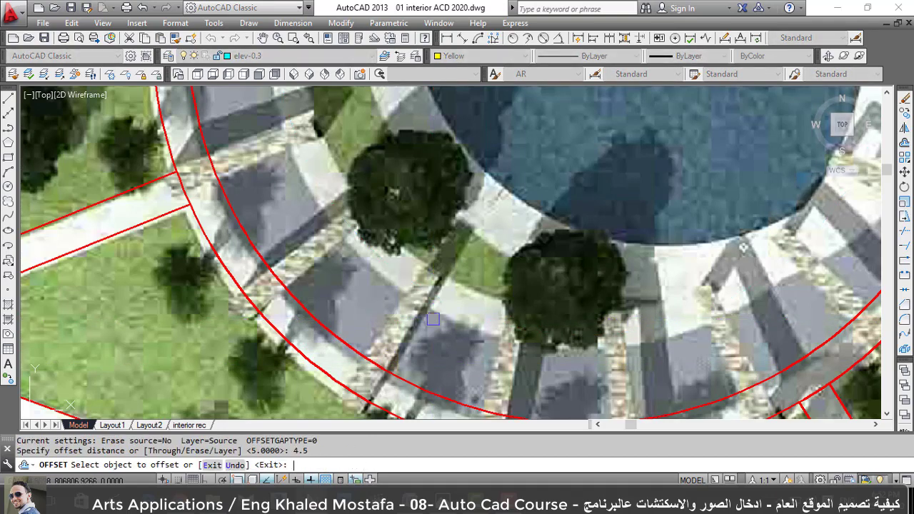
pyautogui.click(369, 345)
pyautogui.click(392, 325)
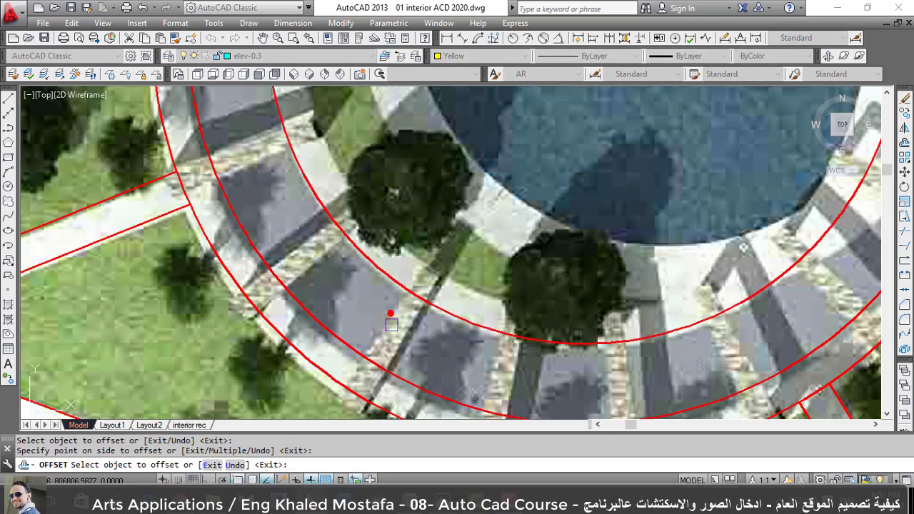
# Offset the new ring a further 2 units inward.
pyautogui.press('Return')
pyautogui.press('Return')
pyautogui.write('2')
pyautogui.press('Return')
pyautogui.click(423, 313)
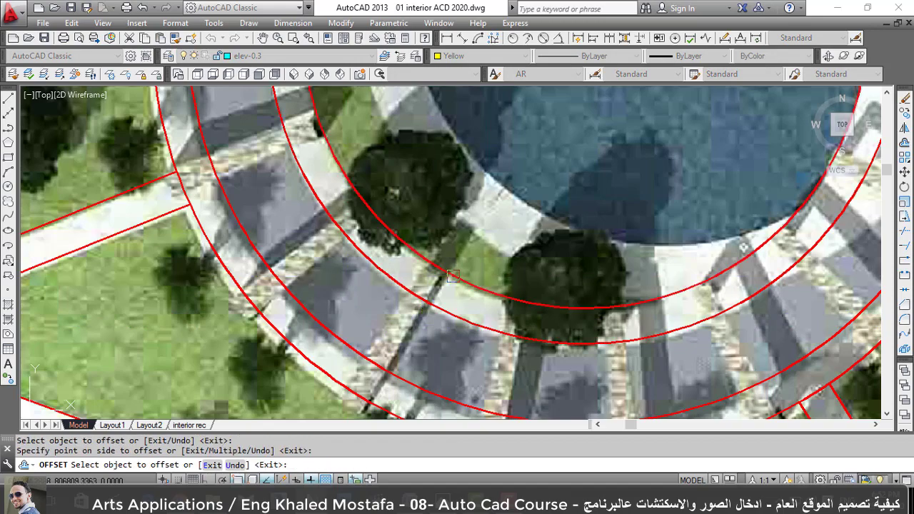
pyautogui.click(452, 275)
pyautogui.press('Return')
pyautogui.press('Return')
pyautogui.scroll(-1, 457, 299)
pyautogui.scroll(-3, 471, 300)
pyautogui.scroll(-2, 443, 279)
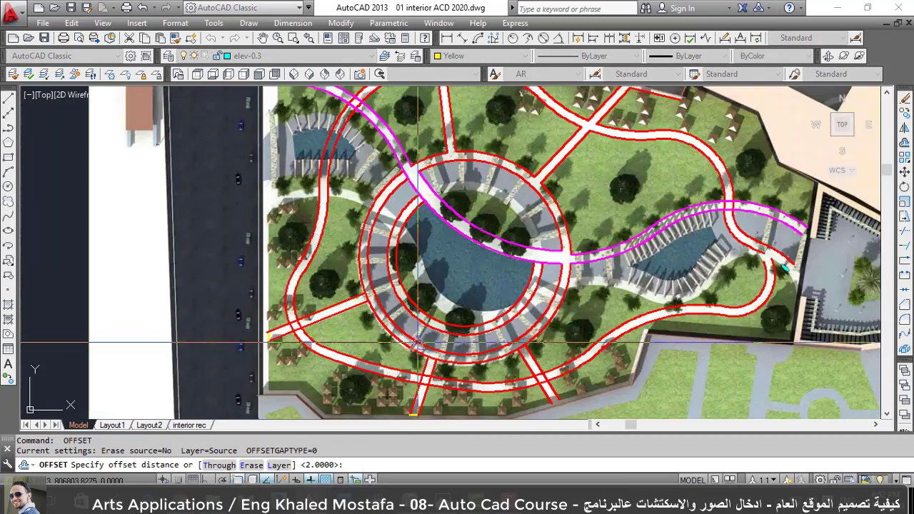
pyautogui.scroll(5, 484, 229)
pyautogui.scroll(-2, 484, 227)
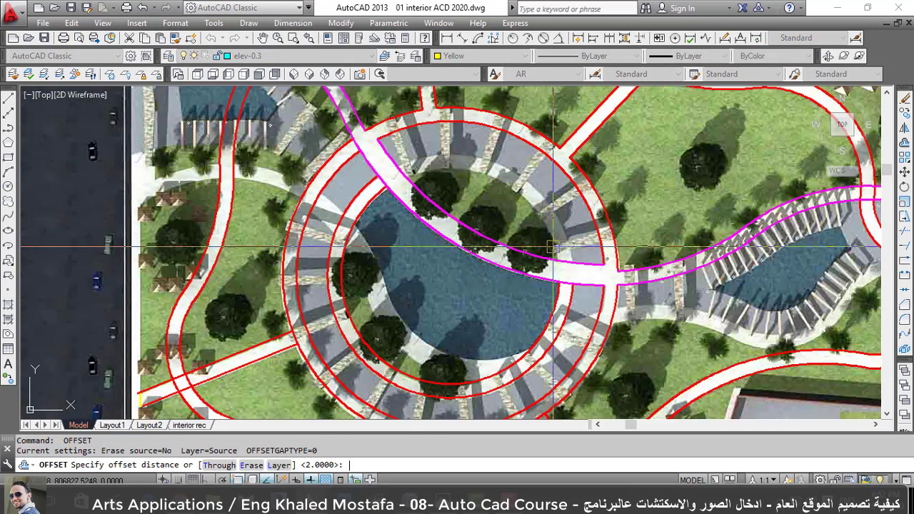
pyautogui.press('Escape')
pyautogui.write('c')
pyautogui.press('Return')
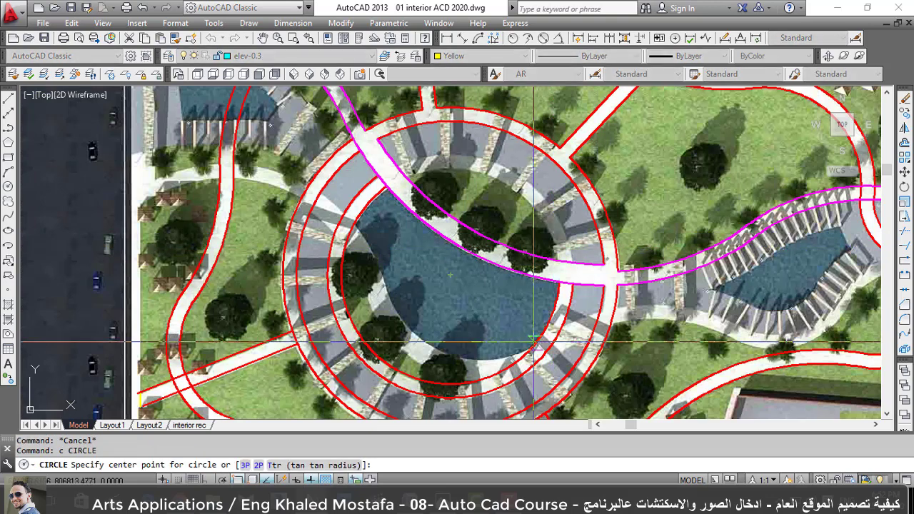
# Draw two concentric yellow circles centred on the pond.
pyautogui.click(450, 275)
pyautogui.press('Return')
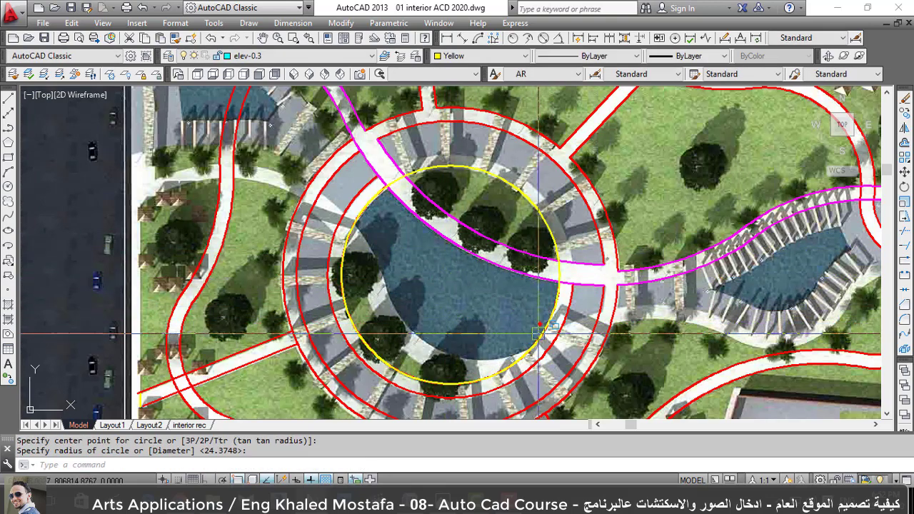
pyautogui.press('Return')
pyautogui.click(451, 274)
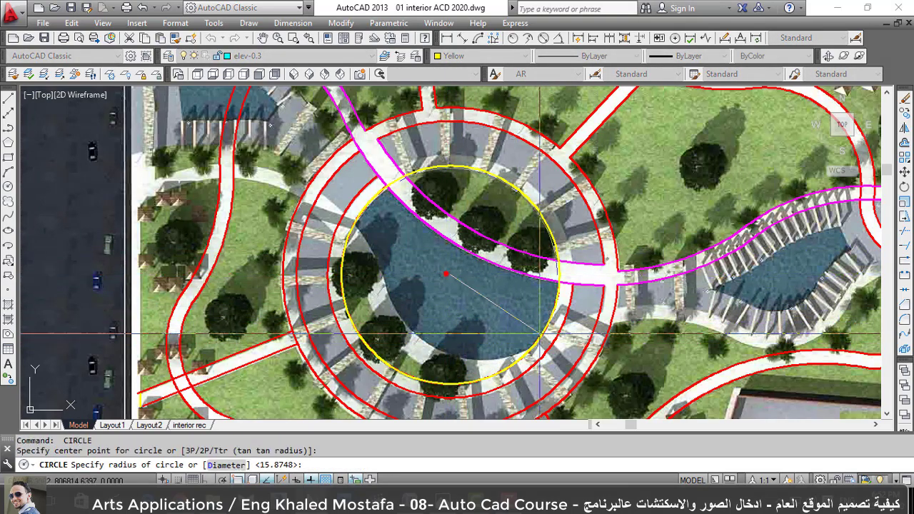
pyautogui.click(536, 361)
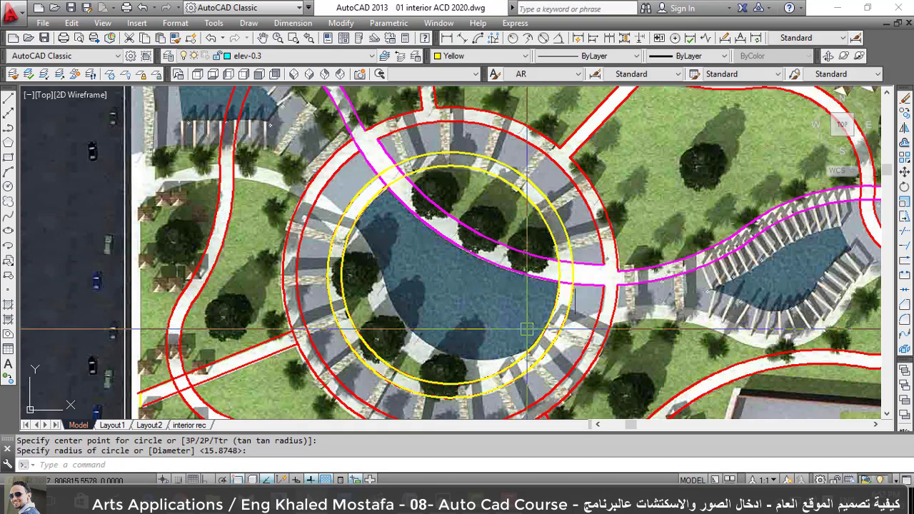
# Trim the yellow circles back to the magenta path, undoing one wrong trim.
pyautogui.write('tr')
pyautogui.press('Return')
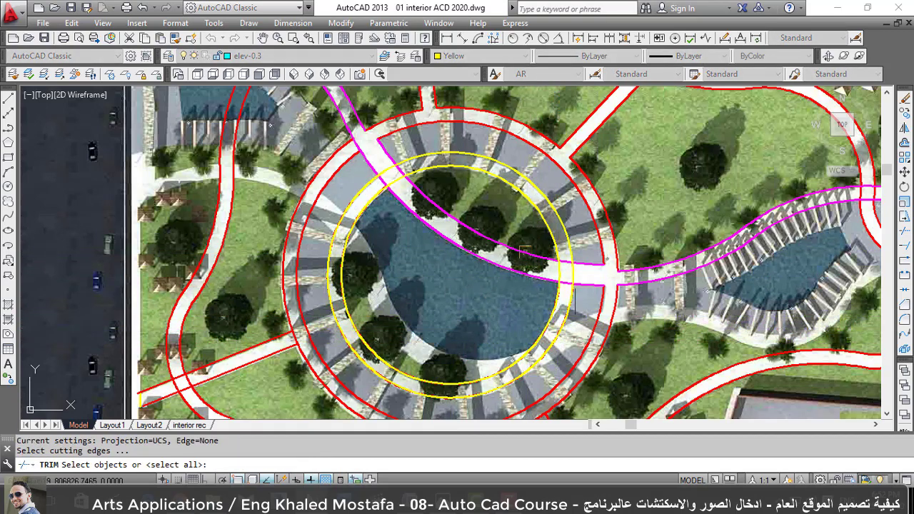
pyautogui.click(558, 266)
pyautogui.click(607, 309)
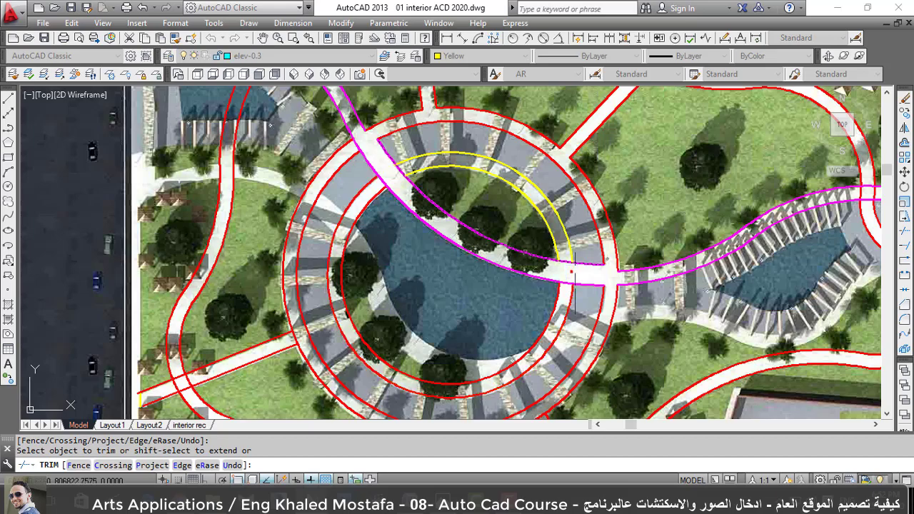
pyautogui.scroll(5, 571, 271)
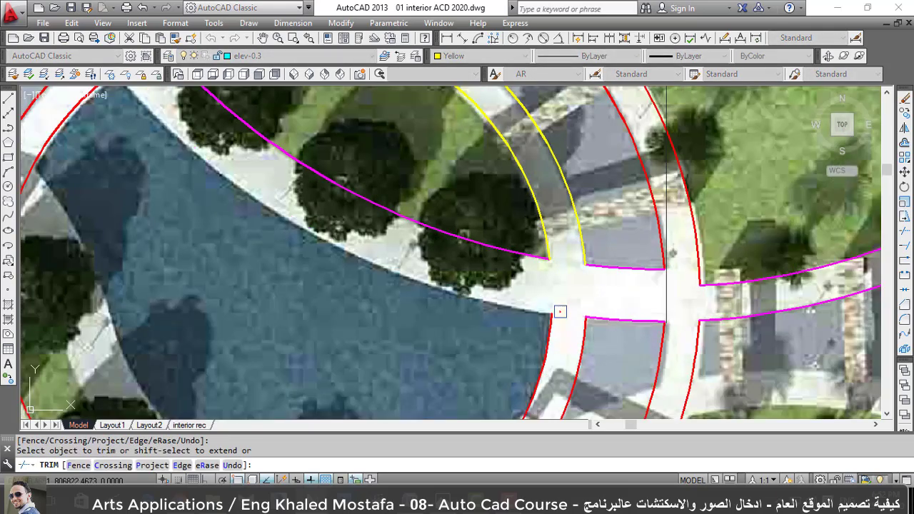
pyautogui.scroll(-5, 560, 311)
pyautogui.scroll(3, 560, 311)
pyautogui.scroll(2, 564, 314)
pyautogui.hotkey('ctrl', 'z')
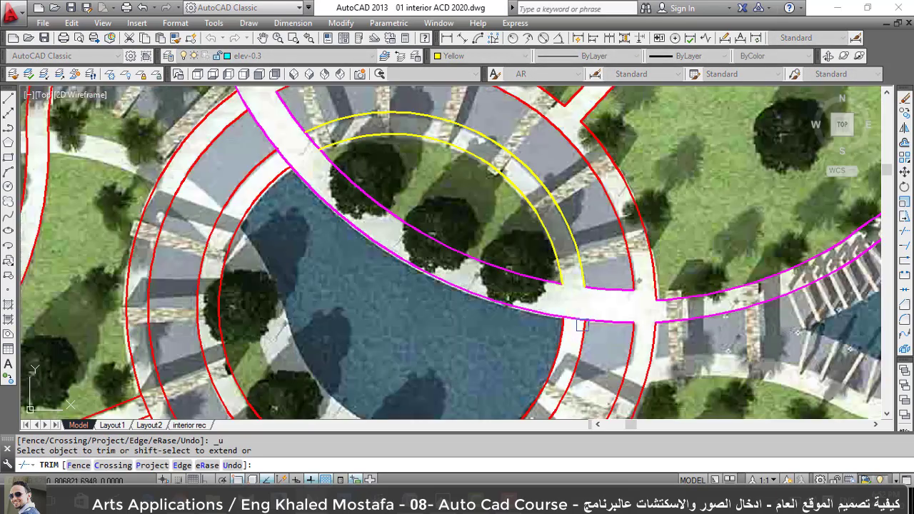
pyautogui.scroll(4, 283, 155)
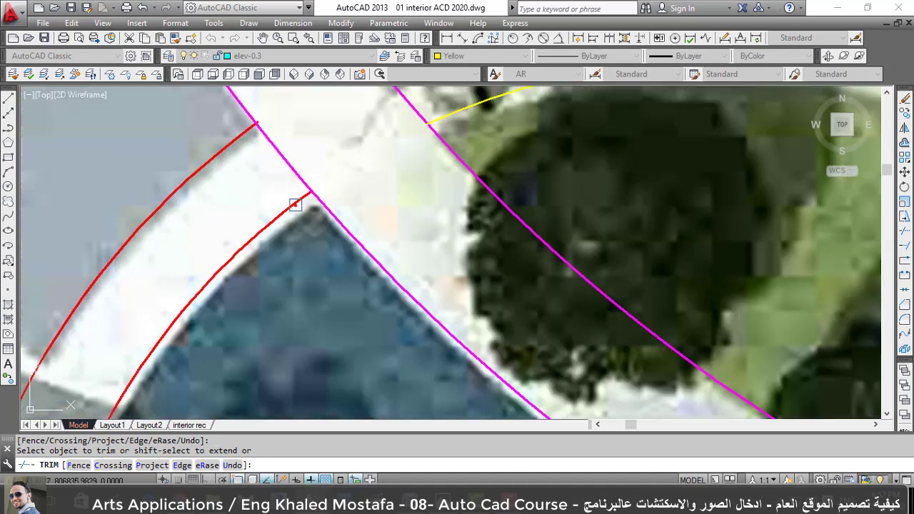
pyautogui.scroll(-3, 294, 205)
pyautogui.click(320, 197)
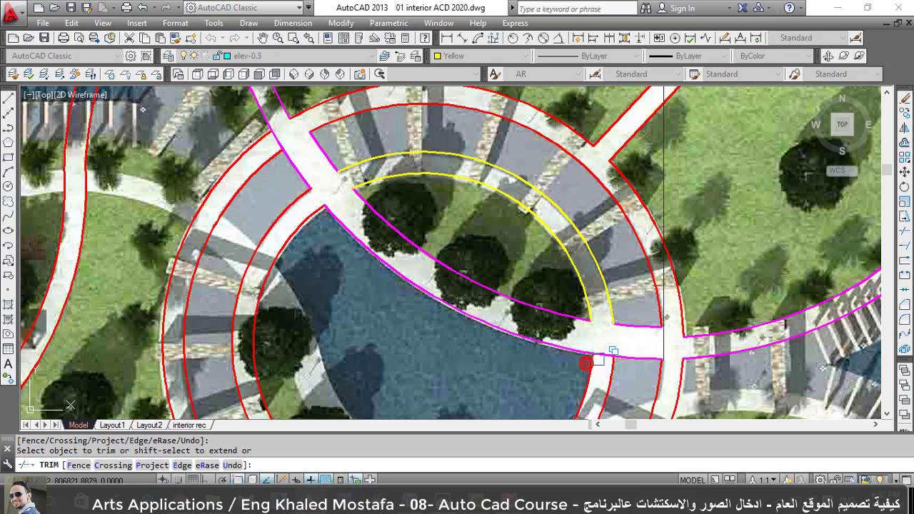
pyautogui.scroll(-2, 518, 283)
# Use MATCHPROP to give the magenta and yellow pond-plaza curves a red outline's properties.
pyautogui.press('Escape')
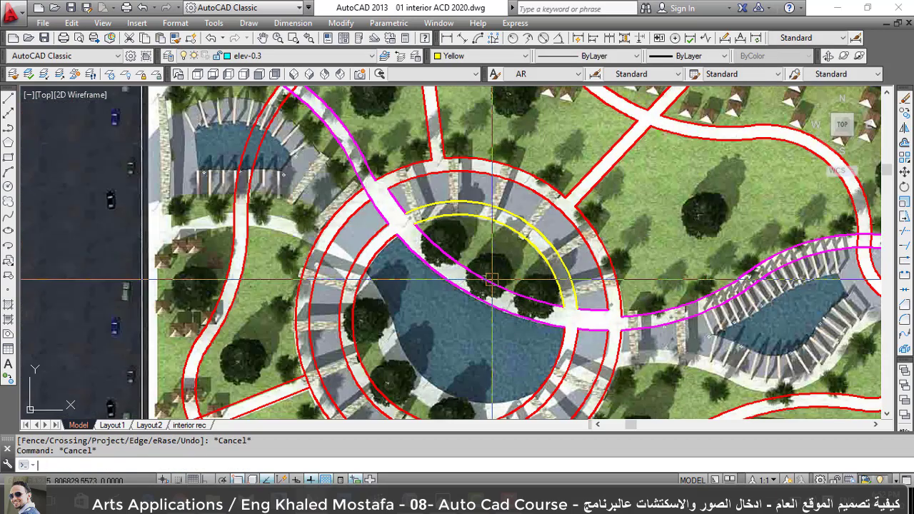
pyautogui.write('ma')
pyautogui.press('Return')
pyautogui.click(557, 348)
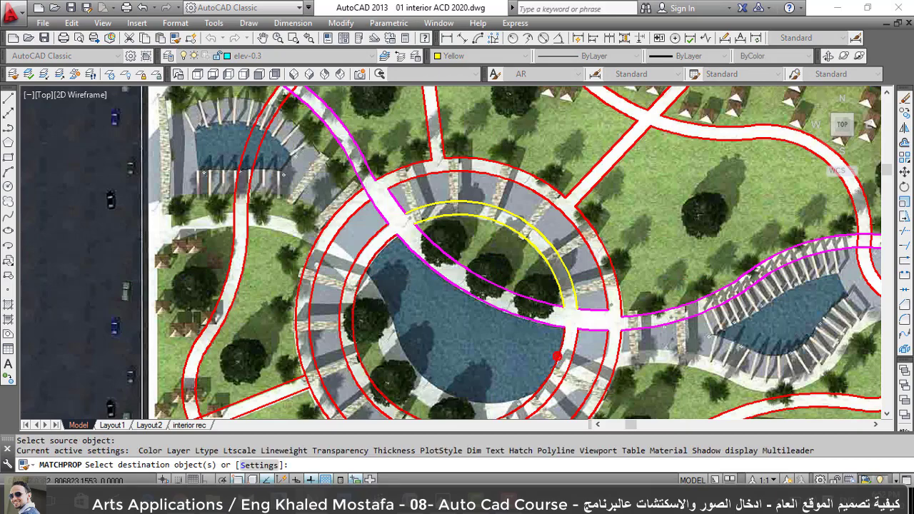
pyautogui.scroll(-2, 616, 349)
pyautogui.click(616, 350)
pyautogui.click(405, 174)
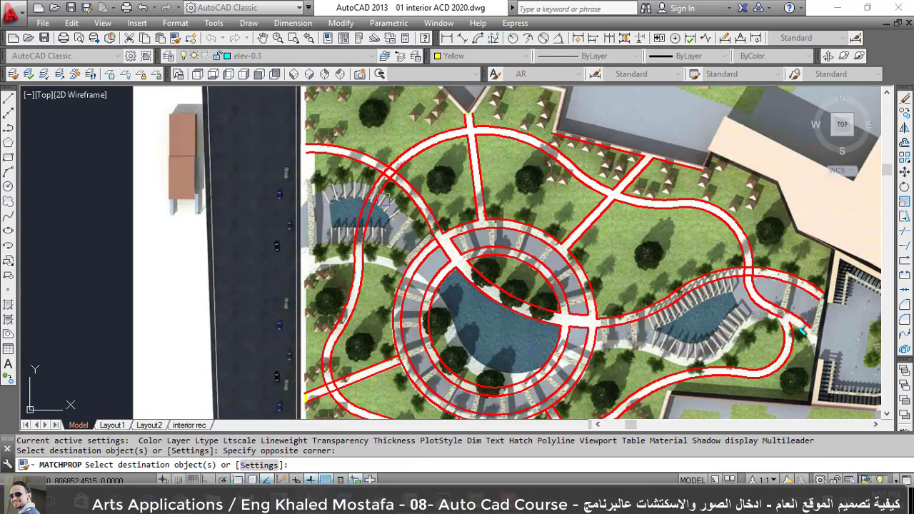
pyautogui.press('Escape')
pyautogui.scroll(-1, 457, 407)
pyautogui.scroll(2, 457, 407)
pyautogui.scroll(1, 457, 407)
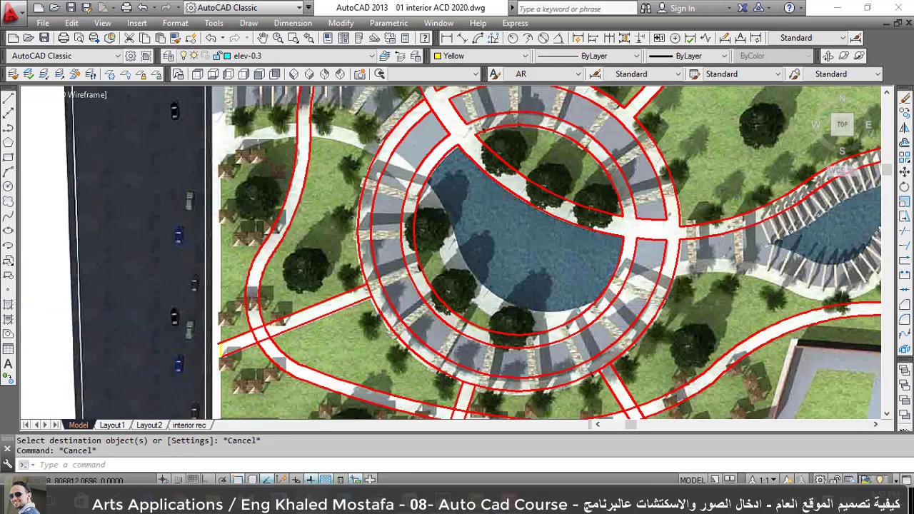
pyautogui.scroll(2, 405, 346)
pyautogui.scroll(-3, 404, 346)
pyautogui.scroll(-1, 404, 346)
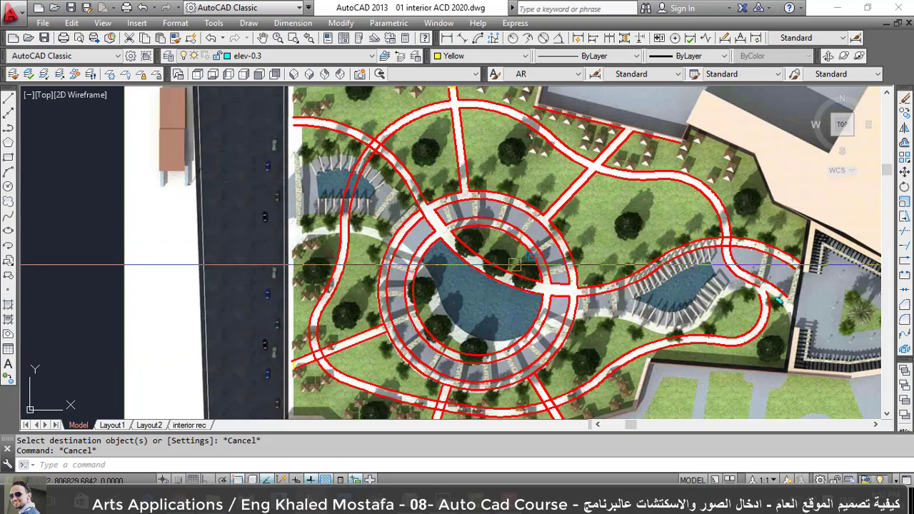
# Try several line start points on the red plaza curve, cancelling each attempt.
pyautogui.write('l')
pyautogui.press('Return')
pyautogui.scroll(5, 460, 315)
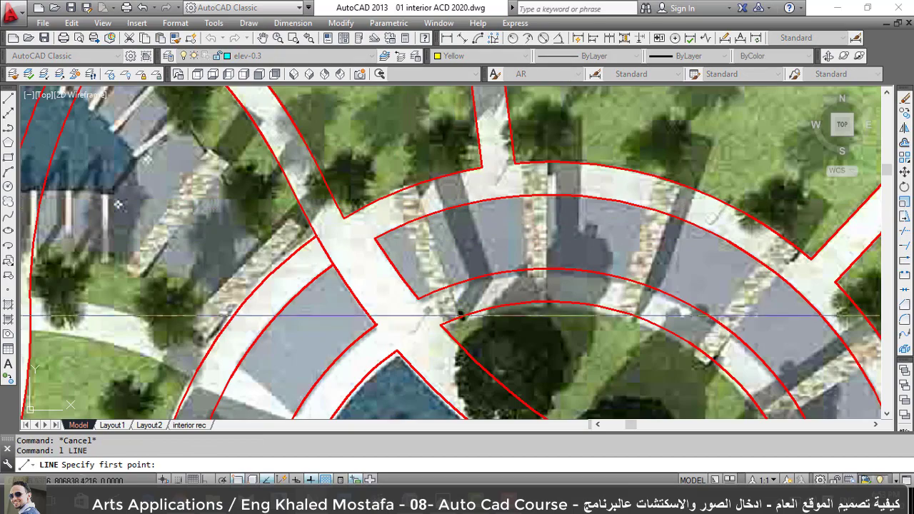
pyautogui.scroll(-5, 387, 193)
pyautogui.scroll(3, 387, 193)
pyautogui.scroll(3, 387, 194)
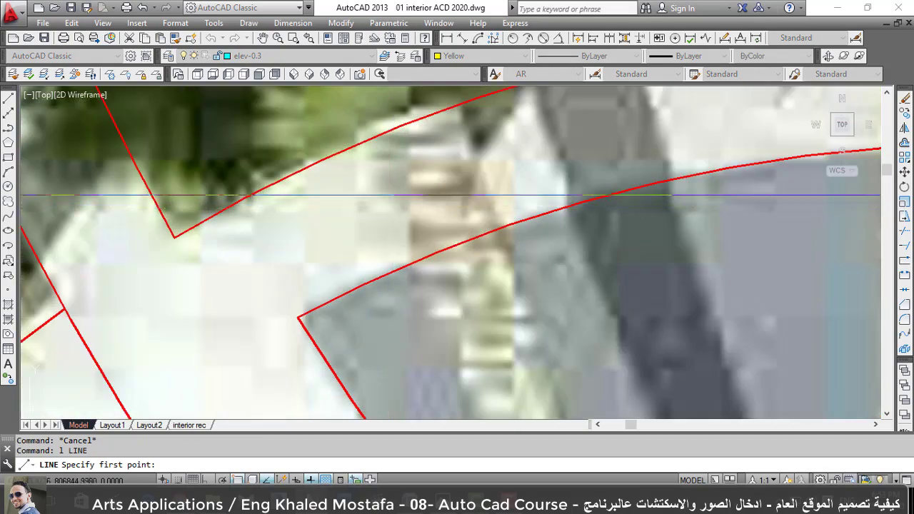
pyautogui.scroll(-2, 385, 171)
pyautogui.click(385, 167)
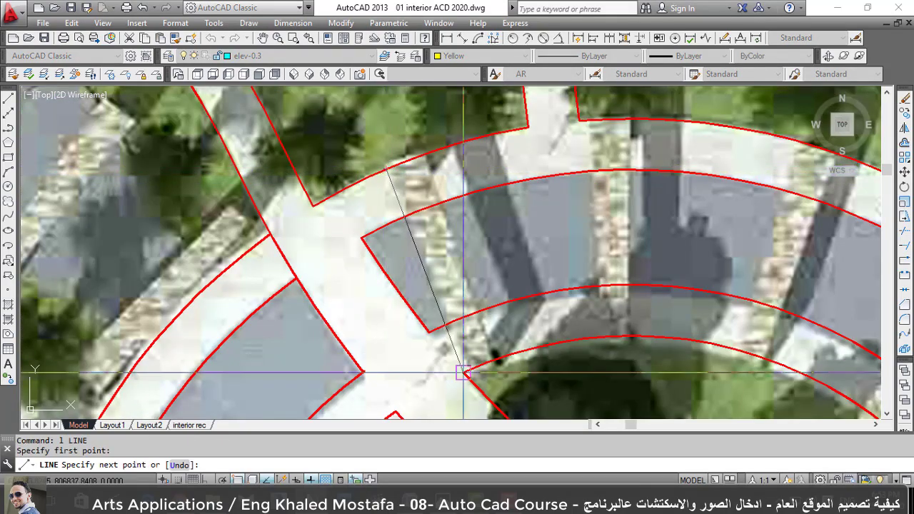
pyautogui.press('Escape')
pyautogui.scroll(3, 401, 167)
pyautogui.press('Return')
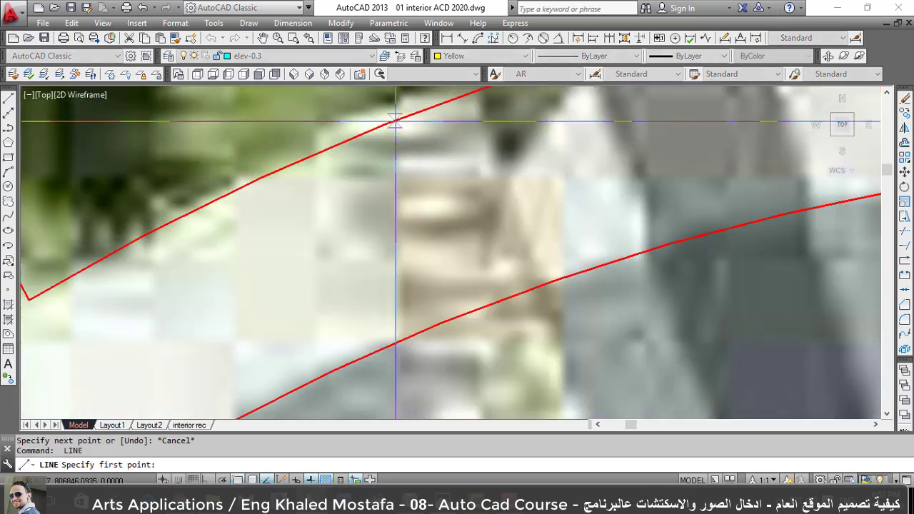
pyautogui.click(387, 130)
pyautogui.press('Escape')
pyautogui.scroll(-3, 379, 135)
pyautogui.scroll(3, 367, 137)
pyautogui.press('Return')
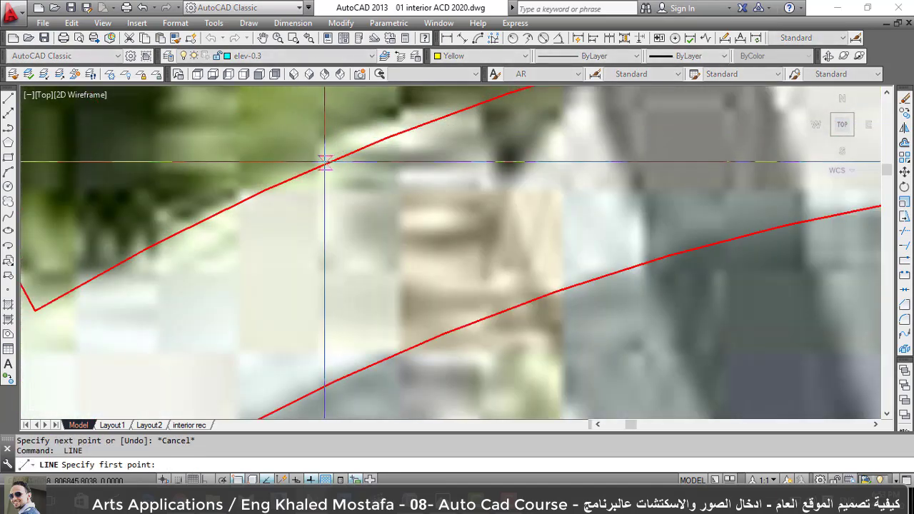
pyautogui.click(323, 162)
pyautogui.press('Escape')
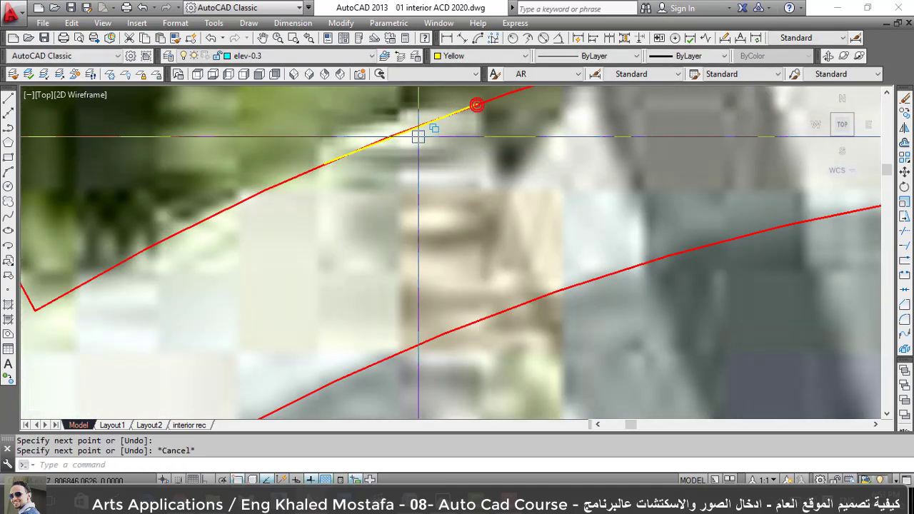
# Draw the yellow rail edge line from the walkway to a snapped arc centre.
pyautogui.press('Return')
pyautogui.click(399, 136)
pyautogui.scroll(-3, 399, 136)
pyautogui.scroll(2, 401, 130)
pyautogui.keyDown('shift'); pyautogui.rightClick(403, 146); pyautogui.keyUp('shift')
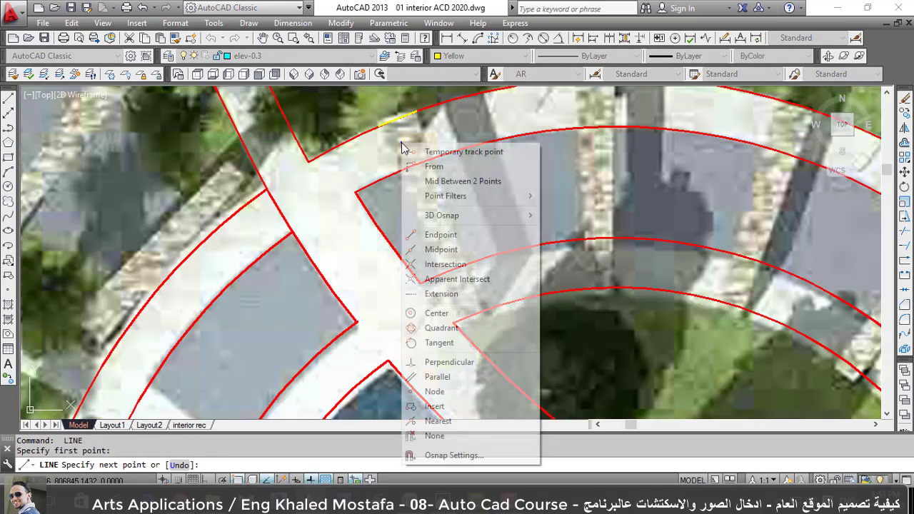
pyautogui.click(465, 315)
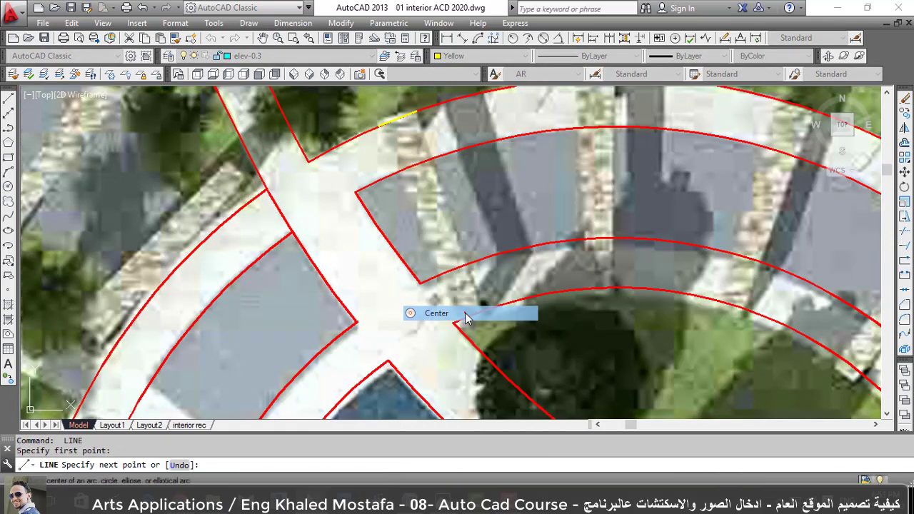
pyautogui.click(454, 270)
pyautogui.scroll(-3, 453, 270)
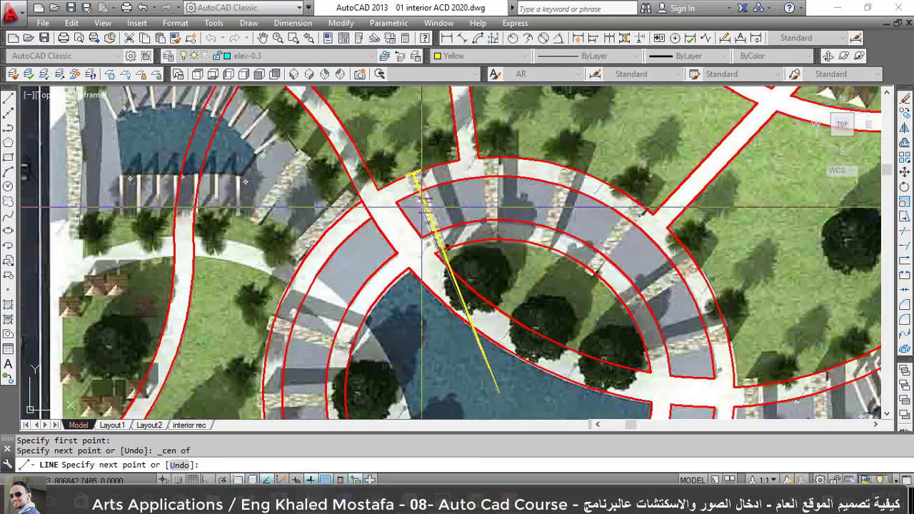
pyautogui.press('Escape')
pyautogui.scroll(3, 427, 218)
# Attempt an offset using a two-point picked distance, then cancel it.
pyautogui.write('o')
pyautogui.press('Return')
pyautogui.scroll(5, 426, 218)
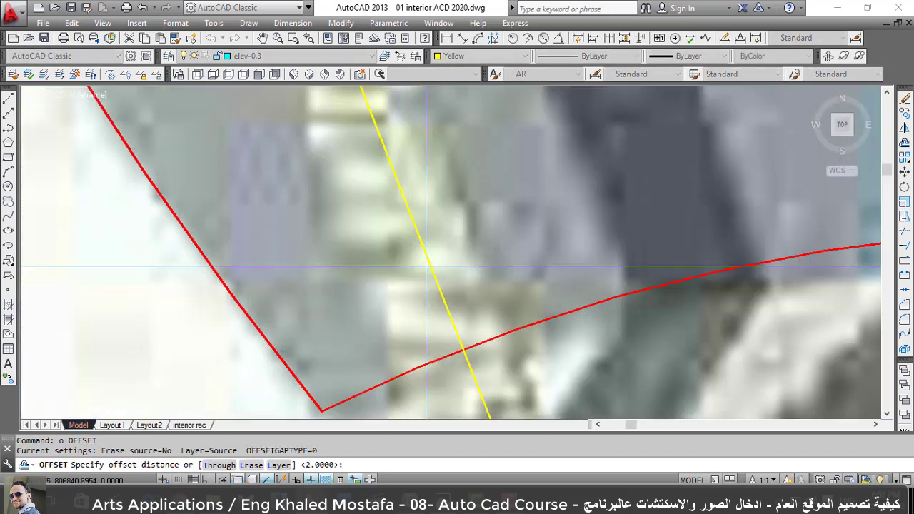
pyautogui.click(464, 349)
pyautogui.click(505, 332)
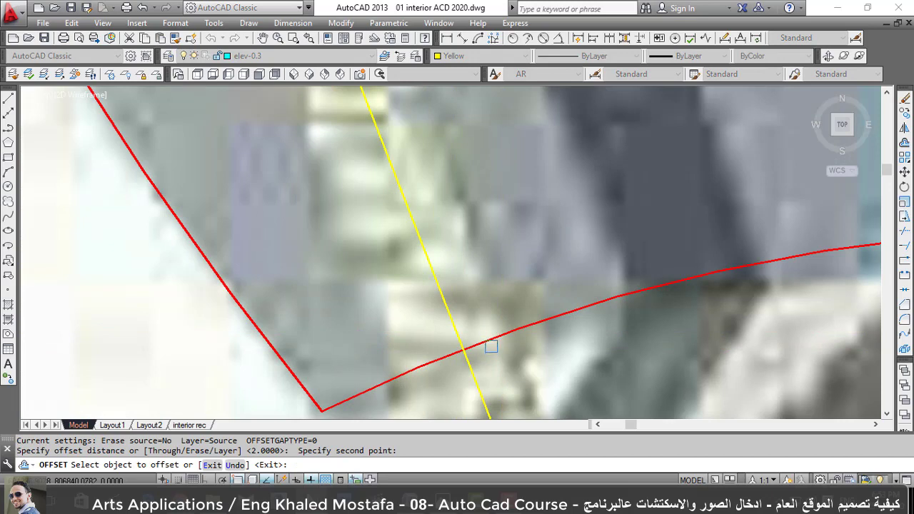
pyautogui.click(270, 464)
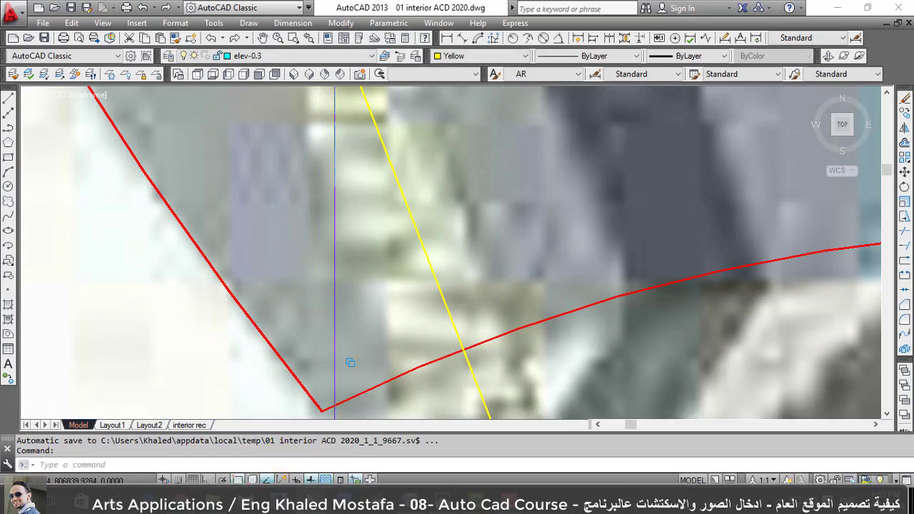
pyautogui.press('Return')
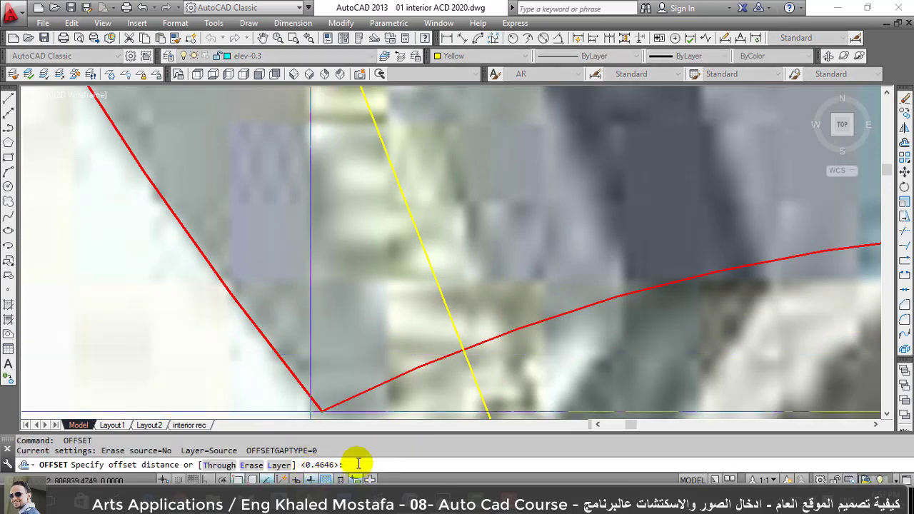
pyautogui.press('Escape')
# Offset the yellow line 0.5 twice to create the parallel rail strip lines.
pyautogui.write('o')
pyautogui.press('Return')
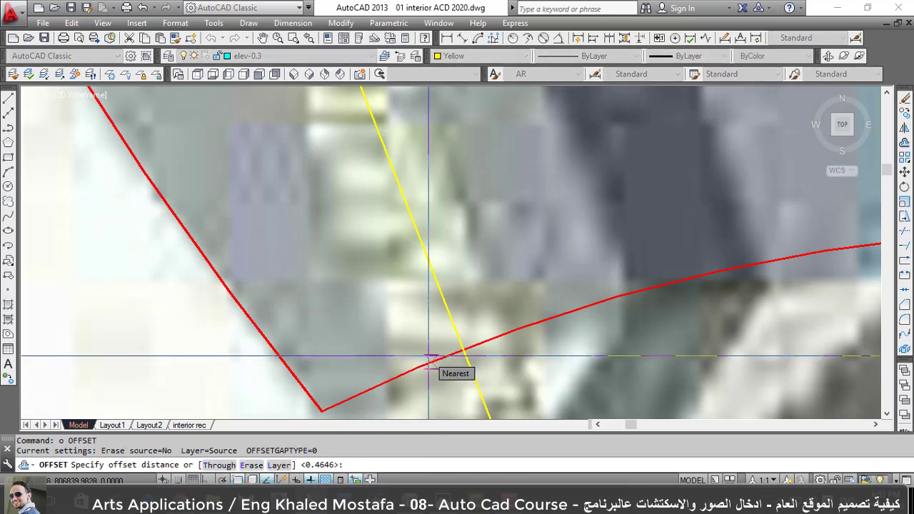
pyautogui.press('Return')
pyautogui.click(449, 317)
pyautogui.click(461, 316)
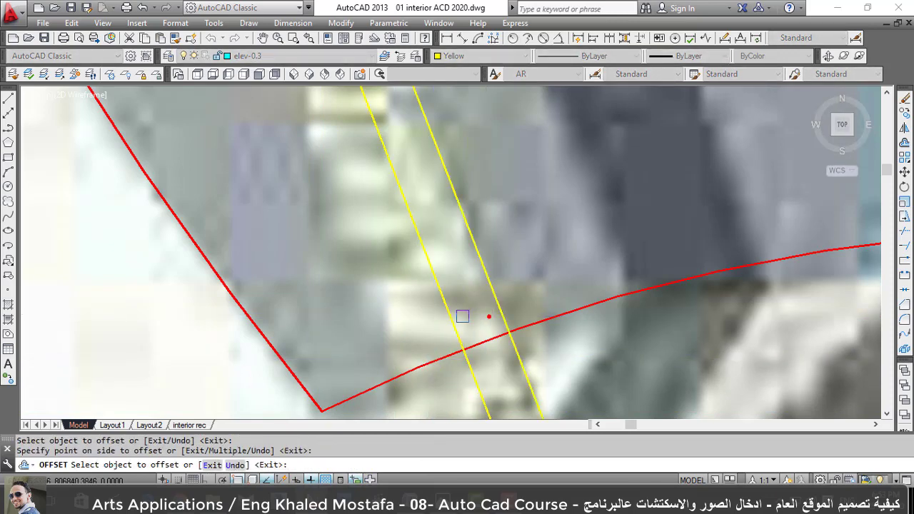
pyautogui.click(449, 314)
pyautogui.click(377, 302)
pyautogui.scroll(-3, 371, 307)
pyautogui.press('Escape')
pyautogui.press('Escape')
pyautogui.scroll(2, 367, 321)
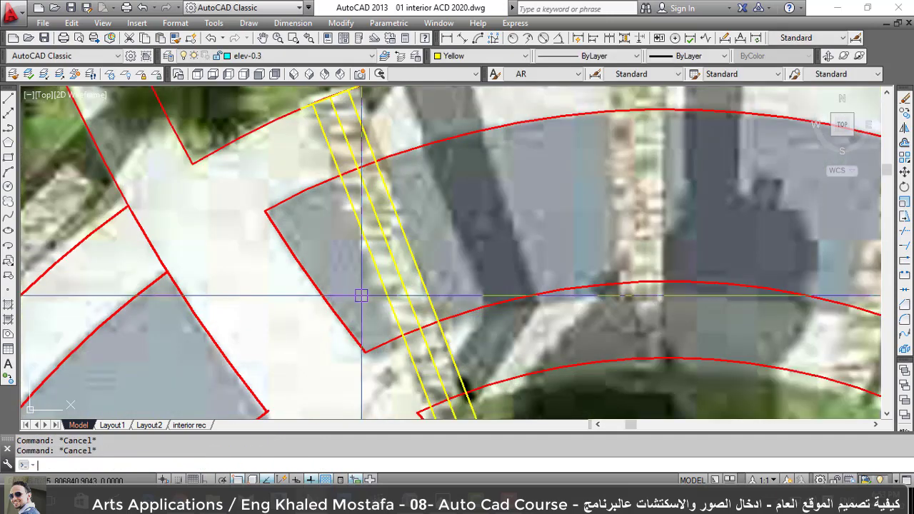
pyautogui.scroll(1, 365, 324)
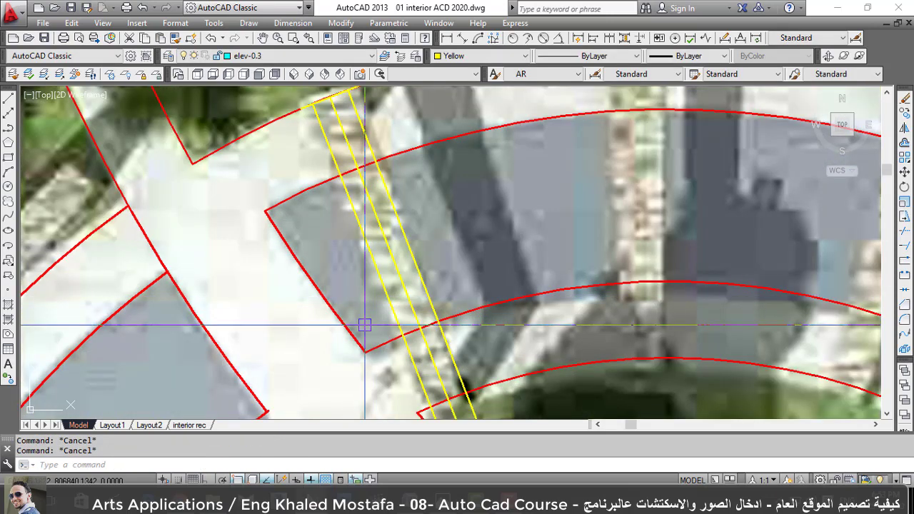
pyautogui.write('pl')
# Draw a closed polyline outlining the rail strip from its lower corner to the upper arc.
pyautogui.press('Return')
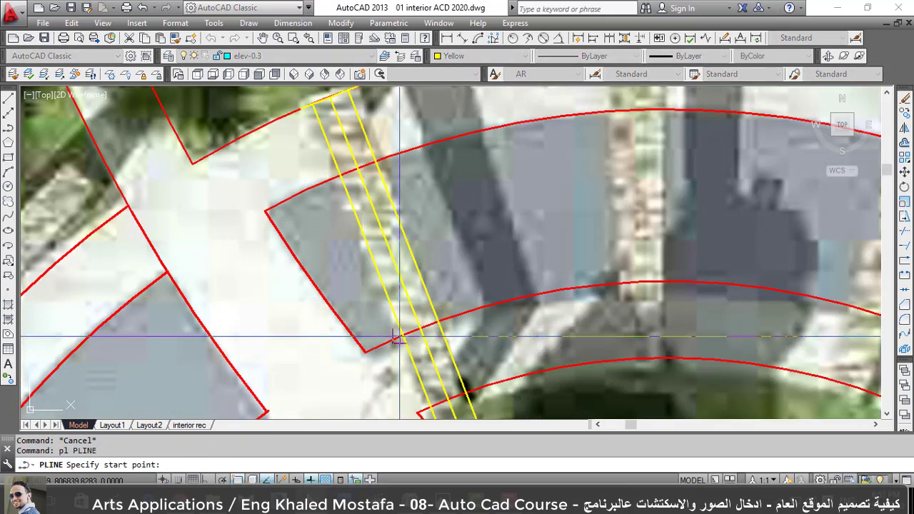
pyautogui.scroll(-1, 398, 337)
pyautogui.scroll(-2, 393, 342)
pyautogui.scroll(3, 378, 357)
pyautogui.scroll(1, 369, 371)
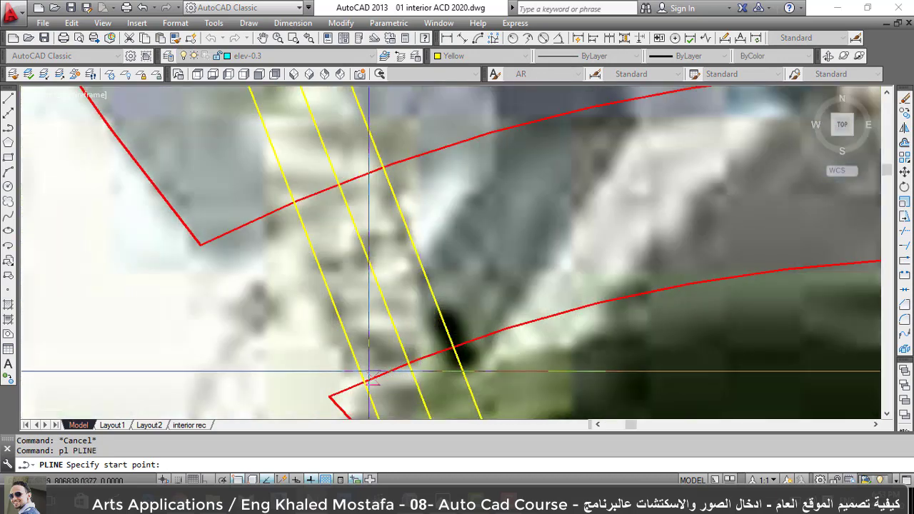
pyautogui.click(364, 378)
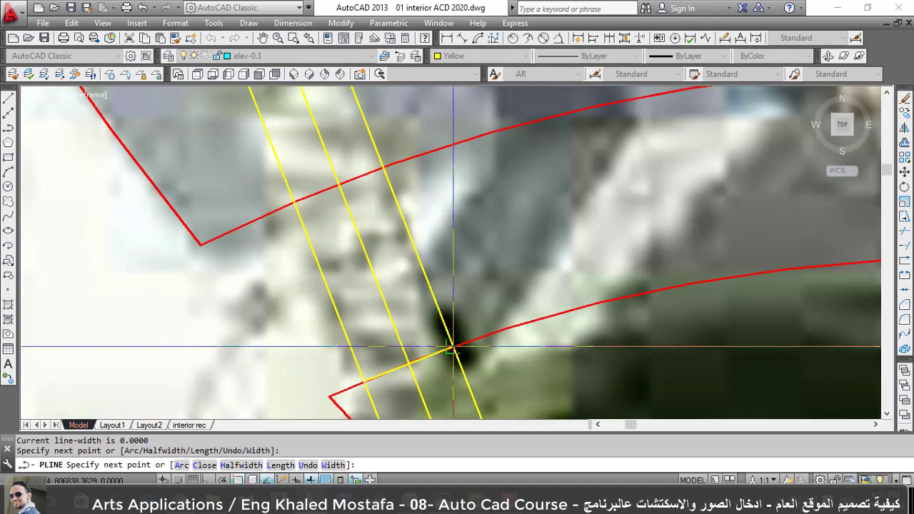
pyautogui.scroll(-3, 453, 347)
pyautogui.scroll(3, 384, 202)
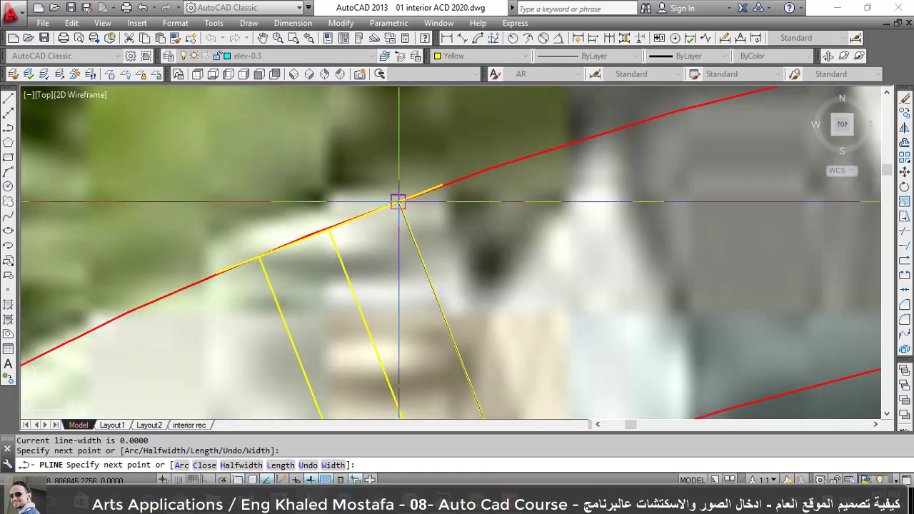
pyautogui.click(398, 202)
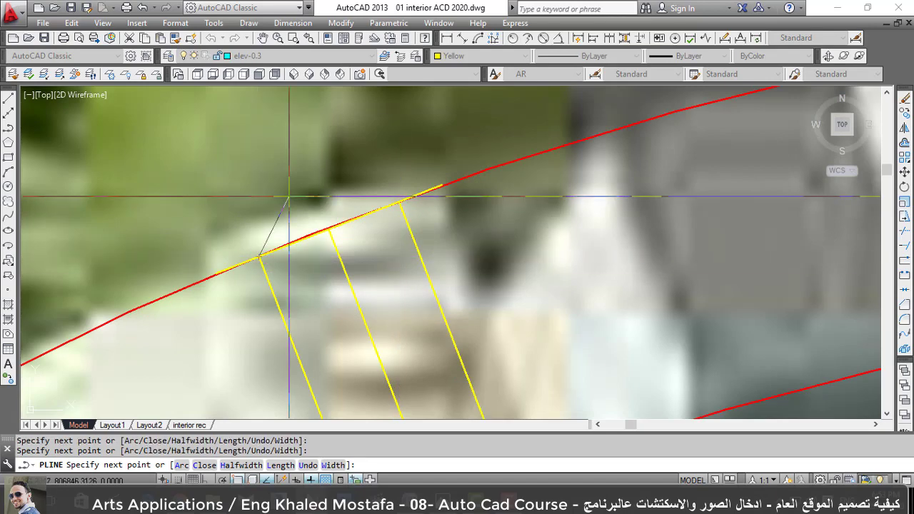
pyautogui.write('c')
pyautogui.press('Return')
# Window-select the yellow offset guide lines and delete them.
pyautogui.press('Return')
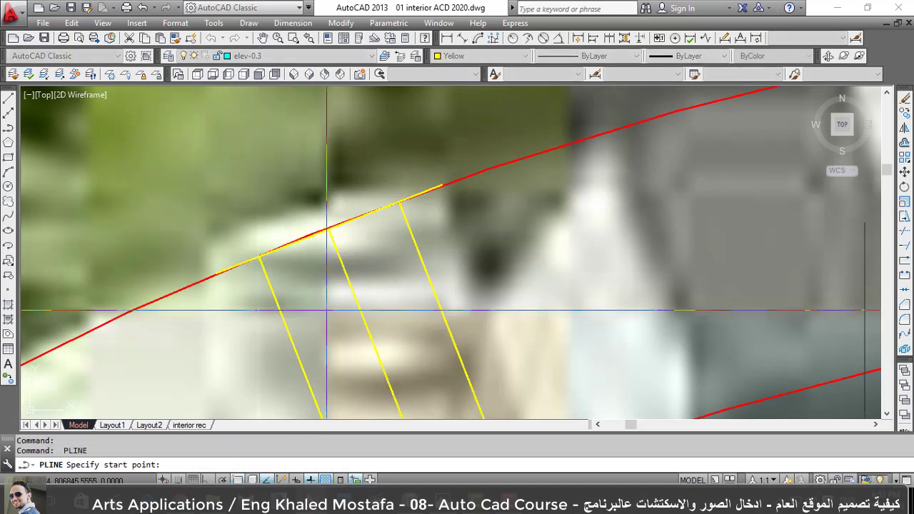
pyautogui.press('Escape')
pyautogui.write('e')
pyautogui.press('Return')
pyautogui.write('p 1 found')
pyautogui.click(166, 348)
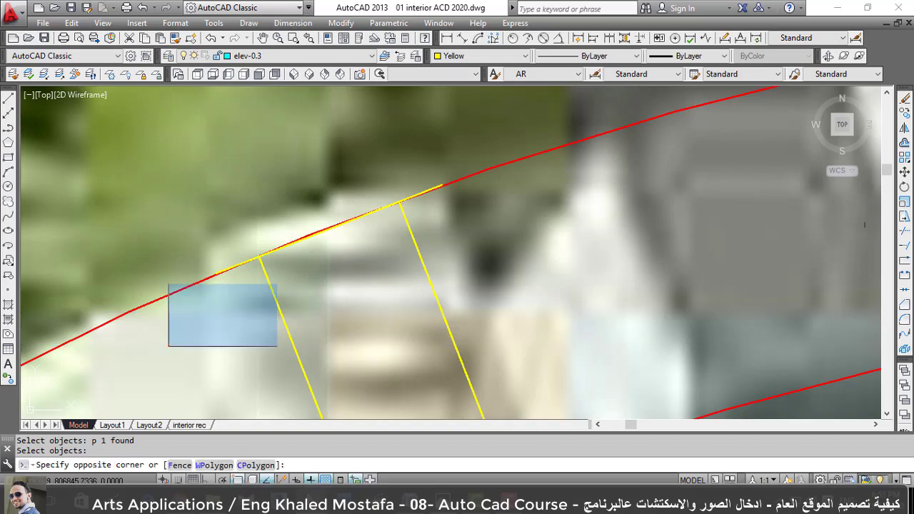
pyautogui.click(417, 193)
pyautogui.press('Delete')
pyautogui.scroll(2, 492, 341)
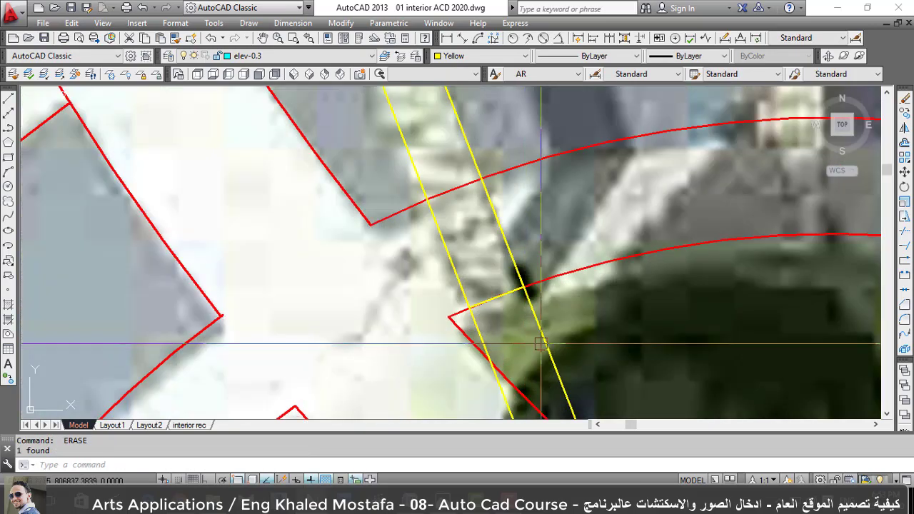
pyautogui.scroll(-4, 484, 346)
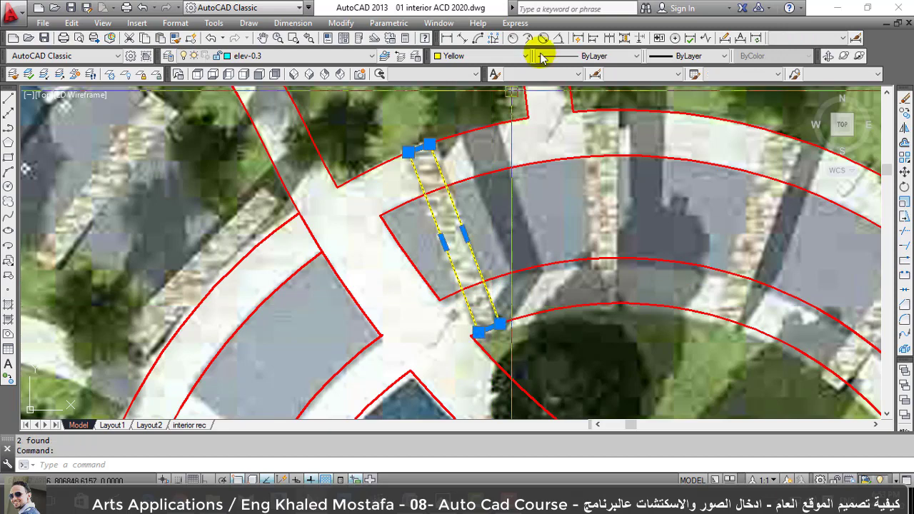
# Set the strip outline colour to Magenta in the Properties toolbar, correcting an accidental cyan.
pyautogui.click(510, 56)
pyautogui.click(476, 124)
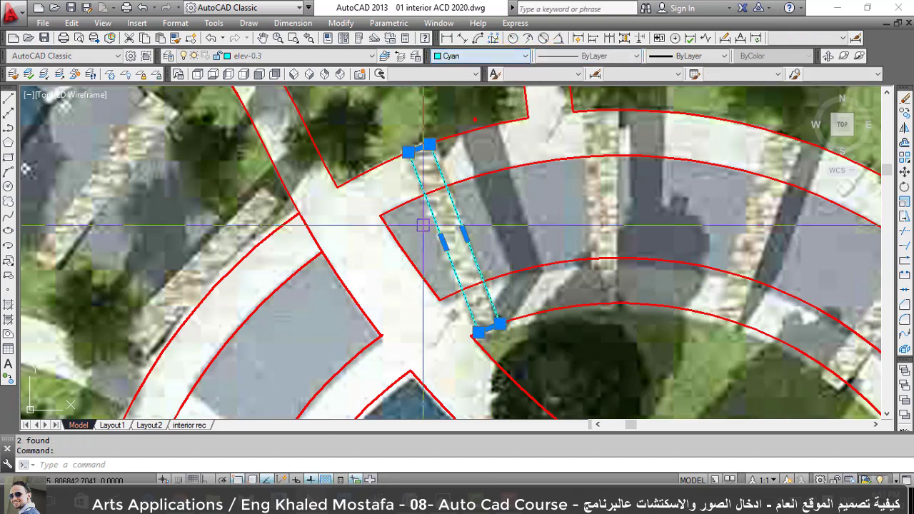
pyautogui.press('Escape')
pyautogui.click(443, 212)
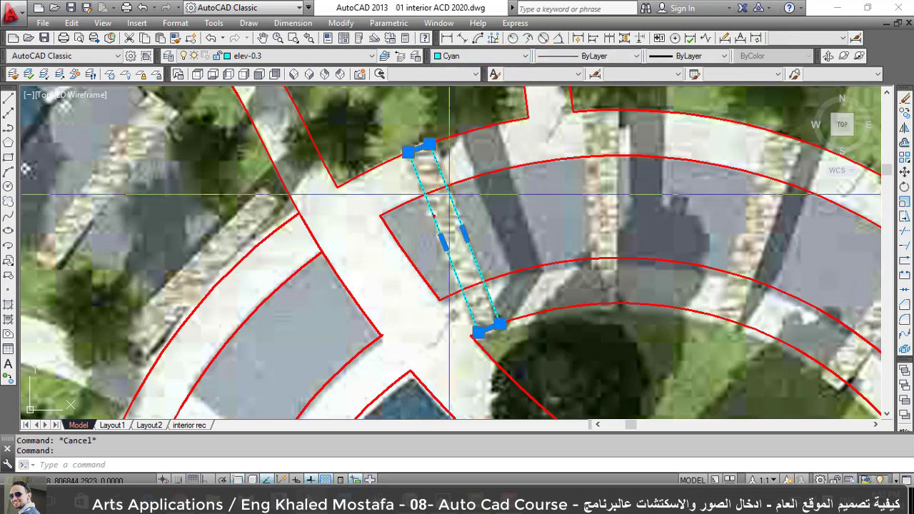
pyautogui.click(503, 56)
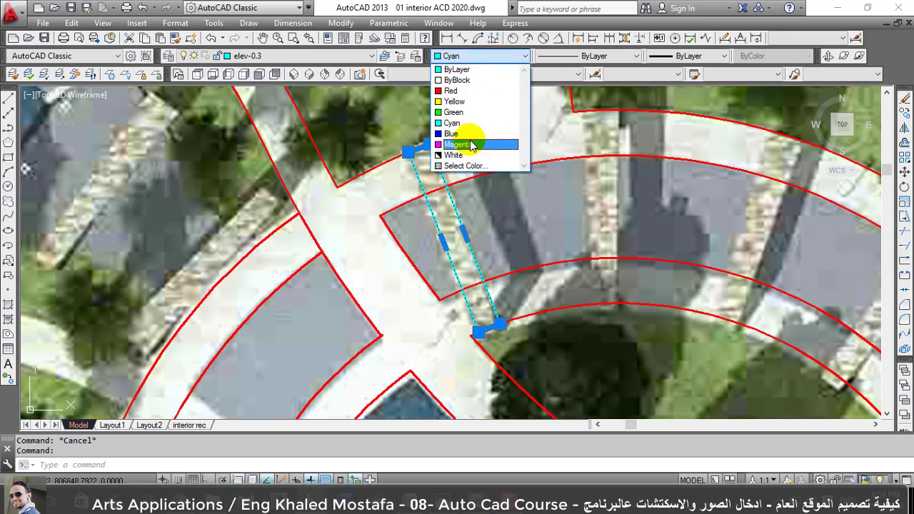
pyautogui.click(471, 145)
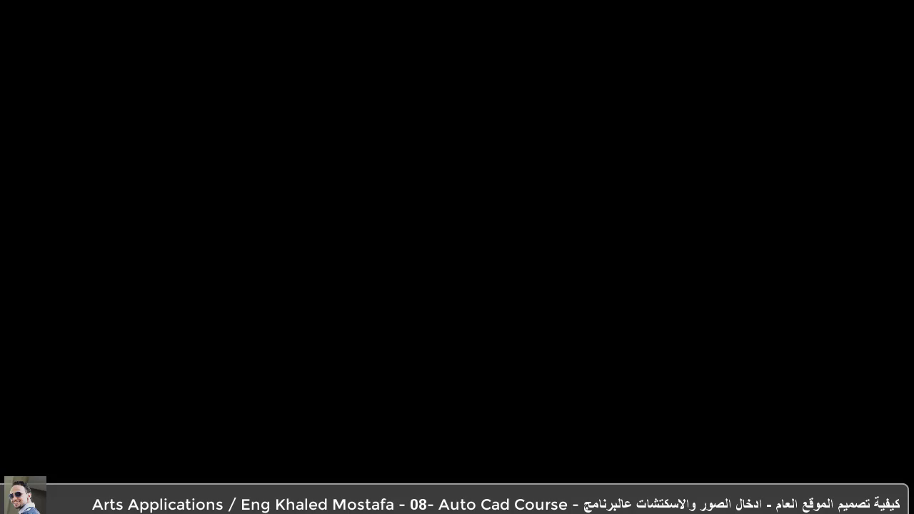
pyautogui.scroll(2, 413, 269)
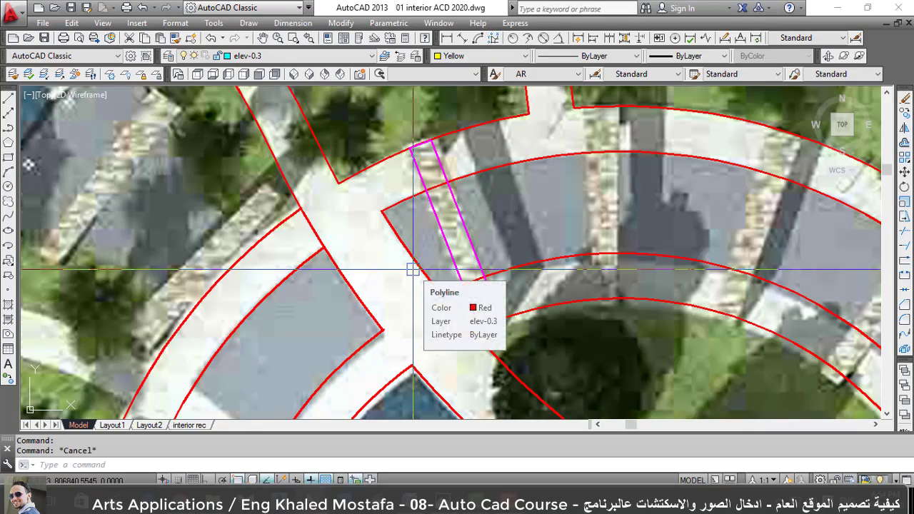
# Draw a line from the magenta strip's corner to the inner arc.
pyautogui.write('l')
pyautogui.press('Return')
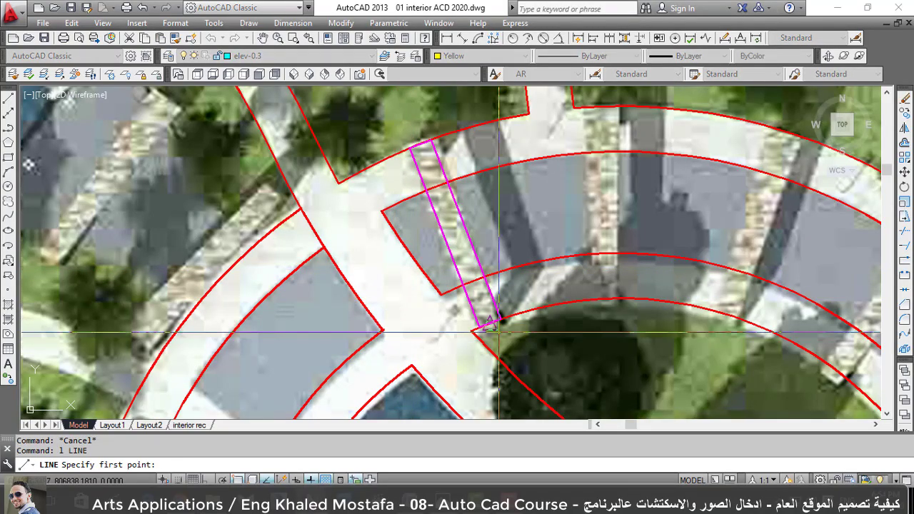
pyautogui.scroll(3, 498, 309)
pyautogui.click(498, 305)
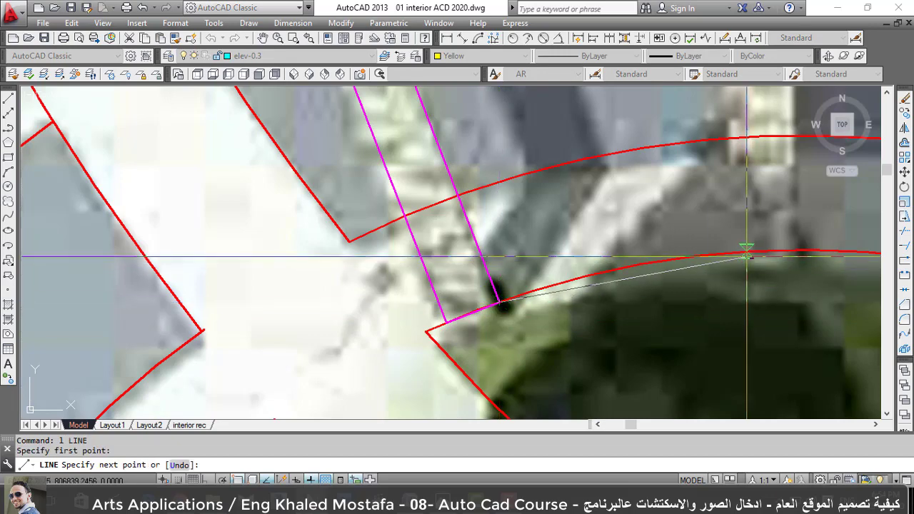
pyautogui.click(735, 252)
pyautogui.press('Escape')
pyautogui.press('Escape')
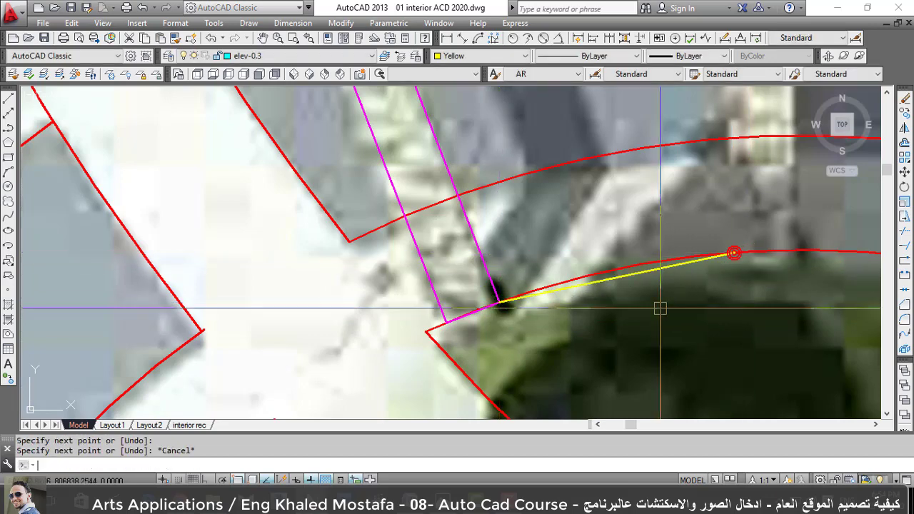
pyautogui.scroll(-2, 549, 336)
# Mirror the magenta strip about an axis through the yellow line's midpoint, keeping the original.
pyautogui.write('mi')
pyautogui.press('Return')
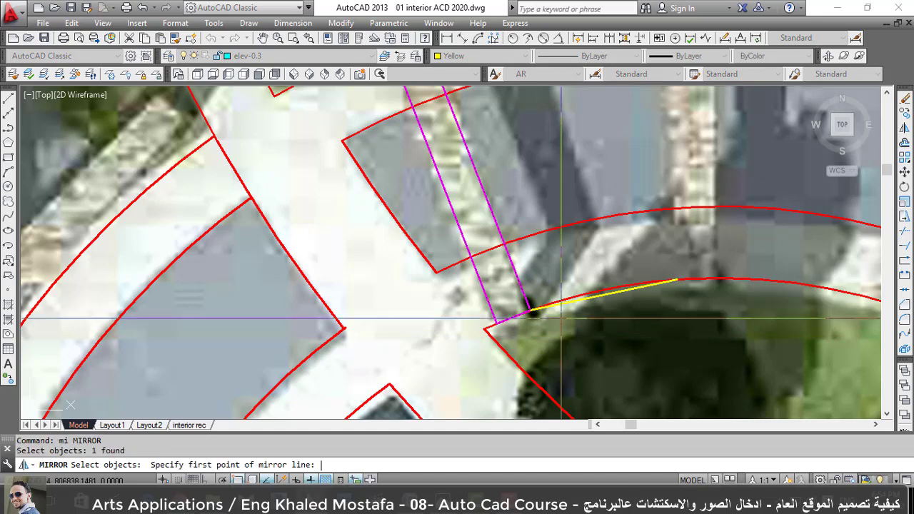
pyautogui.scroll(4, 574, 303)
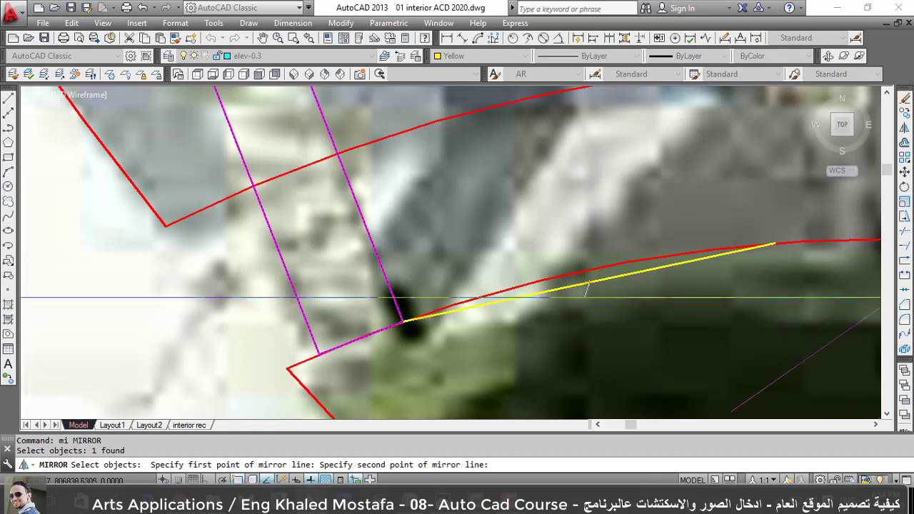
pyautogui.scroll(4, 577, 275)
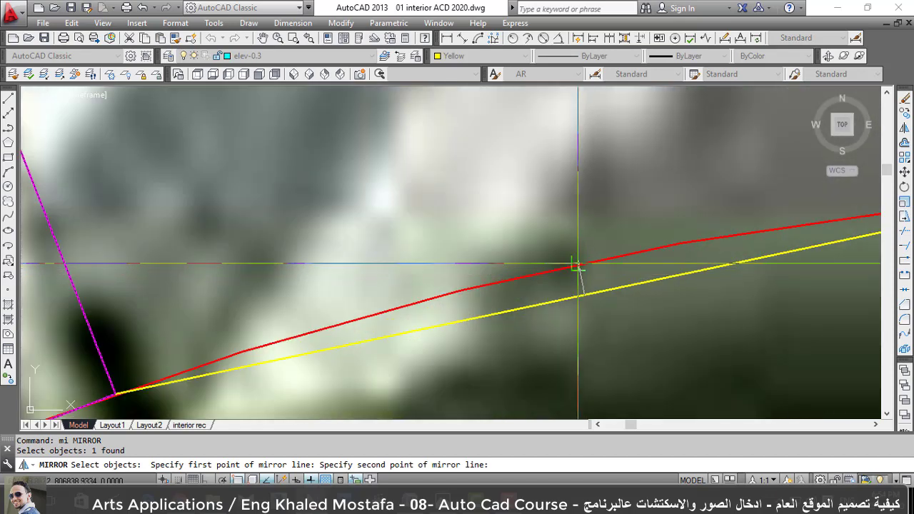
pyautogui.click(577, 265)
pyautogui.press('Return')
pyautogui.scroll(-5, 571, 266)
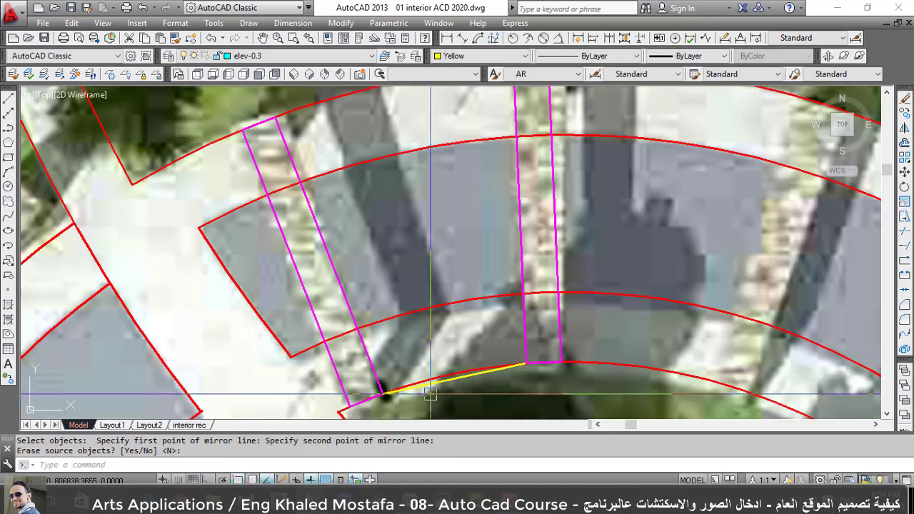
pyautogui.scroll(-2, 520, 276)
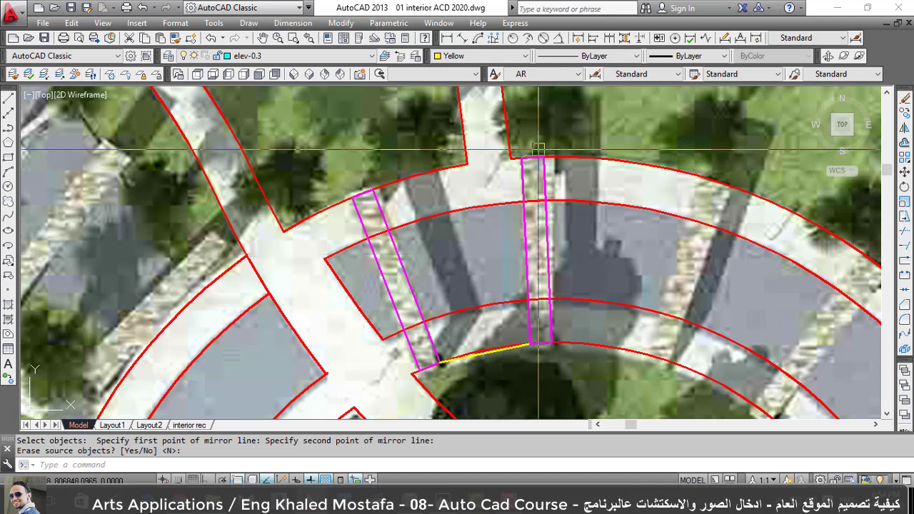
pyautogui.scroll(4, 550, 153)
pyautogui.scroll(-4, 556, 195)
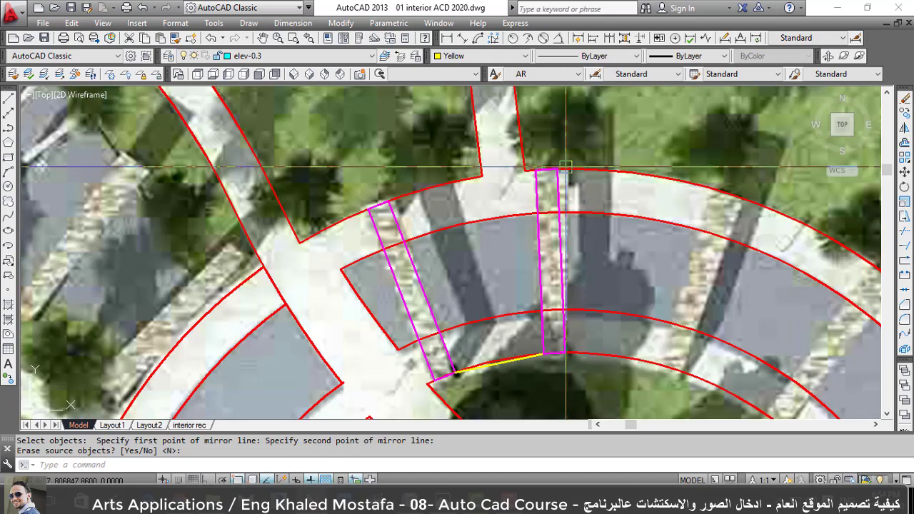
pyautogui.scroll(2, 407, 280)
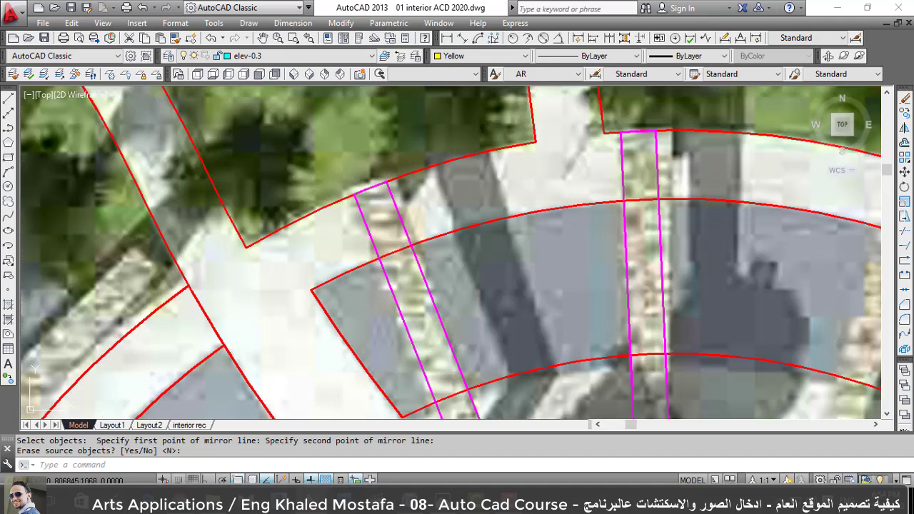
pyautogui.scroll(-2, 392, 172)
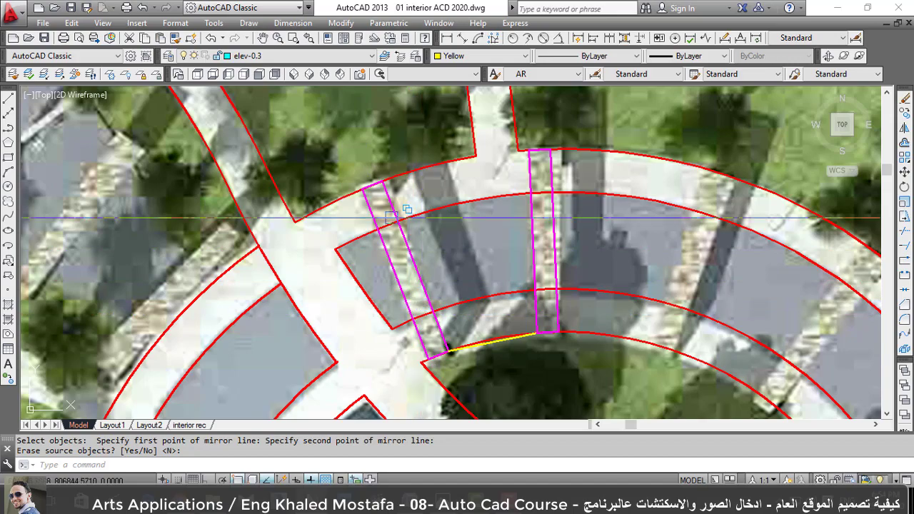
pyautogui.press('Return')
pyautogui.press('Escape')
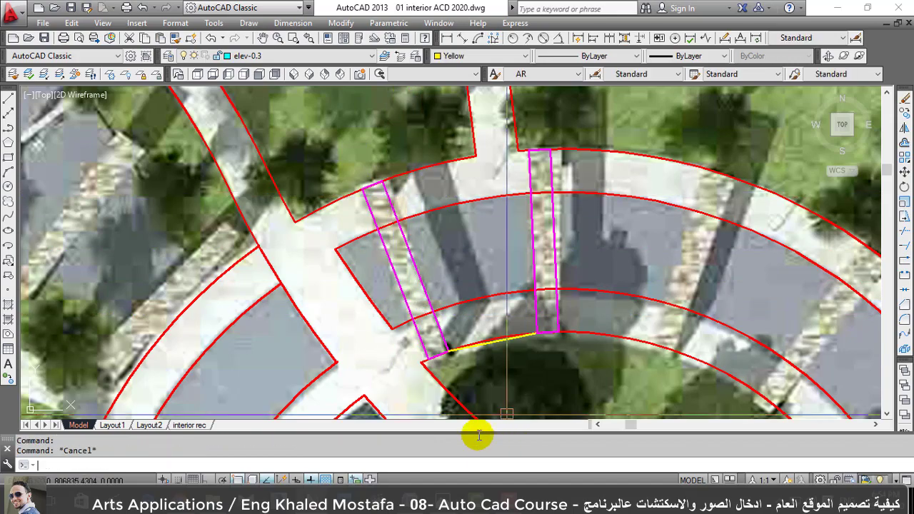
pyautogui.scroll(-3, 467, 292)
pyautogui.scroll(3, 471, 296)
# Erase the mirrored right magenta strip beside the yellow chord.
pyautogui.click(477, 296)
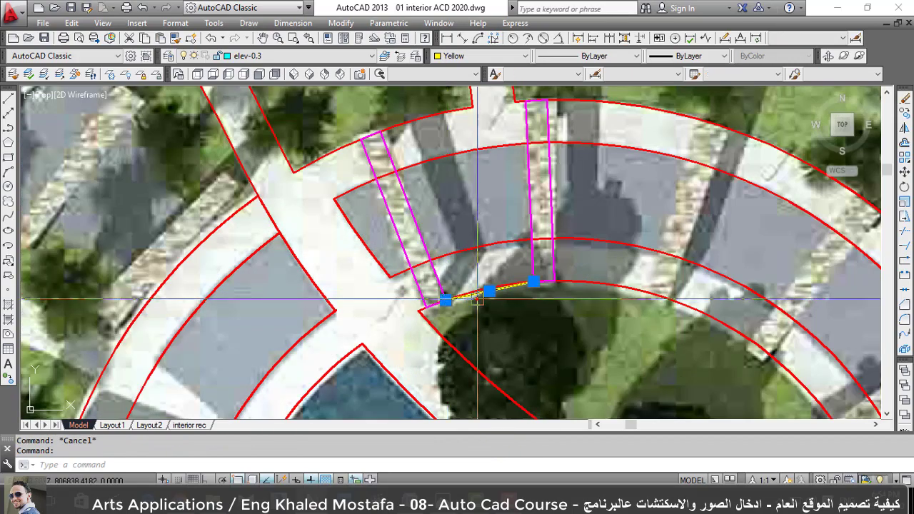
pyautogui.click(539, 256)
pyautogui.write('e')
pyautogui.press('Return')
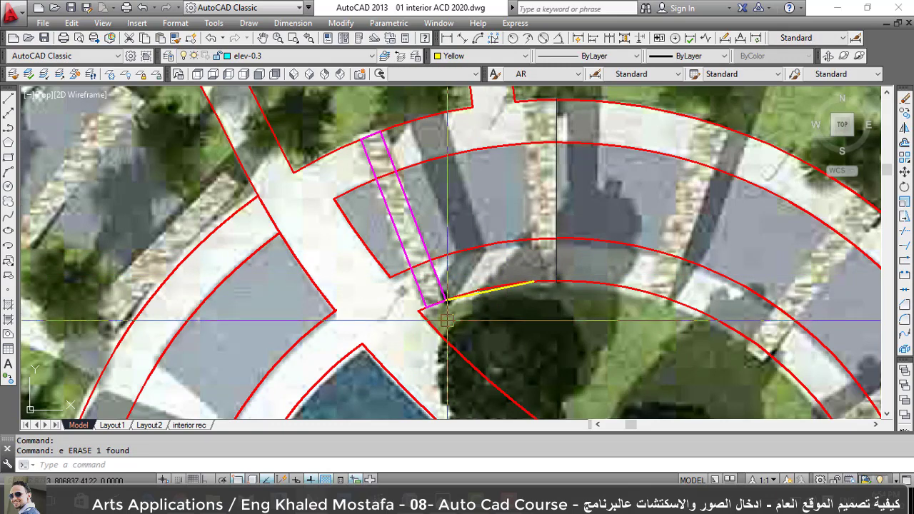
# Draw a guide line from the yellow chord's end to the arc centre using Center snap.
pyautogui.write('l')
pyautogui.press('Return')
pyautogui.scroll(3, 442, 314)
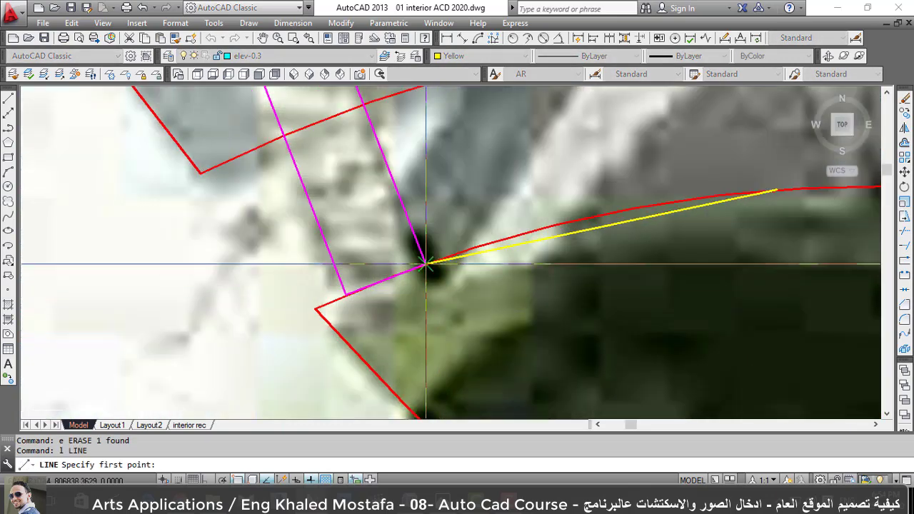
pyautogui.click(425, 264)
pyautogui.keyDown('shift'); pyautogui.rightClick(426, 264); pyautogui.keyUp('shift')
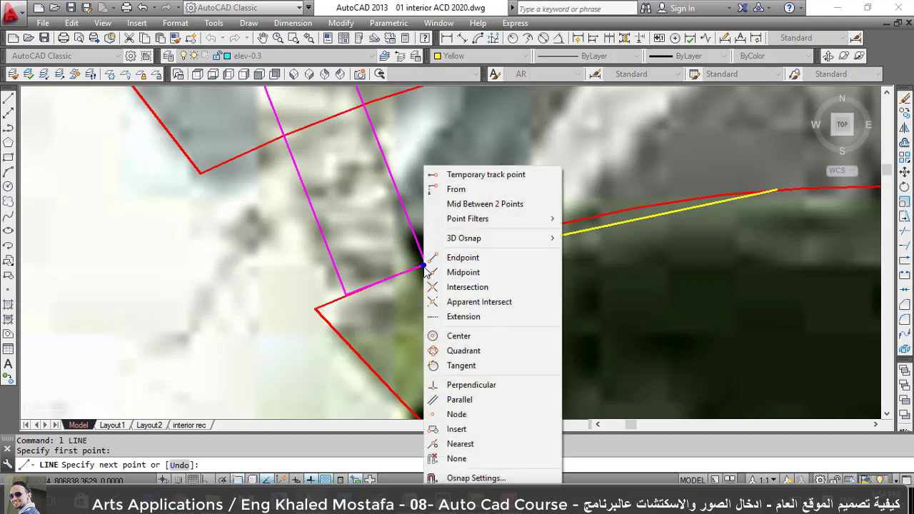
pyautogui.click(442, 332)
pyautogui.scroll(-2, 429, 305)
pyautogui.scroll(-2, 438, 285)
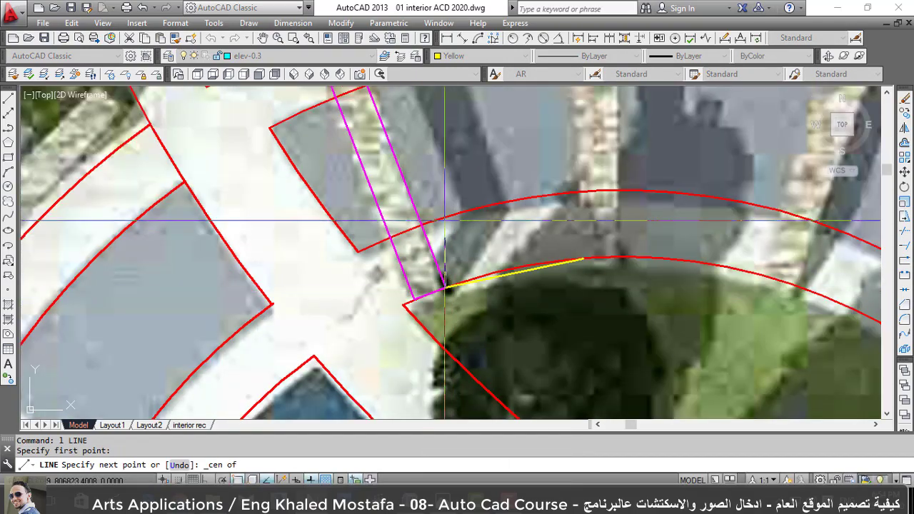
pyautogui.click(443, 219)
pyautogui.scroll(-2, 442, 220)
pyautogui.press('Escape')
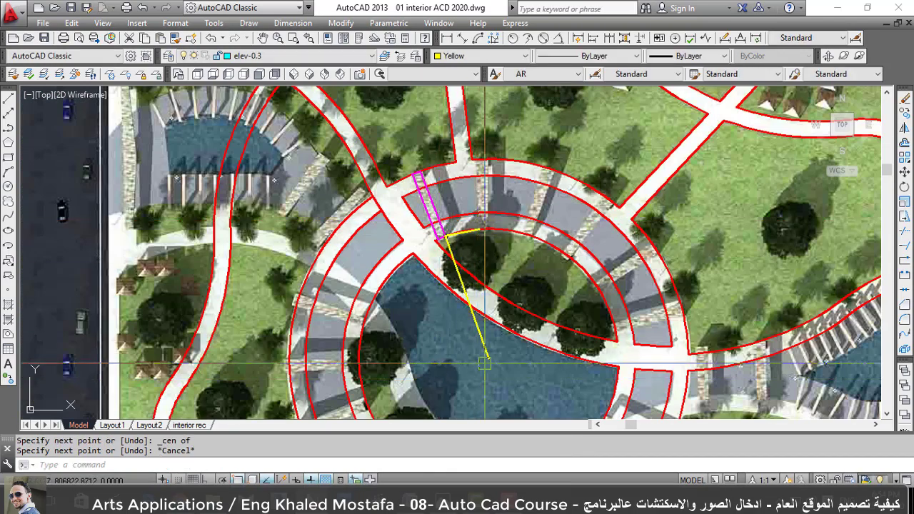
# Draw a second guide line from the yellow line's lower end toward the arc centre.
pyautogui.press('Return')
pyautogui.scroll(3, 485, 355)
pyautogui.click(485, 355)
pyautogui.scroll(-2, 457, 285)
pyautogui.scroll(-1, 435, 248)
pyautogui.scroll(4, 436, 248)
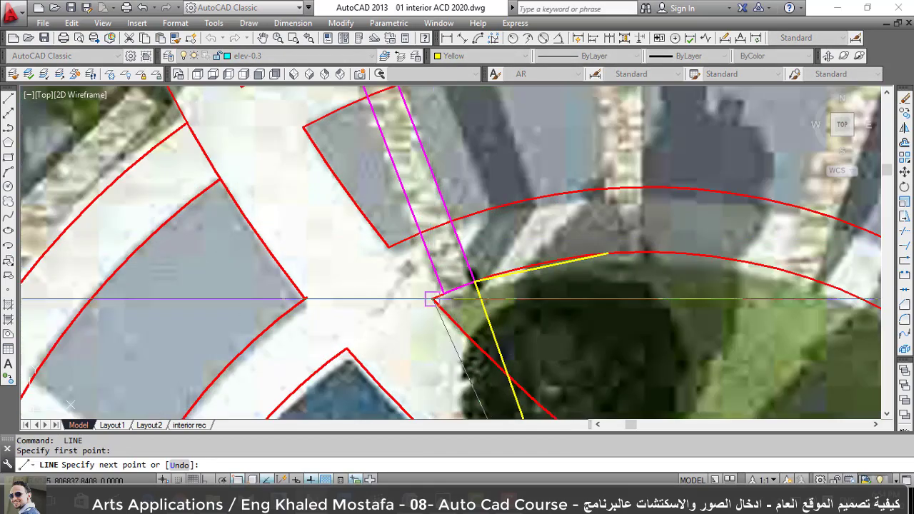
pyautogui.click(442, 289)
pyautogui.press('Escape')
pyautogui.scroll(-2, 438, 358)
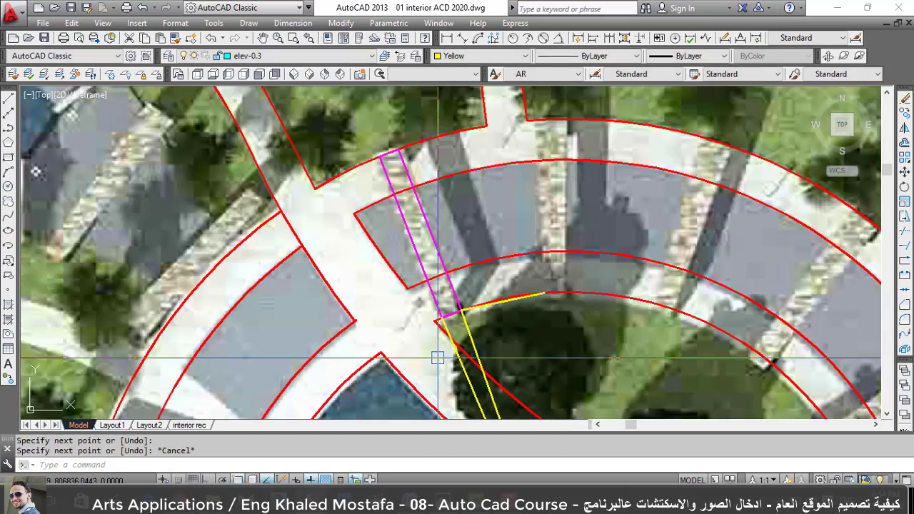
pyautogui.write('ex')
# Try extending, then grip-stretch the strip's short edge corner onto the red curve.
pyautogui.press('Return')
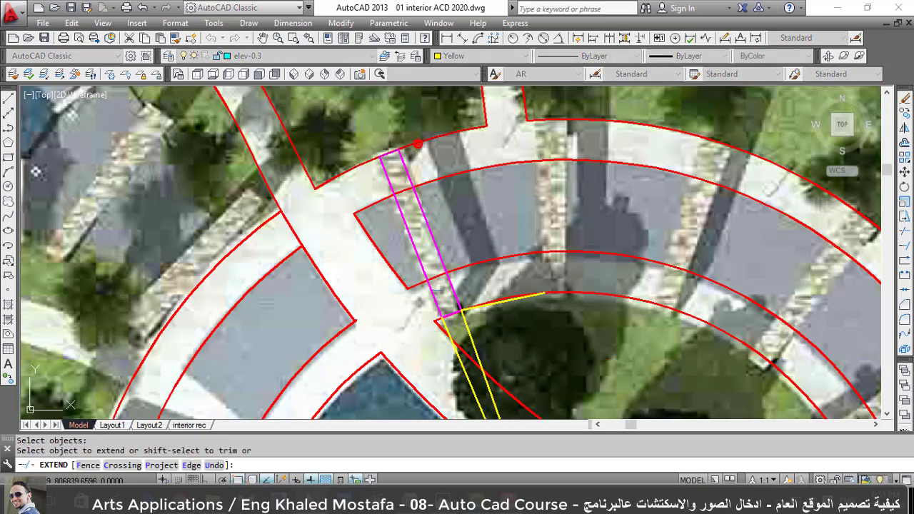
pyautogui.press('Escape')
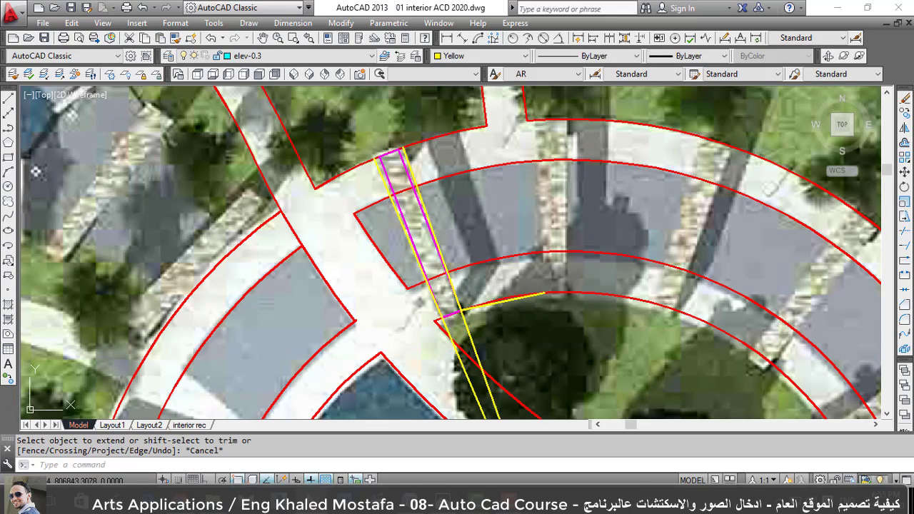
pyautogui.scroll(3, 384, 147)
pyautogui.click(475, 192)
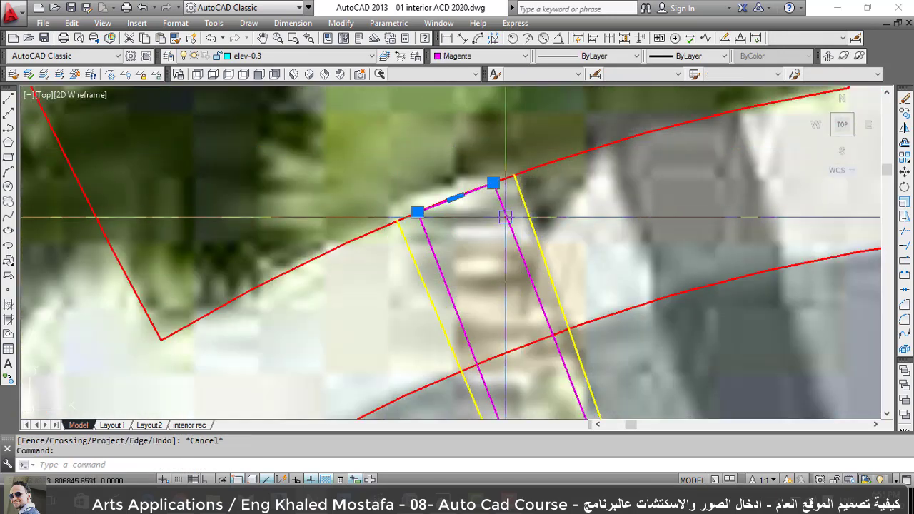
pyautogui.scroll(2, 486, 175)
pyautogui.click(500, 190)
pyautogui.click(532, 177)
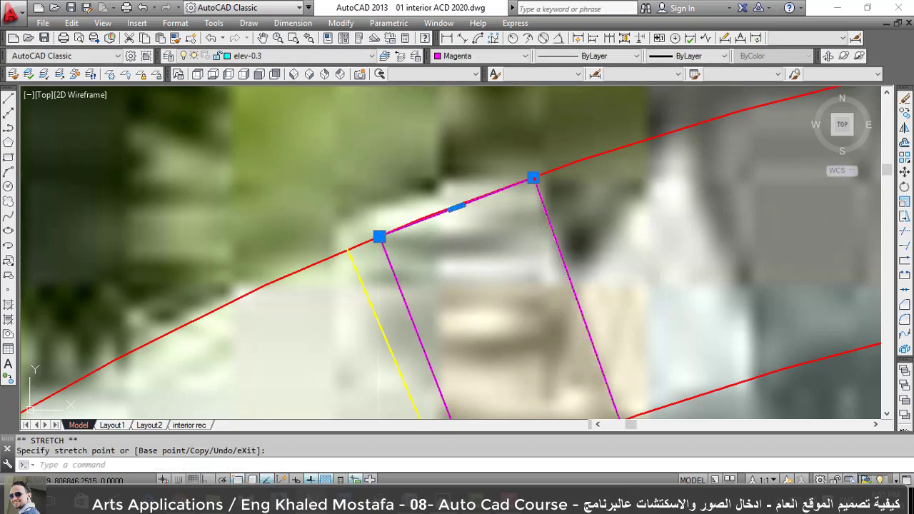
pyautogui.click(379, 236)
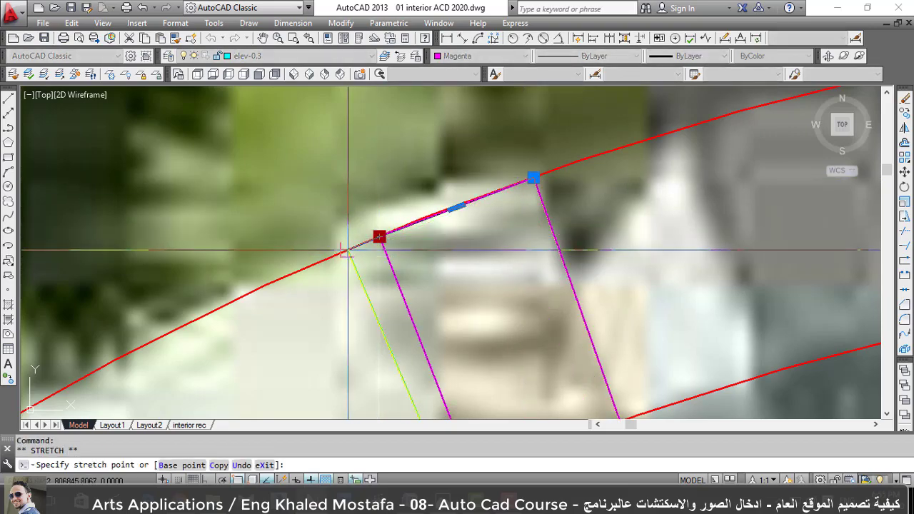
pyautogui.press('Escape')
pyautogui.scroll(-3, 372, 189)
pyautogui.scroll(2, 467, 425)
# Window-select both yellow guide lines and erase them.
pyautogui.click(470, 392)
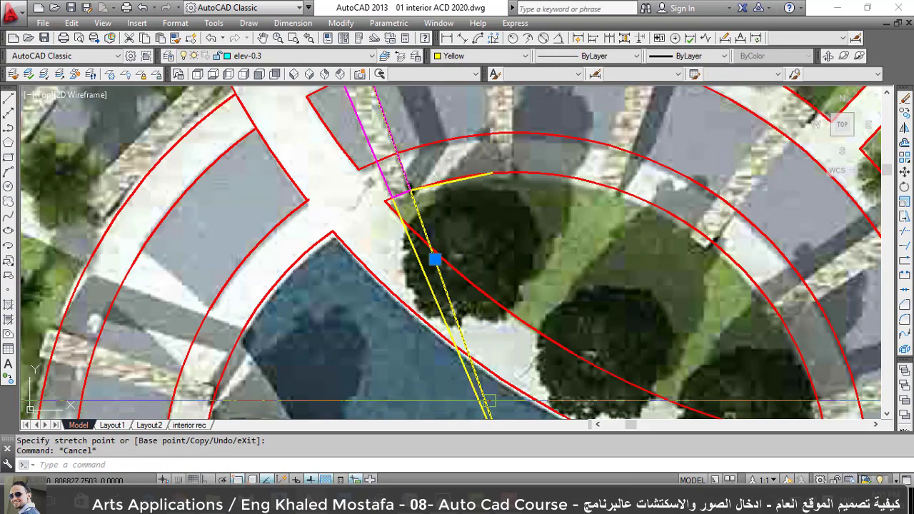
pyautogui.click(466, 389)
pyautogui.click(428, 350)
pyautogui.write('e')
pyautogui.press('Return')
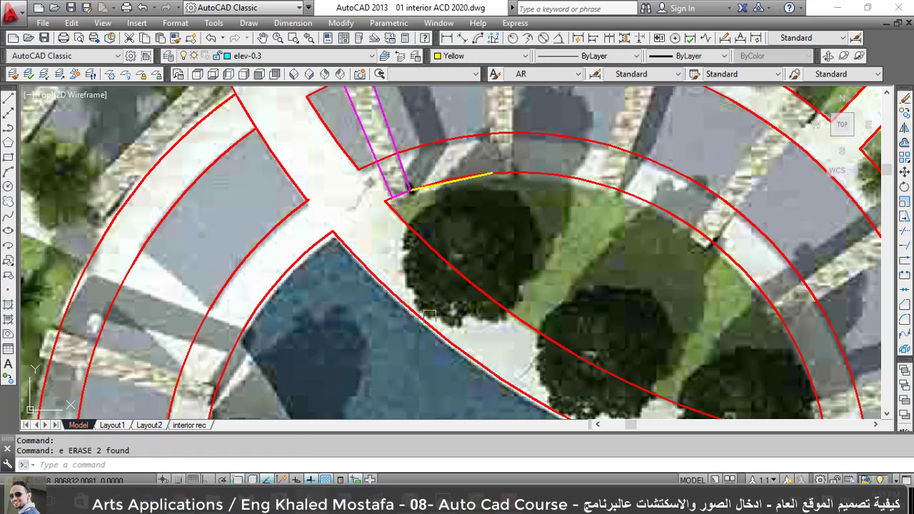
pyautogui.scroll(-3, 389, 264)
pyautogui.scroll(4, 389, 264)
pyautogui.write('m')
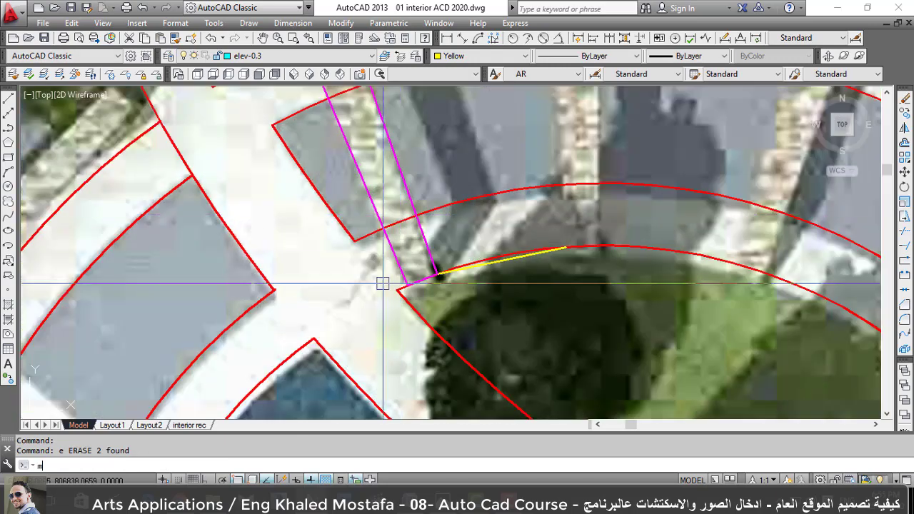
# Mirror the magenta strip across a new axis, keeping the original.
pyautogui.write('i')
pyautogui.press('Return')
pyautogui.click(406, 269)
pyautogui.scroll(3, 475, 274)
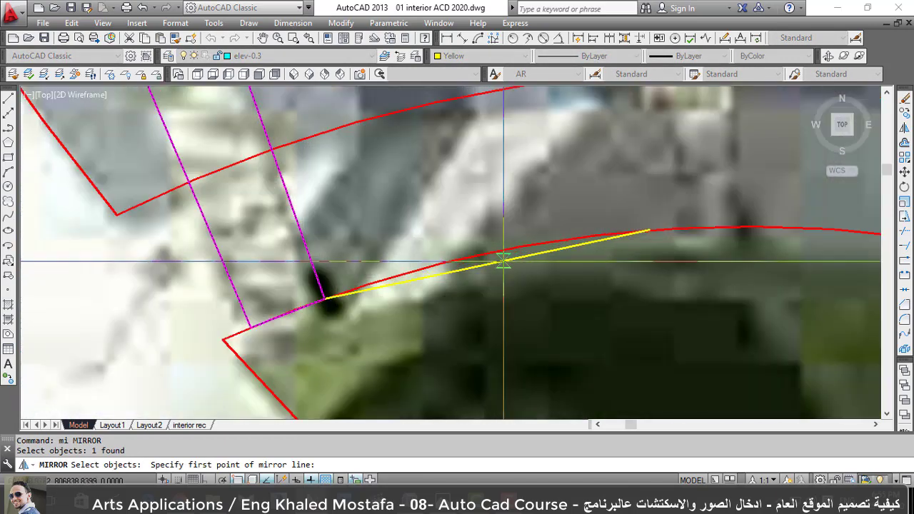
pyautogui.click(485, 253)
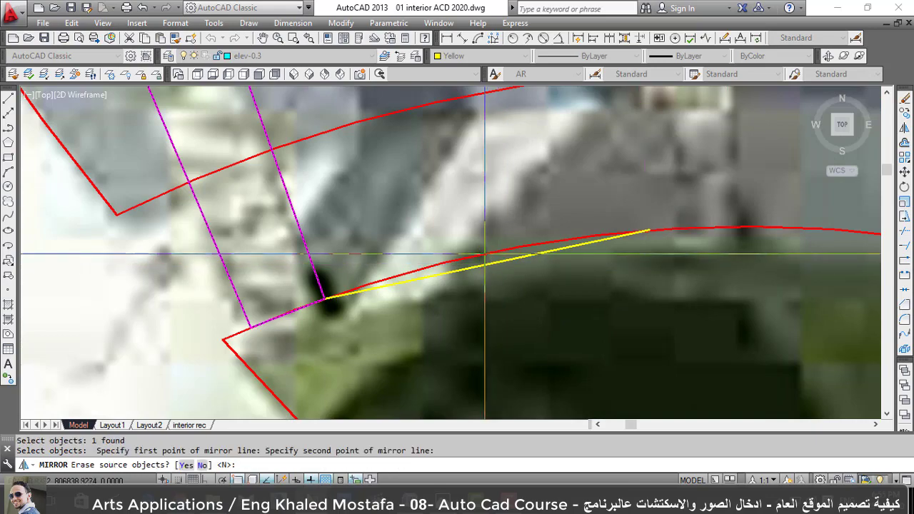
pyautogui.scroll(-3, 484, 254)
pyautogui.press('Return')
pyautogui.scroll(-2, 489, 229)
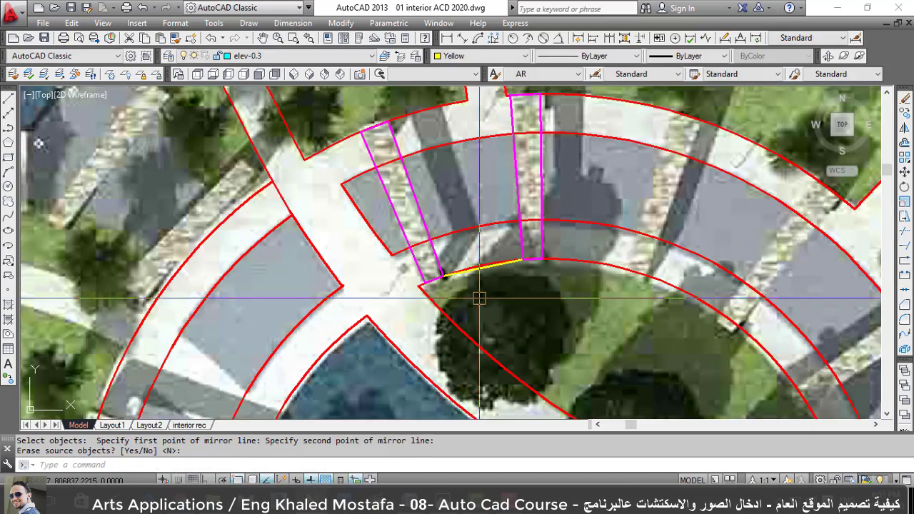
pyautogui.scroll(4, 489, 229)
pyautogui.scroll(-3, 500, 361)
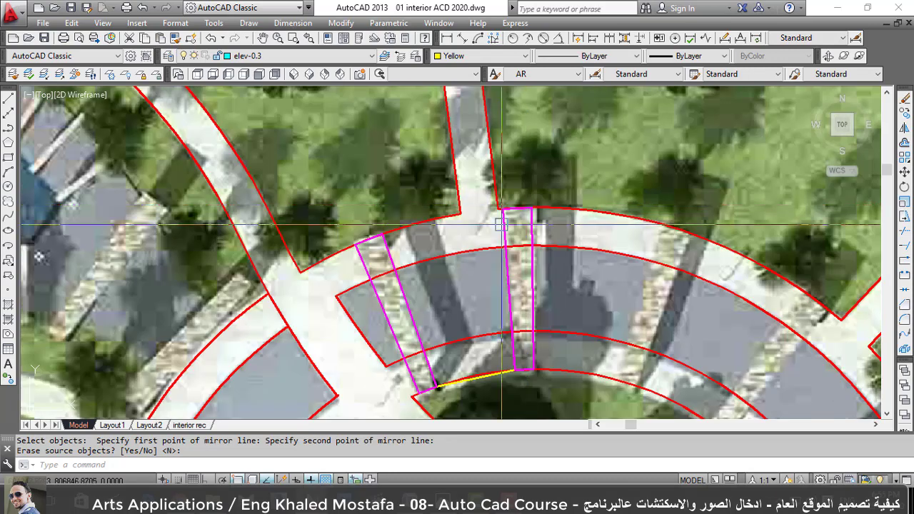
pyautogui.scroll(4, 502, 360)
# Erase the right magenta strip and select the yellow chord line.
pyautogui.click(551, 335)
pyautogui.write('e')
pyautogui.press('Return')
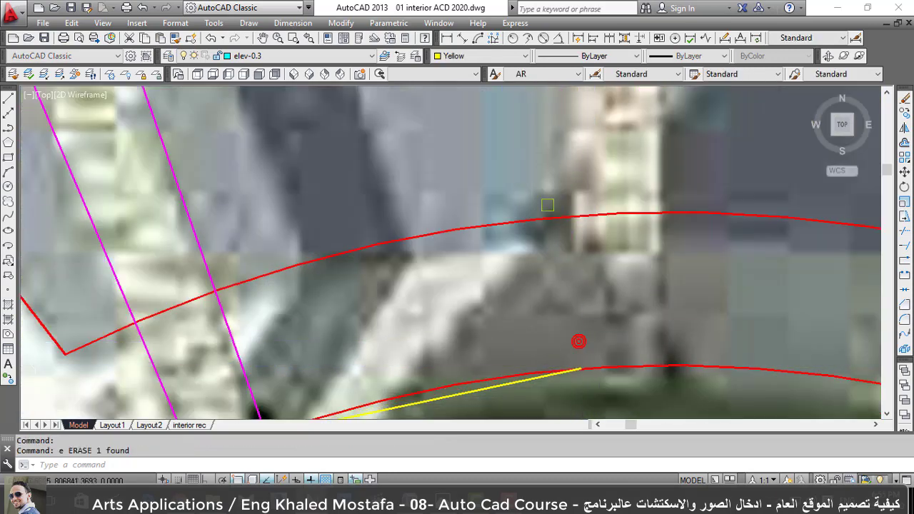
pyautogui.moveTo(501, 359); pyautogui.dragTo(515, 300, button='middle')
pyautogui.click(504, 317)
pyautogui.scroll(-2, 502, 329)
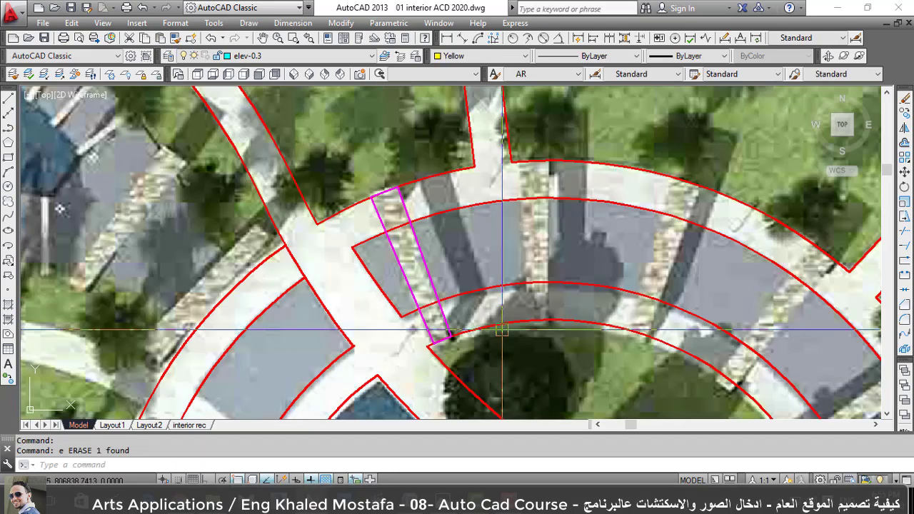
# Draw a yellow helper line from the strip's top corner to the red path corner.
pyautogui.write('l')
pyautogui.press('Return')
pyautogui.scroll(-2, 507, 341)
pyautogui.scroll(3, 429, 272)
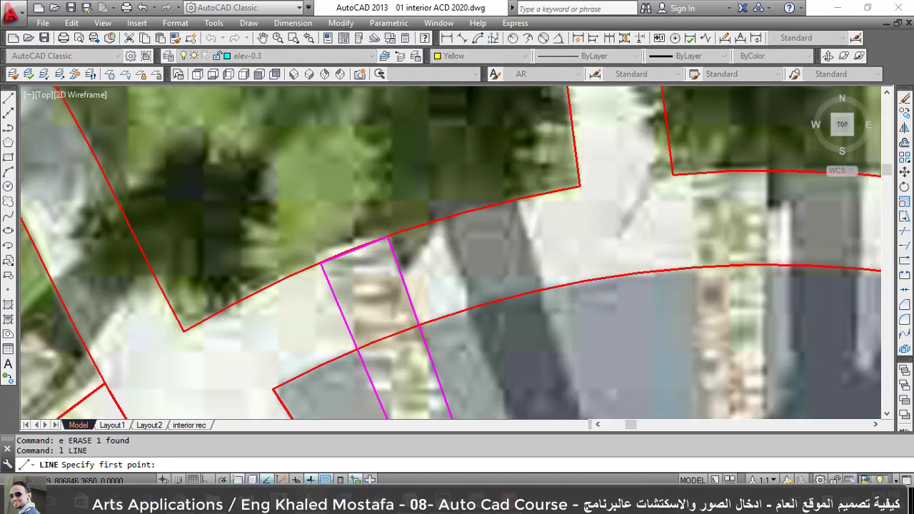
pyautogui.scroll(3, 376, 241)
pyautogui.click(376, 241)
pyautogui.scroll(-3, 371, 240)
pyautogui.scroll(3, 526, 198)
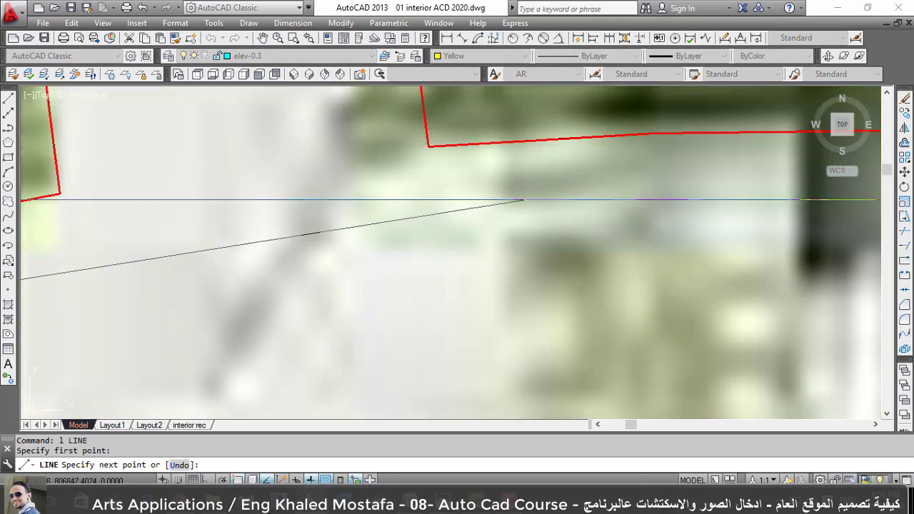
pyautogui.click(495, 142)
pyautogui.press('Escape')
pyautogui.scroll(-3, 499, 146)
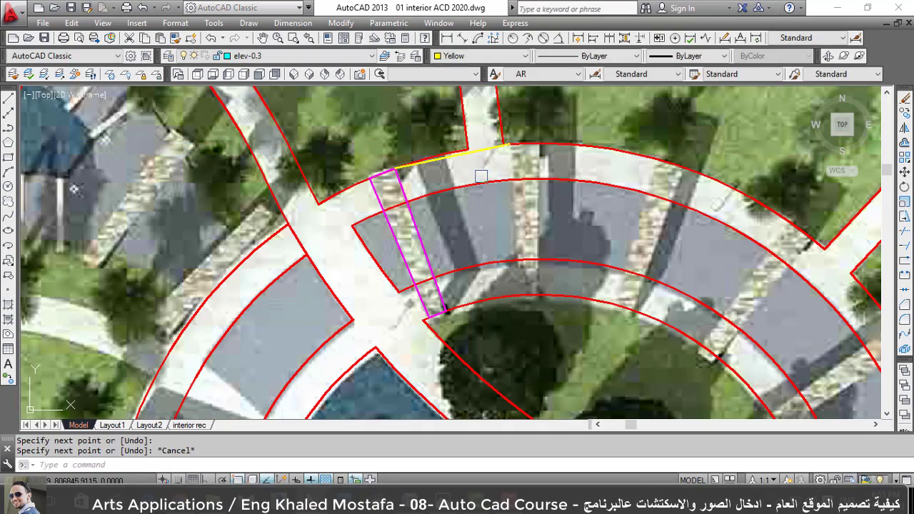
# Mirror the strip about an axis through the yellow line's midpoint, keeping the original.
pyautogui.write('mi')
pyautogui.press('Return')
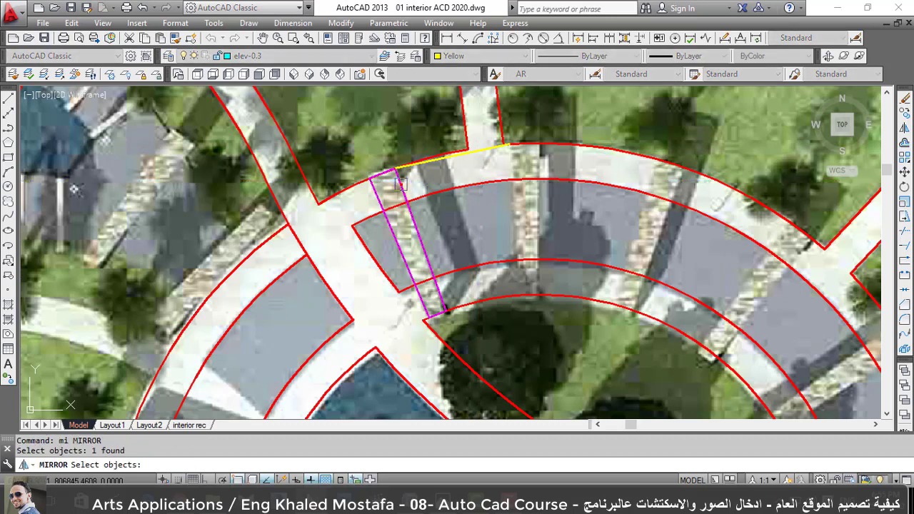
pyautogui.press('Return')
pyautogui.click(453, 156)
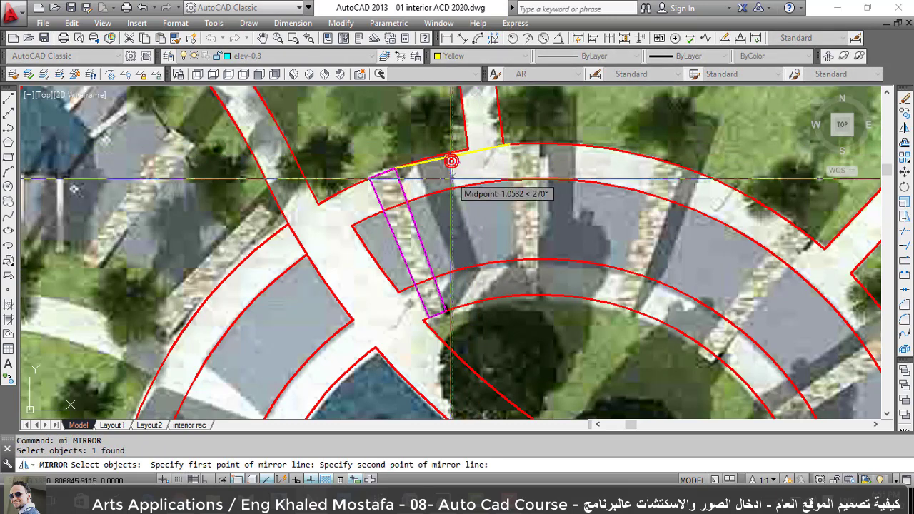
pyautogui.click(461, 190)
pyautogui.press('Return')
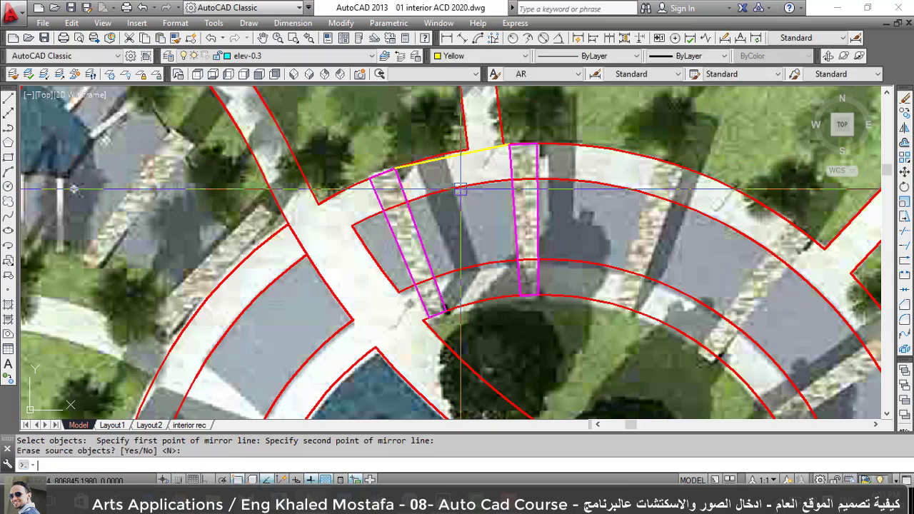
pyautogui.scroll(-4, 483, 222)
pyautogui.scroll(3, 474, 229)
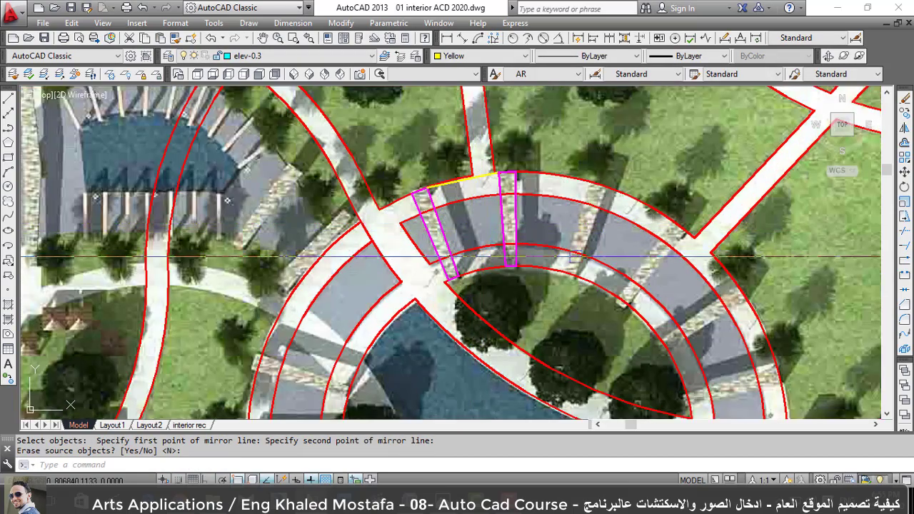
pyautogui.scroll(5, 464, 207)
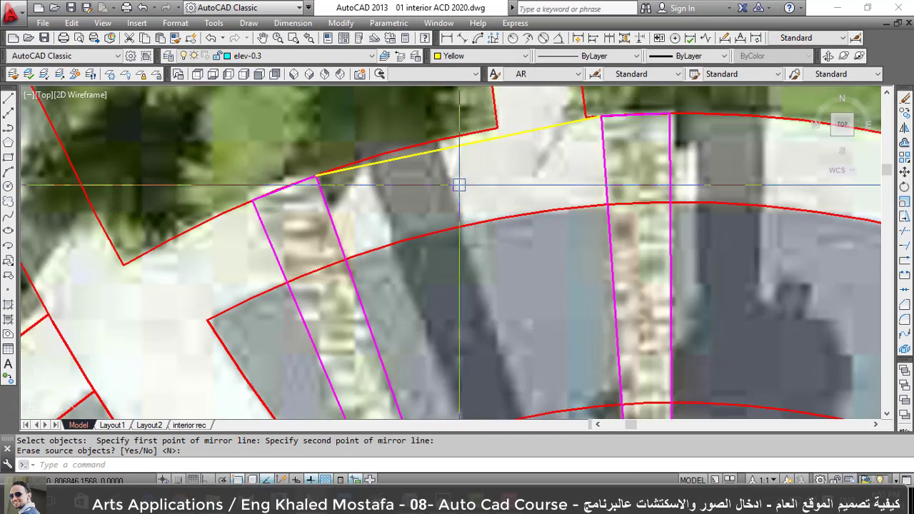
# Erase the yellow helper line.
pyautogui.click(438, 157)
pyautogui.write('e')
pyautogui.press('Escape')
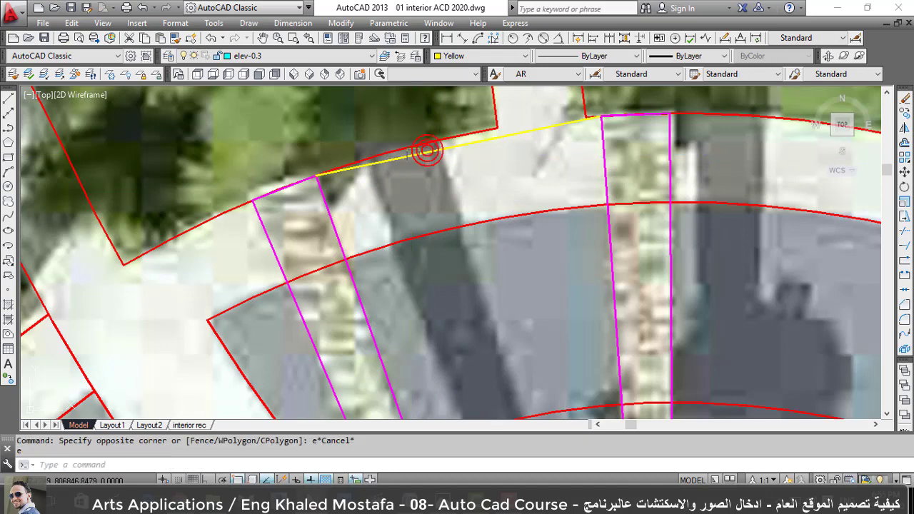
pyautogui.click(414, 154)
pyautogui.scroll(-2, 407, 202)
pyautogui.press('Return')
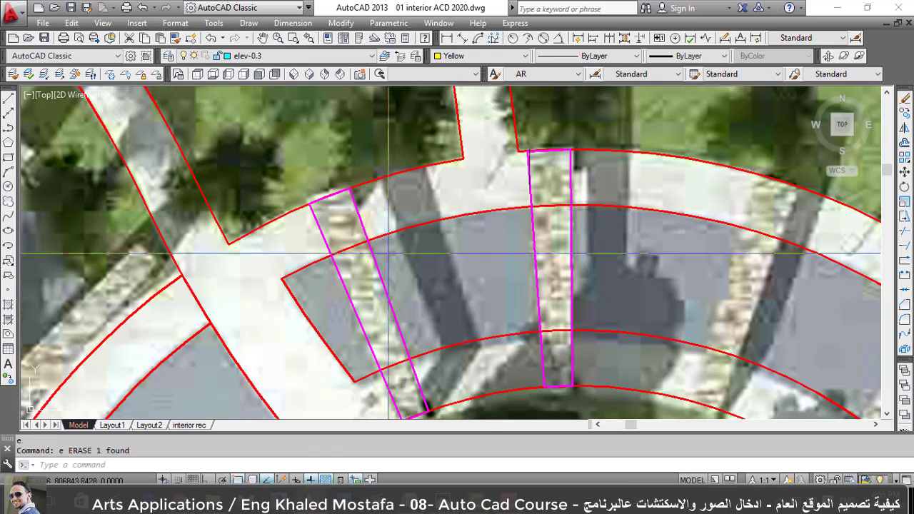
# Mirror the right magenta strip using a perpendicular snap to the arc, keeping the original.
pyautogui.click(389, 302)
pyautogui.write('mi')
pyautogui.press('Return')
pyautogui.scroll(-2, 500, 272)
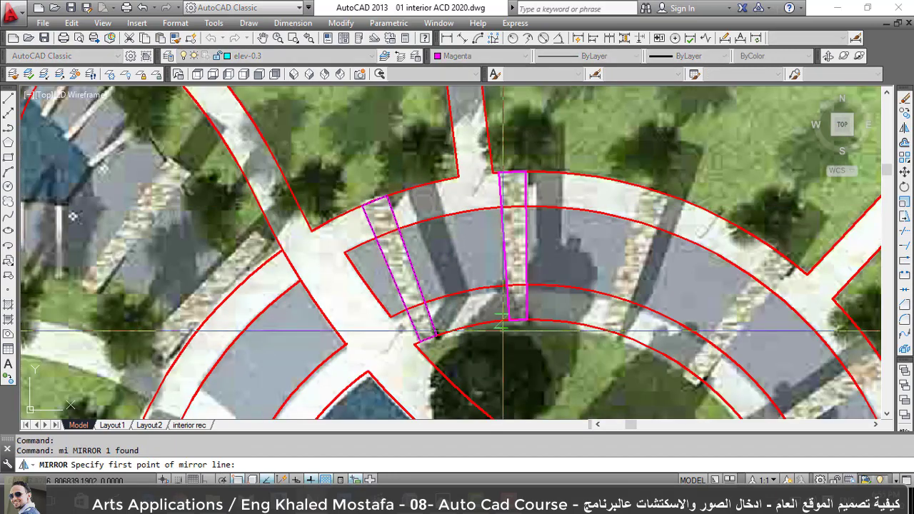
pyautogui.scroll(4, 517, 280)
pyautogui.scroll(2, 517, 280)
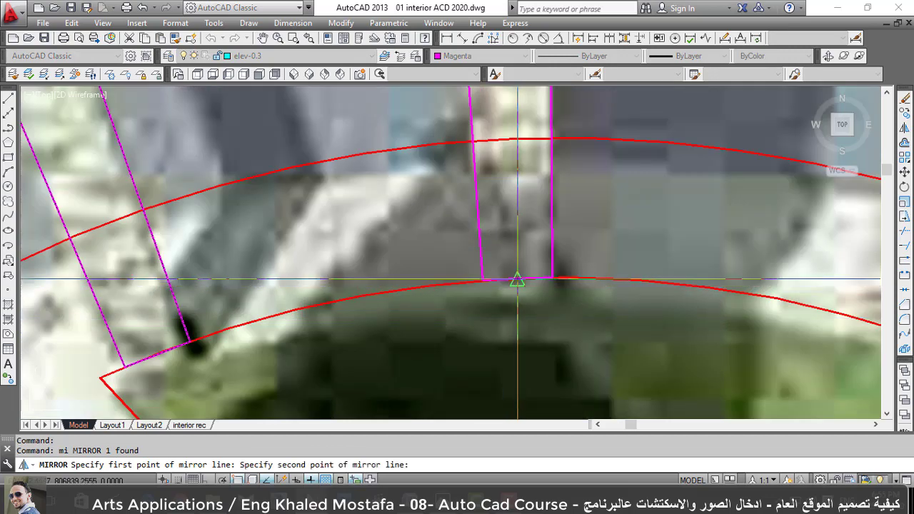
pyautogui.scroll(-3, 517, 279)
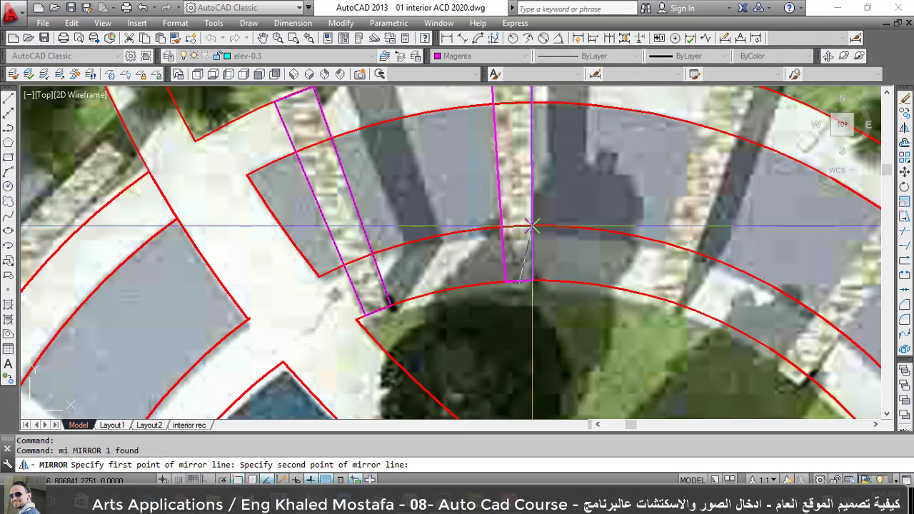
pyautogui.keyDown('shift'); pyautogui.rightClick(517, 229); pyautogui.keyUp('shift')
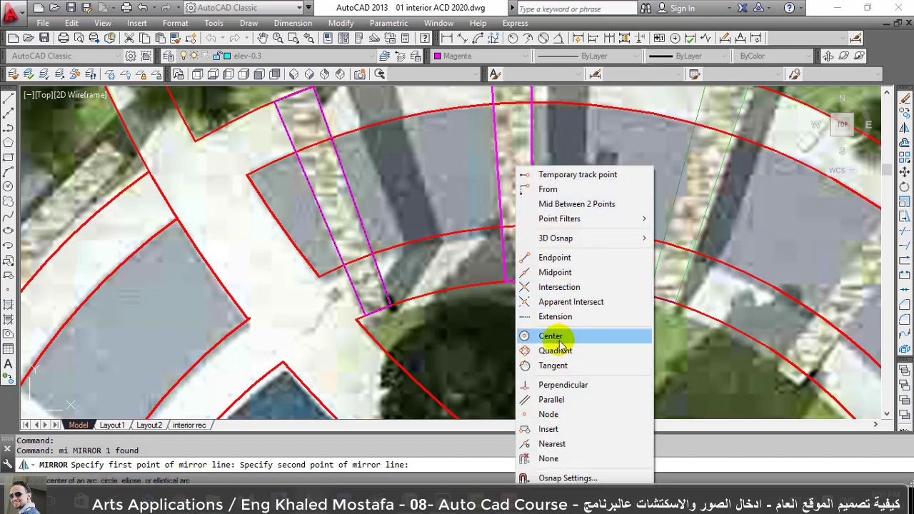
pyautogui.click(564, 385)
pyautogui.scroll(2, 513, 228)
pyautogui.click(513, 228)
pyautogui.scroll(-1, 513, 228)
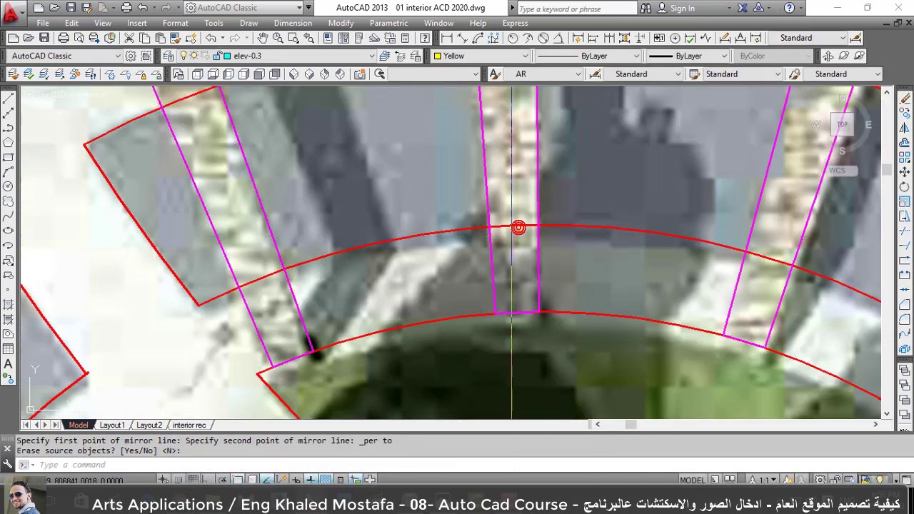
pyautogui.scroll(-2, 513, 229)
pyautogui.scroll(-1, 513, 229)
pyautogui.press('Return')
# Mirror the two selected magenta strips to add copies further right along the arc.
pyautogui.click(489, 219)
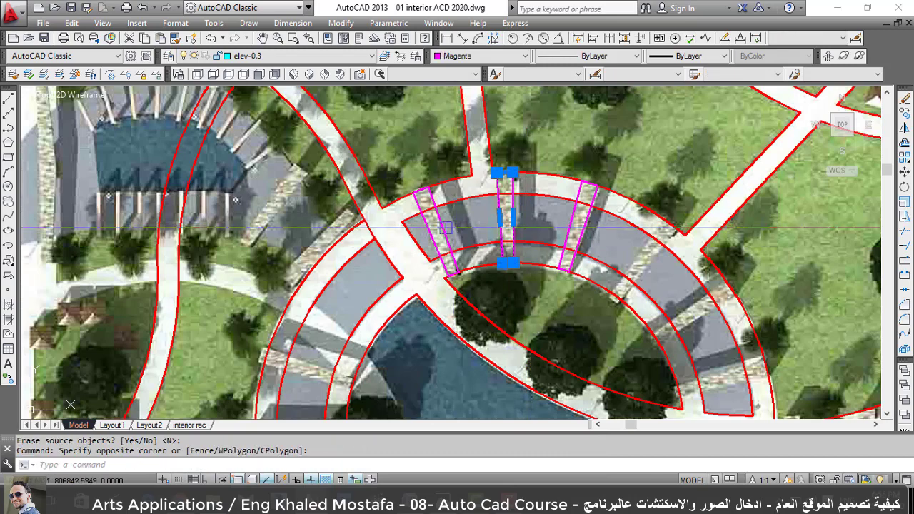
pyautogui.click(436, 235)
pyautogui.scroll(2, 557, 278)
pyautogui.press('Return')
pyautogui.click(564, 265)
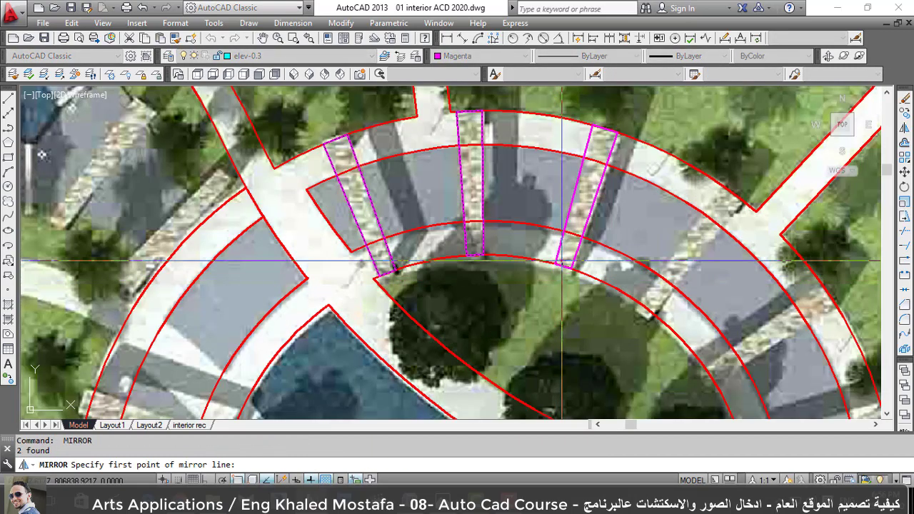
pyautogui.click(573, 236)
pyautogui.press('Return')
pyautogui.scroll(-4, 574, 236)
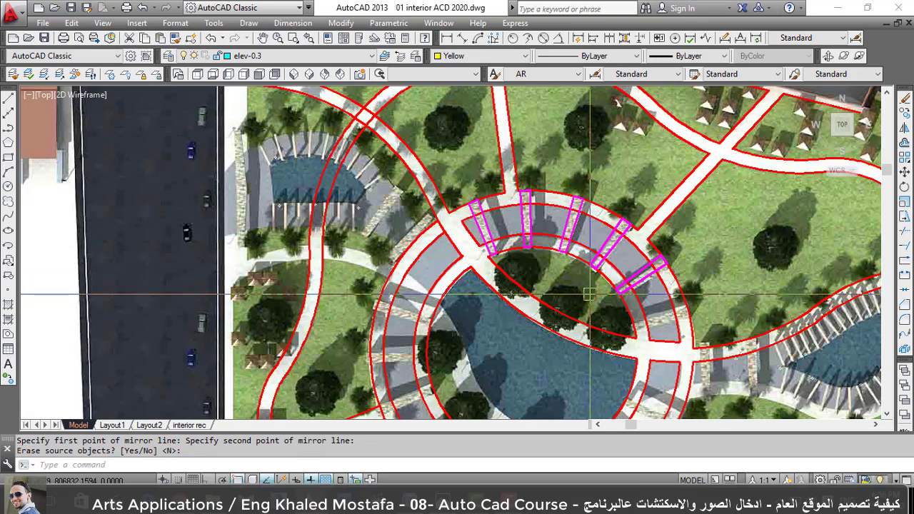
pyautogui.scroll(2, 592, 246)
pyautogui.scroll(2, 614, 249)
pyautogui.scroll(2, 640, 210)
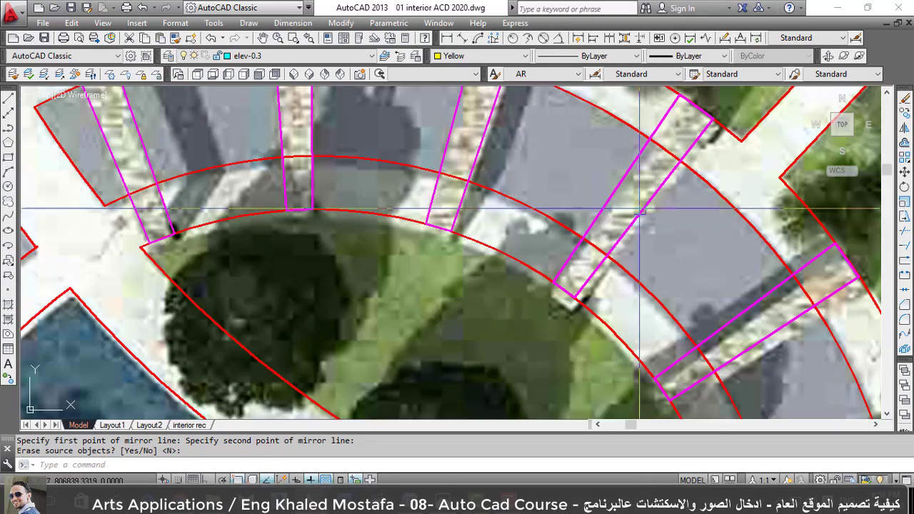
pyautogui.scroll(-2, 439, 235)
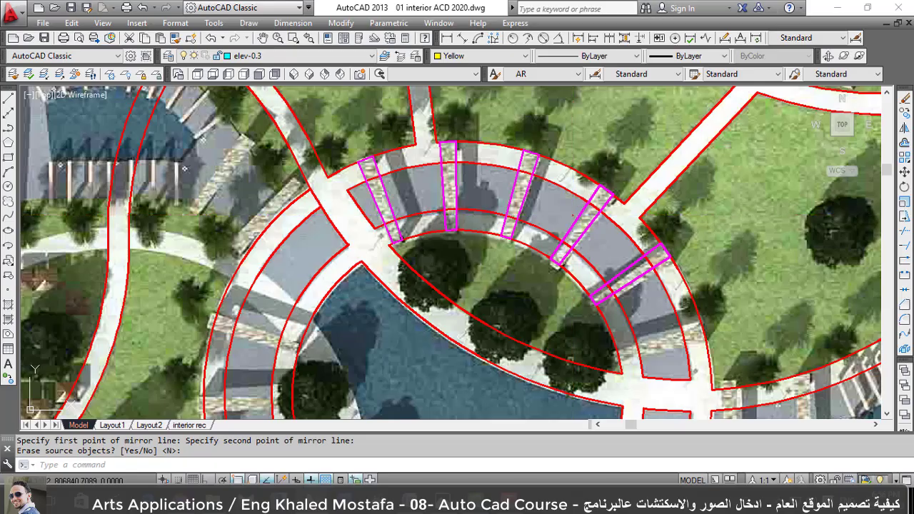
# Mirror one more magenta strip about its corner to complete six strips.
pyautogui.press('Return')
pyautogui.click(582, 224)
pyautogui.write('mi')
pyautogui.press('Return')
pyautogui.scroll(3, 572, 282)
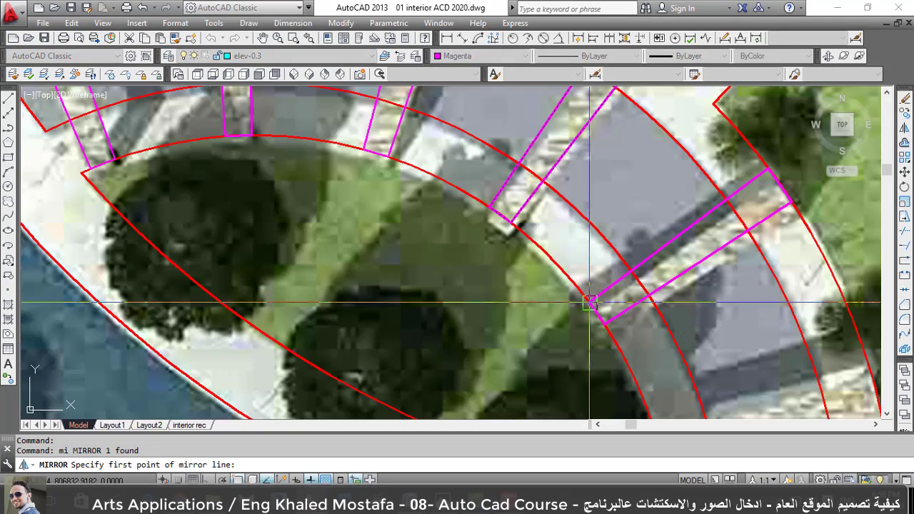
pyautogui.click(600, 314)
pyautogui.press('Return')
pyautogui.scroll(-3, 645, 284)
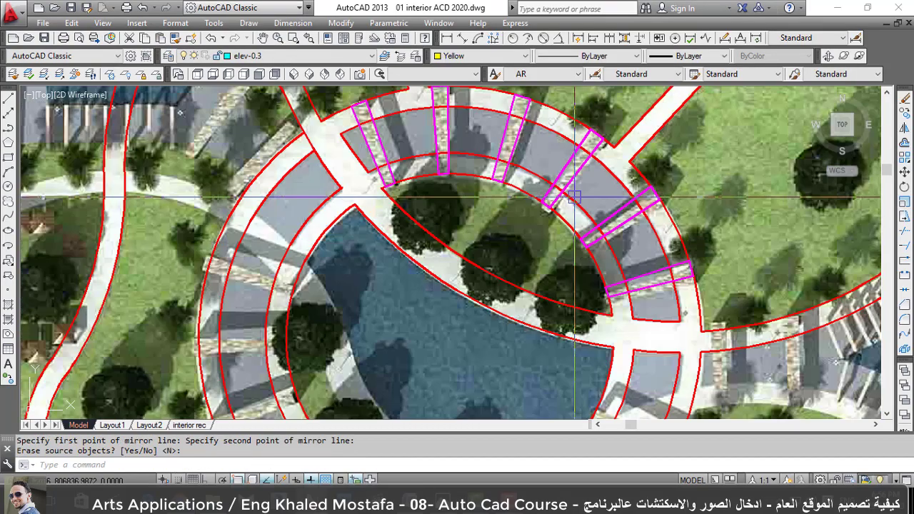
pyautogui.scroll(2, 643, 286)
pyautogui.scroll(-2, 642, 290)
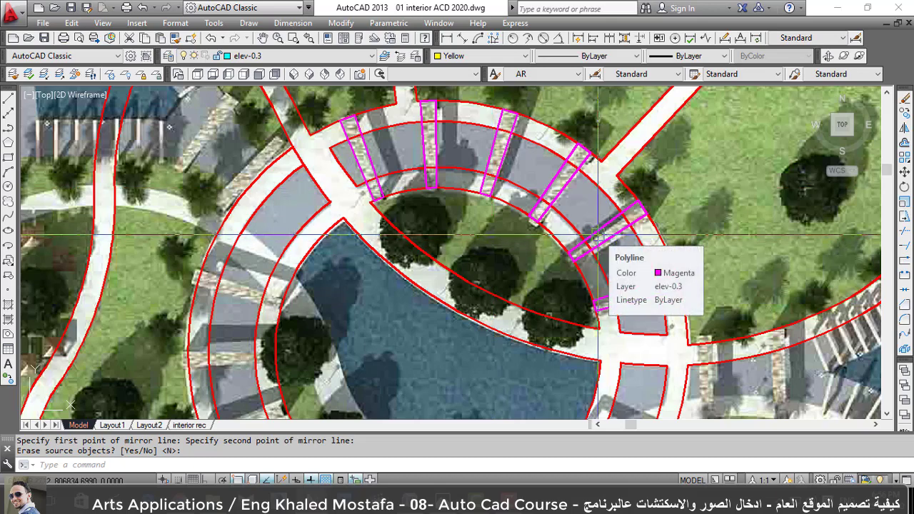
# Finish the mirror keeping the original, then select all six magenta strips.
pyautogui.press('Return')
pyautogui.click(627, 289)
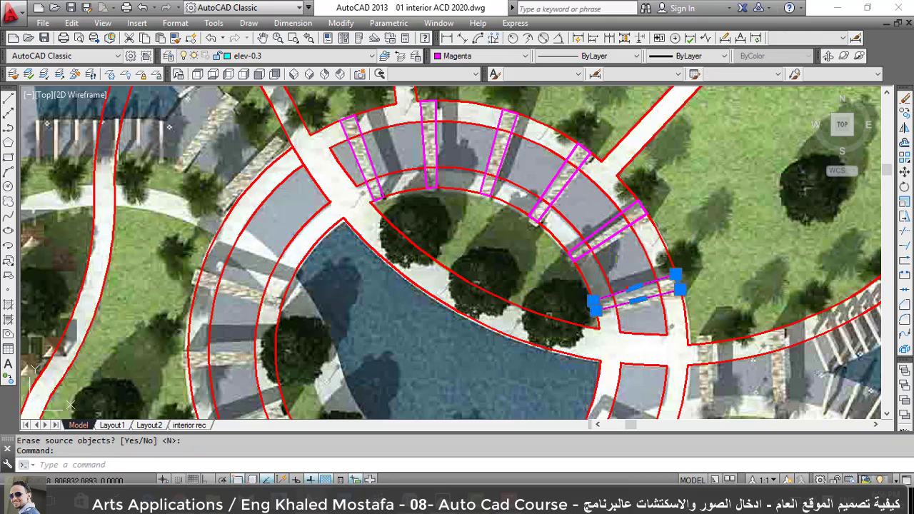
pyautogui.click(607, 229)
pyautogui.click(551, 197)
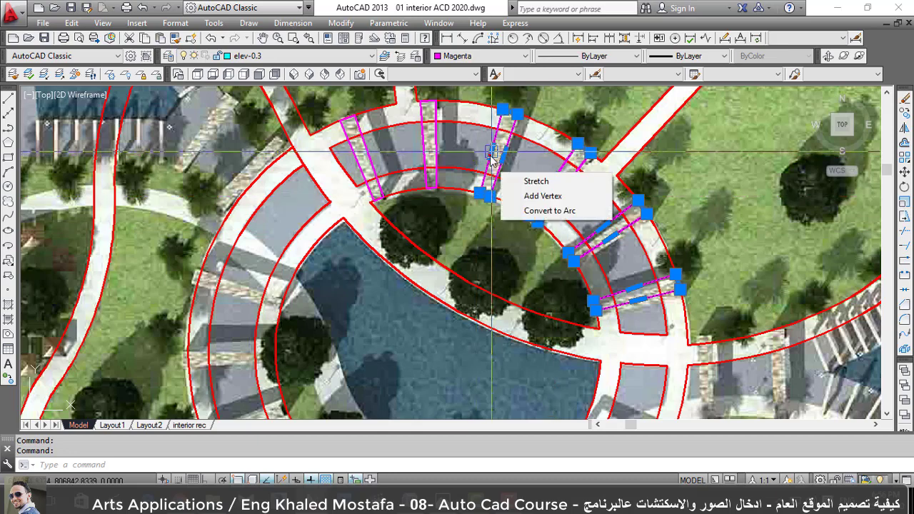
pyautogui.click(493, 150)
pyautogui.click(429, 150)
pyautogui.click(374, 151)
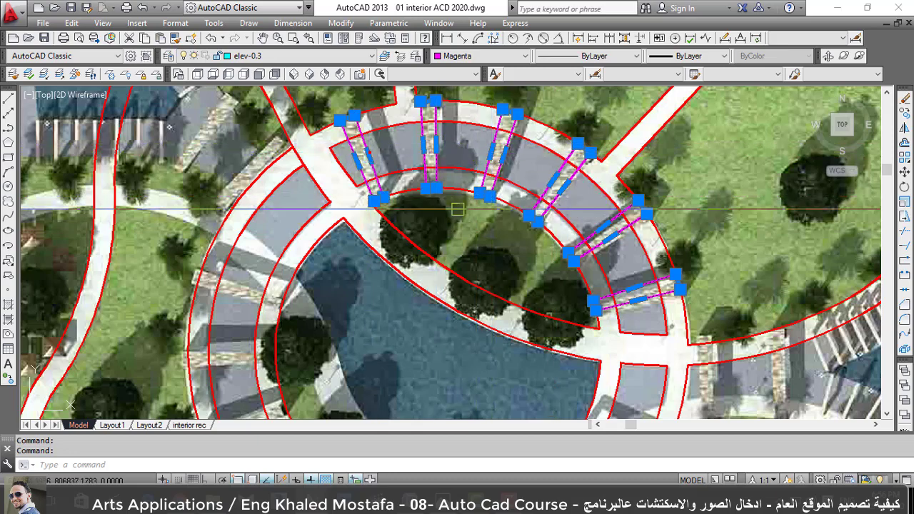
# Rotate the six strips by -2 degrees about a point inside the pool.
pyautogui.write('ro')
pyautogui.press('Return')
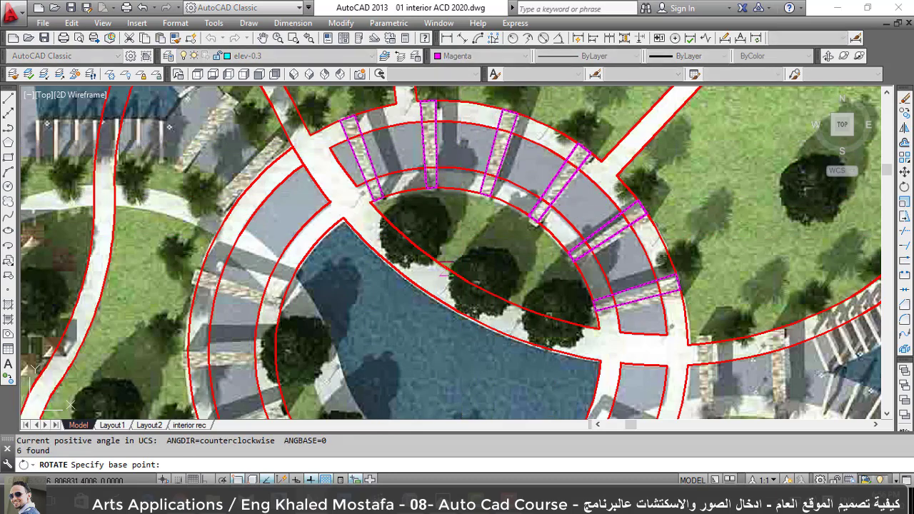
pyautogui.scroll(-2, 359, 267)
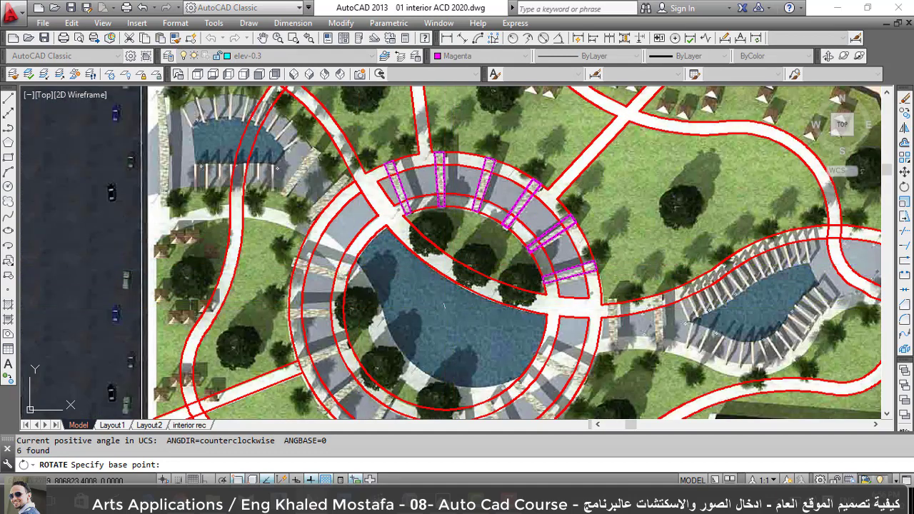
pyautogui.click(444, 307)
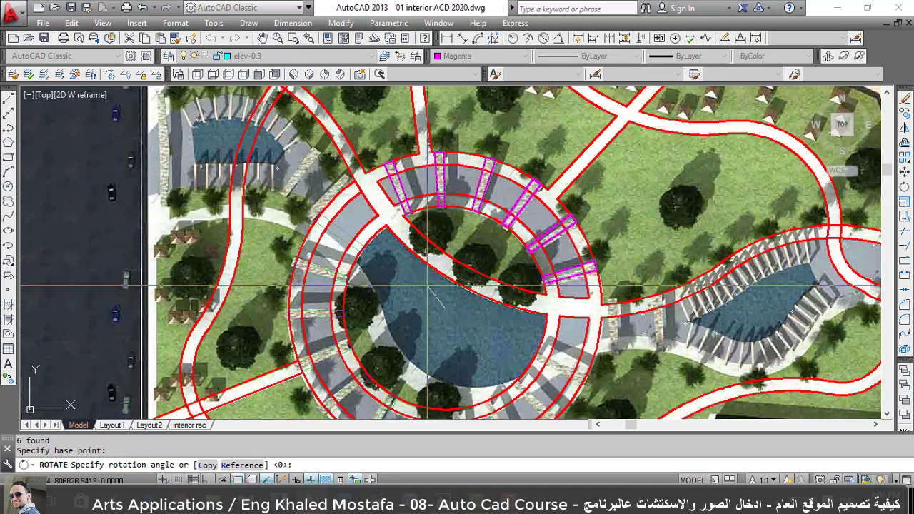
pyautogui.write('-2')
pyautogui.press('Return')
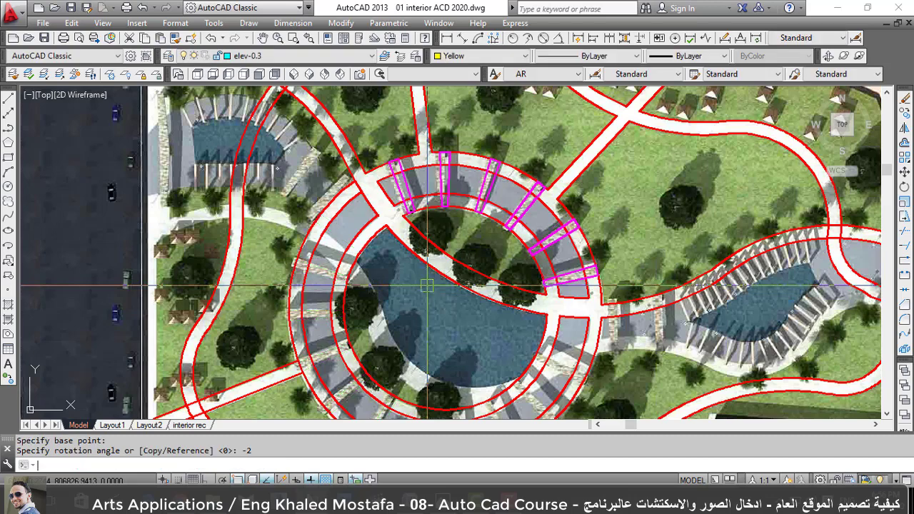
# Rotate the same strips back by 1 degree, then clear the selection.
pyautogui.press('Return')
pyautogui.write('p')
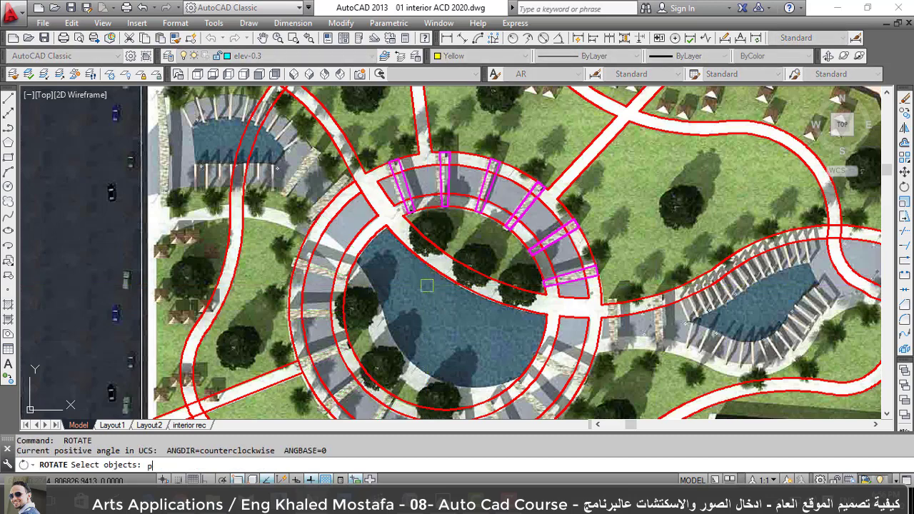
pyautogui.press('Return')
pyautogui.press('Return')
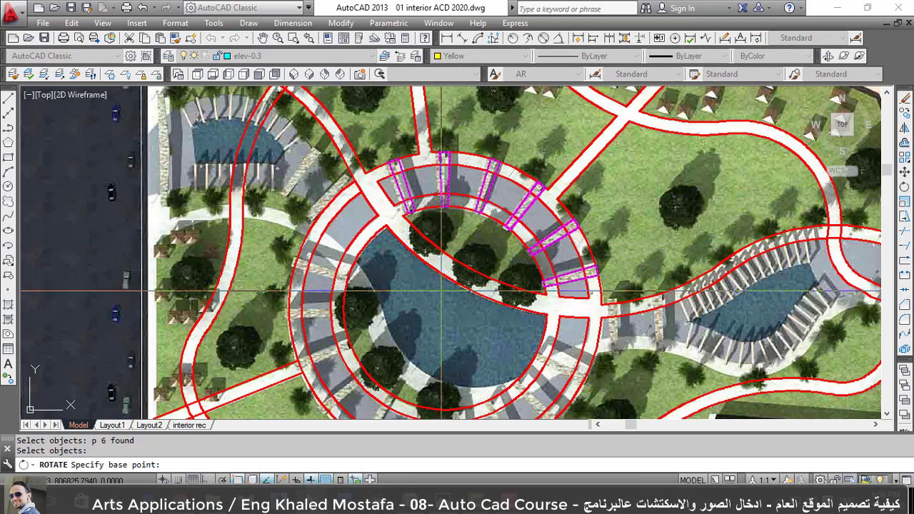
pyautogui.write('1')
pyautogui.press('Return')
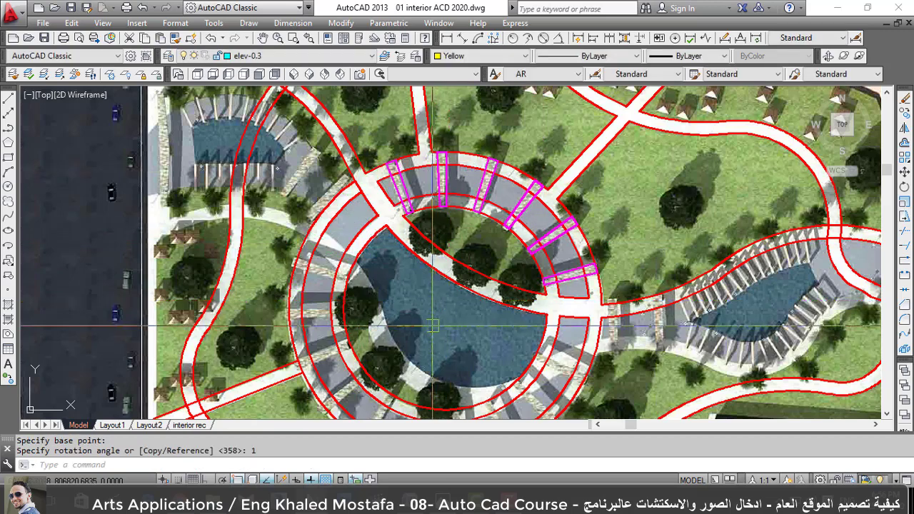
pyautogui.click(428, 301)
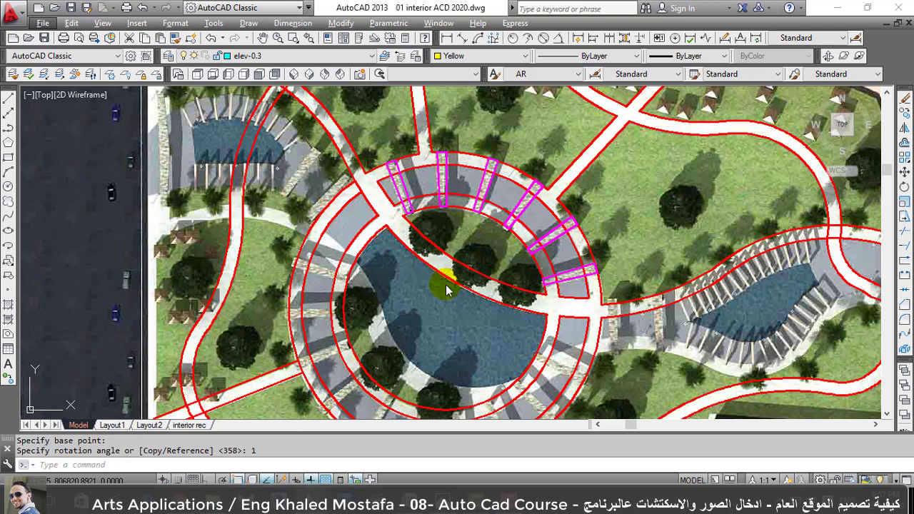
pyautogui.press('Return')
pyautogui.press('Escape')
pyautogui.press('Escape')
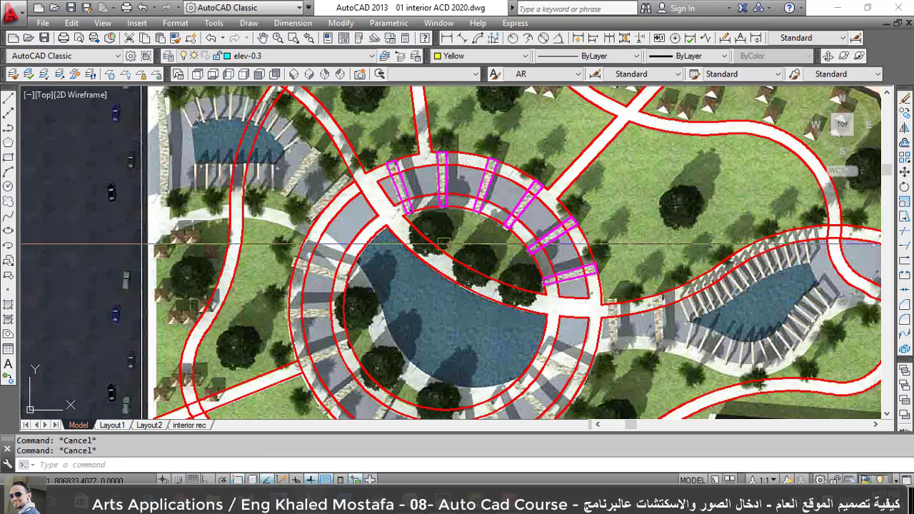
# Offset the pergola path curve 3 units toward the pond side.
pyautogui.scroll(-4, 442, 243)
pyautogui.scroll(2, 424, 277)
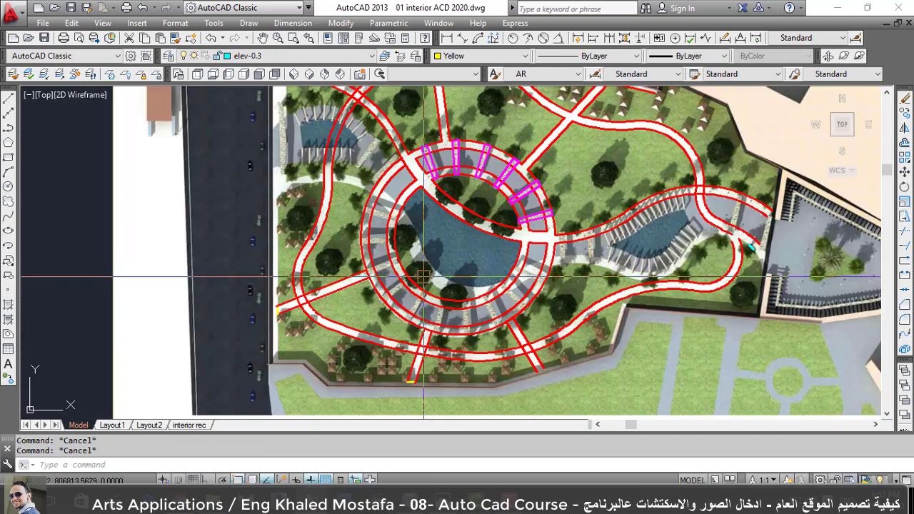
pyautogui.scroll(5, 636, 220)
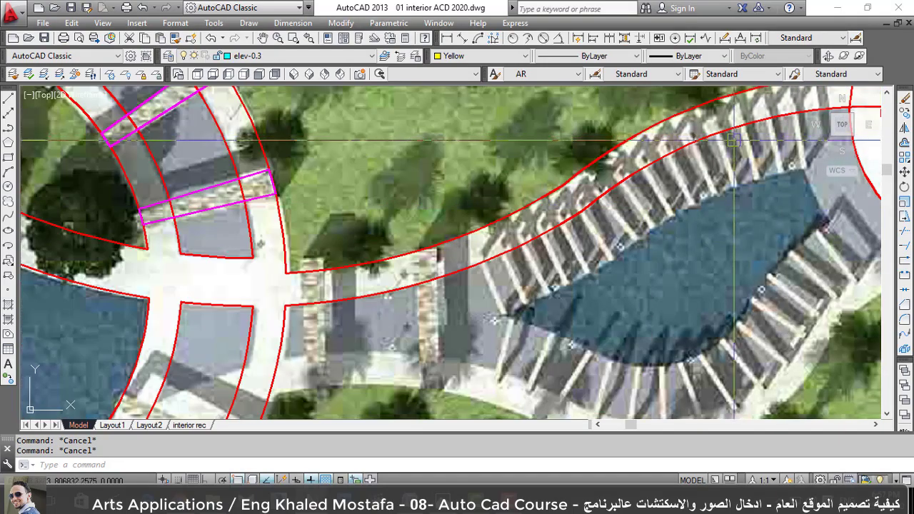
pyautogui.scroll(-3, 734, 140)
pyautogui.scroll(3, 780, 169)
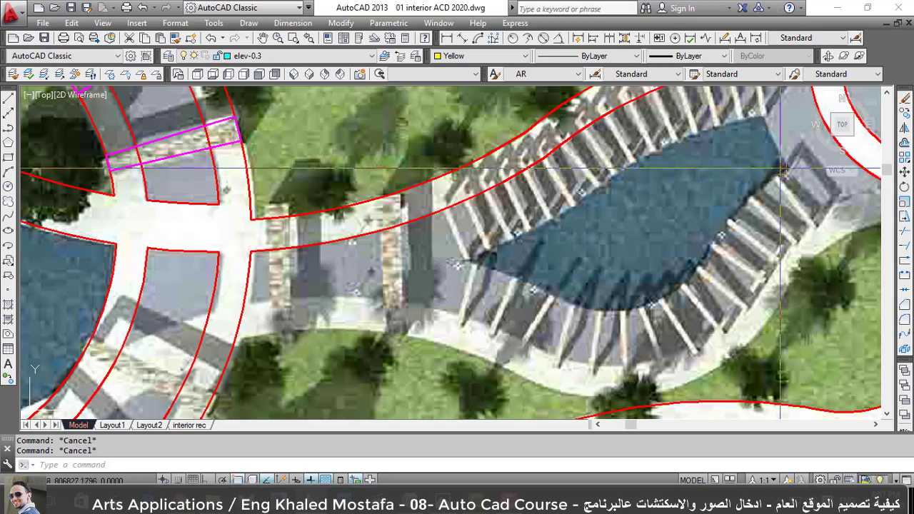
pyautogui.scroll(-3, 607, 206)
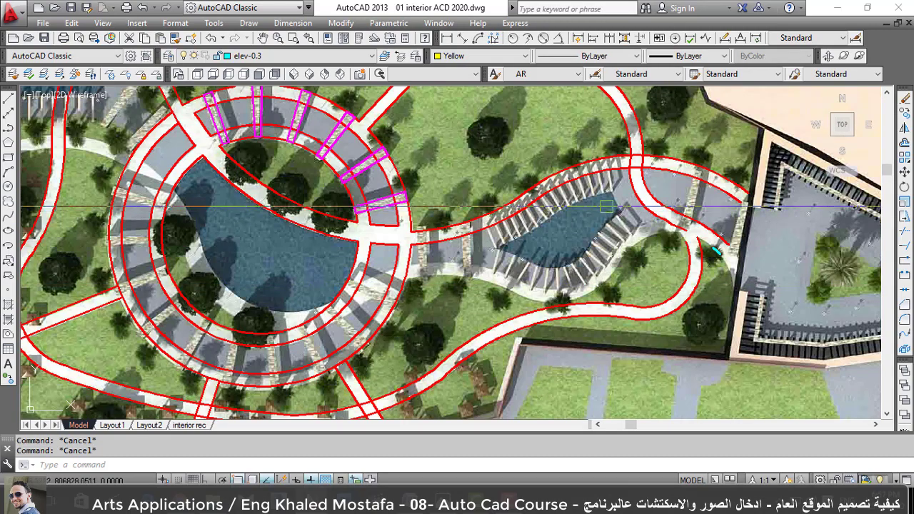
pyautogui.scroll(3, 606, 206)
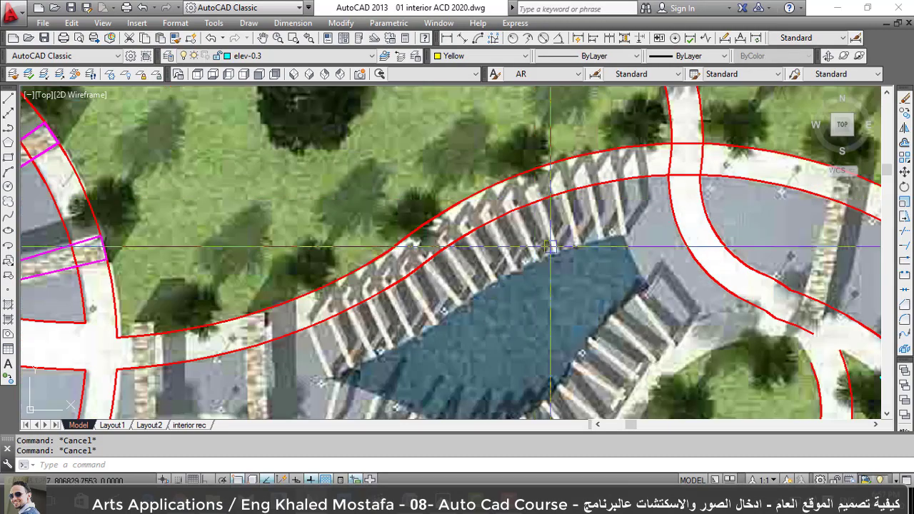
pyautogui.write('o')
pyautogui.press('Return')
pyautogui.write('3')
pyautogui.press('Return')
pyautogui.click(537, 216)
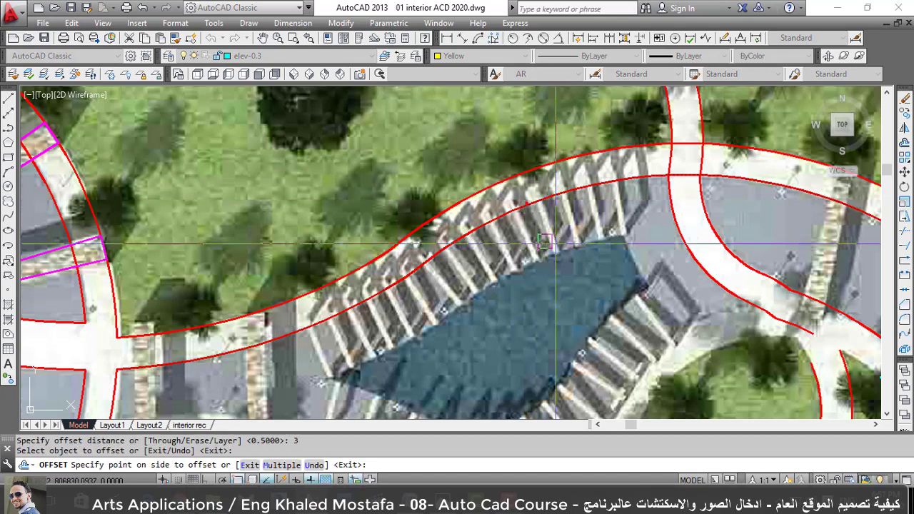
pyautogui.click(558, 260)
# Try a 0.5 offset on curves near the pond, then cancel it.
pyautogui.press('Return')
pyautogui.press('Return')
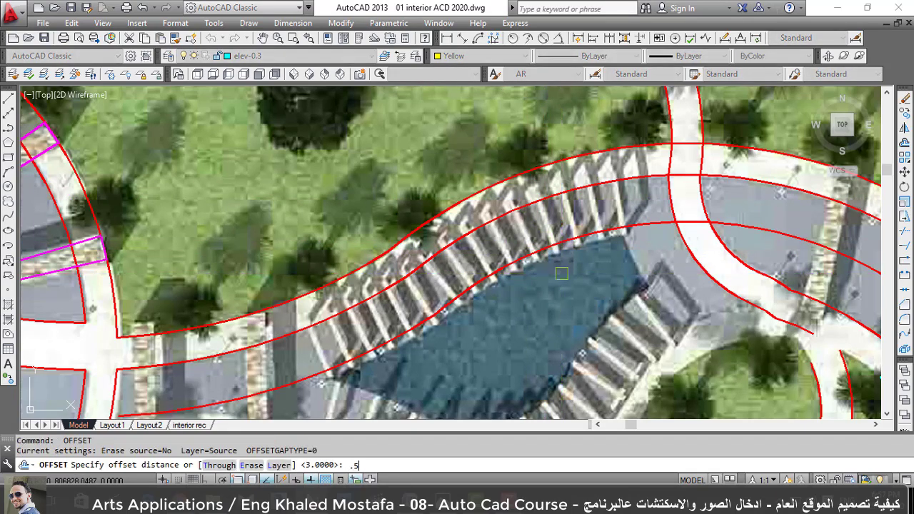
pyautogui.write('.5')
pyautogui.press('Return')
pyautogui.scroll(3, 550, 249)
pyautogui.click(541, 249)
pyautogui.press('Escape')
pyautogui.press('Escape')
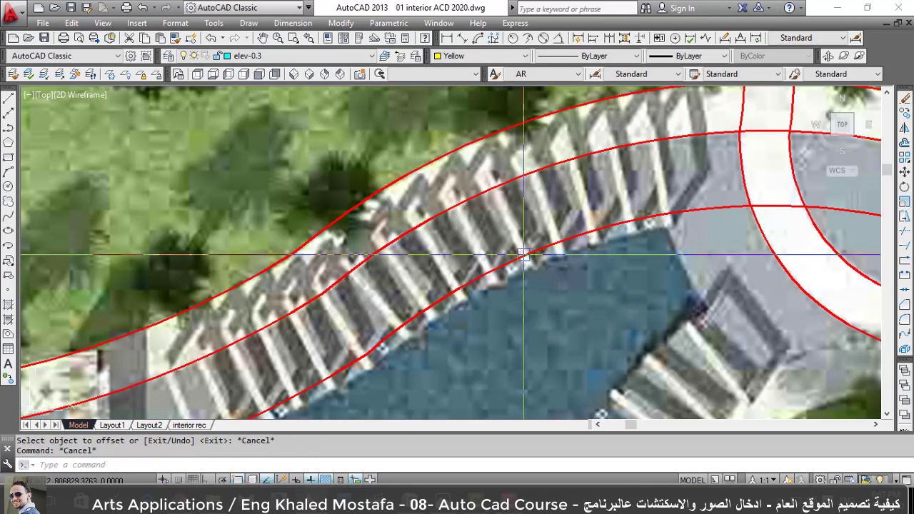
pyautogui.press('Return')
pyautogui.press('Return')
pyautogui.click(532, 279)
pyautogui.press('Escape')
# Erase the extra red curve by the pond.
pyautogui.scroll(2, 532, 278)
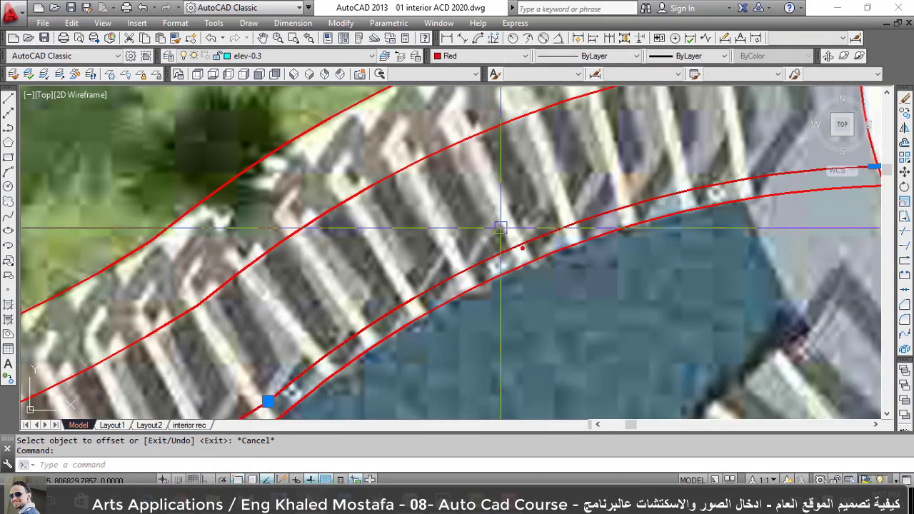
pyautogui.click(449, 227)
pyautogui.write('e')
pyautogui.press('Return')
pyautogui.scroll(-2, 449, 227)
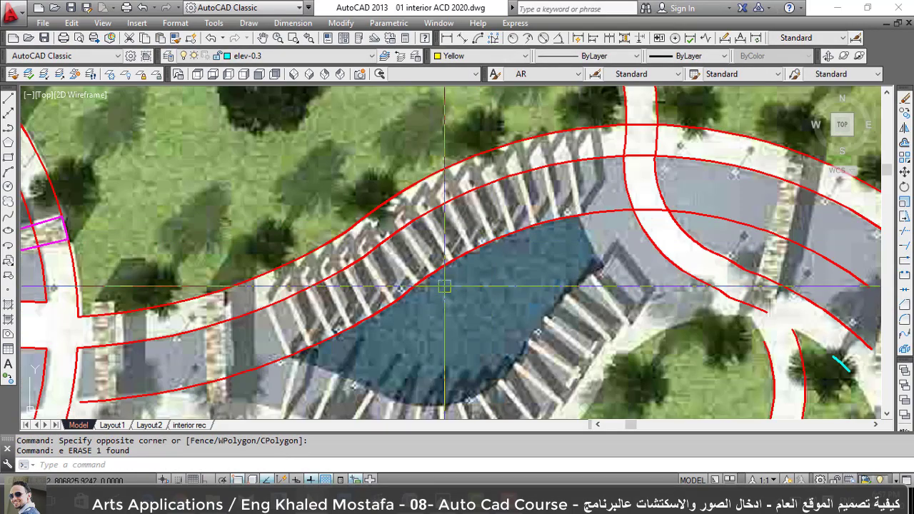
pyautogui.scroll(-1, 454, 273)
pyautogui.scroll(1, 454, 274)
# Window-select the site image together with its red path tracing.
pyautogui.scroll(-6, 454, 273)
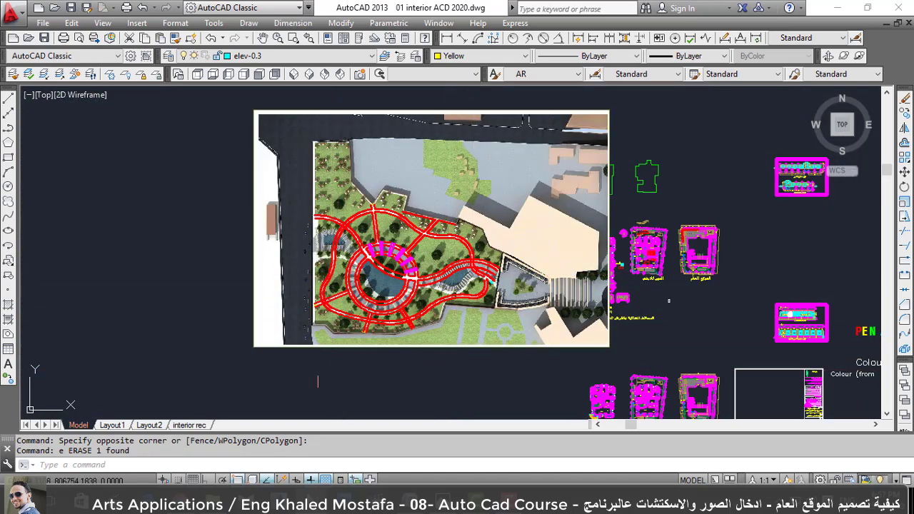
pyautogui.click(272, 392)
pyautogui.click(524, 167)
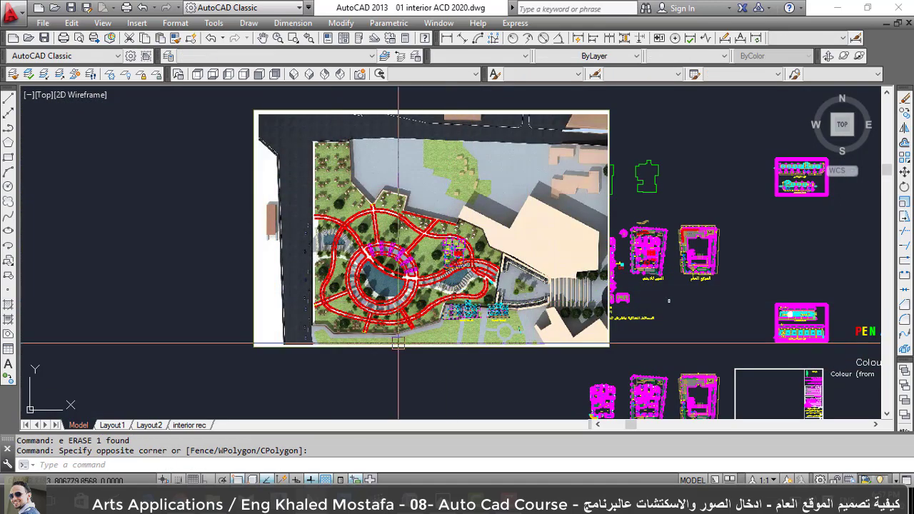
pyautogui.press('Escape')
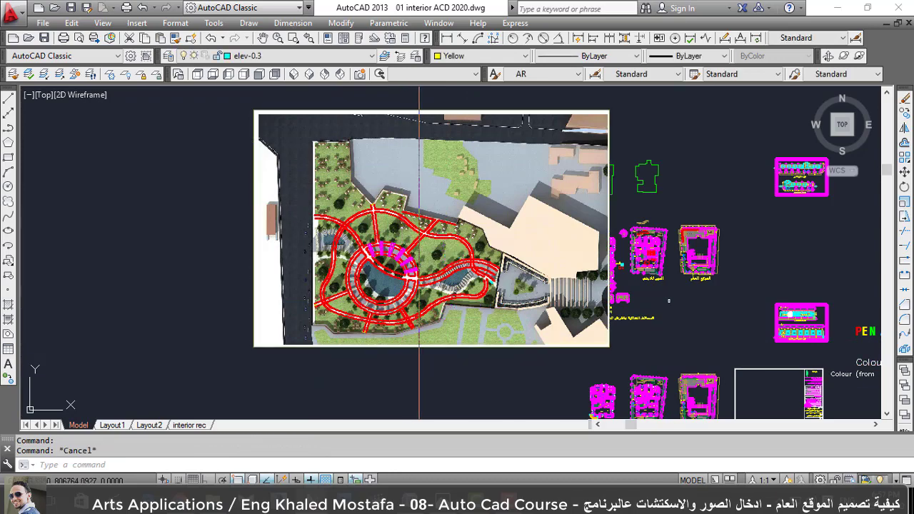
pyautogui.click(428, 368)
pyautogui.click(279, 163)
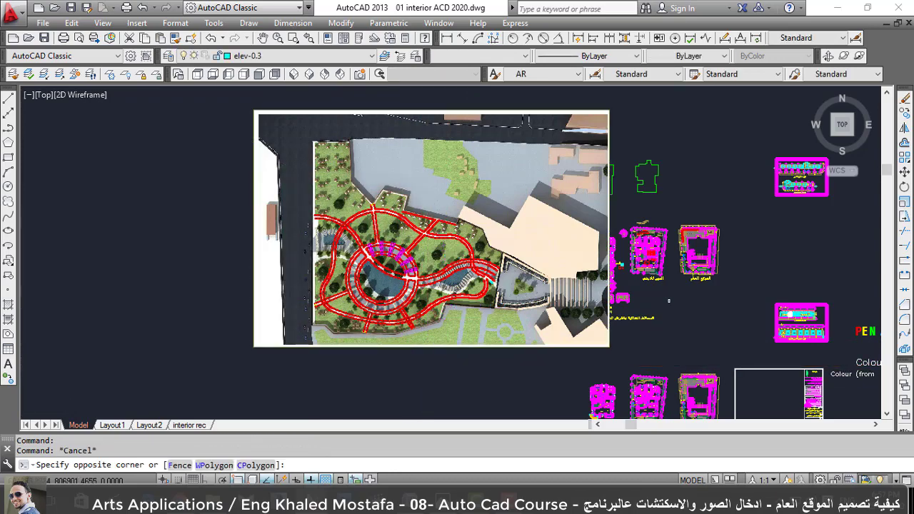
# Move the image and paths further left, then reselect all 51 objects.
pyautogui.write('m')
pyautogui.press('Return')
pyautogui.click(285, 251)
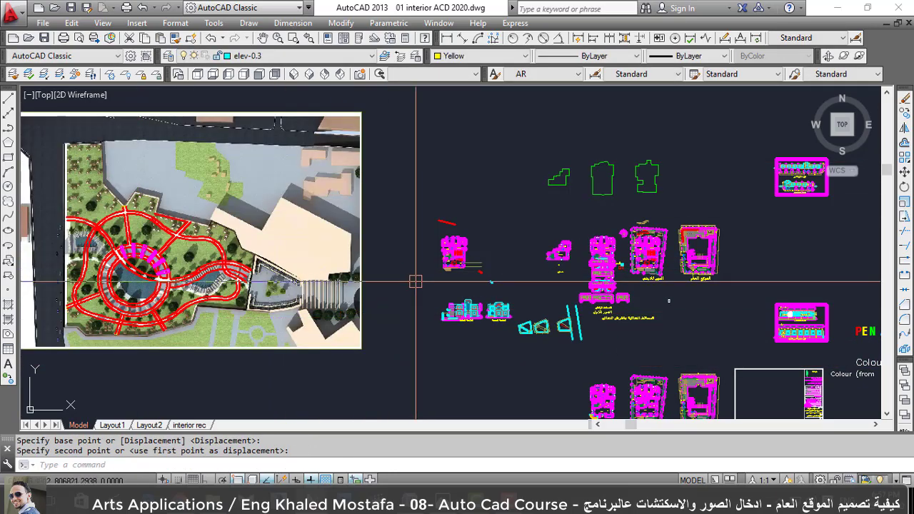
pyautogui.scroll(-2, 438, 289)
pyautogui.scroll(2, 499, 267)
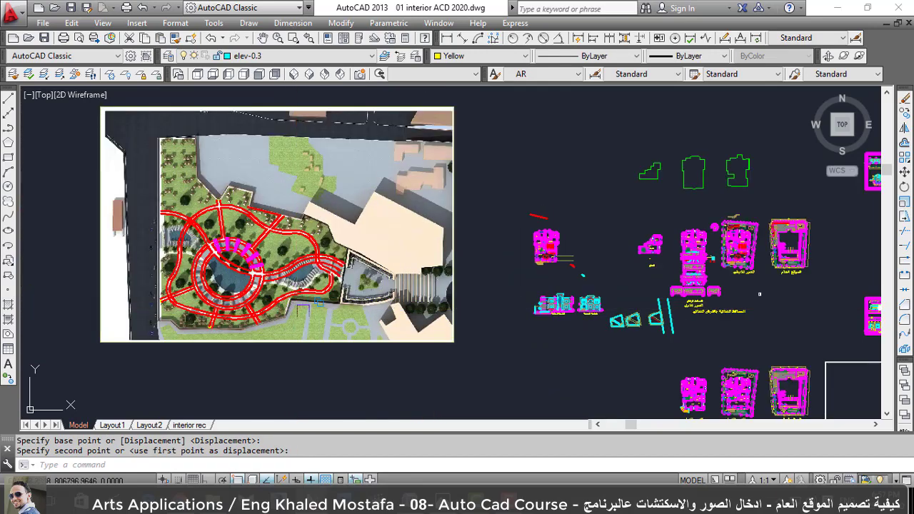
pyautogui.scroll(2, 510, 261)
pyautogui.click(453, 279)
pyautogui.scroll(-3, 622, 257)
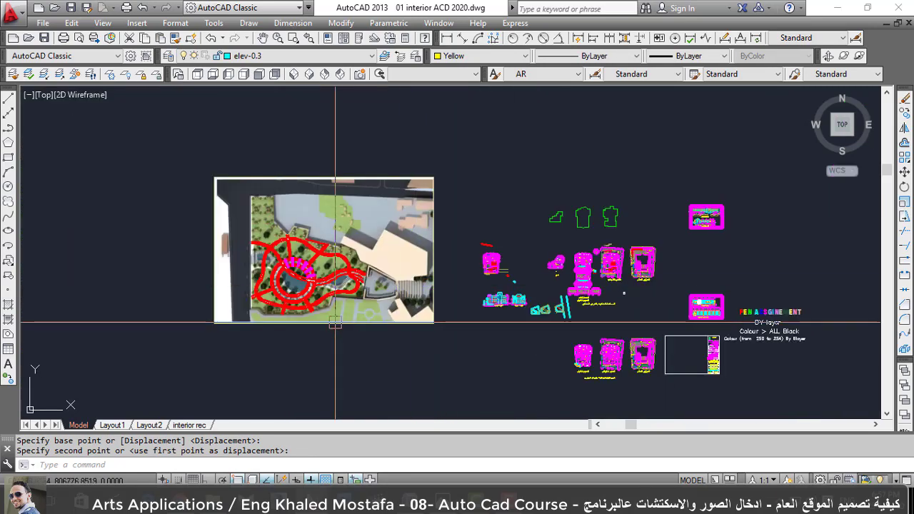
pyautogui.scroll(2, 621, 257)
pyautogui.click(362, 375)
pyautogui.click(214, 200)
pyautogui.write('r')
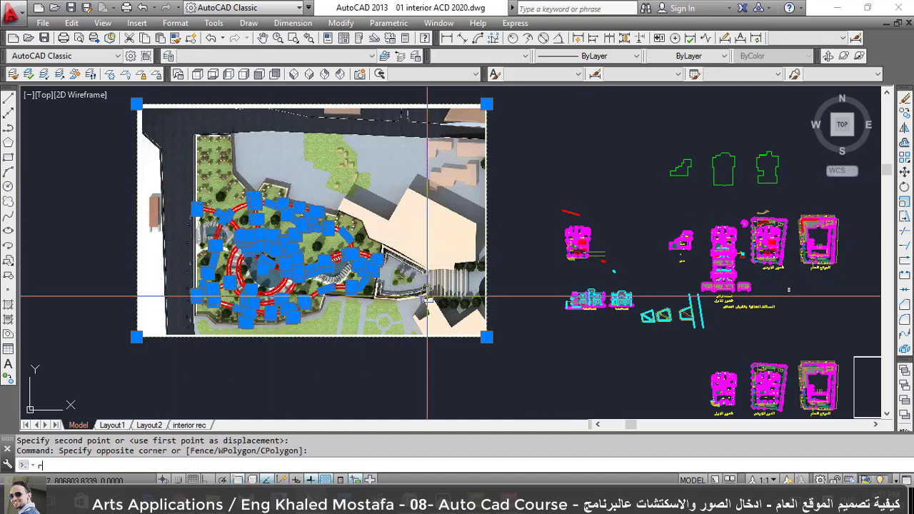
# Rotate the selected plan 90° with Ortho on into portrait orientation.
pyautogui.write('o')
pyautogui.press('Return')
pyautogui.click(329, 372)
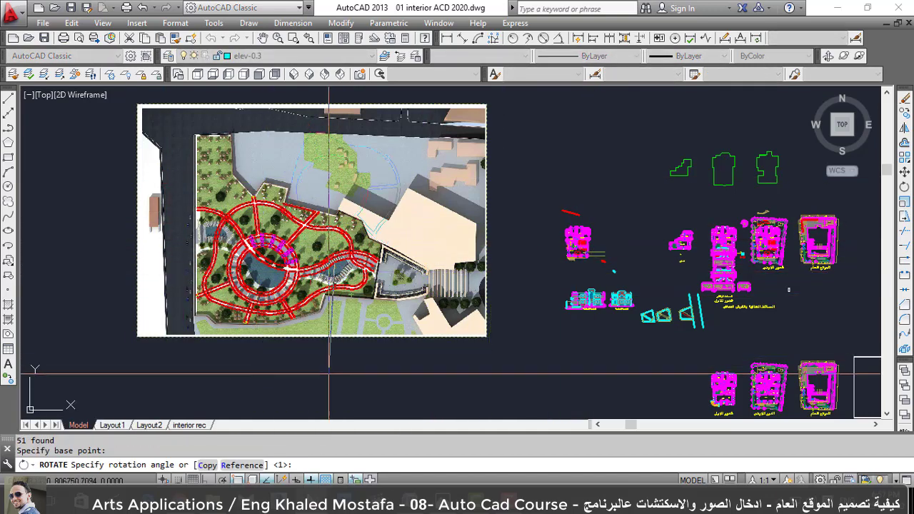
pyautogui.press('F8')
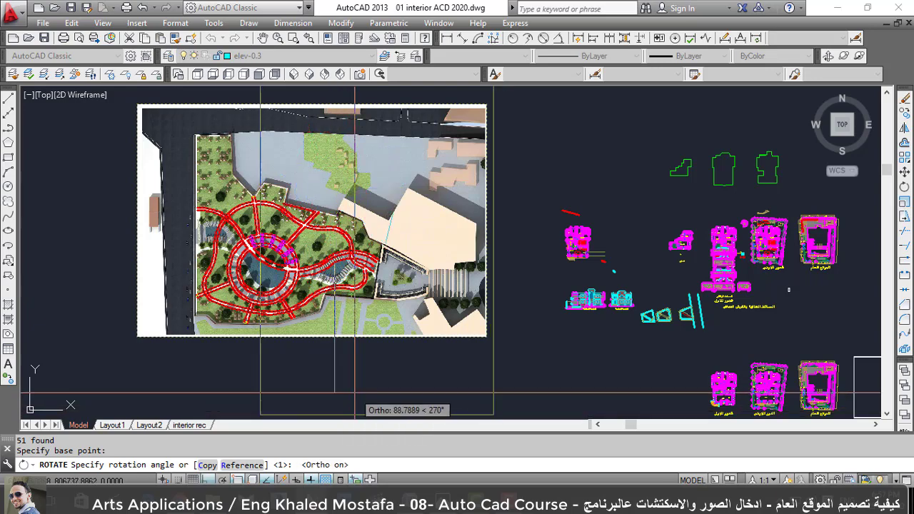
pyautogui.click(332, 361)
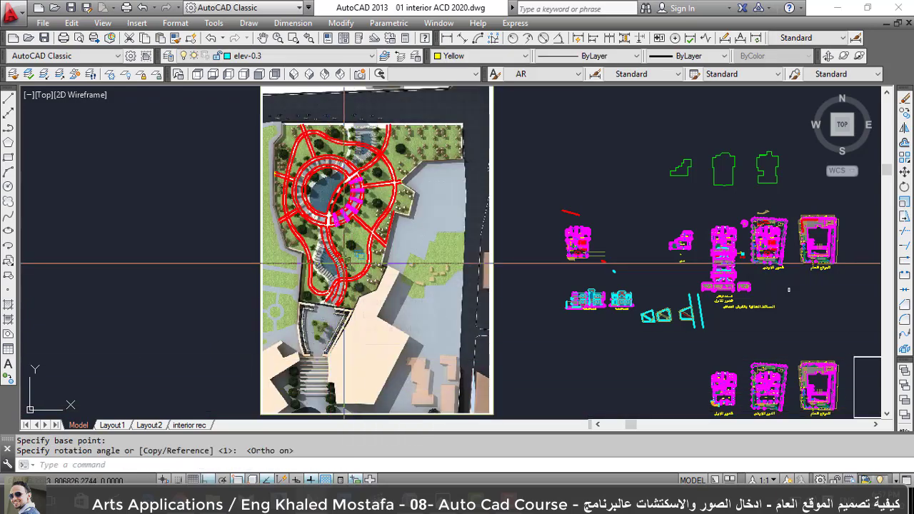
# Rotate the previous selection a further 180° so the building sits on top.
pyautogui.press('Return')
pyautogui.write('p')
pyautogui.press('Return')
pyautogui.press('Return')
pyautogui.click(368, 256)
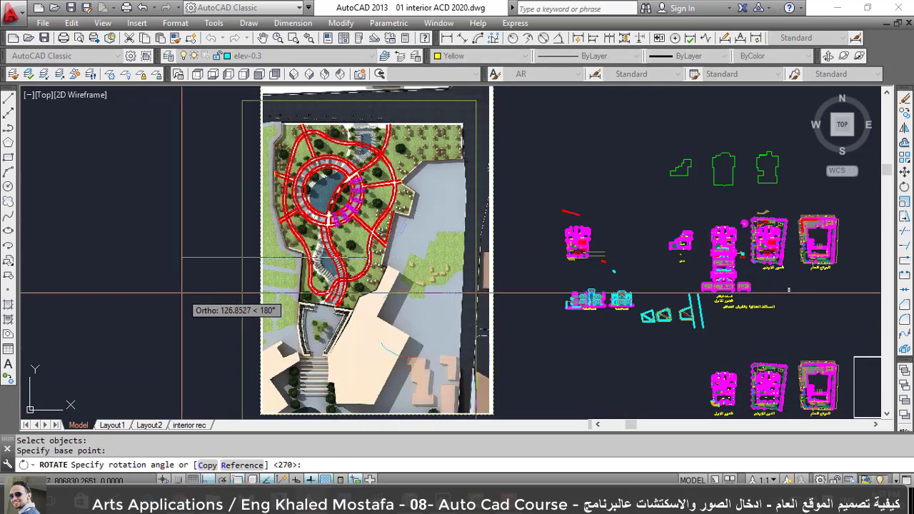
pyautogui.click(181, 293)
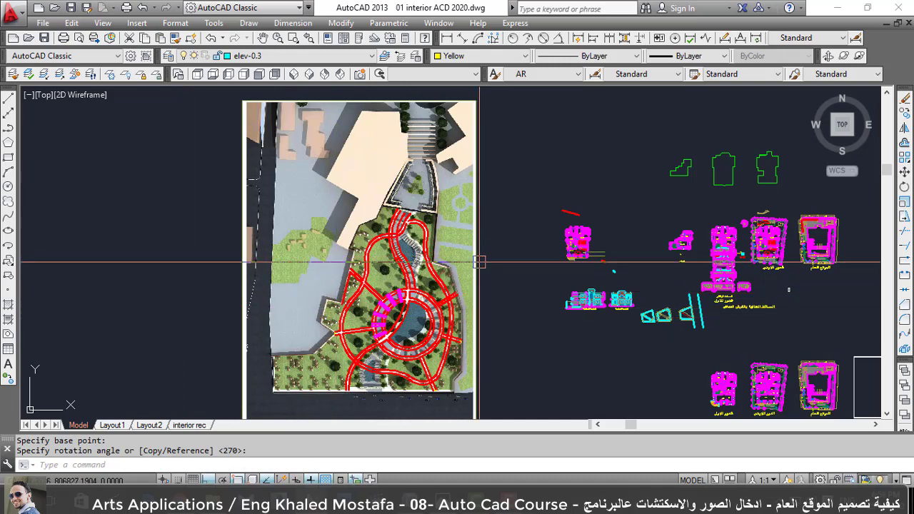
# Start moving the previous 51-object selection.
pyautogui.write('m')
pyautogui.press('Return')
pyautogui.write('p')
pyautogui.press('Return')
pyautogui.press('Return')
pyautogui.scroll(4, 413, 229)
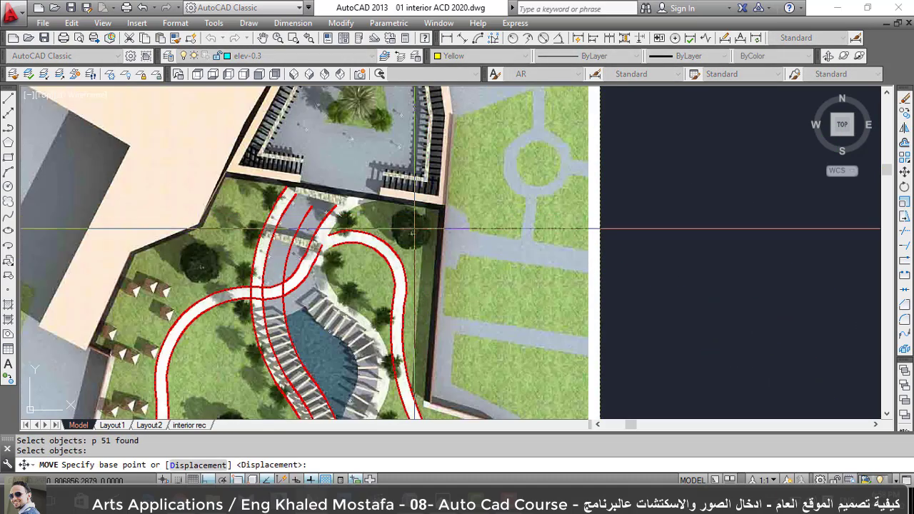
pyautogui.scroll(-3, 413, 230)
# Set the site plan down lower, then select the three building plan objects.
pyautogui.click(539, 211)
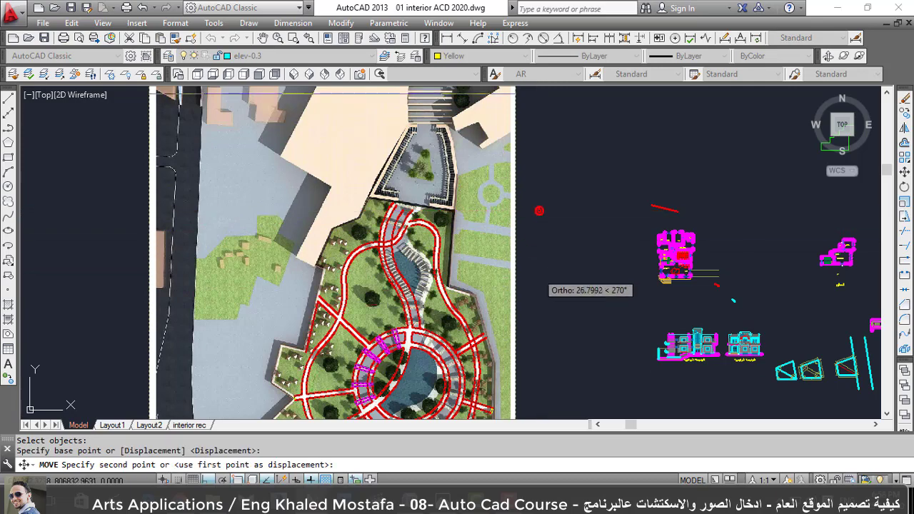
pyautogui.click(537, 283)
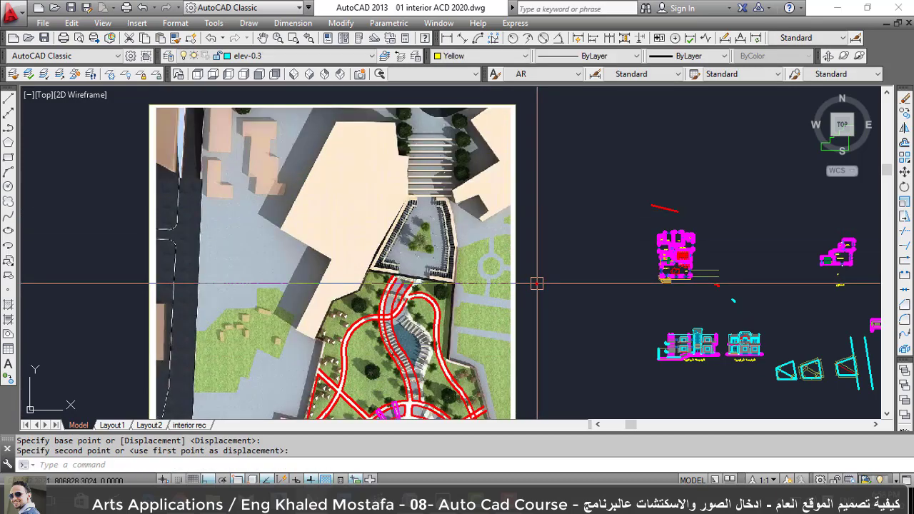
pyautogui.click(594, 299)
pyautogui.click(729, 217)
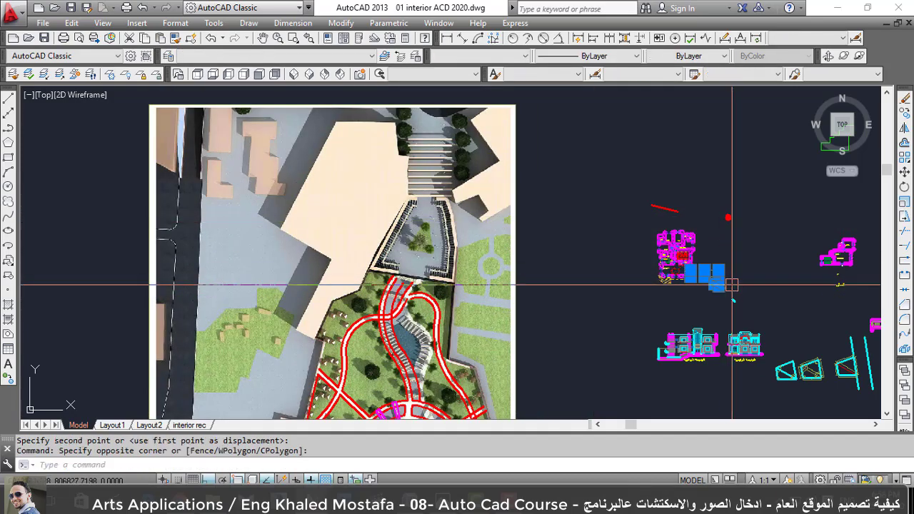
pyautogui.scroll(5, 700, 271)
pyautogui.click(703, 321)
pyautogui.click(583, 242)
pyautogui.scroll(-4, 681, 294)
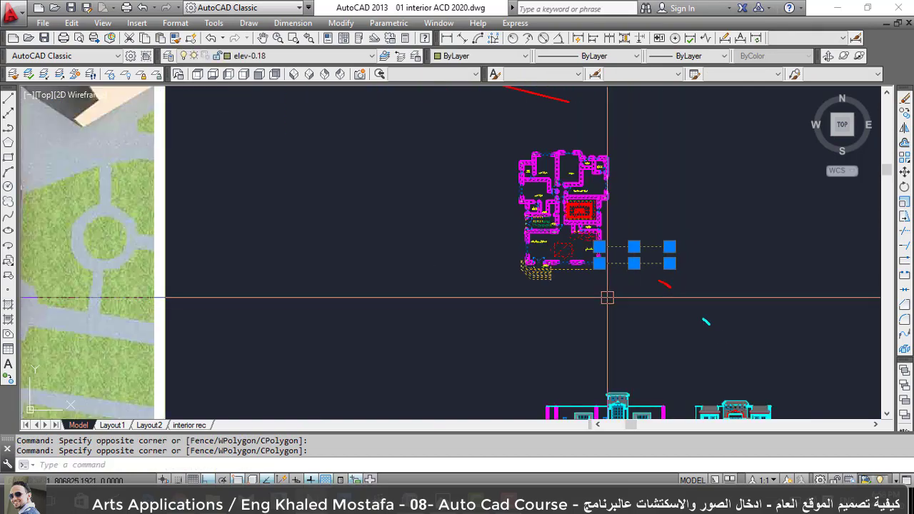
# Move the building plan onto the site image.
pyautogui.write('m')
pyautogui.press('Return')
pyautogui.click(598, 264)
pyautogui.scroll(3, 689, 257)
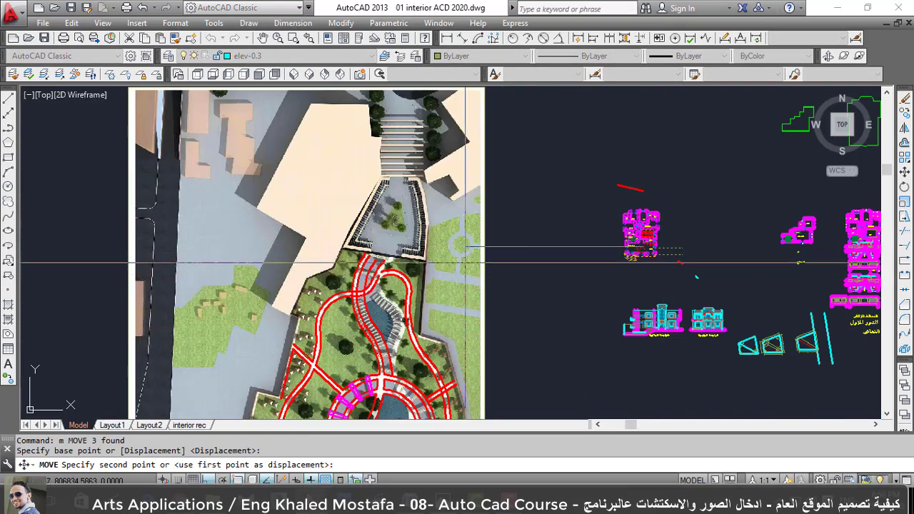
pyautogui.scroll(5, 396, 221)
pyautogui.click(396, 221)
pyautogui.scroll(-2, 397, 221)
pyautogui.scroll(-4, 396, 221)
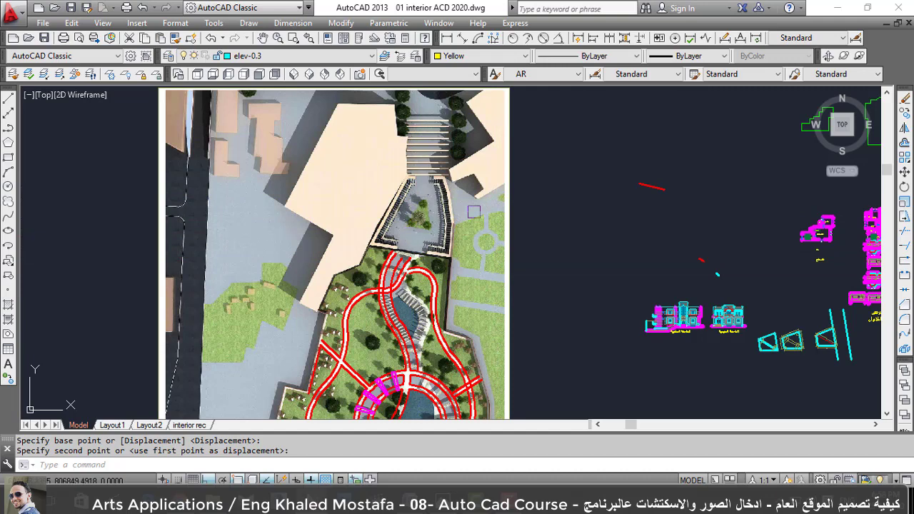
# Send the site image to the back, behind the building plan.
pyautogui.click(509, 173)
pyautogui.rightClick(509, 174)
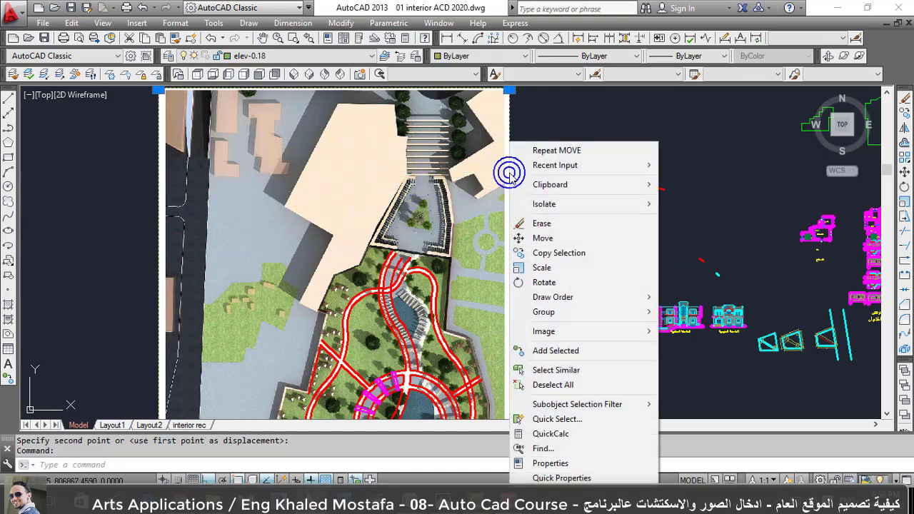
pyautogui.moveTo(553, 297)
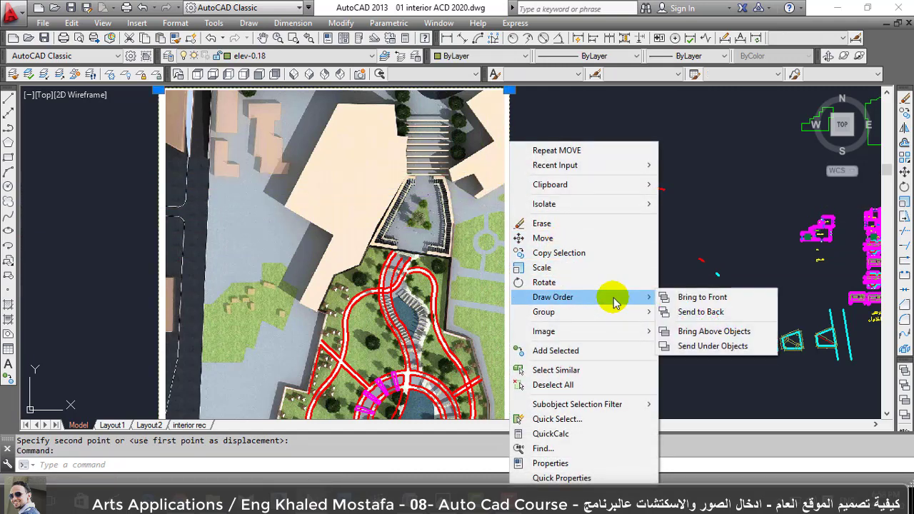
pyautogui.click(700, 311)
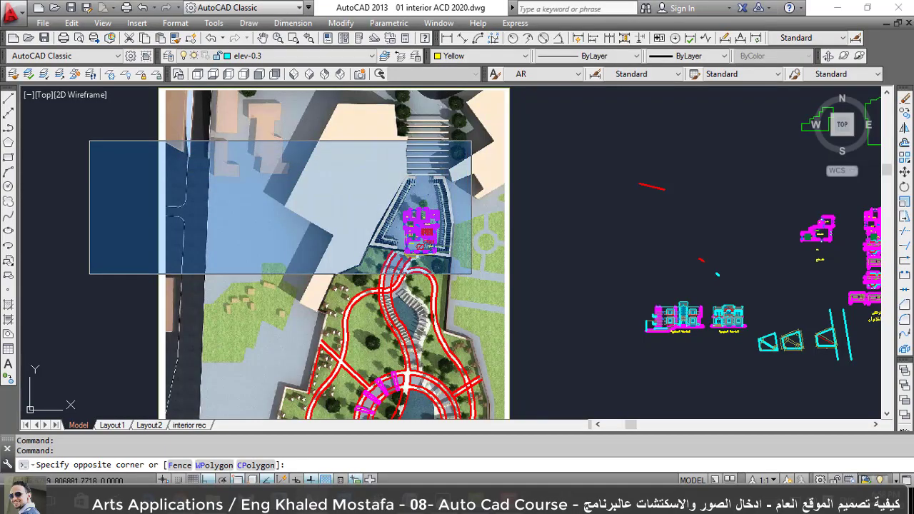
# Bring the building plan in front of the site image.
pyautogui.click(471, 141)
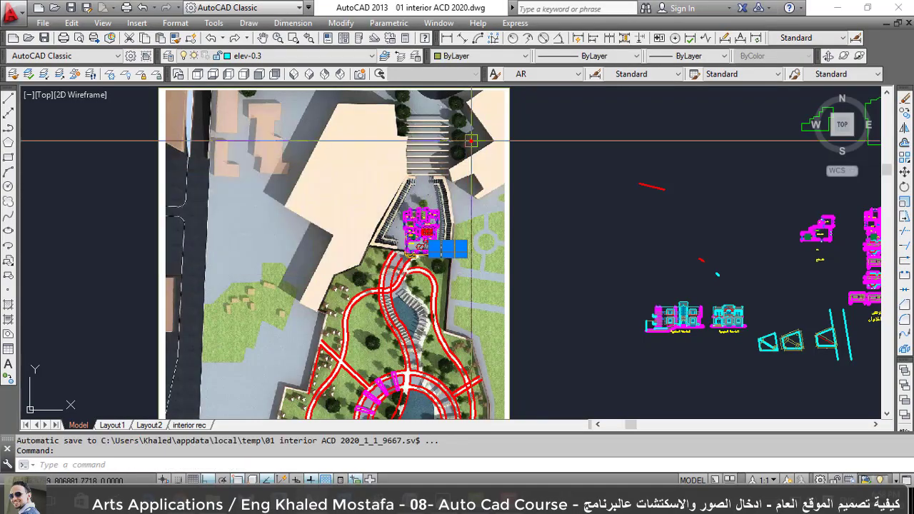
pyautogui.scroll(4, 430, 223)
pyautogui.rightClick(431, 244)
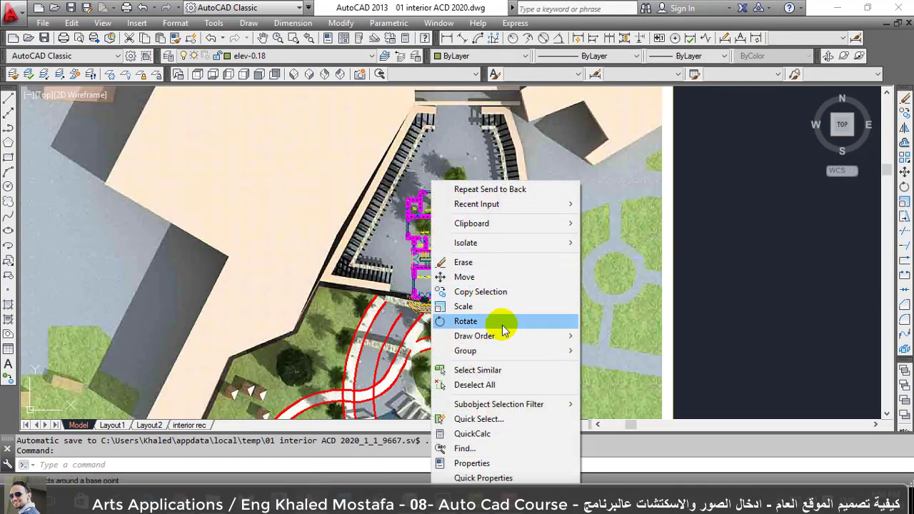
pyautogui.moveTo(474, 336)
pyautogui.click(620, 341)
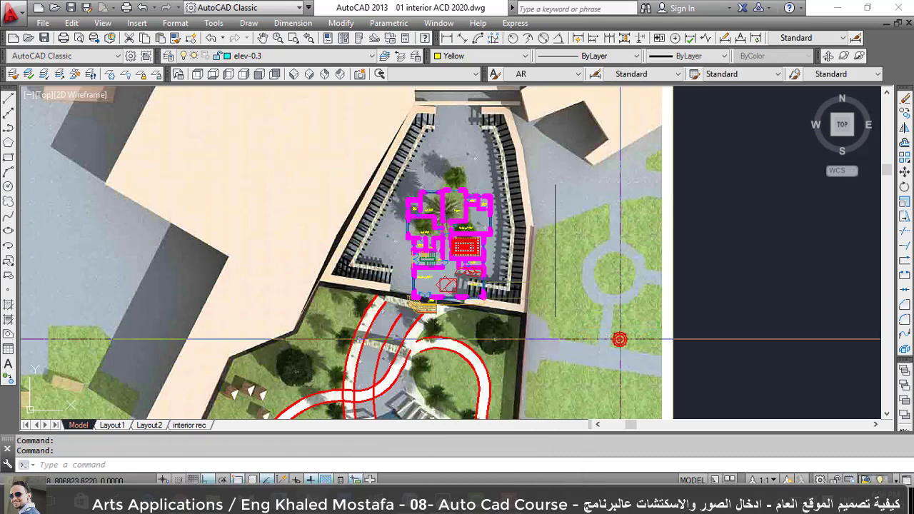
# Move the previously selected building plan to a new position.
pyautogui.write('m')
pyautogui.press('Return')
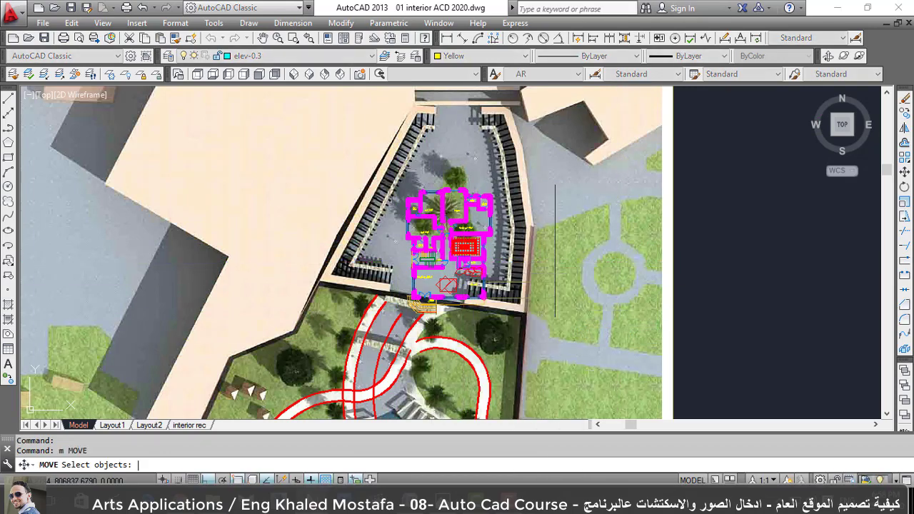
pyautogui.write('p')
pyautogui.press('Return')
pyautogui.scroll(2, 400, 281)
pyautogui.press('Return')
pyautogui.click(399, 281)
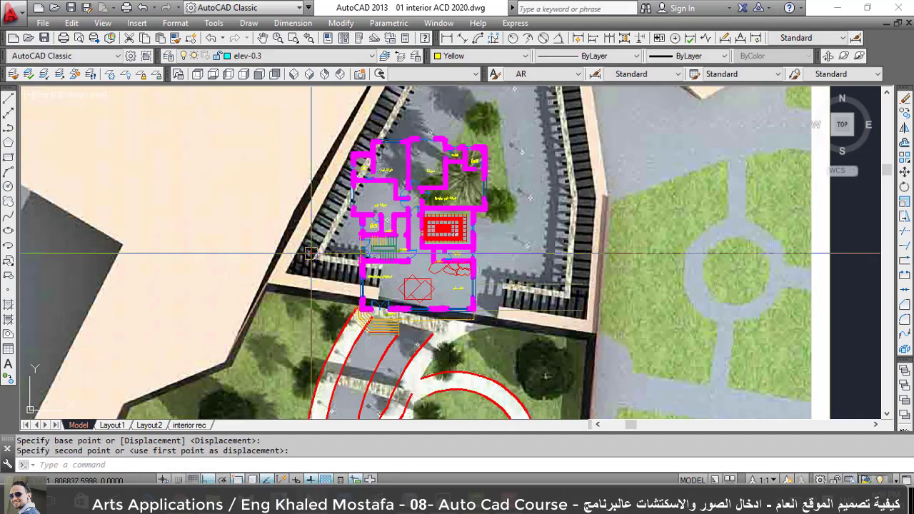
pyautogui.scroll(-2, 487, 240)
# Reselect the building parts and snap its corner onto the courtyard's bottom wall.
pyautogui.click(488, 240)
pyautogui.press('Return')
pyautogui.press('Return')
pyautogui.scroll(2, 511, 242)
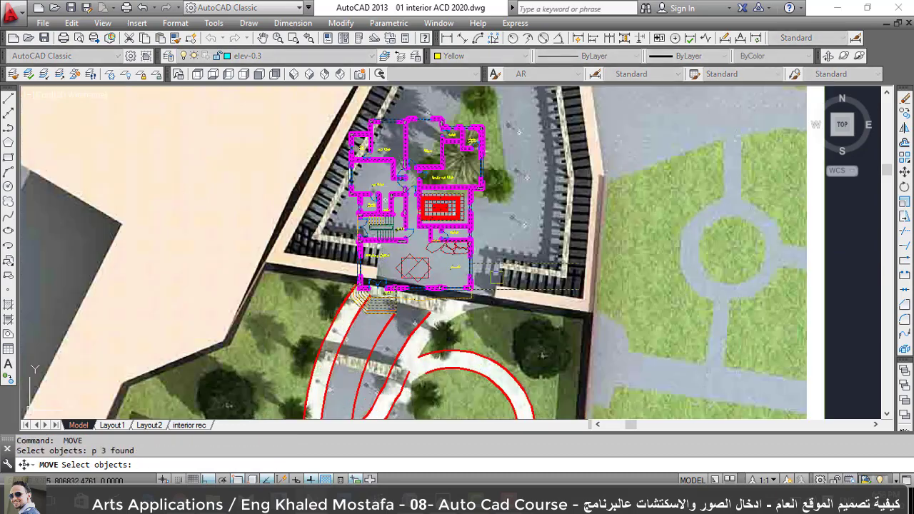
pyautogui.press('Return')
pyautogui.click(514, 279)
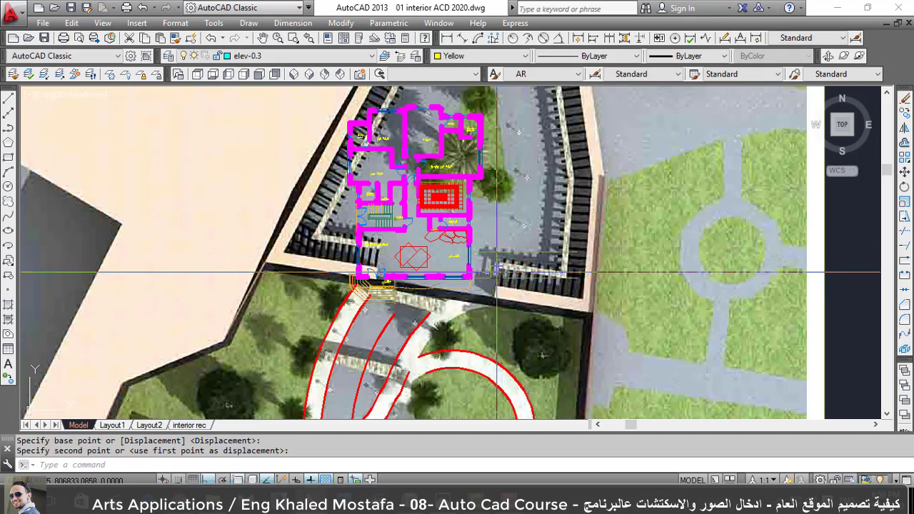
pyautogui.scroll(-2, 494, 279)
pyautogui.scroll(2, 485, 286)
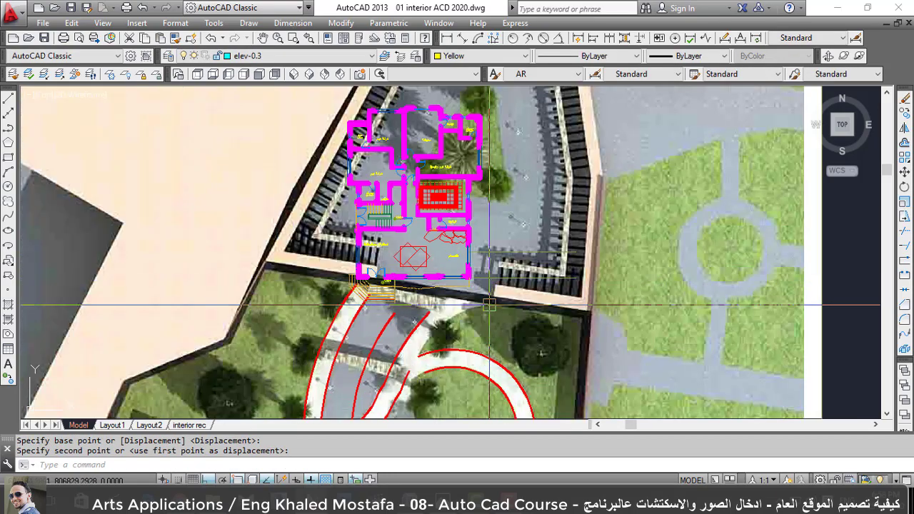
pyautogui.click(514, 251)
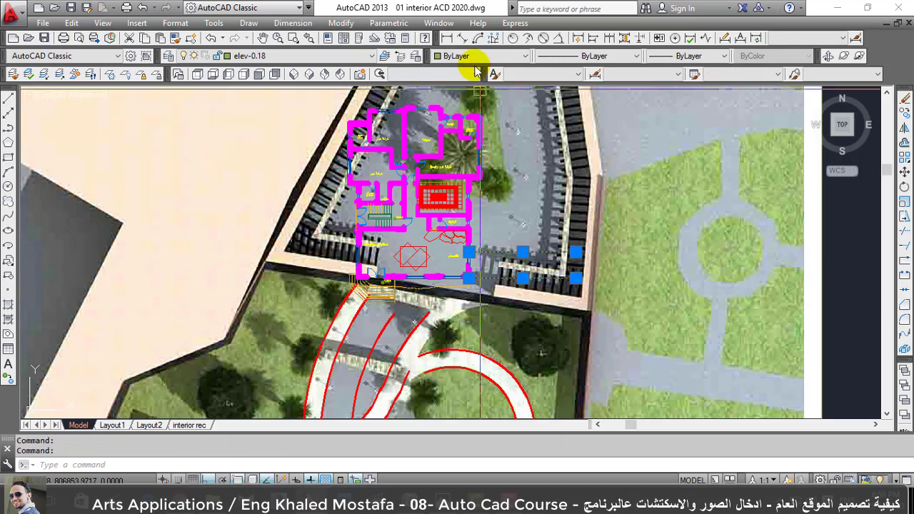
# Give the two selected lines a 0.70 mm lineweight, then clear the selection.
pyautogui.click(658, 57)
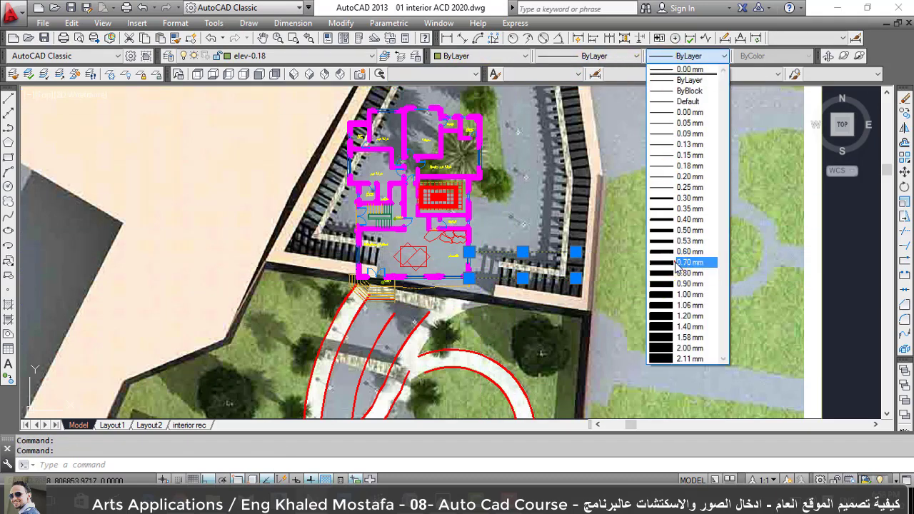
pyautogui.click(676, 263)
pyautogui.click(508, 91)
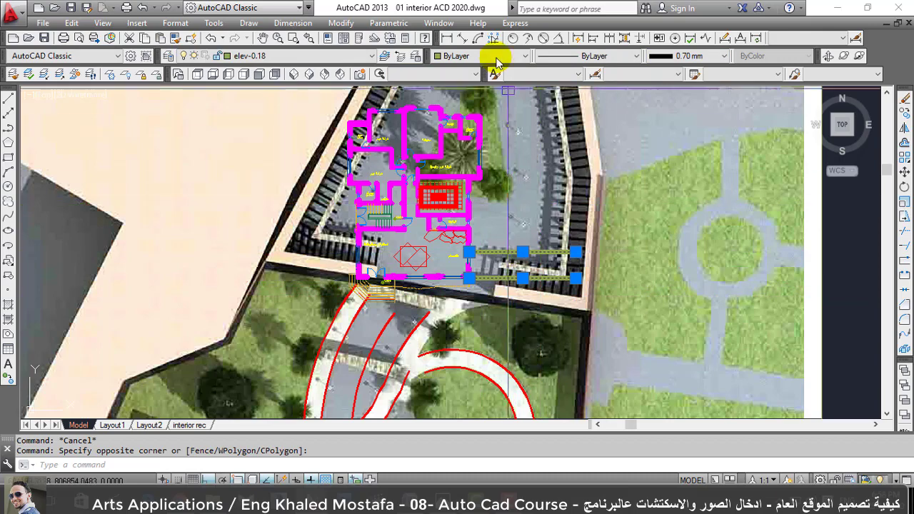
pyautogui.press('Escape')
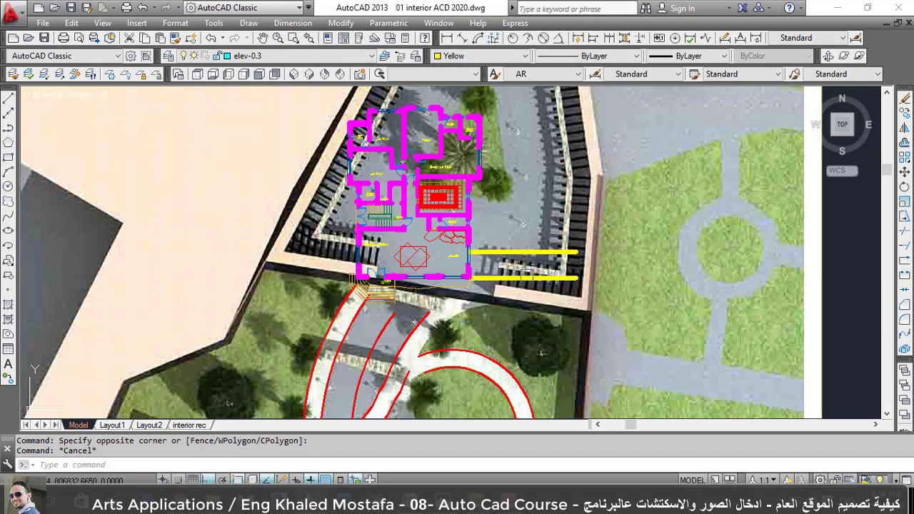
pyautogui.scroll(4, 508, 245)
pyautogui.scroll(-4, 495, 275)
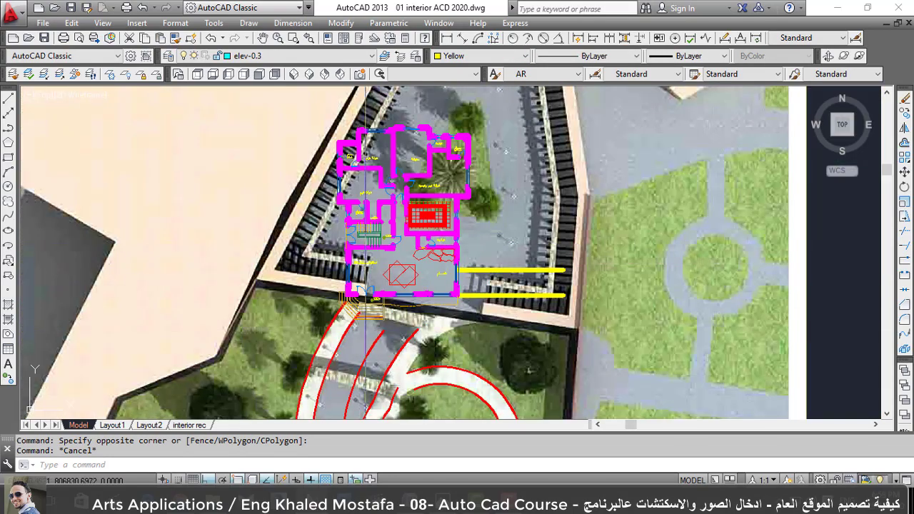
pyautogui.scroll(-4, 371, 207)
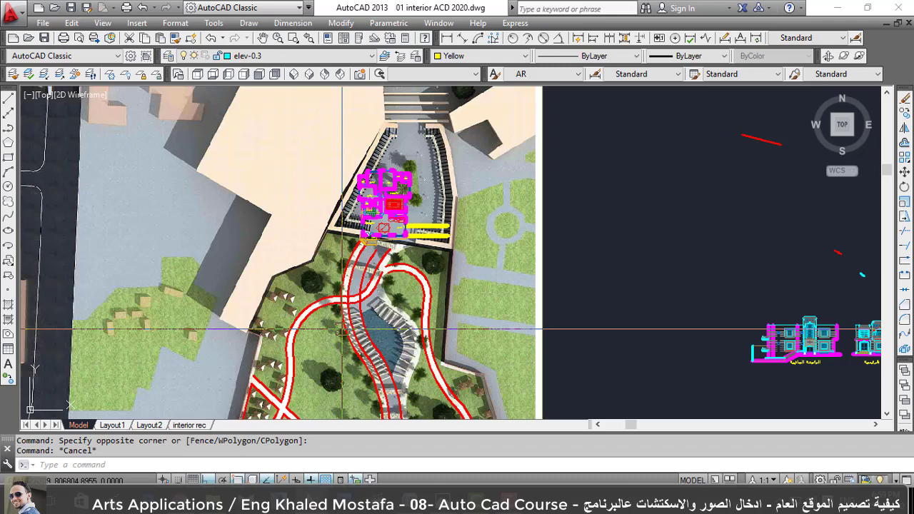
pyautogui.scroll(4, 312, 318)
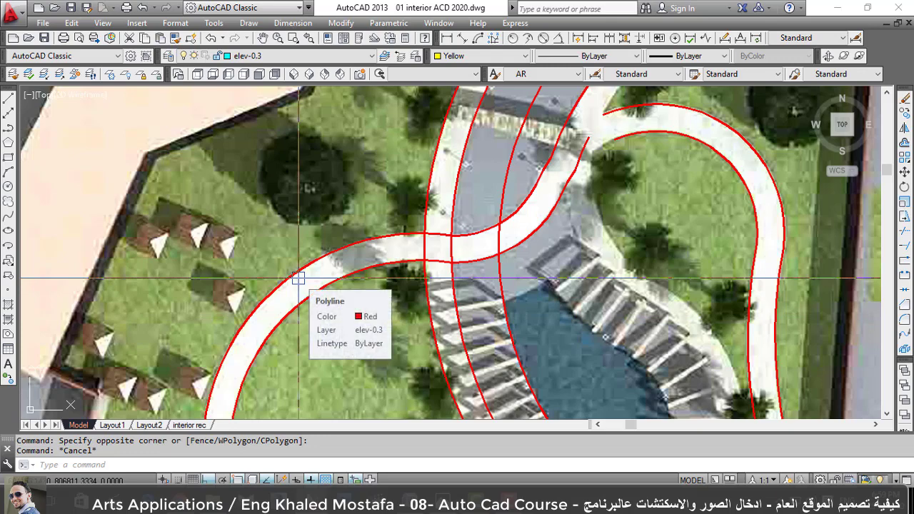
pyautogui.scroll(-3, 298, 278)
pyautogui.scroll(-3, 307, 271)
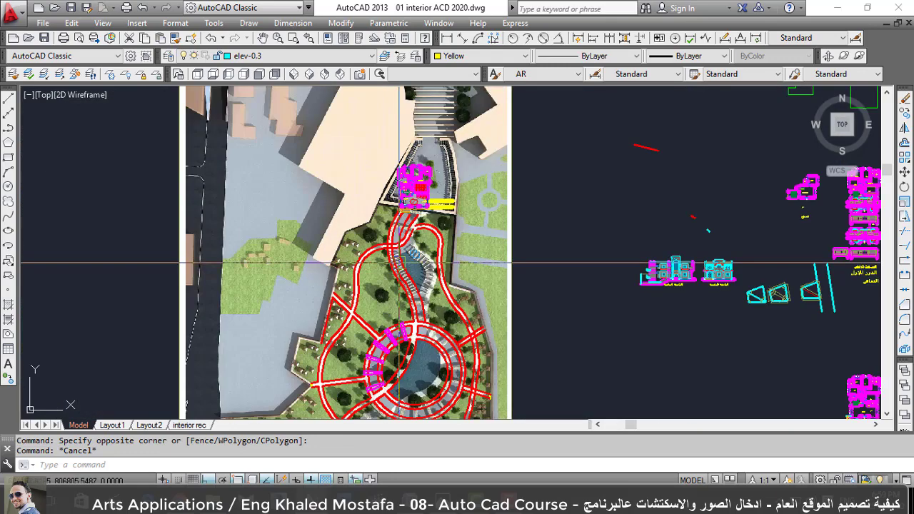
pyautogui.scroll(5, 408, 279)
pyautogui.scroll(2, 404, 380)
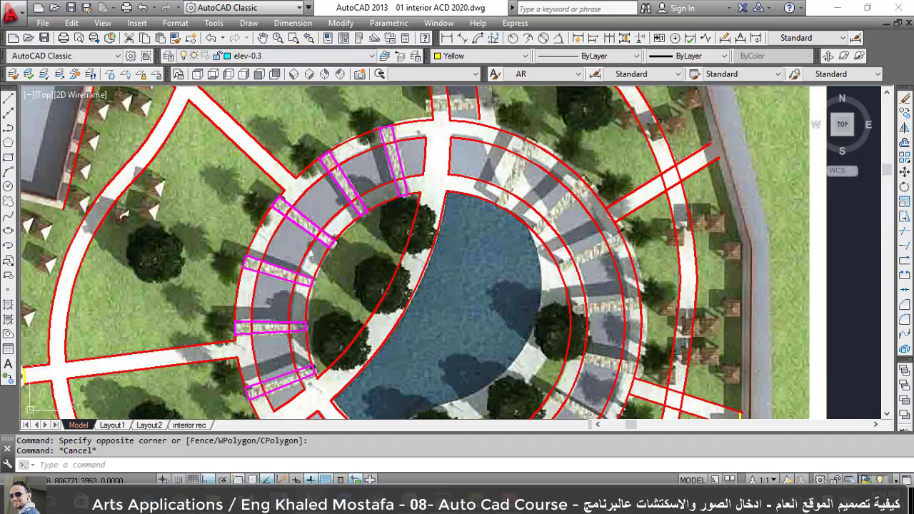
pyautogui.scroll(-5, 385, 214)
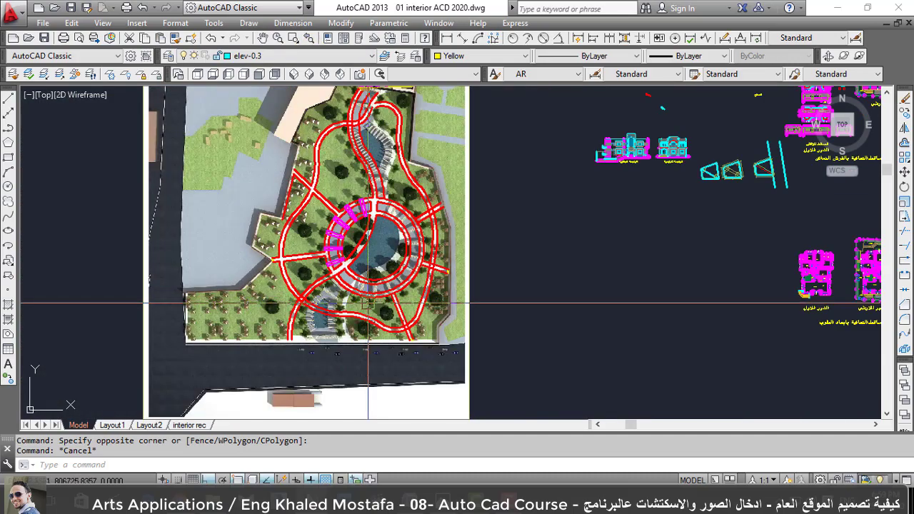
pyautogui.scroll(5, 391, 169)
pyautogui.scroll(4, 374, 162)
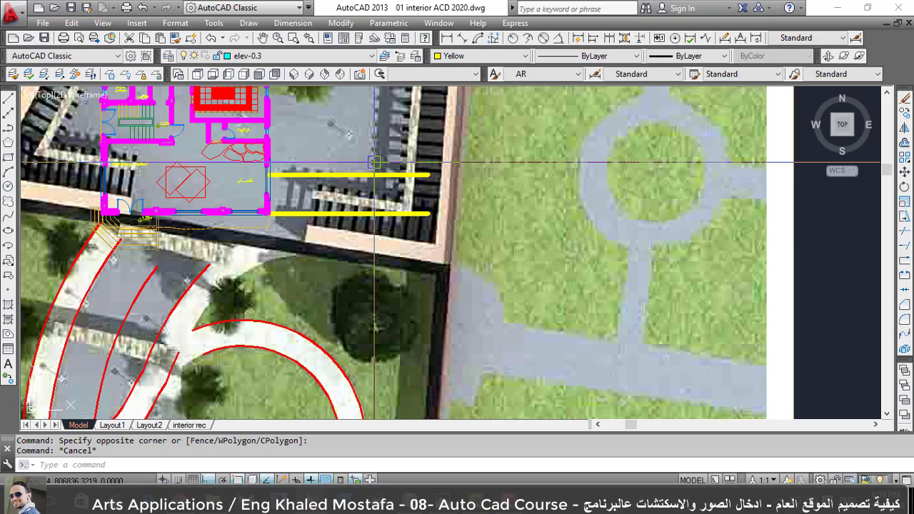
pyautogui.write('o')
# Offset the lower and upper yellow lines by 0.4 to create parallel copies.
pyautogui.press('Return')
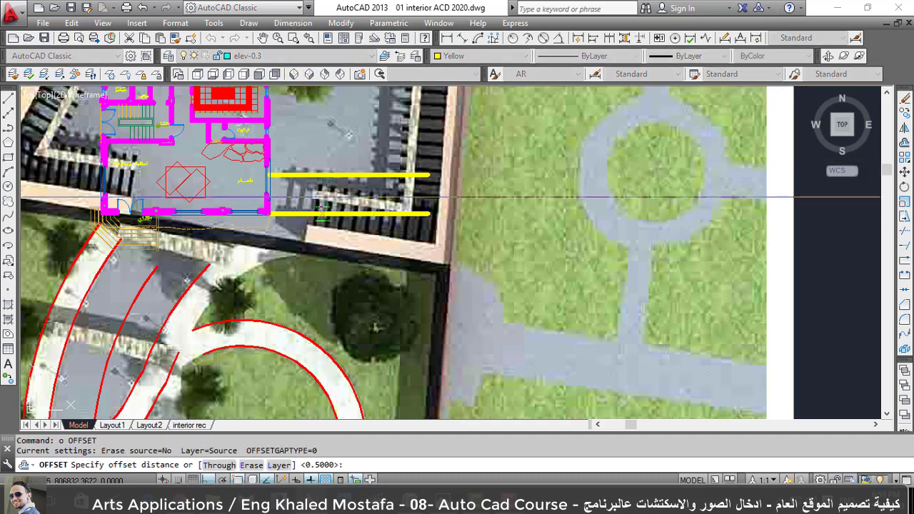
pyautogui.scroll(4, 332, 170)
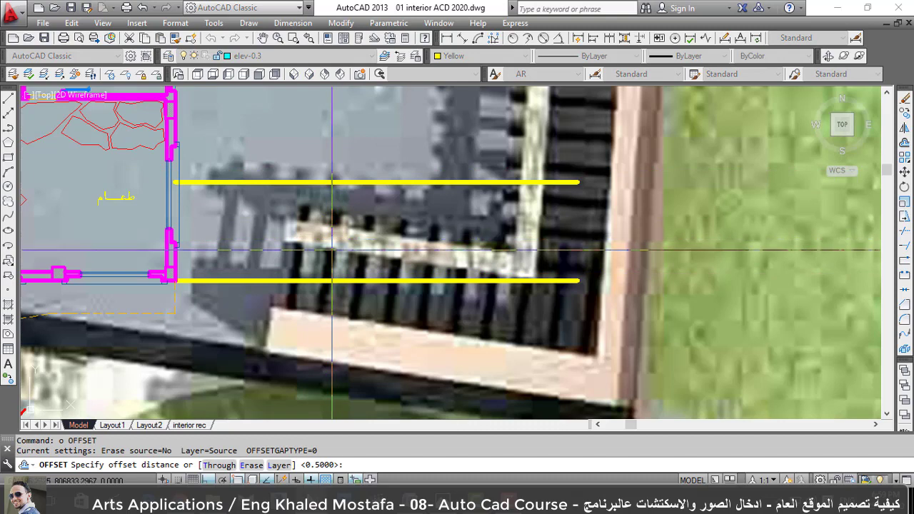
pyautogui.write('.4')
pyautogui.press('Return')
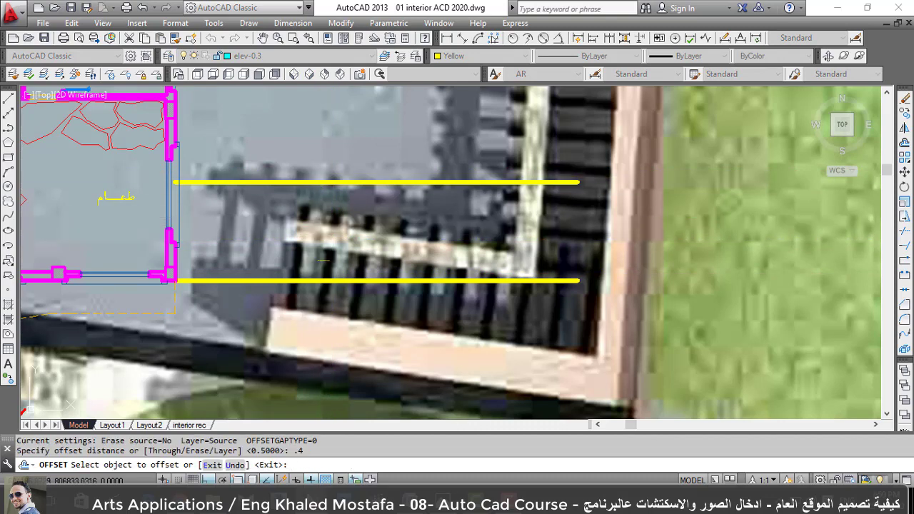
pyautogui.click(335, 280)
pyautogui.click(328, 220)
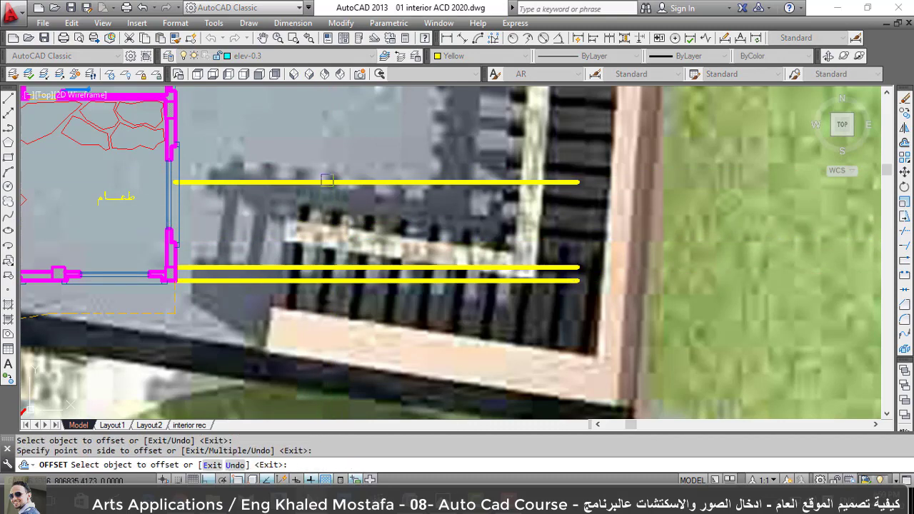
pyautogui.click(326, 181)
pyautogui.click(320, 137)
pyautogui.press('Escape')
pyautogui.press('Escape')
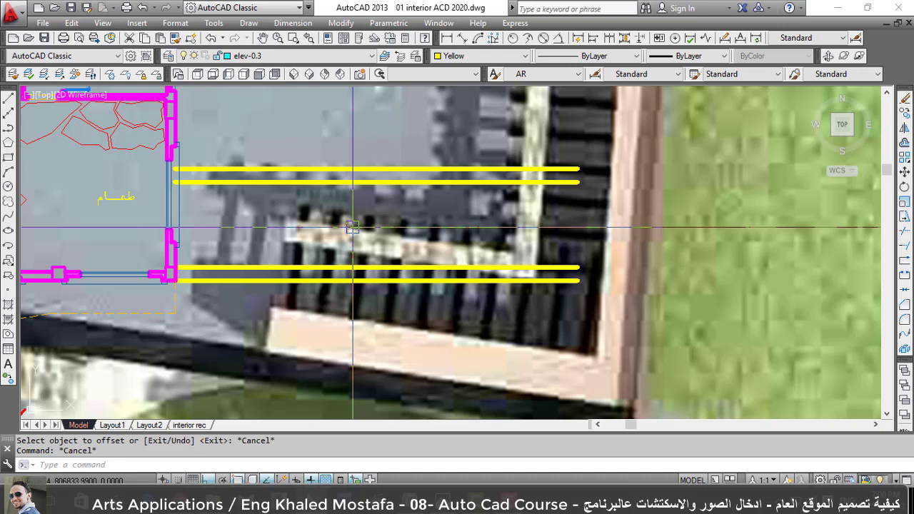
# Erase the two upper yellow lines with a window selection.
pyautogui.click(352, 227)
pyautogui.click(290, 139)
pyautogui.write('e')
pyautogui.press('Return')
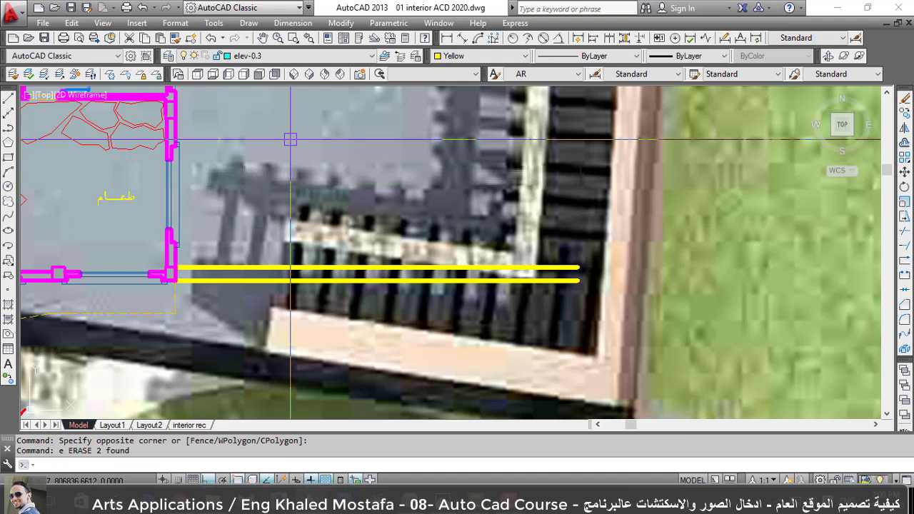
pyautogui.scroll(-3, 300, 200)
pyautogui.scroll(3, 310, 248)
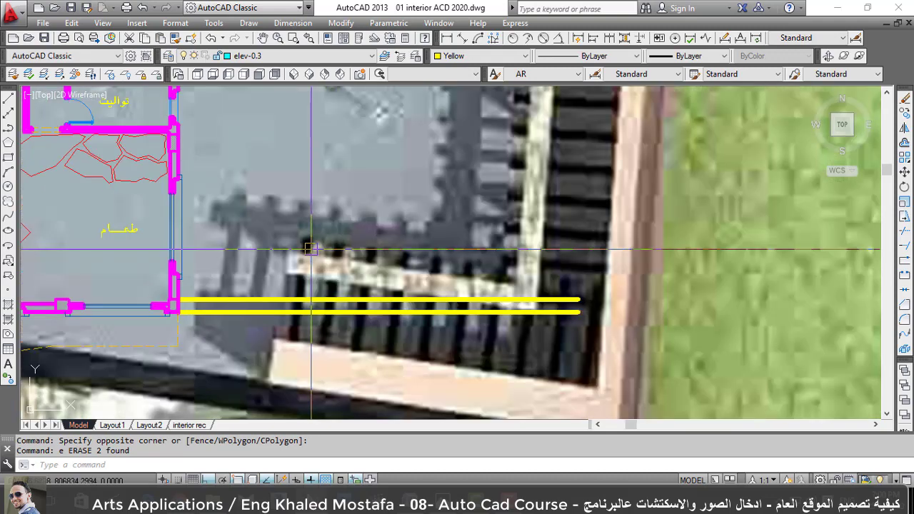
pyautogui.click(335, 310)
pyautogui.press('Escape')
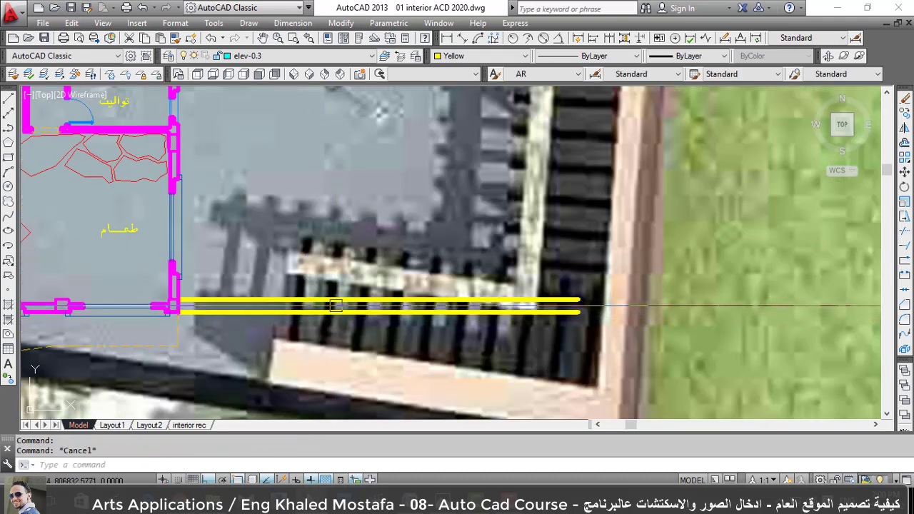
# Offset the lower pair's upper line 3.6 upward, then that new line 0.4 further up.
pyautogui.write('o')
pyautogui.press('Return')
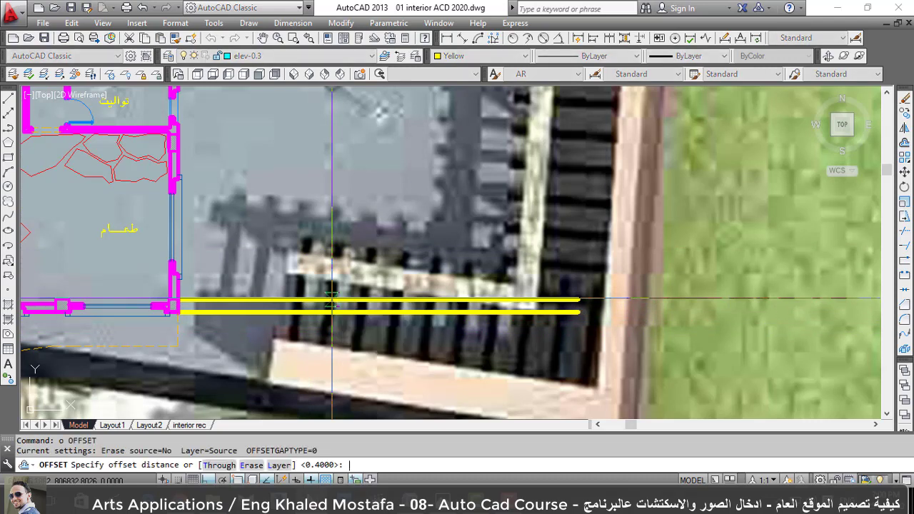
pyautogui.write('6')
pyautogui.press('Return')
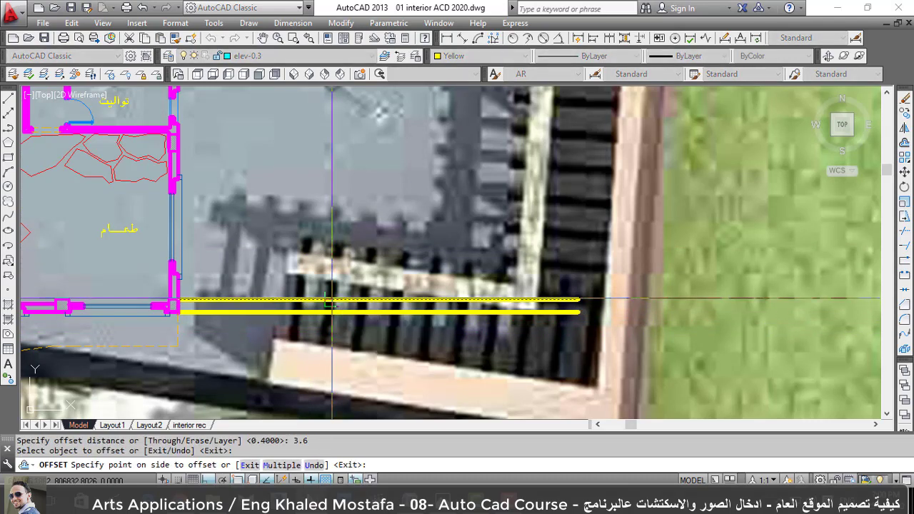
pyautogui.click(332, 300)
pyautogui.click(329, 207)
pyautogui.press('Return')
pyautogui.press('Return')
pyautogui.write('.4')
pyautogui.press('Return')
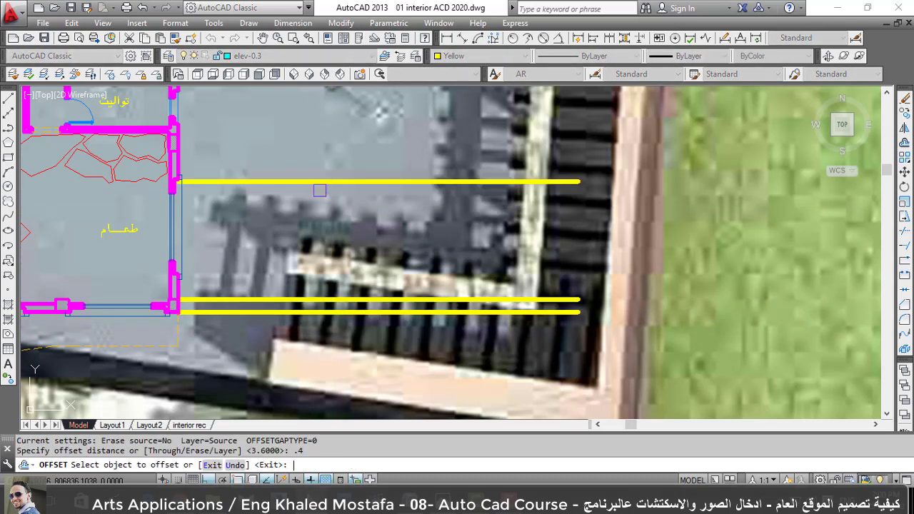
pyautogui.click(327, 185)
pyautogui.click(307, 122)
pyautogui.press('Escape')
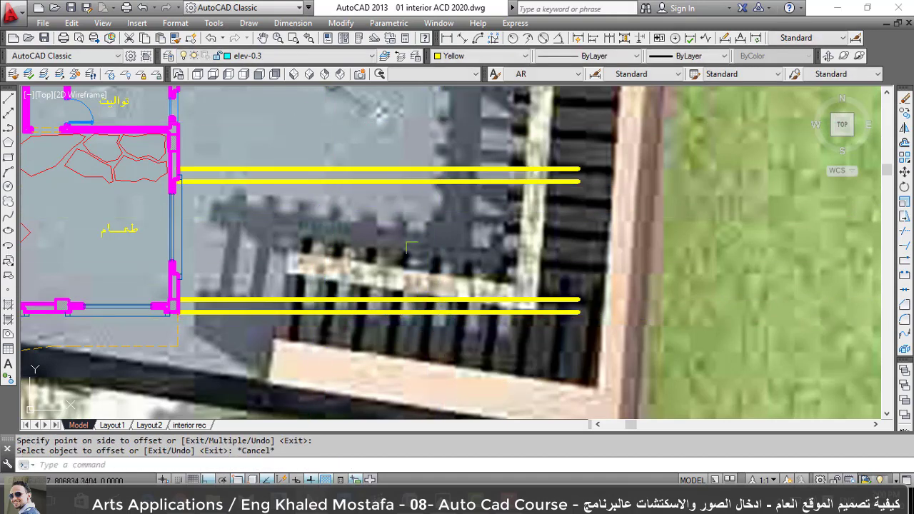
# Close the right ends of both yellow strips with short vertical end caps.
pyautogui.click(8, 97)
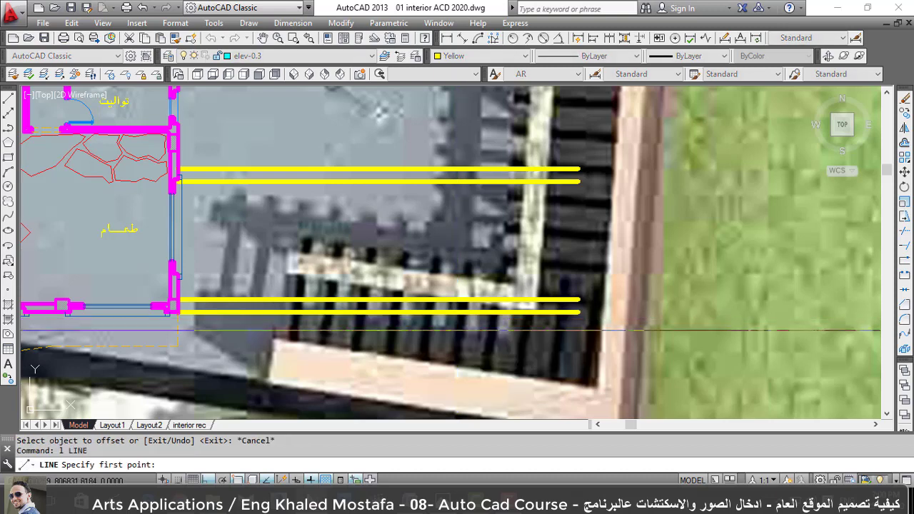
pyautogui.click(578, 300)
pyautogui.click(577, 312)
pyautogui.press('Escape')
pyautogui.press('space')
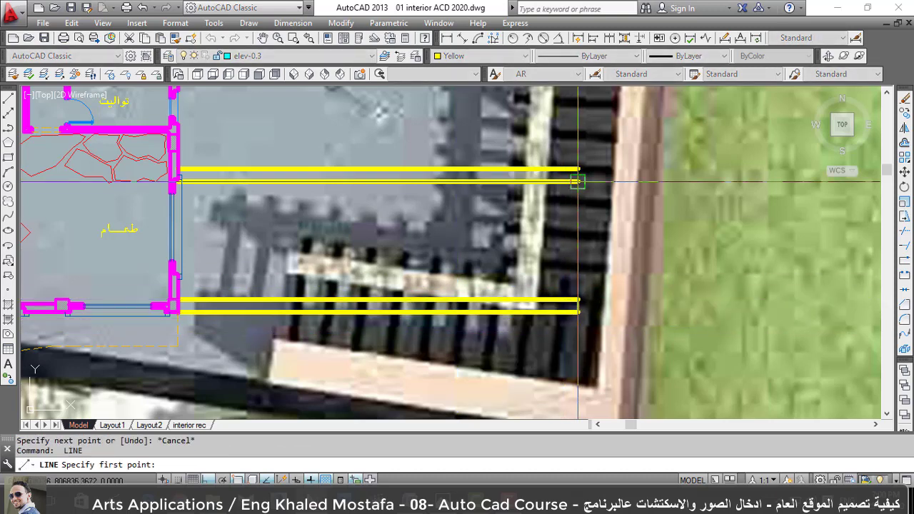
pyautogui.click(578, 170)
pyautogui.click(578, 181)
pyautogui.press('Escape')
# Match the window-selected strip lines' properties to the upper yellow strip using MA.
pyautogui.write('ma')
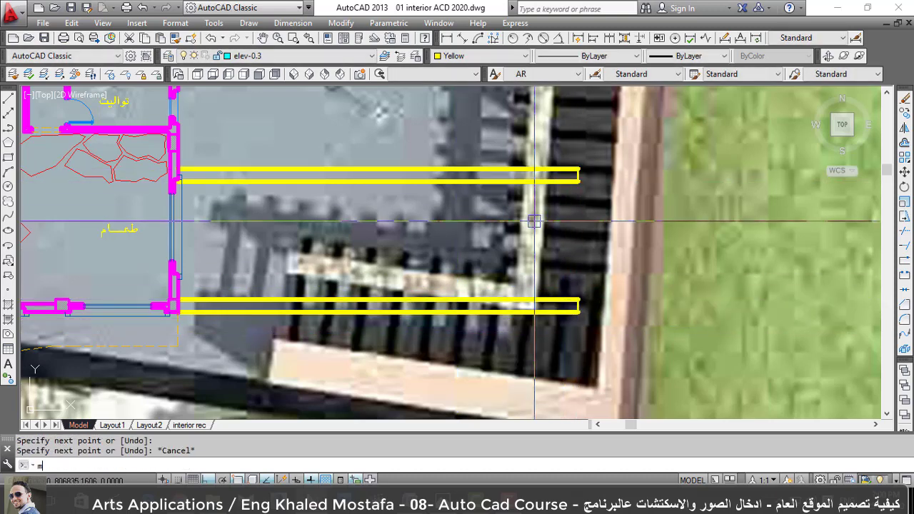
pyautogui.press('space')
pyautogui.click(493, 181)
pyautogui.click(489, 211)
pyautogui.click(576, 154)
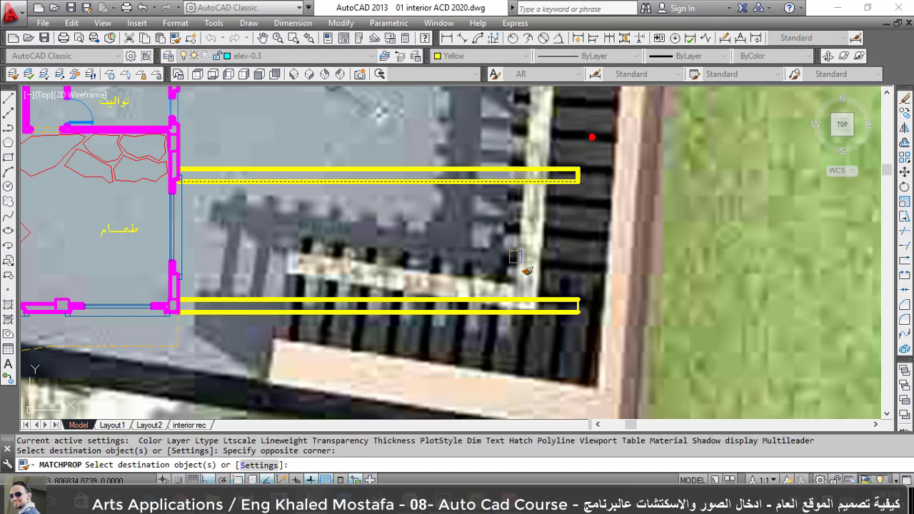
pyautogui.press('Escape')
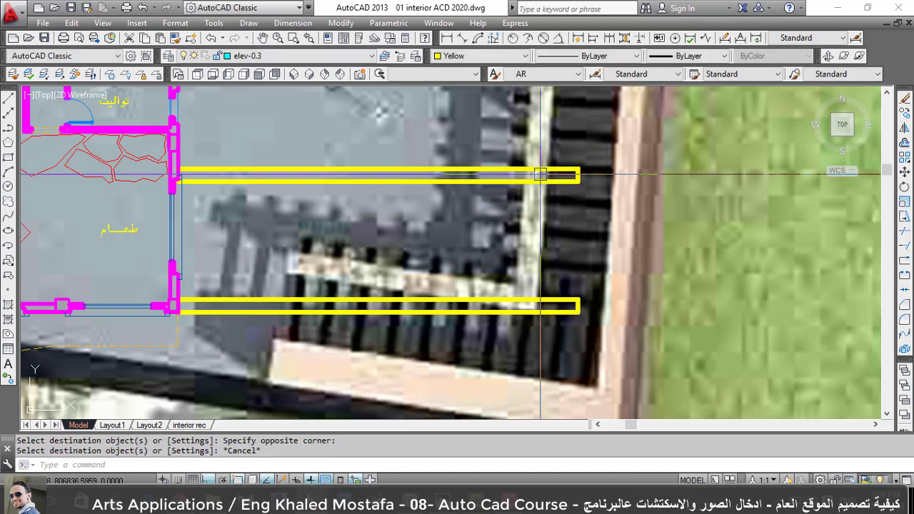
# Set the current drawing colour to Blue and the lineweight to ByLayer.
pyautogui.click(370, 56)
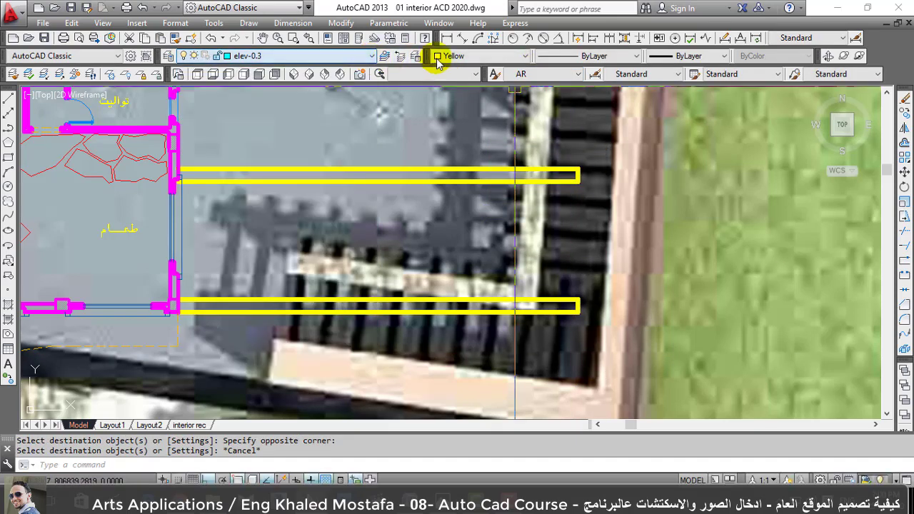
pyautogui.click(438, 56)
pyautogui.click(478, 111)
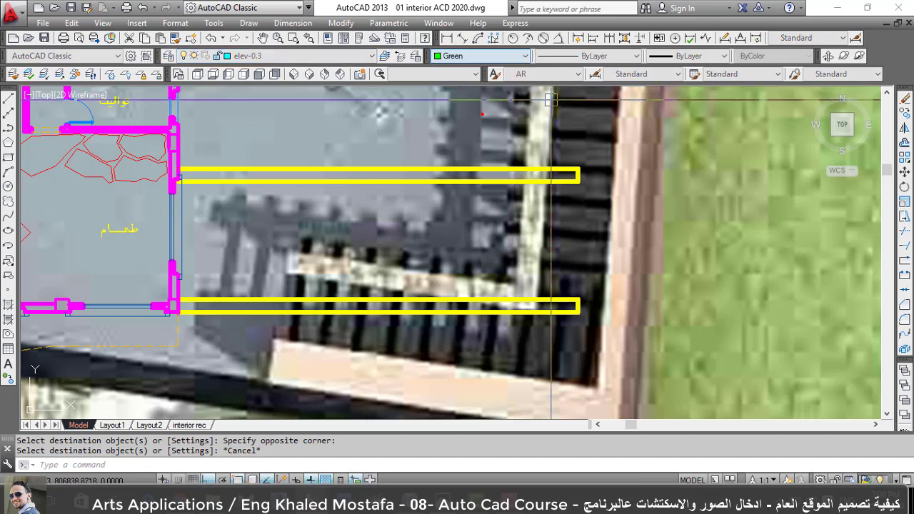
pyautogui.click(482, 58)
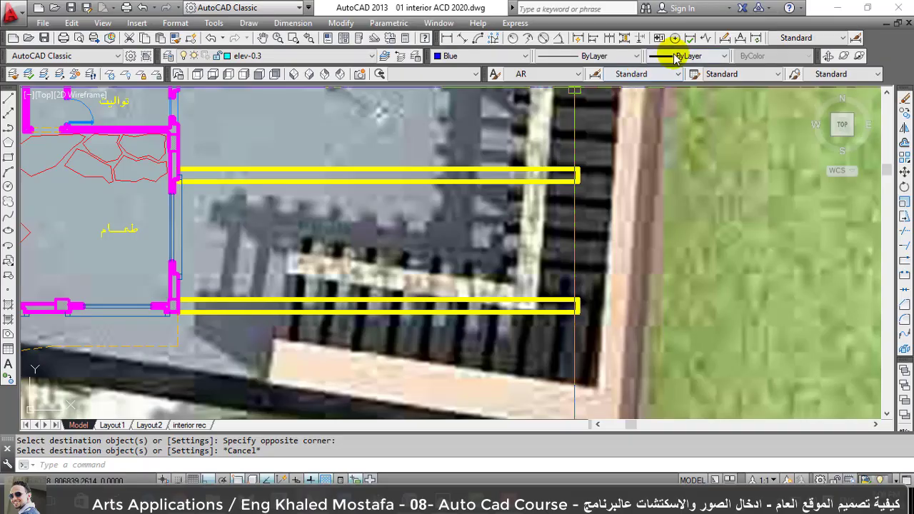
pyautogui.click(678, 56)
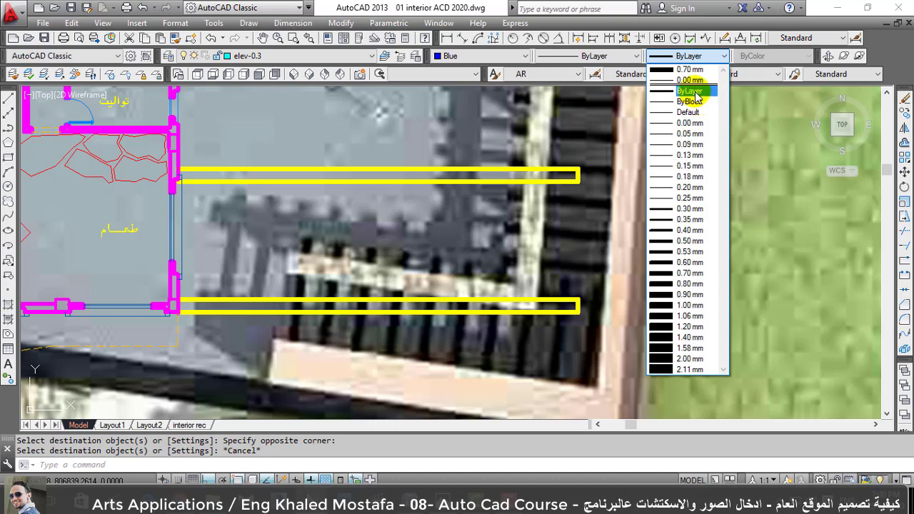
pyautogui.click(694, 91)
# Draw a vertical line joining the right ends of the lower and upper strips.
pyautogui.write('l')
pyautogui.press('Return')
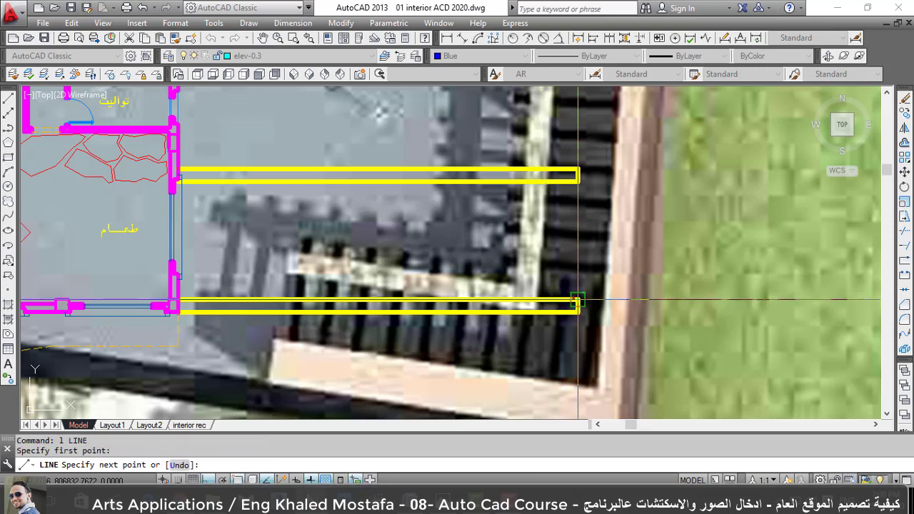
pyautogui.click(578, 299)
pyautogui.click(578, 182)
pyautogui.press('Escape')
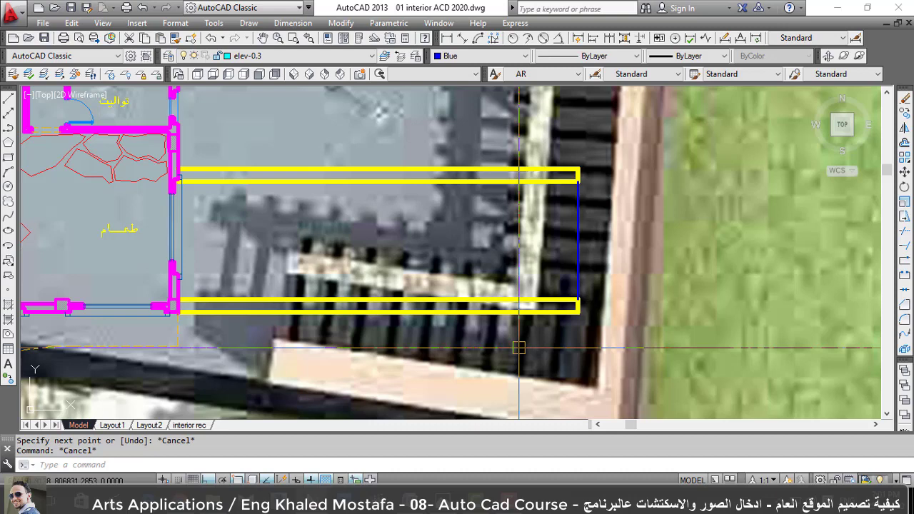
# Offset the vertical blue line leftward by 2 six times, up to the building wall.
pyautogui.write('o')
pyautogui.press('Return')
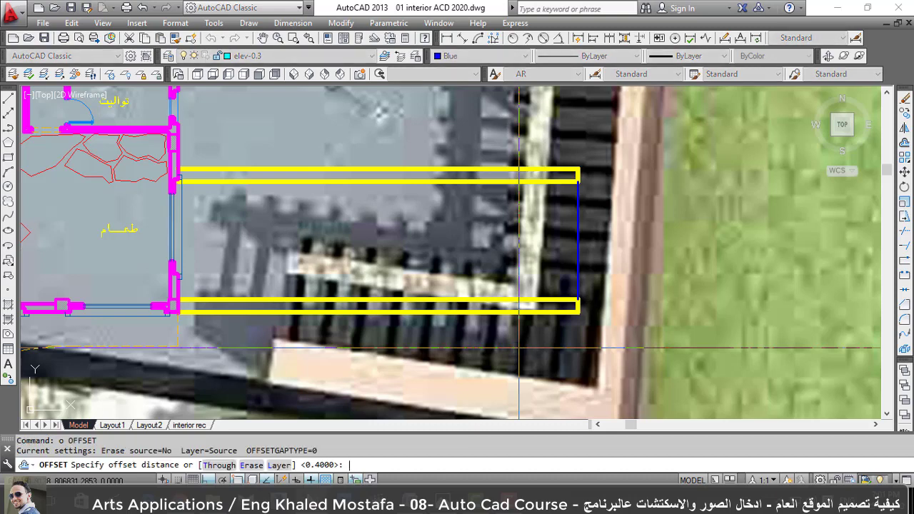
pyautogui.write('2')
pyautogui.press('Return')
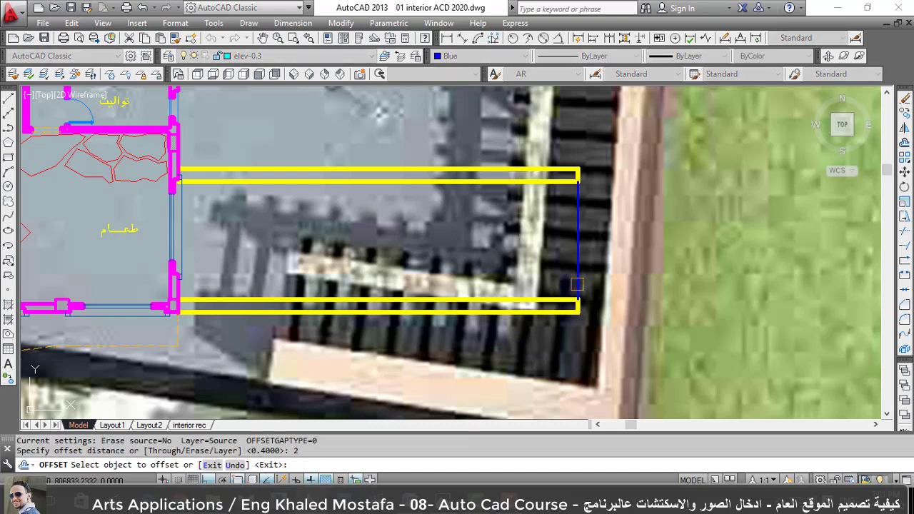
pyautogui.click(577, 284)
pyautogui.click(465, 292)
pyautogui.click(512, 282)
pyautogui.click(457, 281)
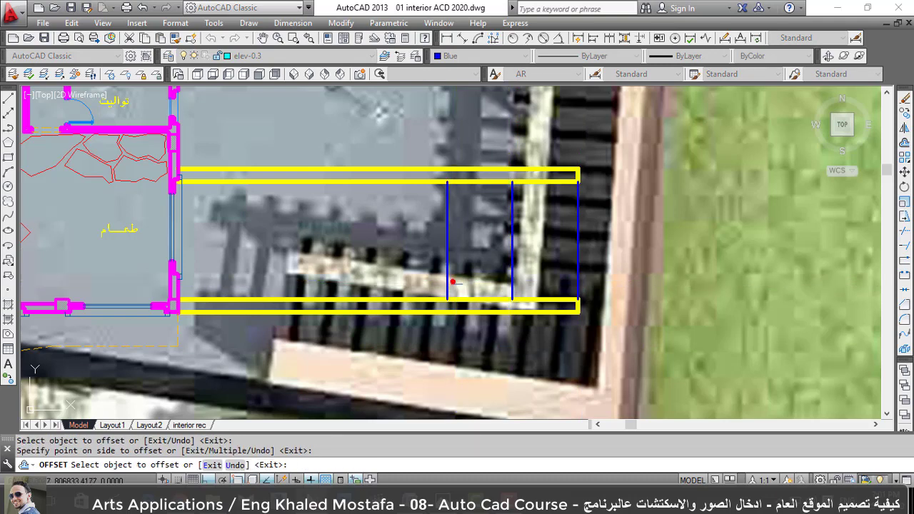
pyautogui.click(447, 279)
pyautogui.click(361, 257)
pyautogui.click(379, 262)
pyautogui.click(308, 261)
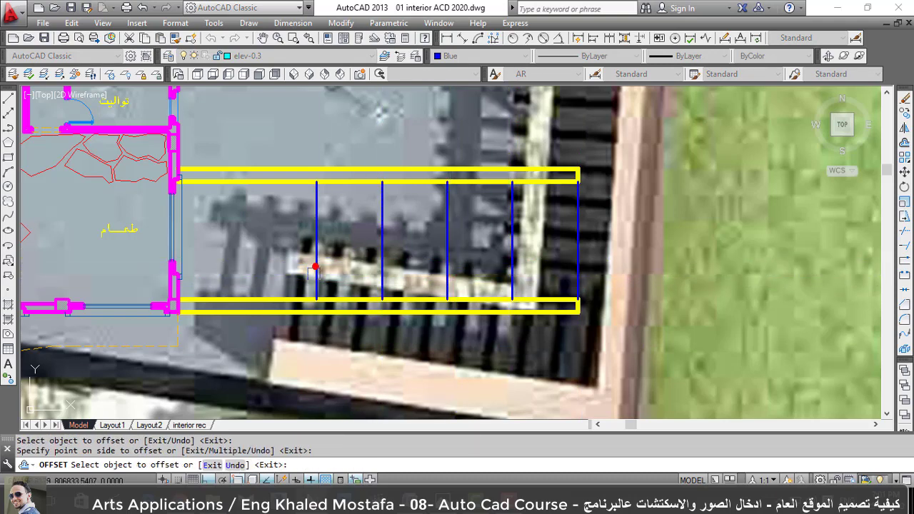
pyautogui.click(316, 269)
pyautogui.click(241, 269)
pyautogui.click(251, 269)
pyautogui.click(227, 268)
pyautogui.press('Escape')
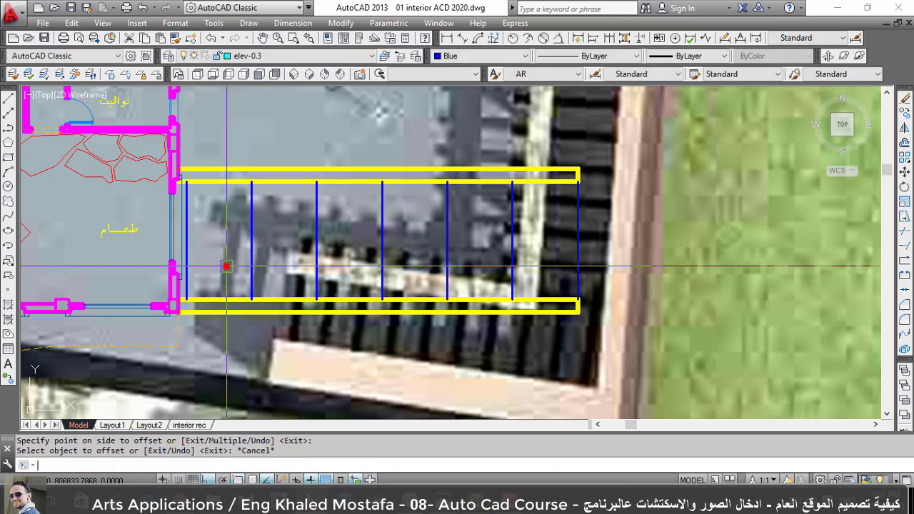
pyautogui.press('Escape')
# Draw two right-pointing chevrons between the strips, tips at the divider midpoints.
pyautogui.write('l')
pyautogui.press('Return')
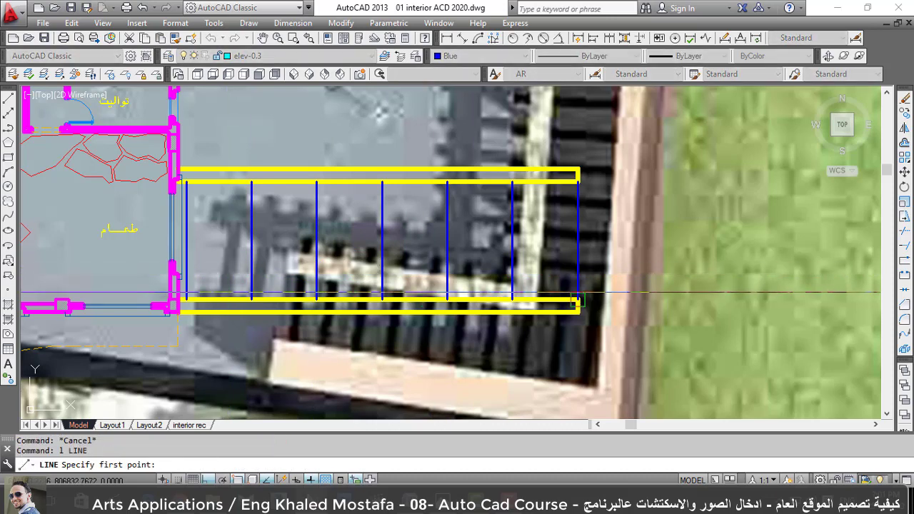
pyautogui.click(512, 298)
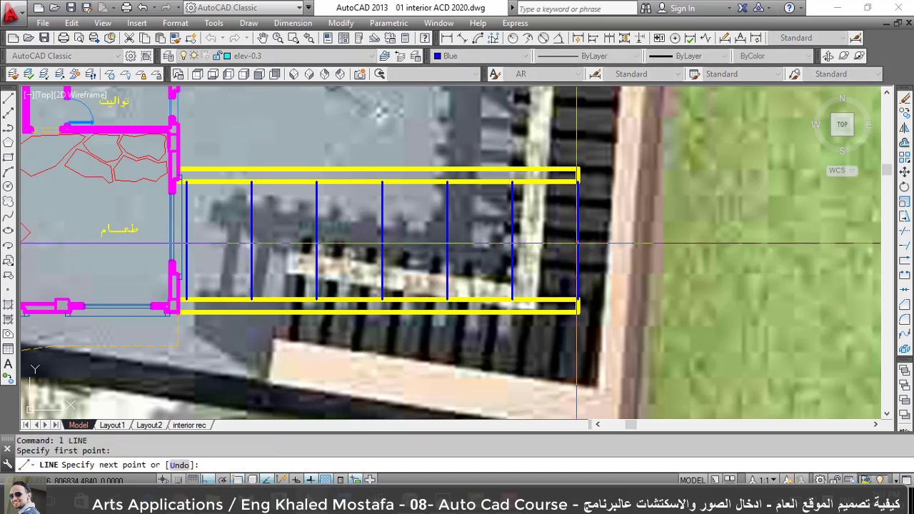
pyautogui.click(578, 239)
pyautogui.click(512, 183)
pyautogui.press('Escape')
pyautogui.press('Return')
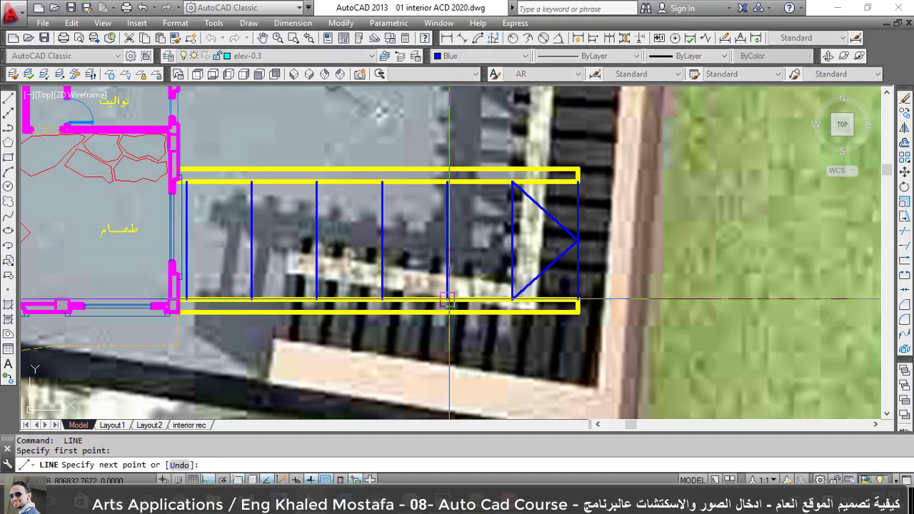
pyautogui.click(447, 298)
pyautogui.click(512, 240)
pyautogui.click(447, 183)
pyautogui.press('Escape')
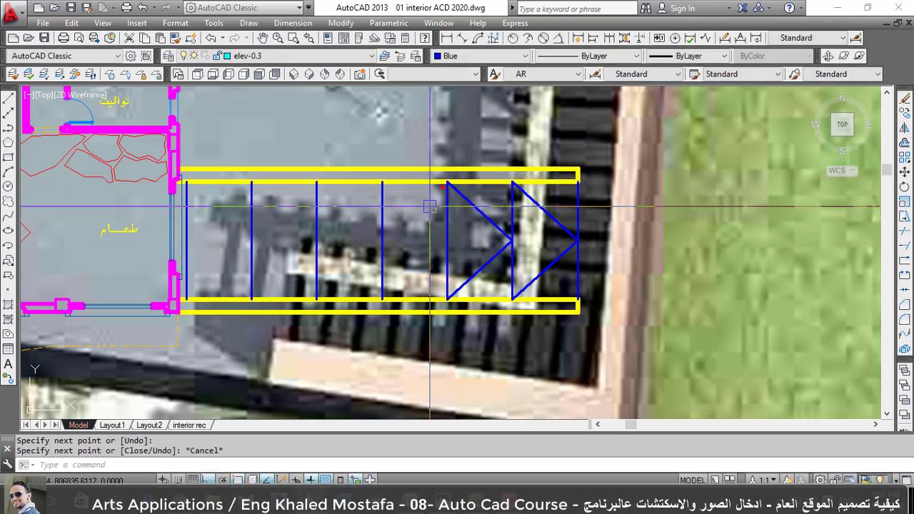
# Draw two left-pointing chevrons further left between the strips.
pyautogui.press('Return')
pyautogui.click(382, 182)
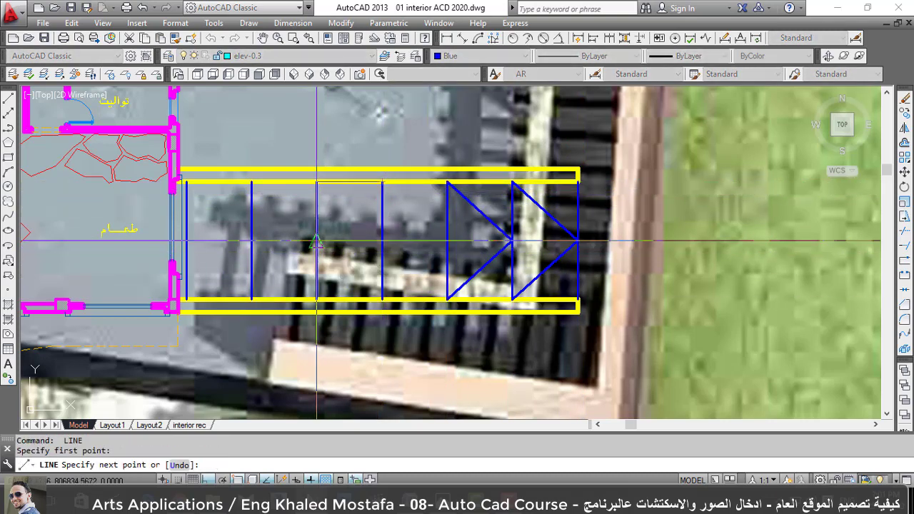
pyautogui.click(316, 240)
pyautogui.click(378, 298)
pyautogui.press('Escape')
pyautogui.press('Return')
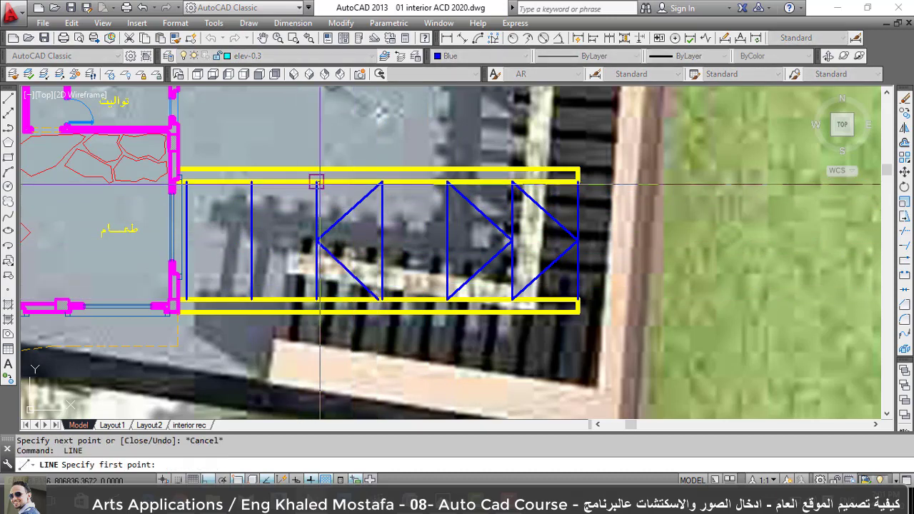
pyautogui.click(317, 183)
pyautogui.click(251, 240)
pyautogui.click(316, 299)
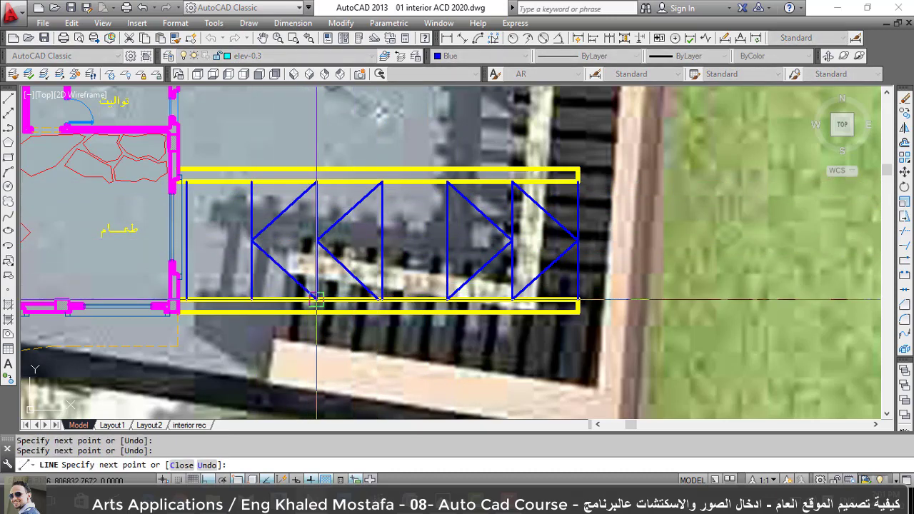
pyautogui.press('Escape')
# Change the colour of the two left-pointing chevrons to Red.
pyautogui.click(338, 197)
pyautogui.click(330, 263)
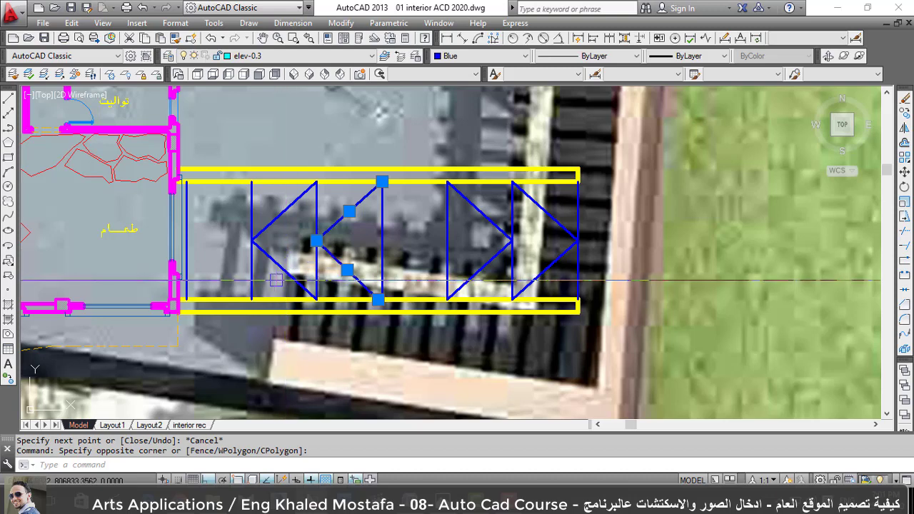
pyautogui.click(272, 278)
pyautogui.click(262, 213)
pyautogui.click(457, 55)
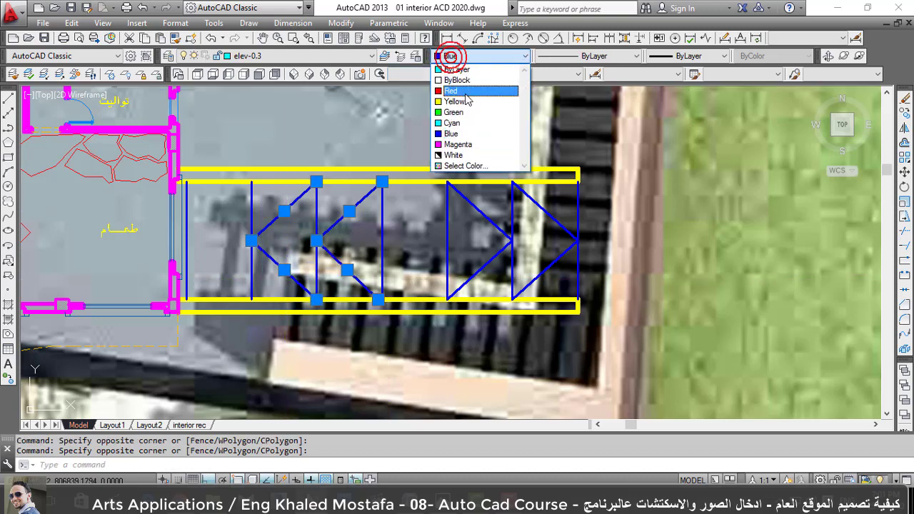
pyautogui.click(452, 90)
pyautogui.press('Escape')
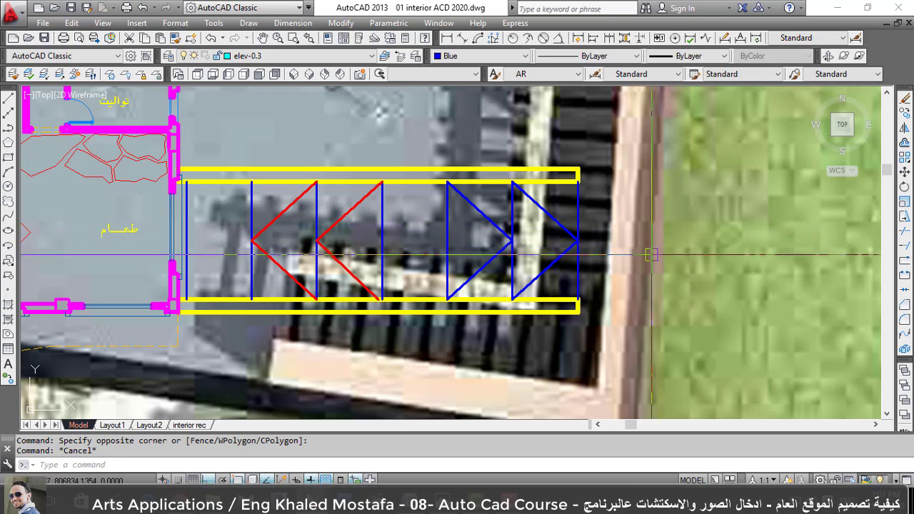
# Draw plus-sign strokes right of the strip and a minus stroke at its left end.
pyautogui.write('l')
pyautogui.press('Return')
pyautogui.click(648, 257)
pyautogui.press('Escape')
pyautogui.press('Return')
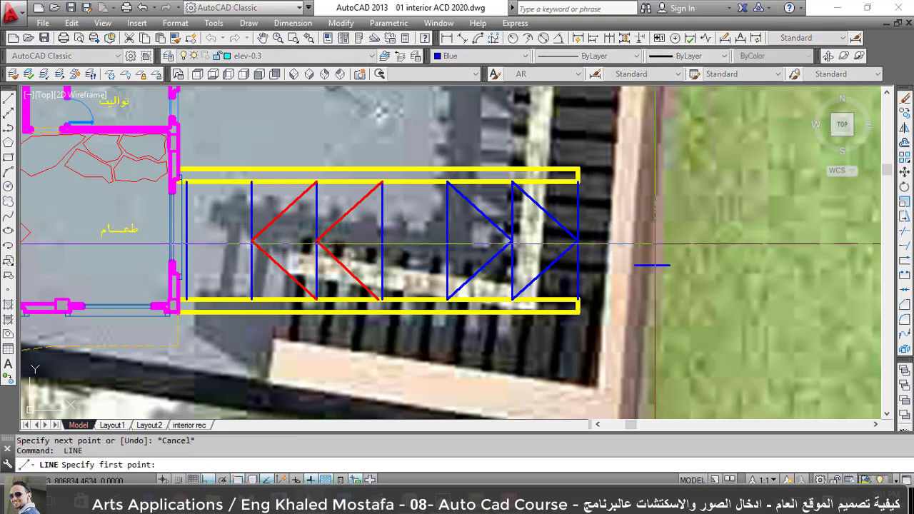
pyautogui.click(654, 245)
pyautogui.press('Escape')
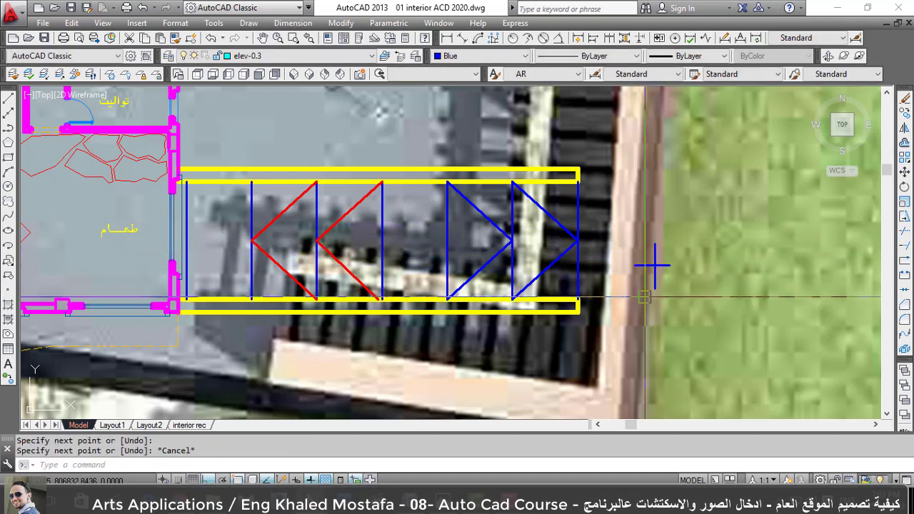
pyautogui.press('Return')
pyautogui.click(212, 254)
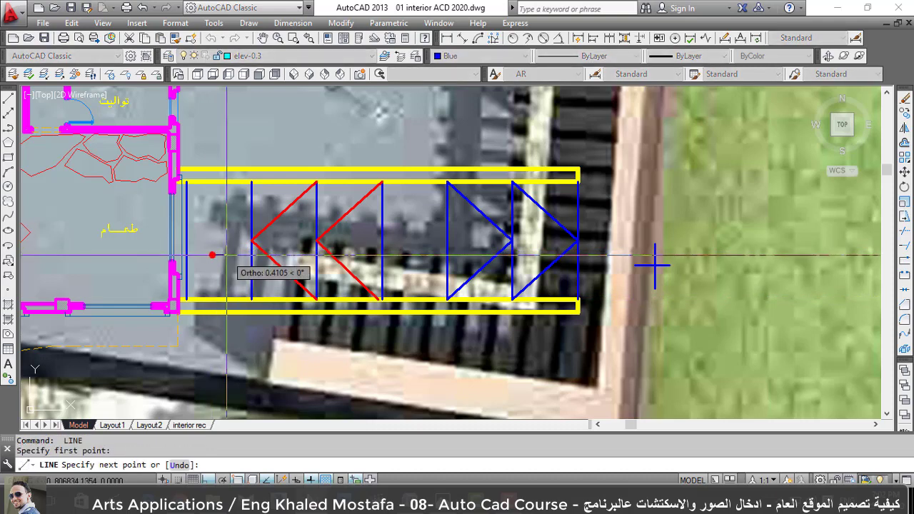
pyautogui.press('Escape')
# Enclose the minus in a small circle and the plus in a larger circle.
pyautogui.scroll(4, 214, 264)
pyautogui.write('c')
pyautogui.press('Return')
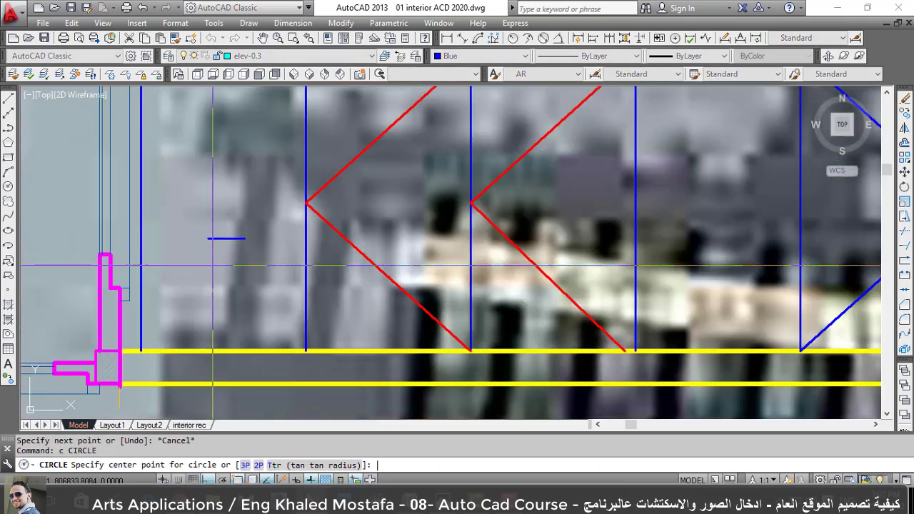
pyautogui.click(226, 239)
pyautogui.click(207, 261)
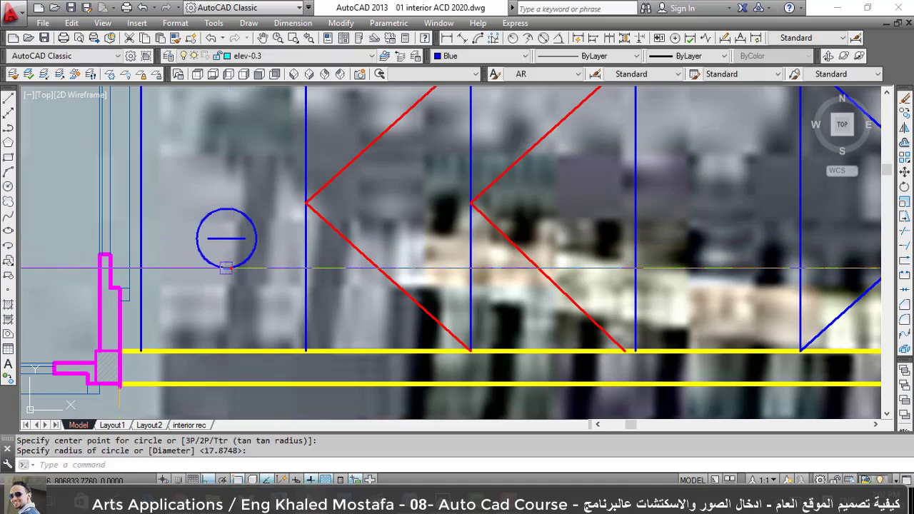
pyautogui.scroll(-3, 215, 262)
pyautogui.press('Return')
pyautogui.scroll(2, 648, 258)
pyautogui.click(665, 264)
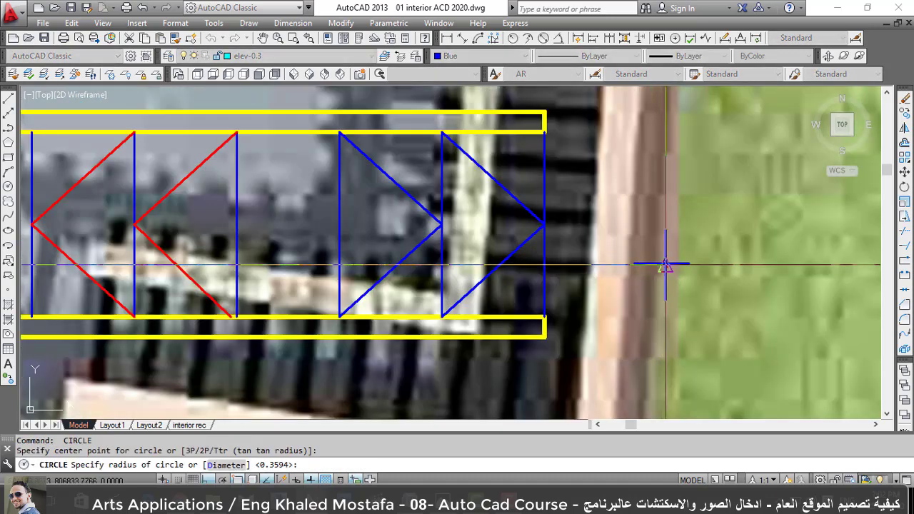
pyautogui.click(664, 197)
pyautogui.scroll(-3, 510, 348)
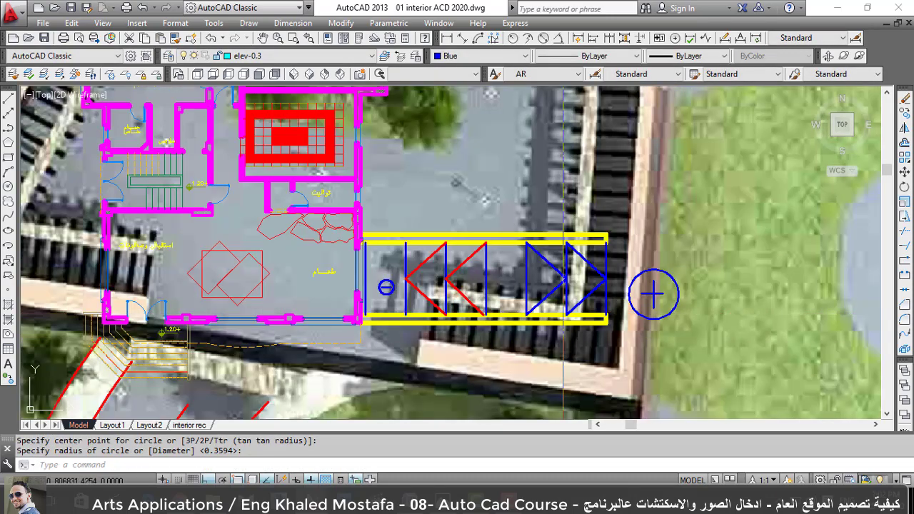
pyautogui.scroll(2, 510, 348)
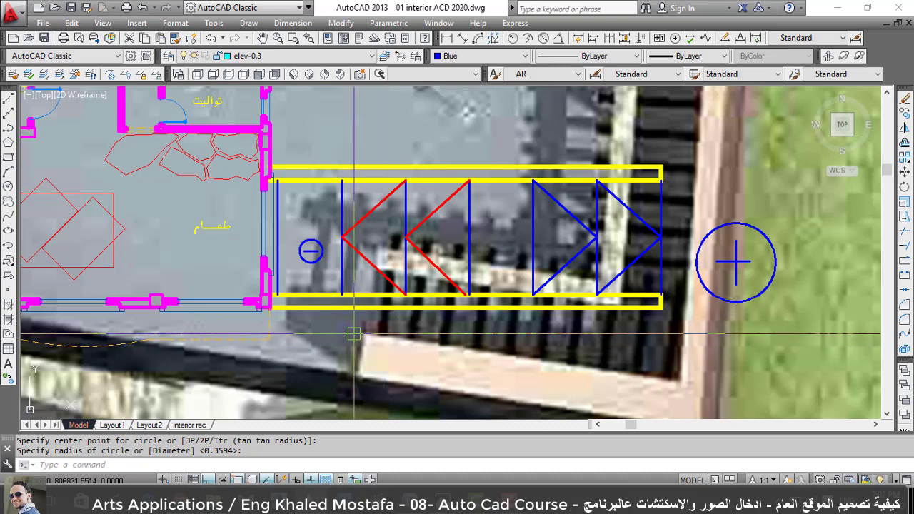
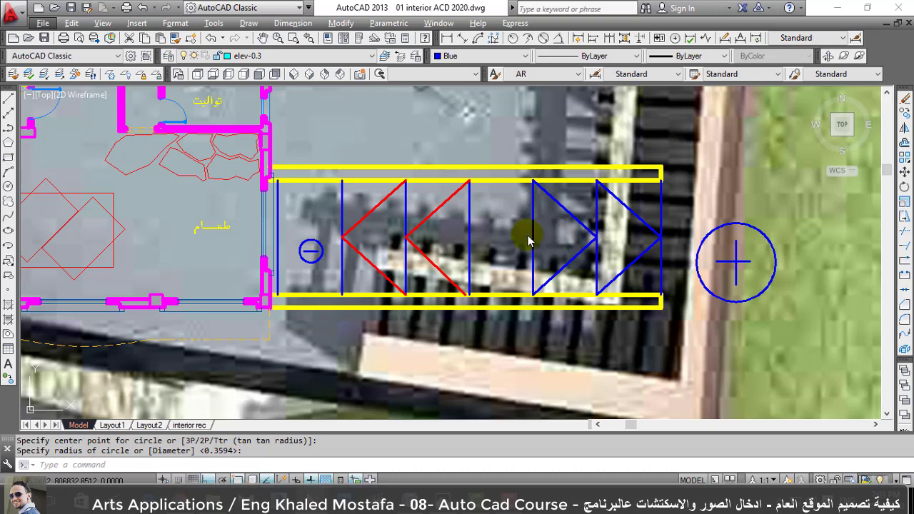
# Erase the four red arrow diagonals on the walkway.
pyautogui.click(421, 253)
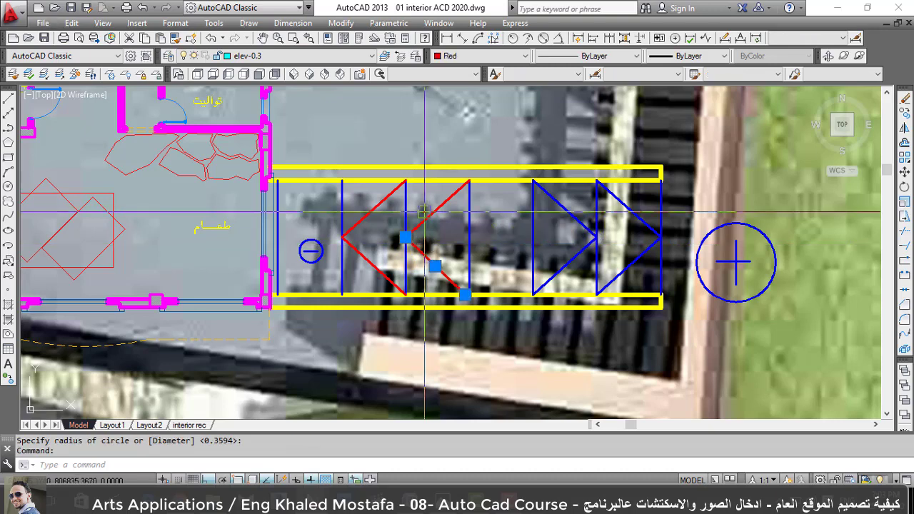
pyautogui.click(432, 212)
pyautogui.click(380, 214)
pyautogui.click(372, 201)
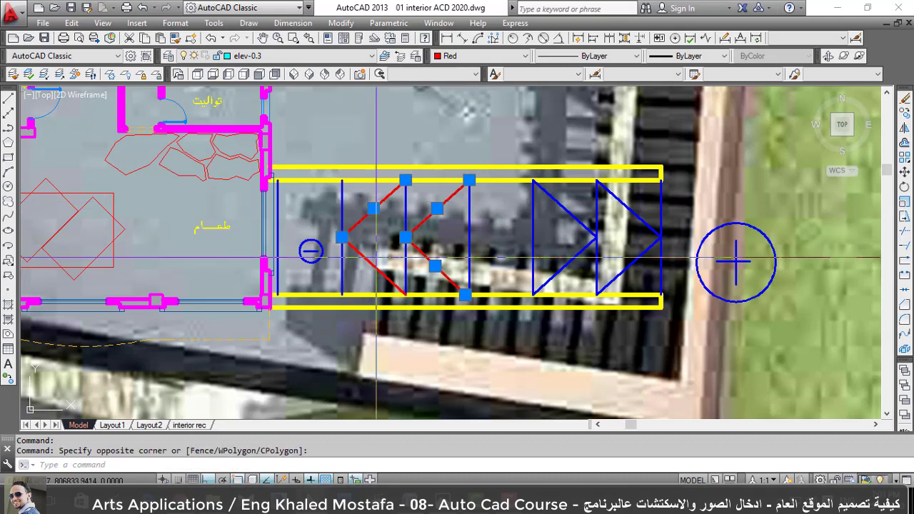
pyautogui.click(364, 278)
pyautogui.write('e')
pyautogui.press('Return')
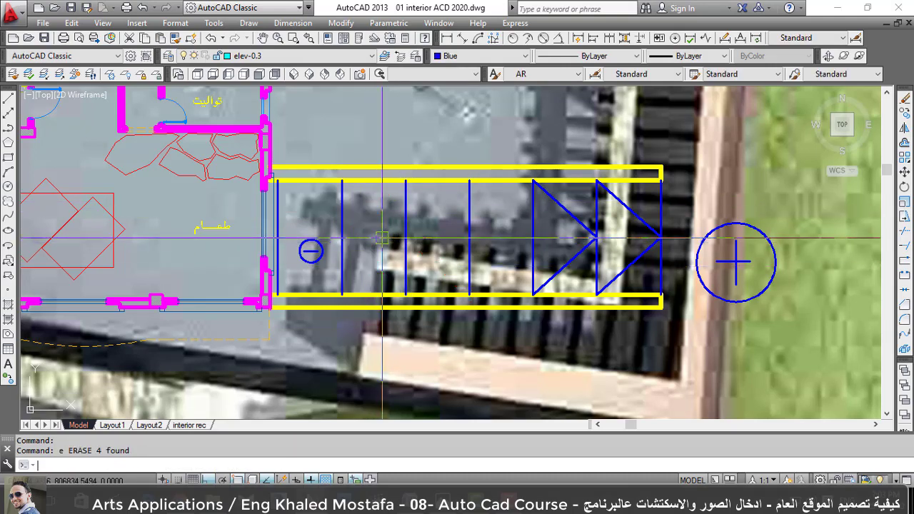
# Copy the blue right-pointing triangle three times leftward along the walkway.
pyautogui.write('o')
pyautogui.press('Return')
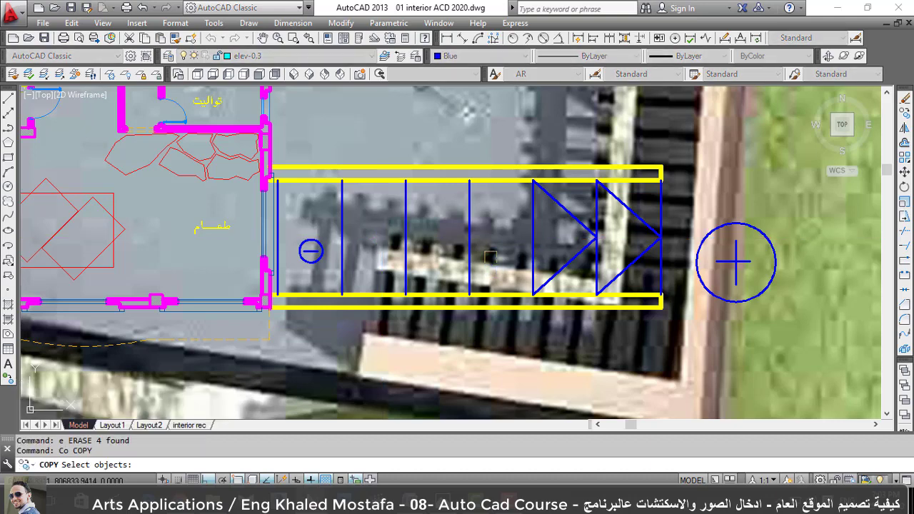
pyautogui.click(579, 240)
pyautogui.click(584, 226)
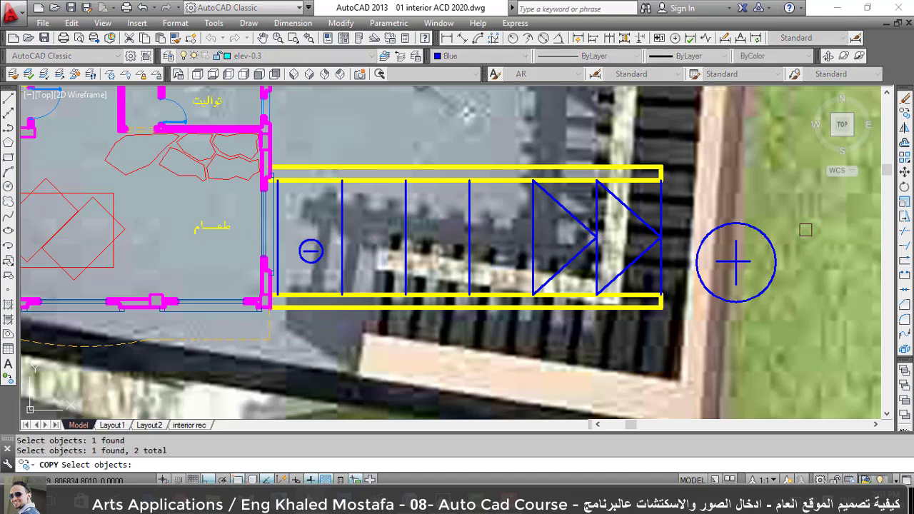
pyautogui.press('Return')
pyautogui.click(517, 264)
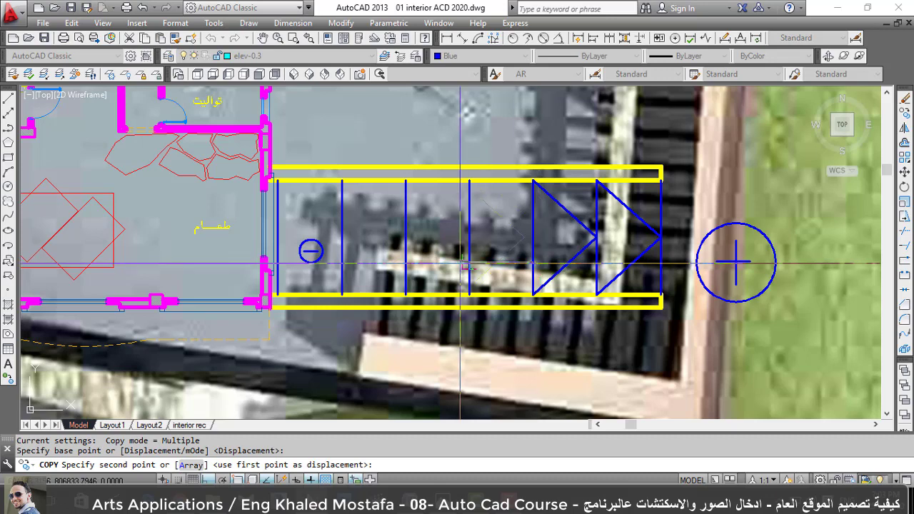
pyautogui.click(452, 264)
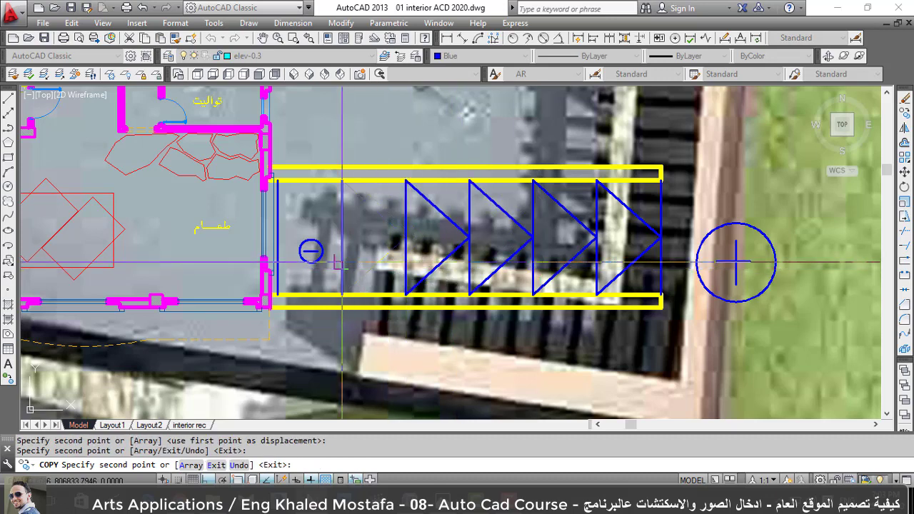
pyautogui.click(389, 265)
pyautogui.click(326, 265)
pyautogui.press('Escape')
# Window-select and erase the minus-sign circle symbol.
pyautogui.scroll(2, 295, 206)
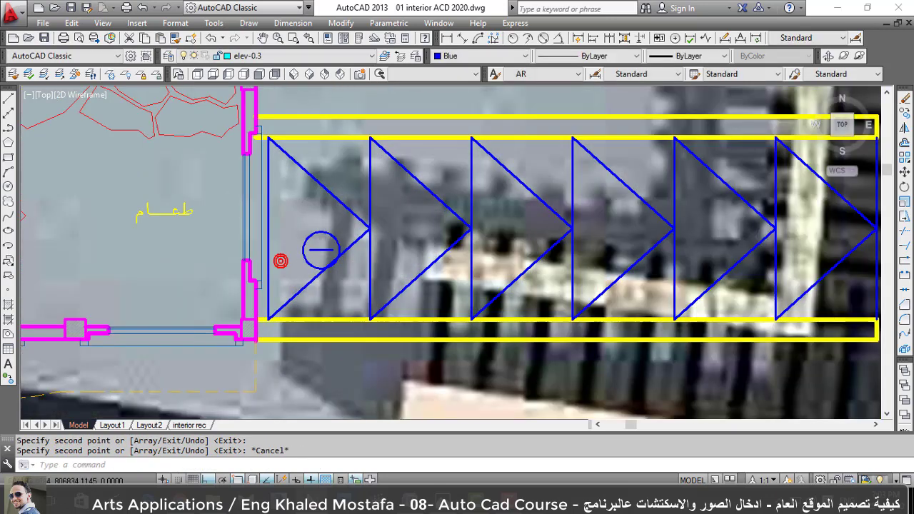
pyautogui.scroll(2, 296, 206)
pyautogui.click(296, 206)
pyautogui.click(388, 322)
pyautogui.write('e')
pyautogui.press('Return')
# Select and delete the plus-sign circle symbol.
pyautogui.scroll(-5, 387, 322)
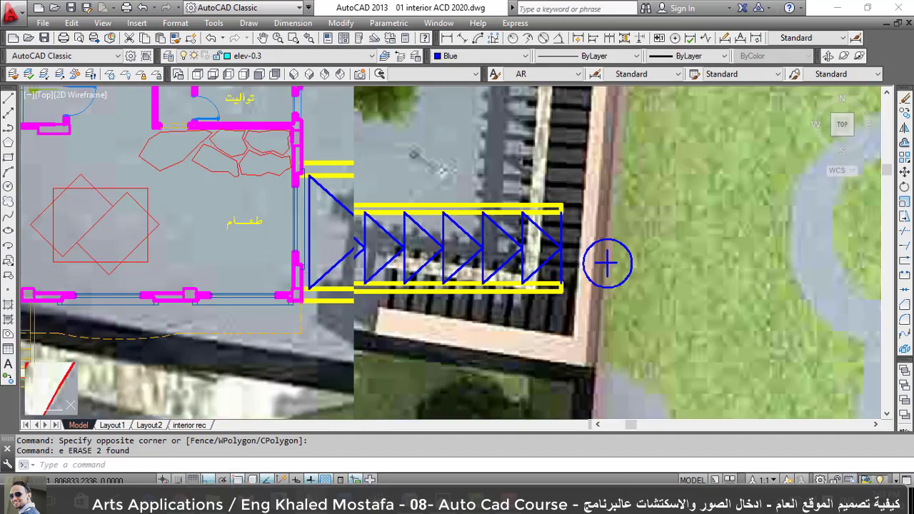
pyautogui.scroll(-4, 387, 322)
pyautogui.scroll(4, 519, 271)
pyautogui.click(563, 350)
pyautogui.click(465, 182)
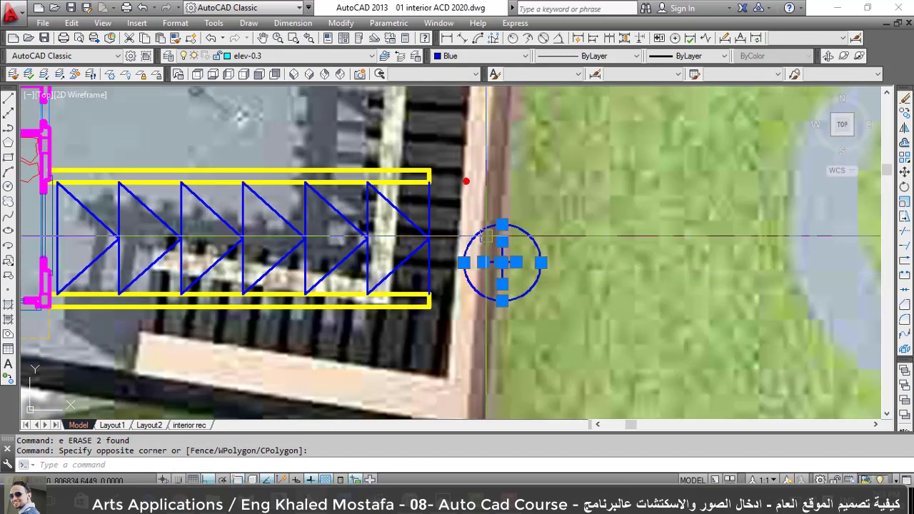
pyautogui.press('Delete')
pyautogui.scroll(-2, 491, 301)
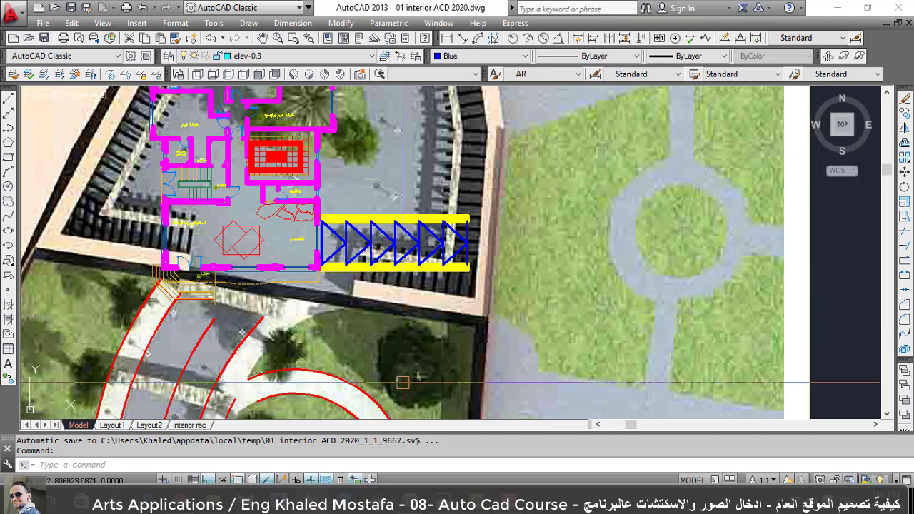
# Draw two lines running east from the yellow walkway's end corners.
pyautogui.write('l')
pyautogui.press('Return')
pyautogui.scroll(3, 492, 228)
pyautogui.click(500, 225)
pyautogui.scroll(-3, 493, 235)
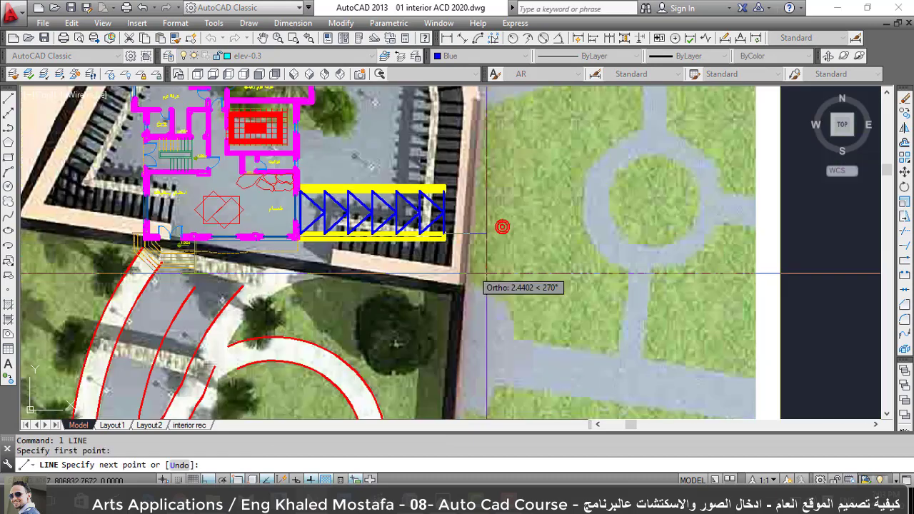
pyautogui.click(599, 254)
pyautogui.press('Escape')
pyautogui.press('Return')
pyautogui.scroll(4, 459, 182)
pyautogui.click(416, 205)
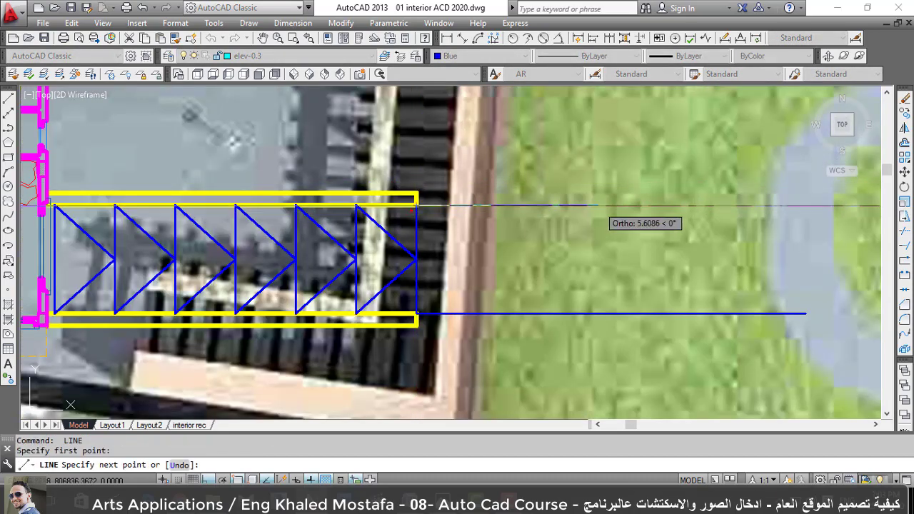
pyautogui.click(787, 205)
pyautogui.press('Escape')
# Draw a vertical north–south line crossing the eastward path lines.
pyautogui.scroll(-3, 360, 245)
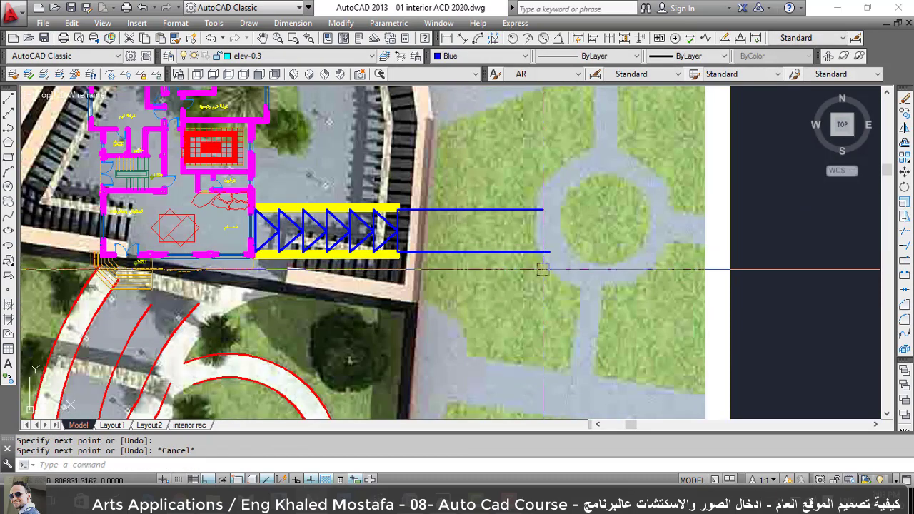
pyautogui.scroll(-2, 687, 180)
pyautogui.press('Return')
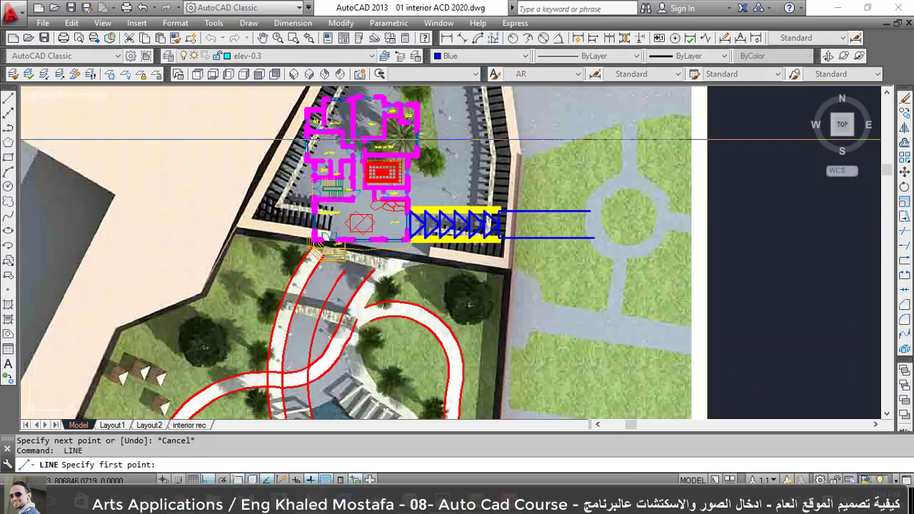
pyautogui.click(704, 134)
pyautogui.click(705, 348)
pyautogui.press('Escape')
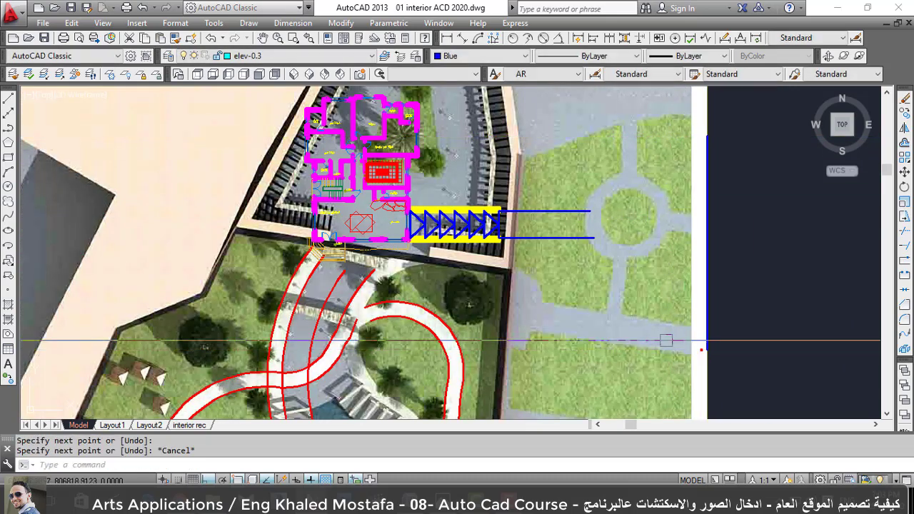
# Offset the vertical line 5 units to the left.
pyautogui.press('Escape')
pyautogui.write('o')
pyautogui.press('Return')
pyautogui.write('5')
pyautogui.press('Return')
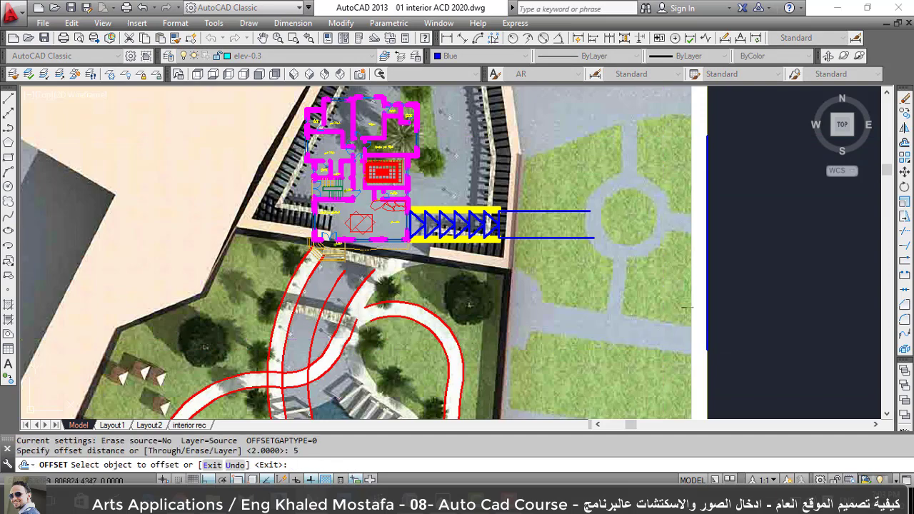
pyautogui.click(700, 274)
pyautogui.click(735, 297)
pyautogui.click(679, 250)
pyautogui.press('Escape')
pyautogui.press('Escape')
# Try stretching the blue line ends with a crossing window, then cancel it and a started line.
pyautogui.scroll(-2, 642, 230)
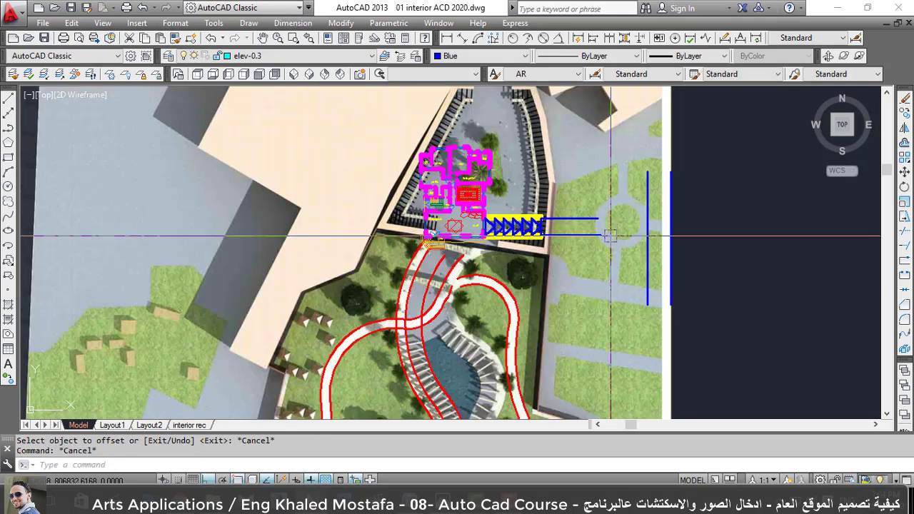
pyautogui.write('s')
pyautogui.press('Return')
pyautogui.click(743, 350)
pyautogui.click(661, 287)
pyautogui.press('Return')
pyautogui.click(685, 285)
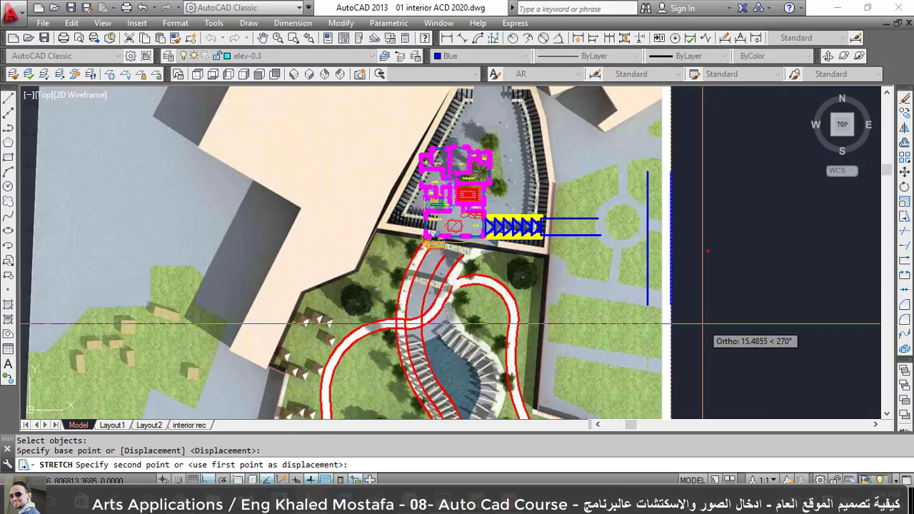
pyautogui.press('Escape')
pyautogui.press('Escape')
pyautogui.scroll(-2, 663, 300)
pyautogui.write('l')
pyautogui.press('Return')
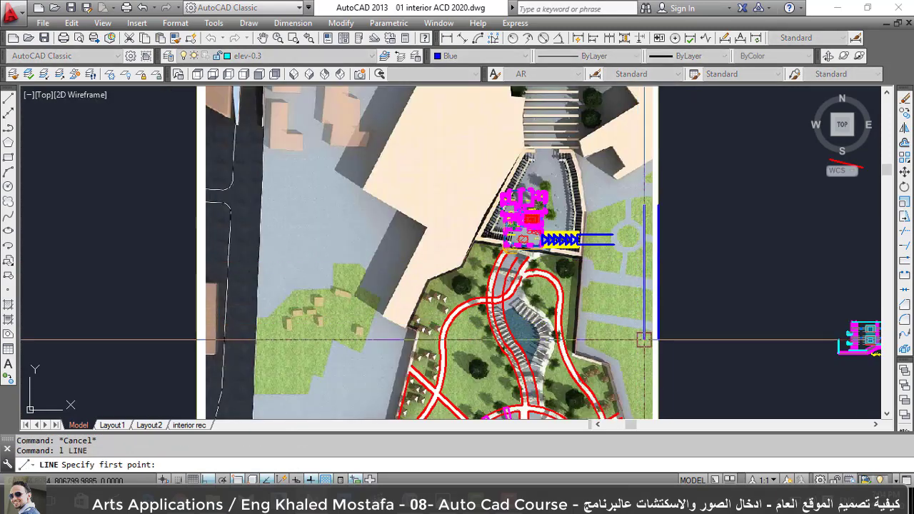
pyautogui.press('Escape')
pyautogui.scroll(2, 662, 339)
# Offset the short bottom horizontal line repeatedly at 2.5 spacing to form cross lines.
pyautogui.write('o')
pyautogui.press('Return')
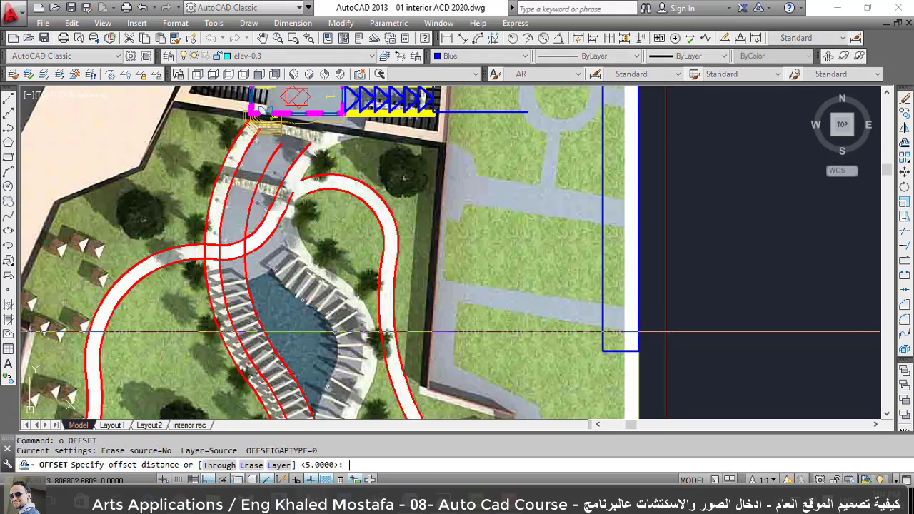
pyautogui.write('2.5')
pyautogui.press('Return')
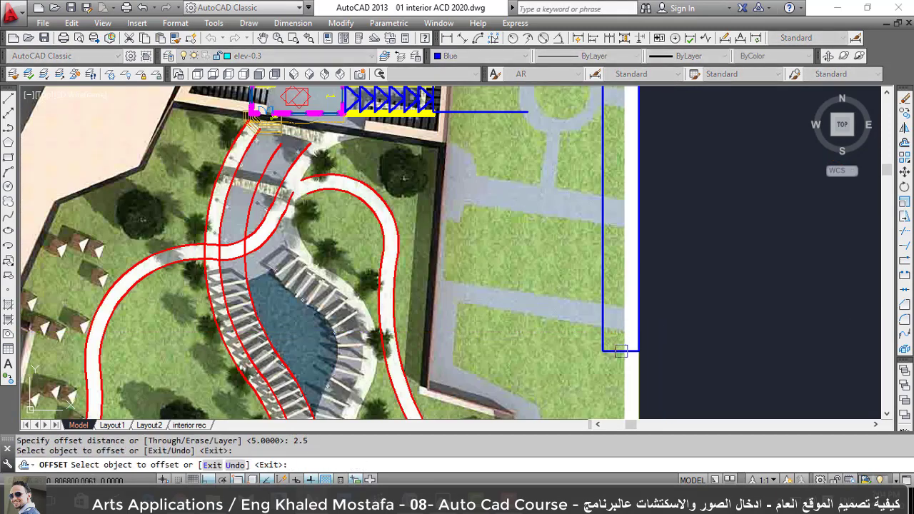
pyautogui.click(618, 344)
pyautogui.scroll(-4, 618, 347)
pyautogui.write('m')
pyautogui.press('Return')
pyautogui.click(665, 253)
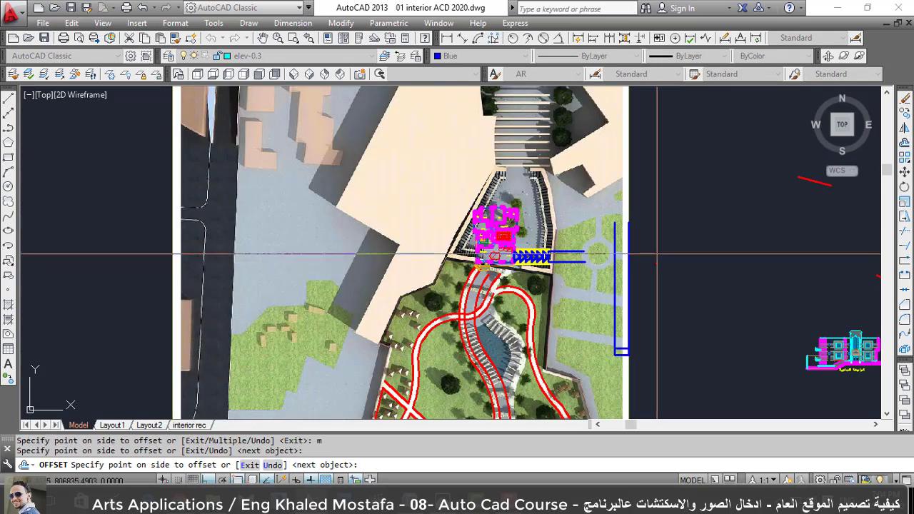
pyautogui.click(665, 249)
pyautogui.click(665, 245)
pyautogui.click(665, 228)
pyautogui.click(666, 211)
pyautogui.click(665, 229)
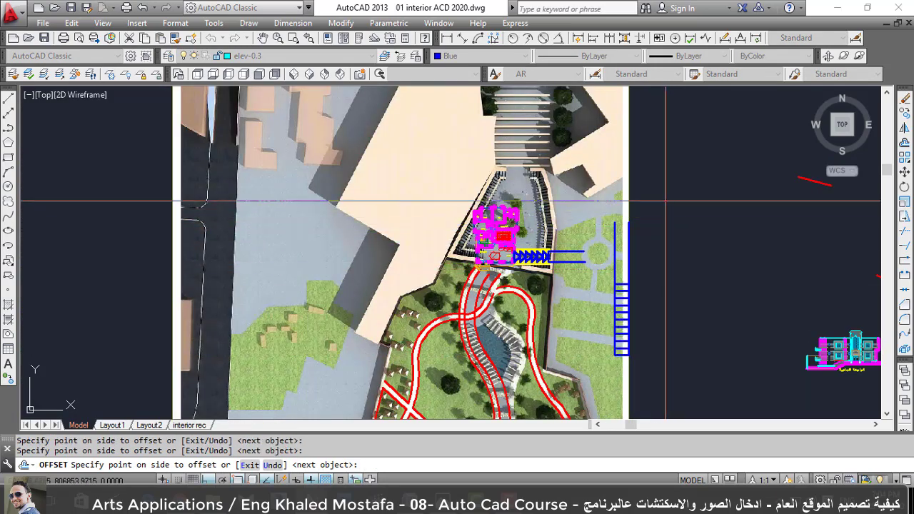
pyautogui.click(665, 233)
pyautogui.click(665, 213)
pyautogui.press('Escape')
# Attempt to extend lines to the vertical boundary, then cancel.
pyautogui.scroll(4, 601, 271)
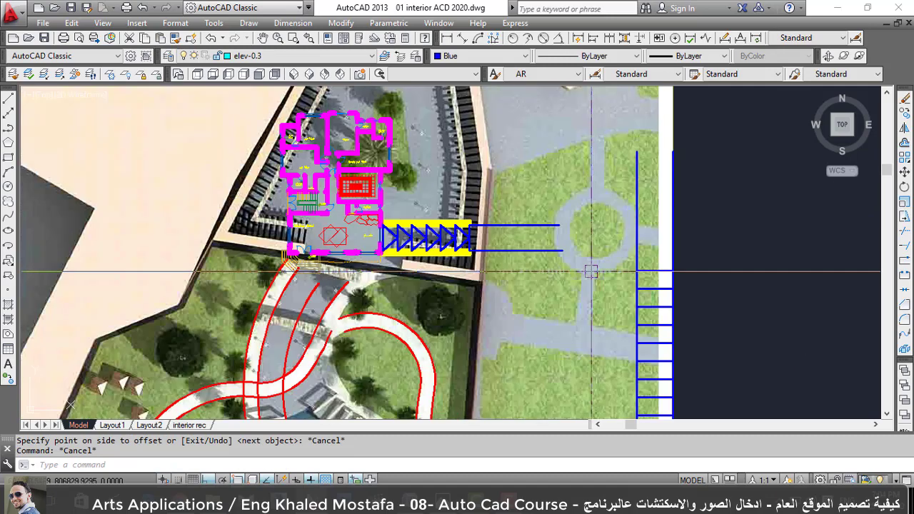
pyautogui.write('ex')
pyautogui.press('Return')
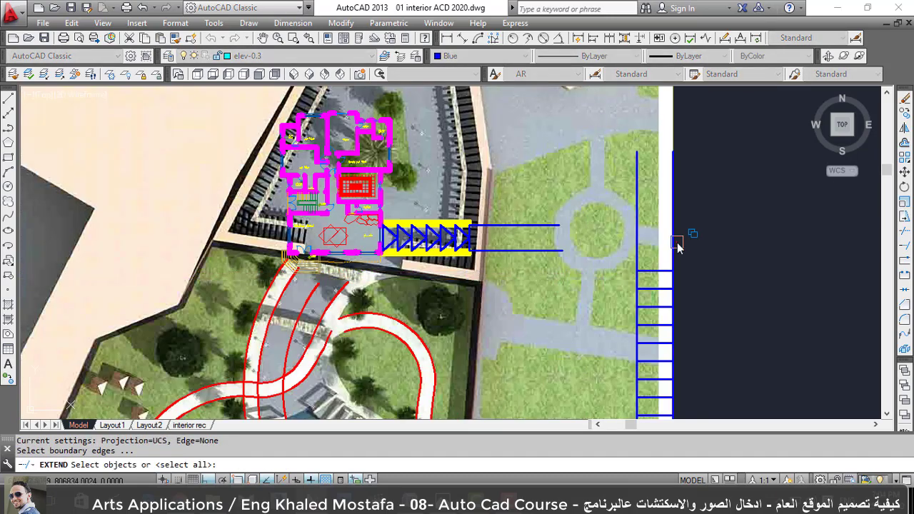
pyautogui.click(677, 244)
pyautogui.click(672, 246)
pyautogui.press('Escape')
pyautogui.press('Escape')
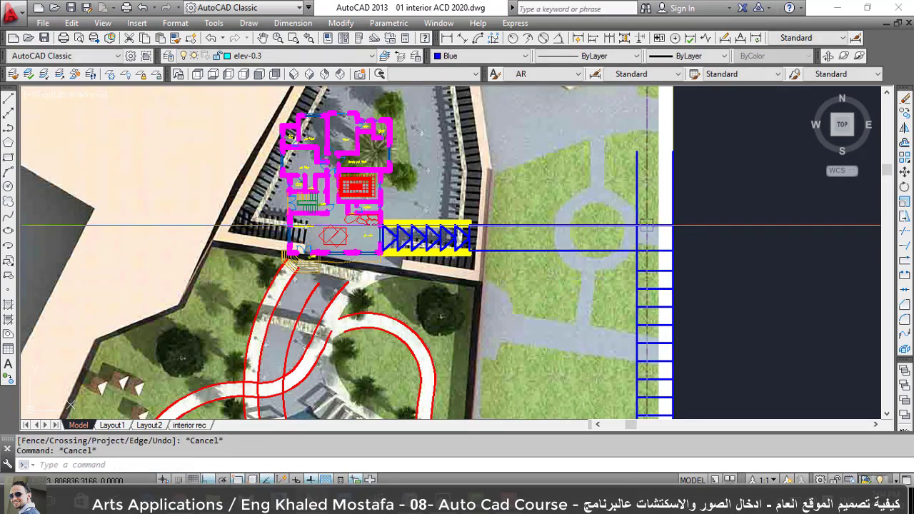
# Trim the excess line segments at the vertical edge.
pyautogui.scroll(2, 635, 243)
pyautogui.write('tr')
pyautogui.press('Return')
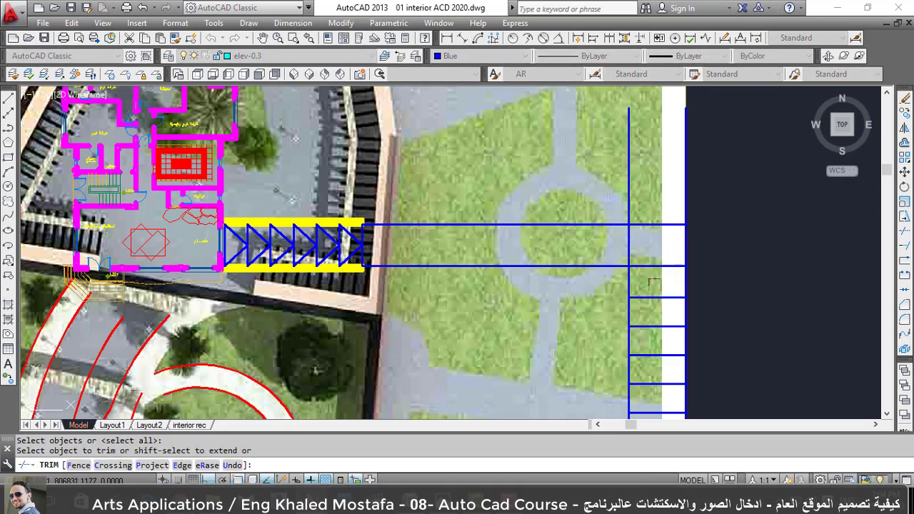
pyautogui.click(685, 280)
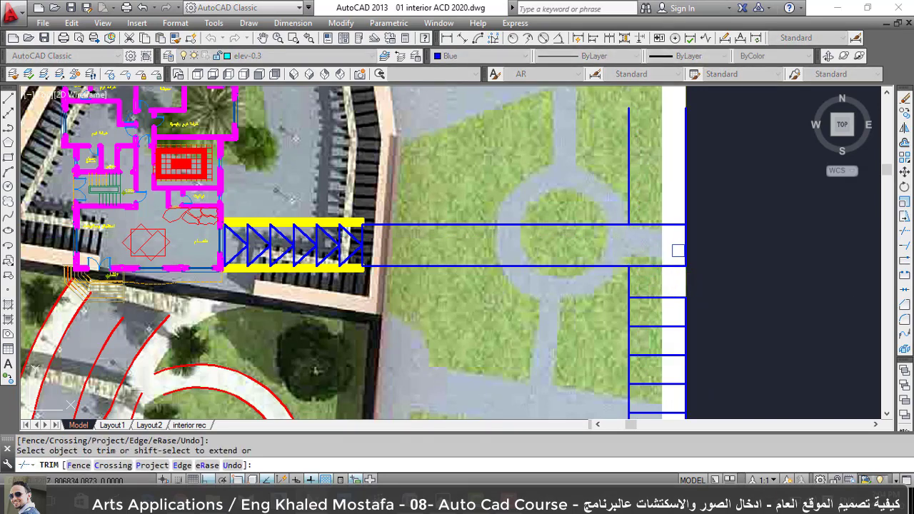
pyautogui.click(676, 249)
pyautogui.click(685, 336)
# Window-select and erase the two unwanted lines.
pyautogui.press('Escape')
pyautogui.click(684, 259)
pyautogui.click(380, 419)
pyautogui.write('e')
pyautogui.press('Return')
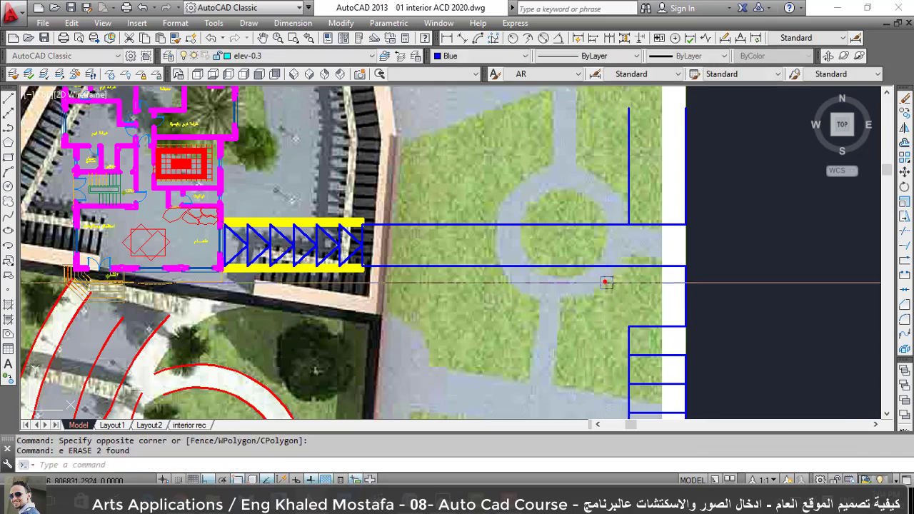
# Select the blue ladder polyline and try grip-stretching it, then cancel.
pyautogui.scroll(-2, 603, 246)
pyautogui.scroll(3, 644, 323)
pyautogui.click(644, 322)
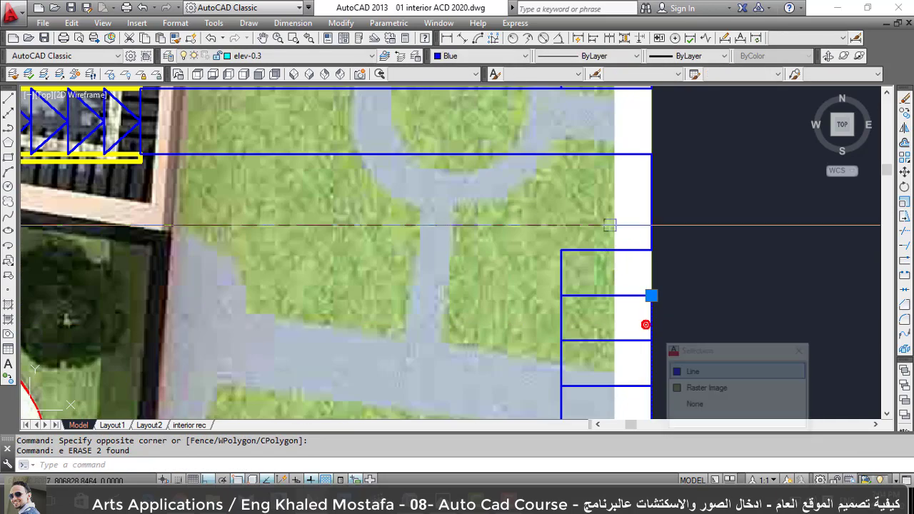
pyautogui.scroll(-4, 608, 222)
pyautogui.click(619, 241)
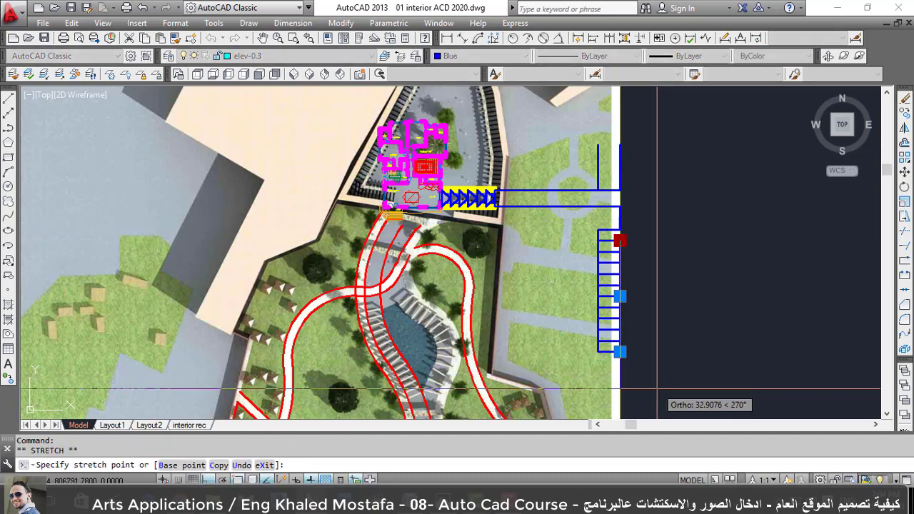
pyautogui.scroll(-2, 663, 360)
pyautogui.press('Escape')
pyautogui.scroll(2, 663, 361)
pyautogui.scroll(3, 578, 276)
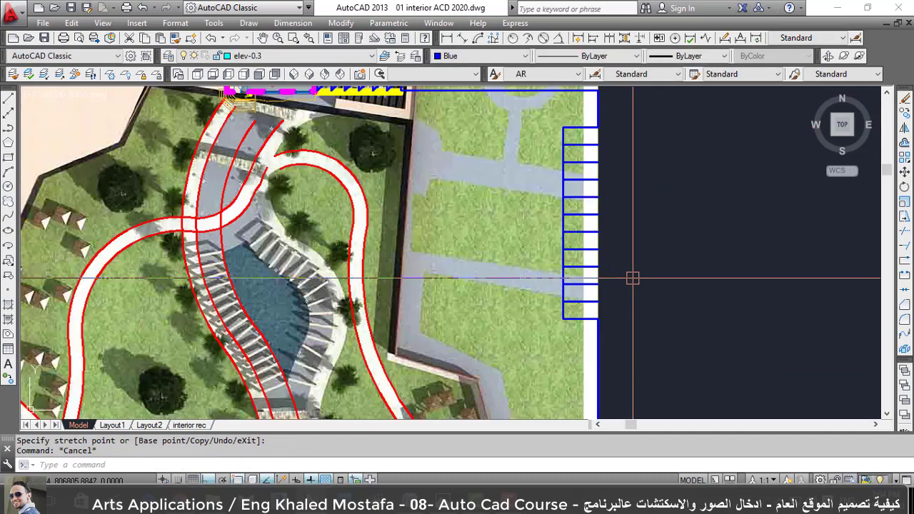
pyautogui.scroll(-3, 606, 246)
pyautogui.scroll(3, 606, 246)
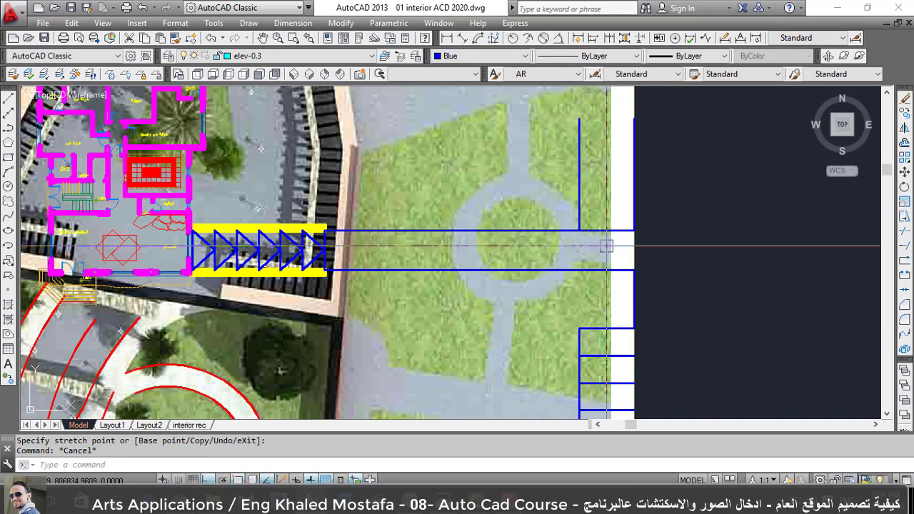
# Fillet the lower entrance-path corner with radius 4.
pyautogui.write('f')
pyautogui.press('Return')
pyautogui.press('r')
pyautogui.press('Return')
pyautogui.write('4')
pyautogui.press('Return')
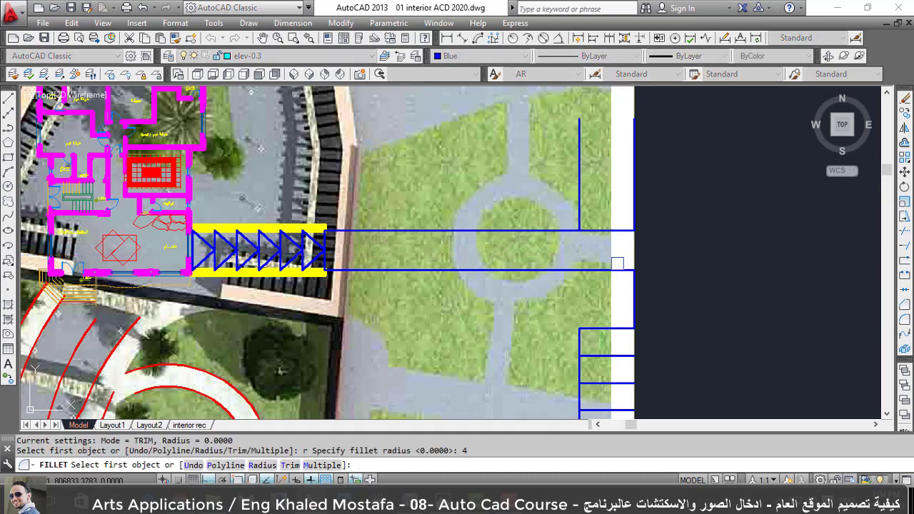
pyautogui.click(614, 270)
pyautogui.click(638, 304)
pyautogui.click(685, 347)
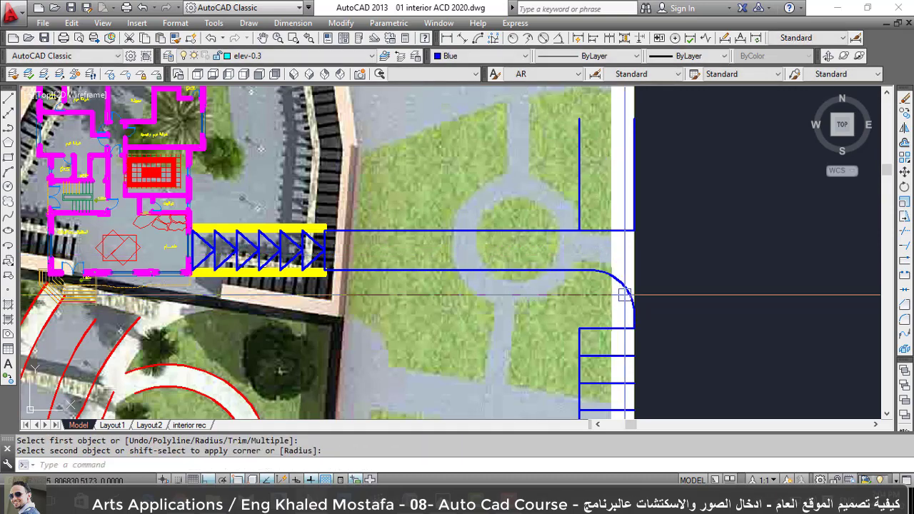
# Fillet the upper entrance-path corner with the same radius 4.
pyautogui.press('Return')
pyautogui.click(600, 230)
pyautogui.click(634, 213)
pyautogui.click(704, 257)
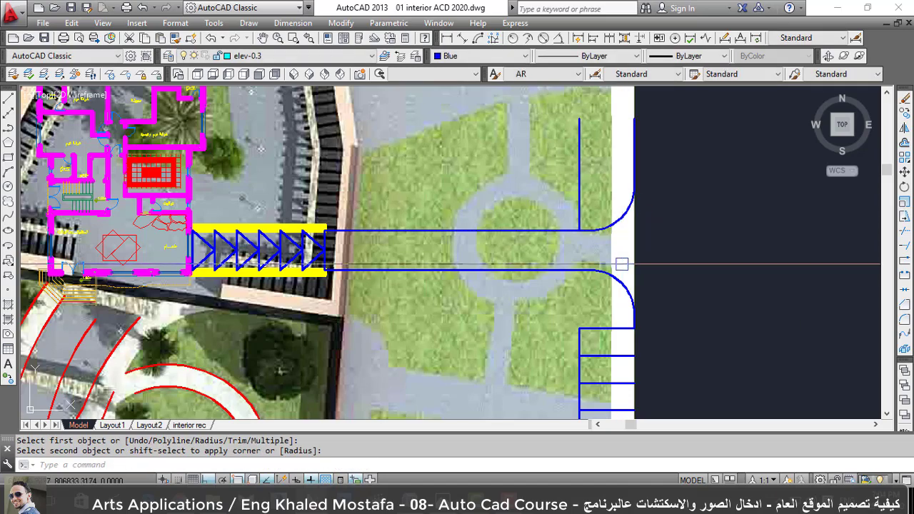
pyautogui.scroll(-2, 597, 239)
pyautogui.scroll(1, 598, 239)
pyautogui.press('Escape')
# Erase the leftover vertical line and the aerial raster image.
pyautogui.moveTo(620, 185); pyautogui.dragTo(414, 211)
pyautogui.write('e')
pyautogui.press('Return')
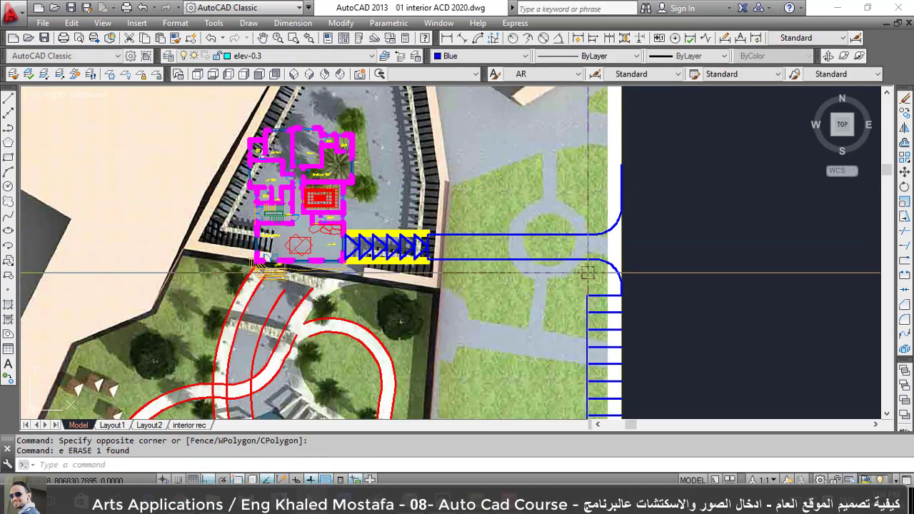
pyautogui.click(619, 255)
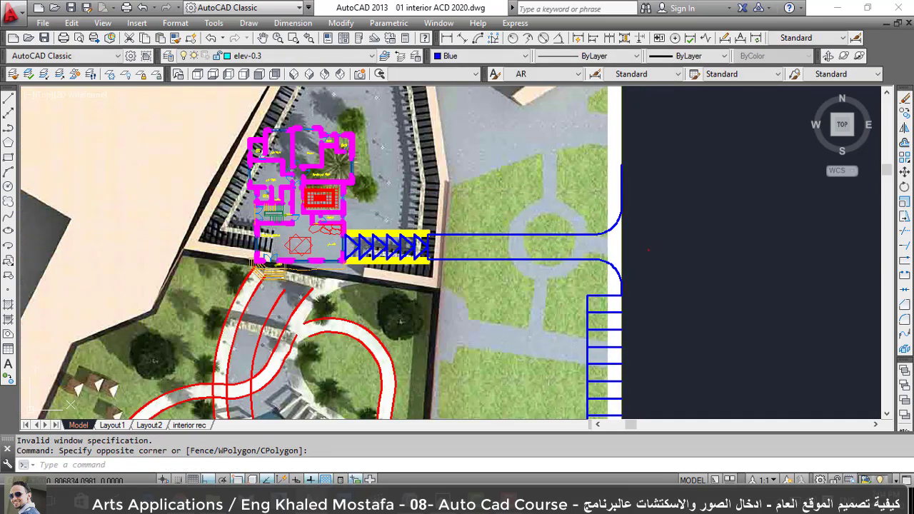
pyautogui.click(443, 252)
pyautogui.write('e')
pyautogui.press('Return')
pyautogui.scroll(-3, 522, 278)
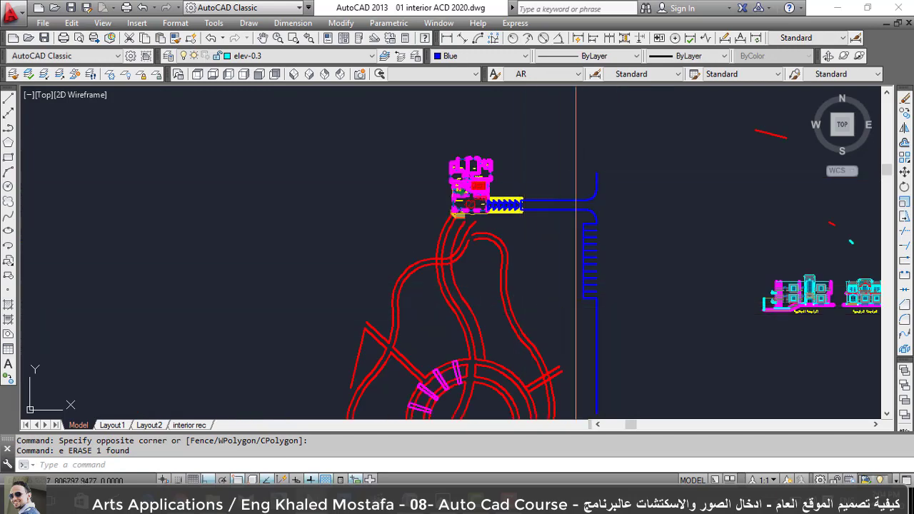
# Move the blue entrance path and ladder lines to layer 0 with ByLayer colour.
pyautogui.scroll(2, 571, 180)
pyautogui.click(657, 166)
pyautogui.click(559, 386)
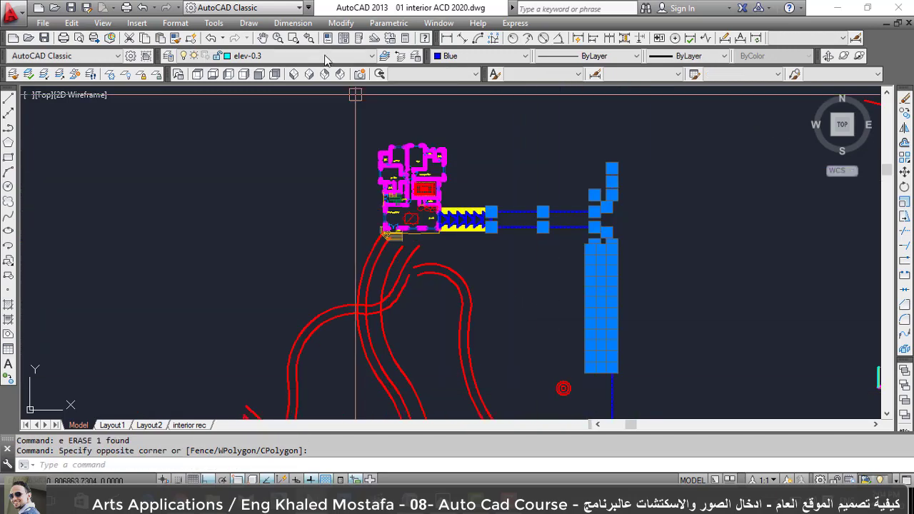
pyautogui.click(325, 55)
pyautogui.click(325, 60)
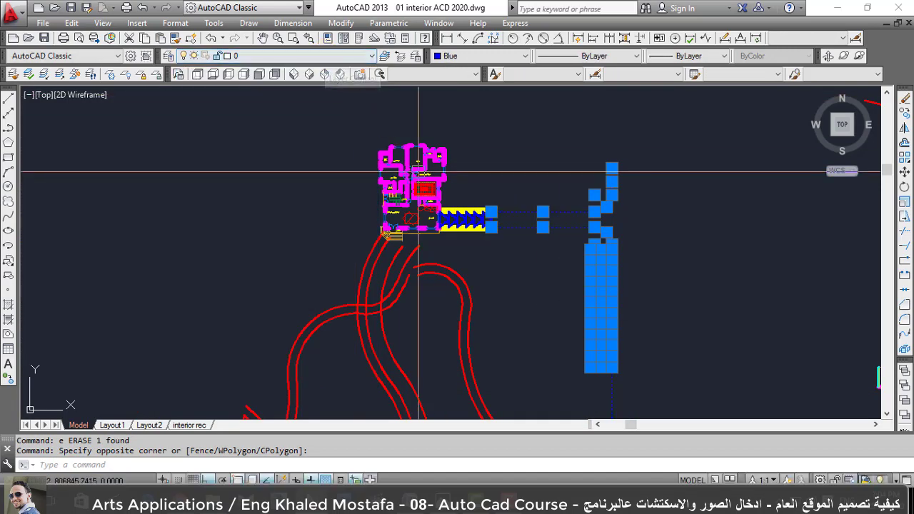
pyautogui.click(457, 56)
pyautogui.click(457, 69)
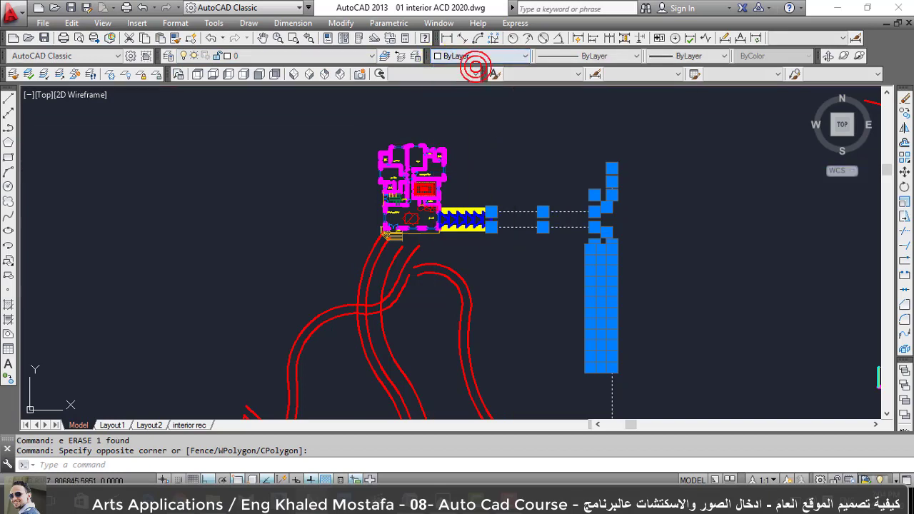
pyautogui.press('Escape')
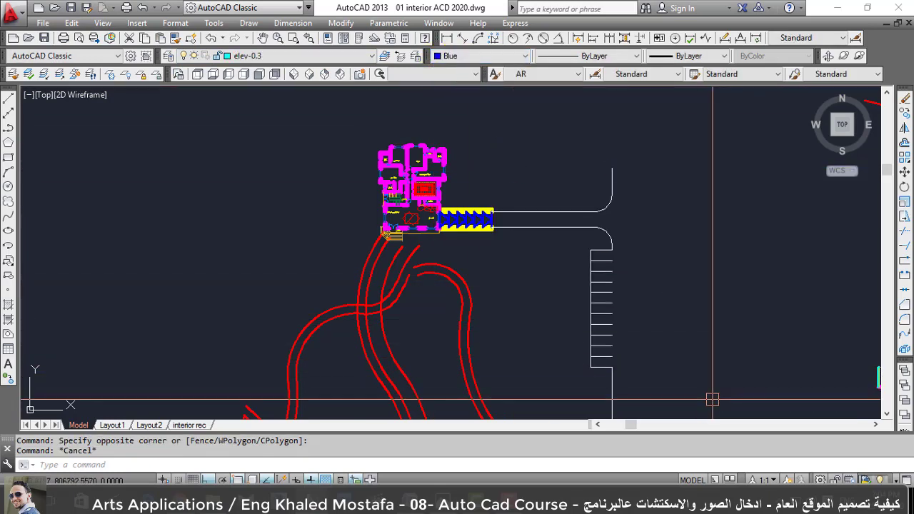
pyautogui.scroll(-3, 564, 162)
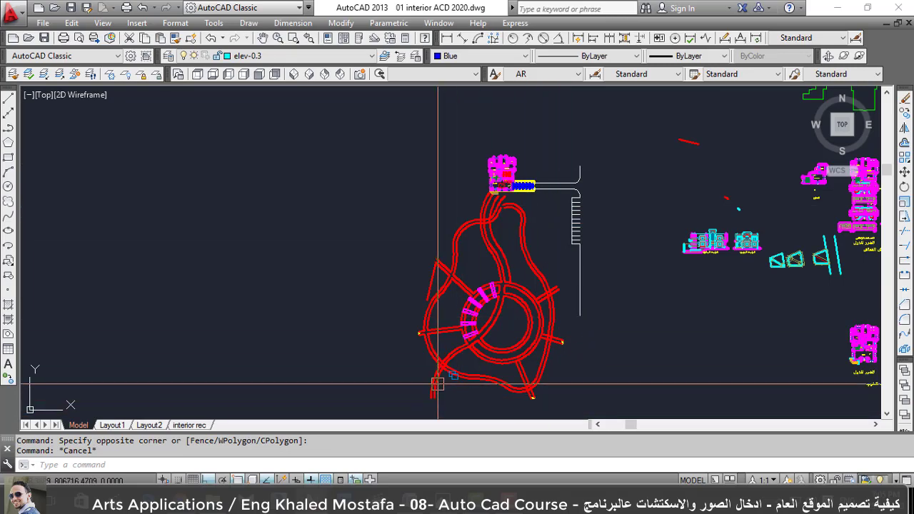
# Undo the recent view changes and the layer-0 change, restoring the blue lines.
pyautogui.scroll(8, 486, 311)
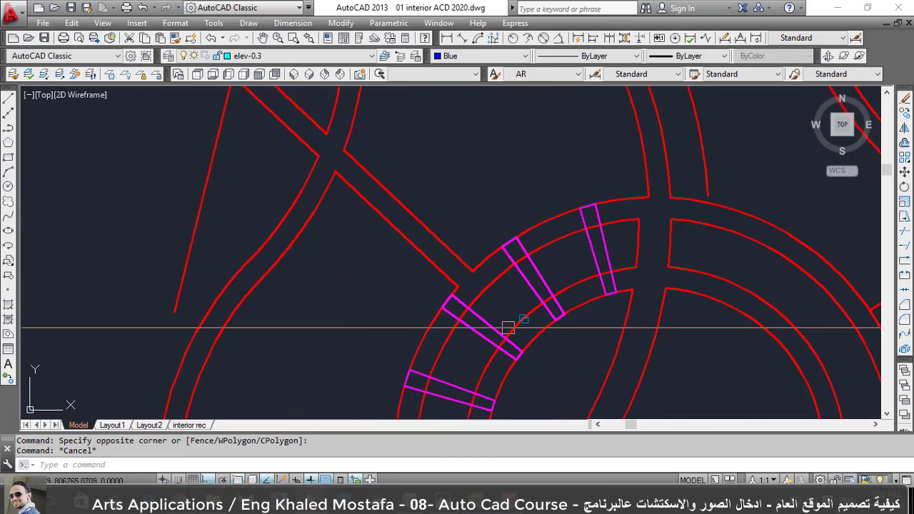
pyautogui.hotkey('ctrl', 'z')
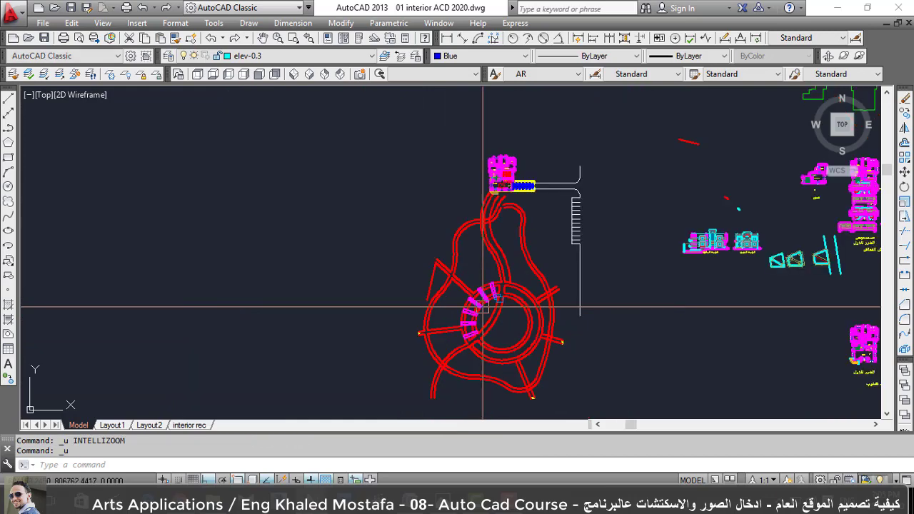
pyautogui.hotkey('ctrl', 'z')
pyautogui.hotkey('ctrl', 'z')
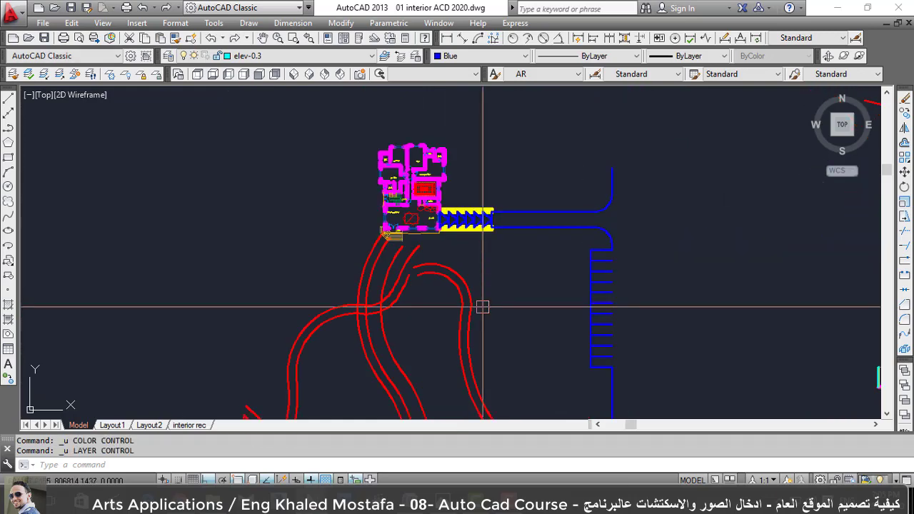
pyautogui.hotkey('ctrl', 'z')
pyautogui.hotkey('ctrl', 'z')
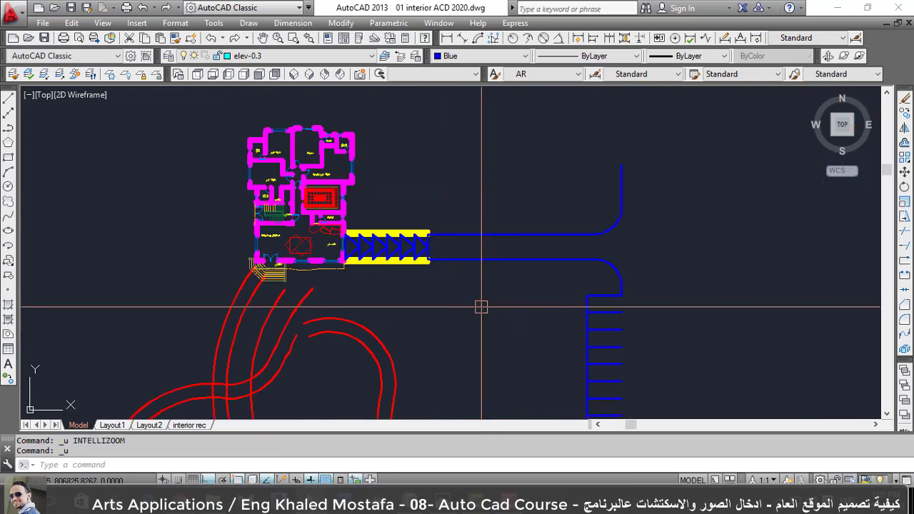
pyautogui.hotkey('ctrl', 'z')
pyautogui.hotkey('ctrl', 'z')
pyautogui.scroll(-4, 563, 219)
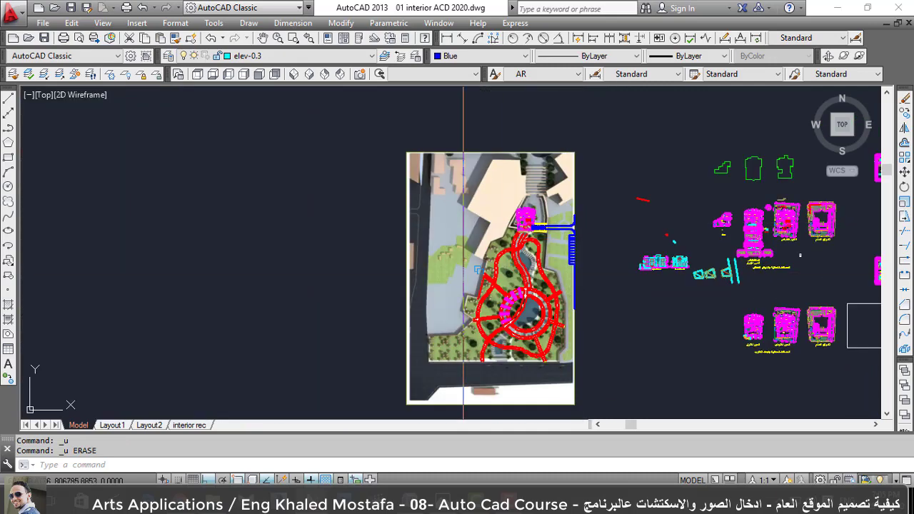
# Try moving the aerial image further left, then undo that move.
pyautogui.click(374, 237)
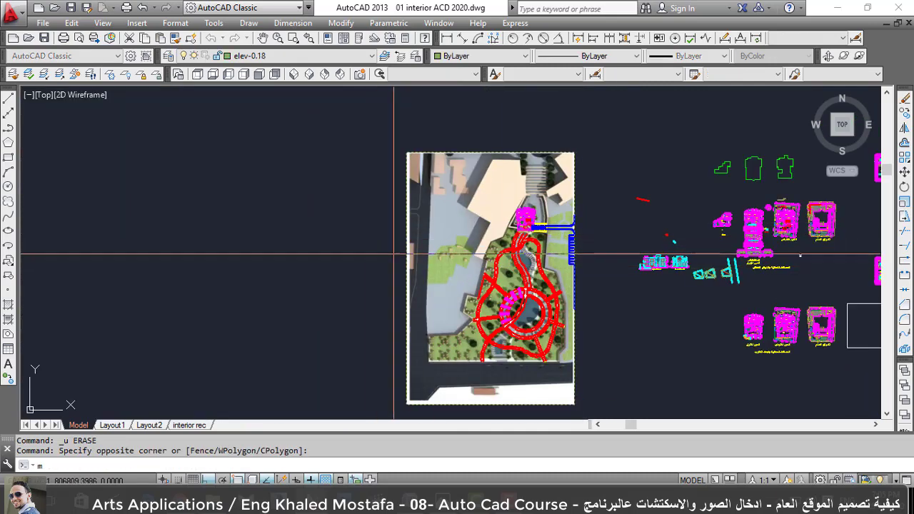
pyautogui.write('m')
pyautogui.press('Return')
pyautogui.click(472, 263)
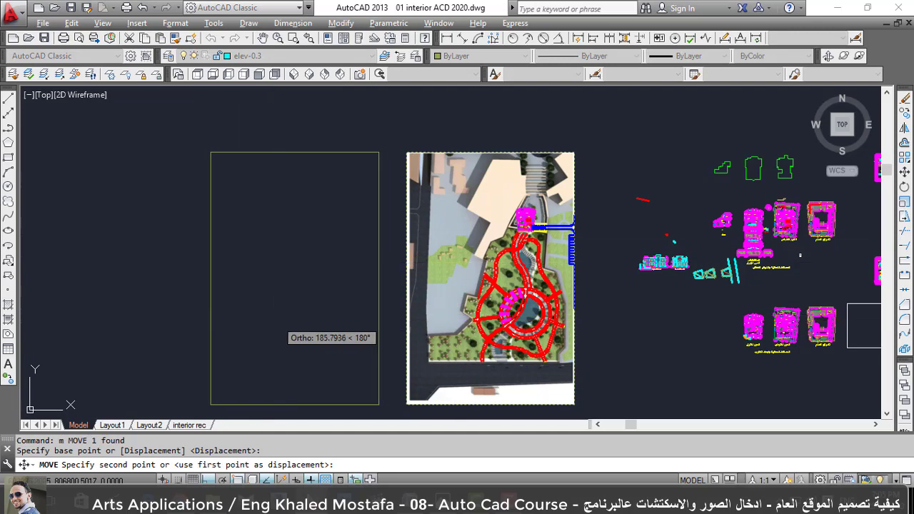
pyautogui.click(322, 340)
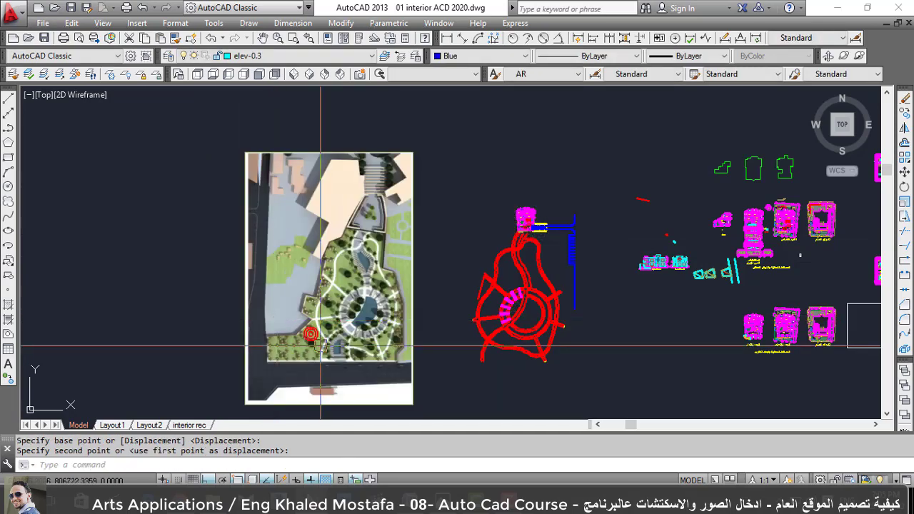
pyautogui.hotkey('ctrl', 'z')
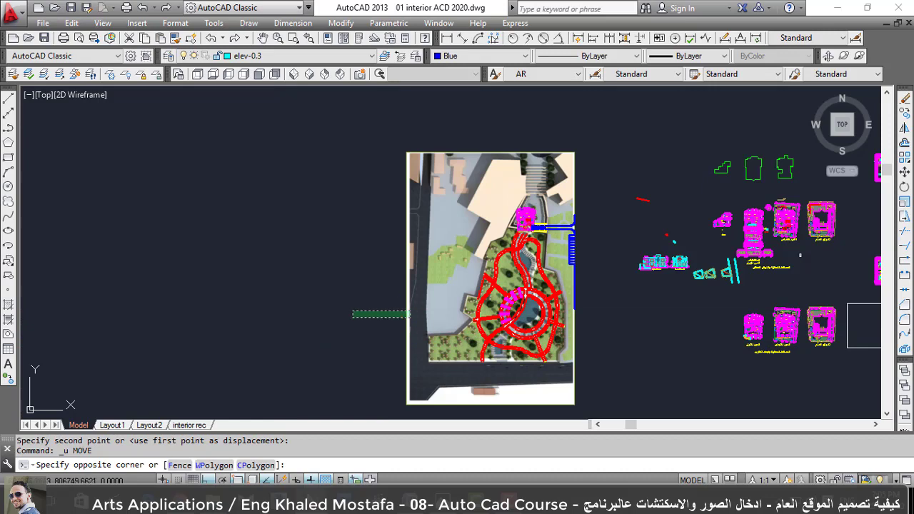
# Move the aerial image 200 units left.
pyautogui.click(353, 315)
pyautogui.write('m')
pyautogui.press('Return')
pyautogui.click(411, 315)
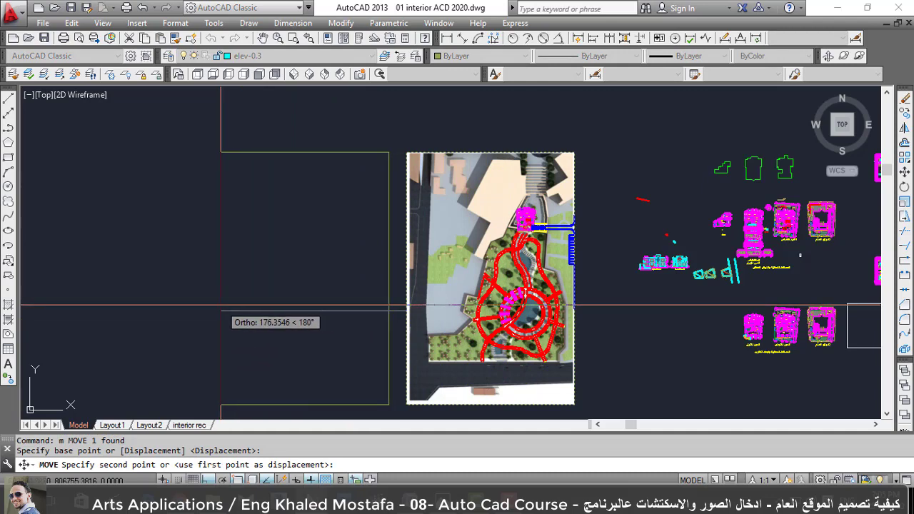
pyautogui.write('00')
pyautogui.press('Return')
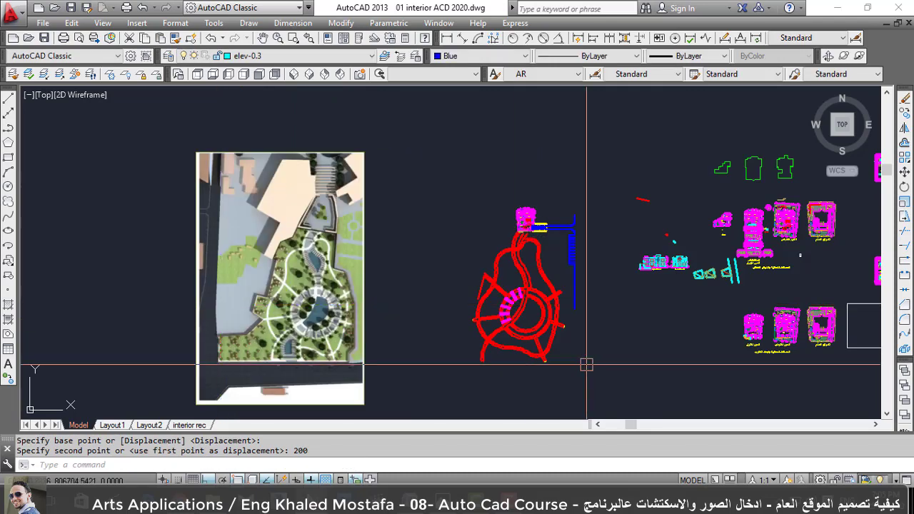
# Shift the aerial image back 200 units right.
pyautogui.click(378, 348)
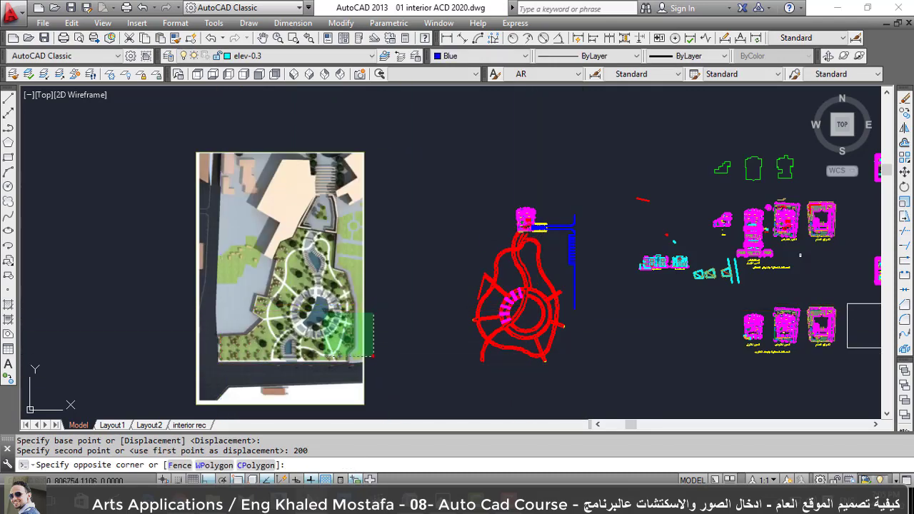
pyautogui.click(328, 300)
pyautogui.press('m')
pyautogui.press('Return')
pyautogui.click(63, 304)
pyautogui.write('2')
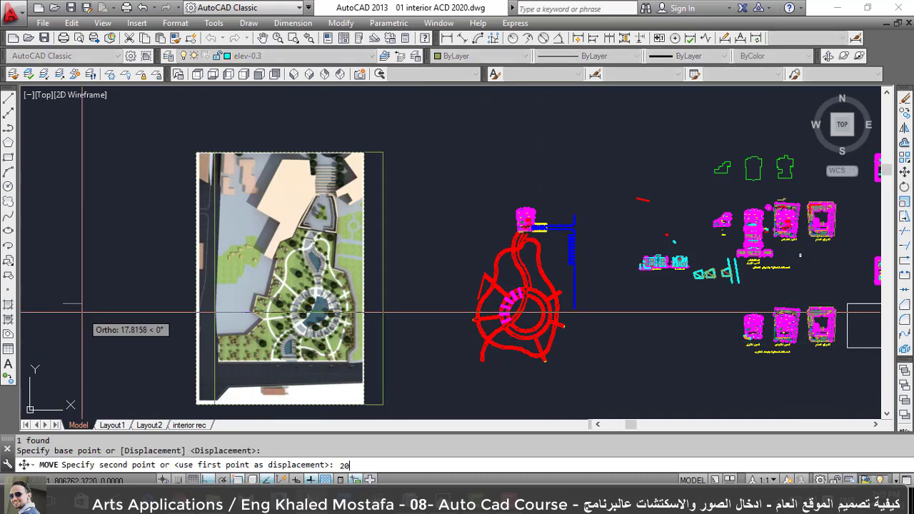
pyautogui.write('0')
pyautogui.press('Return')
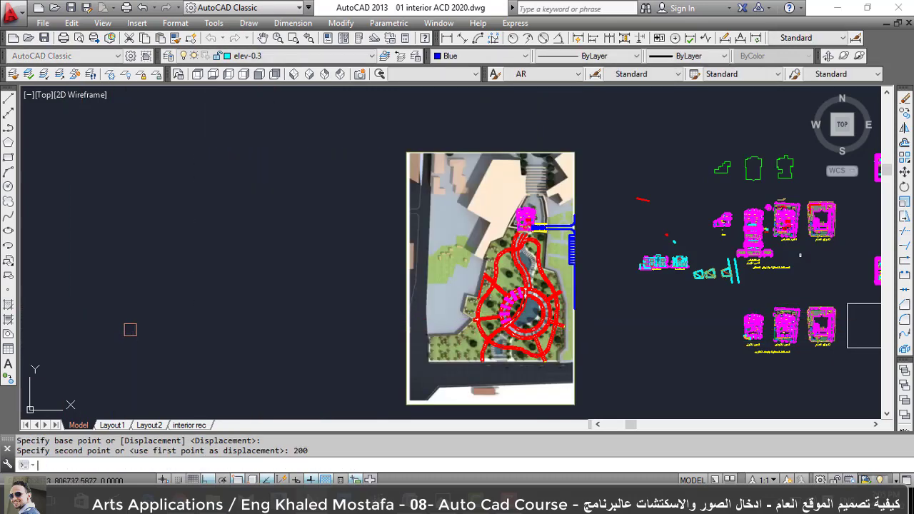
# Start another move of the image using the previous selection, then undo it.
pyautogui.press('Return')
pyautogui.write('p')
pyautogui.press('Return')
pyautogui.press('Return')
pyautogui.click(150, 343)
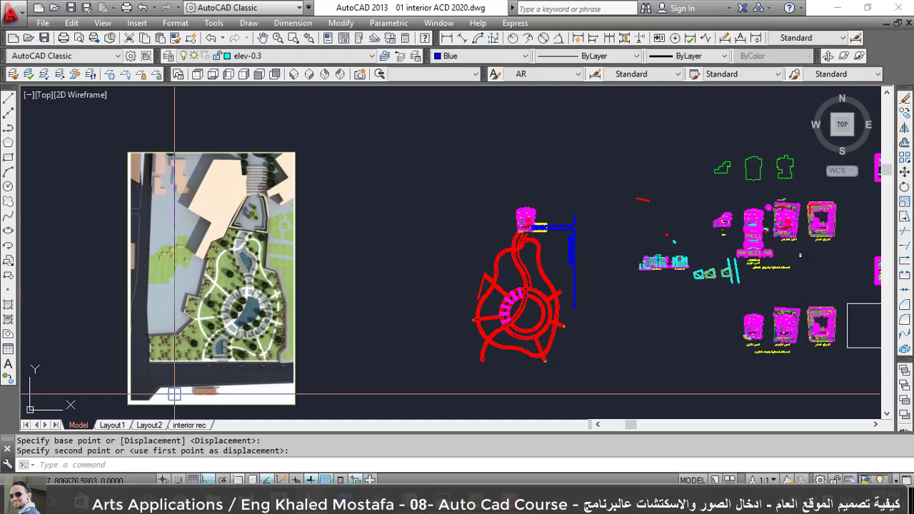
pyautogui.hotkey('ctrl', 'z')
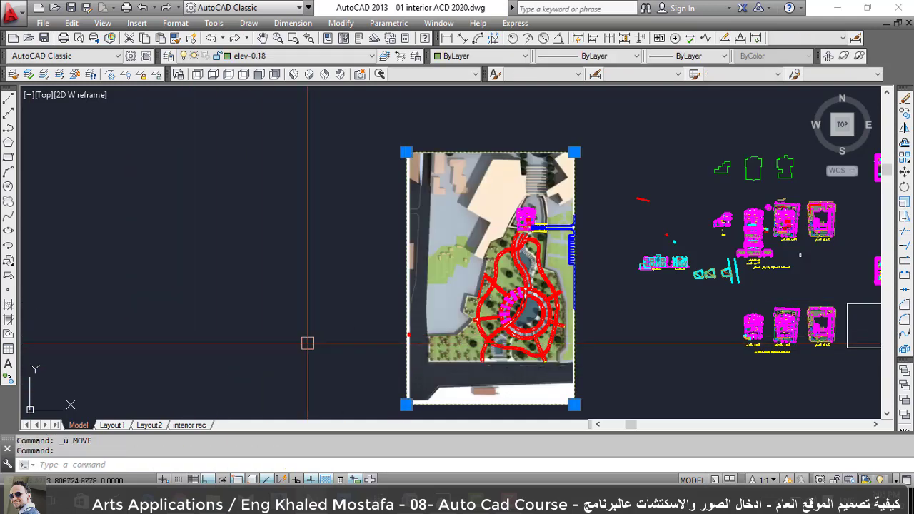
# Move the aerial site image 200 units left beside the red path tracing.
pyautogui.write('m')
pyautogui.press('Return')
pyautogui.click(308, 337)
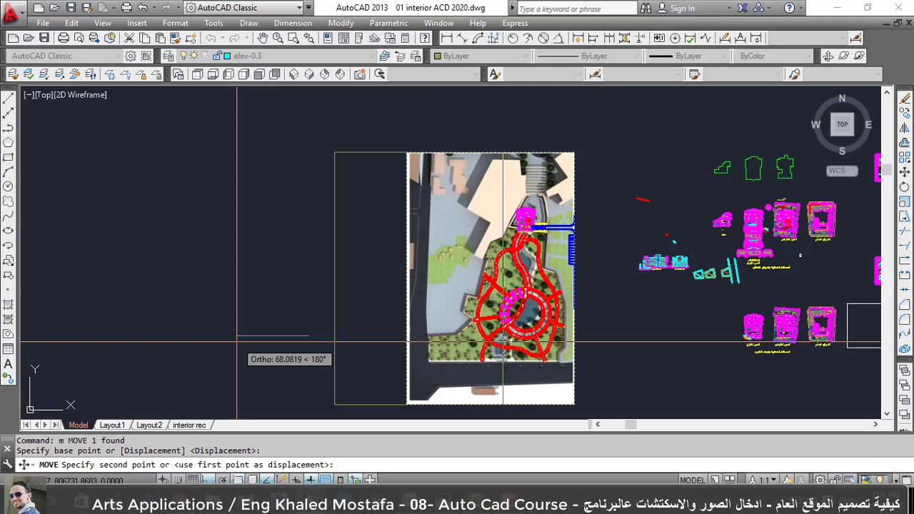
pyautogui.write('0')
pyautogui.press('Return')
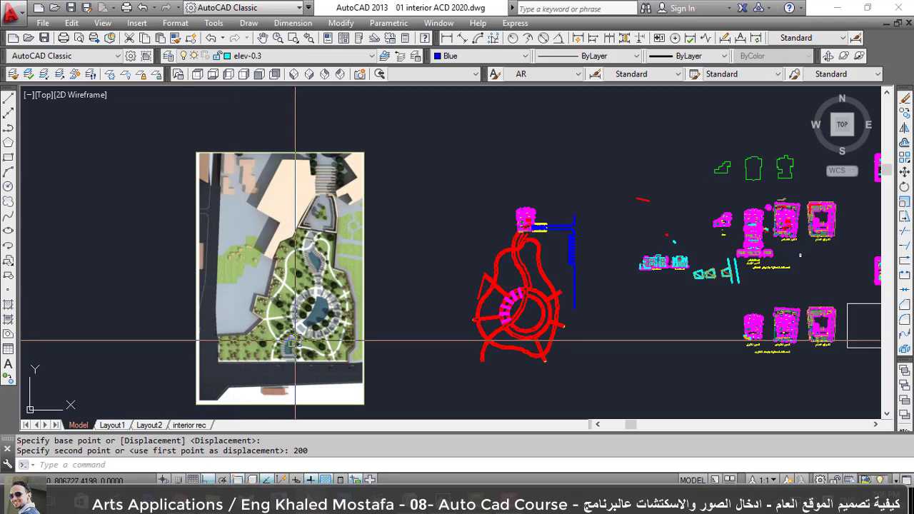
pyautogui.write('ec')
pyautogui.press('Return')
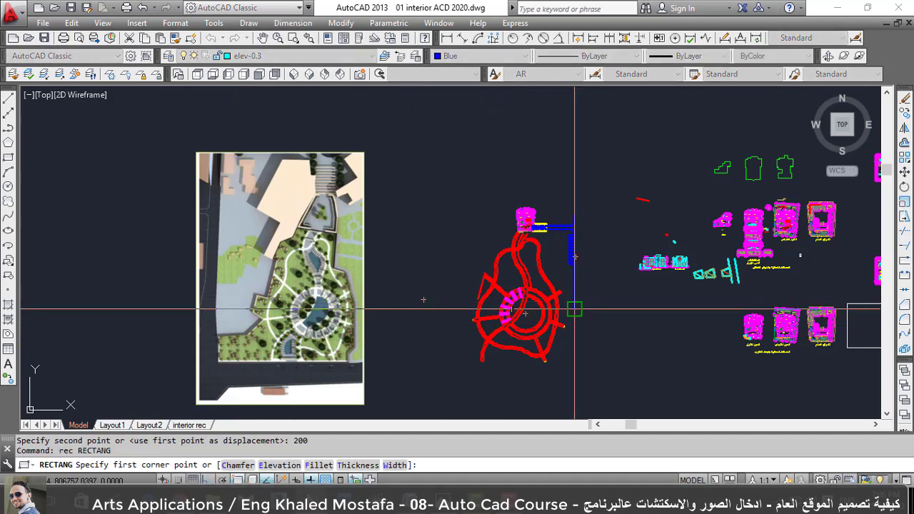
# Draw a rectangle frame around the red paths and move it down into place.
pyautogui.click(574, 310)
pyautogui.click(455, 125)
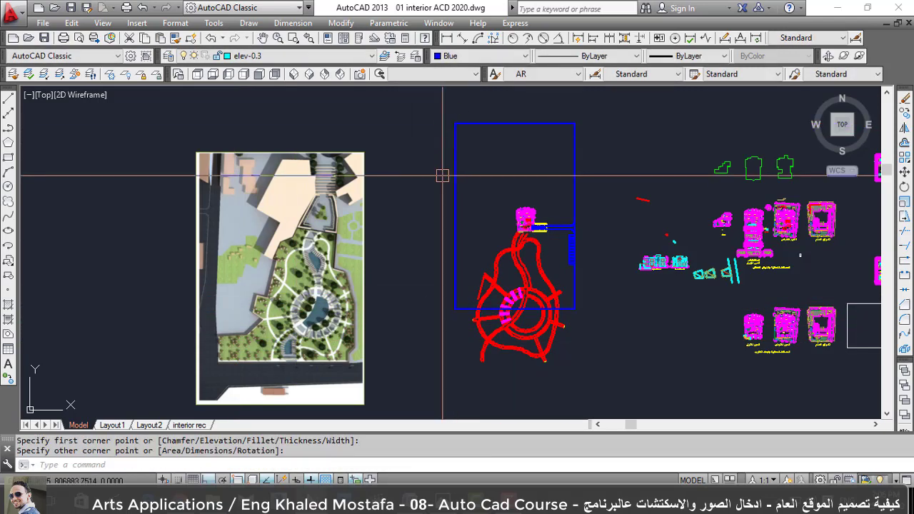
pyautogui.write('m')
pyautogui.press('Return')
pyautogui.click(476, 198)
pyautogui.click(417, 176)
pyautogui.press('Return')
pyautogui.click(419, 153)
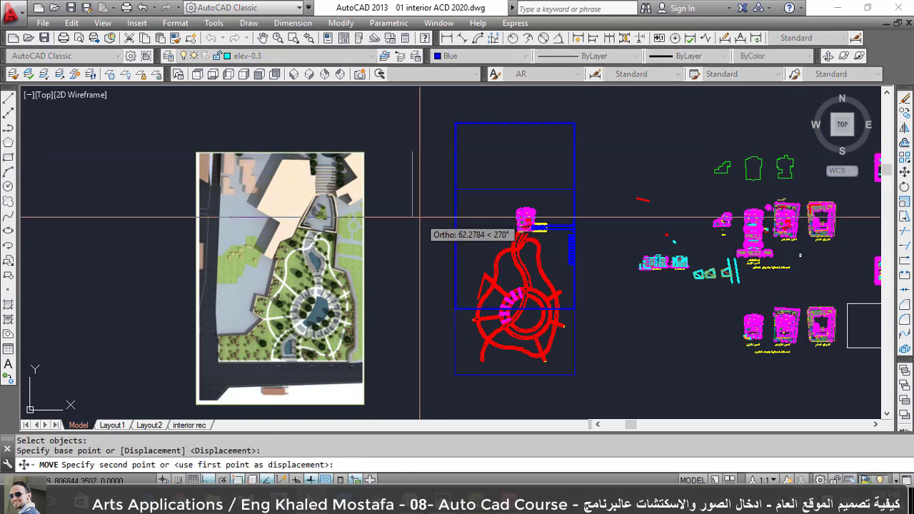
pyautogui.click(419, 221)
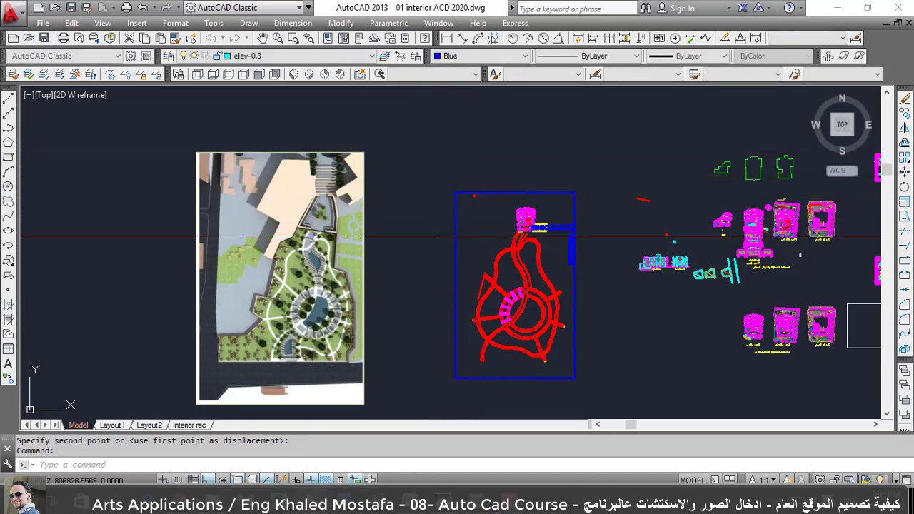
pyautogui.press('space')
pyautogui.click(435, 235)
pyautogui.click(434, 233)
# Regenerate the display and offset the rectangle by 2 into a double-line frame.
pyautogui.write('re')
pyautogui.press('Return')
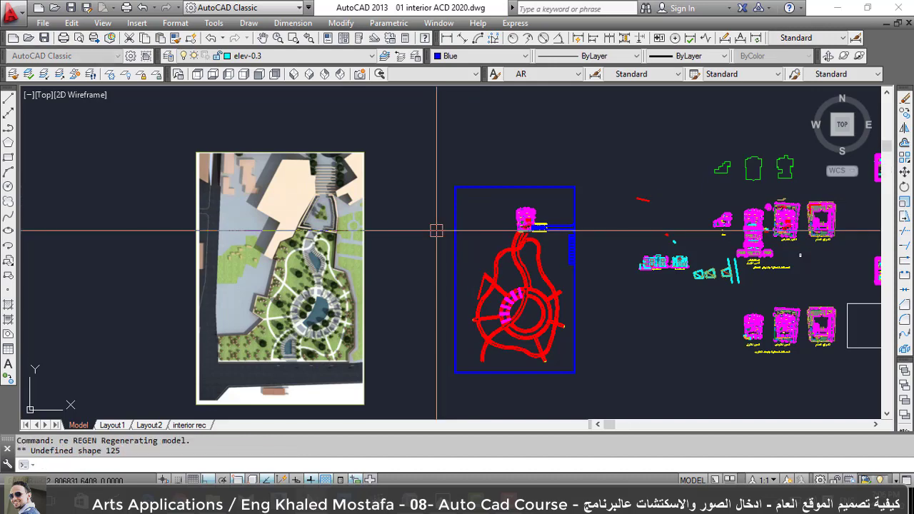
pyautogui.write('o')
pyautogui.press('Return')
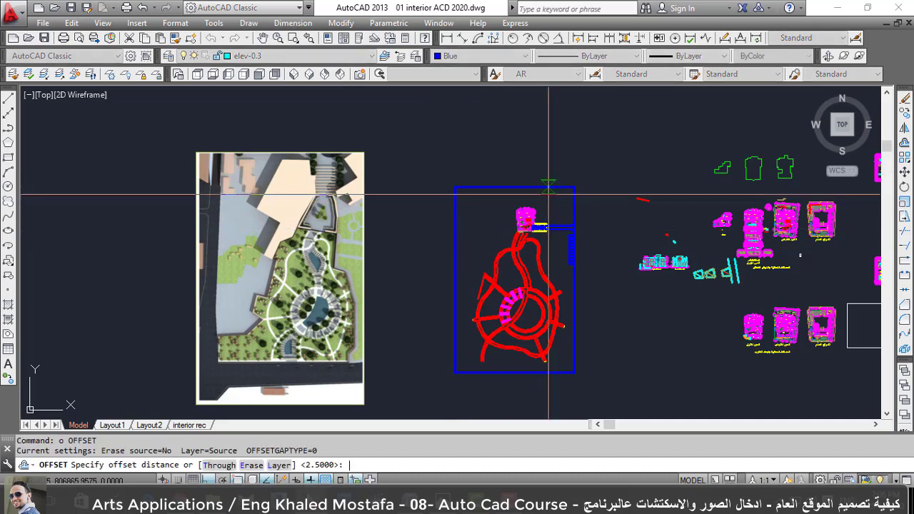
pyautogui.write('2')
pyautogui.press('Return')
pyautogui.click(559, 188)
pyautogui.click(560, 209)
pyautogui.press('Escape')
pyautogui.press('Escape')
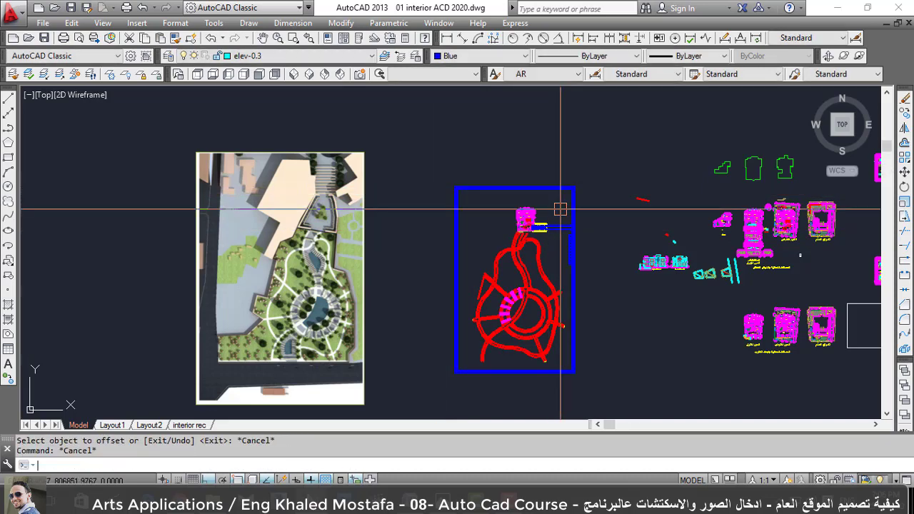
# Start a trim with all objects as cutting edges, then cancel it.
pyautogui.write('r')
pyautogui.press('Return')
pyautogui.scroll(5, 550, 214)
pyautogui.press('Return')
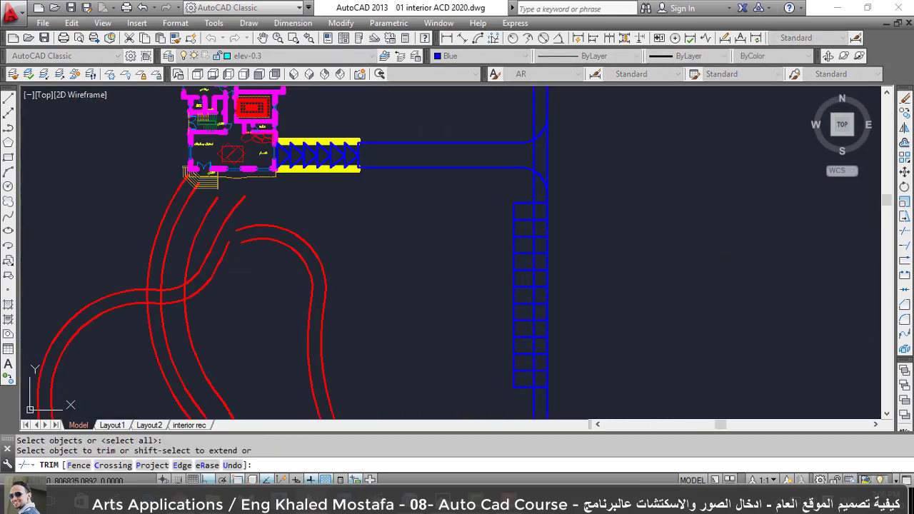
pyautogui.scroll(3, 518, 151)
pyautogui.click(518, 152)
pyautogui.scroll(-2, 546, 206)
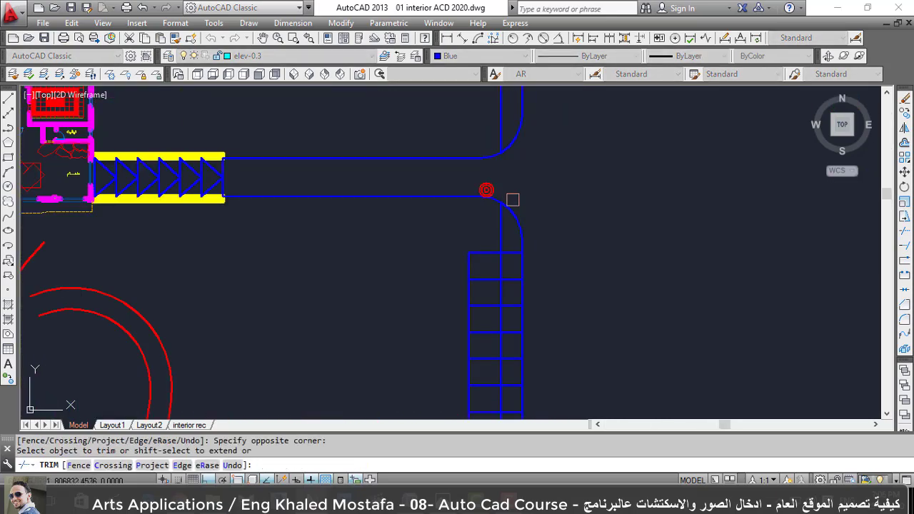
pyautogui.scroll(-2, 513, 199)
pyautogui.scroll(-2, 521, 200)
pyautogui.press('Escape')
# Retry the trim, cancel it again, and zoom around to inspect the frame.
pyautogui.press('Return')
pyautogui.scroll(5, 539, 198)
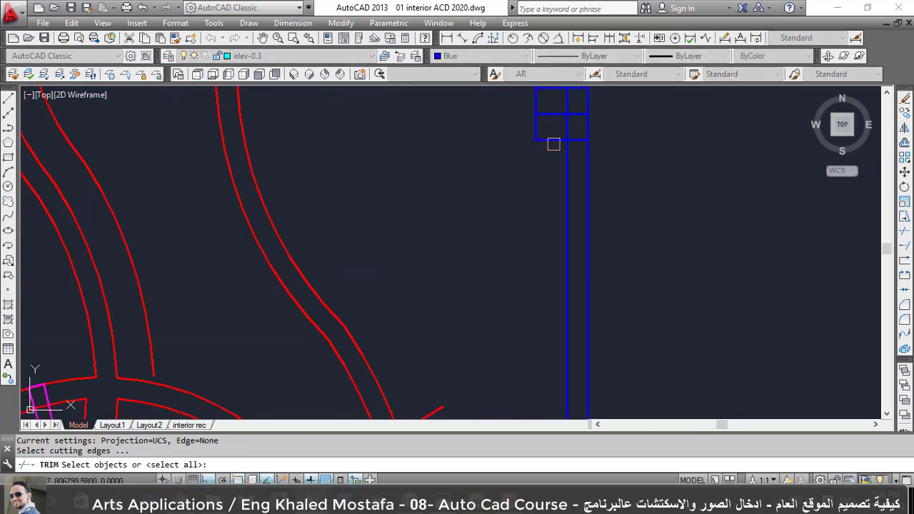
pyautogui.press('Return')
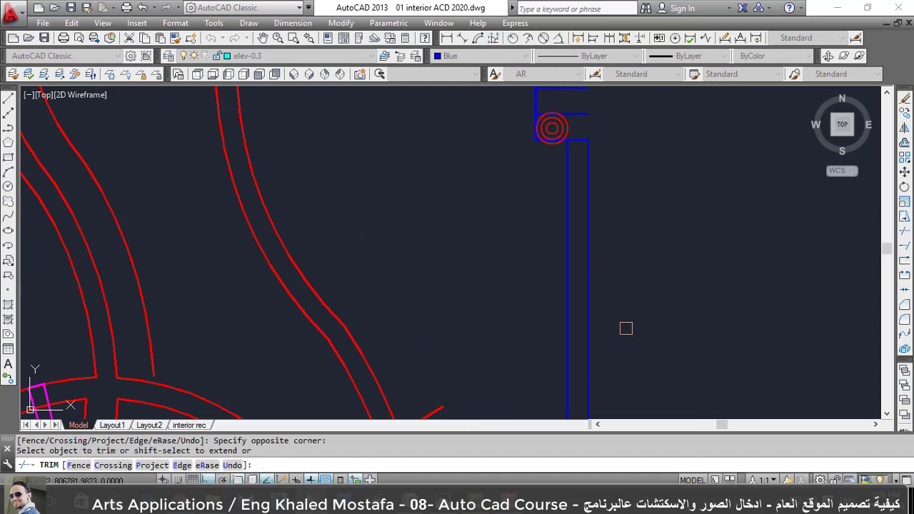
pyautogui.scroll(-5, 602, 373)
pyautogui.scroll(-2, 587, 376)
pyautogui.press('Escape')
pyautogui.press('Escape')
pyautogui.scroll(3, 569, 297)
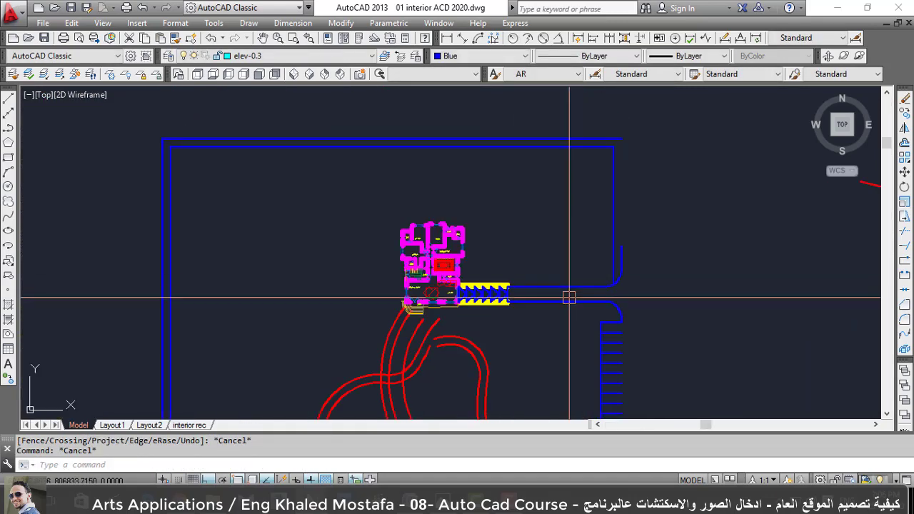
pyautogui.scroll(2, 564, 307)
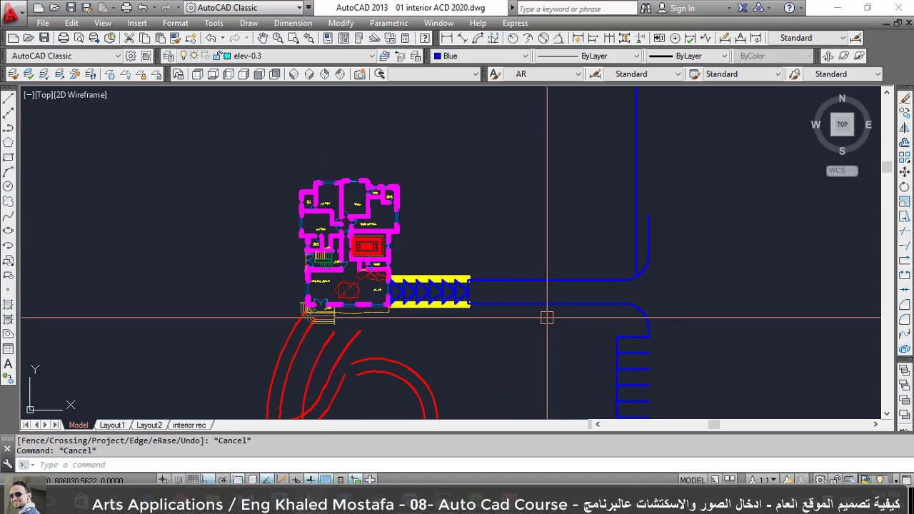
pyautogui.scroll(2, 524, 346)
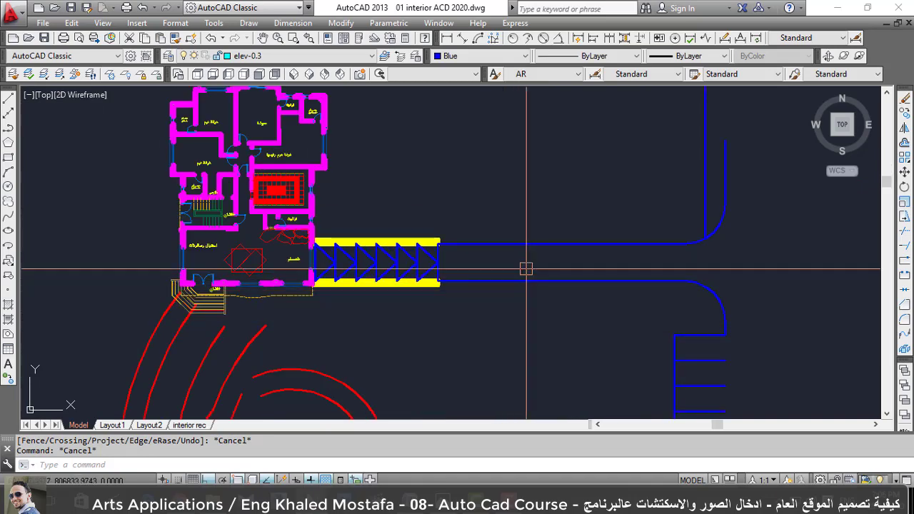
pyautogui.scroll(2, 541, 259)
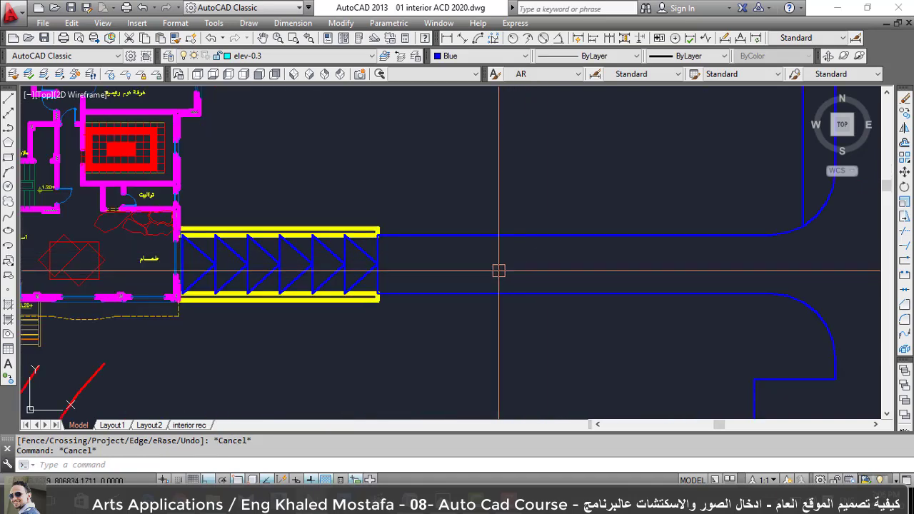
pyautogui.scroll(-3, 503, 279)
pyautogui.scroll(-2, 520, 300)
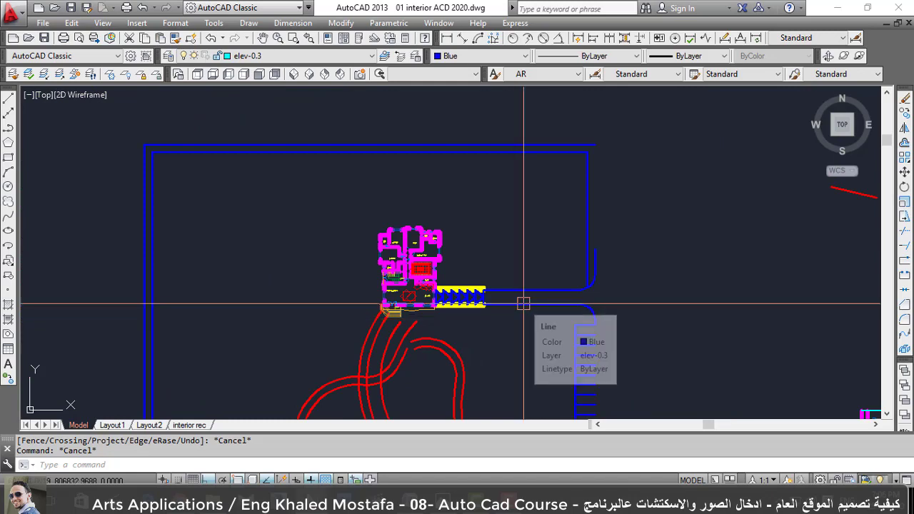
# Grip-stretch the vertical blue road edge up to the frame.
pyautogui.click(595, 251)
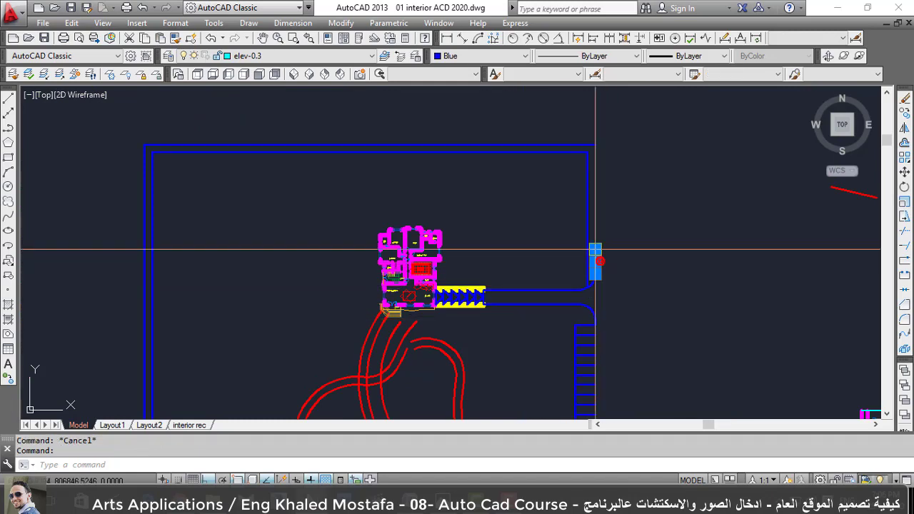
pyautogui.click(595, 250)
pyautogui.click(598, 143)
pyautogui.press('Escape')
# Start another trim, cancel it, and zoom to review the frame.
pyautogui.write('tr')
pyautogui.press('Return')
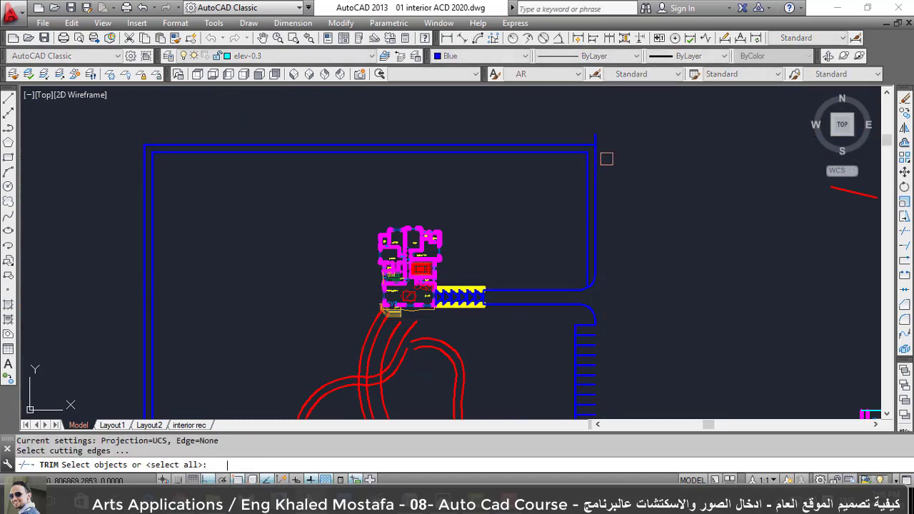
pyautogui.press('Return')
pyautogui.press('Escape')
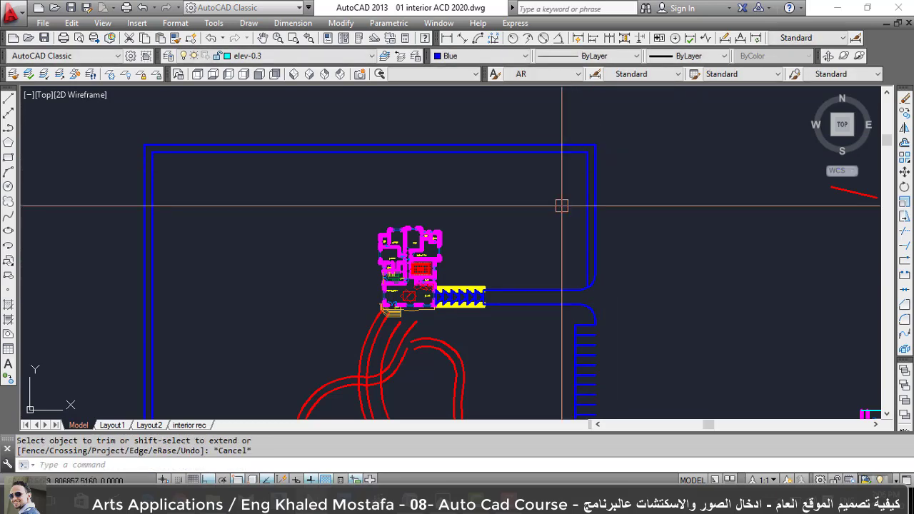
pyautogui.scroll(2, 496, 235)
pyautogui.scroll(2, 447, 262)
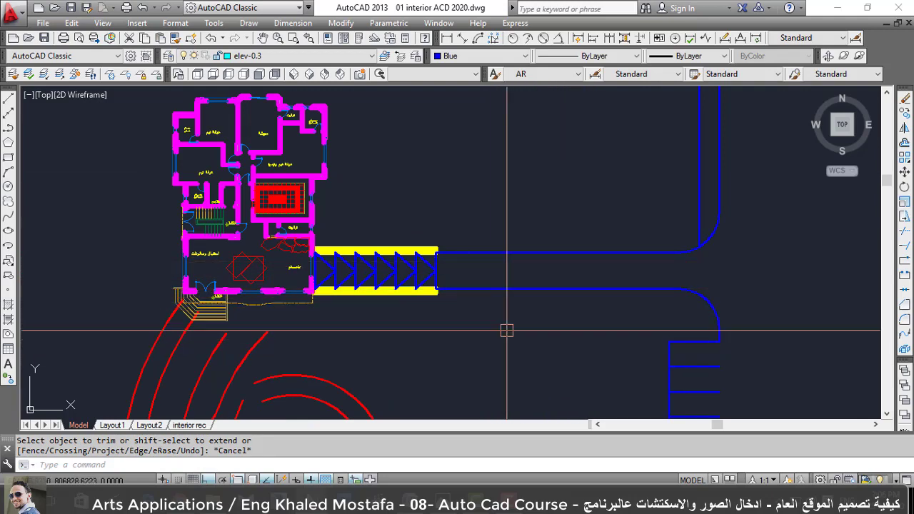
pyautogui.scroll(-2, 506, 330)
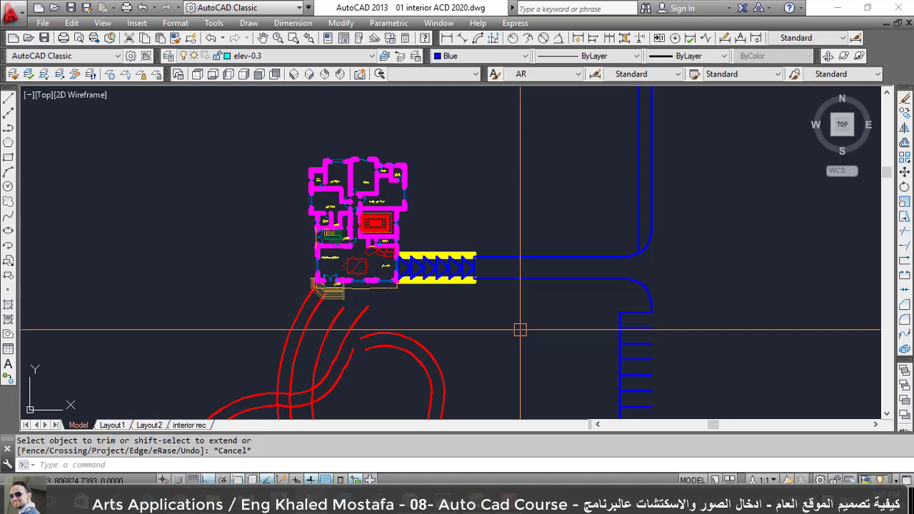
pyautogui.press('Return')
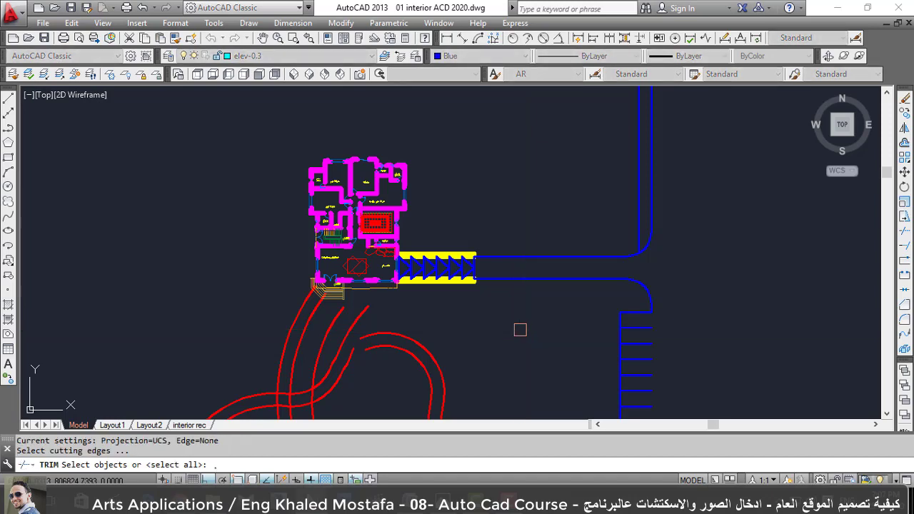
pyautogui.press('Escape')
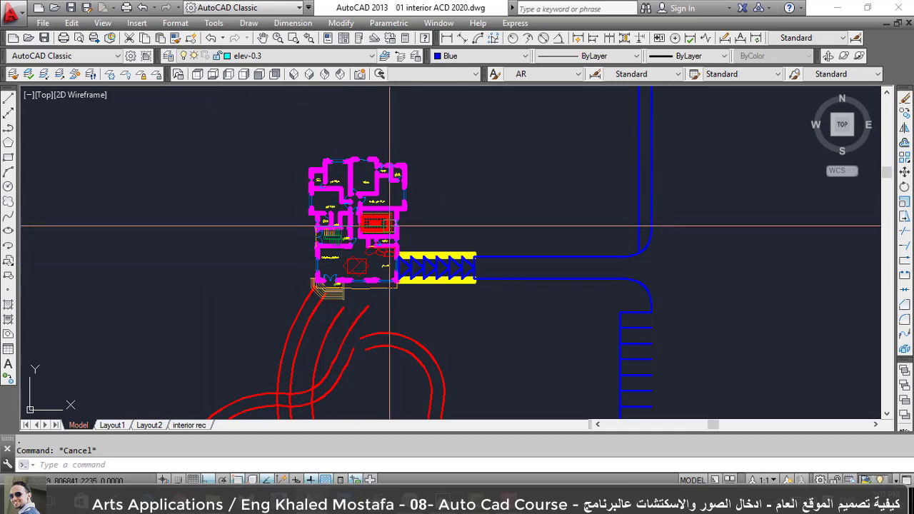
pyautogui.write('l')
pyautogui.press('Return')
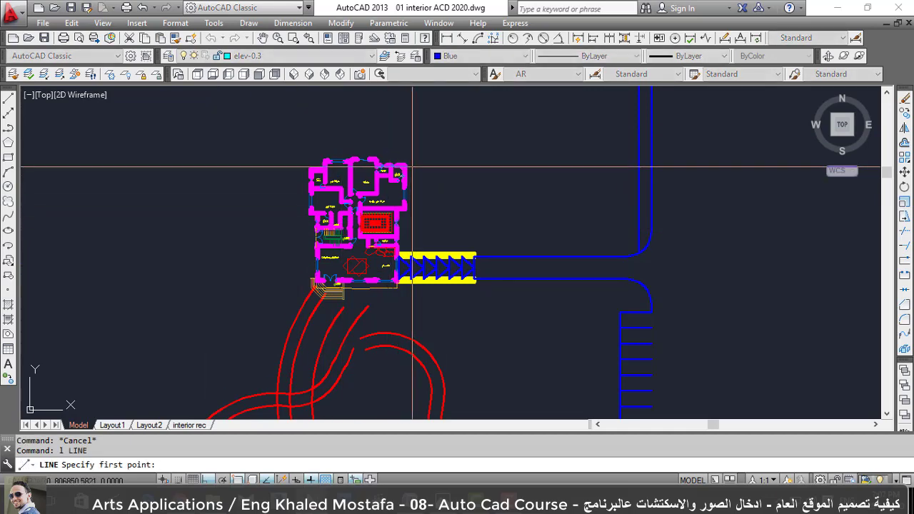
pyautogui.scroll(4, 415, 222)
pyautogui.click(364, 189)
pyautogui.click(362, 102)
pyautogui.press('Escape')
pyautogui.press('Return')
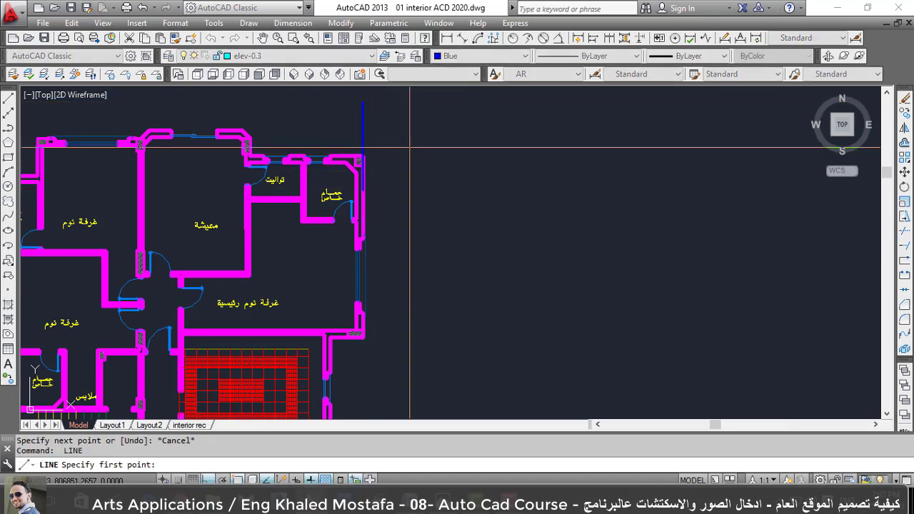
pyautogui.click(419, 134)
pyautogui.click(419, 341)
pyautogui.press('Escape')
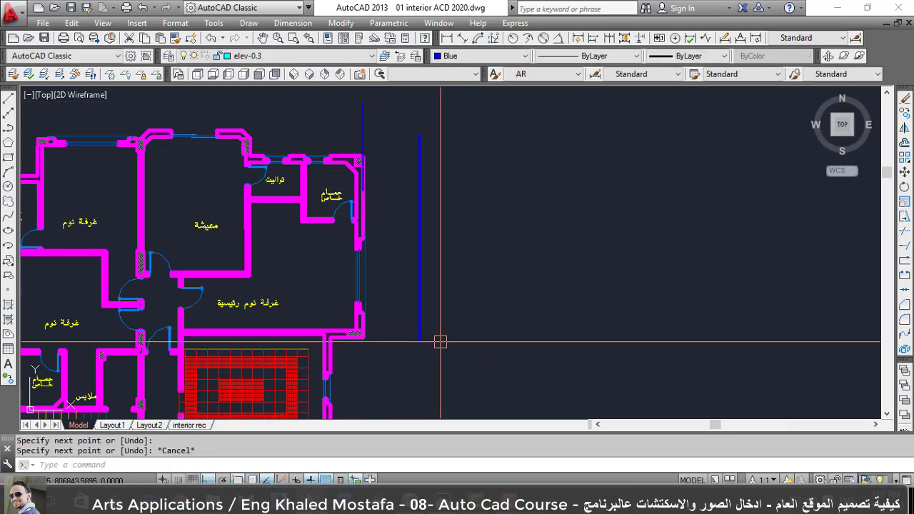
pyautogui.hotkey('ctrl', 'z')
pyautogui.hotkey('ctrl', 'z')
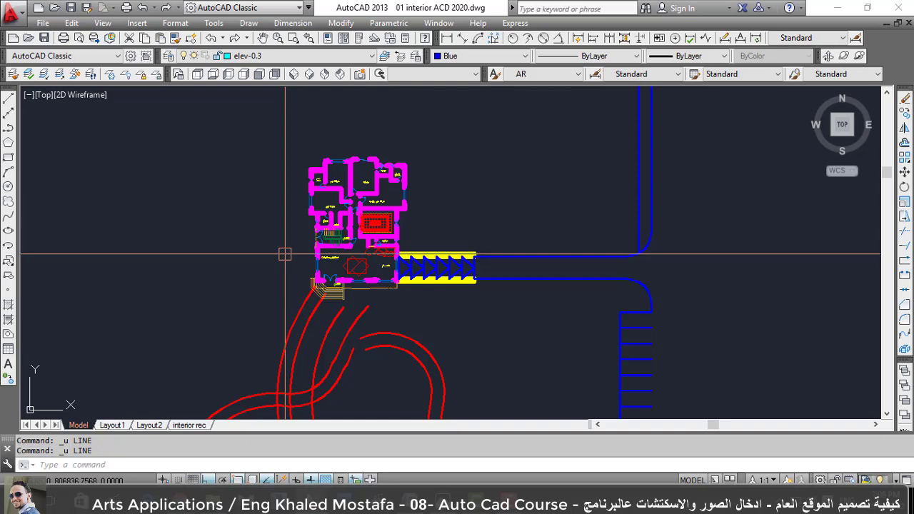
pyautogui.scroll(-2, 547, 282)
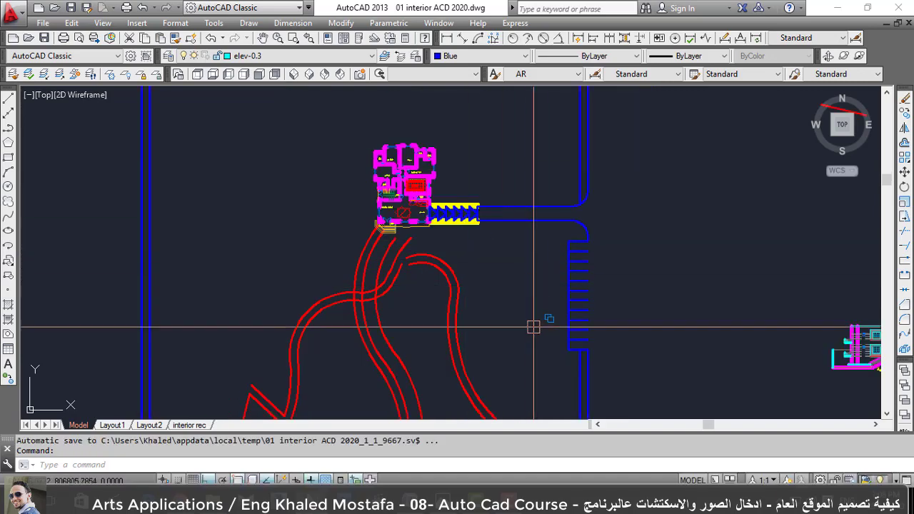
# Start a path-edge line with Ortho off, snapping perpendicular to a curve.
pyautogui.write('l')
pyautogui.press('Return')
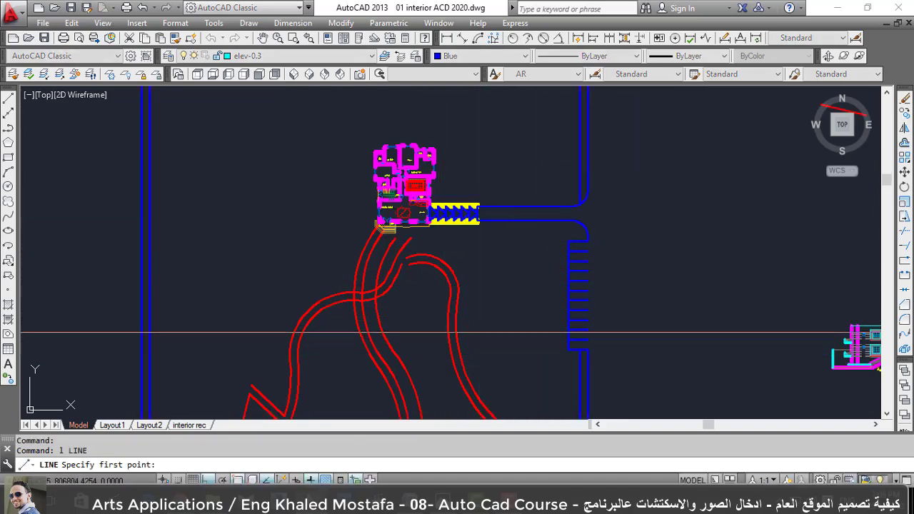
pyautogui.scroll(4, 562, 305)
pyautogui.click(577, 293)
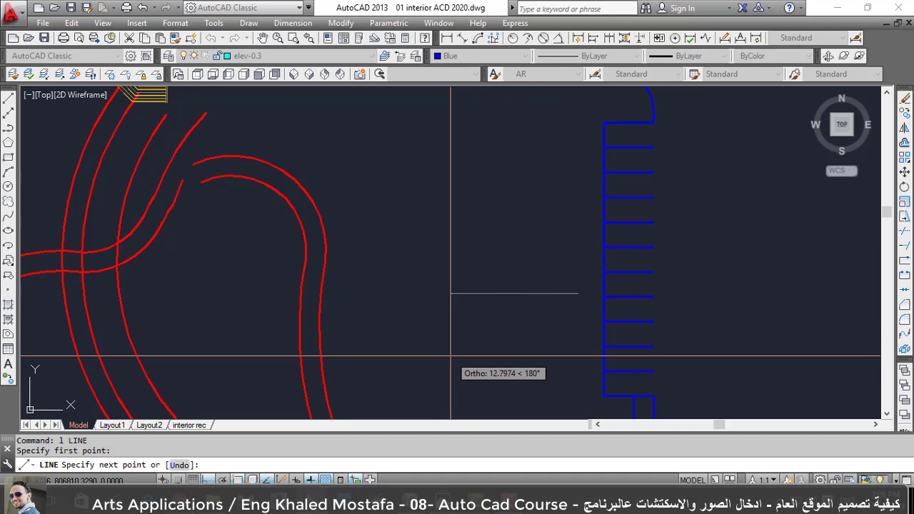
pyautogui.press('F8')
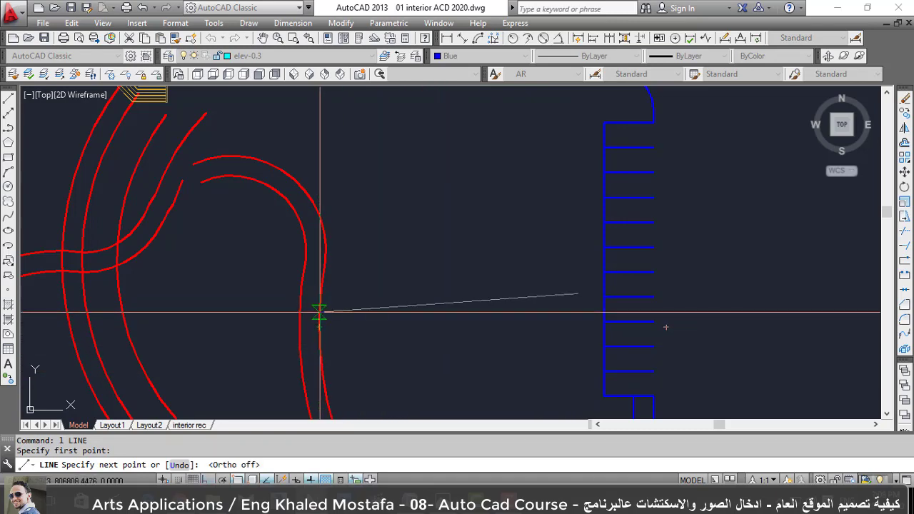
pyautogui.keyDown('shift'); pyautogui.rightClick(319, 311); pyautogui.keyUp('shift')
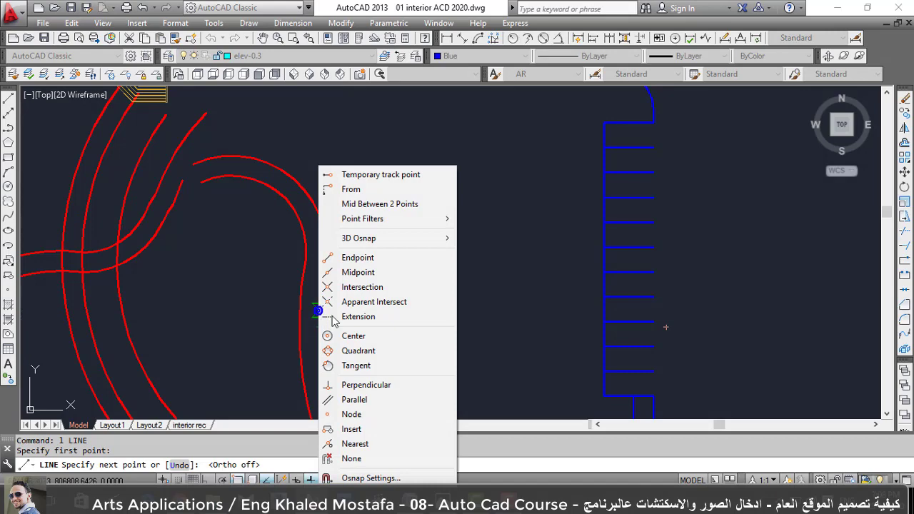
pyautogui.click(379, 386)
# Retry a perpendicular snap onto the red road, then cancel the unfinished line.
pyautogui.scroll(-3, 321, 300)
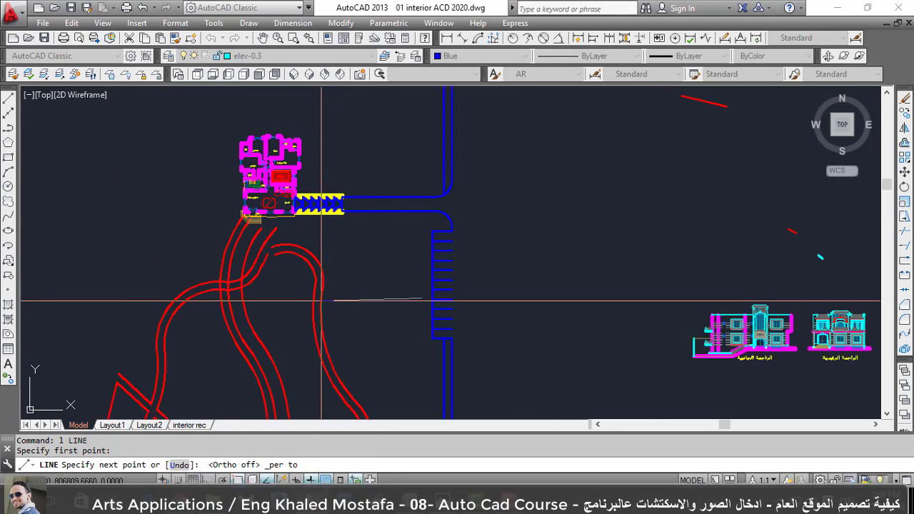
pyautogui.scroll(-2, 321, 300)
pyautogui.scroll(2, 324, 325)
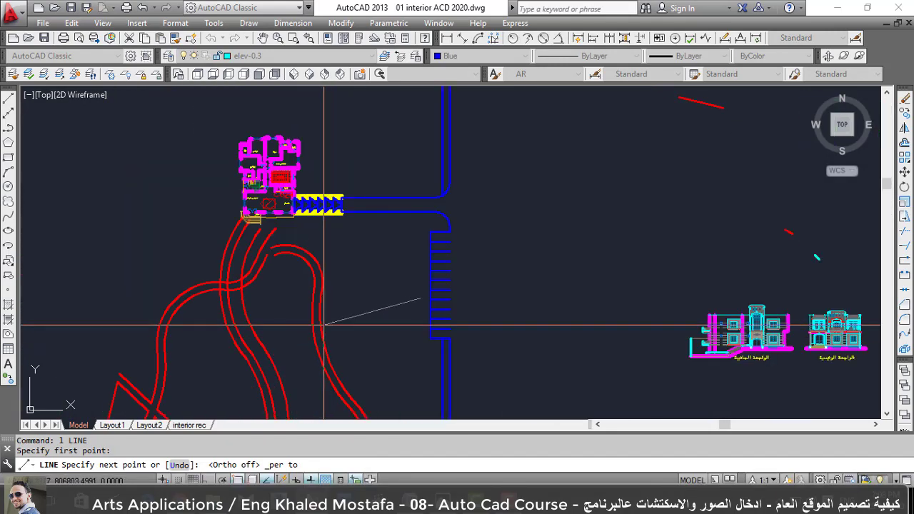
pyautogui.keyDown('shift'); pyautogui.rightClick(324, 325); pyautogui.keyUp('shift')
pyautogui.click(362, 219)
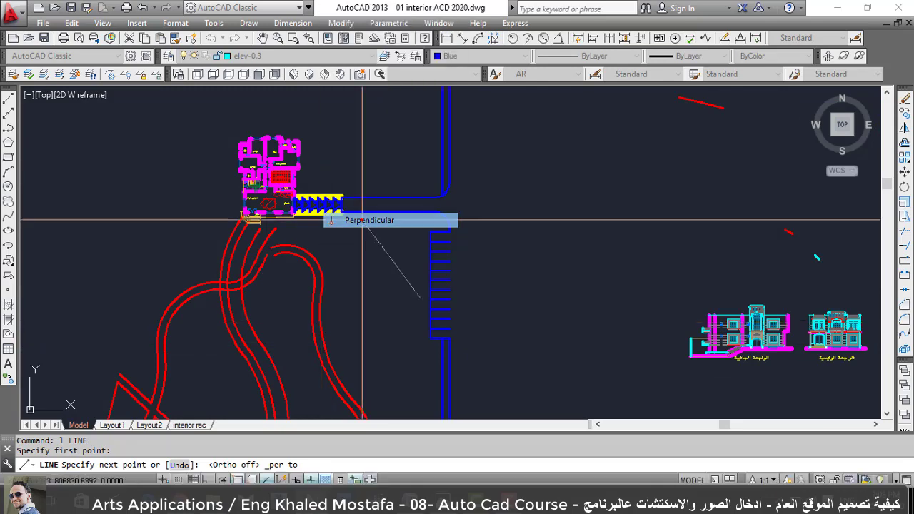
pyautogui.click(362, 221)
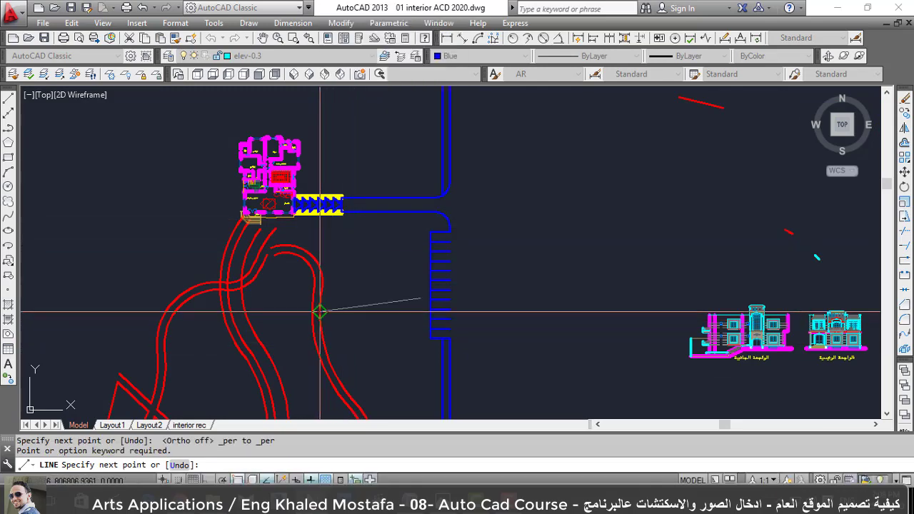
pyautogui.press('Escape')
# Draw the path line from the building side to the red road.
pyautogui.press('Return')
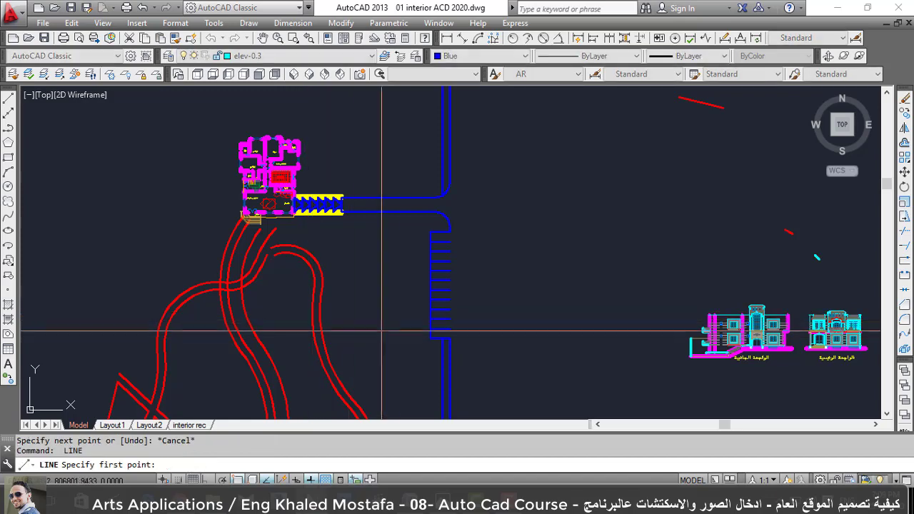
pyautogui.click(410, 320)
pyautogui.click(321, 336)
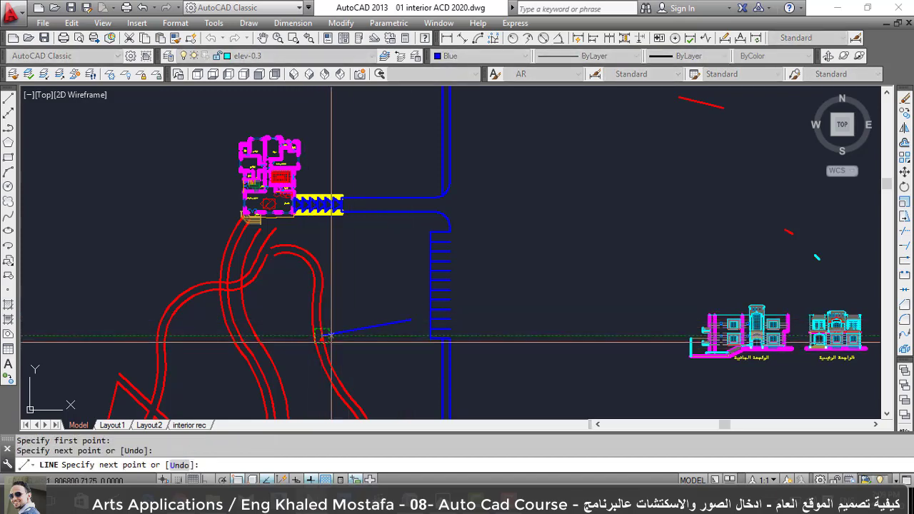
pyautogui.press('Escape')
# Offset the path line by 1 above and below it.
pyautogui.write('o')
pyautogui.press('Return')
pyautogui.write('1')
pyautogui.press('Return')
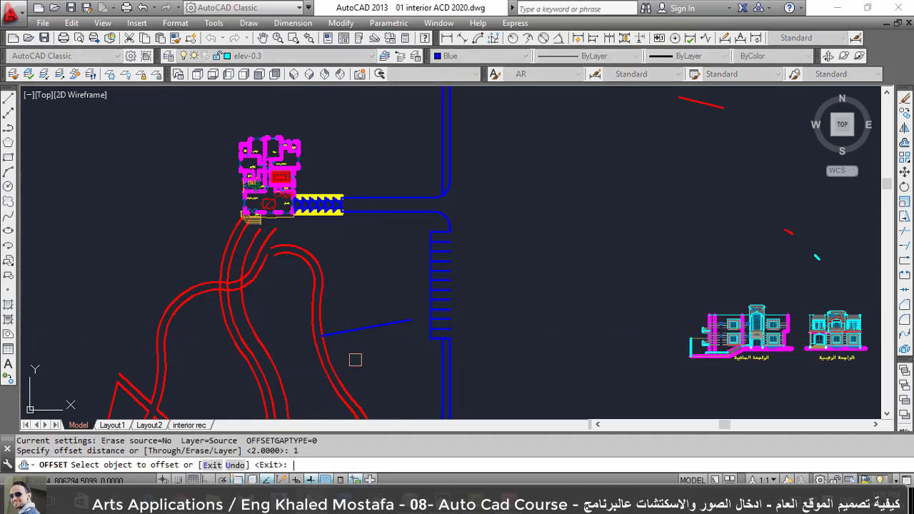
pyautogui.scroll(3, 372, 326)
pyautogui.click(363, 328)
pyautogui.click(352, 270)
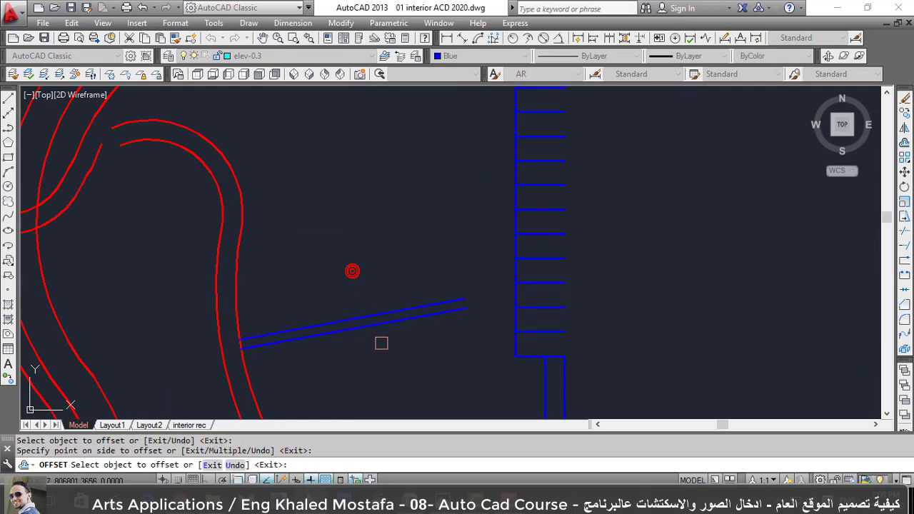
pyautogui.click(369, 325)
pyautogui.click(387, 353)
pyautogui.press('Escape')
# Erase the unwanted middle line, leaving a two-line path.
pyautogui.click(386, 325)
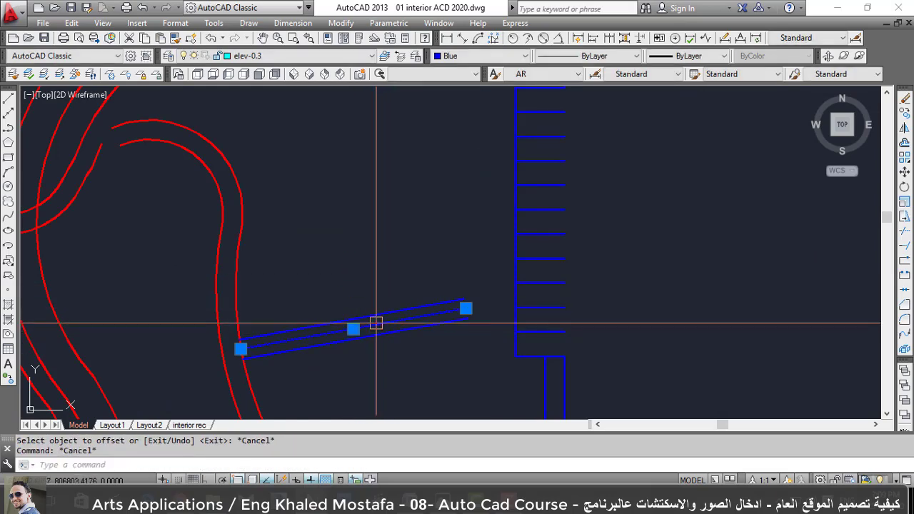
pyautogui.write('e')
pyautogui.press('Return')
pyautogui.moveTo(392, 329); pyautogui.dragTo(380, 327, button='middle')
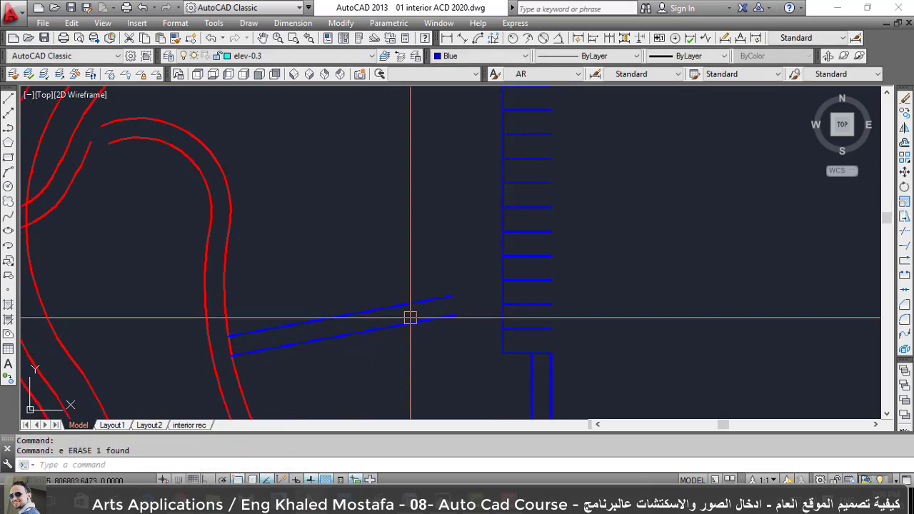
pyautogui.write('ma')
# Match the path lines' properties to the red road.
pyautogui.press('Return')
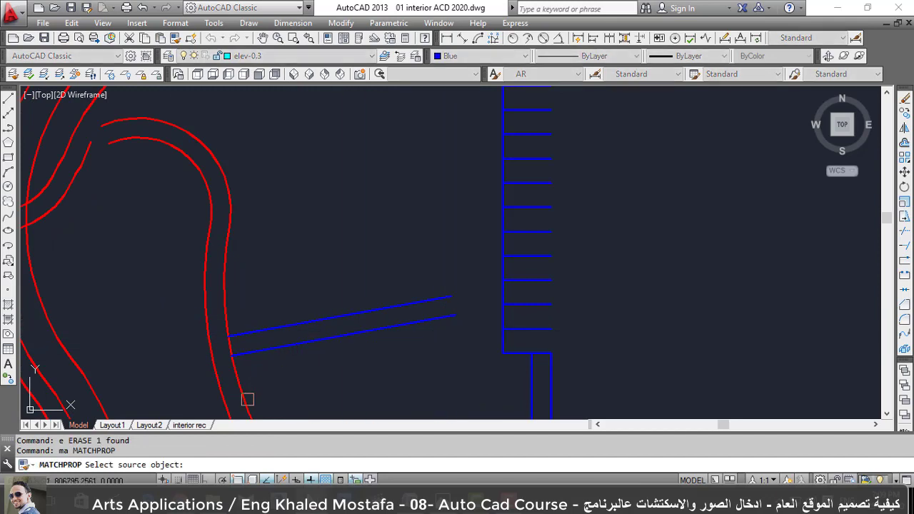
pyautogui.click(245, 397)
pyautogui.click(302, 379)
pyautogui.click(318, 326)
pyautogui.press('Escape')
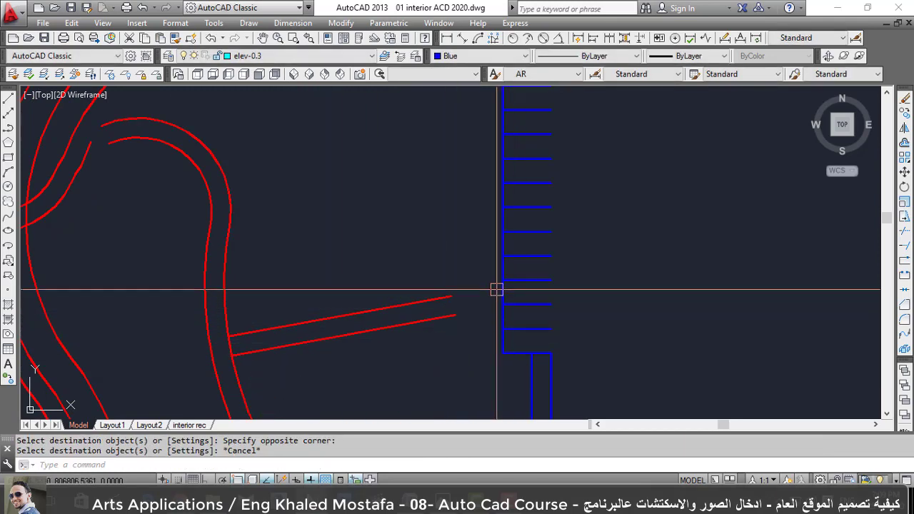
# Start another offset with a distance of 2.
pyautogui.write('o')
pyautogui.press('Return')
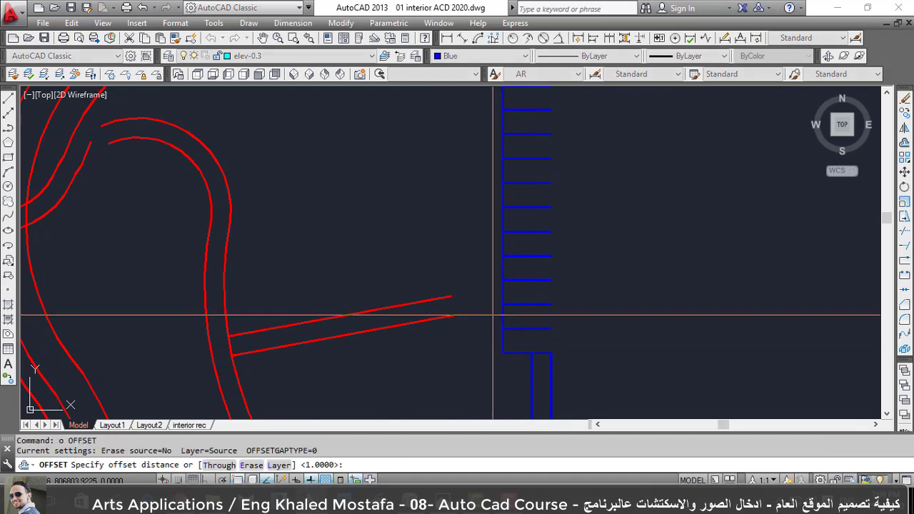
pyautogui.write(' 2')
pyautogui.press('Return')
# Offset the blue wall line and the first corridor line 2 units outward.
pyautogui.click(504, 316)
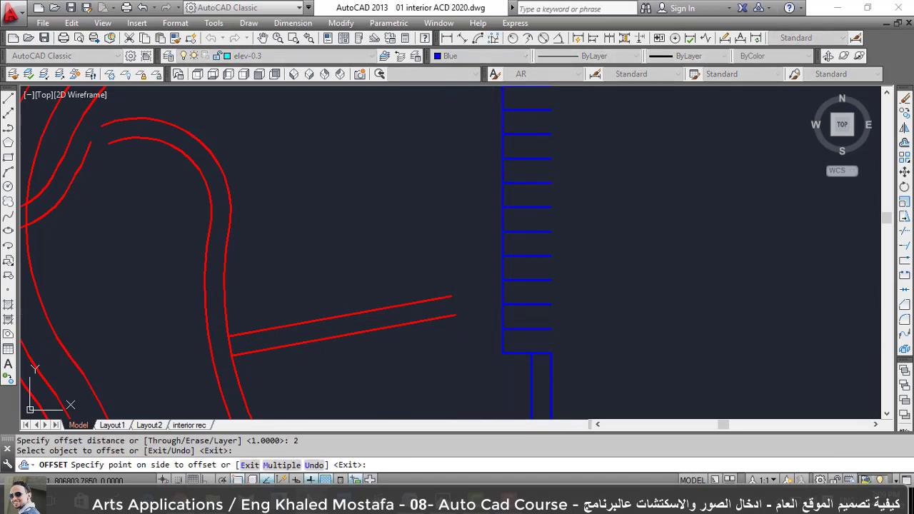
pyautogui.click(489, 325)
pyautogui.scroll(2, 484, 353)
pyautogui.scroll(2, 532, 349)
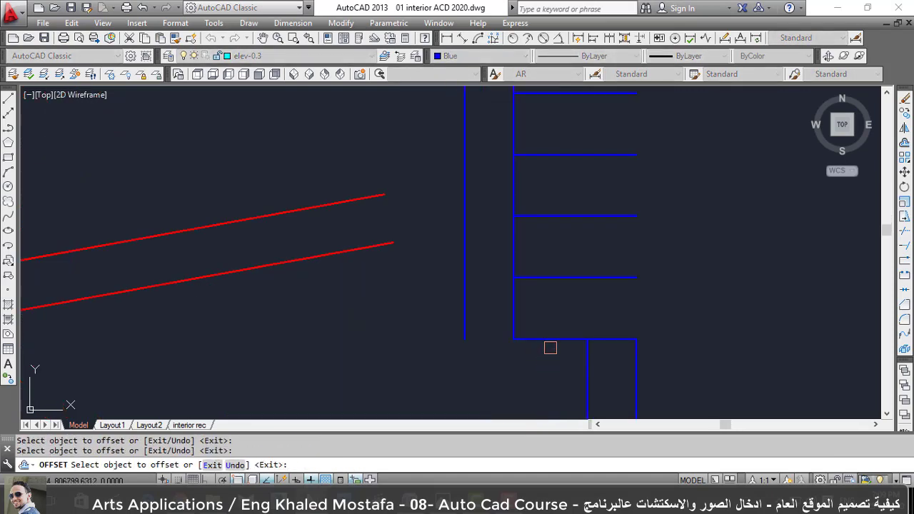
pyautogui.click(550, 341)
pyautogui.click(547, 377)
pyautogui.scroll(-3, 549, 386)
pyautogui.scroll(-2, 481, 383)
pyautogui.scroll(2, 486, 264)
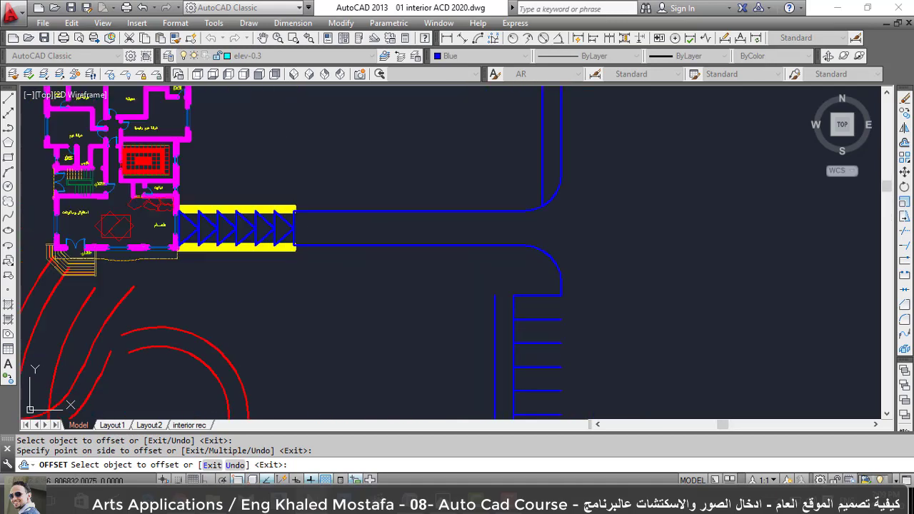
pyautogui.scroll(1, 471, 254)
# Offset the two remaining corridor edge lines 2 units to their outer sides.
pyautogui.click(456, 237)
pyautogui.click(463, 286)
pyautogui.scroll(-2, 471, 300)
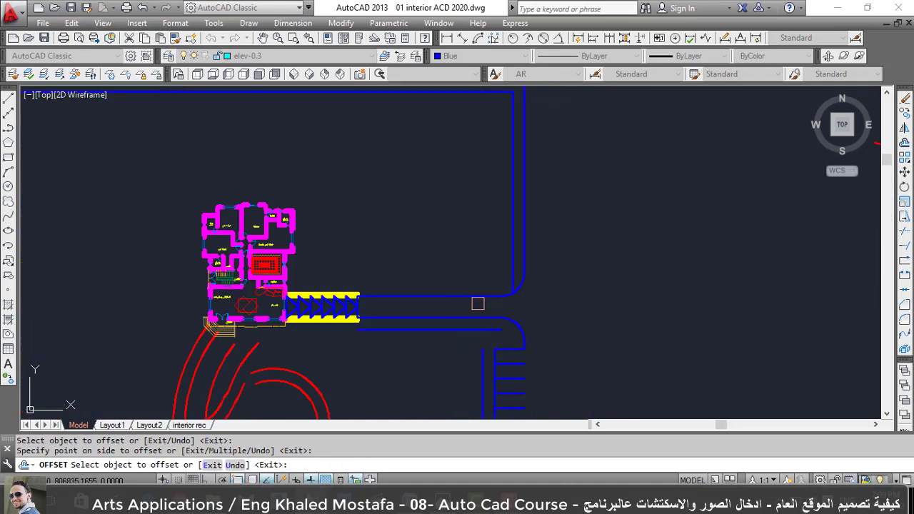
pyautogui.scroll(1, 475, 302)
pyautogui.click(468, 294)
pyautogui.click(453, 242)
pyautogui.scroll(2, 450, 243)
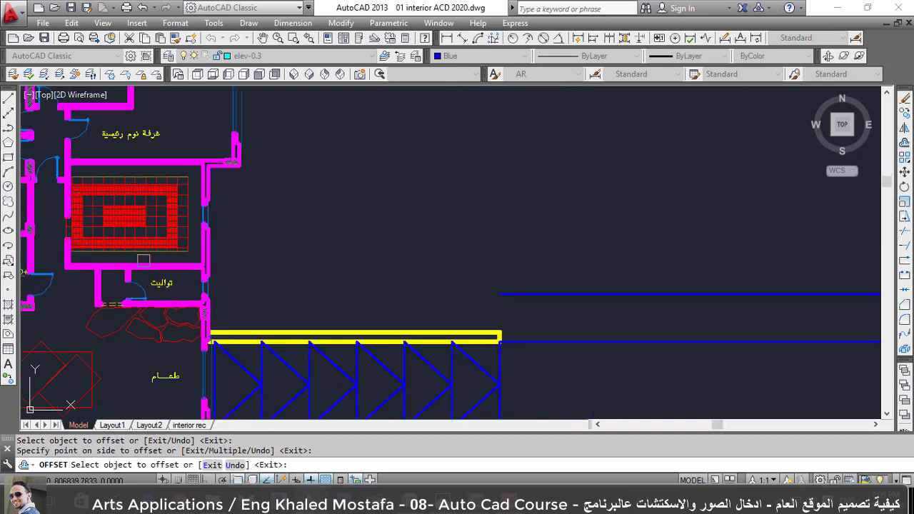
pyautogui.press('Escape')
pyautogui.press('Escape')
pyautogui.scroll(-1, 250, 281)
pyautogui.scroll(-2, 404, 336)
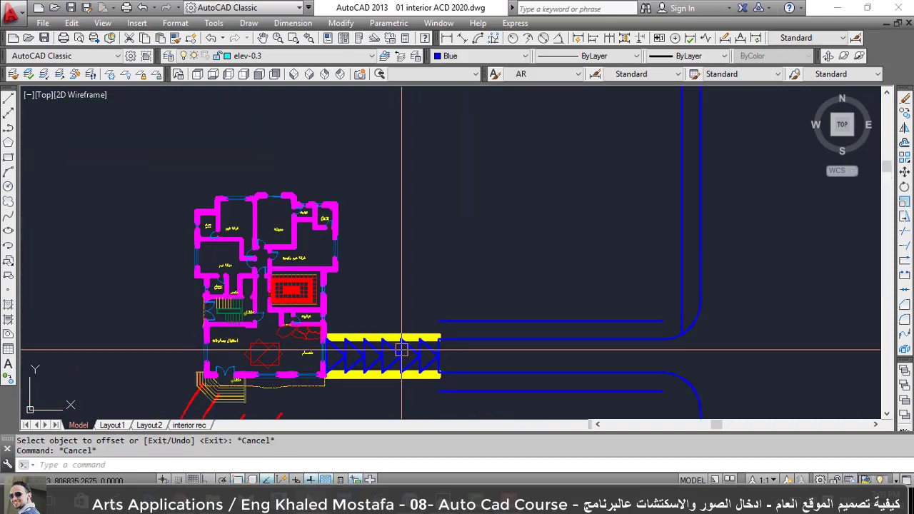
pyautogui.scroll(2, 335, 293)
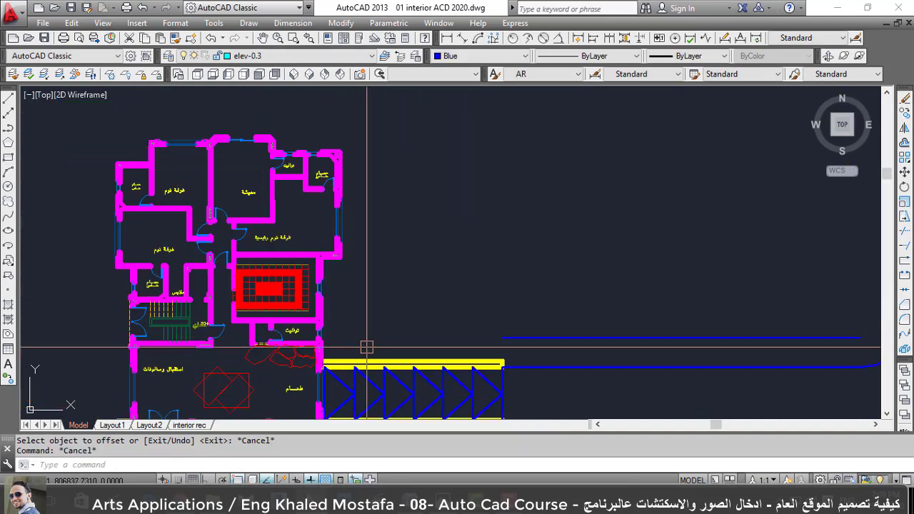
# Start the LINE command (L) for the house boundary lines.
pyautogui.write('l')
pyautogui.press('Return')
pyautogui.scroll(2, 326, 362)
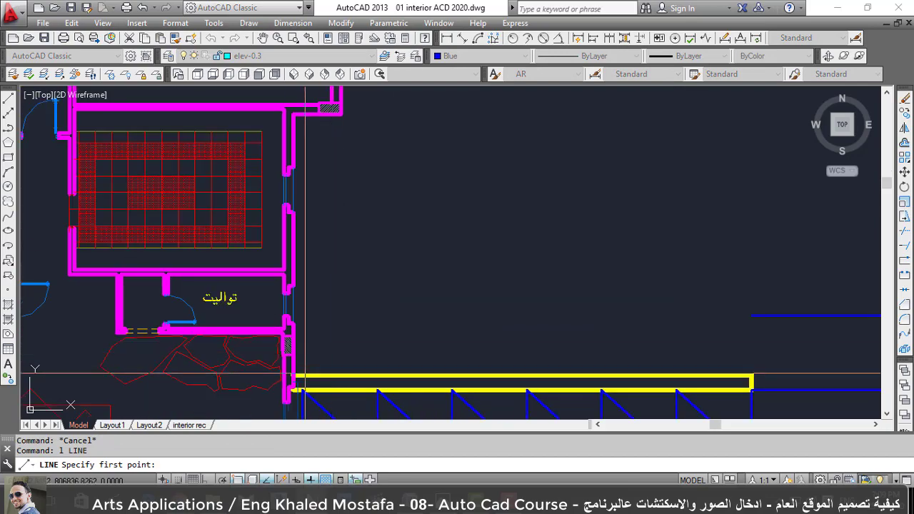
pyautogui.scroll(-1, 289, 357)
pyautogui.scroll(-2, 293, 223)
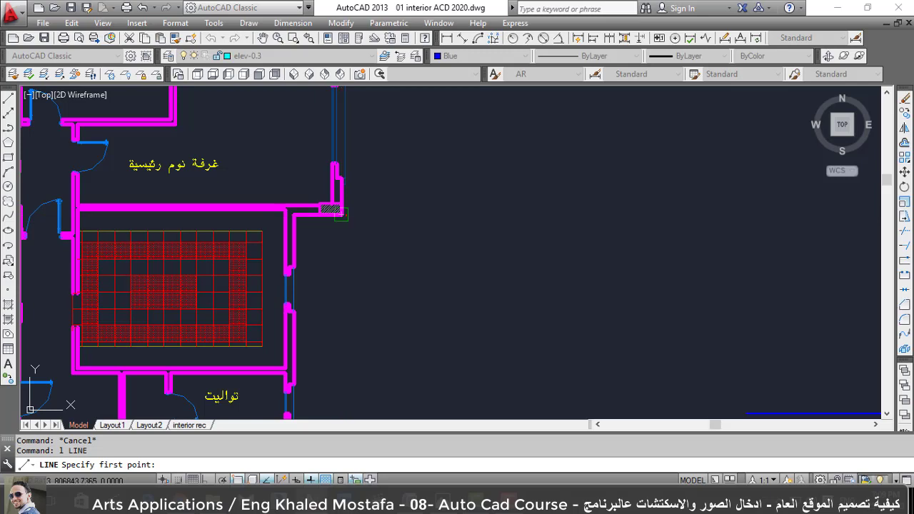
# Turn Ortho on and draw a 2-unit horizontal segment from the wall end.
pyautogui.click(343, 214)
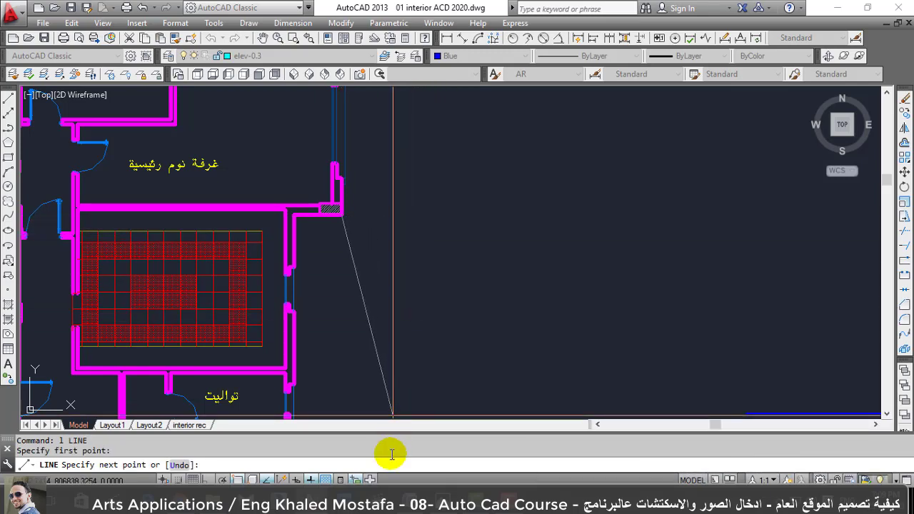
pyautogui.press('F8')
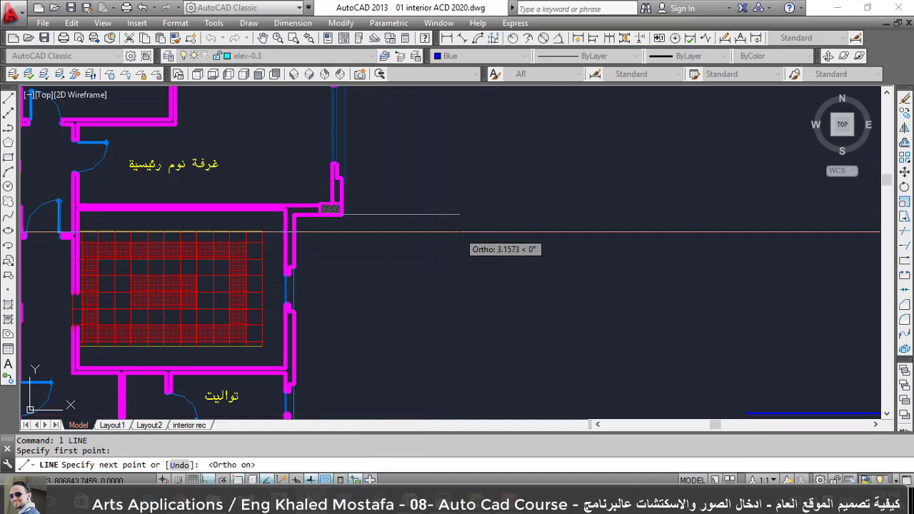
pyautogui.write('2')
pyautogui.press('Return')
pyautogui.scroll(-5, 471, 272)
pyautogui.scroll(2, 483, 300)
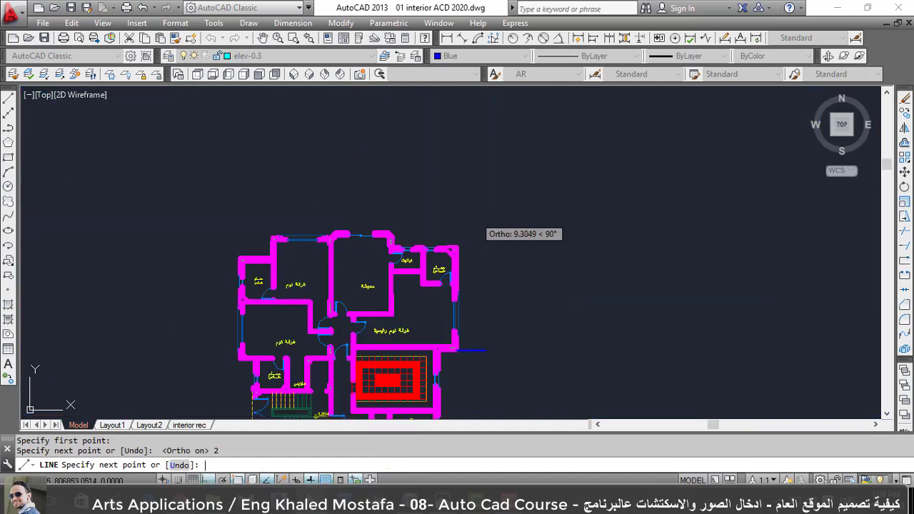
pyautogui.scroll(2, 400, 236)
pyautogui.press('Escape')
pyautogui.scroll(2, 325, 239)
pyautogui.press('Return')
# Draw a 2-unit vertical segment from the wall corner.
pyautogui.click(325, 239)
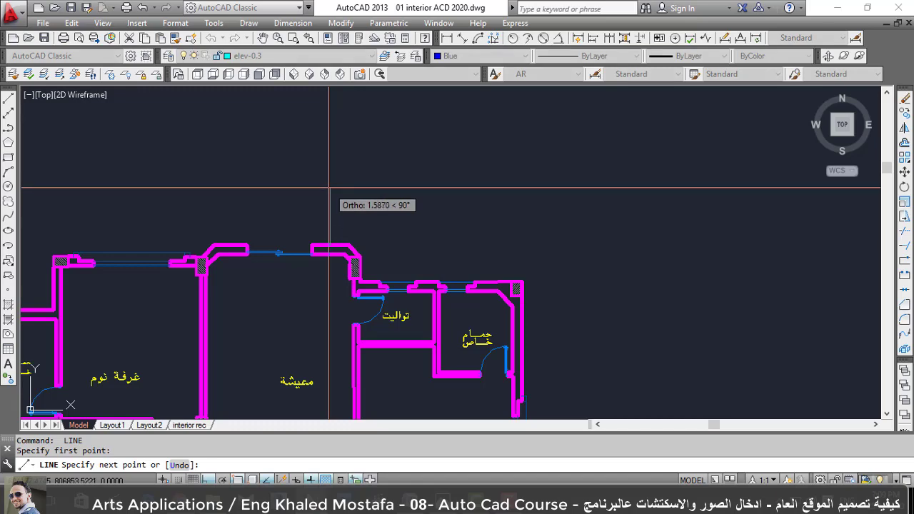
pyautogui.write('2')
pyautogui.press('Return')
pyautogui.scroll(-3, 483, 207)
pyautogui.press('Escape')
pyautogui.scroll(4, 336, 228)
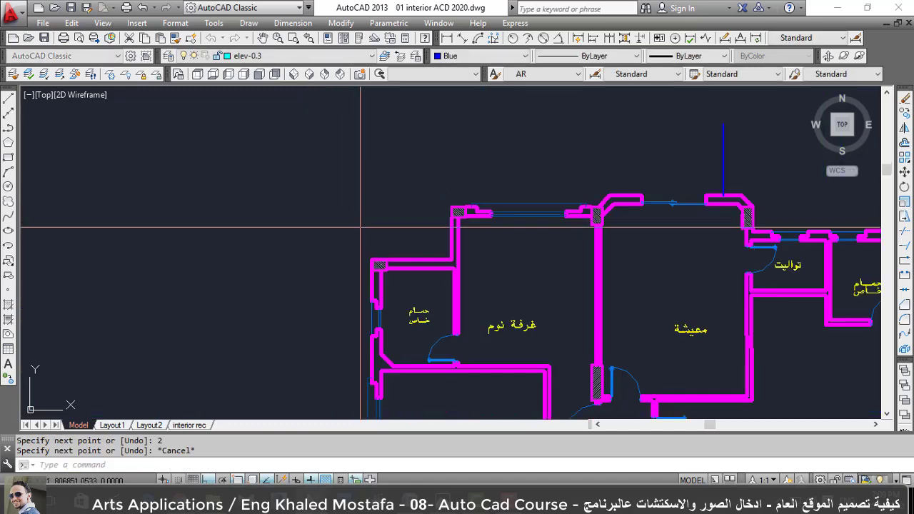
pyautogui.press('Return')
pyautogui.click(369, 259)
pyautogui.scroll(-1, 316, 257)
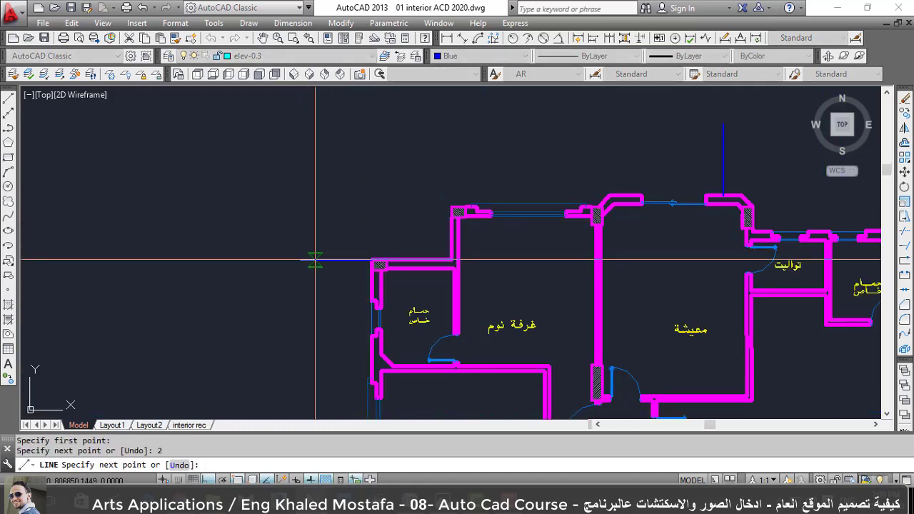
pyautogui.scroll(-3, 321, 258)
pyautogui.press('Escape')
pyautogui.press('Escape')
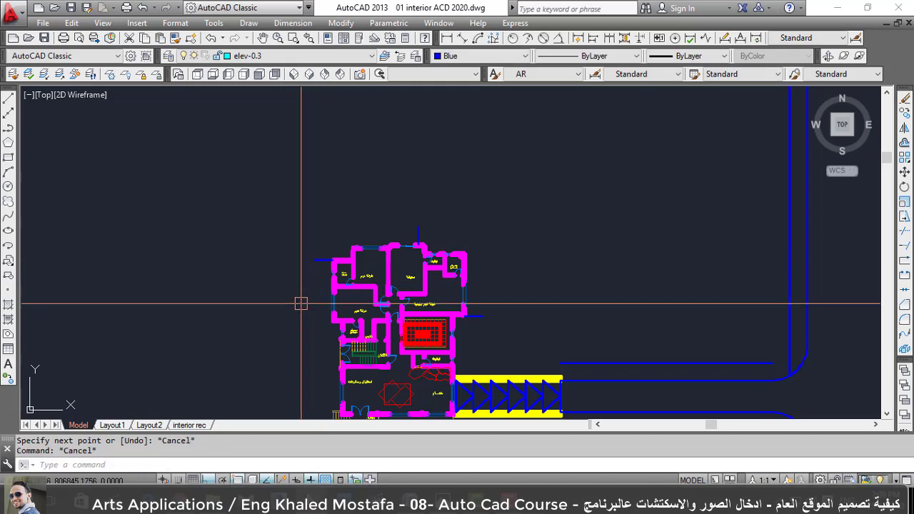
# Draw the right boundary line rising beside the house and the top line across it.
pyautogui.write('l')
pyautogui.press('Return')
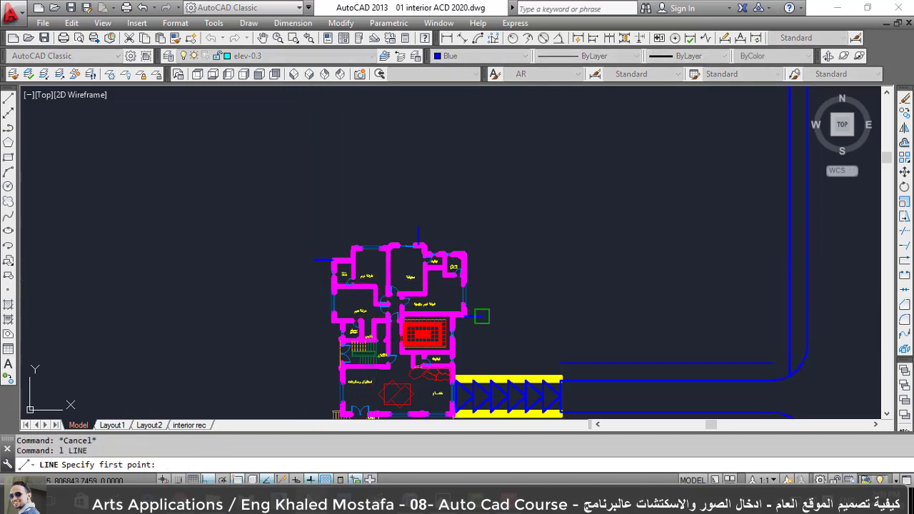
pyautogui.click(481, 315)
pyautogui.click(482, 194)
pyautogui.press('Escape')
pyautogui.press('Return')
pyautogui.click(419, 226)
pyautogui.click(286, 227)
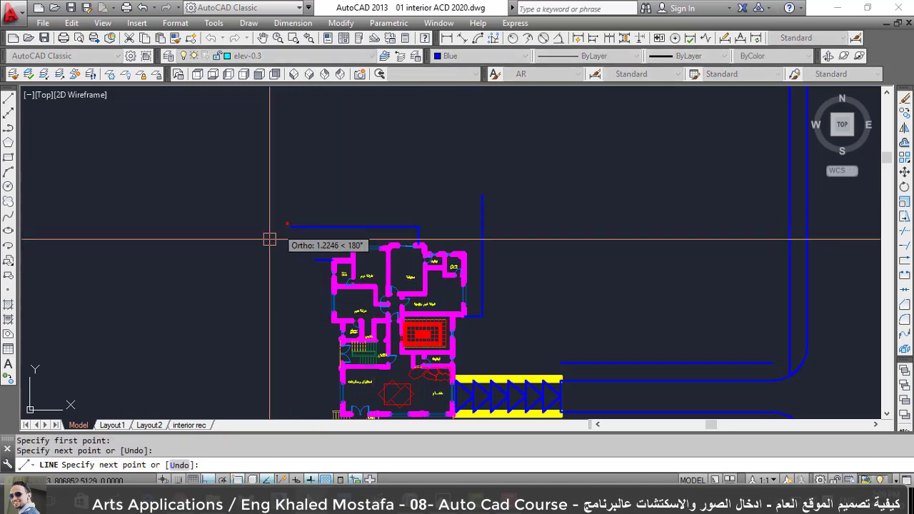
pyautogui.press('Escape')
# Draw the left boundary line down from the short line's end.
pyautogui.press('Return')
pyautogui.click(315, 259)
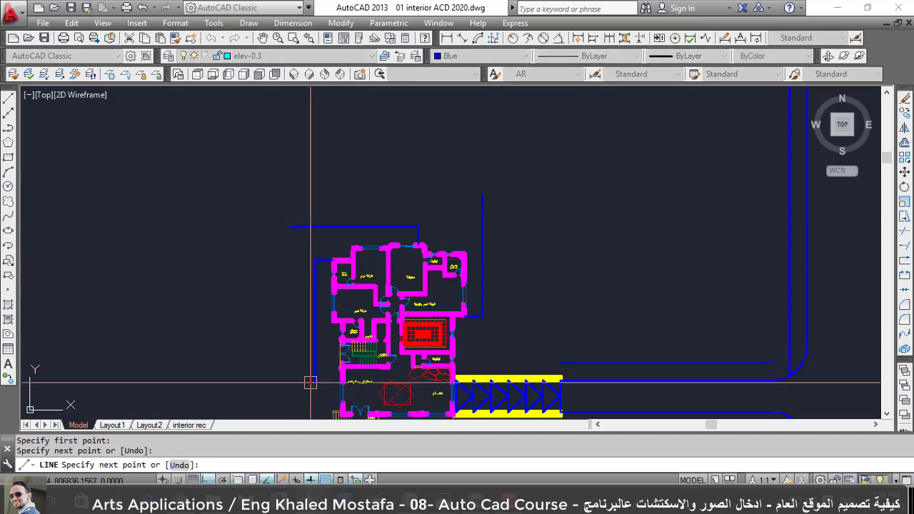
pyautogui.click(310, 383)
pyautogui.press('Escape')
pyautogui.write('f')
pyautogui.press('Return')
# Set the fillet radius to 2 and round the top-left and top-right outline corners.
pyautogui.write('r')
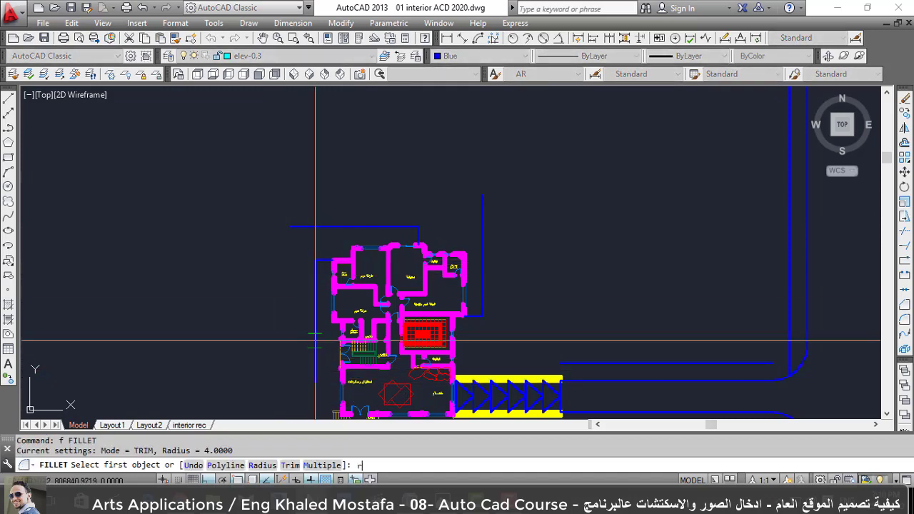
pyautogui.press('Return')
pyautogui.write('2')
pyautogui.press('Return')
pyautogui.click(314, 296)
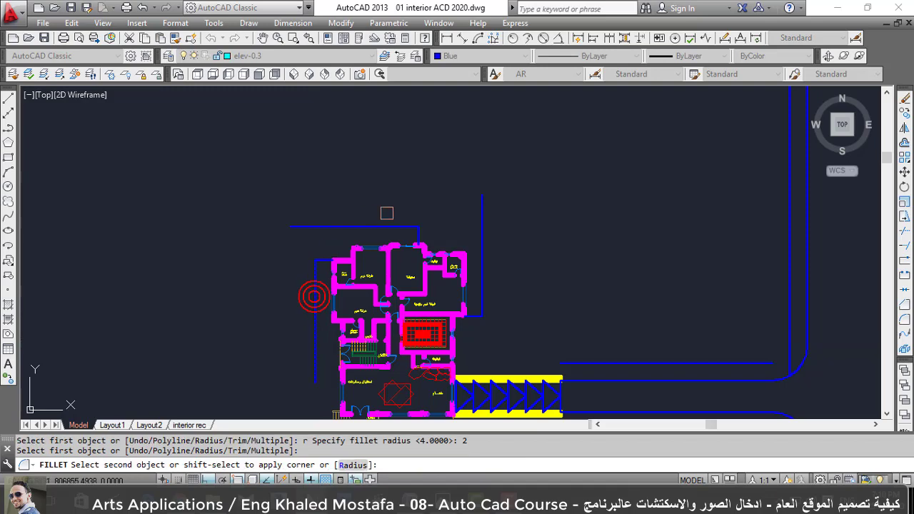
pyautogui.click(400, 226)
pyautogui.press('Return')
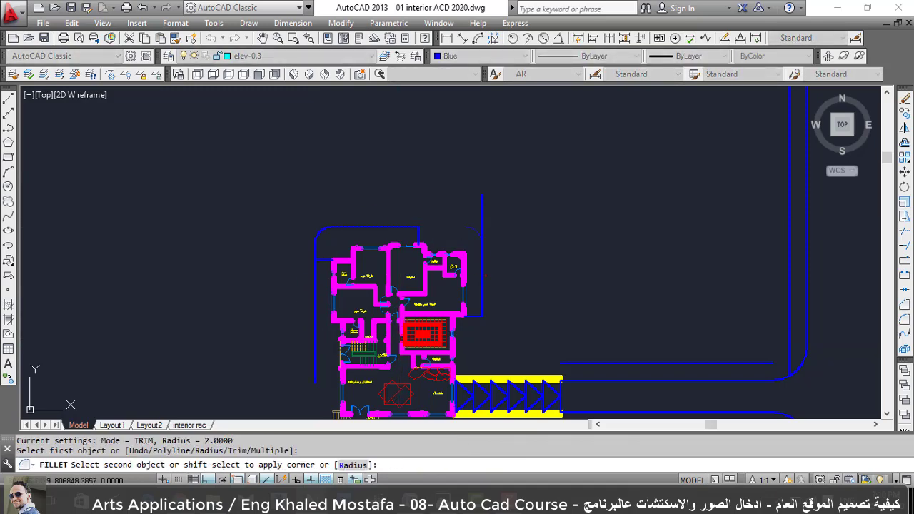
pyautogui.click(482, 235)
pyautogui.scroll(4, 418, 230)
# Erase the extra vertical line.
pyautogui.click(405, 232)
pyautogui.write('e')
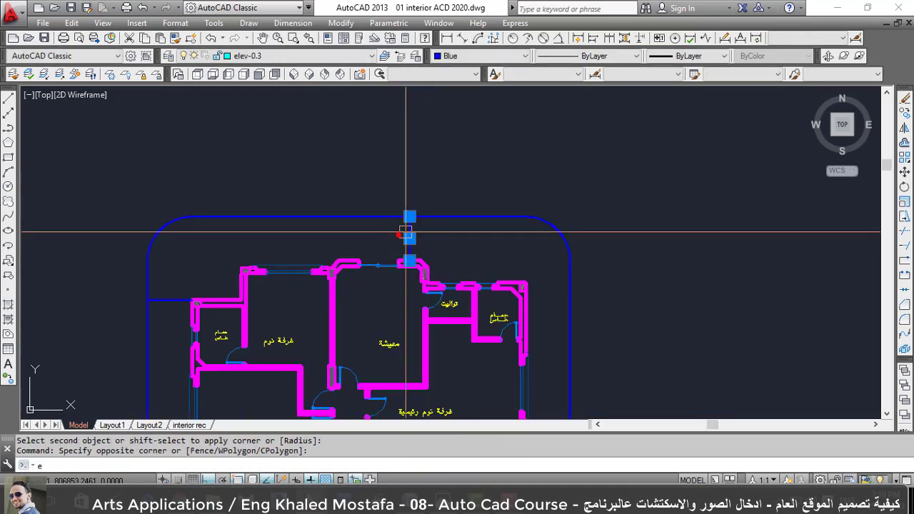
pyautogui.press('Return')
pyautogui.scroll(-5, 316, 264)
pyautogui.scroll(2, 320, 265)
pyautogui.scroll(-3, 372, 214)
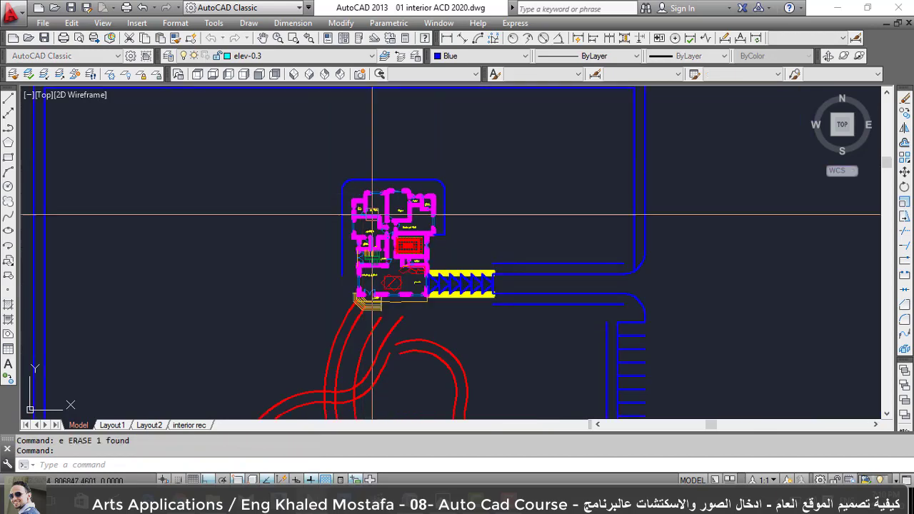
pyautogui.scroll(4, 461, 246)
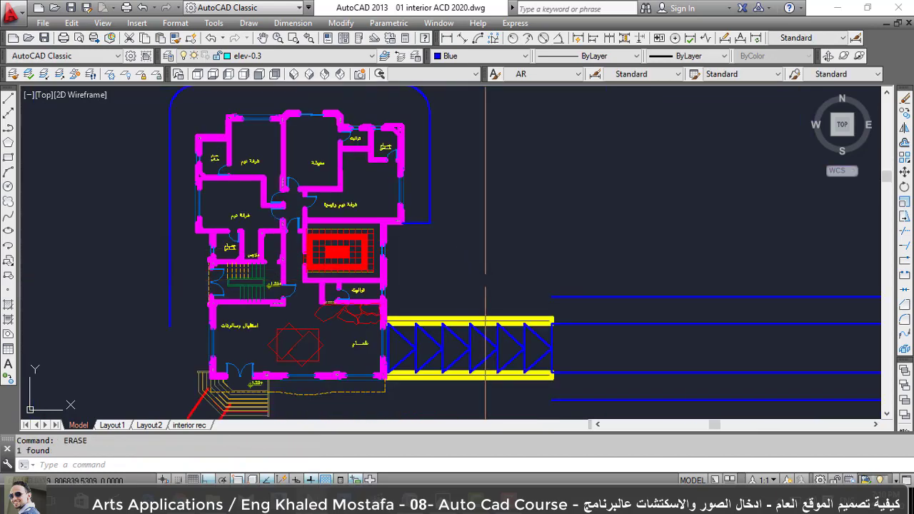
# Fillet the vertical boundary line into the road line.
pyautogui.write('f')
pyautogui.press('Return')
pyautogui.click(429, 198)
pyautogui.click(571, 295)
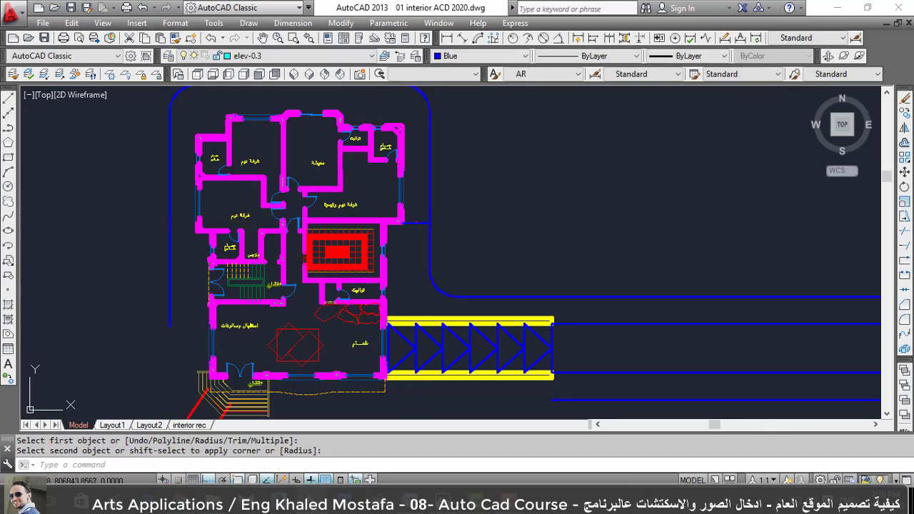
pyautogui.scroll(-4, 459, 185)
pyautogui.scroll(1, 336, 316)
pyautogui.scroll(2, 387, 255)
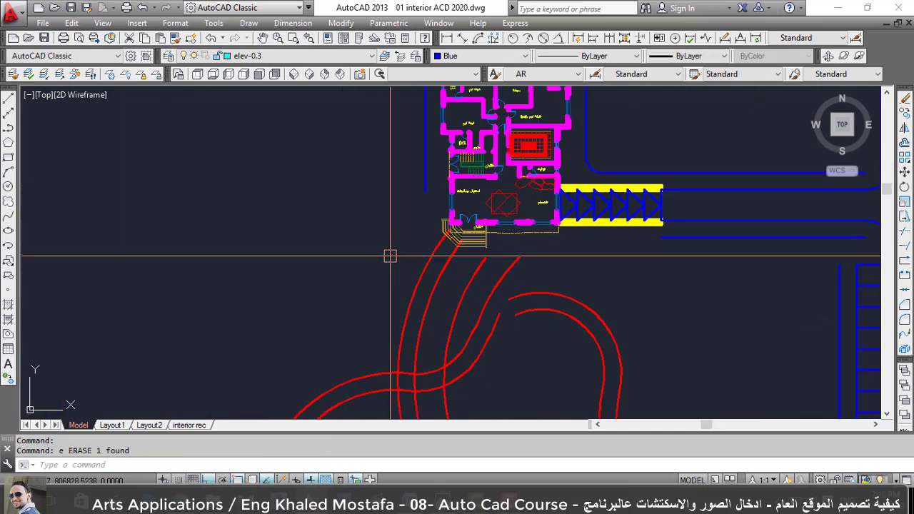
# Fillet the red path curve to the vertical boundary line.
pyautogui.write('f')
pyautogui.press('Return')
pyautogui.click(410, 293)
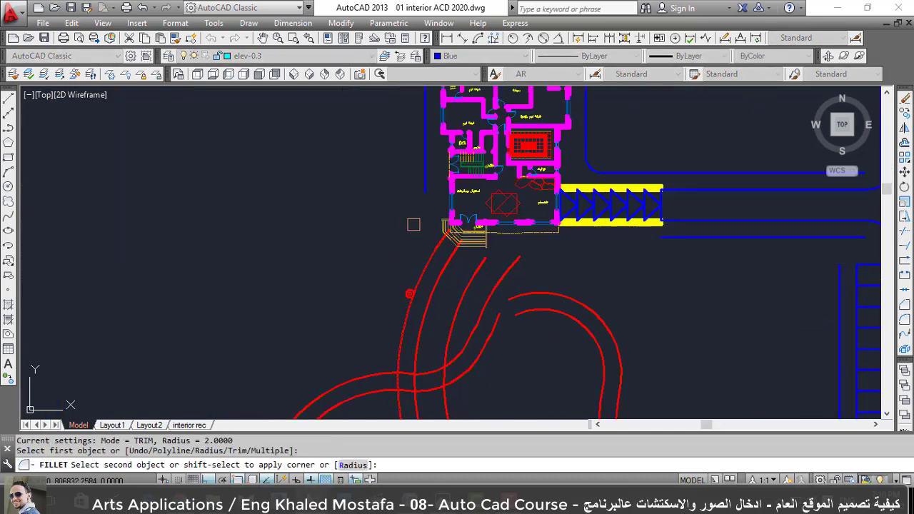
pyautogui.click(423, 173)
pyautogui.scroll(5, 417, 275)
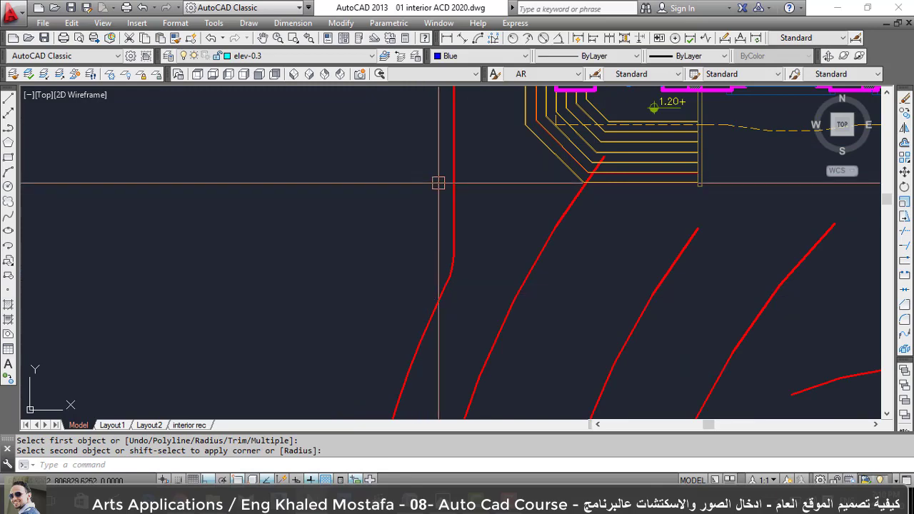
pyautogui.scroll(-3, 438, 183)
pyautogui.scroll(-3, 443, 280)
pyautogui.scroll(2, 457, 280)
pyautogui.scroll(2, 475, 258)
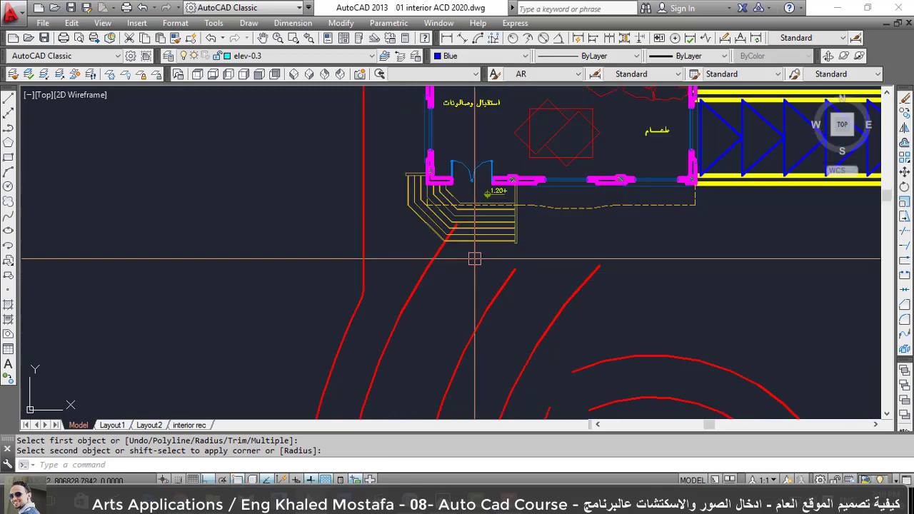
pyautogui.scroll(2, 475, 258)
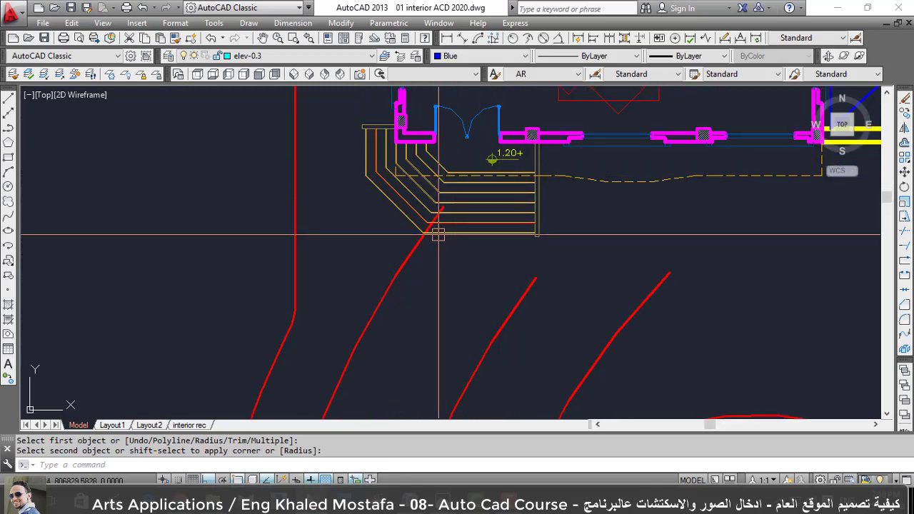
# Draw a blue edge line 2 units down from the stair and across to the right.
pyautogui.write('l')
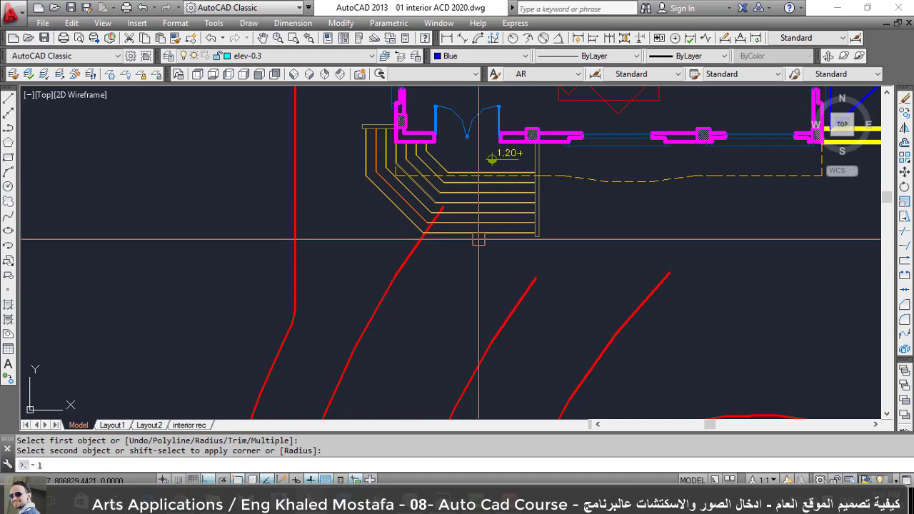
pyautogui.press('Return')
pyautogui.scroll(2, 518, 236)
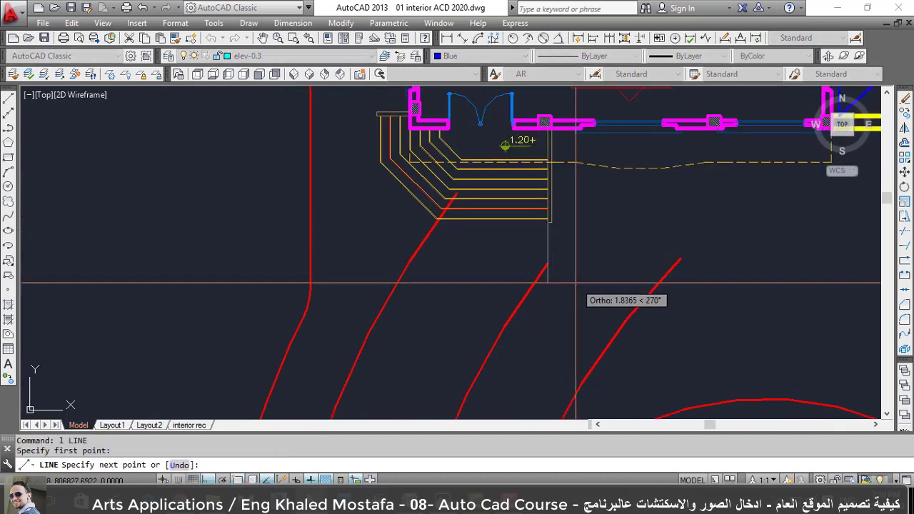
pyautogui.write('2')
pyautogui.press('Return')
pyautogui.scroll(-3, 577, 283)
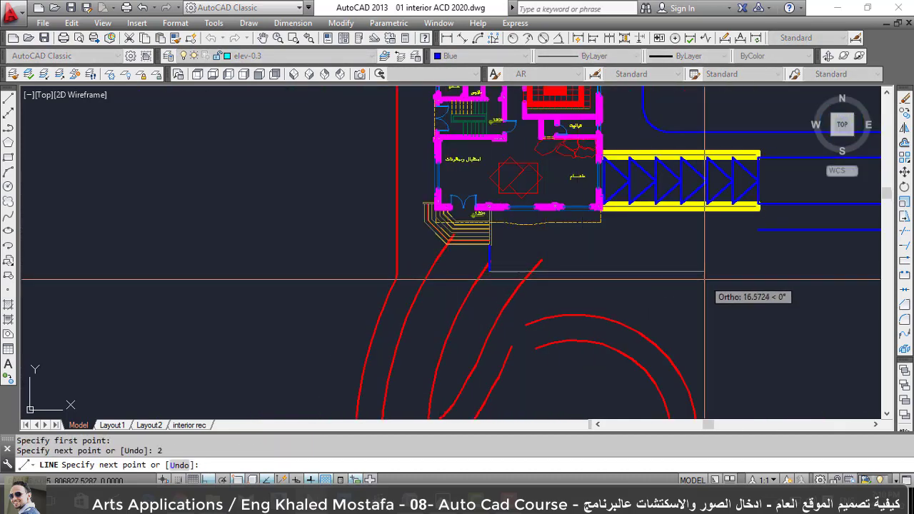
pyautogui.click(695, 281)
pyautogui.press('Escape')
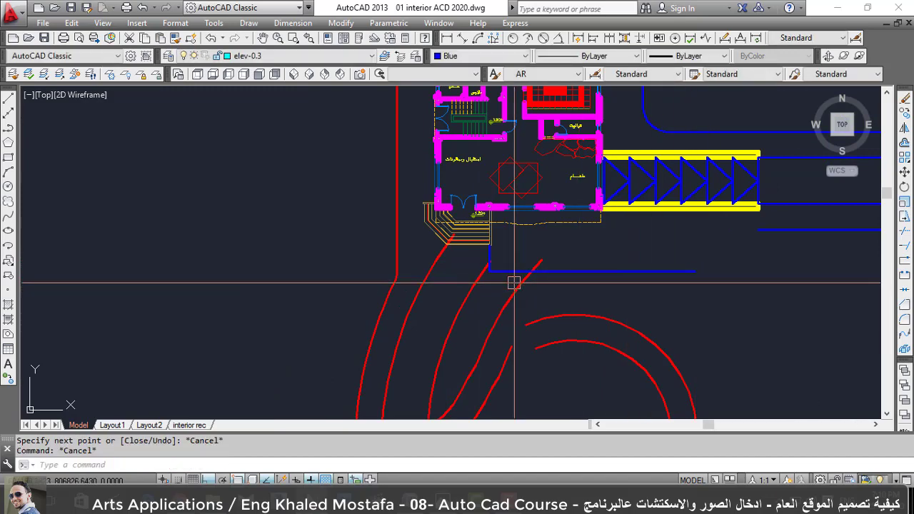
# Select the red path curve and try EXTEND with all objects as boundaries.
pyautogui.scroll(-3, 517, 296)
pyautogui.scroll(1, 520, 310)
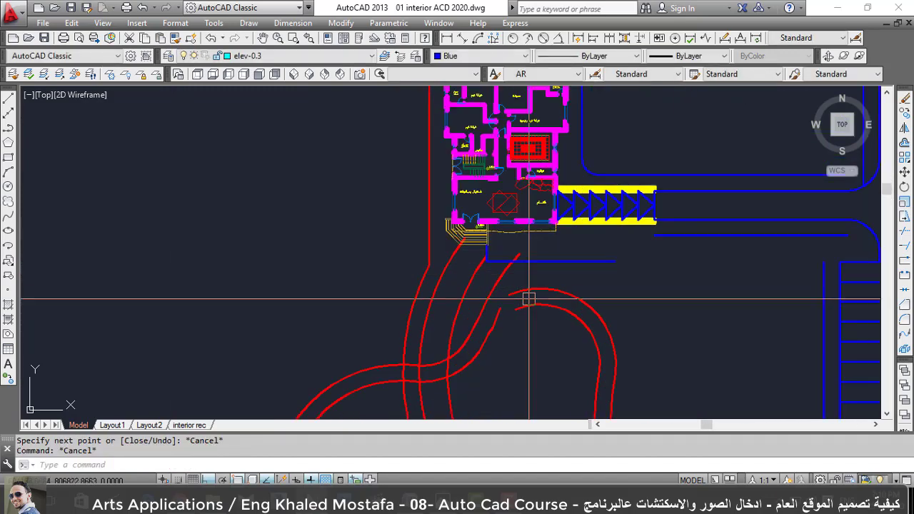
pyautogui.scroll(2, 520, 314)
pyautogui.scroll(2, 480, 307)
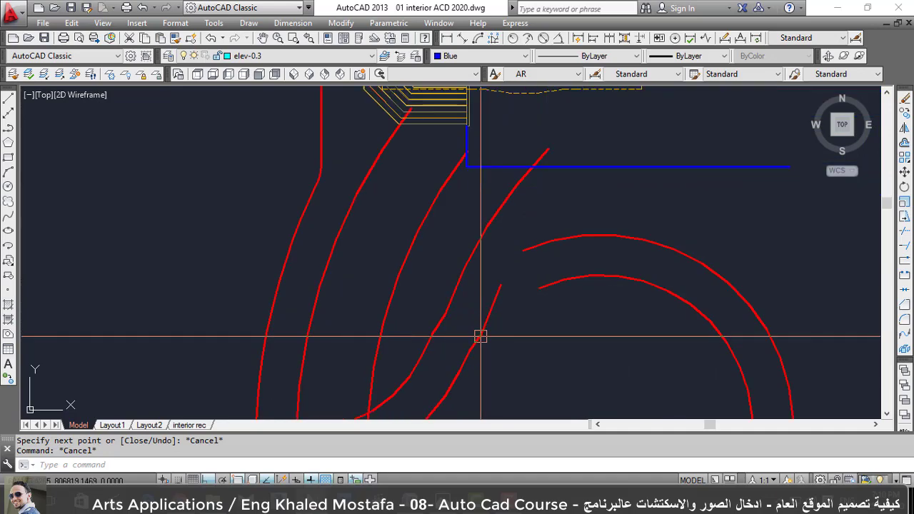
pyautogui.click(481, 247)
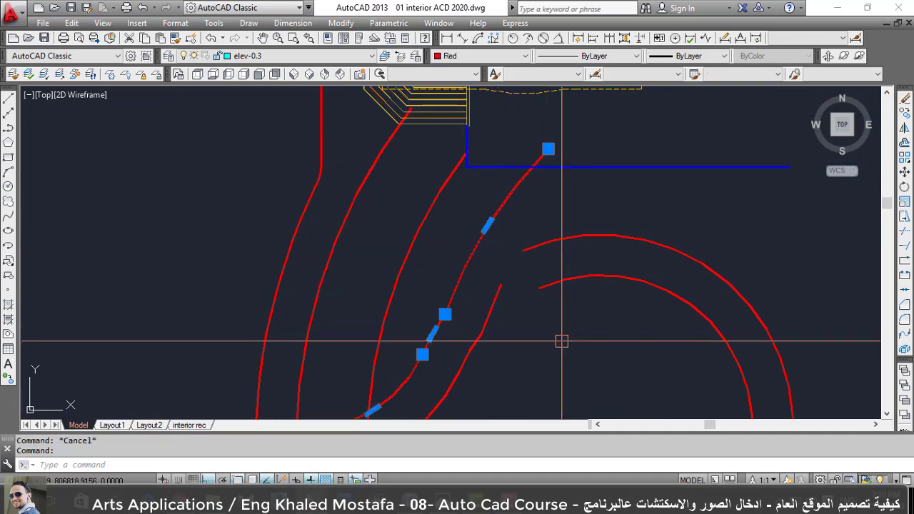
pyautogui.scroll(-1, 497, 301)
pyautogui.write('ex')
pyautogui.press('Return')
pyautogui.press('Return')
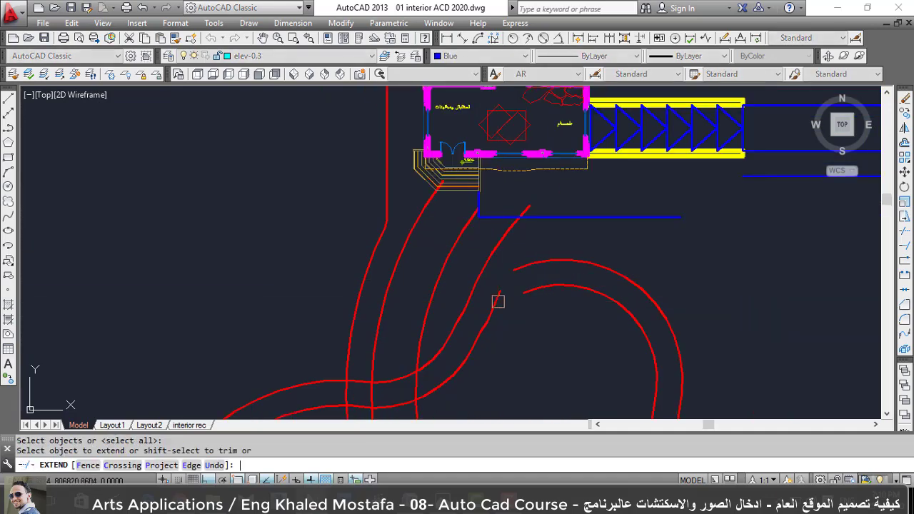
pyautogui.press('Escape')
pyautogui.press('Escape')
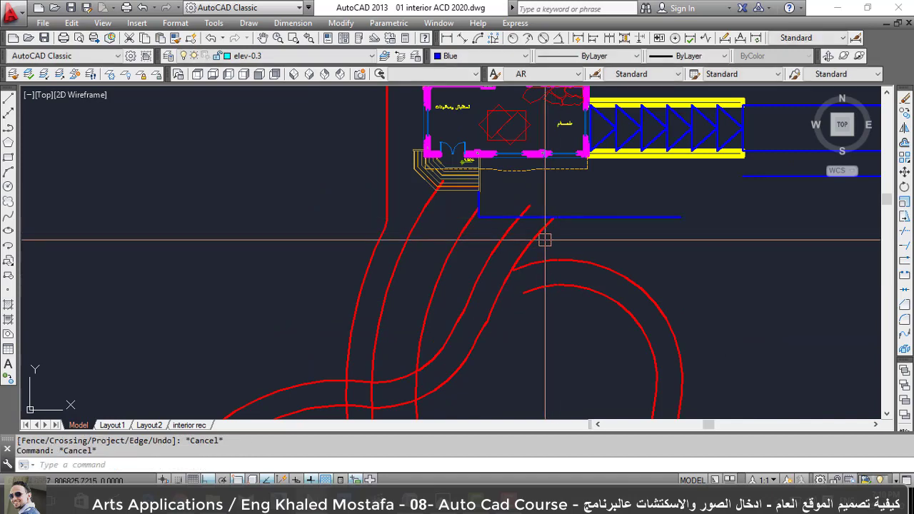
# Trim the blue edge line open between the red path curves.
pyautogui.write('tr')
pyautogui.press('Return')
pyautogui.press('Return')
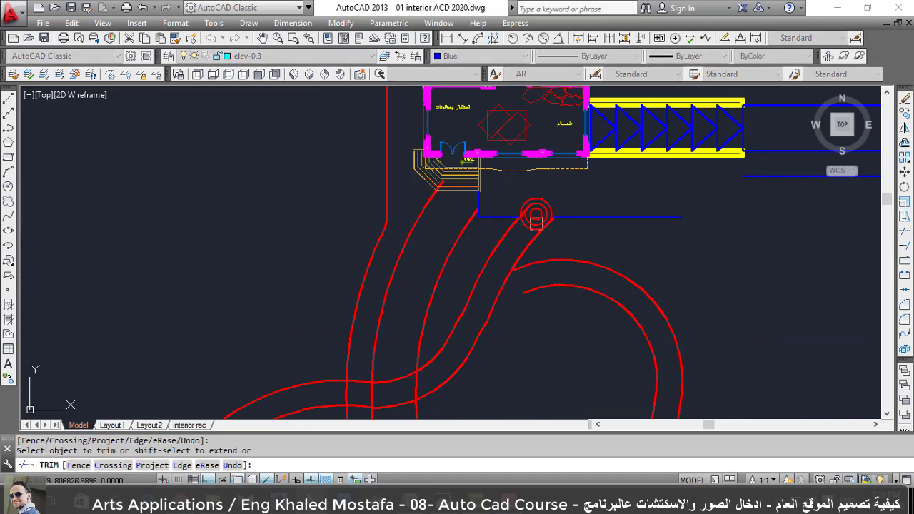
pyautogui.press('Escape')
pyautogui.press('Escape')
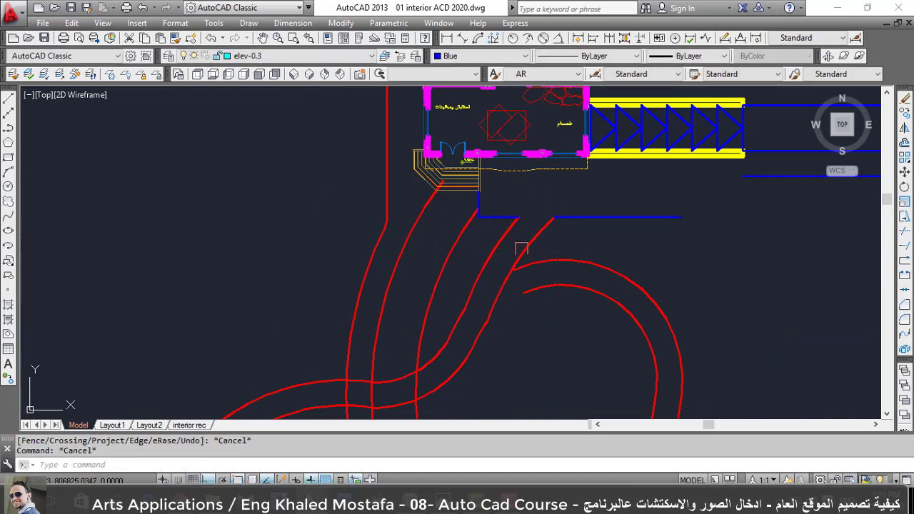
pyautogui.write('f')
pyautogui.press('Return')
pyautogui.click(545, 227)
# Abandon the previous fillet: dismiss the accidental Save As and undo the rounding.
pyautogui.click(782, 178)
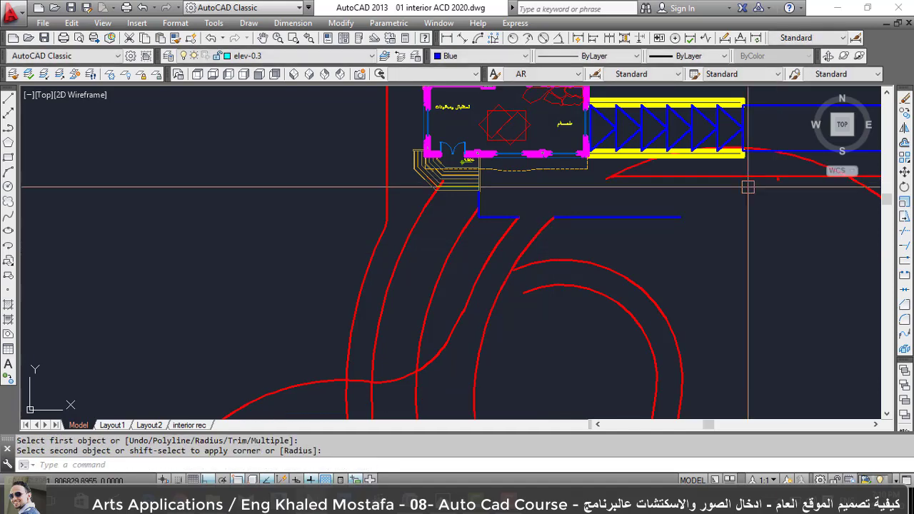
pyautogui.hotkey('ctrl', 'shift', 's')
pyautogui.press('Escape')
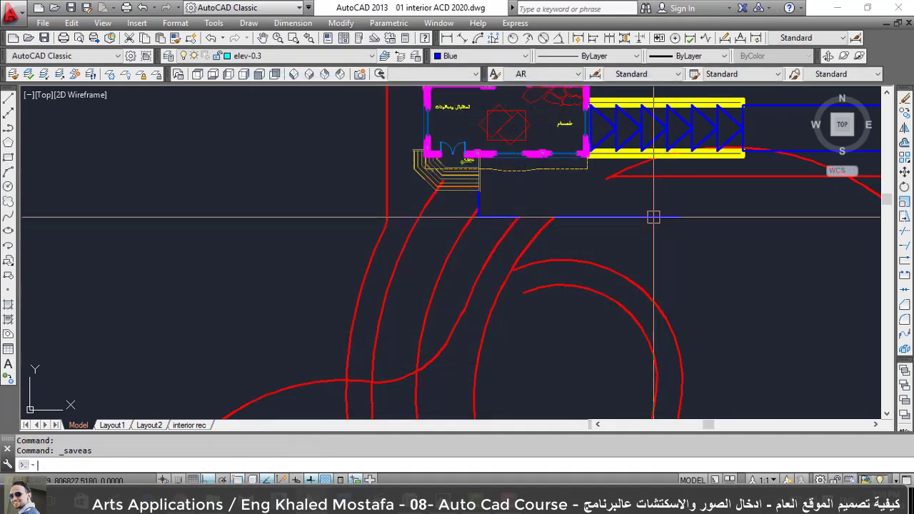
pyautogui.hotkey('ctrl', 'z')
pyautogui.write('f')
pyautogui.press('Return')
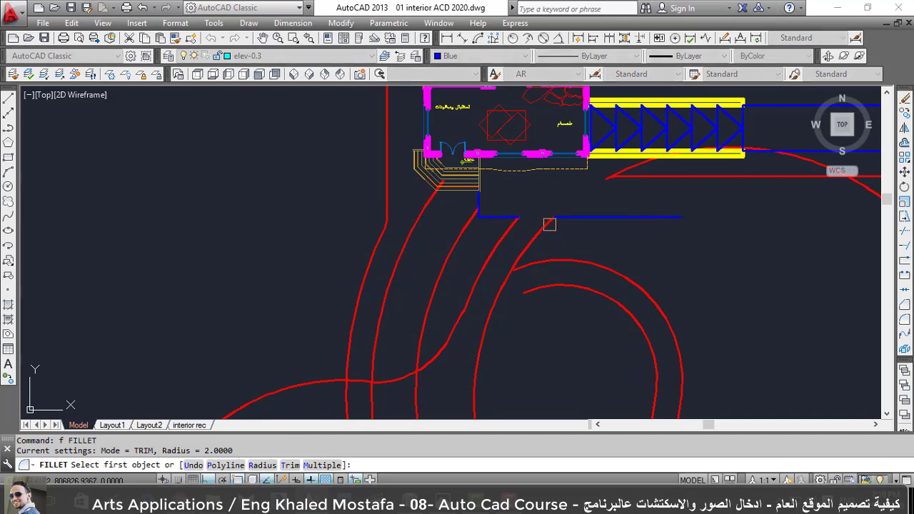
pyautogui.press('Escape')
pyautogui.hotkey('ctrl', 'z')
pyautogui.hotkey('ctrl', 'z')
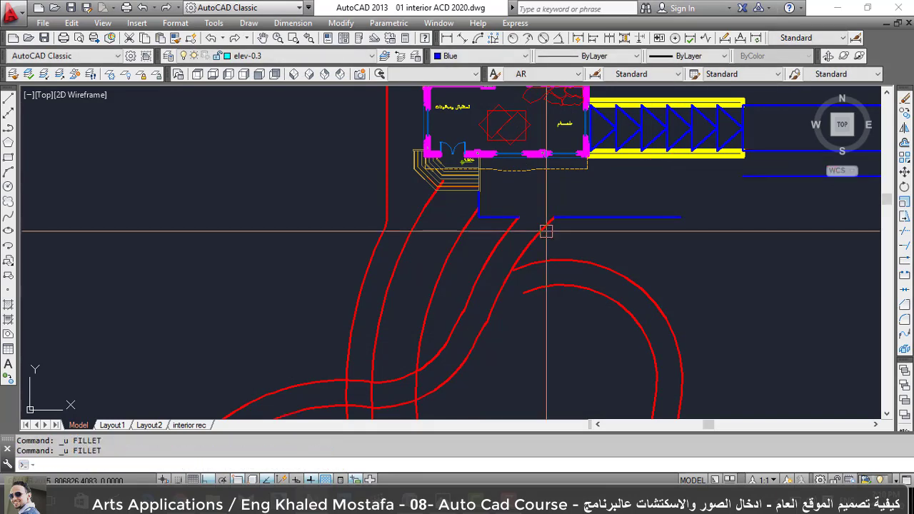
# Try filleting the path line into the eastern edge, then undo that fillet.
pyautogui.write('f')
pyautogui.press('Return')
pyautogui.scroll(3, 545, 230)
pyautogui.click(547, 214)
pyautogui.scroll(-3, 546, 215)
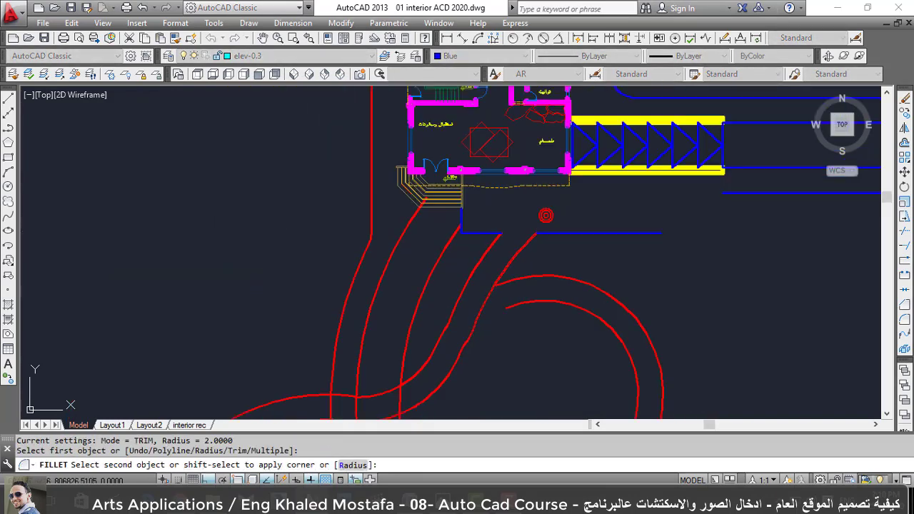
pyautogui.click(710, 195)
pyautogui.hotkey('ctrl', 'z')
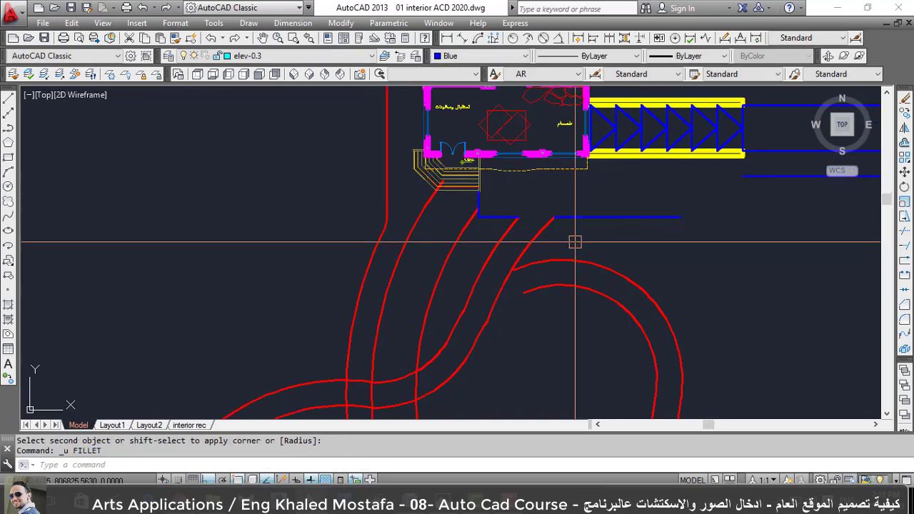
# Draw a vertical helper line below the canopy and attempt an Extend to it.
pyautogui.write('l')
pyautogui.press('Return')
pyautogui.click(616, 153)
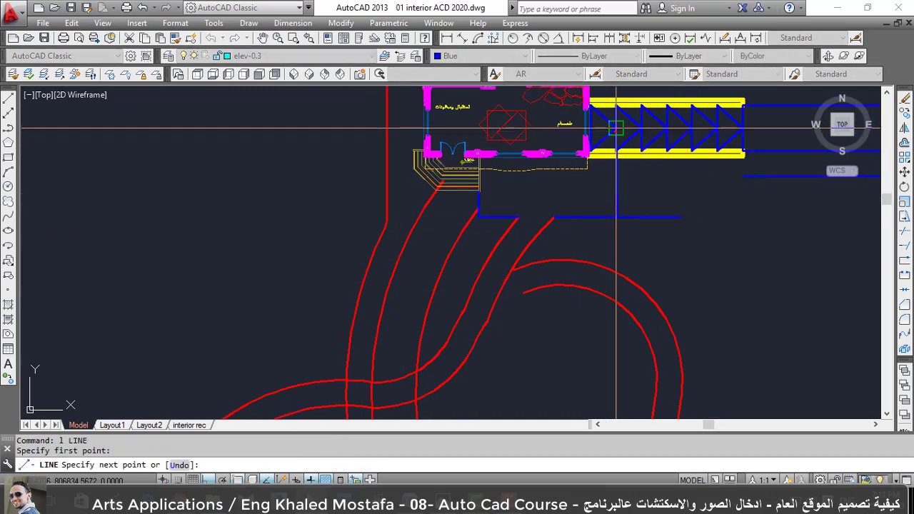
pyautogui.click(618, 215)
pyautogui.press('Escape')
pyautogui.write('ex')
pyautogui.press('Return')
pyautogui.press('Return')
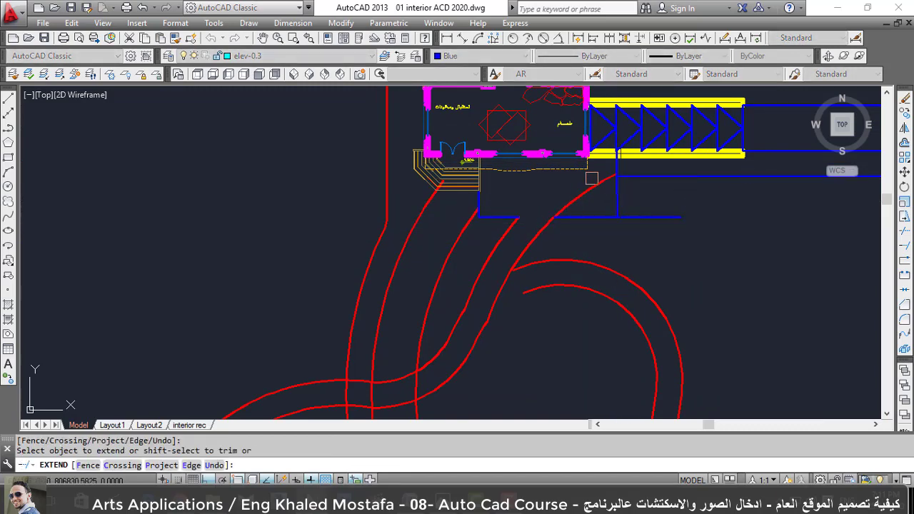
pyautogui.scroll(5, 614, 177)
pyautogui.press('Escape')
# Fillet the blue horizontal line under the canopy with the red curve, then window-select the blue lines.
pyautogui.write('f')
pyautogui.press('Return')
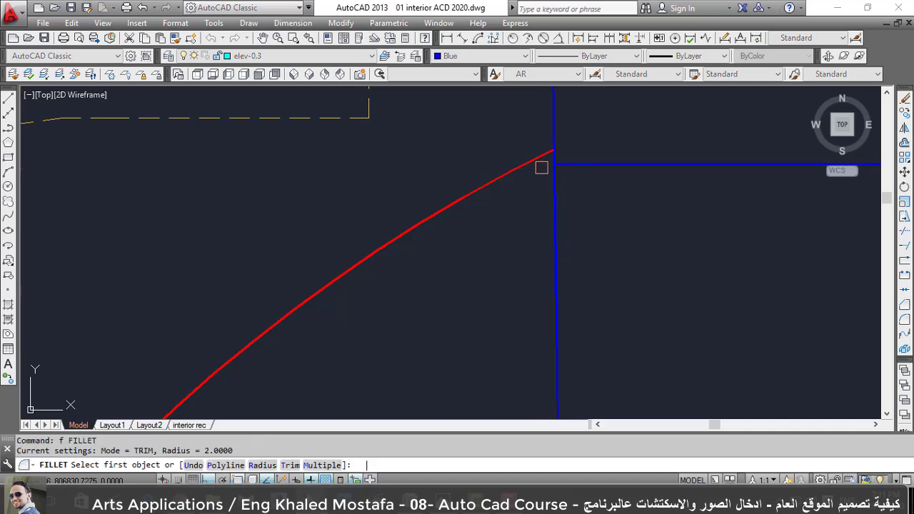
pyautogui.click(576, 162)
pyautogui.click(503, 177)
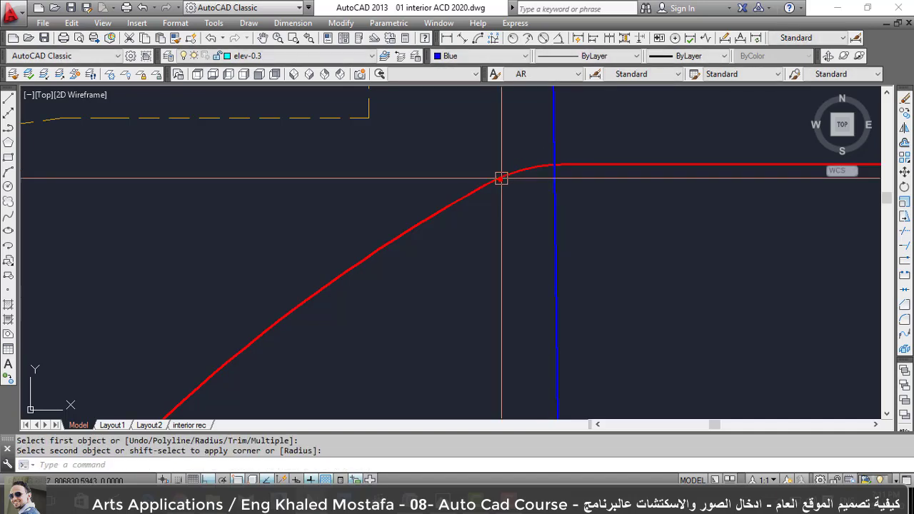
pyautogui.scroll(-3, 526, 197)
pyautogui.click(594, 242)
pyautogui.click(527, 273)
# Erase the vertical blue line and the leftover horizontal blue line below the entrance.
pyautogui.write('e')
pyautogui.press('Return')
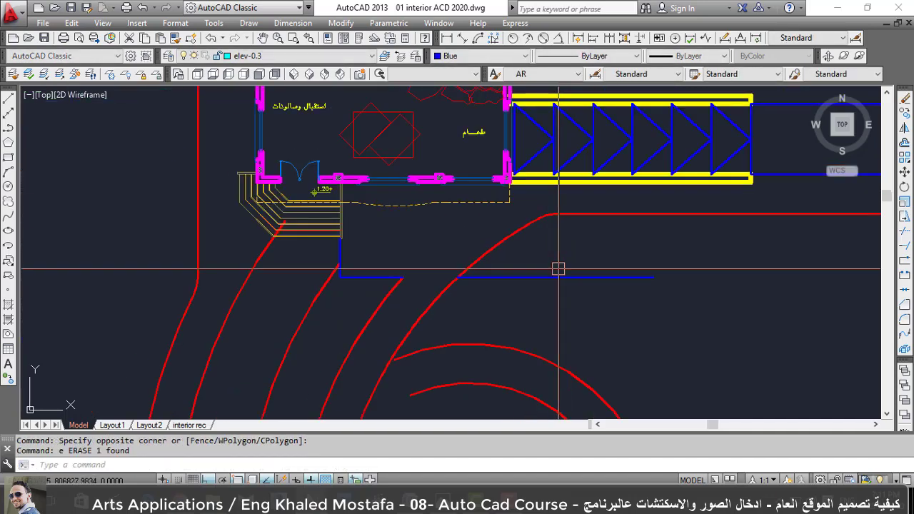
pyautogui.click(535, 272)
pyautogui.click(487, 317)
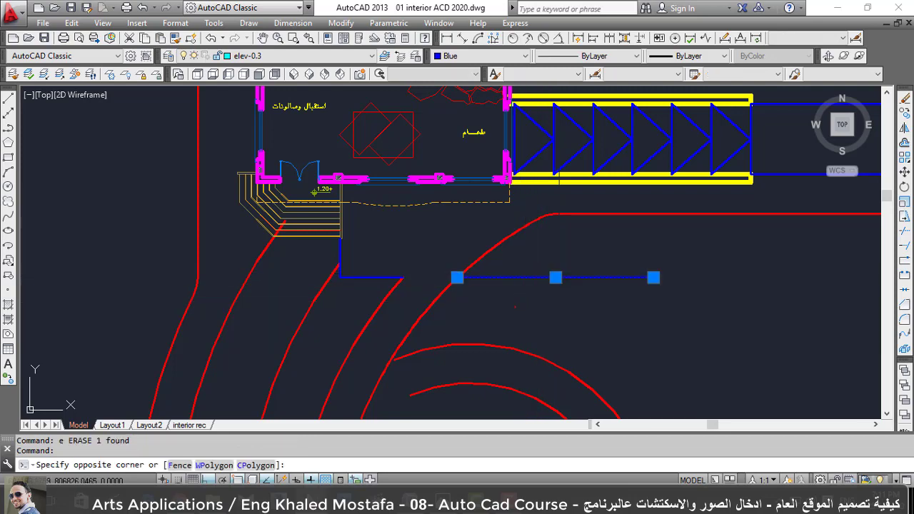
pyautogui.click(486, 317)
pyautogui.write('e')
pyautogui.press('Return')
pyautogui.scroll(2, 326, 316)
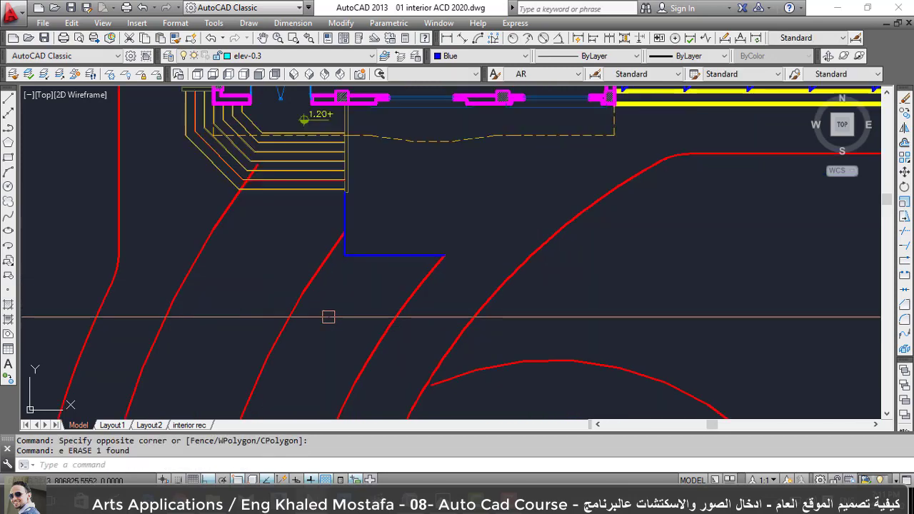
pyautogui.scroll(-4, 359, 279)
pyautogui.scroll(3, 359, 278)
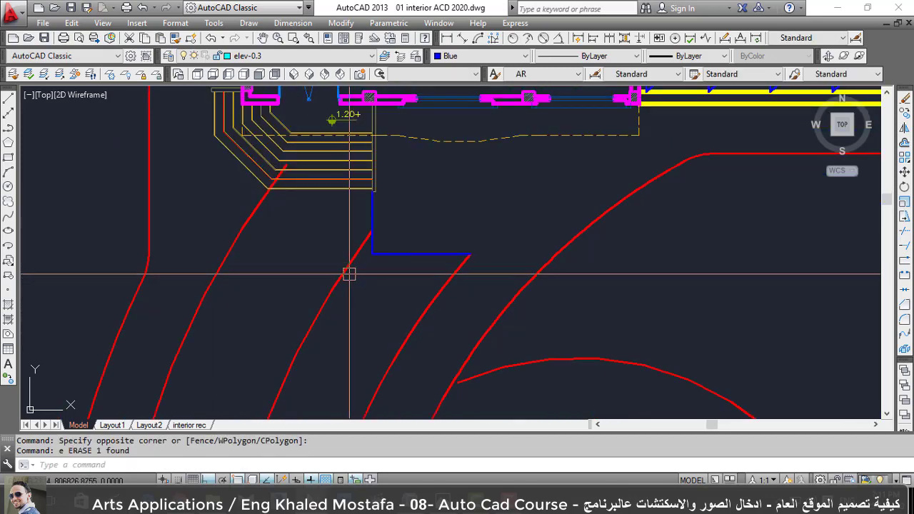
pyautogui.write('e')
pyautogui.write('g')
pyautogui.press('Return')
pyautogui.press('Escape')
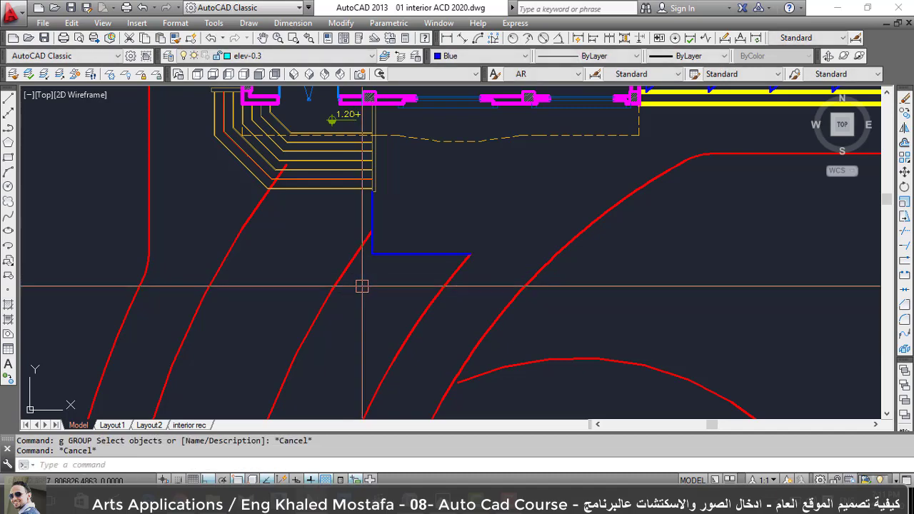
# Fillet the blue line under the stairs into the red path curve.
pyautogui.write('f')
pyautogui.press('Return')
pyautogui.click(409, 253)
pyautogui.click(320, 308)
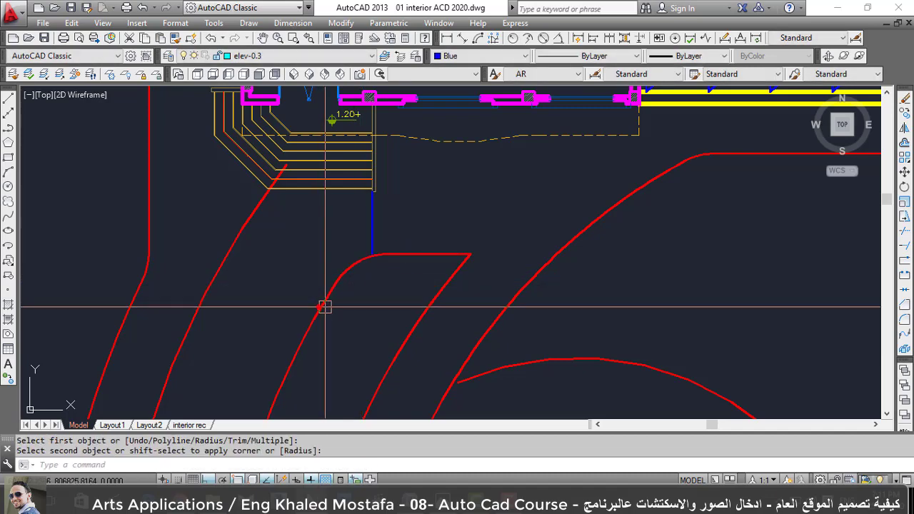
pyautogui.scroll(-5, 325, 300)
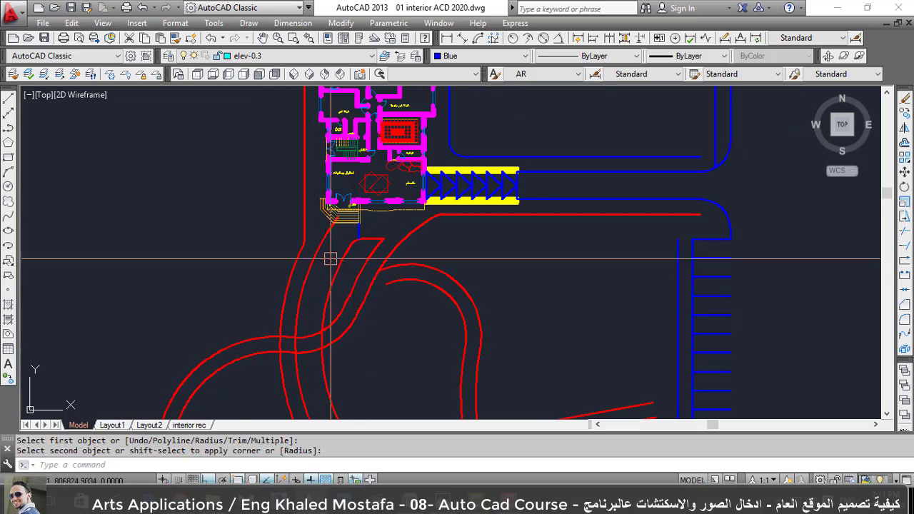
pyautogui.scroll(2, 332, 261)
pyautogui.scroll(-3, 302, 262)
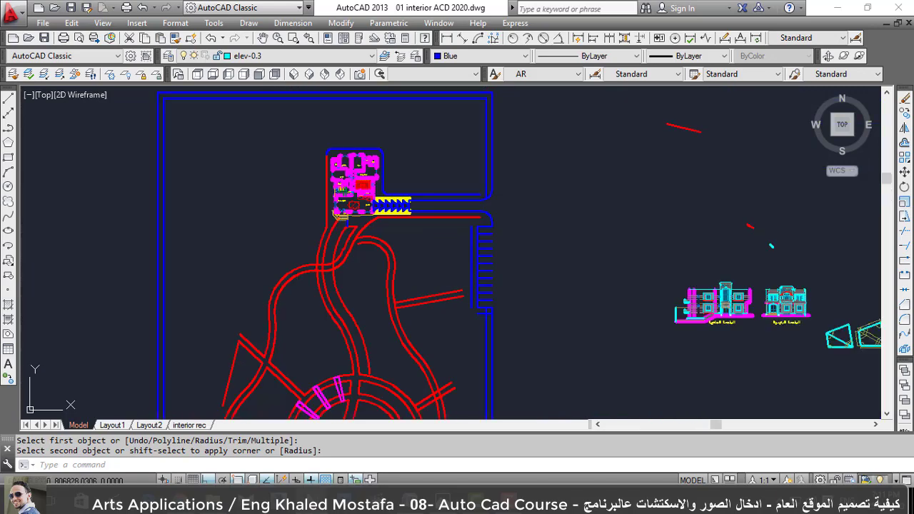
pyautogui.scroll(3, 330, 300)
pyautogui.scroll(1, 327, 301)
# Undo the bad fillets and the earlier erase near the stairs.
pyautogui.click(328, 301)
pyautogui.click(327, 301)
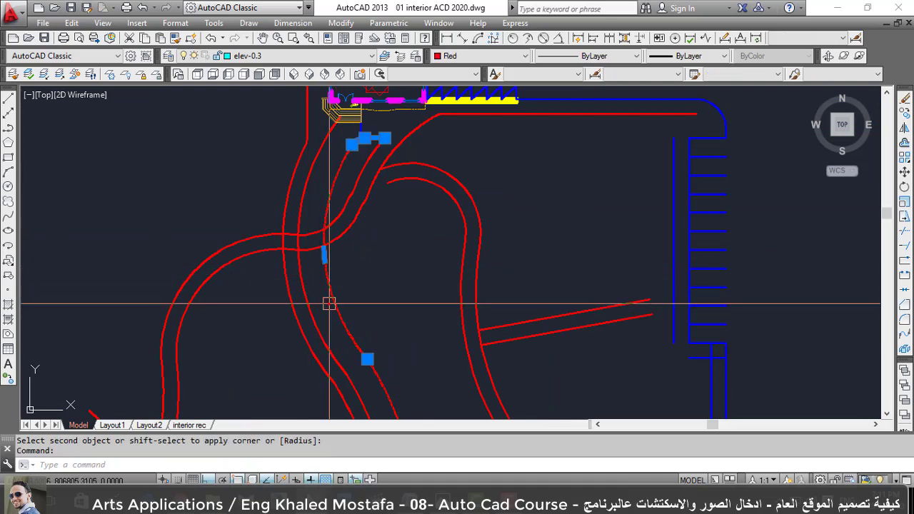
pyautogui.scroll(-3, 325, 300)
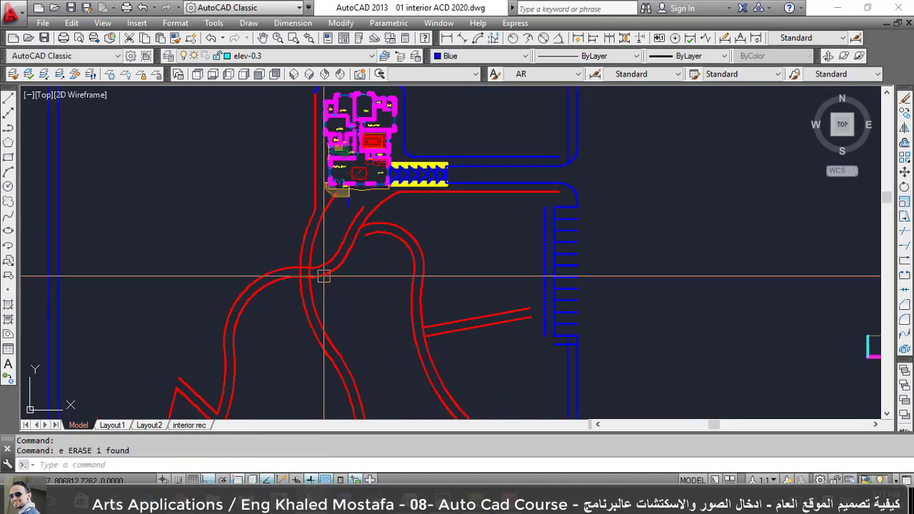
pyautogui.write('f')
pyautogui.press('Return')
pyautogui.scroll(4, 349, 173)
pyautogui.press('Escape')
pyautogui.hotkey('ctrl', 'z')
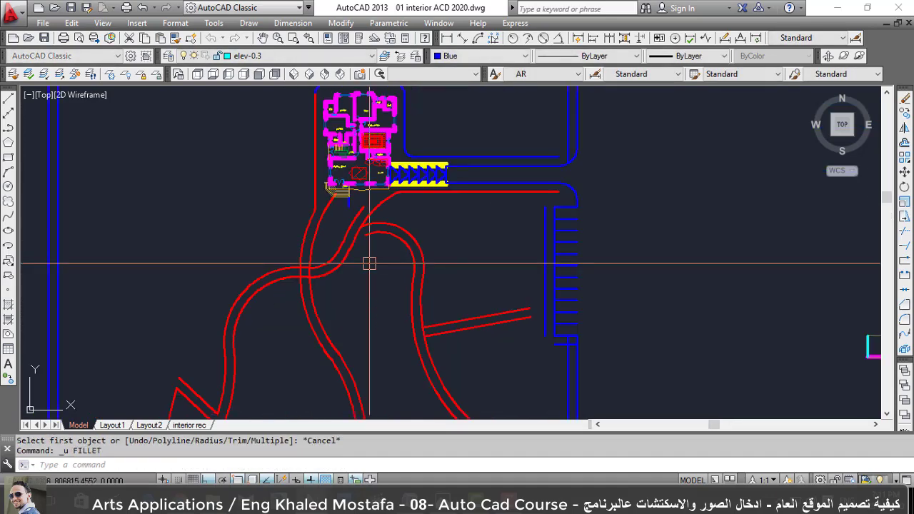
pyautogui.hotkey('ctrl', 'z')
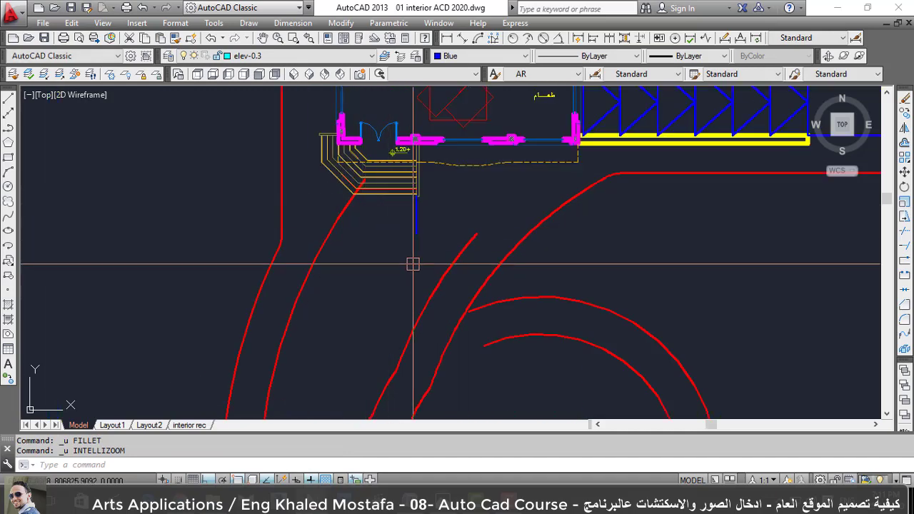
pyautogui.hotkey('ctrl', 'z')
pyautogui.hotkey('ctrl', 'z')
pyautogui.hotkey('ctrl', 'z')
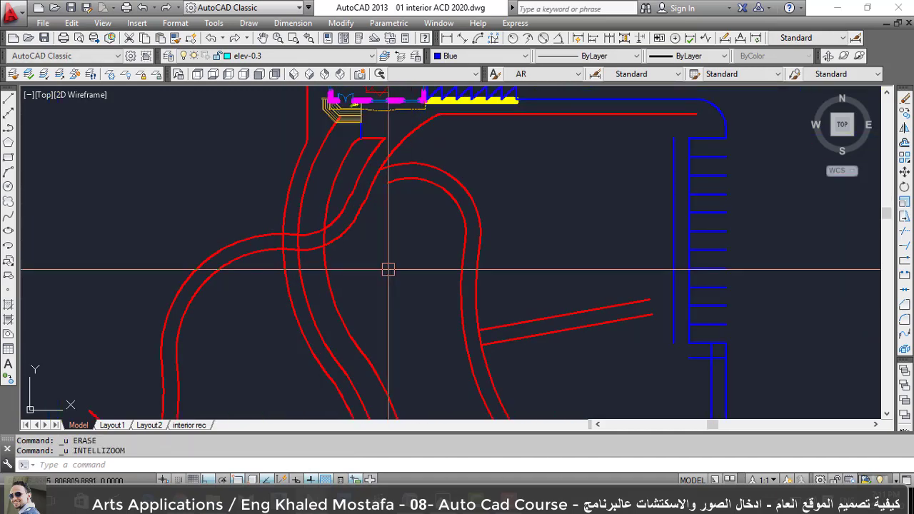
# Erase the short red polyline below the stairs.
pyautogui.scroll(3, 377, 150)
pyautogui.click(404, 145)
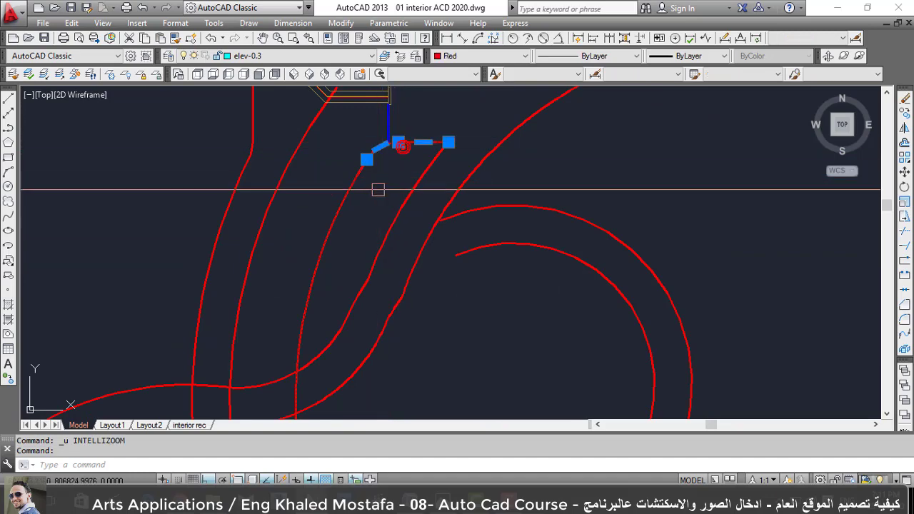
pyautogui.write('e')
pyautogui.press('Return')
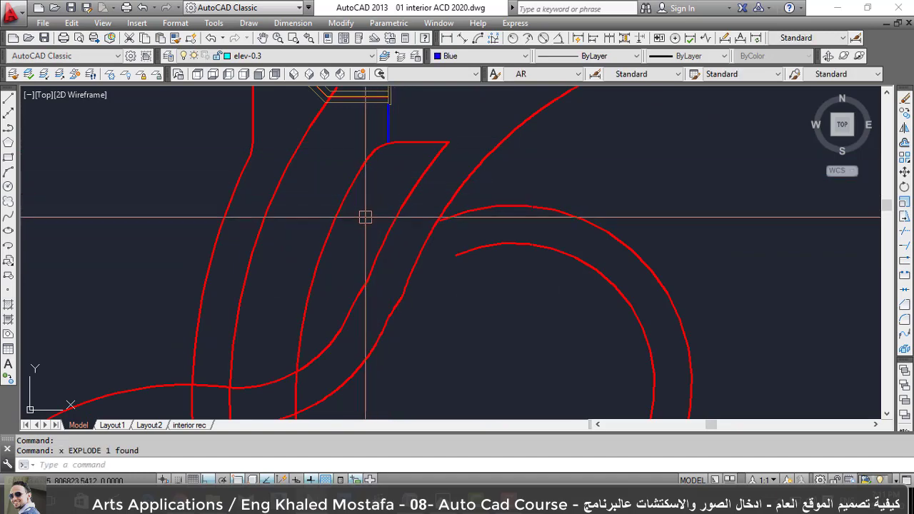
pyautogui.scroll(-2, 354, 214)
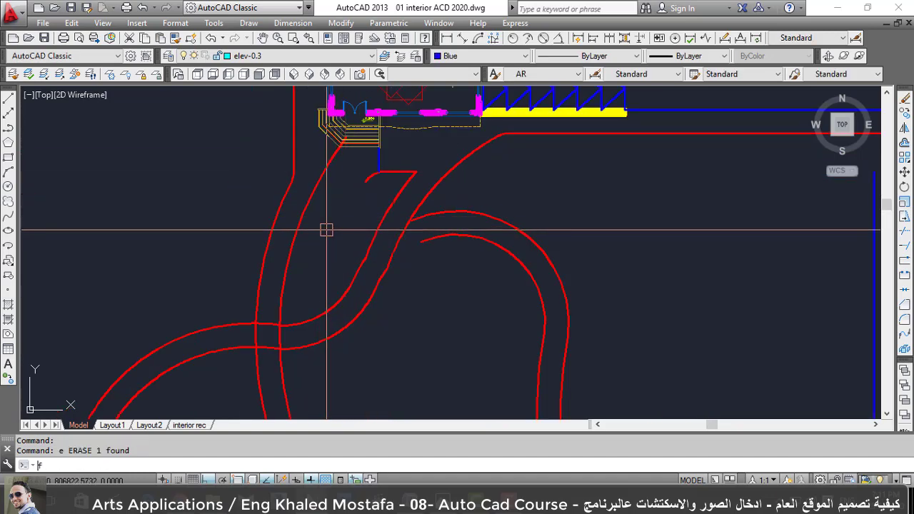
# Attempt a fillet between the two edges below the stairs, then abandon it.
pyautogui.write('f')
pyautogui.press('Return')
pyautogui.click(358, 186)
pyautogui.scroll(2, 379, 173)
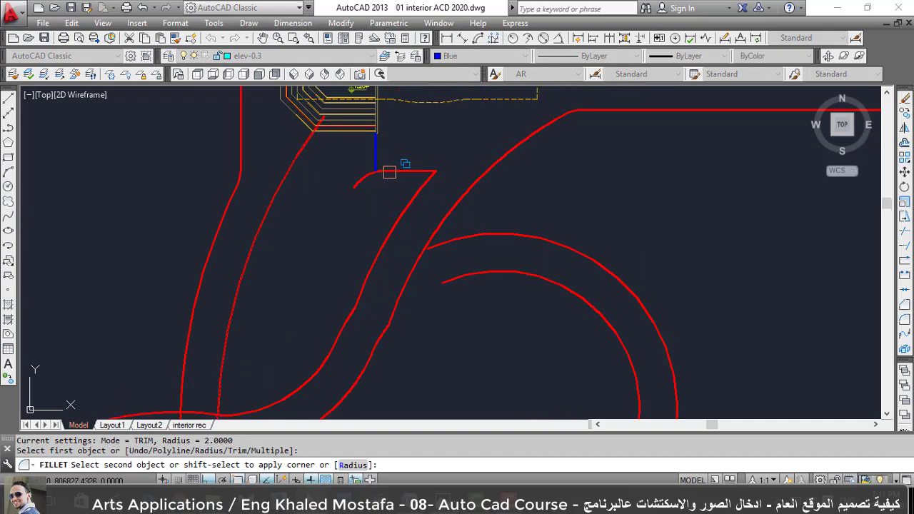
pyautogui.click(389, 172)
pyautogui.press('Return')
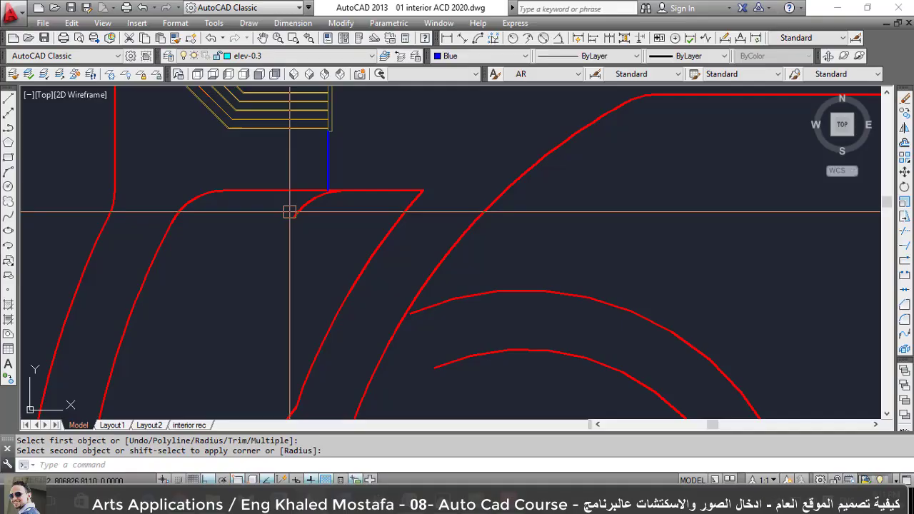
# Erase the small leftover polyline piece so one rounded red edge remains.
pyautogui.click(290, 249)
pyautogui.write('e')
pyautogui.press('Return')
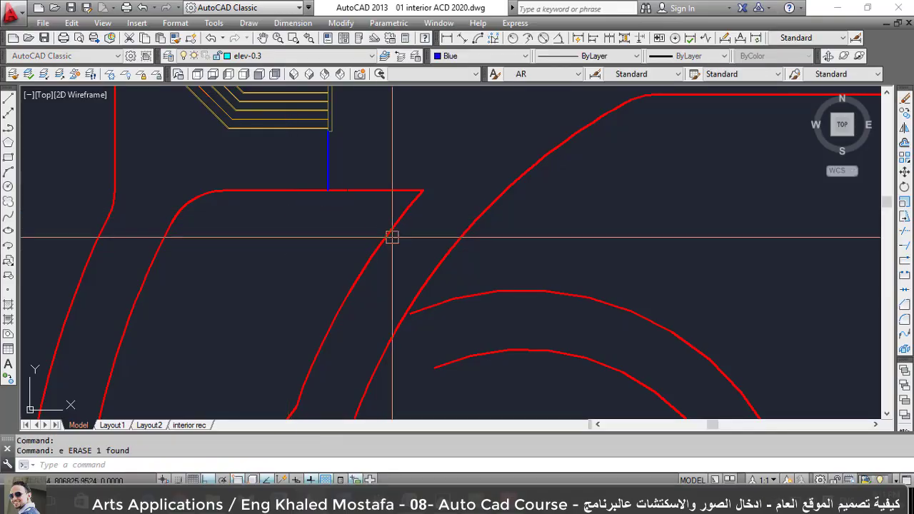
pyautogui.scroll(-2, 348, 275)
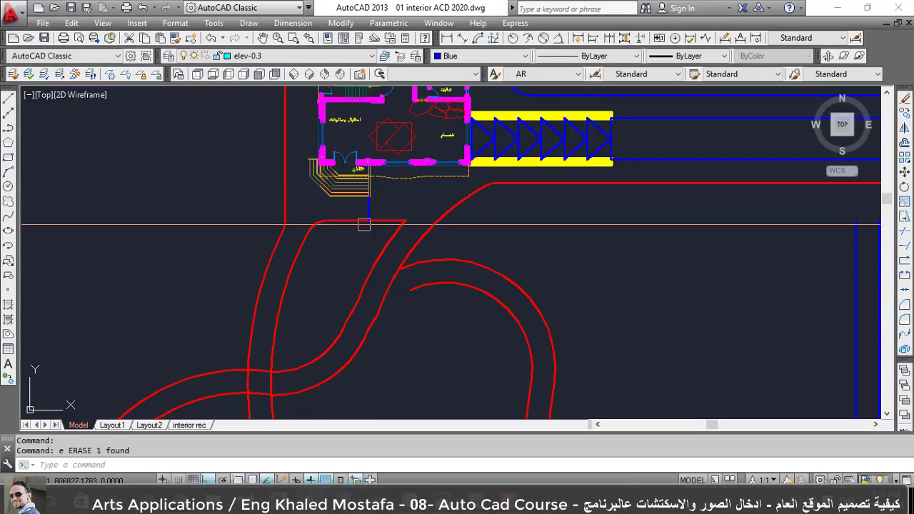
pyautogui.scroll(3, 369, 202)
pyautogui.click(391, 209)
pyautogui.scroll(-3, 375, 271)
pyautogui.scroll(-2, 358, 327)
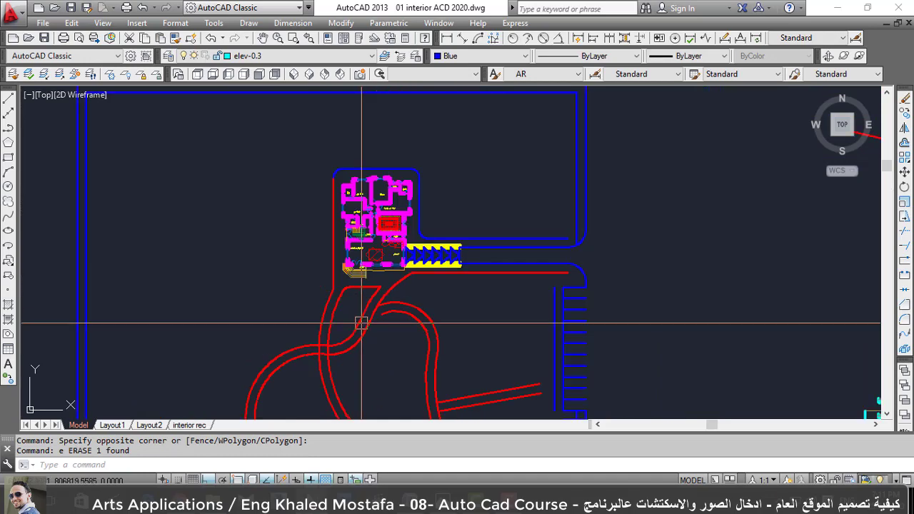
# Match the red road line's properties onto the blue lines beside the canopy.
pyautogui.write('ma')
pyautogui.press('Return')
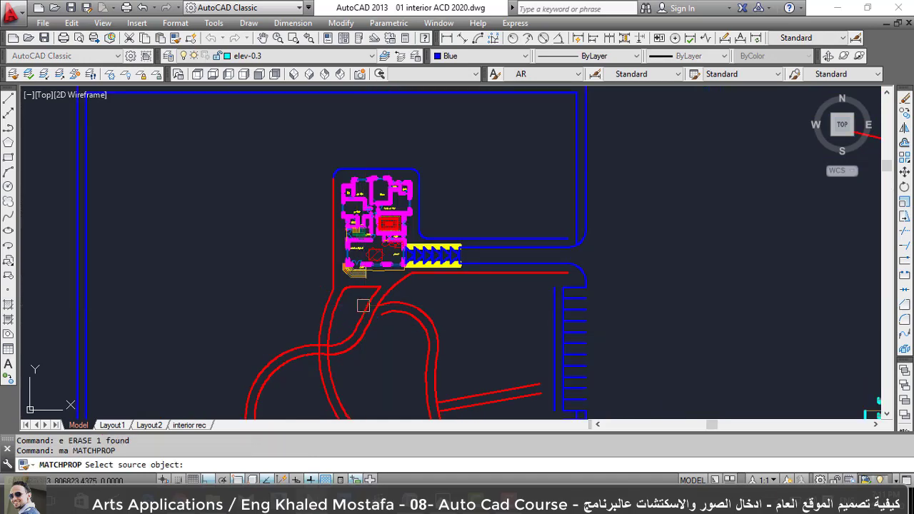
pyautogui.click(500, 274)
pyautogui.click(497, 226)
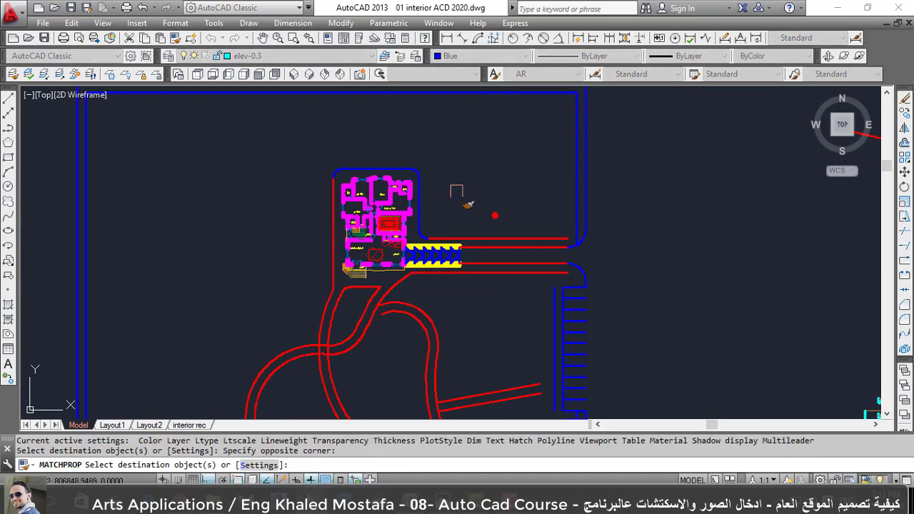
pyautogui.scroll(4, 434, 190)
pyautogui.scroll(2, 500, 228)
pyautogui.scroll(-4, 526, 350)
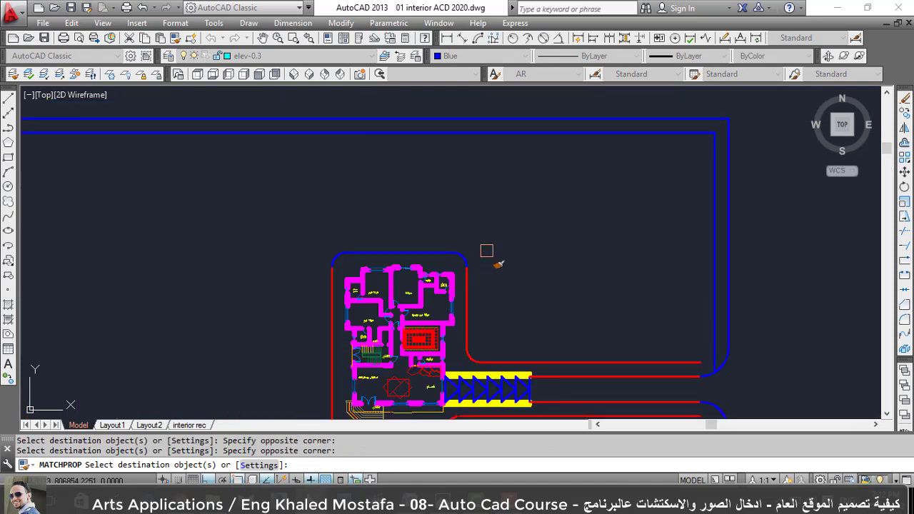
# Window the building outline to make it red, then cancel Match Properties.
pyautogui.click(498, 264)
pyautogui.click(311, 212)
pyautogui.scroll(-3, 386, 356)
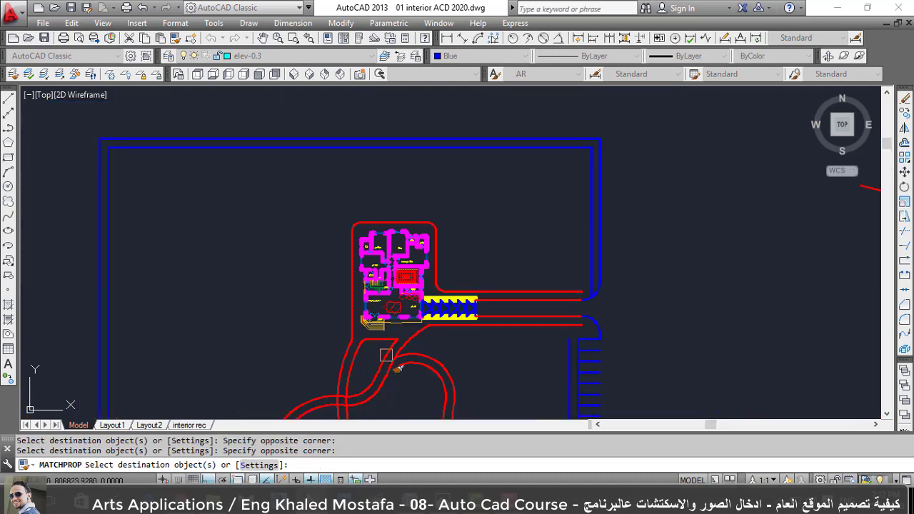
pyautogui.scroll(-2, 398, 334)
pyautogui.scroll(2, 433, 298)
pyautogui.press('Escape')
pyautogui.press('Escape')
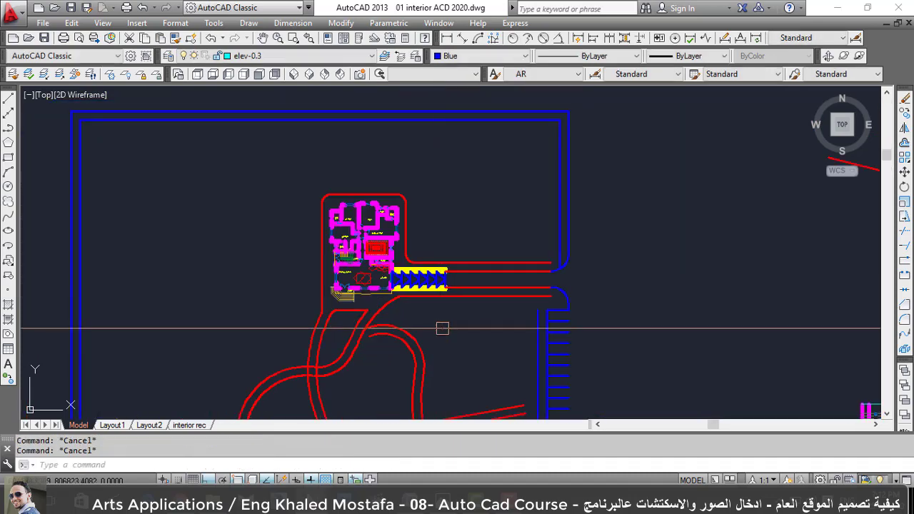
pyautogui.scroll(2, 543, 308)
pyautogui.scroll(2, 542, 307)
# Fillet the lower and upper road lines into the vertical road edge.
pyautogui.write('f')
pyautogui.press('Return')
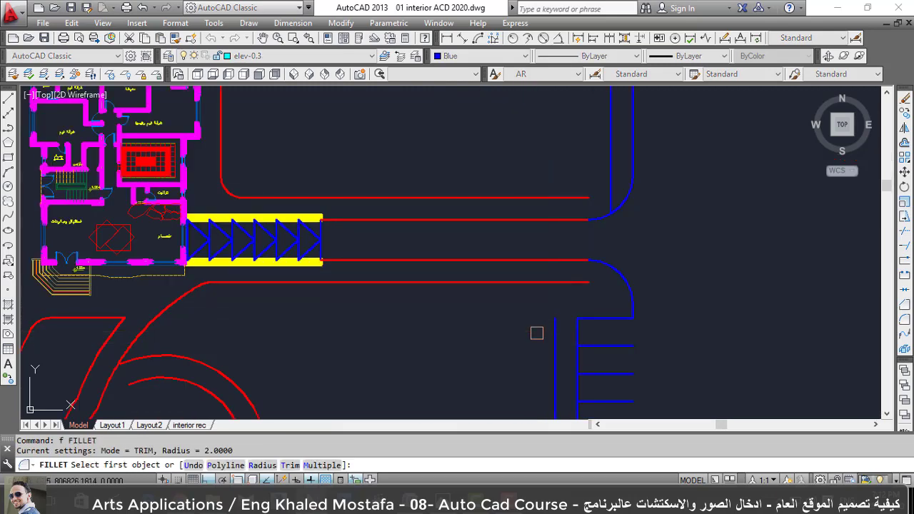
pyautogui.click(522, 282)
pyautogui.click(557, 336)
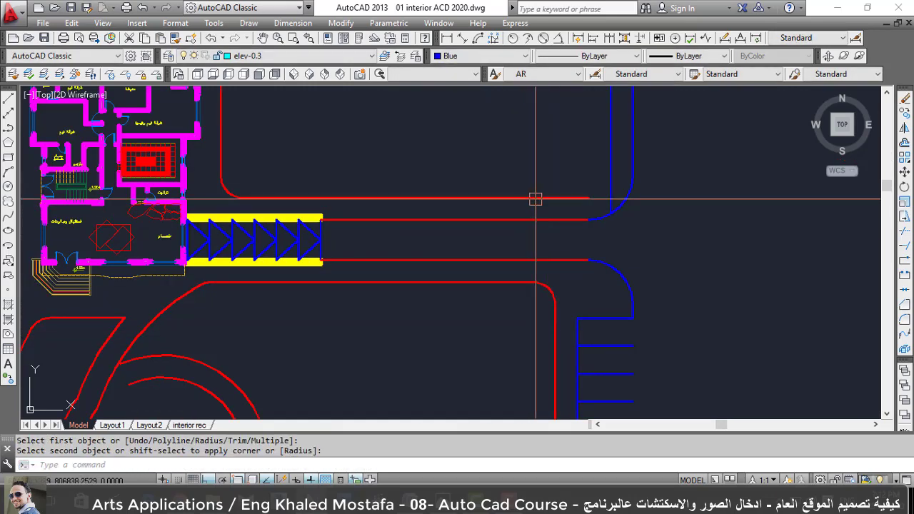
pyautogui.press('Return')
pyautogui.click(535, 198)
pyautogui.click(615, 137)
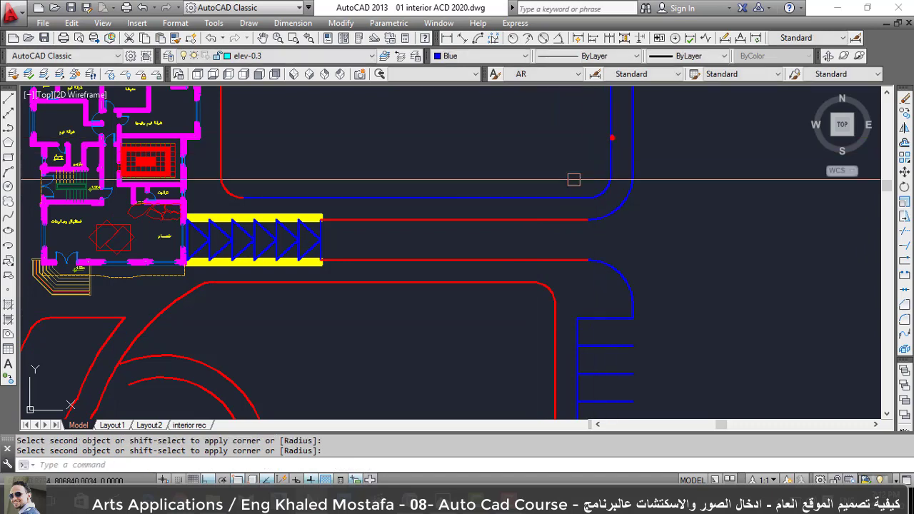
# Match the red road properties onto the upper road line and its connecting arc.
pyautogui.write('ma')
pyautogui.press('Return')
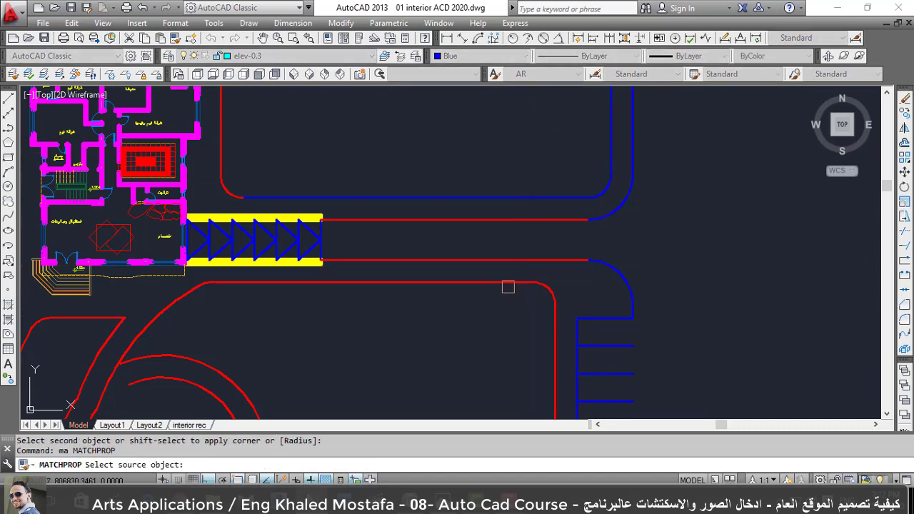
pyautogui.click(507, 283)
pyautogui.click(572, 206)
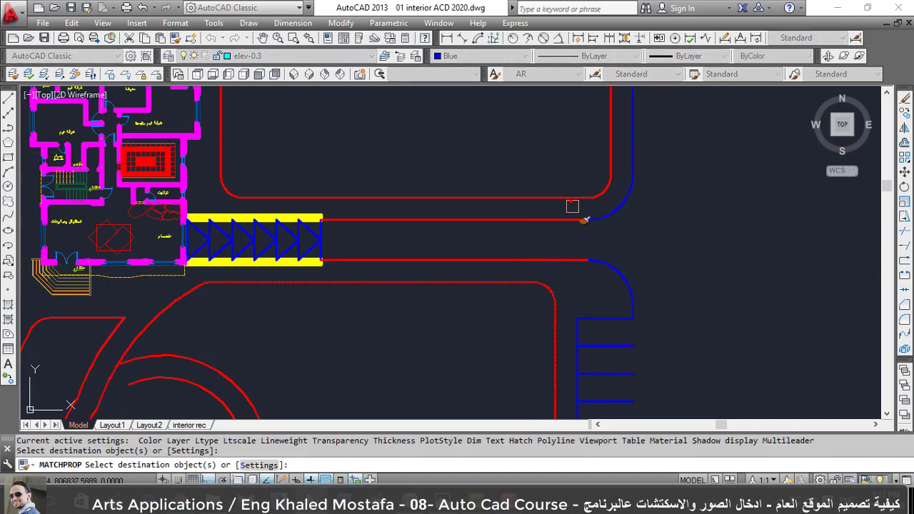
pyautogui.click(612, 212)
# Window-select the blue vertical line, arcs and remaining blue lines to turn them red.
pyautogui.click(678, 127)
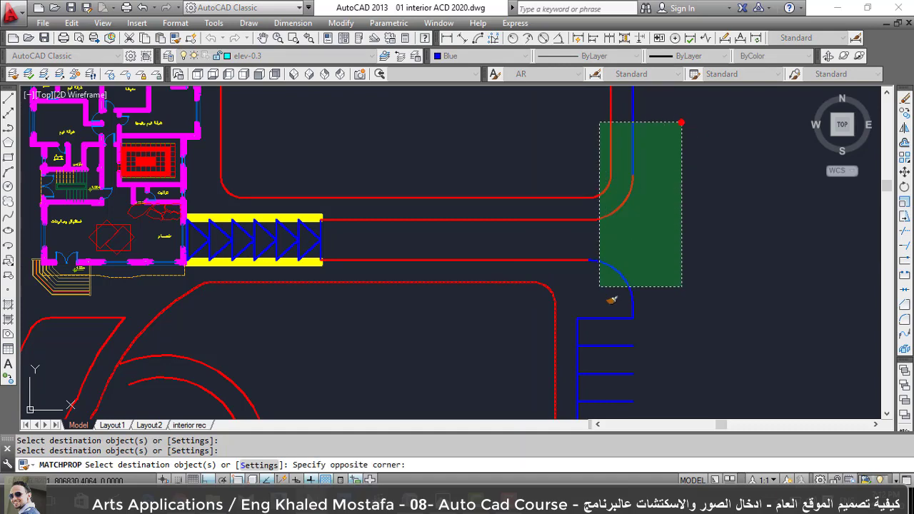
pyautogui.click(590, 312)
pyautogui.scroll(-3, 528, 197)
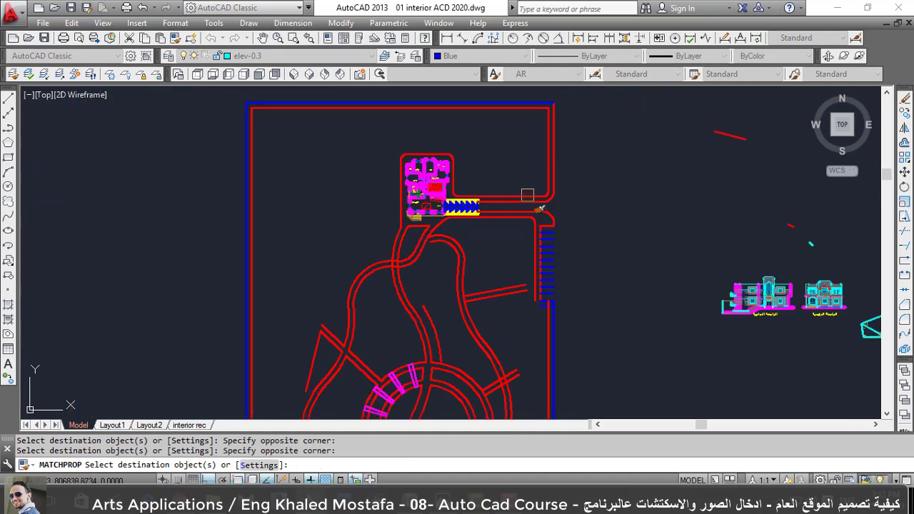
pyautogui.scroll(3, 544, 324)
pyautogui.scroll(3, 598, 300)
pyautogui.click(612, 307)
pyautogui.click(607, 309)
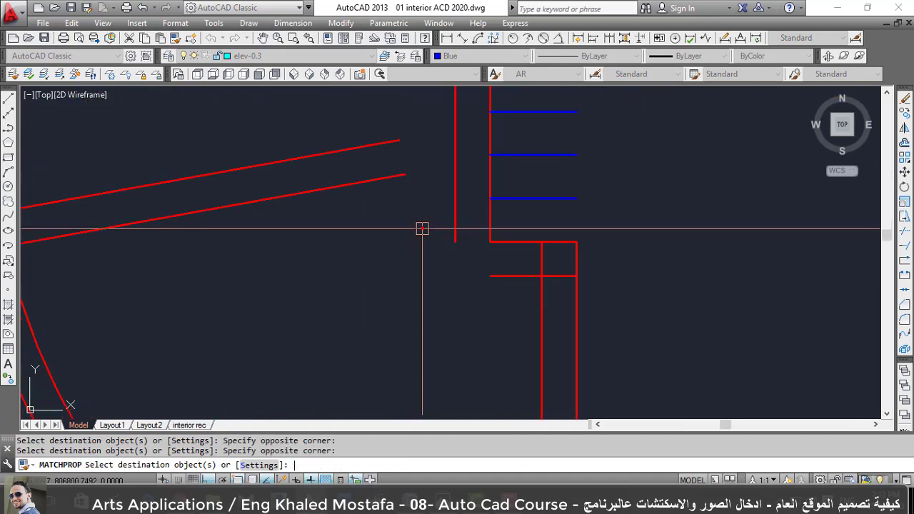
pyautogui.press('Escape')
# Fillet the lower-right road corner and the left vertical line into the horizontal line.
pyautogui.write('f')
pyautogui.press('Return')
pyautogui.click(532, 275)
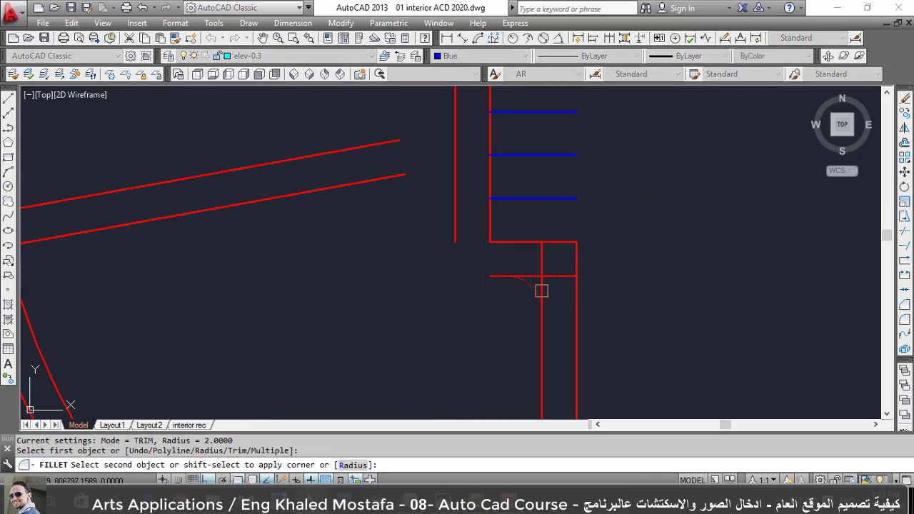
pyautogui.click(541, 291)
pyautogui.press('Return')
pyautogui.click(499, 276)
pyautogui.click(455, 220)
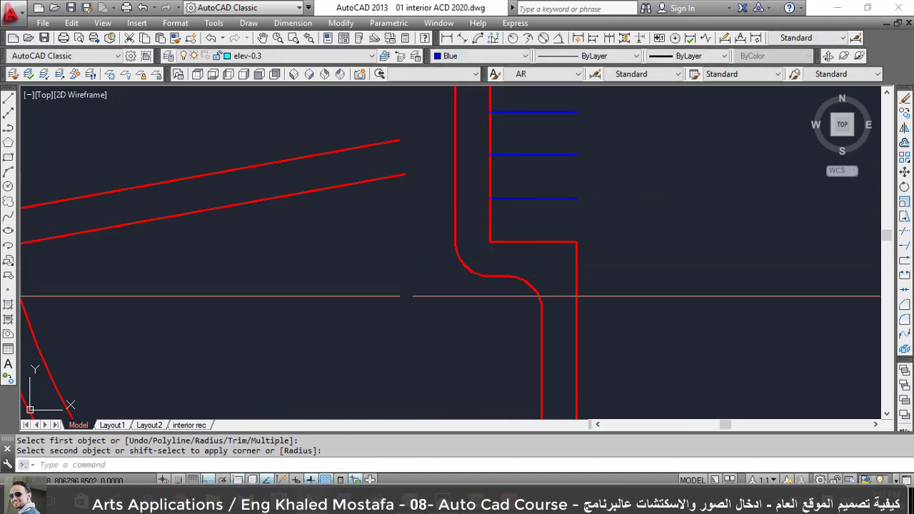
pyautogui.scroll(-3, 406, 296)
# Extend the two diagonal path lines to the right-hand road edge with EX.
pyautogui.write('ex')
pyautogui.press('Return')
pyautogui.press('Return')
pyautogui.click(398, 250)
pyautogui.click(373, 153)
pyautogui.scroll(4, 396, 171)
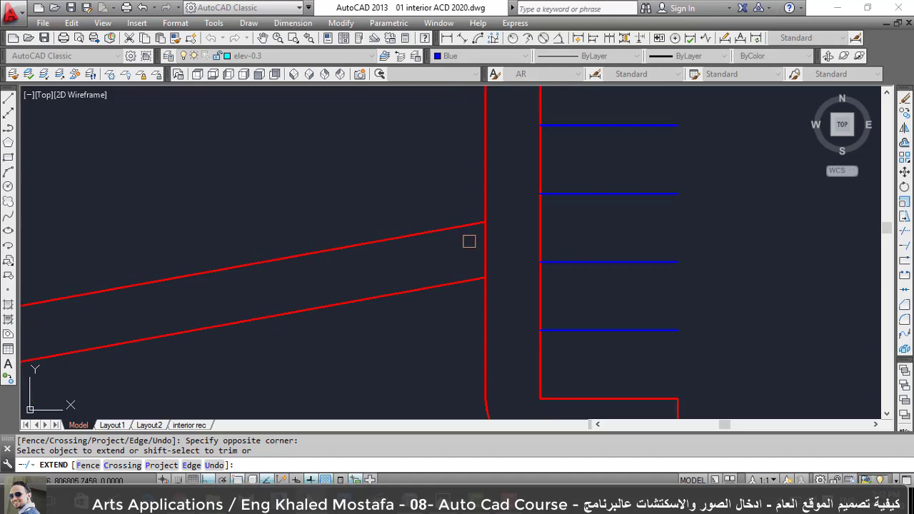
pyautogui.scroll(-5, 577, 353)
pyautogui.scroll(3, 402, 356)
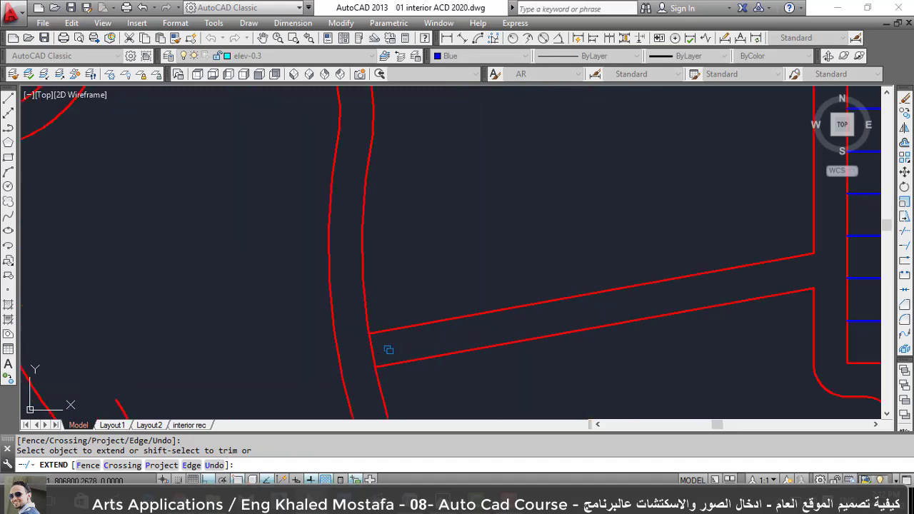
pyautogui.scroll(-5, 448, 369)
pyautogui.scroll(6, 416, 368)
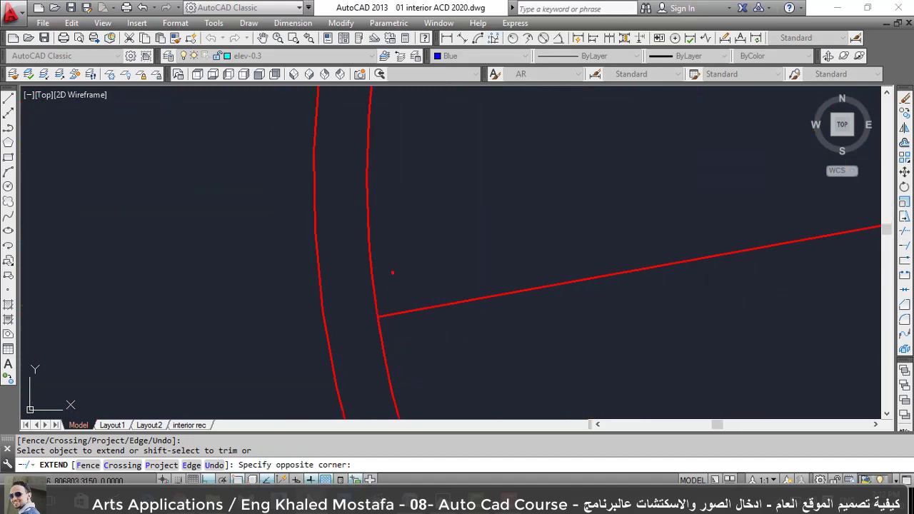
# Crossing-select the diagonal lines' left ends to extend both to the curved path edge.
pyautogui.keyDown('shift'); pyautogui.click(448, 374); pyautogui.keyUp('shift')
pyautogui.keyDown('shift'); pyautogui.click(402, 232); pyautogui.keyUp('shift')
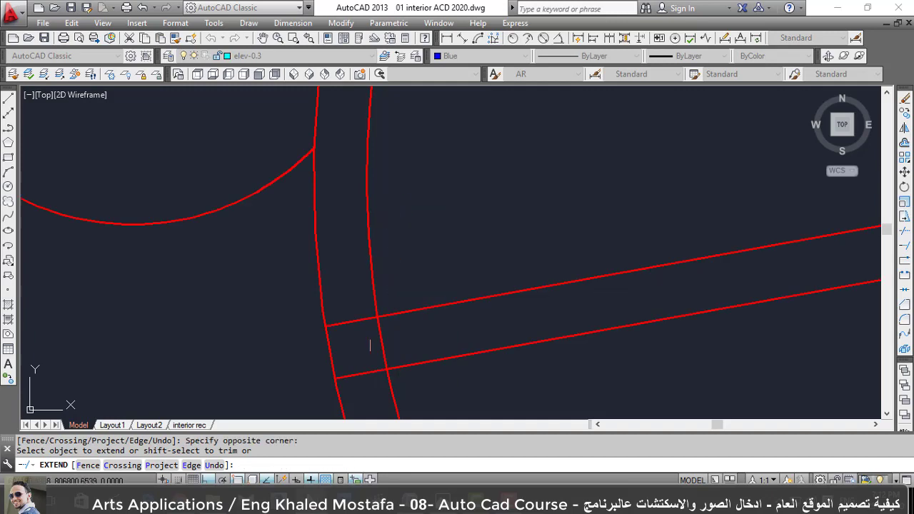
pyautogui.click(450, 383)
pyautogui.click(417, 277)
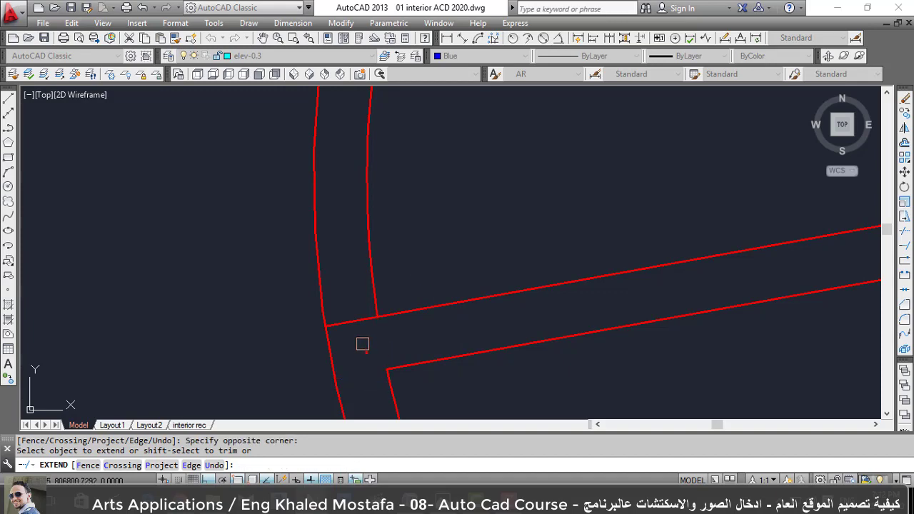
pyautogui.scroll(-3, 393, 379)
pyautogui.scroll(-2, 357, 350)
pyautogui.scroll(2, 388, 355)
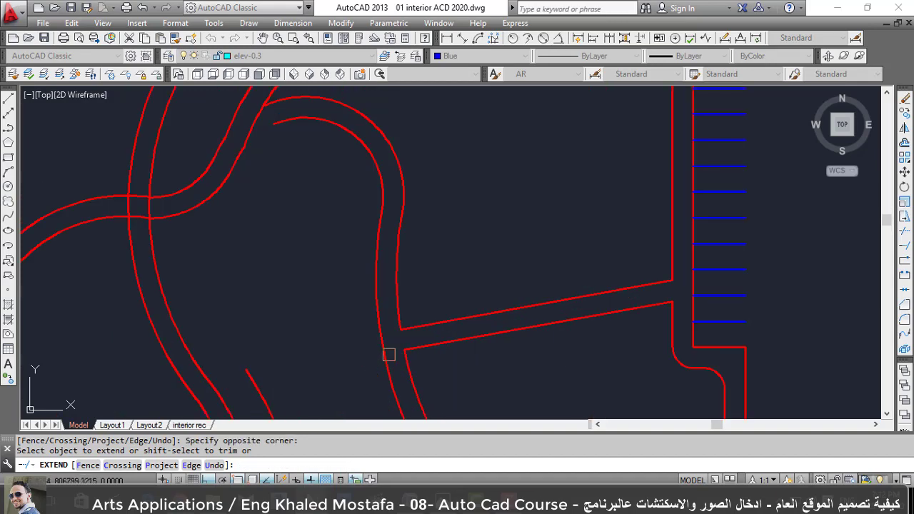
pyautogui.scroll(3, 412, 347)
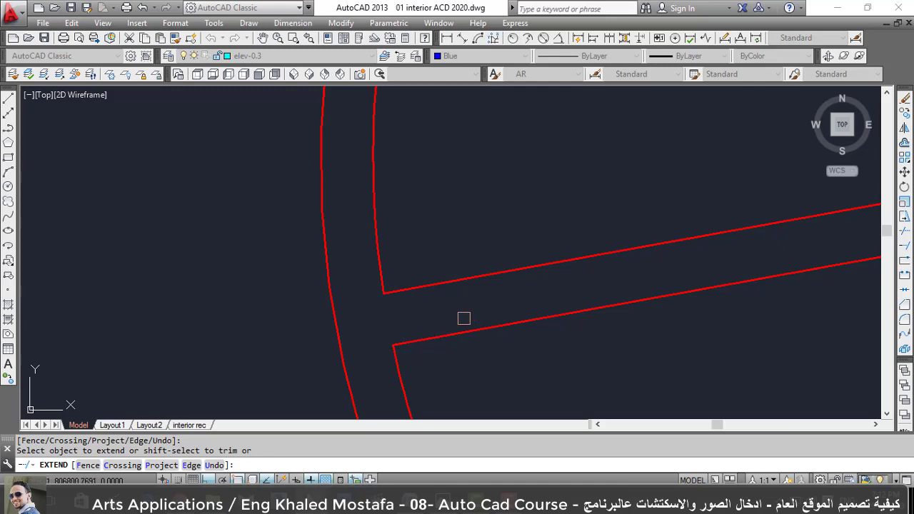
pyautogui.scroll(-5, 480, 283)
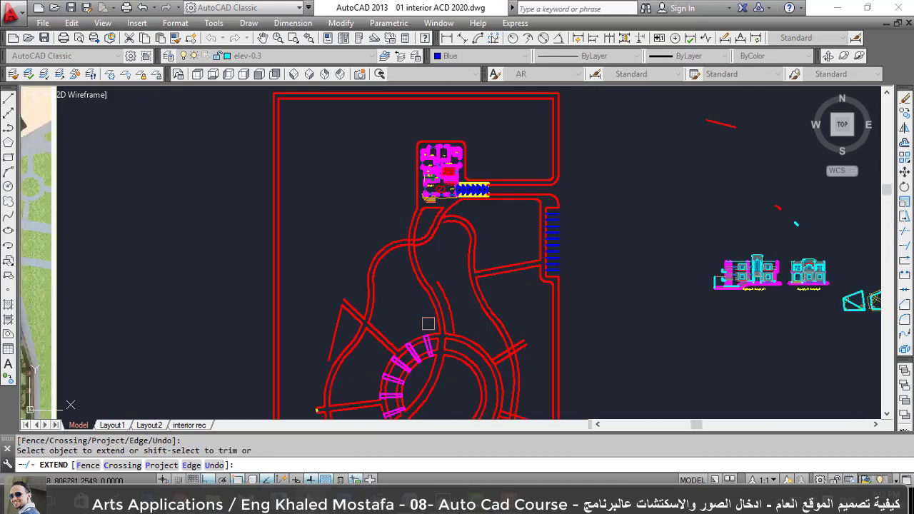
pyautogui.press('Escape')
# Erase the stray red objects near the lower-left path, including a short red curve.
pyautogui.click(349, 342)
pyautogui.write('e')
pyautogui.press('Return')
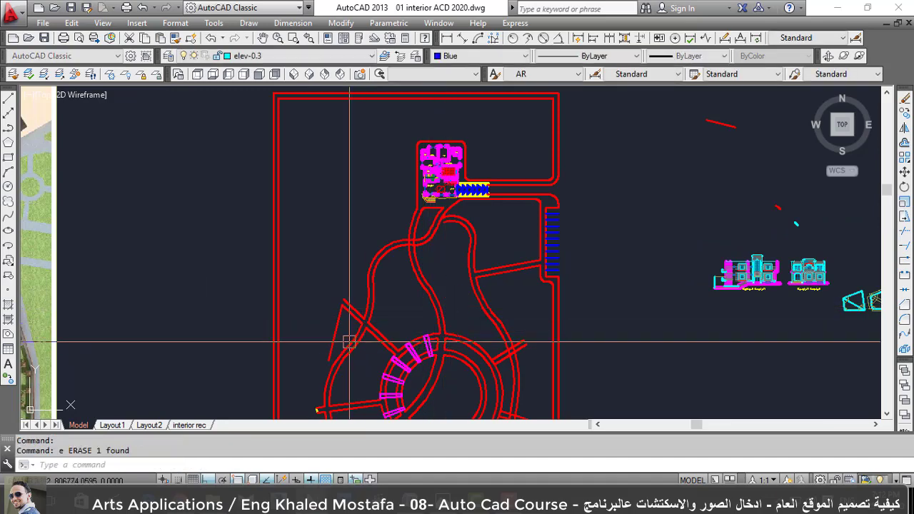
pyautogui.click(330, 335)
pyautogui.press('Escape')
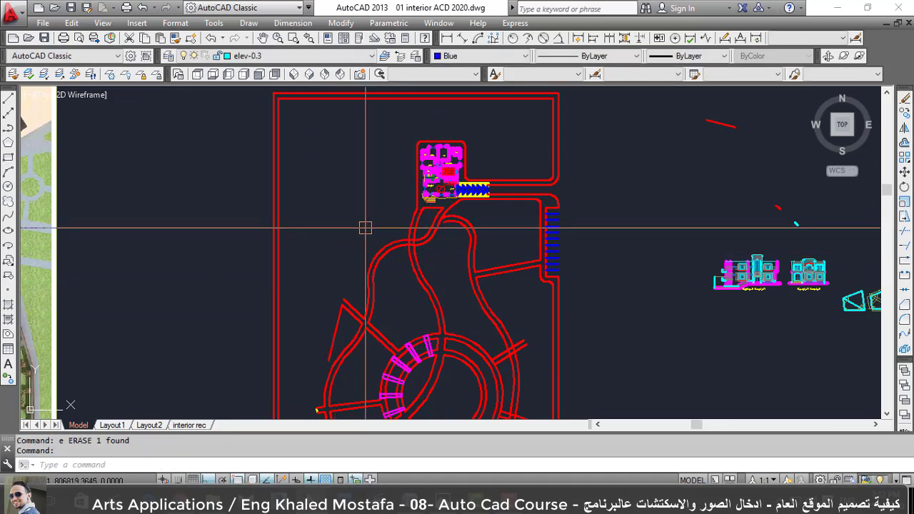
pyautogui.press('Escape')
pyautogui.scroll(3, 365, 228)
pyautogui.scroll(2, 359, 229)
pyautogui.scroll(2, 371, 246)
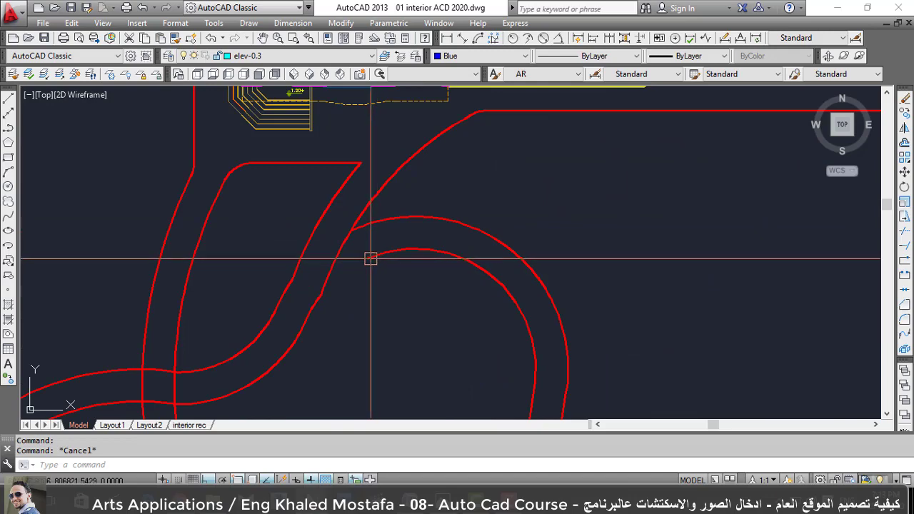
pyautogui.click(370, 259)
pyautogui.press('Delete')
# Start and cancel the Extend and Trim commands while inspecting the road junctions.
pyautogui.write('ex')
pyautogui.press('Return')
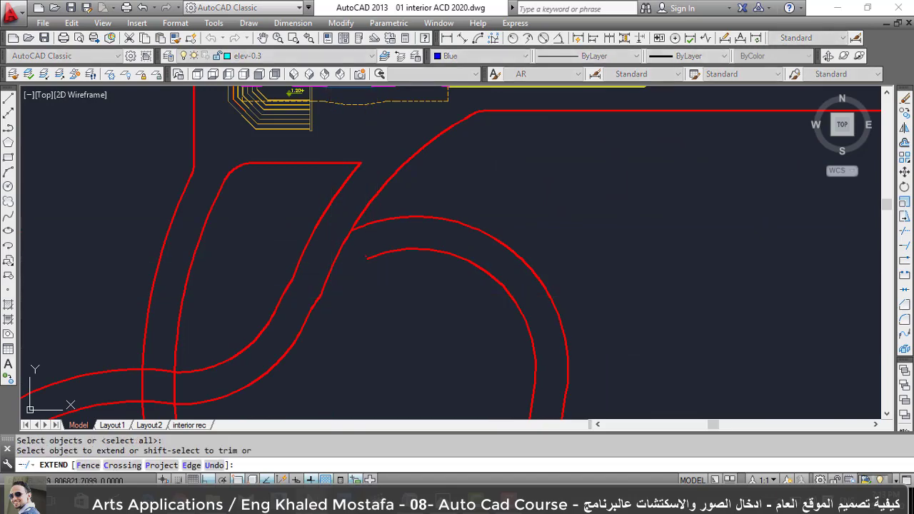
pyautogui.press('Escape')
pyautogui.press('Return')
pyautogui.press('Return')
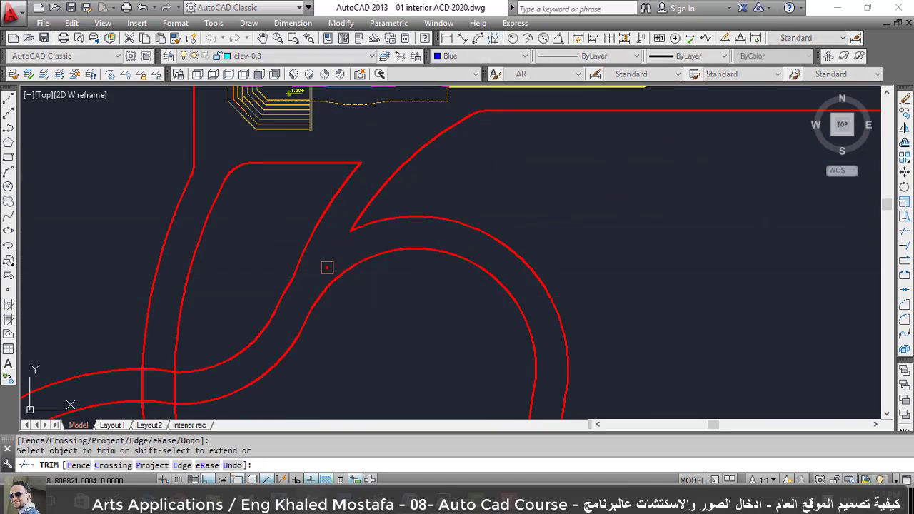
pyautogui.press('Escape')
pyautogui.scroll(-3, 365, 326)
pyautogui.scroll(2, 344, 302)
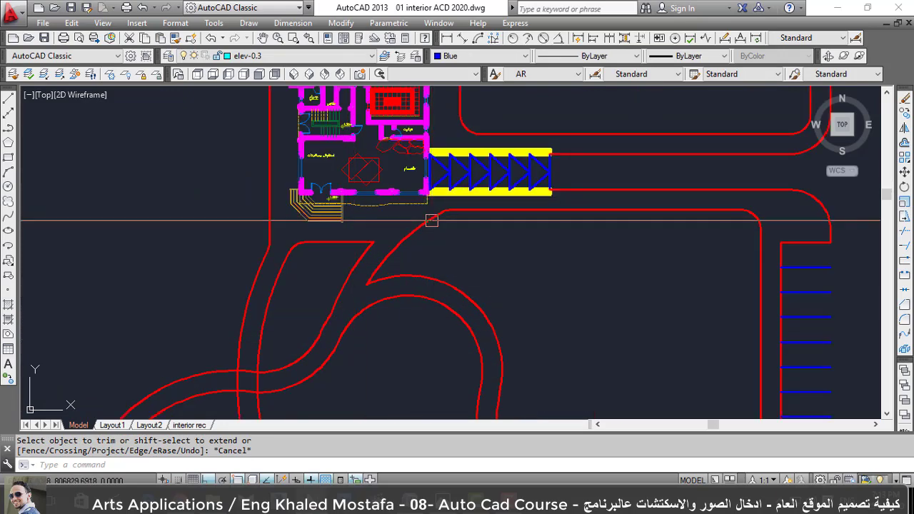
pyautogui.scroll(-1, 431, 220)
pyautogui.scroll(-2, 429, 271)
pyautogui.scroll(-2, 426, 299)
pyautogui.scroll(2, 427, 308)
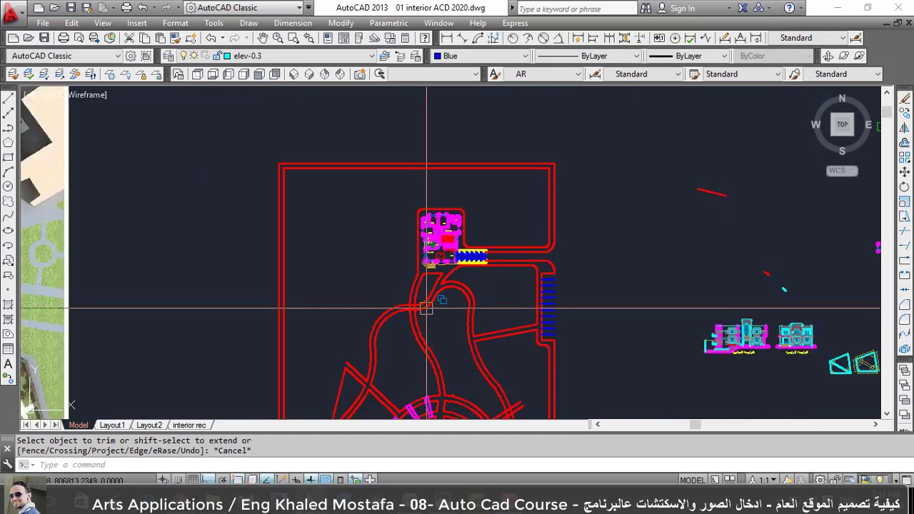
# Run TRIM with every object as a boundary around the circular road junctions.
pyautogui.press('Return')
pyautogui.press('Return')
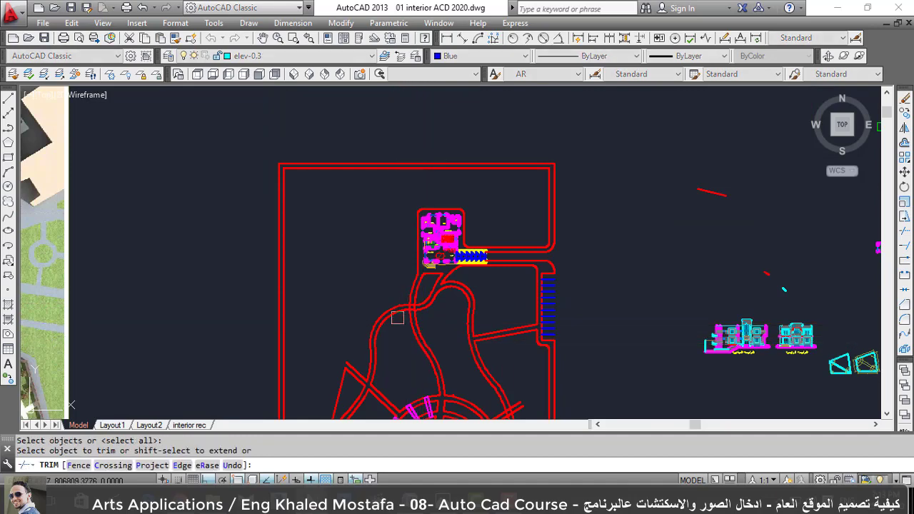
pyautogui.scroll(3, 396, 317)
pyautogui.scroll(2, 416, 318)
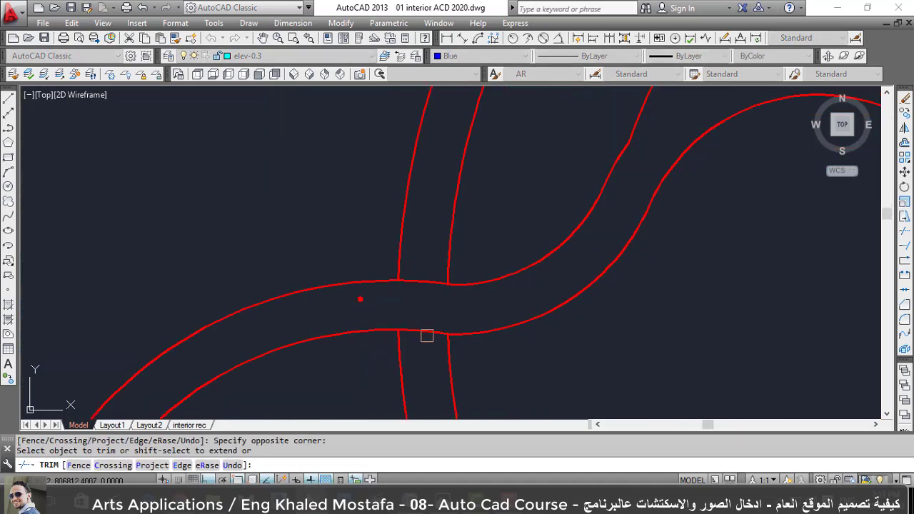
pyautogui.scroll(-3, 437, 286)
pyautogui.scroll(-2, 400, 356)
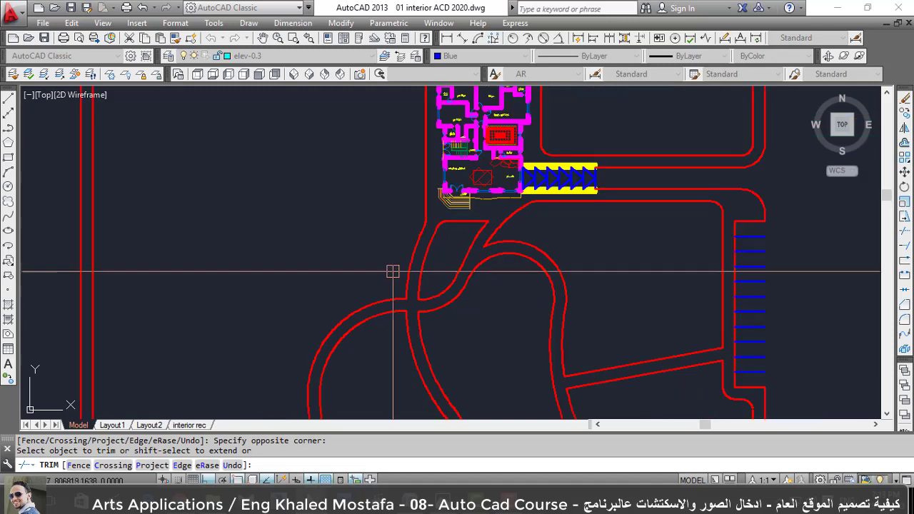
pyautogui.press('Escape')
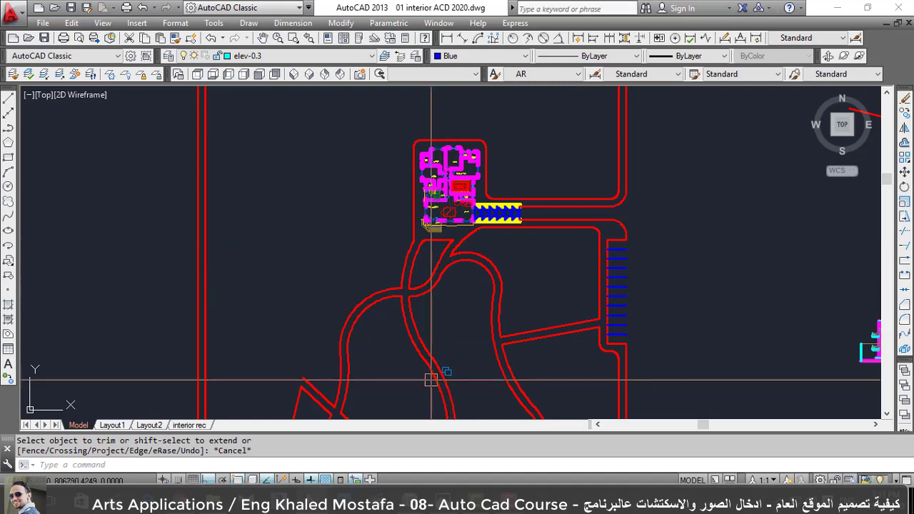
pyautogui.scroll(3, 612, 237)
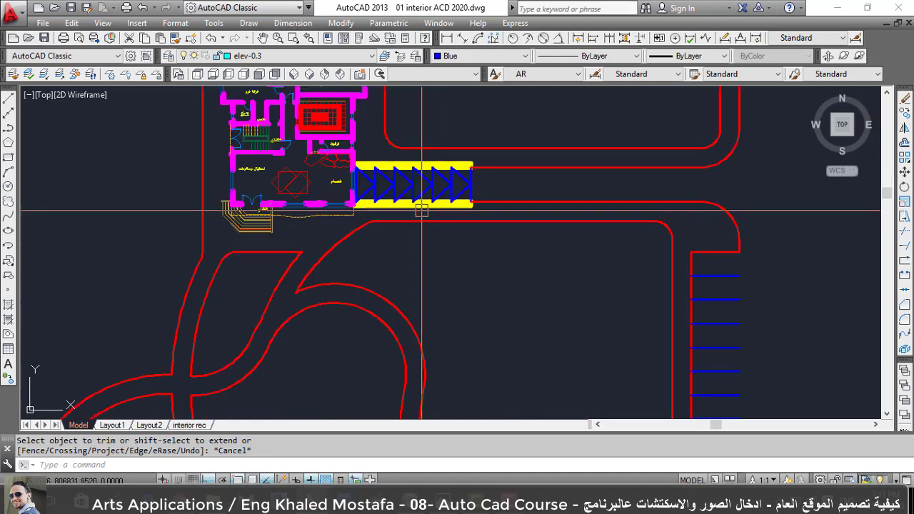
pyautogui.scroll(-5, 683, 249)
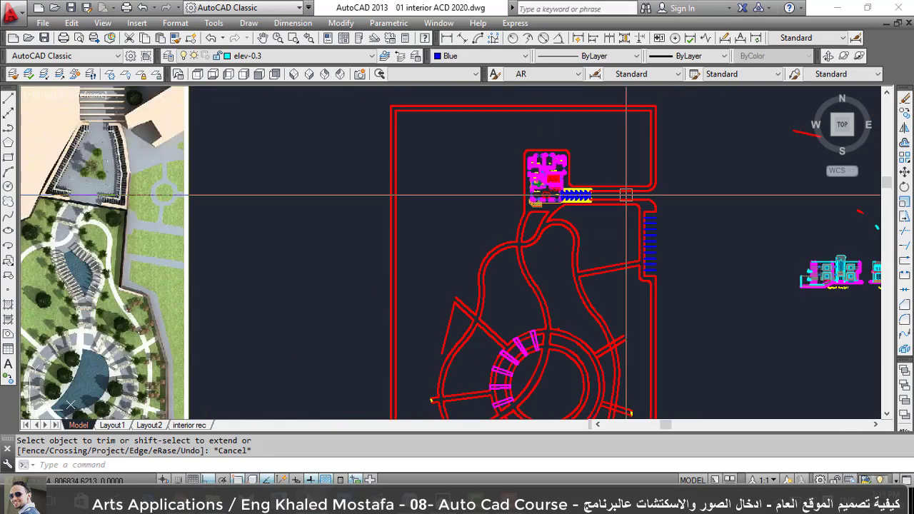
pyautogui.scroll(5, 535, 285)
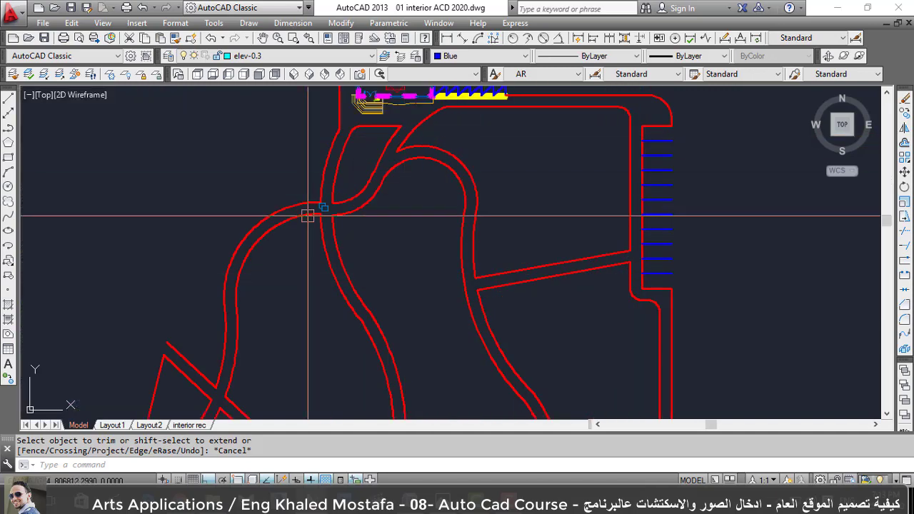
pyautogui.scroll(-5, 326, 247)
pyautogui.scroll(2, 327, 236)
pyautogui.scroll(3, 350, 278)
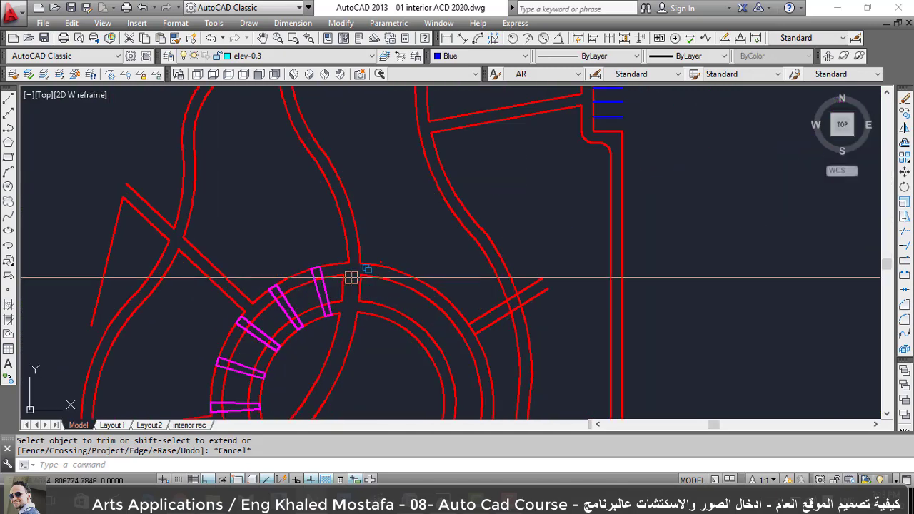
pyautogui.press('Return')
pyautogui.press('Return')
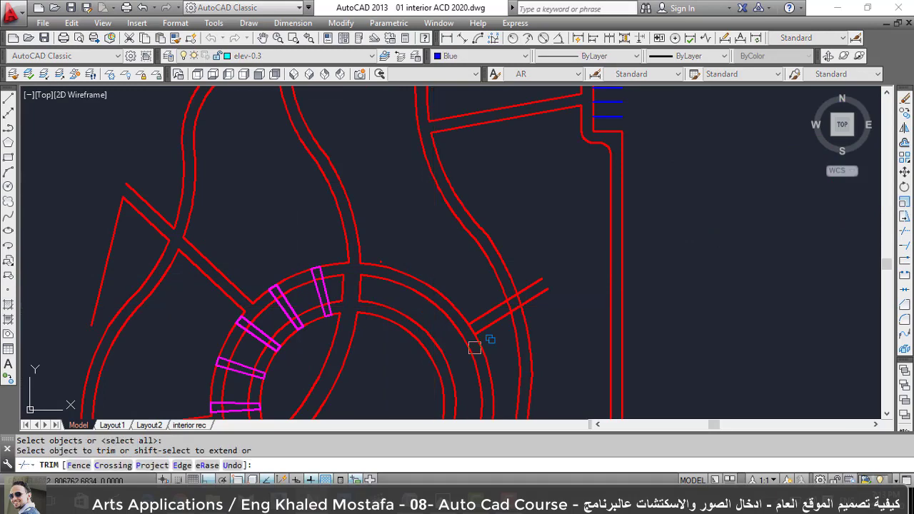
pyautogui.scroll(3, 475, 335)
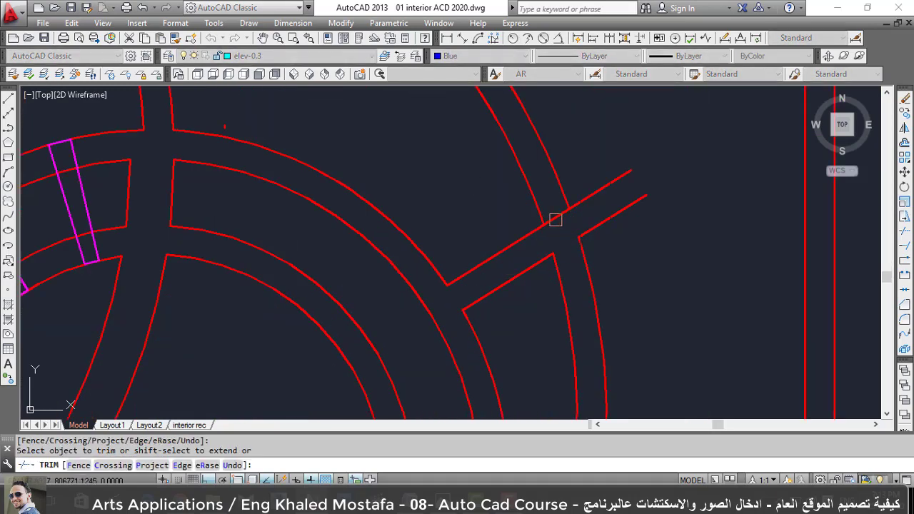
pyautogui.scroll(-3, 556, 219)
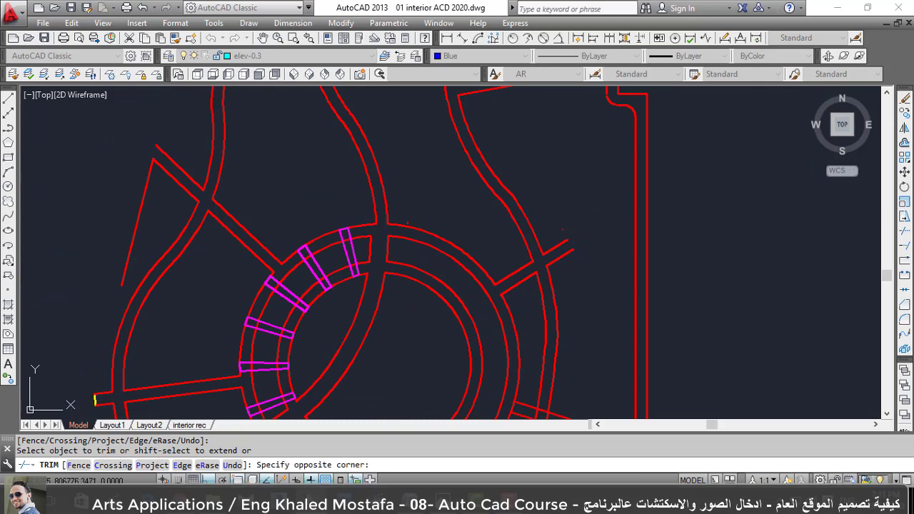
pyautogui.scroll(4, 638, 205)
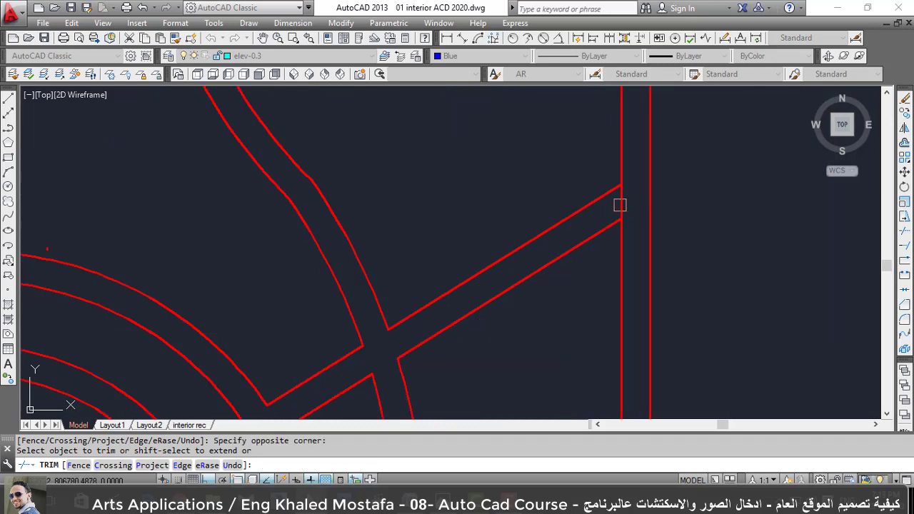
pyautogui.scroll(-3, 619, 205)
# Finish trimming, then extend the outer arc to the vertical road edge using all boundaries.
pyautogui.scroll(-3, 572, 267)
pyautogui.press('Escape')
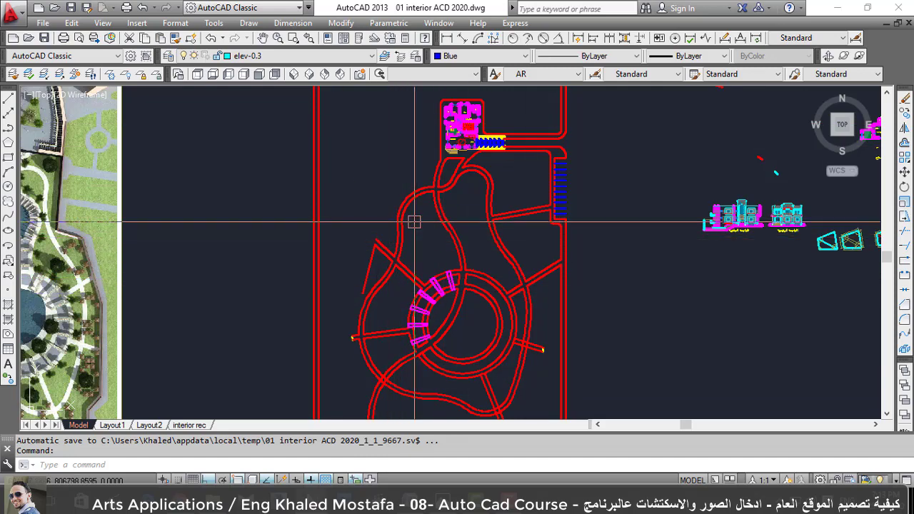
pyautogui.write('ex')
pyautogui.press('Return')
pyautogui.press('Return')
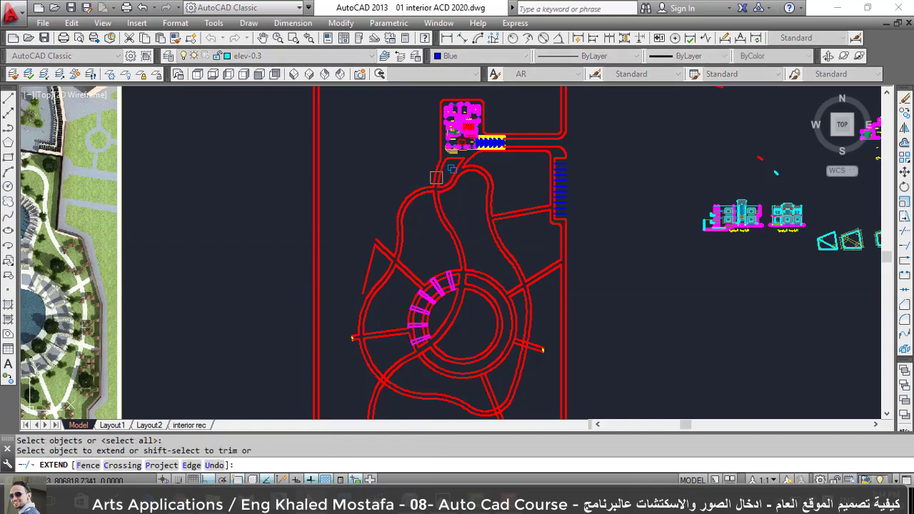
pyautogui.scroll(2, 431, 190)
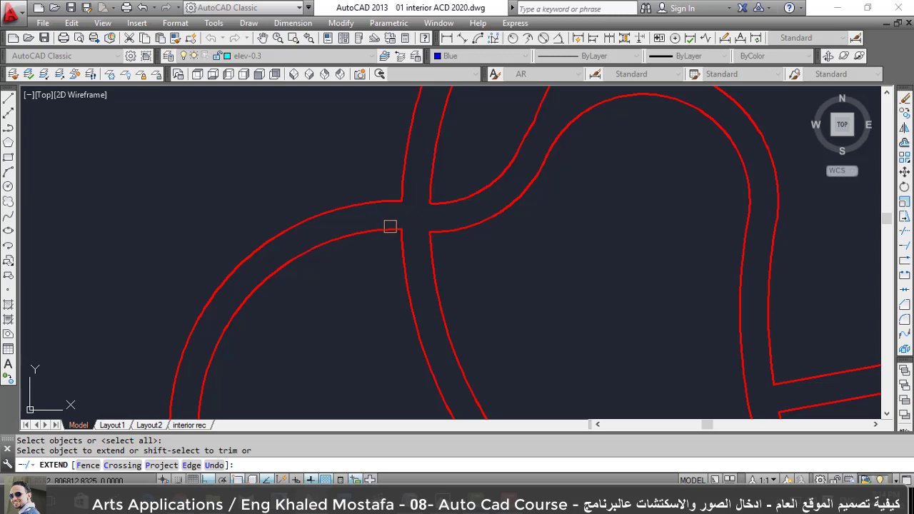
pyautogui.click(390, 226)
pyautogui.press('Escape')
pyautogui.press('Return')
pyautogui.press('Return')
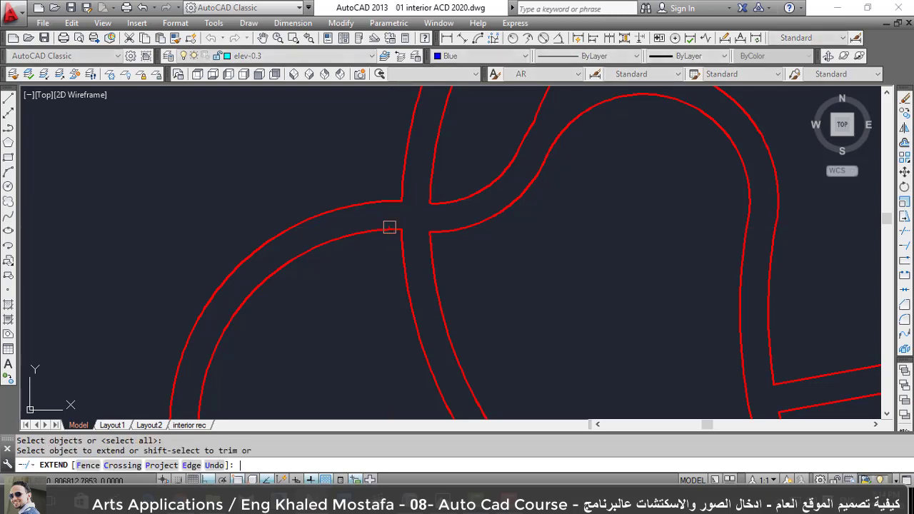
pyautogui.click(390, 205)
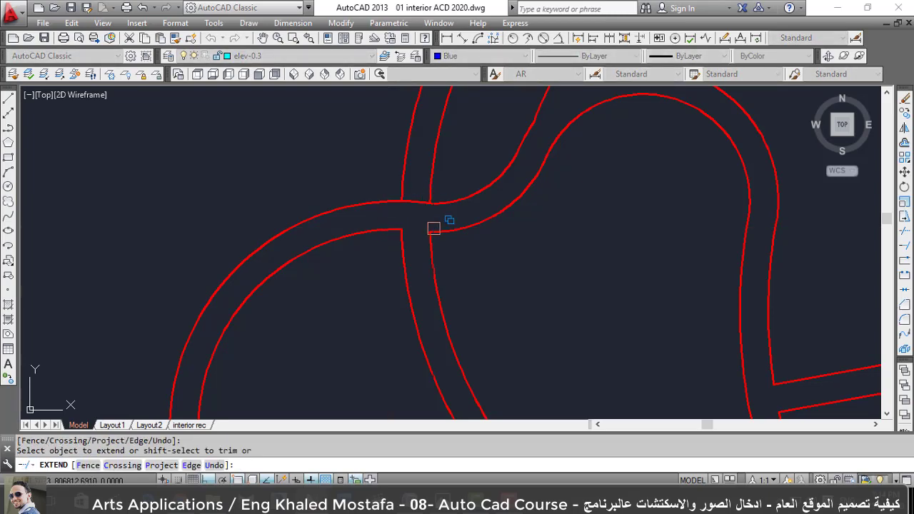
pyautogui.scroll(-4, 410, 240)
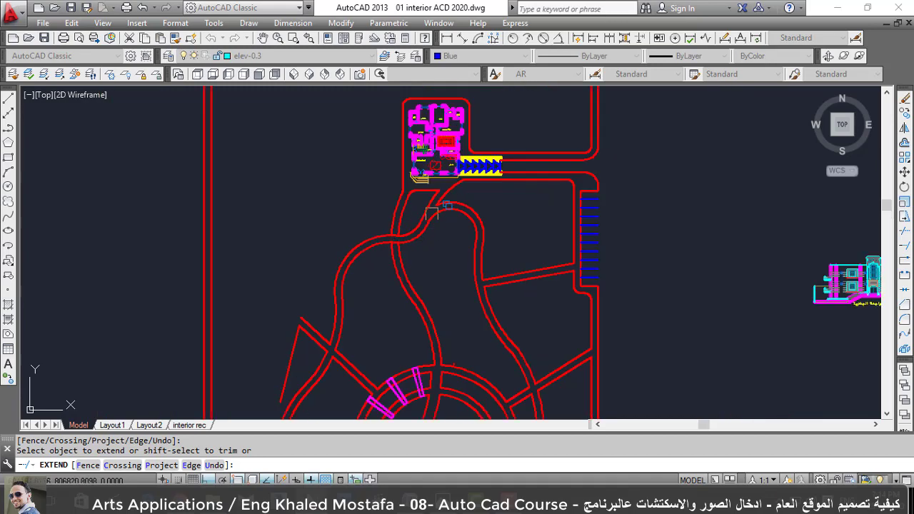
pyautogui.scroll(5, 432, 212)
pyautogui.scroll(-5, 449, 203)
pyautogui.scroll(-3, 396, 258)
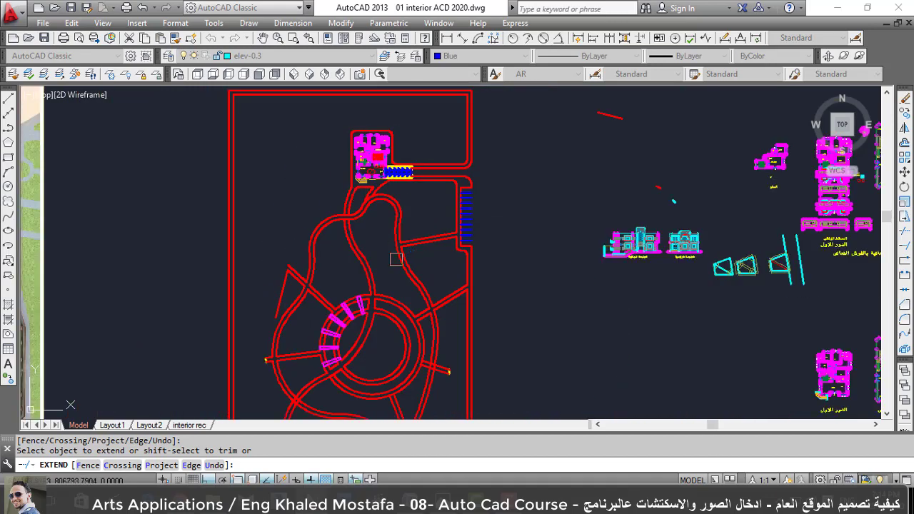
pyautogui.scroll(4, 396, 259)
pyautogui.scroll(4, 398, 171)
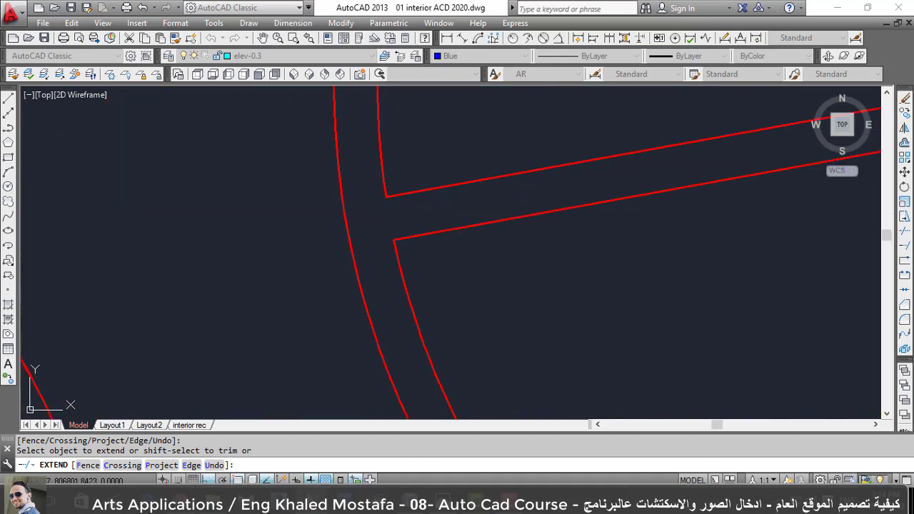
pyautogui.scroll(1, 378, 180)
pyautogui.scroll(-3, 380, 180)
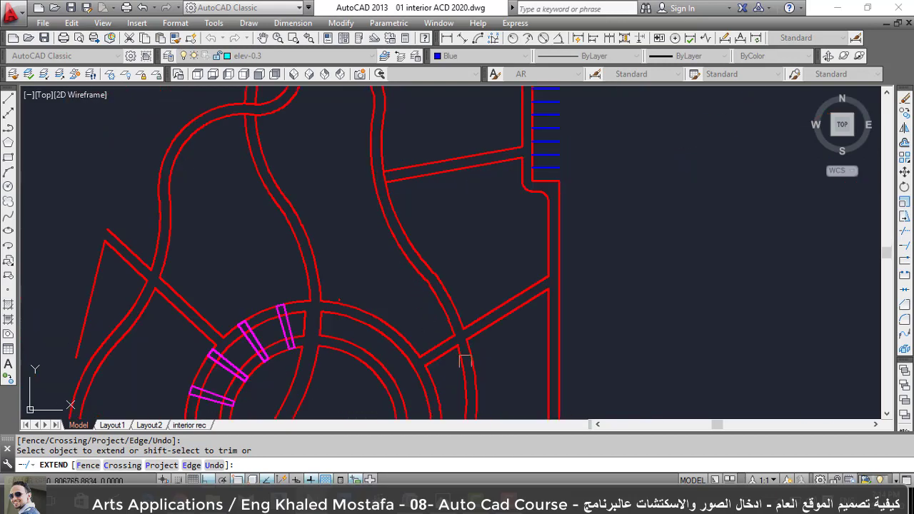
pyautogui.scroll(4, 465, 360)
# Extend the short red road edge across the gap to the neighbouring road line.
pyautogui.click(387, 281)
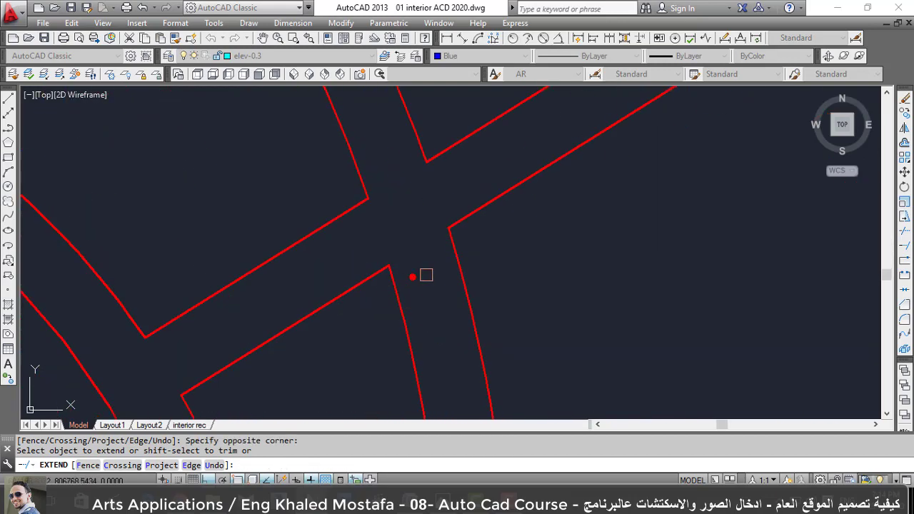
pyautogui.click(465, 247)
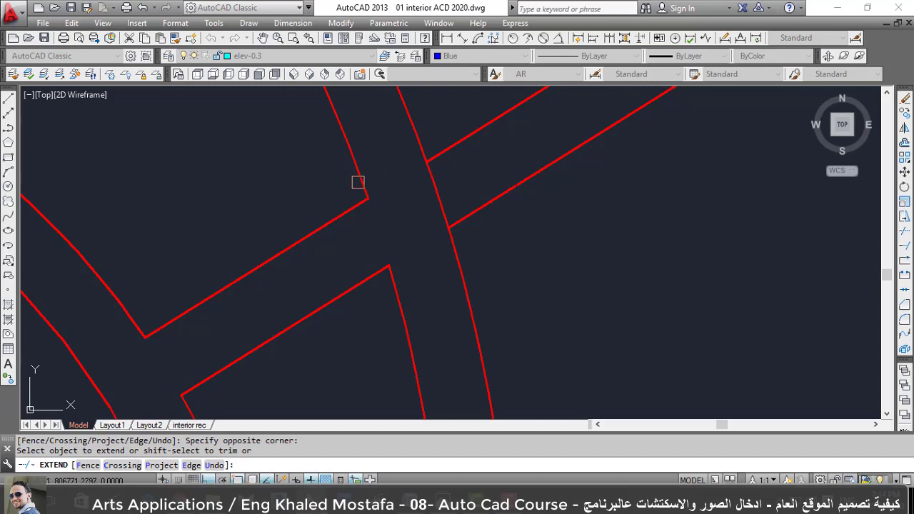
pyautogui.scroll(-3, 402, 179)
pyautogui.scroll(-3, 402, 179)
pyautogui.scroll(4, 454, 181)
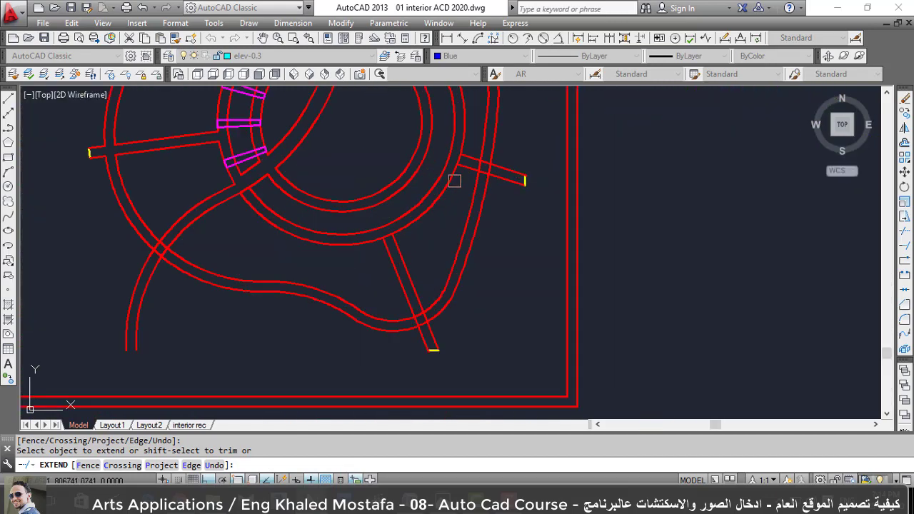
pyautogui.scroll(2, 454, 181)
pyautogui.scroll(-5, 540, 235)
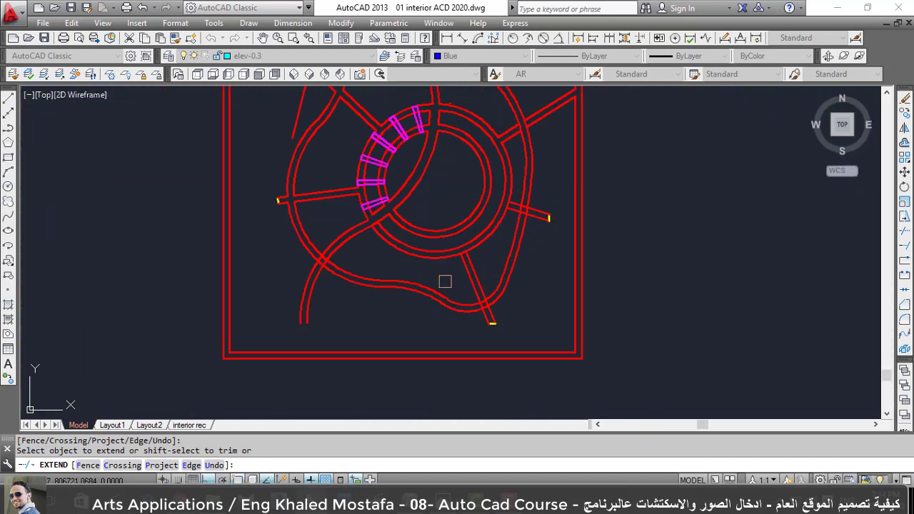
pyautogui.scroll(4, 311, 202)
pyautogui.scroll(3, 282, 188)
# Extend the left stub edges and the right arc down to the lower arc.
pyautogui.click(312, 200)
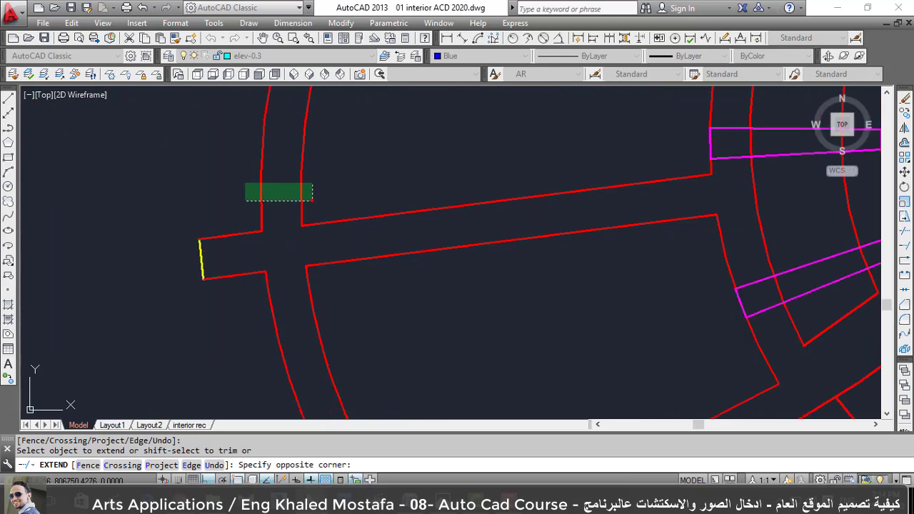
pyautogui.click(245, 183)
pyautogui.click(268, 290)
pyautogui.scroll(-5, 265, 298)
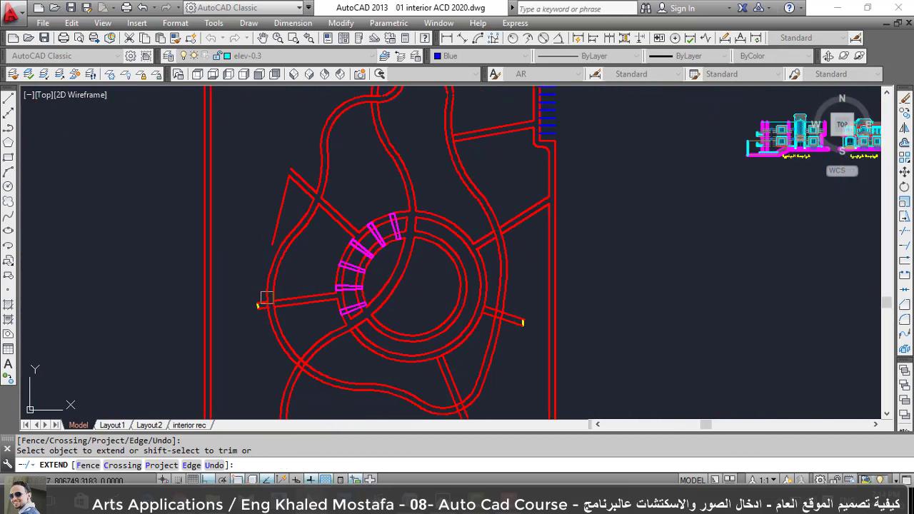
pyautogui.scroll(4, 300, 184)
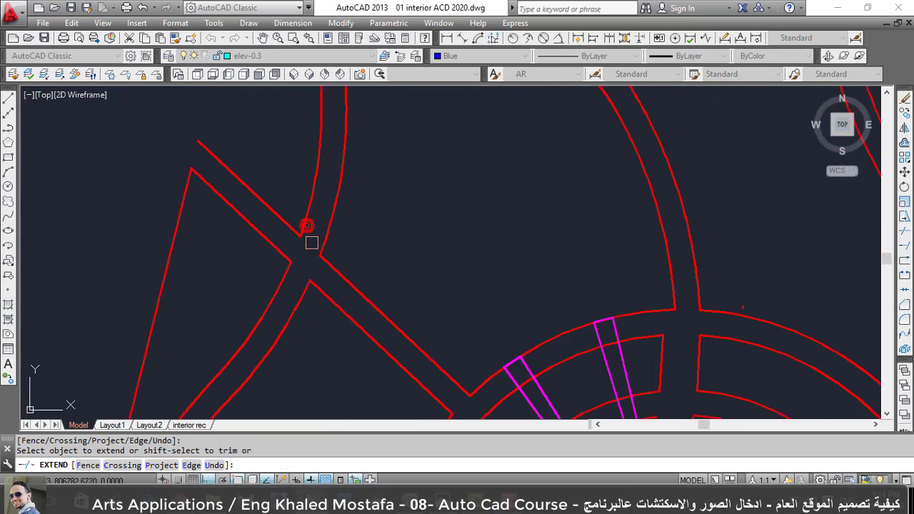
pyautogui.click(321, 245)
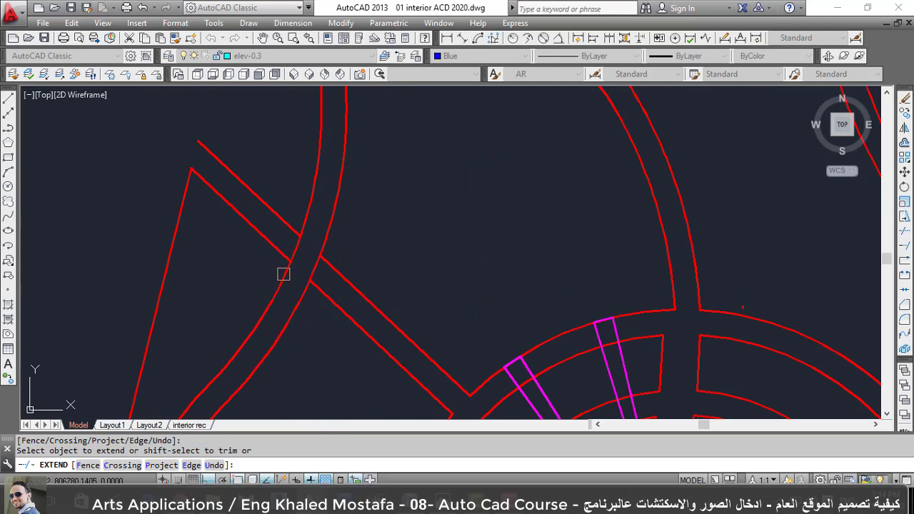
pyautogui.press('Escape')
pyautogui.scroll(3, 292, 255)
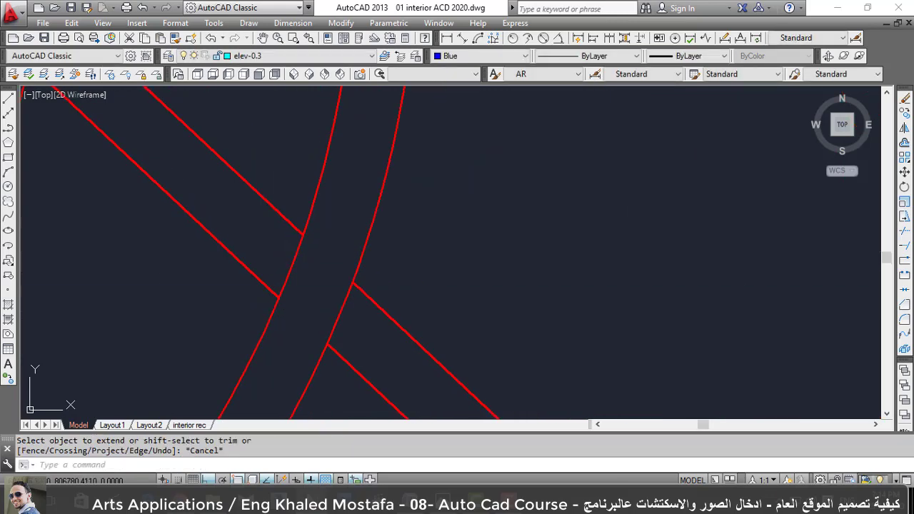
pyautogui.scroll(-3, 292, 271)
pyautogui.scroll(1, 296, 275)
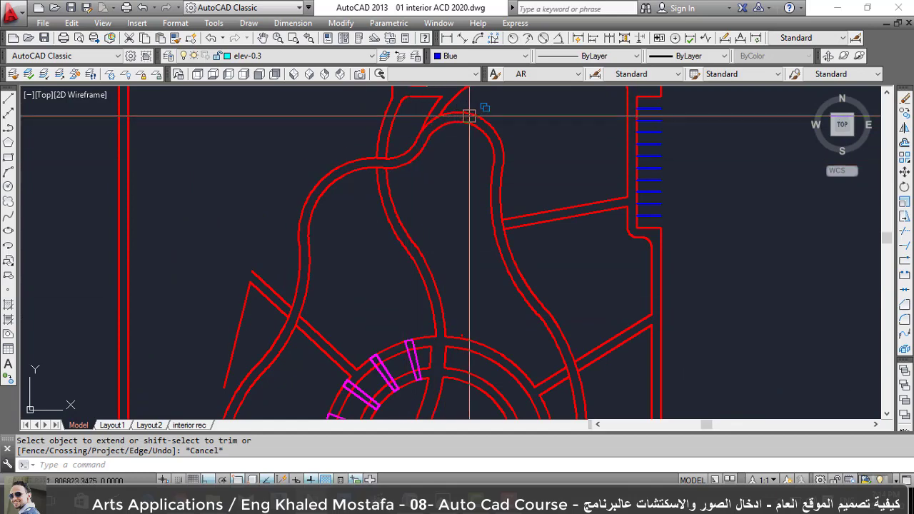
pyautogui.scroll(-5, 469, 116)
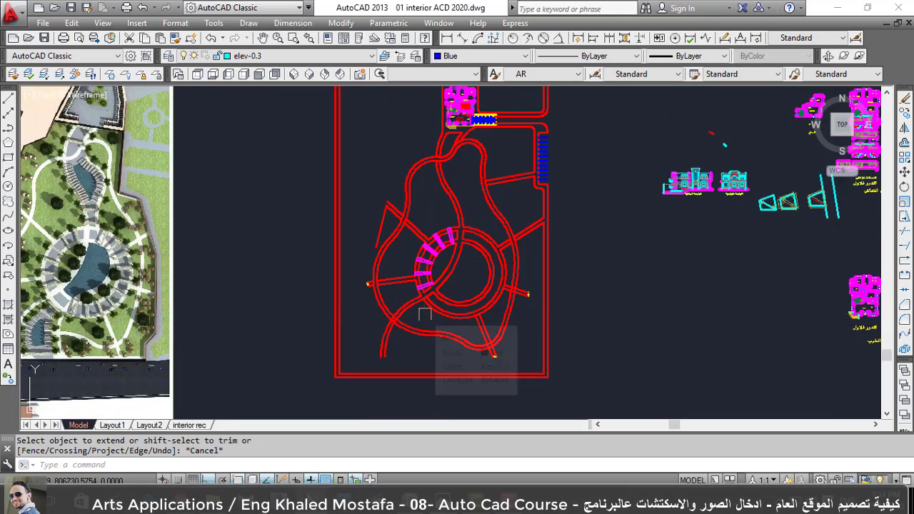
# Erase the yellow end line closing off the road stub.
pyautogui.write('tr')
pyautogui.press('Return')
pyautogui.press('Return')
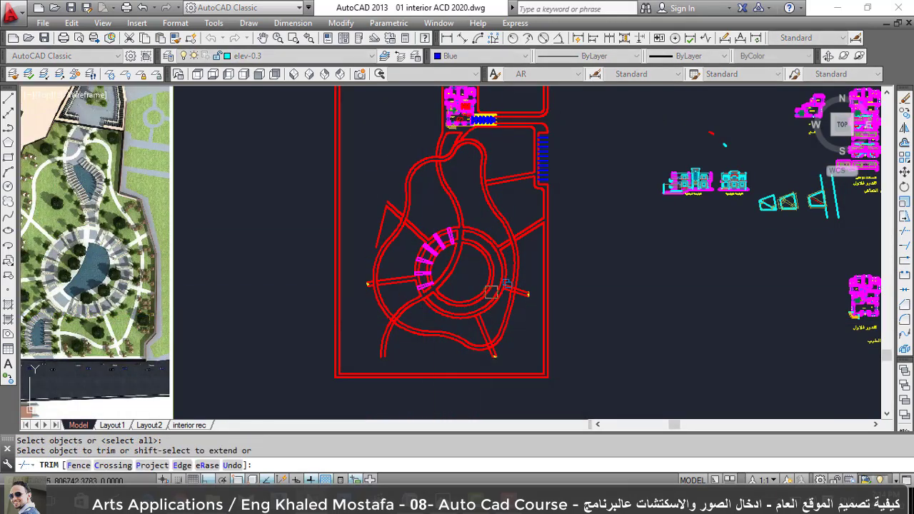
pyautogui.scroll(4, 491, 292)
pyautogui.scroll(2, 526, 290)
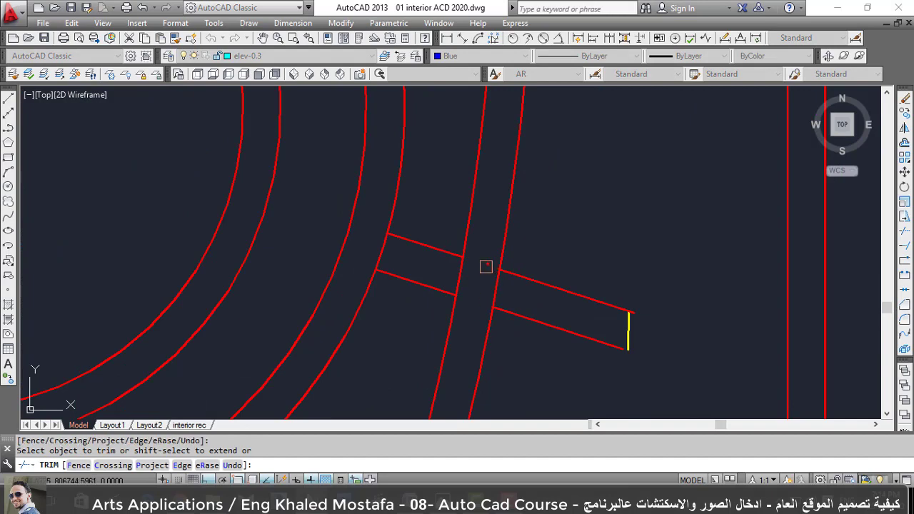
pyautogui.press('Escape')
pyautogui.click(565, 269)
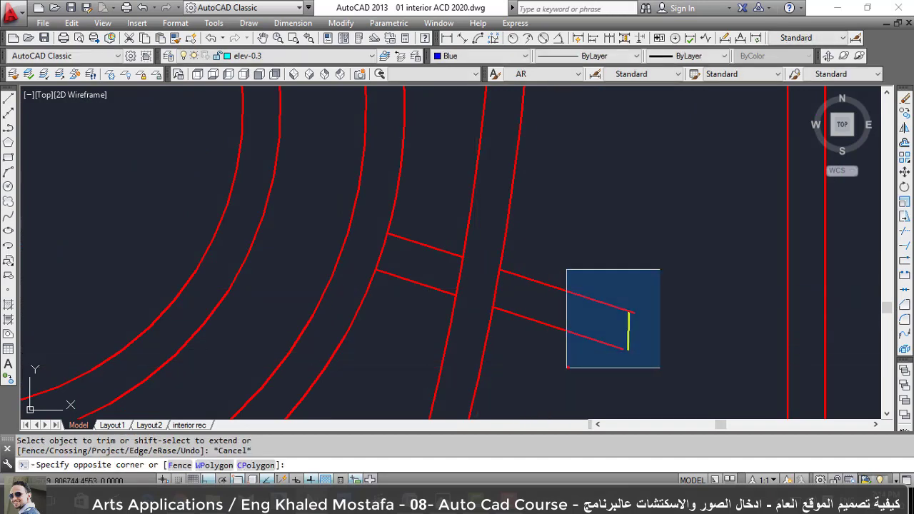
pyautogui.click(661, 369)
pyautogui.write('e')
pyautogui.press('Return')
# Extend the two stub lines to the vertical edge and the bottom curve lines to the border.
pyautogui.write('ex')
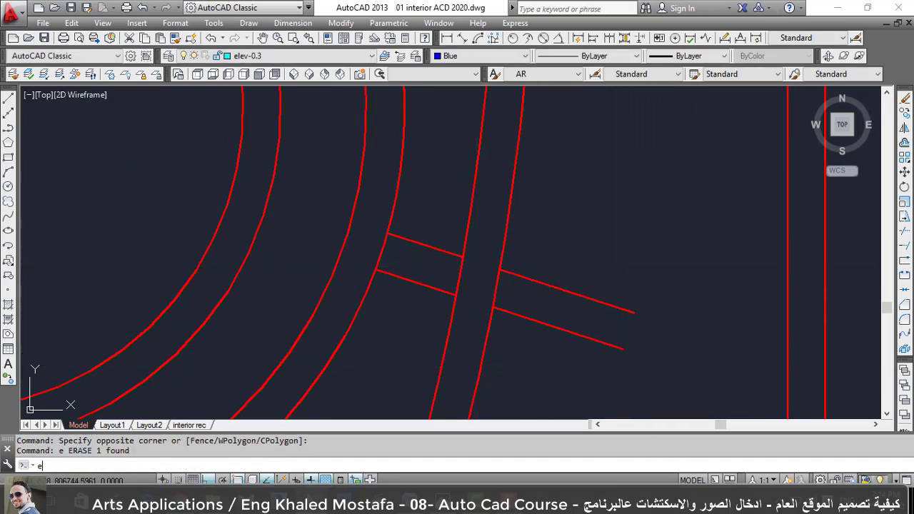
pyautogui.press('Return')
pyautogui.press('Return')
pyautogui.click(645, 367)
pyautogui.click(557, 233)
pyautogui.scroll(-1, 558, 233)
pyautogui.scroll(-1, 685, 314)
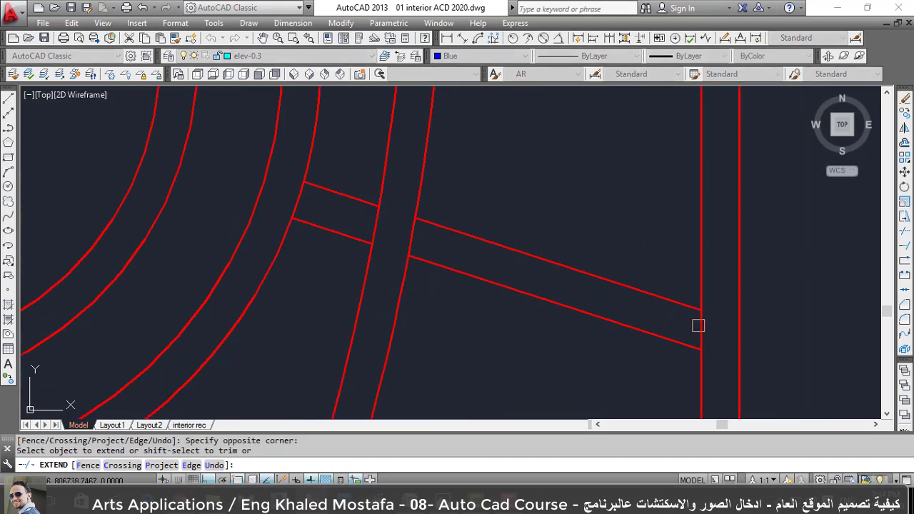
pyautogui.scroll(-3, 636, 264)
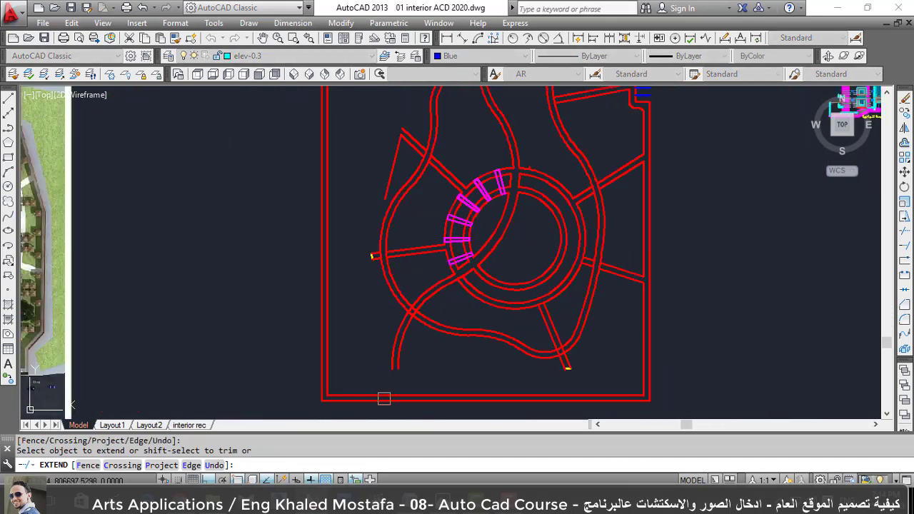
pyautogui.click(405, 385)
pyautogui.click(365, 353)
# Extend the diagonal lines to the bottom border and the short stub lines left to the border.
pyautogui.scroll(2, 562, 395)
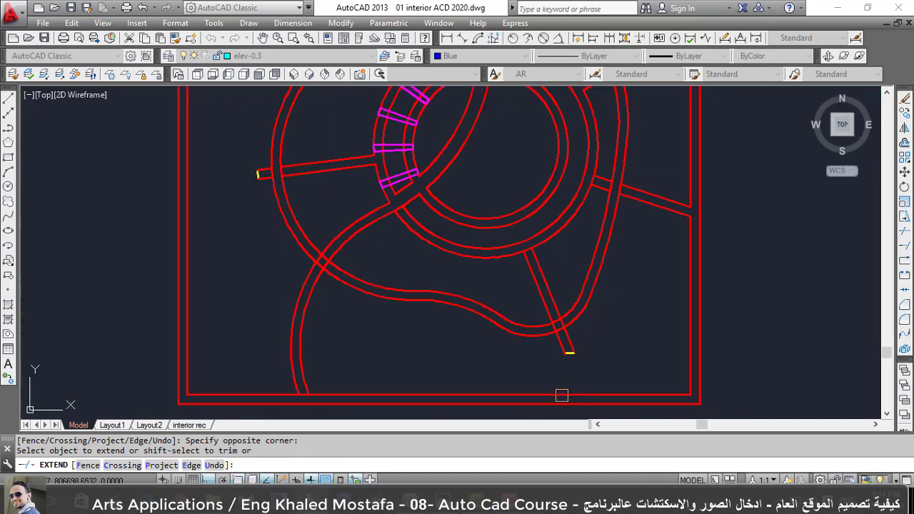
pyautogui.click(596, 374)
pyautogui.click(550, 349)
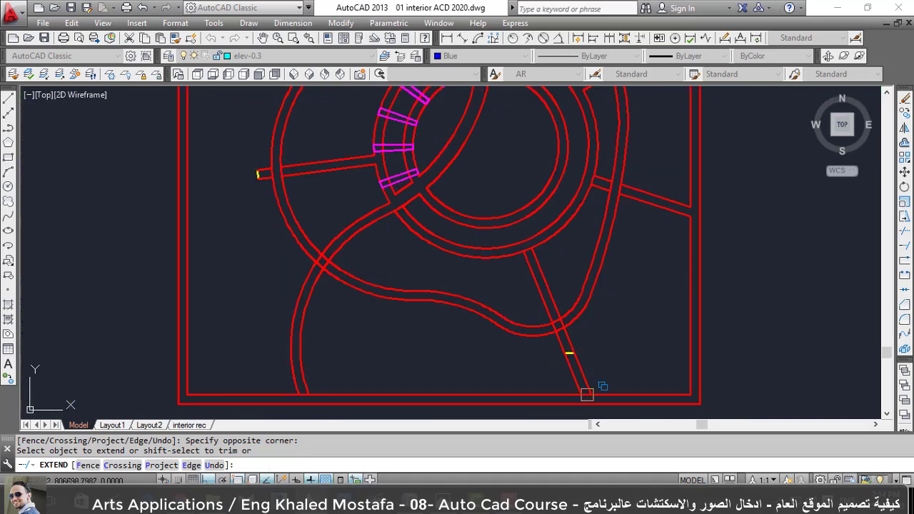
pyautogui.scroll(4, 586, 394)
pyautogui.scroll(-3, 529, 365)
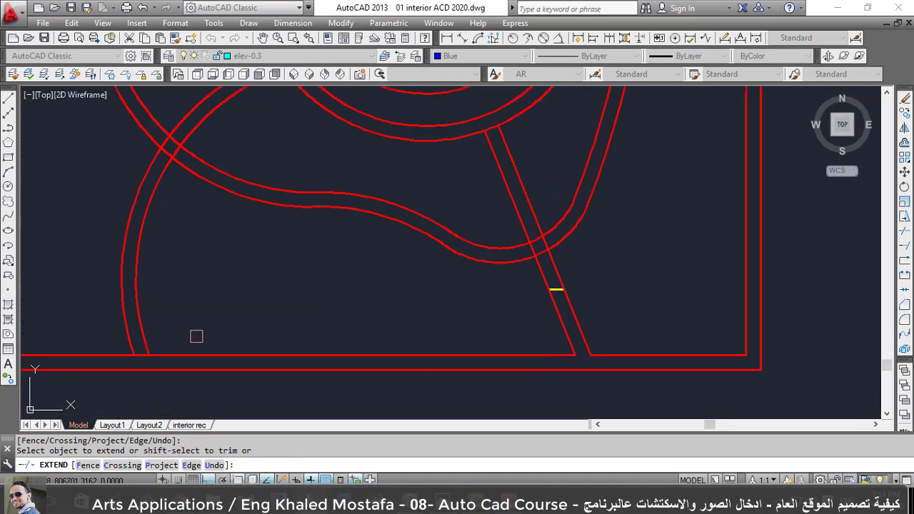
pyautogui.scroll(2, 143, 357)
pyautogui.scroll(2, 131, 352)
pyautogui.scroll(-6, 196, 345)
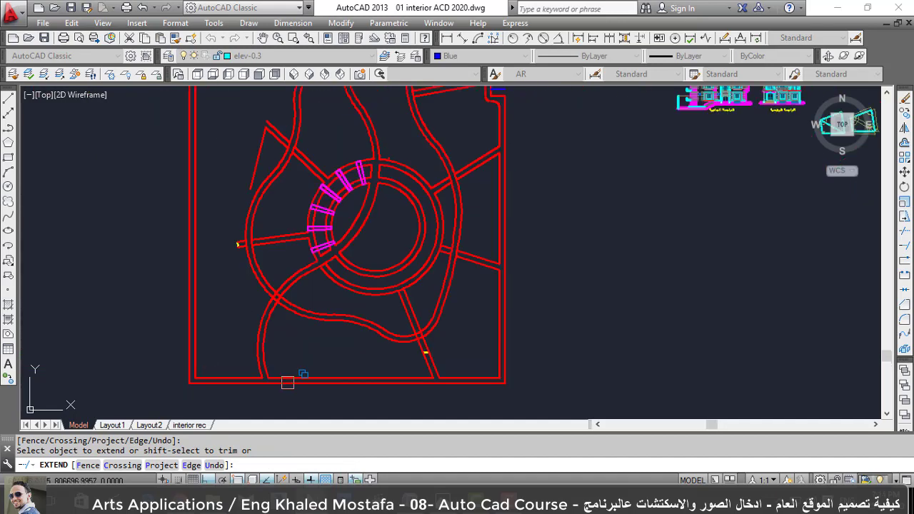
pyautogui.scroll(4, 214, 257)
pyautogui.click(226, 333)
pyautogui.click(294, 255)
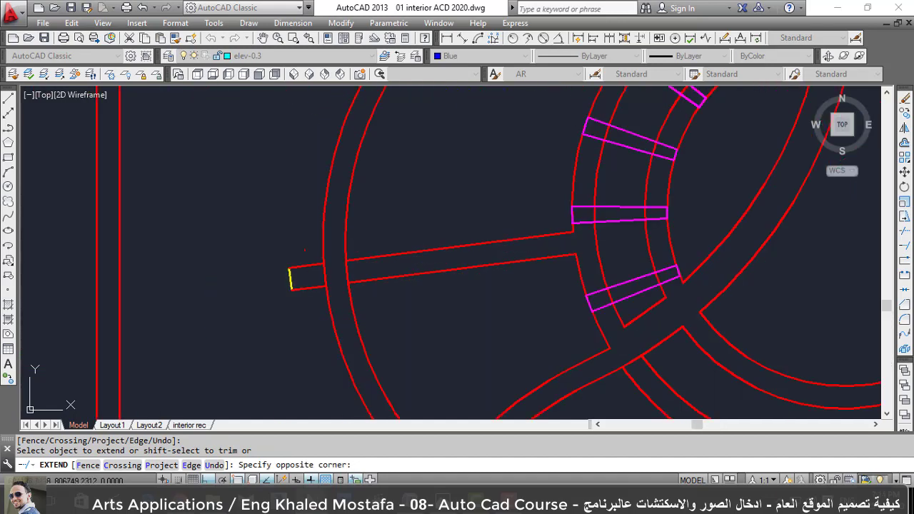
# Extend the remaining two diagonal lines to the left border.
pyautogui.scroll(-5, 141, 324)
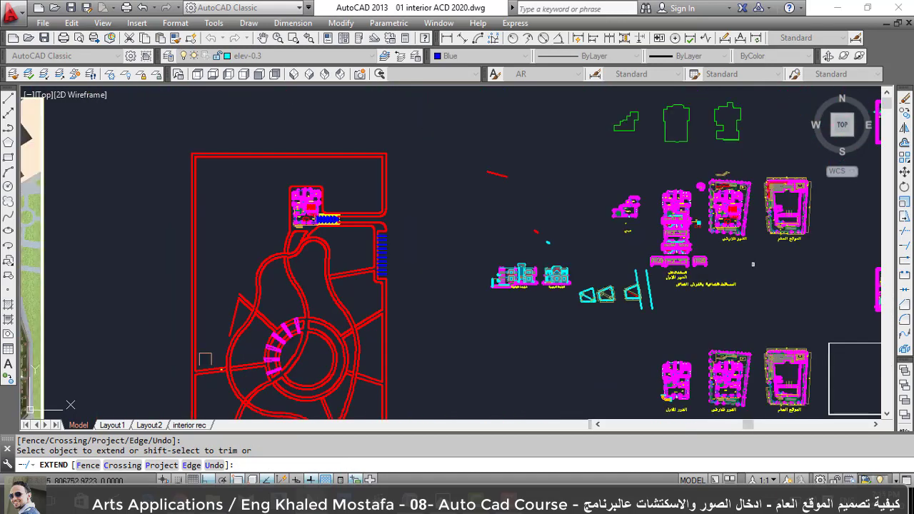
pyautogui.scroll(3, 208, 291)
pyautogui.scroll(2, 237, 331)
pyautogui.click(237, 331)
pyautogui.click(316, 272)
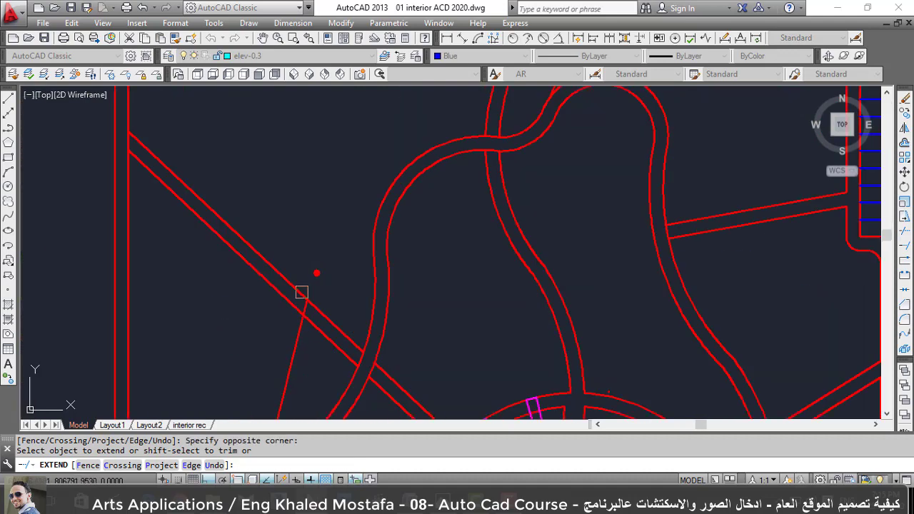
pyautogui.scroll(2, 119, 134)
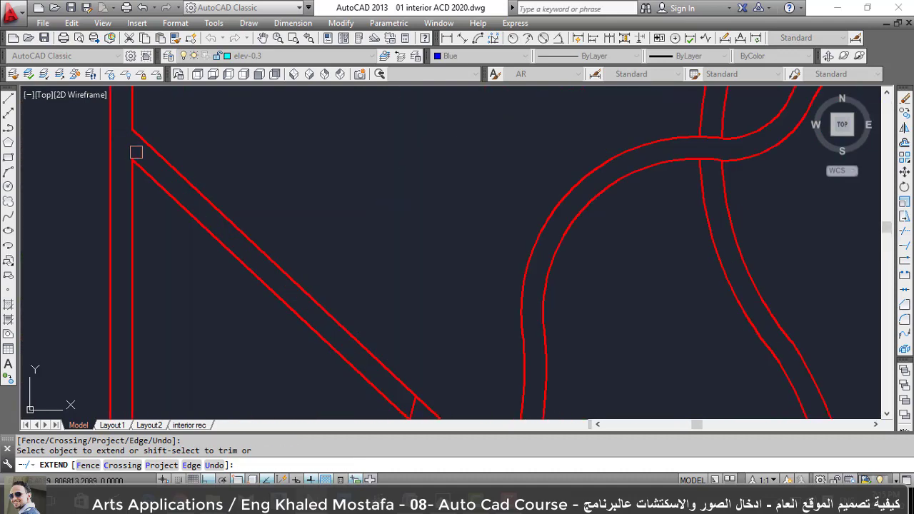
pyautogui.scroll(-3, 135, 149)
pyautogui.press('Escape')
# Erase the stray red line along the site's lower boundary.
pyautogui.click(217, 232)
pyautogui.write('e')
pyautogui.press('Return')
pyautogui.click(186, 340)
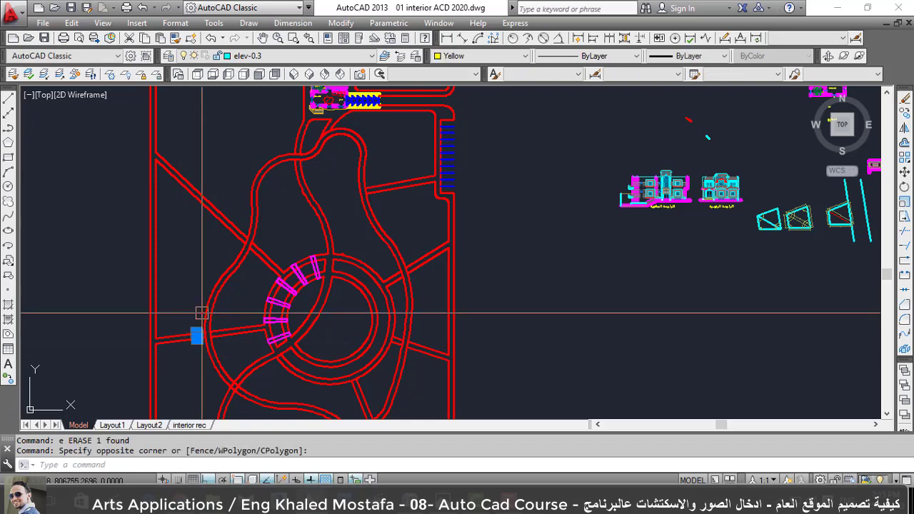
pyautogui.scroll(-4, 225, 302)
pyautogui.scroll(4, 300, 343)
pyautogui.click(352, 347)
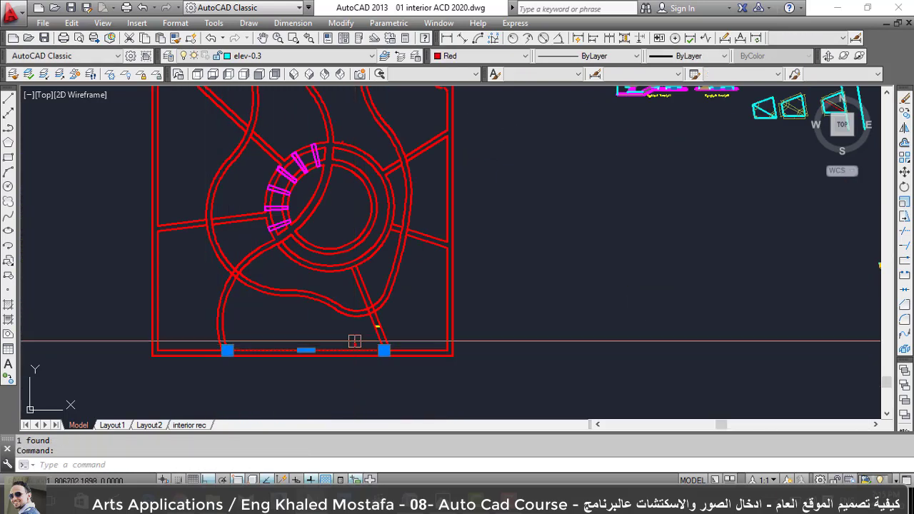
pyautogui.press('Escape')
# Trim the left and right line pieces between the two arcs at the bottom crossing.
pyautogui.click(379, 321)
pyautogui.click(359, 316)
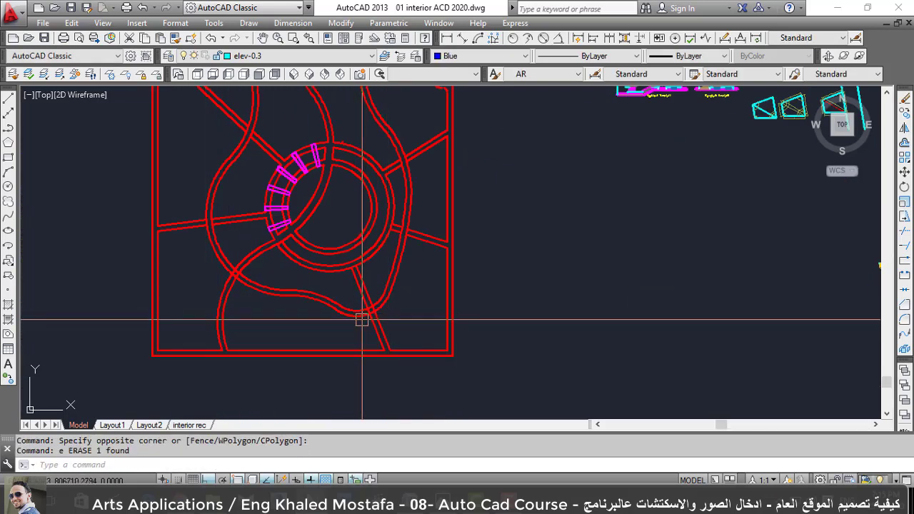
pyautogui.write('tr')
pyautogui.press('Return')
pyautogui.press('Return')
pyautogui.scroll(5, 373, 321)
pyautogui.click(400, 333)
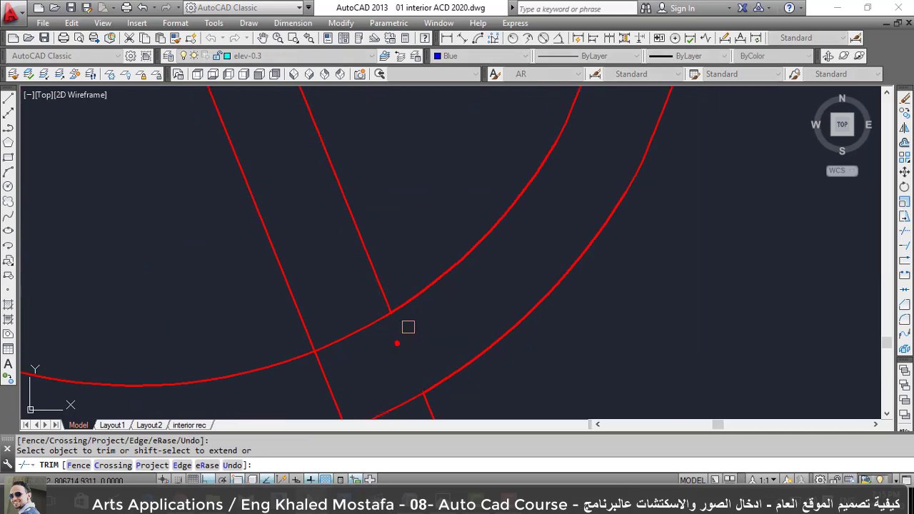
pyautogui.scroll(-2, 362, 354)
pyautogui.click(349, 359)
pyautogui.scroll(-3, 424, 313)
pyautogui.scroll(-2, 194, 116)
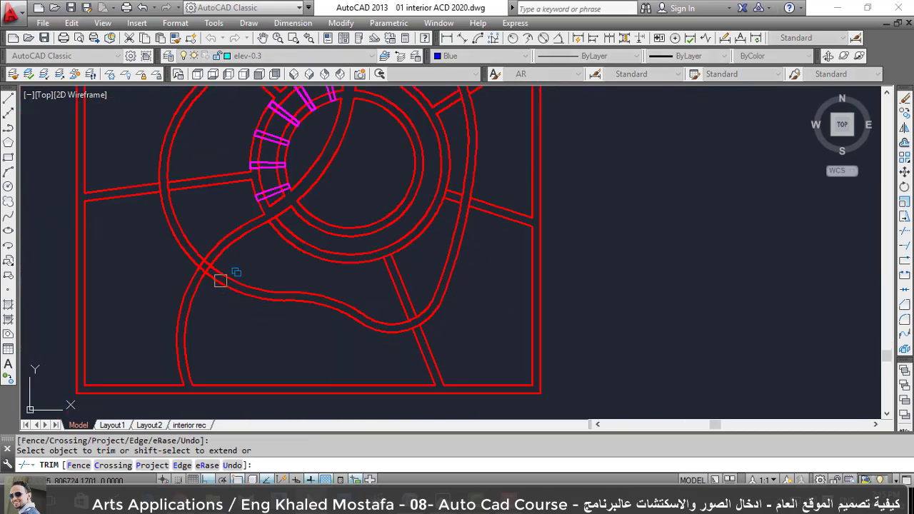
pyautogui.scroll(4, 200, 265)
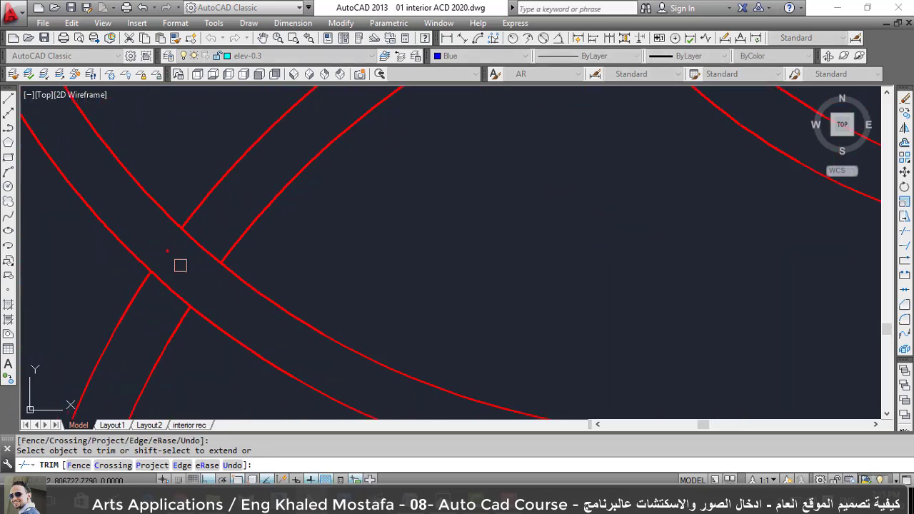
pyautogui.scroll(-4, 304, 397)
pyautogui.scroll(-2, 307, 339)
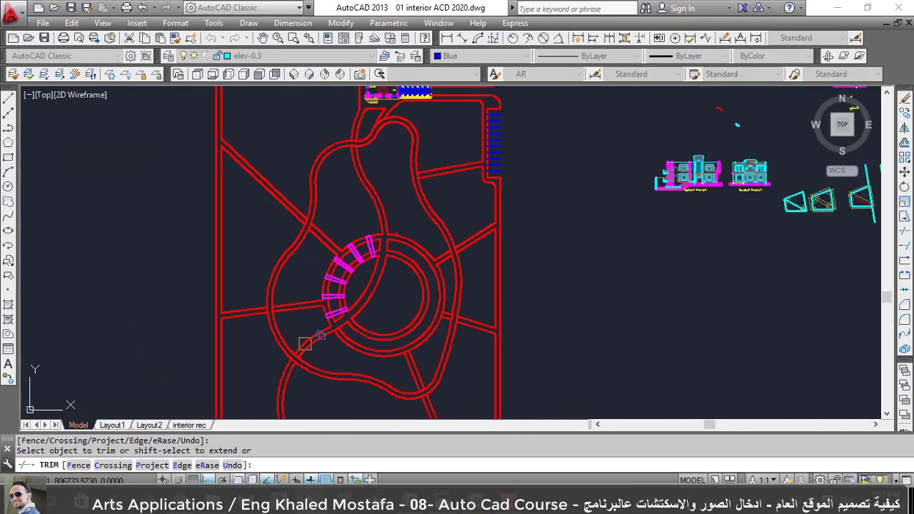
pyautogui.scroll(-2, 457, 243)
pyautogui.scroll(2, 387, 142)
pyautogui.scroll(3, 387, 141)
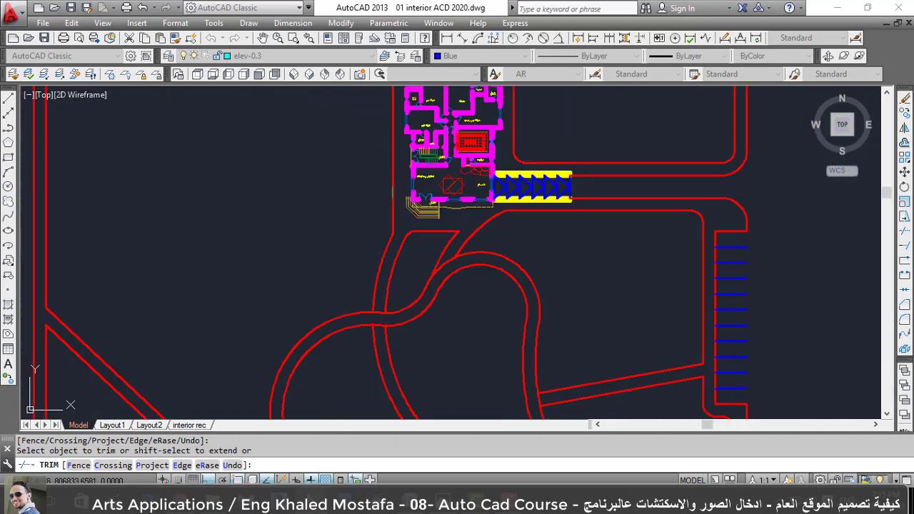
pyautogui.press('Escape')
pyautogui.scroll(-1, 410, 230)
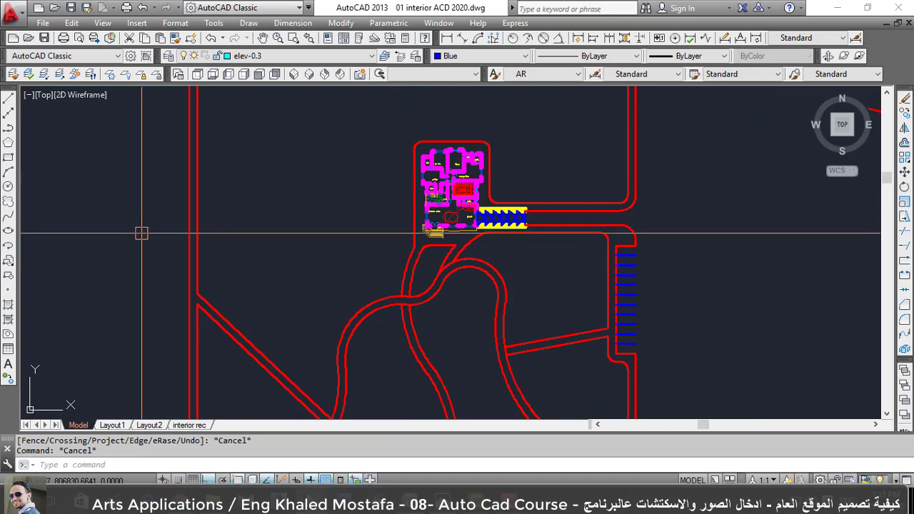
pyautogui.scroll(-2, 236, 328)
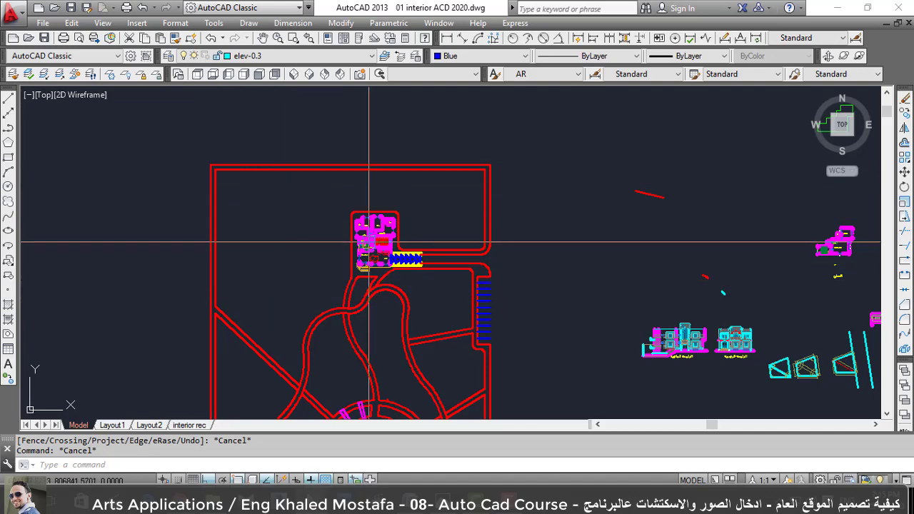
pyautogui.scroll(-2, 312, 220)
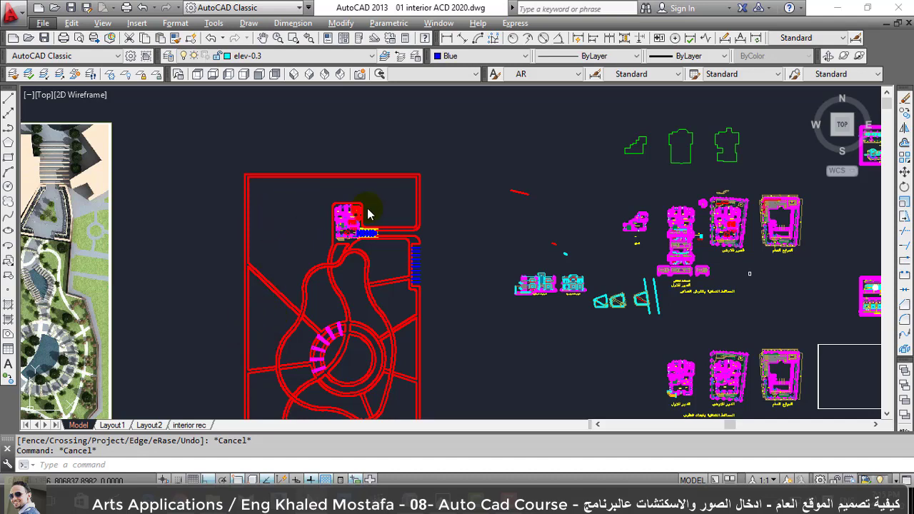
pyautogui.scroll(-2, 407, 206)
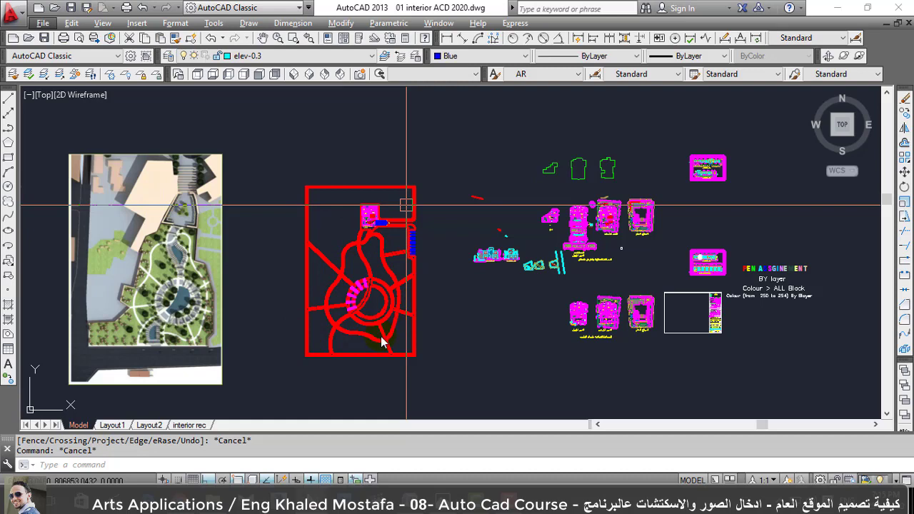
pyautogui.click(292, 318)
pyautogui.scroll(2, 293, 315)
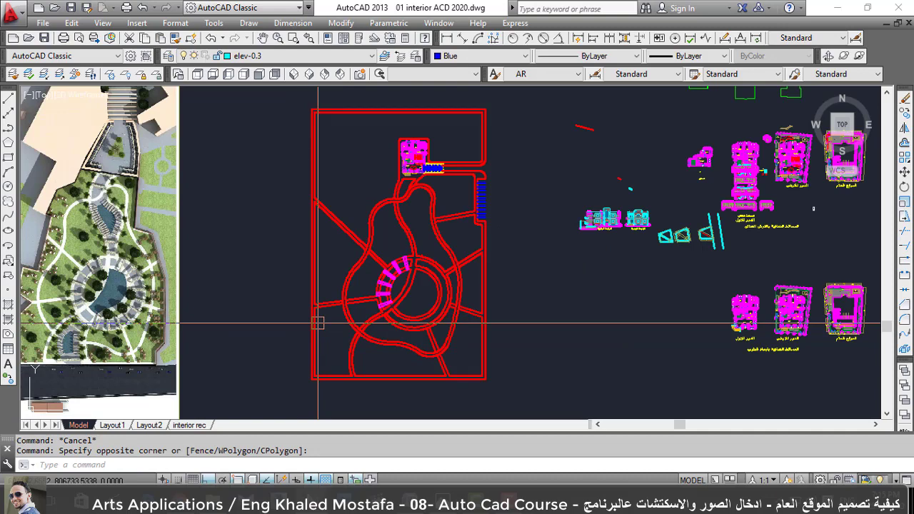
pyautogui.click(428, 323)
pyautogui.press('Escape')
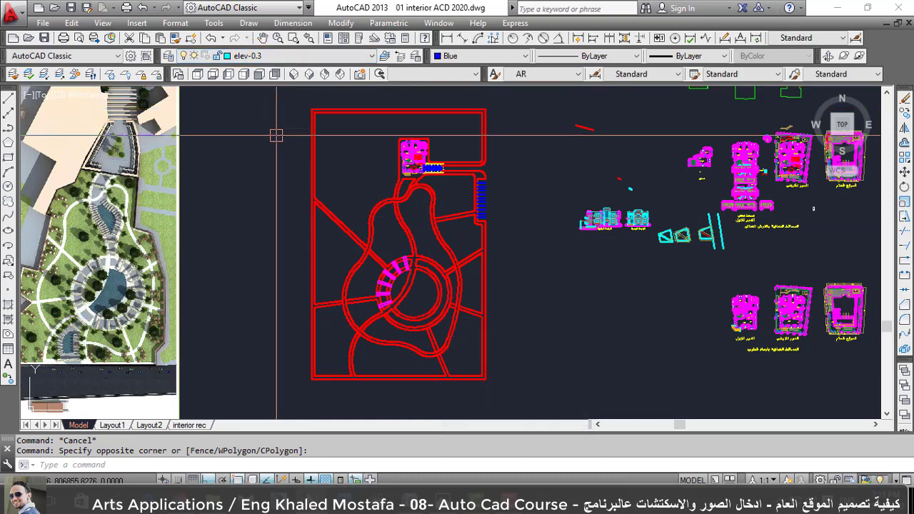
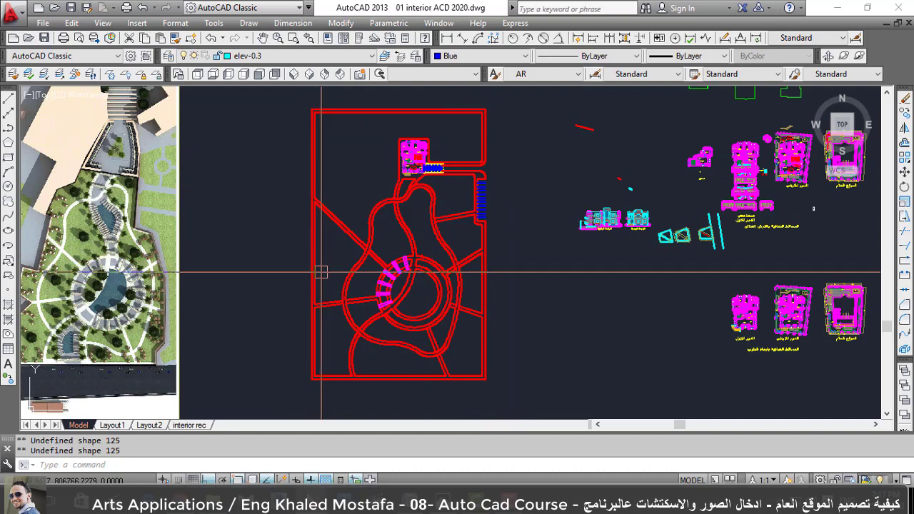
# Put the blue stripe lines along the right-hand path on layer 0 with ByLayer colour.
pyautogui.scroll(5, 486, 196)
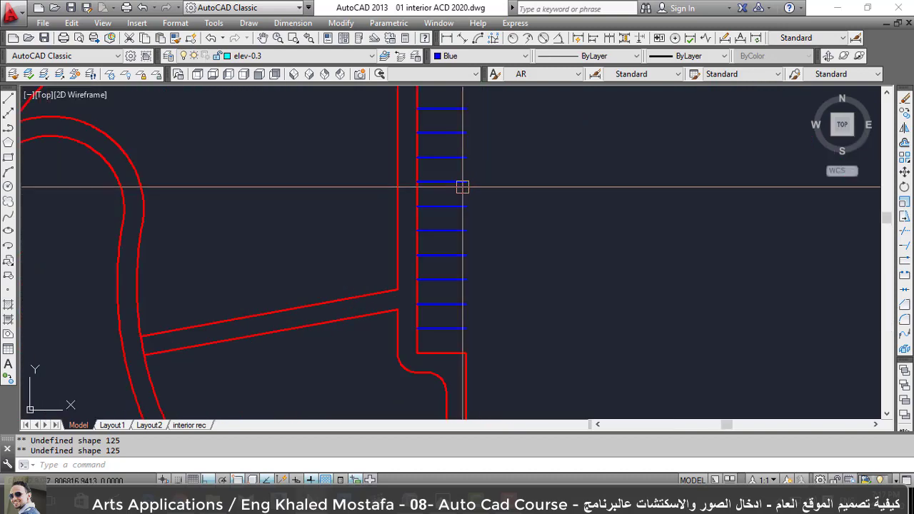
pyautogui.click(489, 342)
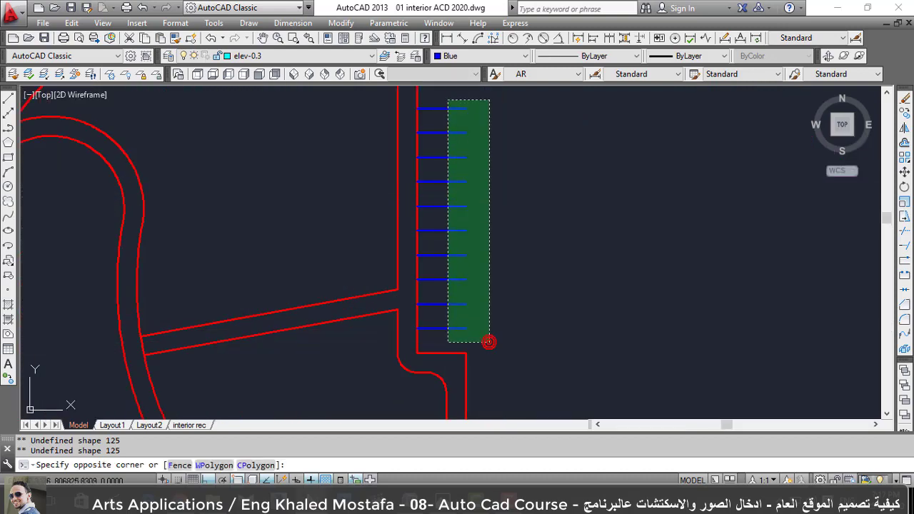
pyautogui.click(446, 99)
pyautogui.scroll(-5, 435, 214)
pyautogui.scroll(4, 425, 159)
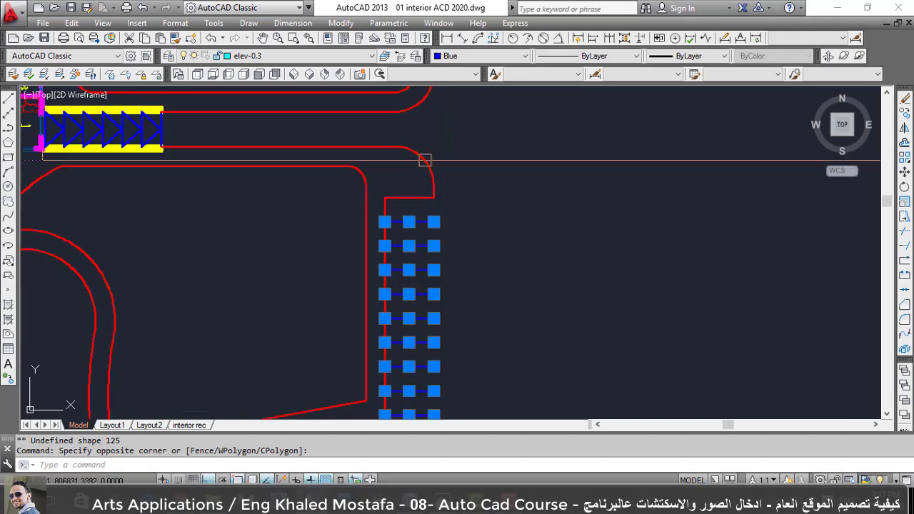
pyautogui.click(371, 57)
pyautogui.click(368, 63)
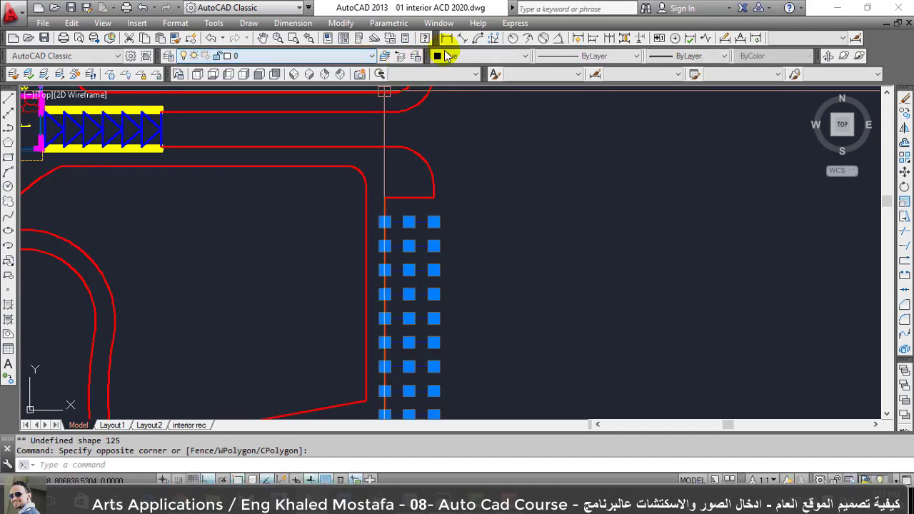
pyautogui.click(464, 57)
pyautogui.click(468, 70)
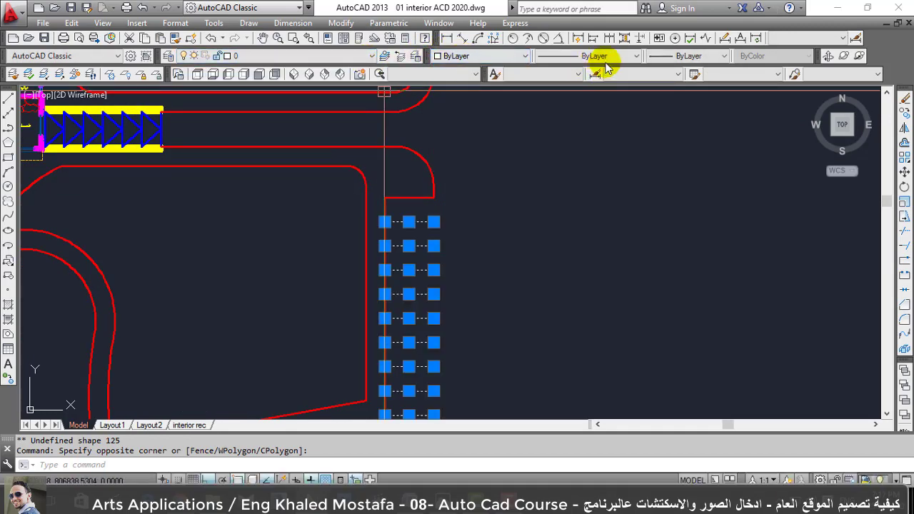
pyautogui.press('Escape')
pyautogui.press('Escape')
pyautogui.scroll(-5, 545, 240)
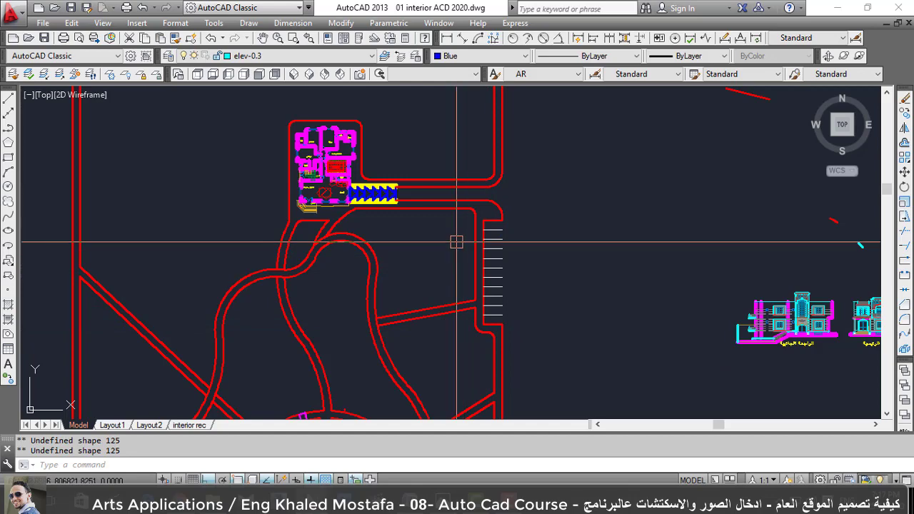
pyautogui.scroll(-2, 457, 242)
pyautogui.scroll(-2, 421, 195)
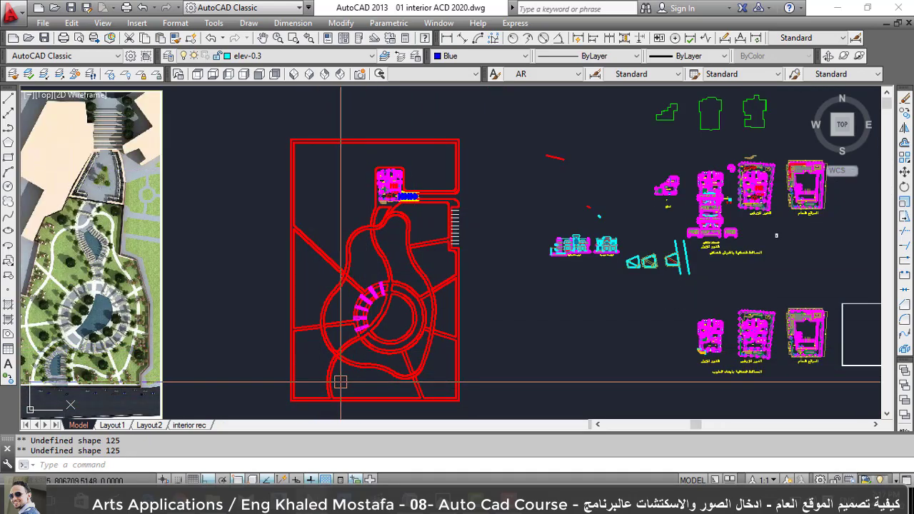
pyautogui.scroll(2, 340, 384)
pyautogui.scroll(2, 345, 382)
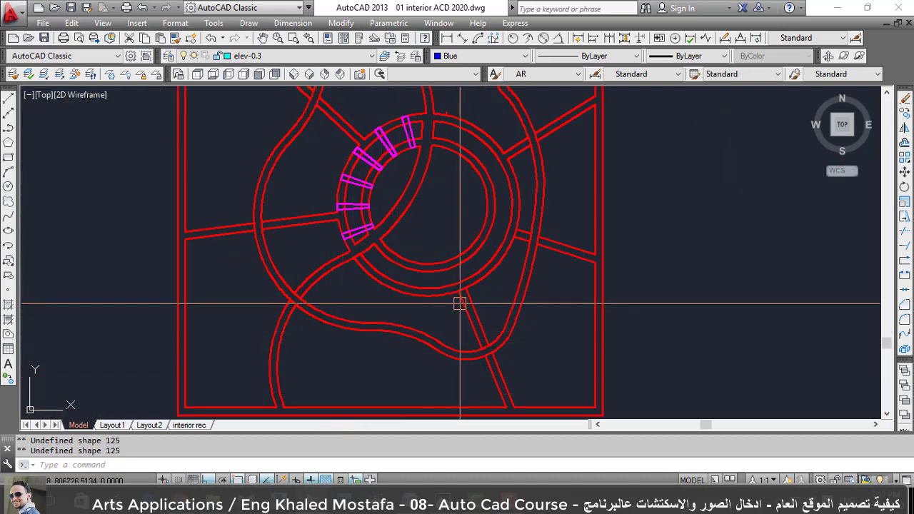
# Draw the tall rectangle body and split it with a vertical dividing line.
pyautogui.write('rec')
pyautogui.press('Return')
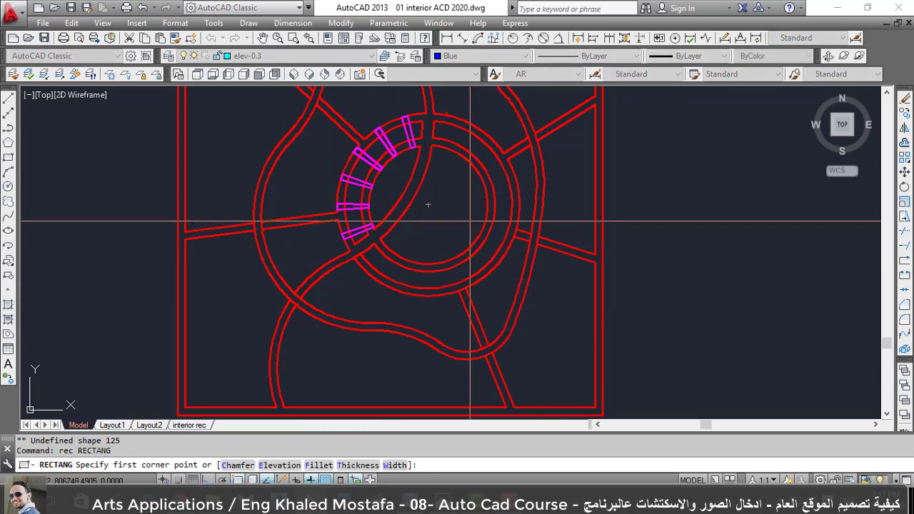
pyautogui.scroll(-3, 429, 205)
pyautogui.scroll(3, 516, 272)
pyautogui.click(618, 332)
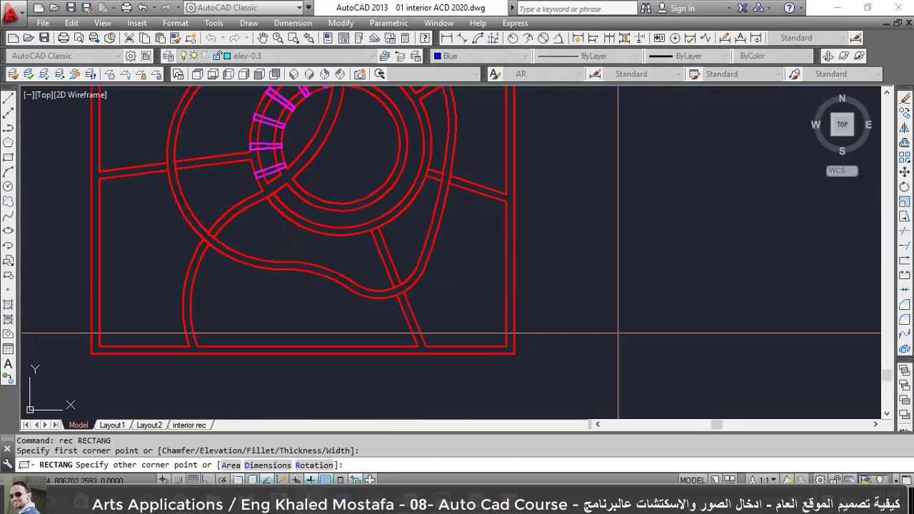
pyautogui.click(620, 333)
pyautogui.click(608, 325)
pyautogui.press('Escape')
pyautogui.press('Escape')
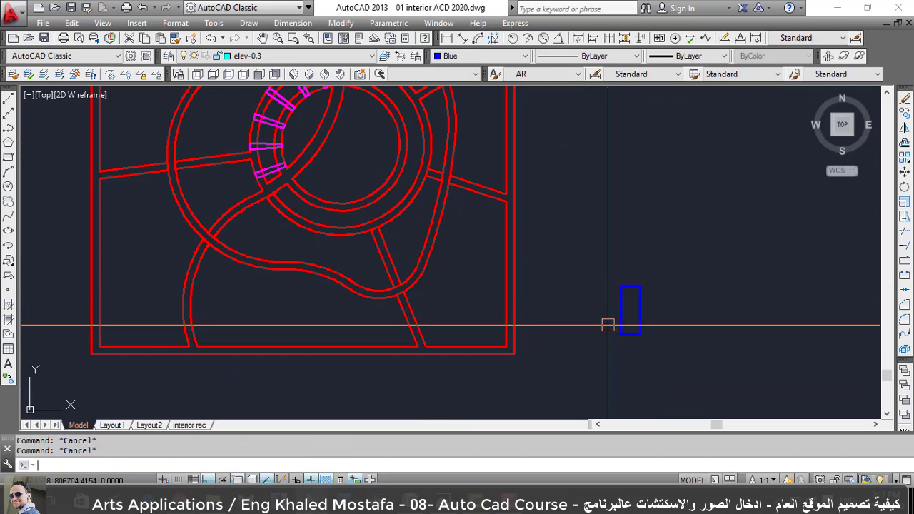
pyautogui.scroll(6, 663, 327)
pyautogui.write('l')
pyautogui.press('Return')
pyautogui.click(552, 354)
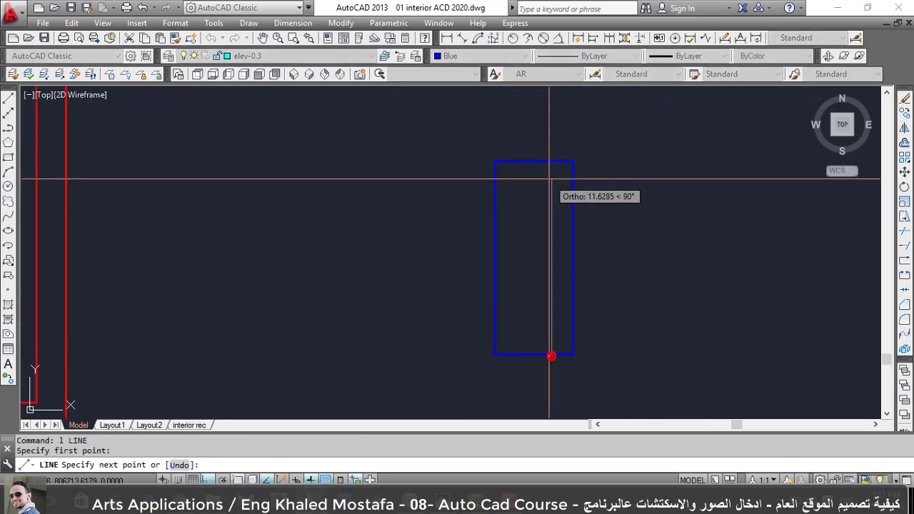
pyautogui.click(551, 163)
pyautogui.press('Escape')
# Draw the thin top bar and mirror it to the bottom, keeping the original.
pyautogui.write('c')
pyautogui.press('Return')
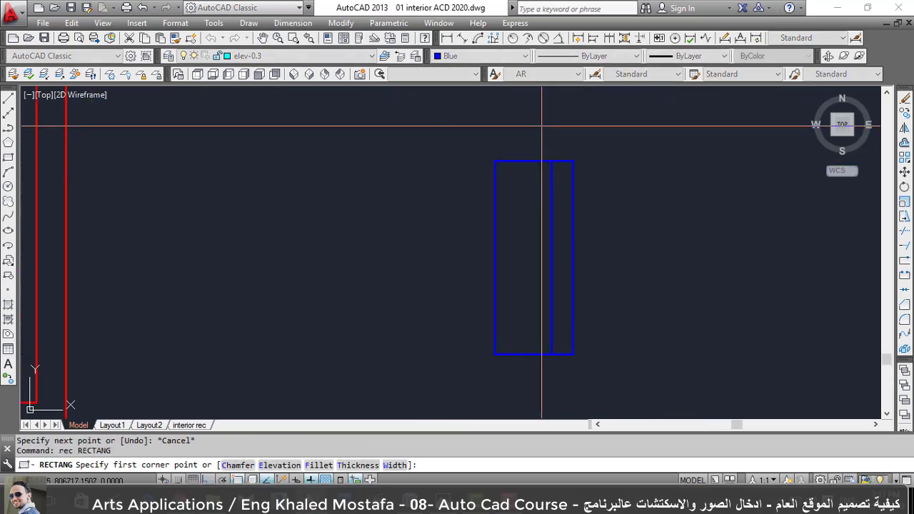
pyautogui.scroll(4, 550, 184)
pyautogui.click(561, 182)
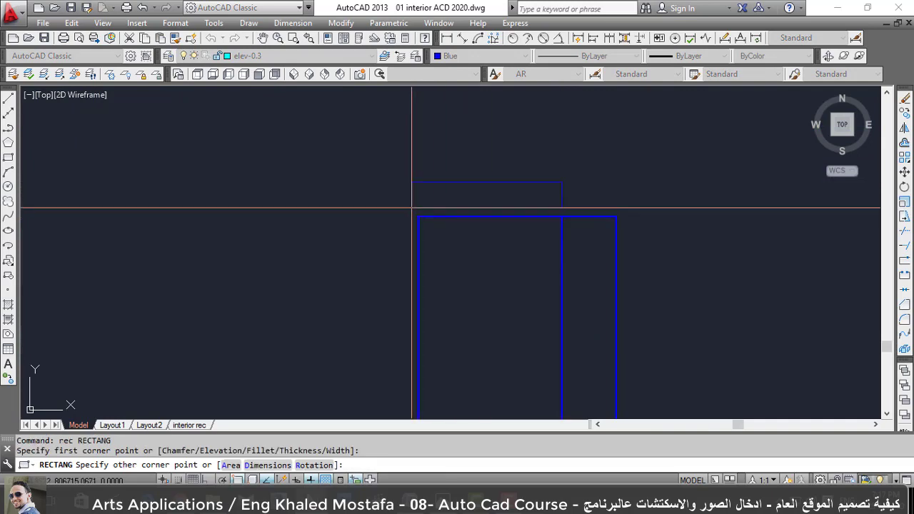
pyautogui.scroll(-4, 452, 238)
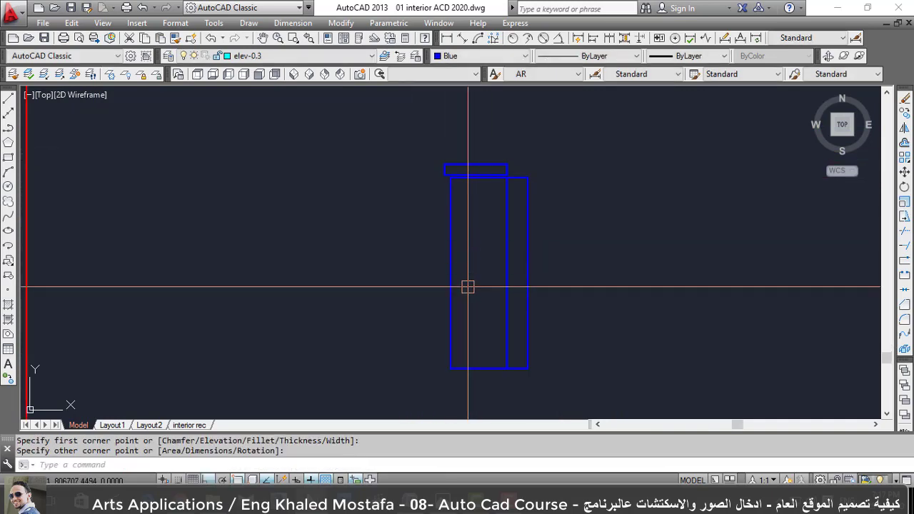
pyautogui.write('mi')
pyautogui.press('Return')
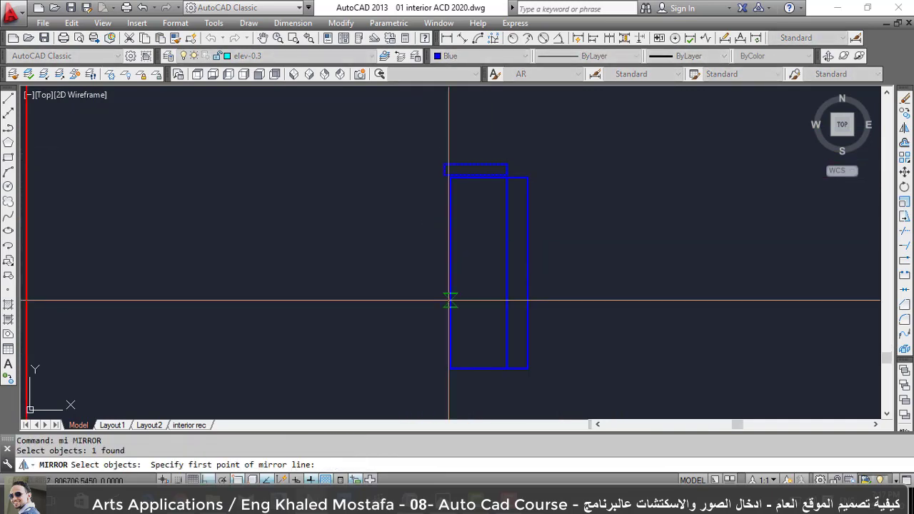
pyautogui.click(448, 274)
pyautogui.click(407, 266)
pyautogui.press('Return')
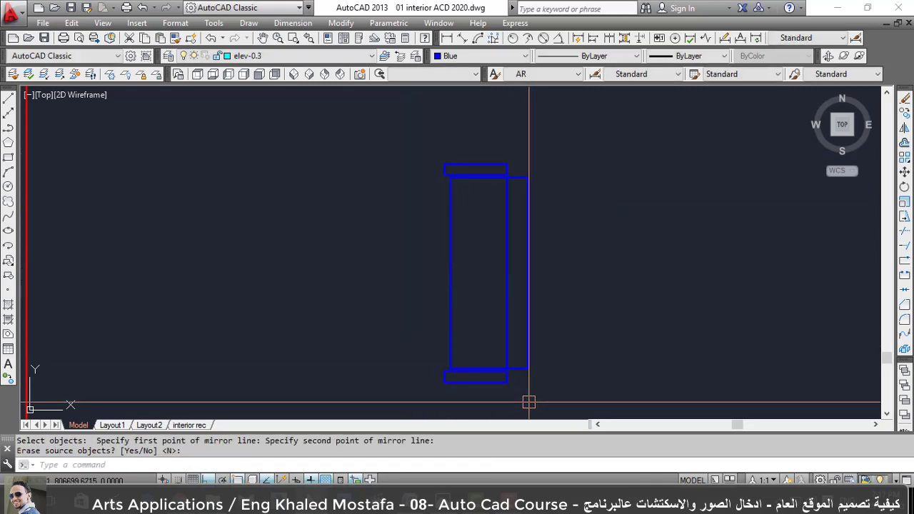
# Set all parts of the symbol to ByLayer colour.
pyautogui.click(352, 149)
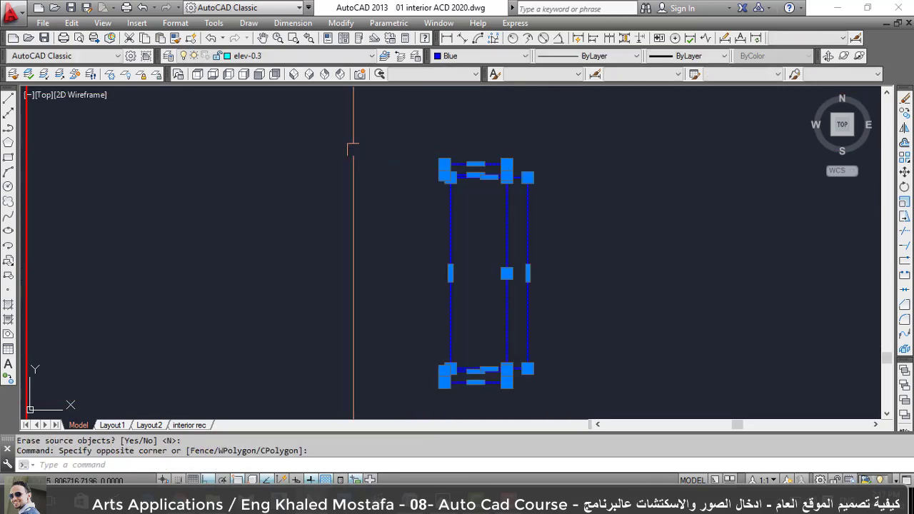
pyautogui.click(352, 57)
pyautogui.click(352, 56)
pyautogui.click(468, 57)
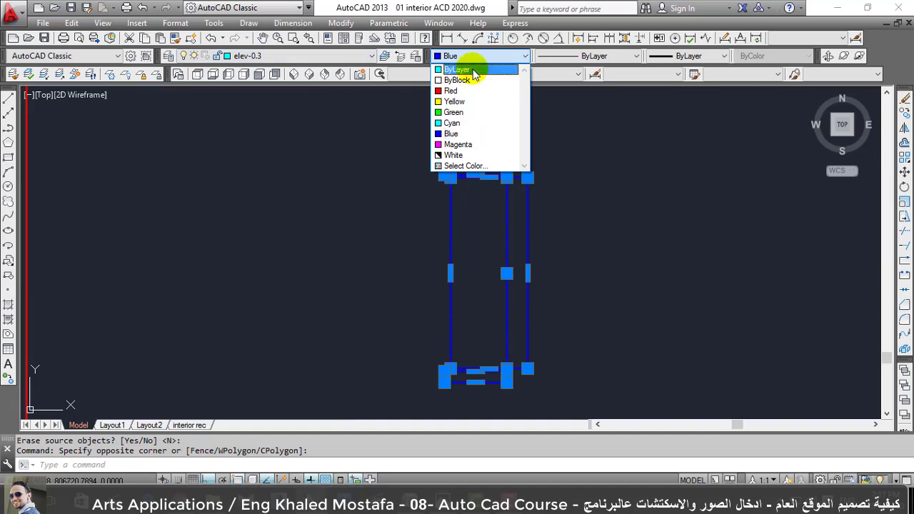
pyautogui.click(473, 71)
# Run BLOCK on the symbol parts, then close the block definition window.
pyautogui.write('b')
pyautogui.press('Return')
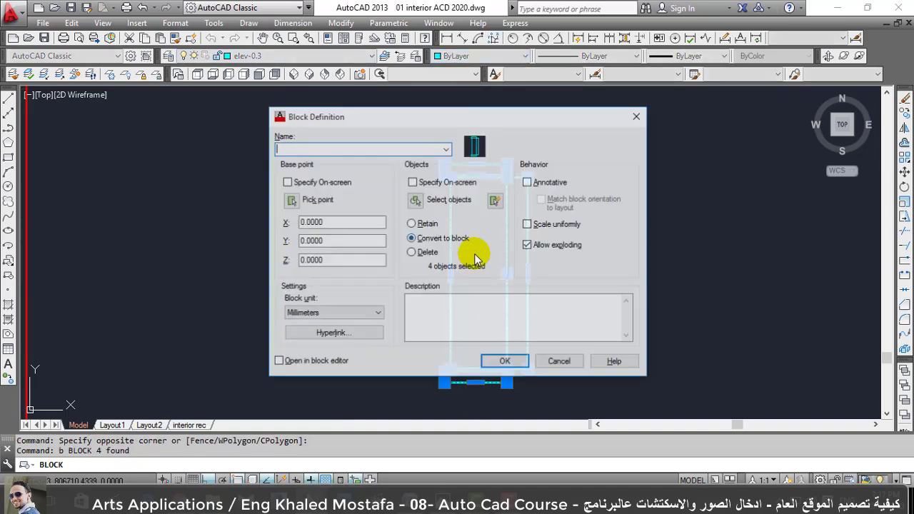
pyautogui.write('sdss')
pyautogui.click(505, 362)
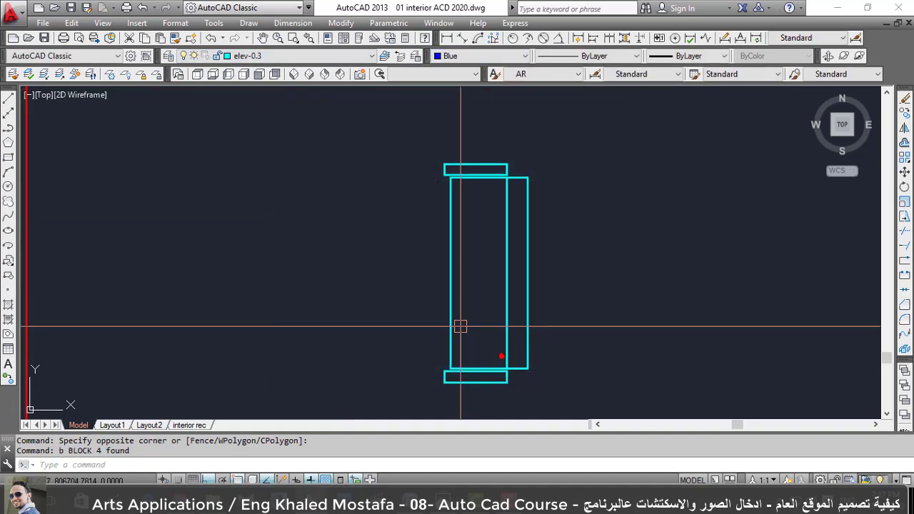
pyautogui.click(436, 321)
pyautogui.scroll(-3, 443, 297)
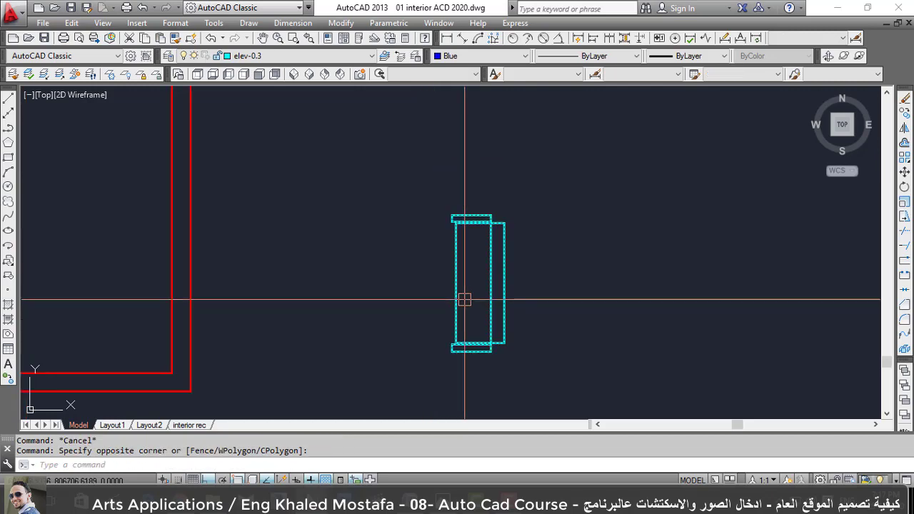
pyautogui.scroll(-2, 464, 300)
pyautogui.press('Escape')
# Draw a trial rectangle enclosing the symbol, then erase it.
pyautogui.scroll(5, 447, 312)
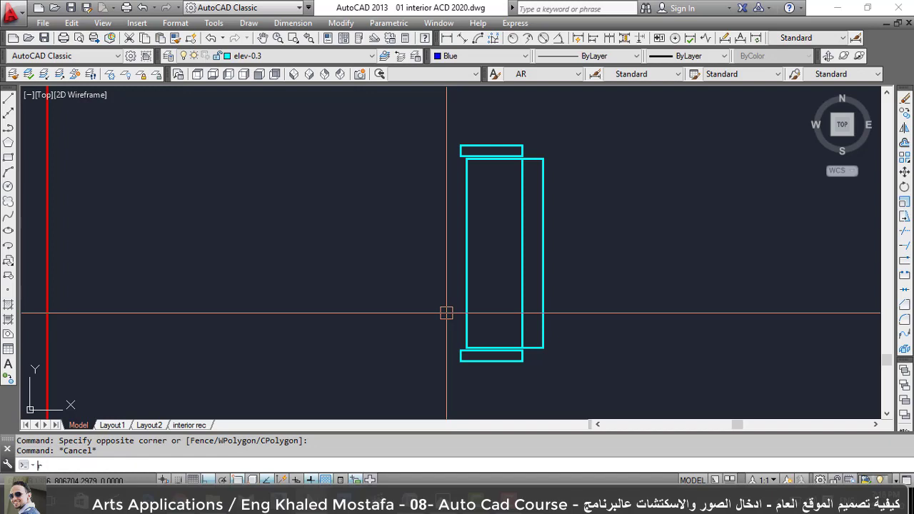
pyautogui.write('rec')
pyautogui.press('Return')
pyautogui.click(438, 373)
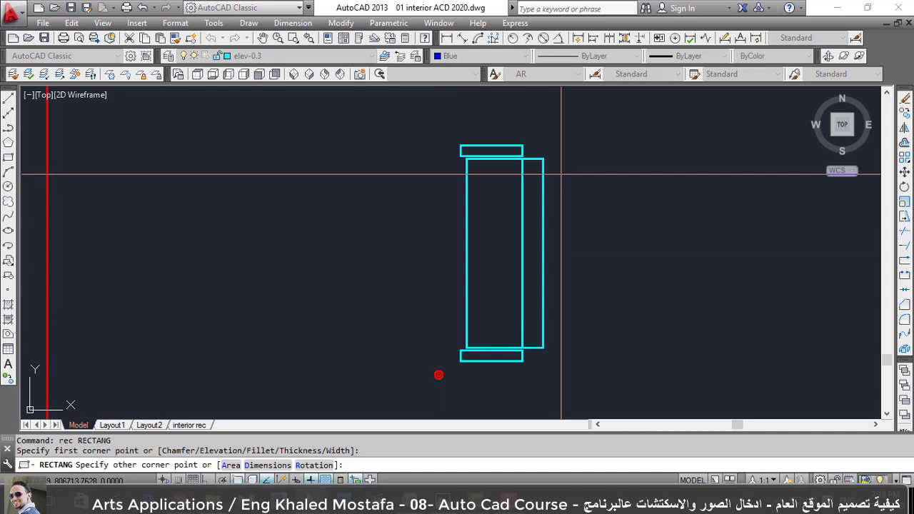
pyautogui.click(562, 137)
pyautogui.write('e')
pyautogui.press('Return')
pyautogui.click(569, 371)
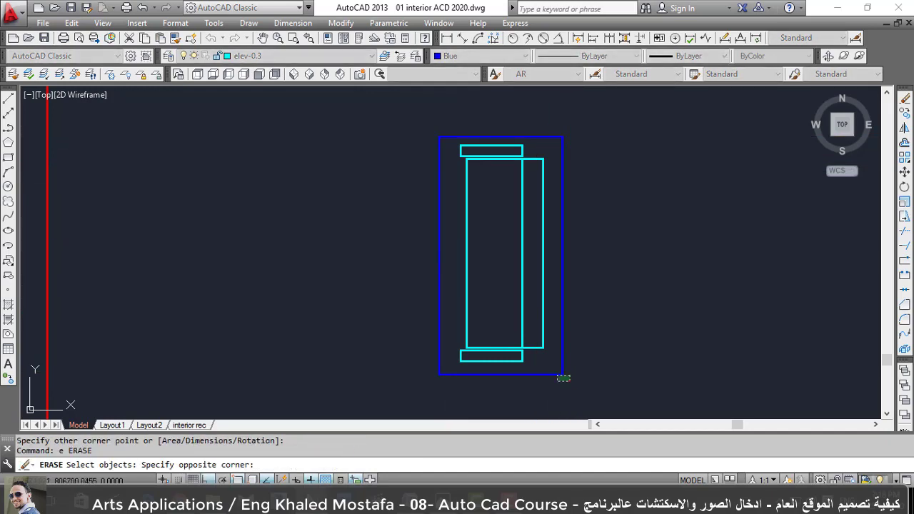
pyautogui.click(531, 367)
pyautogui.scroll(-2, 530, 367)
pyautogui.scroll(2, 480, 355)
pyautogui.write('rec')
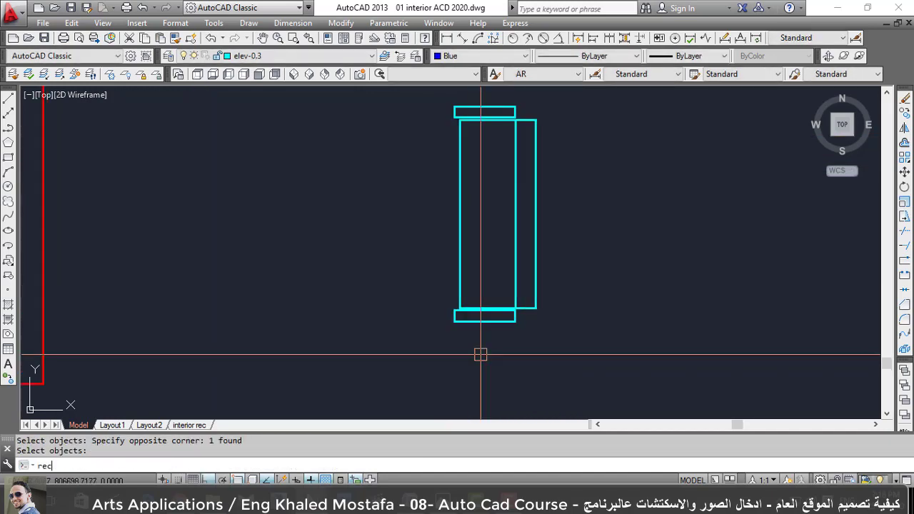
pyautogui.press('Return')
# Draw the rectangle directly below the symbol.
pyautogui.click(536, 308)
pyautogui.press('Escape')
pyautogui.press('Return')
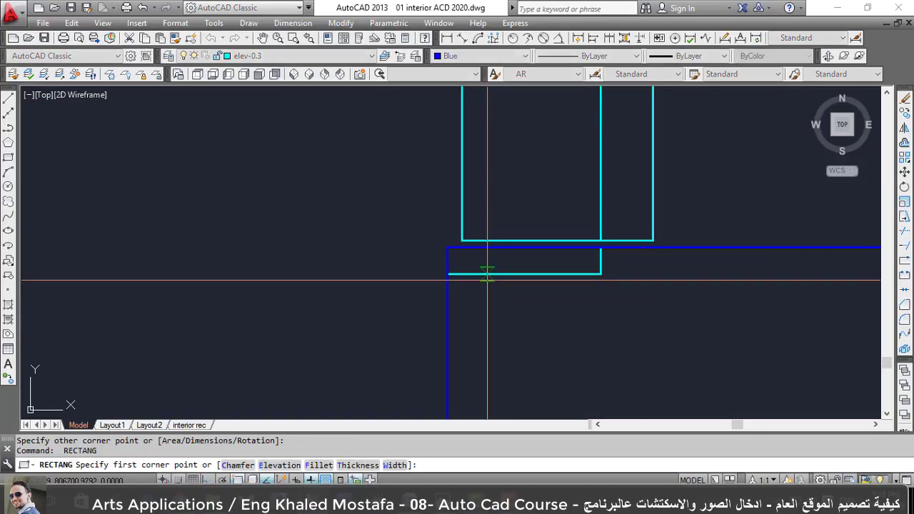
pyautogui.click(447, 247)
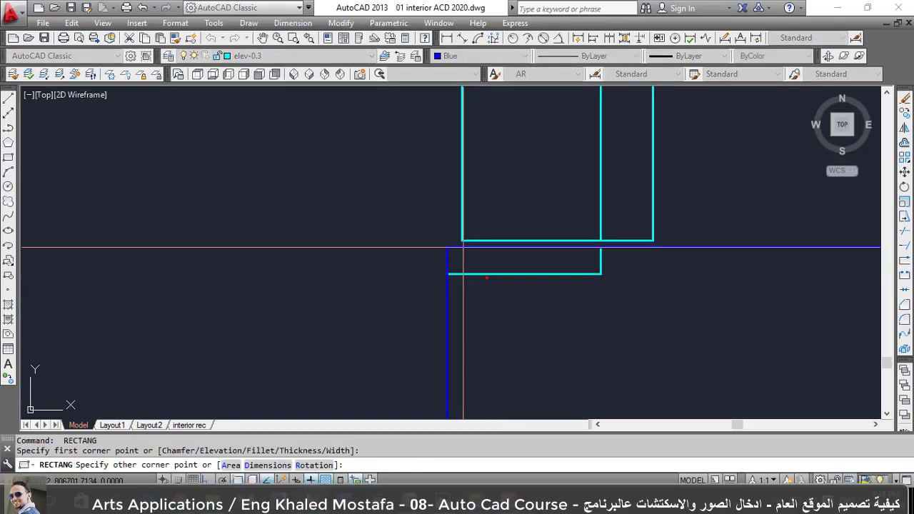
pyautogui.scroll(-2, 546, 307)
pyautogui.scroll(2, 616, 339)
pyautogui.press('Escape')
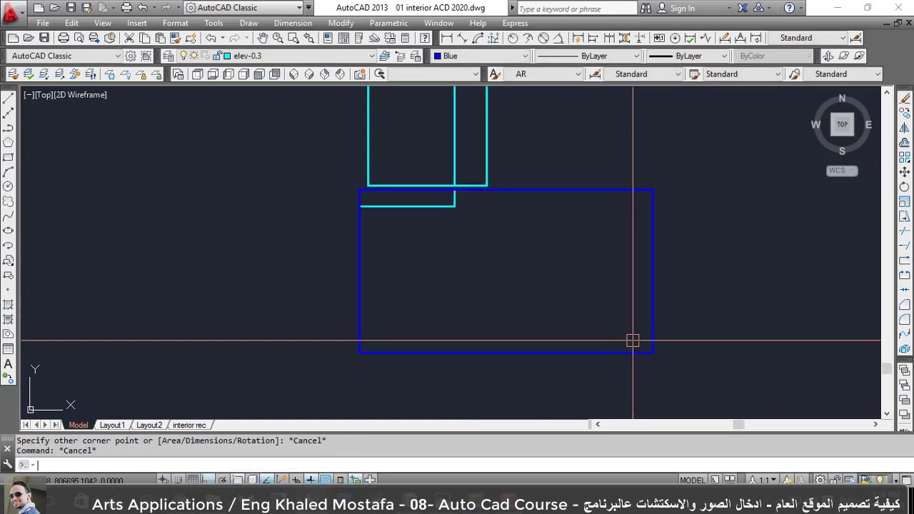
# Offset the rectangle 0.25 inward to make a second outline.
pyautogui.write('o')
pyautogui.press('Return')
pyautogui.write('.25')
pyautogui.press('Return')
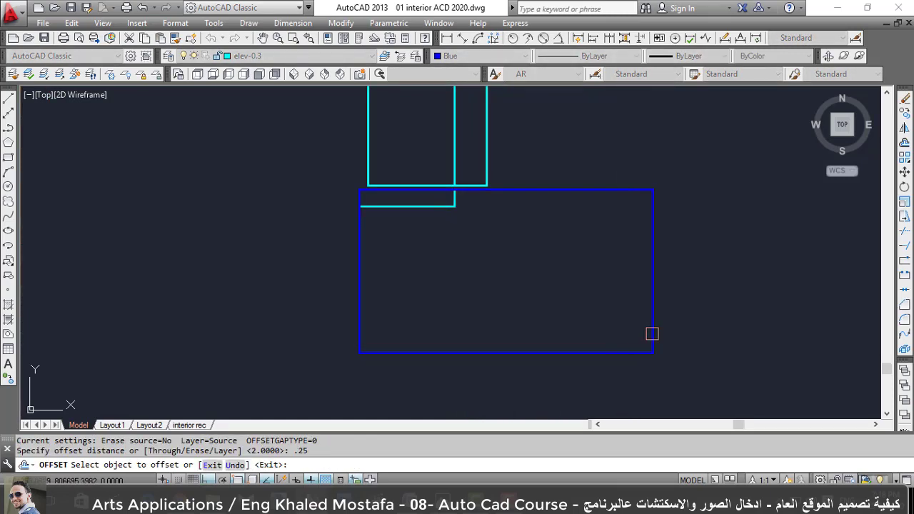
pyautogui.click(651, 333)
pyautogui.click(590, 312)
pyautogui.press('Escape')
pyautogui.scroll(-3, 579, 315)
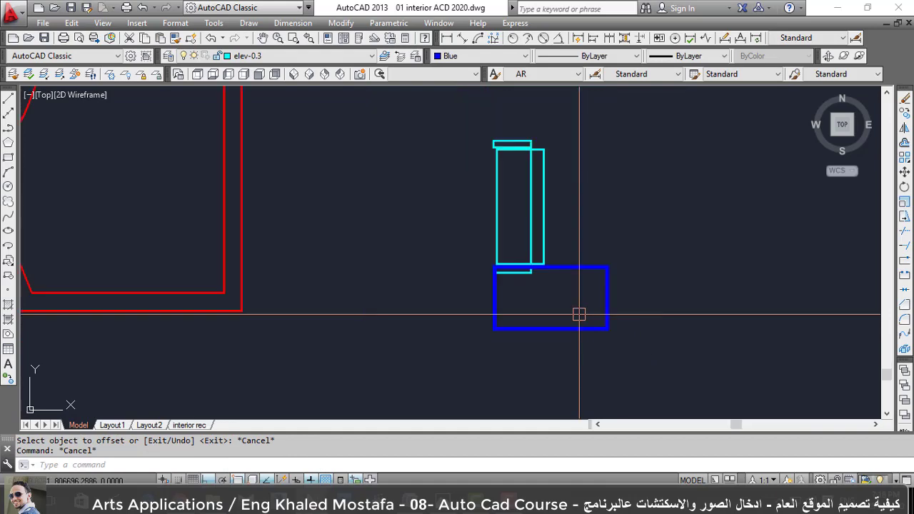
pyautogui.scroll(-2, 579, 314)
pyautogui.scroll(-2, 574, 311)
pyautogui.scroll(-3, 564, 307)
# Set the blue rectangle's colour to ByLayer.
pyautogui.scroll(5, 139, 279)
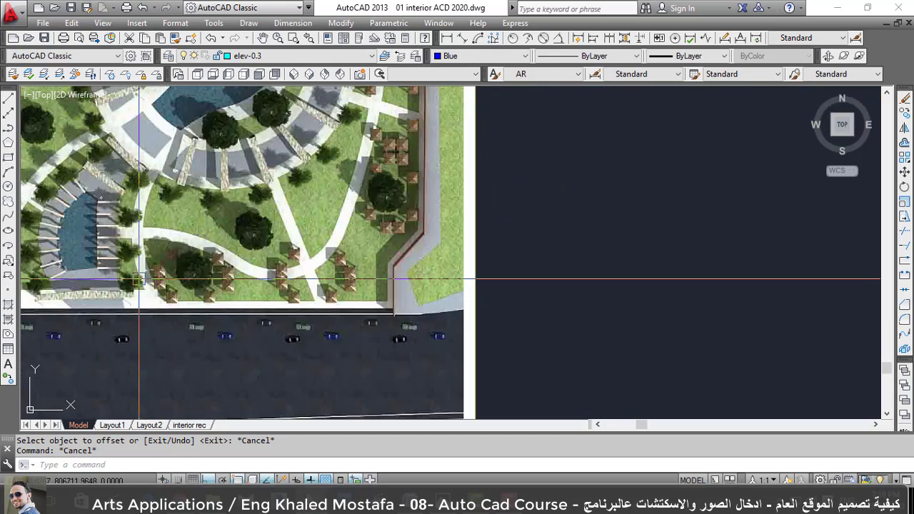
pyautogui.scroll(3, 140, 279)
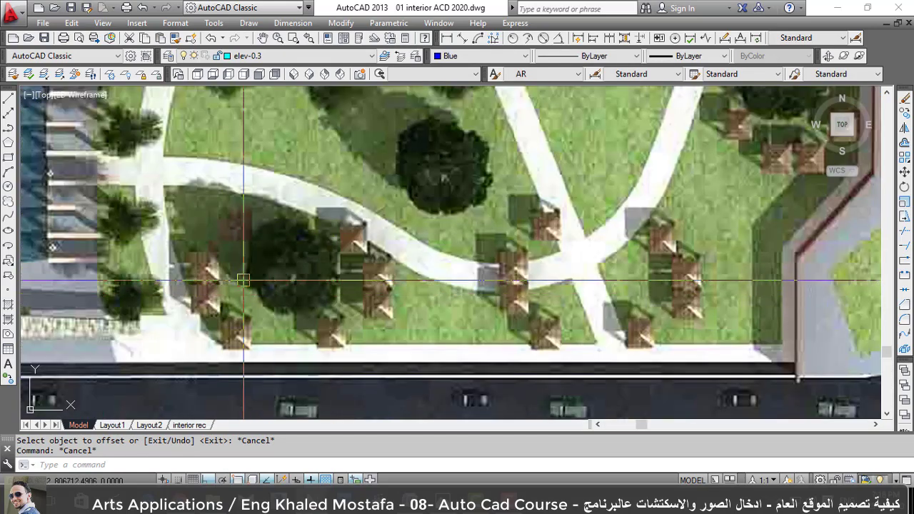
pyautogui.scroll(-1, 135, 299)
pyautogui.scroll(-3, 429, 296)
pyautogui.scroll(-2, 502, 295)
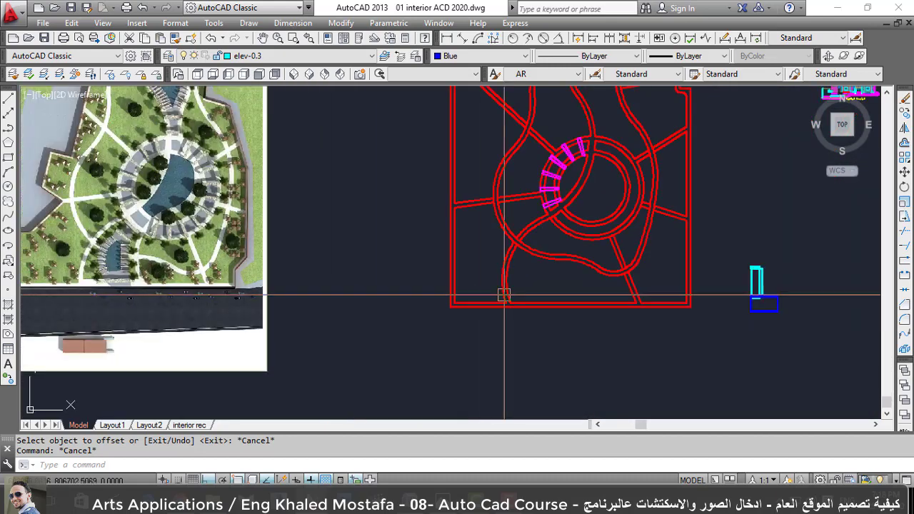
pyautogui.scroll(5, 779, 300)
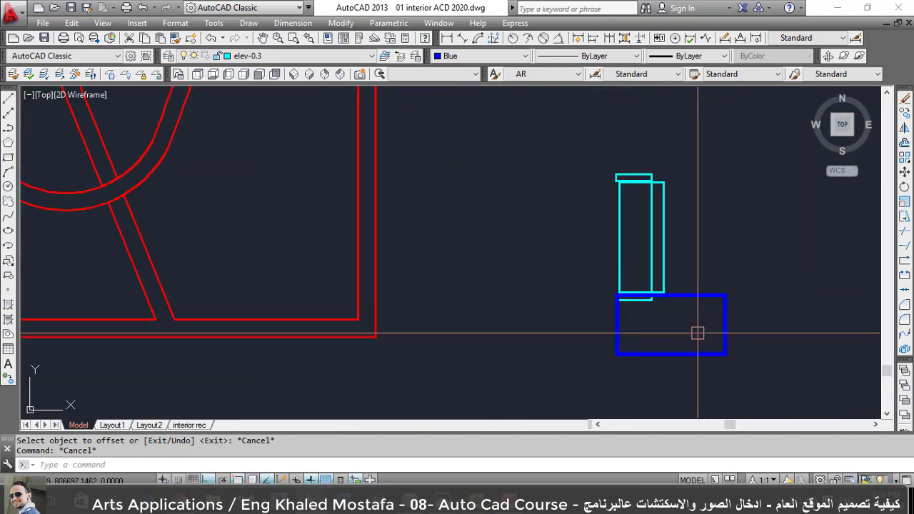
pyautogui.click(644, 293)
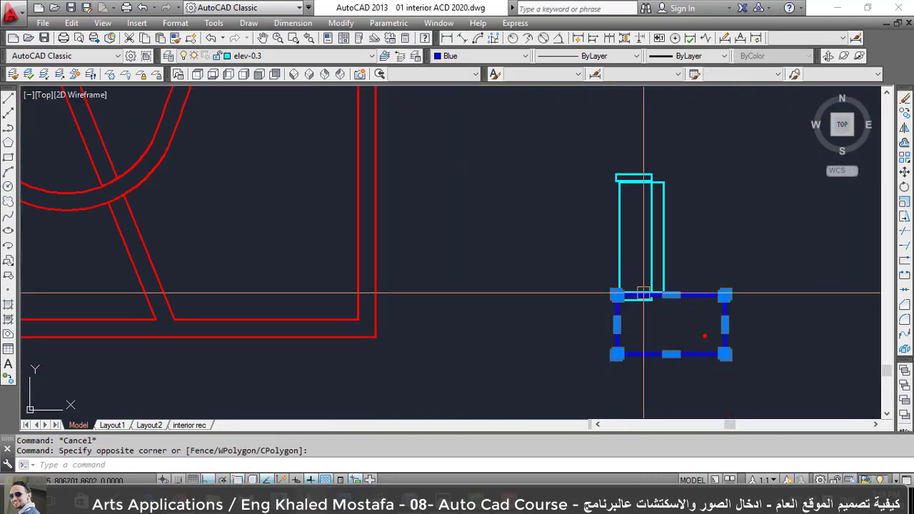
pyautogui.click(500, 56)
pyautogui.click(469, 133)
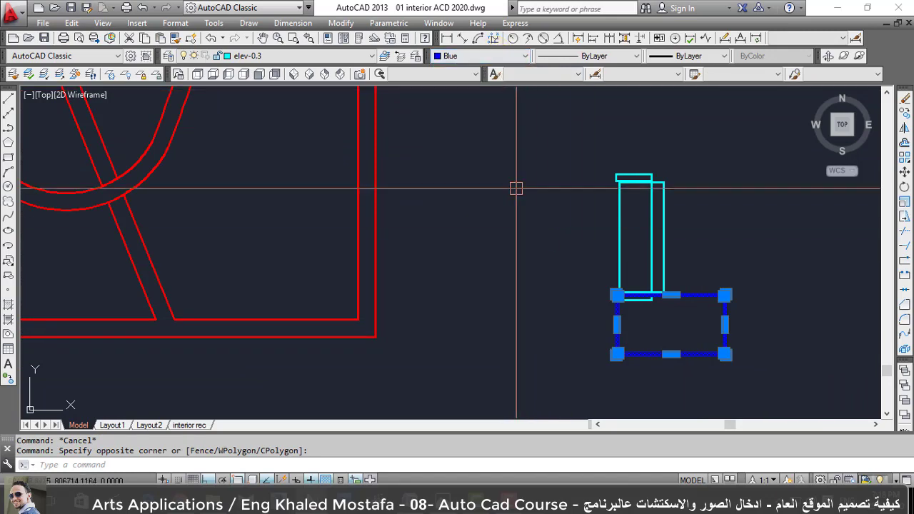
pyautogui.click(461, 57)
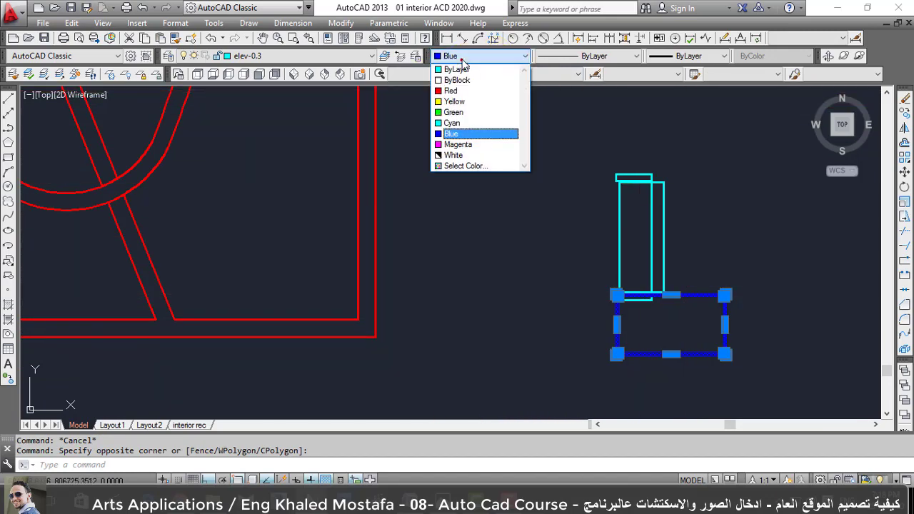
pyautogui.click(458, 69)
pyautogui.press('Escape')
# Scale the tall rectangle down by 0.5, then shrink it further.
pyautogui.scroll(4, 569, 253)
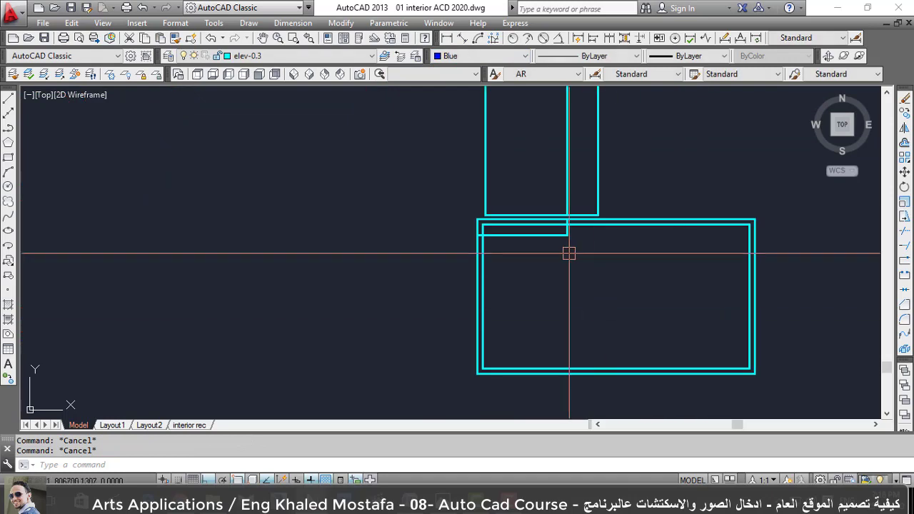
pyautogui.scroll(2, 576, 236)
pyautogui.scroll(-4, 551, 246)
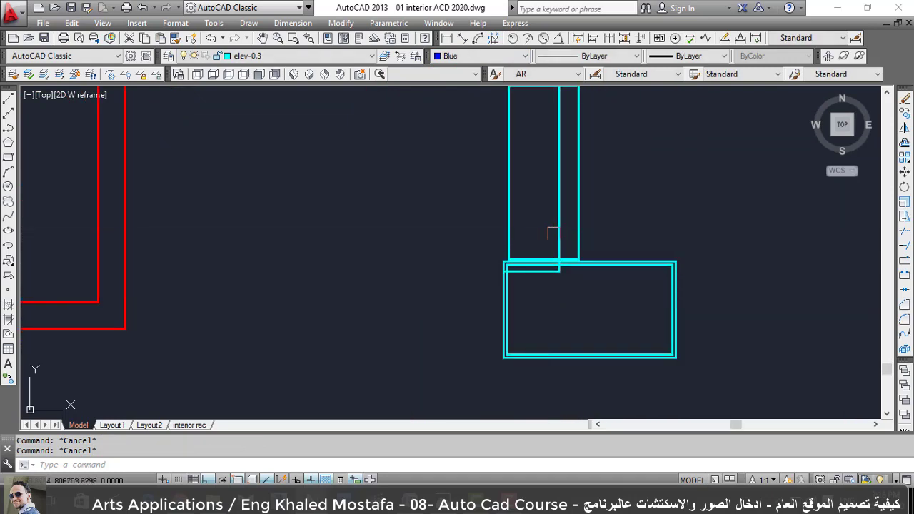
pyautogui.click(553, 233)
pyautogui.write('sc')
pyautogui.press('Return')
pyautogui.click(518, 271)
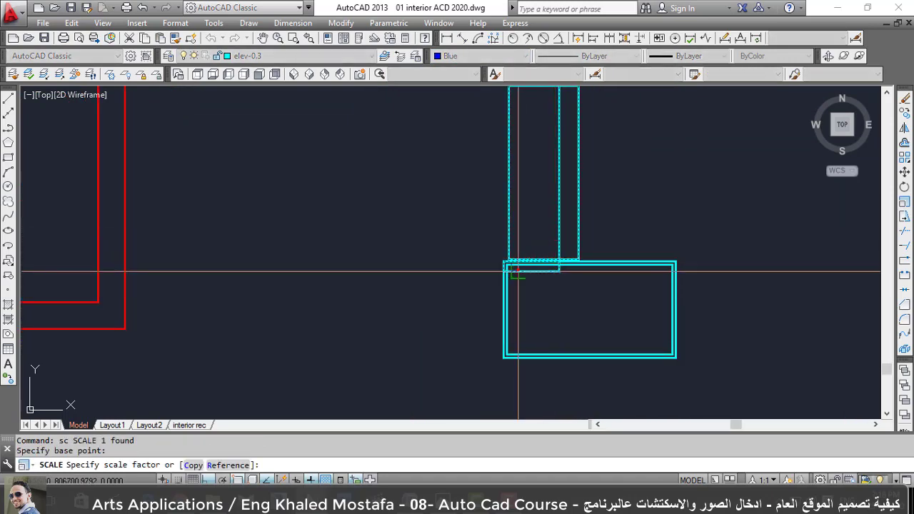
pyautogui.press('Return')
pyautogui.scroll(6, 498, 225)
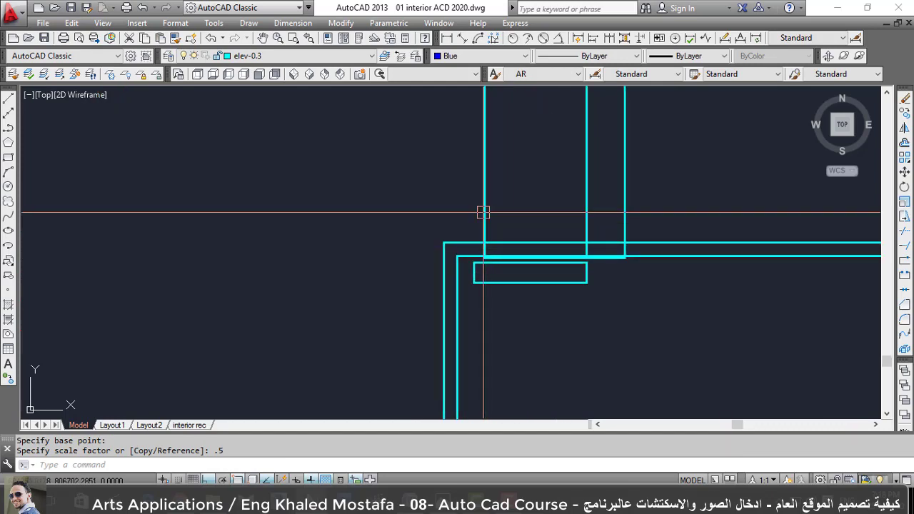
pyautogui.press('Return')
pyautogui.click(485, 231)
pyautogui.click(485, 233)
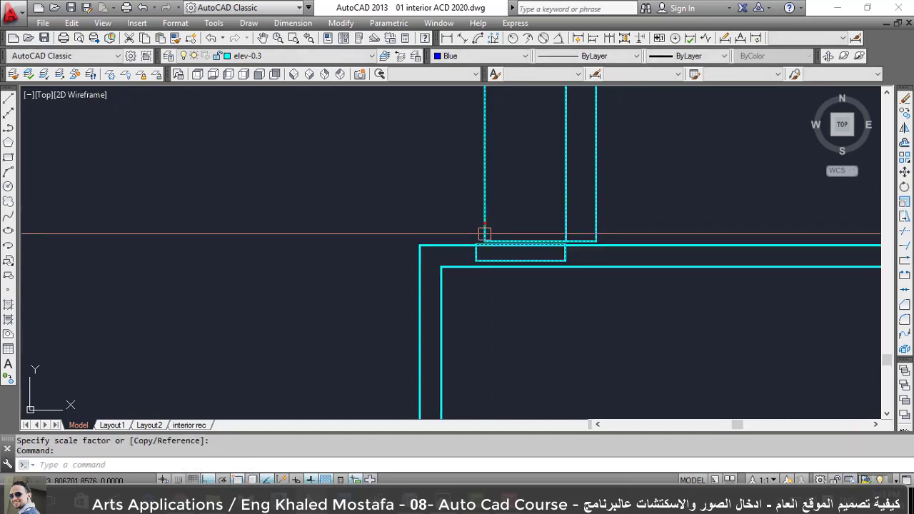
# Move the small bar further to the left.
pyautogui.write('m')
pyautogui.press('Return')
pyautogui.scroll(-2, 523, 212)
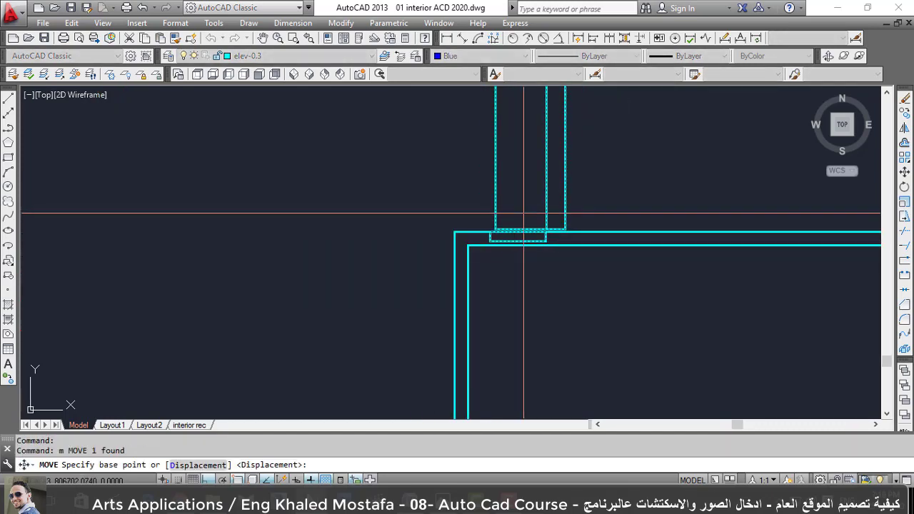
pyautogui.scroll(2, 524, 212)
pyautogui.click(585, 238)
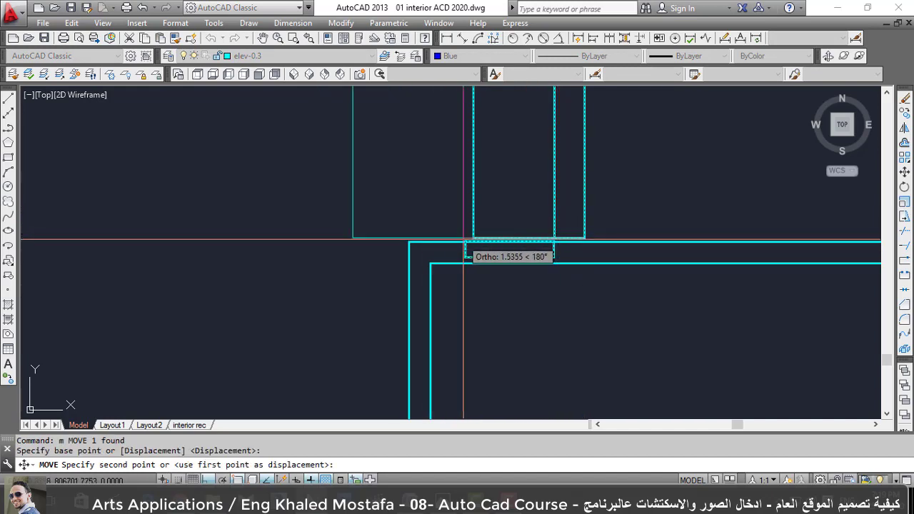
pyautogui.click(519, 242)
pyautogui.scroll(-2, 598, 281)
pyautogui.press('Escape')
pyautogui.press('Escape')
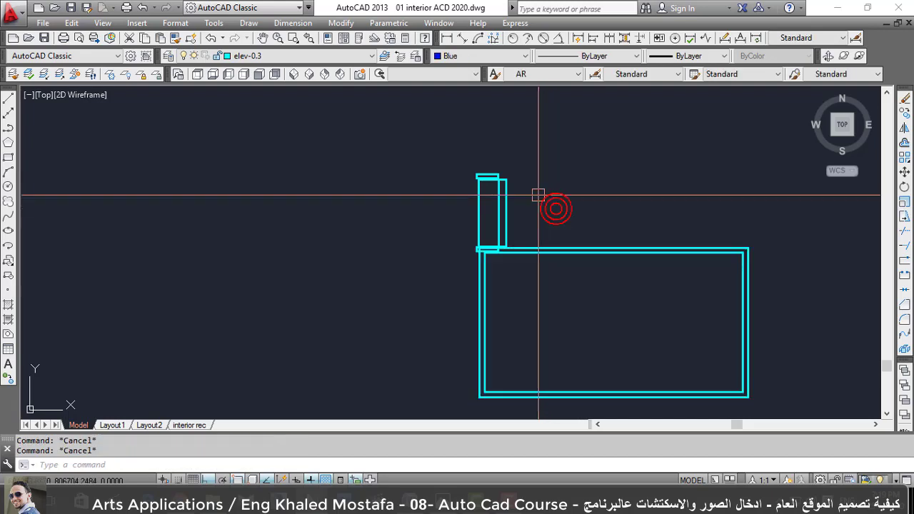
pyautogui.scroll(-2, 536, 196)
# Stretch the lower rectangle's right side inward to narrow it.
pyautogui.write('s')
pyautogui.press('Return')
pyautogui.click(707, 366)
pyautogui.click(633, 199)
pyautogui.press('Return')
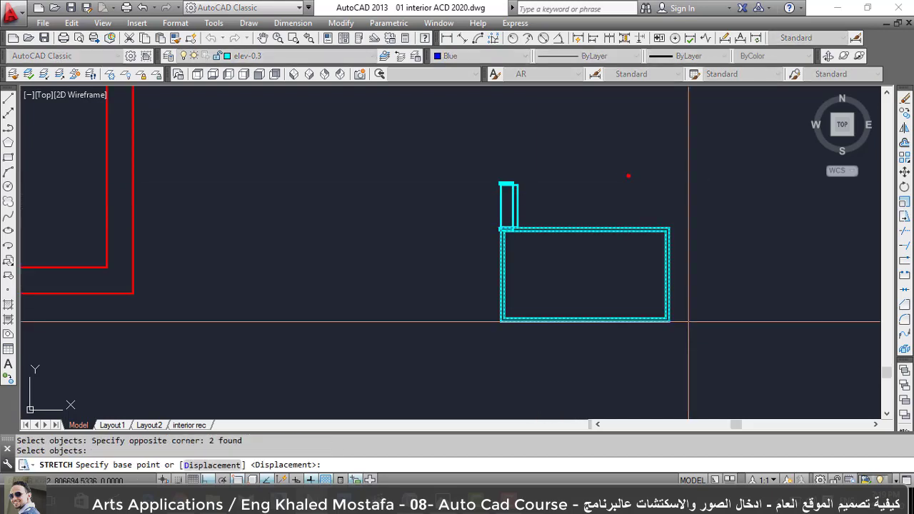
pyautogui.click(669, 321)
pyautogui.click(541, 360)
# Stretch the lower rectangle's bottom edge upward to shorten it.
pyautogui.press('Return')
pyautogui.click(592, 363)
pyautogui.click(465, 294)
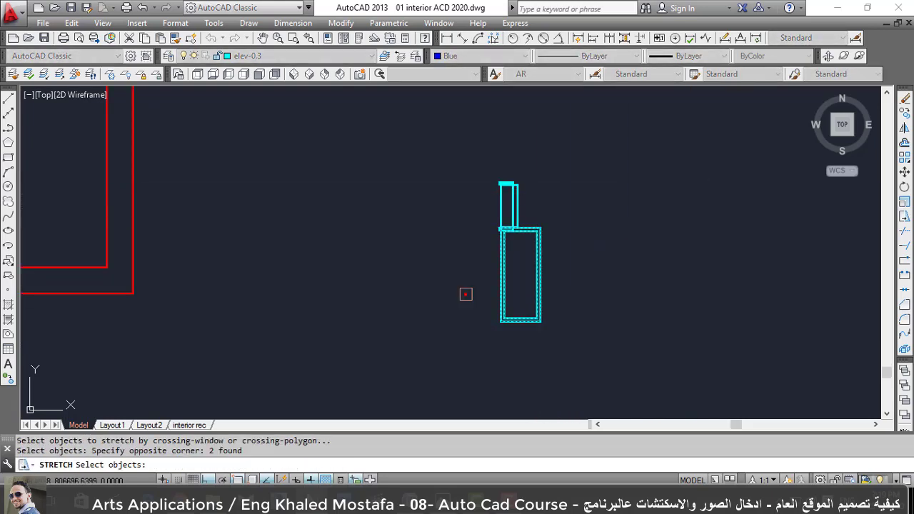
pyautogui.press('Return')
pyautogui.click(474, 344)
pyautogui.click(469, 283)
# Start a circle centred inside the lower box.
pyautogui.scroll(4, 518, 212)
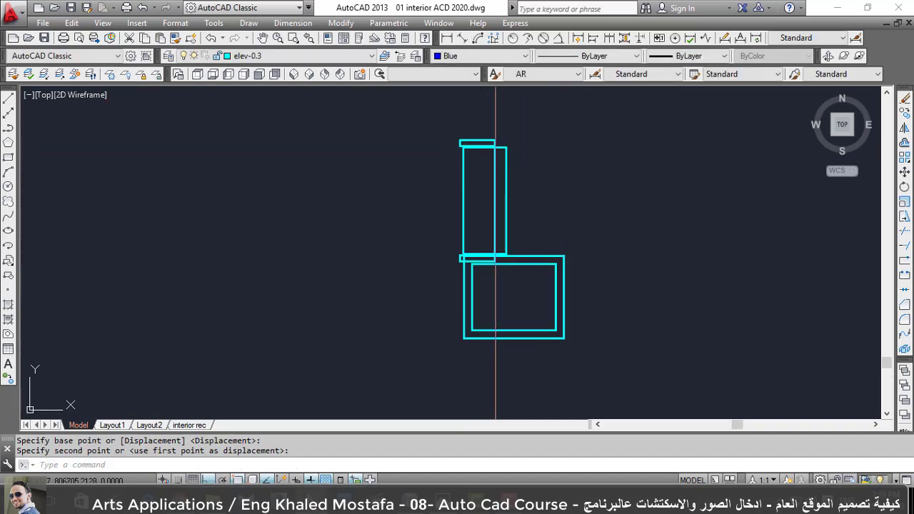
pyautogui.click(541, 246)
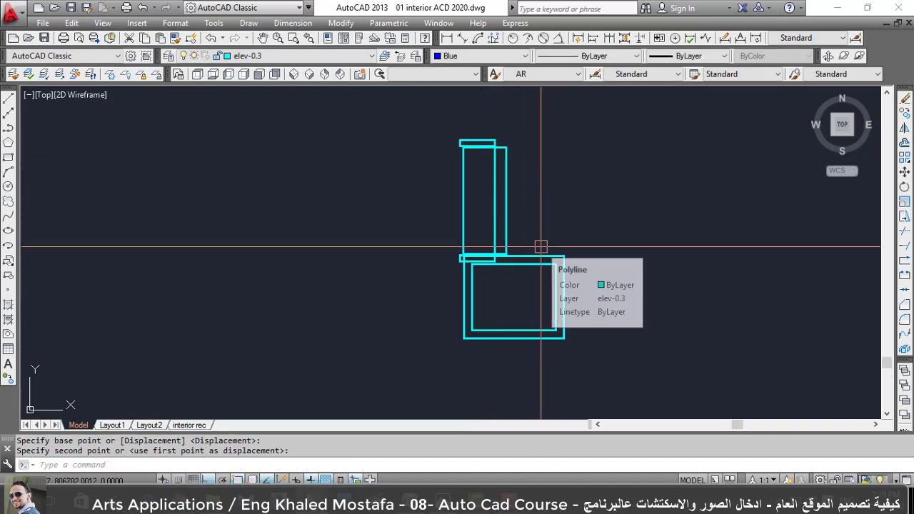
pyautogui.write('c')
pyautogui.press('Return')
pyautogui.click(529, 308)
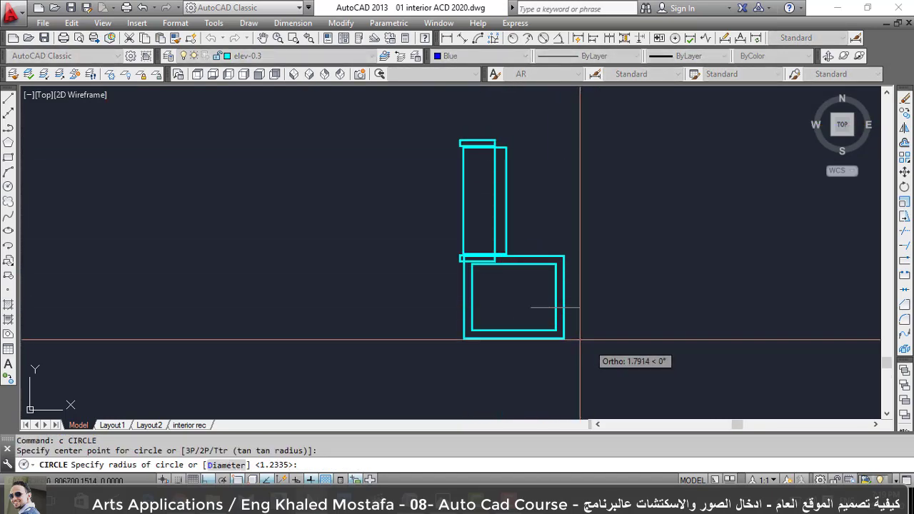
# Finish the circle at radius 1.2335 and put it on Landscape 1, Green, 0.35 mm lineweight.
pyautogui.press('Return')
pyautogui.click(575, 339)
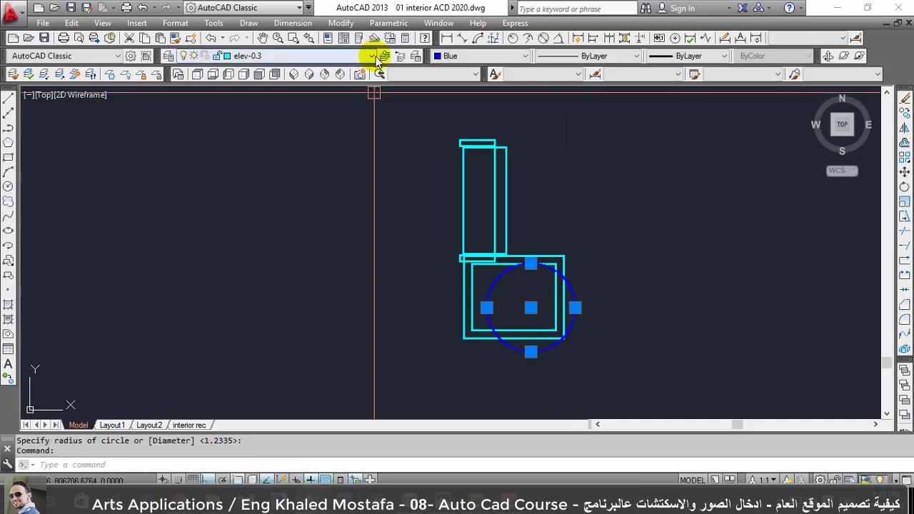
pyautogui.click(372, 56)
pyautogui.scroll(1, 329, 159)
pyautogui.click(317, 241)
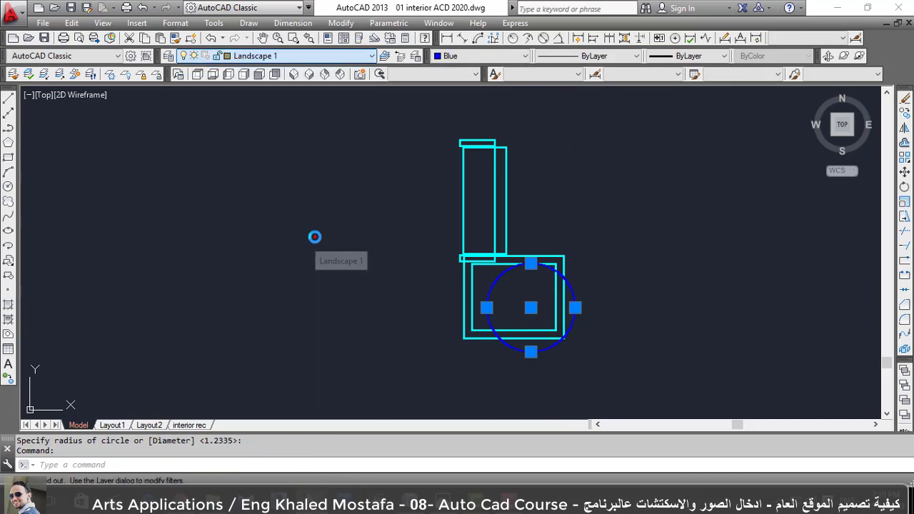
pyautogui.click(492, 51)
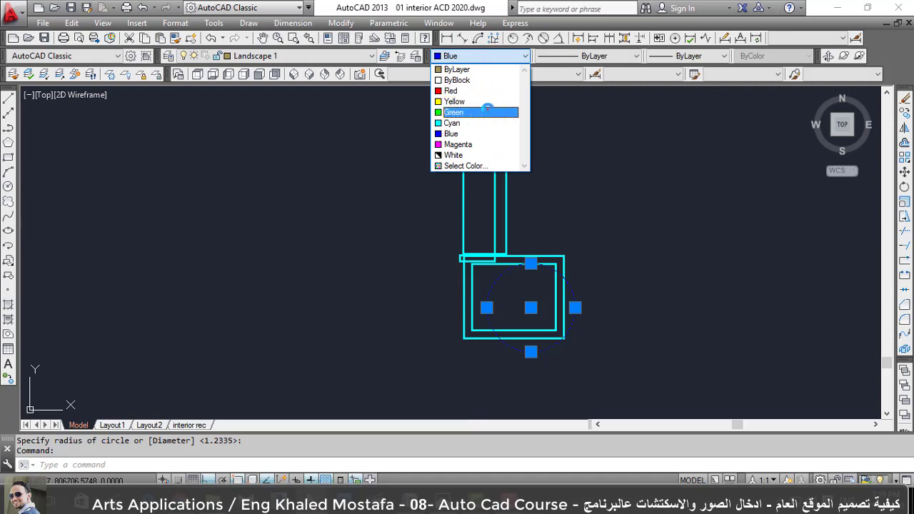
pyautogui.click(479, 112)
pyautogui.click(668, 56)
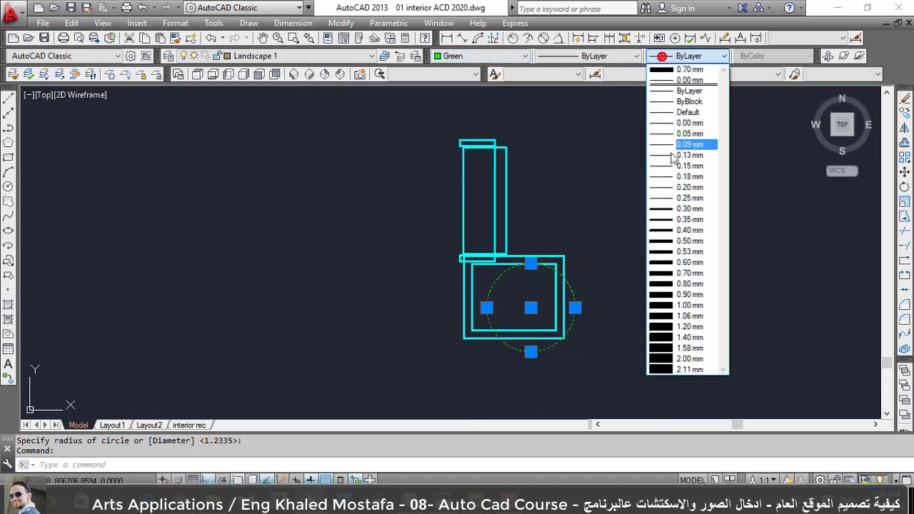
pyautogui.click(679, 220)
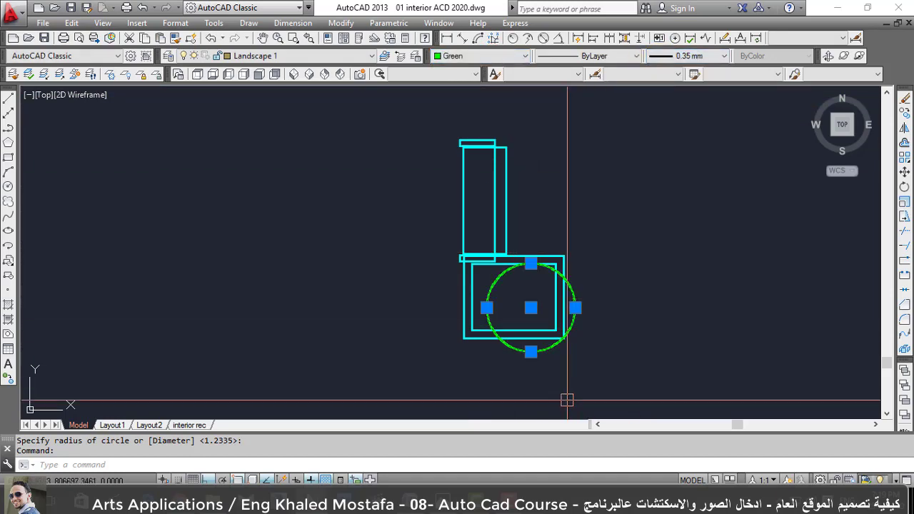
pyautogui.press('Escape')
# Move the green circle down onto the lower box's corner.
pyautogui.click(535, 350)
pyautogui.write('m')
pyautogui.press('Return')
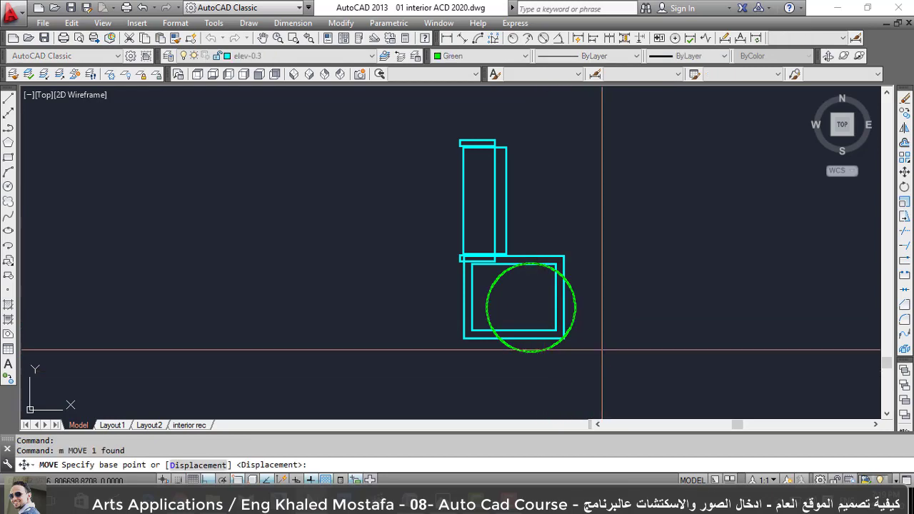
pyautogui.scroll(2, 605, 349)
pyautogui.click(590, 312)
pyautogui.click(560, 340)
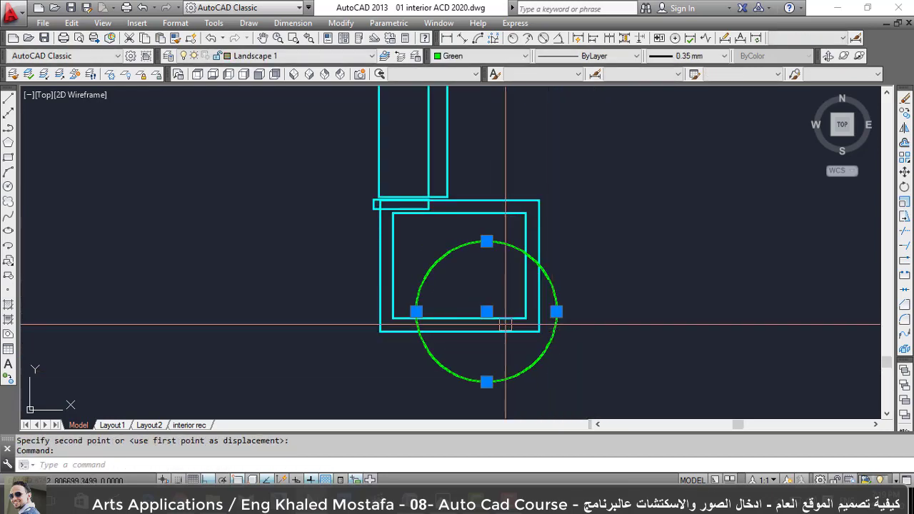
pyautogui.press('Return')
pyautogui.click(576, 332)
pyautogui.click(605, 342)
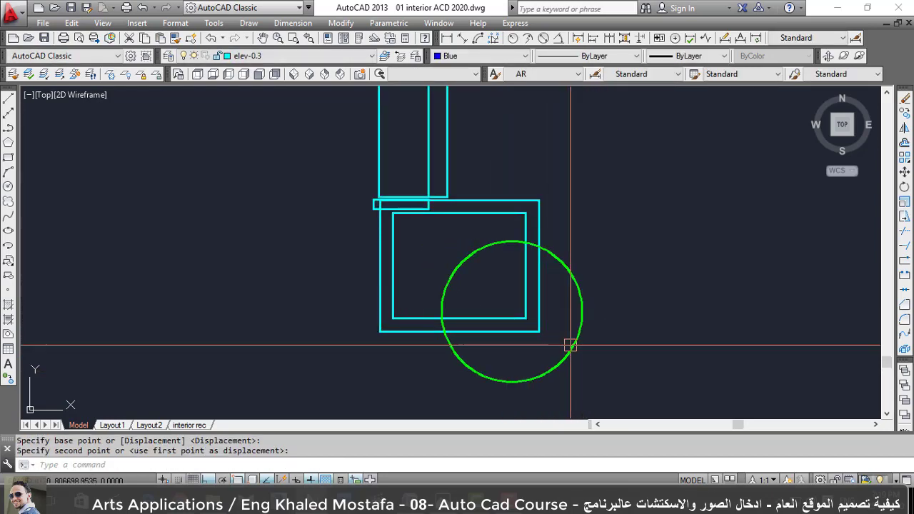
# Start a copy and then a new circle inside the chair outline, cancelling both.
pyautogui.write('co')
pyautogui.press('Return')
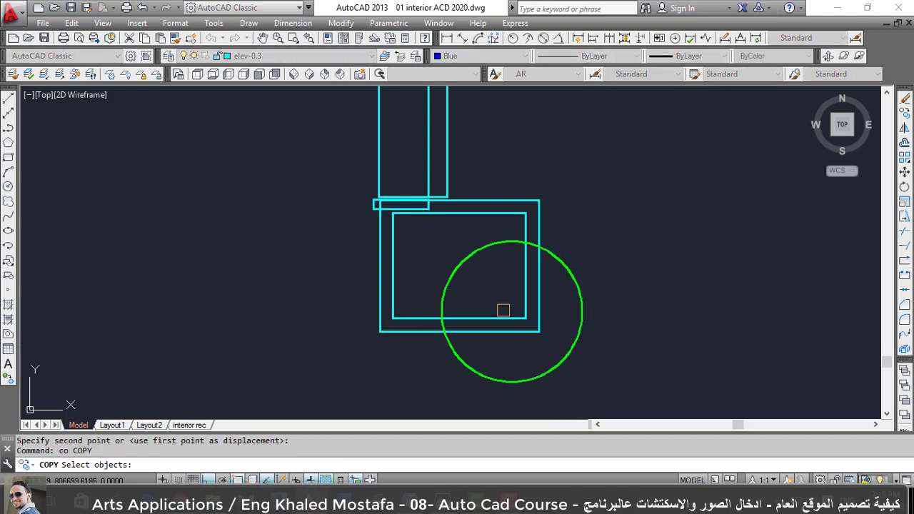
pyautogui.press('Escape')
pyautogui.write('c')
pyautogui.press('Return')
pyautogui.click(415, 240)
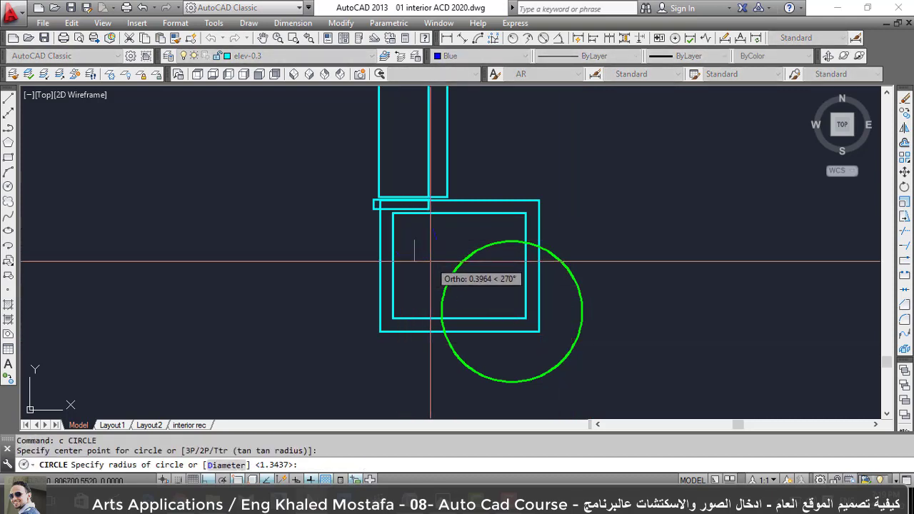
pyautogui.press('Escape')
# Make Green and 0.35 mm lineweight the current settings for another circle.
pyautogui.click(465, 57)
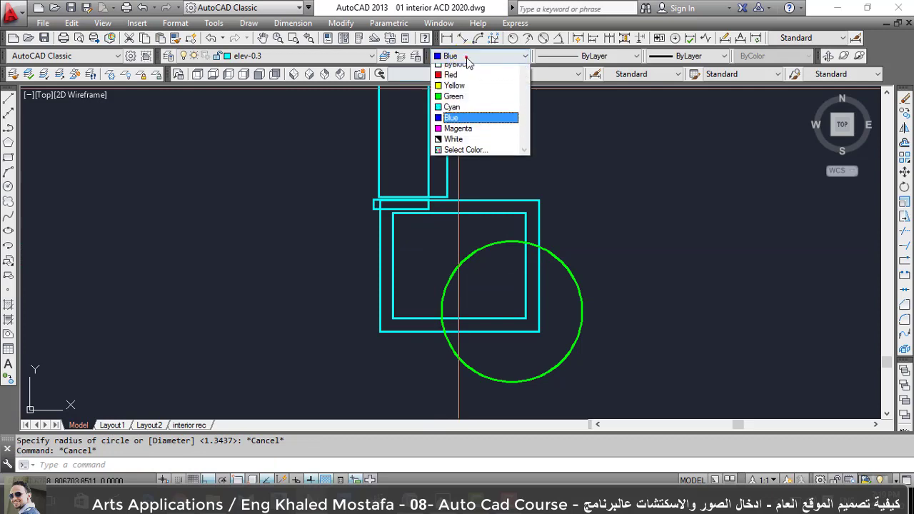
pyautogui.click(457, 107)
pyautogui.click(685, 56)
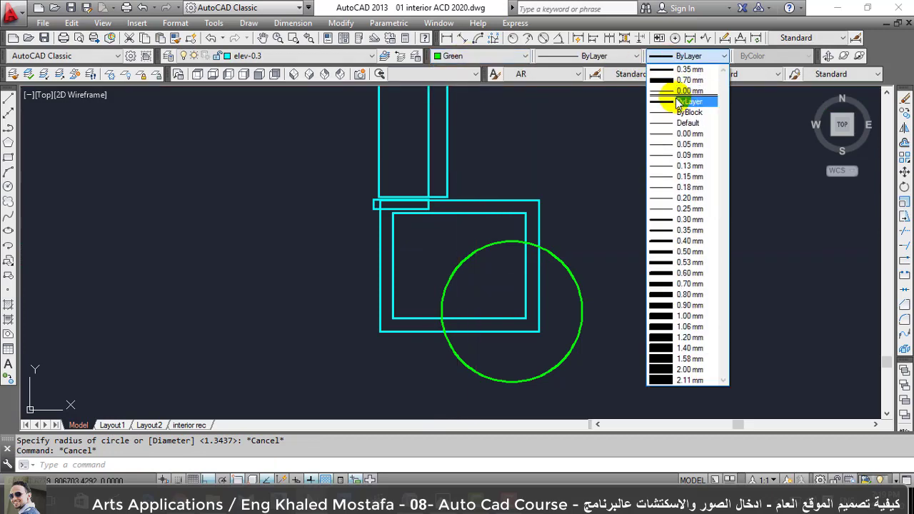
pyautogui.click(684, 230)
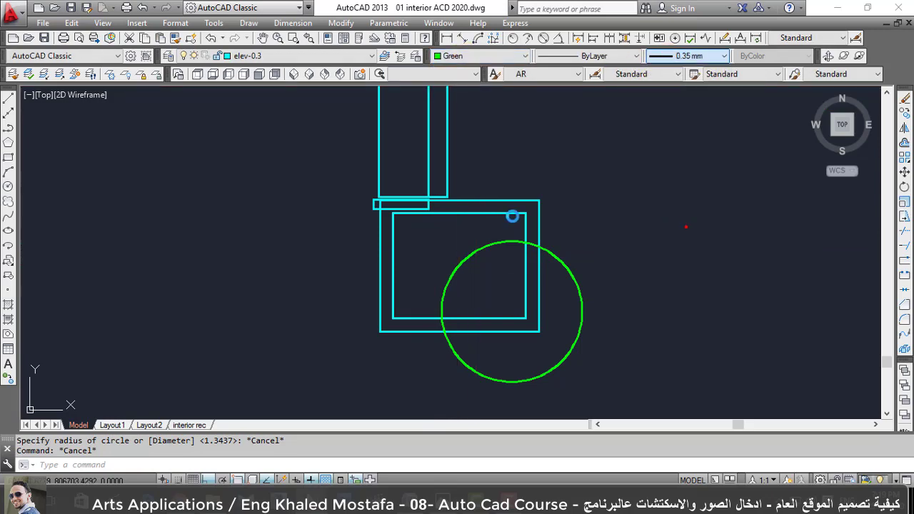
pyautogui.write('c')
pyautogui.press('Return')
pyautogui.scroll(2, 410, 238)
# Draw a small green circle at the chair seat's left edge.
pyautogui.click(414, 233)
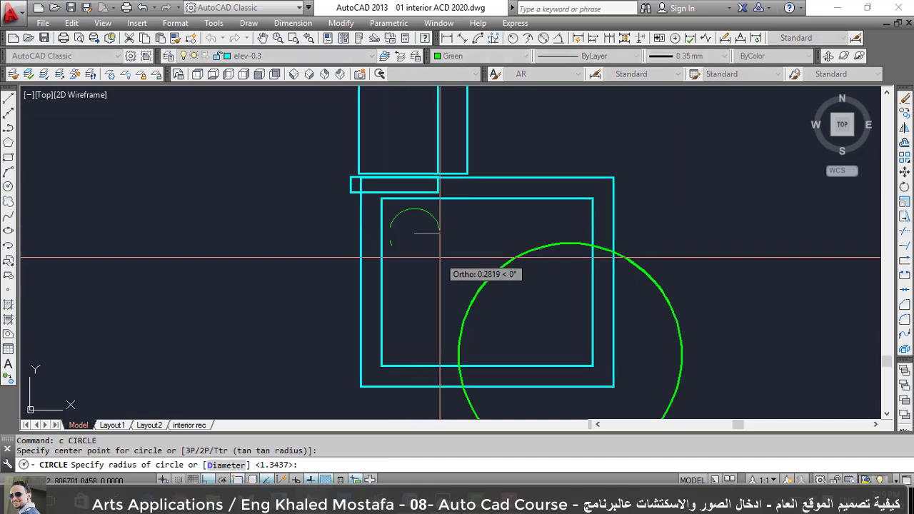
pyautogui.scroll(2, 392, 281)
pyautogui.click(392, 245)
pyautogui.press('Return')
pyautogui.click(374, 302)
pyautogui.click(392, 318)
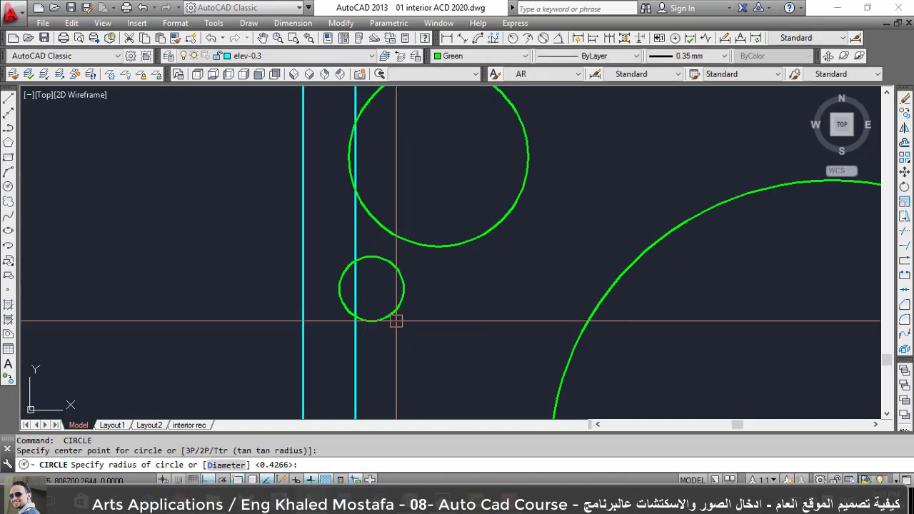
pyautogui.scroll(-3, 400, 240)
pyautogui.scroll(1, 396, 241)
# Copy the small circle twice downward to make a column of three.
pyautogui.write('co')
pyautogui.press('Return')
pyautogui.click(410, 289)
pyautogui.click(397, 265)
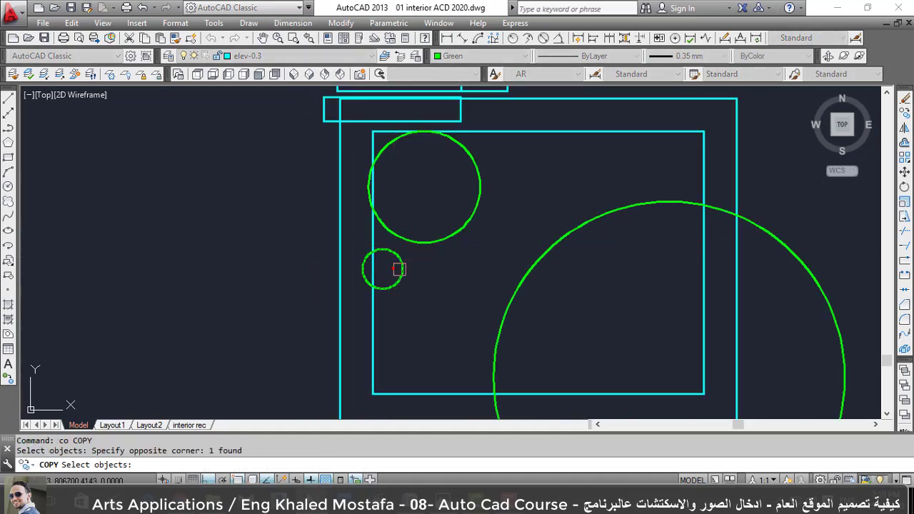
pyautogui.press('Return')
pyautogui.click(432, 275)
pyautogui.click(432, 318)
pyautogui.click(435, 361)
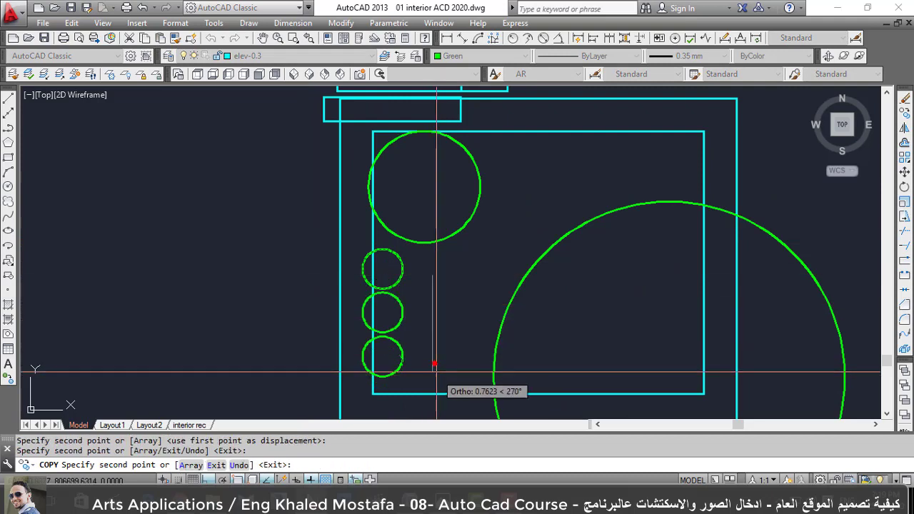
pyautogui.press('Escape')
# Mirror the three small circles about the seat corner onto the top edge.
pyautogui.click(374, 305)
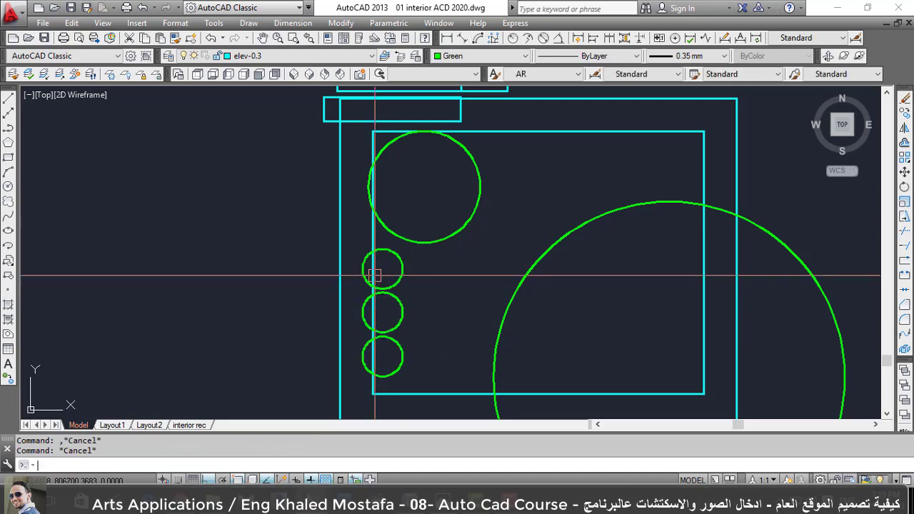
pyautogui.write('mi')
pyautogui.press('Return')
pyautogui.write('p 1 found')
pyautogui.click(411, 346)
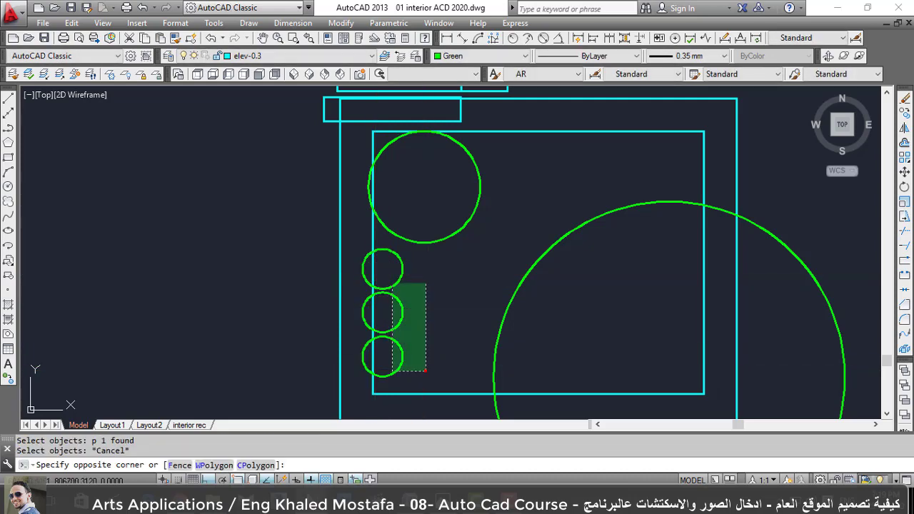
pyautogui.click(357, 247)
pyautogui.press('Return')
pyautogui.click(367, 130)
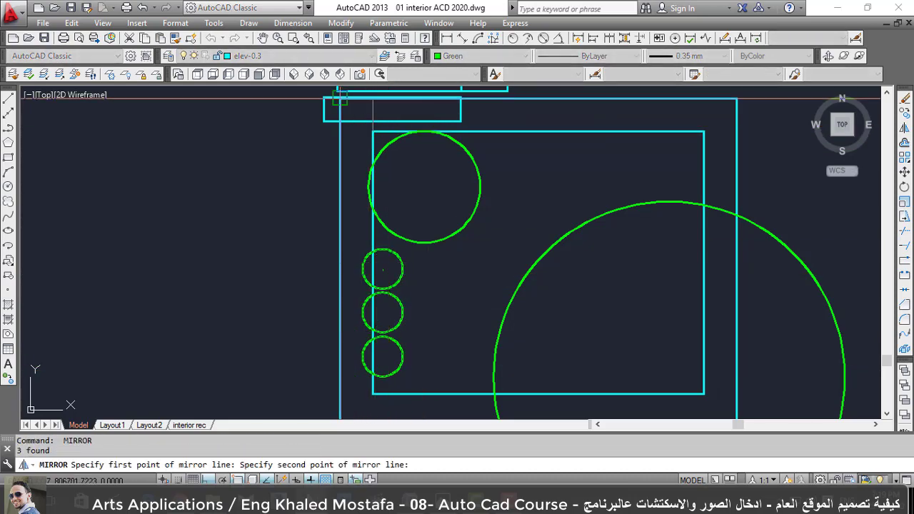
pyautogui.click(339, 96)
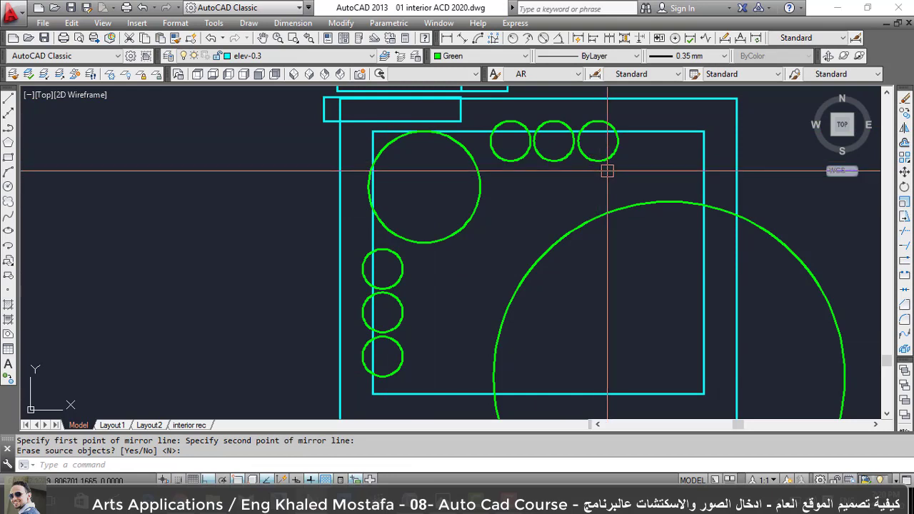
# Copy a top-row circle to the right to extend the row to five.
pyautogui.write('co')
pyautogui.press('Return')
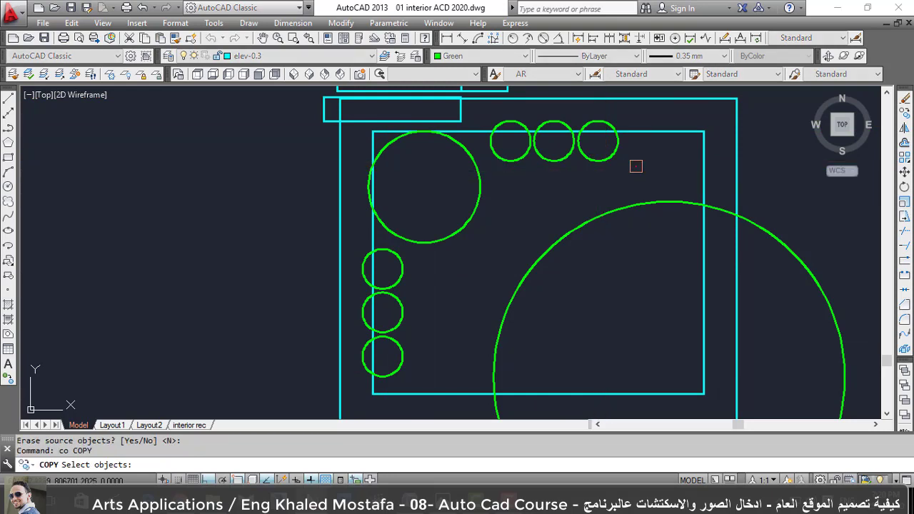
pyautogui.click(635, 169)
pyautogui.click(545, 148)
pyautogui.press('Return')
pyautogui.click(598, 141)
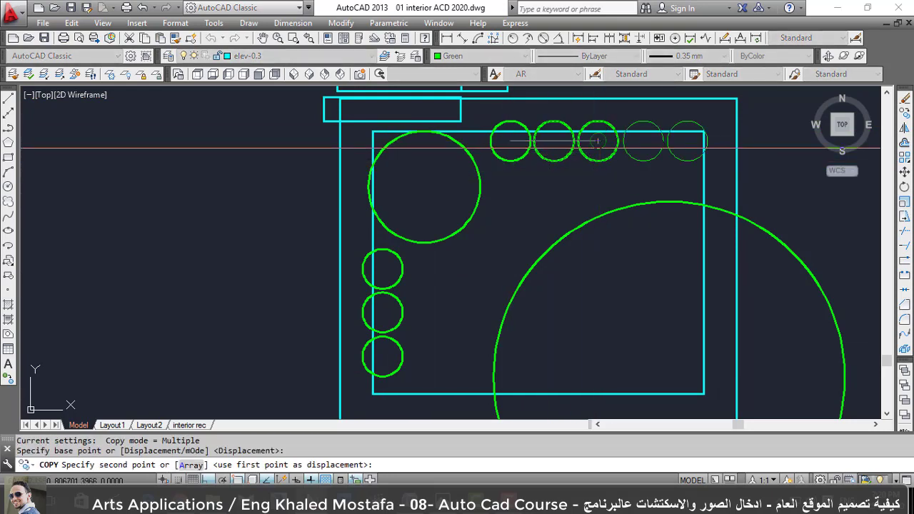
pyautogui.click(685, 141)
pyautogui.press('Escape')
# Select the five top-row circles and move them along the seat's top edge.
pyautogui.click(691, 178)
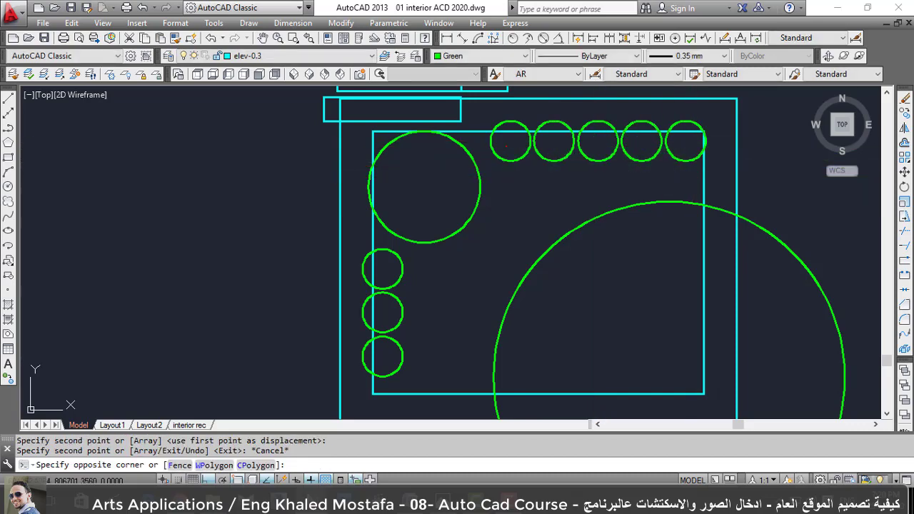
pyautogui.click(510, 153)
pyautogui.write('m')
pyautogui.press('Return')
pyautogui.click(543, 187)
pyautogui.click(536, 187)
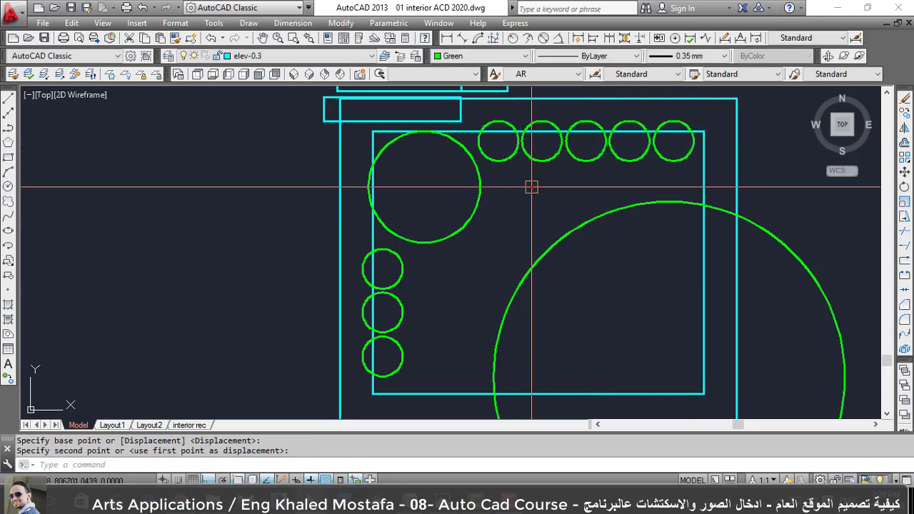
pyautogui.scroll(-3, 530, 188)
pyautogui.scroll(-3, 500, 187)
pyautogui.scroll(-3, 492, 187)
pyautogui.scroll(-5, 462, 229)
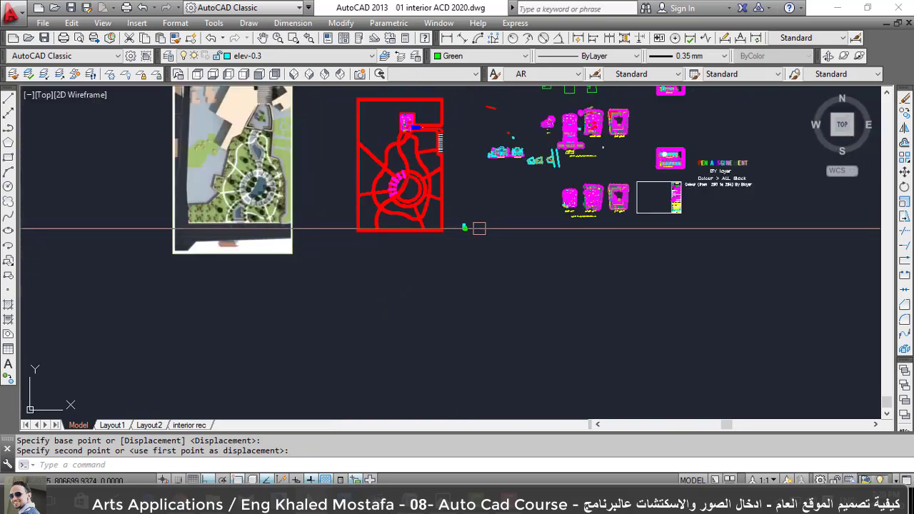
pyautogui.scroll(3, 567, 141)
pyautogui.scroll(4, 550, 140)
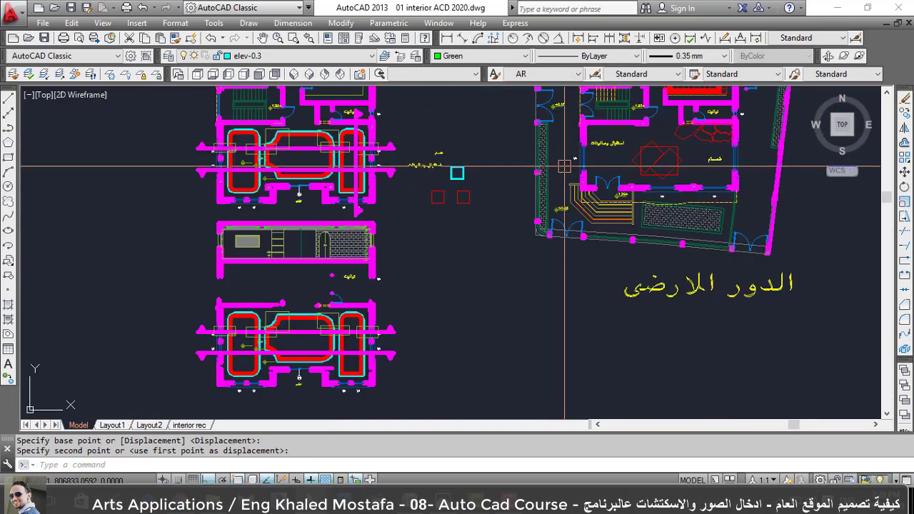
pyautogui.scroll(2, 514, 139)
pyautogui.scroll(-3, 500, 146)
pyautogui.scroll(2, 532, 157)
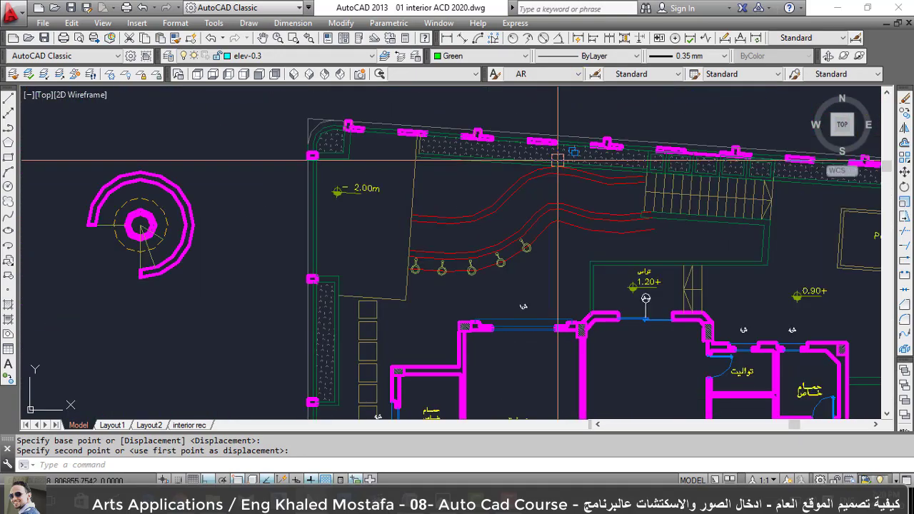
pyautogui.scroll(-4, 476, 211)
pyautogui.scroll(3, 475, 211)
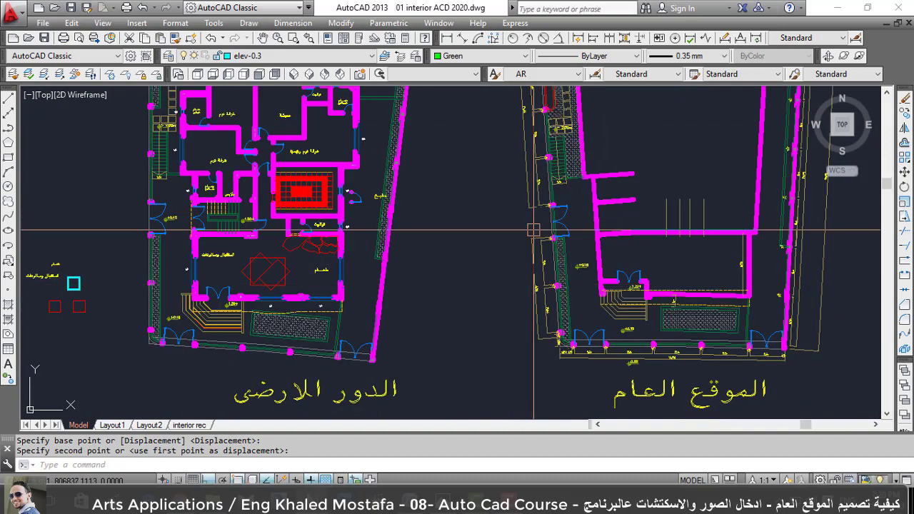
pyautogui.scroll(-2, 534, 230)
pyautogui.scroll(4, 531, 185)
pyautogui.scroll(5, 531, 154)
pyautogui.scroll(-2, 531, 153)
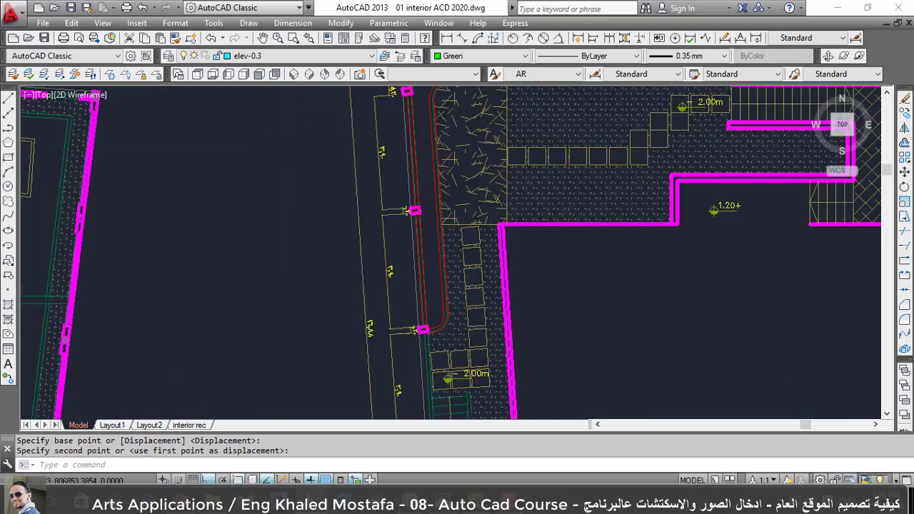
pyautogui.scroll(-5, 532, 154)
pyautogui.scroll(2, 428, 215)
pyautogui.scroll(2, 327, 310)
pyautogui.scroll(3, 472, 328)
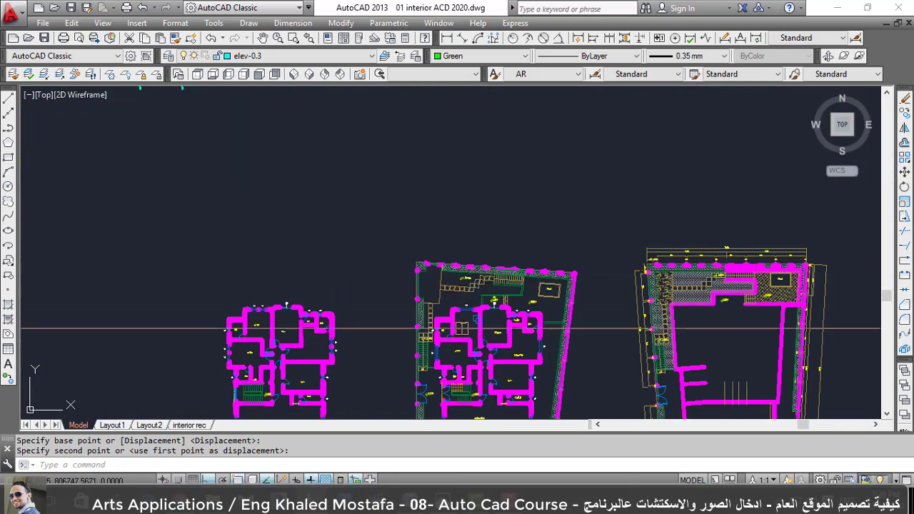
pyautogui.scroll(2, 466, 329)
pyautogui.scroll(-3, 483, 184)
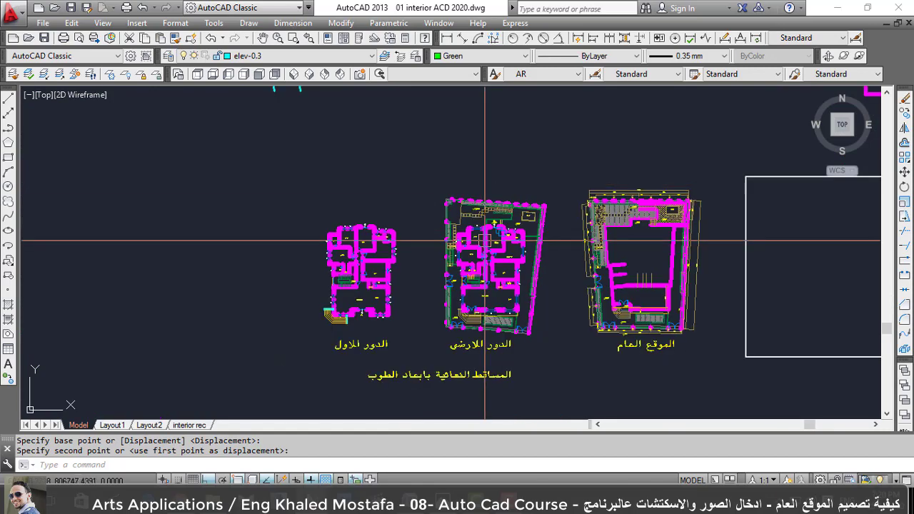
pyautogui.scroll(2, 539, 331)
pyautogui.scroll(-4, 550, 321)
pyautogui.scroll(-2, 464, 328)
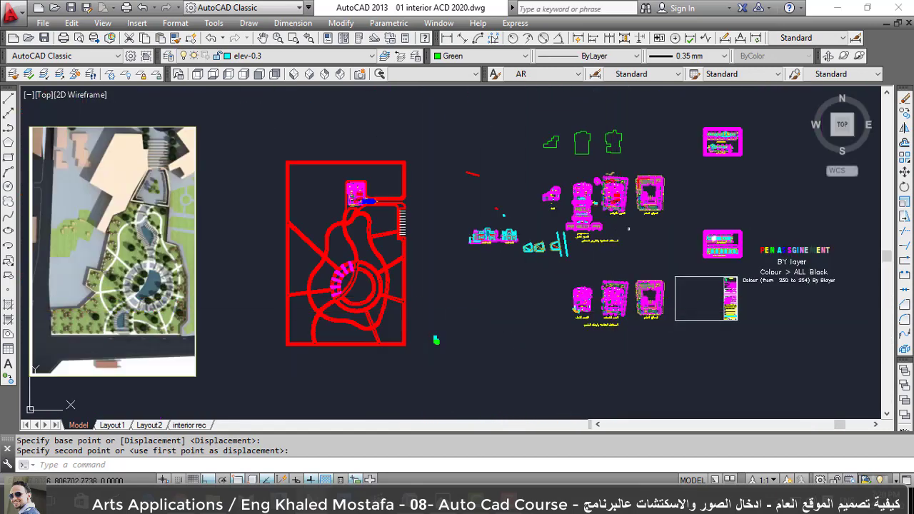
pyautogui.scroll(3, 403, 336)
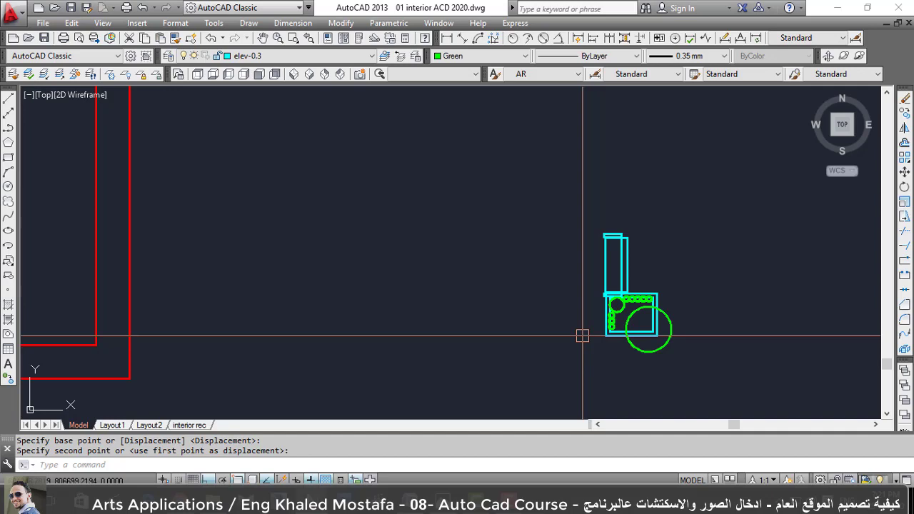
# Turn the whole chair into a block named 'dfefe'.
pyautogui.scroll(-2, 643, 361)
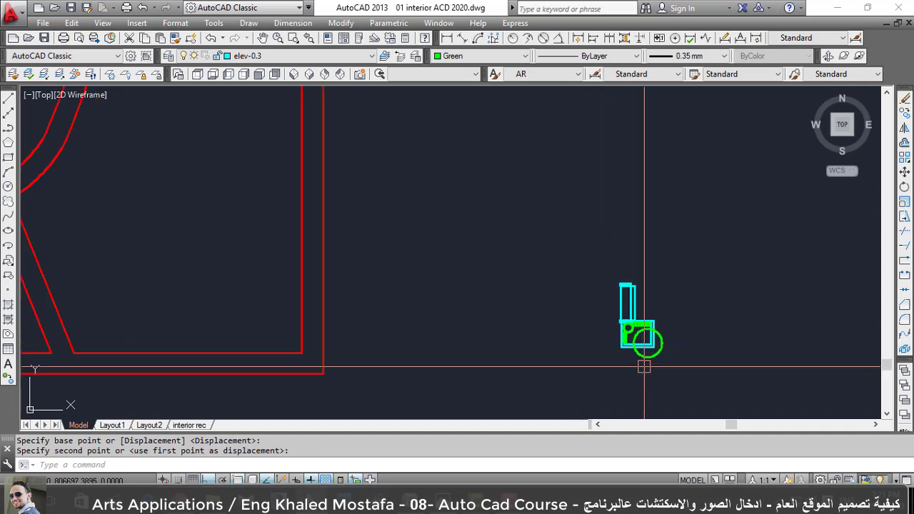
pyautogui.click(643, 363)
pyautogui.click(743, 418)
pyautogui.click(559, 252)
pyautogui.write('b')
pyautogui.press('Return')
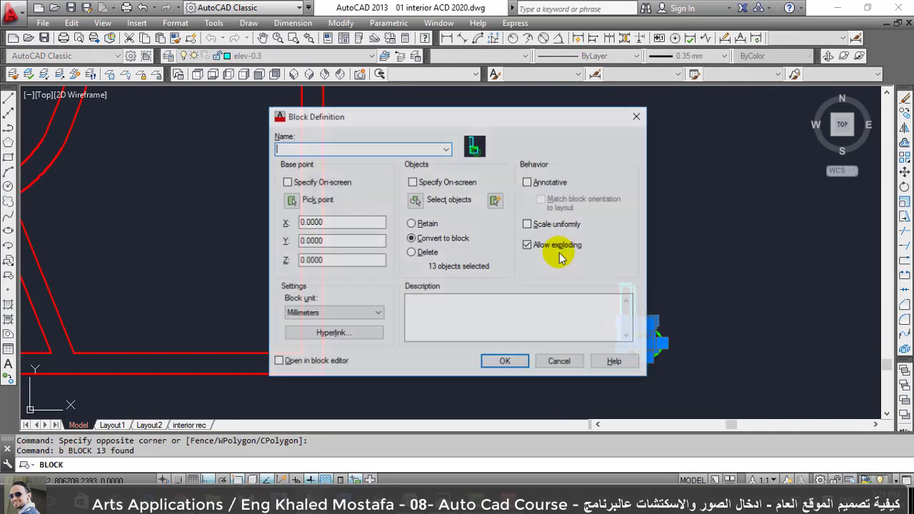
pyautogui.write('dfefe')
pyautogui.click(488, 366)
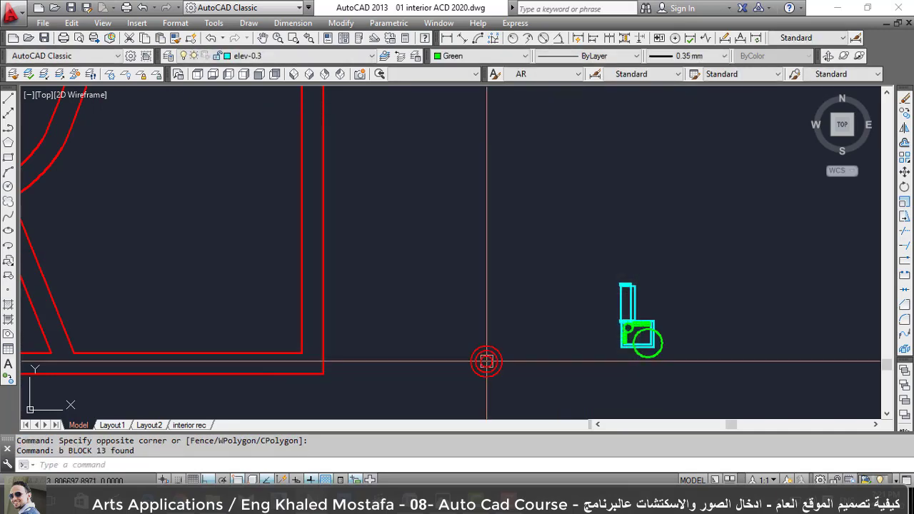
# Move the chair block beside the diagonal red path.
pyautogui.write('m')
pyautogui.press('Return')
pyautogui.click(626, 300)
pyautogui.press('Return')
pyautogui.click(621, 333)
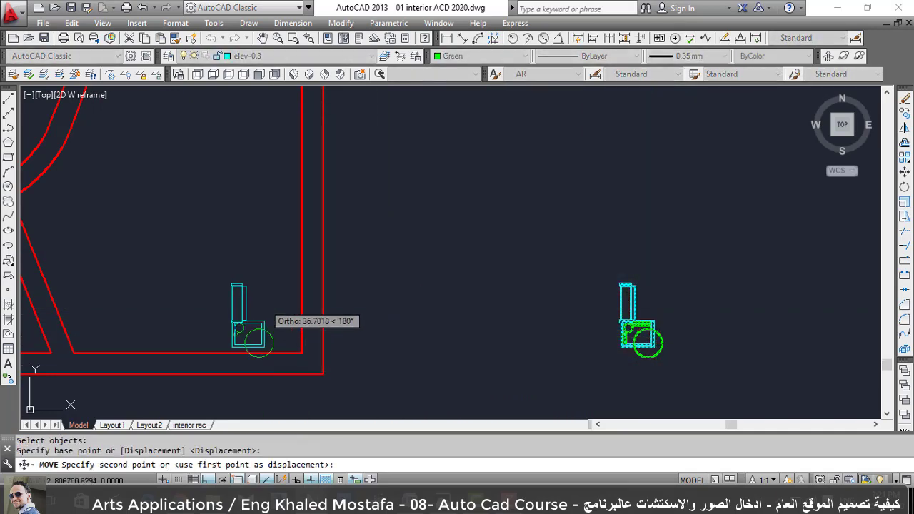
pyautogui.moveTo(245, 316); pyautogui.dragTo(430, 327, button='middle')
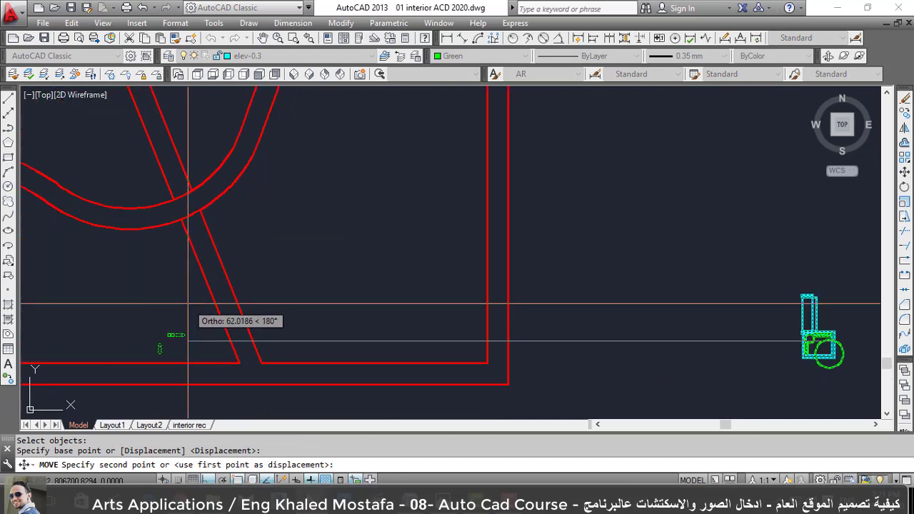
pyautogui.click(186, 307)
# Nudge the chair closer to the diagonal path.
pyautogui.press('Return')
pyautogui.click(190, 314)
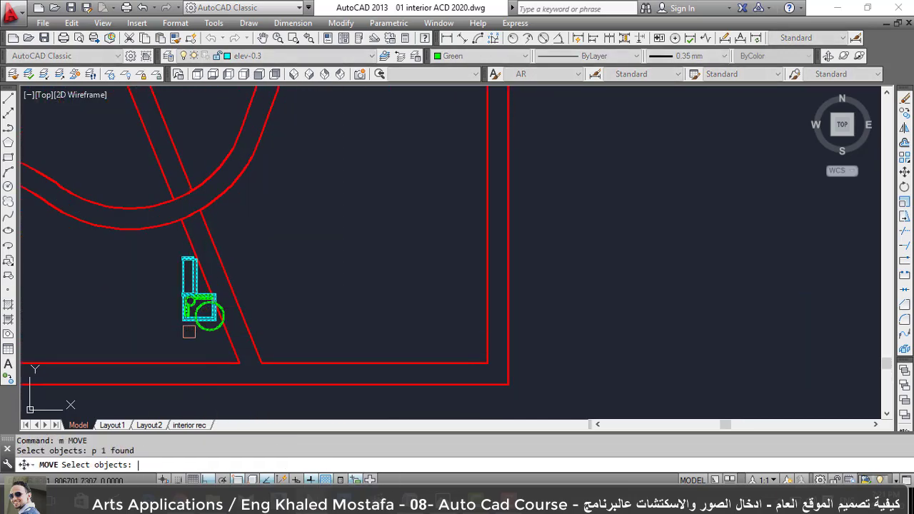
pyautogui.scroll(3, 217, 329)
pyautogui.press('Return')
pyautogui.click(220, 284)
pyautogui.click(224, 347)
pyautogui.scroll(-3, 224, 346)
pyautogui.click(169, 286)
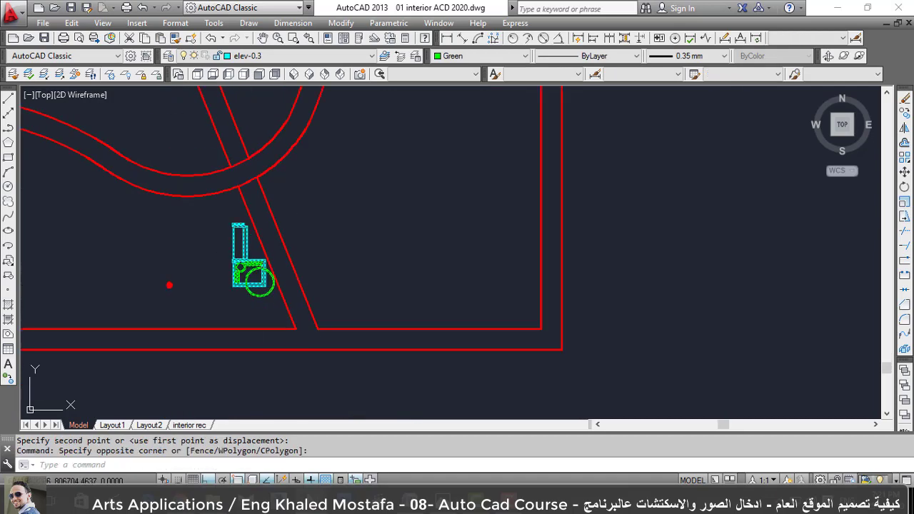
pyautogui.click(279, 335)
pyautogui.write('m')
pyautogui.press('Return')
pyautogui.click(235, 251)
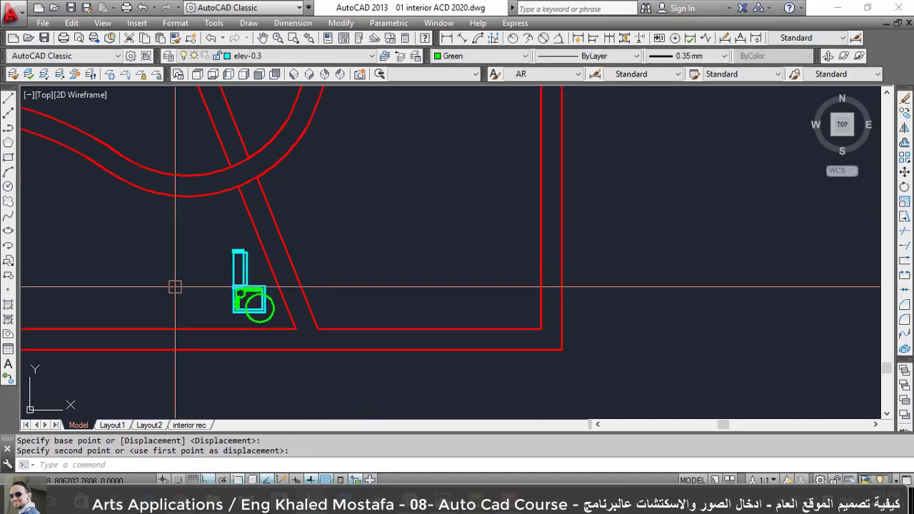
pyautogui.press('Escape')
# Mirror the chair to create an upper copy, keeping the original.
pyautogui.write('mi')
pyautogui.press('Return')
pyautogui.click(242, 293)
pyautogui.scroll(2, 220, 243)
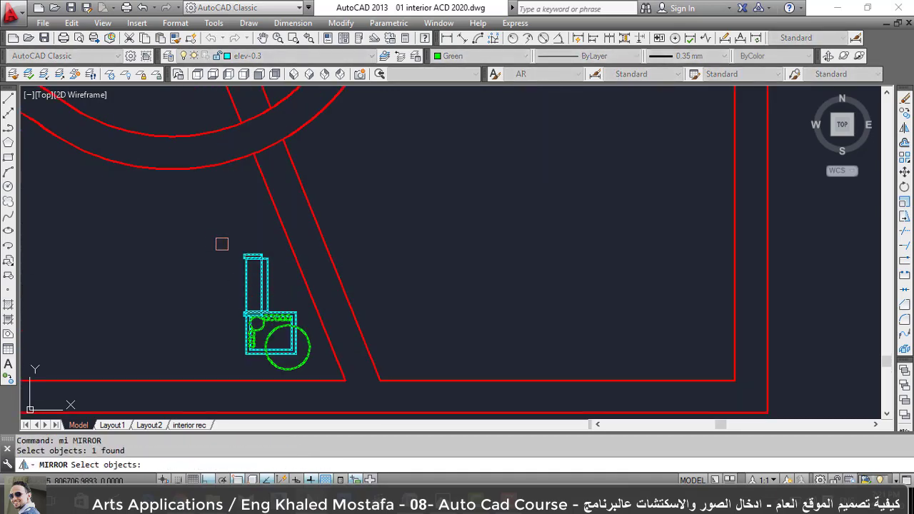
pyautogui.press('Return')
pyautogui.click(188, 261)
pyautogui.click(179, 263)
pyautogui.press('Return')
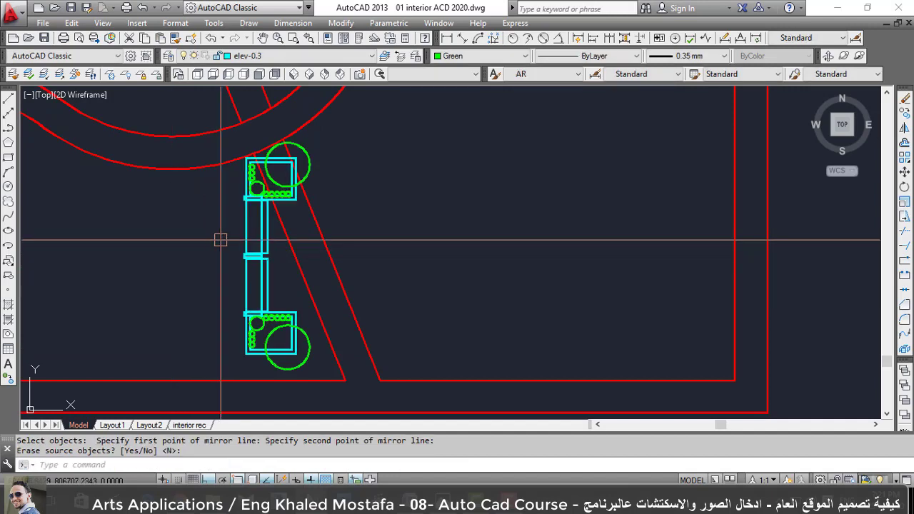
pyautogui.press('Return')
# Rotate the upper chair 30° about a pivot near its left edge.
pyautogui.write('o')
pyautogui.press('Return')
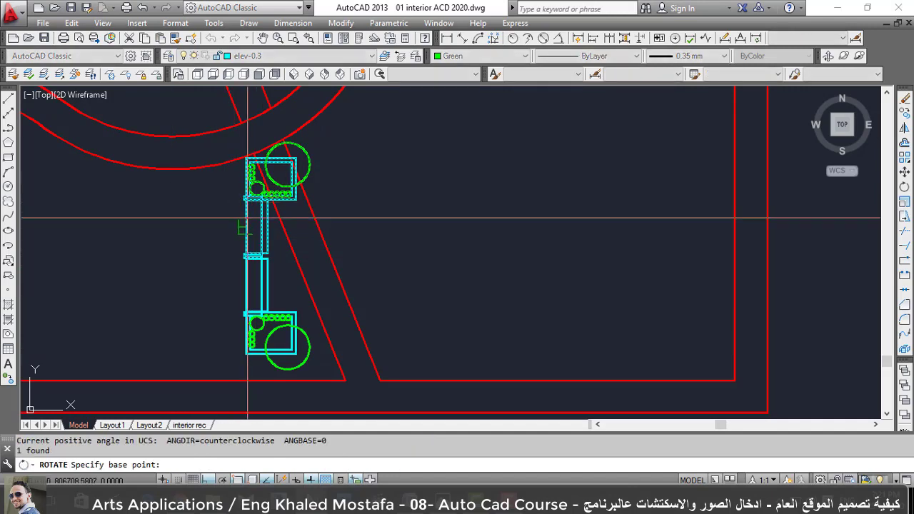
pyautogui.click(246, 224)
pyautogui.write('30')
pyautogui.press('Return')
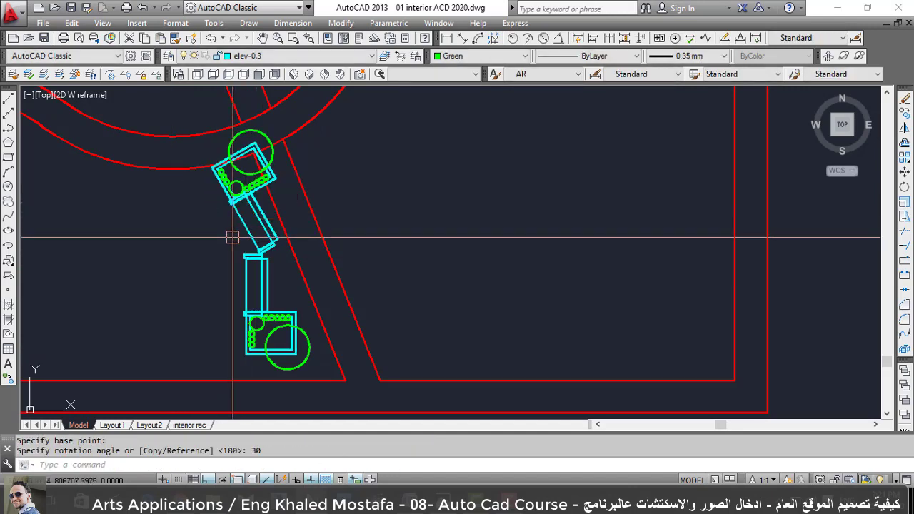
# Move the rotated chair further left along the path.
pyautogui.press('m')
pyautogui.press('Return')
pyautogui.scroll(2, 214, 222)
pyautogui.press('p')
pyautogui.press('Return')
pyautogui.press('Return')
pyautogui.click(213, 216)
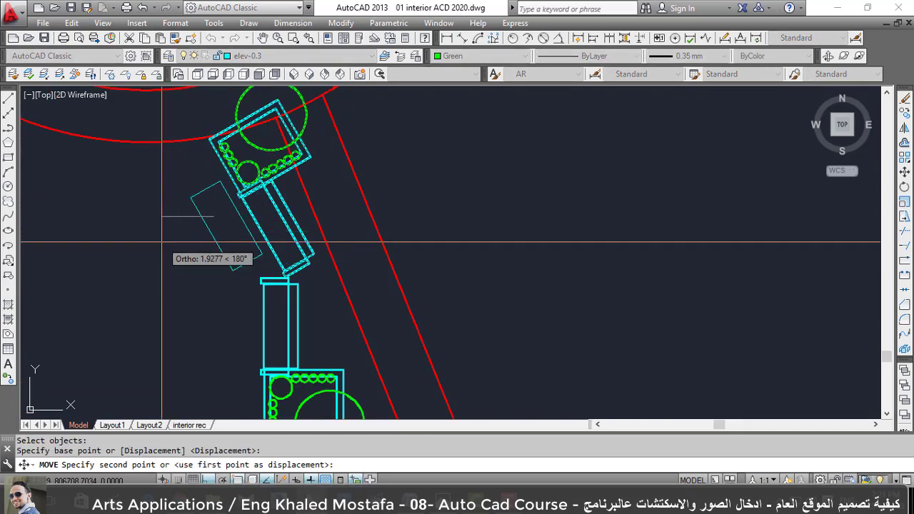
pyautogui.click(160, 247)
# Reposition the rotated chair so it lines up with the lower chair.
pyautogui.press('Return')
pyautogui.press('p')
pyautogui.press('Return')
pyautogui.press('Return')
pyautogui.click(155, 232)
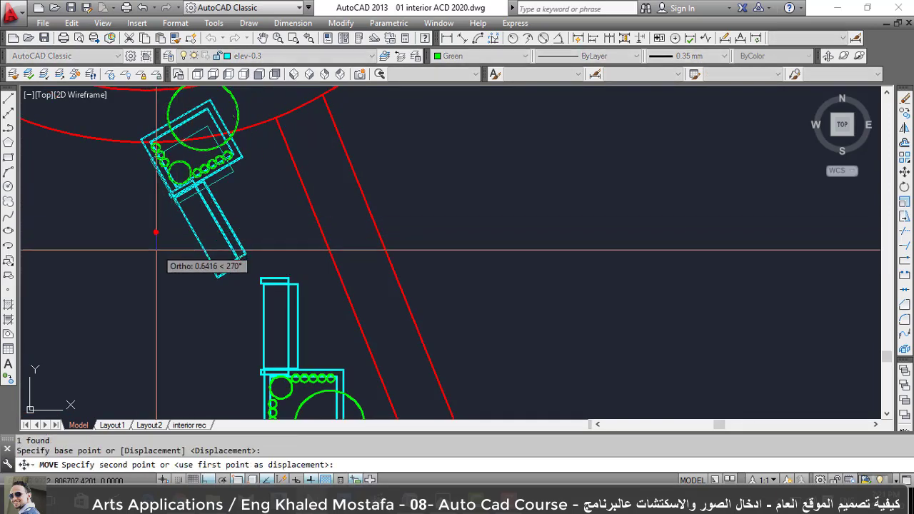
pyautogui.scroll(-2, 214, 215)
pyautogui.scroll(1, 199, 246)
pyautogui.click(199, 245)
pyautogui.scroll(1, 199, 245)
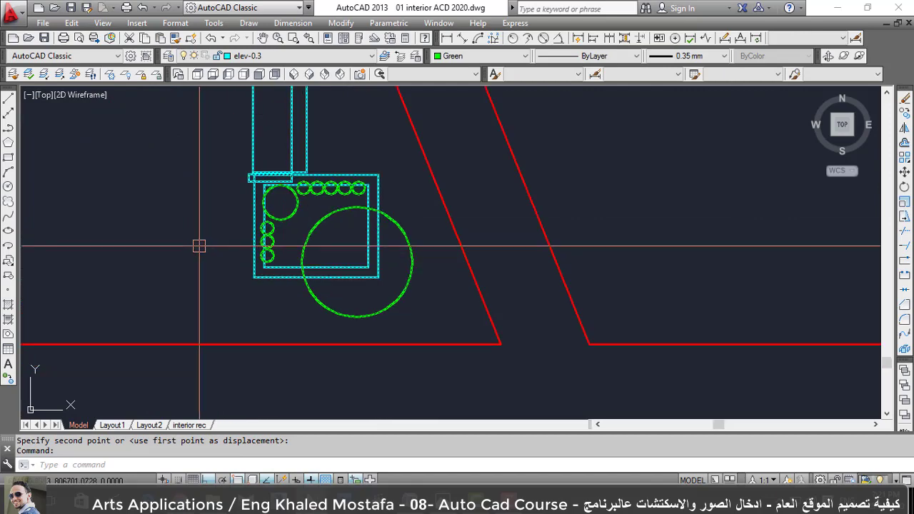
pyautogui.press('Return')
pyautogui.click(199, 246)
pyautogui.scroll(-3, 241, 302)
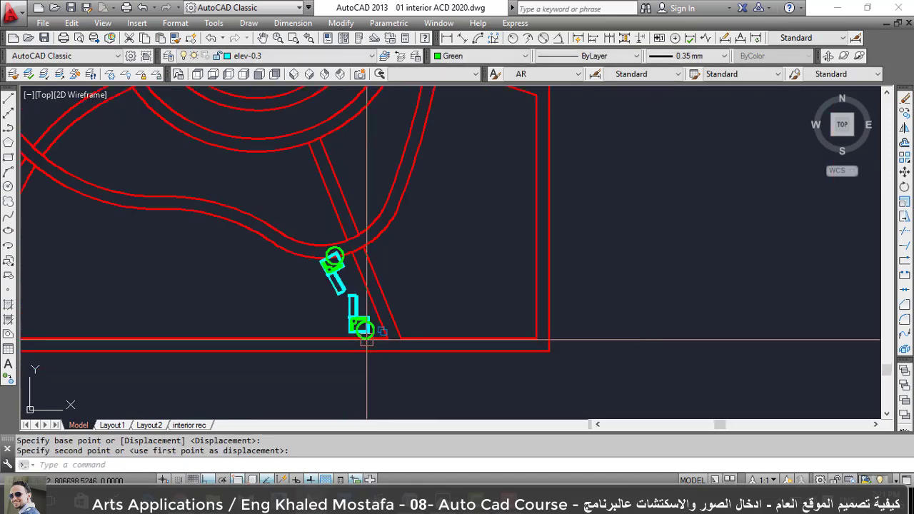
pyautogui.scroll(-3, 366, 341)
pyautogui.scroll(-3, 332, 314)
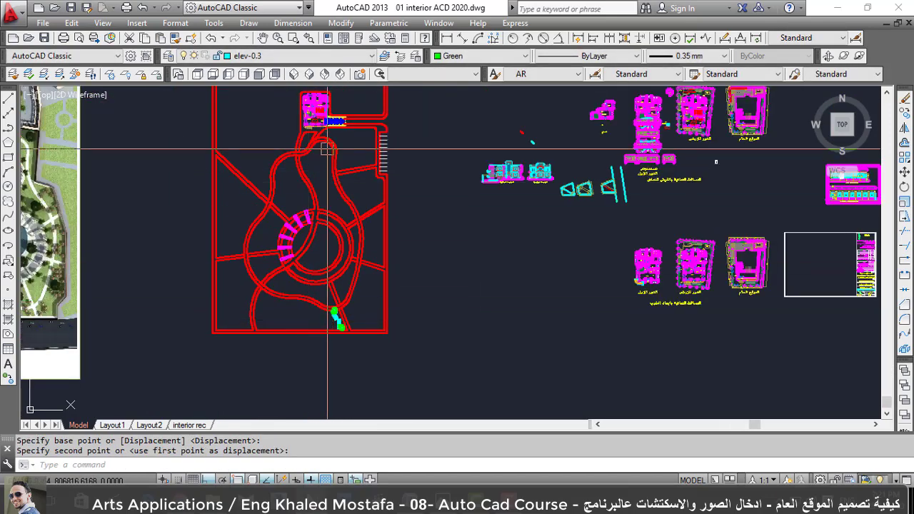
pyautogui.scroll(-1, 325, 151)
pyautogui.scroll(2, 316, 157)
pyautogui.scroll(2, 311, 160)
pyautogui.scroll(3, 319, 166)
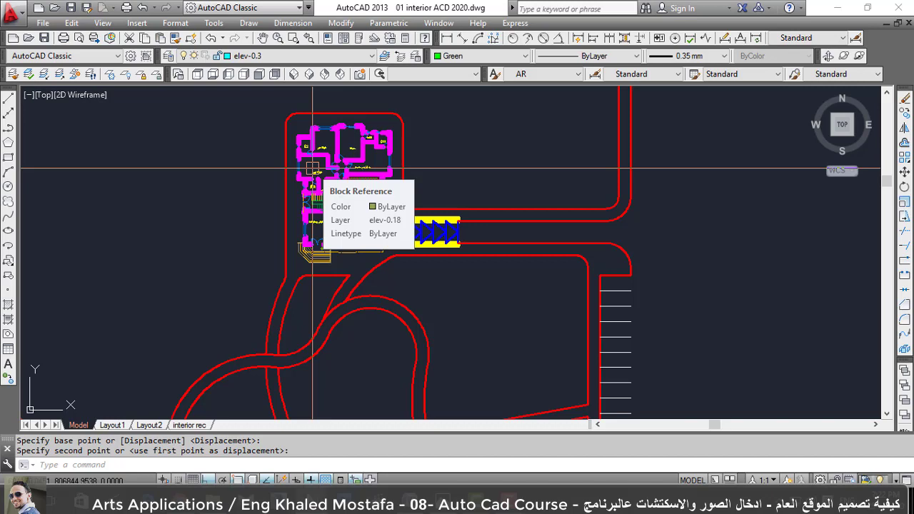
# Finish the move, then draw a small rectangle in empty space with REC.
pyautogui.click(312, 168)
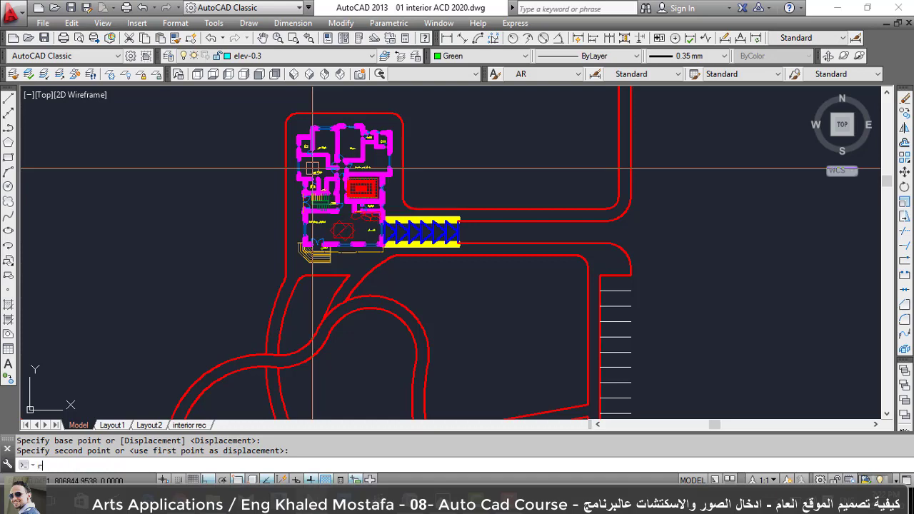
pyautogui.write('rec')
pyautogui.press('Return')
pyautogui.scroll(-5, 324, 246)
pyautogui.scroll(-2, 324, 246)
pyautogui.scroll(-3, 324, 245)
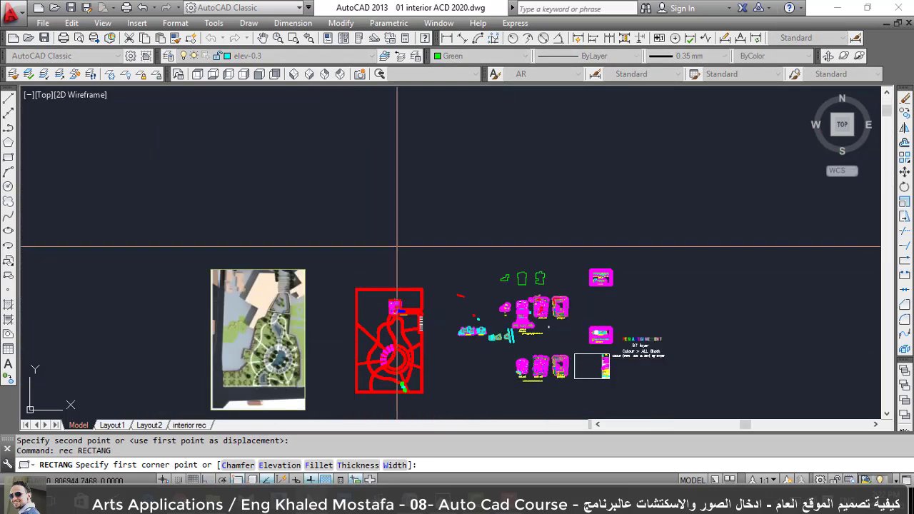
pyautogui.scroll(-3, 363, 249)
pyautogui.click(367, 265)
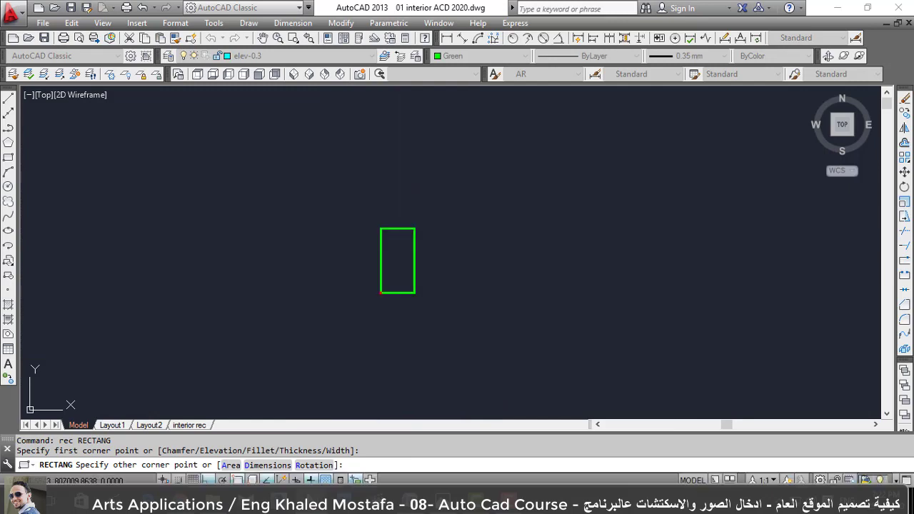
pyautogui.click(414, 229)
pyautogui.scroll(-4, 414, 239)
# Draw an 80×50 box and move it by its top middle directly under the small rectangle.
pyautogui.press('Return')
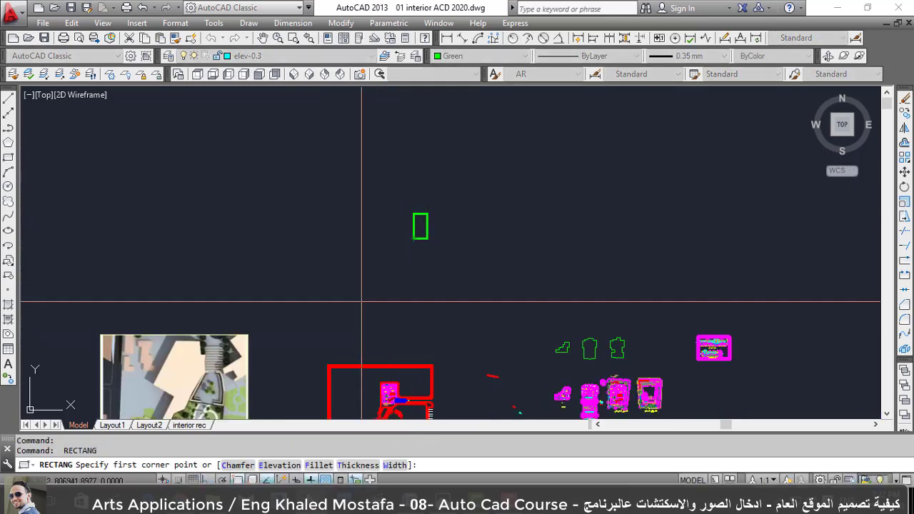
pyautogui.click(349, 348)
pyautogui.write('@80,50')
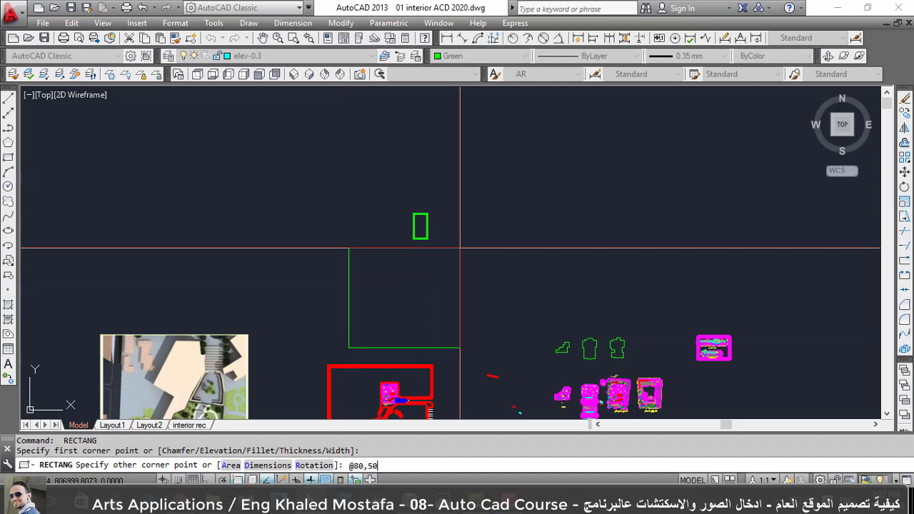
pyautogui.press('Return')
pyautogui.write('m')
pyautogui.press('Return')
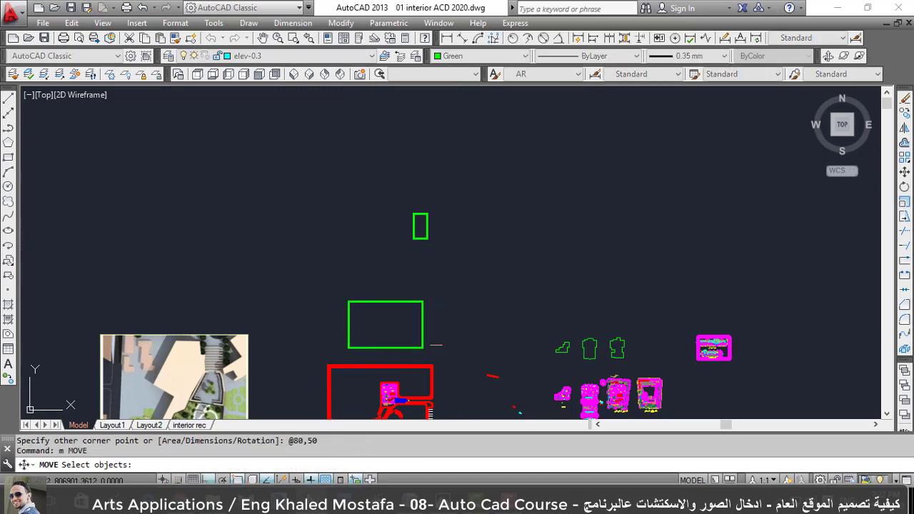
pyautogui.click(431, 343)
pyautogui.click(393, 326)
pyautogui.press('Return')
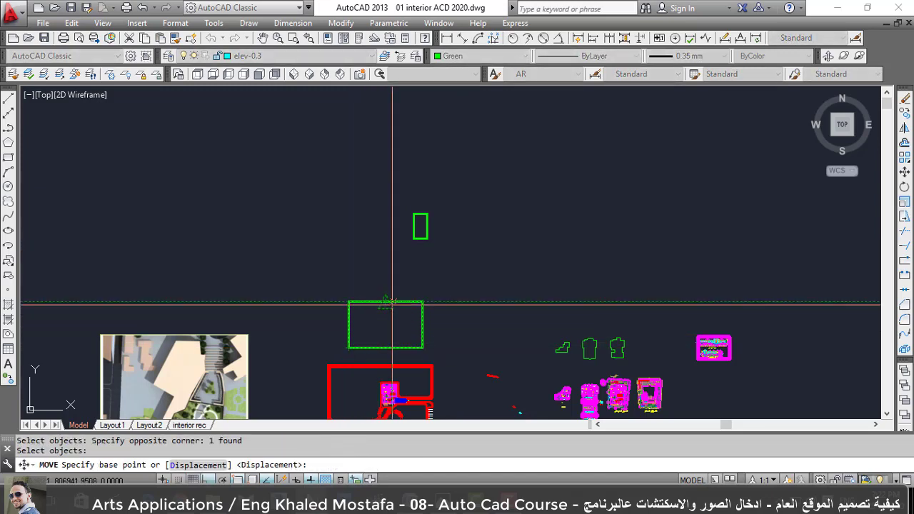
pyautogui.click(386, 302)
pyautogui.click(421, 240)
pyautogui.scroll(6, 421, 244)
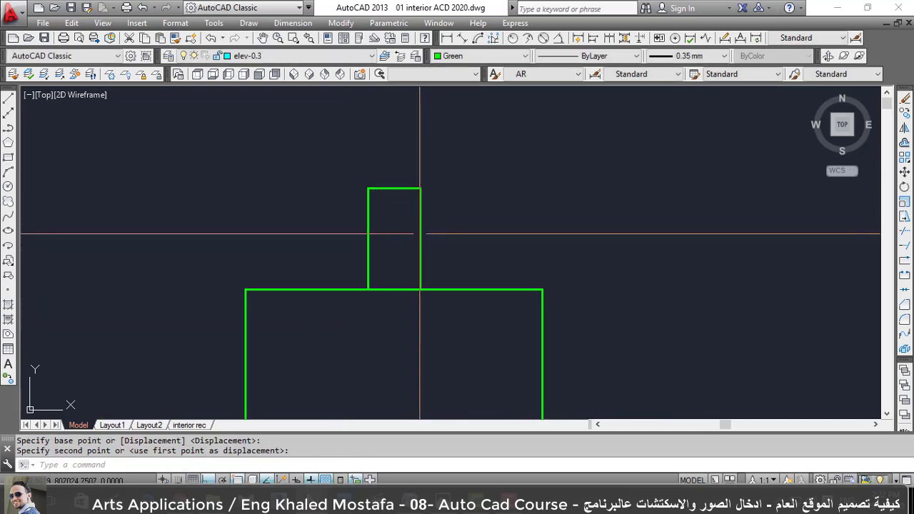
pyautogui.scroll(2, 418, 236)
# Offset the tall rectangle 4 units outward and trim the frame's overlapping bottom edge and stub.
pyautogui.write('o')
pyautogui.press('Return')
pyautogui.write('4')
pyautogui.press('Return')
pyautogui.click(412, 238)
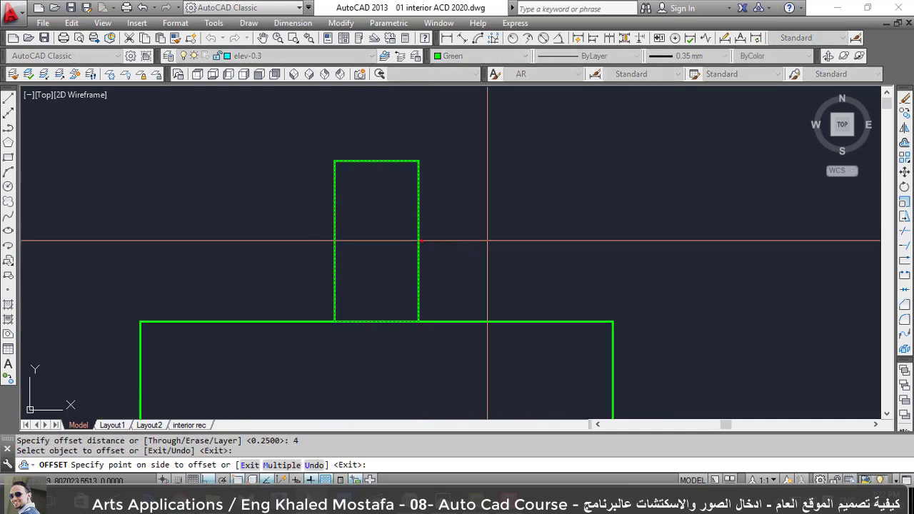
pyautogui.click(492, 241)
pyautogui.press('Escape')
pyautogui.press('Escape')
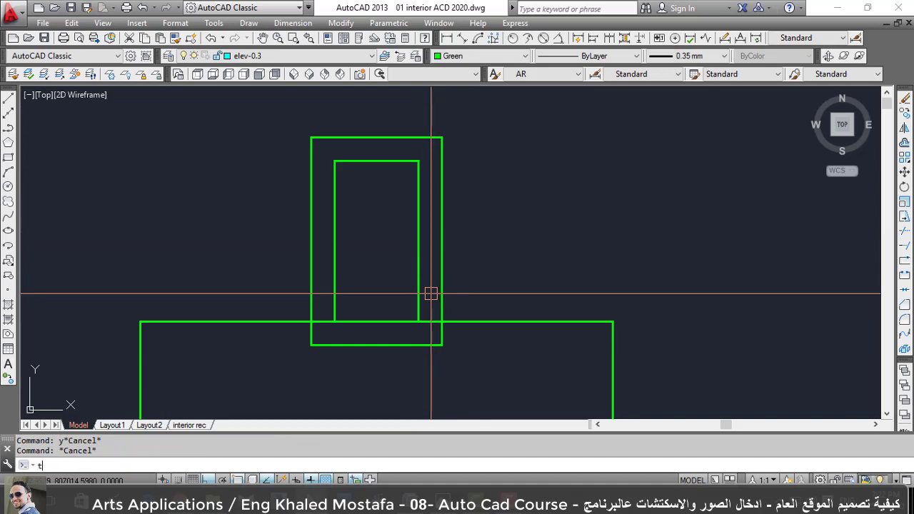
pyautogui.write('tr')
pyautogui.press('Return')
pyautogui.press('Return')
pyautogui.click(397, 347)
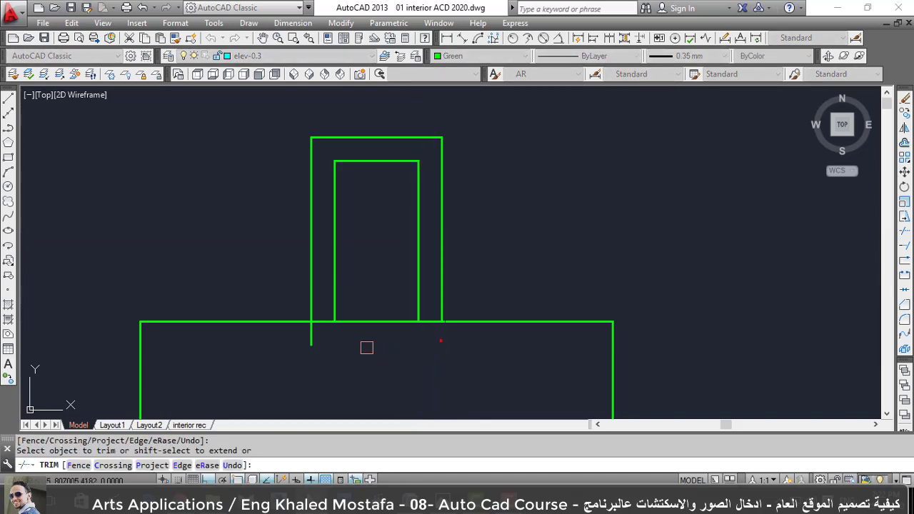
pyautogui.click(314, 341)
pyautogui.press('Escape')
# Add a 4.00 aligned dimension across the frame thickness.
pyautogui.write('dal')
pyautogui.press('Return')
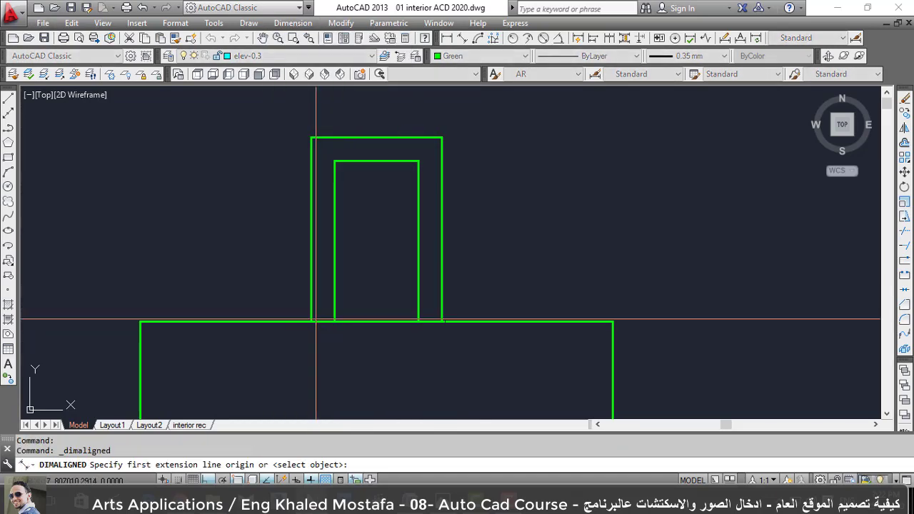
pyautogui.click(312, 268)
pyautogui.click(334, 268)
pyautogui.scroll(2, 329, 264)
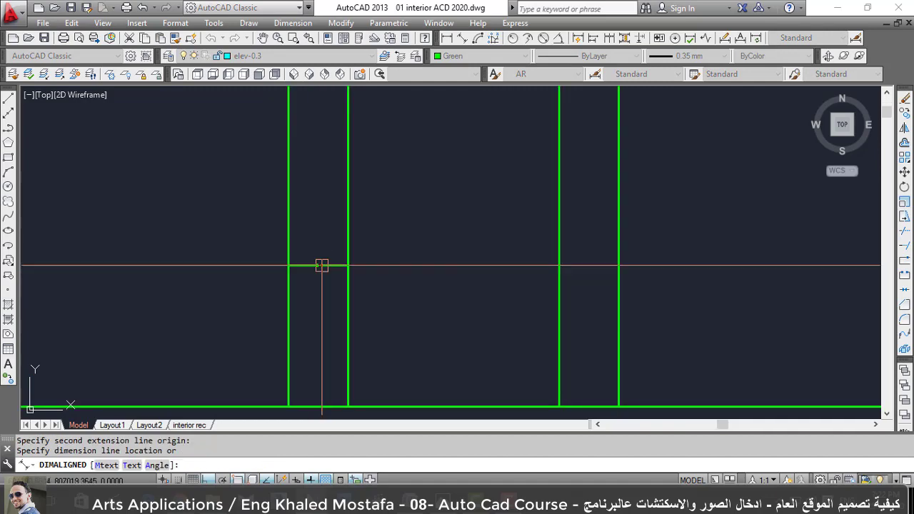
pyautogui.click(320, 265)
pyautogui.scroll(3, 321, 268)
pyautogui.scroll(3, 321, 273)
pyautogui.scroll(-3, 300, 255)
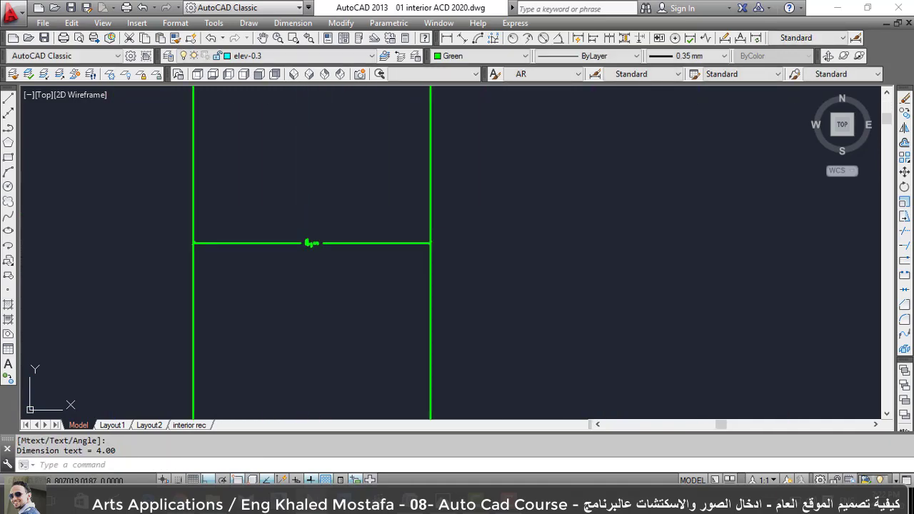
pyautogui.scroll(-4, 339, 229)
pyautogui.scroll(-2, 339, 230)
# Increase the Standard dimension style's text height to 3 so the 4.00 label reads larger.
pyautogui.write('d')
pyautogui.press('Return')
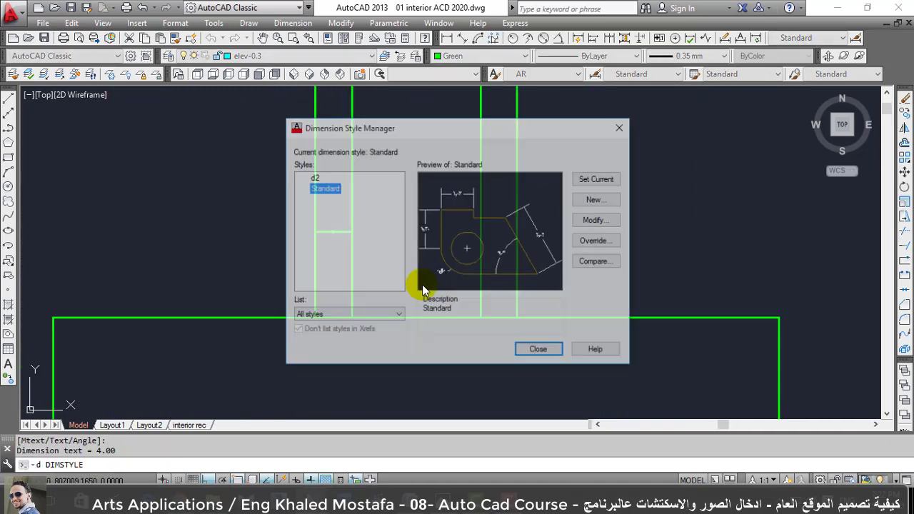
pyautogui.click(597, 220)
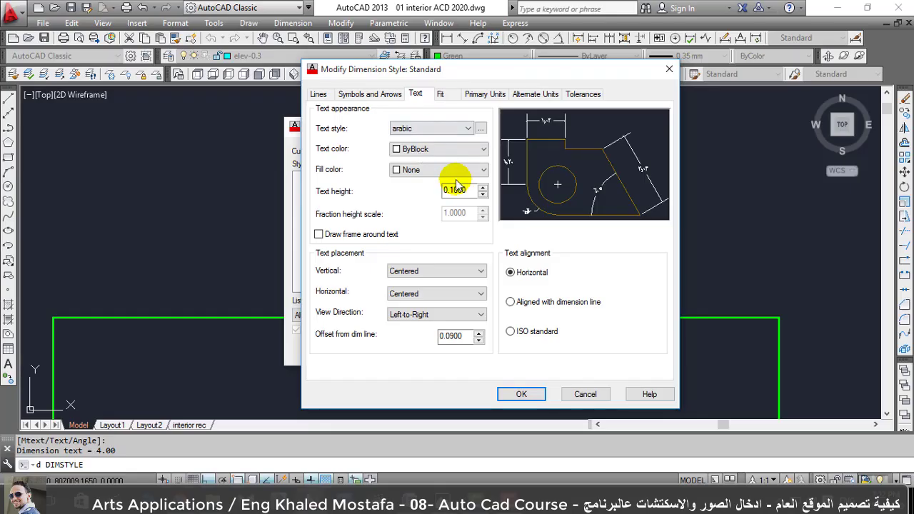
pyautogui.doubleClick(461, 186)
pyautogui.write('1')
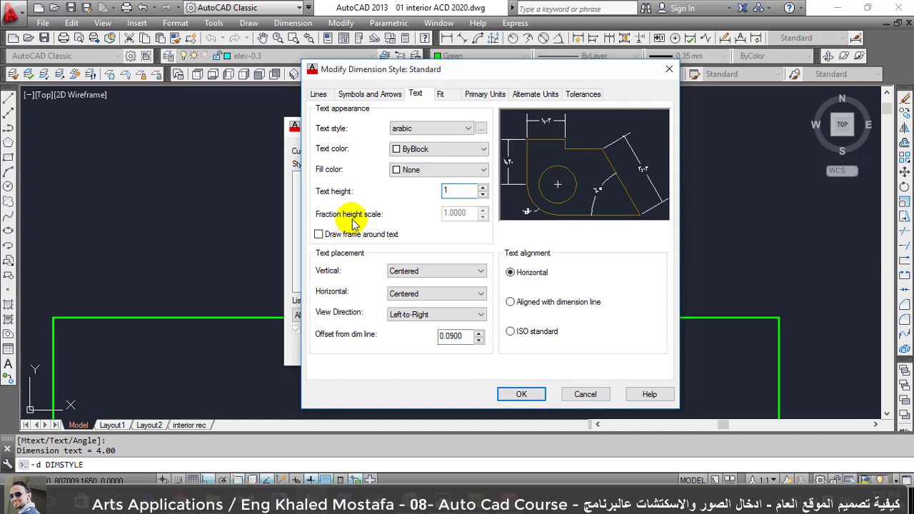
pyautogui.click(522, 394)
pyautogui.click(530, 348)
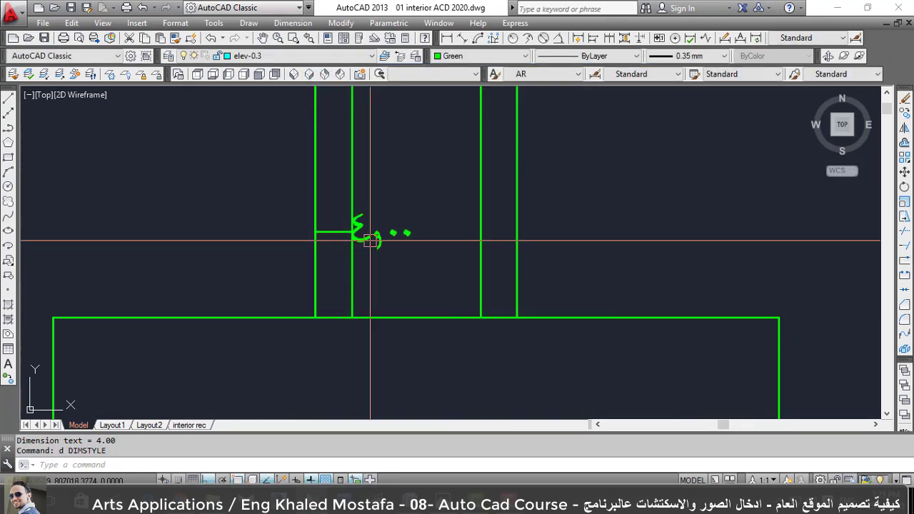
# Select the 4.00 dimension and grab its grip, then cancel the adjustment.
pyautogui.click(378, 231)
pyautogui.scroll(-2, 377, 234)
pyautogui.click(376, 234)
pyautogui.scroll(3, 376, 234)
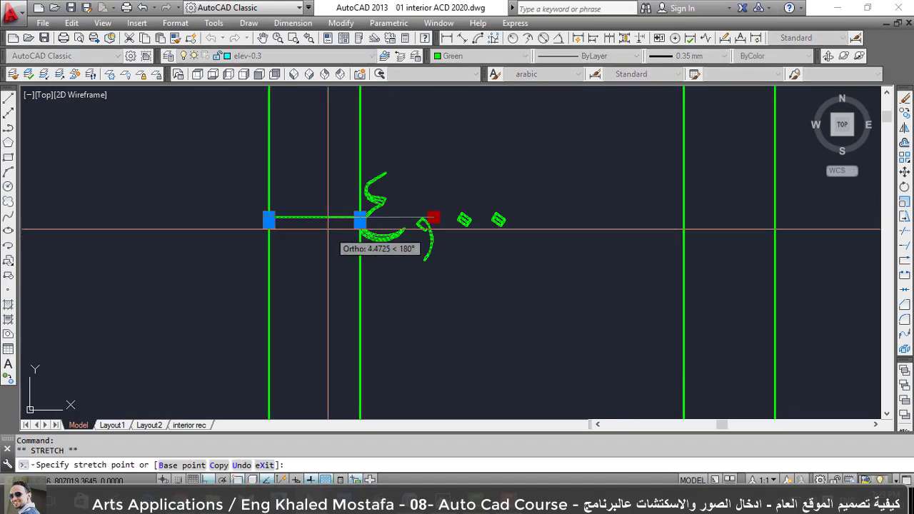
pyautogui.scroll(-5, 376, 234)
pyautogui.press('Escape')
pyautogui.press('Escape')
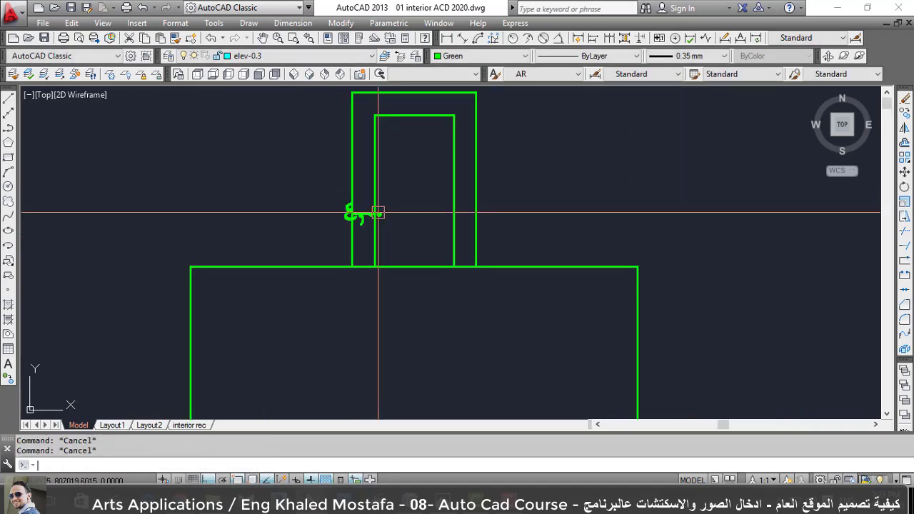
# Dimension the box's top edge (80.00) and right edge (50.00) with aligned dimensions.
pyautogui.click(461, 38)
pyautogui.press('Return')
pyautogui.click(490, 267)
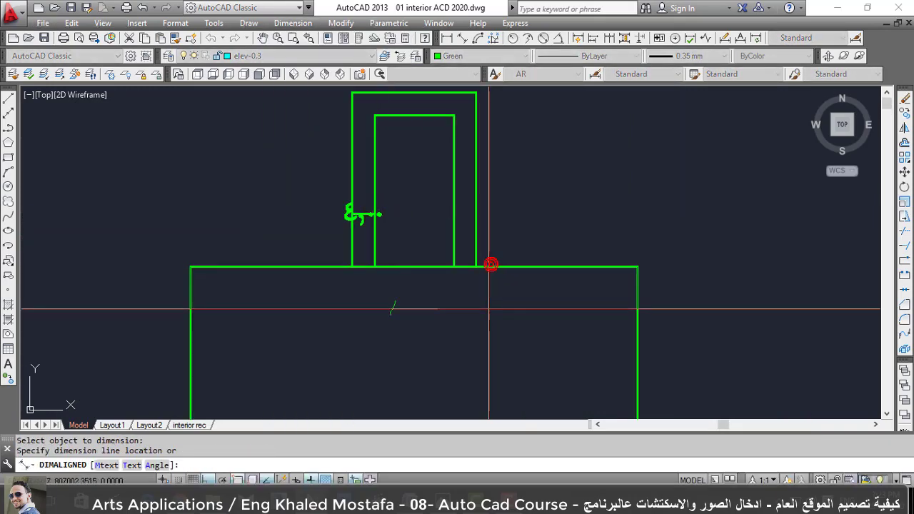
pyautogui.click(488, 309)
pyautogui.press('Return')
pyautogui.press('Return')
pyautogui.click(638, 343)
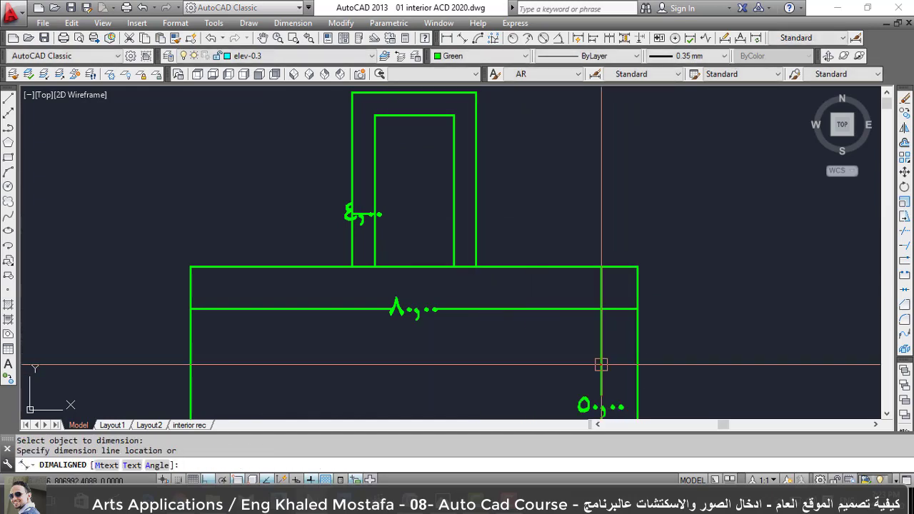
pyautogui.click(601, 367)
# Rotate the box and its dimensions 90 degrees about its right edge.
pyautogui.scroll(-4, 509, 282)
pyautogui.write('r')
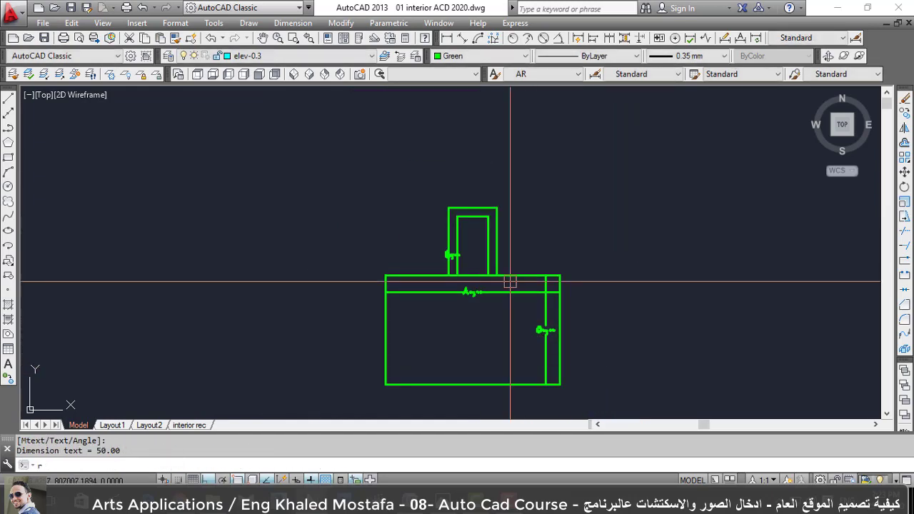
pyautogui.press('Return')
pyautogui.click(602, 360)
pyautogui.click(503, 290)
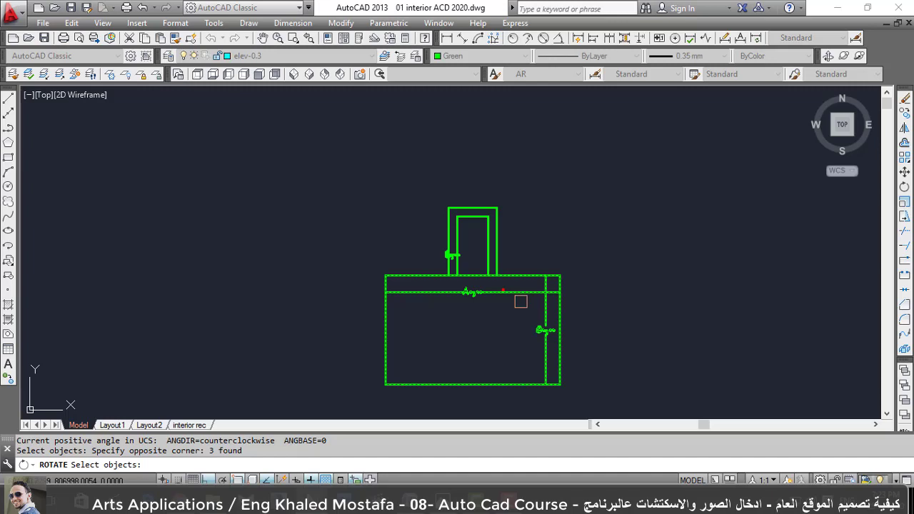
pyautogui.press('Return')
pyautogui.click(561, 330)
pyautogui.click(546, 228)
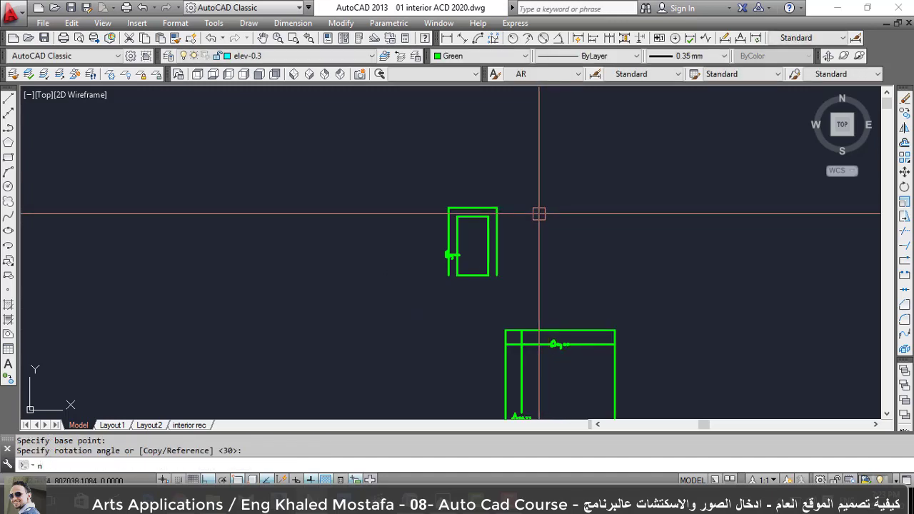
pyautogui.press('Escape')
# Move the box by its top midpoint so it sits directly under the door.
pyautogui.write('m')
pyautogui.press('Return')
pyautogui.write('p')
pyautogui.press('Return')
pyautogui.press('Return')
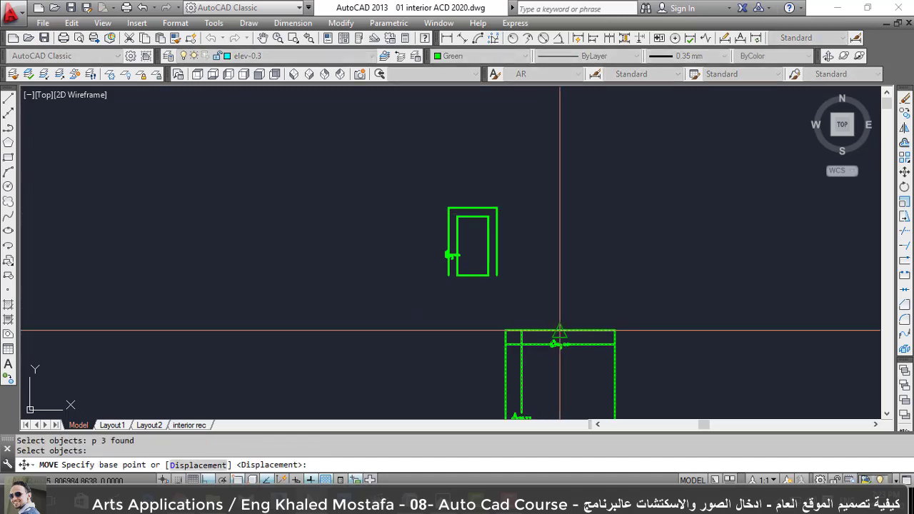
pyautogui.click(559, 330)
pyautogui.click(472, 276)
pyautogui.scroll(1, 467, 298)
pyautogui.scroll(1, 465, 297)
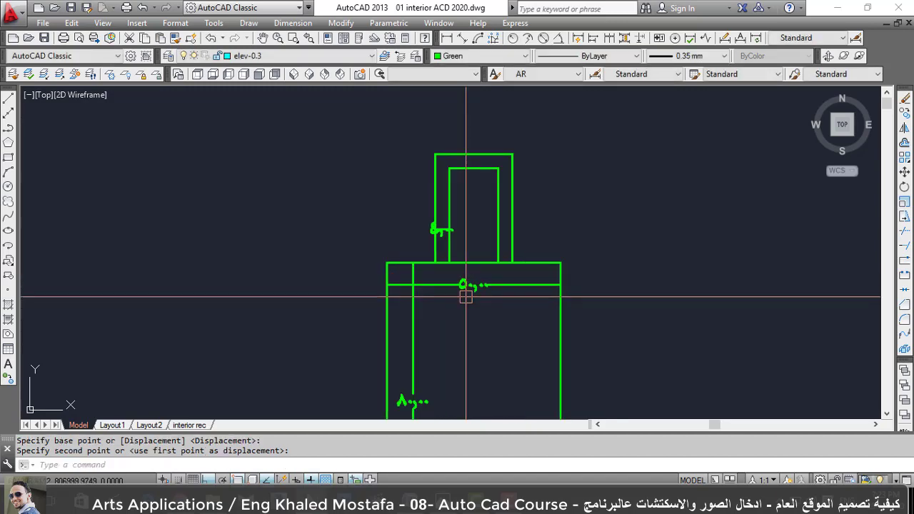
pyautogui.scroll(-1, 465, 297)
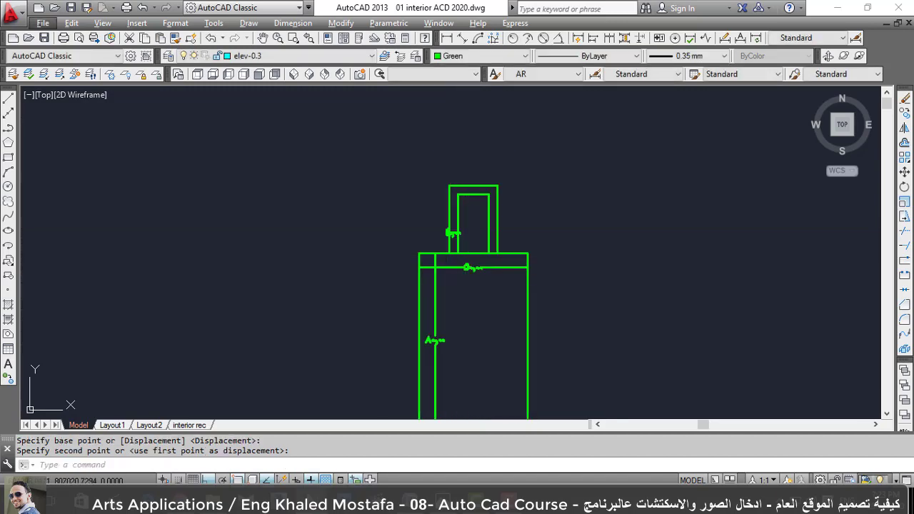
# Add 4.00 aligned dimensions for the frame thickness on the top and right sides.
pyautogui.click(292, 23)
pyautogui.click(300, 69)
pyautogui.scroll(3, 471, 269)
pyautogui.click(468, 243)
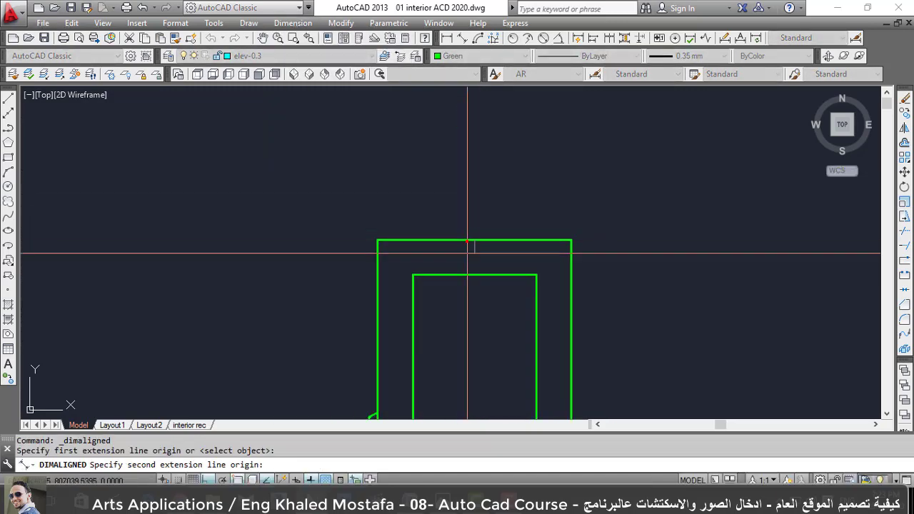
pyautogui.click(474, 275)
pyautogui.click(474, 273)
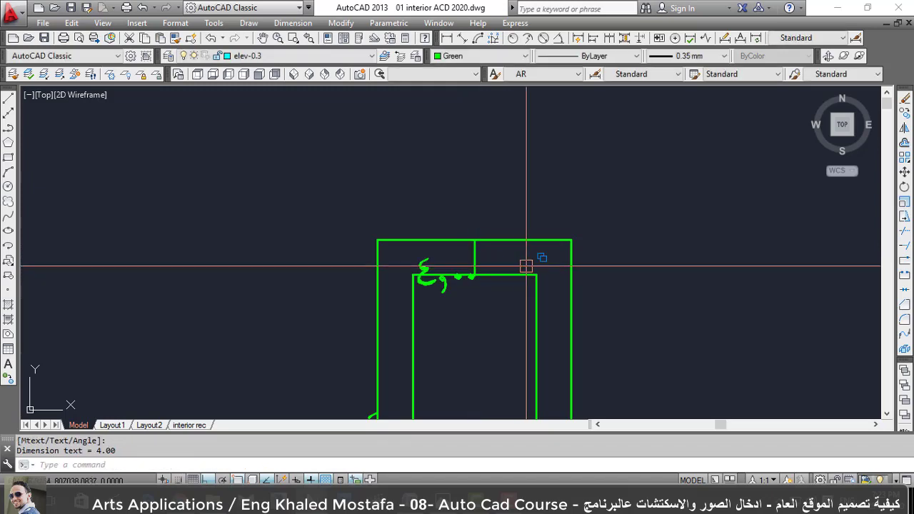
pyautogui.press('Return')
pyautogui.click(537, 305)
pyautogui.click(571, 305)
pyautogui.click(549, 304)
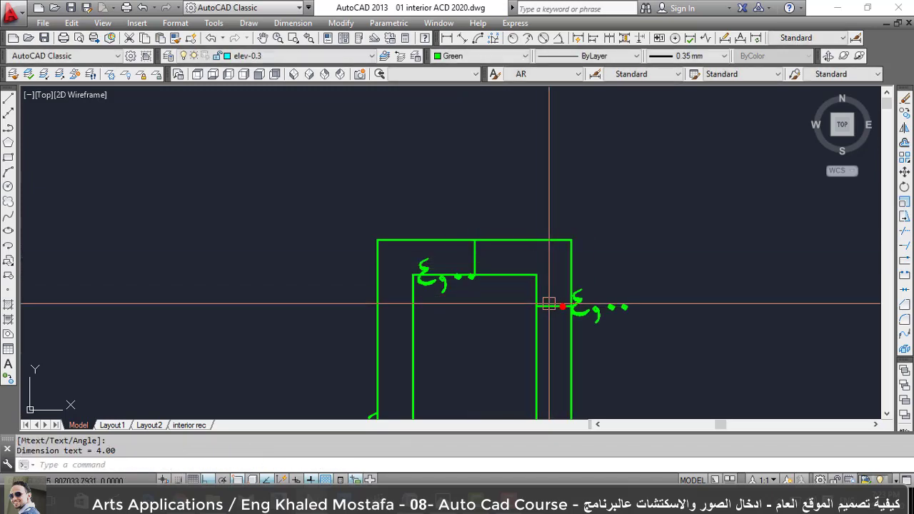
# Change the inner door rectangle's colour to red.
pyautogui.click(537, 280)
pyautogui.click(448, 57)
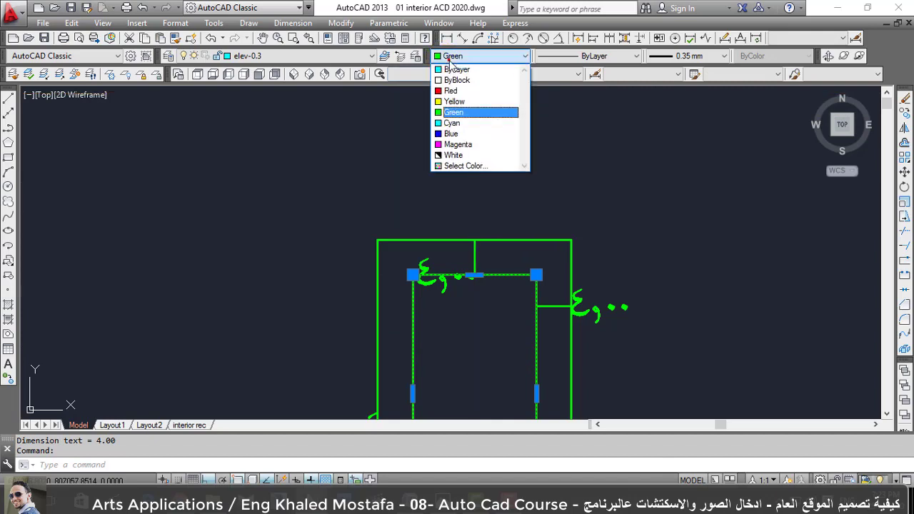
pyautogui.click(451, 90)
pyautogui.scroll(-4, 494, 194)
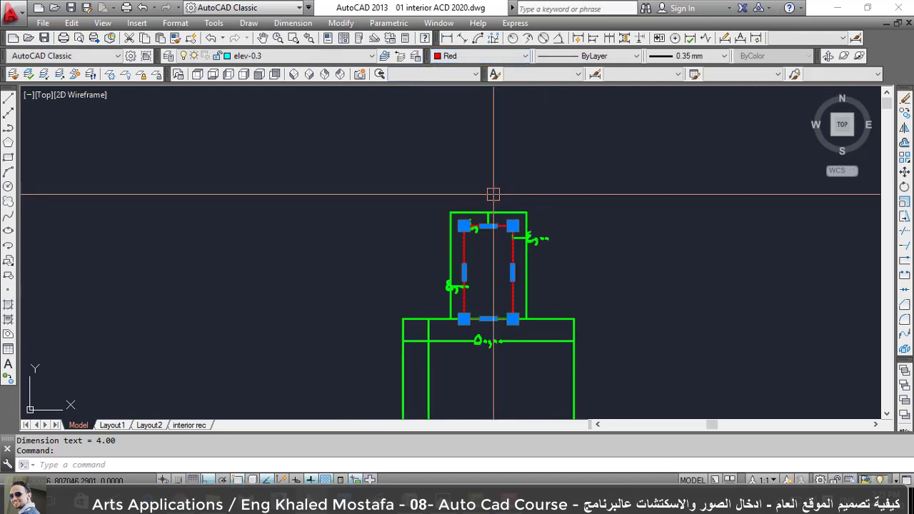
# Draw a corner-to-corner diagonal across the inner rectangle and mirror it to form an X.
pyautogui.write('l')
pyautogui.press('Return')
pyautogui.click(464, 319)
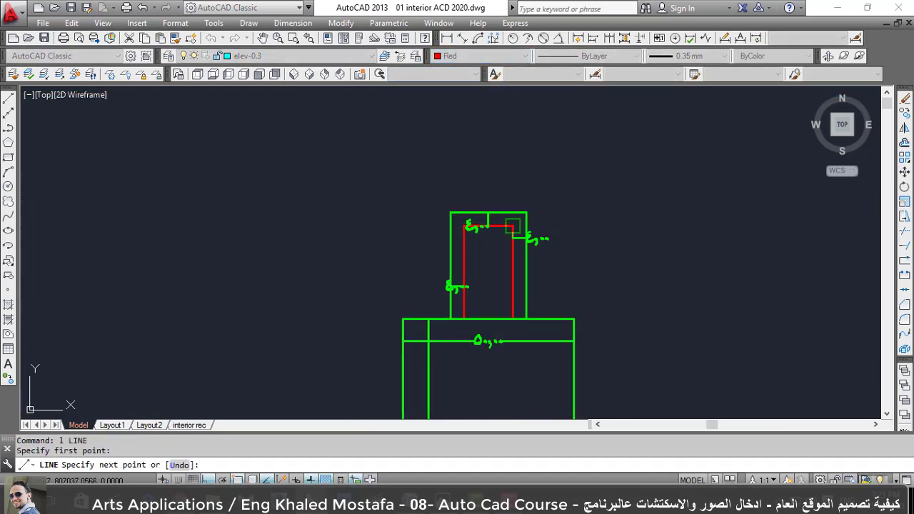
pyautogui.click(512, 228)
pyautogui.press('Escape')
pyautogui.scroll(4, 476, 295)
pyautogui.click(489, 273)
pyautogui.write('mi')
pyautogui.press('Return')
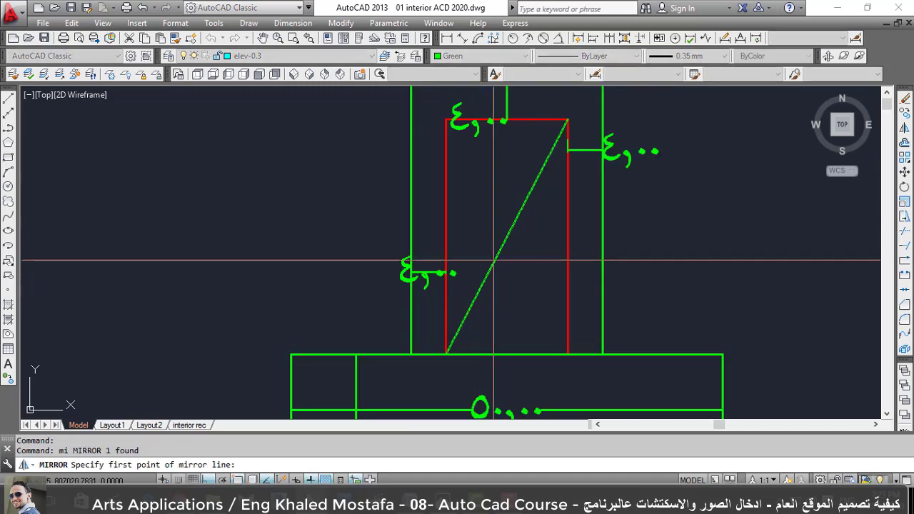
pyautogui.click(506, 236)
pyautogui.click(506, 294)
pyautogui.press('Return')
pyautogui.scroll(-3, 494, 295)
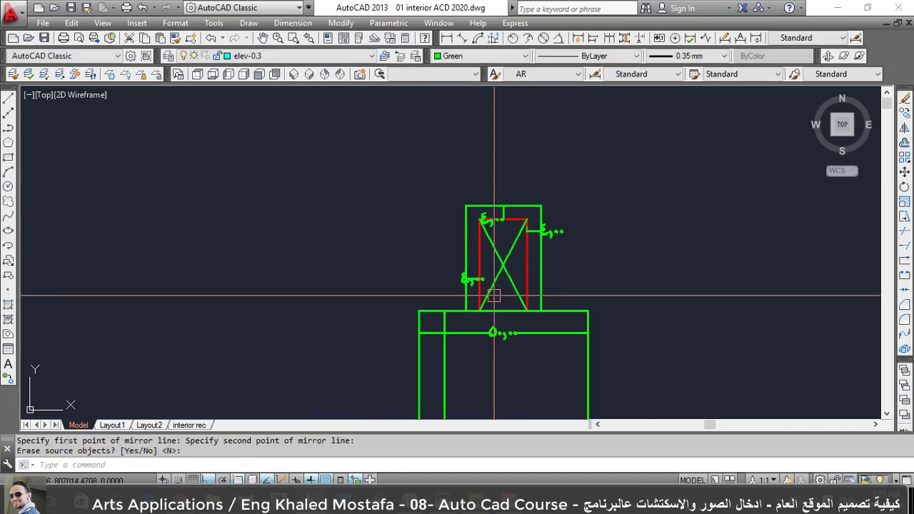
pyautogui.write('d')
pyautogui.press('Return')
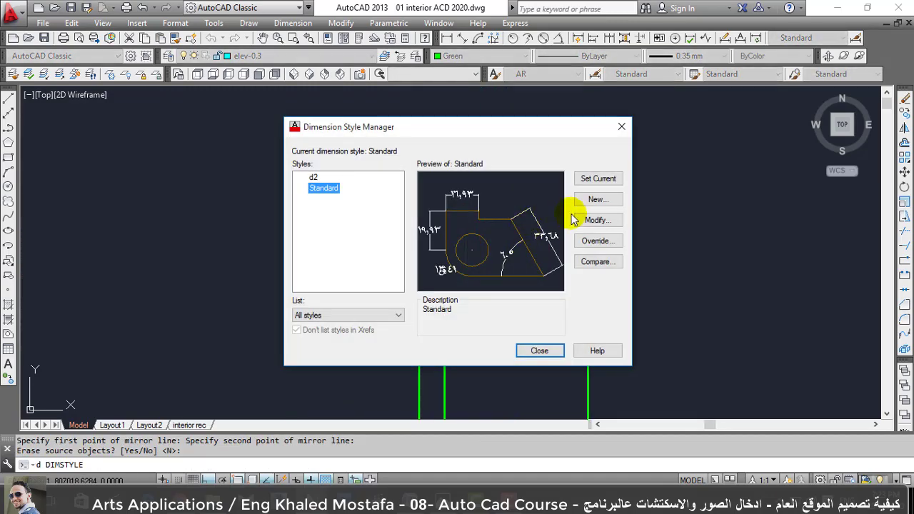
# Set the Standard dimension style's text height to 2 so the 4.00 and 5.00 labels shrink.
pyautogui.click(575, 220)
pyautogui.click(415, 93)
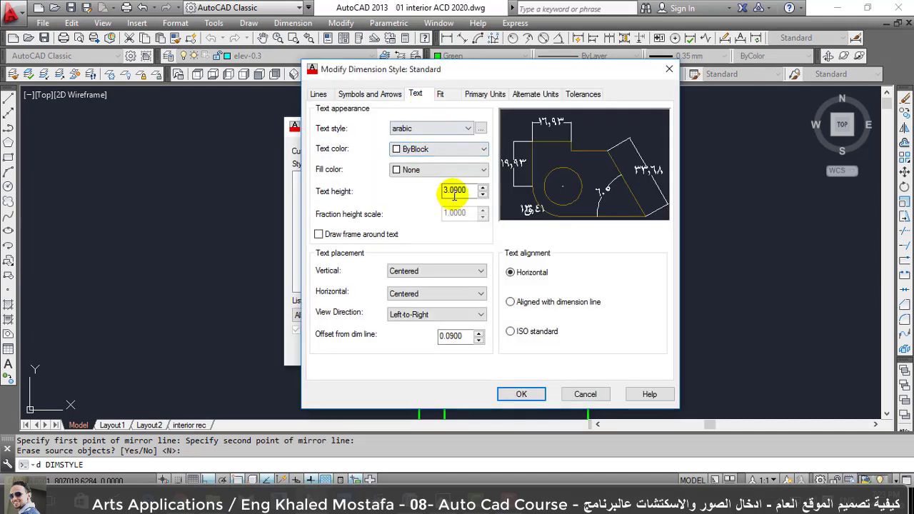
pyautogui.write('0')
pyautogui.write('2')
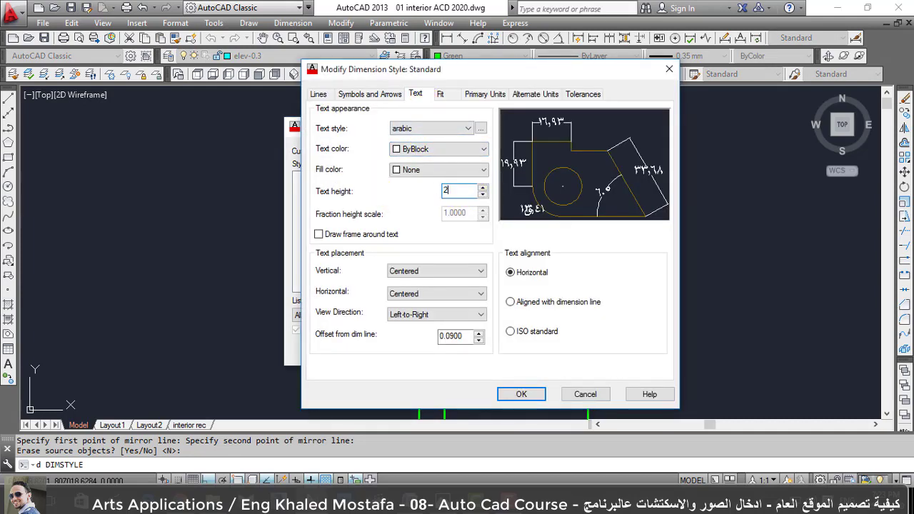
pyautogui.click(521, 394)
pyautogui.click(532, 351)
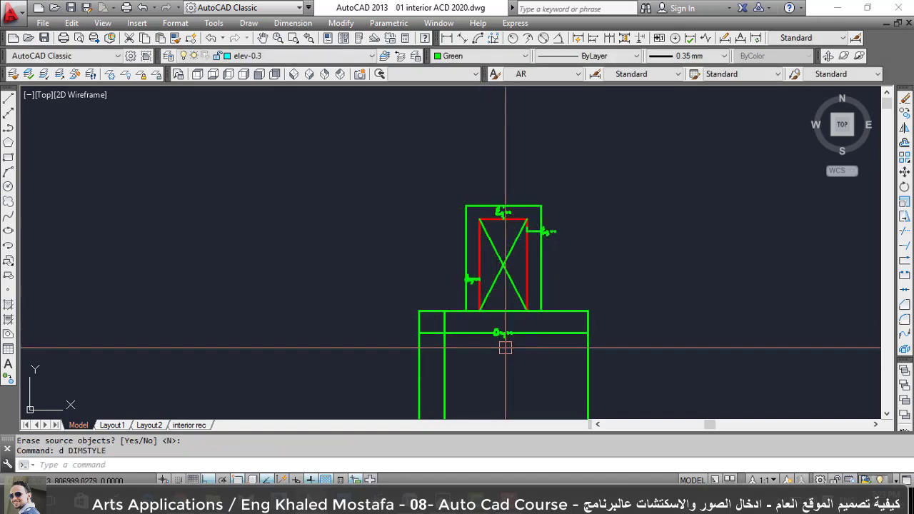
pyautogui.scroll(2, 475, 255)
pyautogui.scroll(5, 470, 260)
pyautogui.scroll(-4, 470, 260)
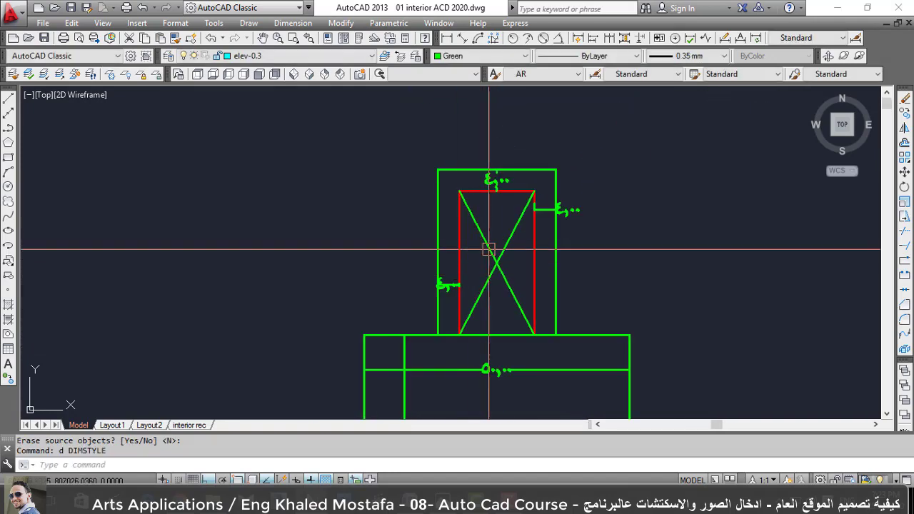
# Draw a green rectangle from above the door to below the cabinet box, enclosing both.
pyautogui.scroll(-6, 497, 253)
pyautogui.scroll(-1, 496, 225)
pyautogui.scroll(-3, 489, 295)
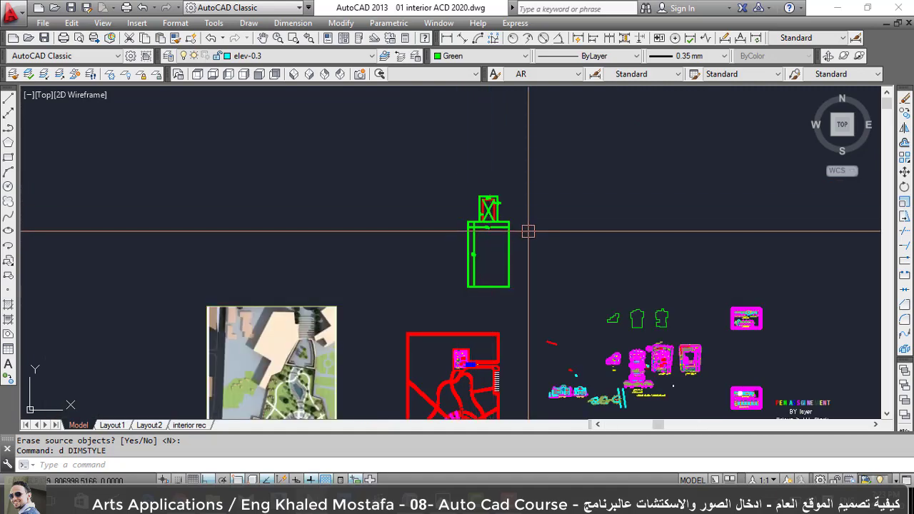
pyautogui.write('rec')
pyautogui.press('Return')
pyautogui.scroll(2, 500, 271)
pyautogui.click(429, 142)
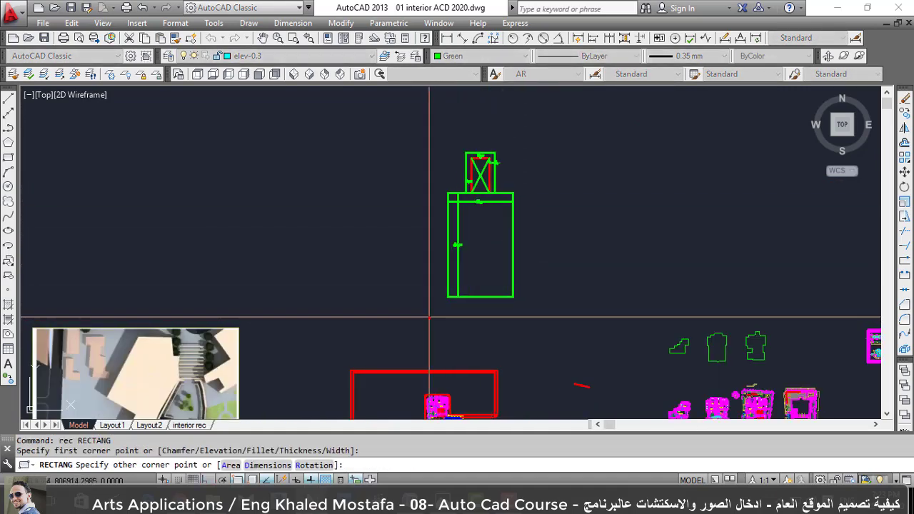
pyautogui.click(526, 317)
pyautogui.scroll(-1, 448, 285)
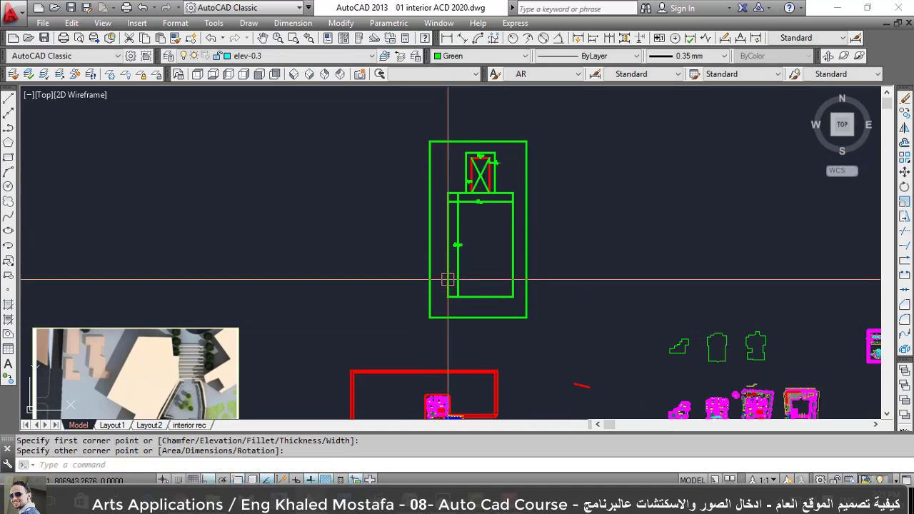
pyautogui.scroll(-5, 445, 277)
pyautogui.scroll(5, 448, 251)
pyautogui.scroll(3, 449, 251)
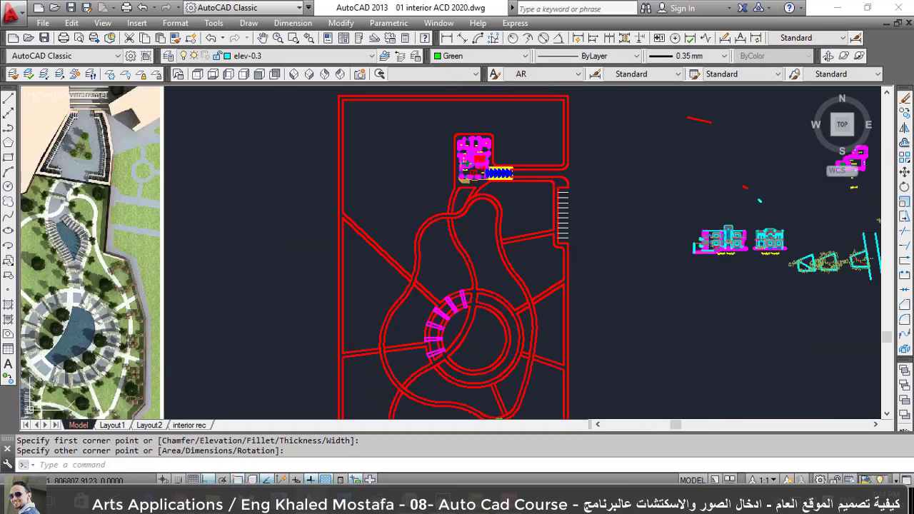
pyautogui.scroll(-3, 447, 322)
pyautogui.scroll(-2, 471, 299)
pyautogui.scroll(4, 465, 271)
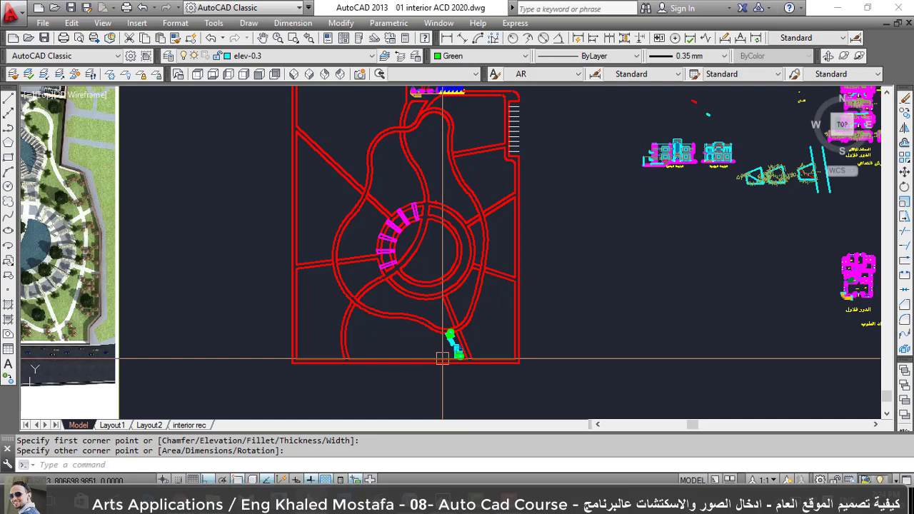
pyautogui.click(443, 357)
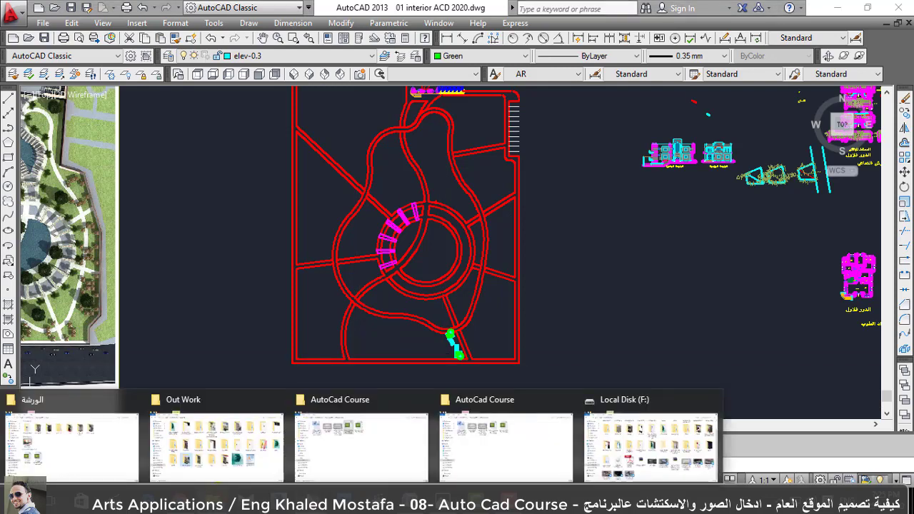
pyautogui.click(361, 446)
pyautogui.moveTo(364, 107)
pyautogui.mouseDown()
pyautogui.moveTo(289, 315)
pyautogui.moveTo(333, 282)
pyautogui.mouseUp()
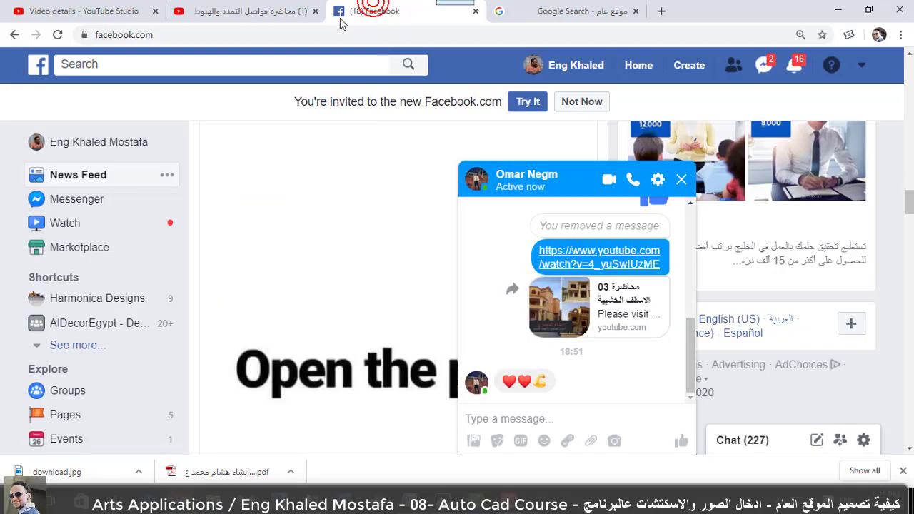
pyautogui.click(298, 9)
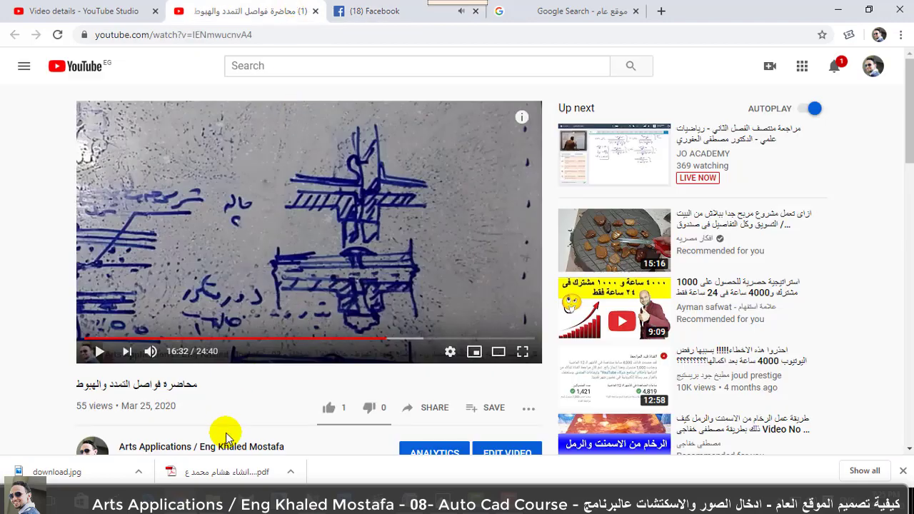
pyautogui.hotkey('alt', 'Tab')
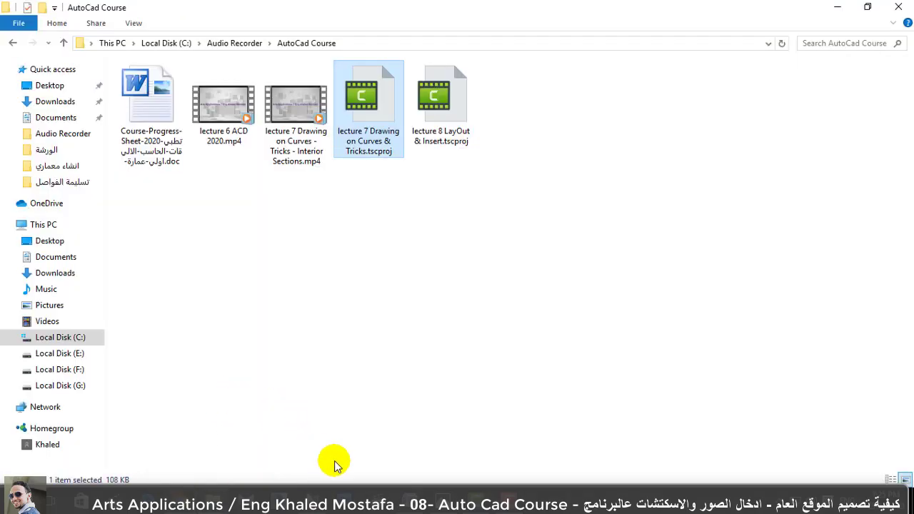
pyautogui.hotkey('alt', 'Tab')
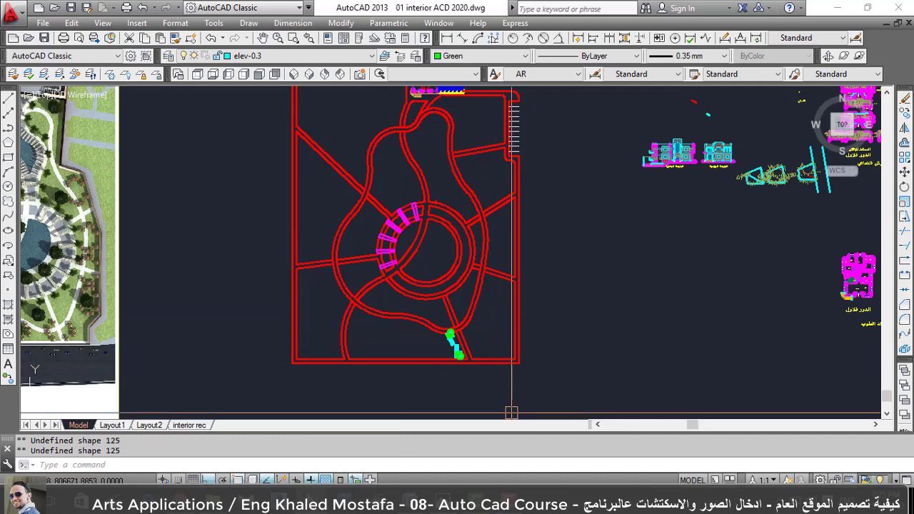
pyautogui.scroll(-2, 470, 332)
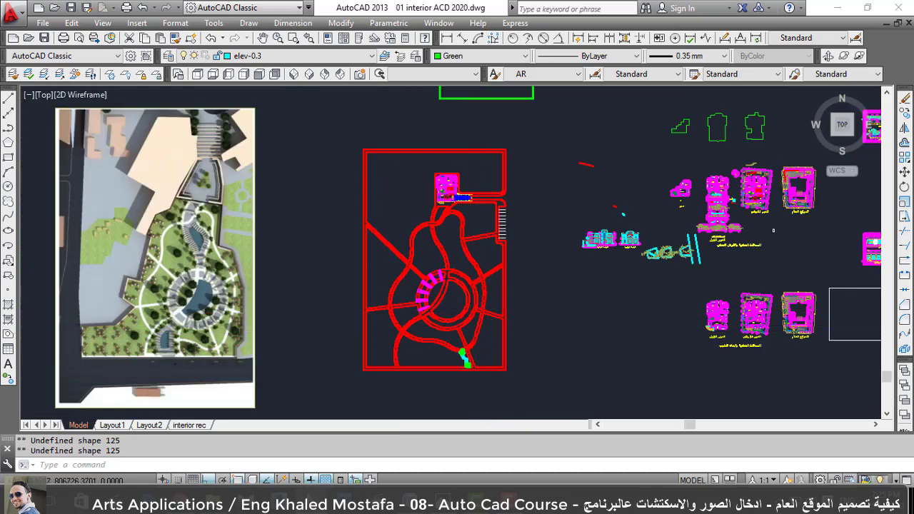
pyautogui.scroll(3, 470, 333)
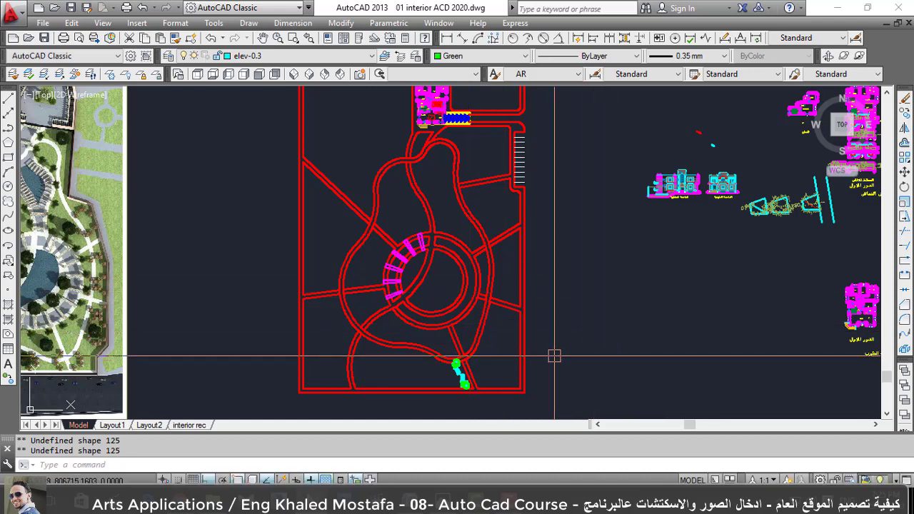
pyautogui.scroll(-2, 543, 349)
pyautogui.scroll(2, 542, 350)
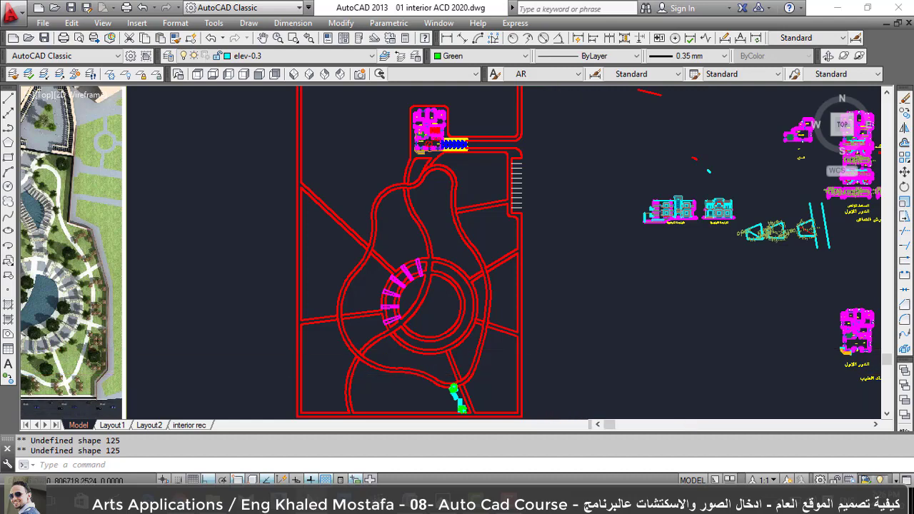
pyautogui.scroll(-2, 559, 374)
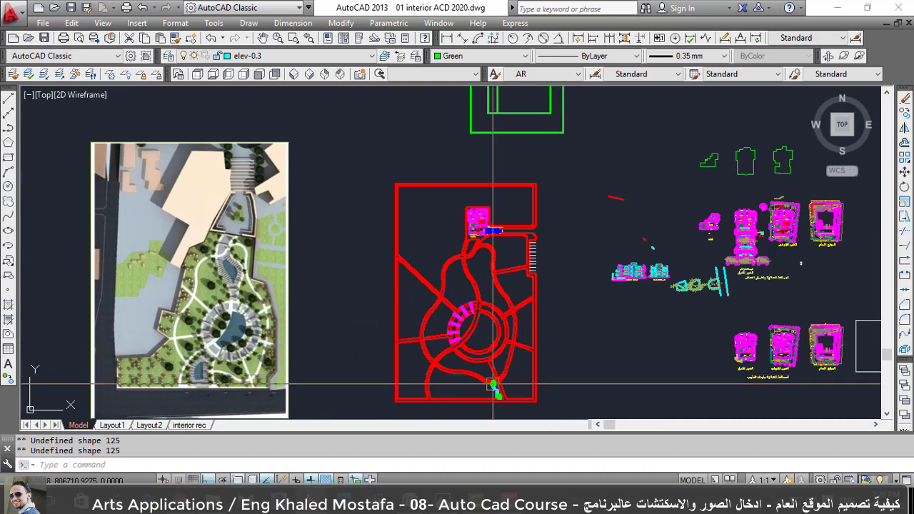
pyautogui.scroll(2, 456, 403)
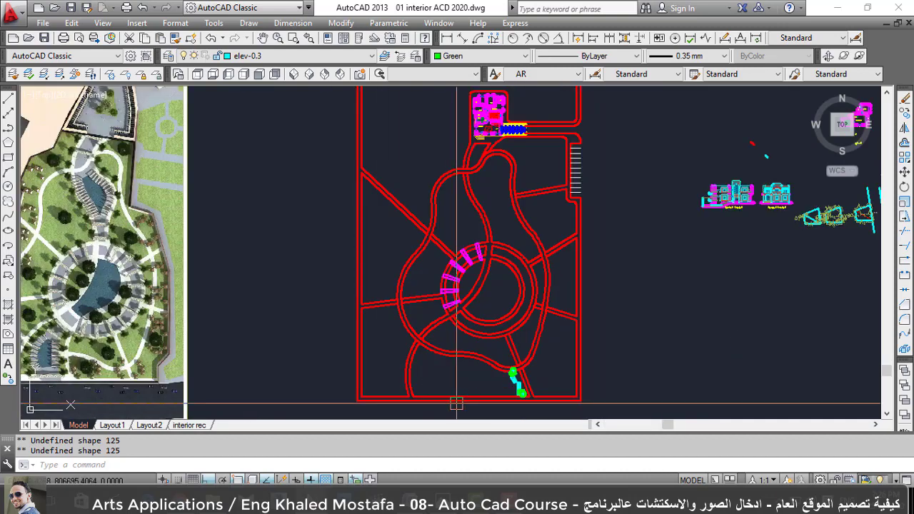
pyautogui.write('h')
pyautogui.press('Return')
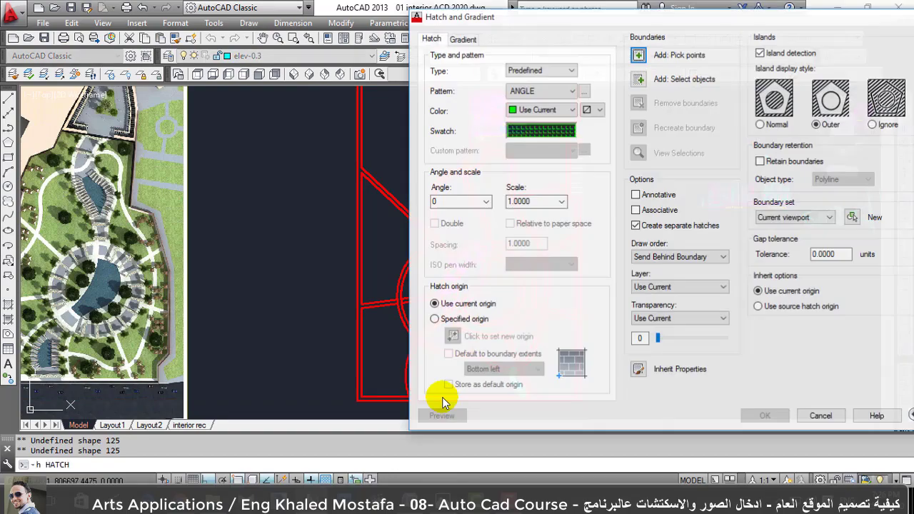
pyautogui.click(528, 130)
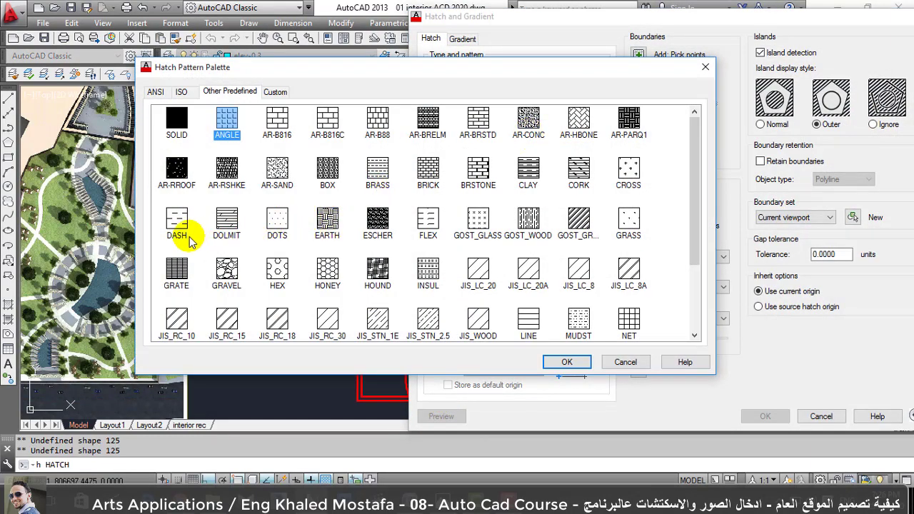
pyautogui.doubleClick(628, 221)
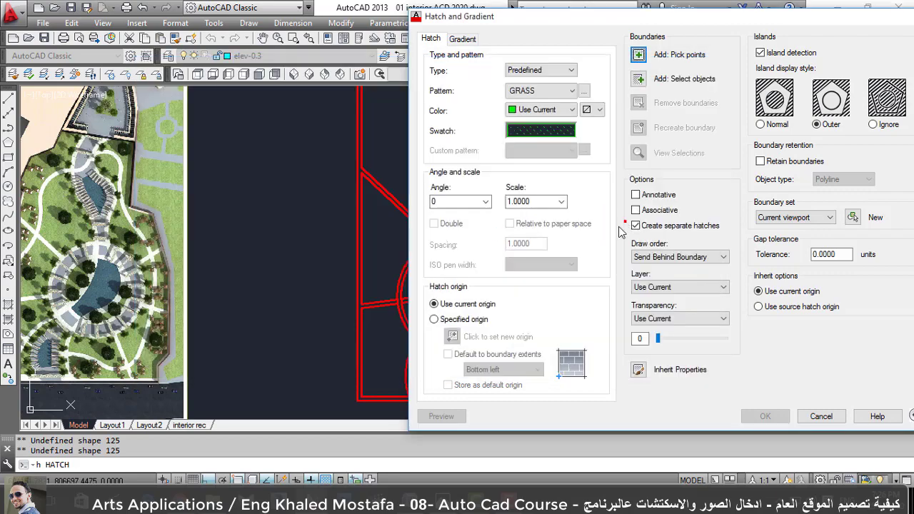
pyautogui.click(638, 55)
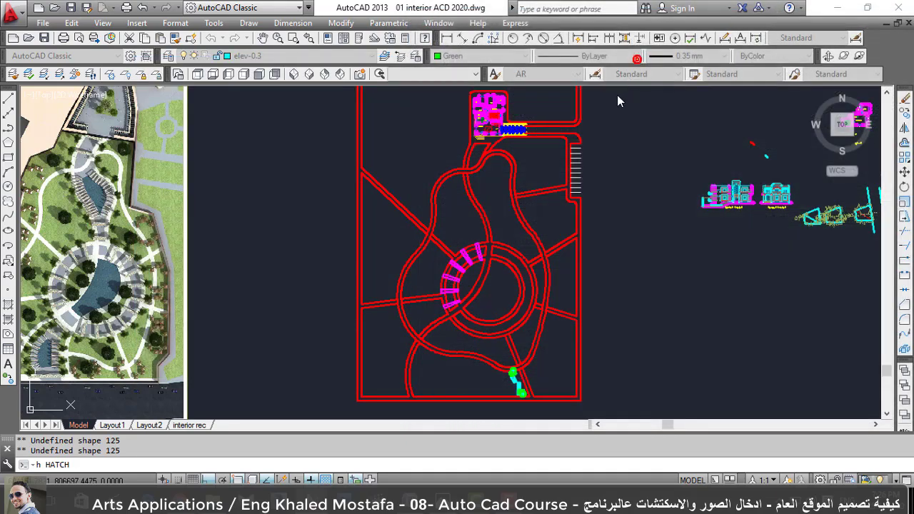
pyautogui.click(420, 120)
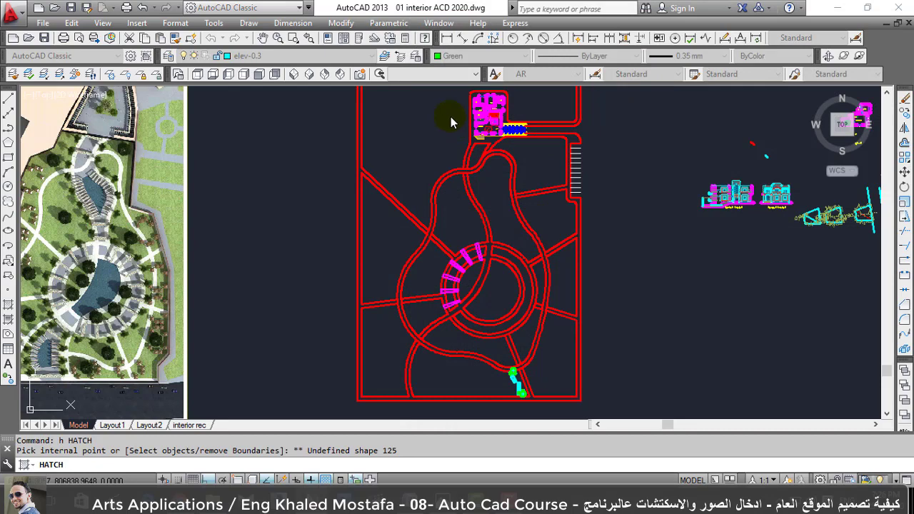
pyautogui.click(488, 133)
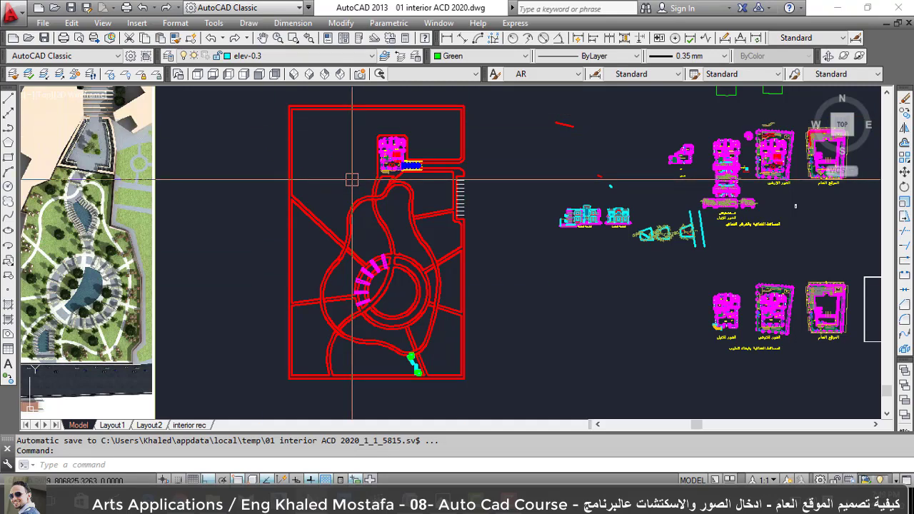
# Window-select the stray object above the circular plaza and erase it.
pyautogui.scroll(-2, 339, 200)
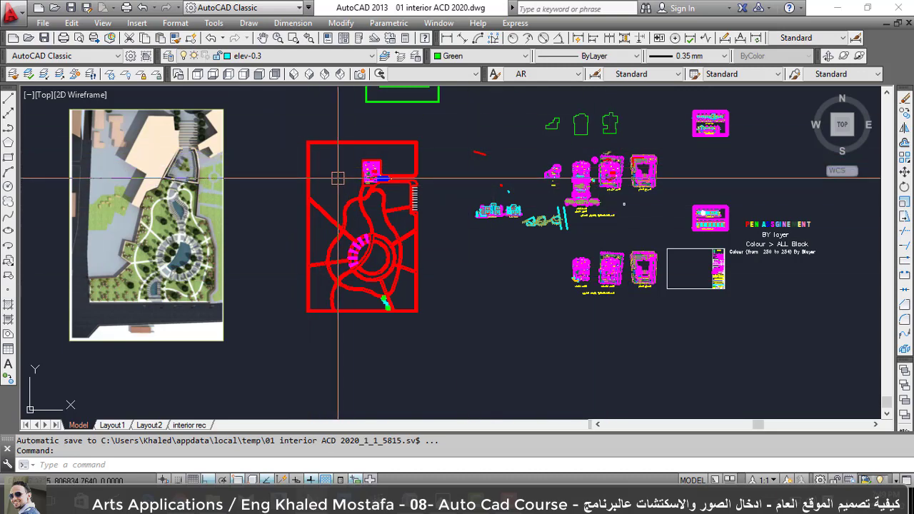
pyautogui.scroll(2, 338, 178)
pyautogui.scroll(2, 286, 129)
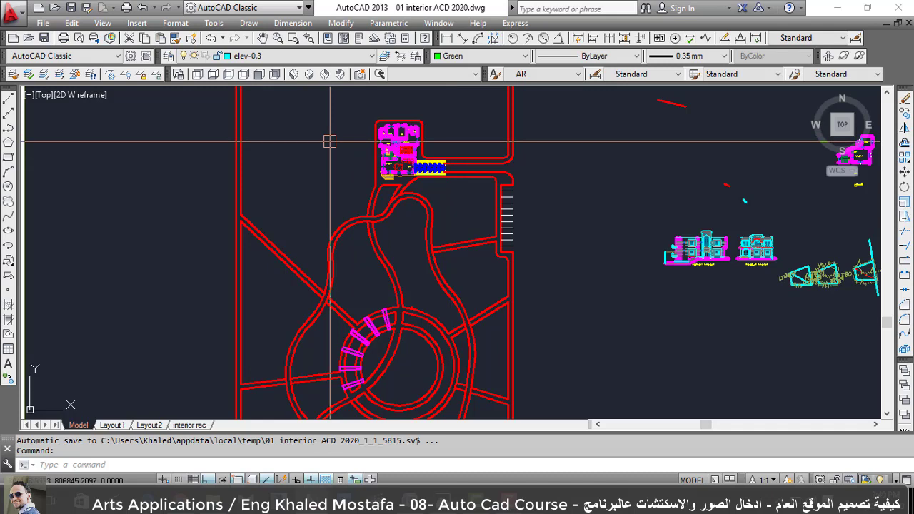
pyautogui.scroll(5, 340, 306)
pyautogui.click(364, 328)
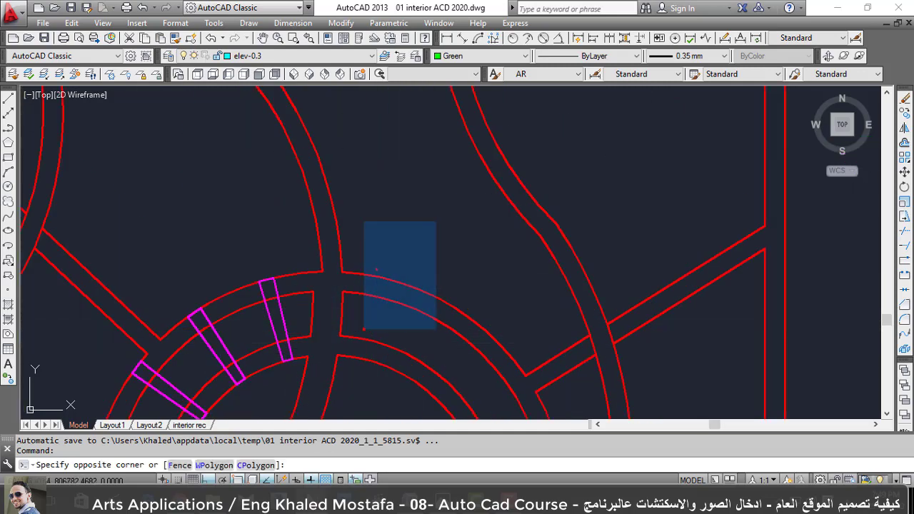
pyautogui.click(435, 221)
pyautogui.write('ث')
pyautogui.press('Return')
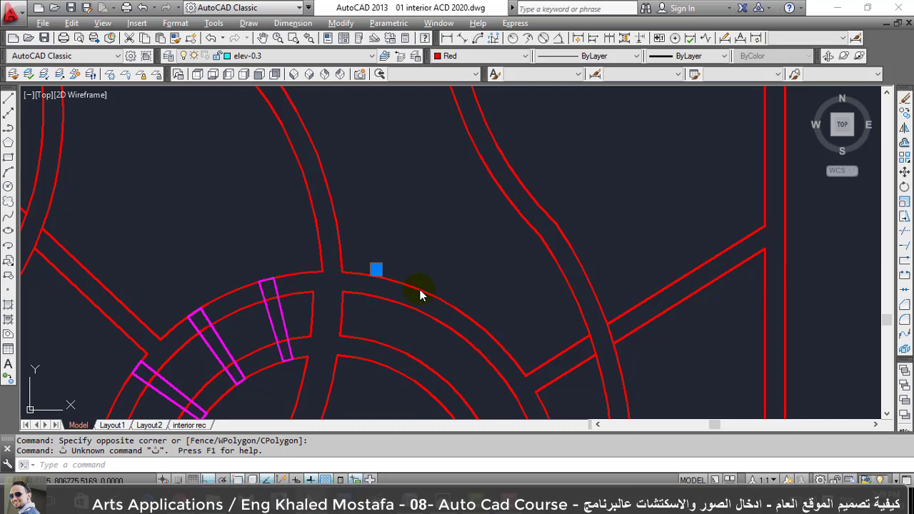
pyautogui.hotkey('alt', 'e')
pyautogui.press('Escape')
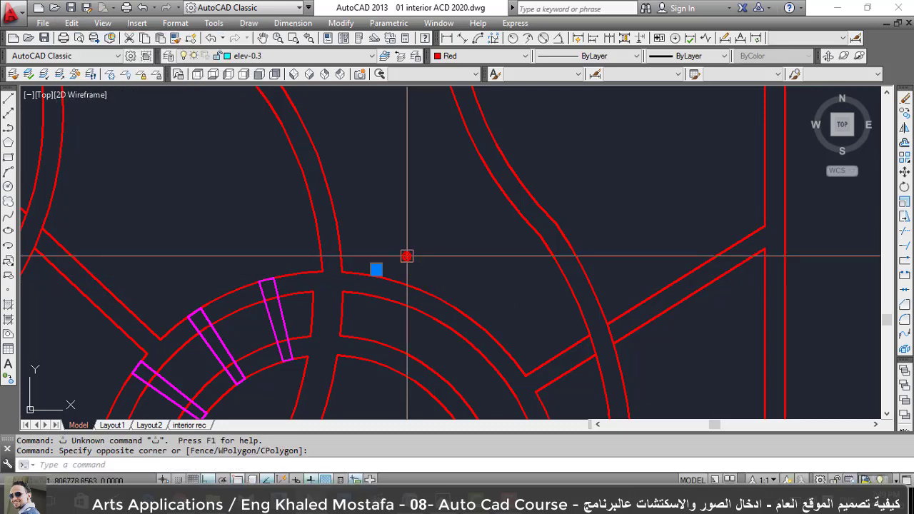
pyautogui.write('e')
pyautogui.press('Return')
# Pan the site plan to the right to bring the house block into view.
pyautogui.scroll(-2, 406, 255)
pyautogui.scroll(-2, 410, 259)
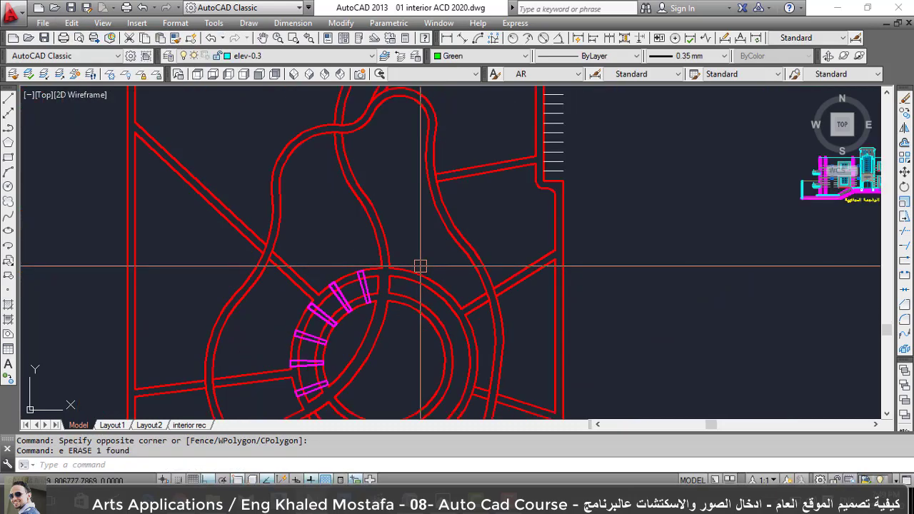
pyautogui.scroll(-5, 412, 352)
pyautogui.scroll(1, 412, 352)
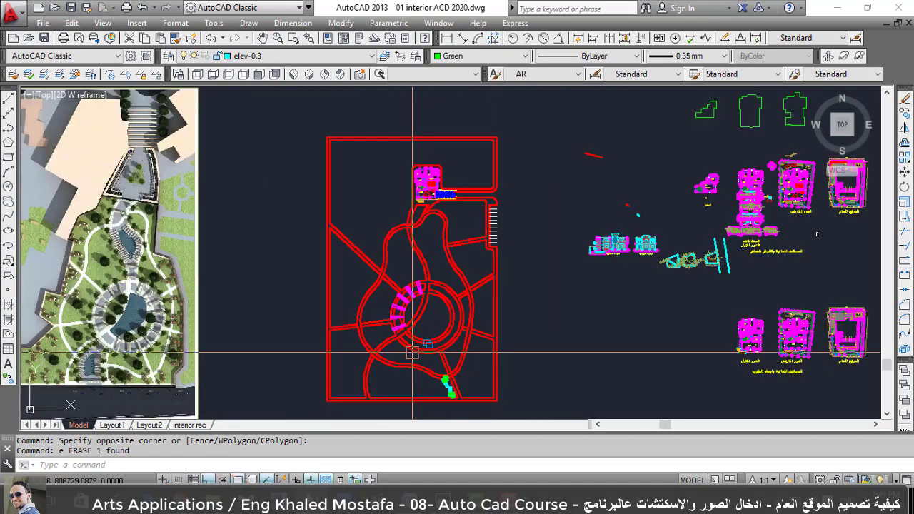
pyautogui.write('p')
pyautogui.press('Return')
pyautogui.moveTo(440, 309)
pyautogui.mouseDown()
pyautogui.moveTo(744, 310)
pyautogui.moveTo(757, 300)
pyautogui.mouseUp()
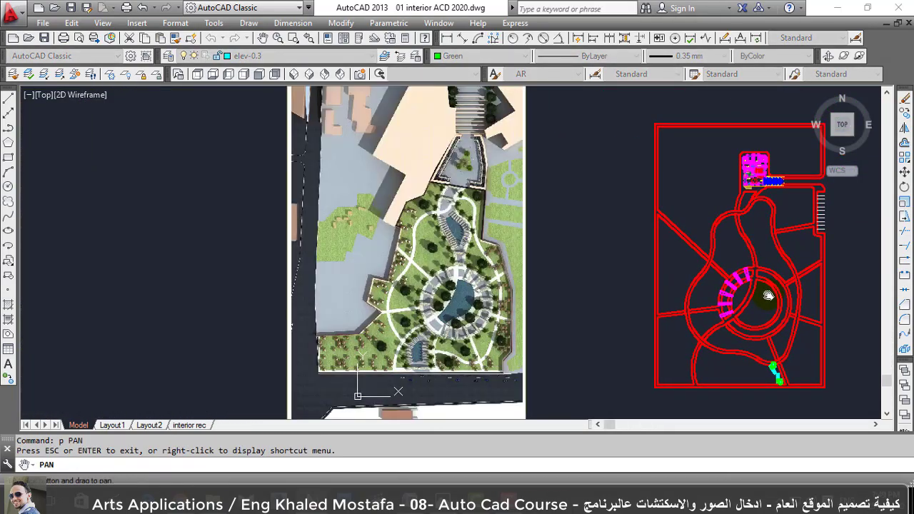
pyautogui.press('Escape')
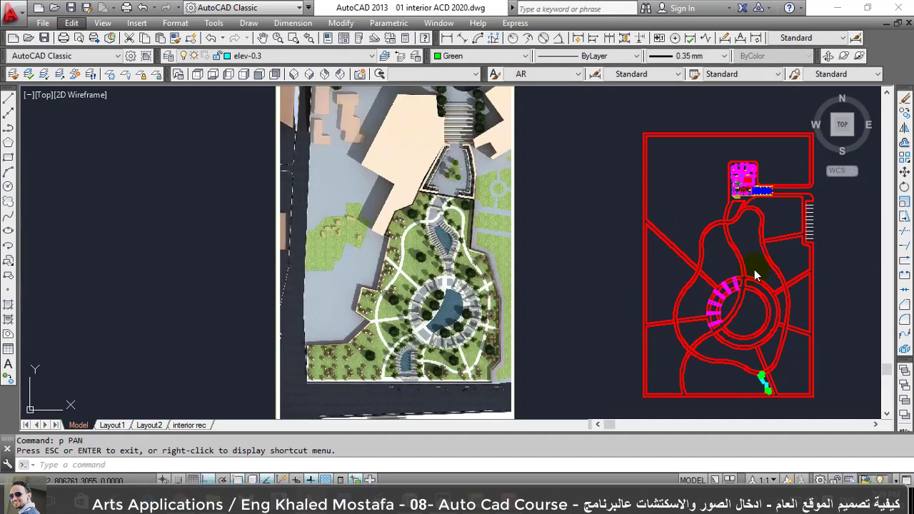
pyautogui.click(750, 293)
pyautogui.press('Escape')
pyautogui.press('Escape')
# Move the magenta house block 100 units to the right from its edge midpoint.
pyautogui.scroll(2, 749, 145)
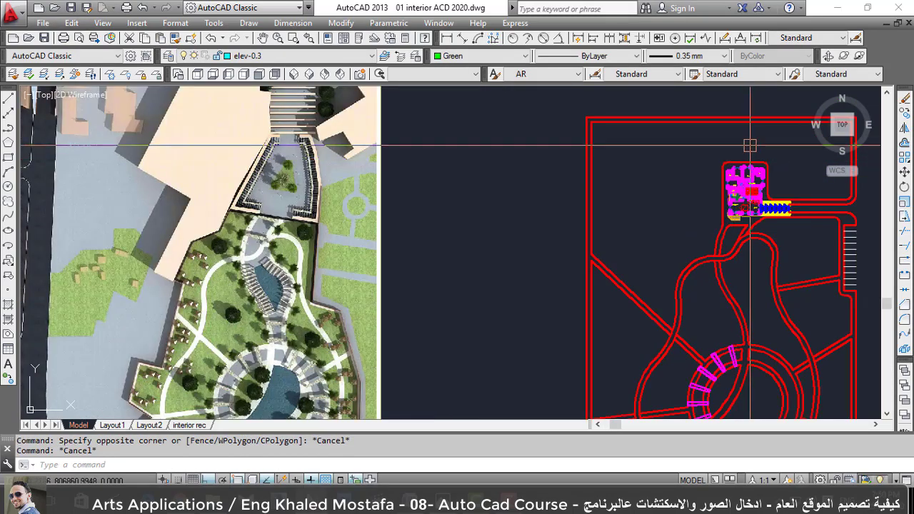
pyautogui.scroll(2, 749, 145)
pyautogui.scroll(-2, 719, 179)
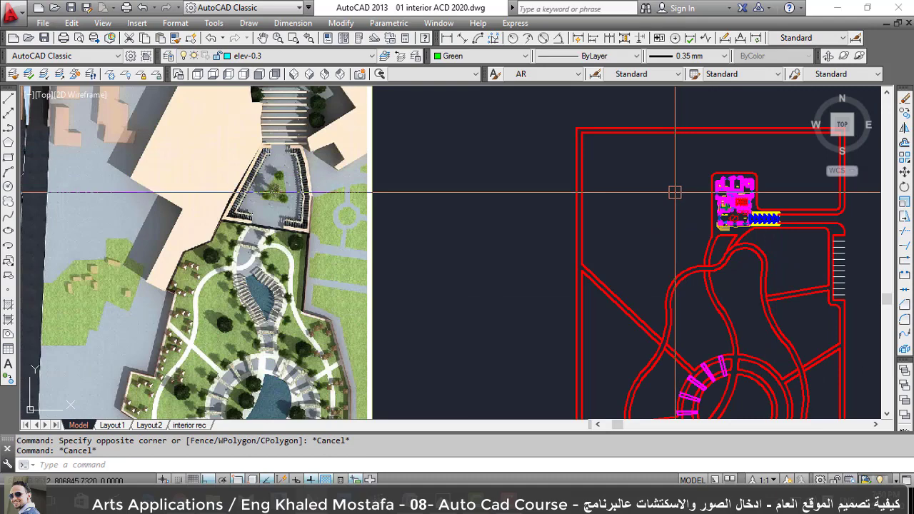
pyautogui.write('h')
pyautogui.press('Return')
pyautogui.press('Escape')
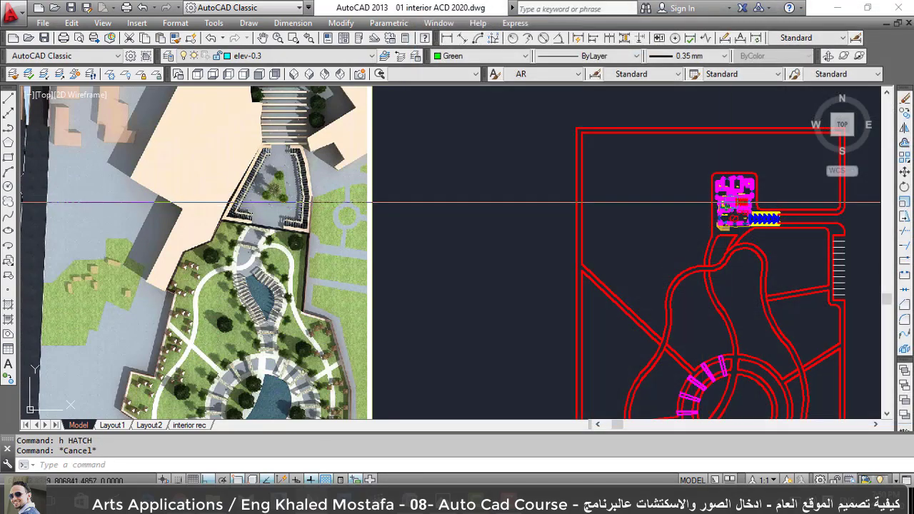
pyautogui.click(719, 213)
pyautogui.write('m')
pyautogui.press('Return')
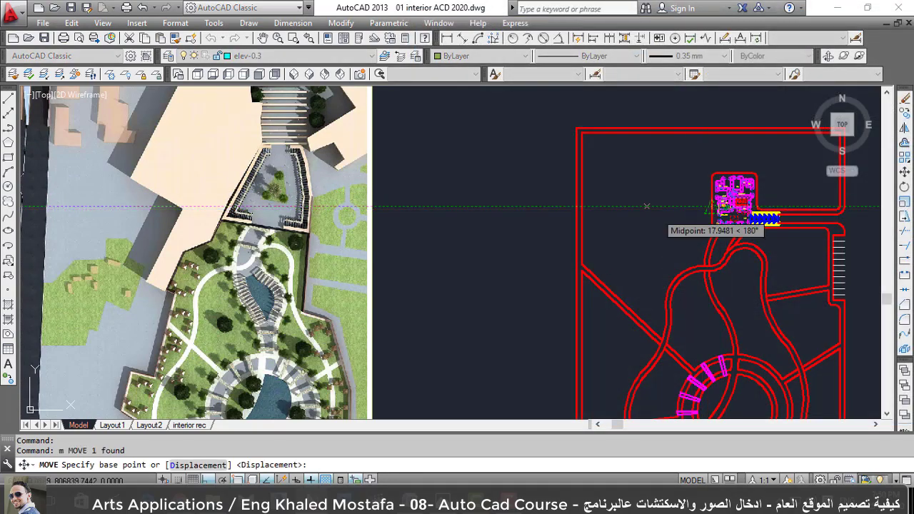
pyautogui.click(418, 195)
pyautogui.write('100')
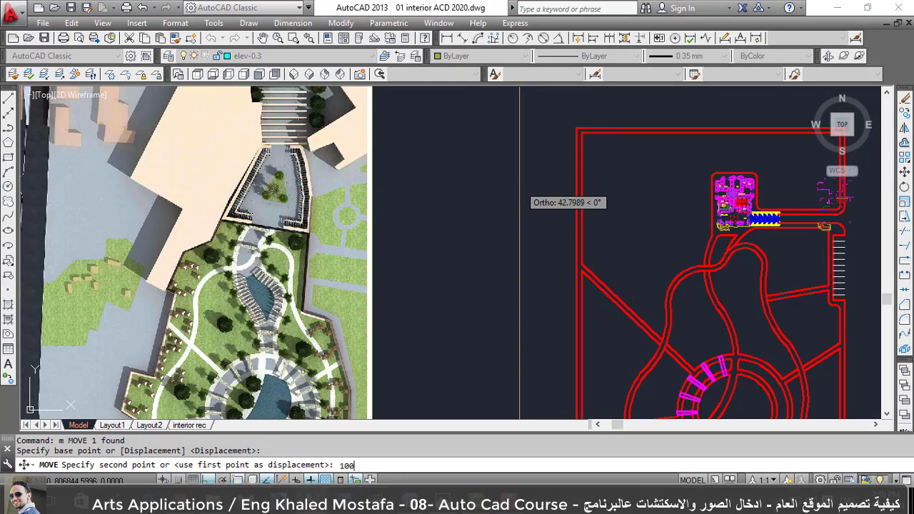
pyautogui.press('Return')
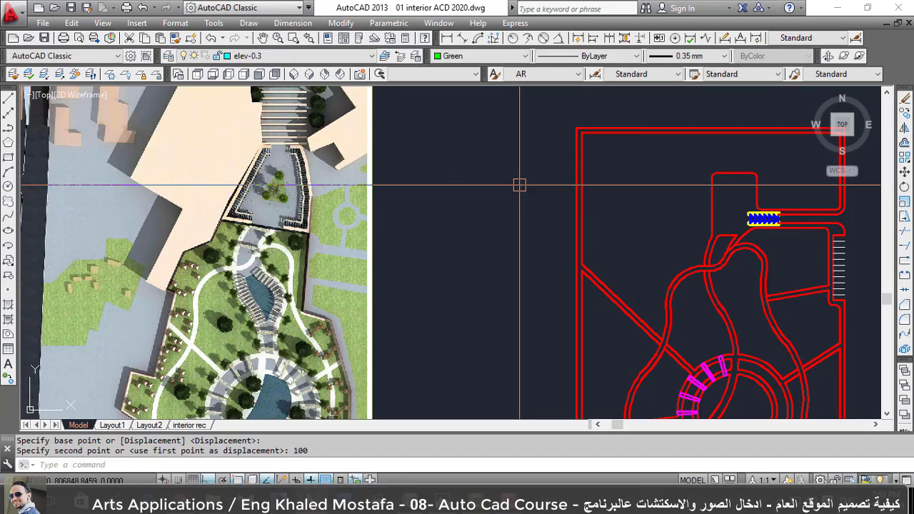
# Hatch the upper-left planting area with a denser GRASS pattern.
pyautogui.write('h')
pyautogui.press('Return')
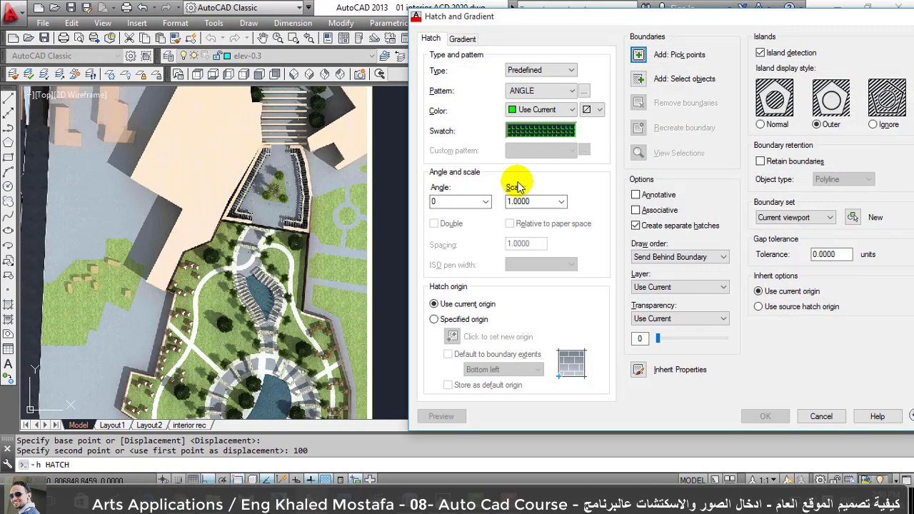
pyautogui.click(618, 63)
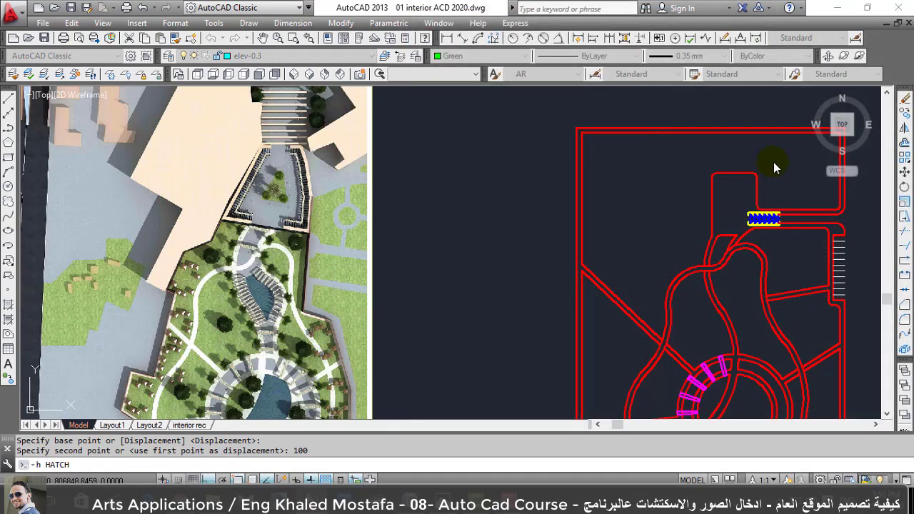
pyautogui.click(773, 162)
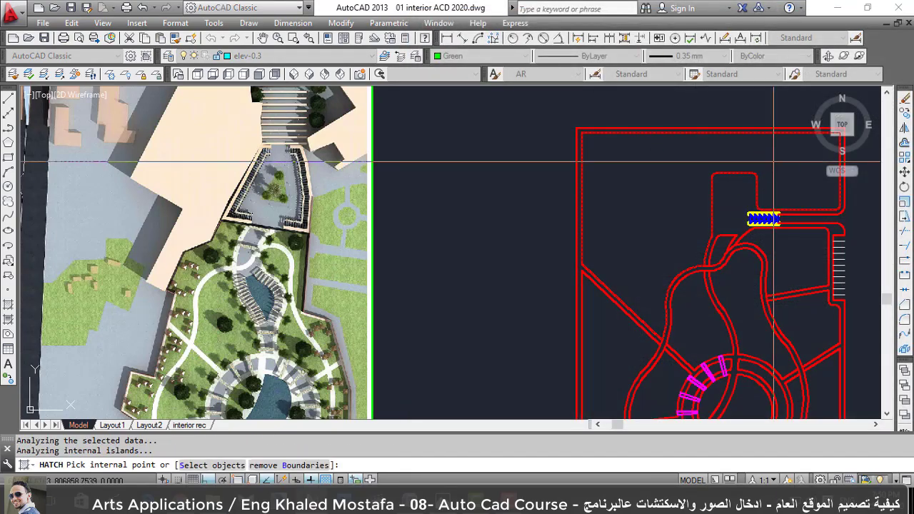
pyautogui.press('Return')
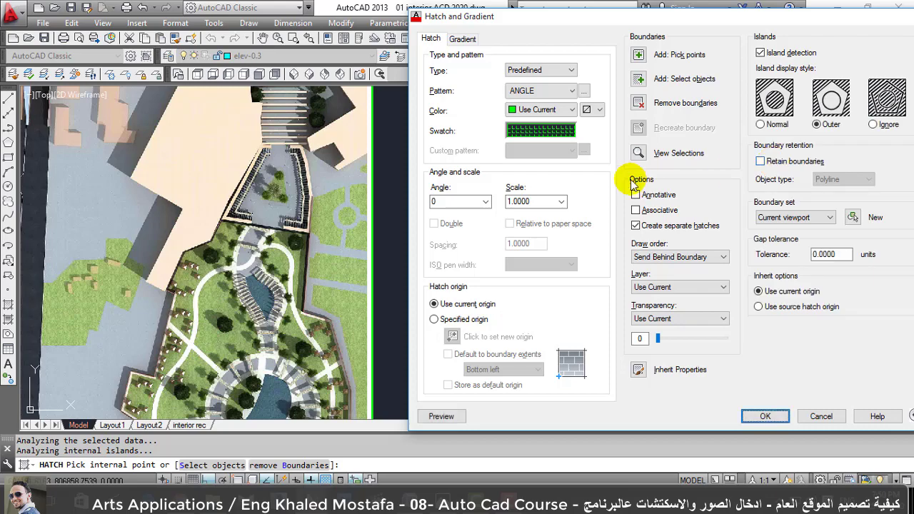
pyautogui.click(561, 110)
pyautogui.click(554, 123)
pyautogui.click(558, 131)
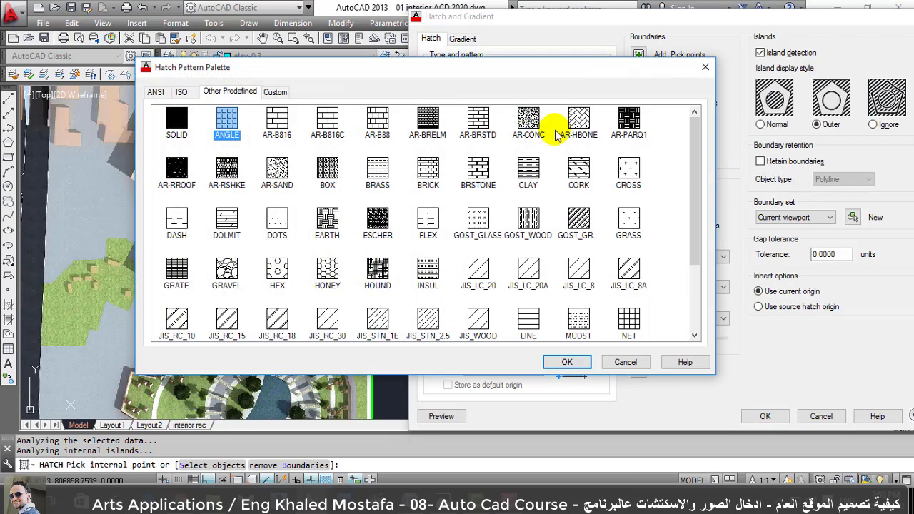
pyautogui.doubleClick(628, 227)
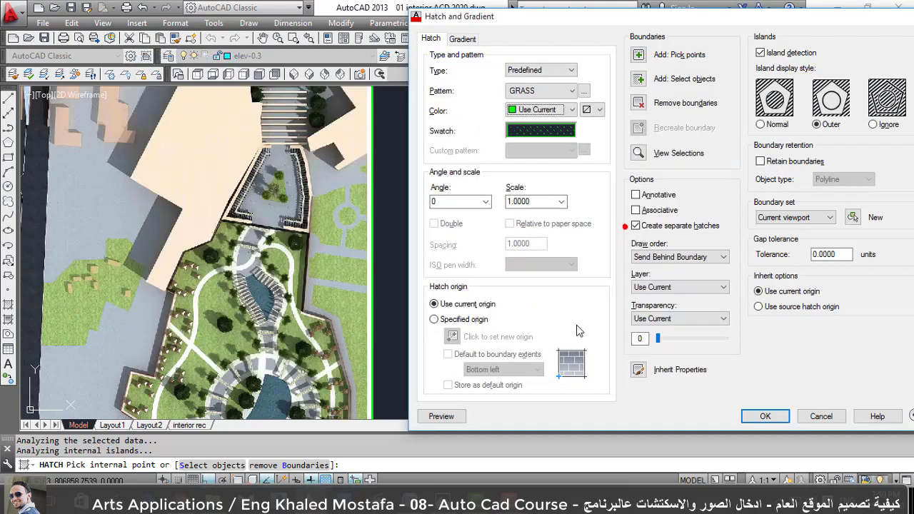
pyautogui.click(437, 421)
pyautogui.press('Escape')
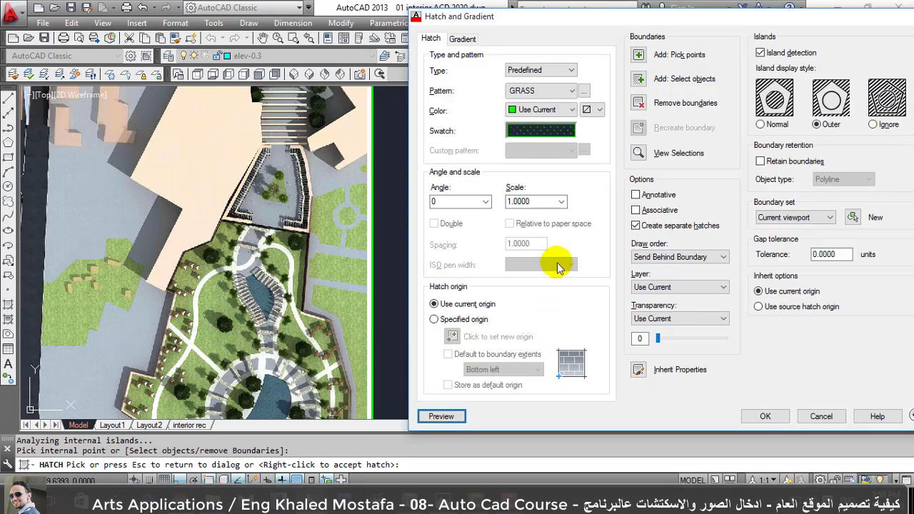
pyautogui.doubleClick(532, 204)
pyautogui.write('.1')
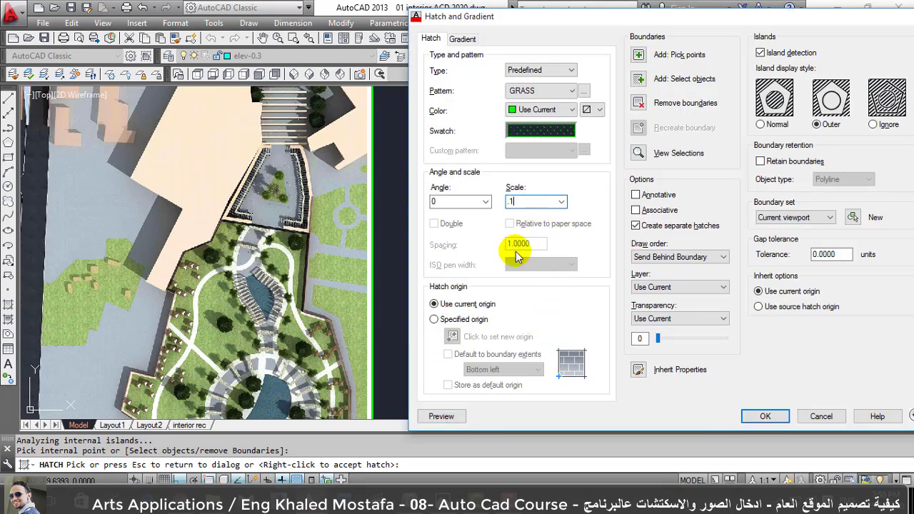
pyautogui.click(441, 416)
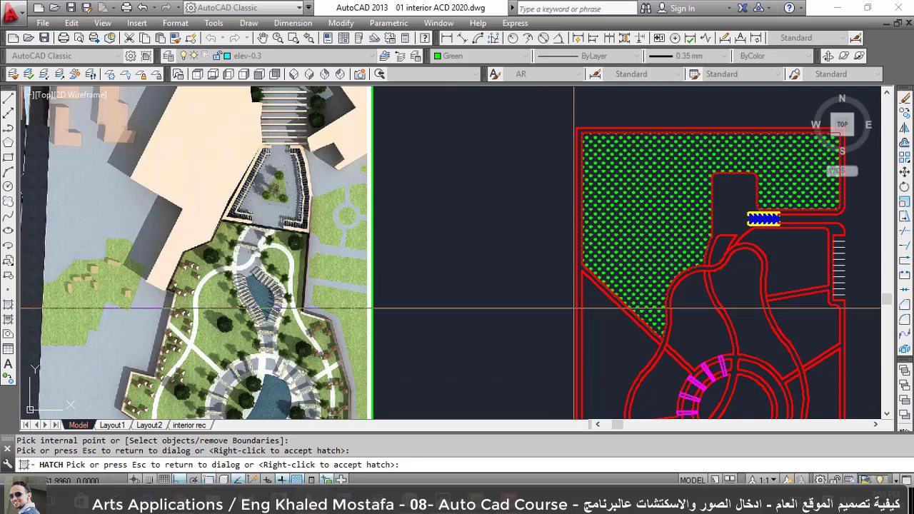
pyautogui.rightClick(574, 308)
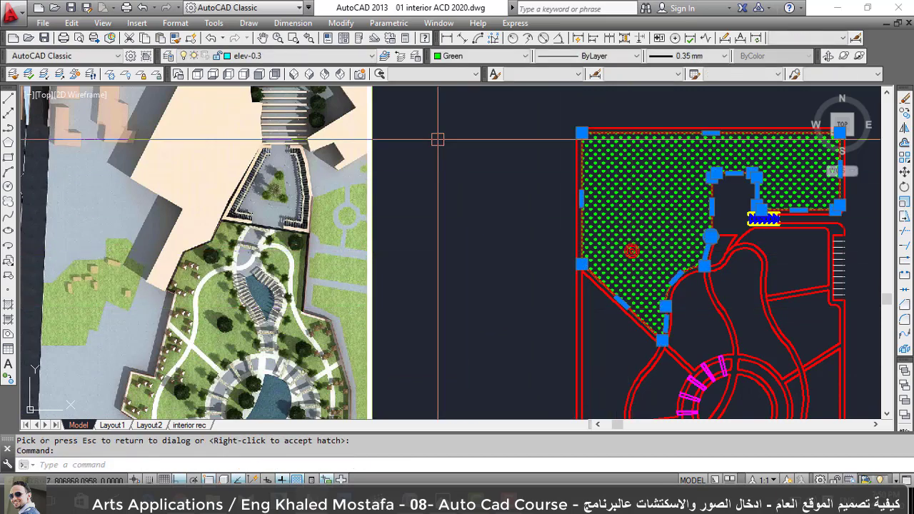
# Make layer H current and set the hatch colour and lineweight to ByLayer.
pyautogui.click(276, 57)
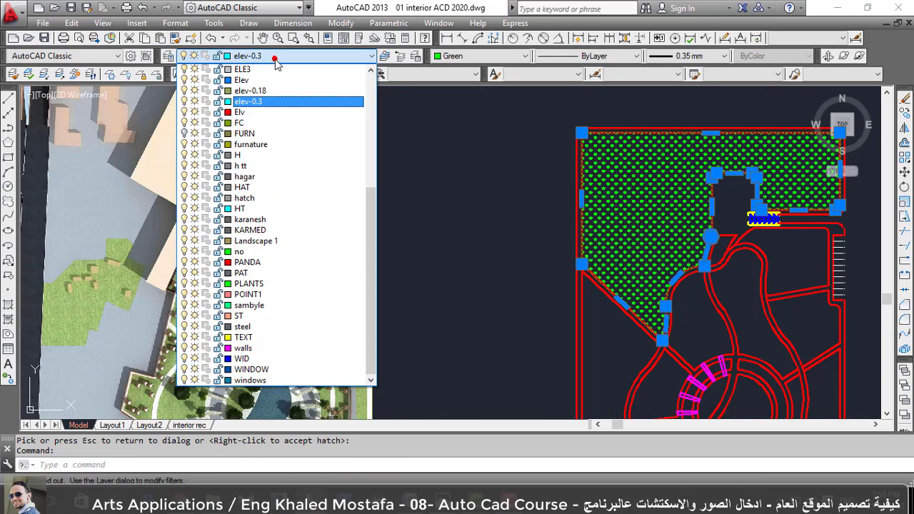
pyautogui.click(286, 155)
pyautogui.click(520, 57)
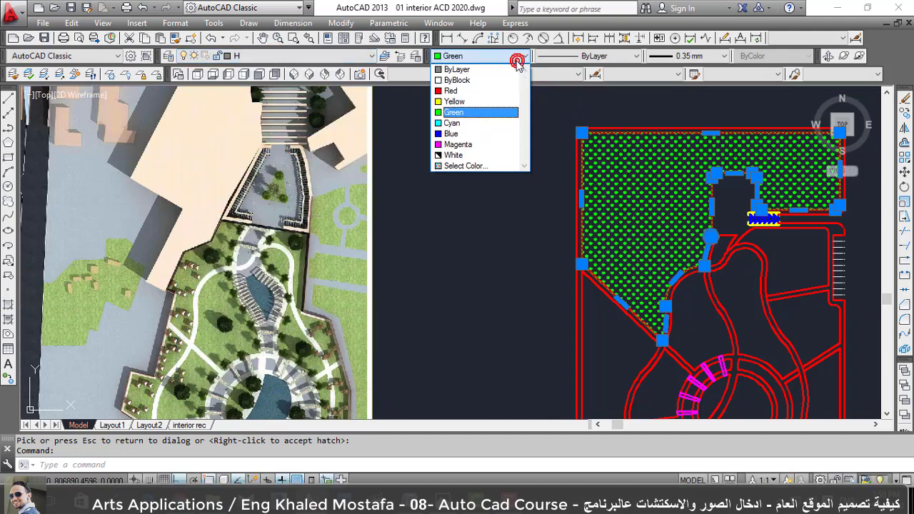
pyautogui.click(457, 71)
pyautogui.click(670, 57)
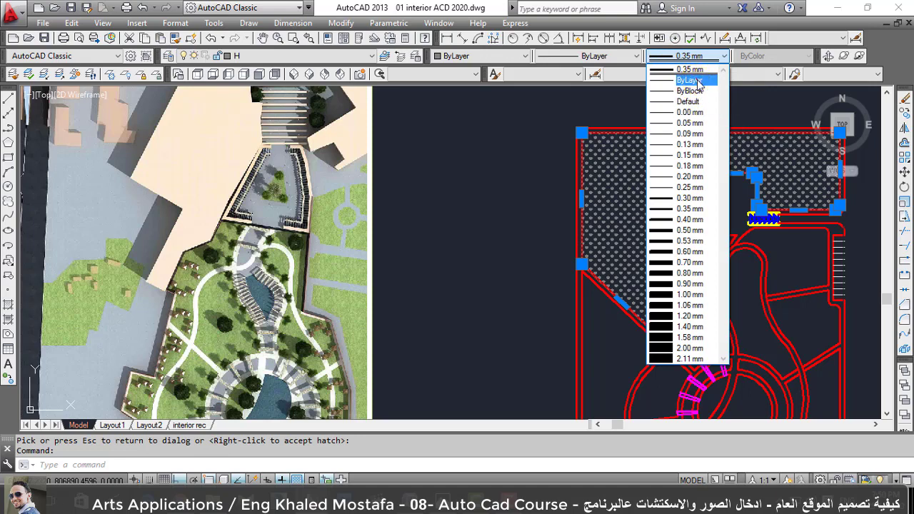
pyautogui.click(689, 80)
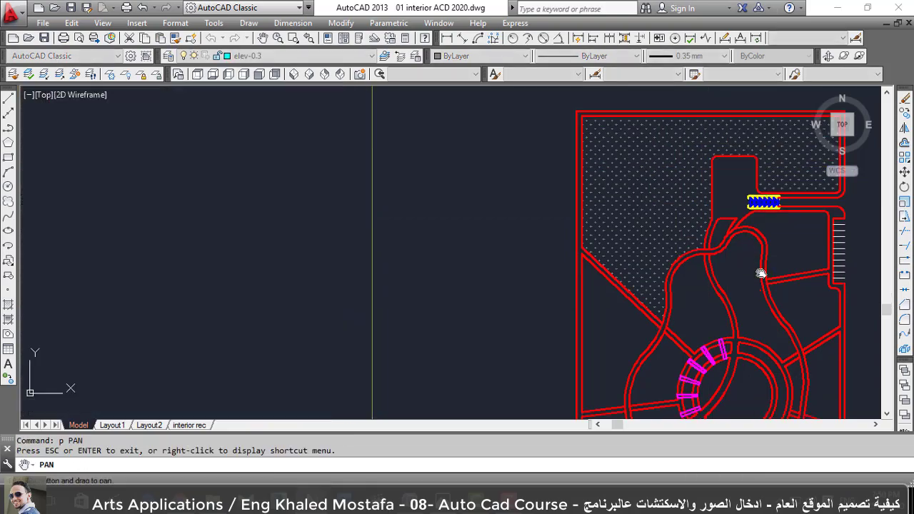
pyautogui.write('p')
pyautogui.moveTo(761, 271); pyautogui.dragTo(764, 179)
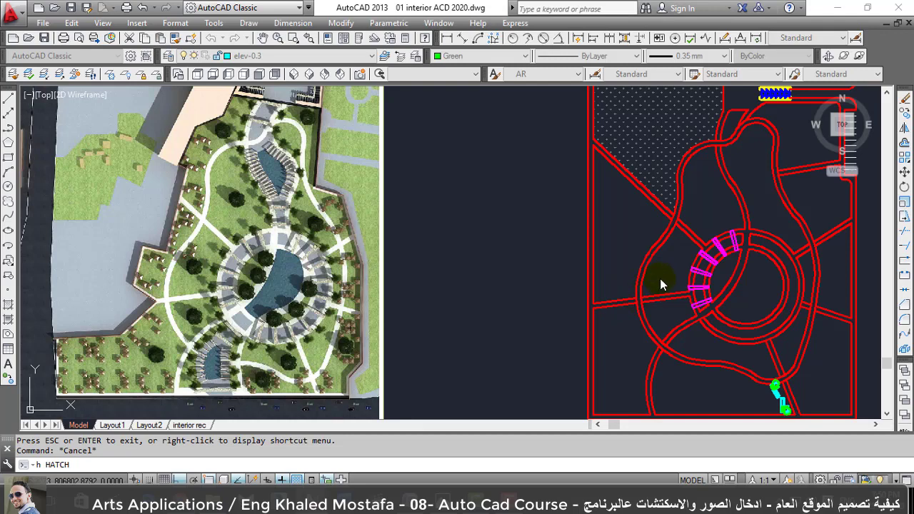
# Apply the green GRASS hatch to the planting beds around the circular plaza.
pyautogui.press('Return')
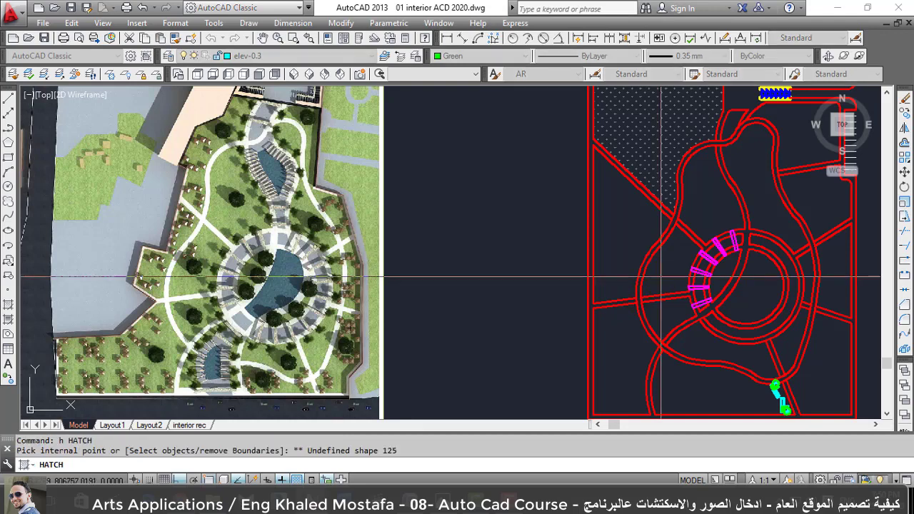
pyautogui.click(660, 278)
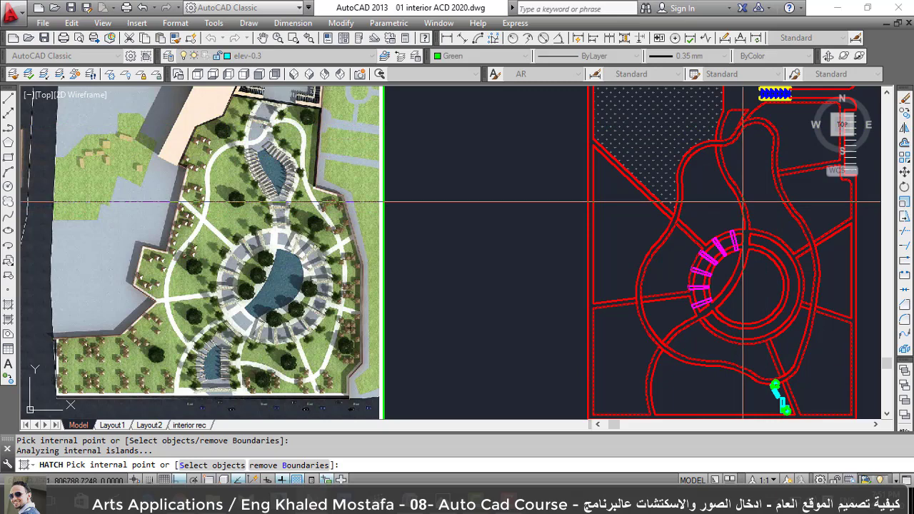
pyautogui.press('Return')
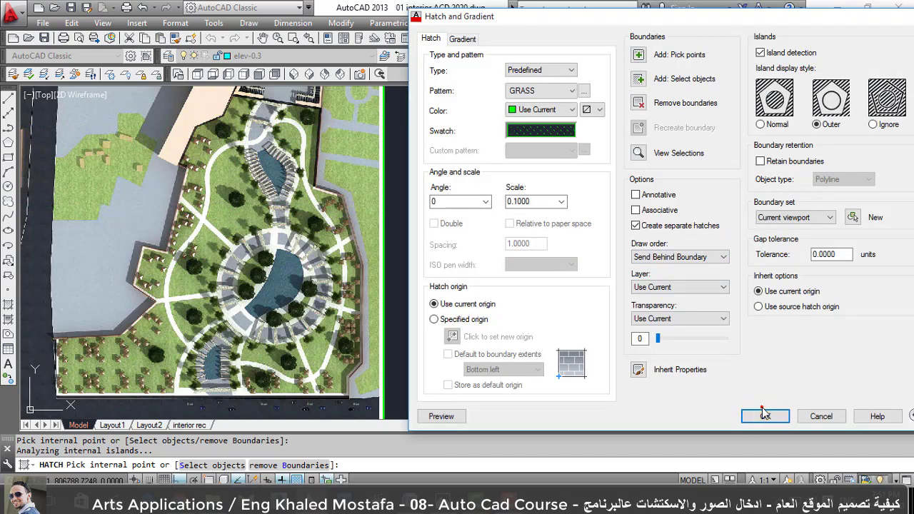
pyautogui.click(764, 414)
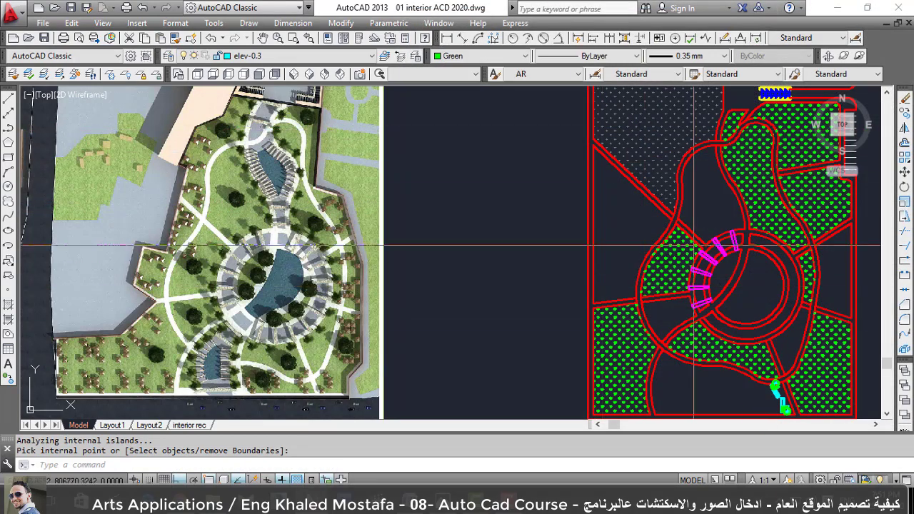
pyautogui.click(465, 465)
# Match the lower-left, lower-right and upper-right beds to the grey dotted hatch using MATCHPROP.
pyautogui.write('ma')
pyautogui.press('Return')
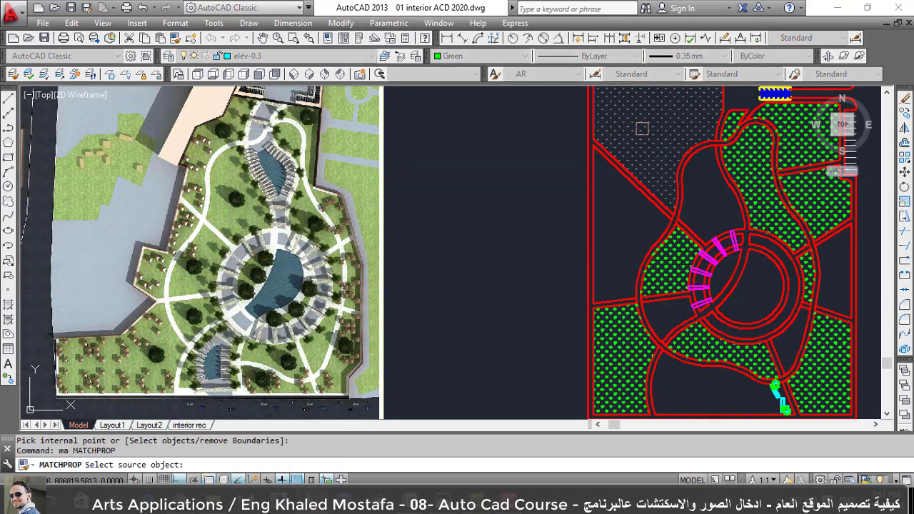
pyautogui.click(642, 129)
pyautogui.click(612, 350)
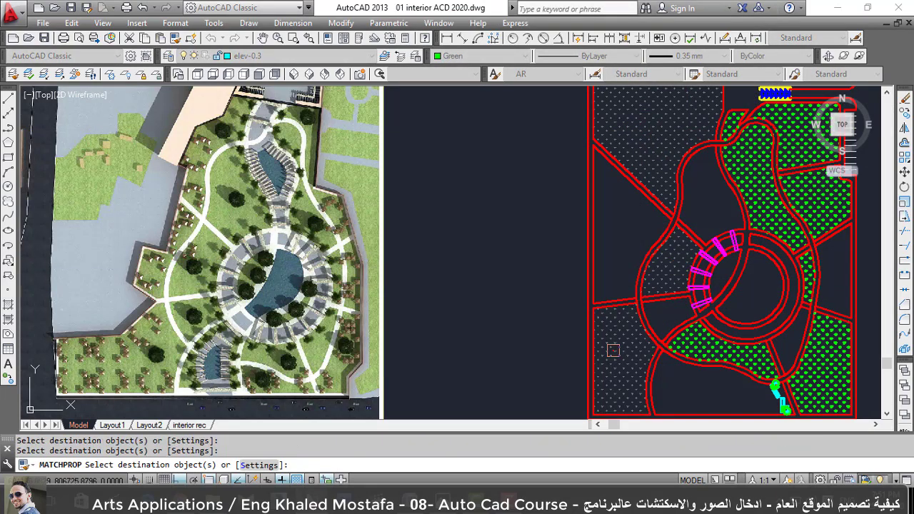
pyautogui.click(821, 378)
pyautogui.click(799, 151)
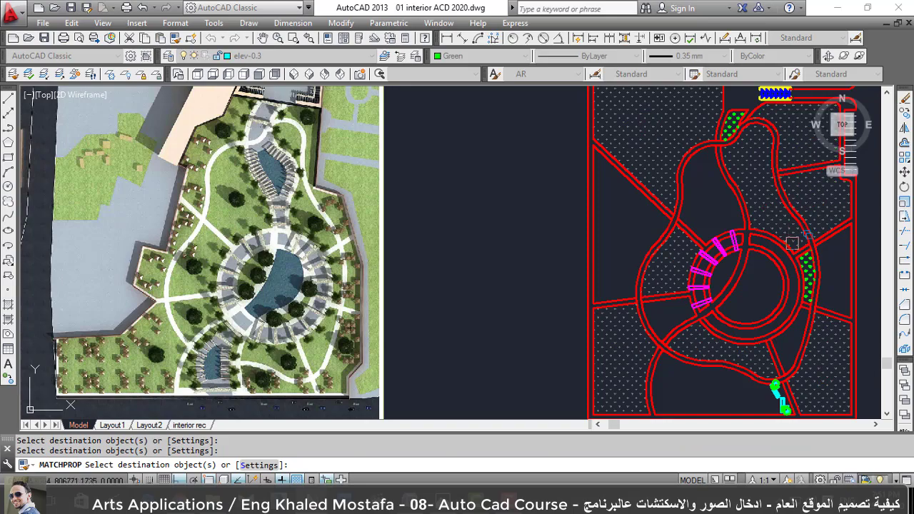
pyautogui.scroll(5, 791, 243)
pyautogui.scroll(-3, 800, 248)
pyautogui.scroll(-2, 800, 247)
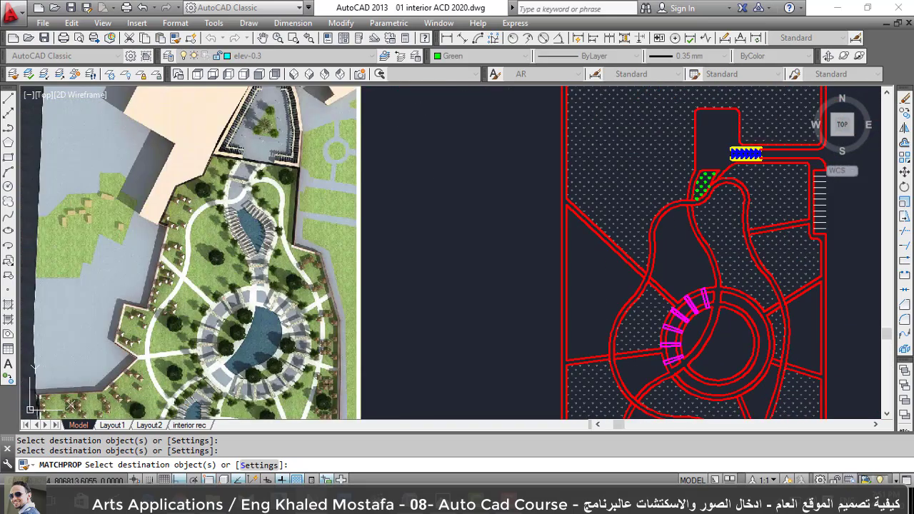
pyautogui.scroll(5, 701, 171)
pyautogui.scroll(-2, 682, 166)
pyautogui.scroll(-2, 712, 187)
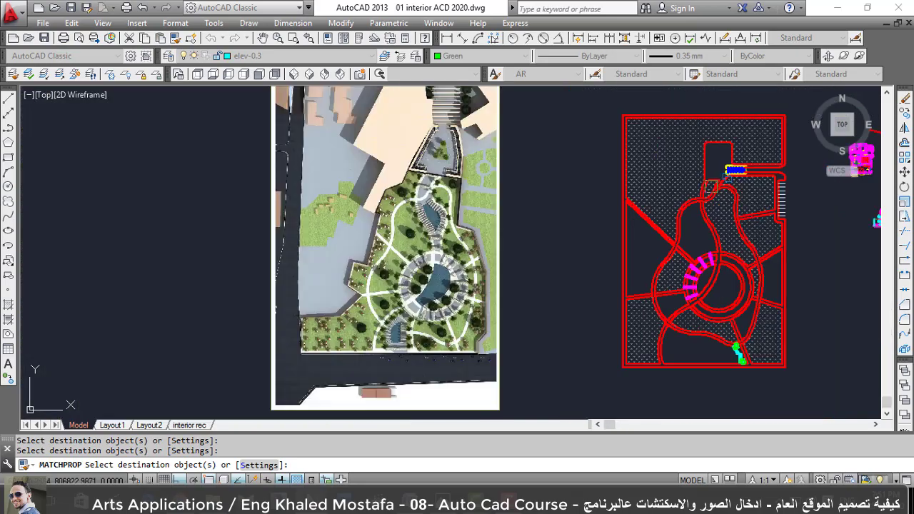
pyautogui.scroll(1, 712, 227)
pyautogui.scroll(-1, 723, 250)
pyautogui.scroll(2, 727, 361)
pyautogui.scroll(1, 730, 363)
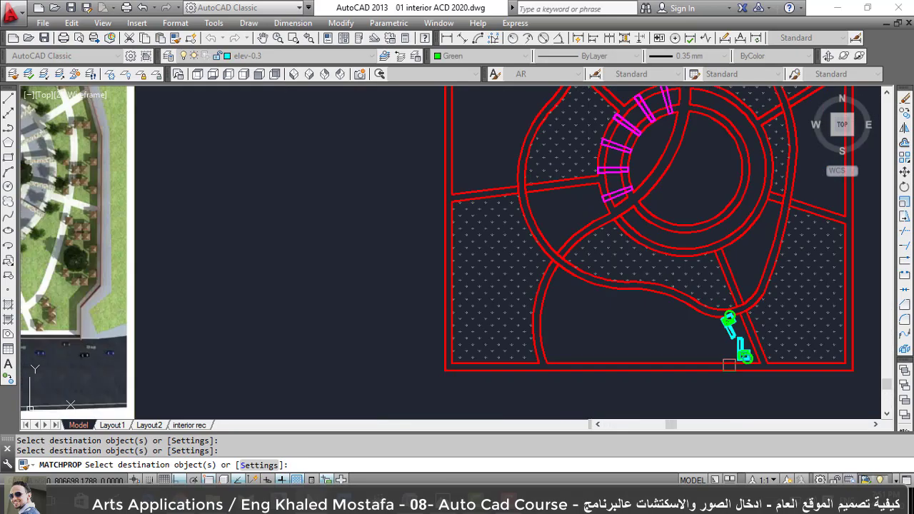
pyautogui.scroll(-3, 729, 364)
pyautogui.scroll(2, 721, 303)
pyautogui.press('Escape')
pyautogui.write('h')
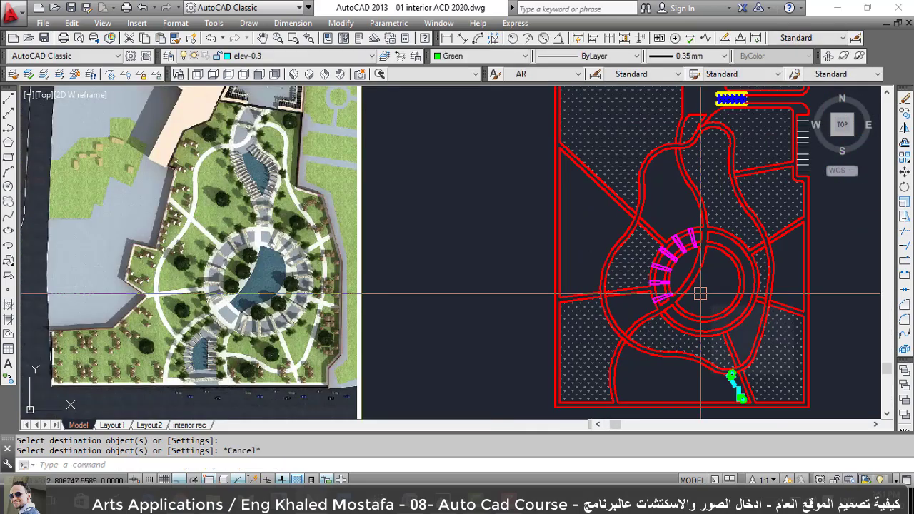
pyautogui.press('Return')
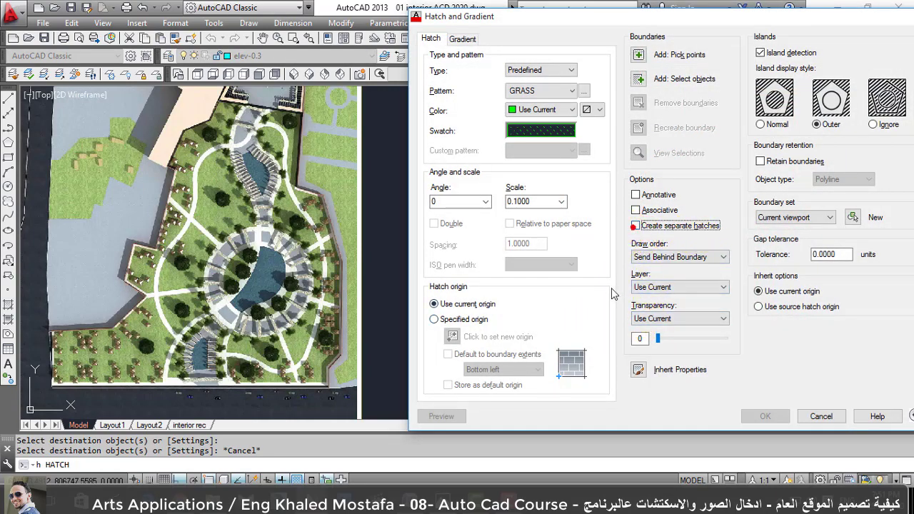
# Pick a planting bed and choose the AR-HBONE herringbone hatch pattern.
pyautogui.click(638, 55)
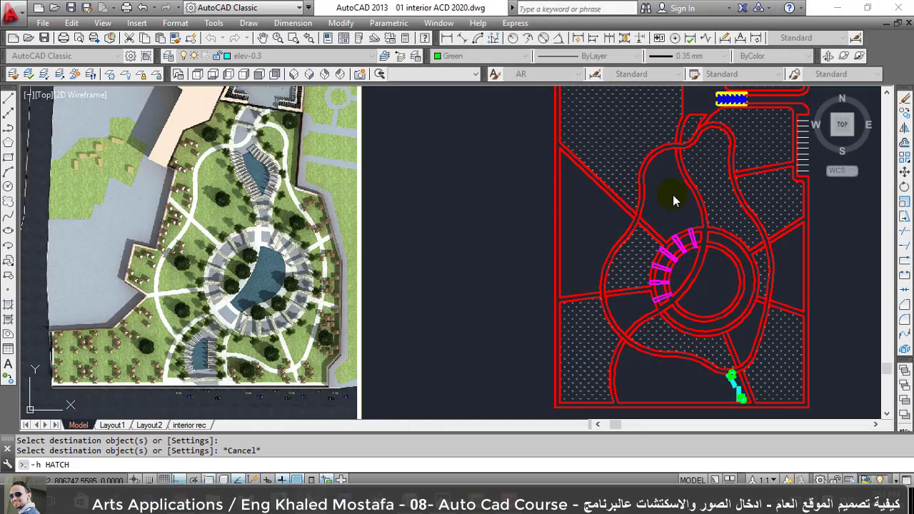
pyautogui.click(672, 195)
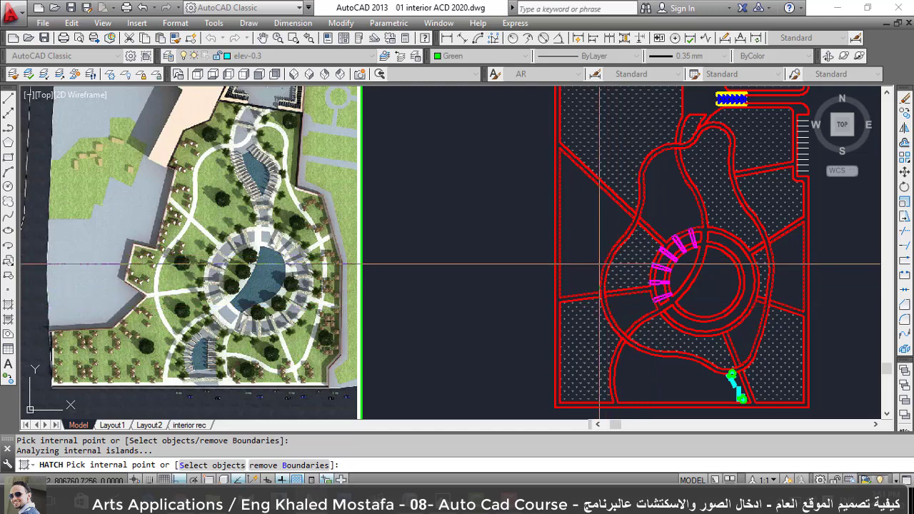
pyautogui.press('Return')
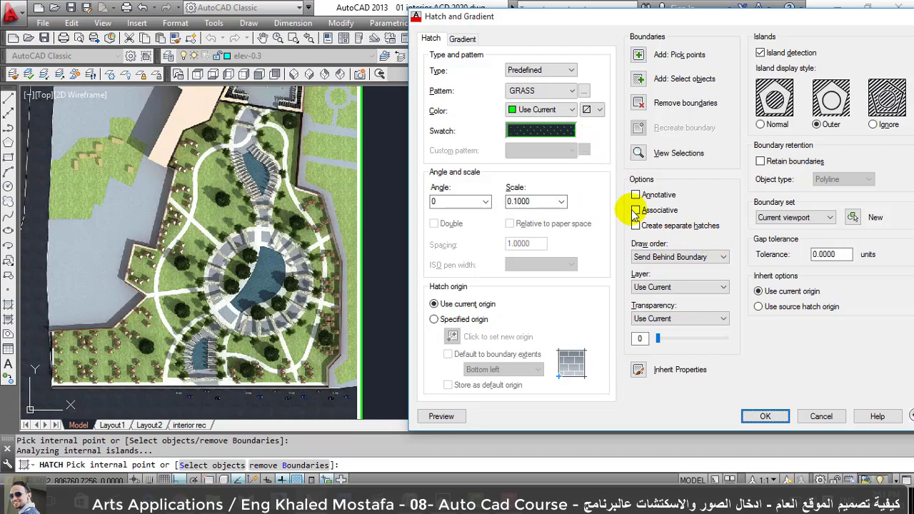
pyautogui.click(532, 131)
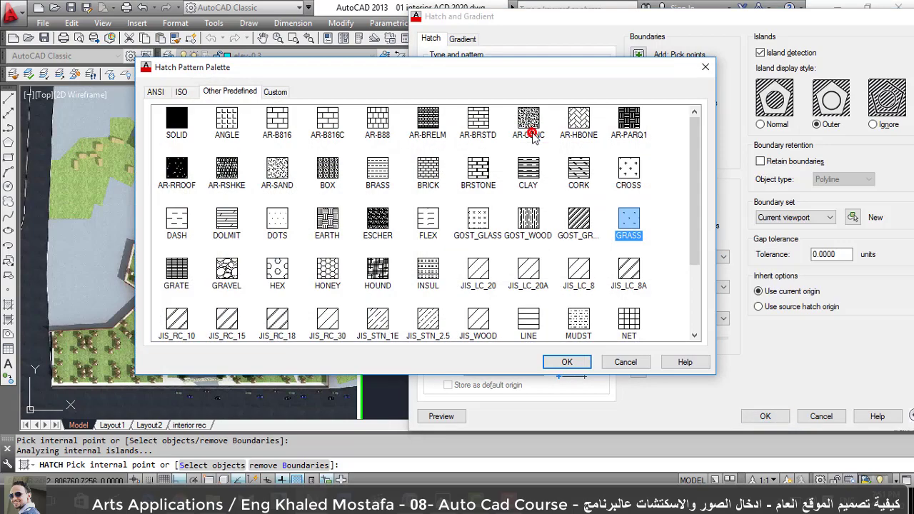
pyautogui.click(584, 134)
pyautogui.click(568, 362)
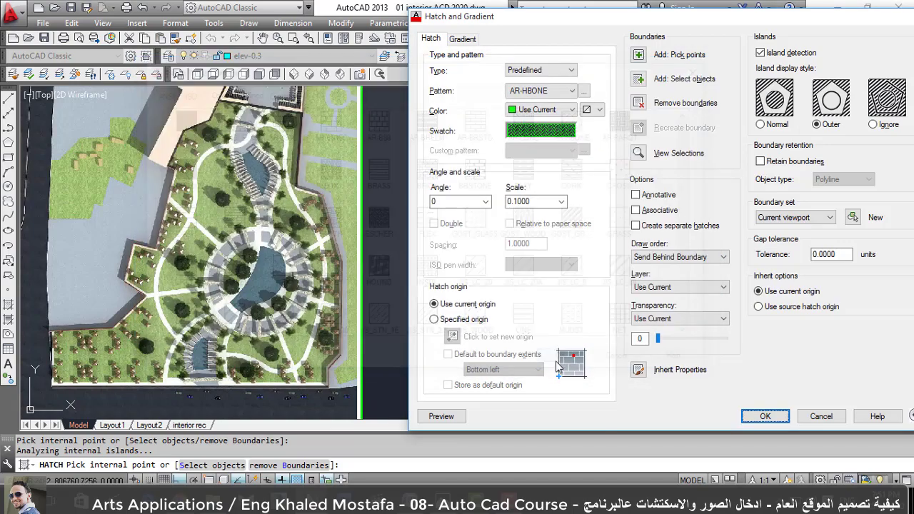
pyautogui.click(440, 416)
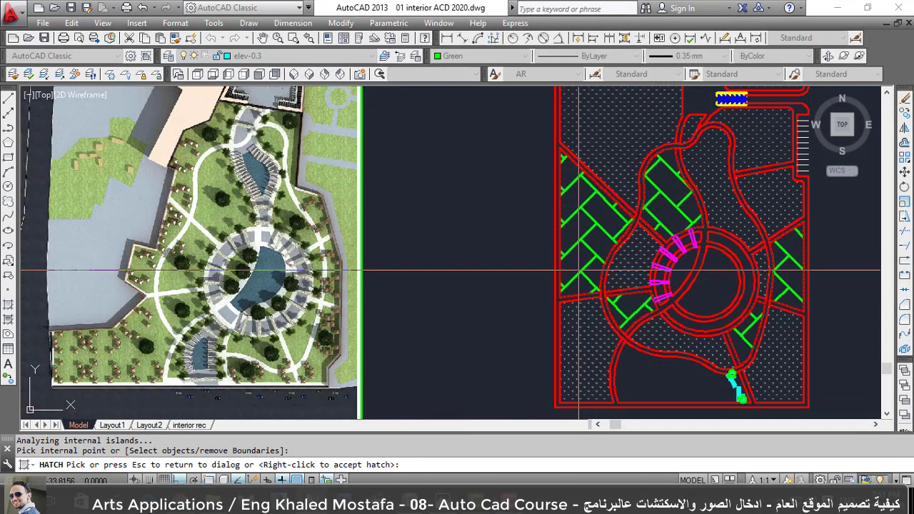
pyautogui.press('Escape')
# Set the herringbone hatch scale to 5 and create the hatch.
pyautogui.doubleClick(536, 202)
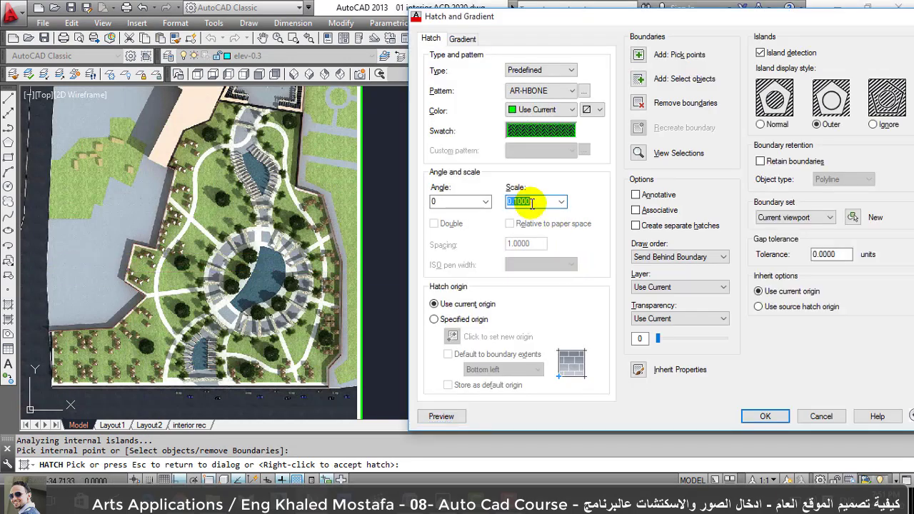
pyautogui.click(443, 415)
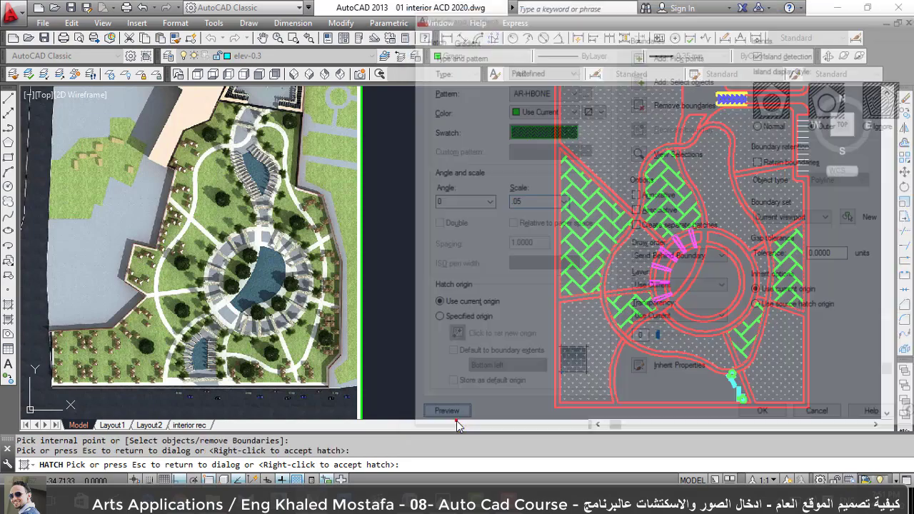
pyautogui.press('Escape')
pyautogui.doubleClick(536, 203)
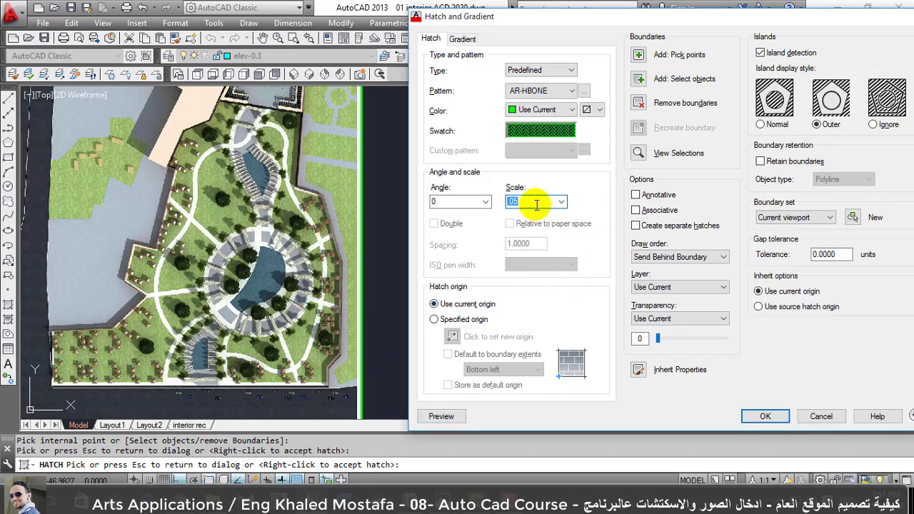
pyautogui.write('5')
pyautogui.click(441, 415)
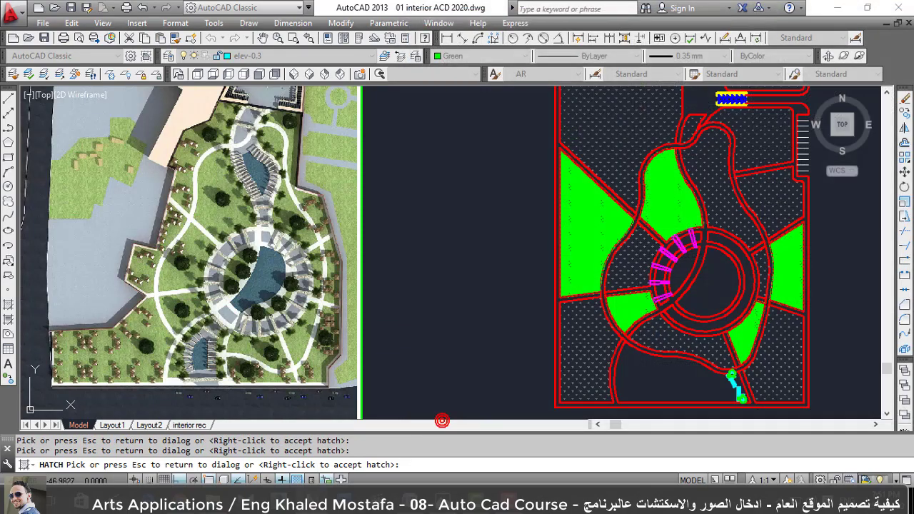
pyautogui.scroll(3, 602, 348)
pyautogui.press('Escape')
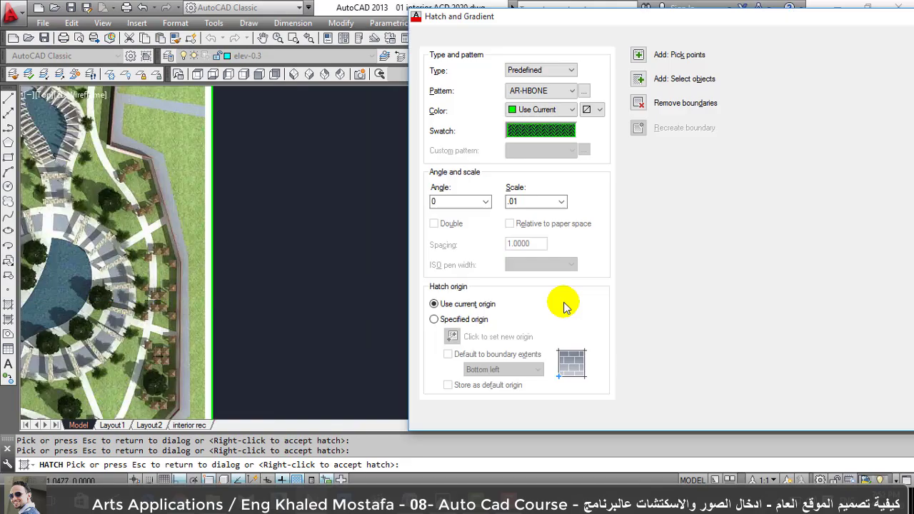
pyautogui.doubleClick(532, 199)
pyautogui.write('1')
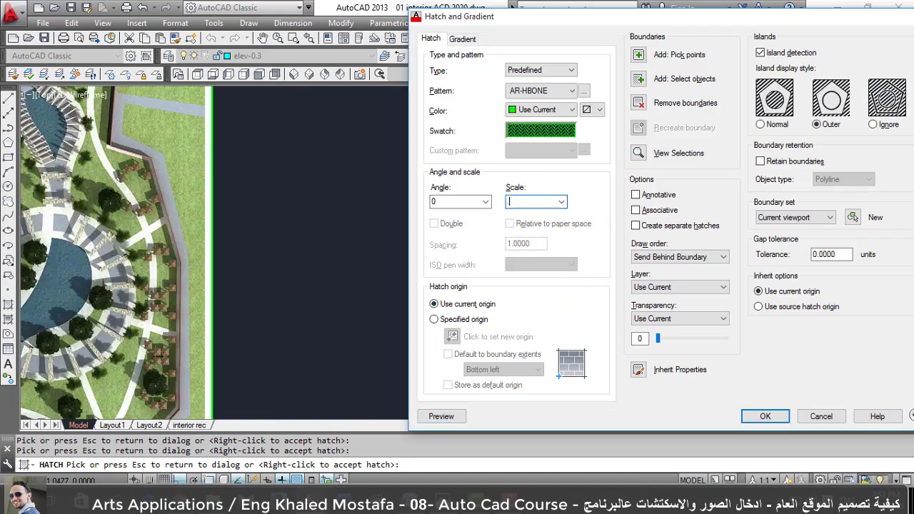
pyautogui.press('Return')
# Put the herringbone hatch on layer H with colour ByLayer.
pyautogui.click(541, 273)
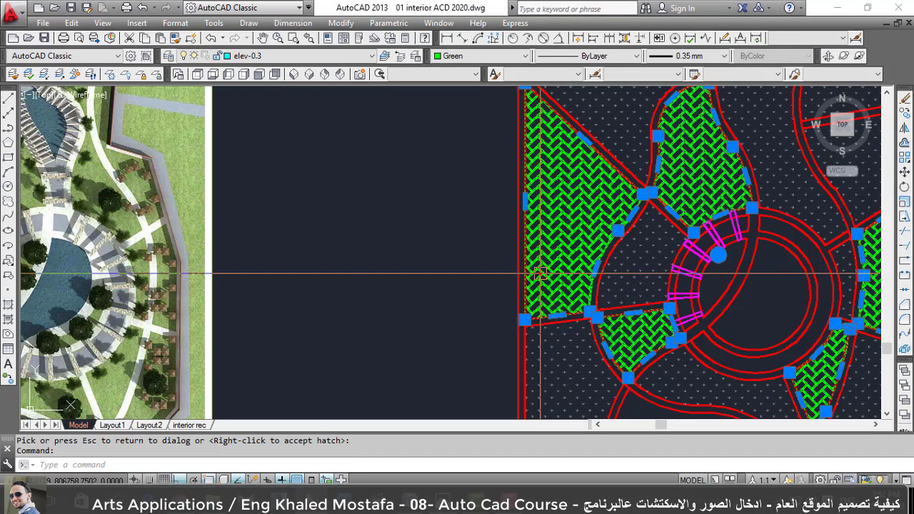
pyautogui.click(351, 56)
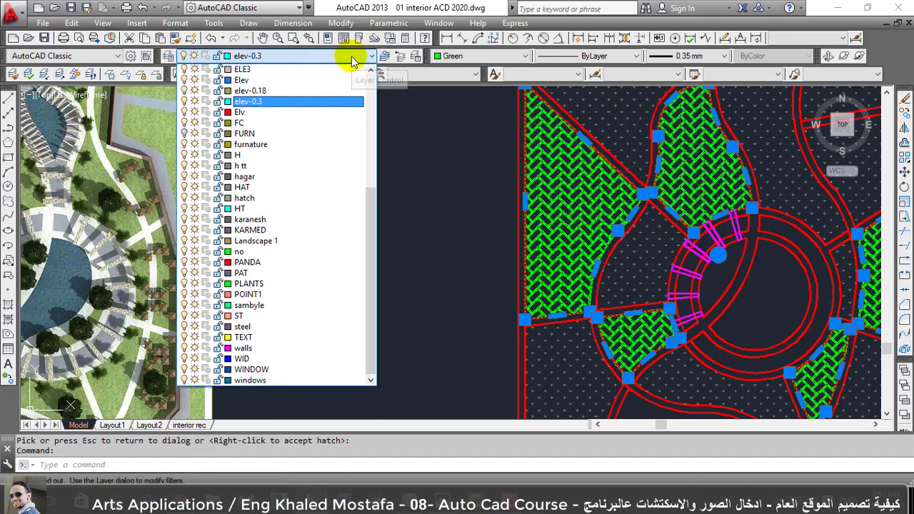
pyautogui.press('h')
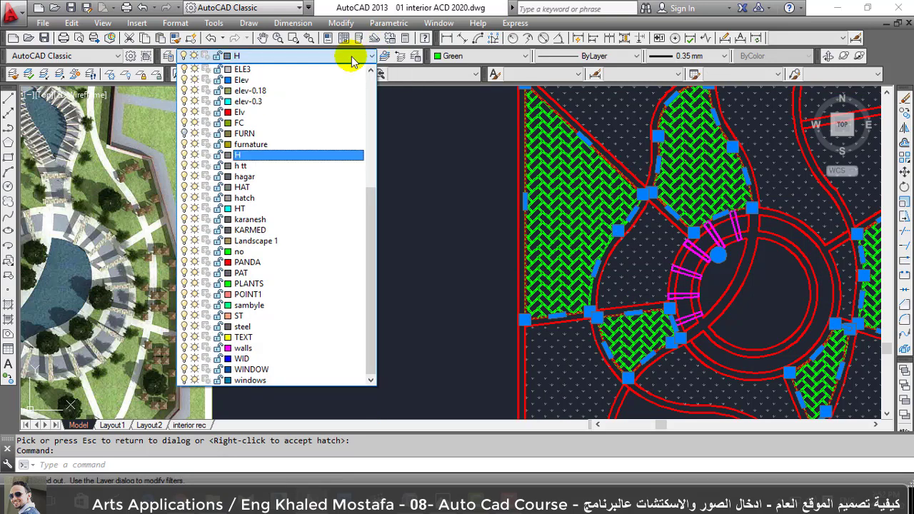
pyautogui.press('Return')
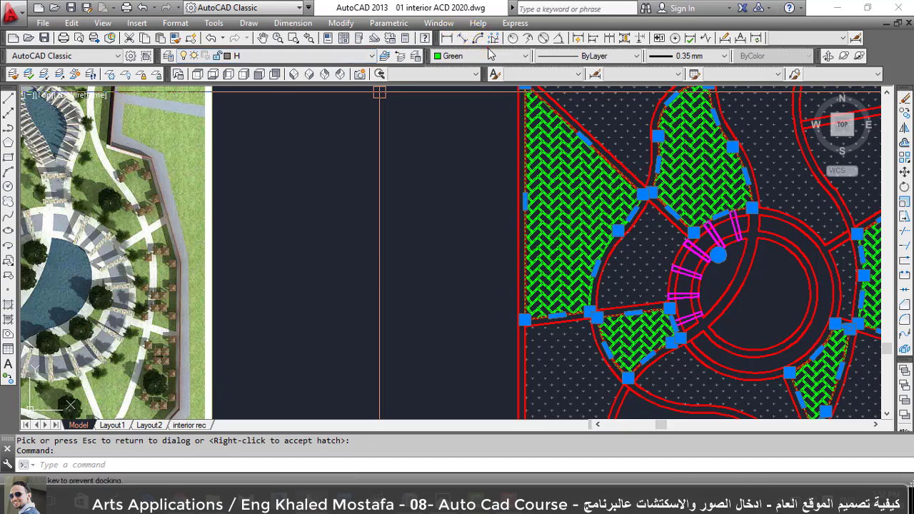
pyautogui.click(490, 56)
pyautogui.click(457, 69)
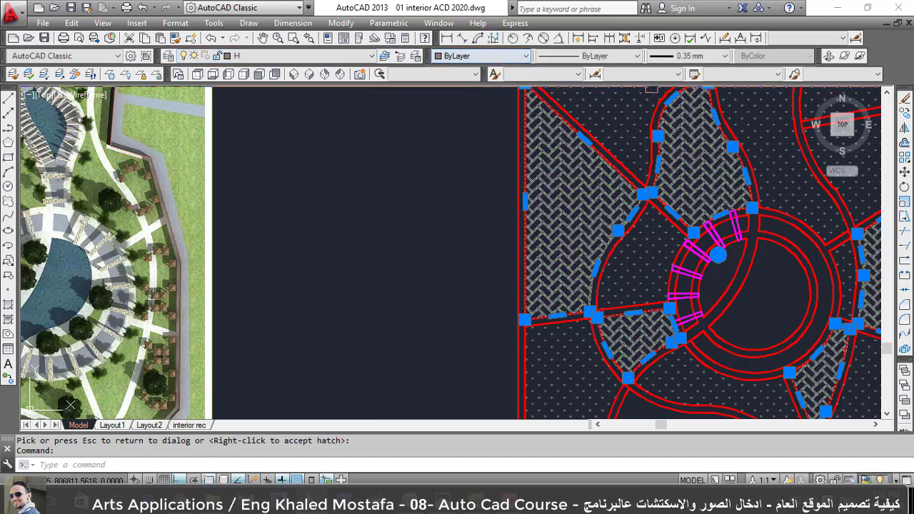
pyautogui.click(674, 56)
# Keep the lineweight at 0.35 mm, deselect, and inspect the individual hatch regions.
pyautogui.click(690, 69)
pyautogui.press('Escape')
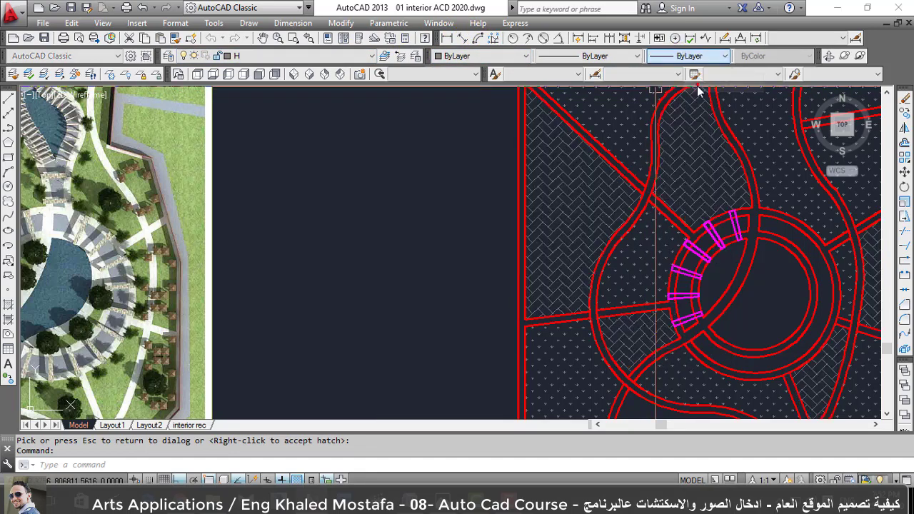
pyautogui.scroll(-3, 532, 317)
pyautogui.scroll(3, 521, 322)
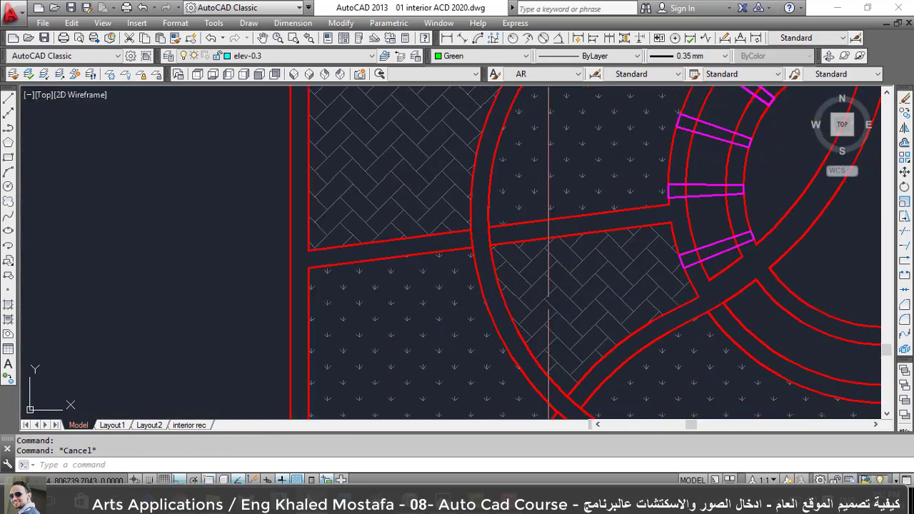
pyautogui.scroll(2, 508, 325)
pyautogui.click(508, 325)
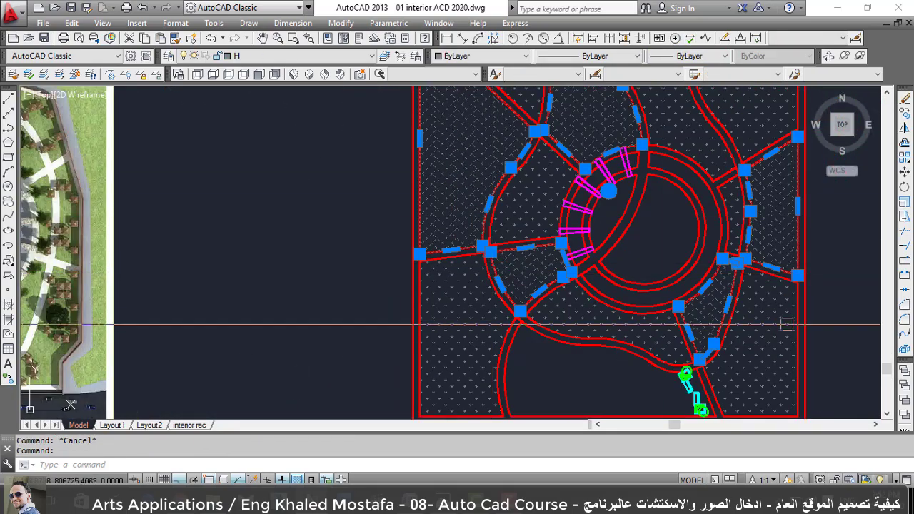
pyautogui.scroll(-3, 493, 273)
pyautogui.scroll(4, 607, 324)
pyautogui.click(559, 259)
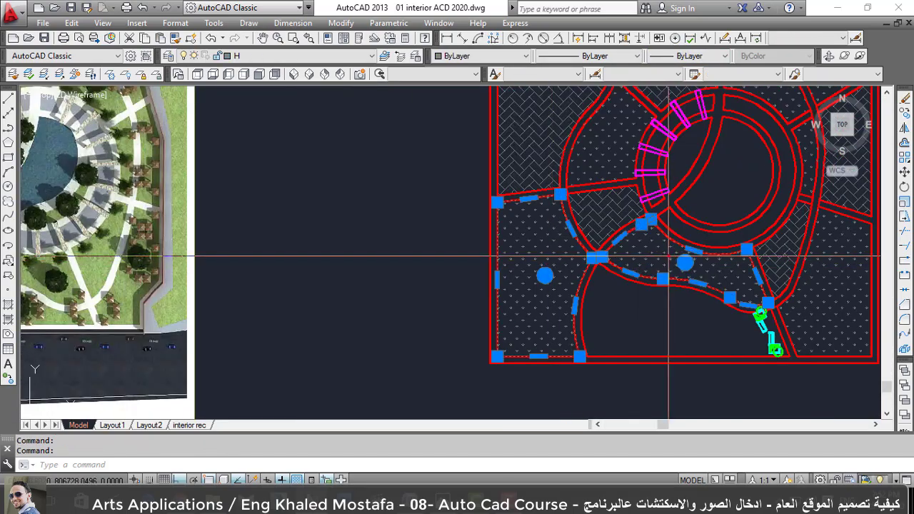
pyautogui.click(816, 319)
pyautogui.scroll(-3, 586, 317)
pyautogui.scroll(3, 586, 317)
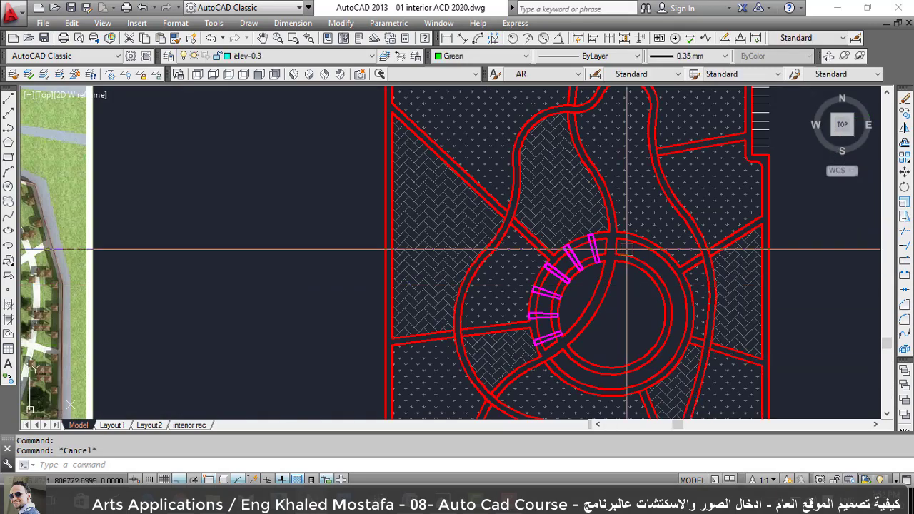
pyautogui.click(607, 191)
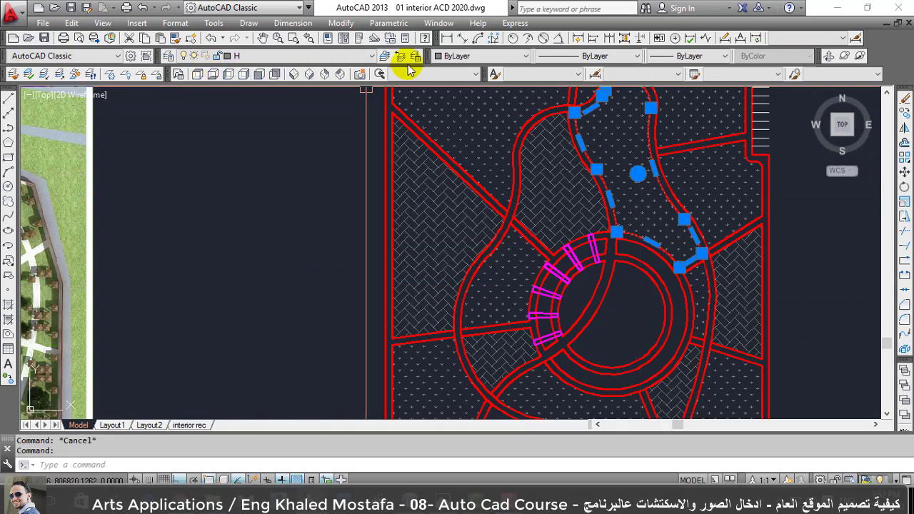
# Isolate layer H to check the hatches, then undo to restore all layers.
pyautogui.click(42, 74)
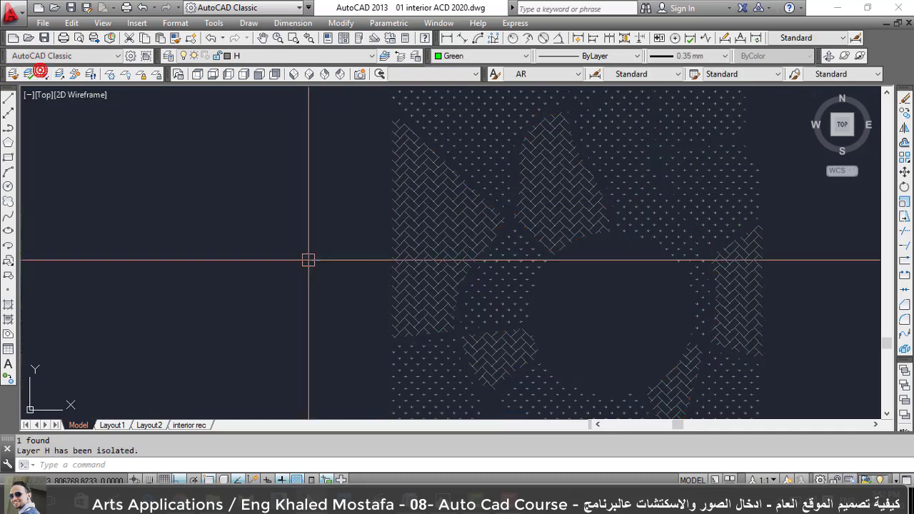
pyautogui.scroll(-2, 489, 316)
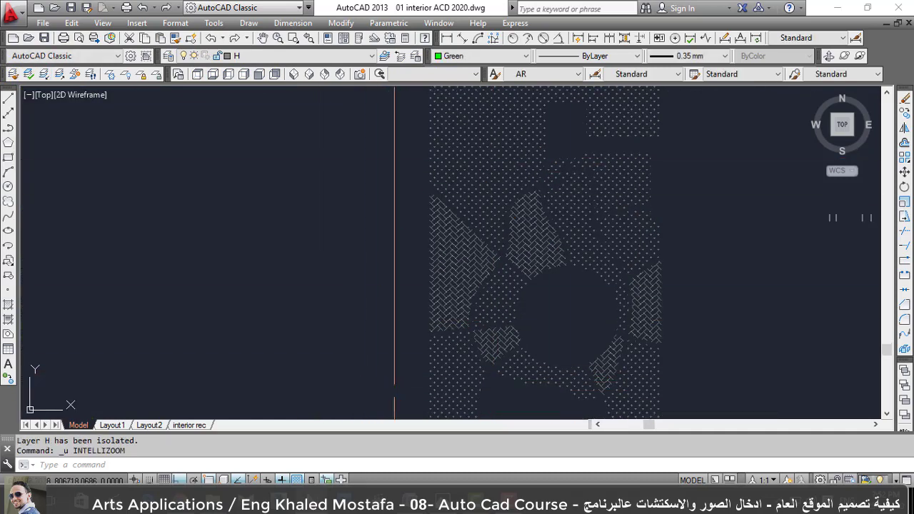
pyautogui.hotkey('ctrl', 'z')
pyautogui.hotkey('ctrl', 'z')
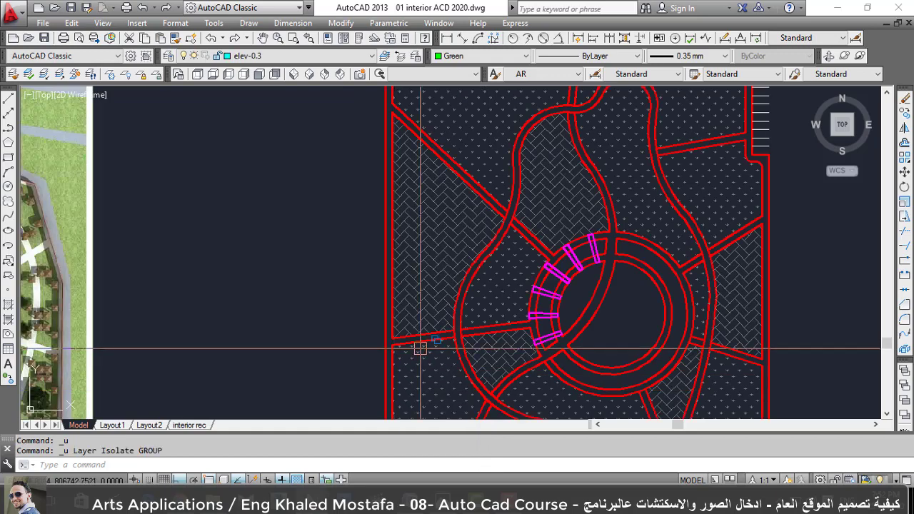
pyautogui.click(438, 376)
pyautogui.press('Escape')
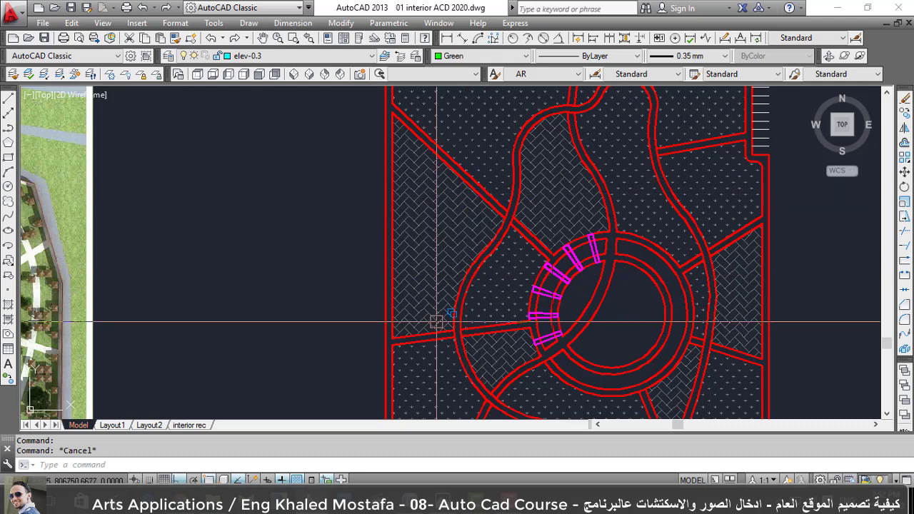
pyautogui.moveTo(411, 375)
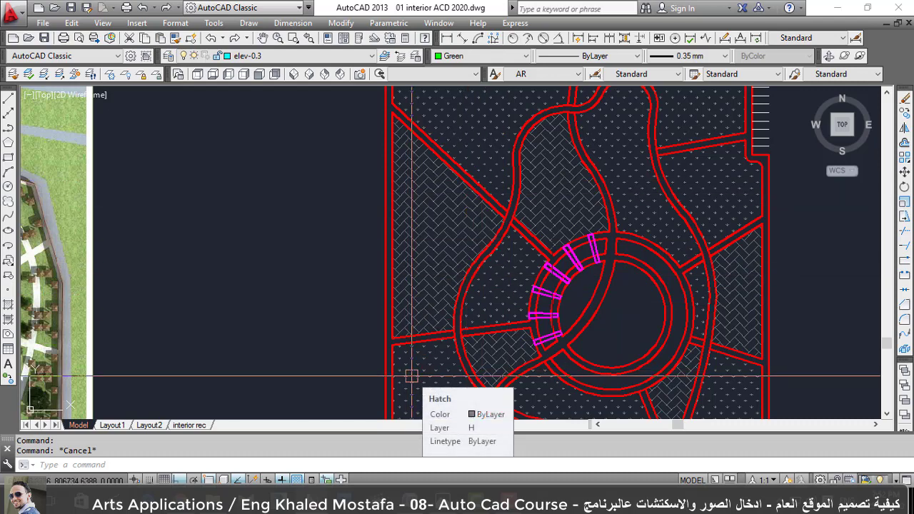
# Make the hatch's layer H the current layer via Make Object's Layer Current.
pyautogui.scroll(-1, 411, 375)
pyautogui.scroll(-4, 412, 375)
pyautogui.scroll(7, 438, 295)
pyautogui.scroll(1, 459, 287)
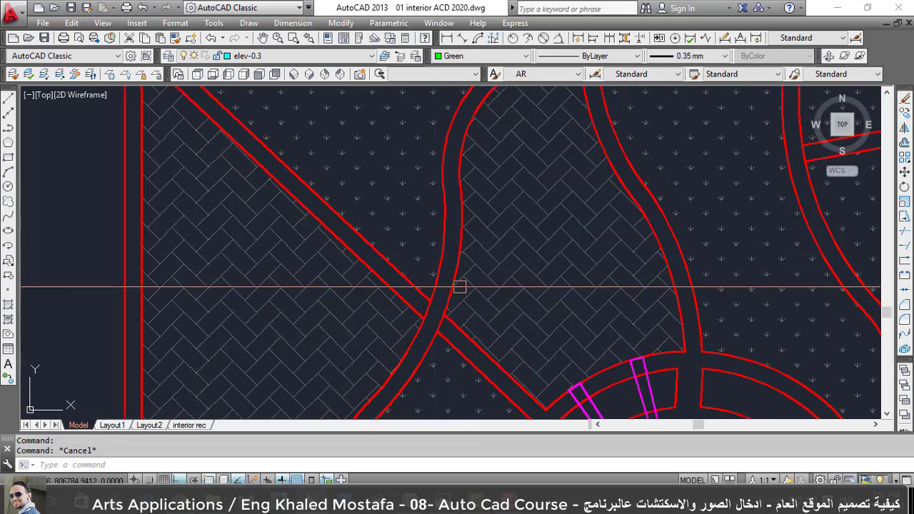
pyautogui.scroll(-2, 468, 282)
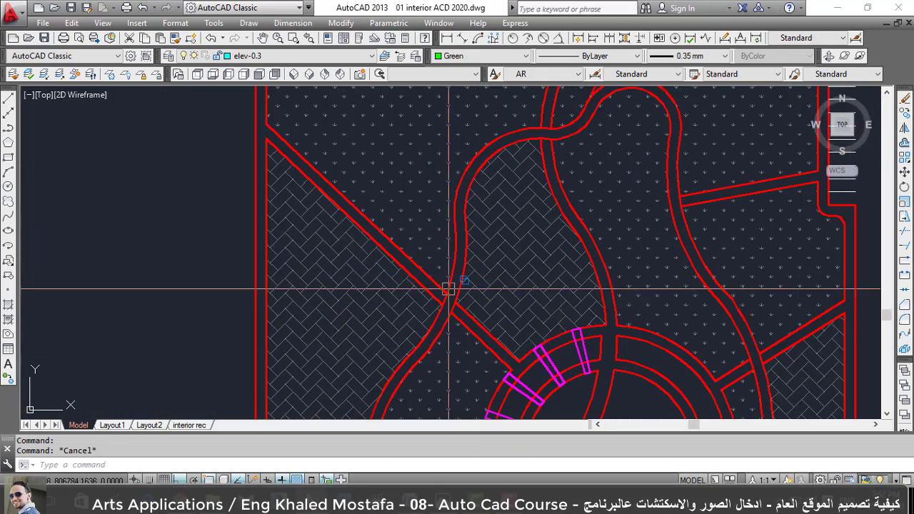
pyautogui.moveTo(433, 296)
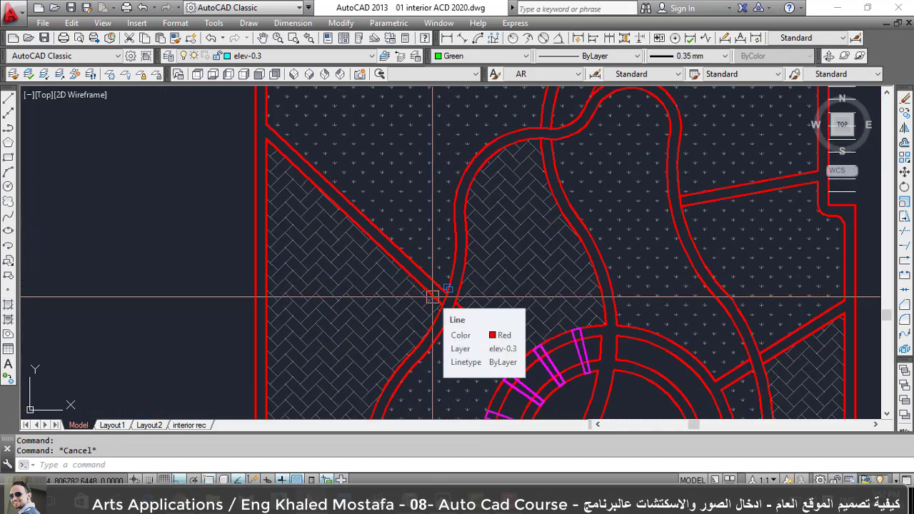
pyautogui.scroll(4, 414, 275)
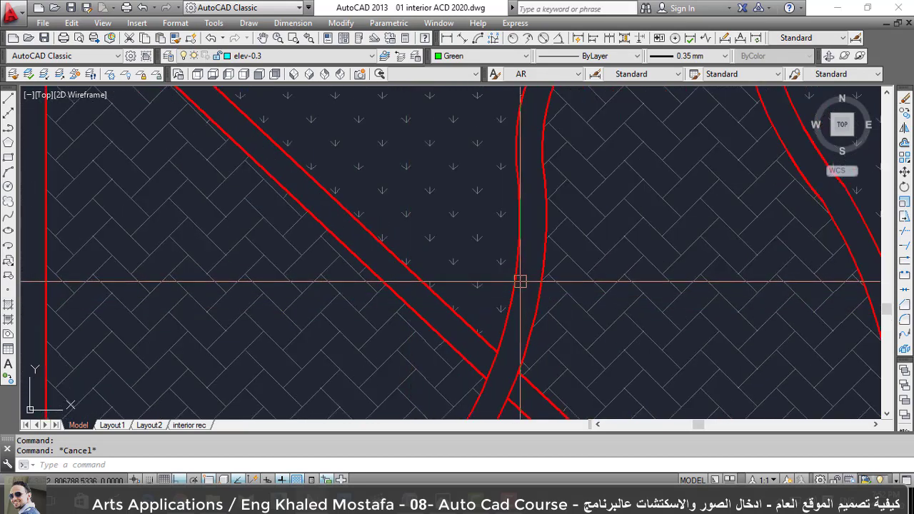
pyautogui.scroll(-2, 519, 300)
pyautogui.scroll(2, 471, 328)
pyautogui.write('l')
pyautogui.press('Return')
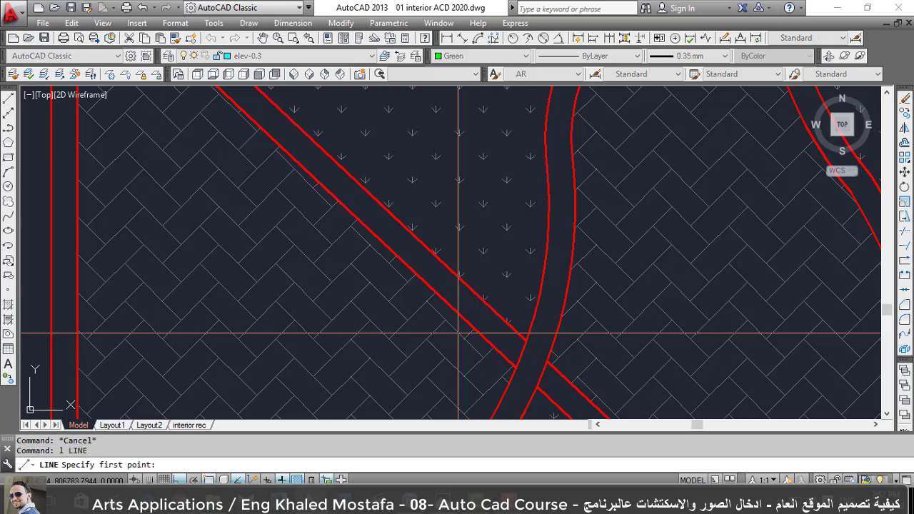
pyautogui.press('Escape')
pyautogui.click(438, 326)
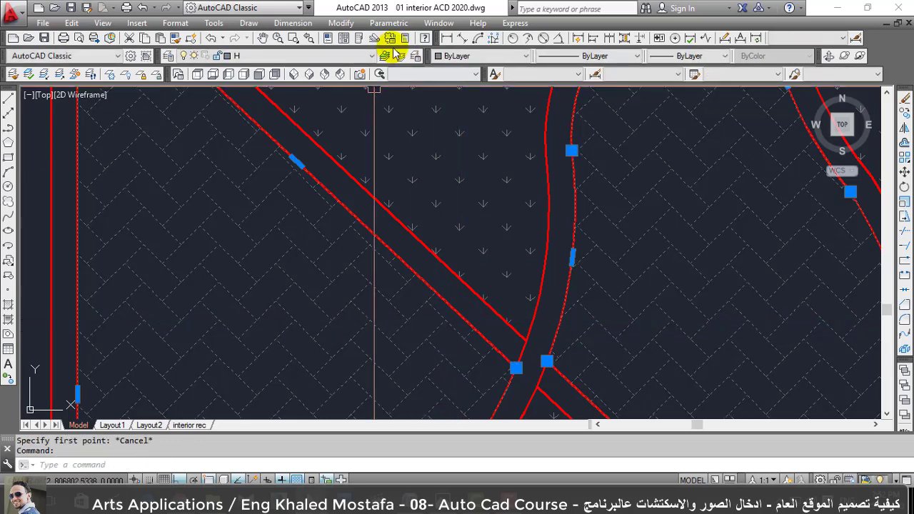
pyautogui.click(386, 56)
# Draw a short joint line across the diagonal path and offset a parallel copy.
pyautogui.write('l')
pyautogui.press('Return')
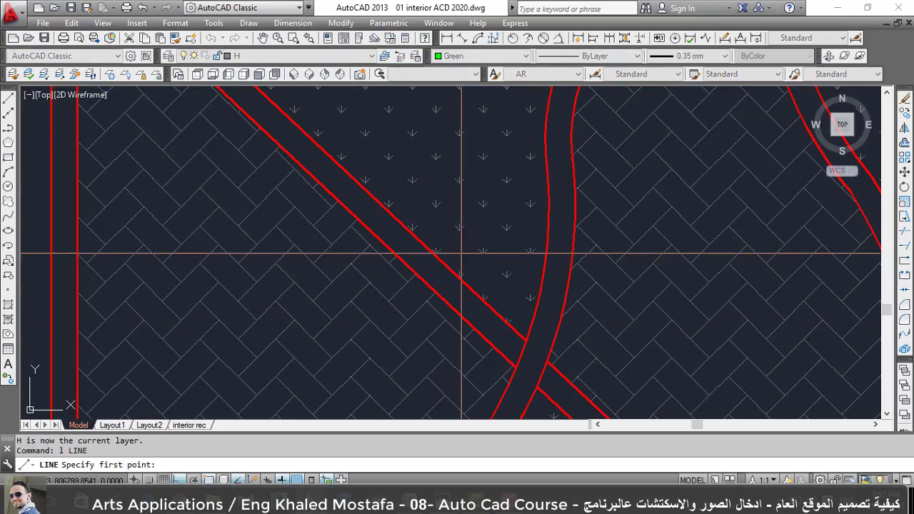
pyautogui.scroll(2, 464, 321)
pyautogui.click(457, 311)
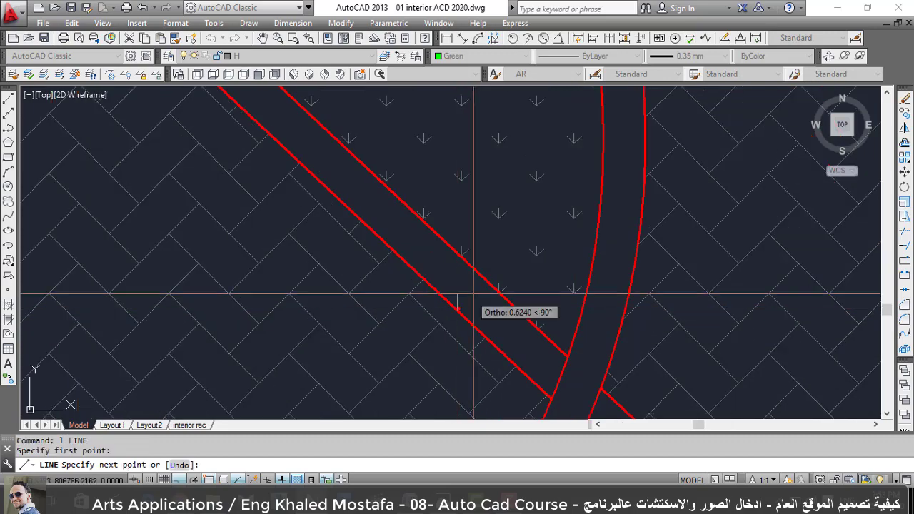
pyautogui.click(486, 280)
pyautogui.press('Escape')
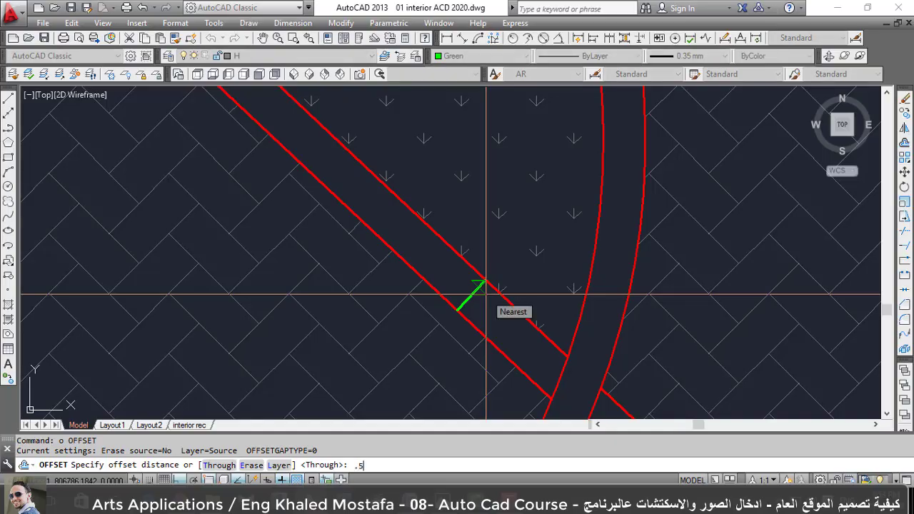
pyautogui.write('.5')
pyautogui.press('Return')
pyautogui.click(469, 296)
pyautogui.click(447, 276)
pyautogui.press('Escape')
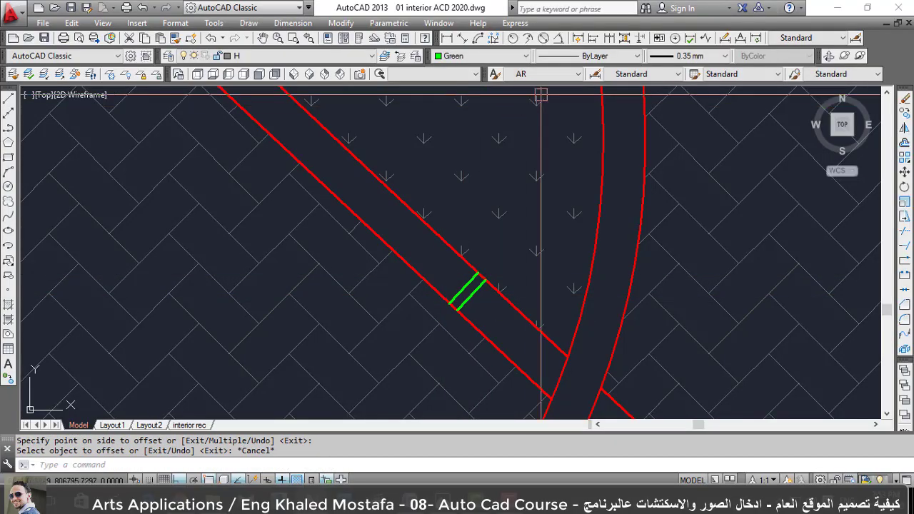
# Set the current colour and lineweight to ByLayer.
pyautogui.click(689, 56)
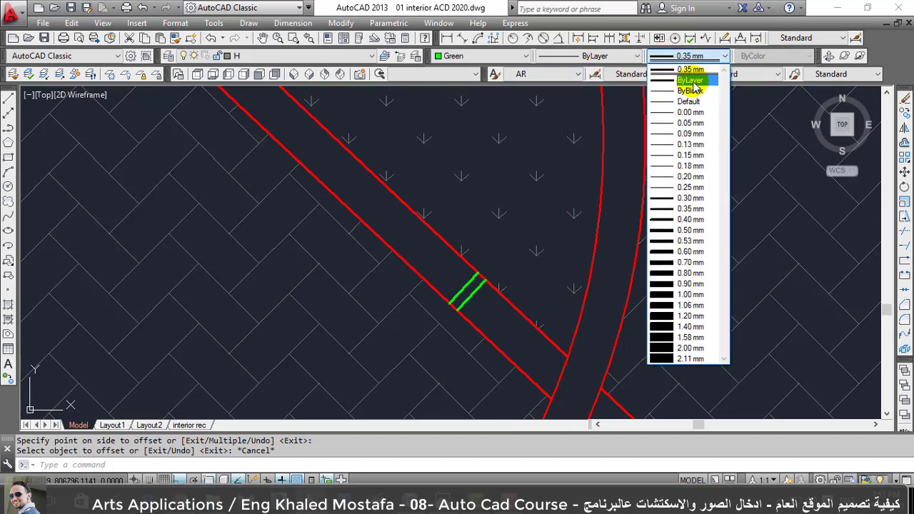
pyautogui.click(691, 81)
pyautogui.click(490, 56)
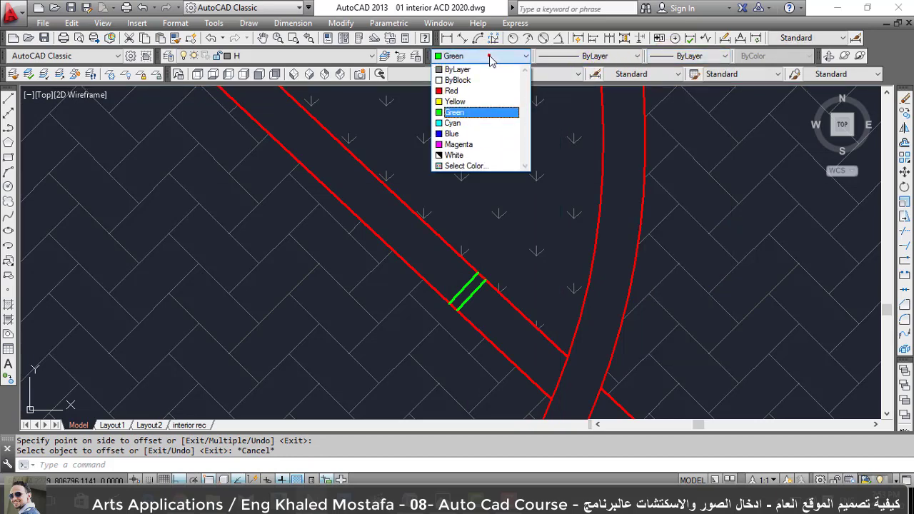
pyautogui.click(489, 69)
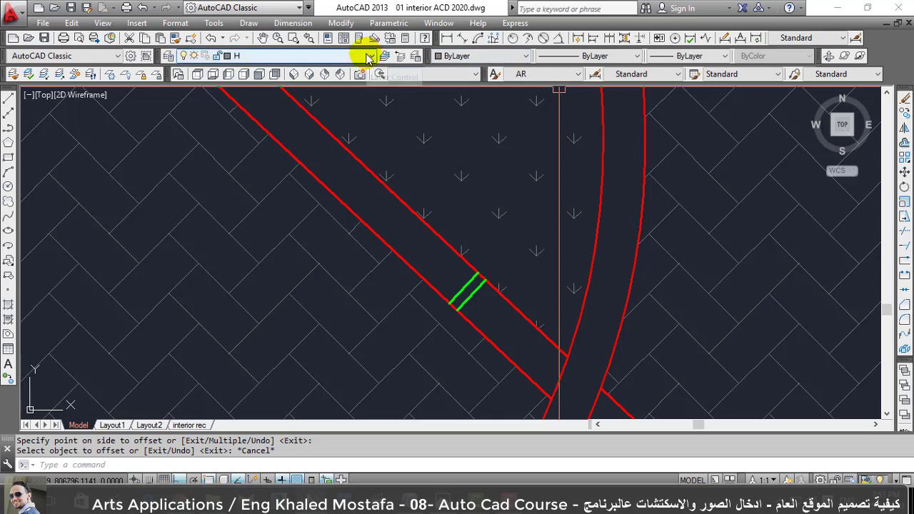
pyautogui.click(689, 57)
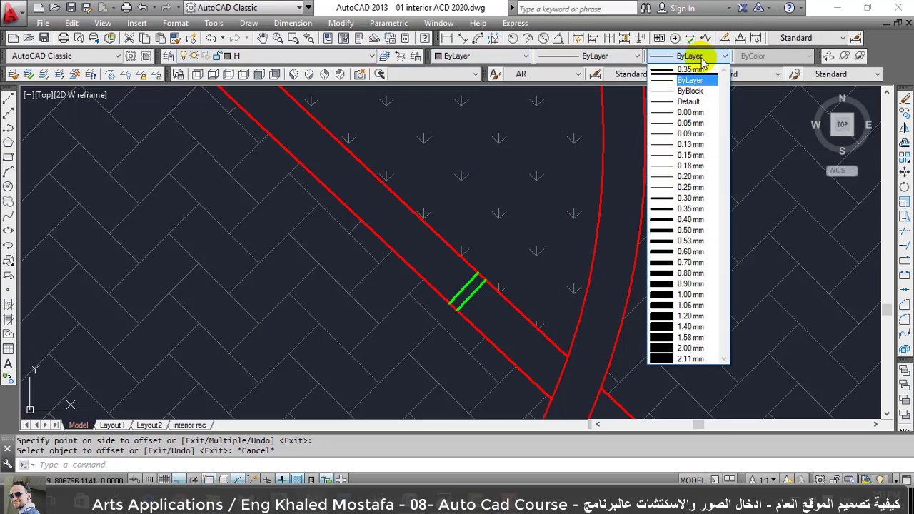
pyautogui.click(689, 80)
# Pick a joint line as the source for matching properties.
pyautogui.press('Escape')
pyautogui.press('Escape')
pyautogui.write('ma')
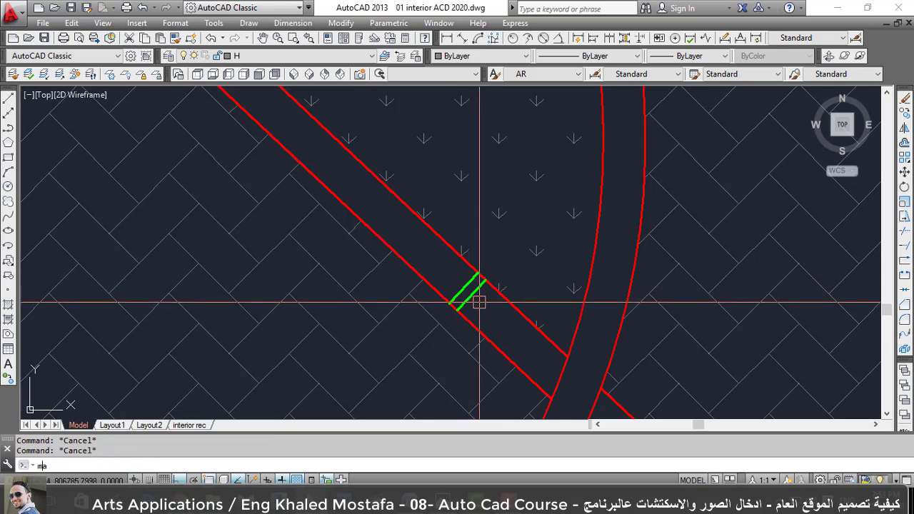
pyautogui.press('Return')
pyautogui.click(421, 328)
pyautogui.scroll(2, 479, 300)
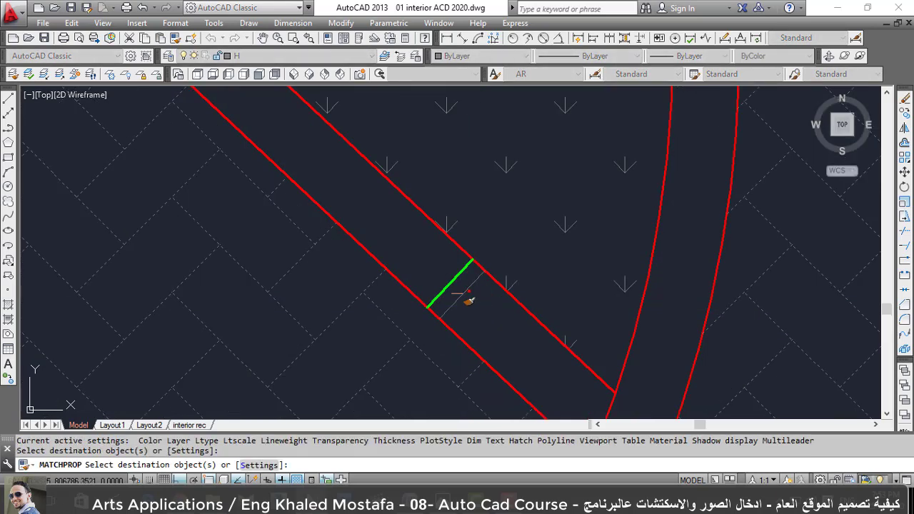
# Apply the matched properties to the other joint line and offset a joint line by 2.
pyautogui.click(464, 267)
pyautogui.press('Escape')
pyautogui.scroll(-1, 491, 320)
pyautogui.write('o')
pyautogui.press('Return')
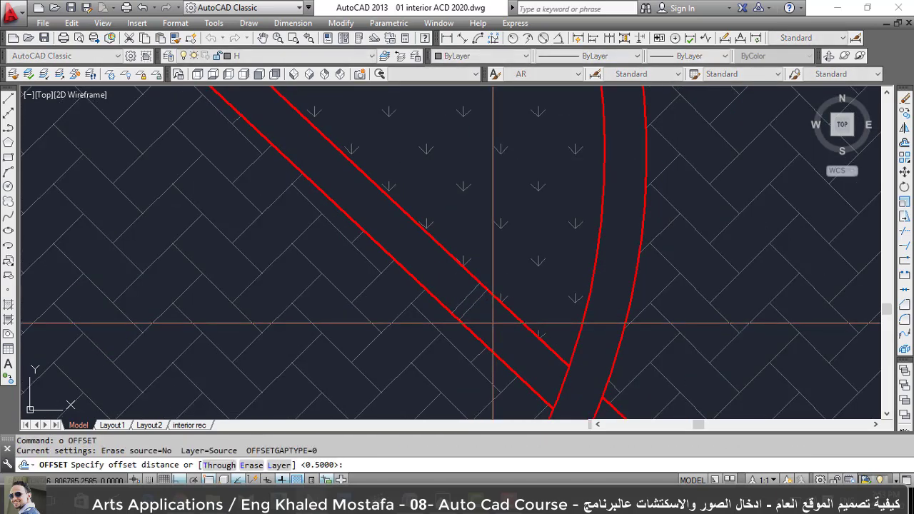
pyautogui.write('2')
pyautogui.press('Return')
pyautogui.click(469, 291)
pyautogui.click(421, 264)
# Offset another joint line copy at a distance of 0.5.
pyautogui.press('Return')
pyautogui.press('Return')
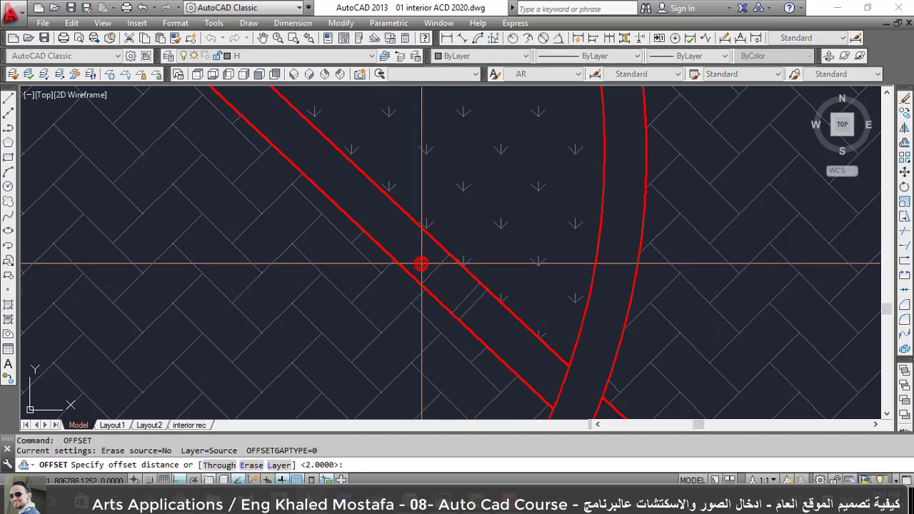
pyautogui.press('Return')
pyautogui.press('Escape')
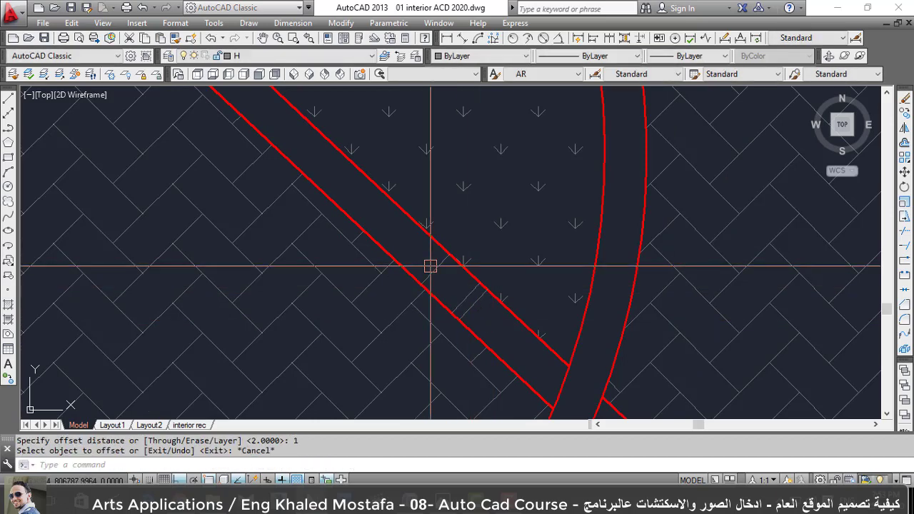
pyautogui.press('Return')
pyautogui.write('.5')
pyautogui.press('Return')
pyautogui.click(430, 267)
pyautogui.click(392, 231)
pyautogui.press('Escape')
pyautogui.scroll(4, 438, 278)
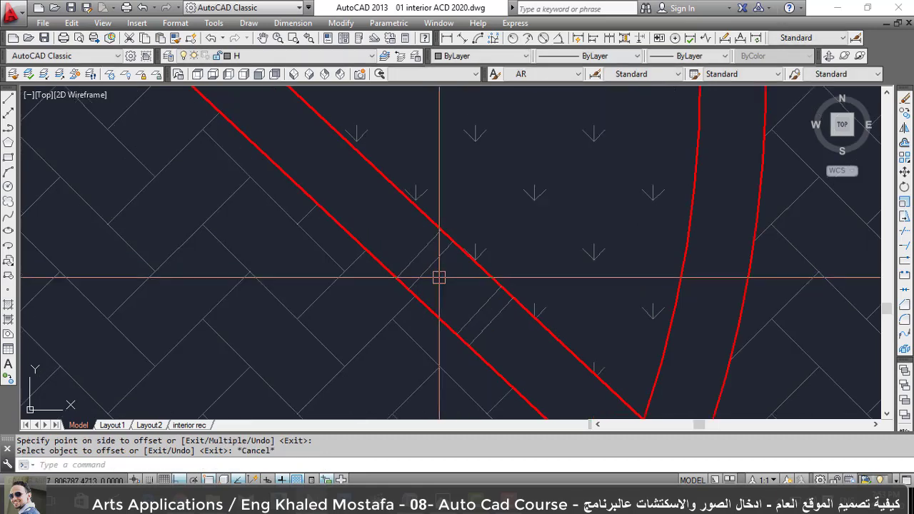
# Copy the joint line further along the diagonal path.
pyautogui.write('o')
pyautogui.press('Return')
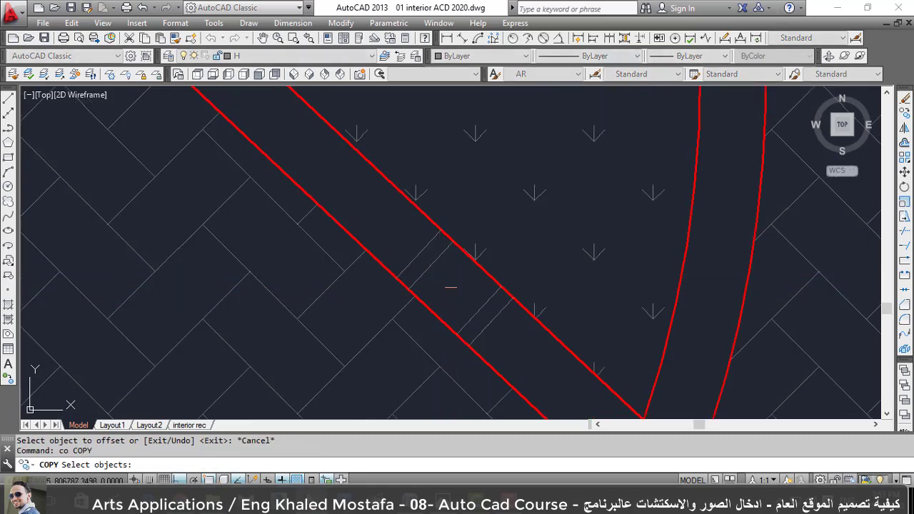
pyautogui.click(444, 280)
pyautogui.click(413, 254)
pyautogui.press('Return')
pyautogui.click(456, 333)
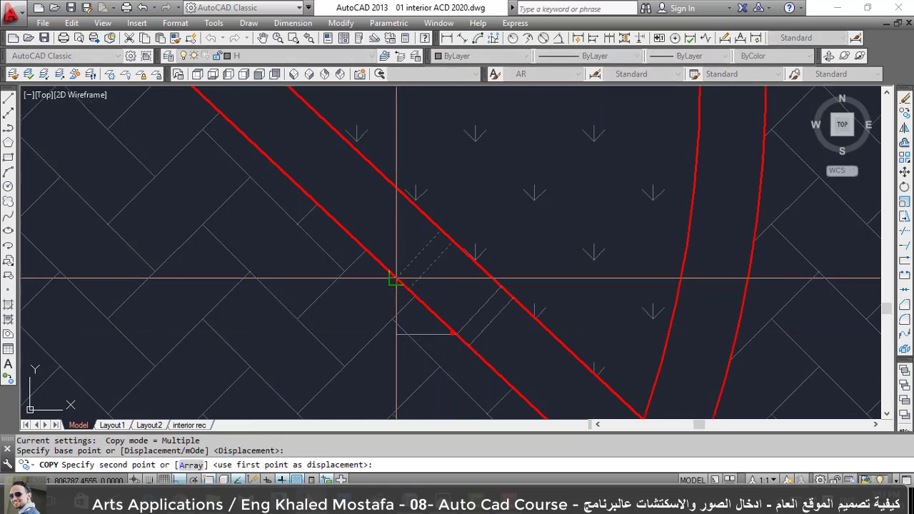
pyautogui.click(394, 279)
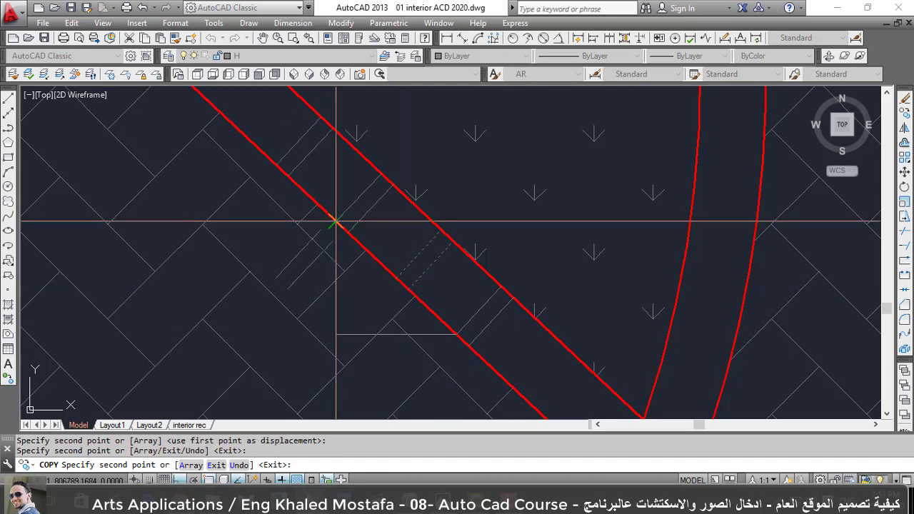
pyautogui.press('Escape')
# Gather the seven joint lines along the diagonal path into a copy selection.
pyautogui.moveTo(428, 236); pyautogui.dragTo(402, 240)
pyautogui.click(383, 225)
pyautogui.click(347, 183)
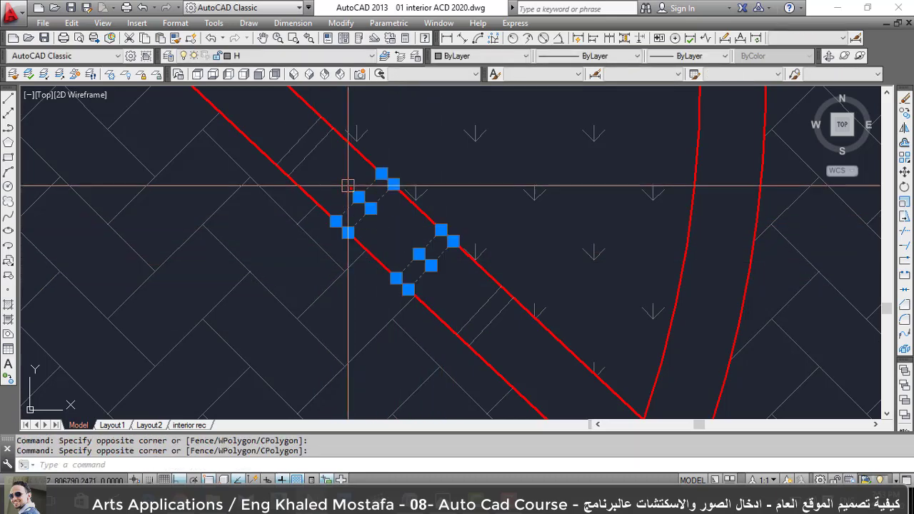
pyautogui.click(330, 165)
pyautogui.click(286, 120)
pyautogui.write('co')
pyautogui.press('Return')
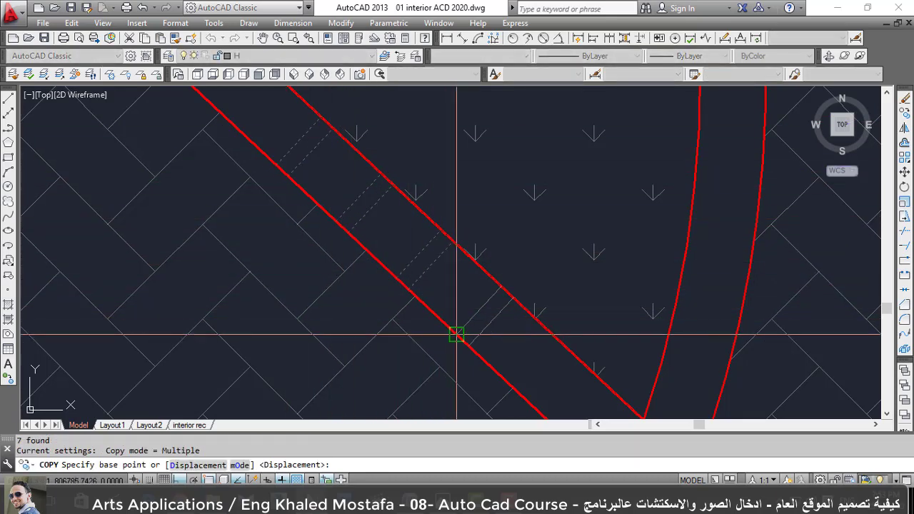
pyautogui.click(457, 333)
pyautogui.scroll(-5, 377, 284)
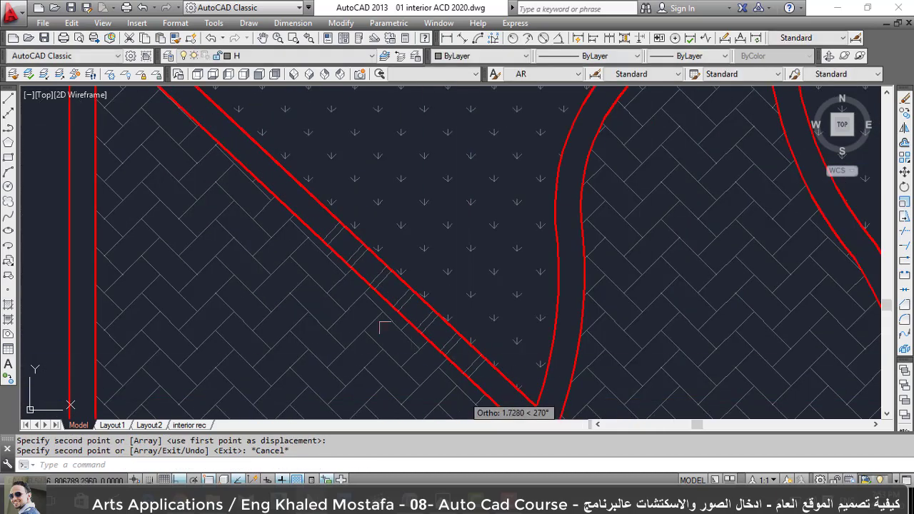
pyautogui.press('Escape')
pyautogui.press('Return')
pyautogui.write('p')
pyautogui.press('Return')
pyautogui.scroll(4, 359, 292)
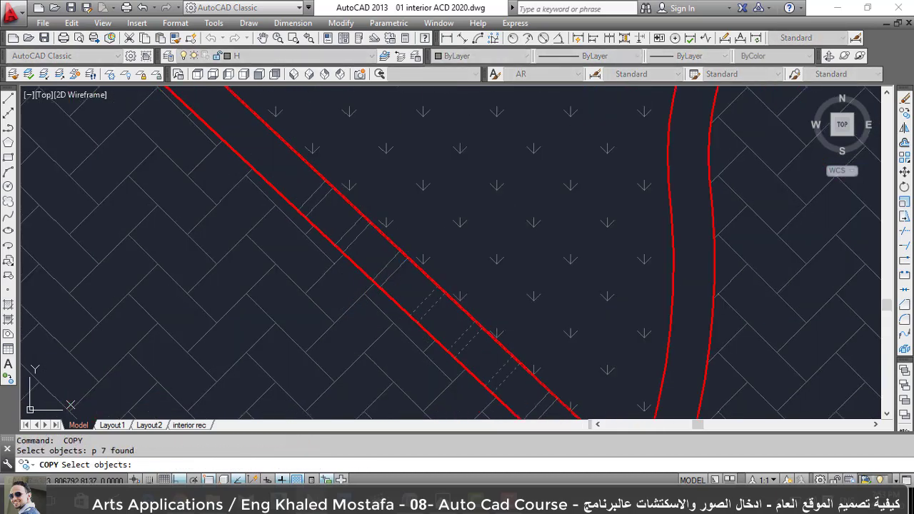
pyautogui.click(360, 198)
pyautogui.press('Escape')
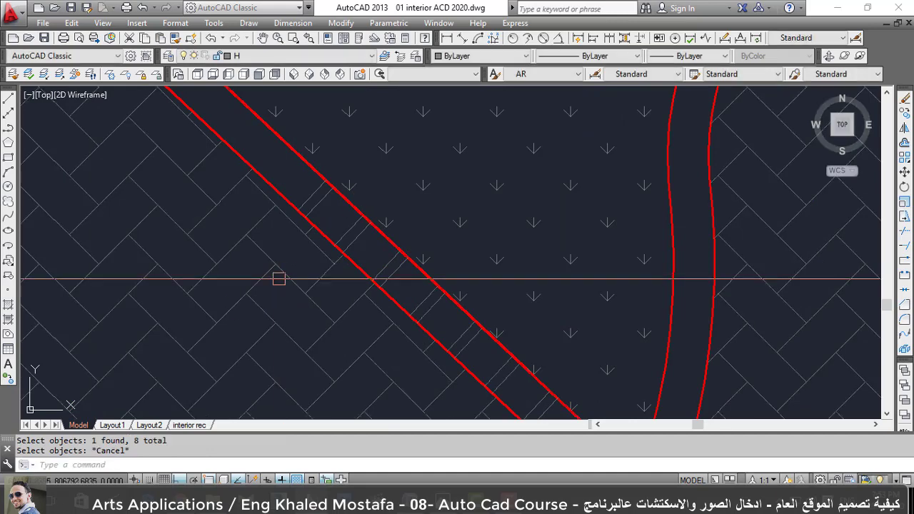
# Copy the previous joint lines plus a windowed group further along the diagonal path.
pyautogui.press('Return')
pyautogui.write('p')
pyautogui.press('Return')
pyautogui.click(225, 329)
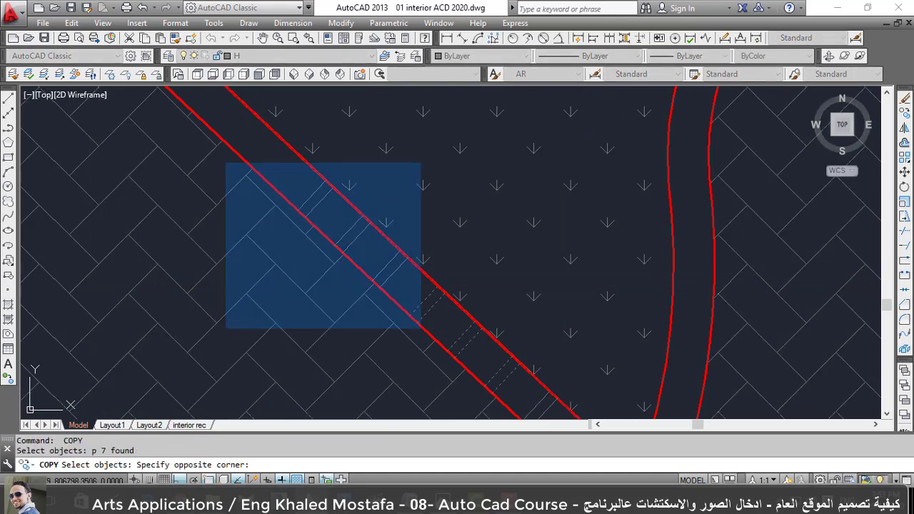
pyautogui.click(422, 162)
pyautogui.moveTo(425, 286); pyautogui.dragTo(437, 273, button='middle')
pyautogui.press('Return')
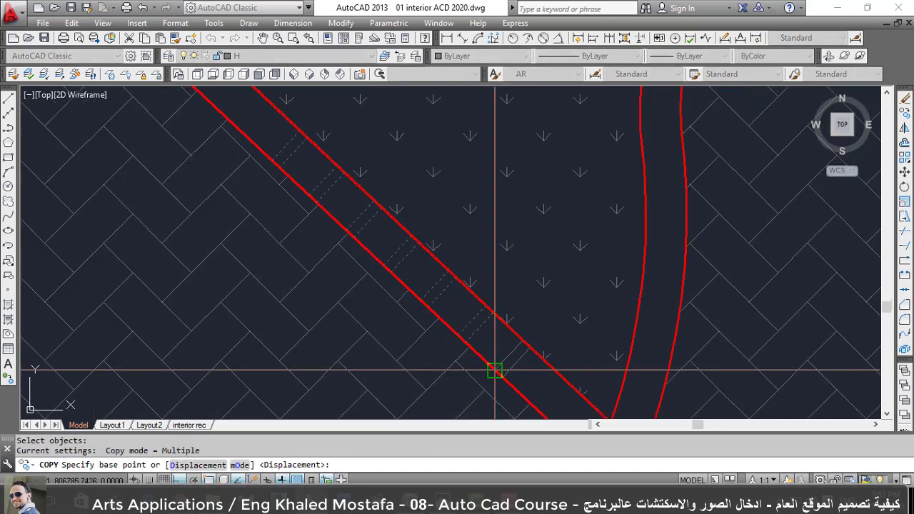
pyautogui.click(493, 370)
pyautogui.click(272, 161)
pyautogui.scroll(-3, 385, 321)
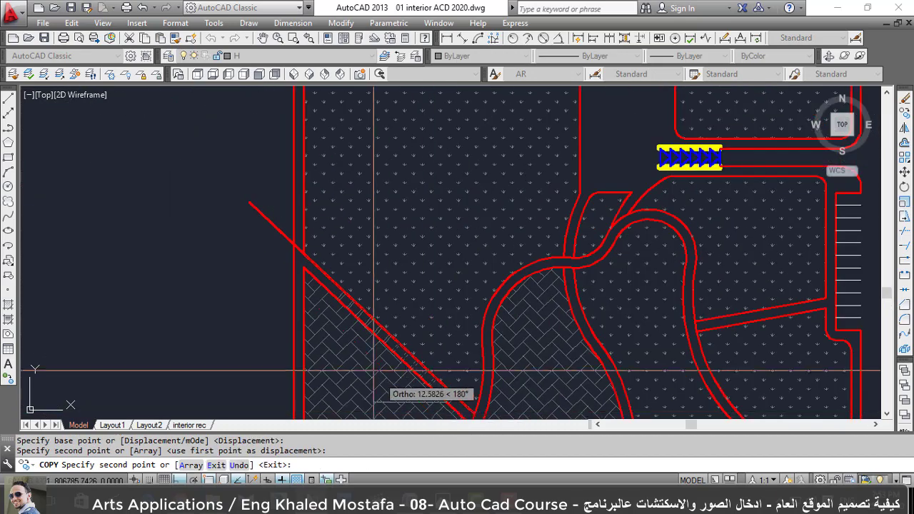
pyautogui.scroll(3, 386, 321)
pyautogui.scroll(-3, 325, 284)
pyautogui.press('Escape')
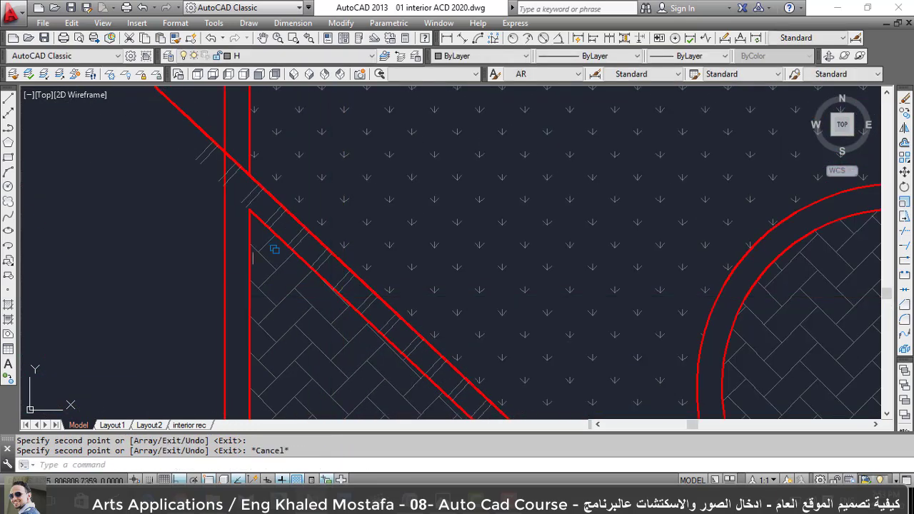
# Erase the stray hatch piece.
pyautogui.click(126, 222)
pyautogui.click(260, 112)
pyautogui.press('Delete')
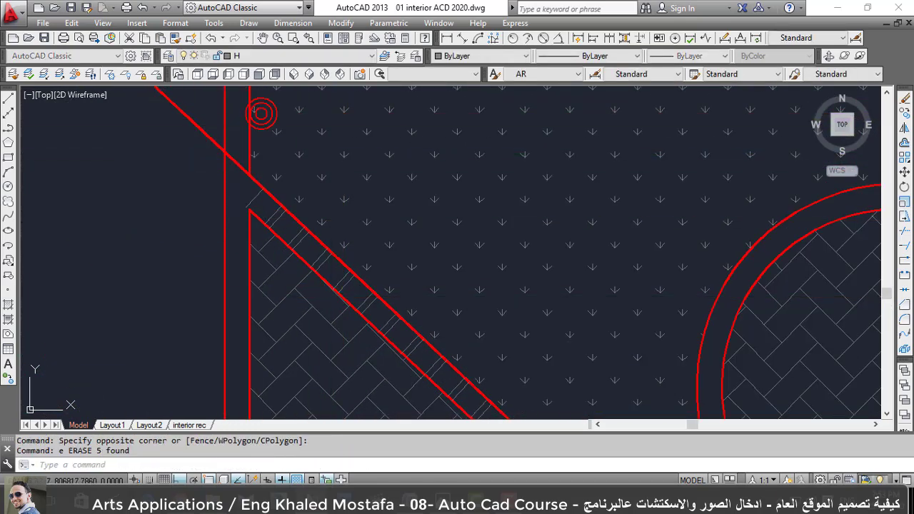
pyautogui.scroll(-3, 201, 151)
pyautogui.scroll(3, 307, 310)
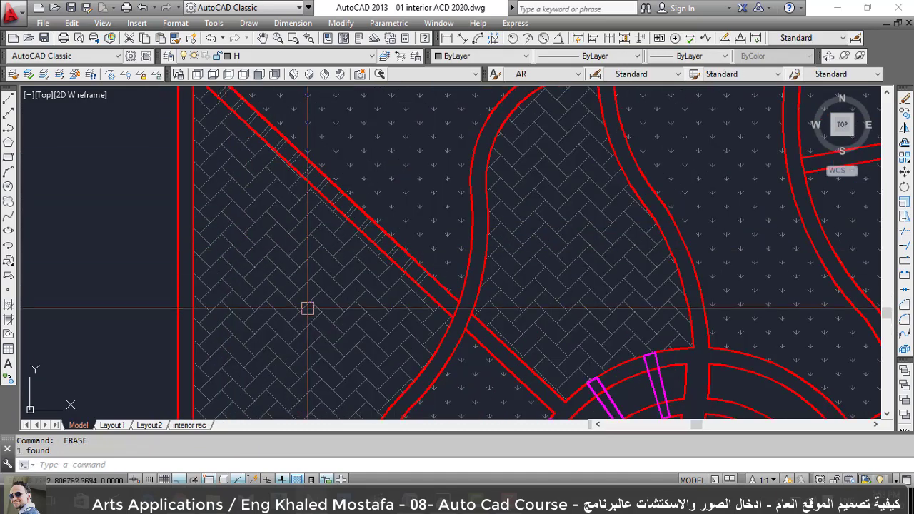
pyautogui.scroll(1, 322, 322)
pyautogui.scroll(2, 323, 323)
# Copy a group of joint lines further down the diagonal path.
pyautogui.write('Co')
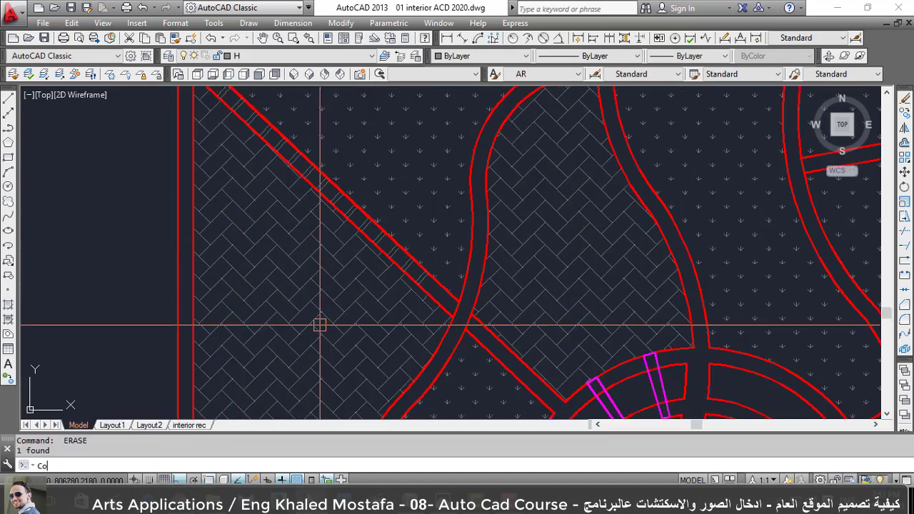
pyautogui.scroll(2, 321, 321)
pyautogui.press('Return')
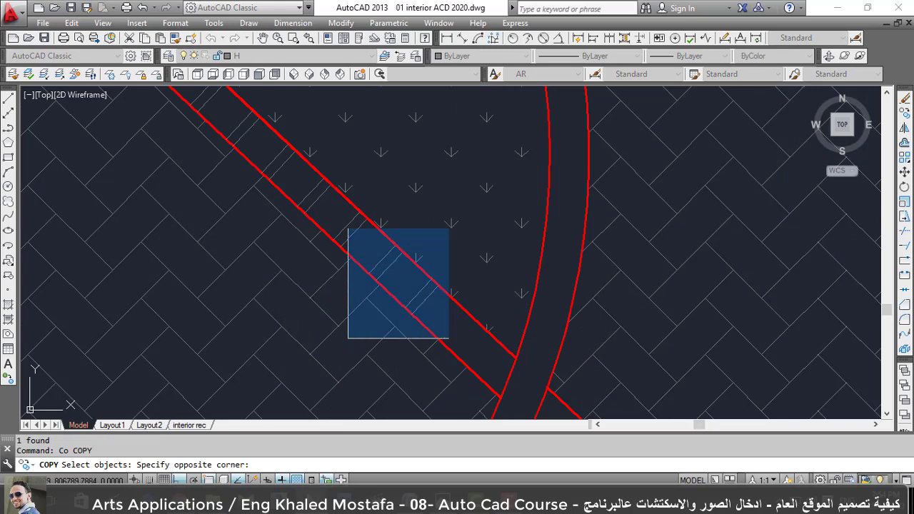
pyautogui.click(450, 226)
pyautogui.click(308, 268)
pyautogui.press('Return')
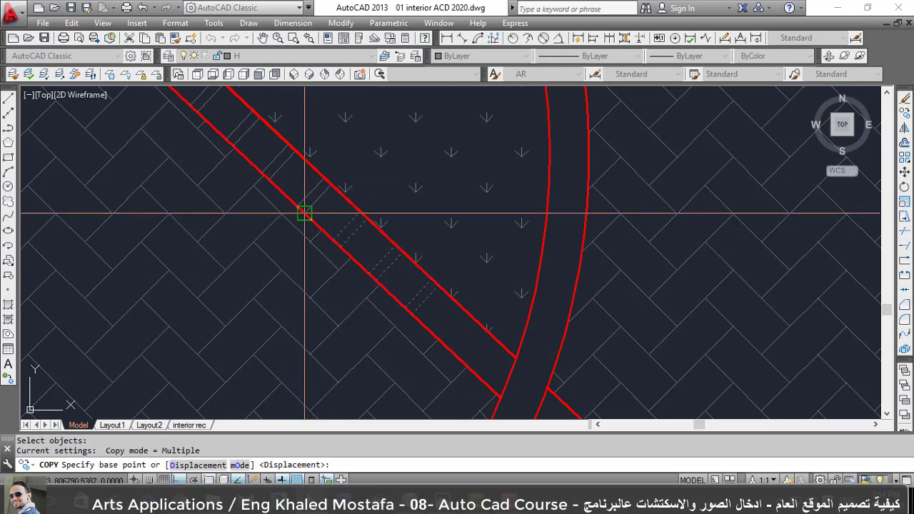
pyautogui.click(304, 213)
pyautogui.click(410, 312)
pyautogui.press('Escape')
pyautogui.scroll(-2, 410, 312)
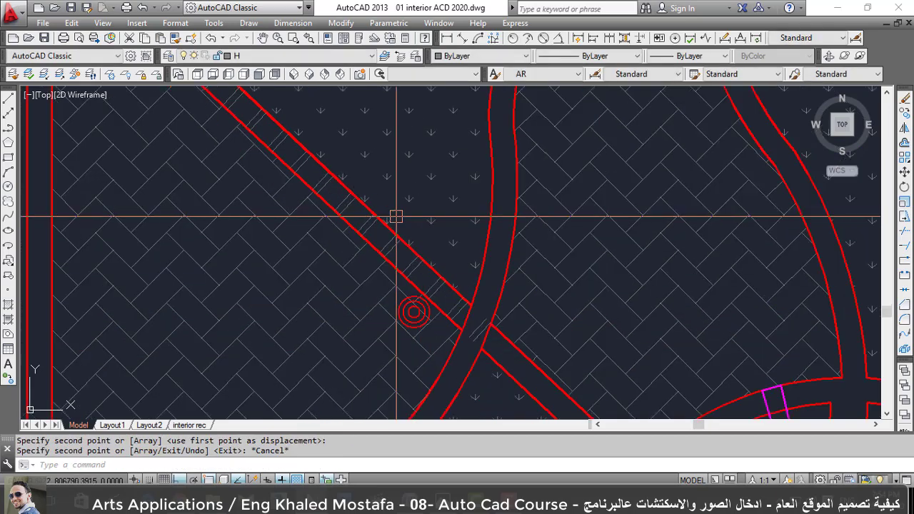
pyautogui.scroll(2, 393, 214)
# Erase the two leftover overshooting joint lines.
pyautogui.click(488, 371)
pyautogui.click(457, 322)
pyautogui.write('e')
pyautogui.press('Return')
pyautogui.scroll(-2, 457, 323)
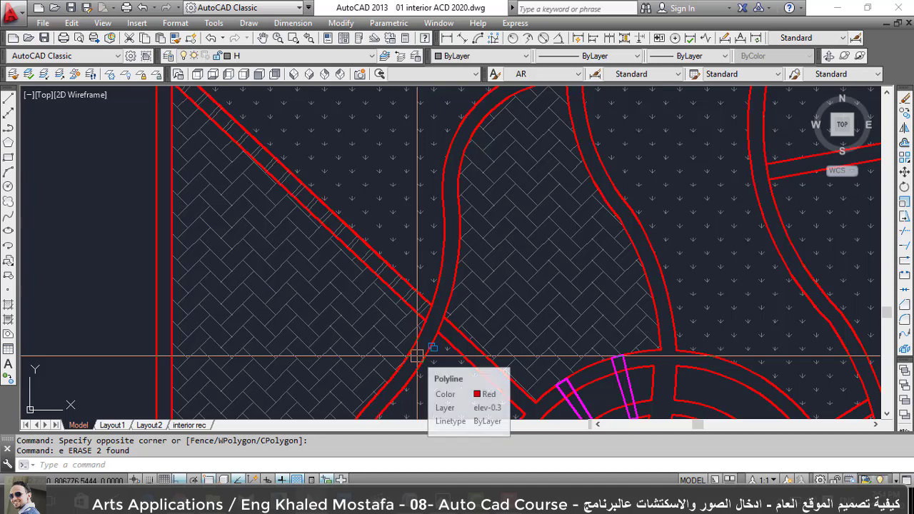
pyautogui.moveTo(417, 356)
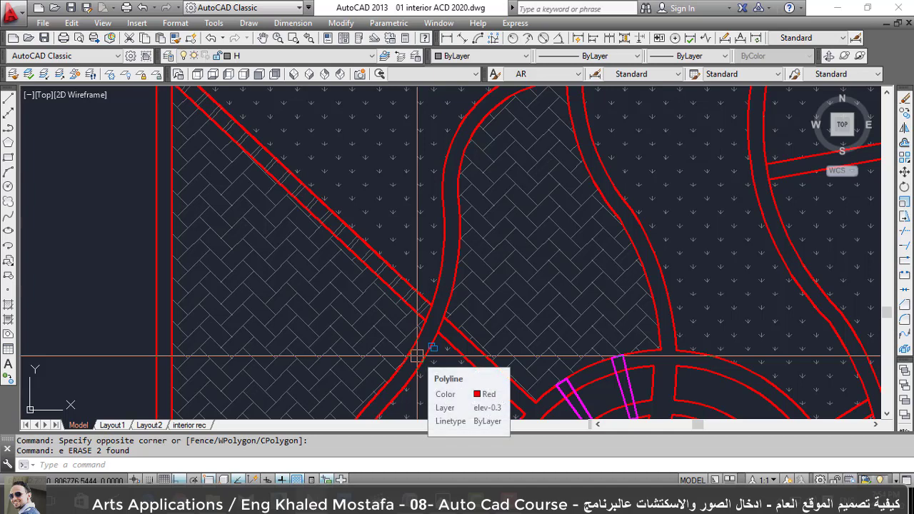
# Trim the diagonal path line's overhang using all lines as cutting edges.
pyautogui.scroll(-2, 417, 355)
pyautogui.scroll(-1, 335, 293)
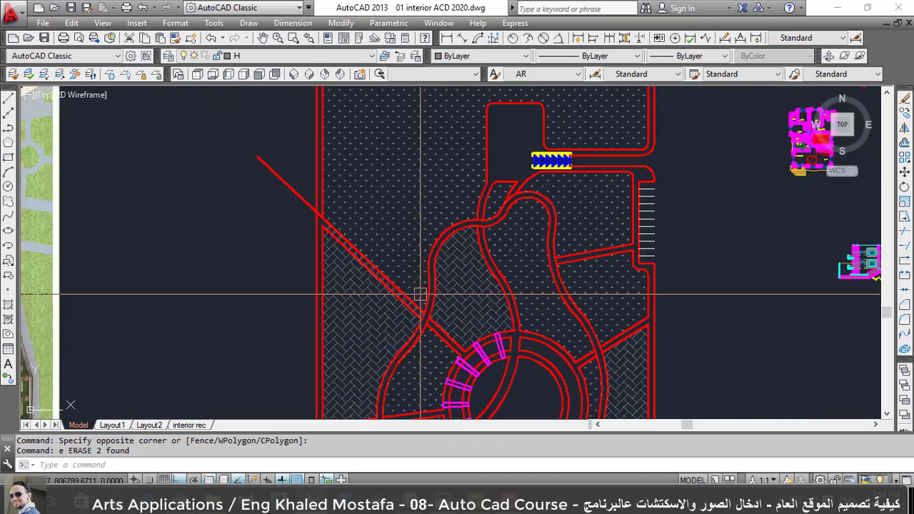
pyautogui.scroll(1, 293, 228)
pyautogui.scroll(1, 295, 220)
pyautogui.write('tr')
pyautogui.press('Return')
pyautogui.scroll(2, 341, 200)
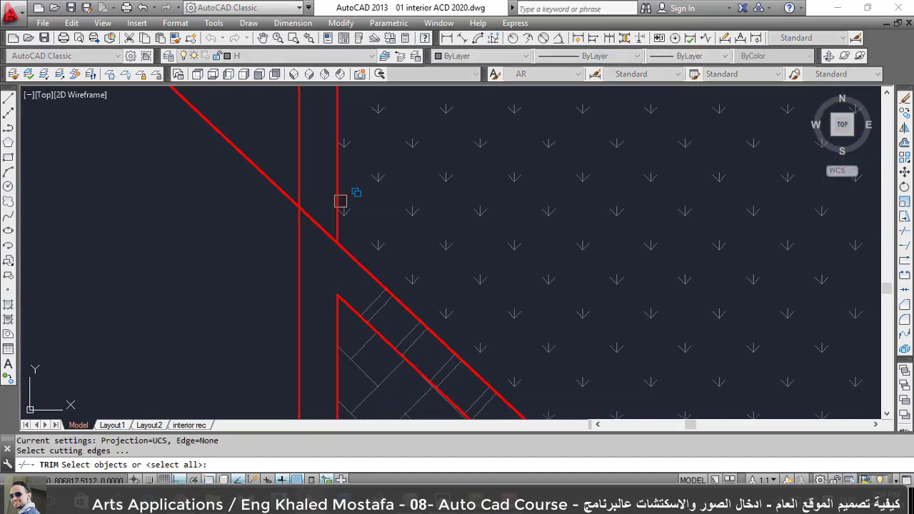
pyautogui.press('Return')
pyautogui.click(318, 219)
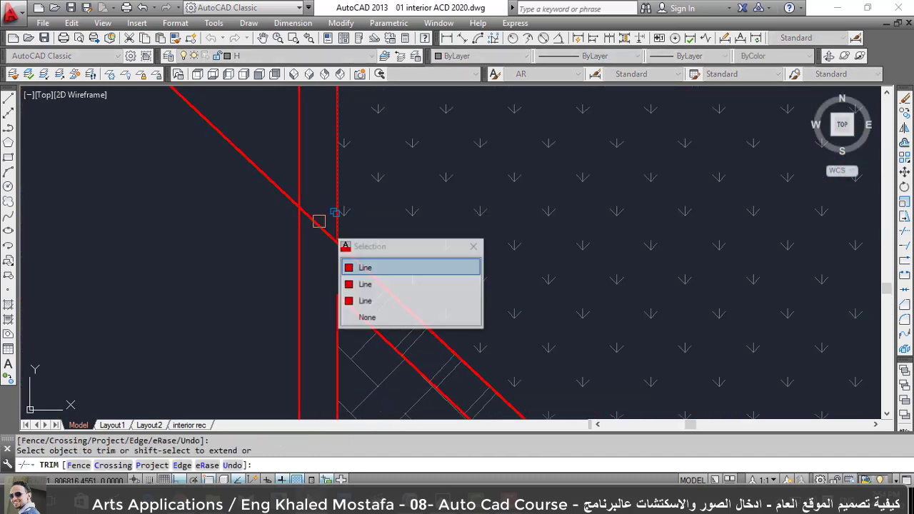
pyautogui.scroll(-2, 295, 233)
pyautogui.press('Escape')
# Erase the remaining diagonal line stub past the vertical road.
pyautogui.click(312, 230)
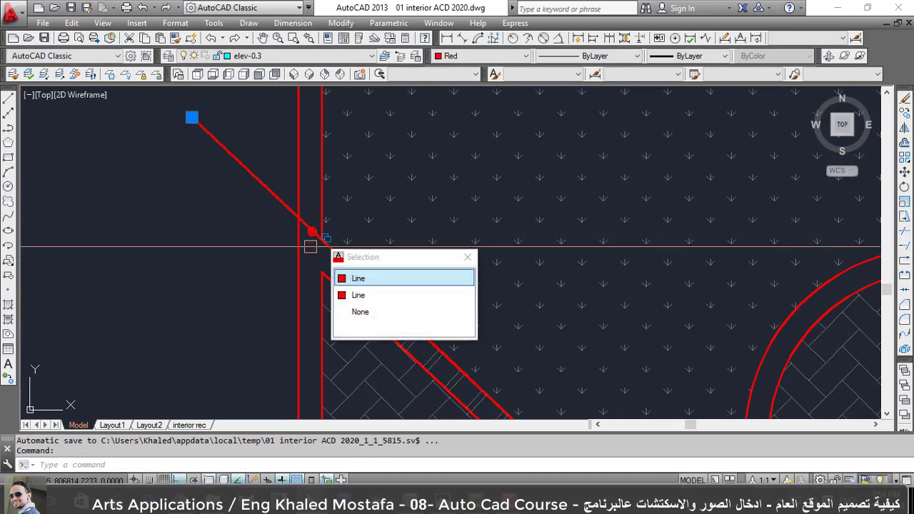
pyautogui.write('ee')
pyautogui.press('Return')
pyautogui.scroll(2, 339, 264)
pyautogui.write('e')
pyautogui.press('Return')
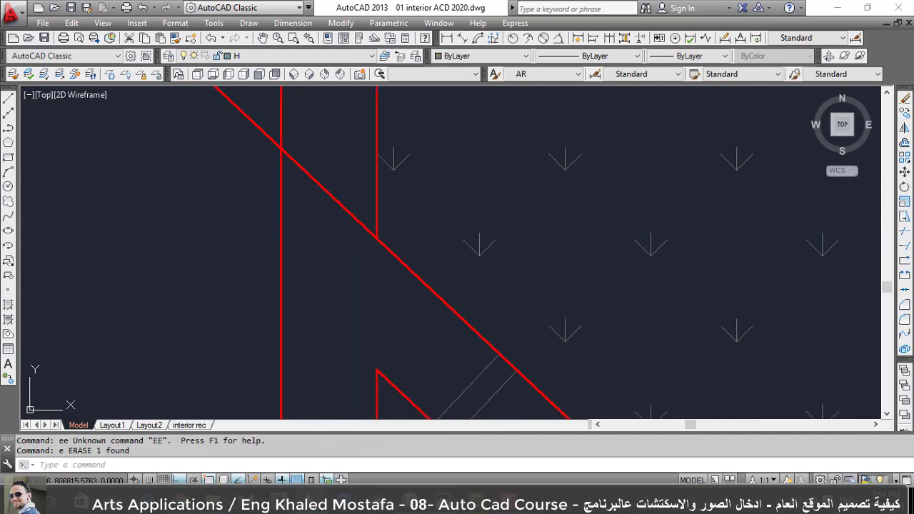
pyautogui.scroll(-1, 350, 270)
pyautogui.scroll(-2, 312, 217)
pyautogui.scroll(-3, 321, 228)
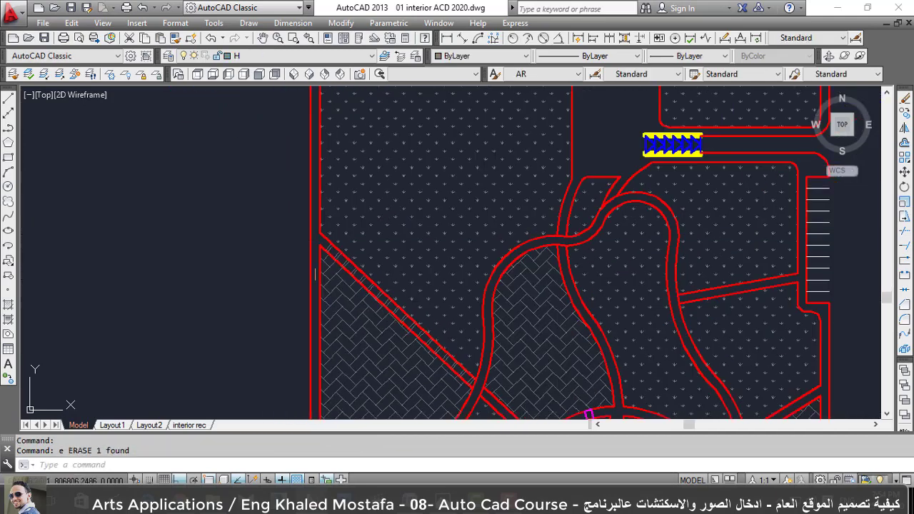
pyautogui.scroll(-2, 335, 247)
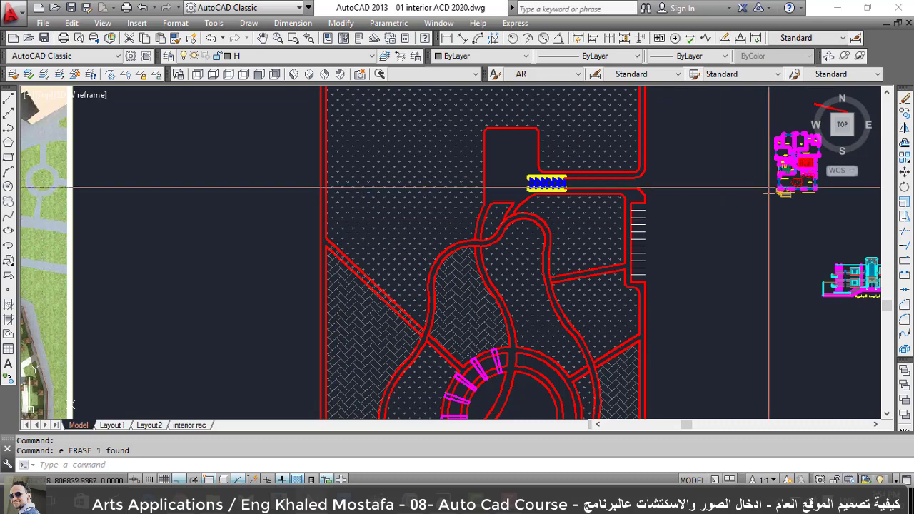
# Move the house floor plan block 100 units onto its plot beside the entrance strip.
pyautogui.write('m')
pyautogui.press('Return')
pyautogui.click(801, 244)
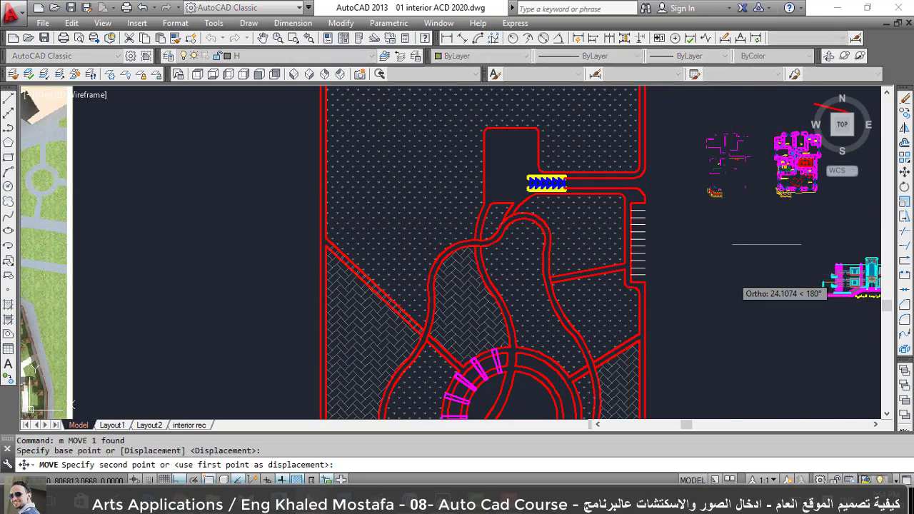
pyautogui.write('100')
pyautogui.press('Return')
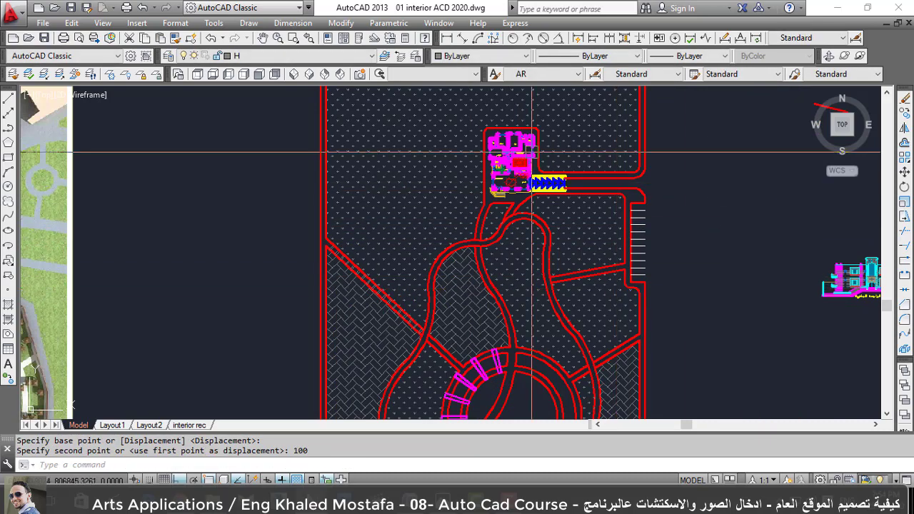
pyautogui.scroll(5, 469, 152)
pyautogui.scroll(-3, 485, 139)
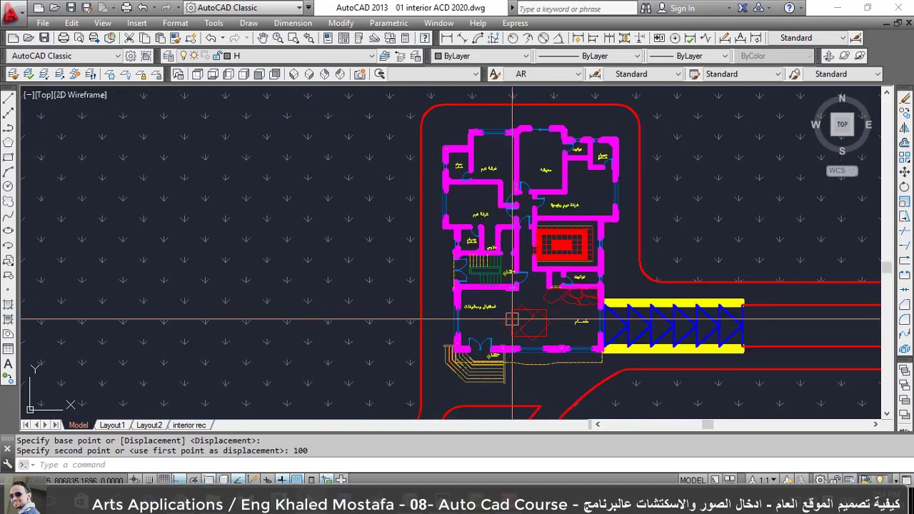
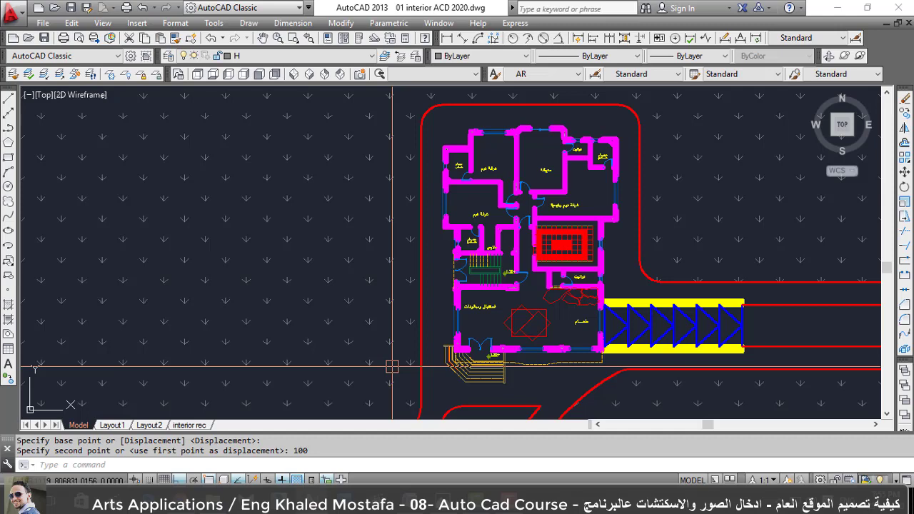
# Zoom in and out around the site plan to inspect the pathways and lawns.
pyautogui.scroll(-1, 392, 367)
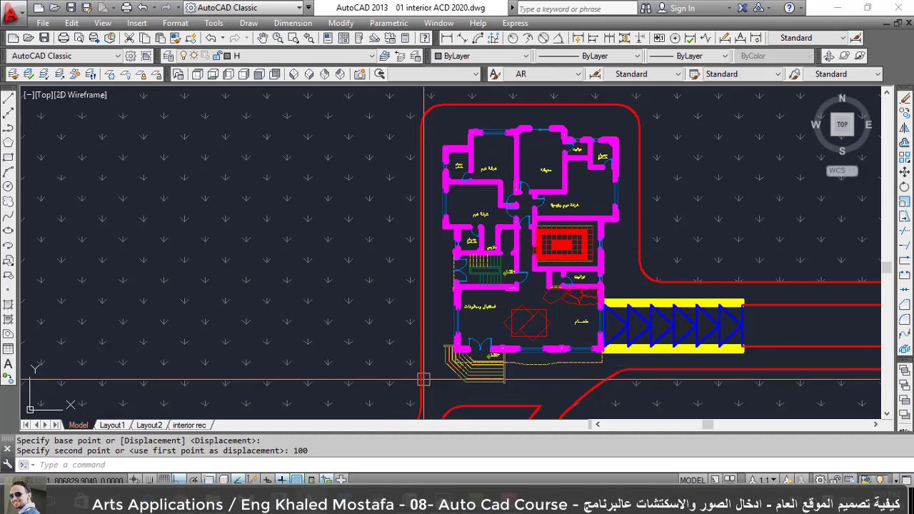
pyautogui.scroll(-5, 407, 328)
pyautogui.scroll(2, 429, 240)
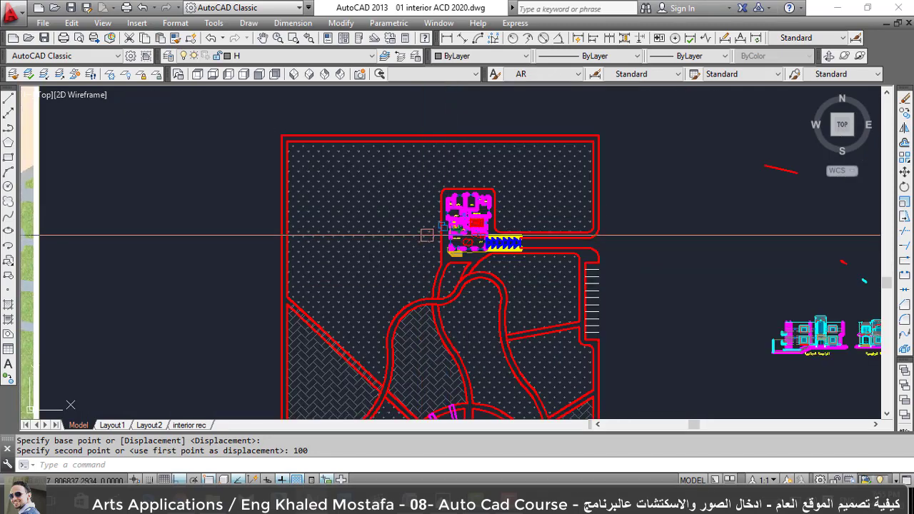
pyautogui.scroll(2, 438, 245)
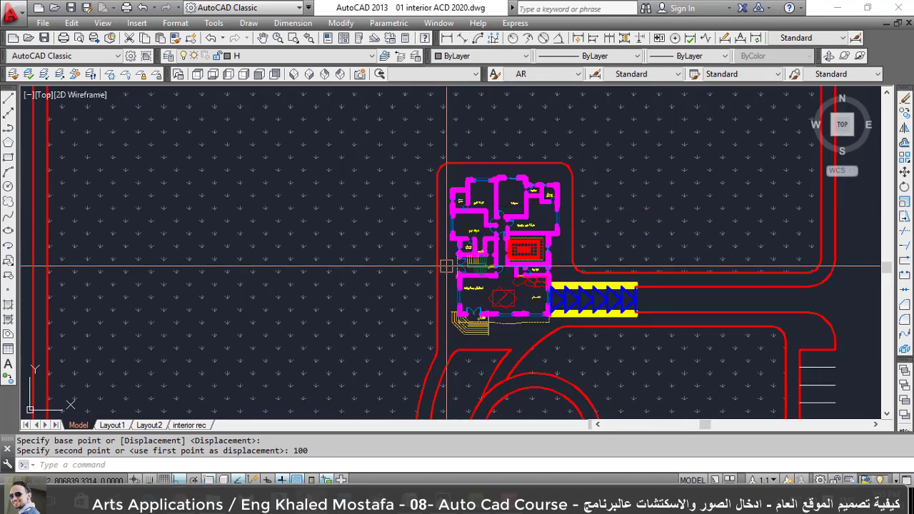
pyautogui.scroll(3, 450, 243)
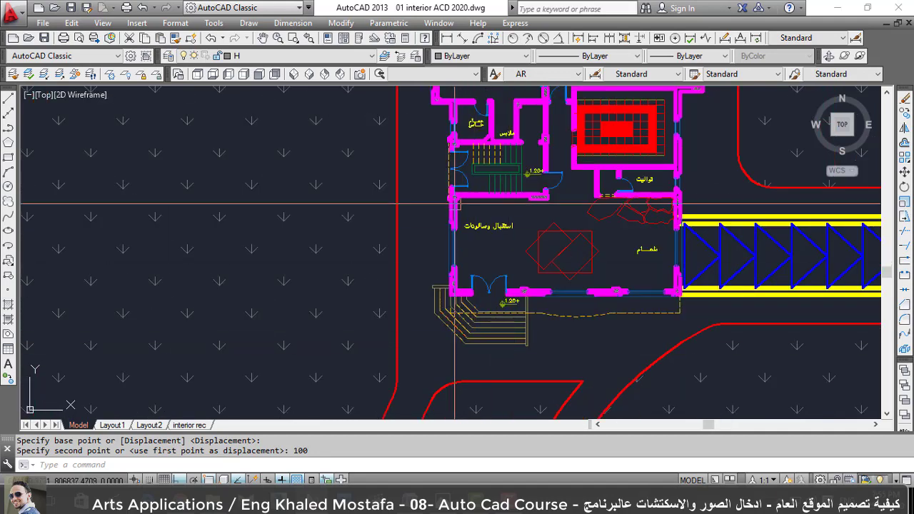
pyautogui.scroll(-5, 454, 205)
pyautogui.scroll(-3, 383, 139)
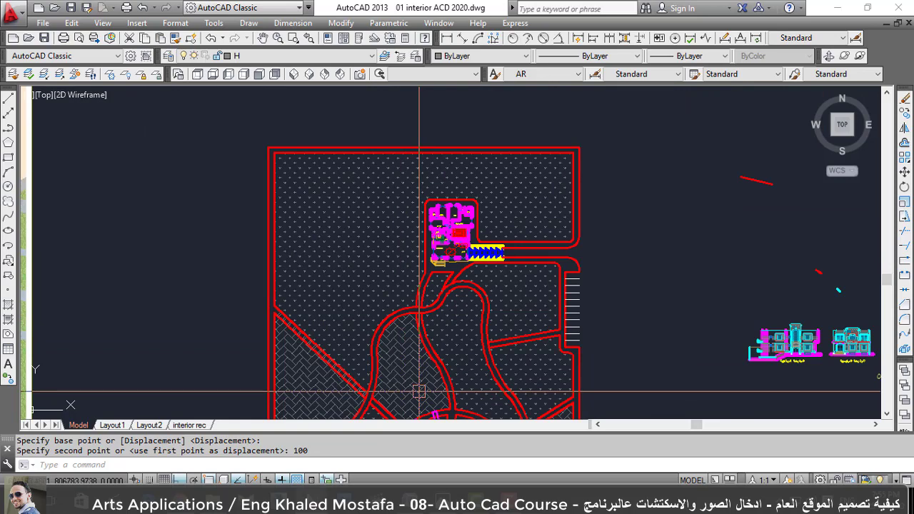
pyautogui.scroll(-2, 404, 246)
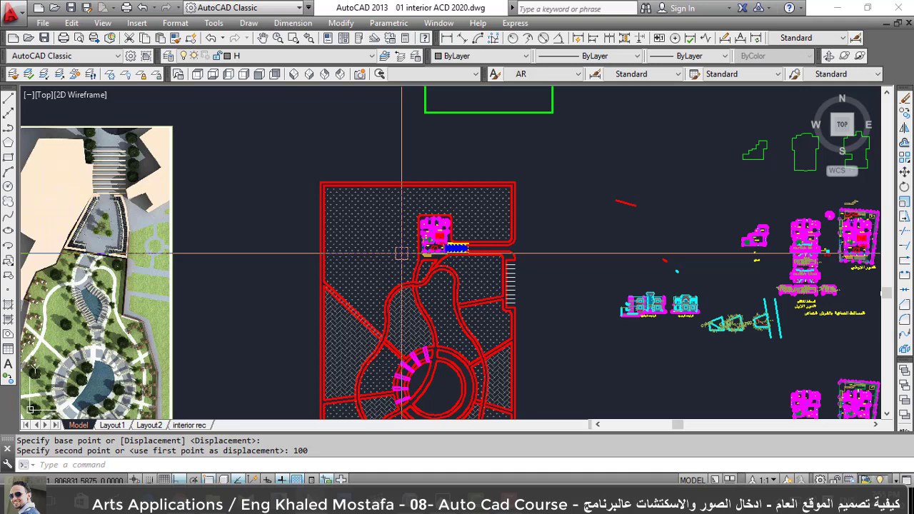
pyautogui.scroll(-2, 404, 254)
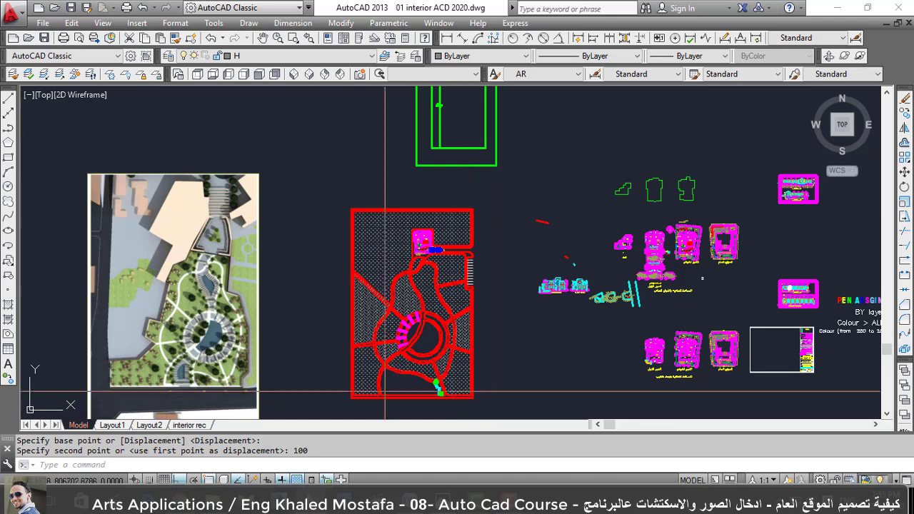
pyautogui.scroll(8, 450, 394)
pyautogui.scroll(-5, 464, 343)
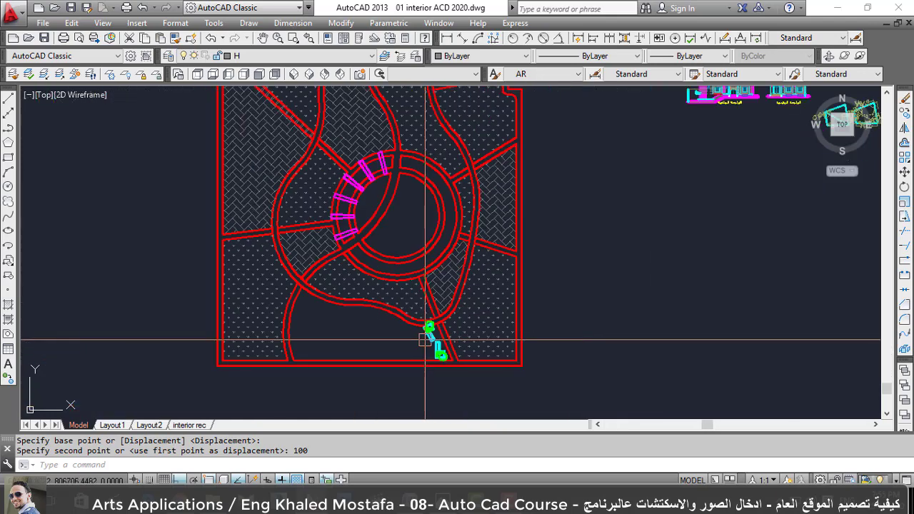
# Cancel the started CIRCLE command and bring up the File menu's recent drawings.
pyautogui.write('c')
pyautogui.press('Return')
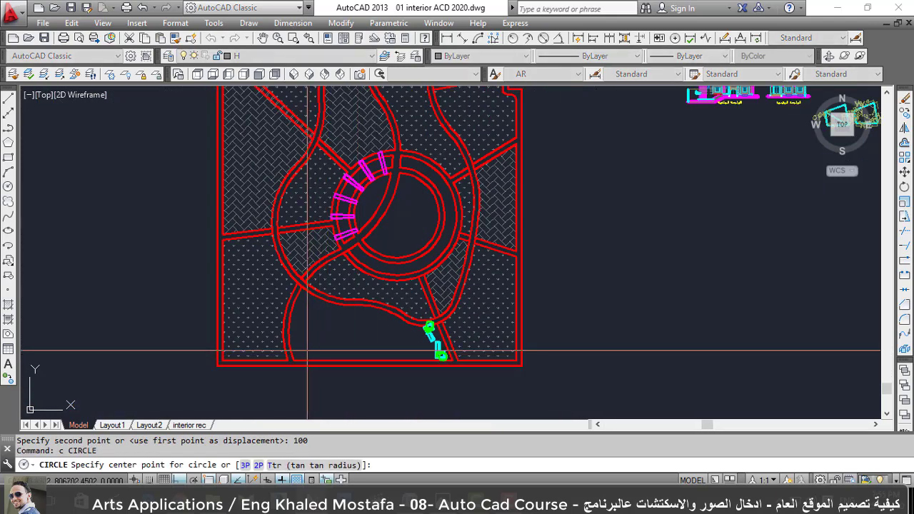
pyautogui.press('Escape')
pyautogui.scroll(2, 302, 349)
pyautogui.hotkey('alt', 'f')
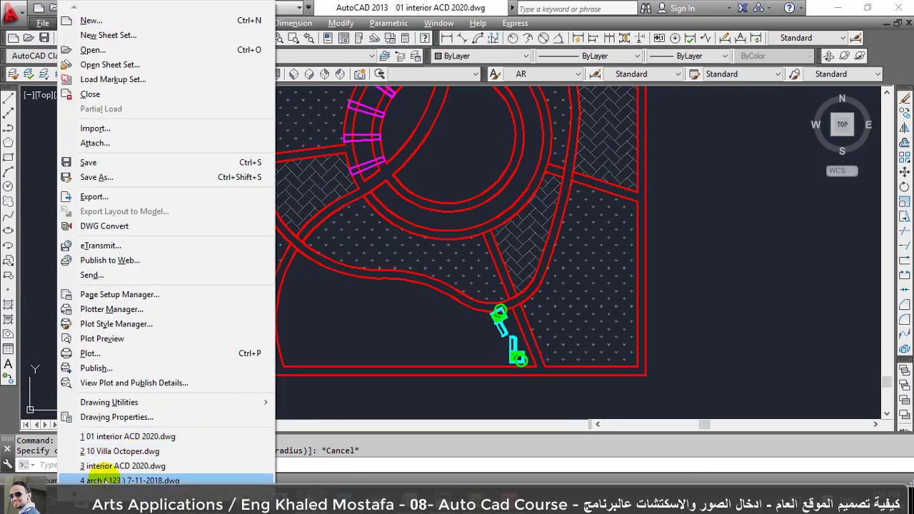
# Open Final 03 187 Roof Void.dwg from recent files, dismissing the font substitution prompt.
pyautogui.scroll(-1, 69, 480)
pyautogui.scroll(-2, 69, 480)
pyautogui.scroll(-1, 69, 481)
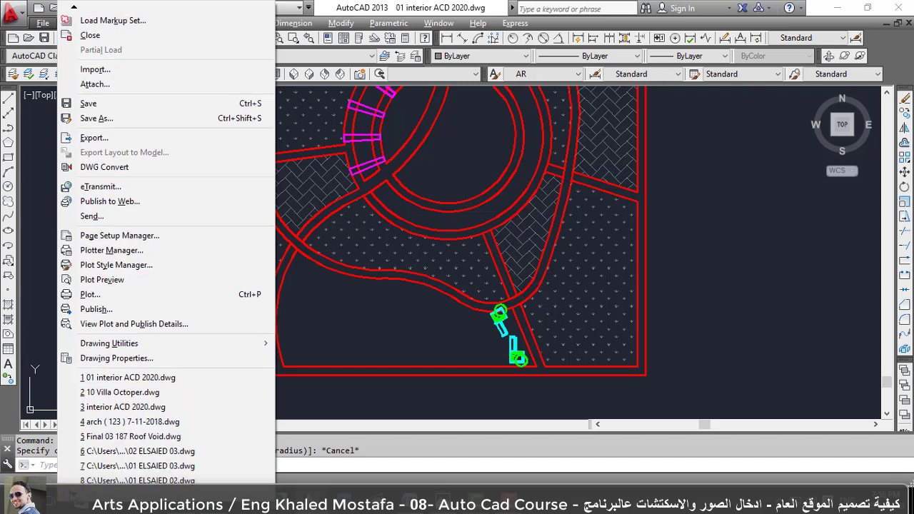
pyautogui.scroll(-1, 70, 481)
pyautogui.scroll(-1, 70, 480)
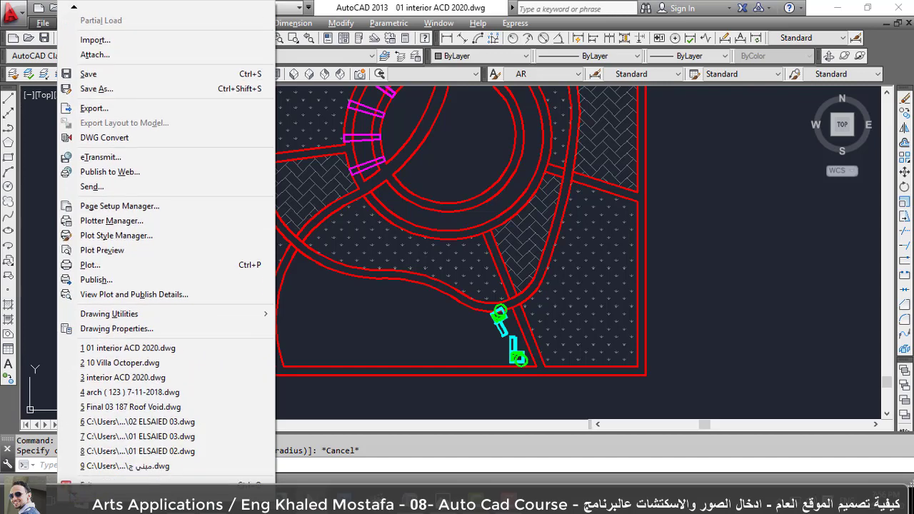
pyautogui.scroll(-1, 69, 480)
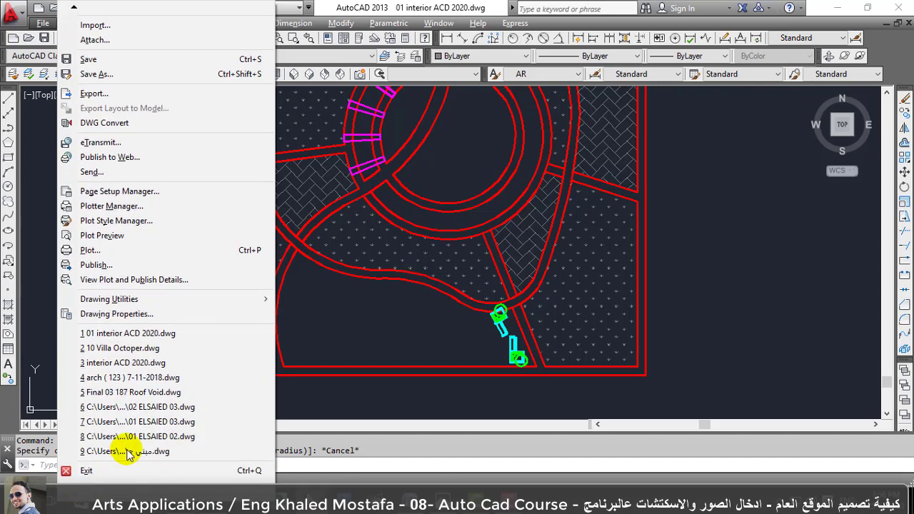
pyautogui.click(172, 393)
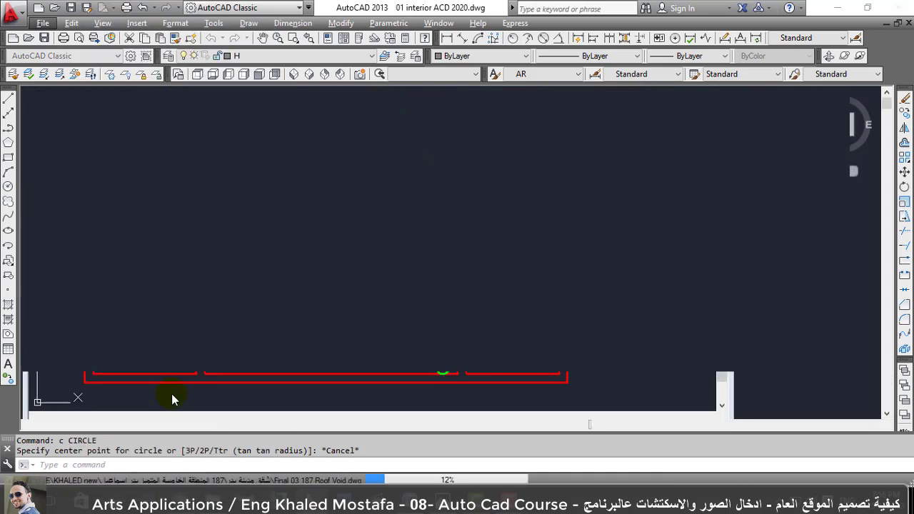
pyautogui.click(551, 230)
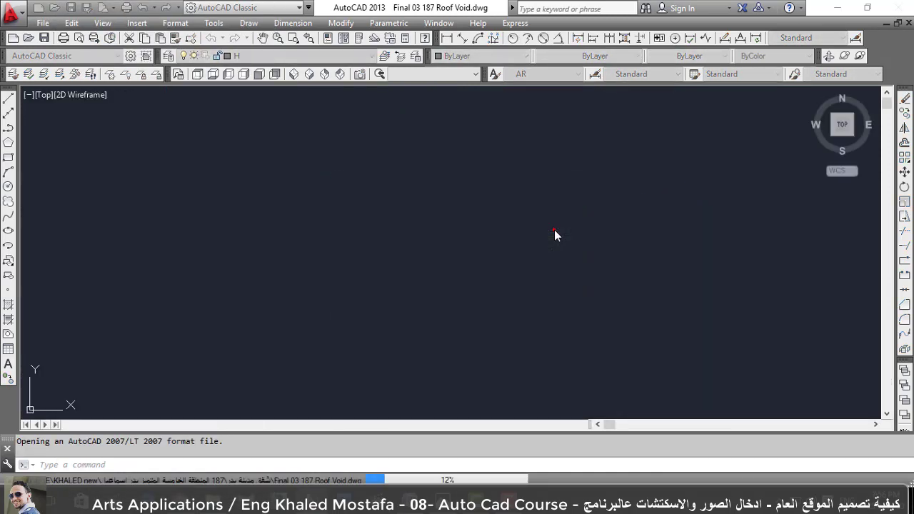
# Pick the garden tree symbol, choosing the block among overlapping objects.
pyautogui.scroll(3, 468, 282)
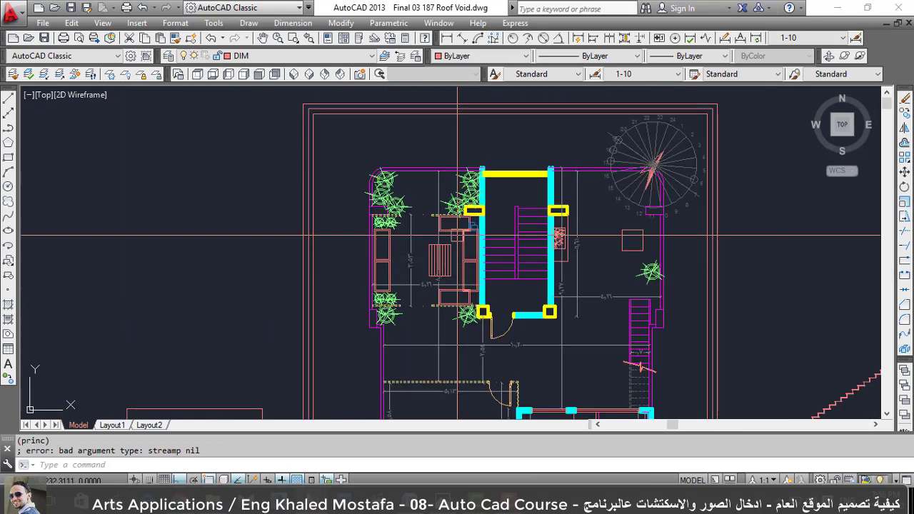
pyautogui.click(445, 202)
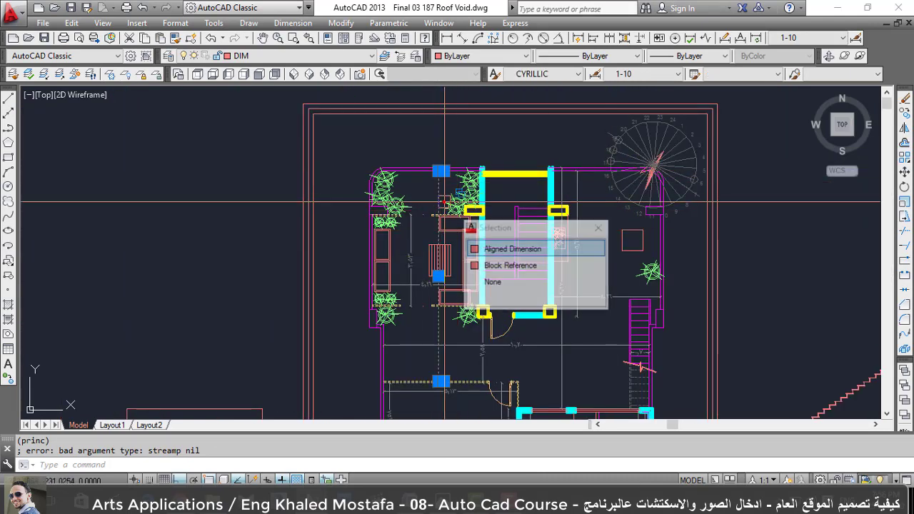
pyautogui.press('Escape')
pyautogui.click(454, 205)
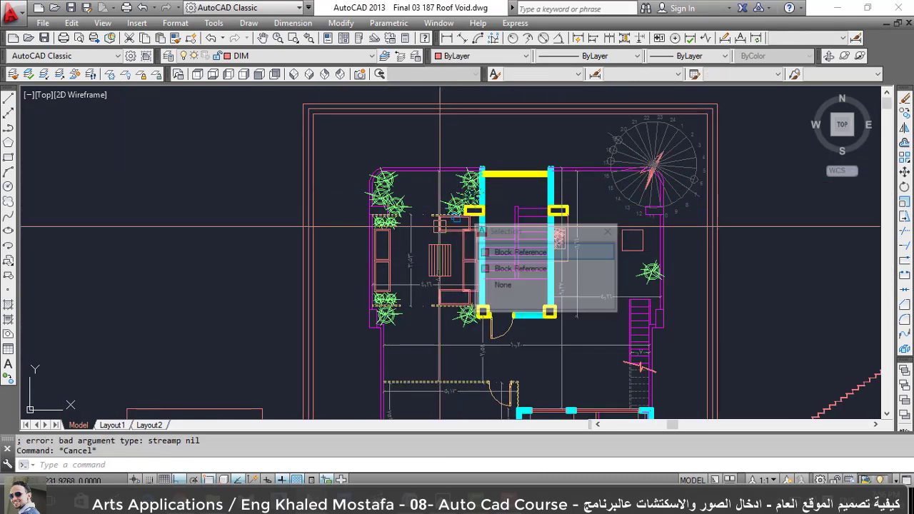
pyautogui.click(444, 252)
pyautogui.scroll(2, 444, 252)
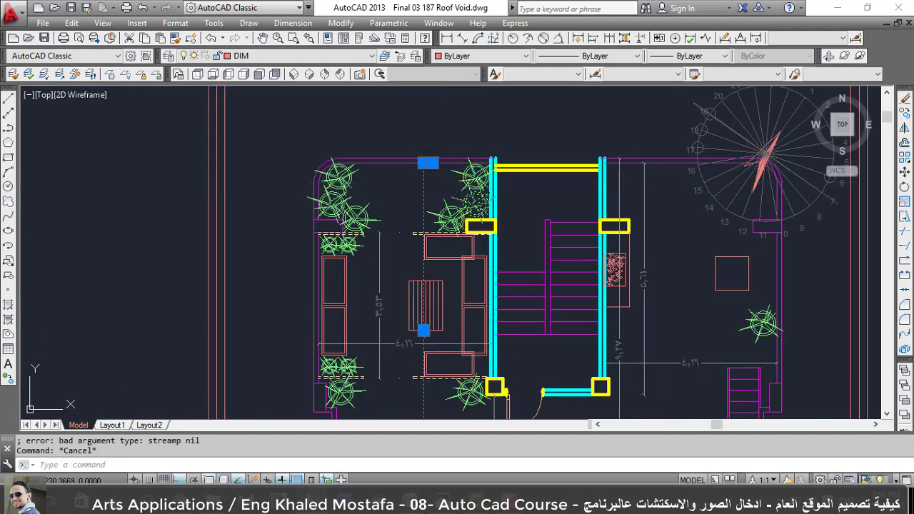
pyautogui.press('Escape')
# Copy the tree block and paste it into 01 interior ACD 2020.dwg's site plan.
pyautogui.click(448, 242)
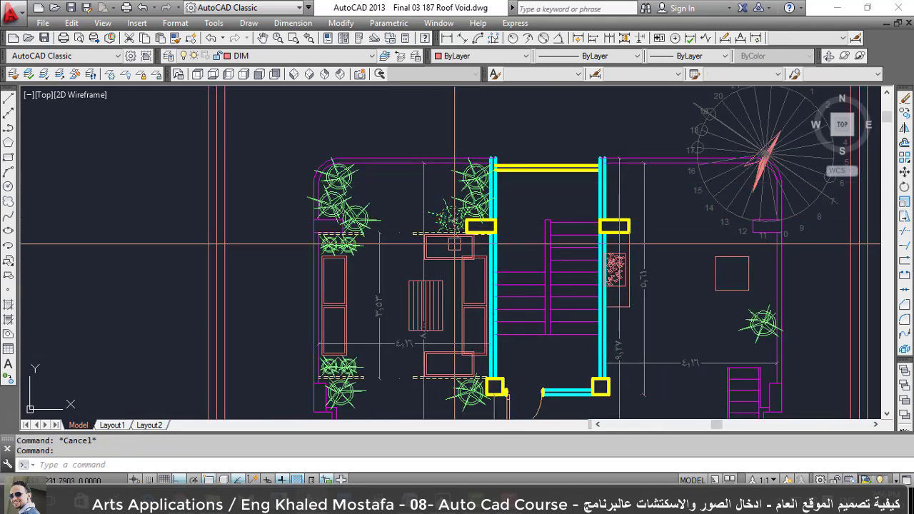
pyautogui.hotkey('ctrl', 'c')
pyautogui.hotkey('ctrl', 'Tab')
pyautogui.hotkey('ctrl', 'v')
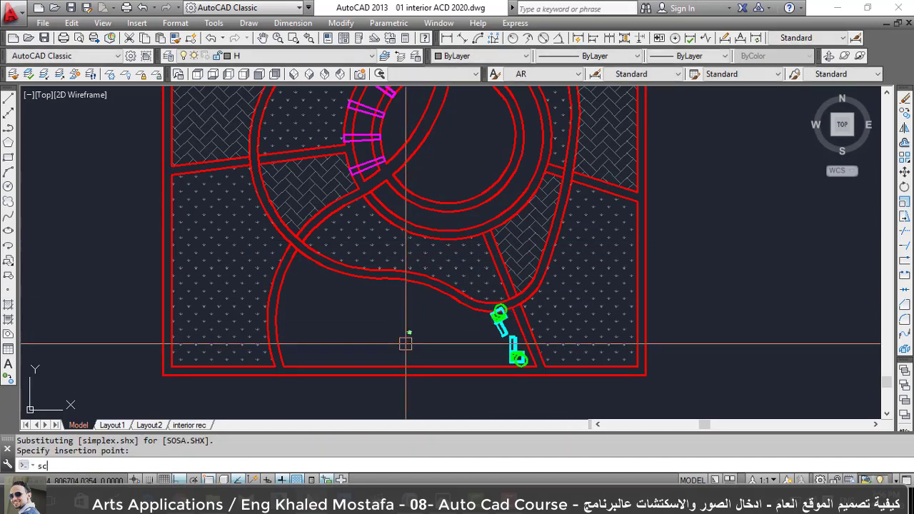
# Scale the pasted tree up three times.
pyautogui.press('Return')
pyautogui.scroll(4, 405, 343)
pyautogui.moveTo(421, 346); pyautogui.dragTo(369, 297)
pyautogui.press('Return')
pyautogui.click(386, 312)
pyautogui.write('3')
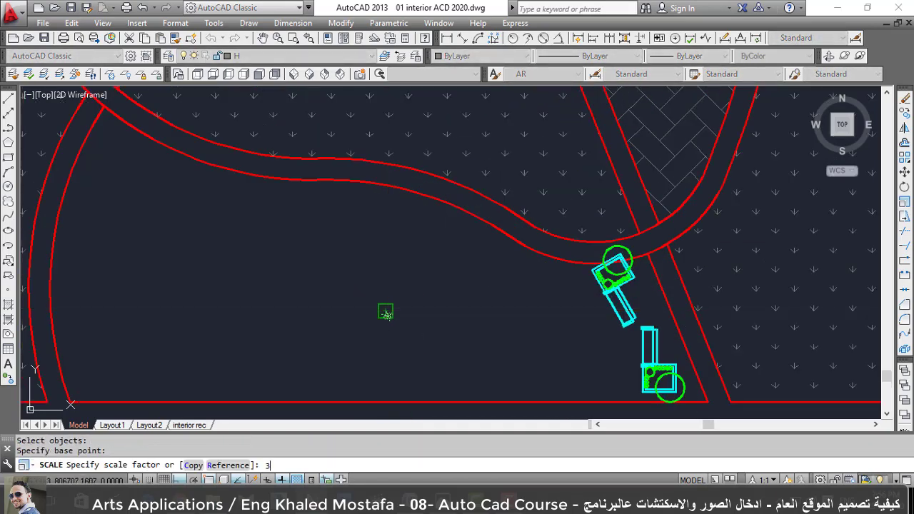
pyautogui.press('Return')
# Move the tree to the garden corner beside the path.
pyautogui.write('m')
pyautogui.press('Return')
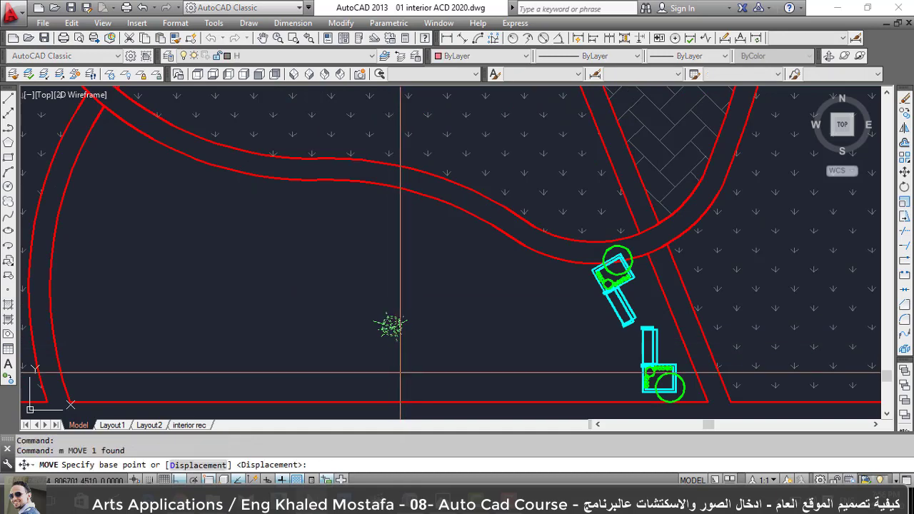
pyautogui.scroll(-2, 405, 328)
pyautogui.scroll(5, 373, 322)
pyautogui.click(373, 323)
pyautogui.scroll(-6, 421, 321)
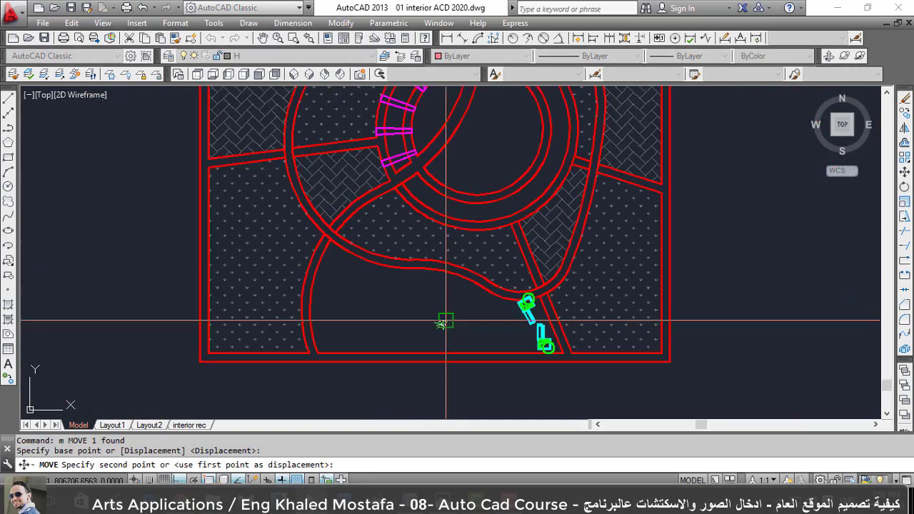
pyautogui.scroll(4, 292, 321)
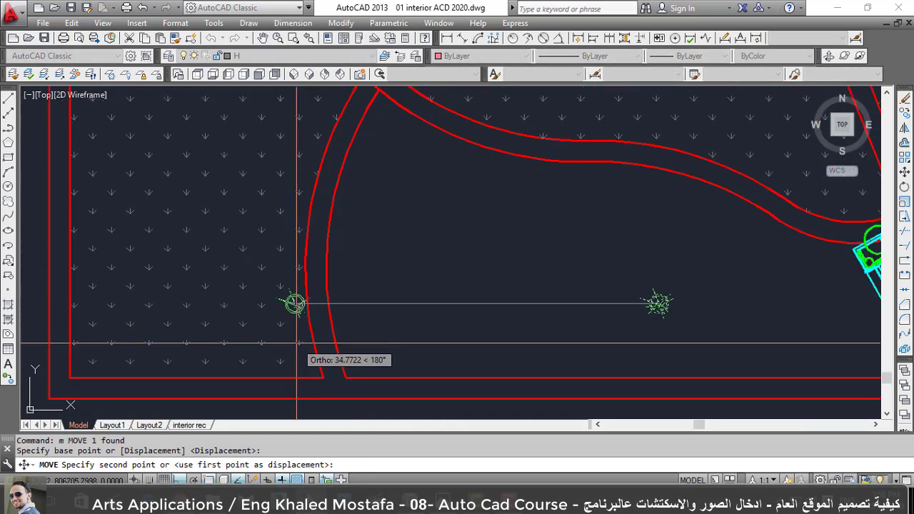
pyautogui.scroll(-5, 298, 371)
pyautogui.scroll(6, 293, 367)
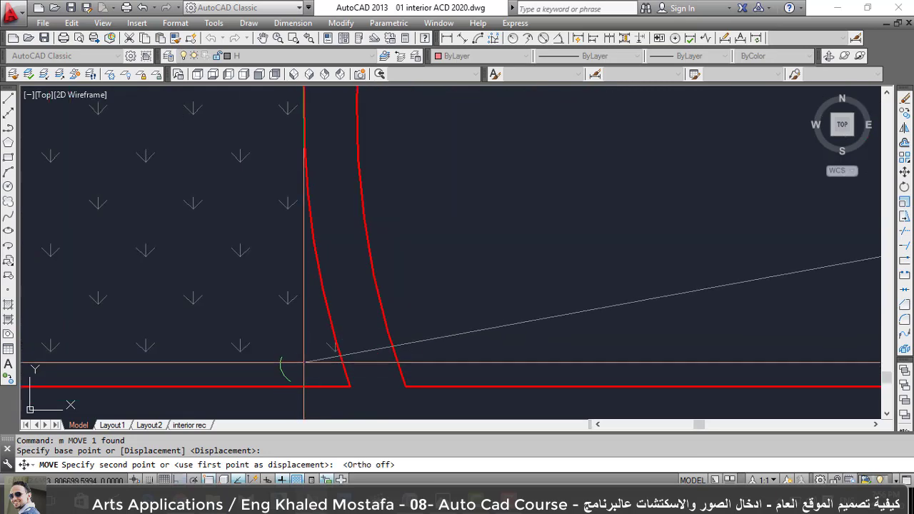
pyautogui.click(300, 346)
pyautogui.scroll(-4, 356, 339)
pyautogui.press('Escape')
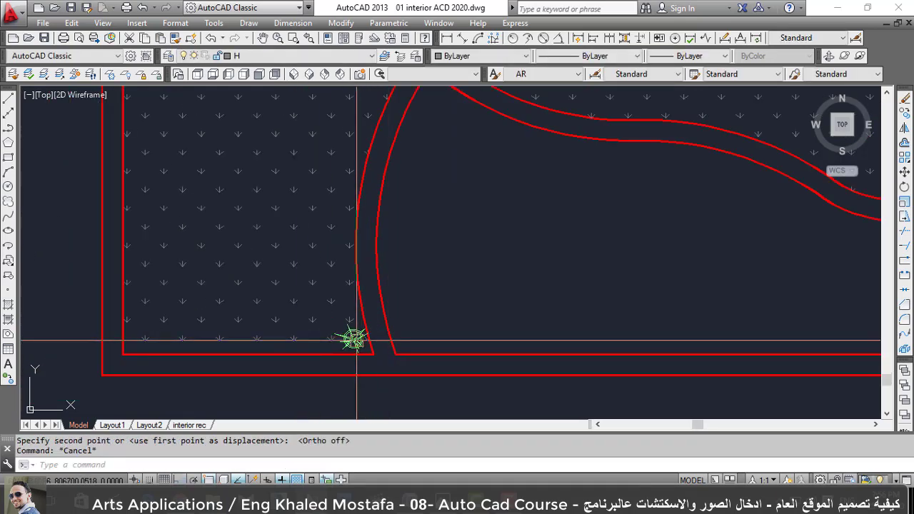
pyautogui.write('c')
# Copy the tree to two more spots along the path edge.
pyautogui.press('Return')
pyautogui.scroll(3, 352, 337)
pyautogui.click(347, 330)
pyautogui.press('Return')
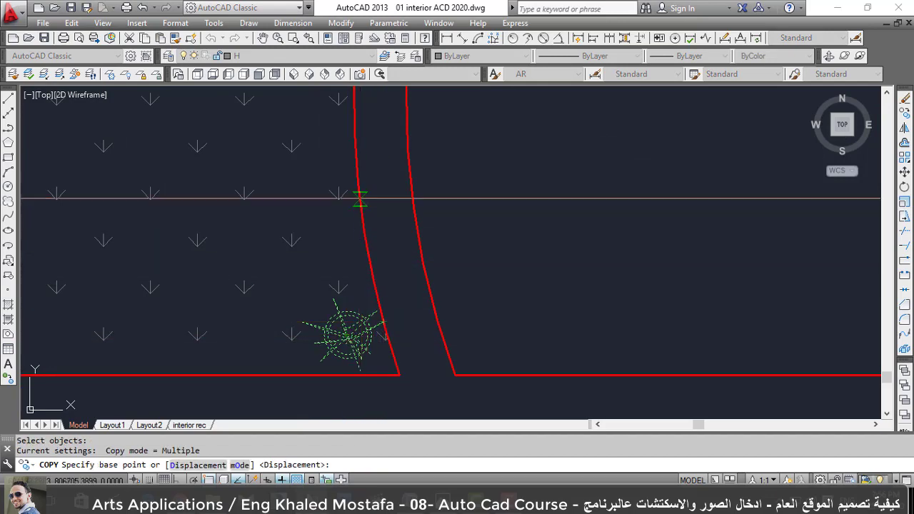
pyautogui.scroll(5, 380, 329)
pyautogui.scroll(-2, 378, 332)
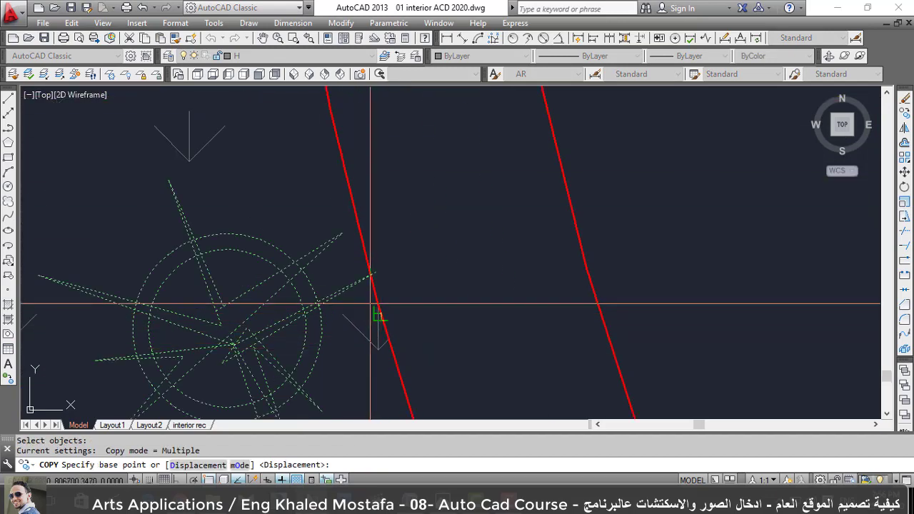
pyautogui.click(363, 259)
pyautogui.scroll(-3, 397, 386)
pyautogui.scroll(-2, 397, 387)
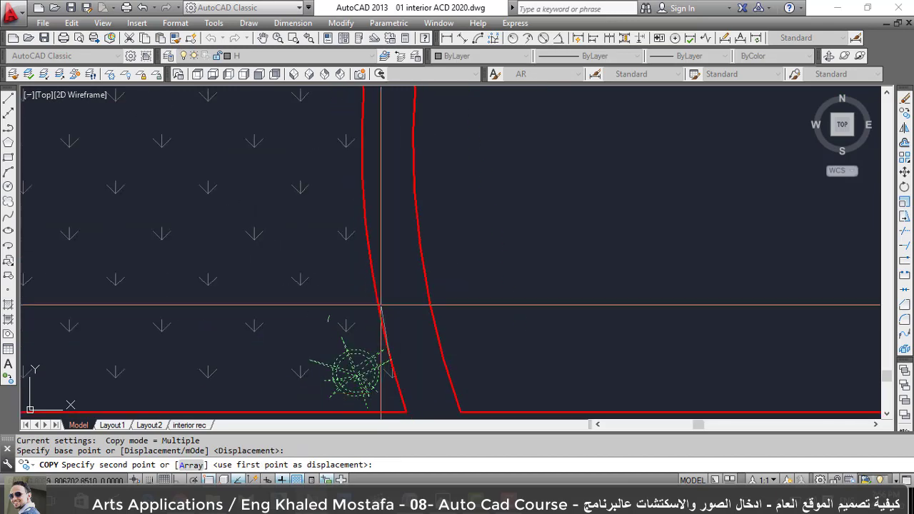
pyautogui.click(364, 212)
pyautogui.click(363, 325)
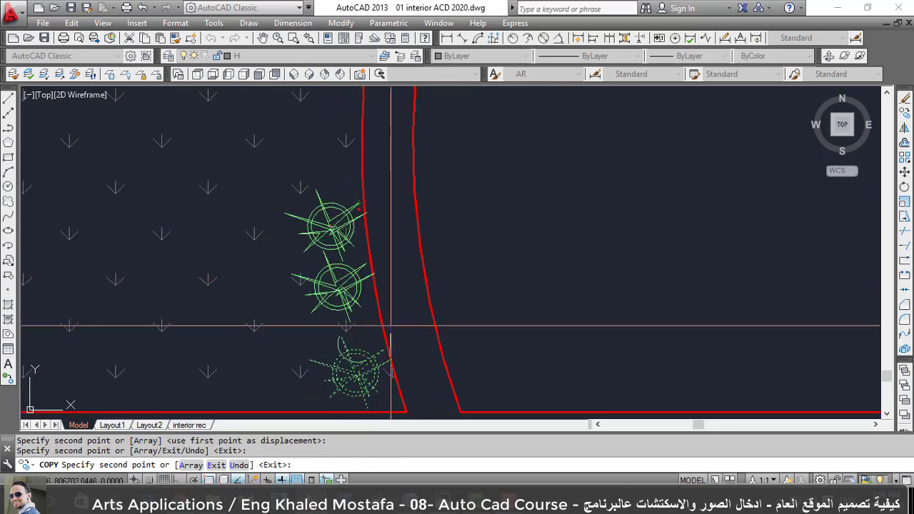
# Place another plant copy along the curved edge and end the copy command.
pyautogui.scroll(-3, 360, 322)
pyautogui.scroll(3, 350, 314)
pyautogui.click(346, 314)
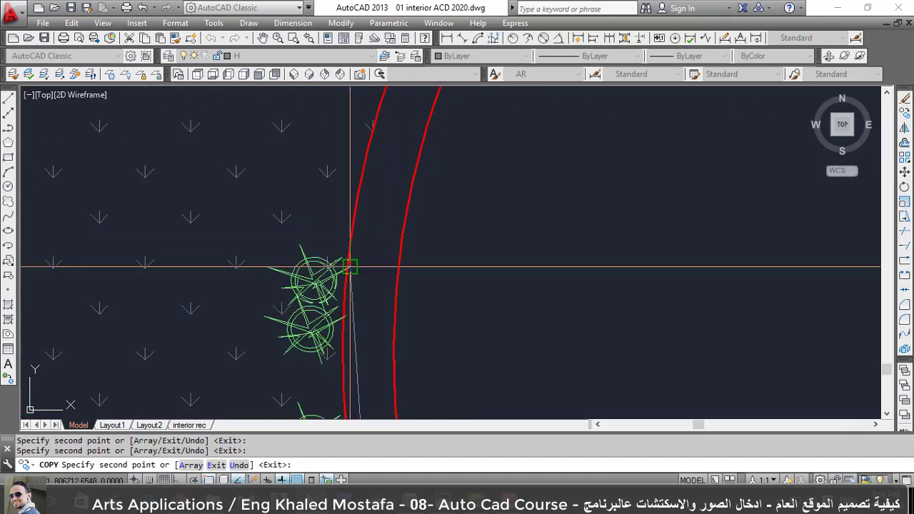
pyautogui.scroll(-3, 356, 190)
pyautogui.scroll(3, 367, 188)
pyautogui.scroll(2, 278, 337)
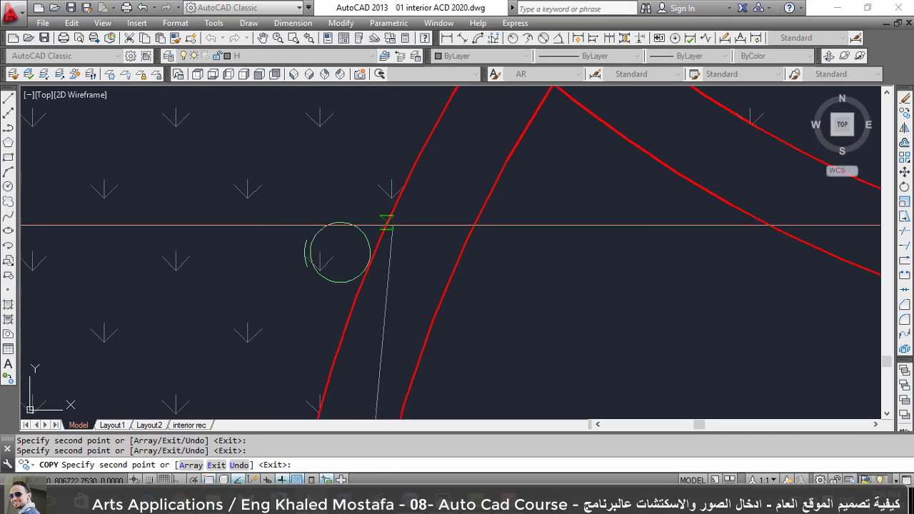
pyautogui.scroll(-2, 434, 130)
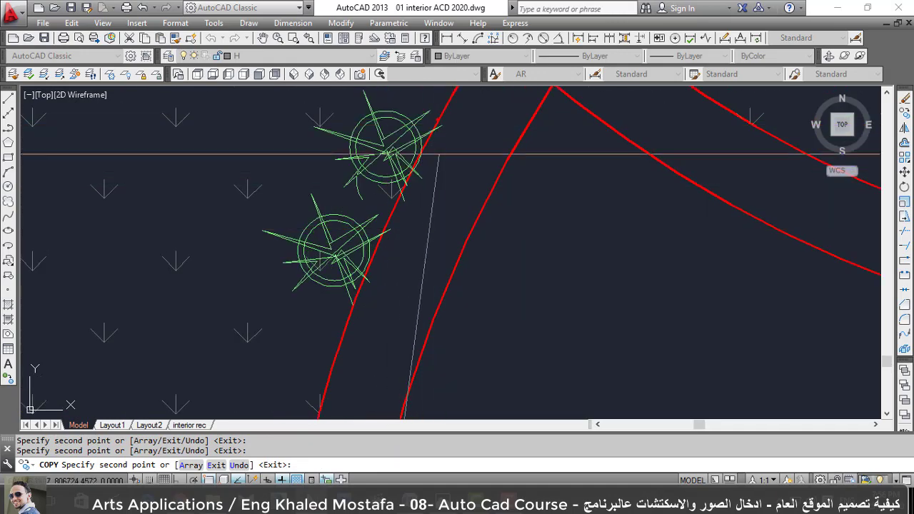
pyautogui.scroll(-2, 421, 214)
pyautogui.scroll(4, 460, 149)
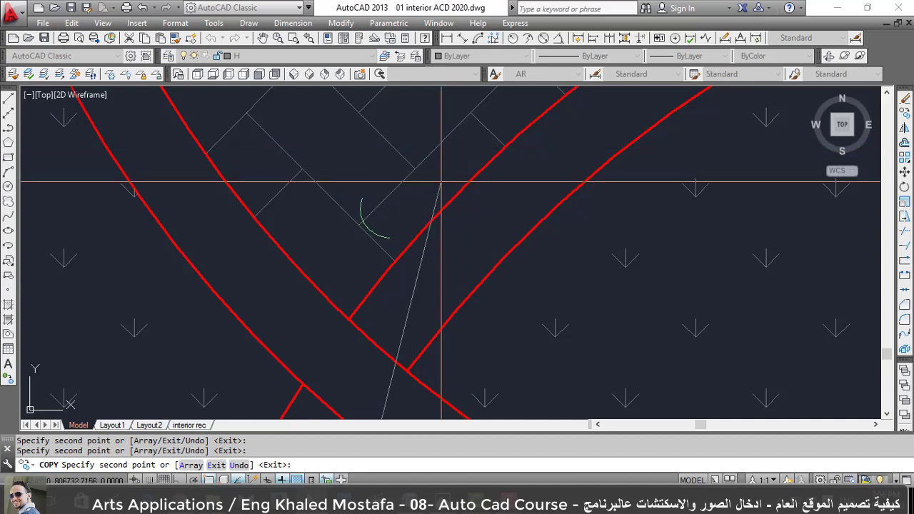
pyautogui.scroll(3, 440, 184)
pyautogui.scroll(2, 440, 184)
pyautogui.scroll(-1, 400, 238)
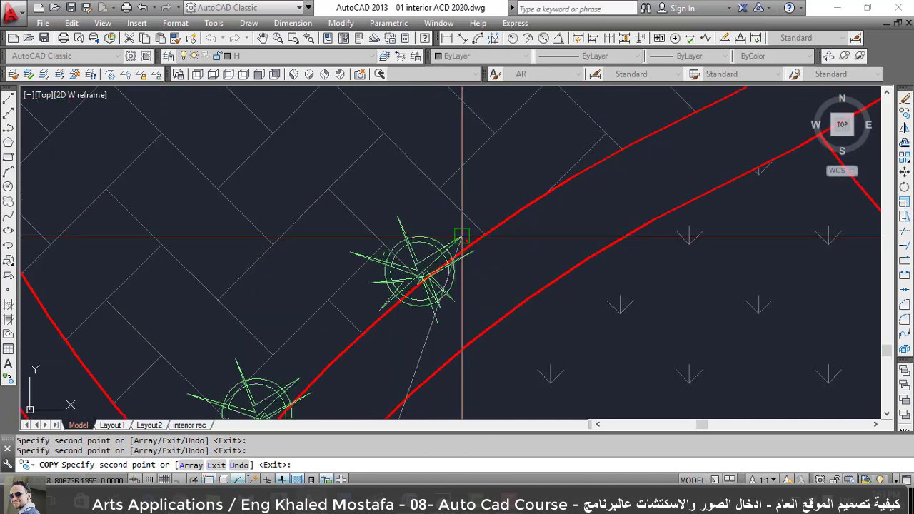
pyautogui.scroll(-3, 400, 238)
pyautogui.scroll(-2, 429, 238)
pyautogui.press('Escape')
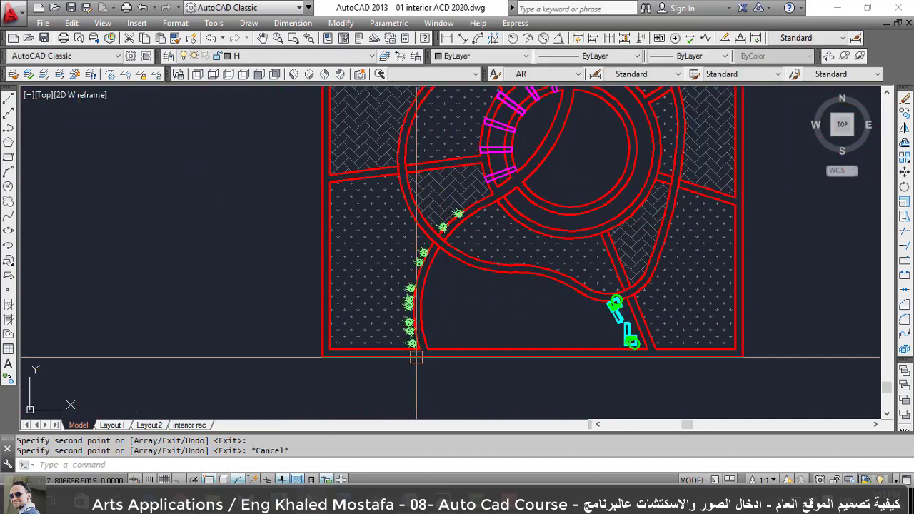
# Copy a plant to near the plan's lower-left corner.
pyautogui.scroll(5, 421, 344)
pyautogui.click(417, 345)
pyautogui.press('Return')
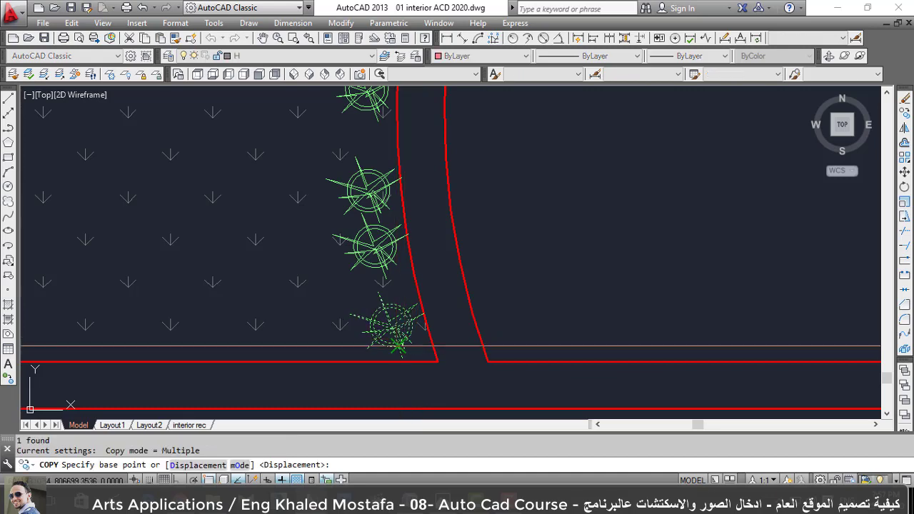
pyautogui.click(414, 336)
pyautogui.scroll(-5, 343, 338)
pyautogui.scroll(5, 343, 338)
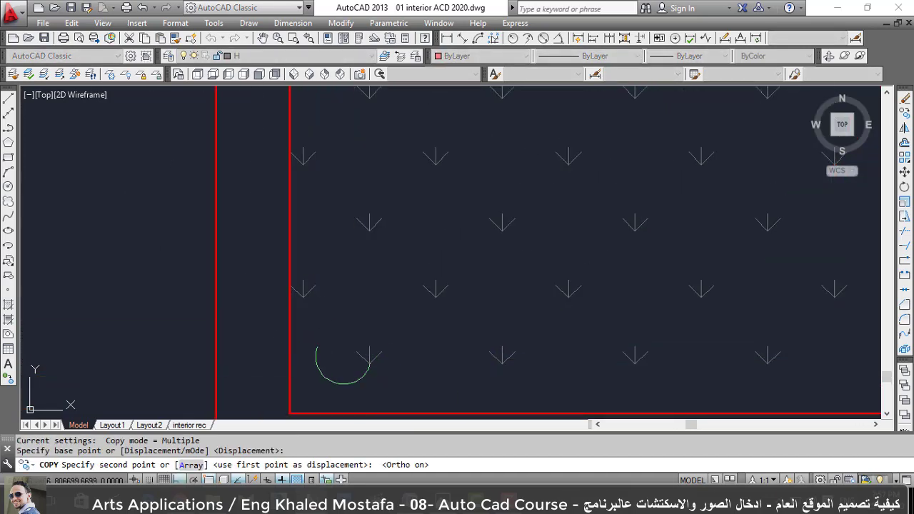
pyautogui.click(372, 379)
pyautogui.press('Escape')
pyautogui.write('v')
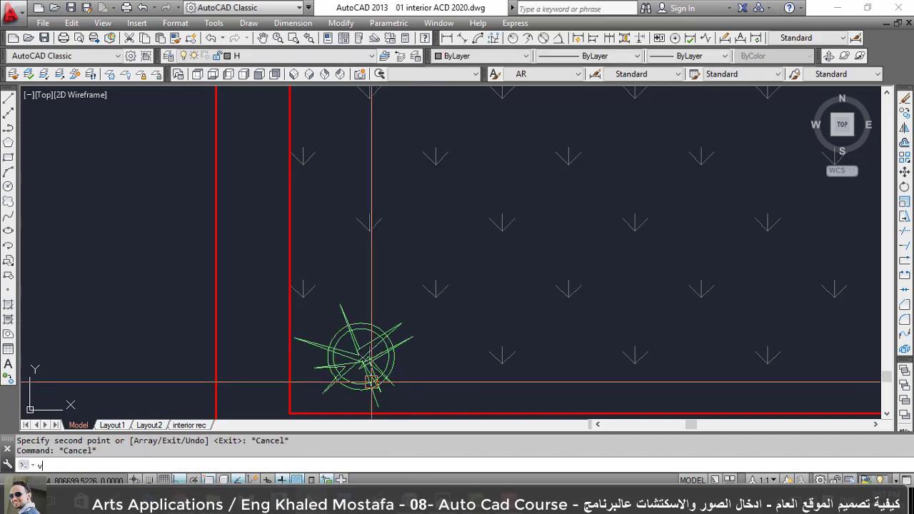
# Copy the lower-left plant upward at 5, 10 and 15 units.
pyautogui.press('BackSpace')
pyautogui.press('Return')
pyautogui.click(362, 357)
pyautogui.press('Return')
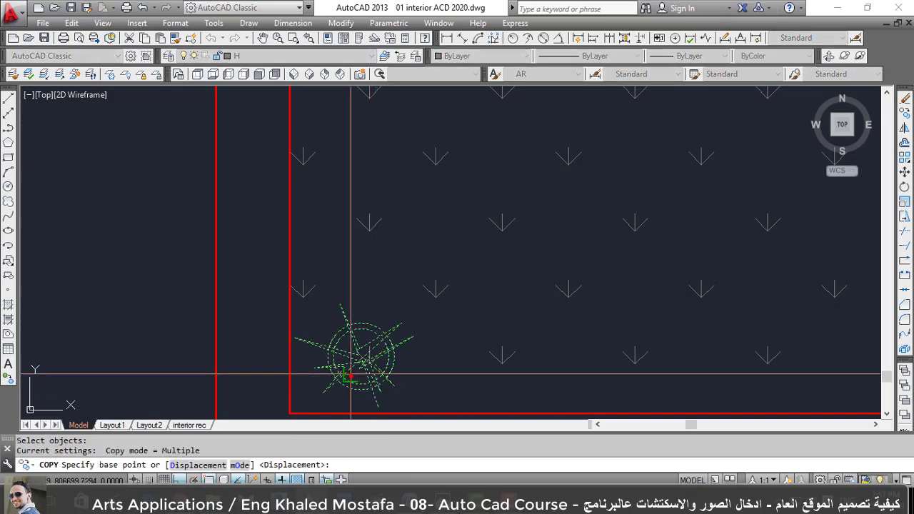
pyautogui.scroll(-3, 347, 379)
pyautogui.click(480, 375)
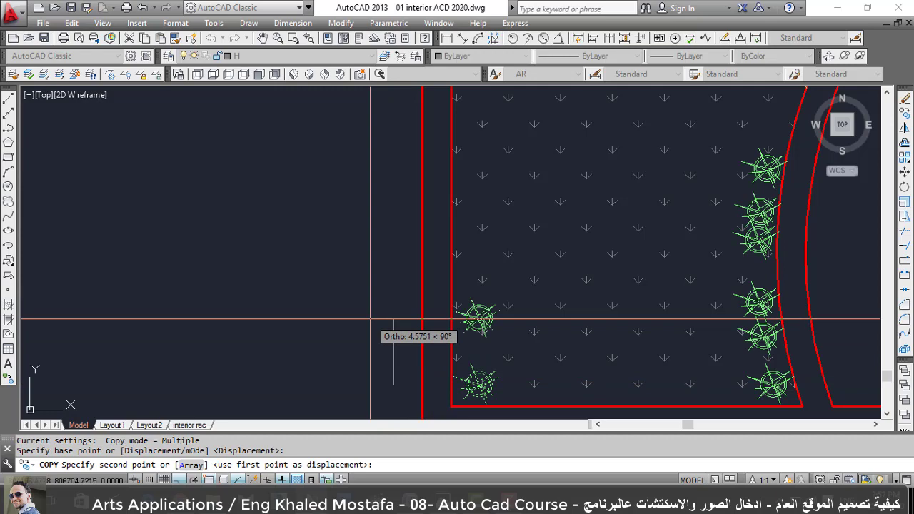
pyautogui.write('5')
pyautogui.press('Return')
pyautogui.write('0')
pyautogui.press('Return')
pyautogui.write('15')
pyautogui.press('Return')
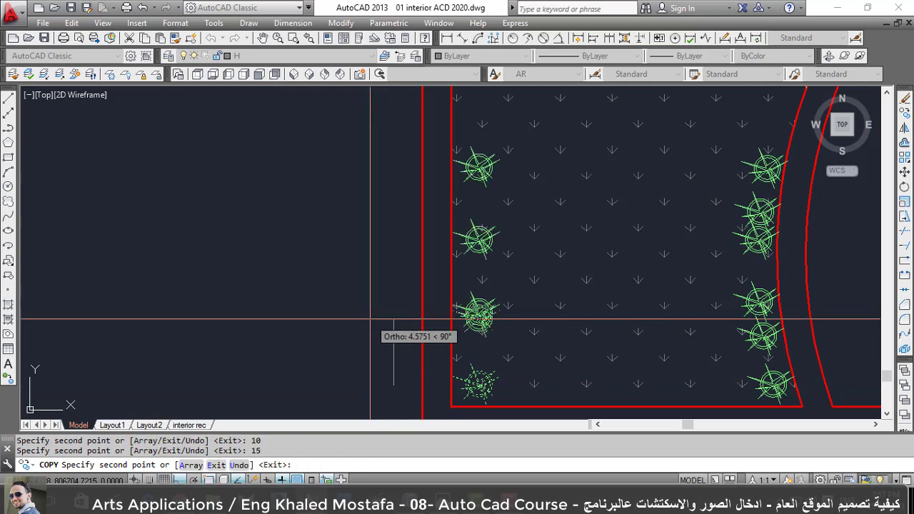
# Extend the plant column with copies at 20, 25 and 40 units, then finish.
pyautogui.press('Return')
pyautogui.write('25')
pyautogui.press('Return')
pyautogui.scroll(-2, 370, 319)
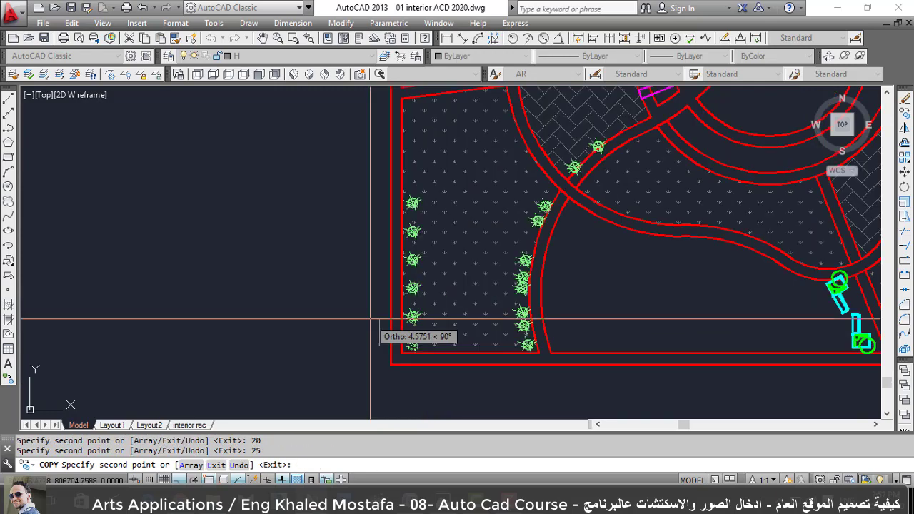
pyautogui.scroll(-2, 370, 319)
pyautogui.write('35')
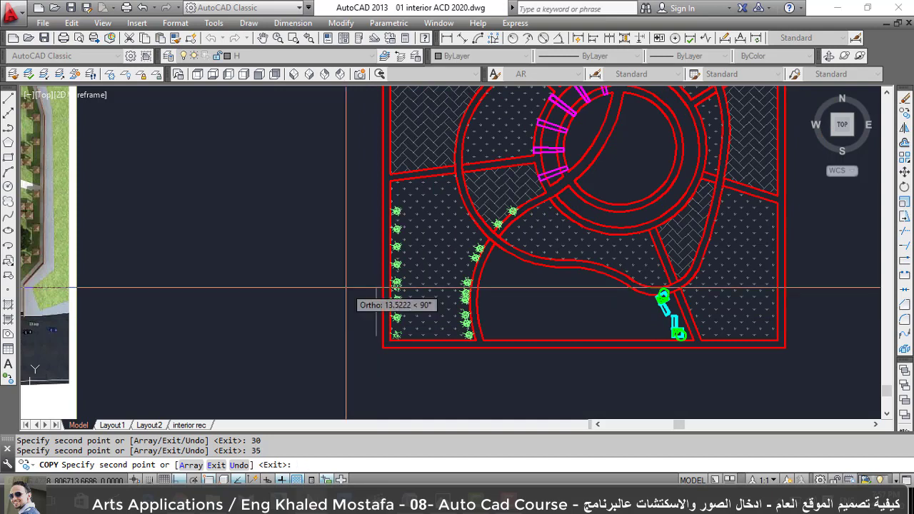
pyautogui.write('40')
pyautogui.press('Return')
pyautogui.write('4')
pyautogui.press('Escape')
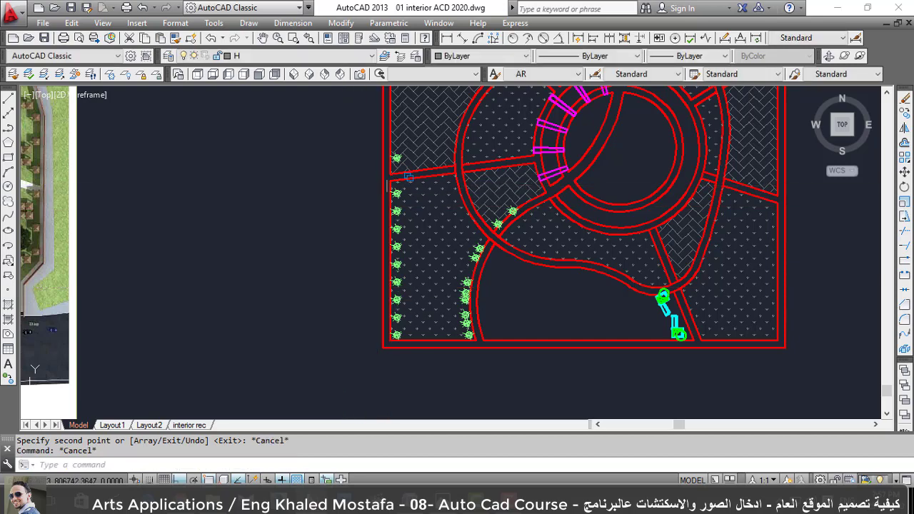
# Select the left plant column and start a copy, then cancel it.
pyautogui.click(321, 346)
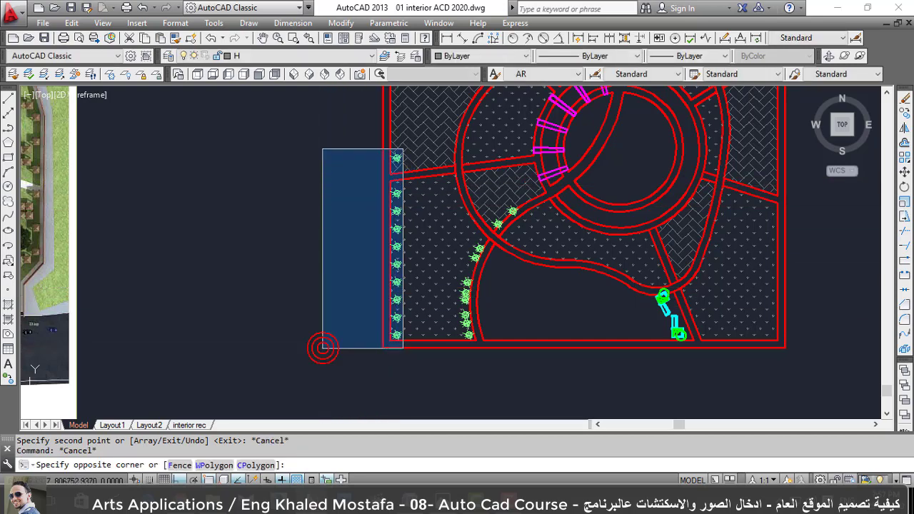
pyautogui.scroll(-4, 350, 356)
pyautogui.write('o')
pyautogui.press('Return')
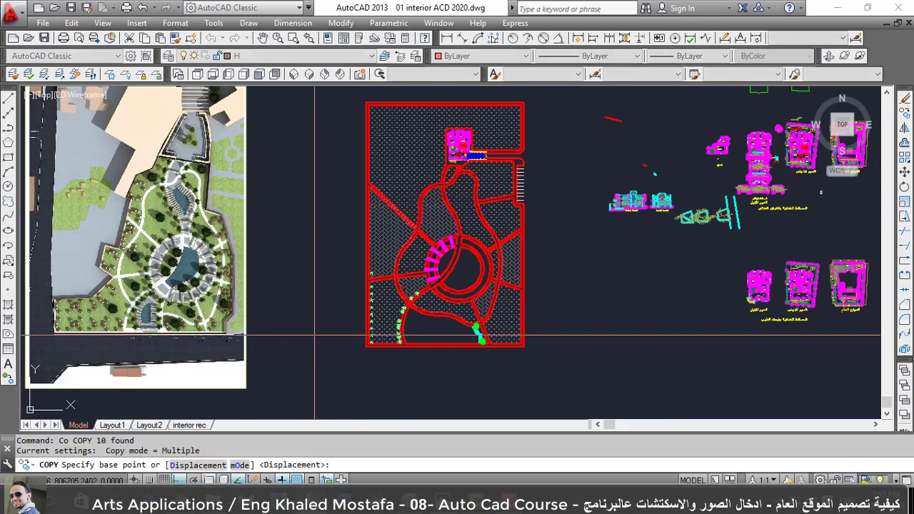
pyautogui.click(372, 341)
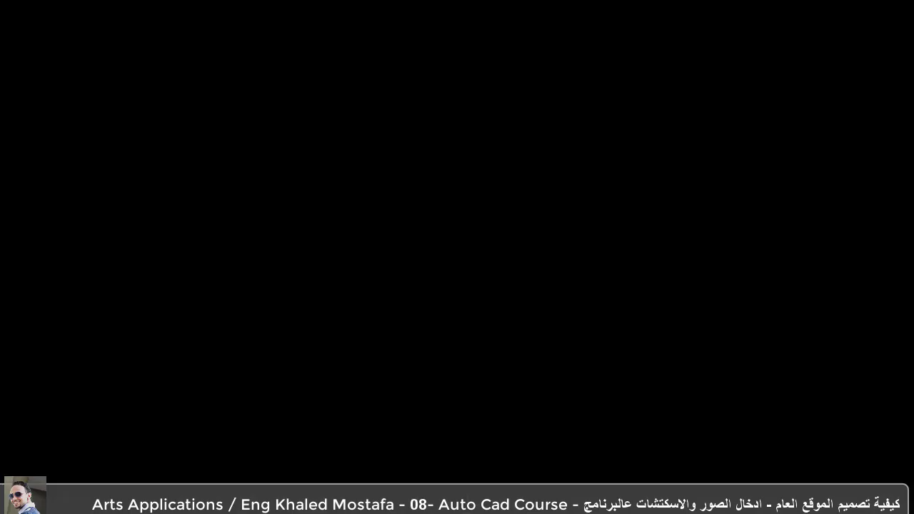
pyautogui.press('Escape')
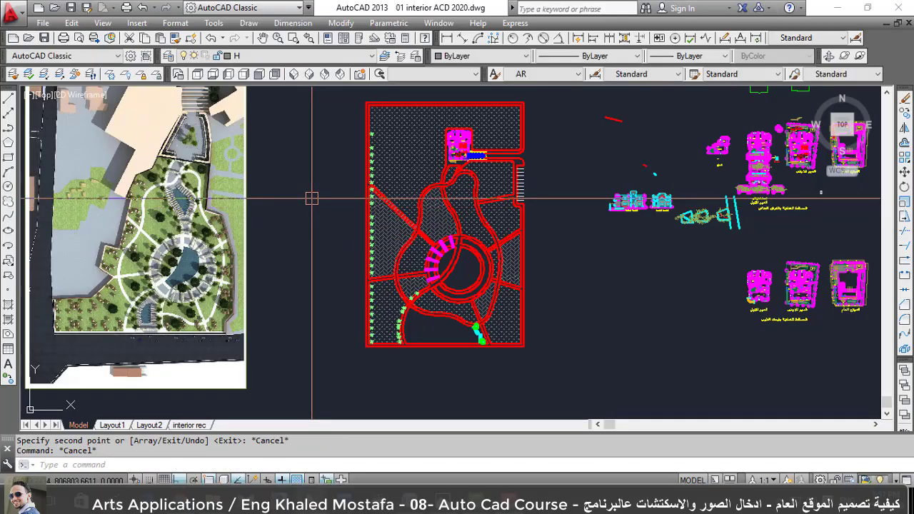
pyautogui.scroll(5, 338, 142)
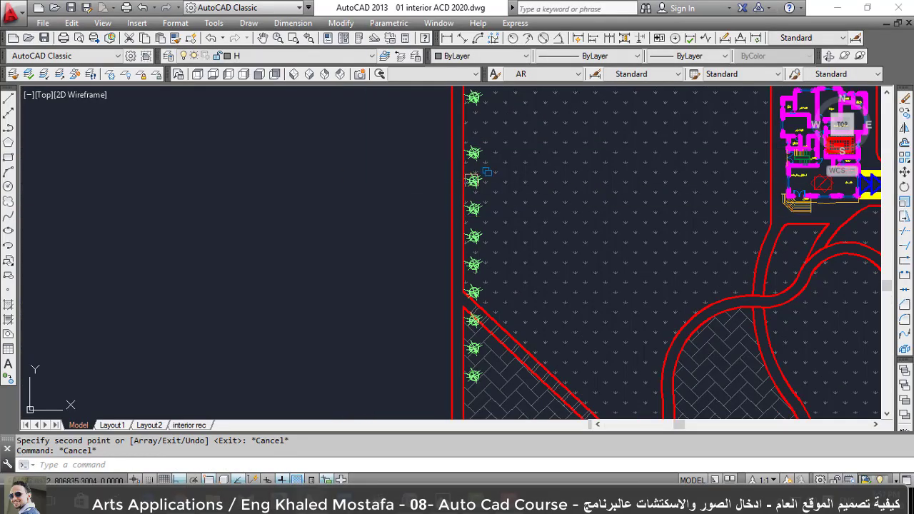
# Window-select the tree column and copy it 5 units along the edge.
pyautogui.click(402, 332)
pyautogui.scroll(-5, 402, 333)
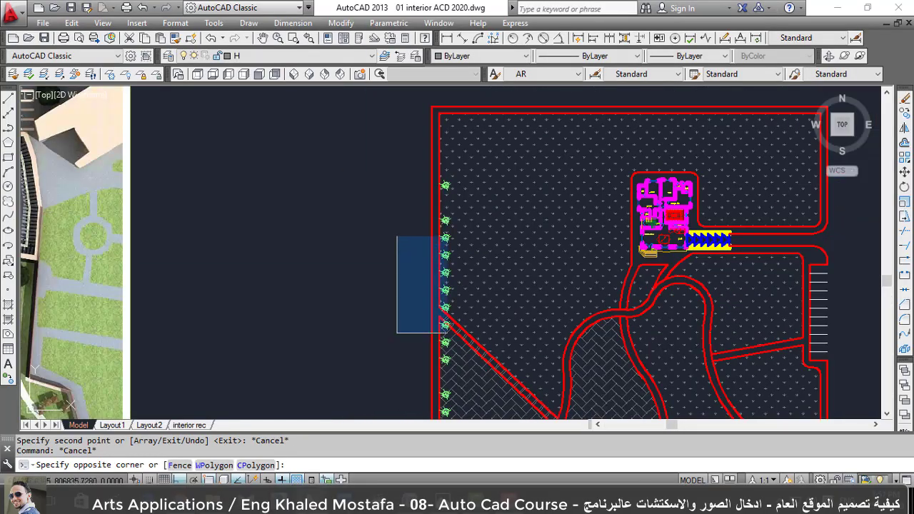
pyautogui.click(479, 206)
pyautogui.write('5')
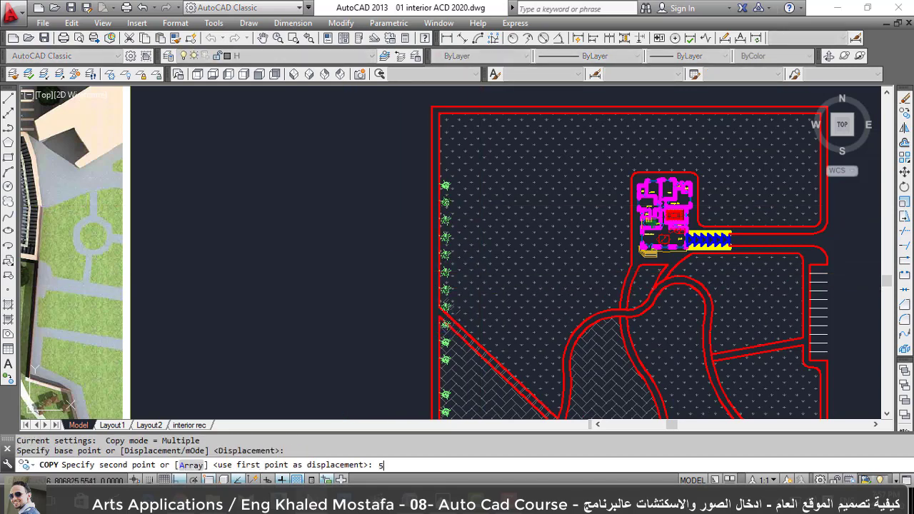
pyautogui.press('Return')
pyautogui.press('Escape')
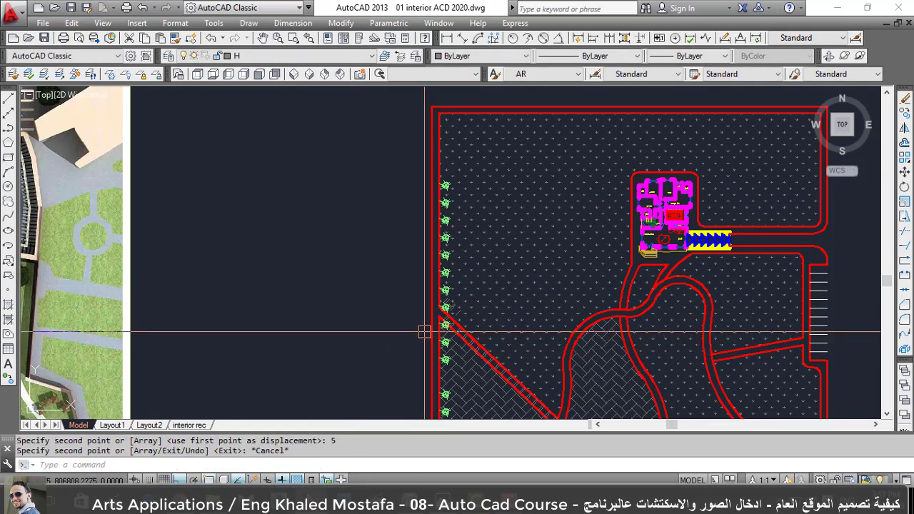
# Erase the overlapping duplicate plant, using selection cycling to pick it.
pyautogui.scroll(4, 461, 329)
pyautogui.scroll(2, 461, 329)
pyautogui.click(464, 321)
pyautogui.click(520, 362)
pyautogui.scroll(-1, 409, 324)
pyautogui.write('e')
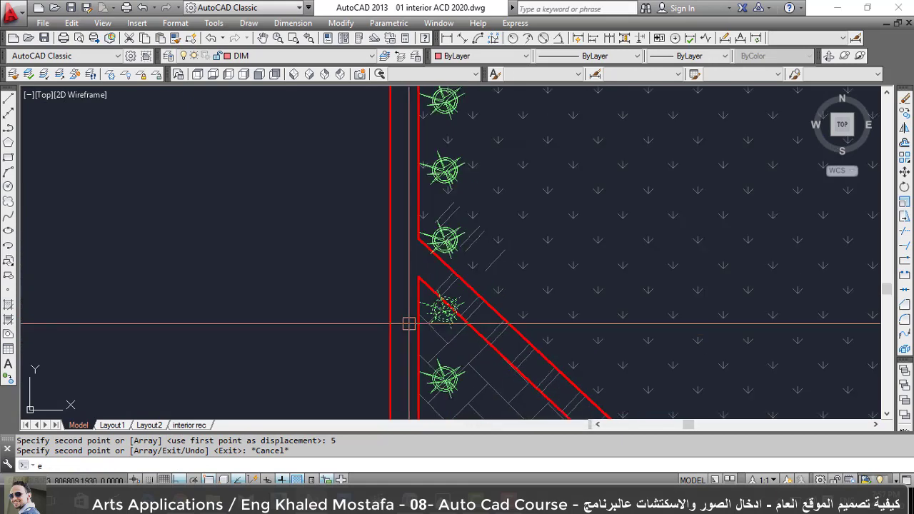
pyautogui.write('e')
pyautogui.press('Return')
# Window-select the upper trees and copy them 20 units upward.
pyautogui.scroll(-3, 399, 328)
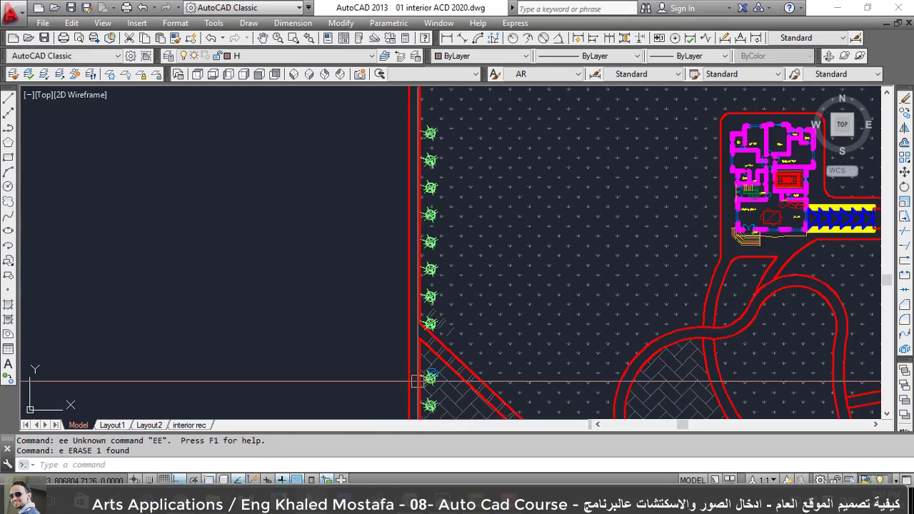
pyautogui.scroll(-2, 361, 343)
pyautogui.click(350, 285)
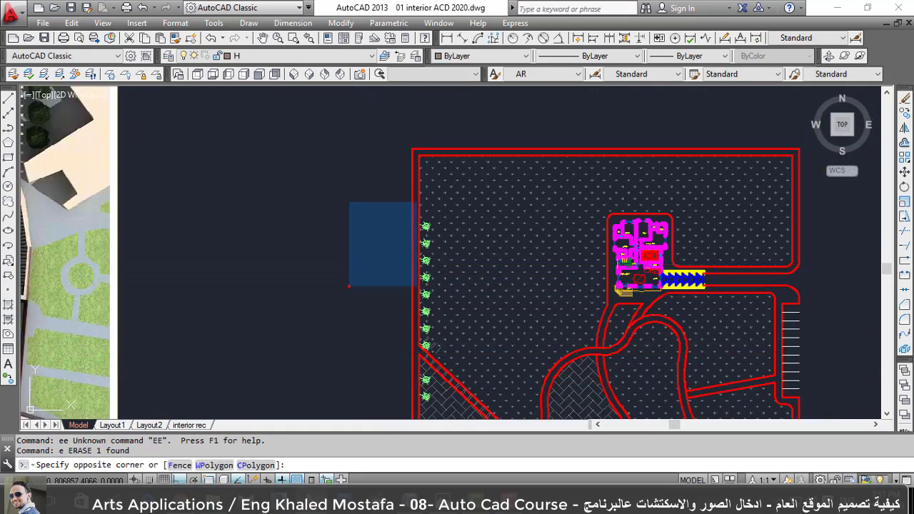
pyautogui.click(399, 238)
pyautogui.write('o')
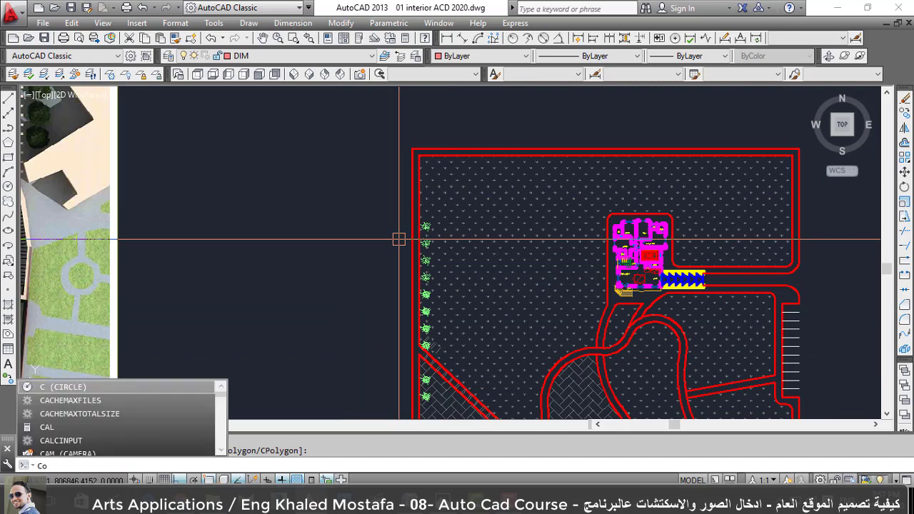
pyautogui.press('Return')
pyautogui.click(335, 293)
pyautogui.write('2')
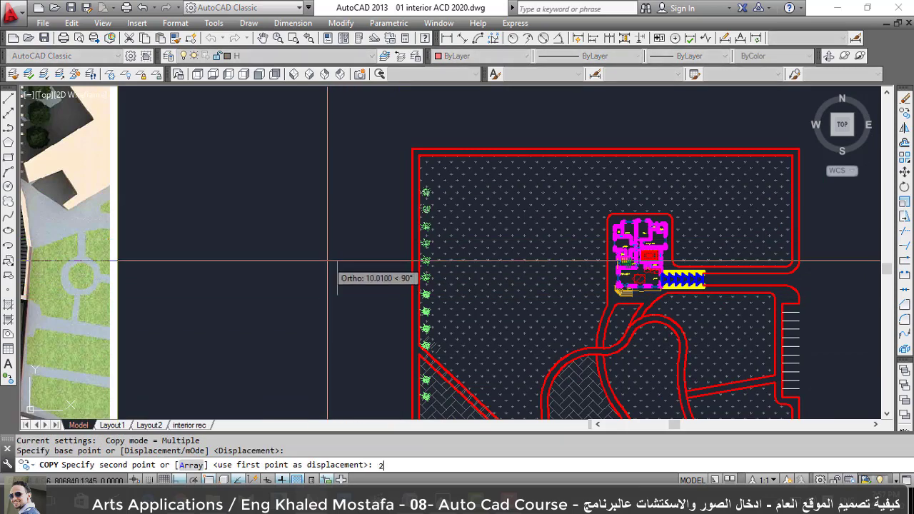
pyautogui.write('0')
pyautogui.press('Return')
pyautogui.press('Escape')
# Erase two stacked duplicate trees, then undo the second erase.
pyautogui.scroll(5, 420, 210)
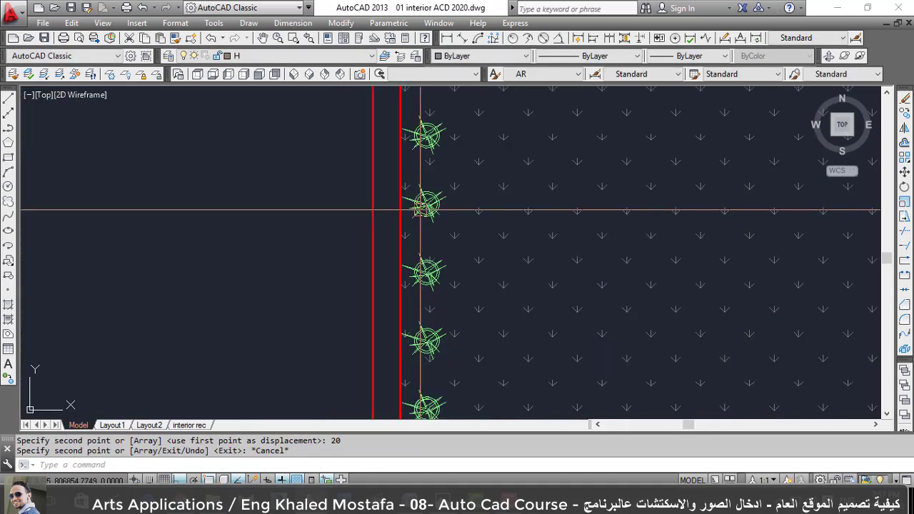
pyautogui.click(424, 211)
pyautogui.write('e')
pyautogui.press('Return')
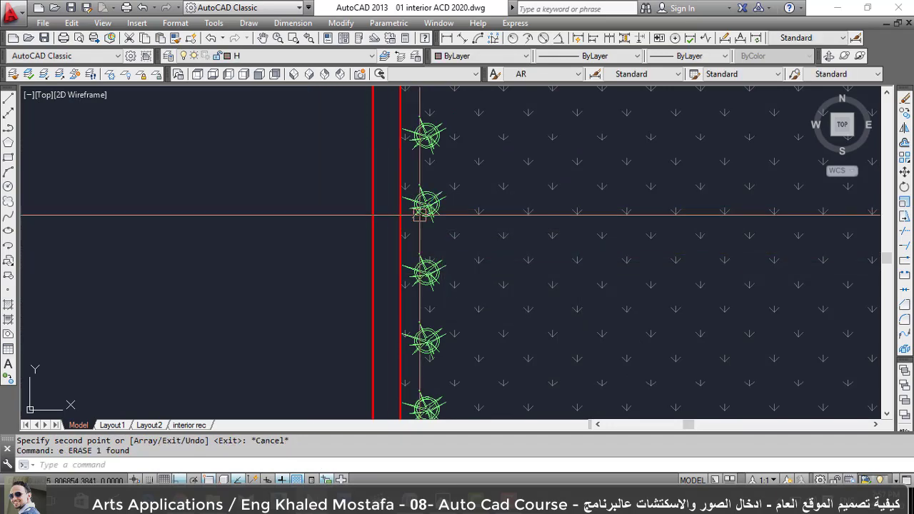
pyautogui.click(420, 211)
pyautogui.click(490, 253)
pyautogui.write('e')
pyautogui.press('Return')
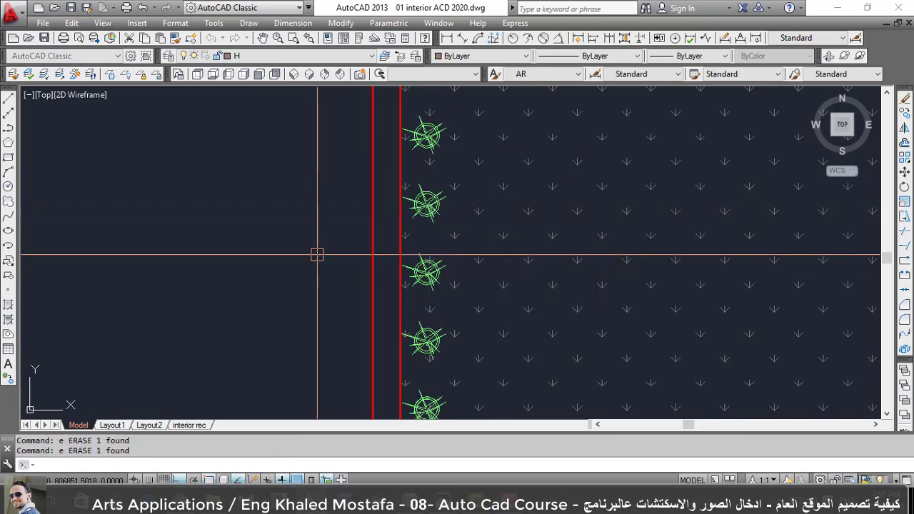
pyautogui.hotkey('ctrl', 'z')
pyautogui.scroll(-4, 329, 236)
pyautogui.scroll(-3, 348, 213)
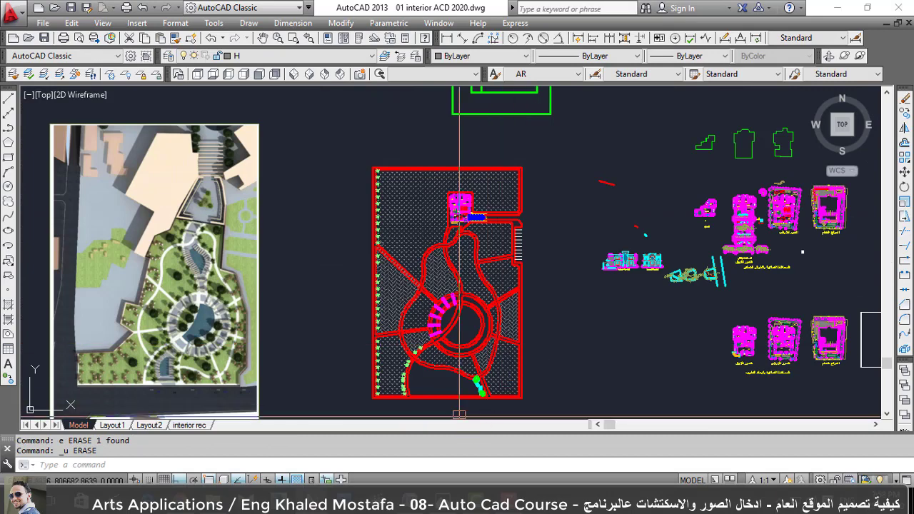
# Zoom around the villa site plan and start the HATCH command with H.
pyautogui.scroll(2, 376, 396)
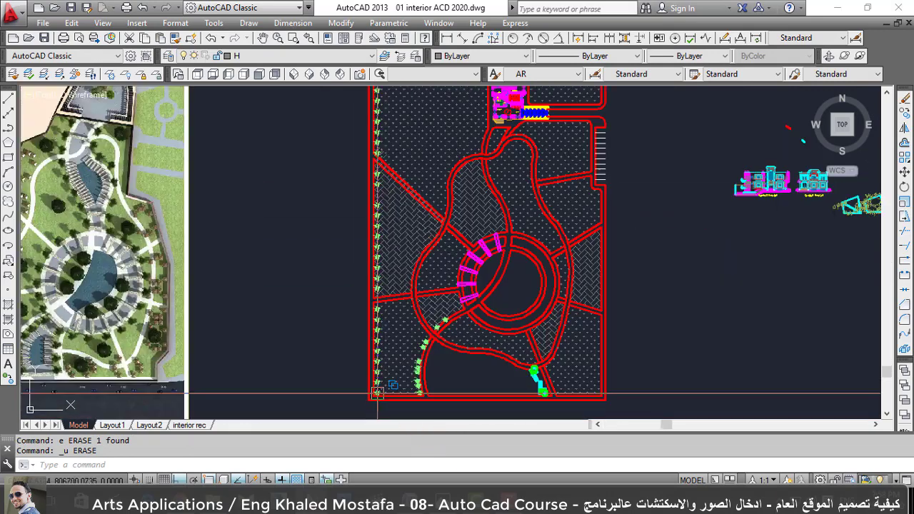
pyautogui.scroll(-2, 400, 371)
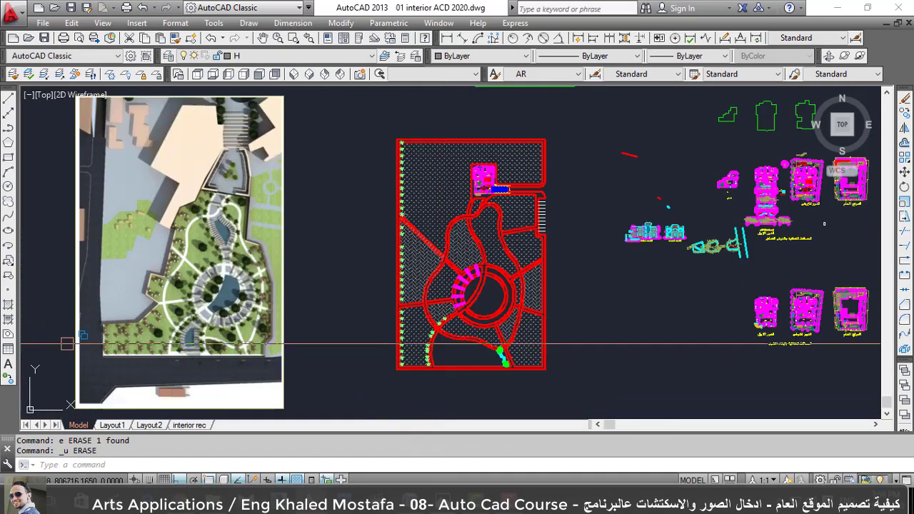
pyautogui.scroll(5, 273, 363)
pyautogui.scroll(4, 365, 371)
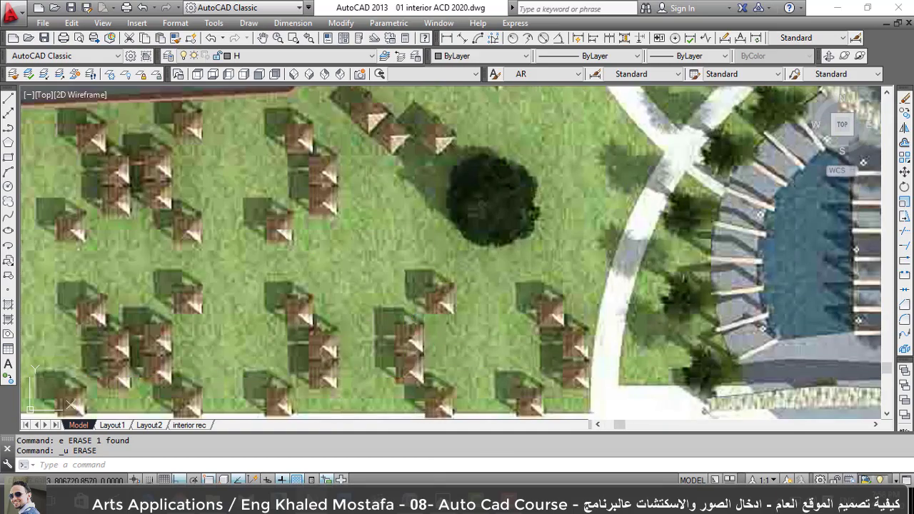
pyautogui.scroll(-4, 307, 300)
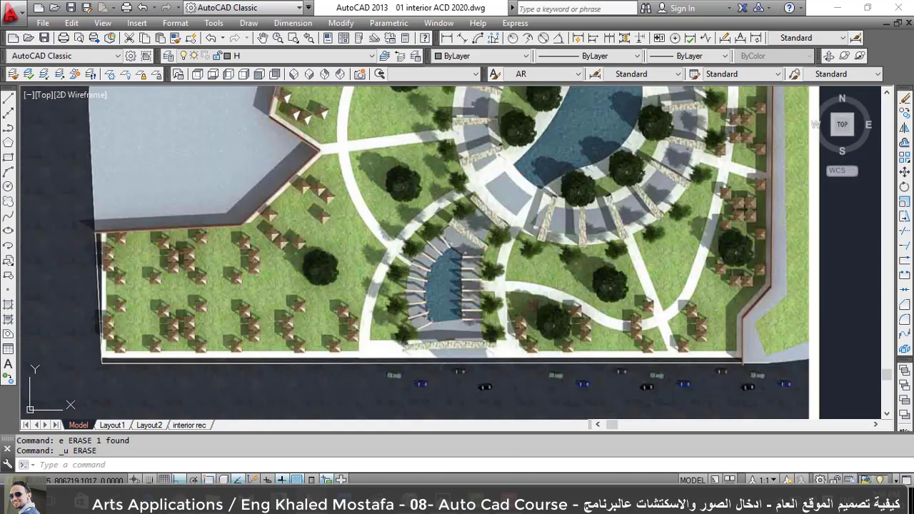
pyautogui.scroll(1, 371, 286)
pyautogui.scroll(2, 372, 286)
pyautogui.scroll(-5, 371, 286)
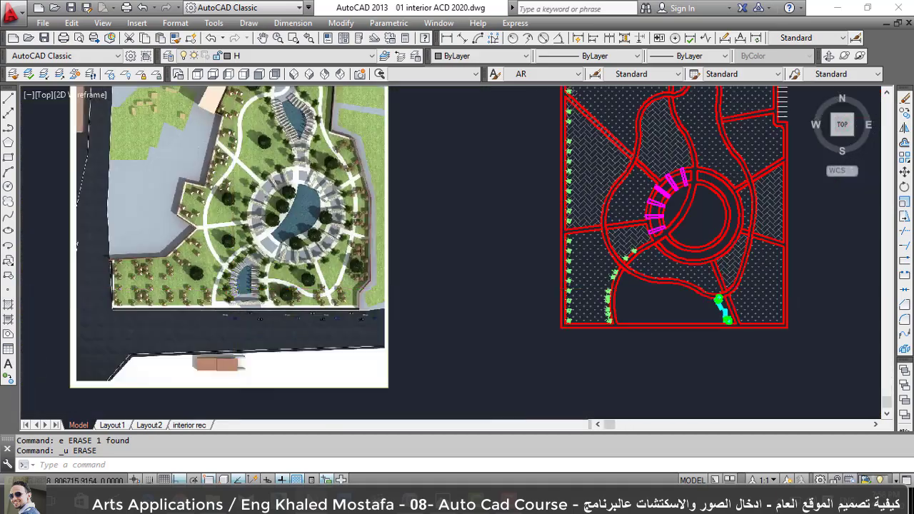
pyautogui.scroll(-1, 499, 246)
pyautogui.scroll(3, 500, 249)
pyautogui.scroll(2, 526, 257)
pyautogui.scroll(1, 490, 262)
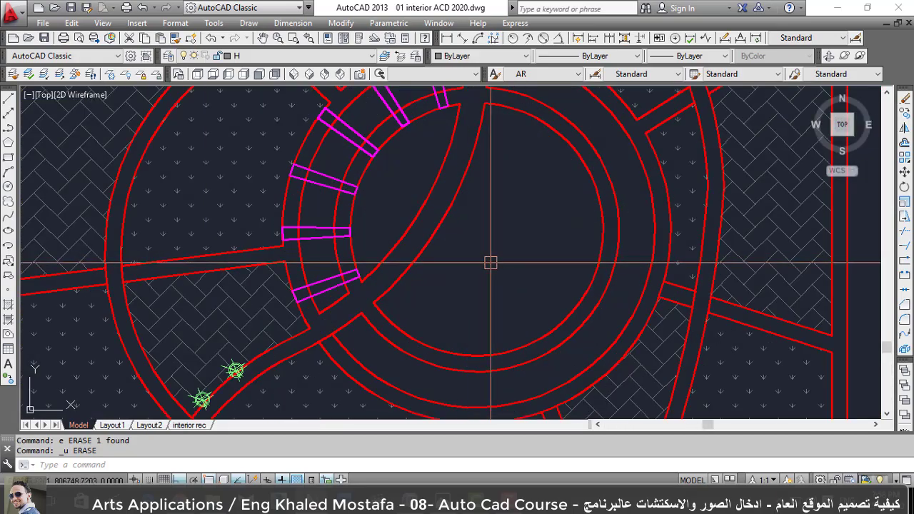
pyautogui.scroll(-1, 490, 263)
pyautogui.write('h HATCH')
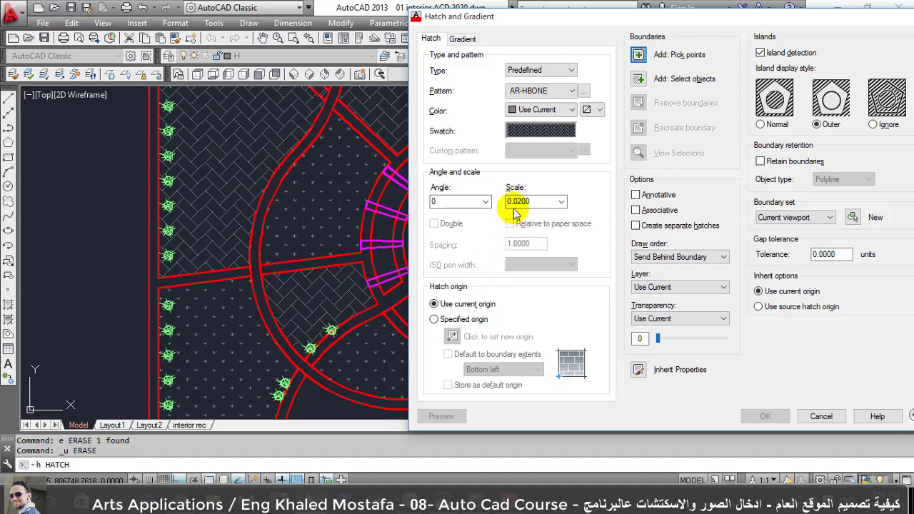
# Choose ANSI36 from the hatch pattern palette after browsing the other tabs.
pyautogui.click(530, 146)
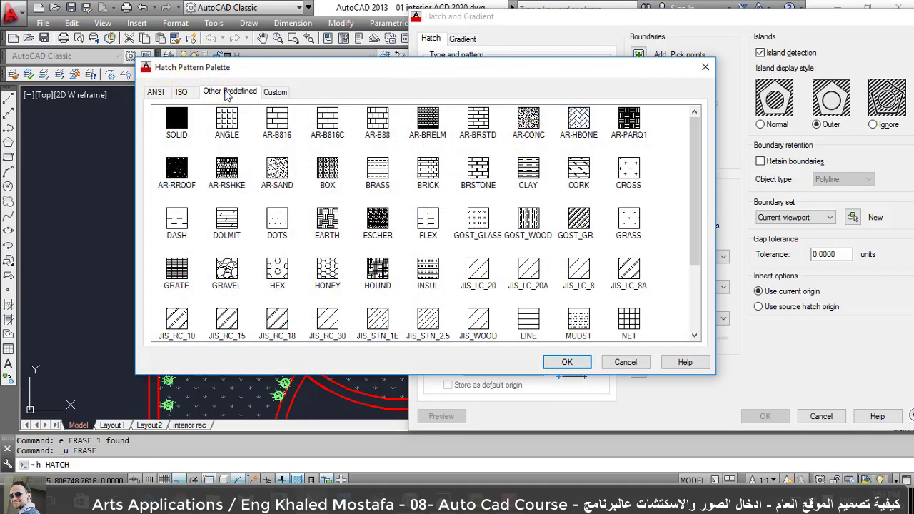
pyautogui.click(184, 92)
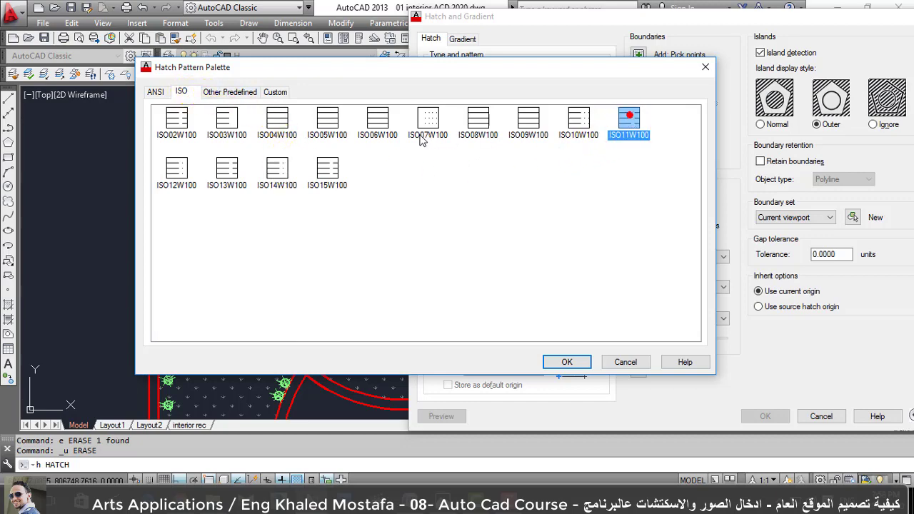
pyautogui.click(275, 92)
pyautogui.click(229, 92)
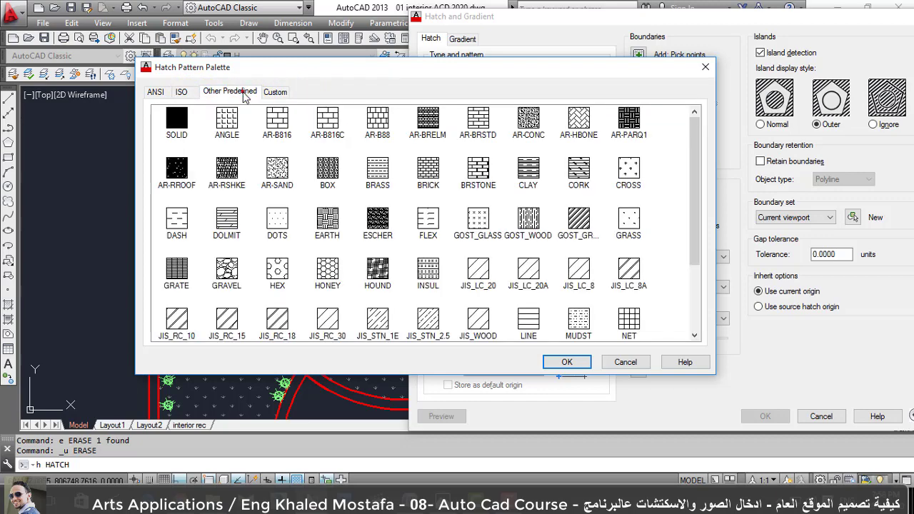
pyautogui.click(155, 93)
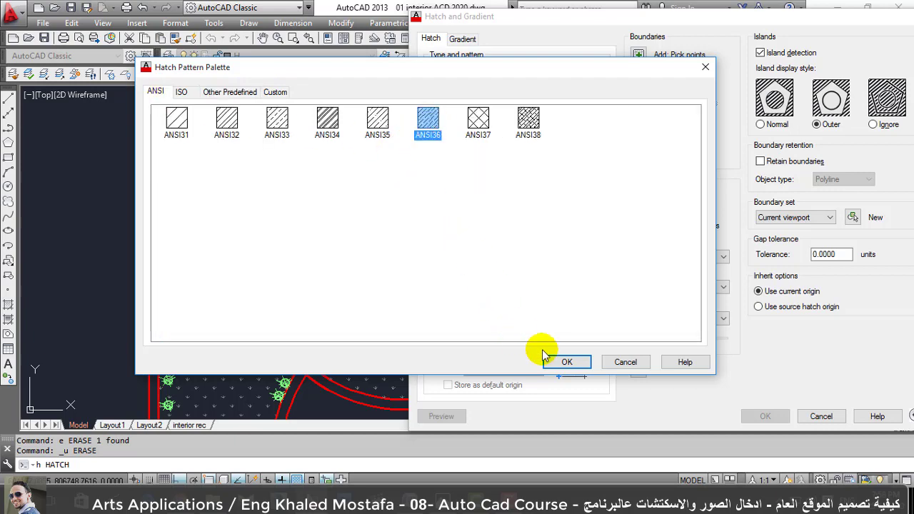
pyautogui.click(566, 362)
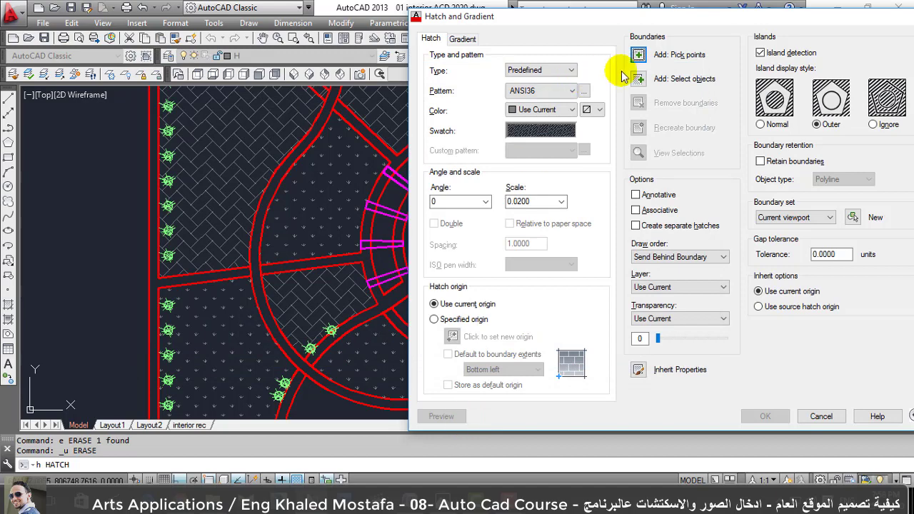
# Hatch the crescent inside the central plaza at scale 0.2 and accept it.
pyautogui.click(637, 56)
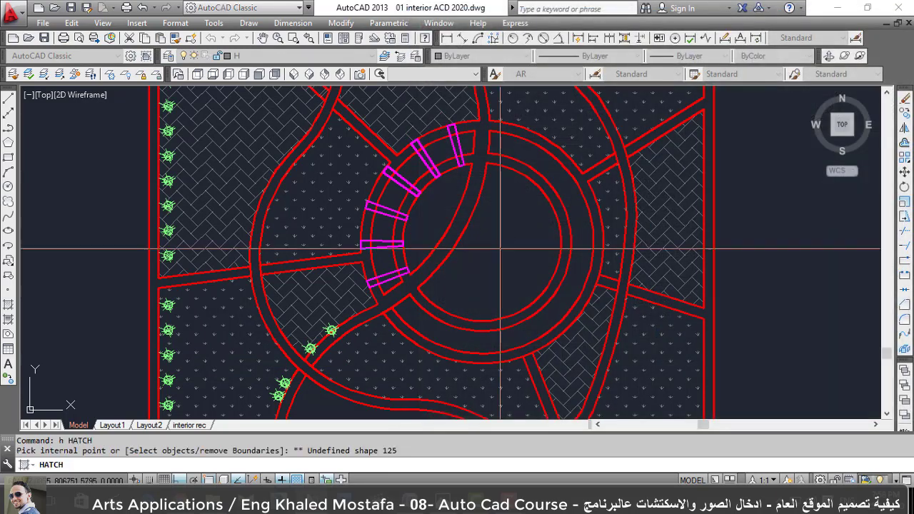
pyautogui.click(492, 255)
pyautogui.press('Return')
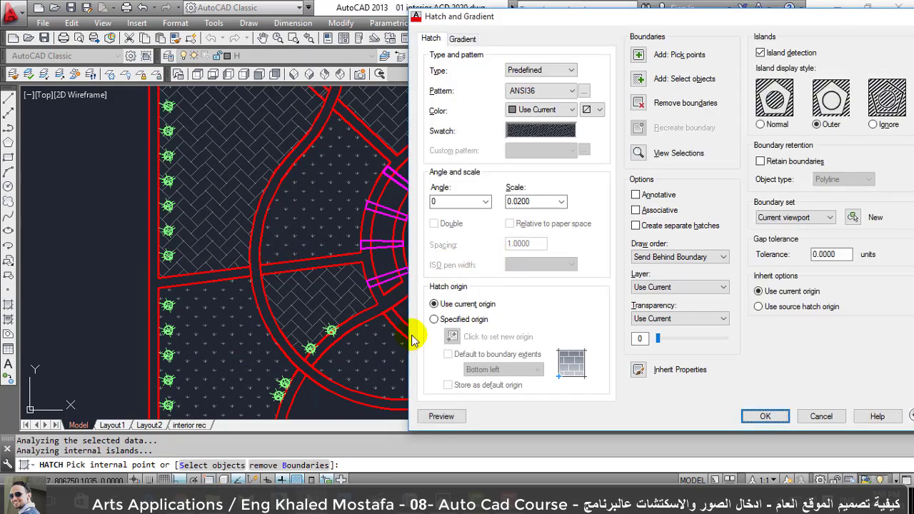
pyautogui.click(440, 417)
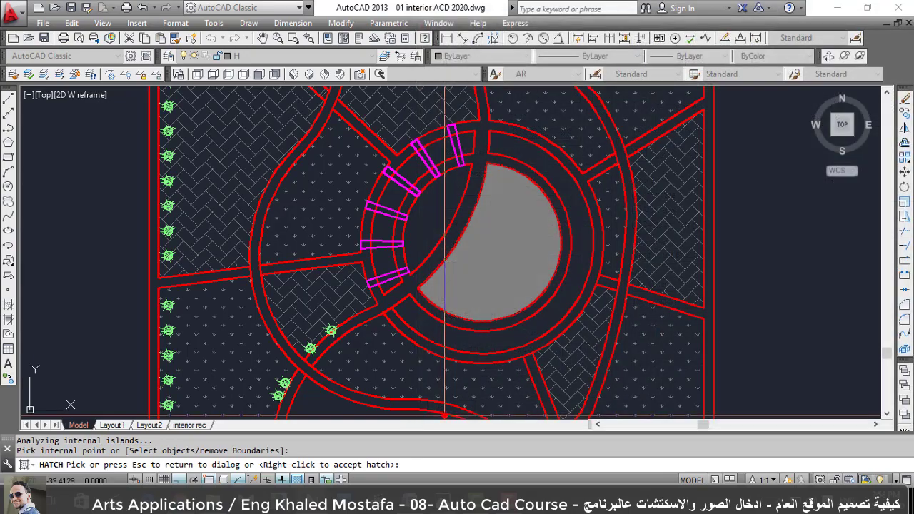
pyautogui.scroll(2, 483, 289)
pyautogui.click(483, 289)
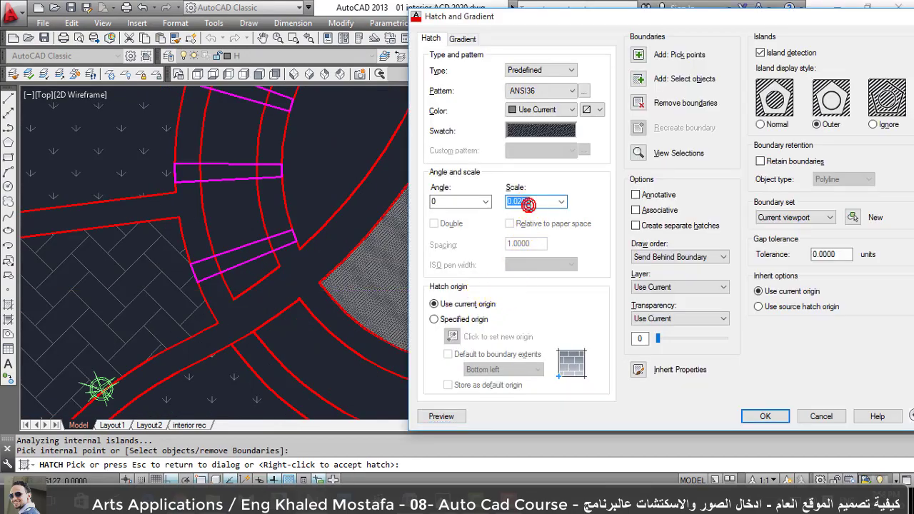
pyautogui.click(440, 416)
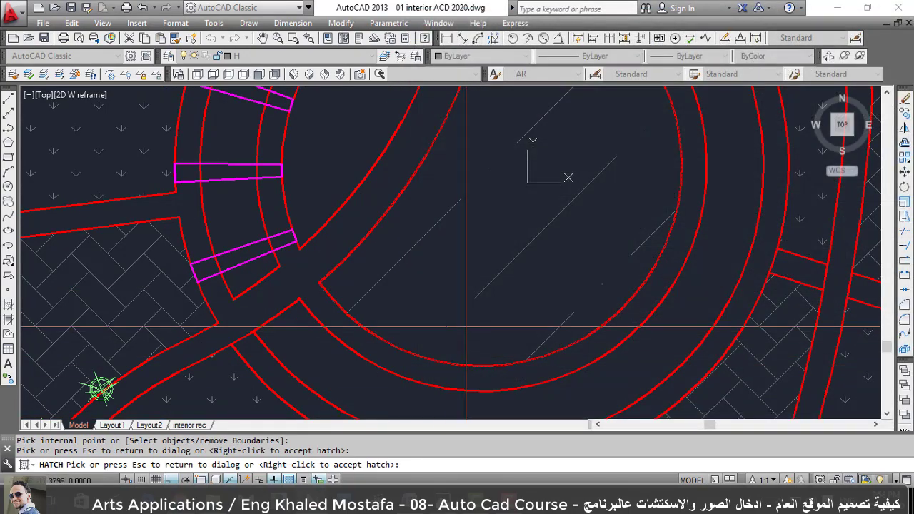
pyautogui.click(490, 271)
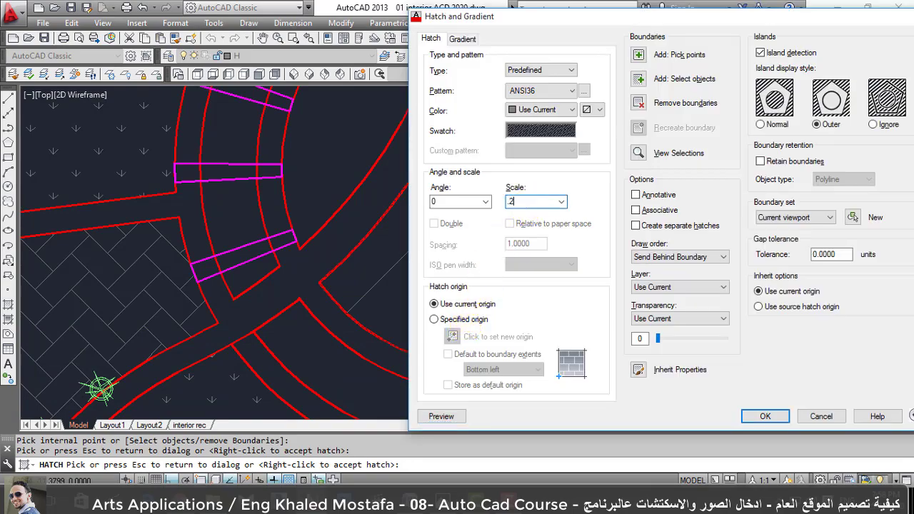
pyautogui.click(455, 417)
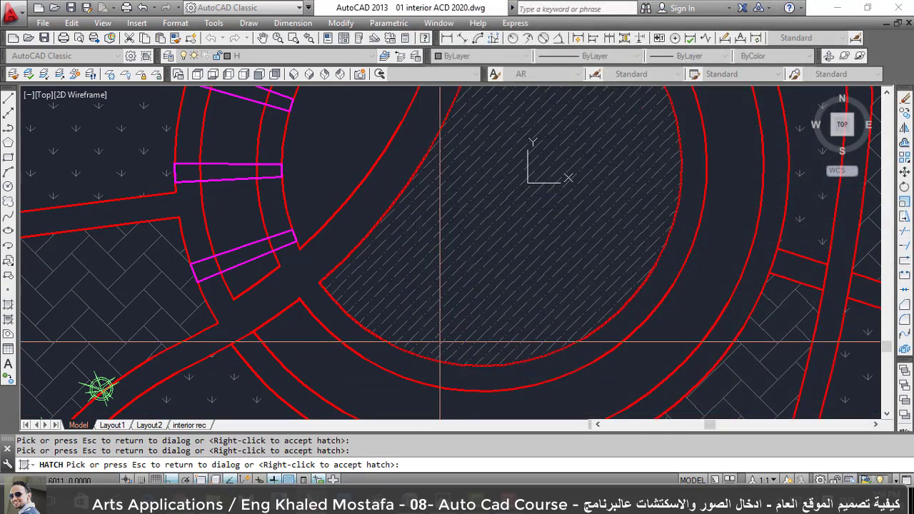
pyautogui.rightClick(439, 341)
# Change the new hatch's pattern to GOST_WOOD.
pyautogui.scroll(-2, 439, 341)
pyautogui.click(466, 283)
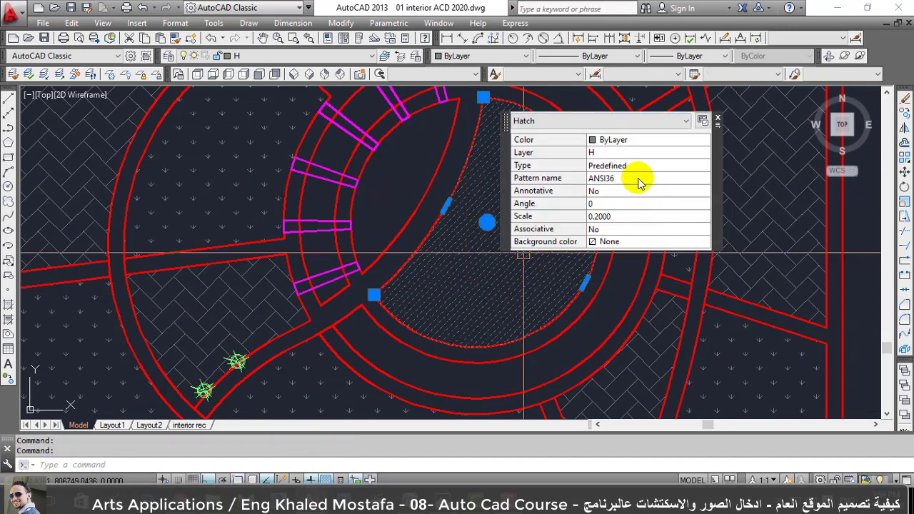
pyautogui.click(637, 179)
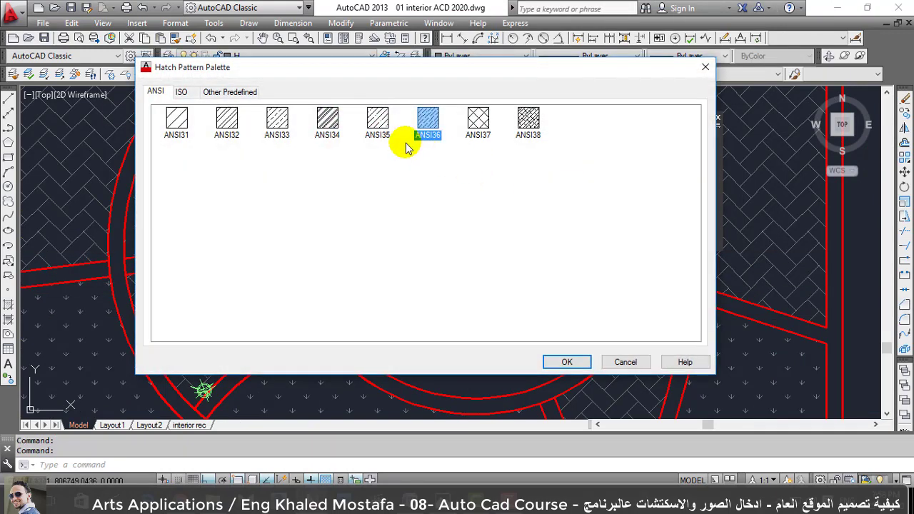
pyautogui.click(219, 93)
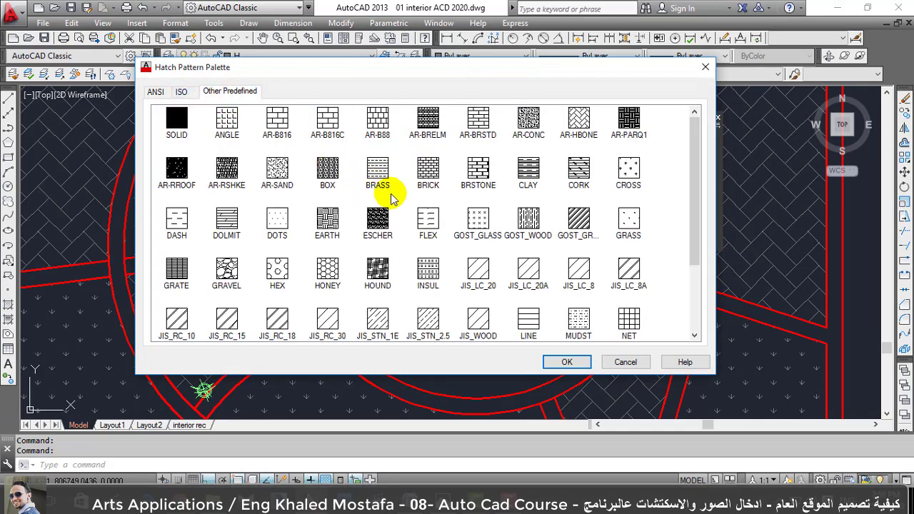
pyautogui.click(564, 362)
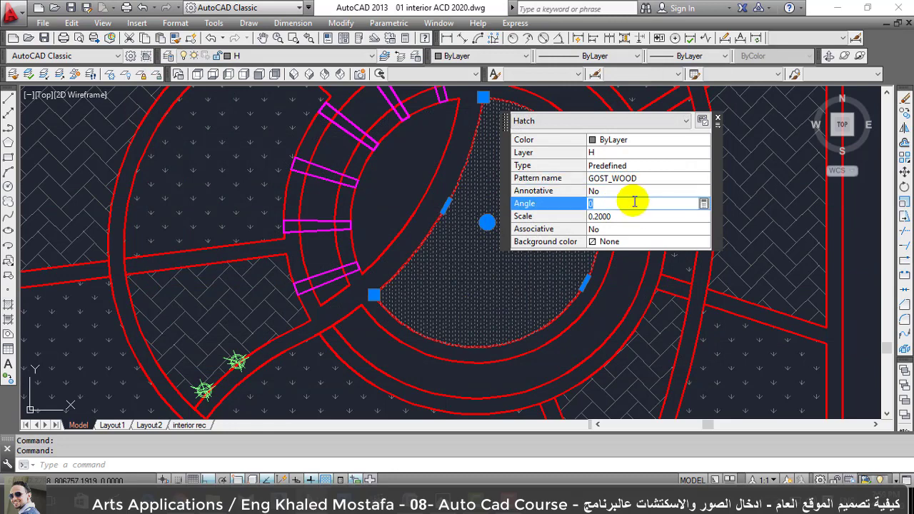
# Set the hatch angle to 315° and scale to 0.5, then deselect it.
pyautogui.write('5')
pyautogui.press('Tab')
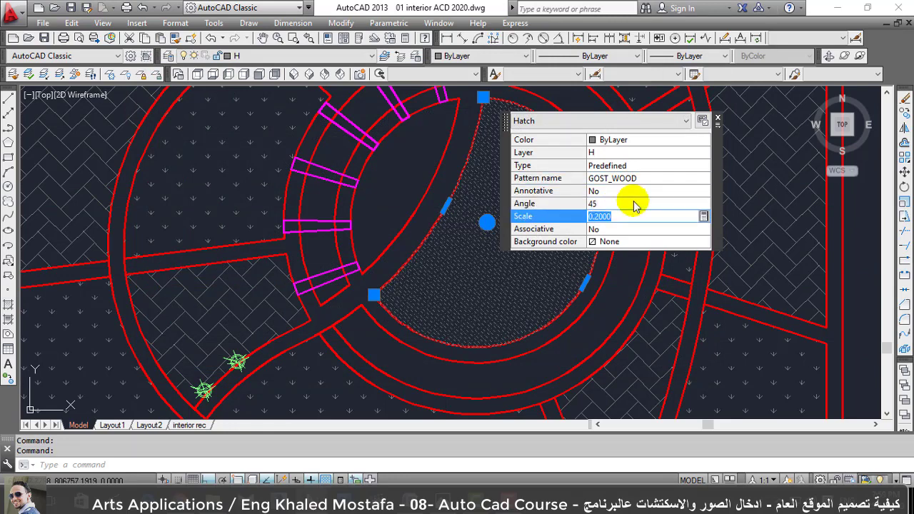
pyautogui.scroll(3, 610, 255)
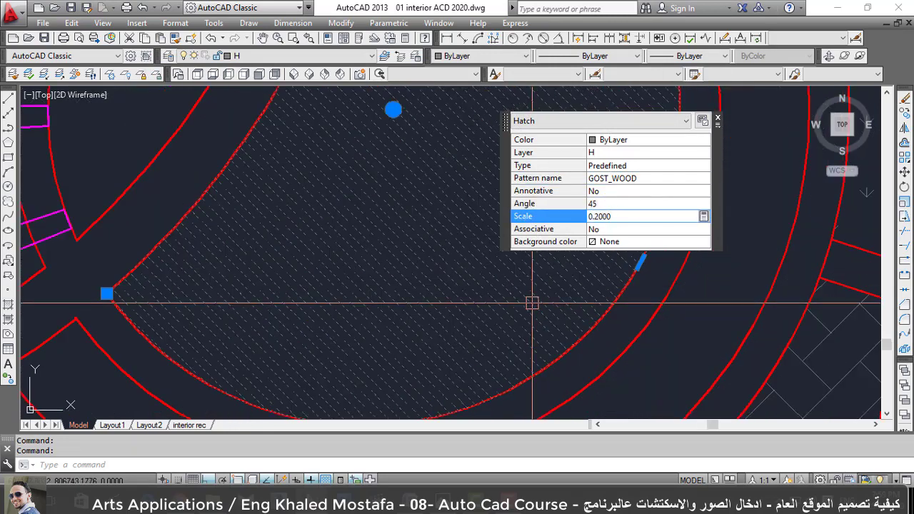
pyautogui.click(611, 210)
pyautogui.write('-45')
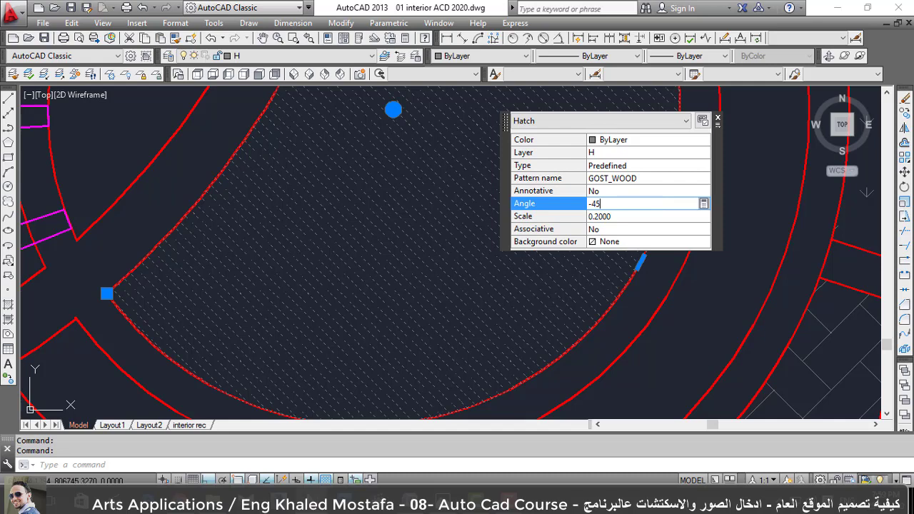
pyautogui.press('Tab')
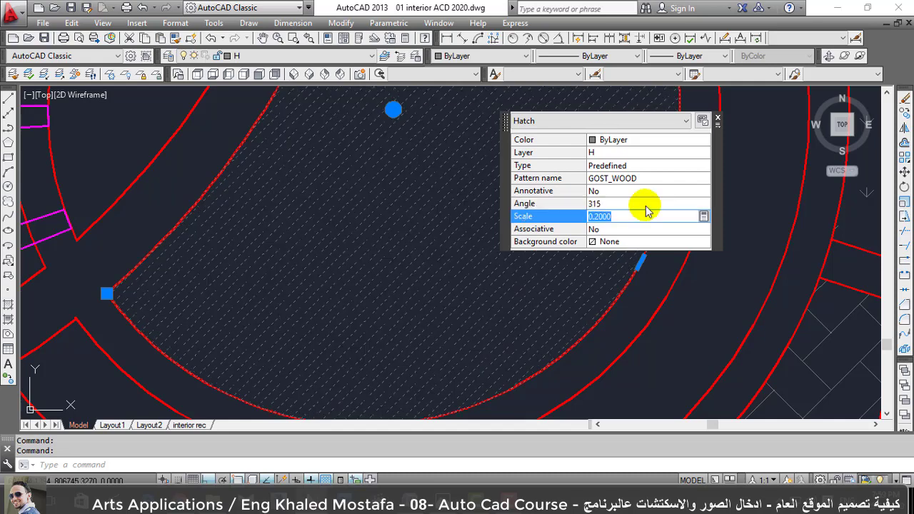
pyautogui.write('.5')
pyautogui.press('Tab')
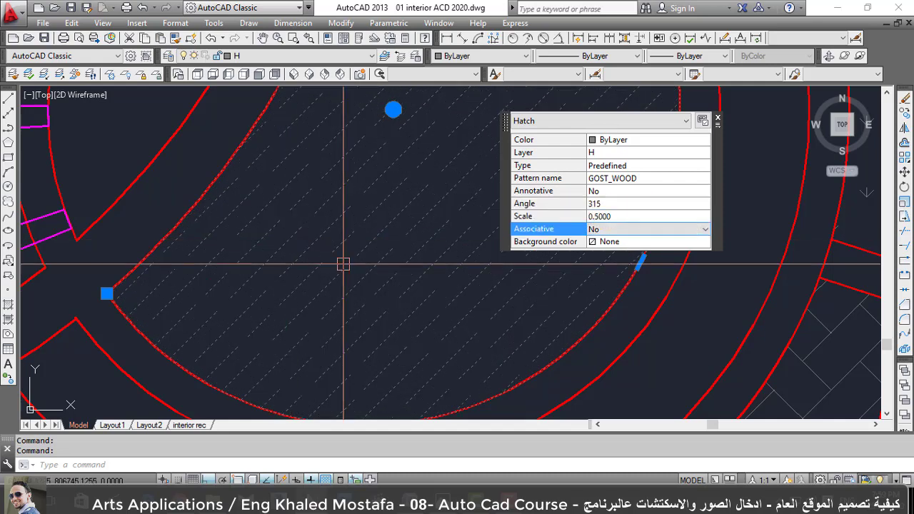
pyautogui.scroll(-4, 342, 261)
pyautogui.press('Escape')
pyautogui.press('Escape')
pyautogui.scroll(-3, 522, 295)
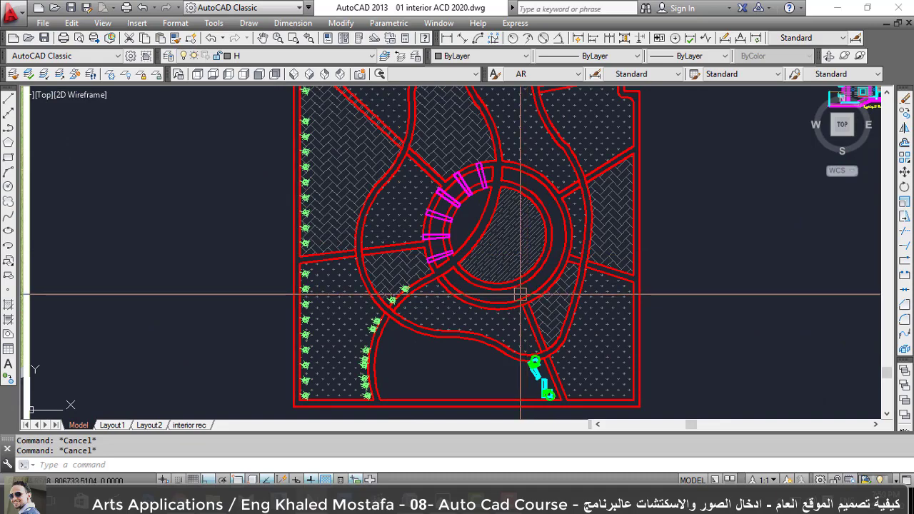
# Cancel the pending command and zoom in on the villa ground floor in the plot.
pyautogui.scroll(-2, 492, 351)
pyautogui.scroll(-2, 484, 351)
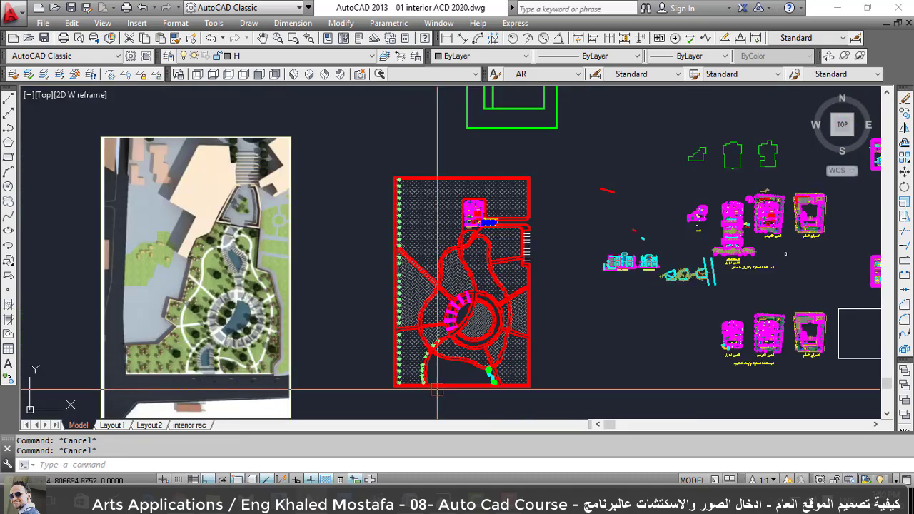
pyautogui.scroll(1, 465, 221)
pyautogui.scroll(3, 464, 221)
pyautogui.scroll(2, 465, 221)
pyautogui.scroll(-2, 465, 222)
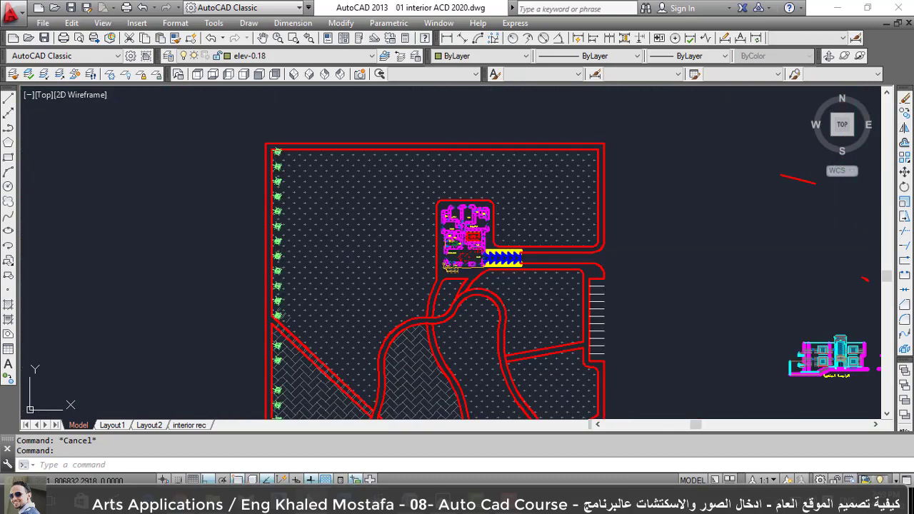
pyautogui.scroll(-1, 400, 278)
pyautogui.scroll(2, 336, 261)
pyautogui.scroll(1, 317, 257)
pyautogui.scroll(-4, 318, 257)
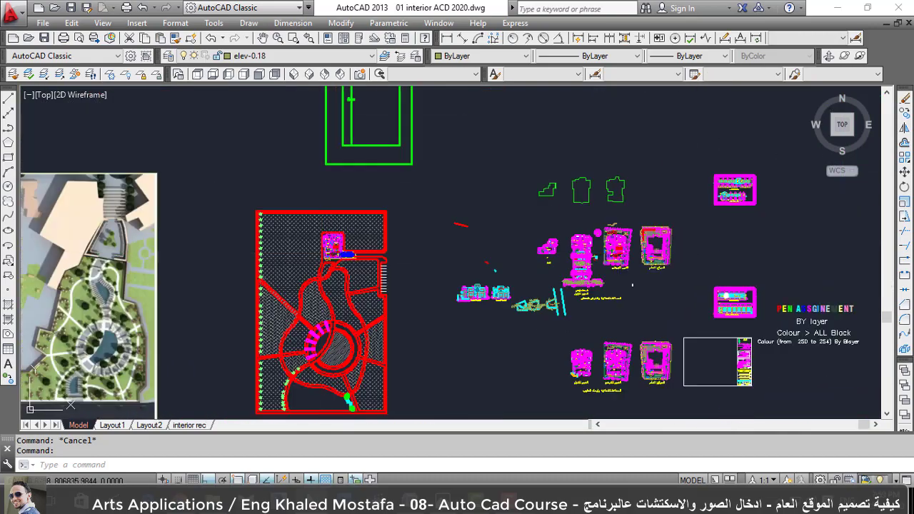
pyautogui.scroll(5, 655, 262)
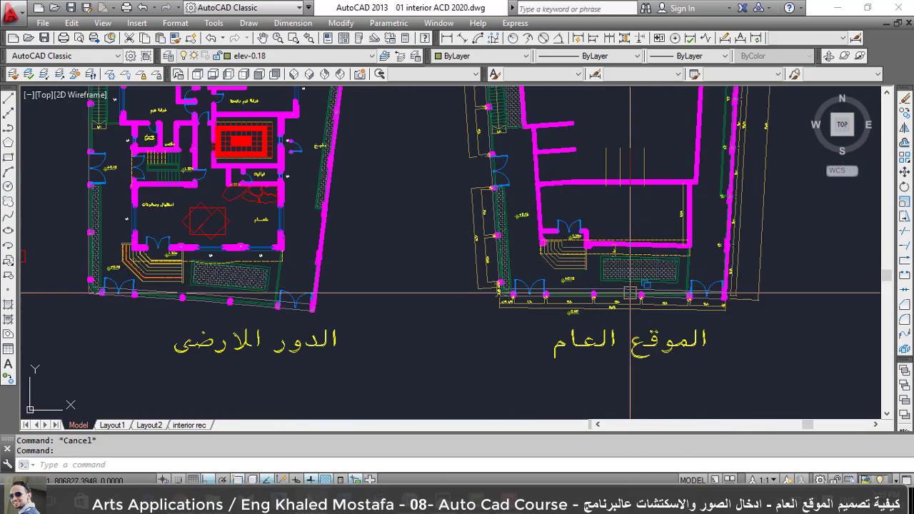
pyautogui.press('Escape')
pyautogui.scroll(-2, 614, 322)
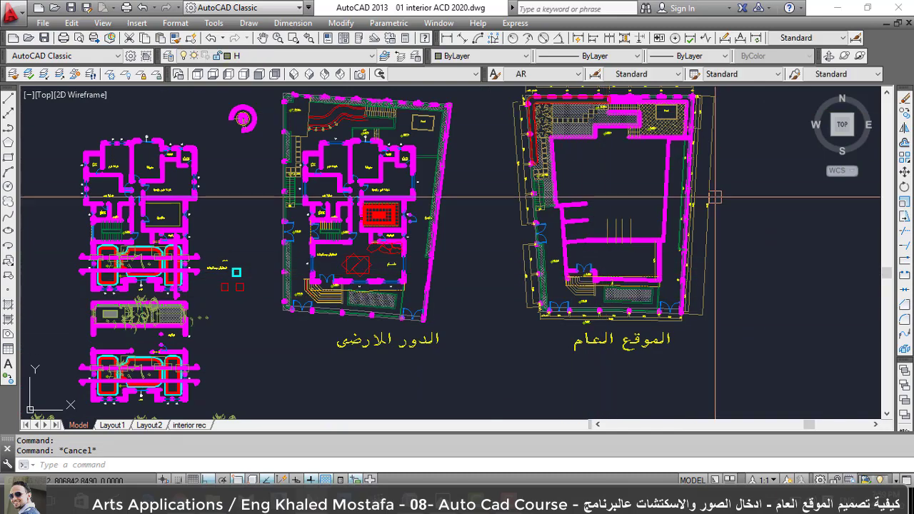
pyautogui.scroll(-4, 715, 197)
pyautogui.scroll(1, 468, 276)
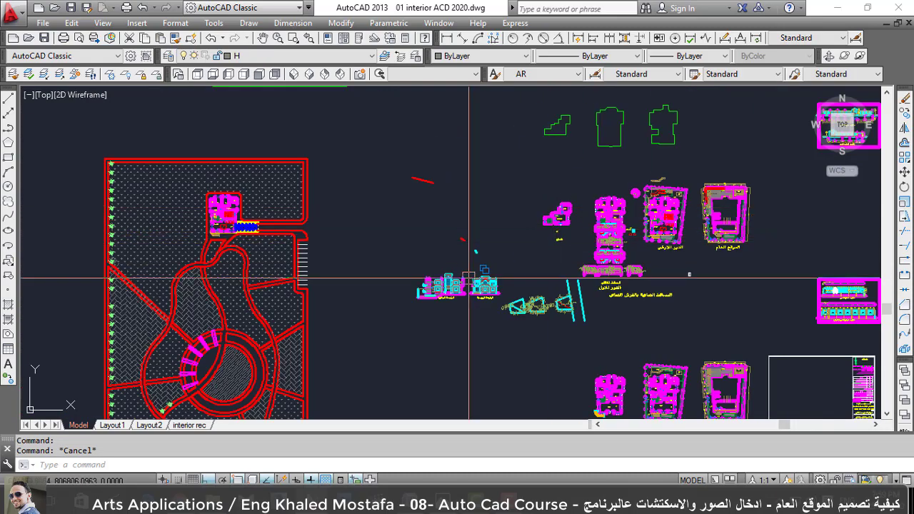
pyautogui.scroll(5, 179, 212)
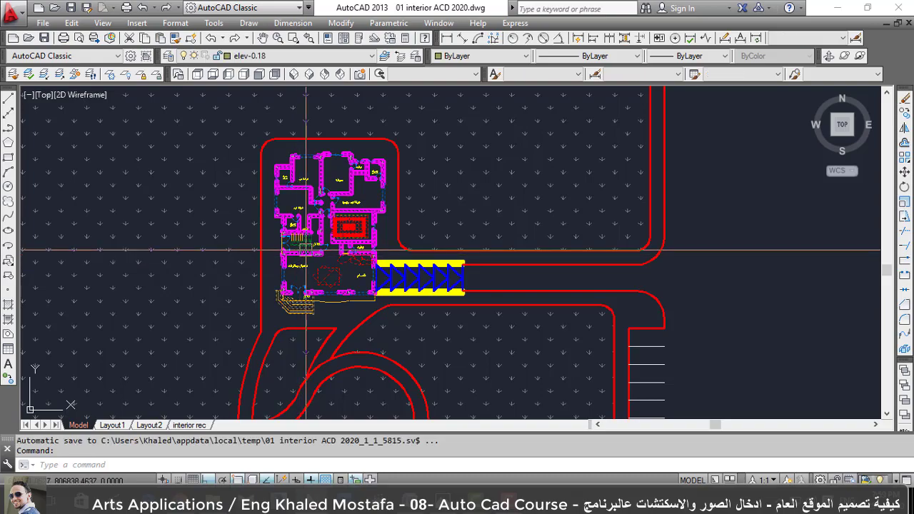
pyautogui.doubleClick(300, 285)
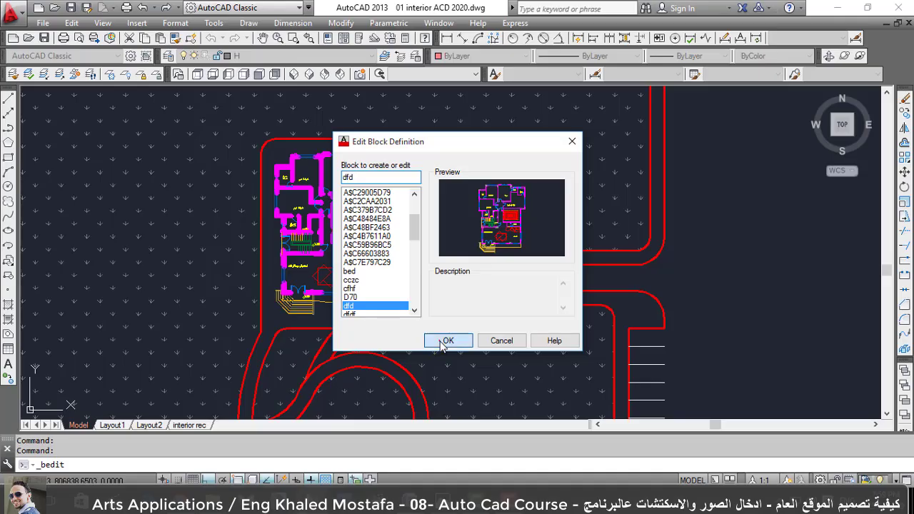
pyautogui.click(445, 341)
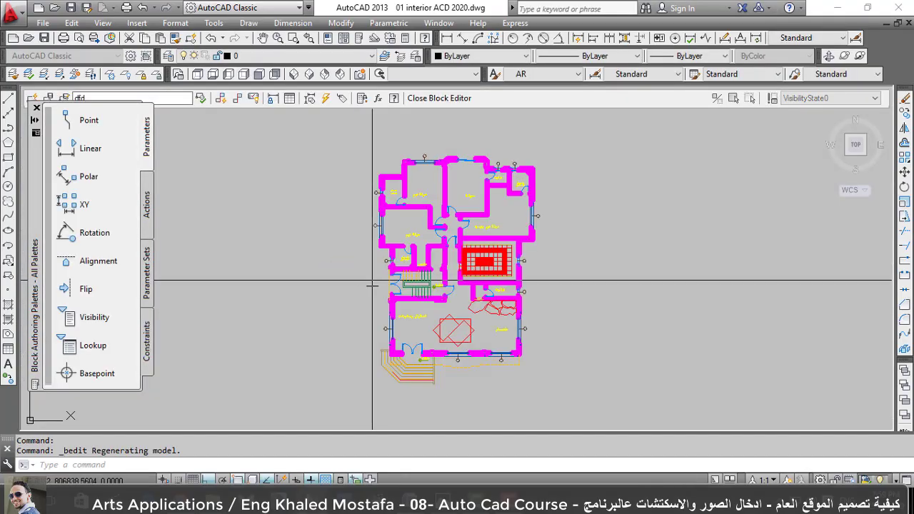
pyautogui.scroll(3, 454, 330)
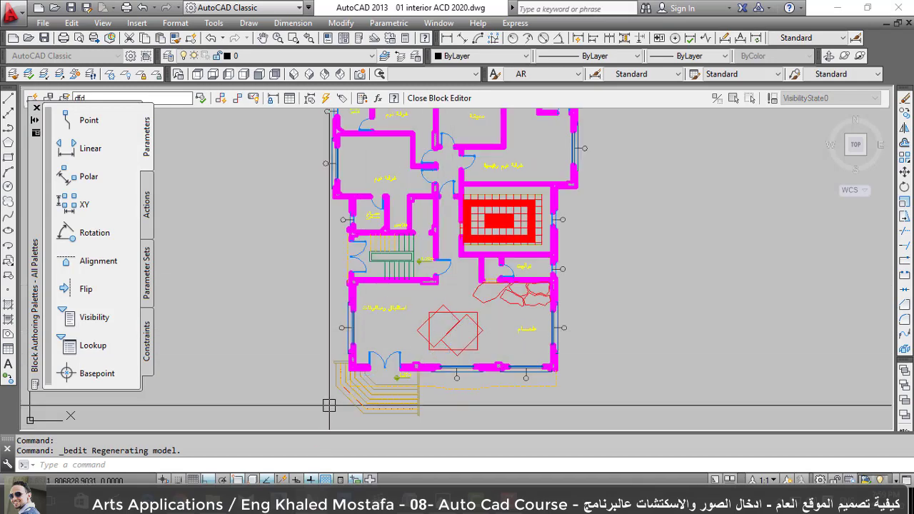
pyautogui.scroll(-2, 336, 386)
pyautogui.scroll(2, 403, 393)
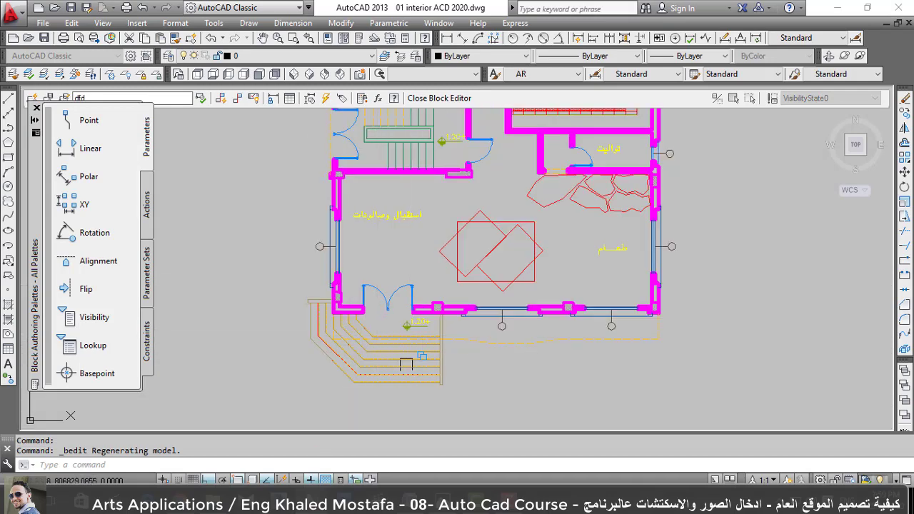
pyautogui.scroll(3, 357, 286)
pyautogui.moveTo(452, 332); pyautogui.dragTo(413, 301)
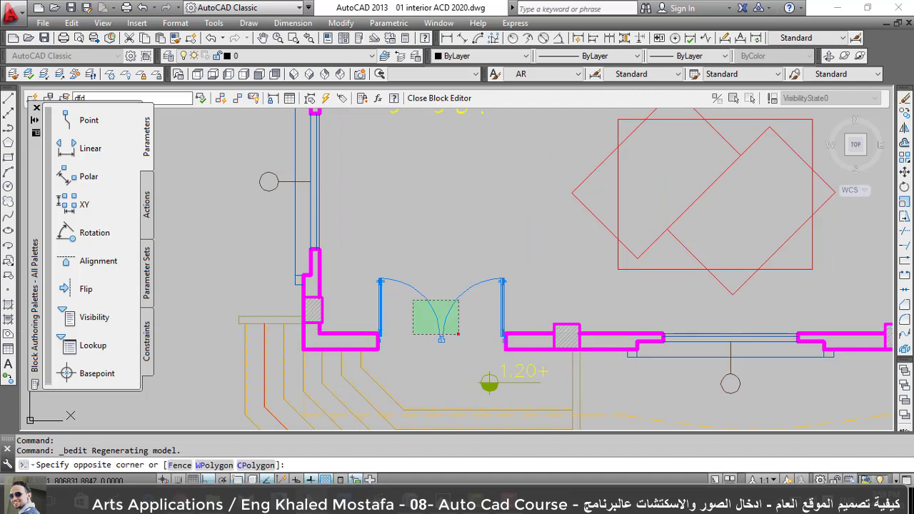
pyautogui.write('3')
pyautogui.press('Return')
pyautogui.press('Escape')
pyautogui.scroll(-2, 431, 358)
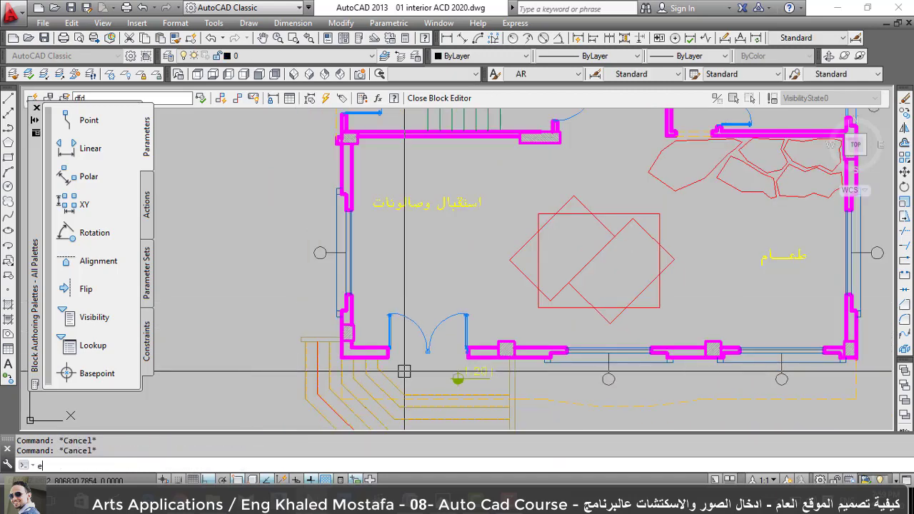
pyautogui.press('Delete')
pyautogui.press('Escape')
pyautogui.scroll(2, 431, 357)
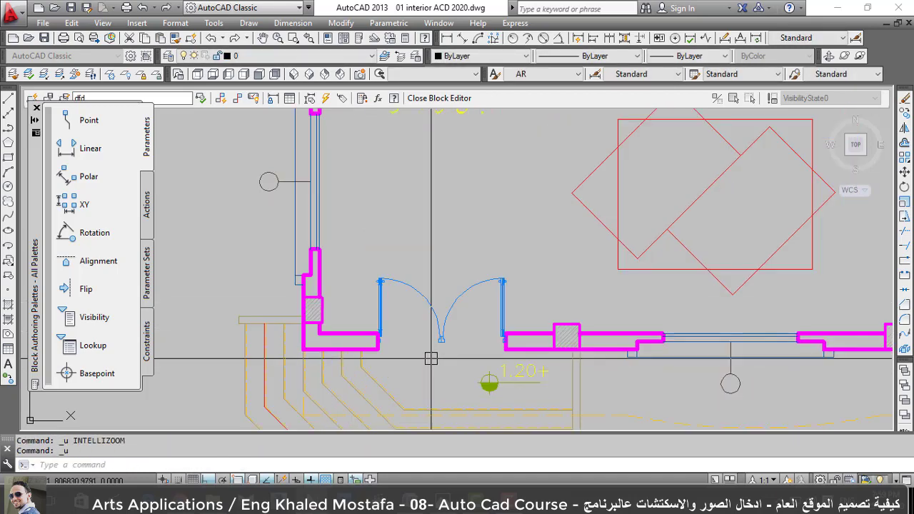
pyautogui.scroll(-5, 429, 357)
pyautogui.scroll(1, 429, 315)
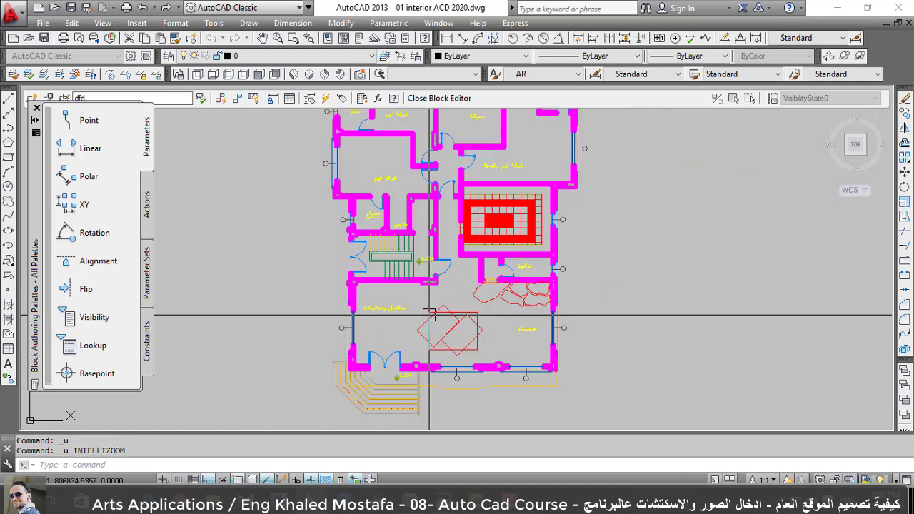
pyautogui.scroll(-1, 428, 315)
pyautogui.click(439, 98)
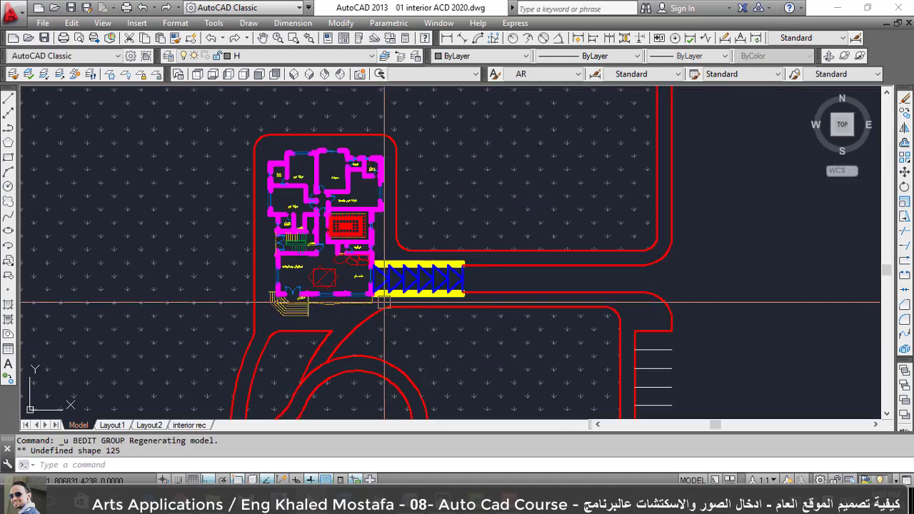
# Select the villa block and start moving it, then cancel the attempt.
pyautogui.click(343, 271)
pyautogui.write('m')
pyautogui.press('Return')
pyautogui.click(341, 271)
pyautogui.scroll(-6, 341, 271)
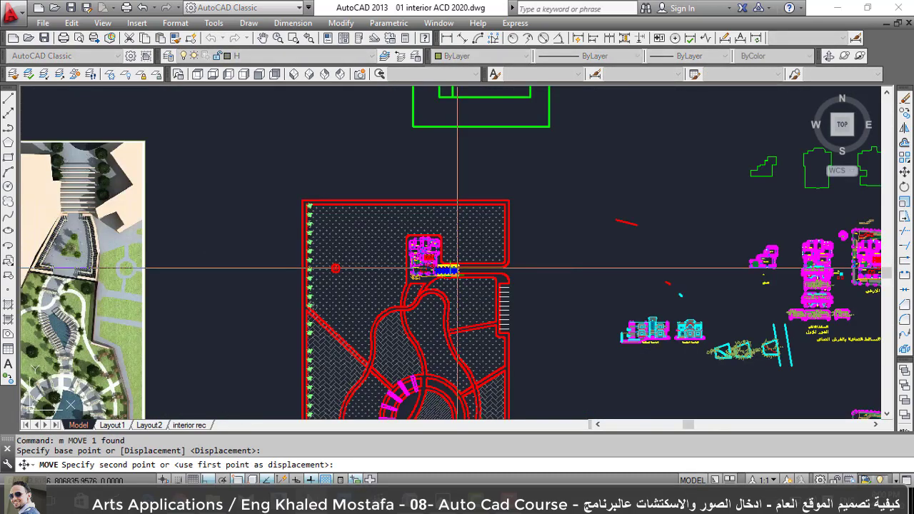
pyautogui.scroll(2, 368, 276)
pyautogui.scroll(4, 309, 271)
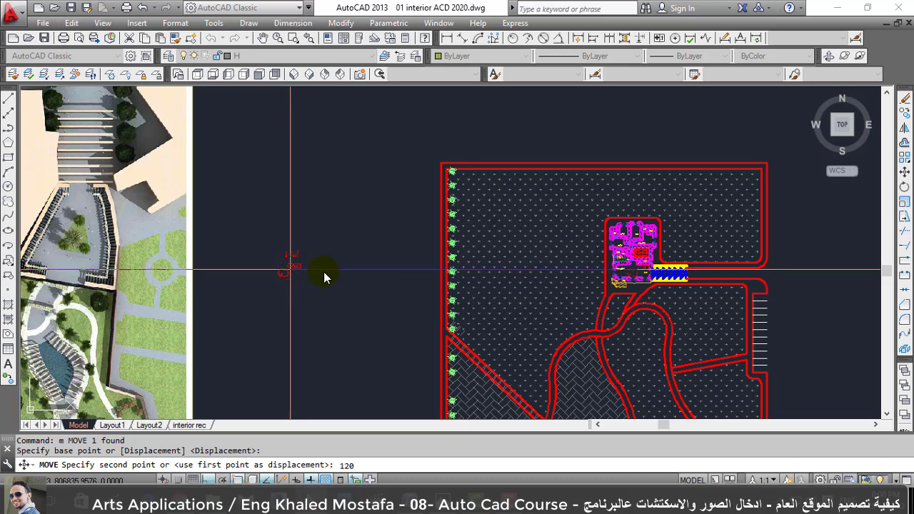
pyautogui.press('Escape')
pyautogui.rightClick(316, 282)
pyautogui.press('Escape')
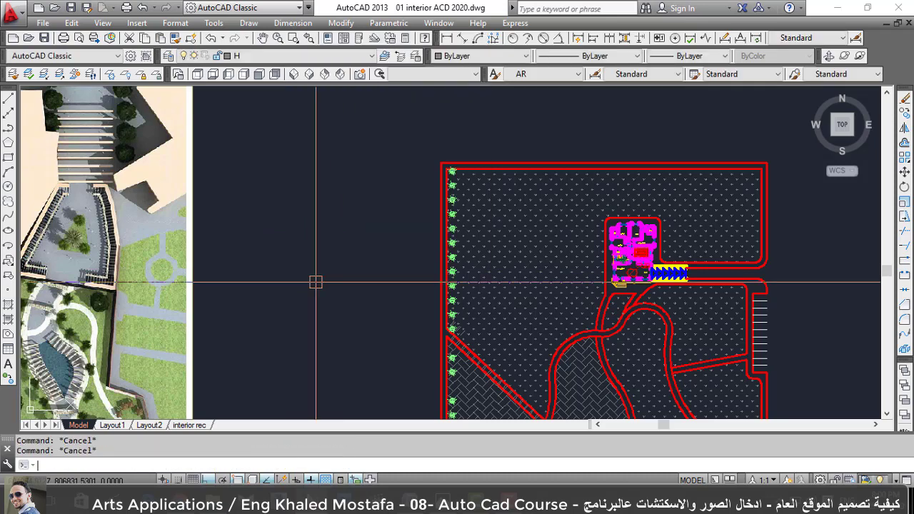
# Move the villa ground-floor block 100 units left, out of the plot.
pyautogui.write('m')
pyautogui.press('Return')
pyautogui.press('Return')
pyautogui.click(612, 253)
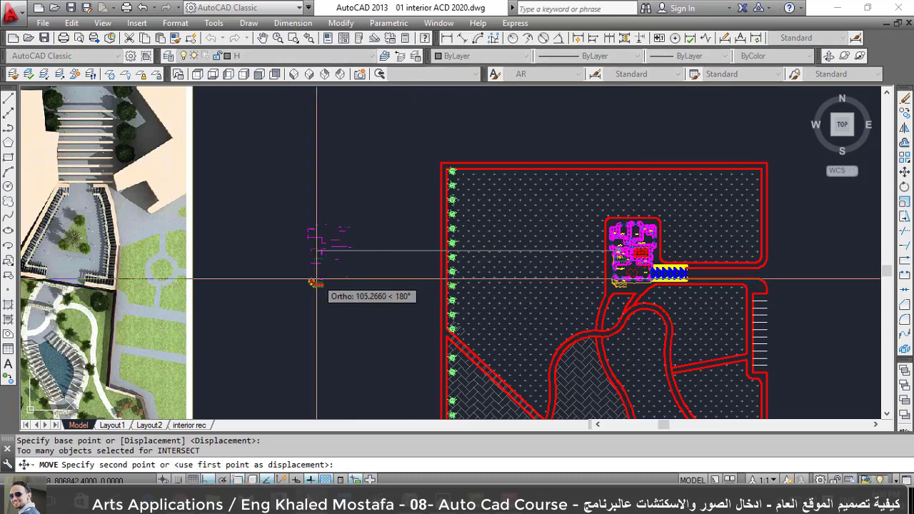
pyautogui.write('00')
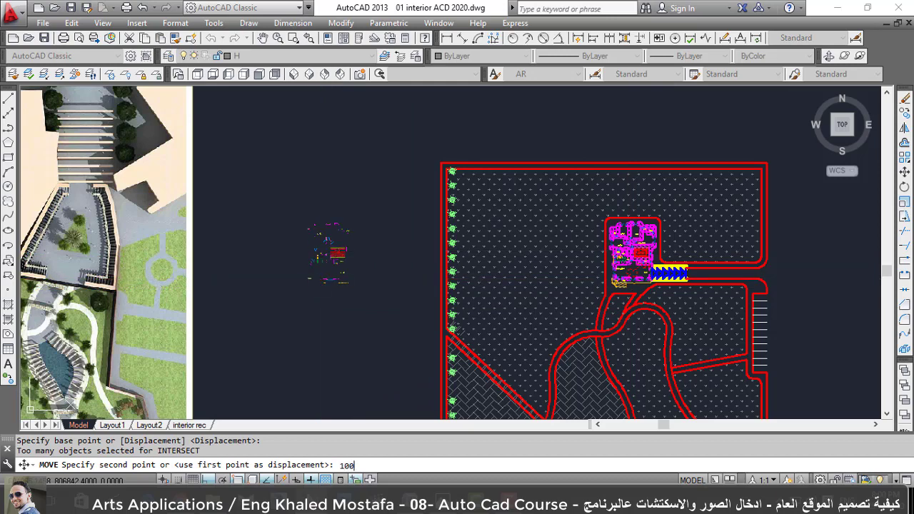
pyautogui.press('Return')
pyautogui.scroll(2, 330, 264)
pyautogui.scroll(4, 330, 264)
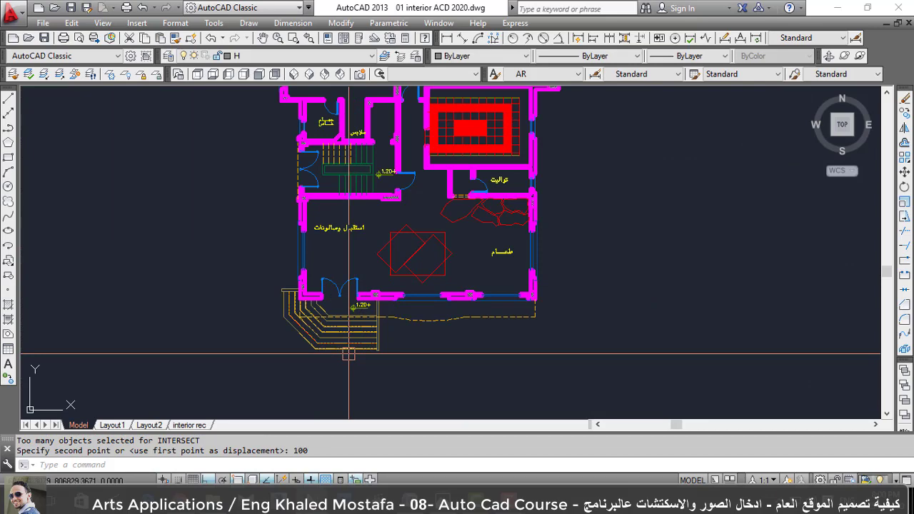
# Explode the villa block and erase nine windowed objects in the plan.
pyautogui.scroll(-3, 349, 353)
pyautogui.scroll(1, 350, 346)
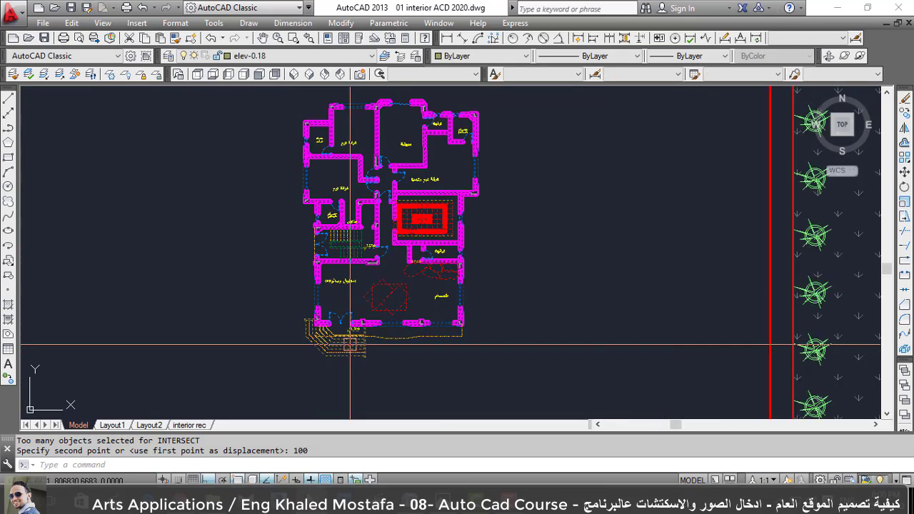
pyautogui.write('x')
pyautogui.press('Return')
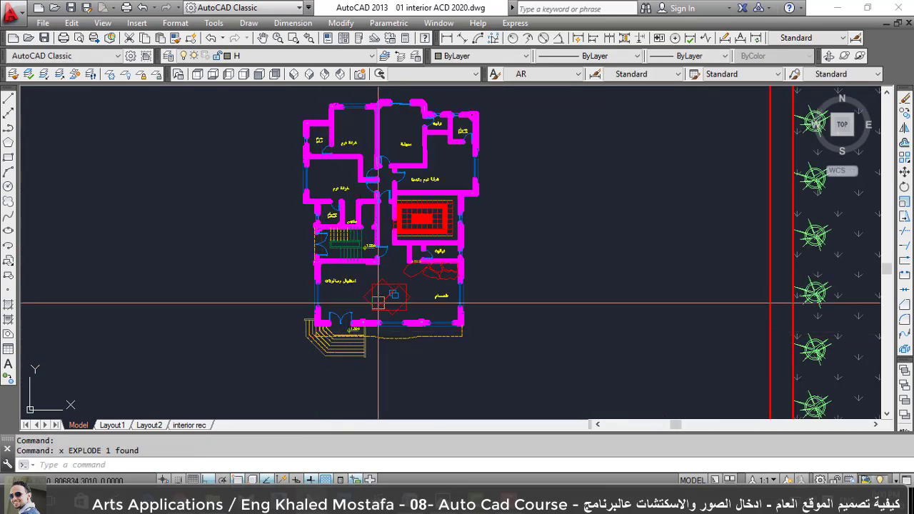
pyautogui.scroll(3, 400, 299)
pyautogui.click(297, 252)
pyautogui.click(535, 326)
pyautogui.write('e')
pyautogui.press('Return')
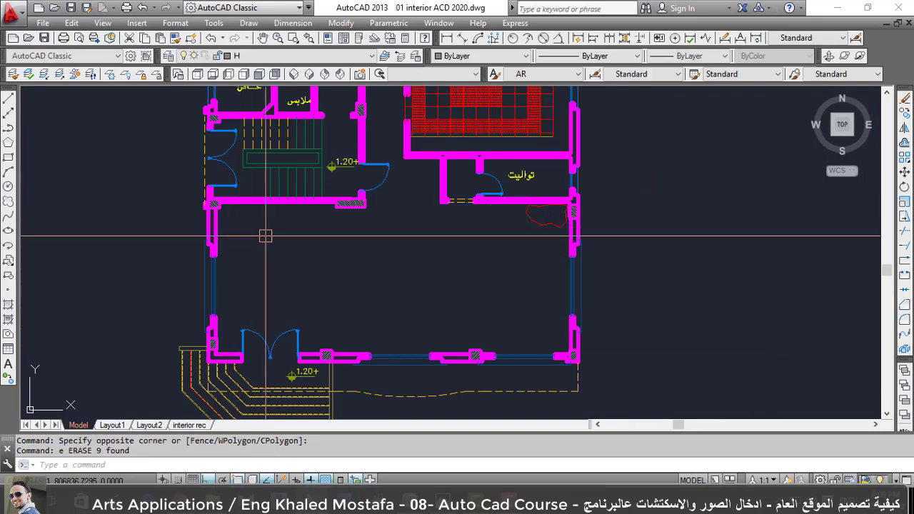
# Erase the stair lines, then undo to restore them.
pyautogui.scroll(2, 297, 196)
pyautogui.click(240, 280)
pyautogui.click(433, 139)
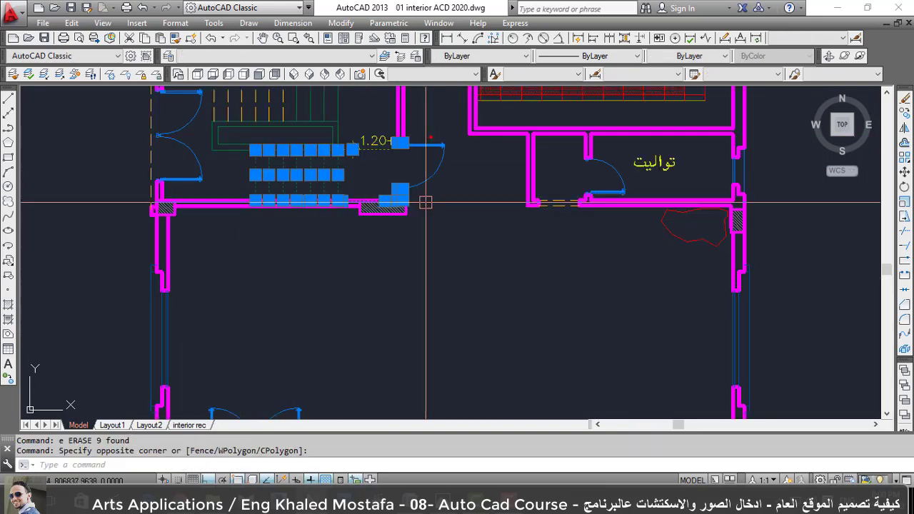
pyautogui.write('e')
pyautogui.press('Return')
pyautogui.hotkey('ctrl', 'z')
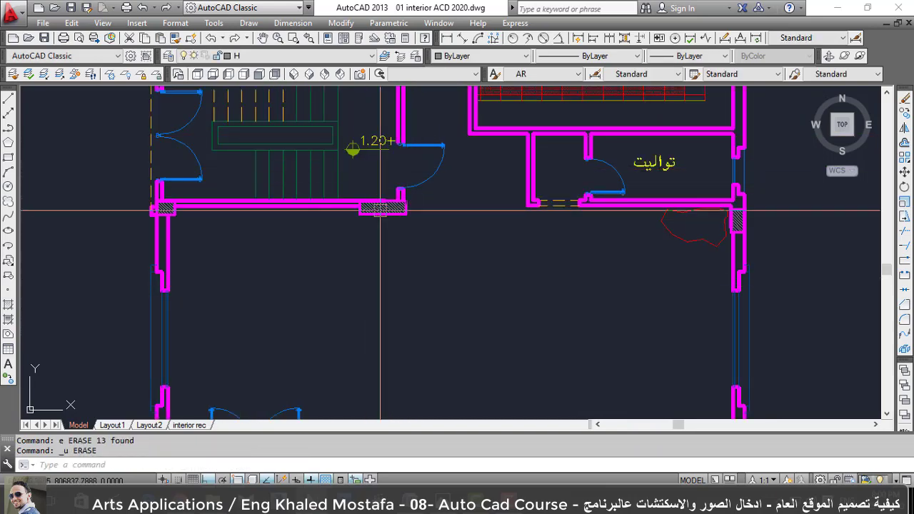
# Erase the 86 inner-room objects with a crossing window.
pyautogui.scroll(-2, 380, 209)
pyautogui.scroll(1, 429, 318)
pyautogui.click(446, 328)
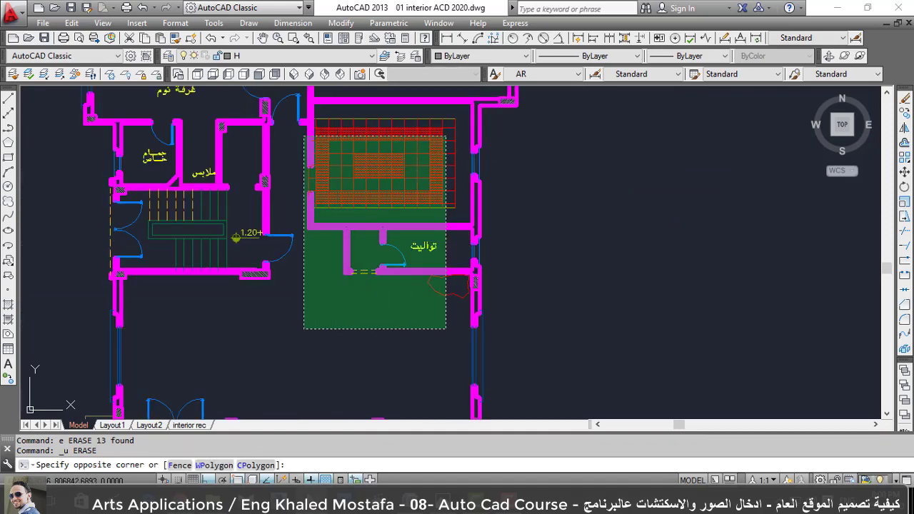
pyautogui.click(305, 136)
pyautogui.write('e')
pyautogui.press('Return')
# Leave the dashed arc outline and erase the glass lines in the front wall.
pyautogui.scroll(-3, 399, 250)
pyautogui.scroll(4, 400, 249)
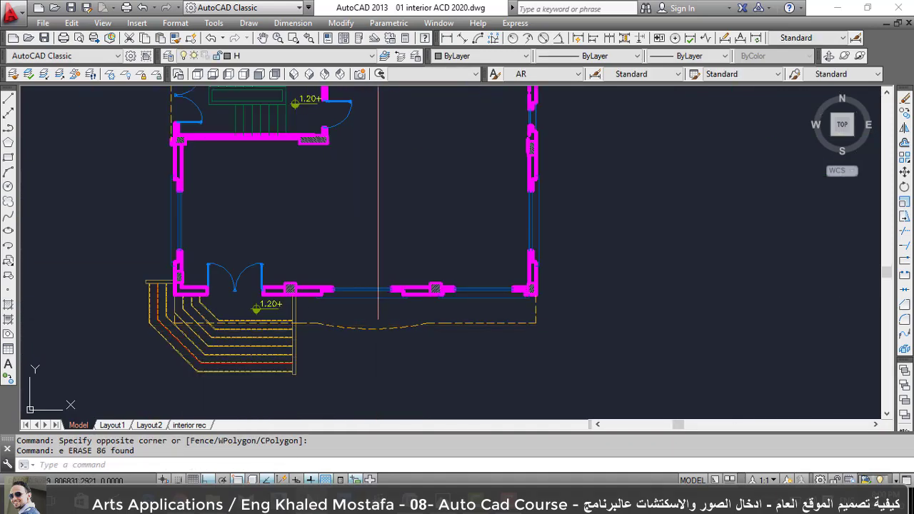
pyautogui.scroll(2, 379, 322)
pyautogui.click(371, 332)
pyautogui.press('Escape')
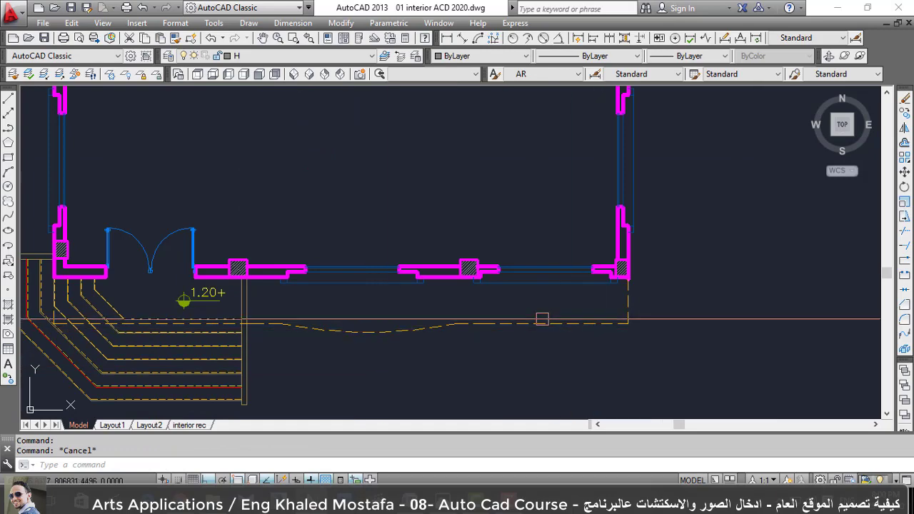
pyautogui.click(565, 302)
pyautogui.click(509, 224)
pyautogui.write('e')
pyautogui.press('Return')
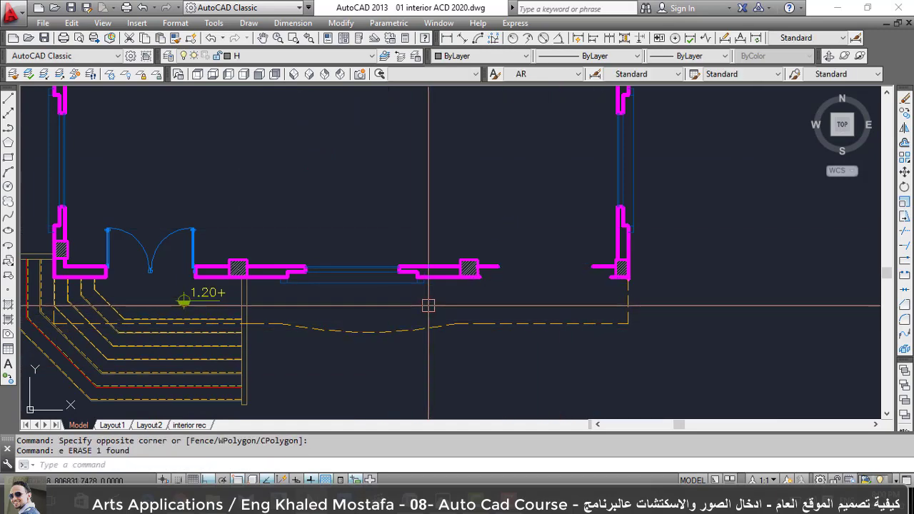
# Erase the remaining front wall pieces and glass.
pyautogui.click(427, 306)
pyautogui.click(279, 221)
pyautogui.press('Return')
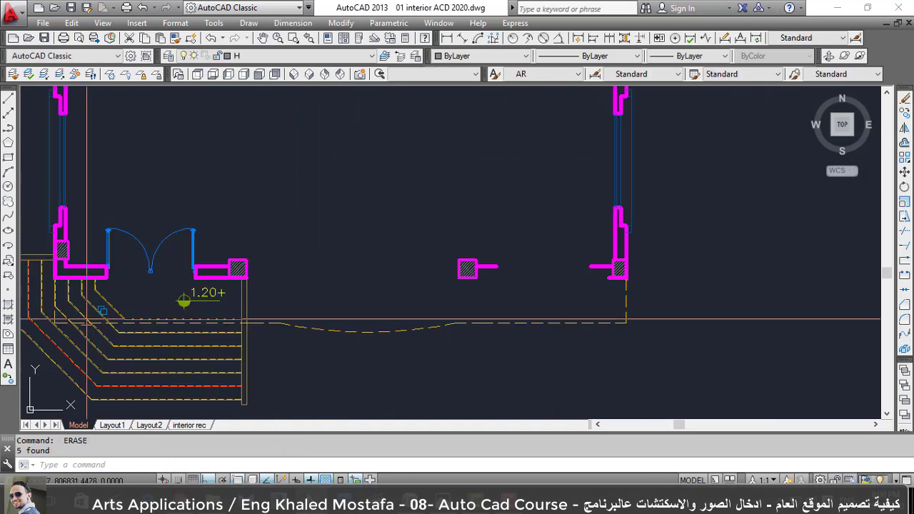
pyautogui.scroll(2, 86, 318)
pyautogui.scroll(-1, 214, 285)
pyautogui.scroll(1, 371, 268)
# Erase the wall pieces near the left door.
pyautogui.click(410, 268)
pyautogui.write('e')
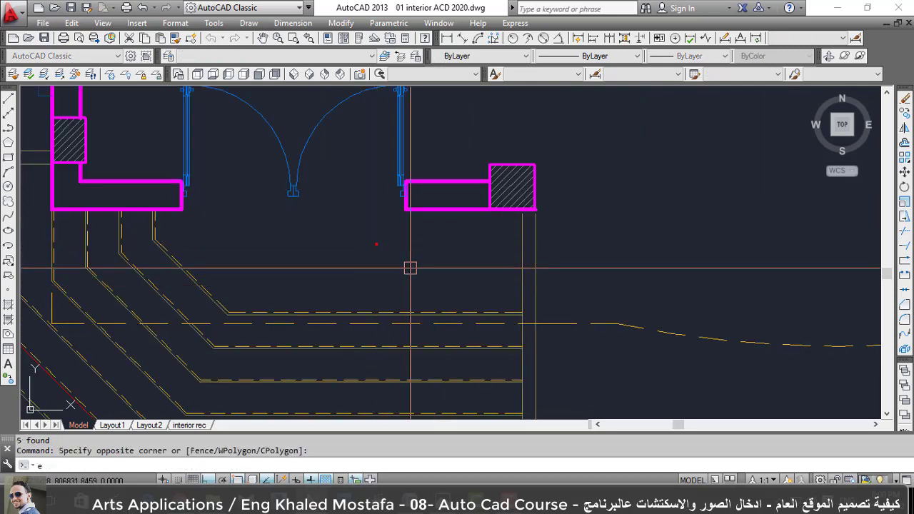
pyautogui.scroll(-2, 410, 268)
pyautogui.scroll(2, 398, 255)
pyautogui.click(447, 287)
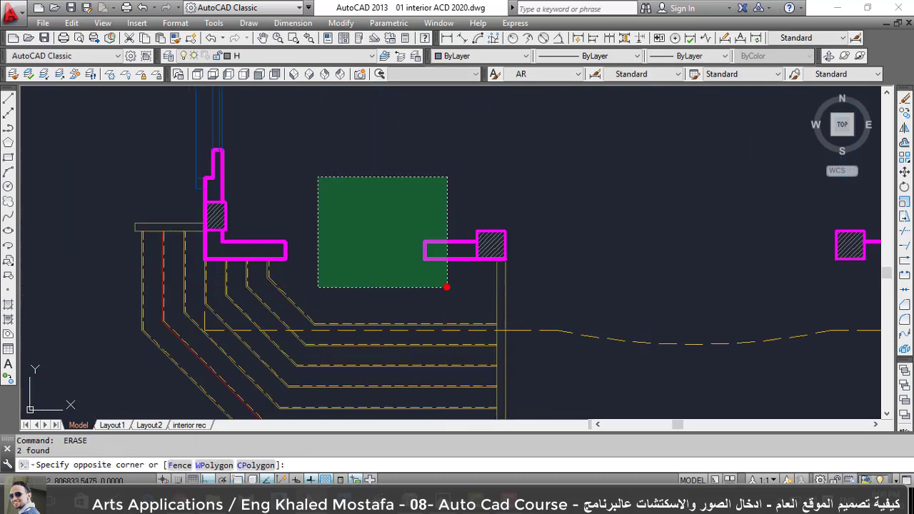
pyautogui.click(318, 177)
pyautogui.press('Return')
# Start match properties, then cancel it and return to the front edge.
pyautogui.scroll(3, 346, 276)
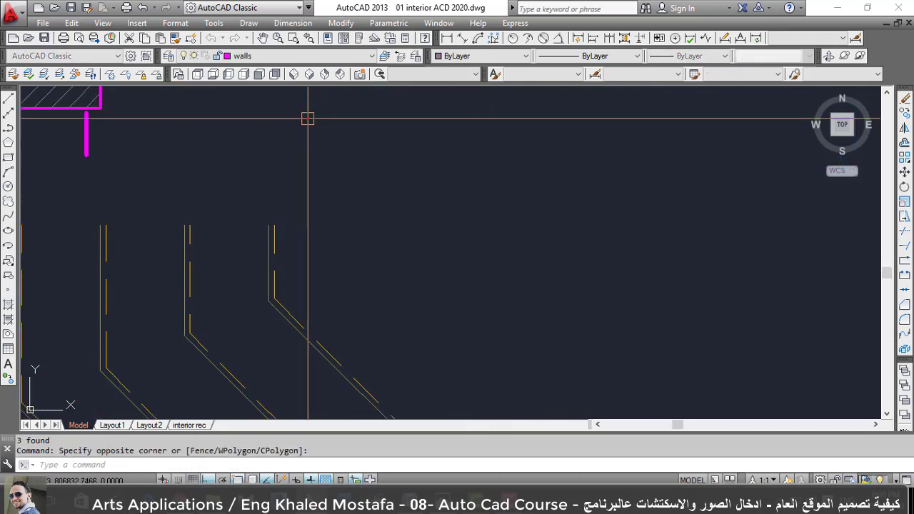
pyautogui.scroll(-2, 349, 272)
pyautogui.press('Return')
pyautogui.press('Escape')
pyautogui.scroll(-2, 349, 272)
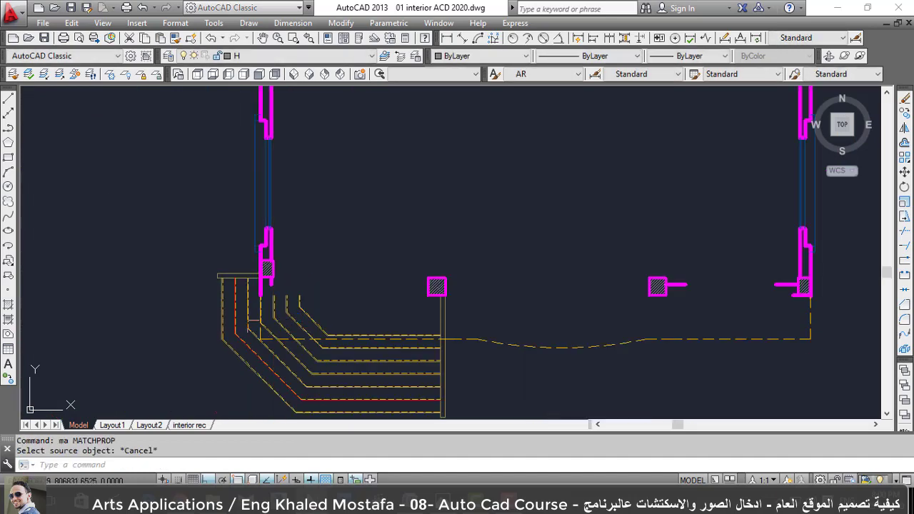
pyautogui.scroll(2, 255, 255)
pyautogui.press('Return')
pyautogui.scroll(-1, 260, 284)
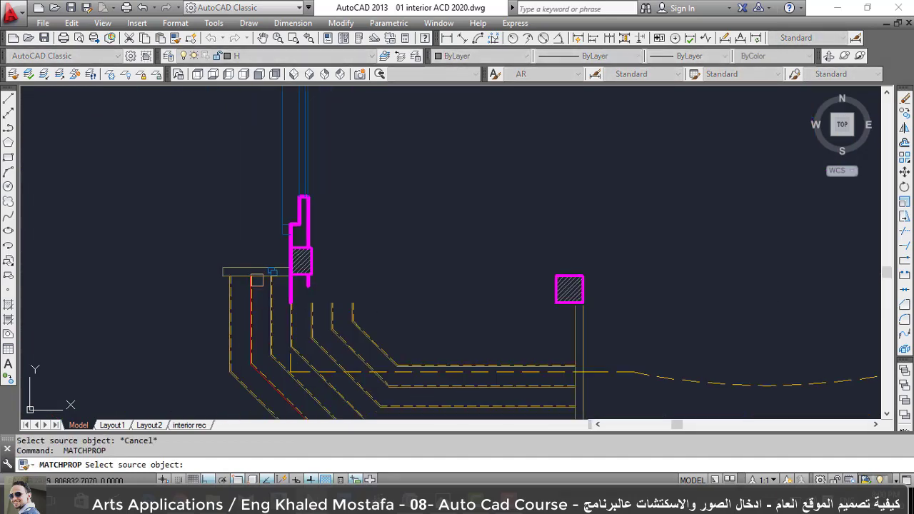
pyautogui.scroll(1, 260, 284)
pyautogui.press('Escape')
pyautogui.scroll(-1, 271, 314)
pyautogui.scroll(1, 297, 394)
pyautogui.scroll(2, 296, 394)
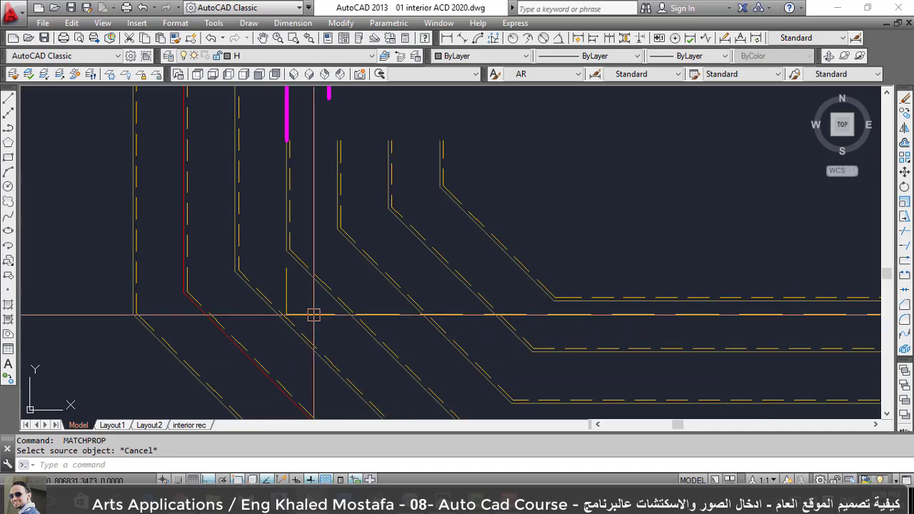
# Move the dashed bottom-edge line onto the columns layer.
pyautogui.click(314, 314)
pyautogui.click(296, 51)
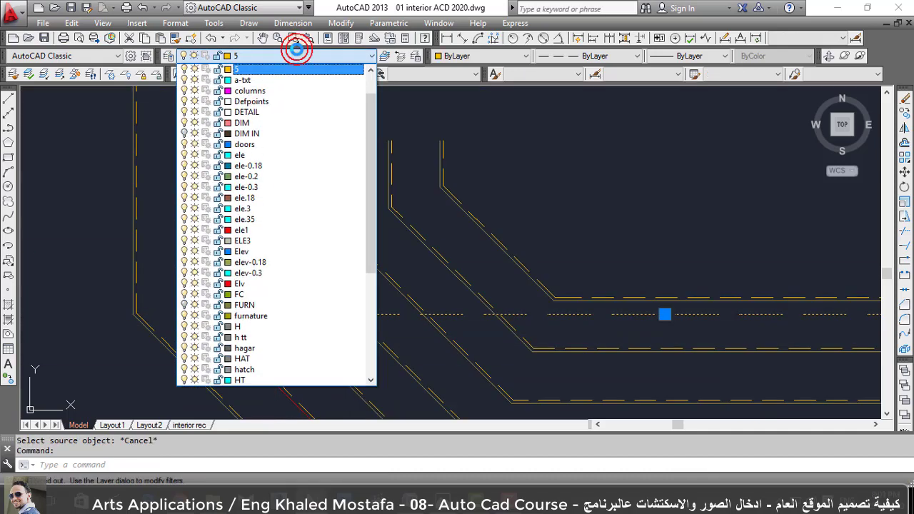
pyautogui.click(293, 90)
pyautogui.press('Escape')
pyautogui.scroll(-1, 282, 299)
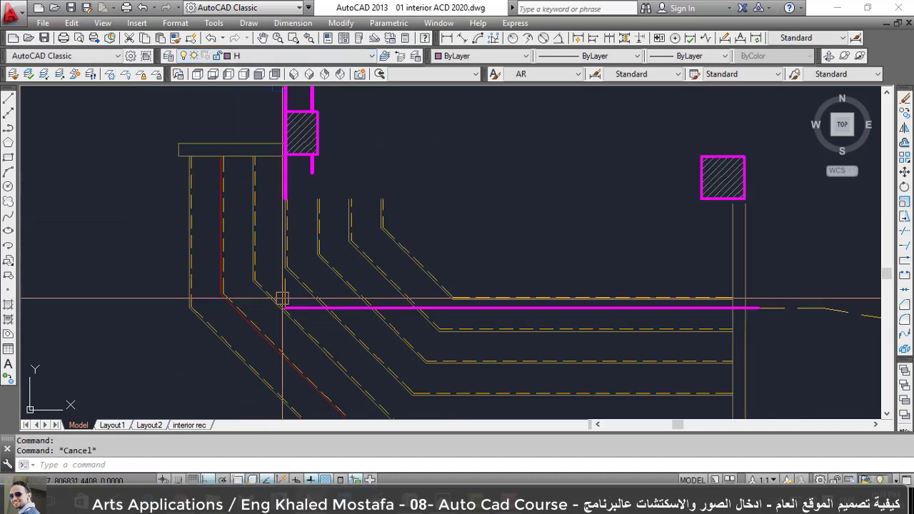
pyautogui.scroll(-3, 282, 299)
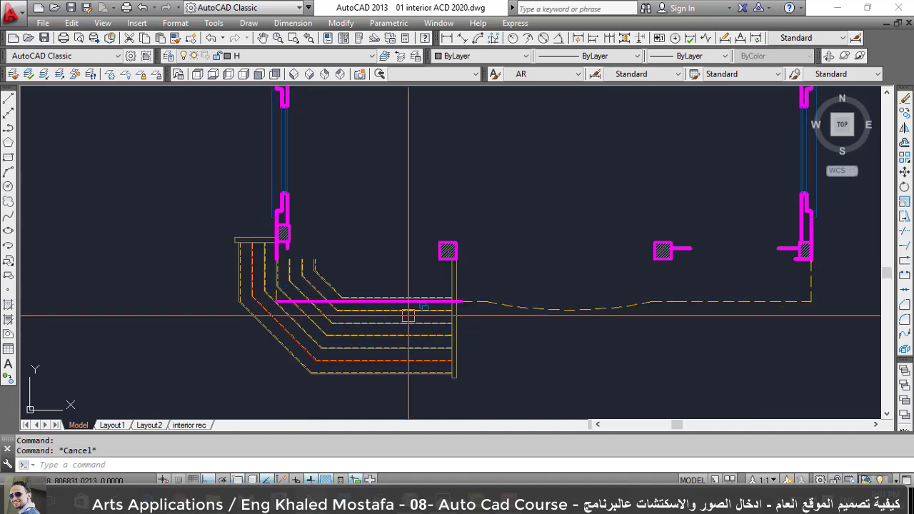
# Match the magenta line's properties onto the dashed segments near the columns.
pyautogui.write('ma')
pyautogui.press('Return')
pyautogui.scroll(4, 302, 301)
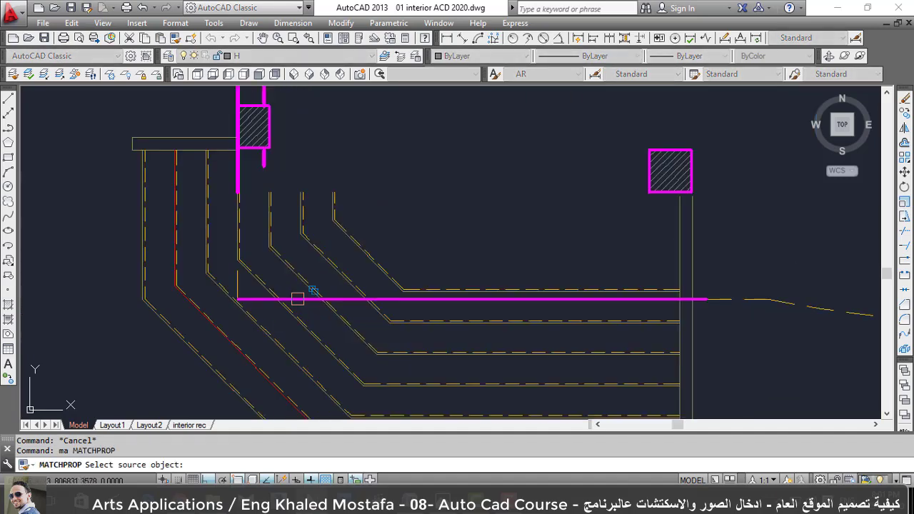
pyautogui.click(296, 299)
pyautogui.scroll(-4, 280, 302)
pyautogui.click(818, 341)
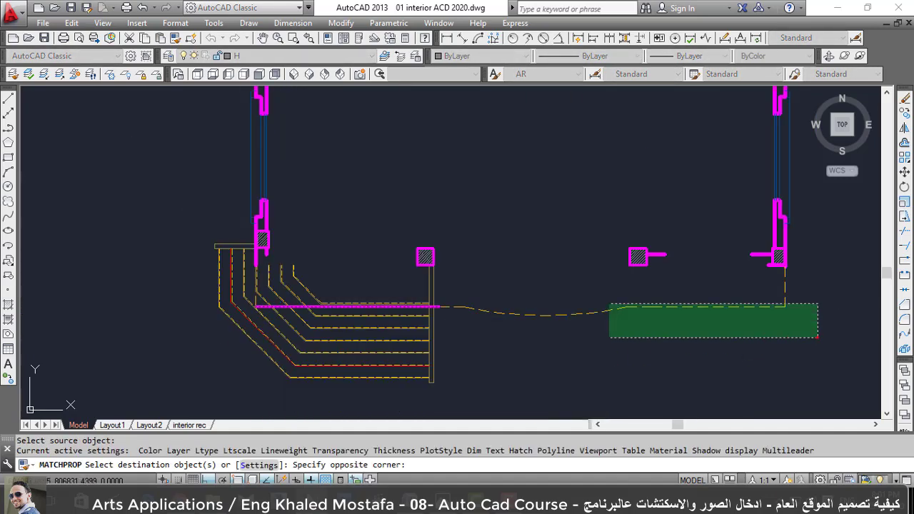
pyautogui.click(489, 270)
pyautogui.scroll(3, 409, 349)
pyautogui.click(482, 272)
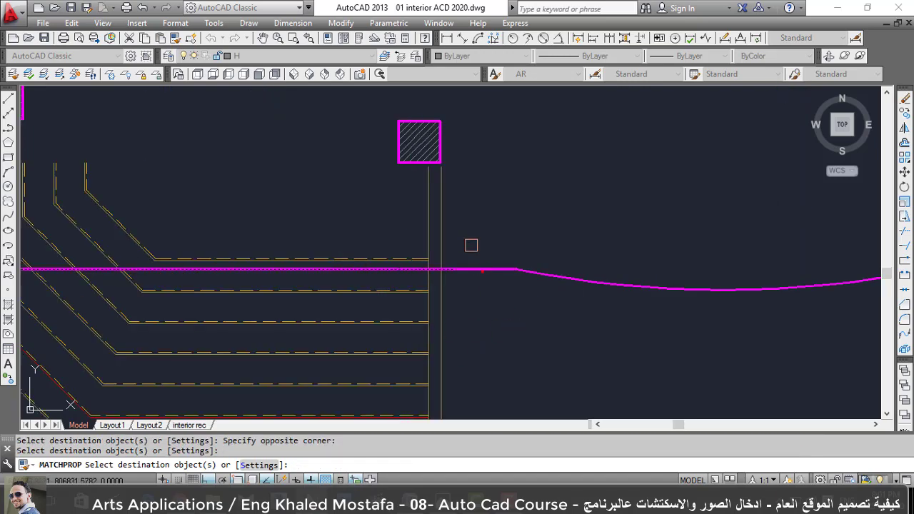
pyautogui.scroll(-5, 482, 272)
pyautogui.press('Escape')
# Erase the magenta stubs beside the right and left columns.
pyautogui.scroll(4, 585, 302)
pyautogui.scroll(4, 612, 286)
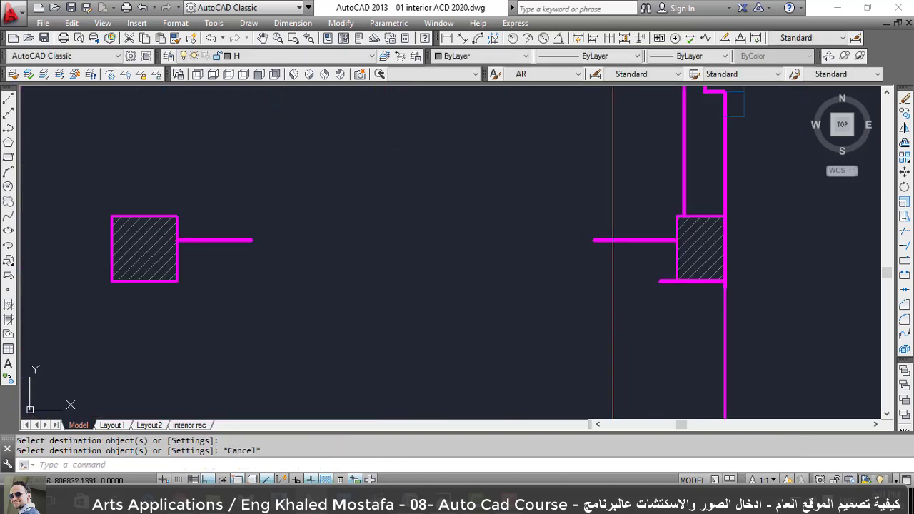
pyautogui.click(665, 326)
pyautogui.click(602, 226)
pyautogui.write('e')
pyautogui.press('Return')
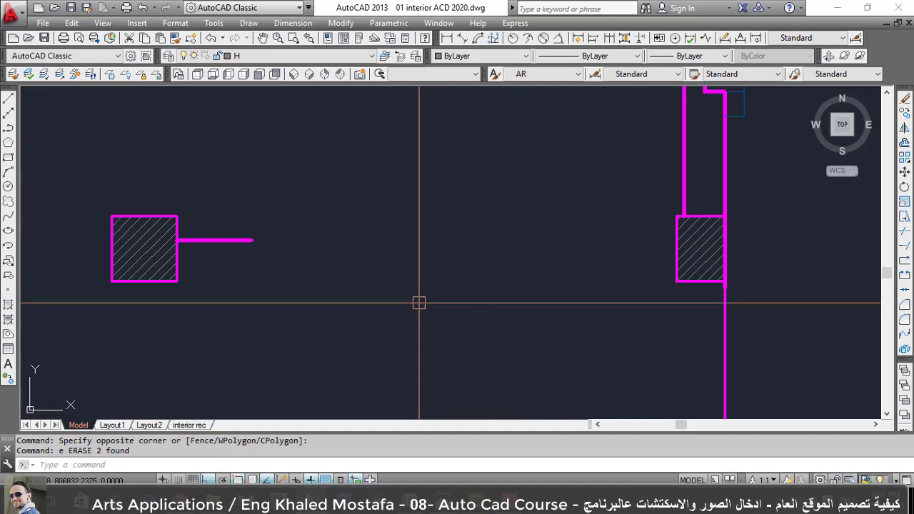
pyautogui.moveTo(344, 310); pyautogui.dragTo(202, 193)
pyautogui.press('Delete')
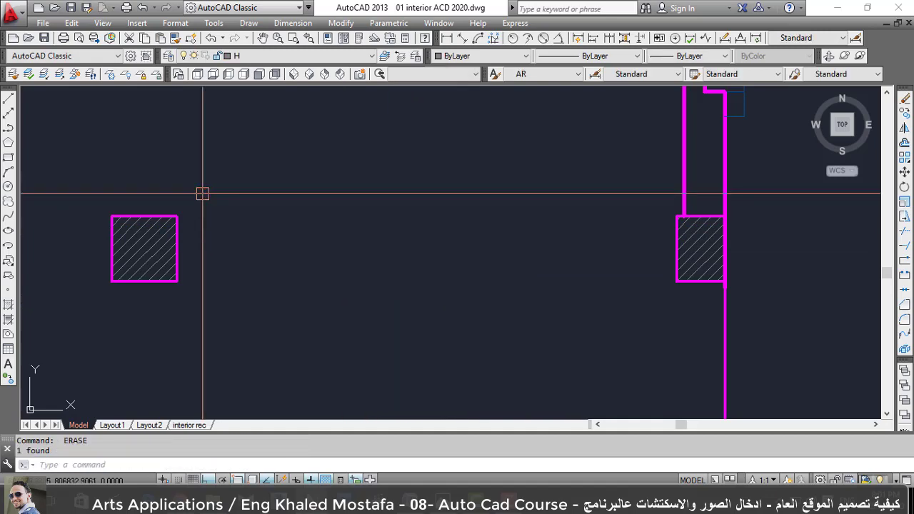
# Restart MA match properties from the magenta line, then cancel it.
pyautogui.scroll(-5, 265, 279)
pyautogui.scroll(-3, 407, 279)
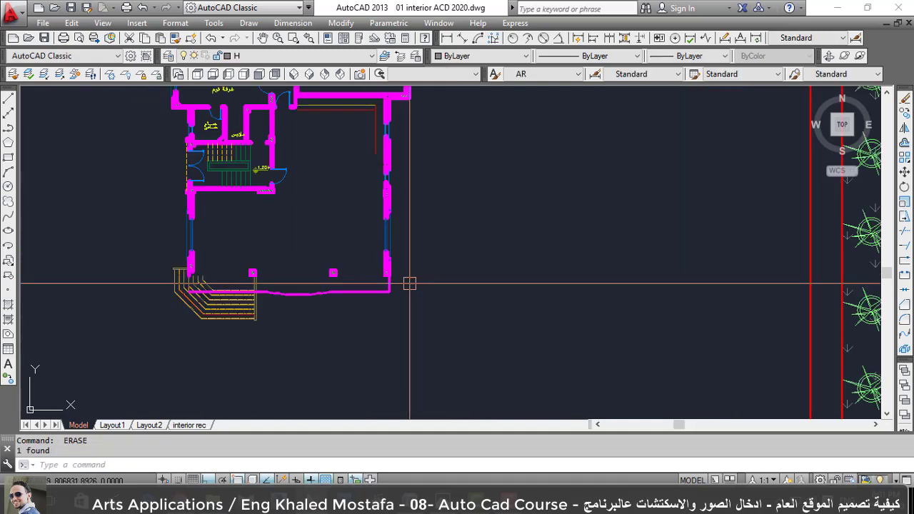
pyautogui.scroll(1, 499, 286)
pyautogui.scroll(1, 544, 305)
pyautogui.scroll(2, 317, 307)
pyautogui.scroll(3, 338, 314)
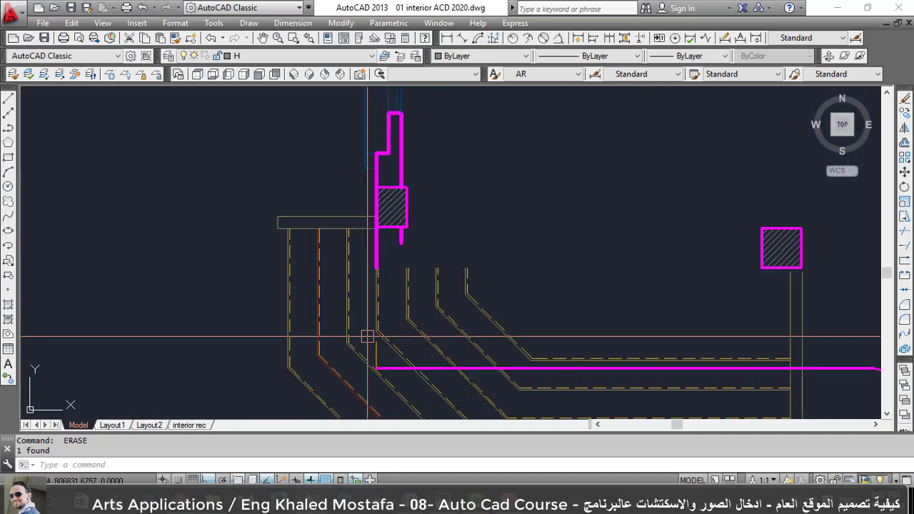
pyautogui.write('ma')
pyautogui.press('Return')
pyautogui.click(376, 364)
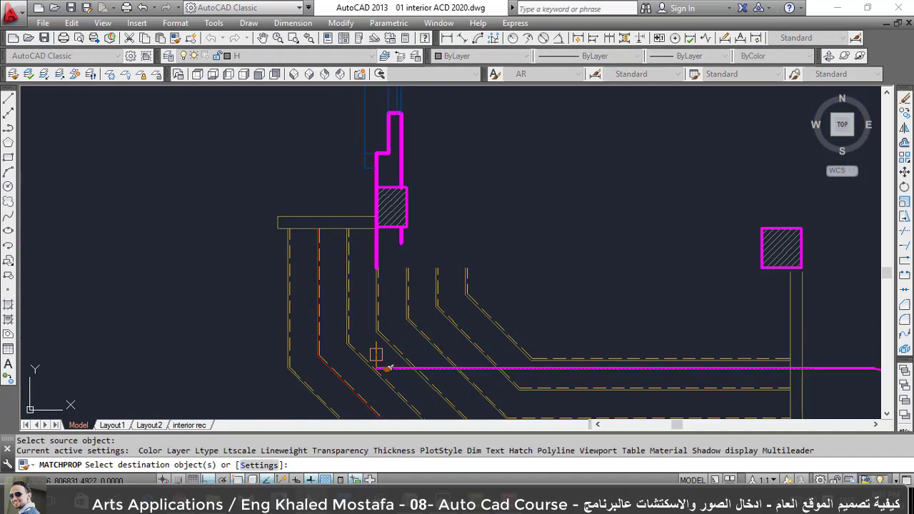
pyautogui.scroll(2, 375, 360)
pyautogui.press('Escape')
# Erase the small magenta segment by the stairs and three leftover segments.
pyautogui.click(433, 330)
pyautogui.click(378, 300)
pyautogui.press('e')
pyautogui.press('Return')
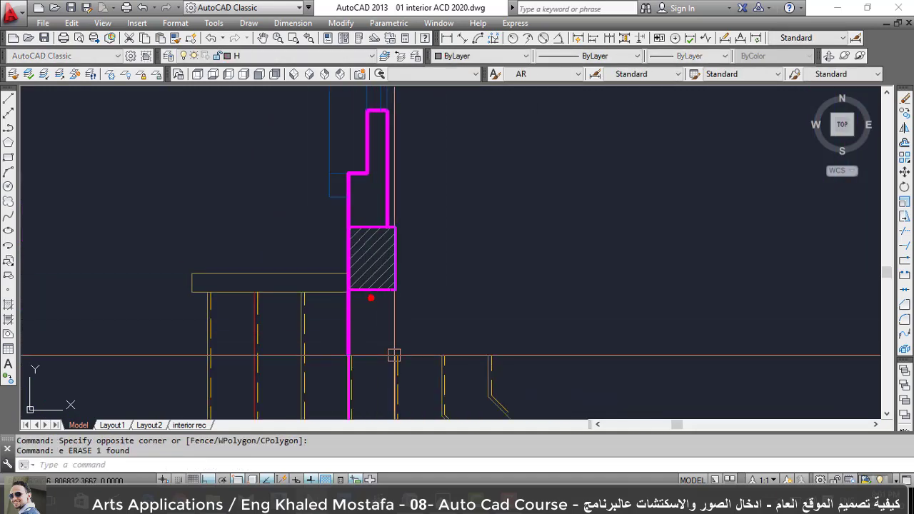
pyautogui.scroll(-2, 385, 314)
pyautogui.scroll(2, 385, 214)
pyautogui.click(427, 309)
pyautogui.click(426, 309)
pyautogui.press('e')
pyautogui.press('Return')
# Erase the extra wall segment.
pyautogui.scroll(-2, 288, 193)
pyautogui.scroll(3, 376, 221)
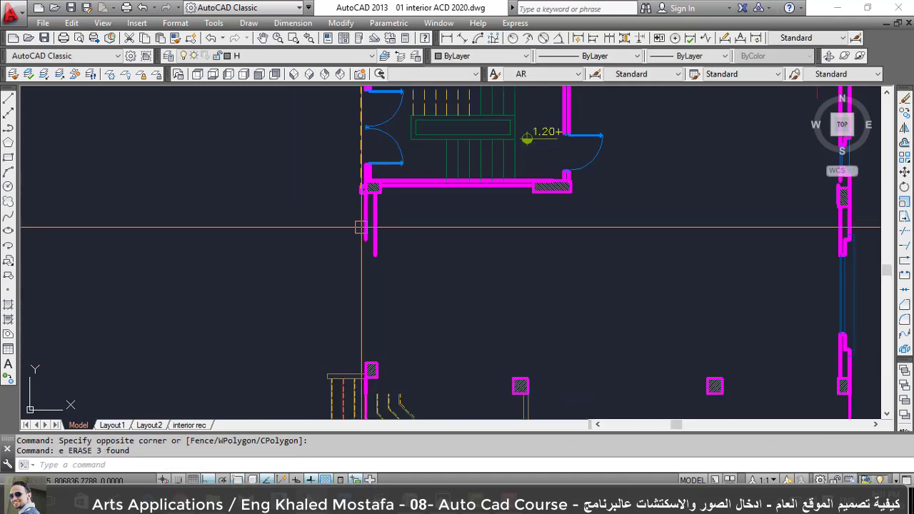
pyautogui.scroll(-2, 376, 220)
pyautogui.scroll(3, 371, 224)
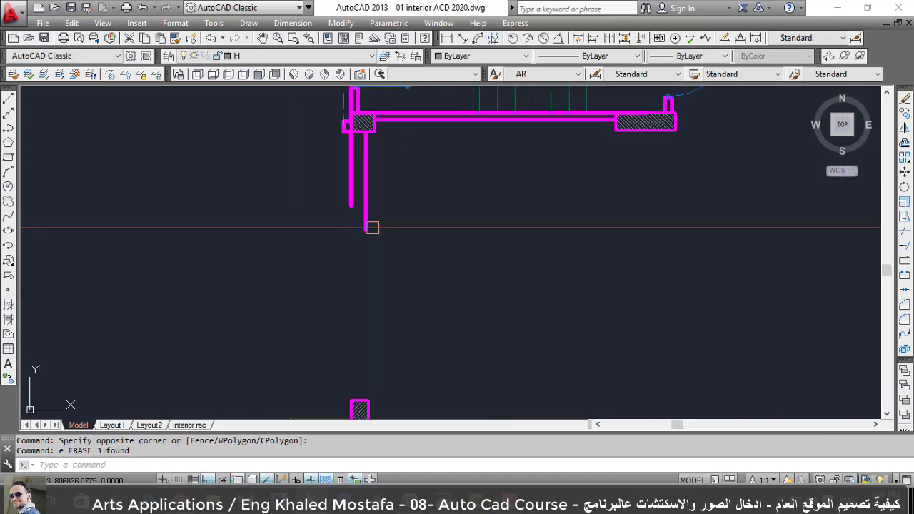
pyautogui.click(371, 224)
pyautogui.press('e')
pyautogui.press('Return')
# Start the F fillet command to join two lines at a corner.
pyautogui.scroll(-2, 389, 236)
pyautogui.scroll(3, 378, 282)
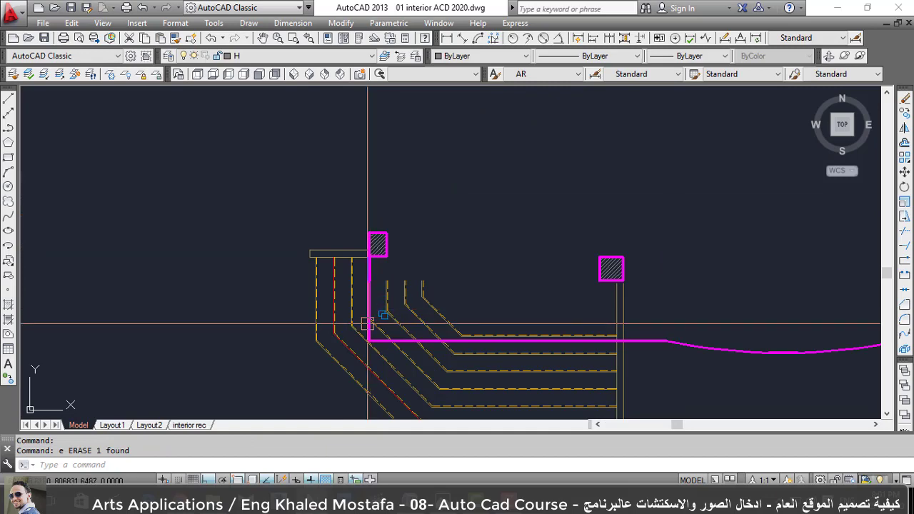
pyautogui.write('f')
pyautogui.press('Return')
# Pick a wall line for a corner join, then cancel it.
pyautogui.scroll(3, 372, 337)
pyautogui.click(371, 339)
pyautogui.scroll(-2, 370, 338)
pyautogui.scroll(-2, 382, 322)
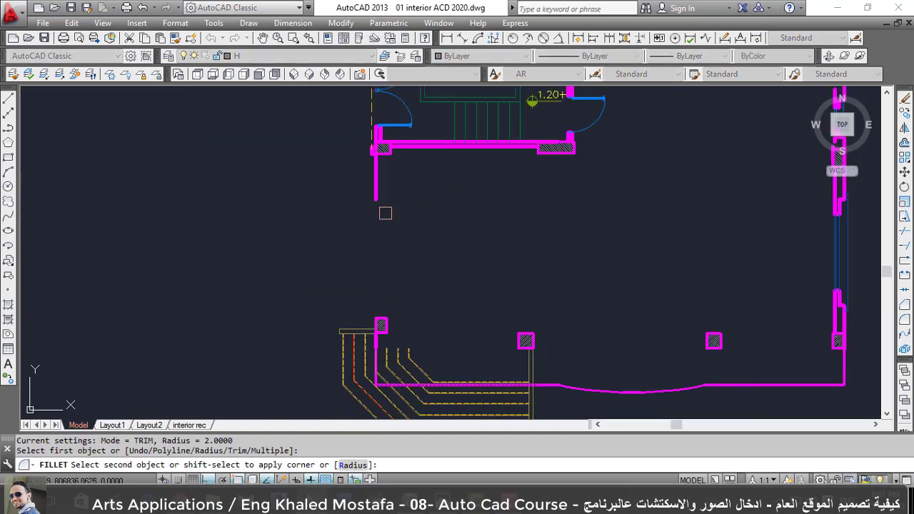
pyautogui.press('Escape')
# Set a 0.12 offset distance and try offsetting the vertical magenta wall line.
pyautogui.write('o')
pyautogui.press('Return')
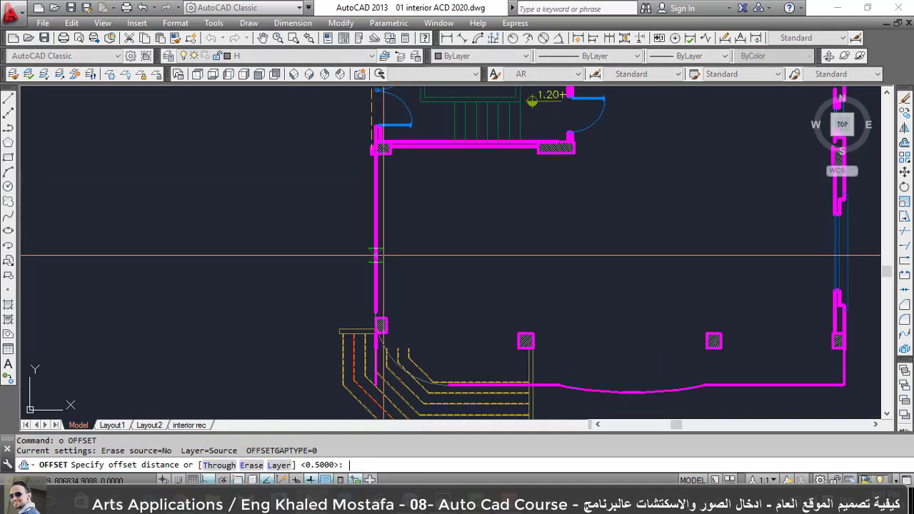
pyautogui.write('.12')
pyautogui.press('Return')
pyautogui.click(378, 255)
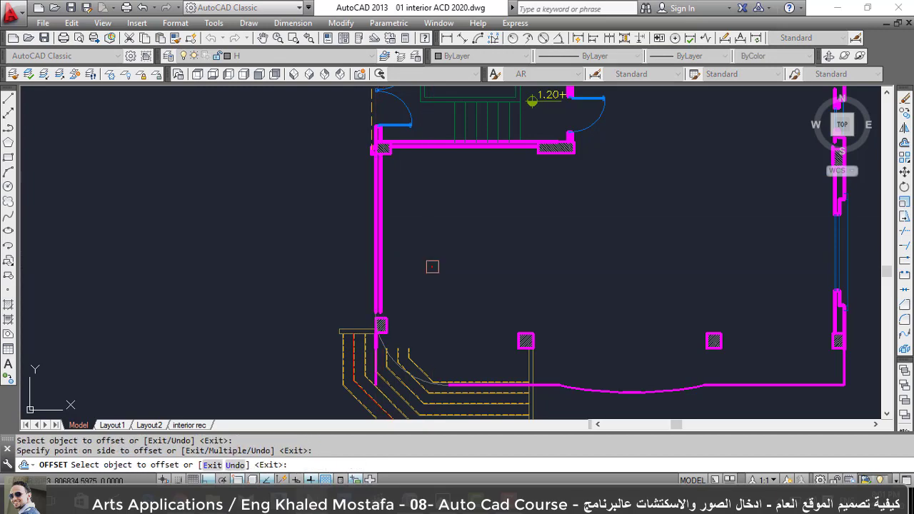
pyautogui.scroll(2, 407, 360)
pyautogui.press('Escape')
# Offset the magenta bottom wall line 0.12 upward.
pyautogui.scroll(-1, 442, 343)
pyautogui.scroll(2, 457, 357)
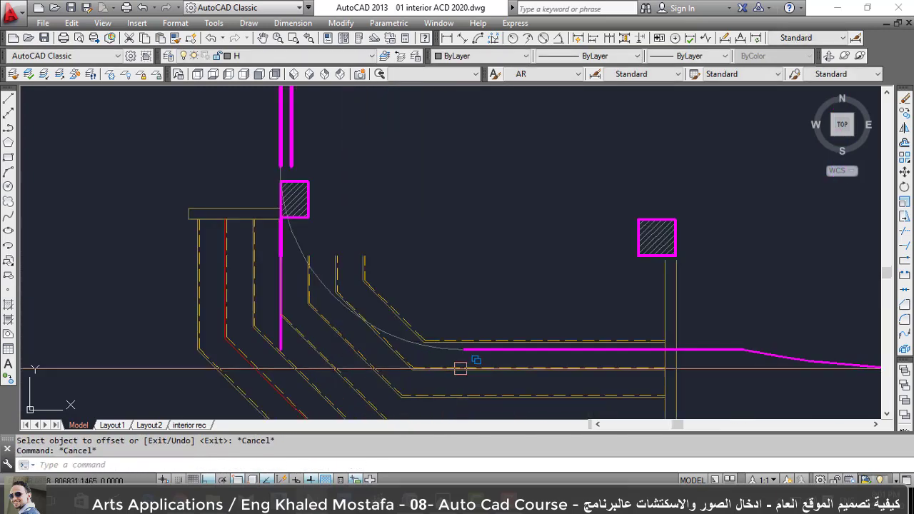
pyautogui.scroll(2, 443, 315)
pyautogui.scroll(-1, 349, 257)
pyautogui.scroll(-1, 422, 255)
pyautogui.scroll(1, 378, 300)
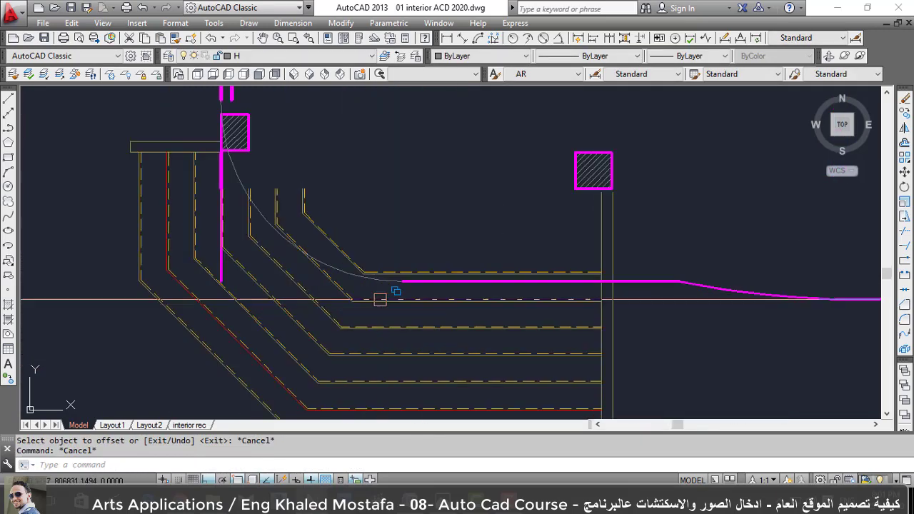
pyautogui.scroll(1, 399, 284)
pyautogui.scroll(1, 398, 284)
pyautogui.press('Return')
pyautogui.press('Return')
pyautogui.click(434, 281)
pyautogui.click(438, 214)
pyautogui.press('Escape')
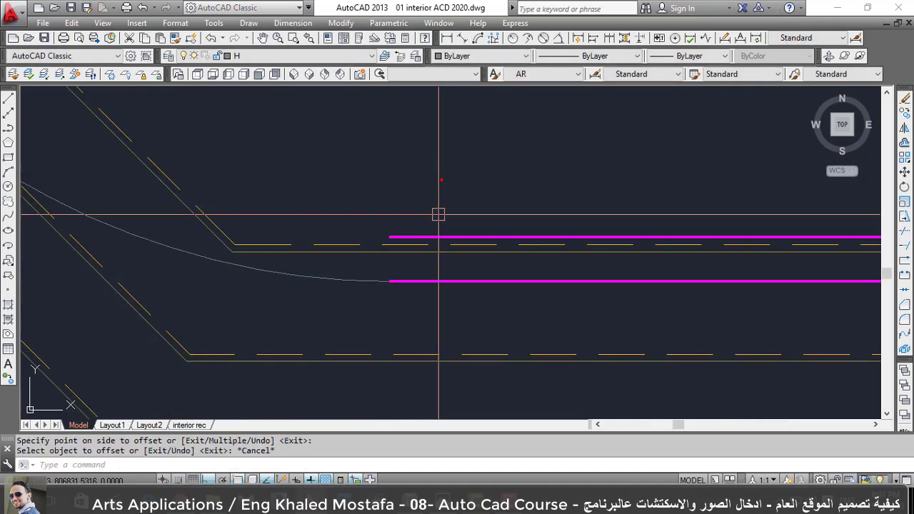
# Fillet the bottom magenta line and vertical wall line into a sharp, radius-0 corner.
pyautogui.write('f')
pyautogui.press('Return')
pyautogui.write('r')
pyautogui.press('Return')
pyautogui.write('0')
pyautogui.press('Return')
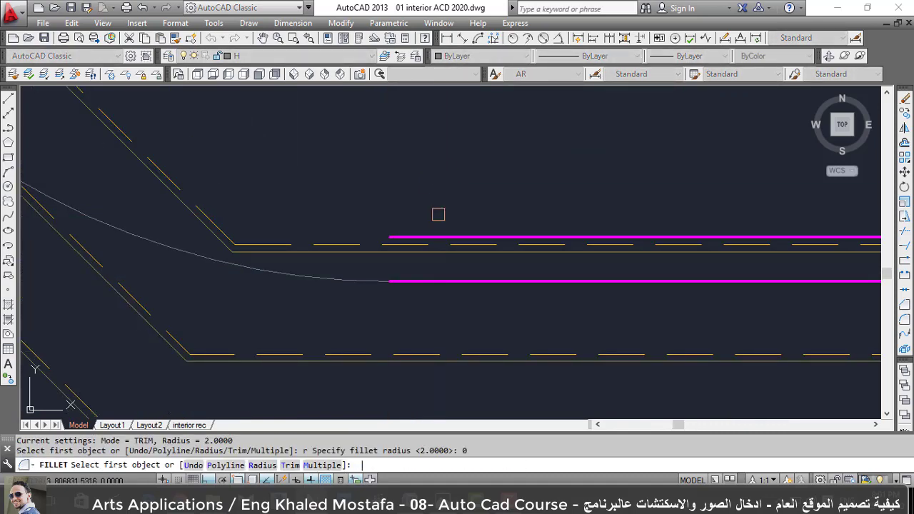
pyautogui.click(427, 281)
pyautogui.scroll(-3, 420, 314)
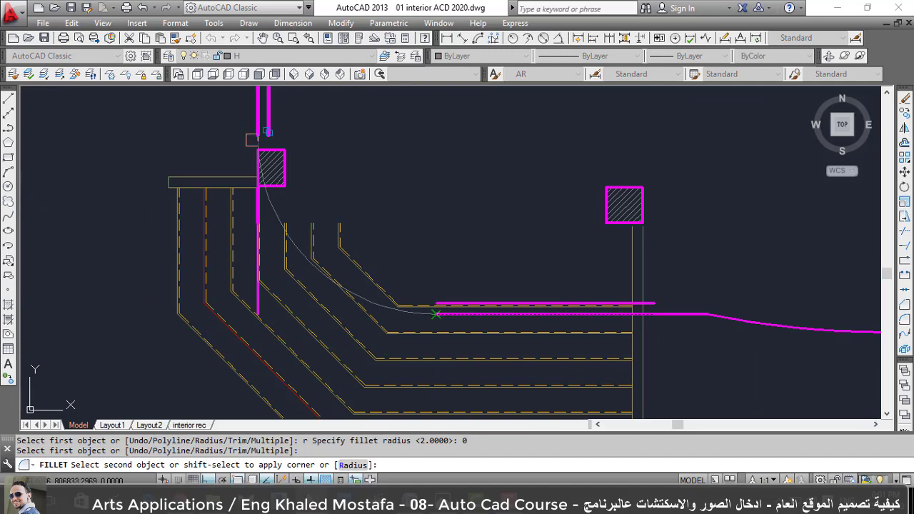
pyautogui.click(255, 120)
pyautogui.scroll(2, 265, 316)
pyautogui.scroll(1, 264, 317)
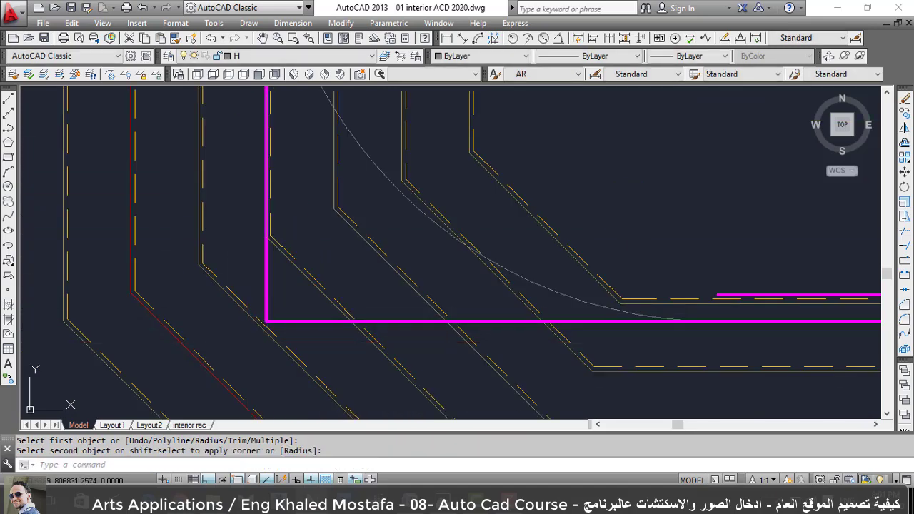
pyautogui.scroll(-3, 247, 343)
# Erase the leftover pieces along the vertical line and the grey arc.
pyautogui.click(247, 343)
pyautogui.click(266, 161)
pyautogui.write('e')
pyautogui.press('Return')
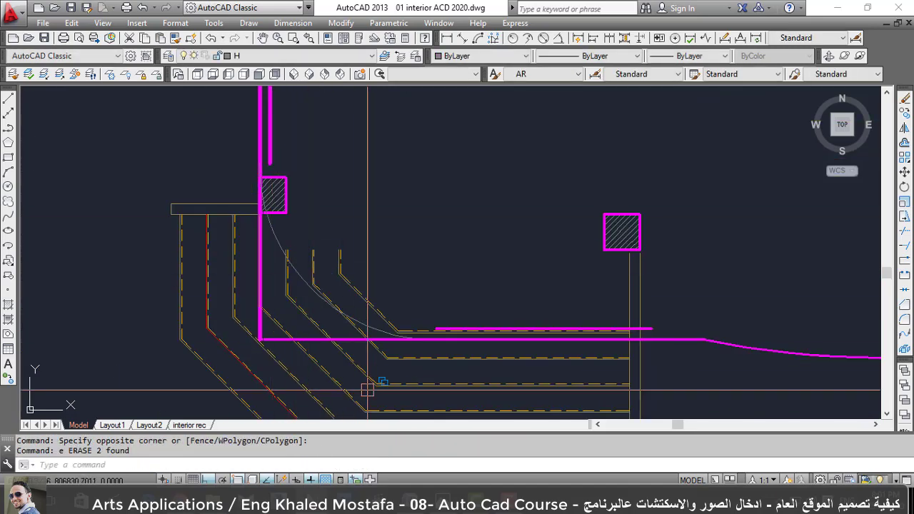
pyautogui.rightClick(182, 503)
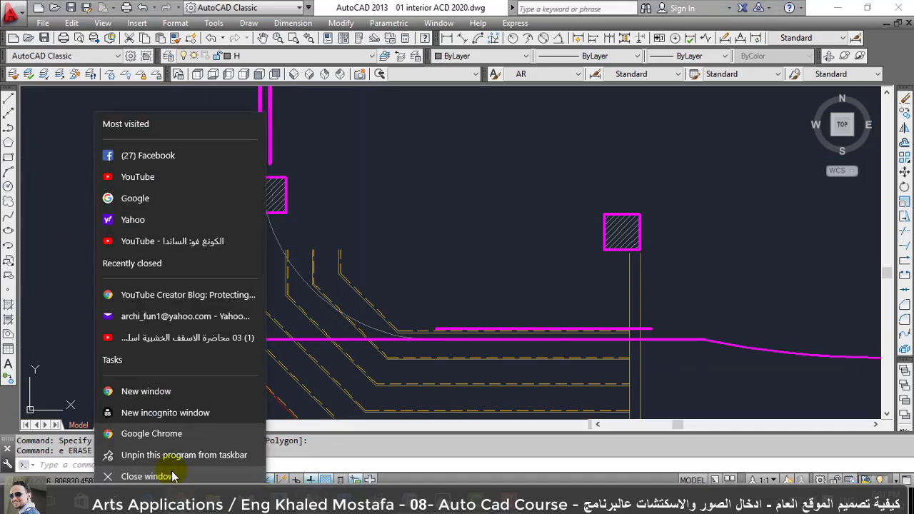
pyautogui.click(302, 270)
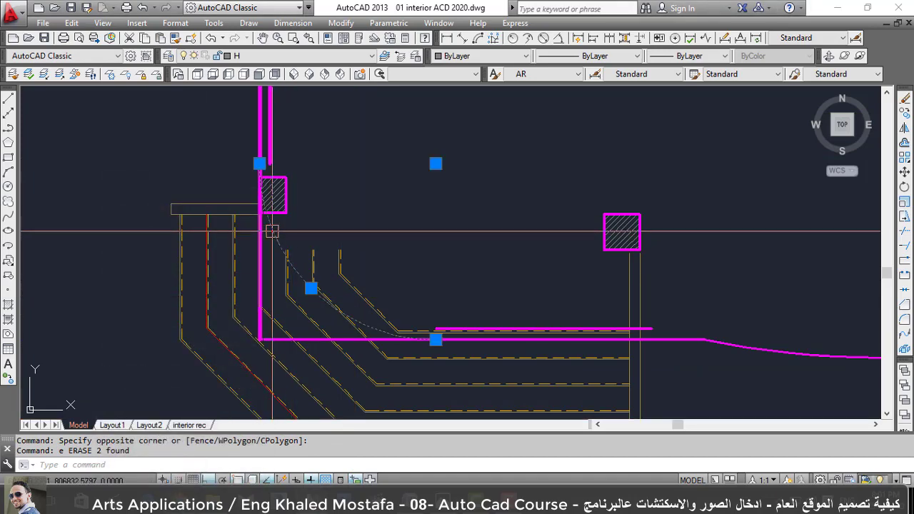
pyautogui.write('e')
pyautogui.press('Return')
# Begin another fillet corner on the magenta line.
pyautogui.scroll(-2, 303, 353)
pyautogui.scroll(4, 299, 352)
pyautogui.write('f')
pyautogui.press('Return')
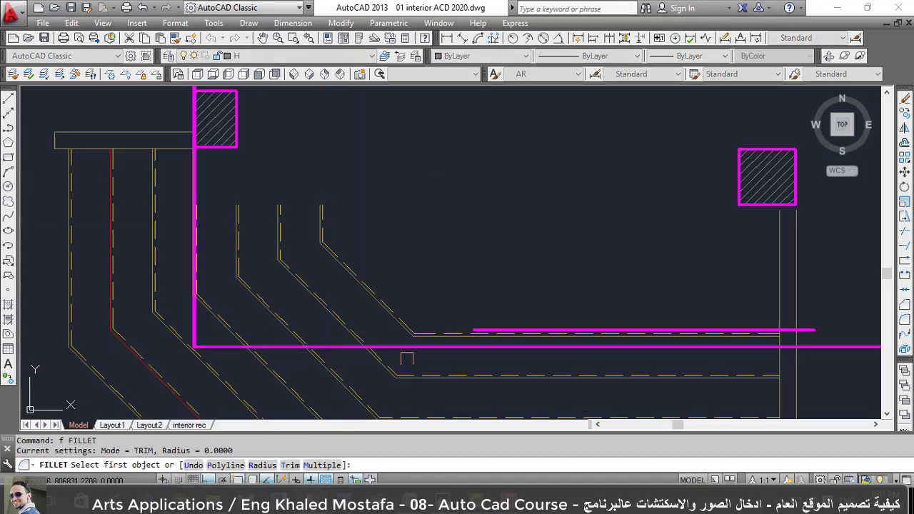
pyautogui.click(477, 329)
pyautogui.scroll(-3, 230, 216)
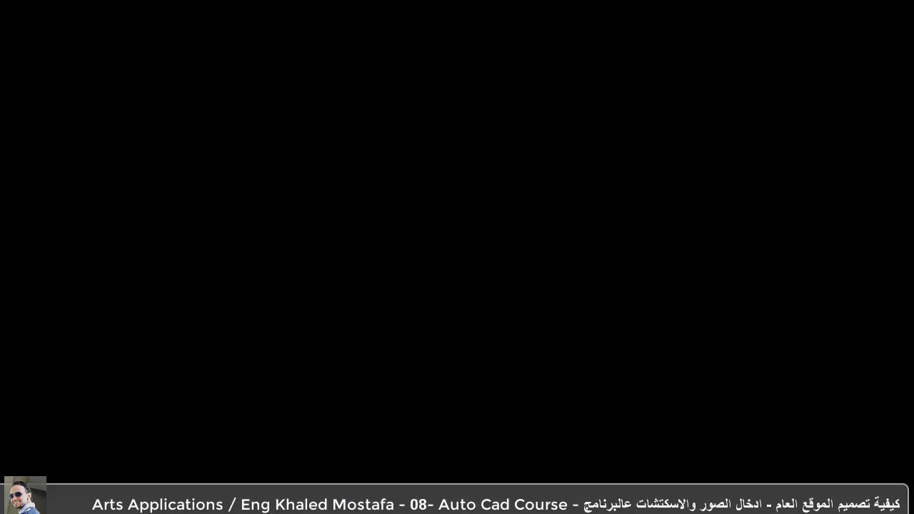
# Undo the last trim and erase three stray line pieces.
pyautogui.write('tr')
pyautogui.press('Return')
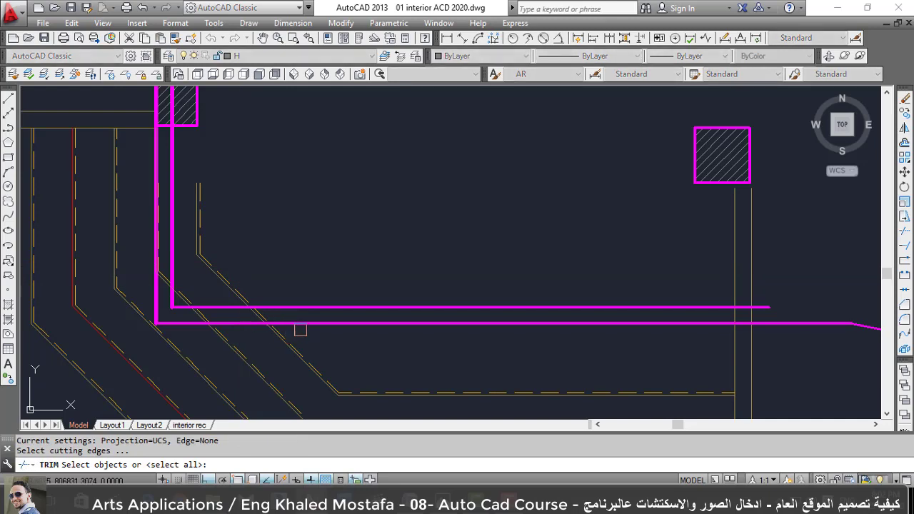
pyautogui.press('Escape')
pyautogui.write('u')
pyautogui.press('Return')
pyautogui.click(367, 242)
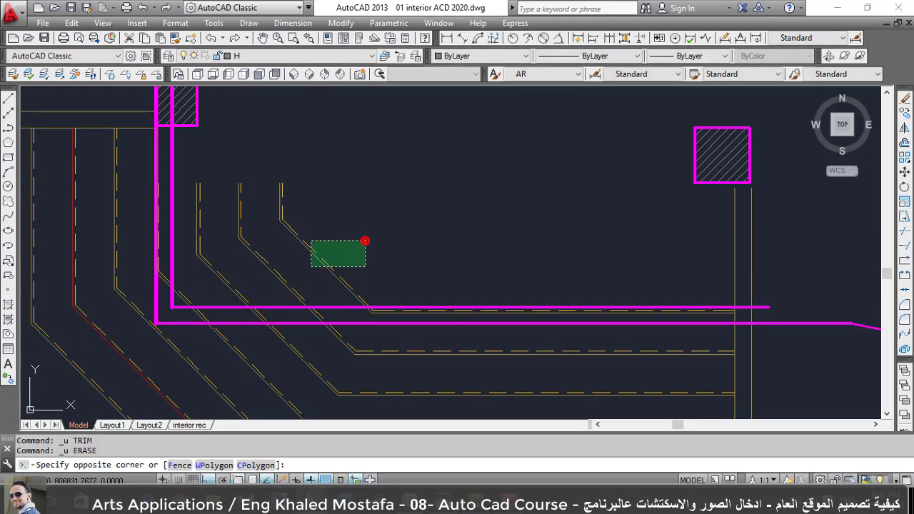
pyautogui.click(311, 266)
pyautogui.write('e')
pyautogui.press('Return')
# Trim the lines crossing the magenta wall line, which serves as cutting edge.
pyautogui.write('tr')
pyautogui.press('Return')
pyautogui.click(350, 309)
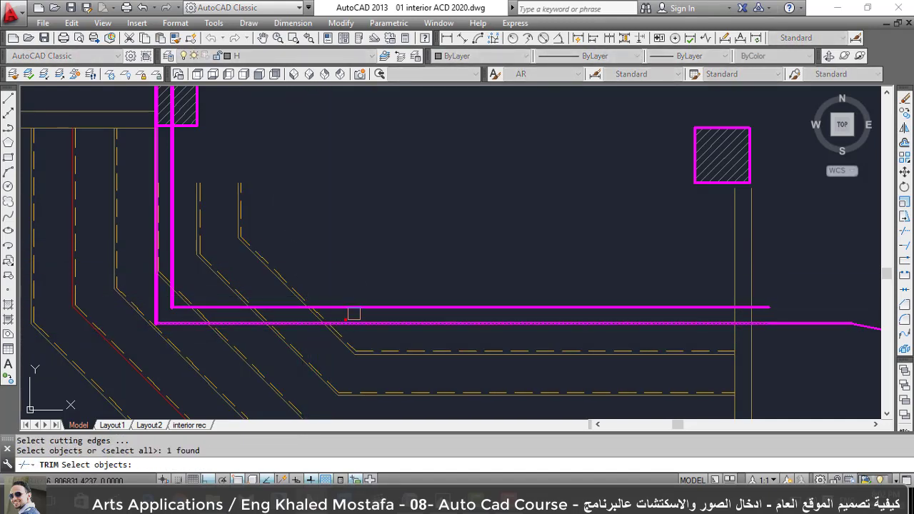
pyautogui.press('Return')
pyautogui.click(353, 277)
pyautogui.click(207, 207)
pyautogui.scroll(2, 180, 292)
pyautogui.scroll(2, 179, 292)
pyautogui.click(208, 272)
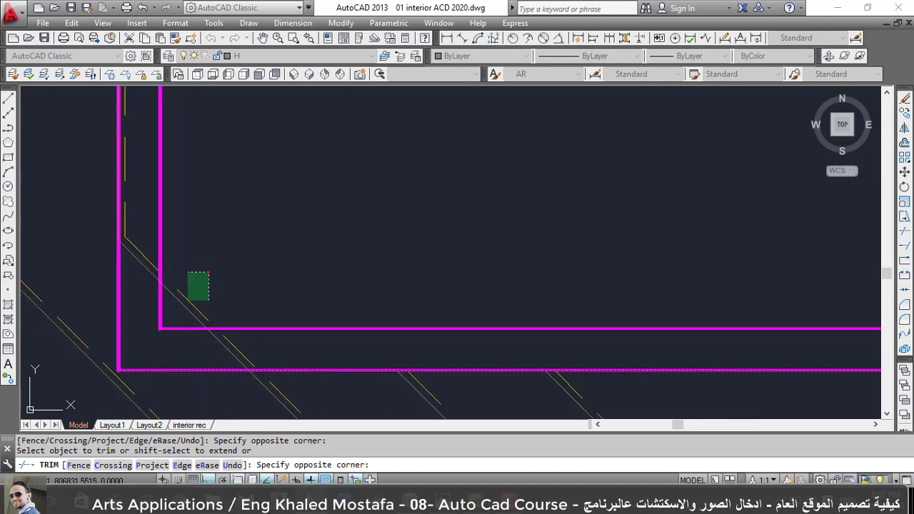
pyautogui.scroll(-3, 200, 318)
pyautogui.press('Escape')
pyautogui.scroll(-2, 228, 335)
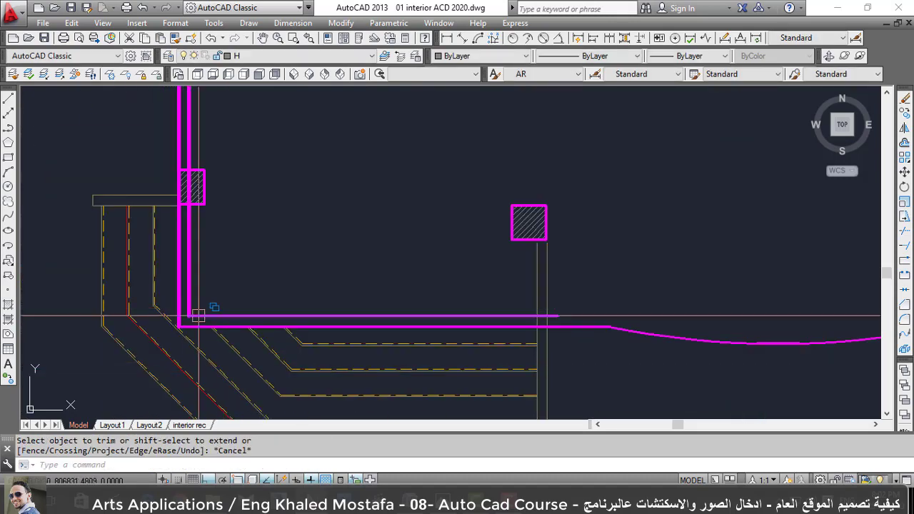
pyautogui.scroll(-2, 246, 352)
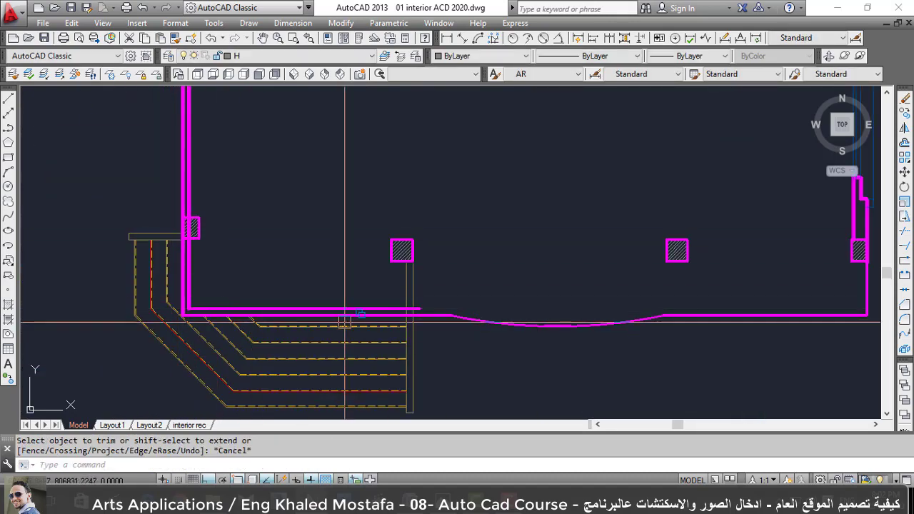
# Offset the bottom front arc and the right bottom wall line inward as parallel copies.
pyautogui.write('o')
pyautogui.press('Return')
pyautogui.press('Return')
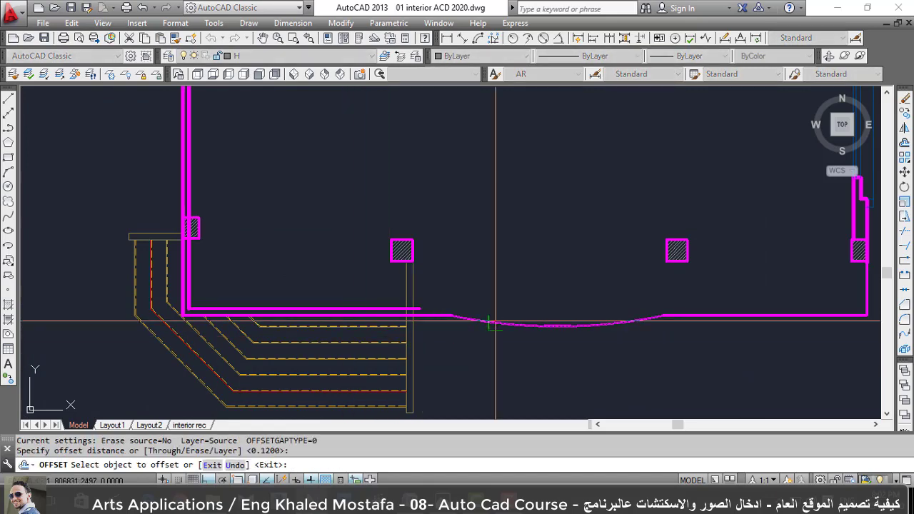
pyautogui.click(495, 322)
pyautogui.click(497, 280)
pyautogui.click(735, 309)
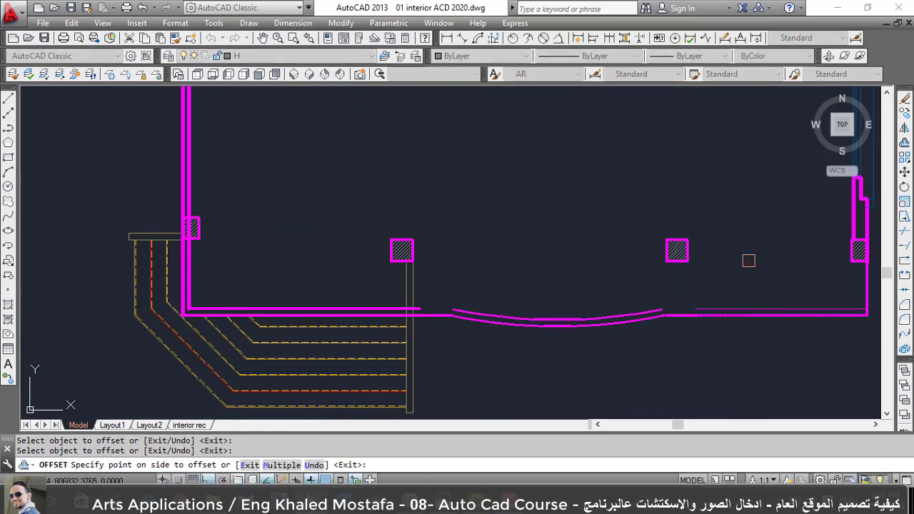
pyautogui.click(748, 259)
pyautogui.press('Escape')
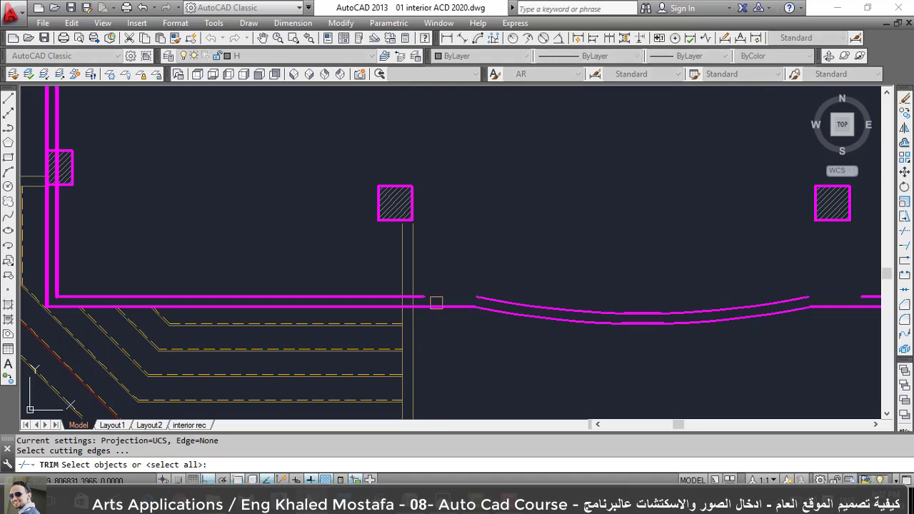
# Trim the wall lines using all objects as cutting edges.
pyautogui.press('Escape')
pyautogui.scroll(-3, 367, 262)
pyautogui.scroll(3, 406, 296)
pyautogui.press('Return')
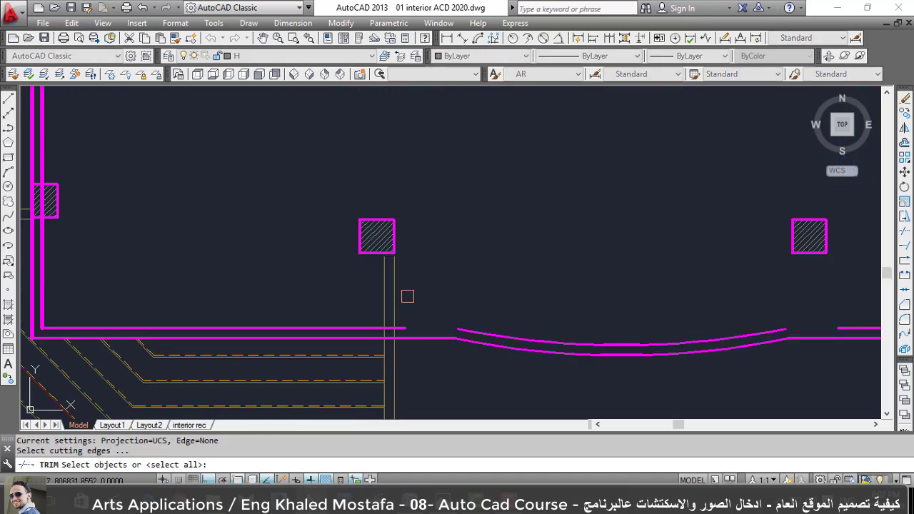
pyautogui.press('Return')
pyautogui.scroll(4, 409, 346)
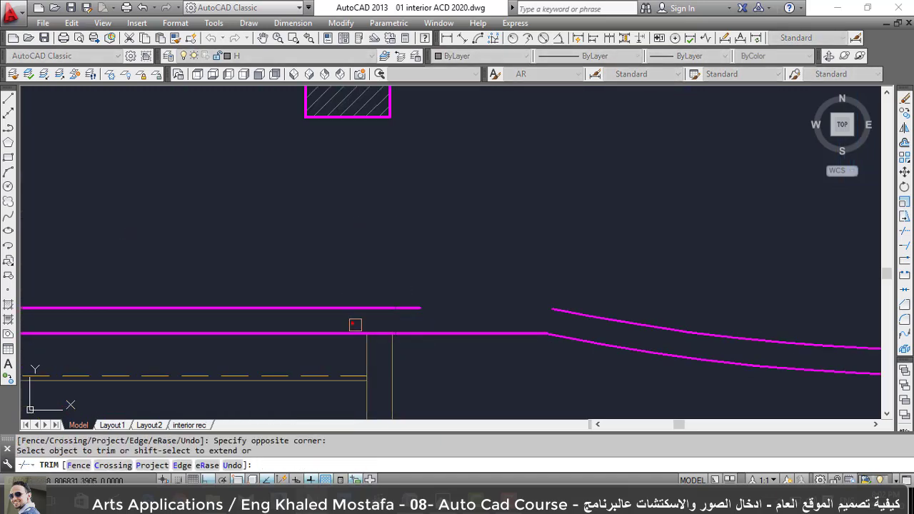
pyautogui.scroll(-3, 355, 325)
pyautogui.press('Escape')
pyautogui.scroll(-2, 381, 333)
pyautogui.click(377, 307)
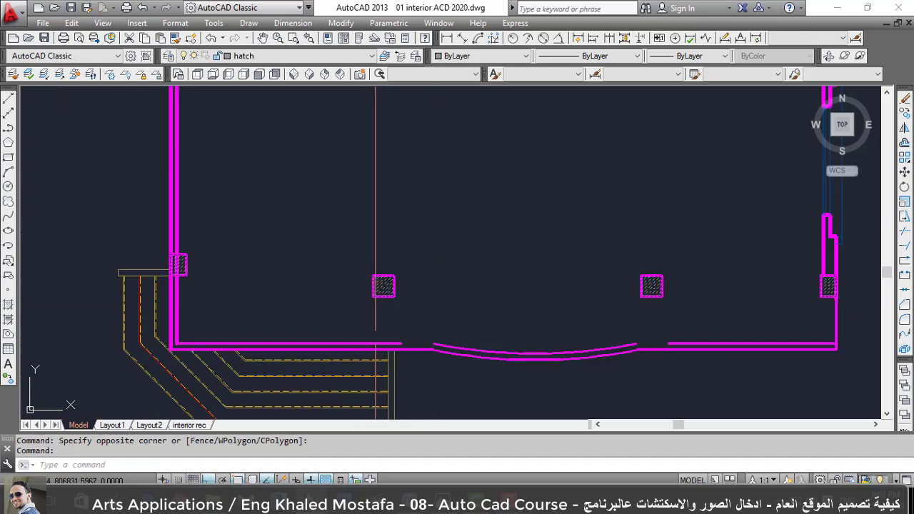
pyautogui.press('Escape')
# Explode the column hatch and delete the two hatched columns and the left column's hatch.
pyautogui.write('x')
pyautogui.press('Return')
pyautogui.click(377, 305)
pyautogui.click(409, 310)
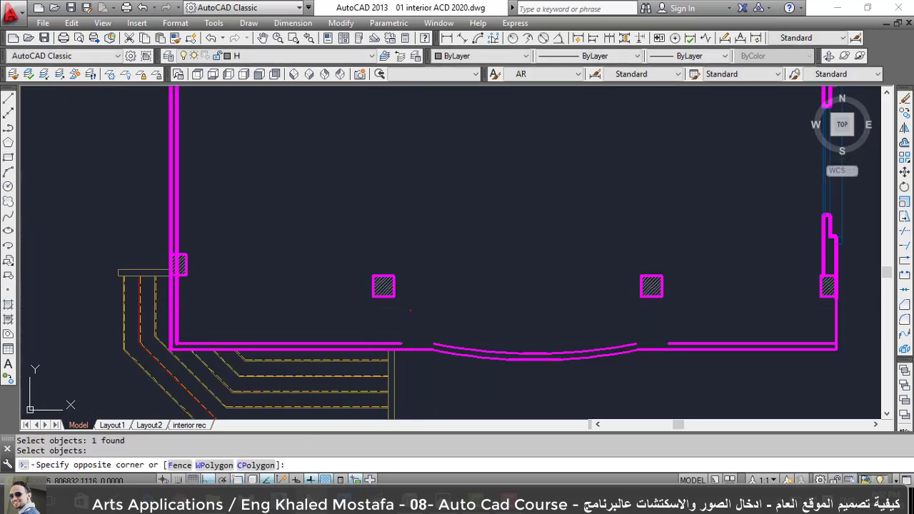
pyautogui.click(696, 312)
pyautogui.press('Delete')
pyautogui.scroll(-2, 428, 295)
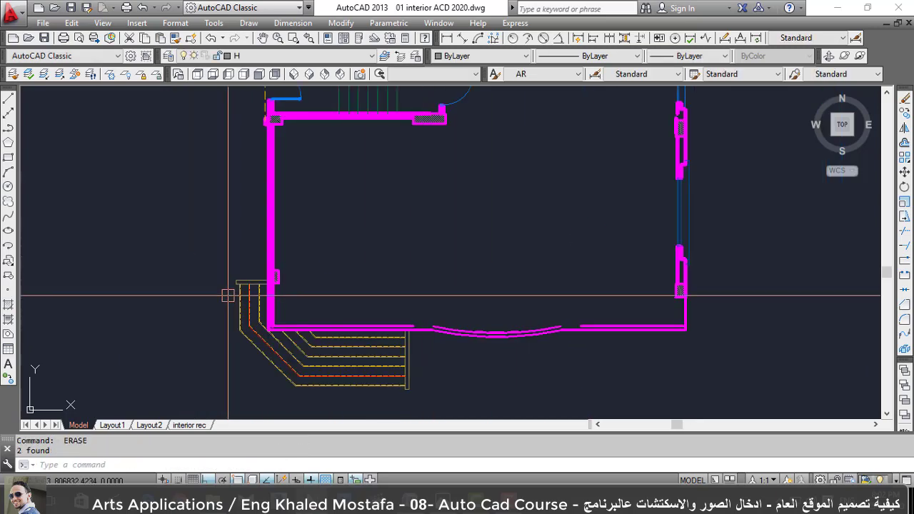
pyautogui.scroll(5, 275, 282)
pyautogui.scroll(1, 320, 285)
pyautogui.click(321, 287)
pyautogui.press('Delete')
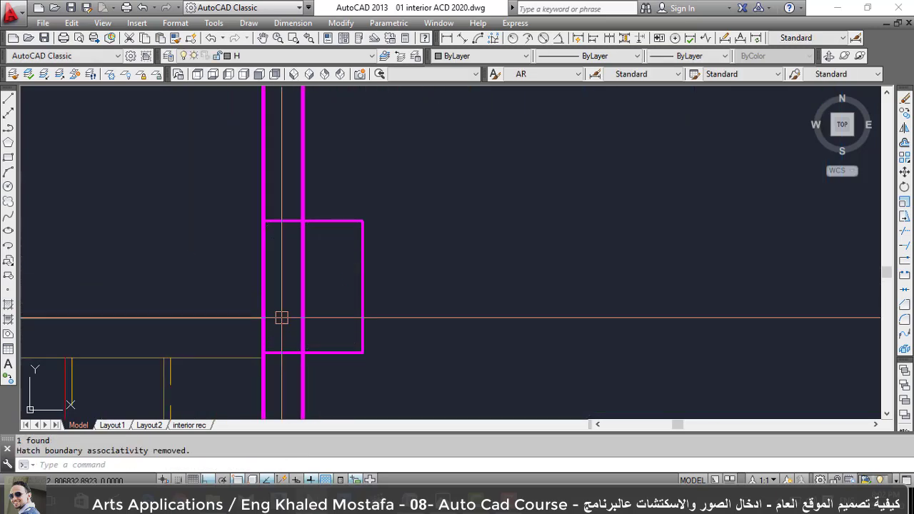
# Trim the wall lines inside the left column using all edges.
pyautogui.write('tr')
pyautogui.press('Return')
pyautogui.press('Return')
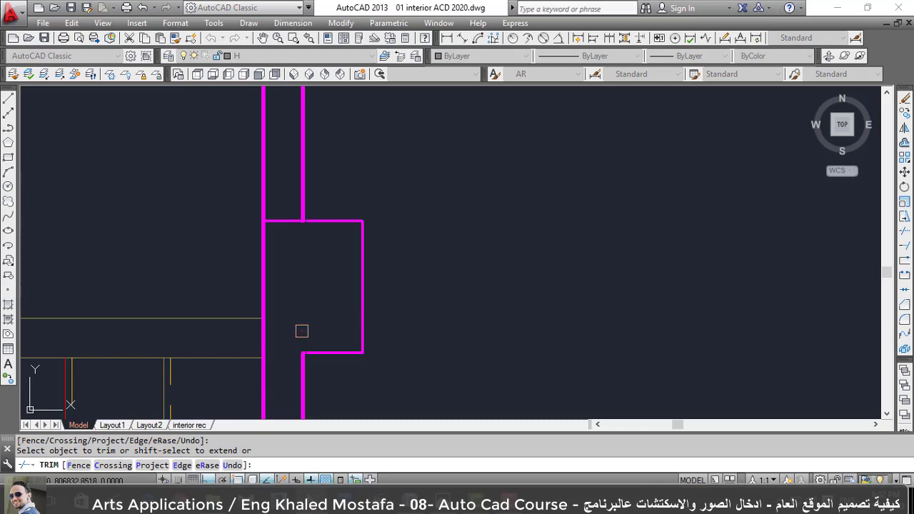
pyautogui.click(286, 223)
pyautogui.scroll(-2, 282, 235)
pyautogui.scroll(-2, 279, 245)
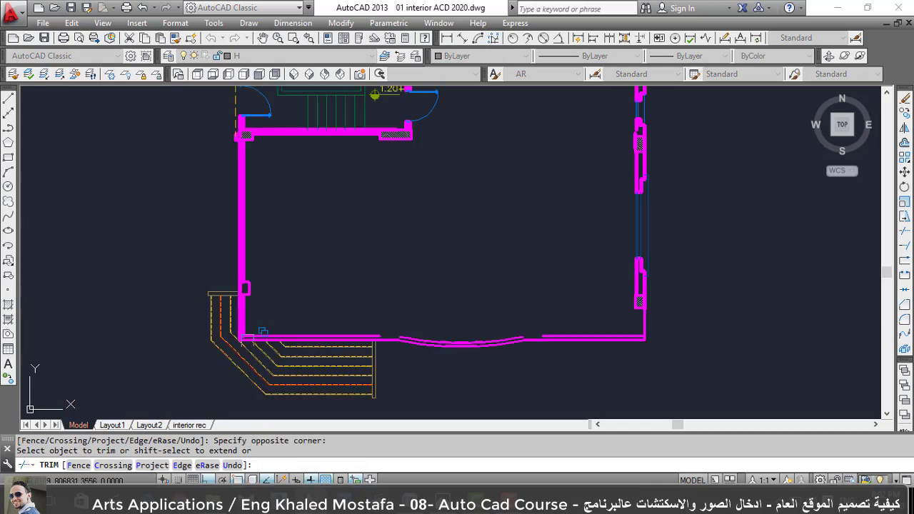
pyautogui.scroll(2, 257, 286)
pyautogui.scroll(1, 249, 321)
pyautogui.press('Escape')
pyautogui.write('ma')
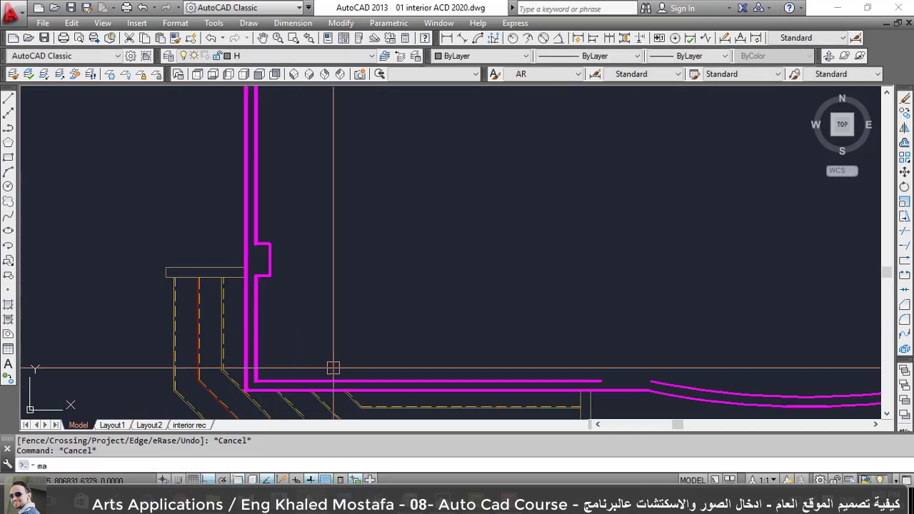
pyautogui.press('Escape')
# Set the curved front wall arc's lineweight to 0.25 mm.
pyautogui.click(648, 390)
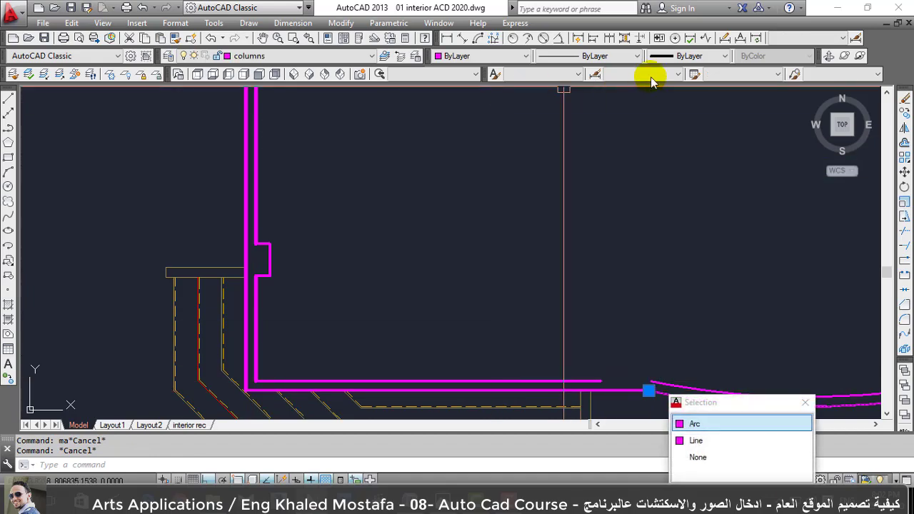
pyautogui.click(658, 55)
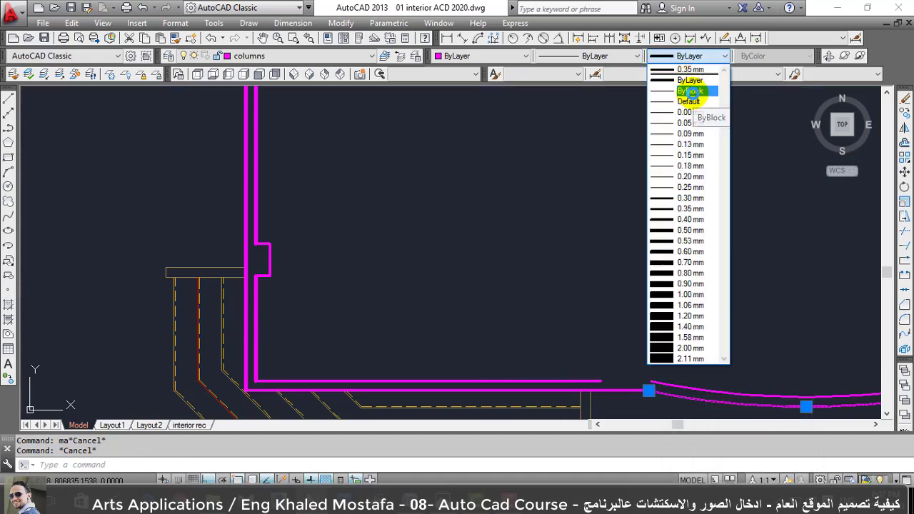
pyautogui.click(703, 178)
pyautogui.scroll(-2, 537, 212)
# Match the crossed outer wall lines and the inner wall line to the arc's properties.
pyautogui.write('ma')
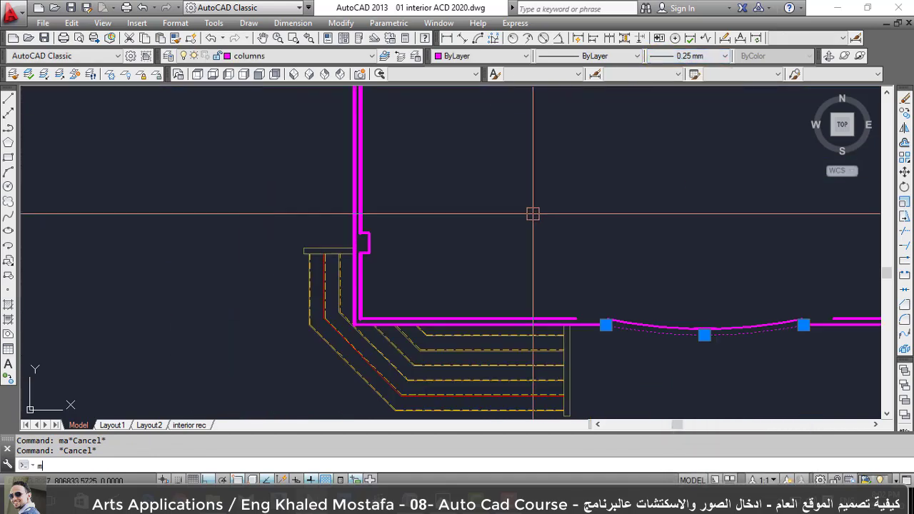
pyautogui.press('Return')
pyautogui.click(668, 374)
pyautogui.click(575, 281)
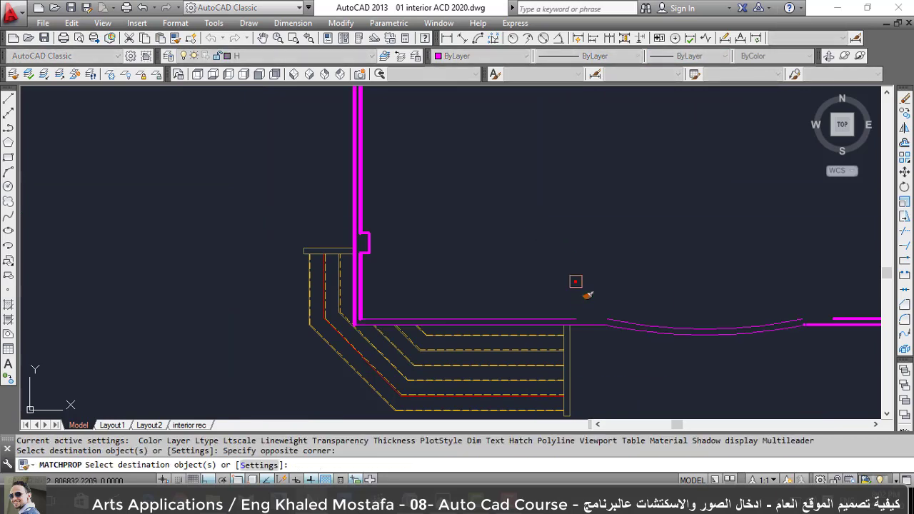
pyautogui.scroll(4, 384, 306)
pyautogui.click(378, 275)
pyautogui.click(328, 249)
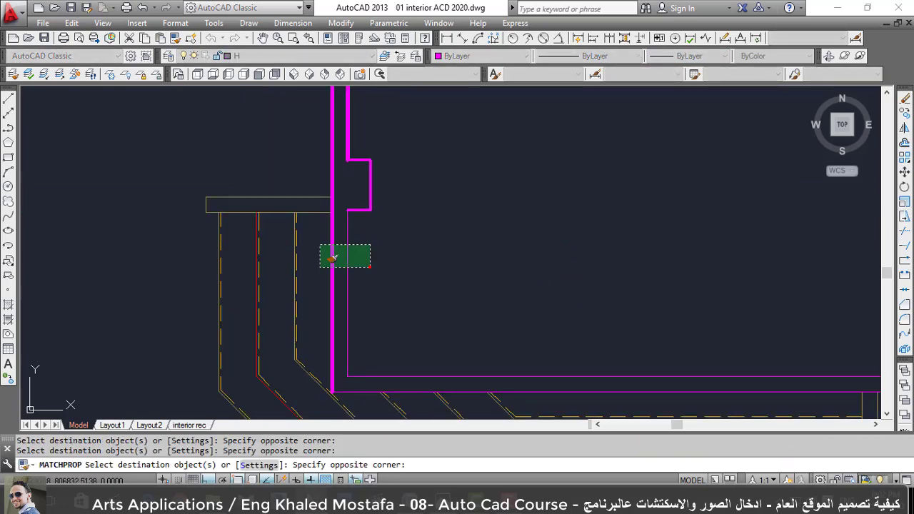
# Match the upper wall lines and another wall corner to the arc's properties.
pyautogui.click(318, 261)
pyautogui.click(410, 132)
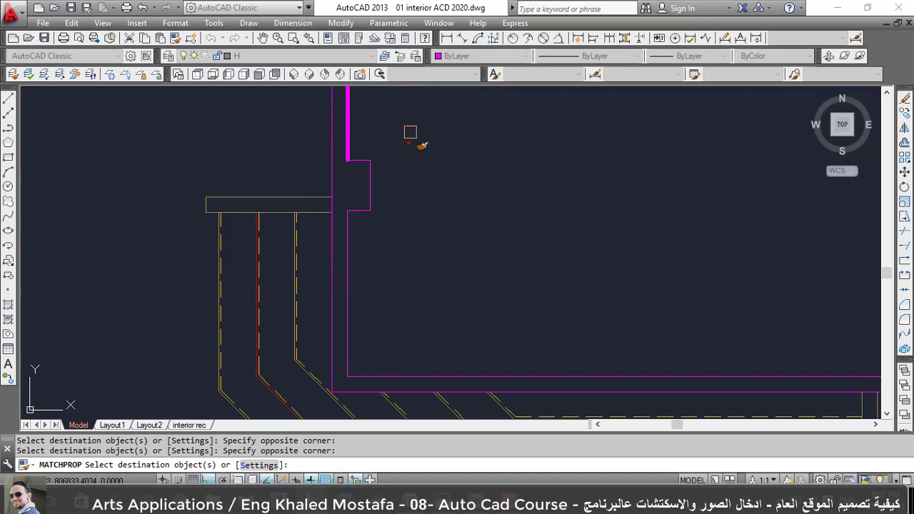
pyautogui.scroll(-5, 302, 160)
pyautogui.scroll(-2, 303, 160)
pyautogui.scroll(8, 597, 296)
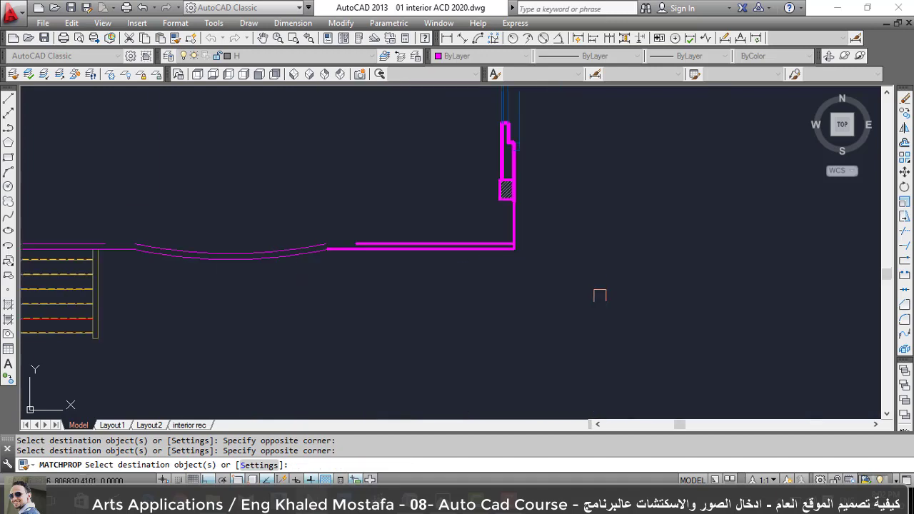
pyautogui.click(599, 297)
pyautogui.click(350, 215)
pyautogui.scroll(4, 517, 173)
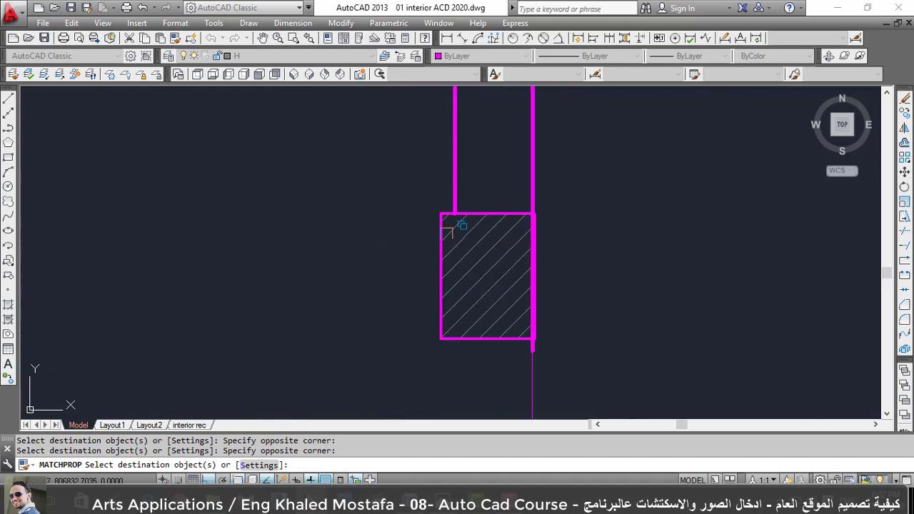
pyautogui.press('Escape')
# Erase the hatch inside the right-side column.
pyautogui.click(464, 258)
pyautogui.write('e')
pyautogui.press('Return')
pyautogui.click(465, 268)
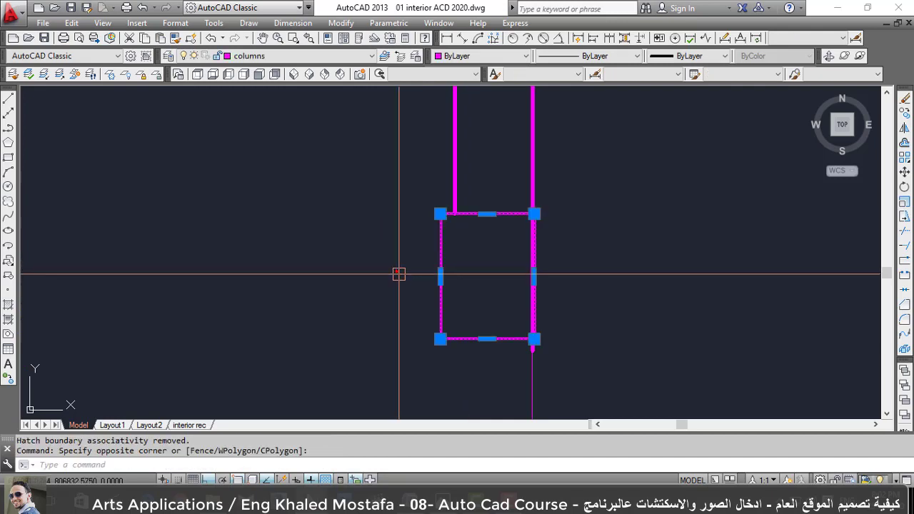
pyautogui.press('Escape')
pyautogui.press('Escape')
pyautogui.write('tr')
pyautogui.press('Return')
pyautogui.press('Return')
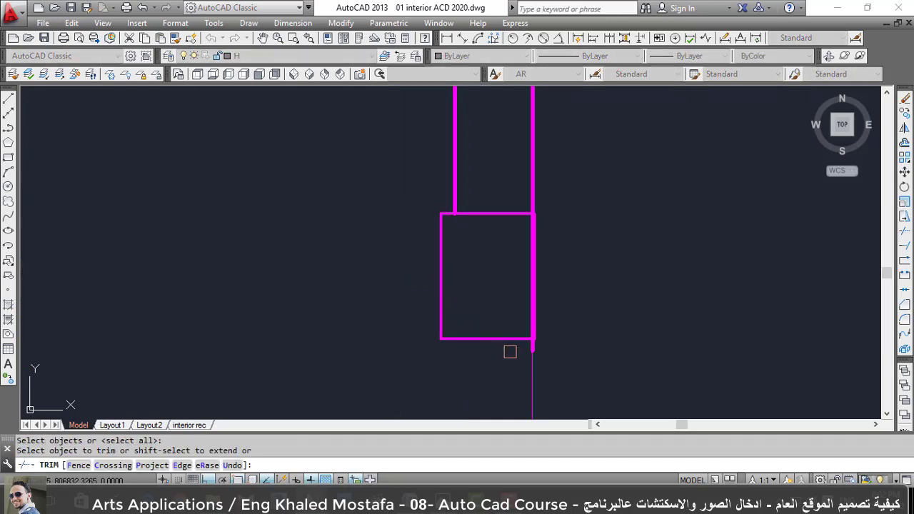
# Offset the right wall line a copy to the left.
pyautogui.scroll(-2, 449, 242)
pyautogui.press('Escape')
pyautogui.write('o')
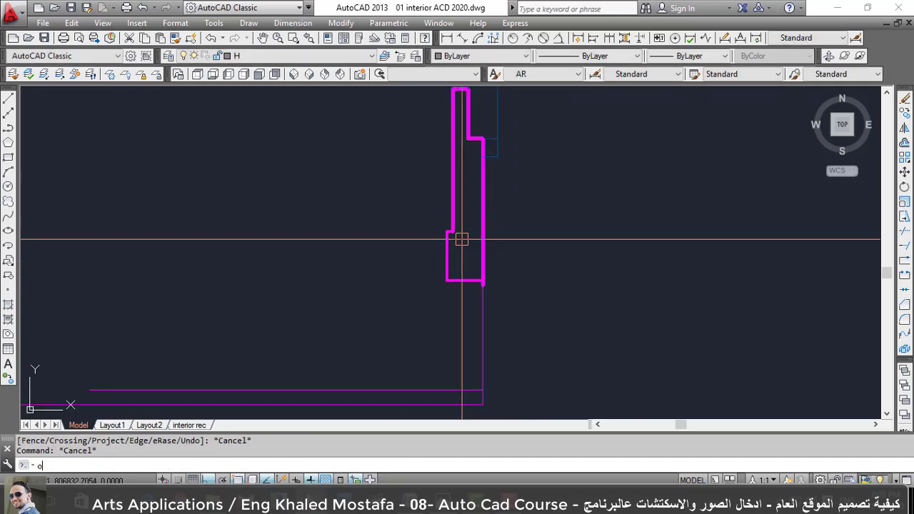
pyautogui.press('Return')
pyautogui.press('Return')
pyautogui.click(483, 310)
pyautogui.click(444, 312)
pyautogui.press('Escape')
pyautogui.write('f')
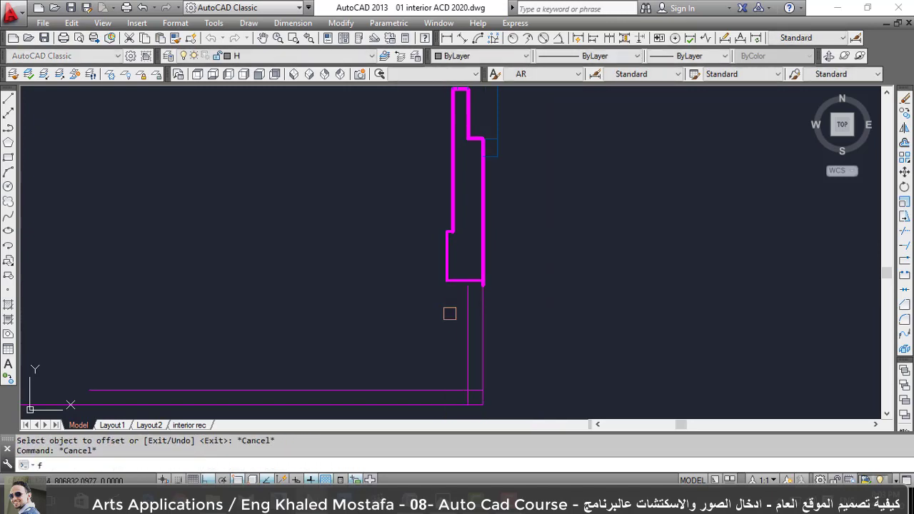
pyautogui.press('Return')
# Fillet the two wall lines into a clean bottom corner.
pyautogui.click(457, 390)
pyautogui.scroll(2, 458, 298)
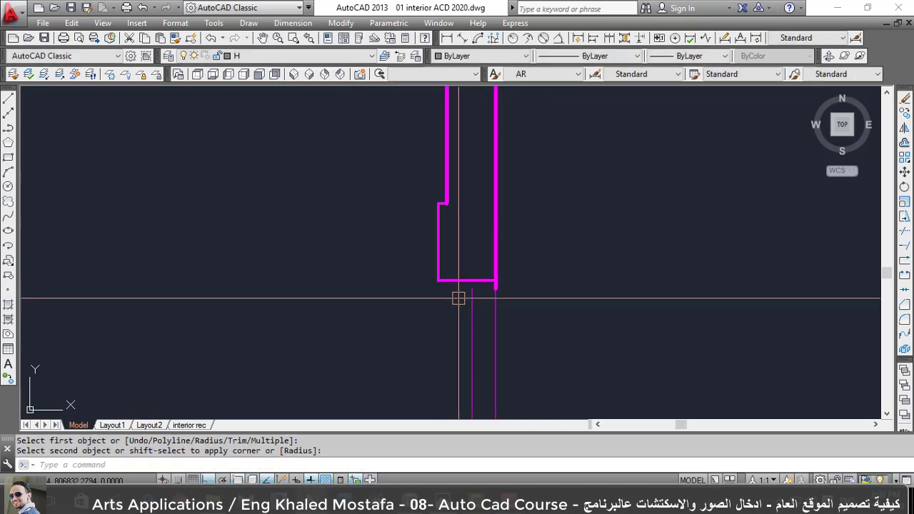
pyautogui.press('Return')
pyautogui.click(472, 307)
pyautogui.click(464, 280)
pyautogui.scroll(-3, 458, 329)
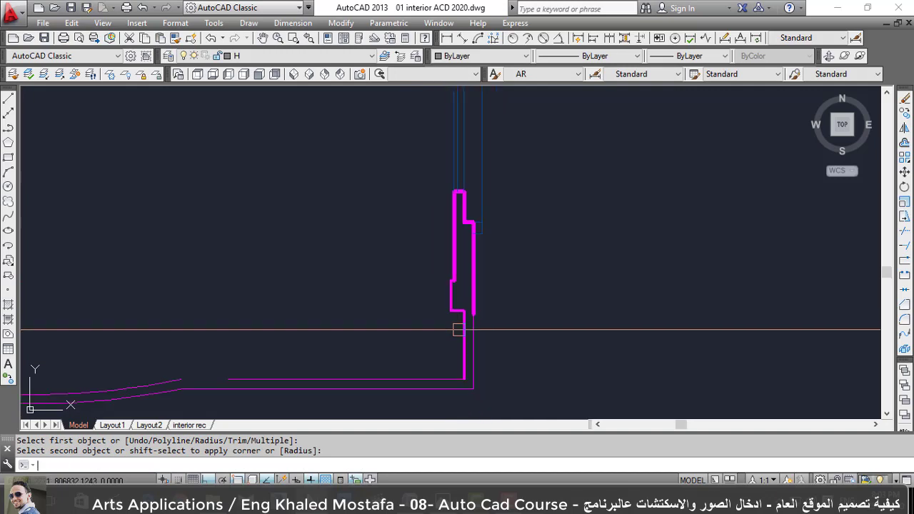
pyautogui.press('Escape')
# Pick the bottom horizontal line as a Match Properties source without applying it.
pyautogui.write('ma')
pyautogui.press('Return')
pyautogui.click(445, 379)
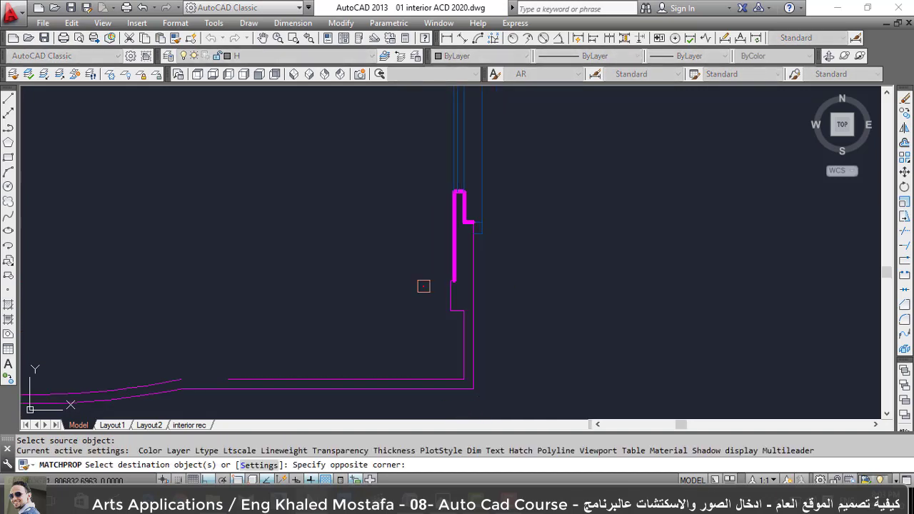
pyautogui.press('Escape')
pyautogui.scroll(1, 455, 280)
pyautogui.scroll(1, 461, 283)
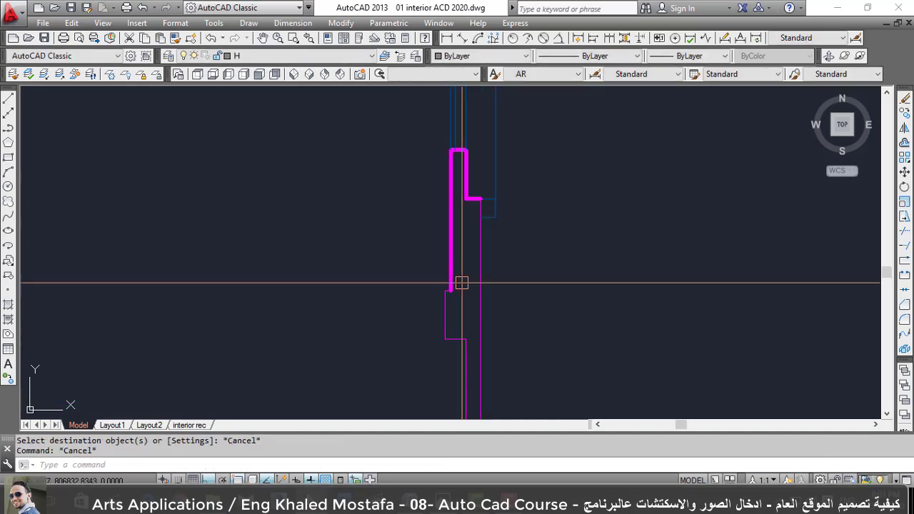
# Offset the right vertical wall line to the left by the default distance.
pyautogui.write('o')
pyautogui.press('Return')
pyautogui.press('Return')
pyautogui.click(478, 276)
pyautogui.click(413, 264)
pyautogui.press('Escape')
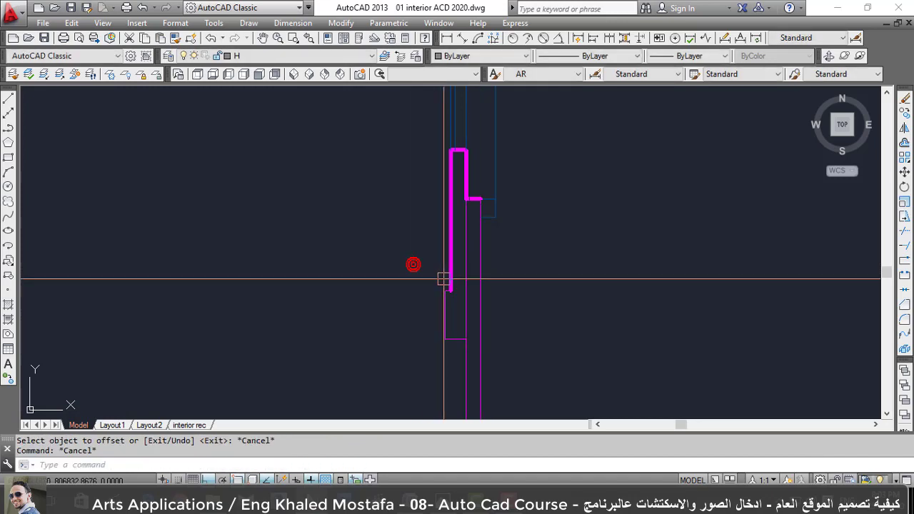
pyautogui.write('f')
pyautogui.press('Return')
# Fillet the next pair of wall lines into a closed corner.
pyautogui.scroll(5, 454, 292)
pyautogui.scroll(2, 429, 289)
pyautogui.click(371, 294)
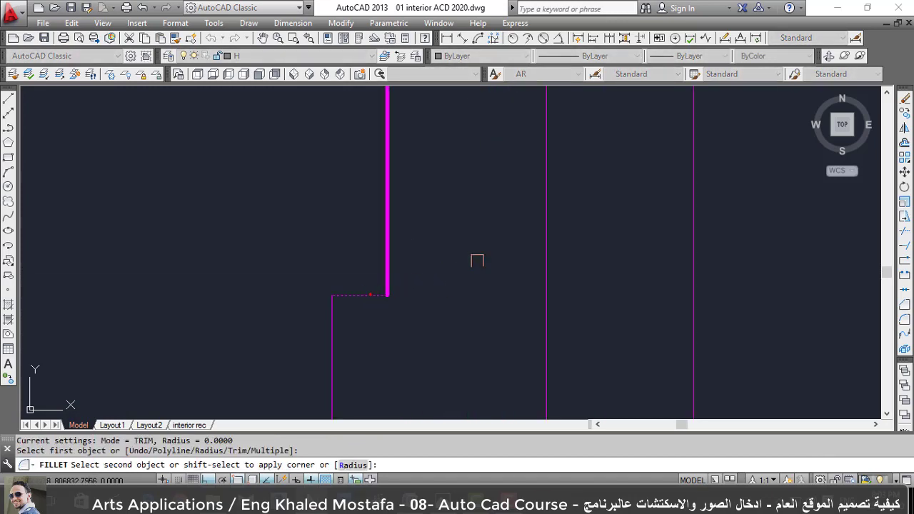
pyautogui.scroll(-2, 549, 196)
pyautogui.click(516, 241)
# Erase the stray line near the right wall end and one leftover line.
pyautogui.click(464, 214)
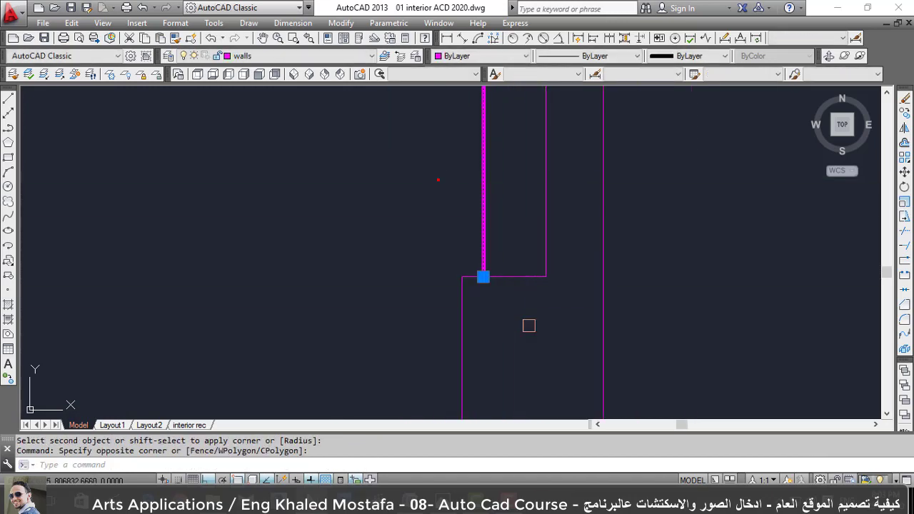
pyautogui.click(528, 324)
pyautogui.write('e')
pyautogui.press('Return')
pyautogui.scroll(-2, 528, 333)
pyautogui.press('Return')
pyautogui.click(474, 311)
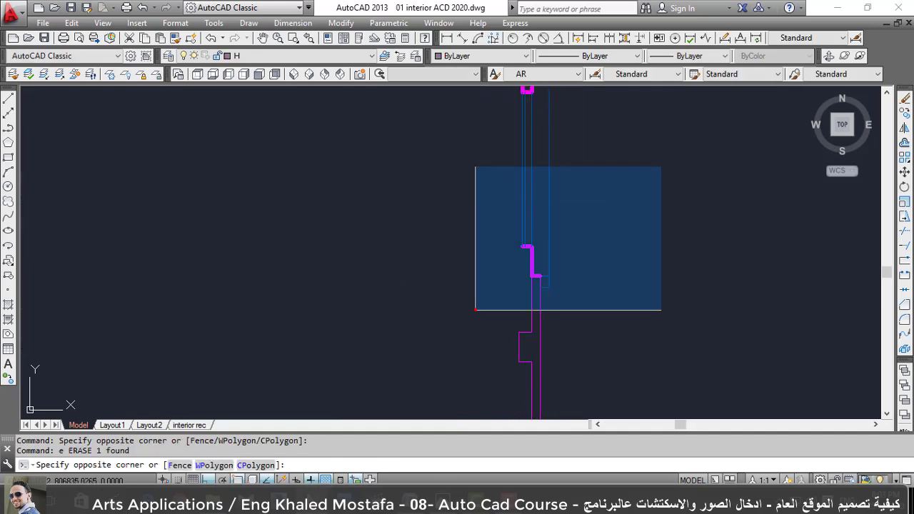
pyautogui.click(606, 173)
# Erase the two remaining pieces and the hatched column fill.
pyautogui.scroll(-3, 586, 278)
pyautogui.scroll(3, 585, 279)
pyautogui.scroll(2, 606, 285)
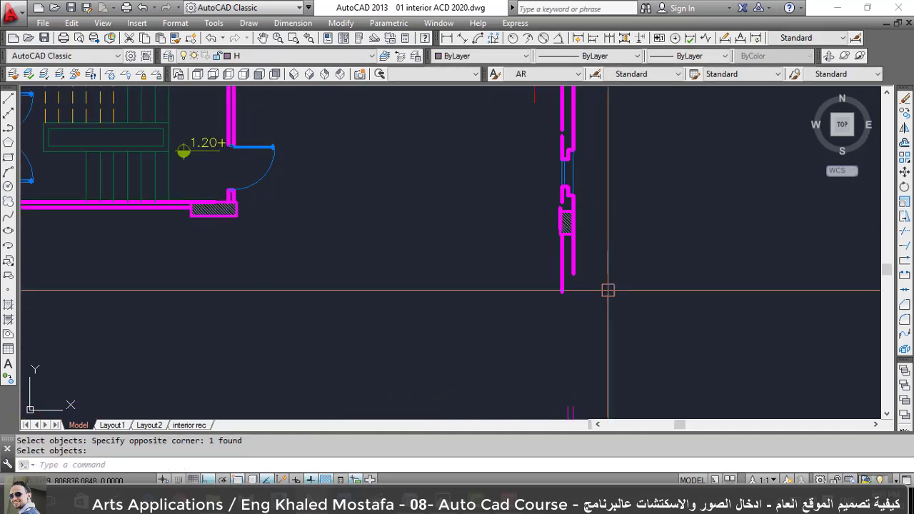
pyautogui.click(613, 304)
pyautogui.click(558, 248)
pyautogui.press('Return')
pyautogui.scroll(-2, 551, 261)
pyautogui.scroll(5, 554, 250)
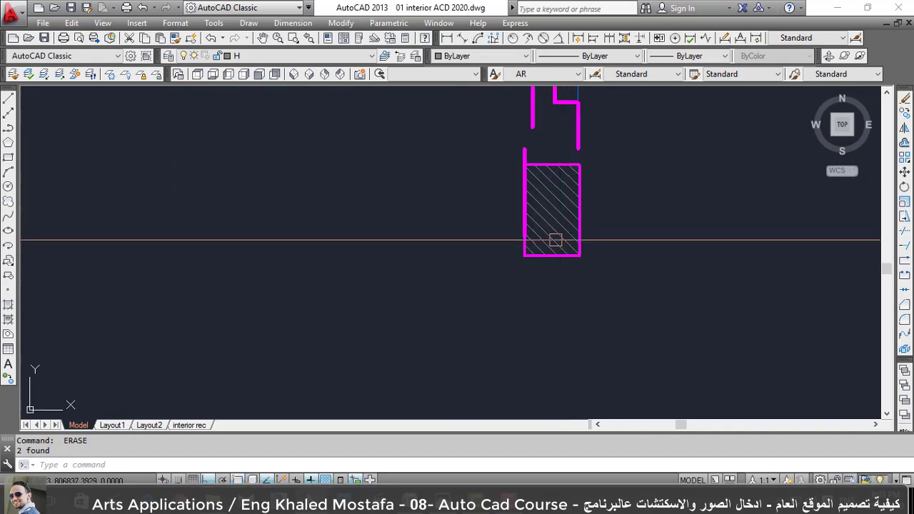
pyautogui.write('e')
pyautogui.press('Return')
pyautogui.scroll(-3, 551, 233)
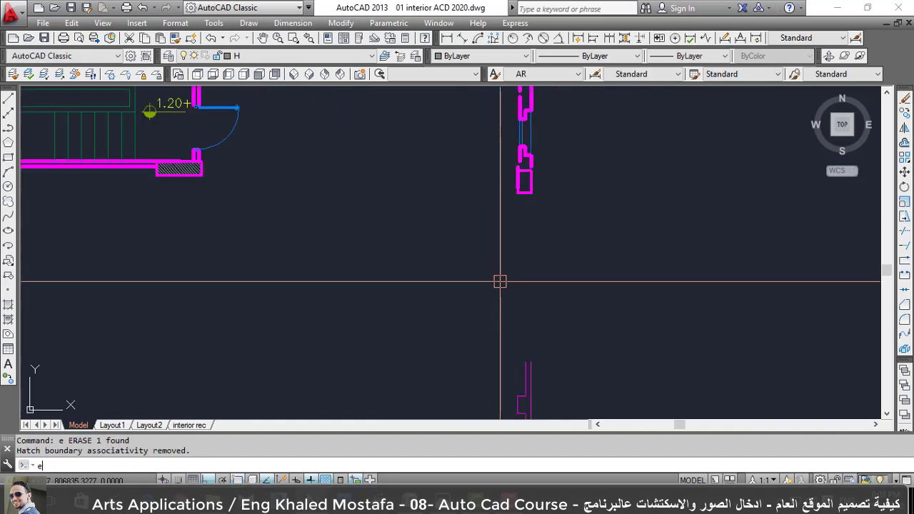
# Extend the vertical wall line down to its boundary.
pyautogui.write('x')
pyautogui.press('Return')
pyautogui.press('Return')
pyautogui.click(490, 349)
pyautogui.click(550, 367)
pyautogui.scroll(-3, 520, 333)
pyautogui.scroll(-2, 515, 330)
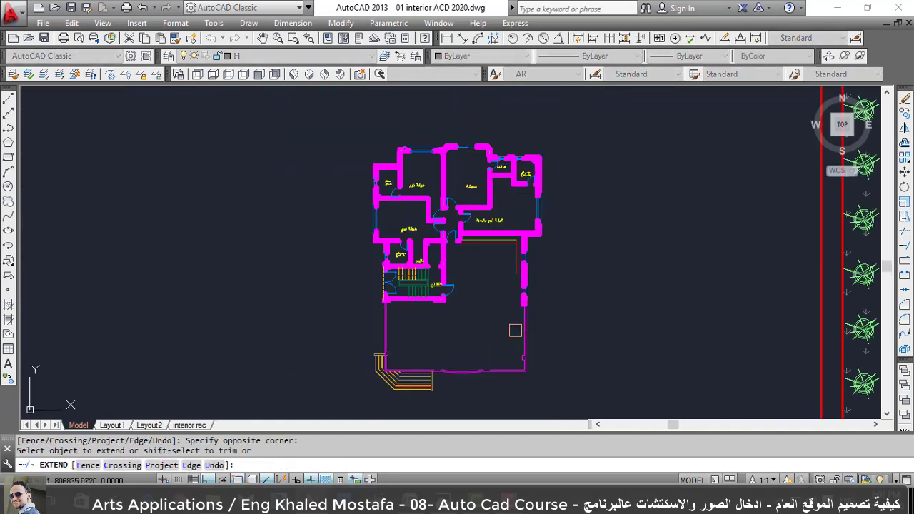
pyautogui.scroll(2, 493, 177)
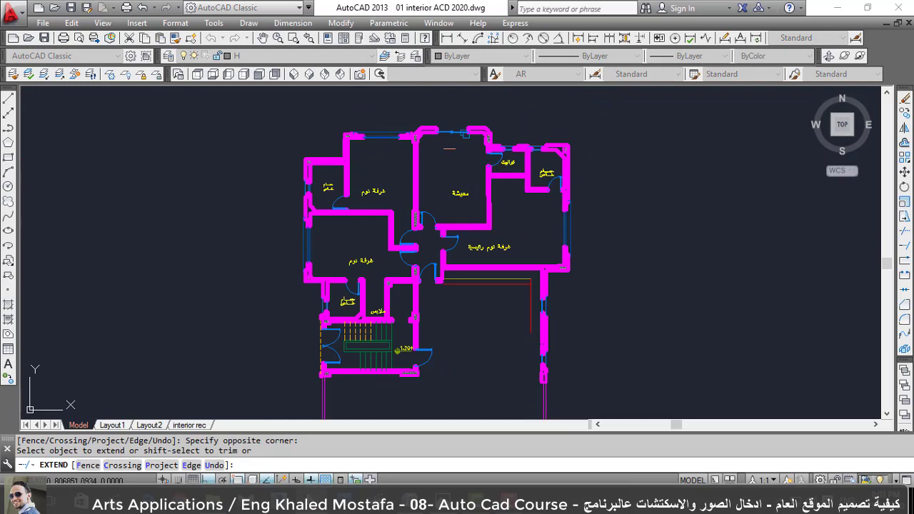
pyautogui.scroll(-2, 394, 190)
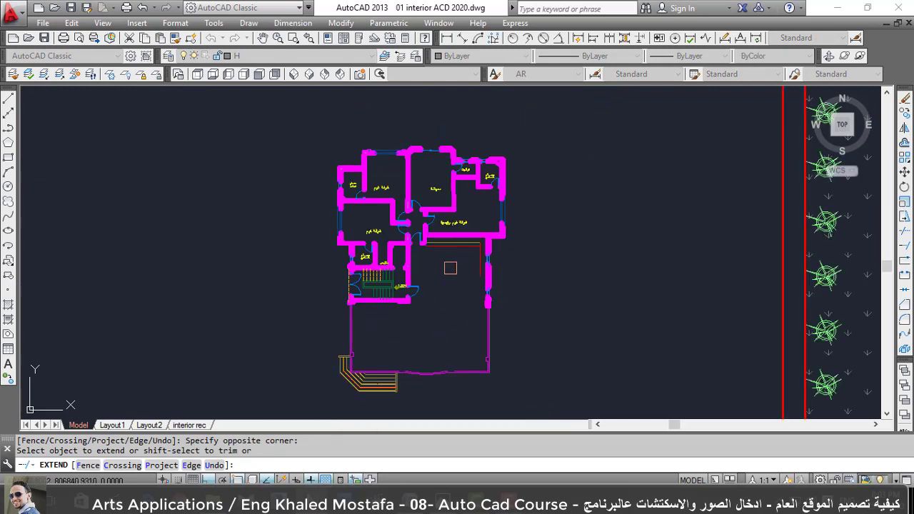
pyautogui.scroll(3, 449, 268)
pyautogui.press('Escape')
# Erase the loose pieces around the right wall.
pyautogui.click(559, 263)
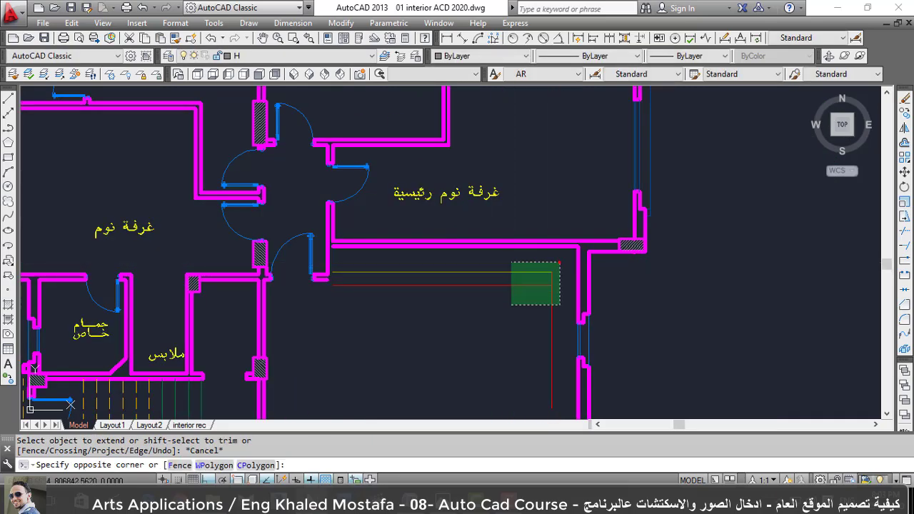
pyautogui.click(511, 305)
pyautogui.write('e')
pyautogui.press('Return')
pyautogui.scroll(-2, 510, 332)
pyautogui.scroll(1, 500, 298)
pyautogui.click(562, 350)
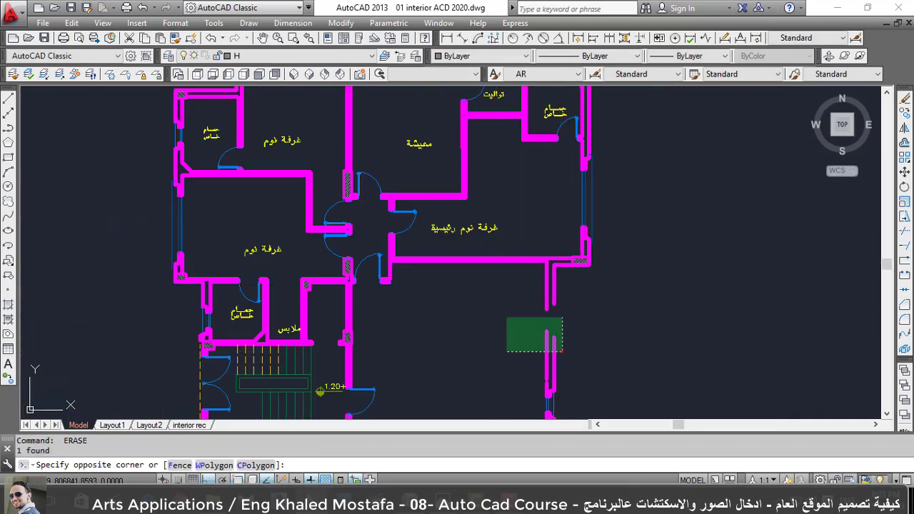
pyautogui.click(507, 318)
pyautogui.scroll(-2, 507, 318)
pyautogui.scroll(2, 550, 373)
# Erase the door from the right wall.
pyautogui.click(464, 389)
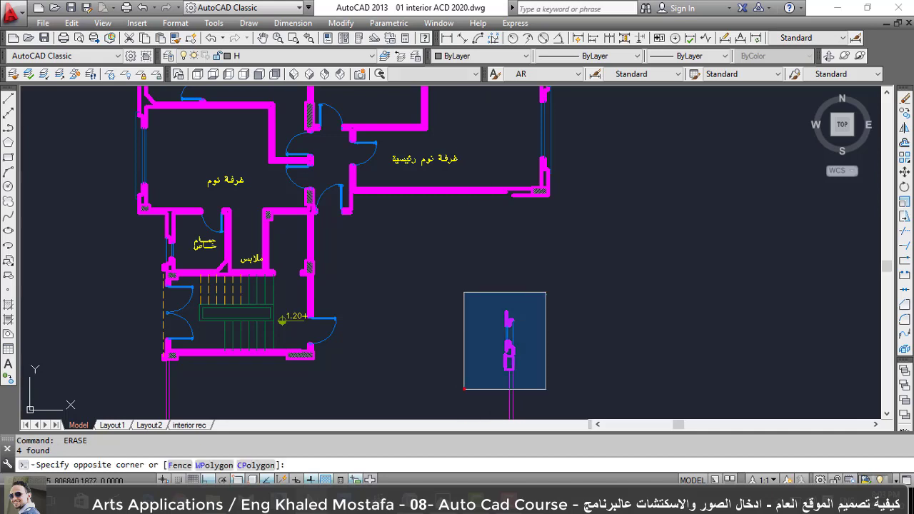
pyautogui.press('Escape')
pyautogui.scroll(3, 516, 343)
pyautogui.click(556, 353)
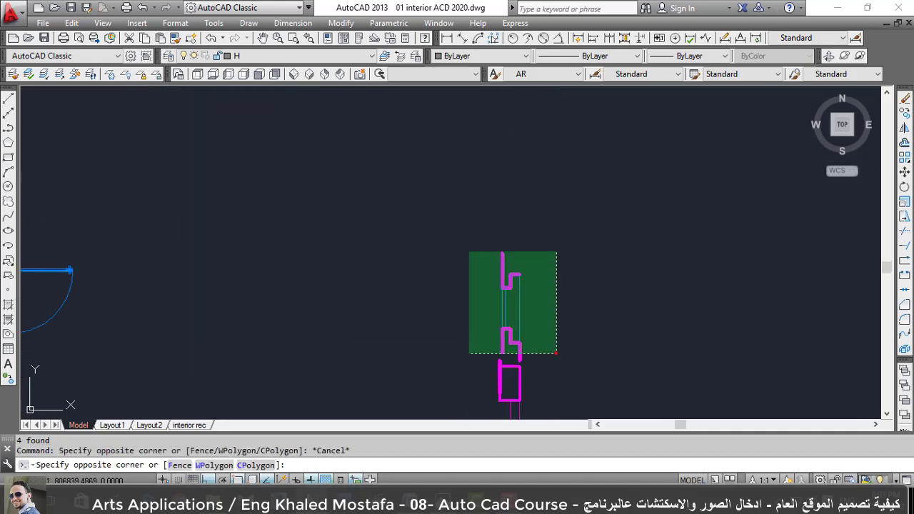
pyautogui.click(469, 251)
pyautogui.press('Return')
pyautogui.scroll(2, 497, 367)
# Mirror the two magenta wall lines across the opening, keeping the originals.
pyautogui.click(497, 312)
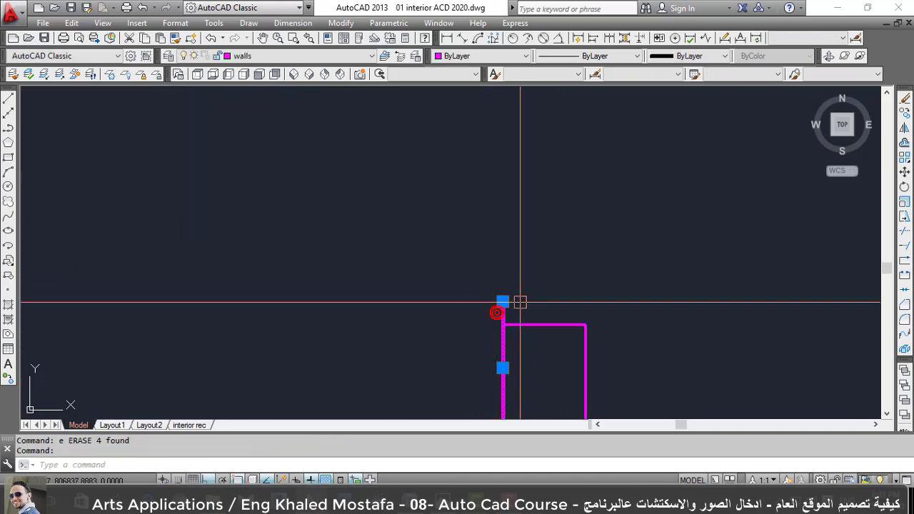
pyautogui.scroll(-2, 519, 303)
pyautogui.scroll(-1, 473, 224)
pyautogui.scroll(2, 490, 310)
pyautogui.write('mi')
pyautogui.press('Return')
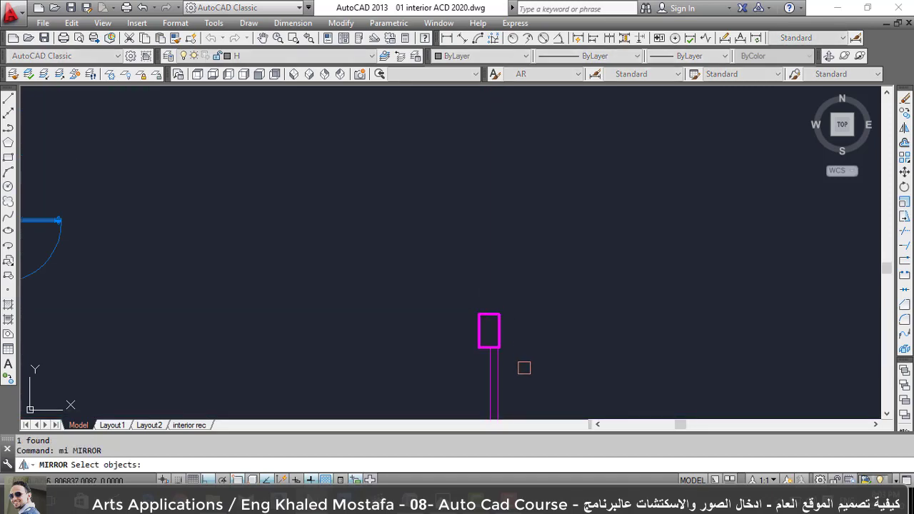
pyautogui.click(524, 367)
pyautogui.click(478, 379)
pyautogui.press('Return')
pyautogui.click(498, 332)
pyautogui.click(526, 350)
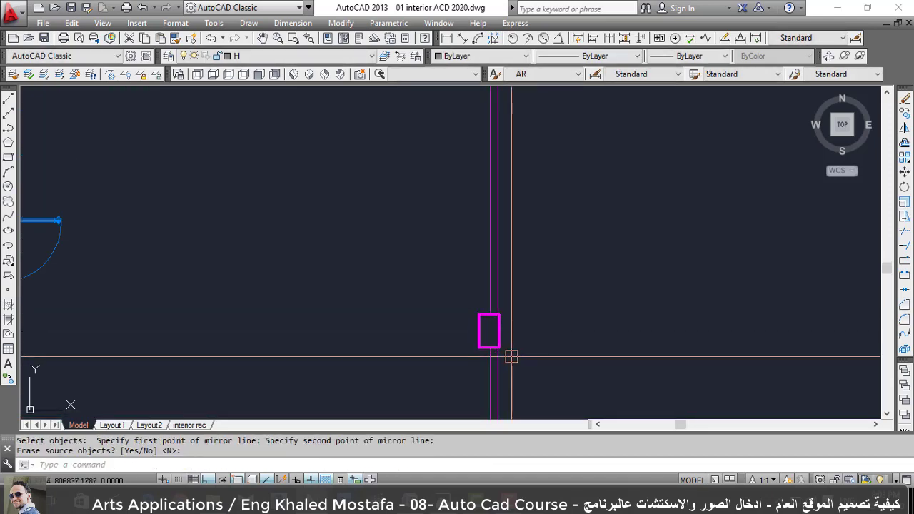
pyautogui.press('Return')
# Delete the leftover right wall segment.
pyautogui.write('tr')
pyautogui.press('Return')
pyautogui.press('Return')
pyautogui.scroll(5, 505, 359)
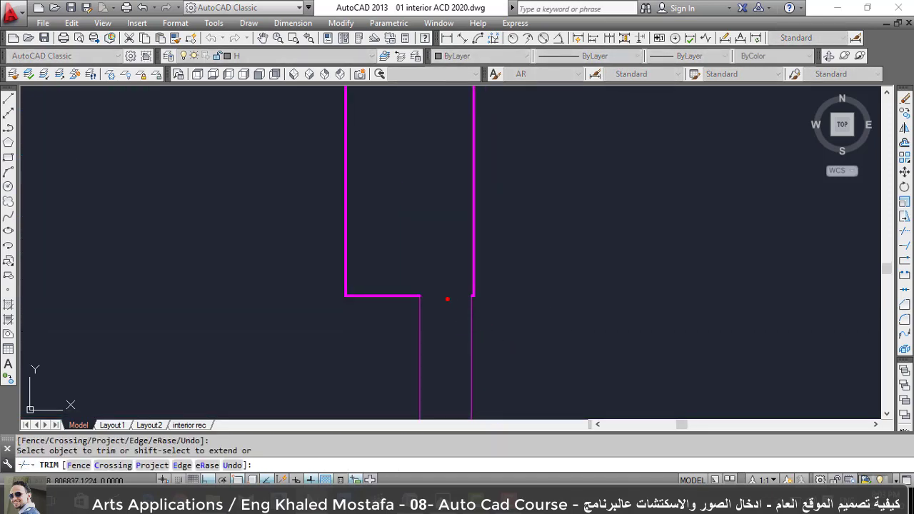
pyautogui.scroll(-3, 447, 300)
pyautogui.press('Escape')
pyautogui.click(474, 354)
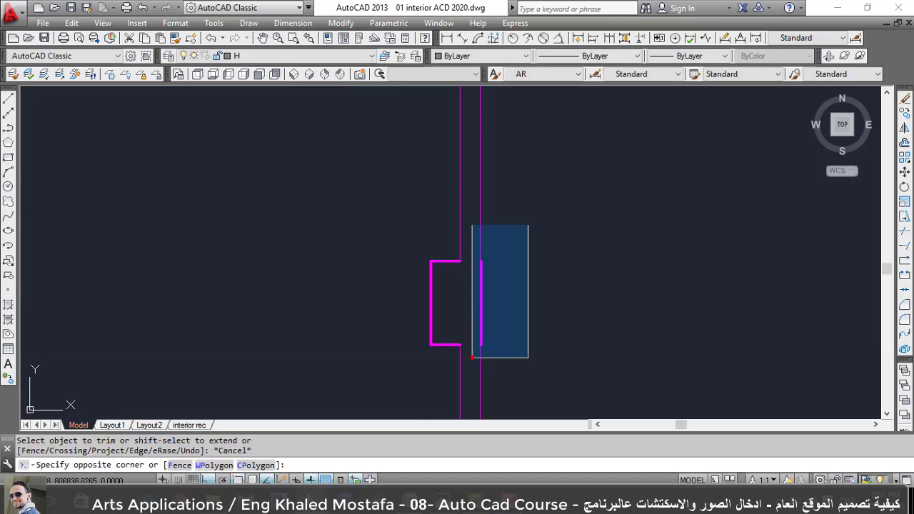
pyautogui.click(528, 224)
pyautogui.press('Delete')
# Grip-stretch the right wall line's end up to close the gap.
pyautogui.write('ex')
pyautogui.press('Return')
pyautogui.press('Return')
pyautogui.press('Escape')
pyautogui.click(480, 347)
pyautogui.click(479, 345)
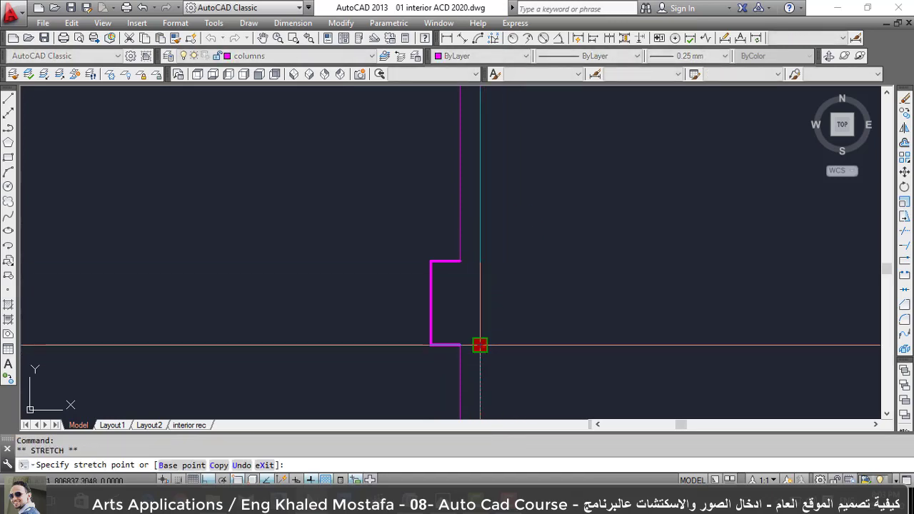
pyautogui.click(477, 263)
pyautogui.press('Escape')
pyautogui.scroll(-4, 560, 291)
# Pick a wall line among the overlapping ones as Match Properties source, then cancel.
pyautogui.write('ma')
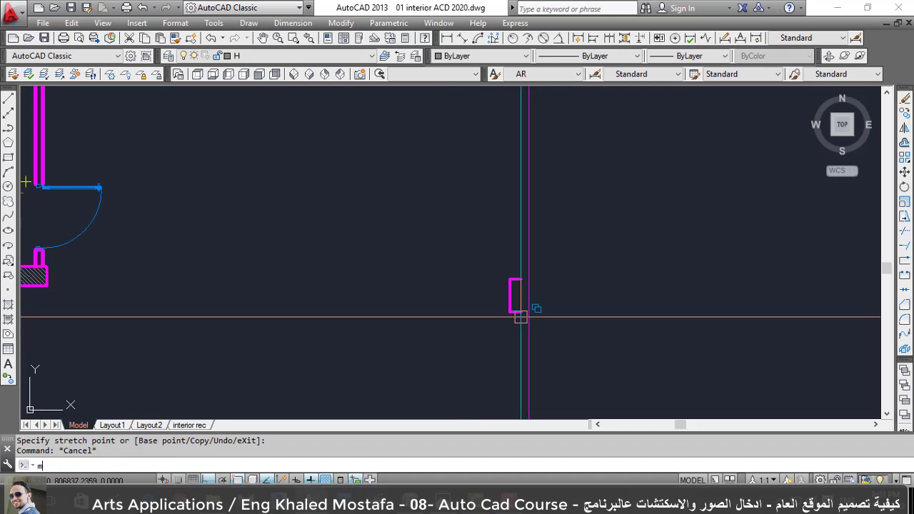
pyautogui.press('Return')
pyautogui.click(524, 362)
pyautogui.click(570, 407)
pyautogui.scroll(-3, 583, 321)
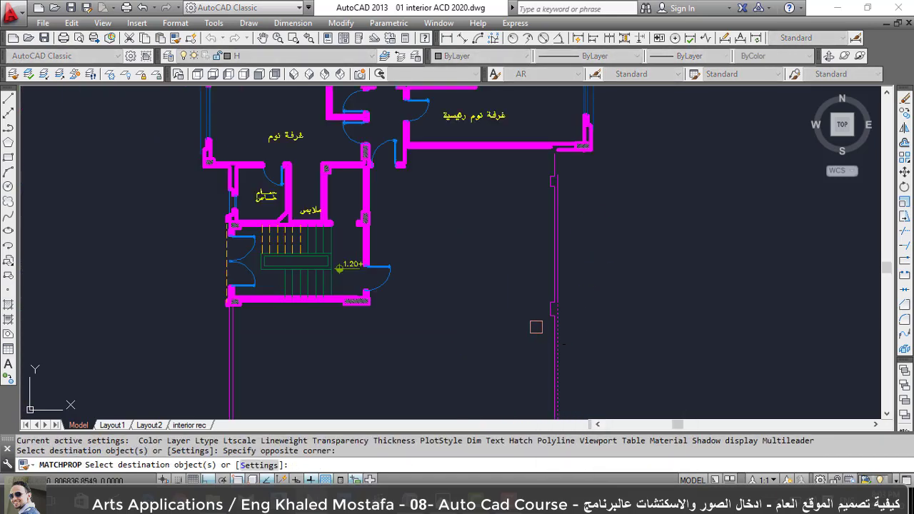
pyautogui.press('Escape')
# Run EXTEND with all objects as boundaries, then cancel it.
pyautogui.write('ex')
pyautogui.press('Return')
pyautogui.scroll(3, 564, 153)
pyautogui.press('Return')
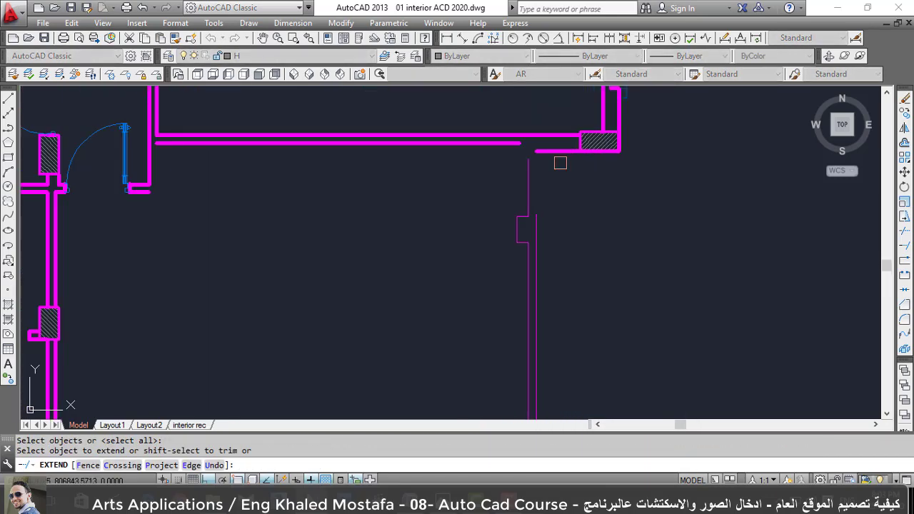
pyautogui.scroll(3, 527, 170)
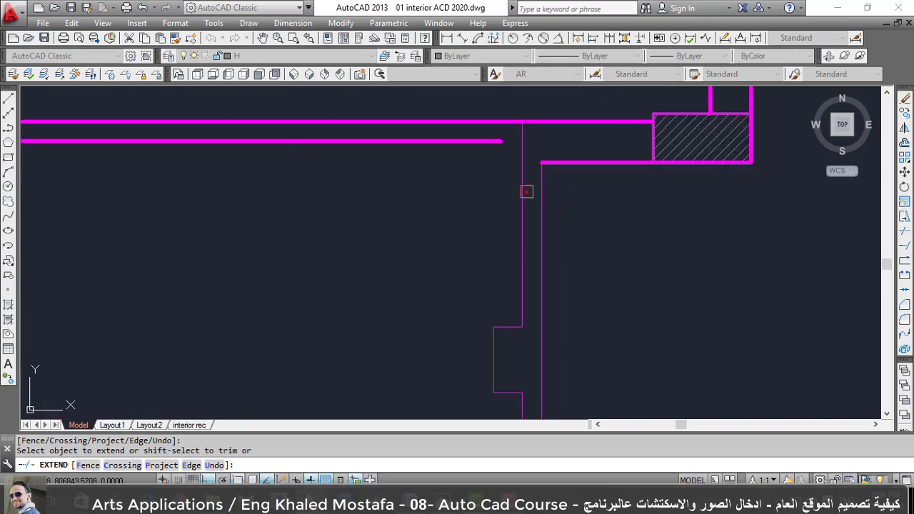
pyautogui.scroll(2, 508, 132)
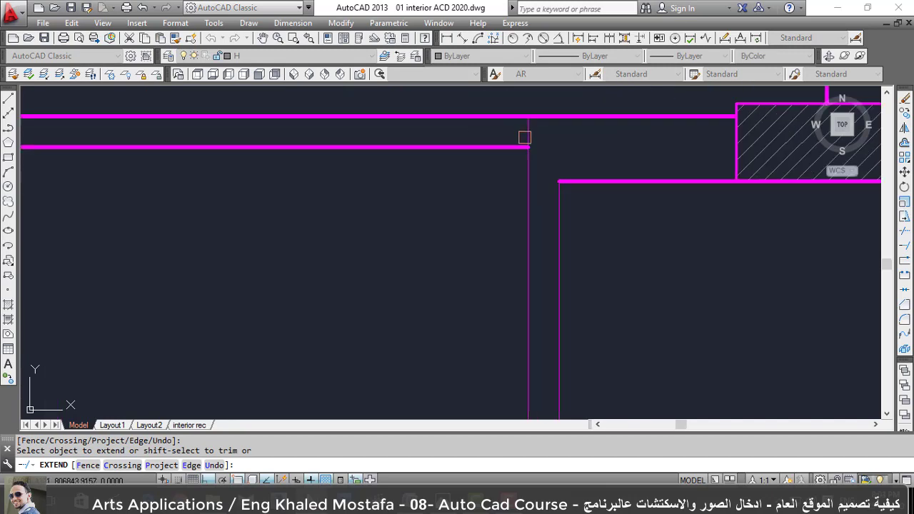
pyautogui.scroll(3, 525, 161)
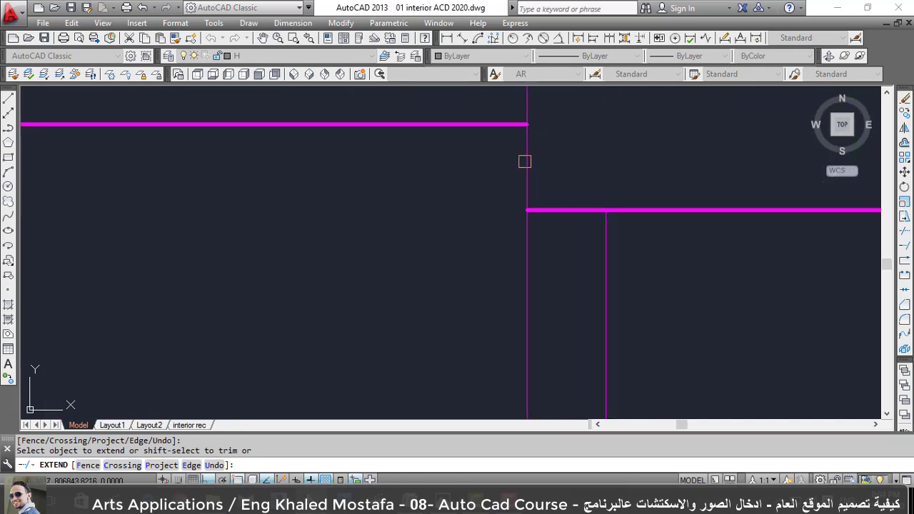
pyautogui.scroll(-3, 524, 163)
pyautogui.press('Escape')
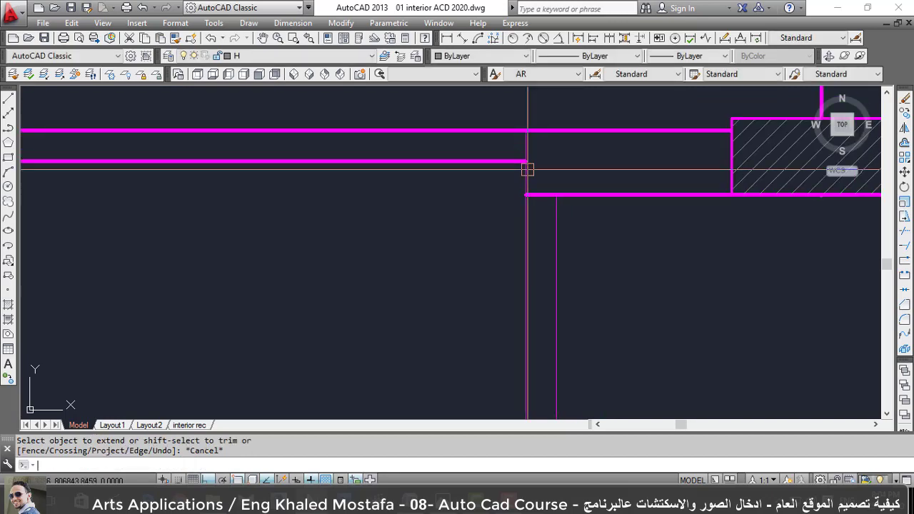
pyautogui.write('ma')
# Sample a wall line's properties, then begin trimming with all objects as cutting edges.
pyautogui.press('Return')
pyautogui.click(541, 194)
pyautogui.press('Escape')
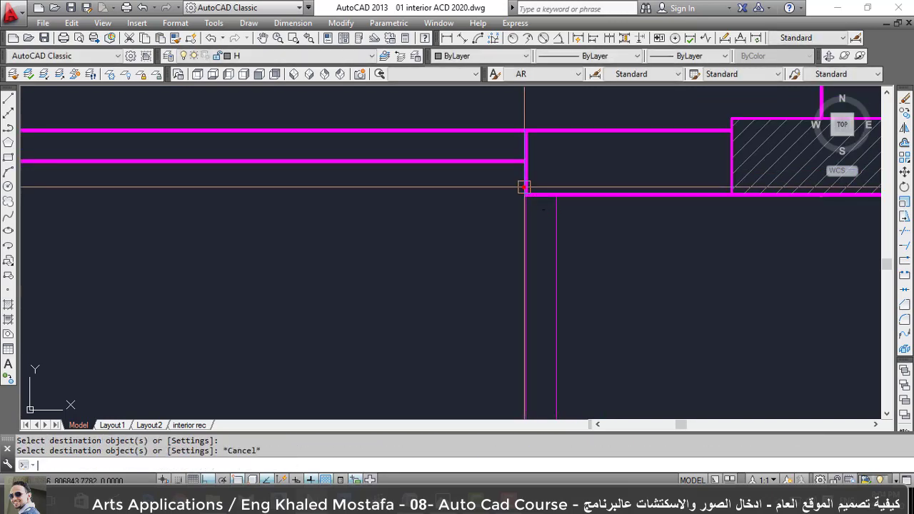
pyautogui.write('tr')
pyautogui.press('Return')
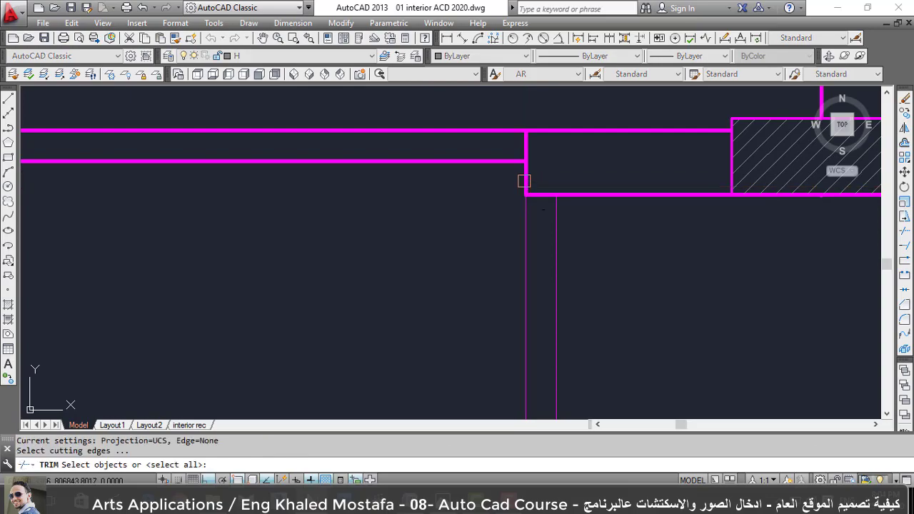
pyautogui.press('Return')
pyautogui.scroll(-2, 571, 207)
pyautogui.scroll(-3, 606, 222)
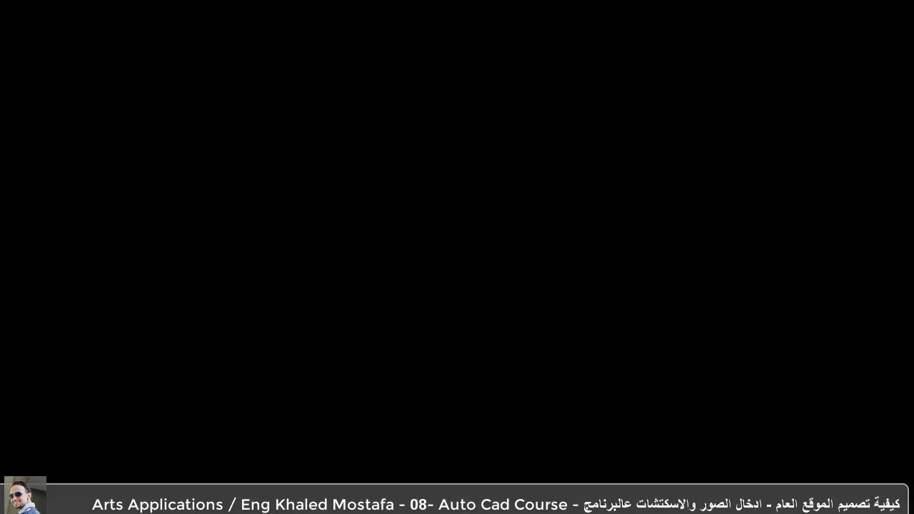
# Cancel the trim, then erase the master bedroom's partition walls and its label.
pyautogui.scroll(3, 538, 187)
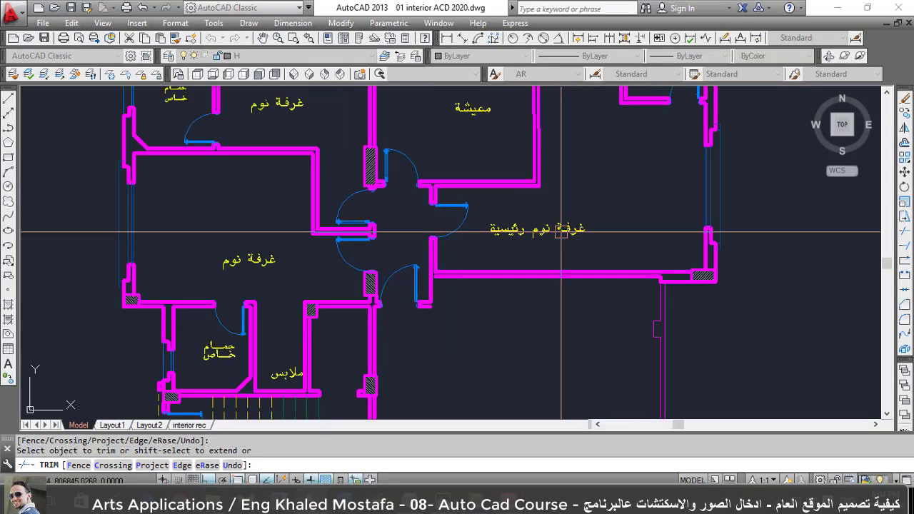
pyautogui.press('Escape')
pyautogui.click(542, 227)
pyautogui.scroll(-3, 519, 234)
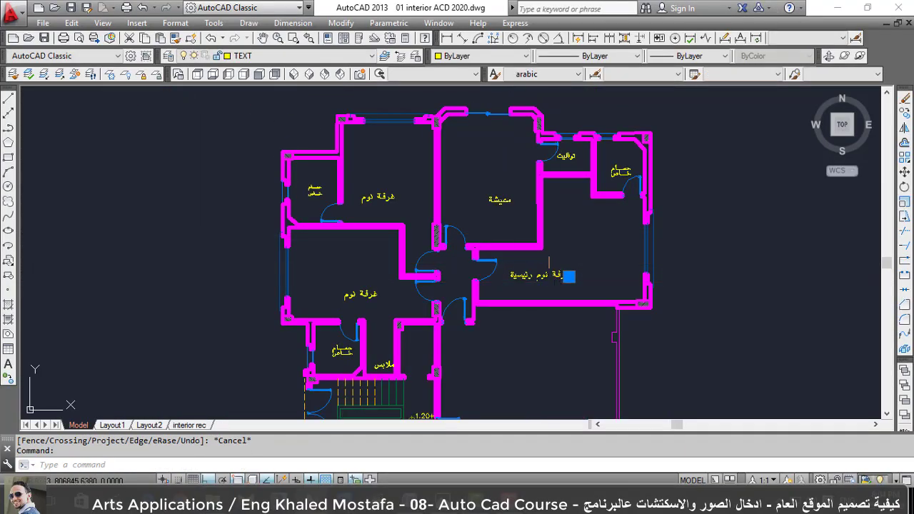
pyautogui.click(557, 280)
pyautogui.click(487, 214)
pyautogui.write('e')
pyautogui.press('Return')
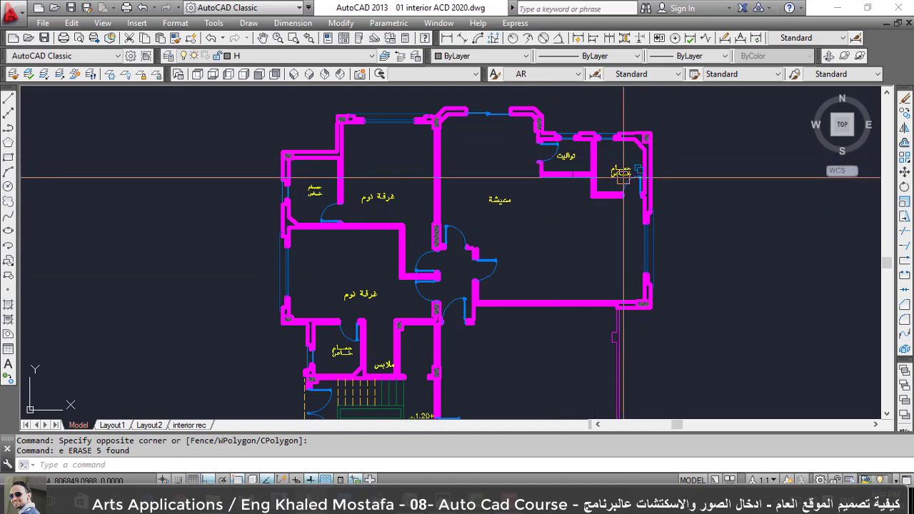
pyautogui.scroll(3, 624, 173)
pyautogui.scroll(-3, 608, 168)
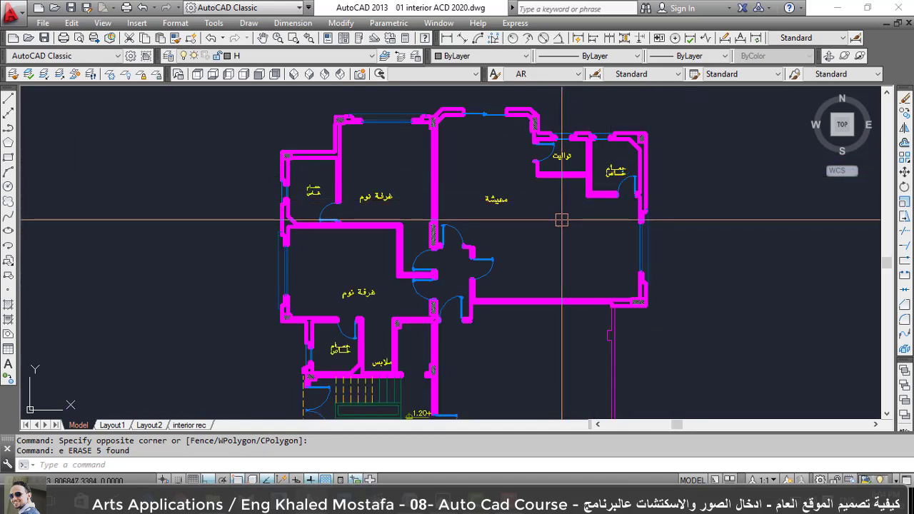
pyautogui.scroll(2, 407, 325)
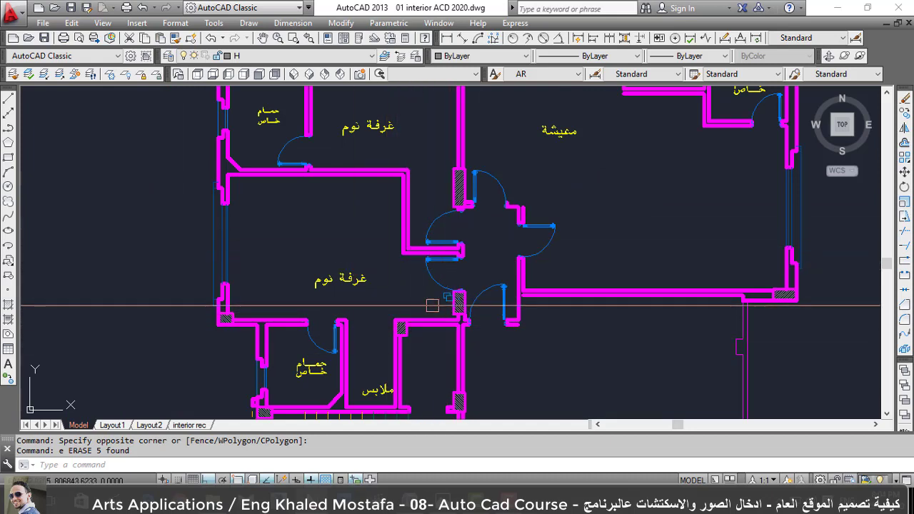
pyautogui.scroll(-1, 432, 306)
pyautogui.scroll(-1, 390, 303)
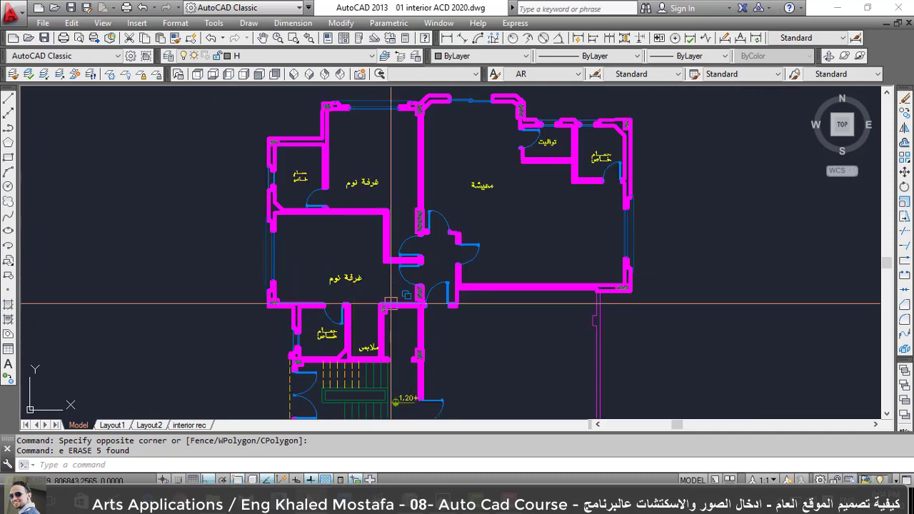
pyautogui.scroll(-2, 390, 303)
pyautogui.scroll(3, 389, 311)
pyautogui.scroll(2, 389, 314)
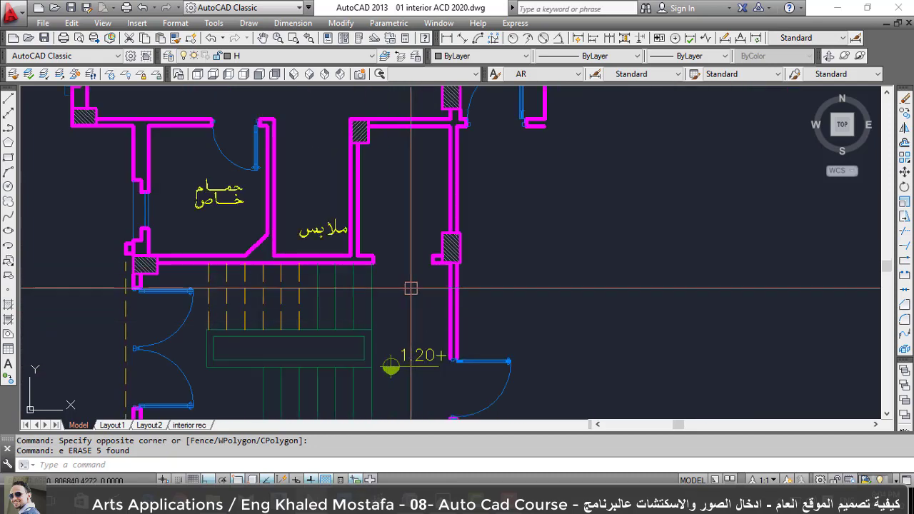
pyautogui.scroll(-2, 410, 288)
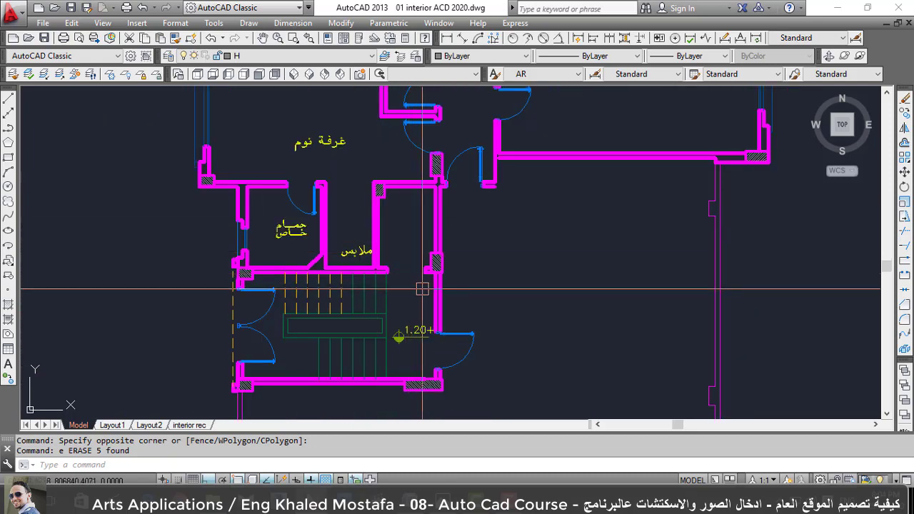
pyautogui.scroll(-1, 310, 204)
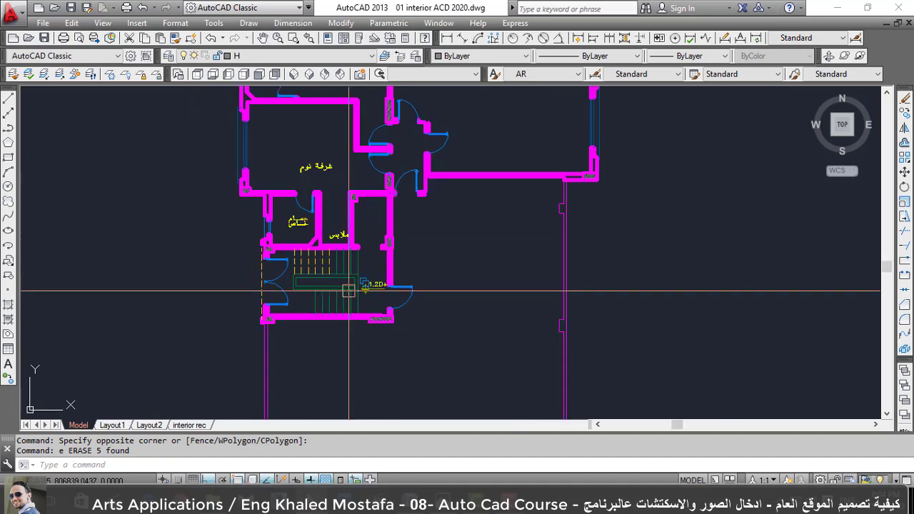
pyautogui.scroll(-1, 360, 302)
pyautogui.scroll(3, 361, 248)
pyautogui.scroll(-2, 361, 248)
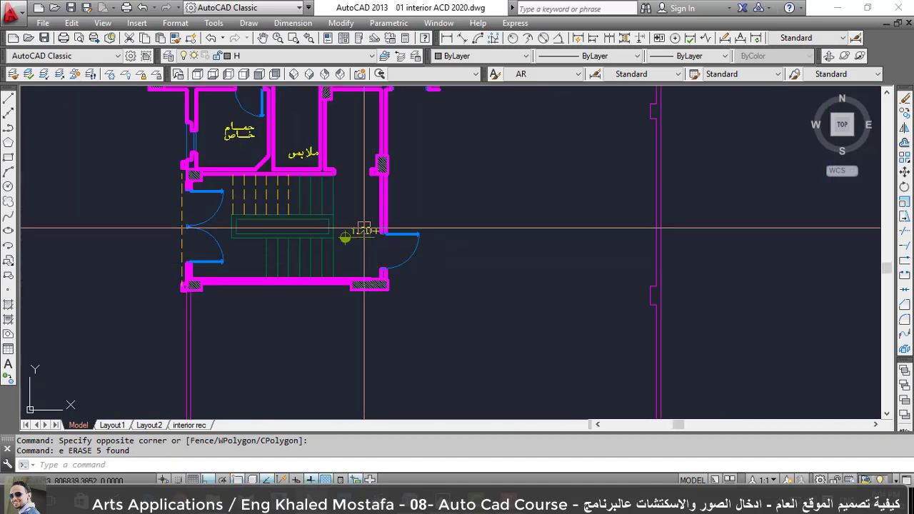
pyautogui.scroll(-1, 347, 231)
pyautogui.scroll(-1, 404, 275)
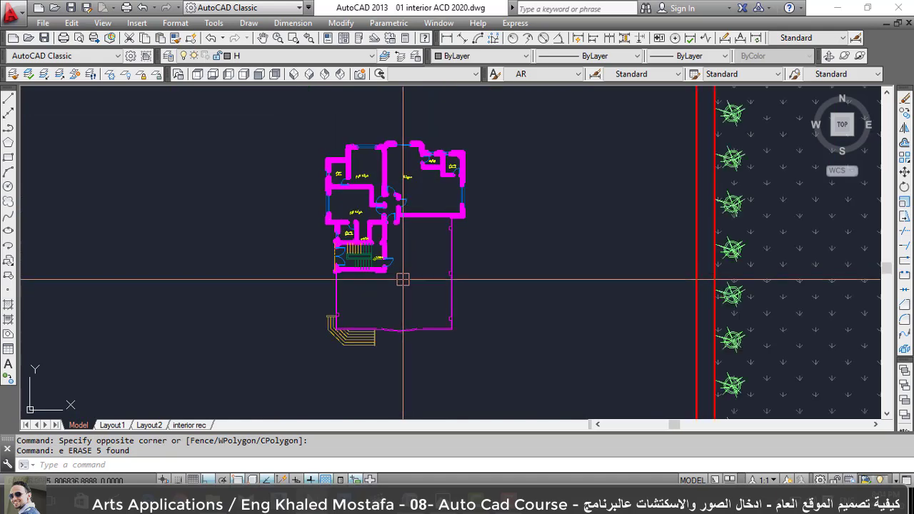
pyautogui.scroll(1, 408, 279)
pyautogui.scroll(3, 476, 156)
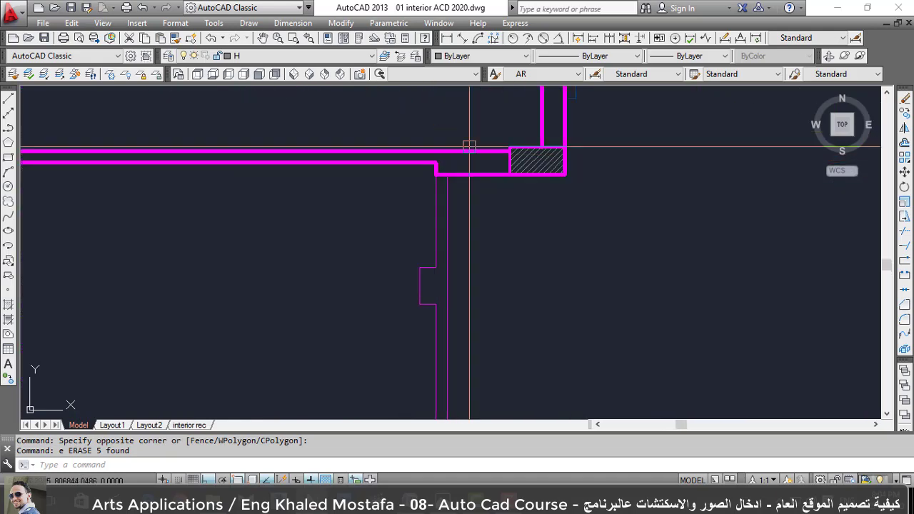
pyautogui.scroll(-2, 476, 156)
pyautogui.scroll(-1, 473, 146)
pyautogui.scroll(-1, 310, 245)
pyautogui.scroll(-1, 311, 245)
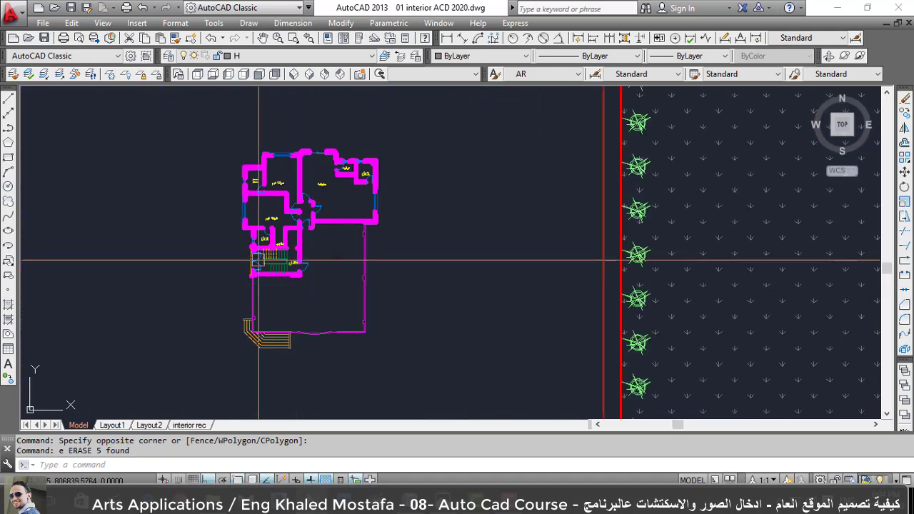
pyautogui.scroll(5, 244, 333)
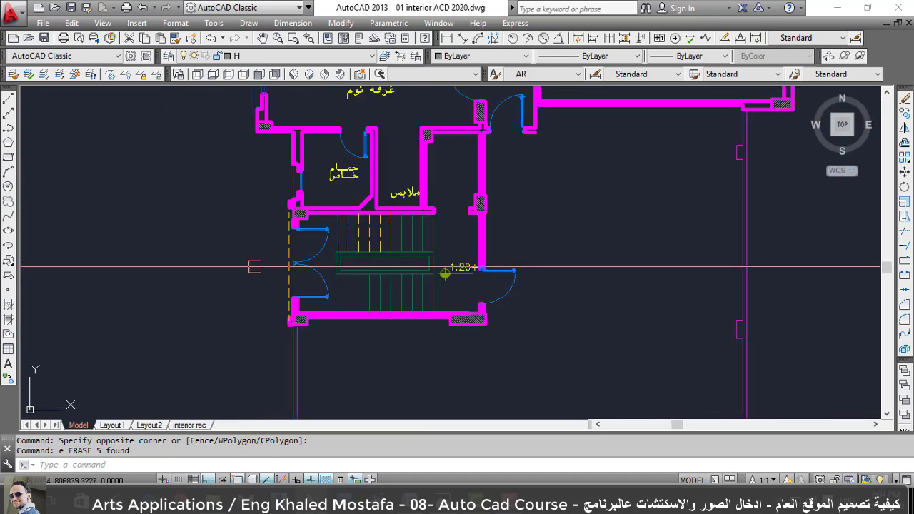
# Erase the stair room's left door, then start and abandon a line at the wall opening.
pyautogui.click(293, 265)
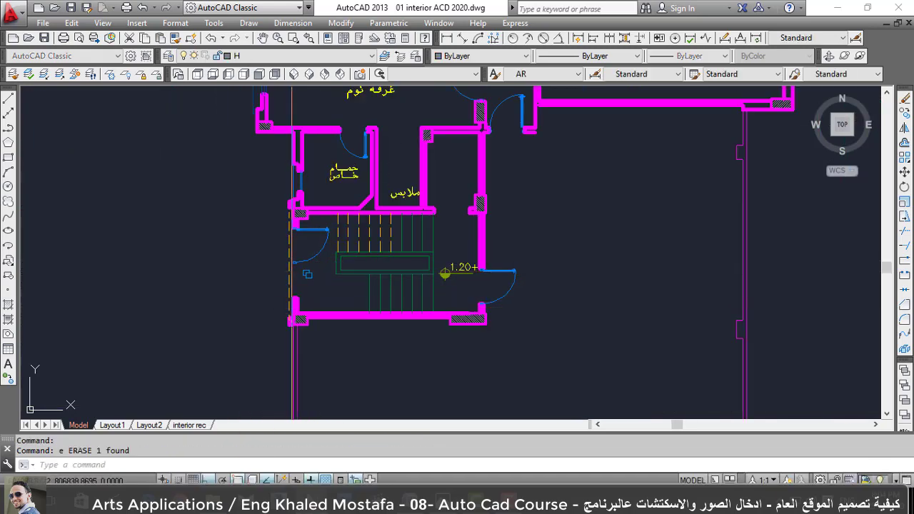
pyautogui.press('Return')
pyautogui.scroll(2, 284, 285)
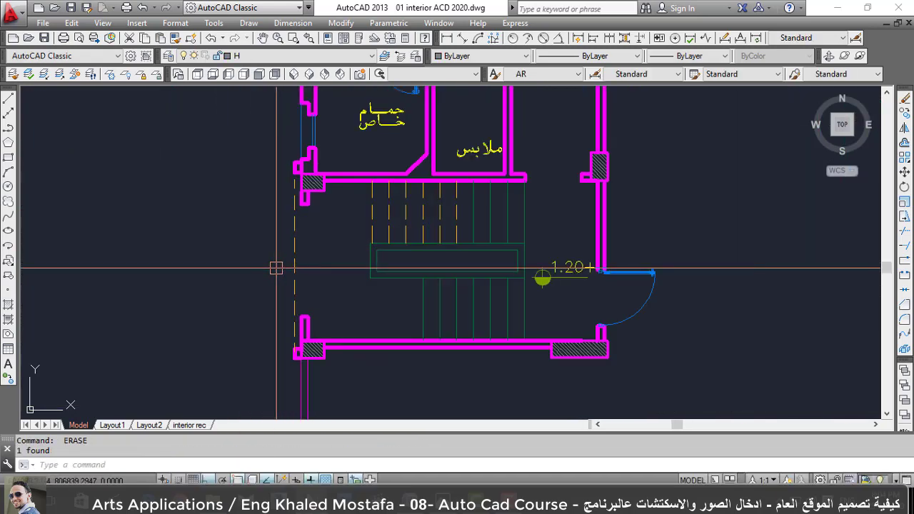
pyautogui.write('l')
pyautogui.press('Return')
pyautogui.click(305, 317)
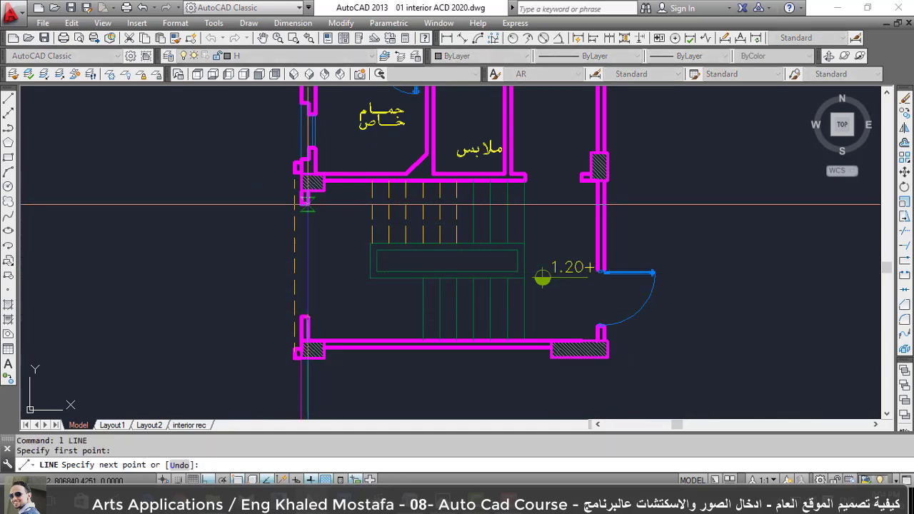
pyautogui.click(296, 310)
pyautogui.press('Escape')
# Fillet the curved front wall arc to the straight bottom wall line to close the gap.
pyautogui.scroll(-2, 227, 272)
pyautogui.scroll(-3, 271, 240)
pyautogui.scroll(-3, 281, 255)
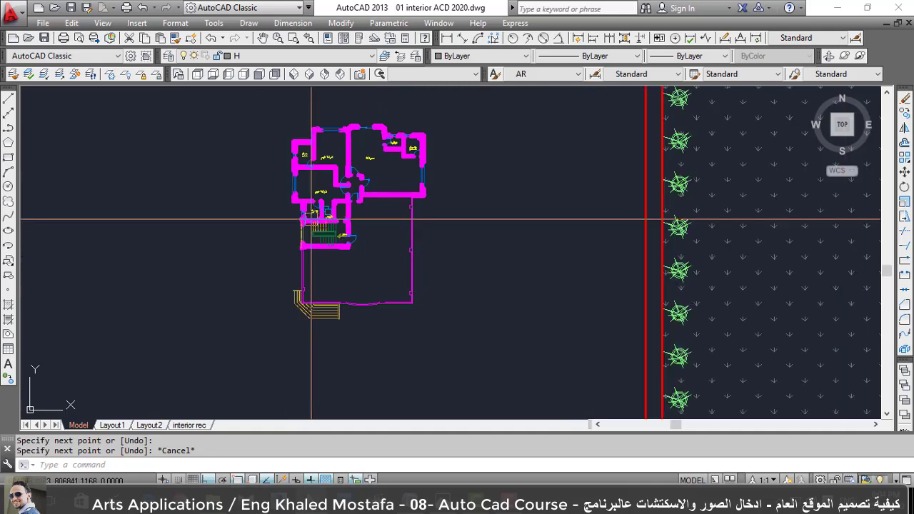
pyautogui.scroll(4, 310, 220)
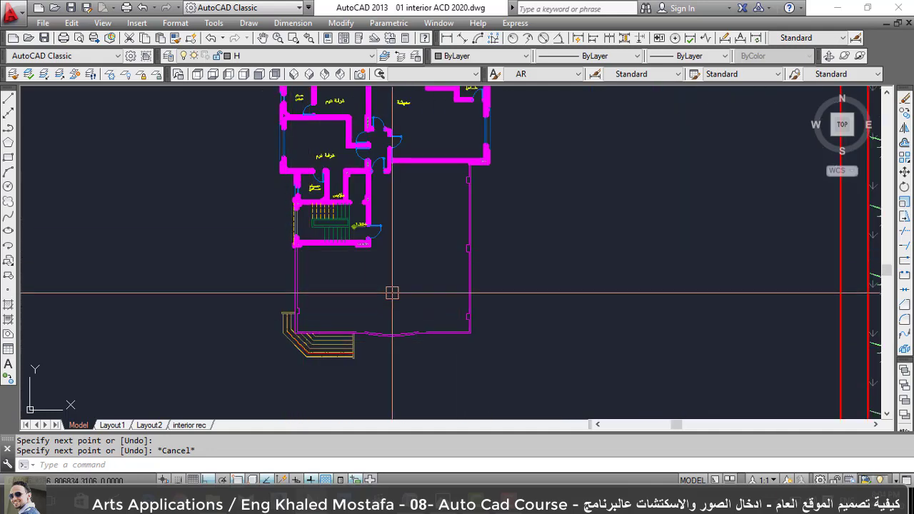
pyautogui.scroll(5, 376, 309)
pyautogui.write('f')
pyautogui.press('Return')
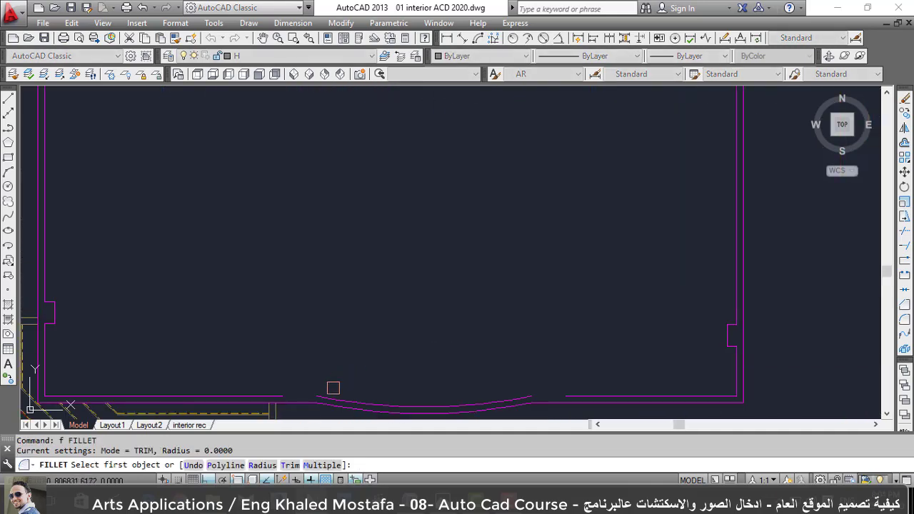
pyautogui.click(315, 393)
pyautogui.click(540, 392)
pyautogui.press('Return')
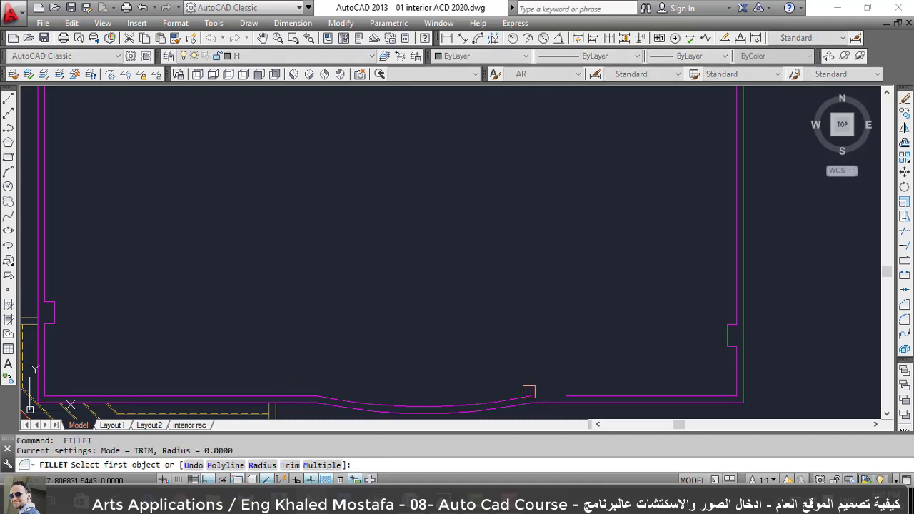
pyautogui.click(529, 392)
pyautogui.scroll(-6, 557, 357)
pyautogui.press('Escape')
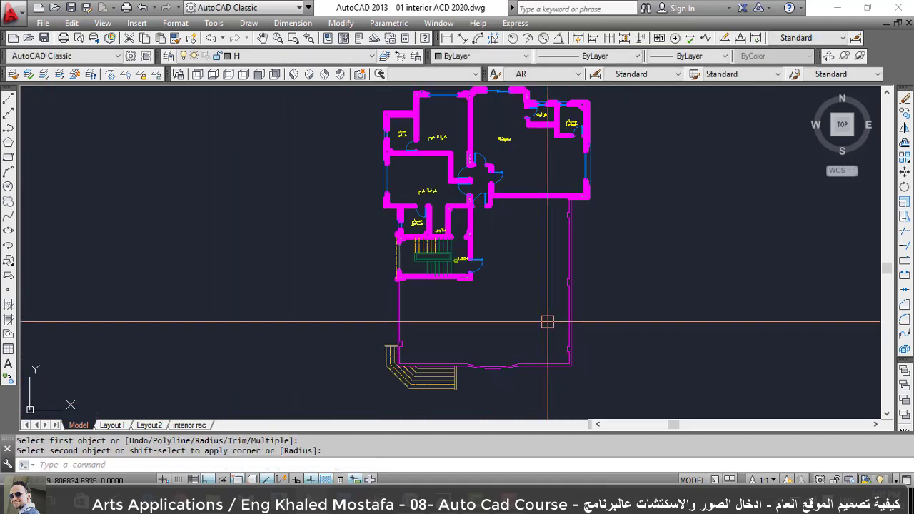
pyautogui.scroll(-5, 480, 257)
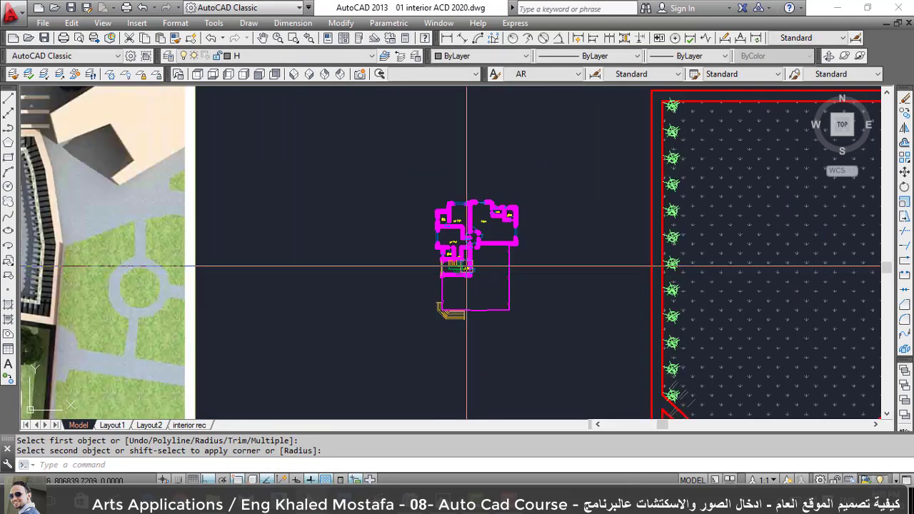
pyautogui.scroll(4, 483, 214)
pyautogui.scroll(-3, 482, 212)
# Window-select all 277 villa plan objects and convert them to a block in Block Definition.
pyautogui.scroll(-3, 483, 213)
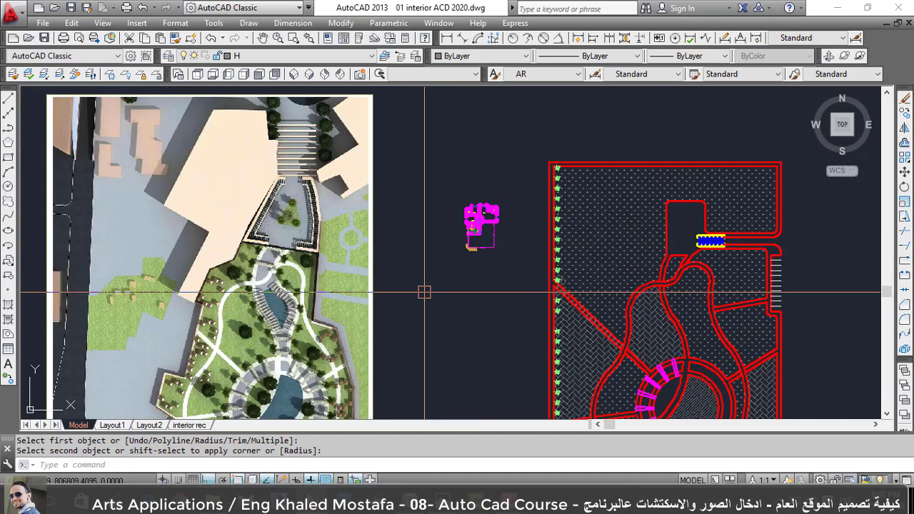
pyautogui.click(424, 180)
pyautogui.scroll(3, 511, 182)
pyautogui.press('Return')
pyautogui.write('fdf')
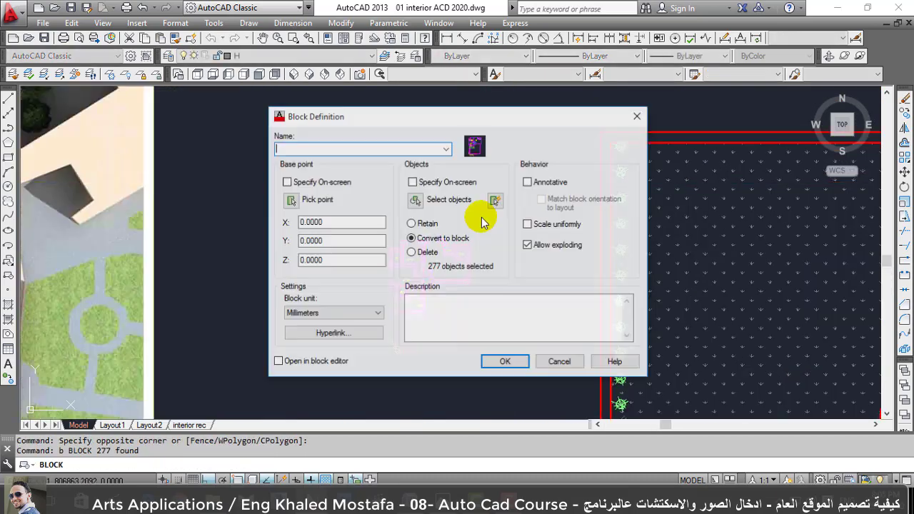
pyautogui.click(493, 367)
pyautogui.click(426, 355)
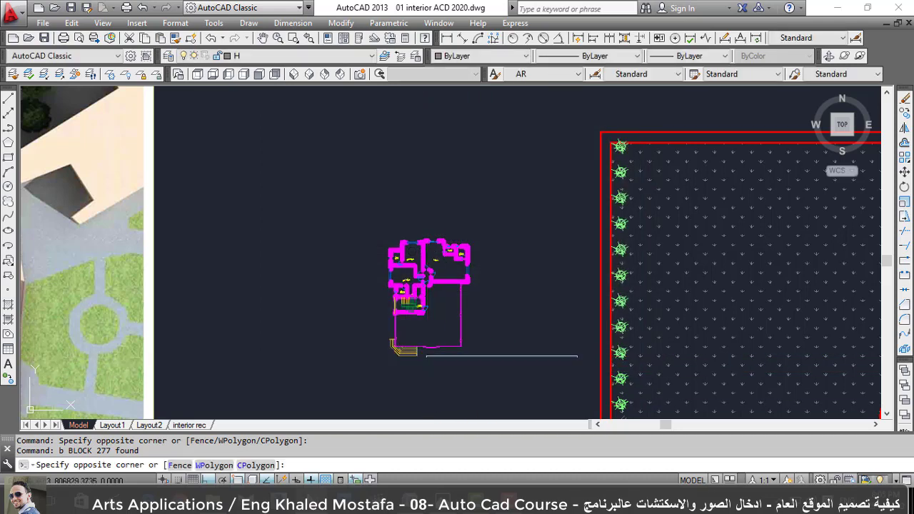
pyautogui.click(574, 370)
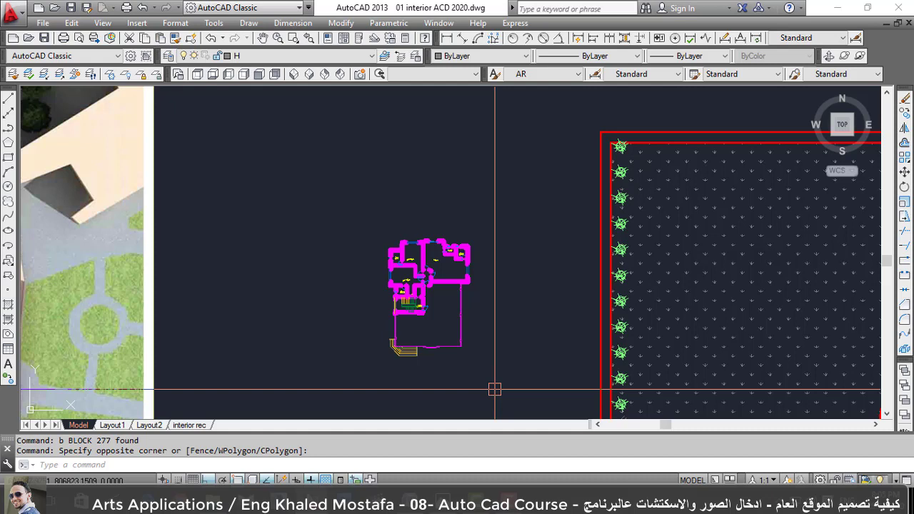
# Explode the ground-floor house block into separate objects with X.
pyautogui.click(414, 307)
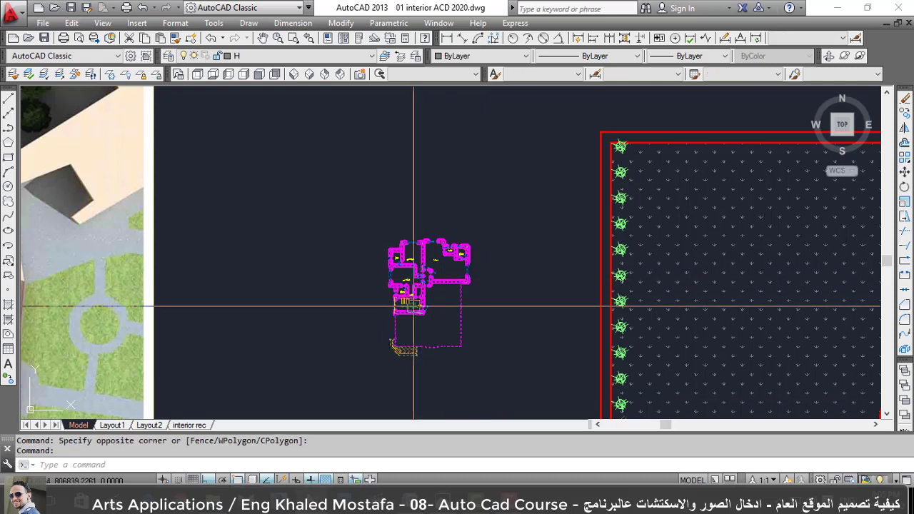
pyautogui.write('x')
pyautogui.press('Return')
pyautogui.scroll(5, 408, 305)
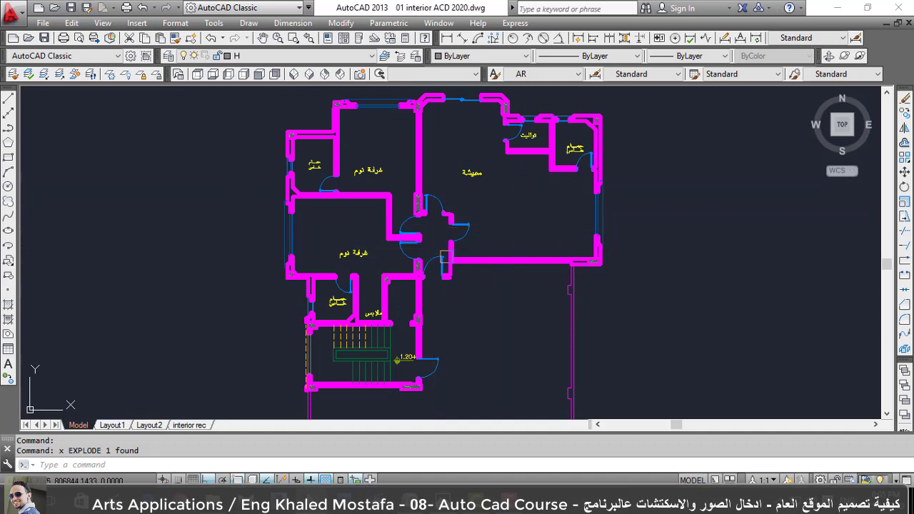
pyautogui.scroll(2, 454, 258)
pyautogui.scroll(-2, 464, 241)
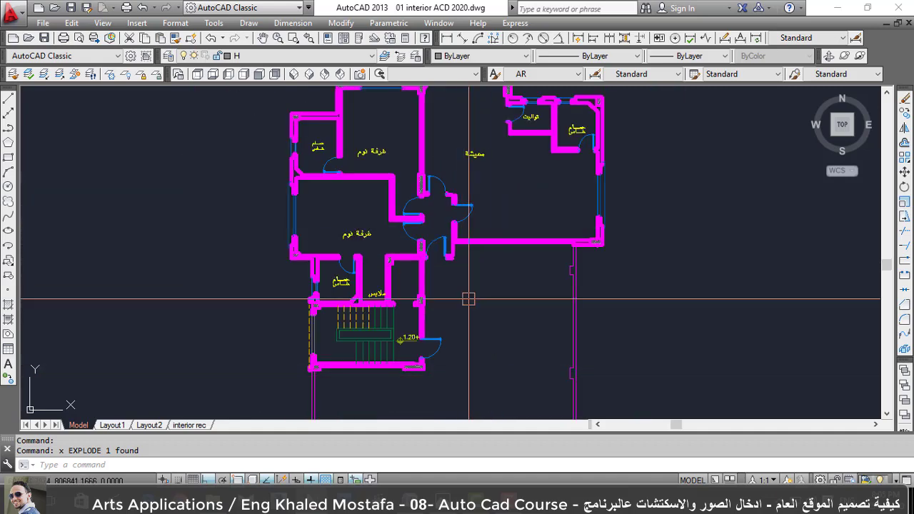
pyautogui.scroll(-2, 468, 299)
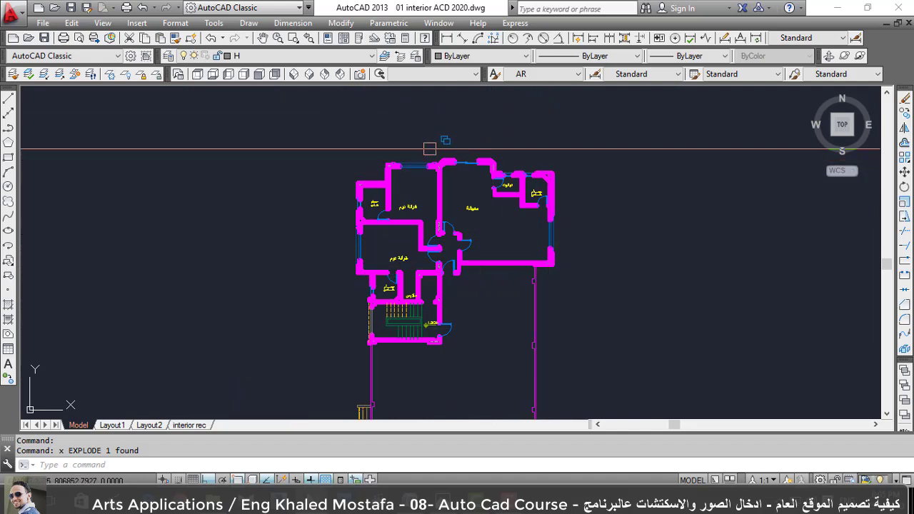
pyautogui.scroll(4, 407, 168)
# Erase the thin dashed line near the top wall.
pyautogui.click(422, 171)
pyautogui.write('e')
pyautogui.press('Return')
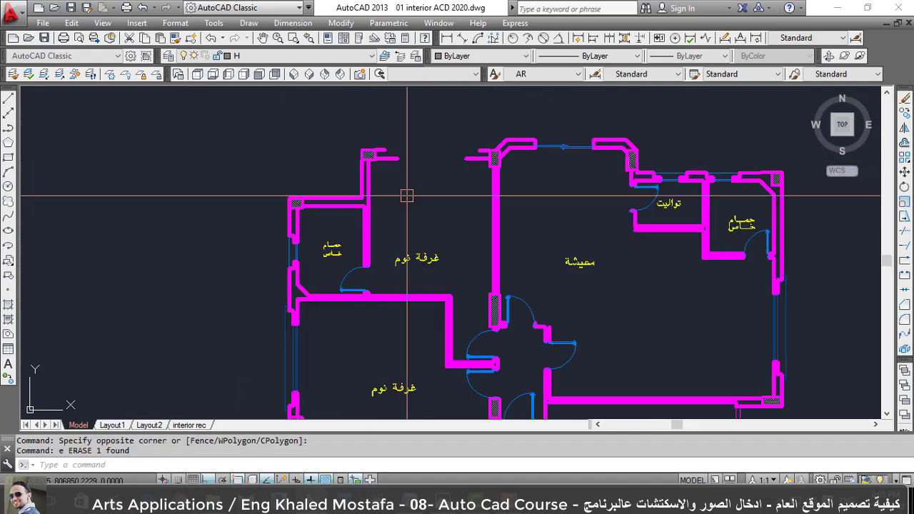
pyautogui.click(327, 259)
pyautogui.press('Escape')
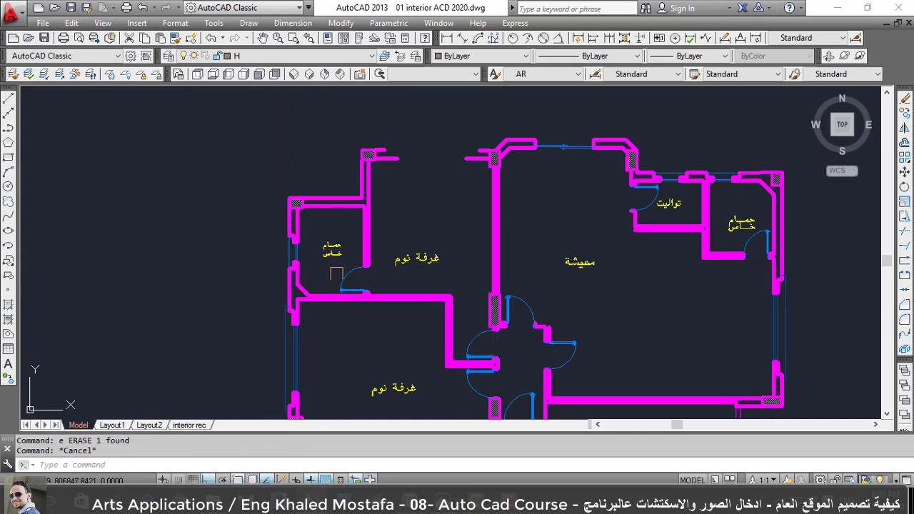
# Start a Fillet to join two wall lines at a corner, then cancel it.
pyautogui.write('f')
pyautogui.press('Return')
pyautogui.scroll(2, 345, 232)
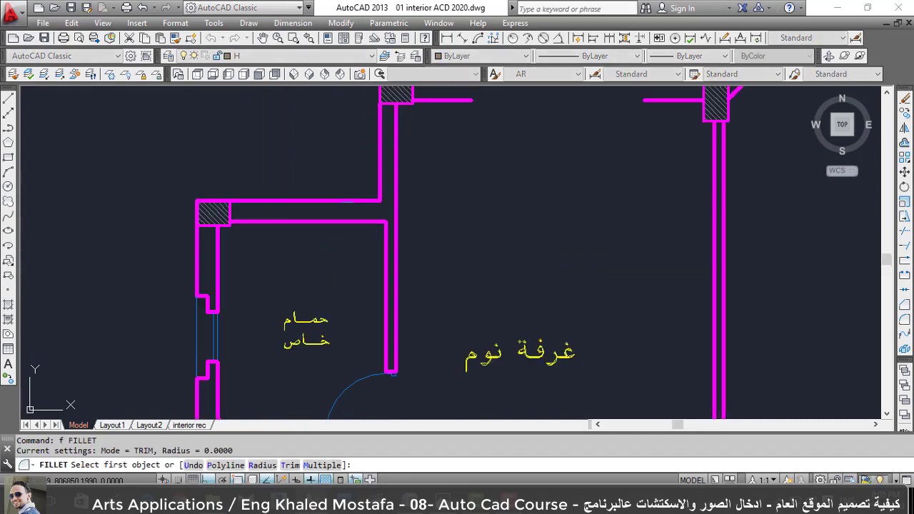
pyautogui.scroll(2, 350, 236)
pyautogui.press('Escape')
pyautogui.press('Escape')
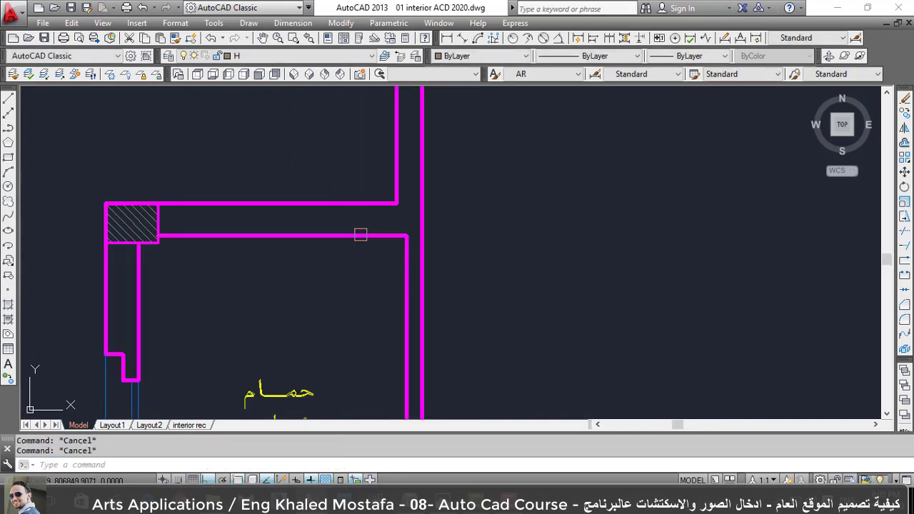
pyautogui.scroll(-2, 461, 336)
# Delete the interior wall beside the bathroom.
pyautogui.click(481, 345)
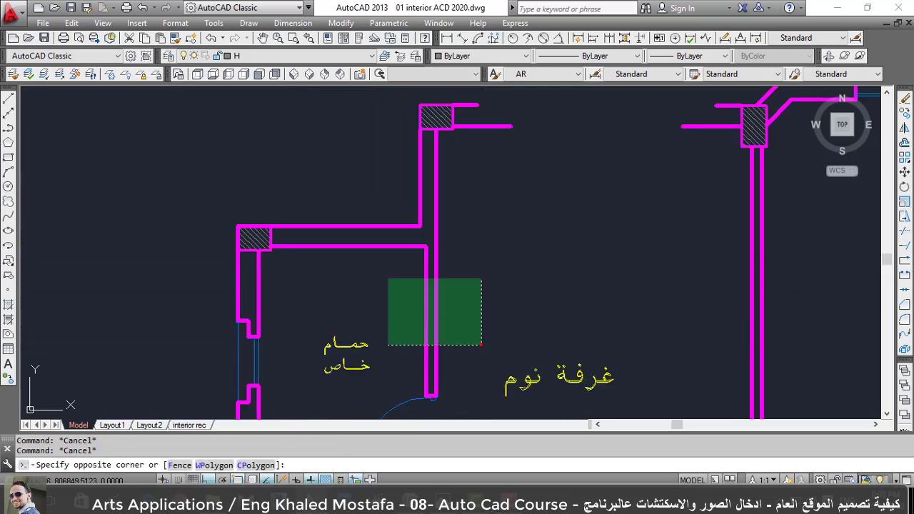
pyautogui.click(368, 241)
pyautogui.scroll(-3, 452, 199)
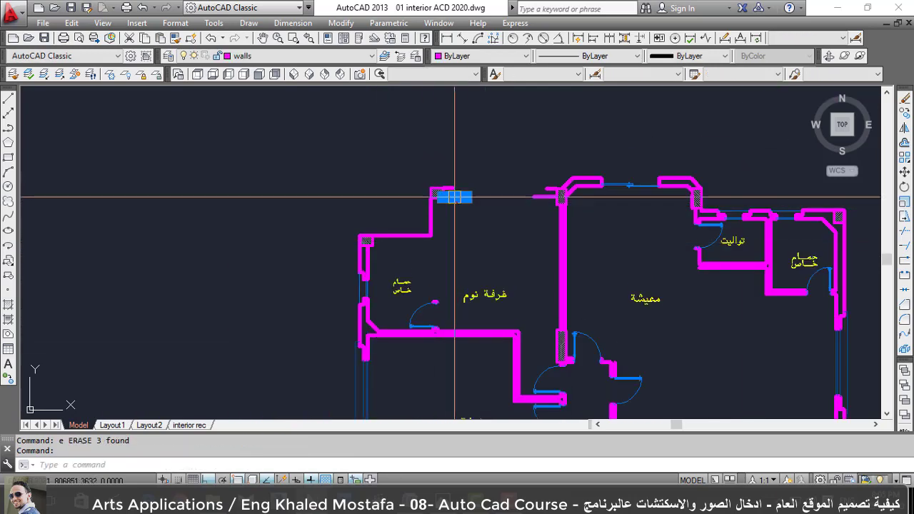
pyautogui.press('Delete')
pyautogui.scroll(3, 478, 286)
pyautogui.scroll(2, 559, 183)
pyautogui.scroll(-4, 481, 186)
# Erase the left bedroom's interior walls and room labels.
pyautogui.click(503, 254)
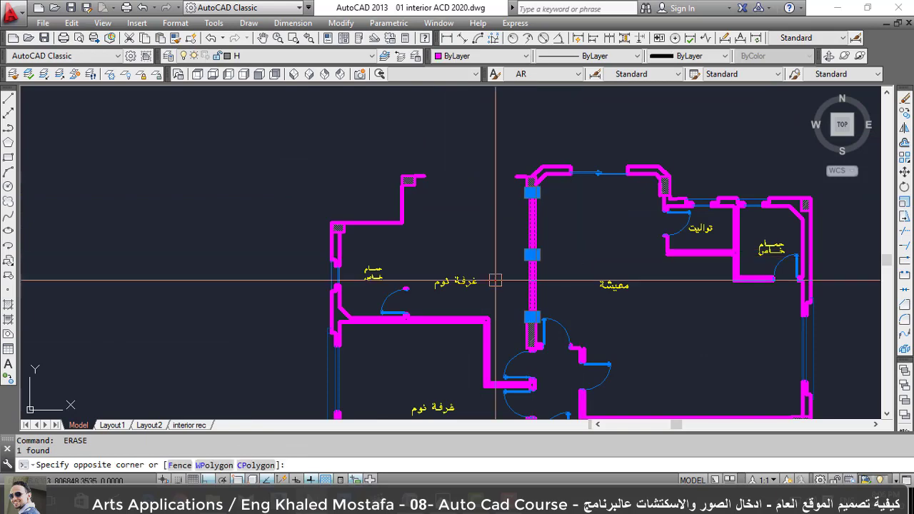
pyautogui.click(448, 349)
pyautogui.click(440, 328)
pyautogui.click(361, 260)
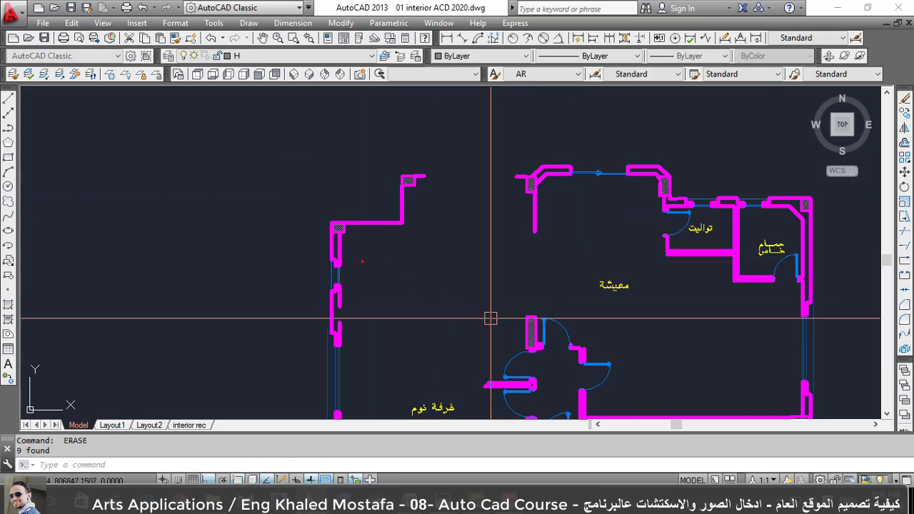
pyautogui.press('Delete')
# Erase the central door with its wall pieces and the bottom-centre door swing.
pyautogui.moveTo(434, 284); pyautogui.dragTo(320, 191, button='middle')
pyautogui.click(459, 293)
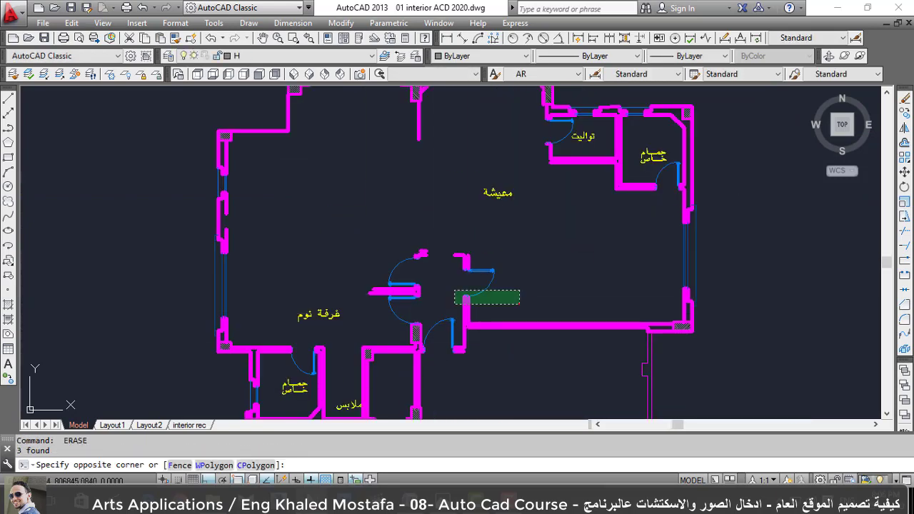
pyautogui.click(357, 243)
pyautogui.press('Delete')
pyautogui.scroll(2, 436, 336)
pyautogui.click(557, 321)
pyautogui.click(387, 255)
pyautogui.press('Delete')
# Erase the bathroom and closet interior walls, door, labels and a leftover piece.
pyautogui.scroll(-3, 371, 307)
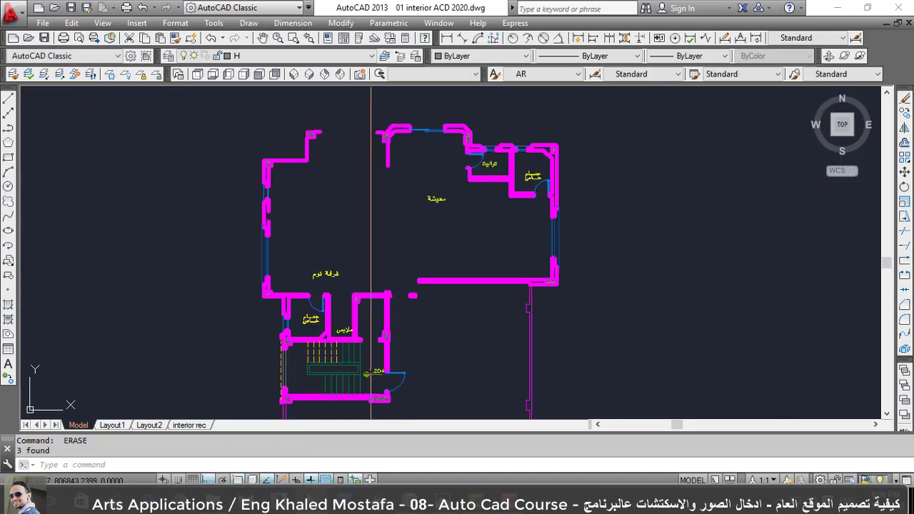
pyautogui.scroll(2, 347, 331)
pyautogui.click(231, 147)
pyautogui.press('Delete')
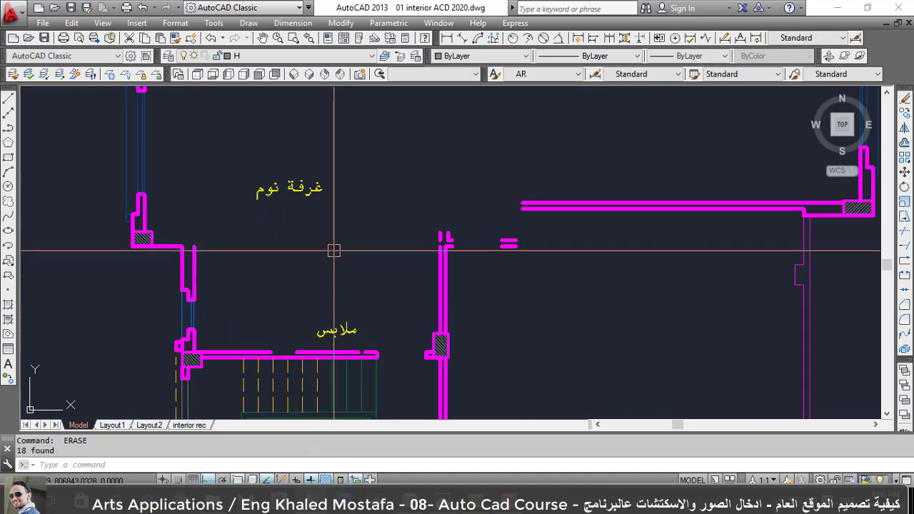
pyautogui.click(302, 229)
pyautogui.click(369, 342)
pyautogui.press('Delete')
pyautogui.scroll(-2, 350, 345)
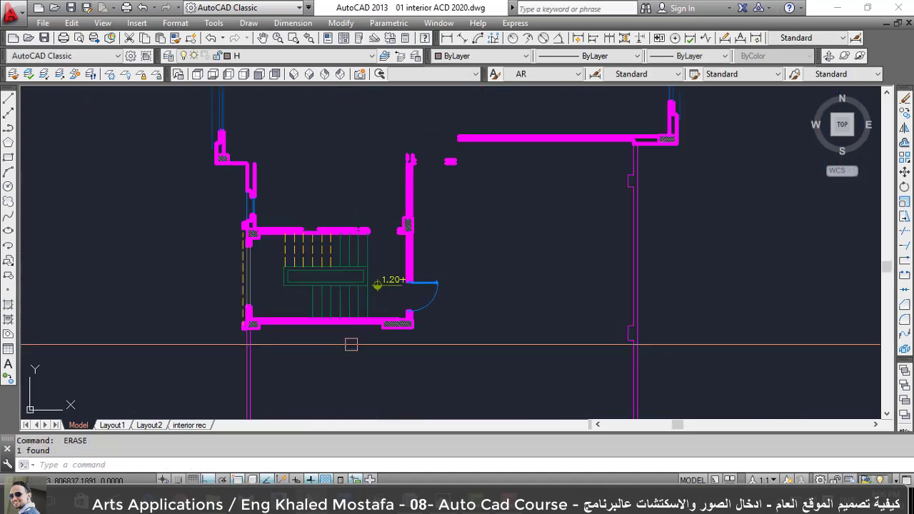
# Erase the stair block and the door below the stair.
pyautogui.click(389, 307)
pyautogui.click(247, 242)
pyautogui.press('Delete')
pyautogui.click(469, 316)
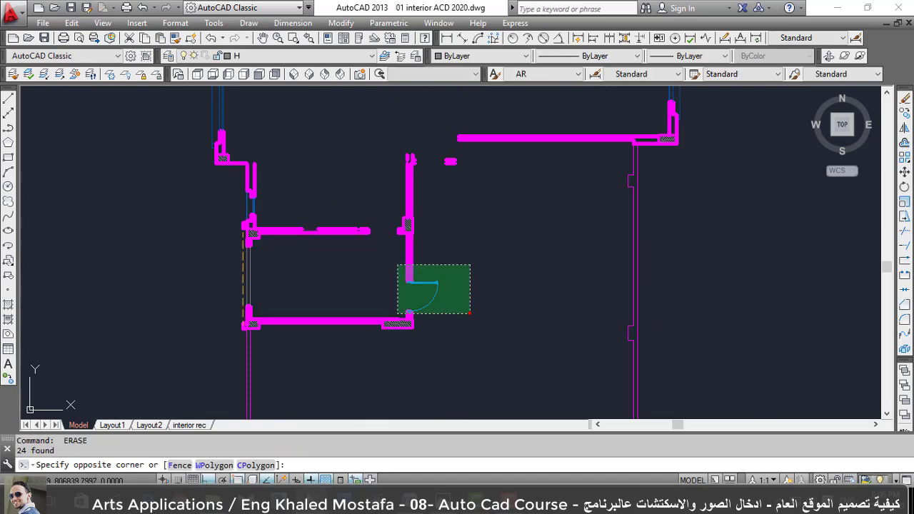
pyautogui.click(396, 265)
pyautogui.press('Escape')
pyautogui.click(416, 288)
pyautogui.write('e')
pyautogui.press('Return')
# Delete the hatch fills inside the left and right wall blocks.
pyautogui.scroll(3, 416, 288)
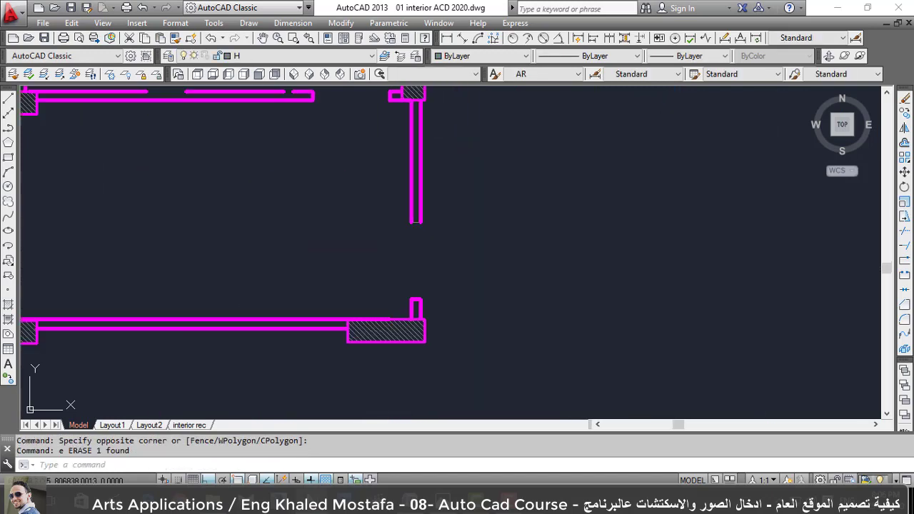
pyautogui.click(354, 345)
pyautogui.press('Delete')
pyautogui.scroll(-3, 354, 345)
pyautogui.scroll(3, 233, 354)
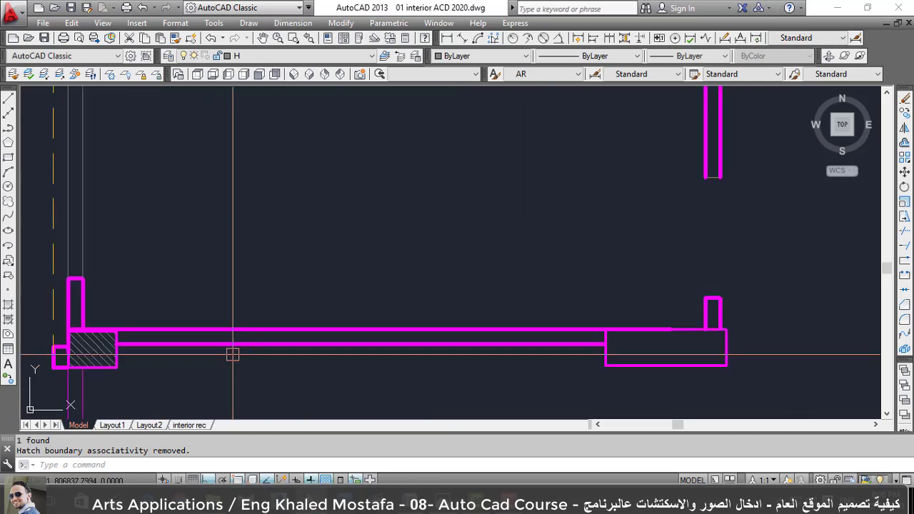
pyautogui.scroll(-3, 85, 347)
pyautogui.scroll(3, 139, 204)
pyautogui.scroll(2, 143, 214)
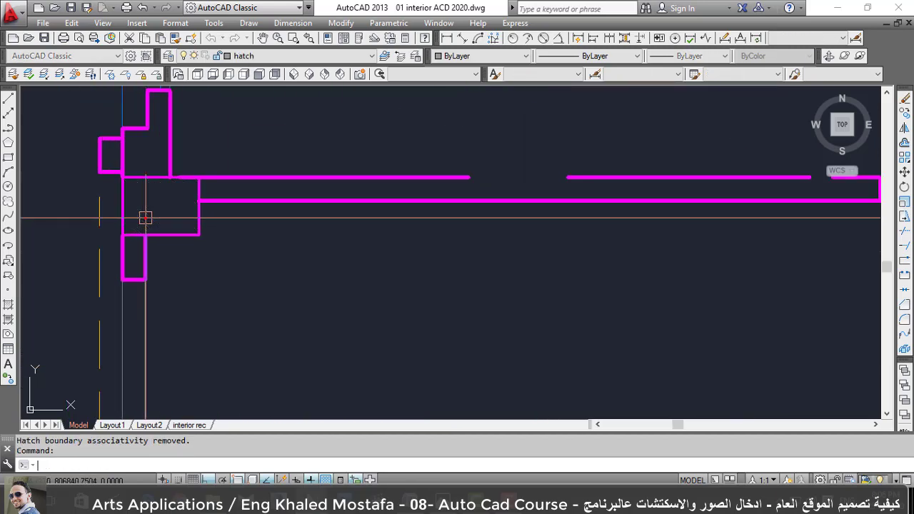
pyautogui.scroll(-1, 374, 238)
pyautogui.scroll(2, 529, 210)
pyautogui.scroll(2, 564, 213)
pyautogui.click(592, 214)
pyautogui.press('Delete')
pyautogui.scroll(-3, 421, 274)
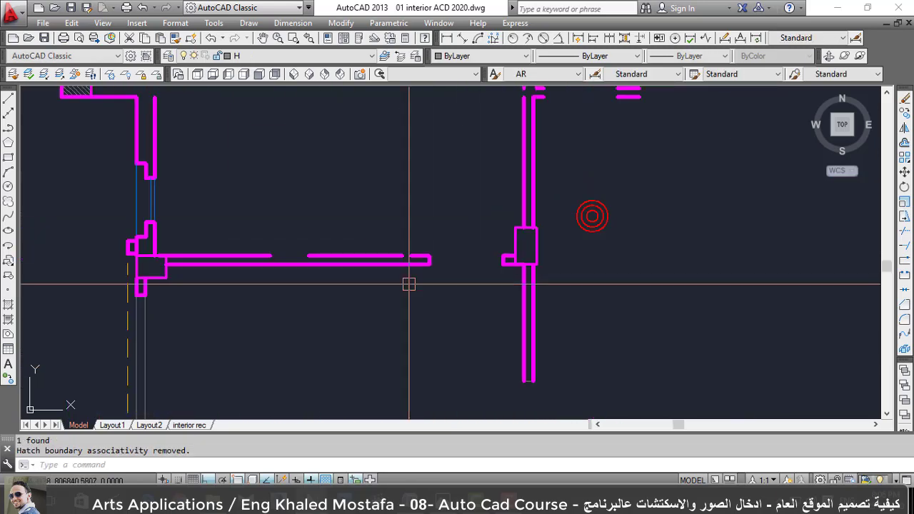
# Erase the dashed wall pieces with a window selection.
pyautogui.click(241, 313)
pyautogui.click(484, 212)
pyautogui.write('e')
pyautogui.press('Return')
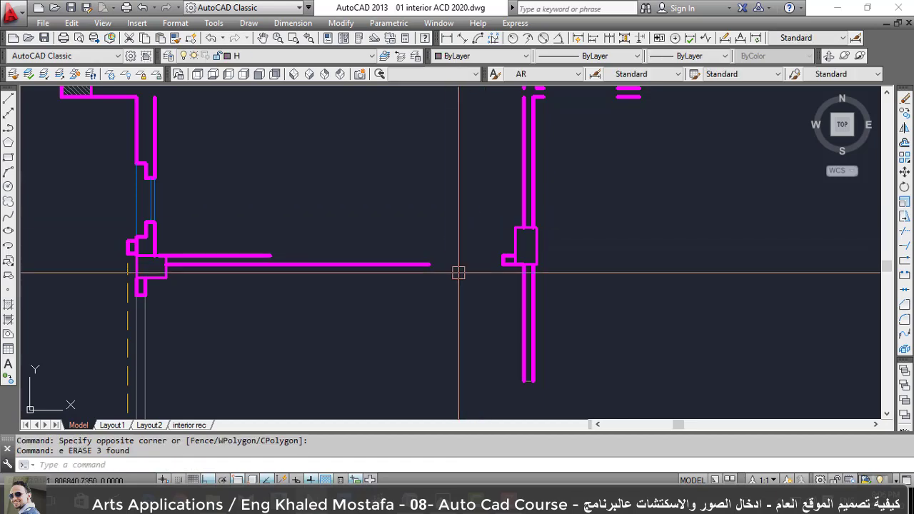
# Erase the leftover wall pieces along the right wall.
pyautogui.moveTo(457, 271); pyautogui.dragTo(571, 238)
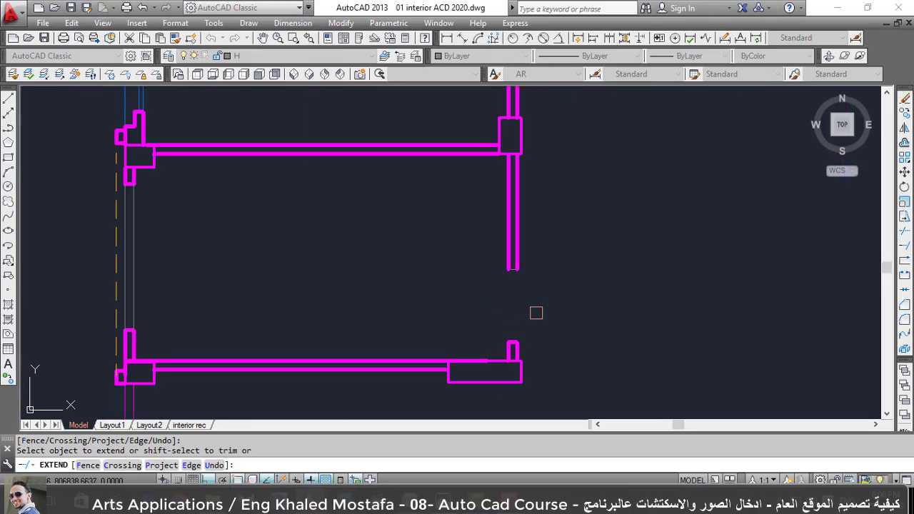
pyautogui.press('Escape')
pyautogui.moveTo(485, 251); pyautogui.dragTo(528, 385)
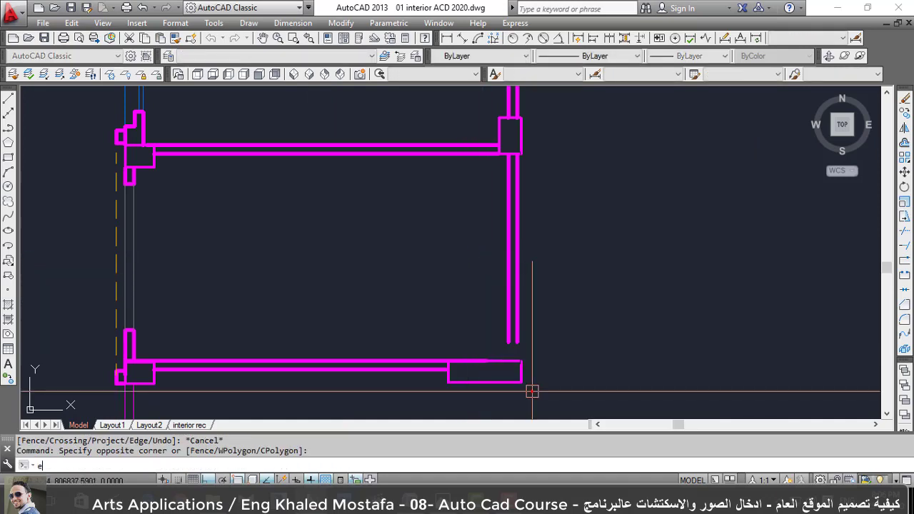
pyautogui.write('e')
pyautogui.press('Return')
# Extend a wall line to the right boundary wall.
pyautogui.press('Return')
pyautogui.click(520, 312)
pyautogui.click(469, 347)
pyautogui.press('Return')
pyautogui.press('Escape')
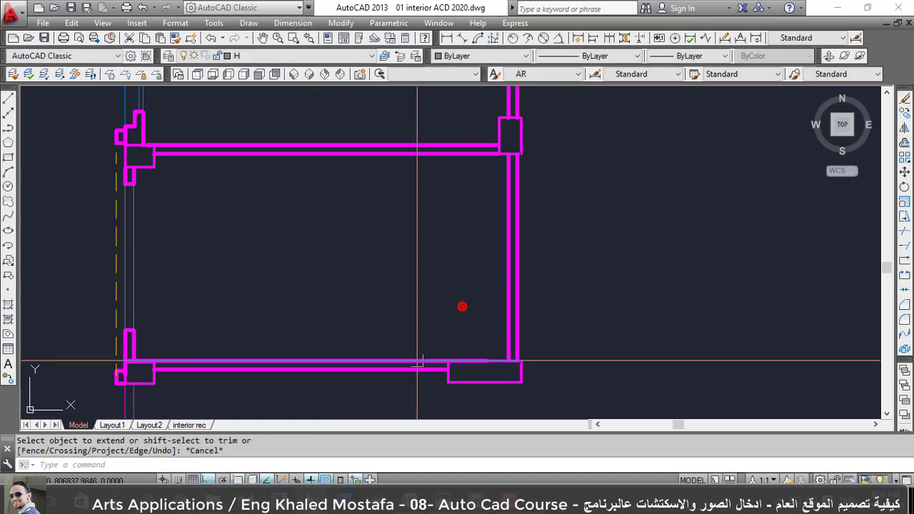
pyautogui.click(461, 305)
pyautogui.click(414, 378)
pyautogui.scroll(-2, 414, 316)
pyautogui.press('Escape')
# Erase the stray piece at the lower-right corner.
pyautogui.click(312, 374)
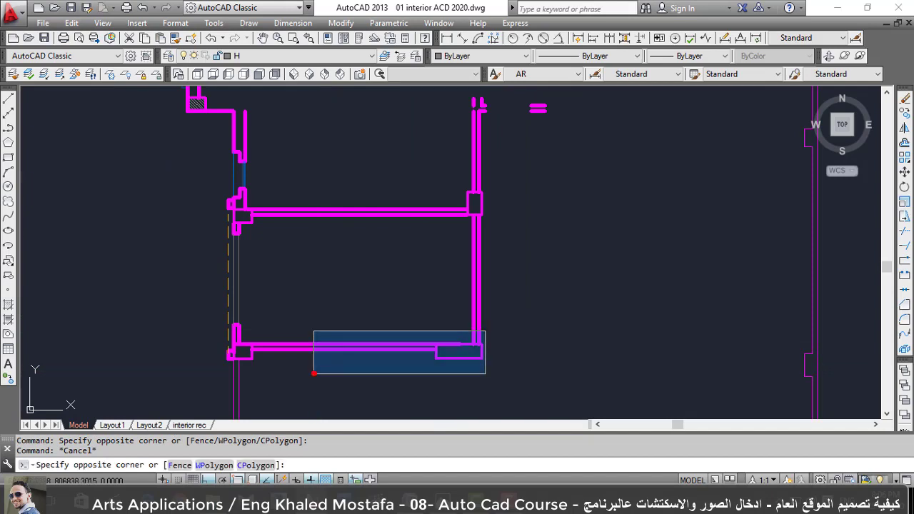
pyautogui.click(523, 315)
pyautogui.scroll(3, 431, 376)
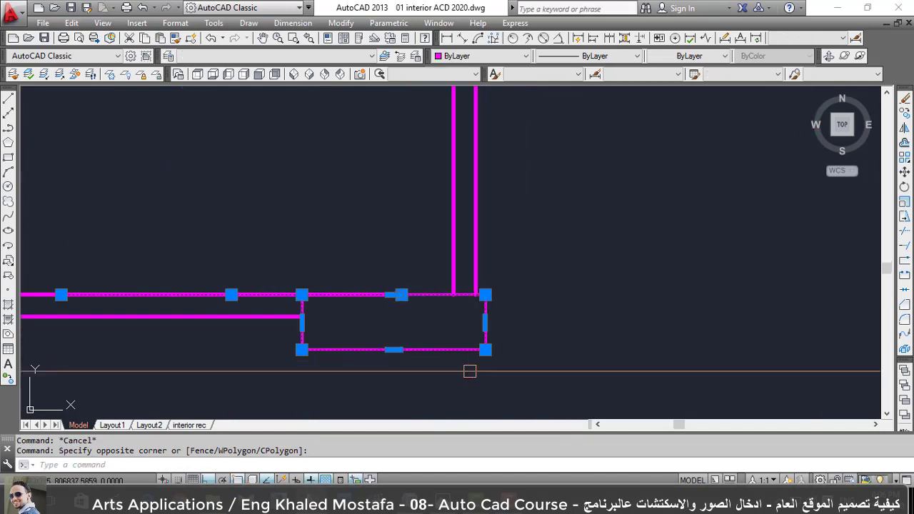
pyautogui.click(449, 322)
pyautogui.write('e')
pyautogui.press('Return')
# Extend the upper wall line to the box with EXTEND.
pyautogui.write('x')
pyautogui.press('Return')
pyautogui.press('Return')
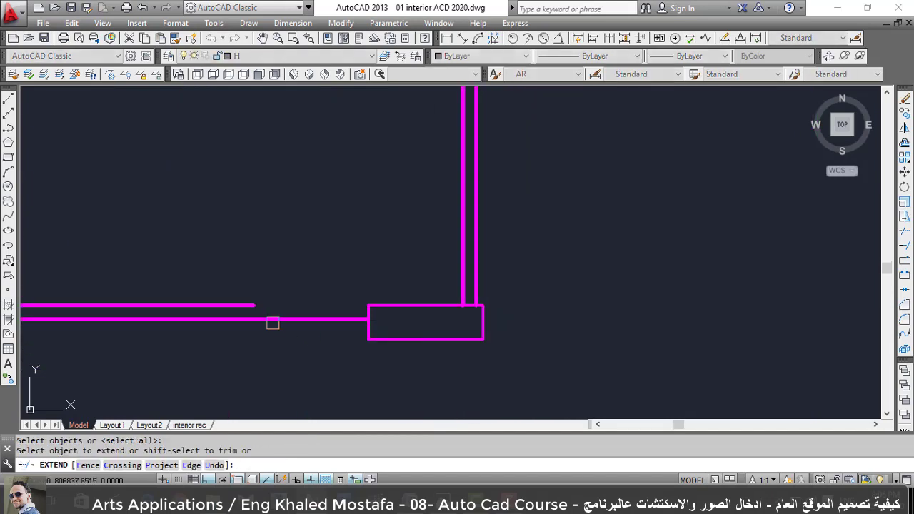
pyautogui.click(247, 306)
pyautogui.press('Escape')
# Trim away the short overlapping segment at the corner.
pyautogui.write('tr')
pyautogui.press('Return')
pyautogui.press('Return')
pyautogui.scroll(2, 350, 316)
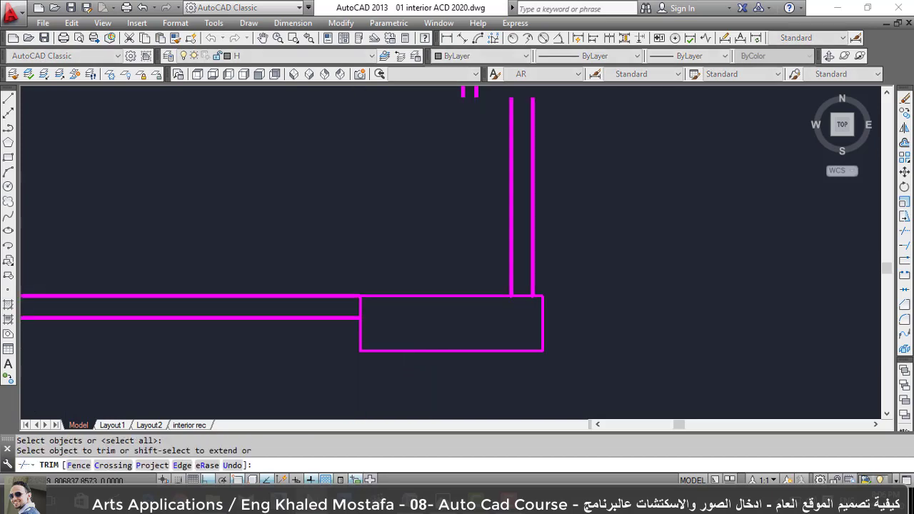
pyautogui.scroll(2, 349, 307)
pyautogui.scroll(-4, 608, 280)
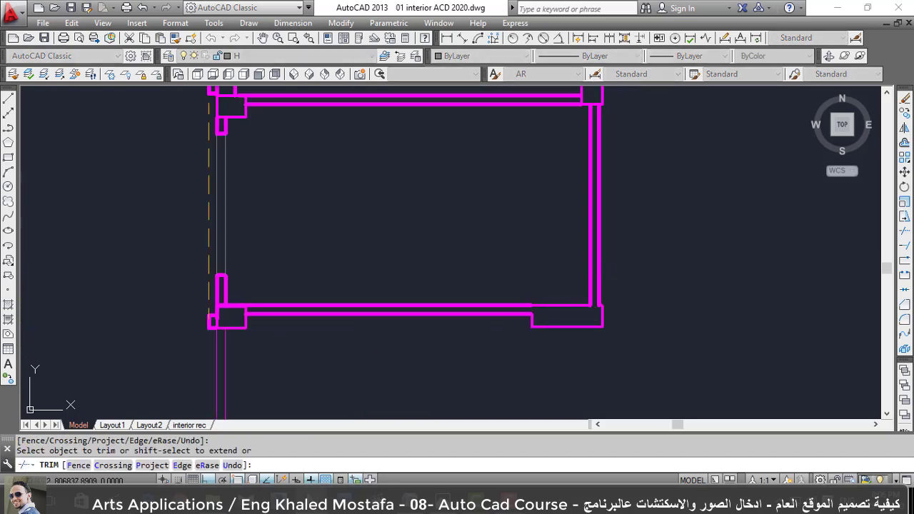
pyautogui.scroll(2, 562, 329)
pyautogui.scroll(3, 380, 321)
pyautogui.scroll(2, 324, 312)
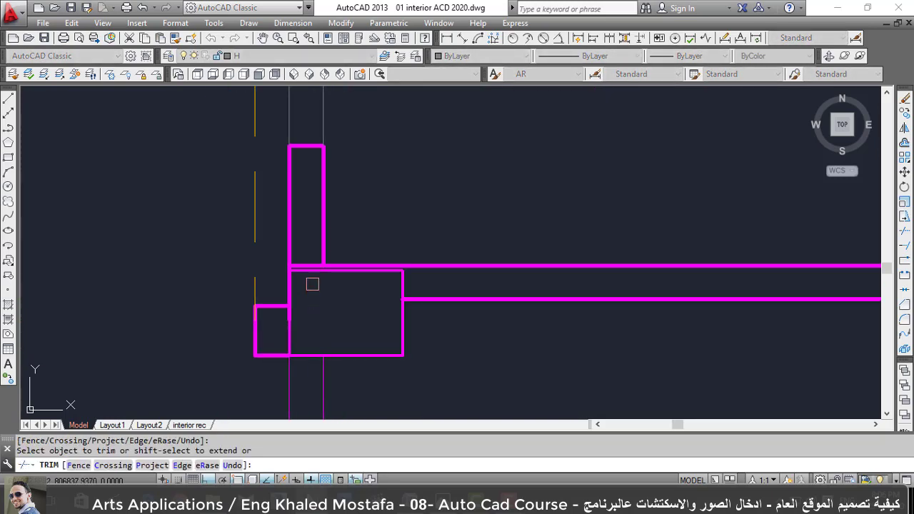
pyautogui.click(403, 279)
pyautogui.scroll(-2, 402, 281)
pyautogui.scroll(2, 315, 311)
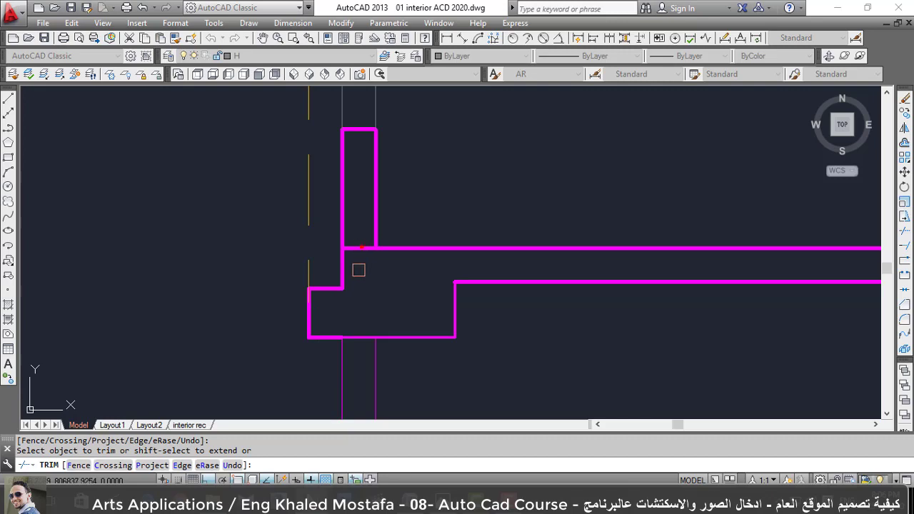
pyautogui.scroll(2, 360, 254)
pyautogui.scroll(1, 371, 259)
pyautogui.press('Escape')
pyautogui.click(382, 263)
pyautogui.press('Escape')
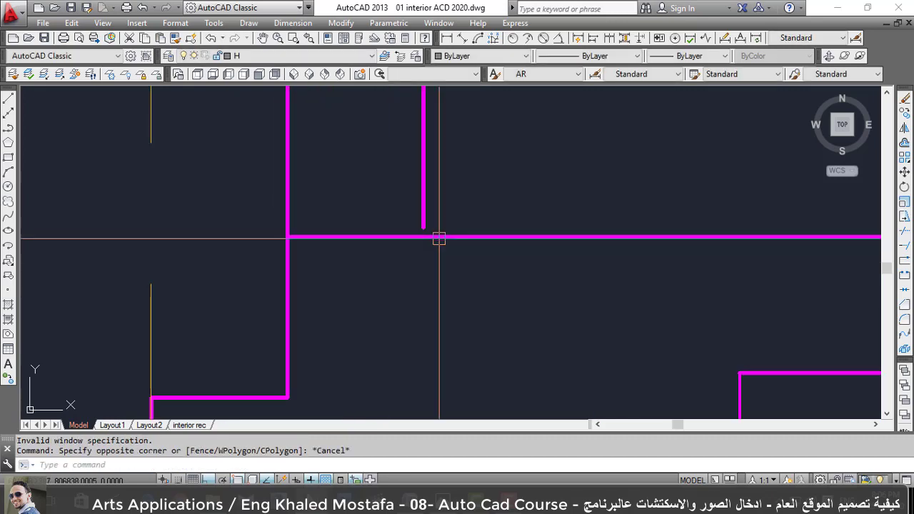
# Extend the vertical wall down to meet the horizontal wall.
pyautogui.write('ex')
pyautogui.press('Return')
pyautogui.press('Return')
pyautogui.click(436, 214)
pyautogui.click(395, 177)
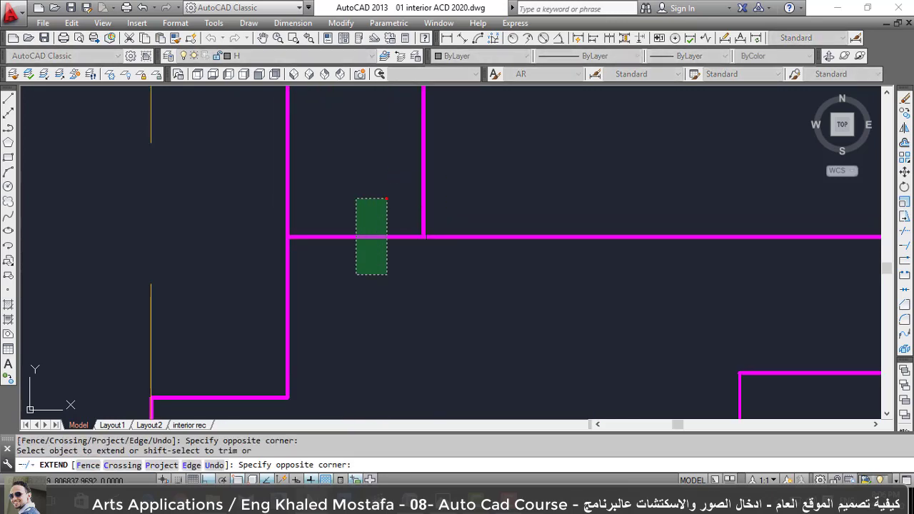
pyautogui.click(356, 274)
pyautogui.scroll(-2, 351, 272)
pyautogui.scroll(-2, 350, 325)
pyautogui.scroll(2, 343, 313)
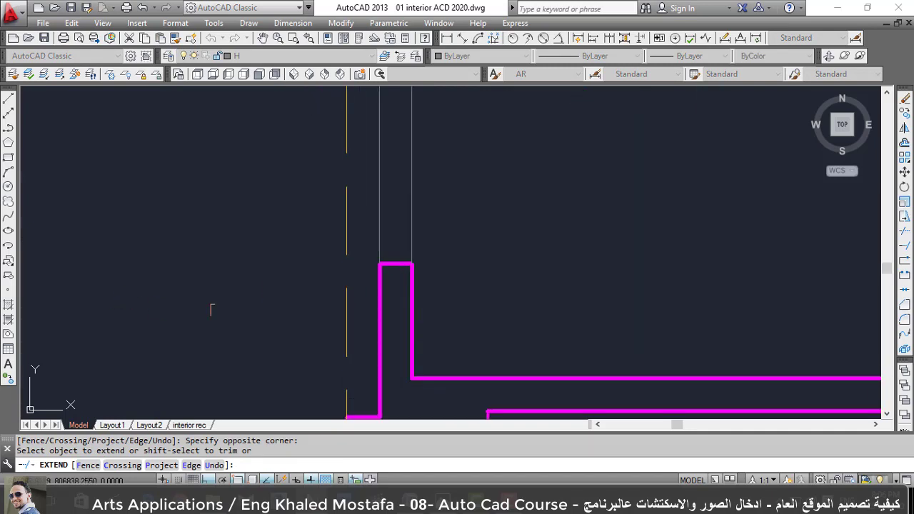
pyautogui.press('Escape')
# Erase the stray corner pieces and the two leftover segments.
pyautogui.scroll(2, 364, 293)
pyautogui.click(405, 288)
pyautogui.write('e')
pyautogui.press('Return')
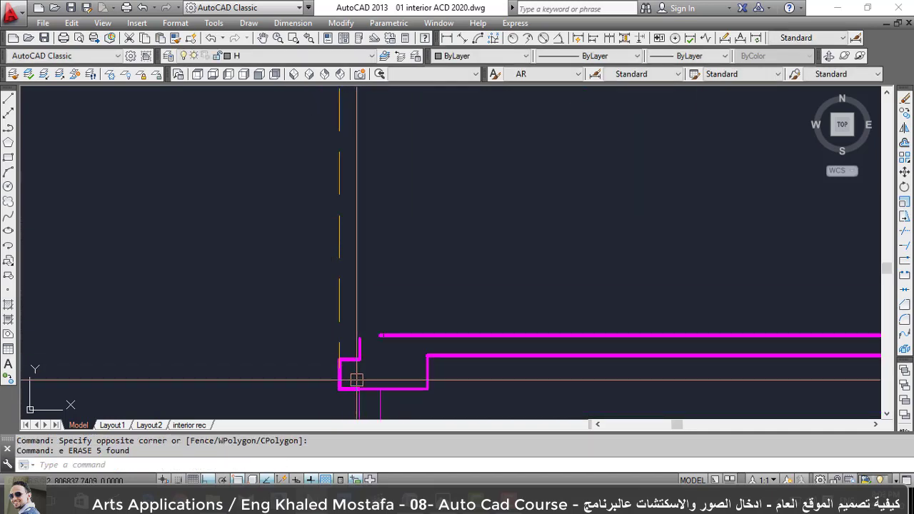
pyautogui.scroll(1, 353, 377)
pyautogui.click(358, 399)
pyautogui.click(342, 322)
pyautogui.write('e')
pyautogui.press('Return')
# Delete the small-corner wall segments, the L-shaped piece and the wall notch segment.
pyautogui.scroll(-3, 342, 322)
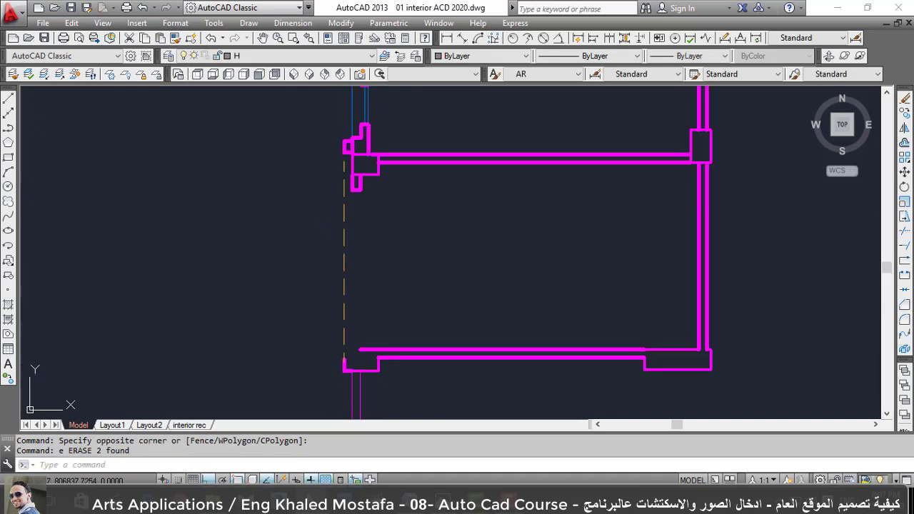
pyautogui.scroll(3, 413, 308)
pyautogui.click(412, 308)
pyautogui.click(337, 245)
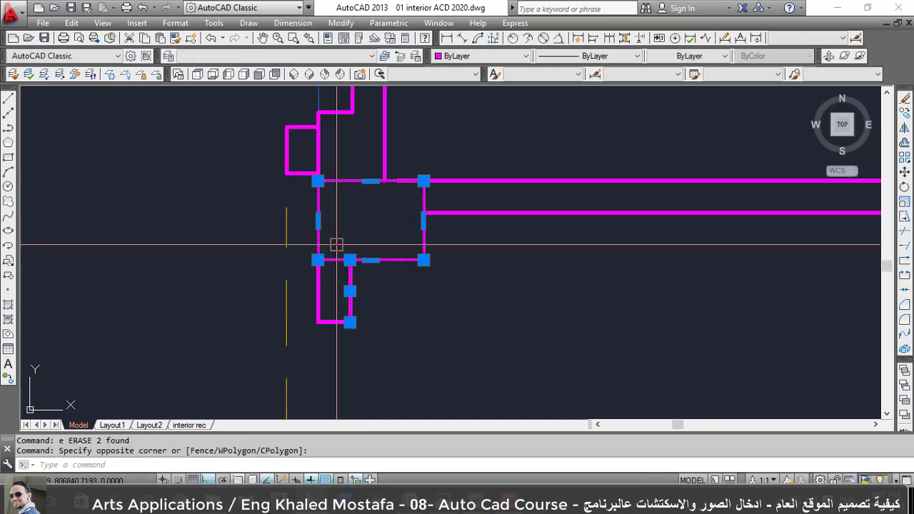
pyautogui.press('Delete')
pyautogui.scroll(-4, 363, 308)
pyautogui.click(371, 319)
pyautogui.press('Delete')
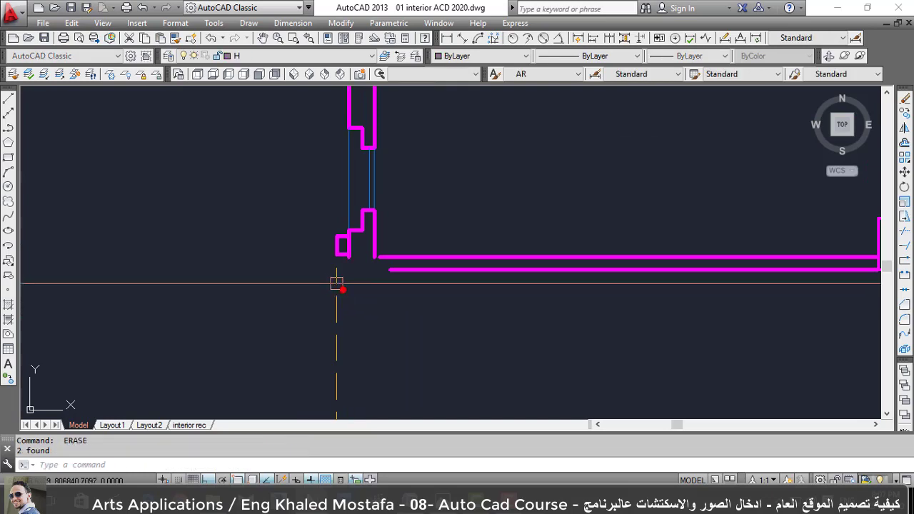
pyautogui.scroll(2, 336, 281)
pyautogui.scroll(-2, 301, 287)
pyautogui.click(332, 199)
pyautogui.press('Delete')
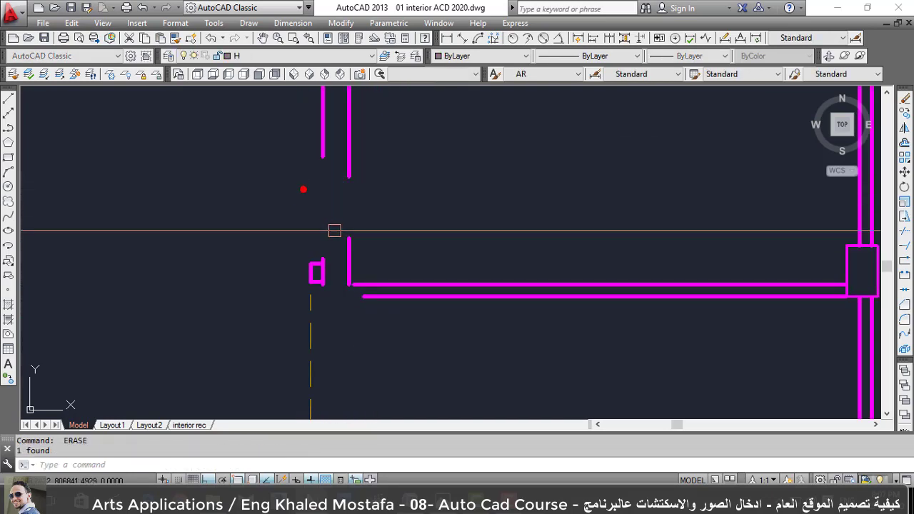
# Fillet the lower horizontal wall and vertical wall into a clean zero-radius corner.
pyautogui.scroll(-3, 343, 278)
pyautogui.write('f')
pyautogui.press('Return')
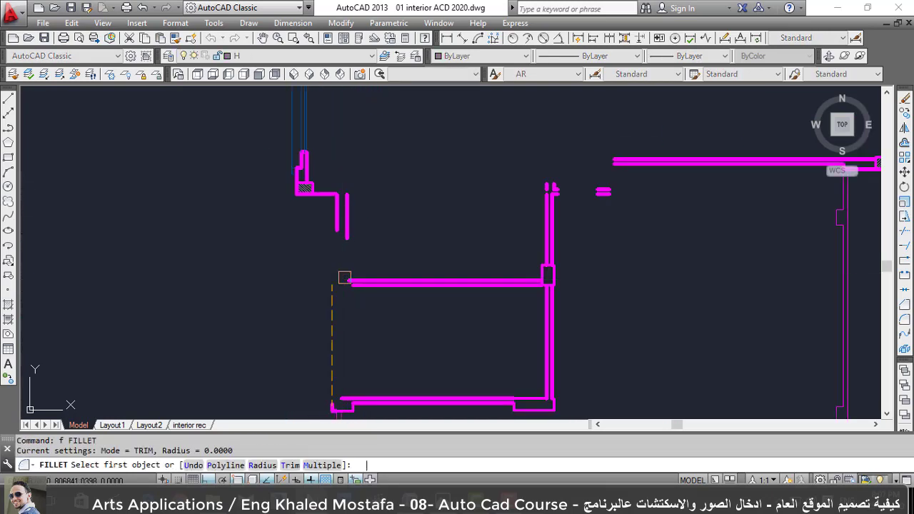
pyautogui.scroll(2, 358, 289)
pyautogui.click(354, 284)
pyautogui.scroll(3, 319, 284)
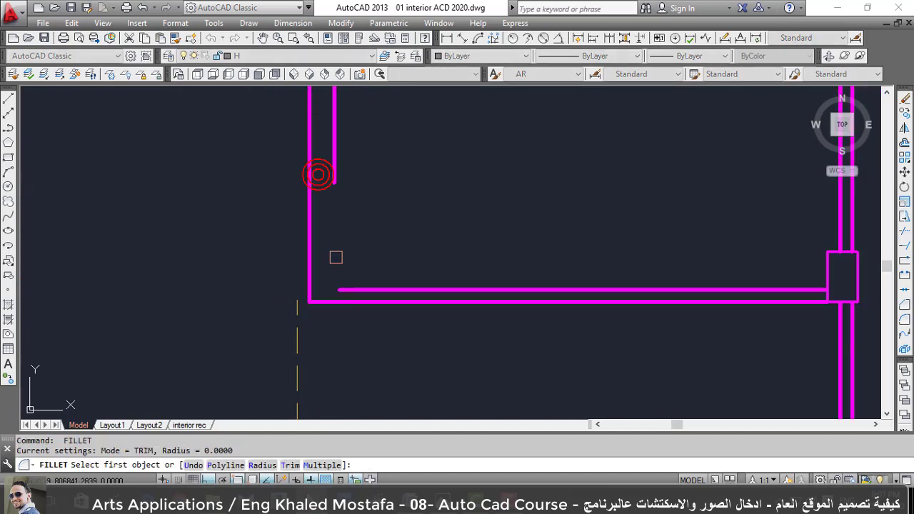
pyautogui.click(272, 350)
pyautogui.scroll(-3, 272, 368)
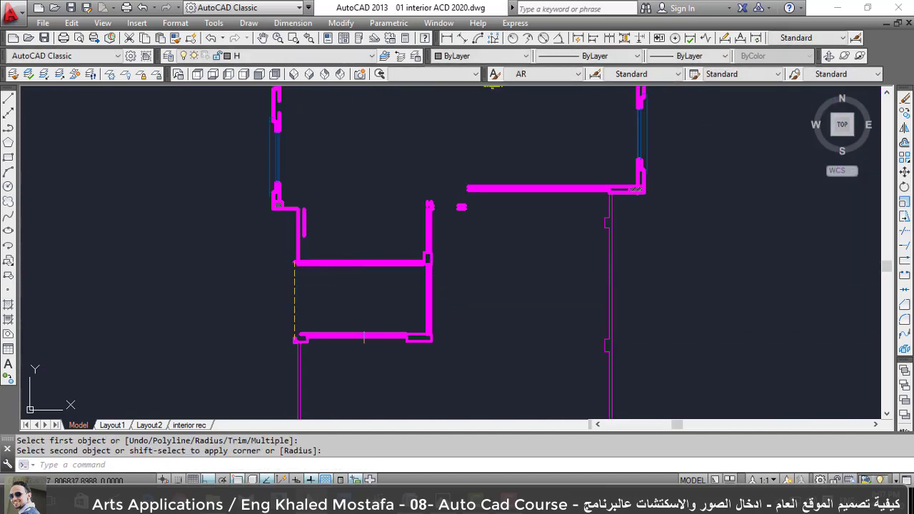
pyautogui.scroll(4, 421, 341)
pyautogui.scroll(-2, 412, 349)
# Match a source wall's properties onto the floor-plan walls using a window selection.
pyautogui.write('a')
pyautogui.press('Return')
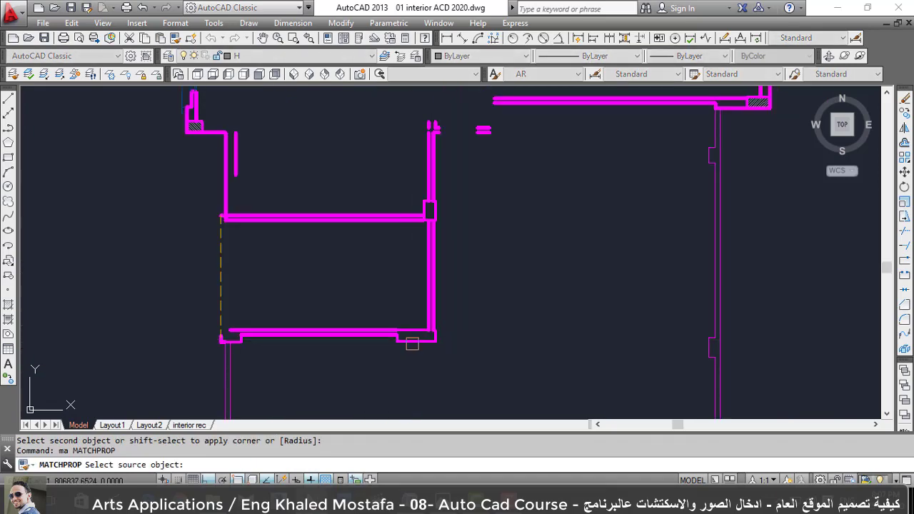
pyautogui.click(406, 340)
pyautogui.scroll(-2, 409, 346)
pyautogui.scroll(-3, 212, 380)
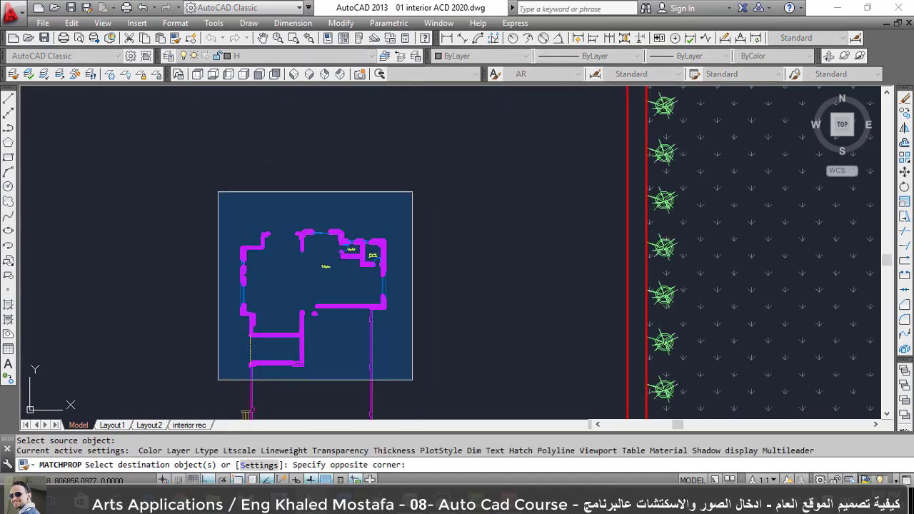
pyautogui.click(412, 192)
pyautogui.scroll(2, 339, 369)
pyautogui.press('Return')
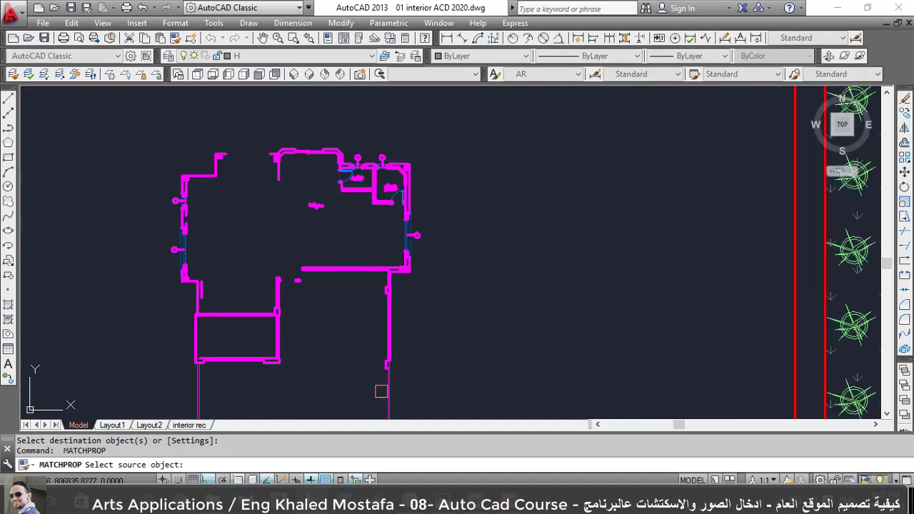
pyautogui.click(357, 379)
pyautogui.click(357, 379)
pyautogui.click(401, 255)
pyautogui.press('Return')
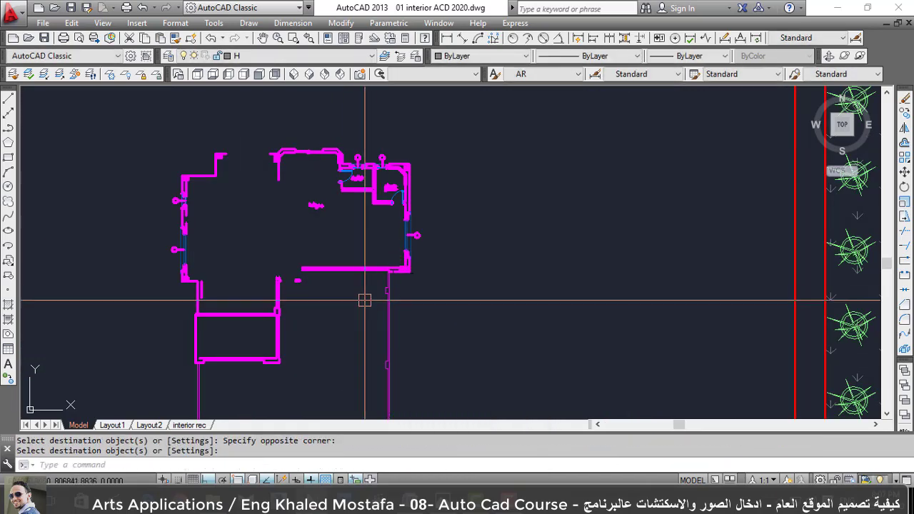
pyautogui.scroll(5, 363, 300)
# Fillet the stepped wall lines into sharp corners with the lower horizontal wall.
pyautogui.write('f')
pyautogui.press('Return')
pyautogui.scroll(2, 284, 280)
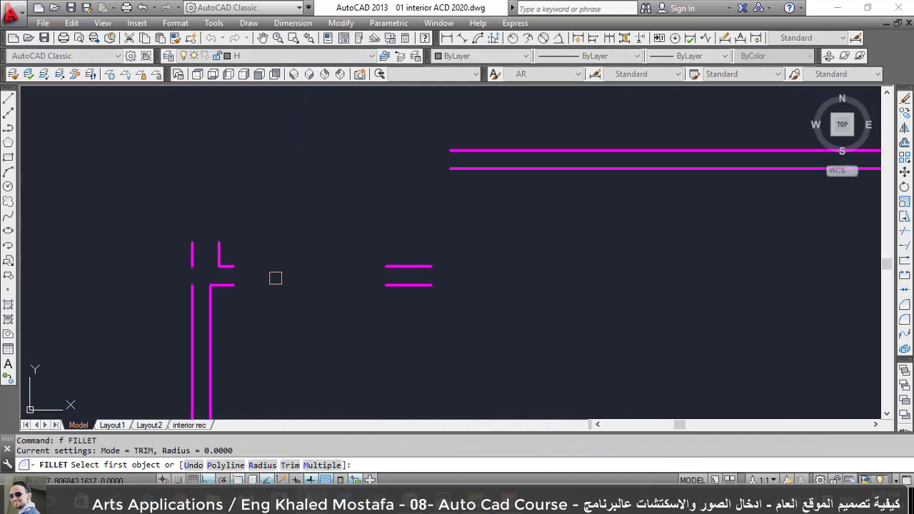
pyautogui.click(235, 284)
pyautogui.press('Return')
pyautogui.click(407, 286)
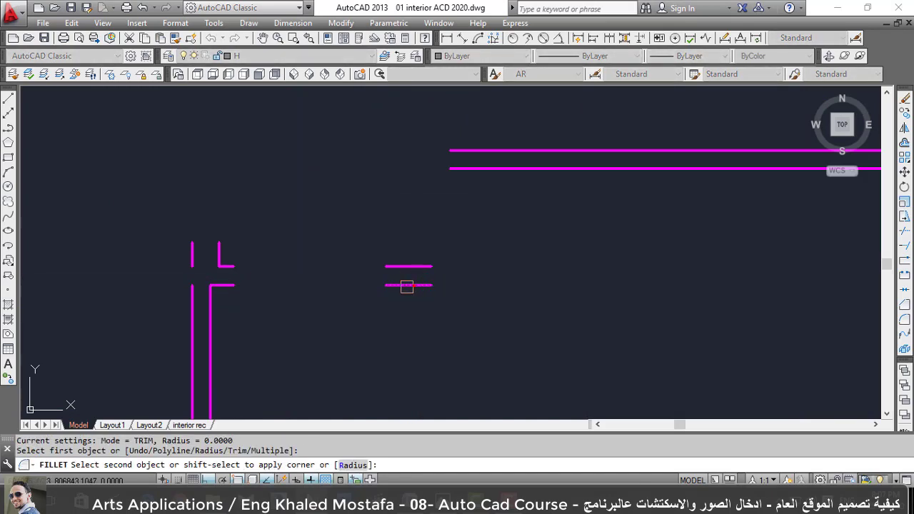
pyautogui.click(212, 311)
pyautogui.press('Return')
pyautogui.click(368, 283)
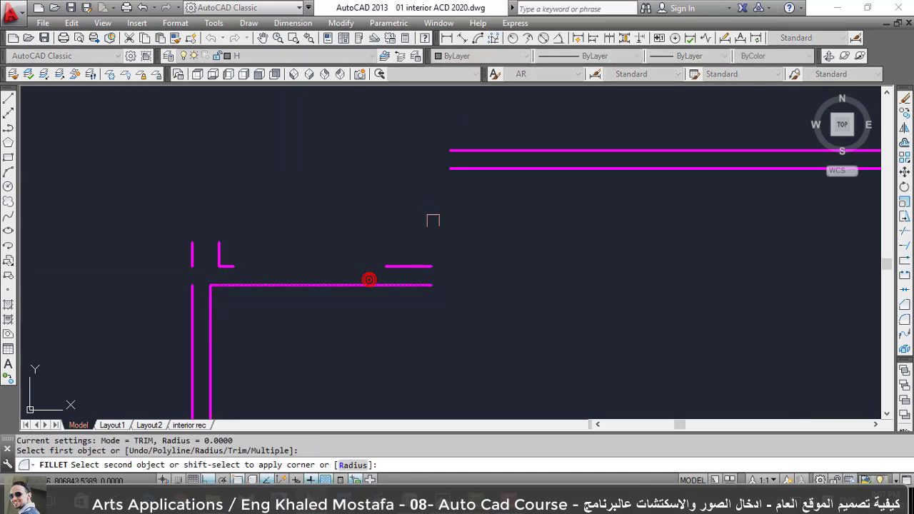
pyautogui.press('Escape')
# Draw a vertical wall line from the upper wall down, filleted to the lower wall.
pyautogui.write('l')
pyautogui.press('Return')
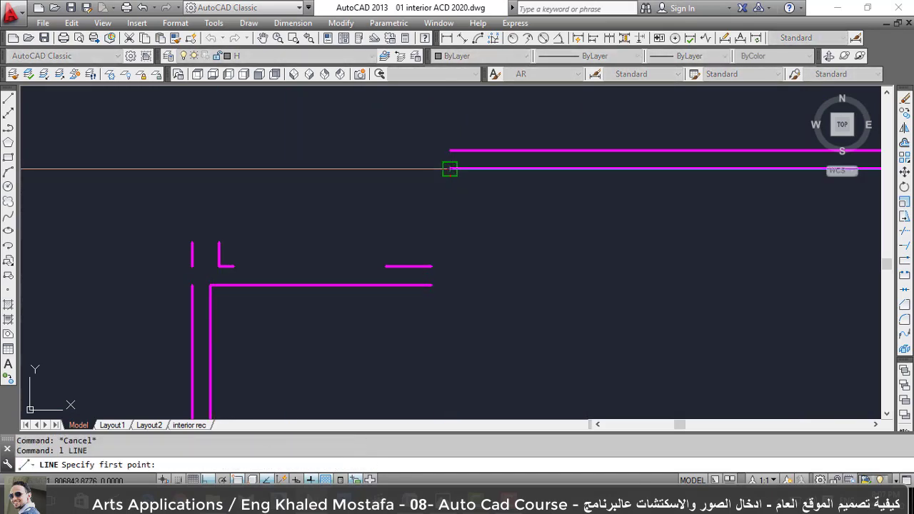
pyautogui.click(450, 168)
pyautogui.click(459, 272)
pyautogui.press('Escape')
pyautogui.write('f')
pyautogui.press('Return')
pyautogui.click(406, 285)
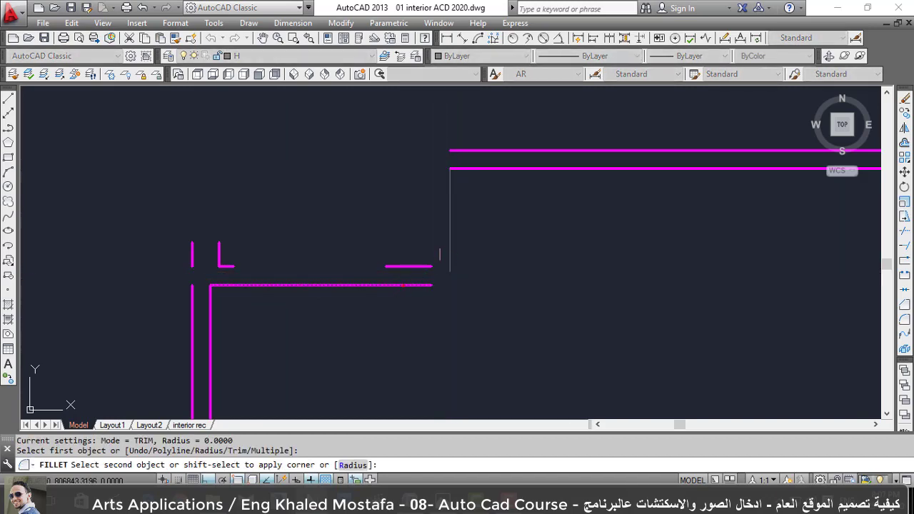
pyautogui.click(449, 250)
pyautogui.rightClick(428, 261)
# Offset the new vertical wall line at the default distance.
pyautogui.press('Escape')
pyautogui.write('o')
pyautogui.press('Return')
pyautogui.press('Return')
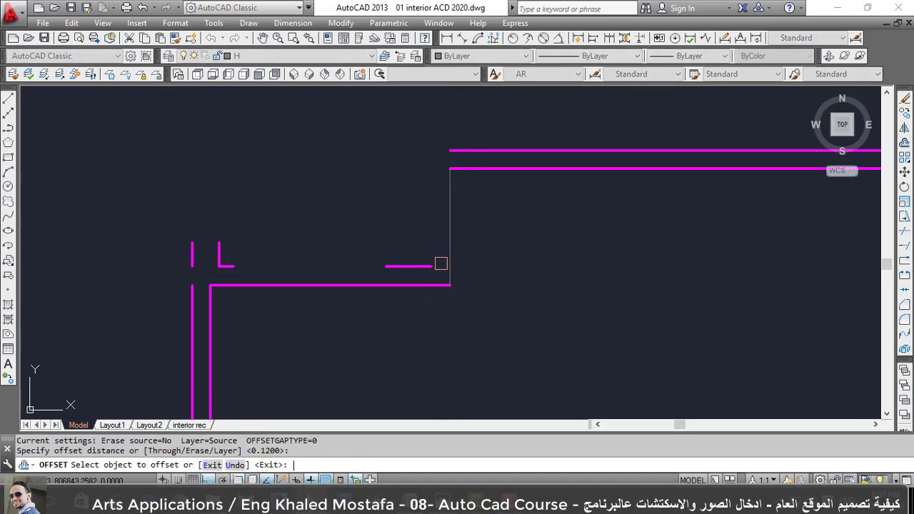
pyautogui.click(449, 237)
pyautogui.press('Escape')
pyautogui.press('Escape')
# Fillet the vertical wall to the short horizontal wall and to the top wall.
pyautogui.write('f')
pyautogui.press('Return')
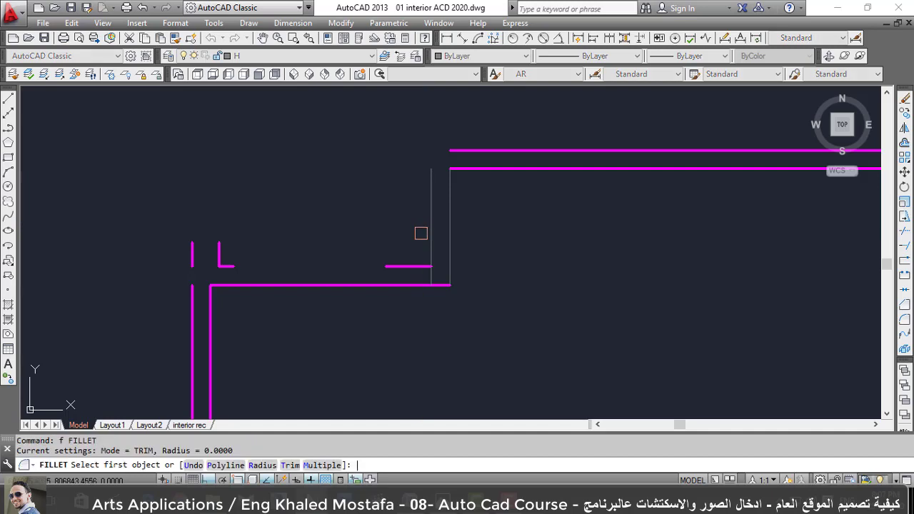
pyautogui.click(417, 267)
pyautogui.click(431, 251)
pyautogui.press('Return')
pyautogui.click(431, 175)
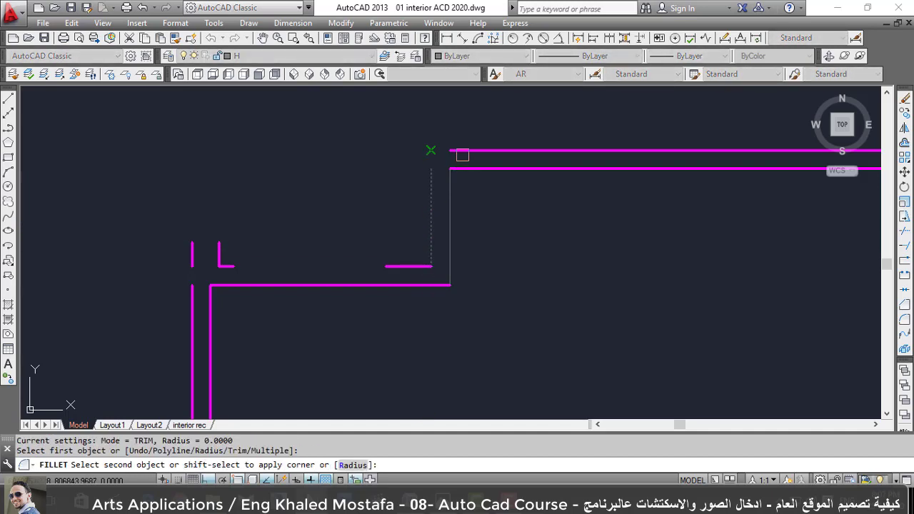
pyautogui.click(460, 151)
pyautogui.press('Return')
pyautogui.click(402, 260)
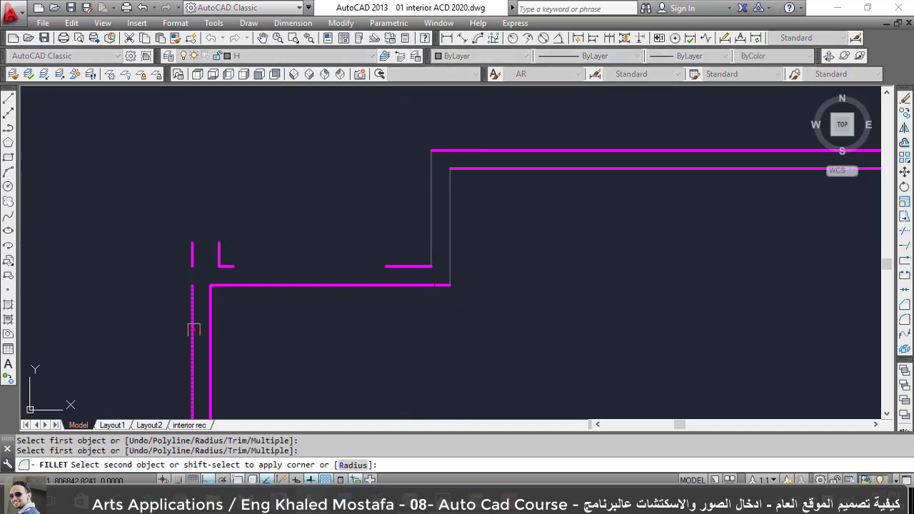
# Erase the four leftover lines with a selection window.
pyautogui.click(389, 266)
pyautogui.click(379, 285)
pyautogui.write('e')
pyautogui.press('Return')
# Match the properties of a source wall onto the walls in a selection window.
pyautogui.scroll(-5, 408, 307)
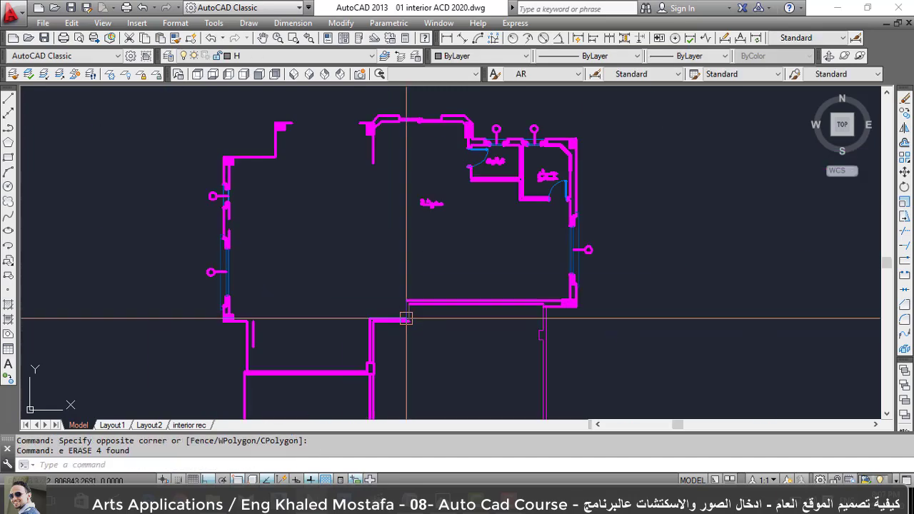
pyautogui.scroll(3, 406, 313)
pyautogui.write('ma')
pyautogui.press('Return')
pyautogui.click(407, 314)
pyautogui.click(389, 341)
pyautogui.click(425, 277)
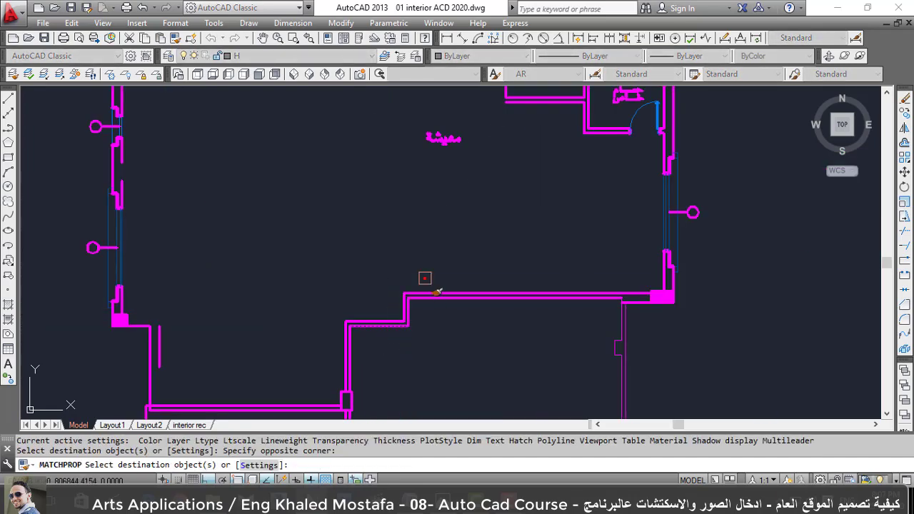
pyautogui.press('Escape')
# Offset a lower-room wall line to the right, then erase the offset copy.
pyautogui.moveTo(643, 221); pyautogui.dragTo(902, 70, button='middle')
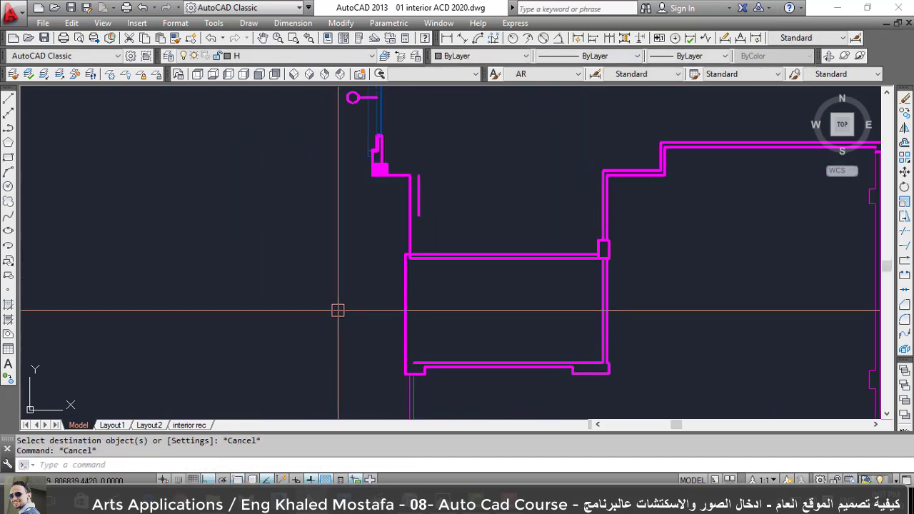
pyautogui.write('o')
pyautogui.press('Return')
pyautogui.press('Return')
pyautogui.scroll(2, 375, 314)
pyautogui.scroll(3, 428, 185)
pyautogui.click(429, 172)
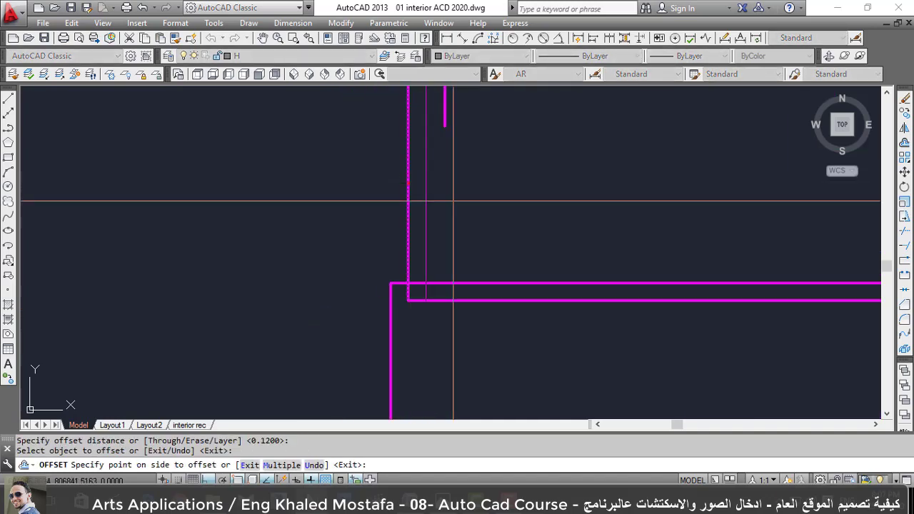
pyautogui.click(459, 204)
pyautogui.press('Escape')
pyautogui.click(441, 169)
pyautogui.write('e')
pyautogui.press('Return')
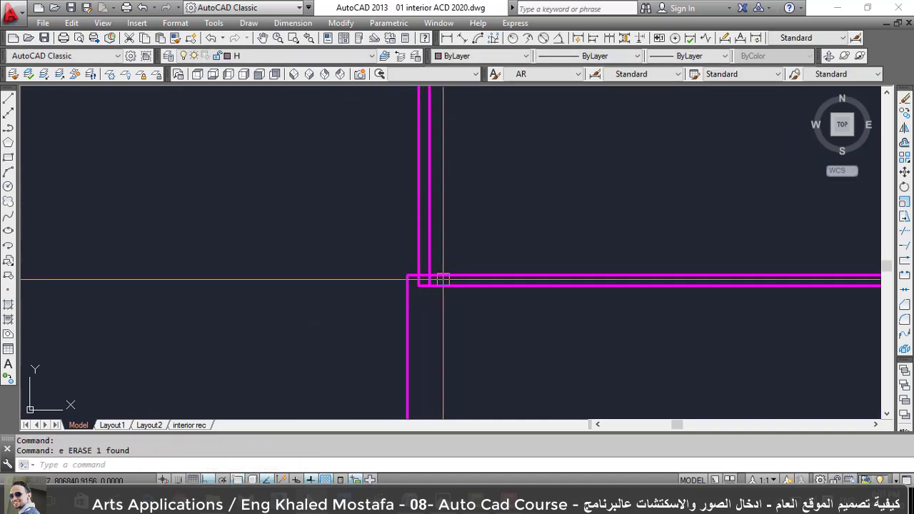
# Window-select wall lines for trimming, then cancel.
pyautogui.write('r')
pyautogui.press('Return')
pyautogui.press('Return')
pyautogui.scroll(4, 443, 286)
pyautogui.scroll(2, 421, 277)
pyautogui.click(420, 222)
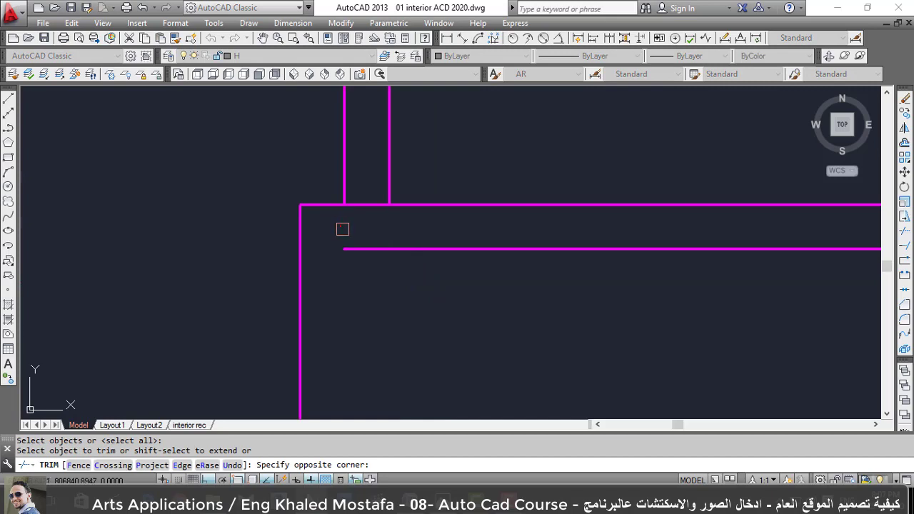
pyautogui.click(343, 228)
pyautogui.scroll(-4, 378, 250)
pyautogui.press('Escape')
pyautogui.press('Escape')
# Offset the left wall line inward.
pyautogui.write('o')
pyautogui.press('Return')
pyautogui.press('Return')
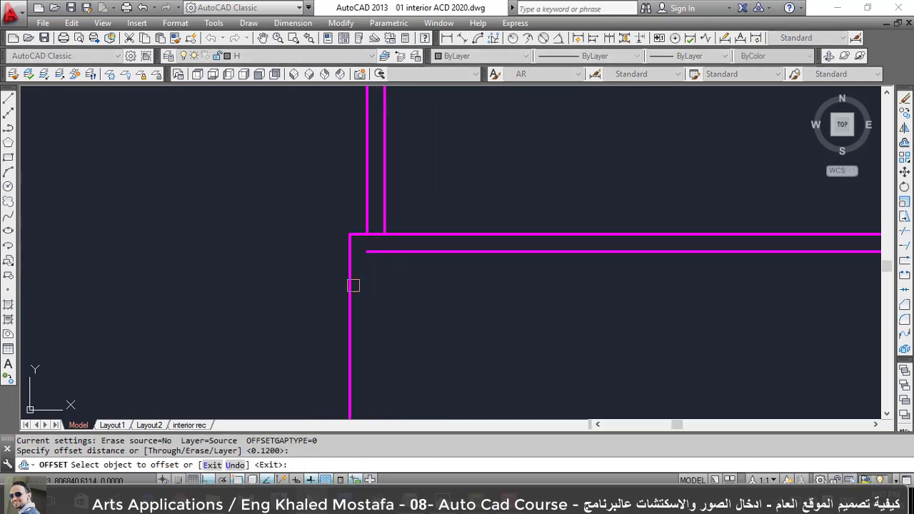
pyautogui.click(353, 286)
pyautogui.click(389, 302)
pyautogui.press('Escape')
# Fillet two wall corners, joining horizontal and vertical wall lines.
pyautogui.write('f')
pyautogui.press('Return')
pyautogui.click(378, 251)
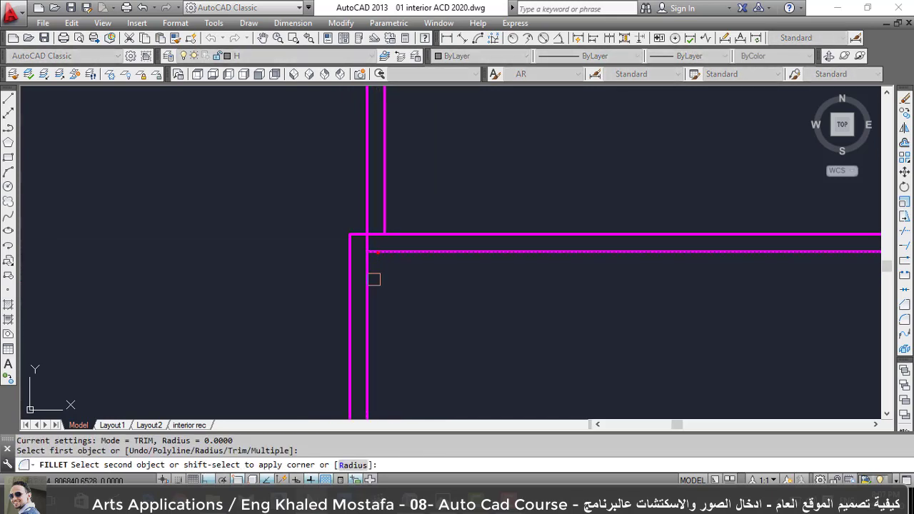
pyautogui.click(363, 273)
pyautogui.scroll(-5, 363, 272)
pyautogui.scroll(2, 357, 322)
pyautogui.scroll(3, 371, 386)
pyautogui.press('Return')
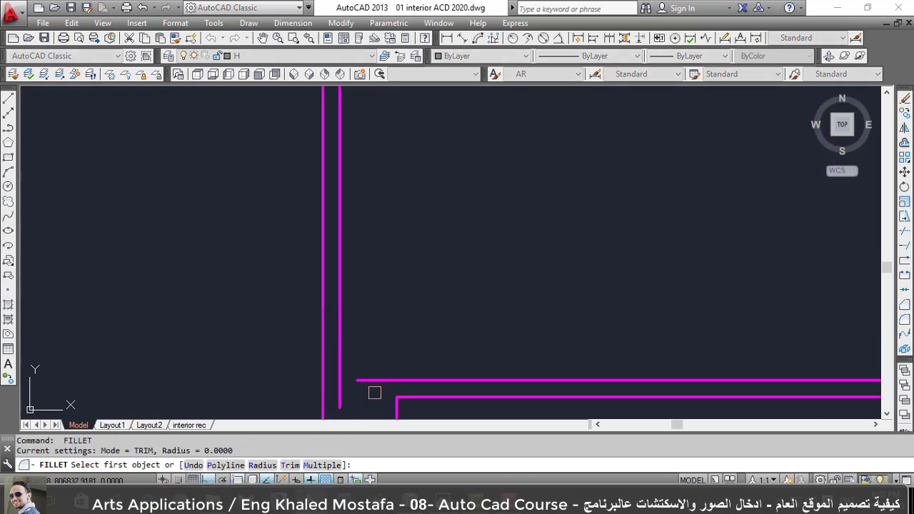
pyautogui.click(368, 381)
pyautogui.click(340, 364)
pyautogui.scroll(-4, 371, 343)
pyautogui.scroll(3, 521, 267)
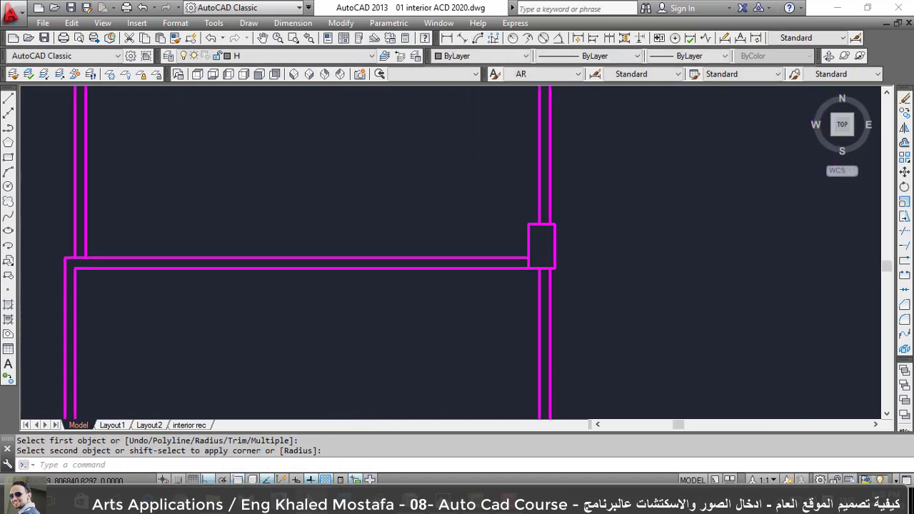
pyautogui.scroll(2, 518, 271)
# Trim the box's bottom edge between the two wall lines.
pyautogui.write('tr')
pyautogui.press('Return')
pyautogui.press('Return')
pyautogui.click(580, 268)
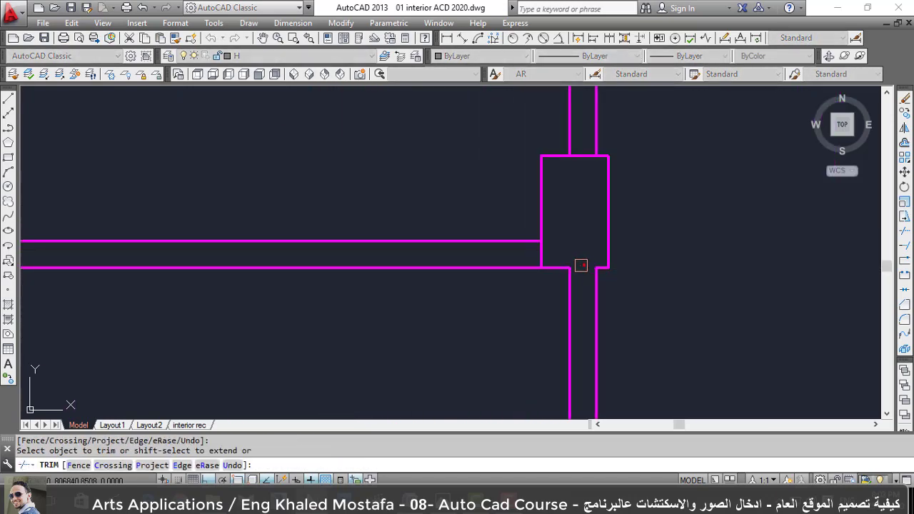
pyautogui.scroll(-2, 550, 293)
pyautogui.scroll(-1, 555, 271)
pyautogui.scroll(-1, 564, 264)
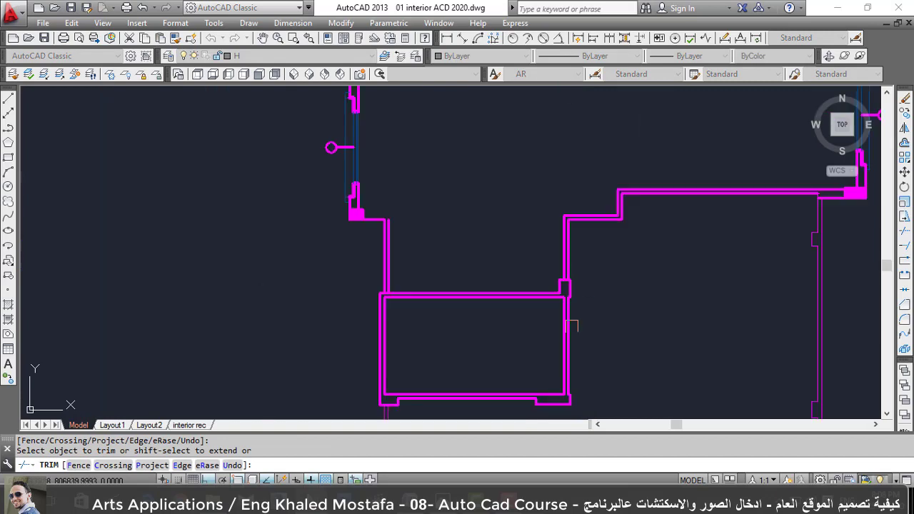
pyautogui.scroll(-1, 571, 257)
pyautogui.press('Escape')
pyautogui.scroll(3, 421, 272)
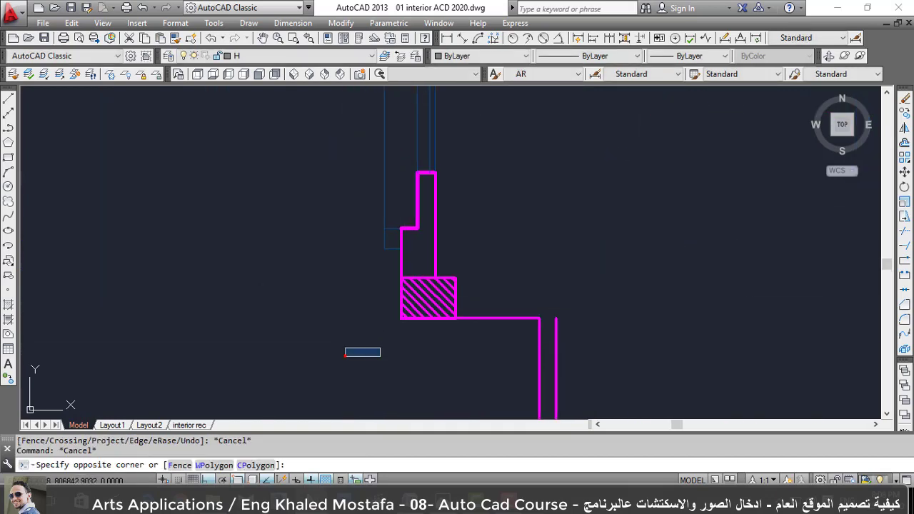
# Erase the stray wall segments at the top of the plan.
pyautogui.scroll(-2, 381, 349)
pyautogui.click(405, 141)
pyautogui.write('e')
pyautogui.press('Return')
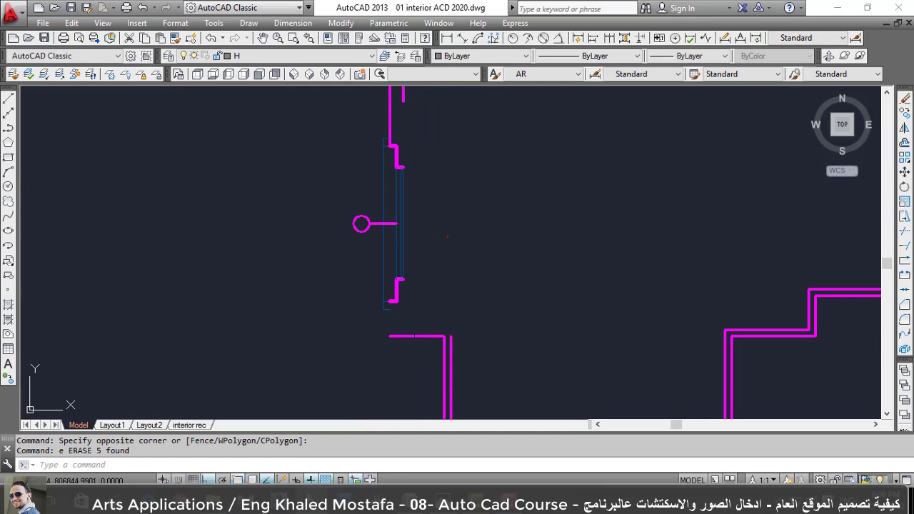
# Select and erase the leftover wall stubs, including the left stub.
pyautogui.scroll(-2, 399, 271)
pyautogui.scroll(2, 399, 272)
pyautogui.click(379, 264)
pyautogui.click(392, 296)
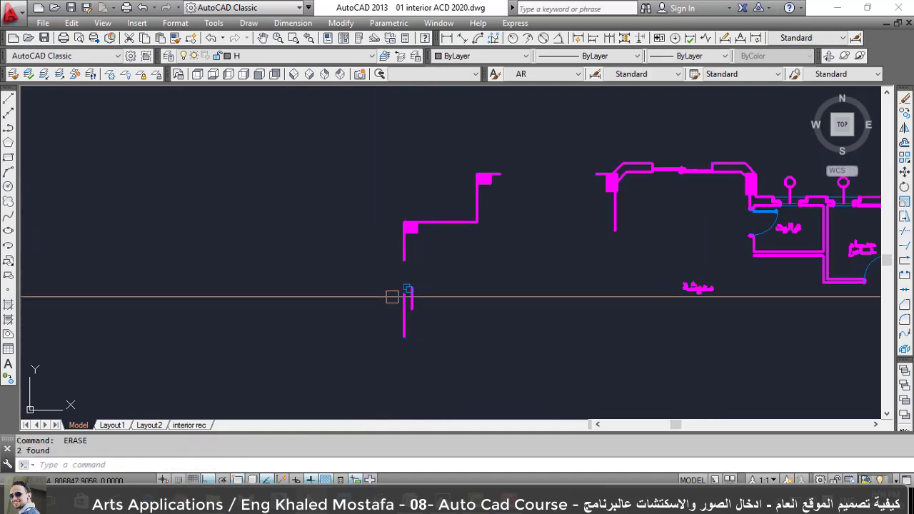
pyautogui.click(376, 283)
pyautogui.click(432, 195)
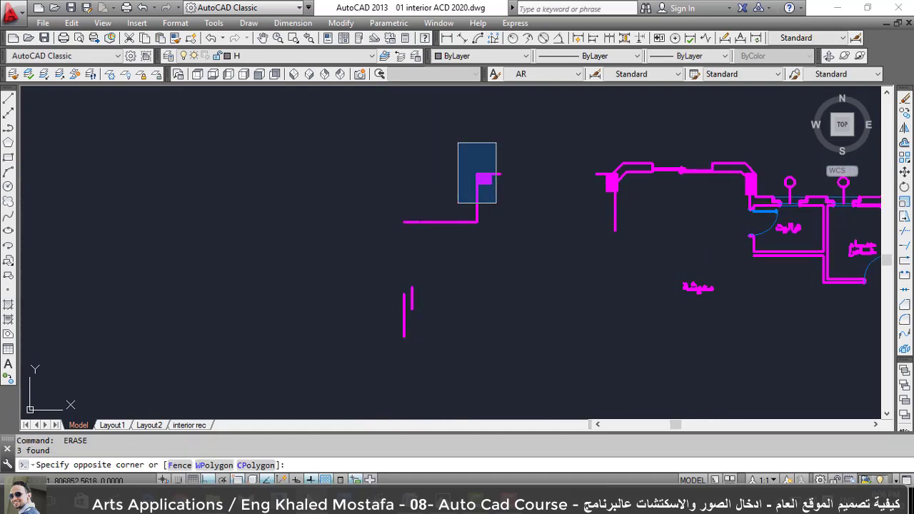
pyautogui.click(496, 142)
pyautogui.press('Return')
# Erase the hatched column and the door.
pyautogui.scroll(5, 618, 193)
pyautogui.scroll(-2, 569, 218)
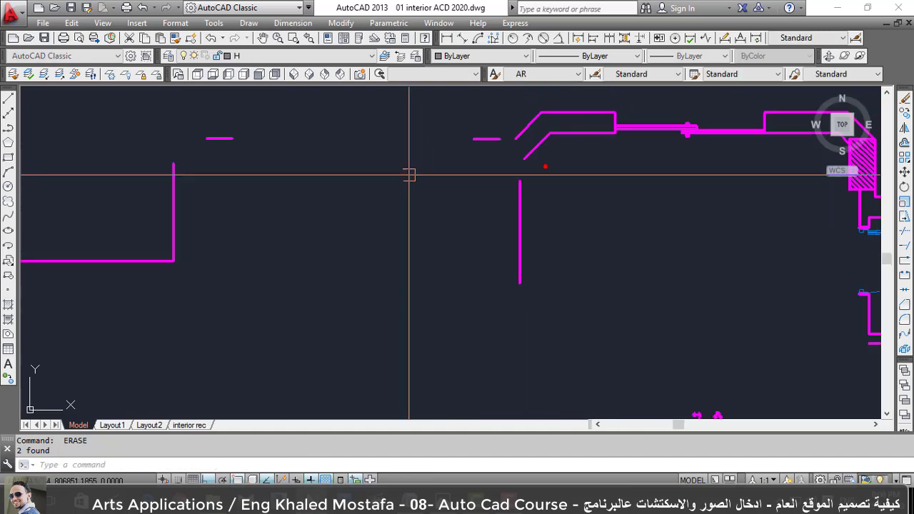
pyautogui.scroll(-2, 408, 173)
pyautogui.scroll(4, 579, 241)
pyautogui.click(580, 326)
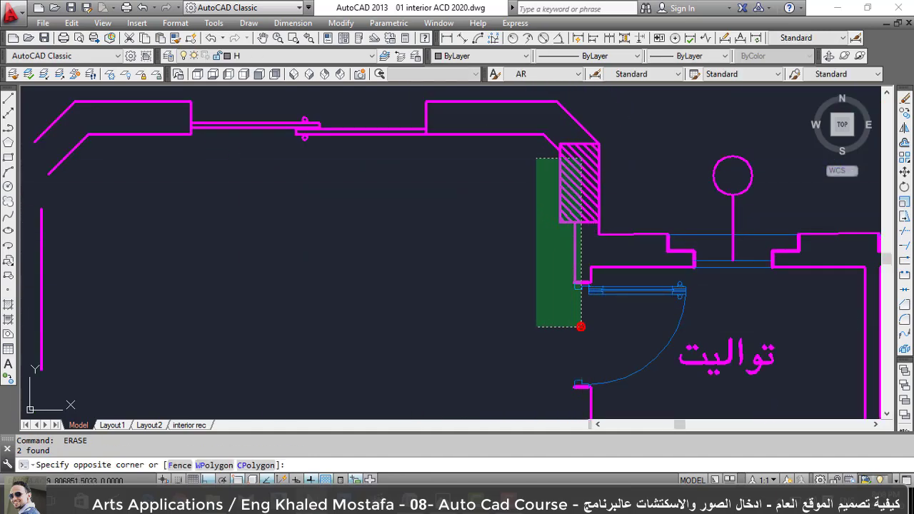
pyautogui.click(535, 157)
pyautogui.press('Return')
# Erase the pipe symbol together with the nearby lines.
pyautogui.click(511, 139)
pyautogui.click(330, 150)
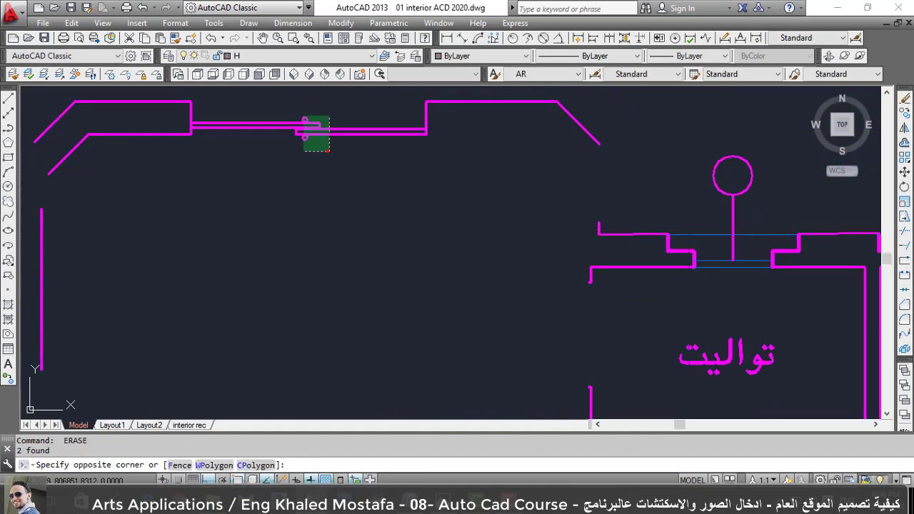
pyautogui.click(297, 116)
pyautogui.press('Return')
pyautogui.scroll(-3, 272, 248)
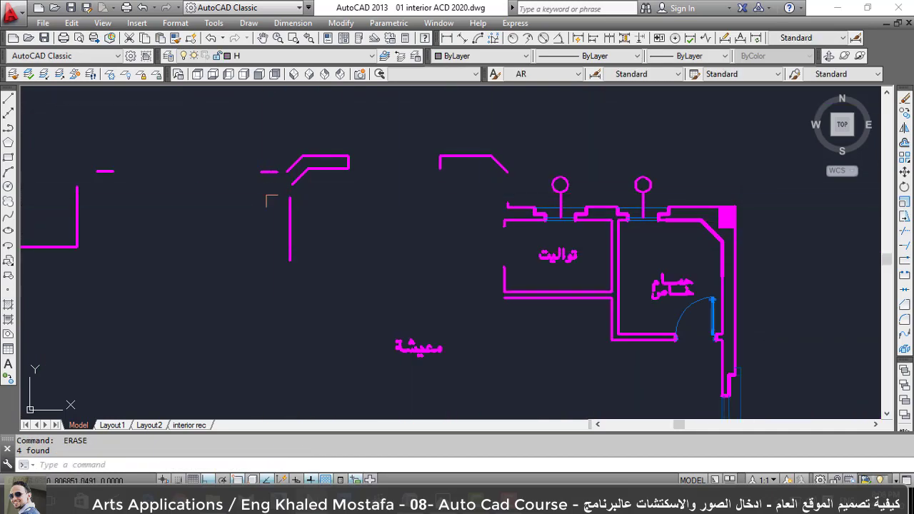
pyautogui.press('Return')
# Erase the left vertical line, the top-left polyline and the lower diagonal line.
pyautogui.click(289, 198)
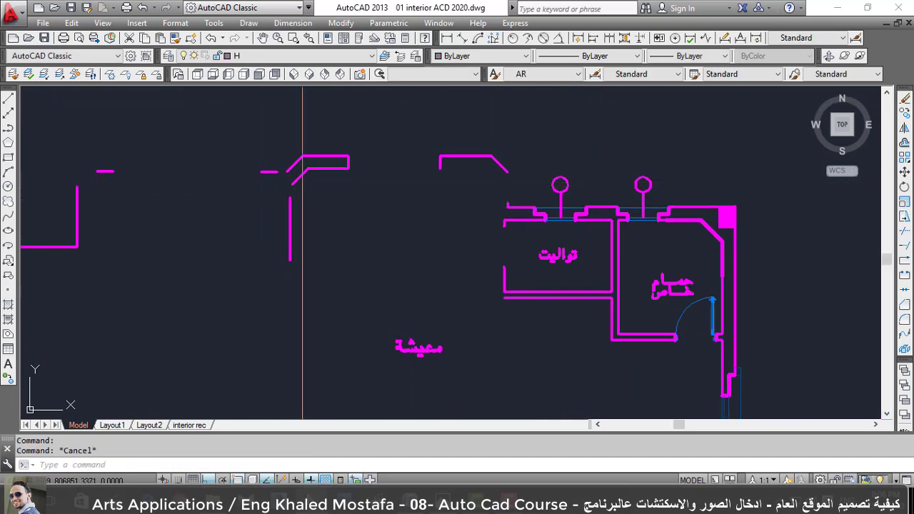
pyautogui.click(300, 187)
pyautogui.click(461, 133)
pyautogui.write('e')
pyautogui.press('Return')
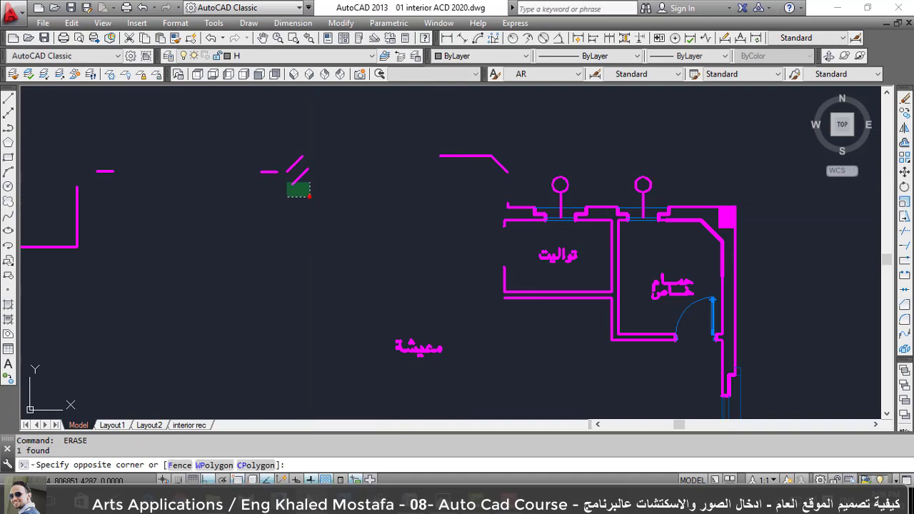
pyautogui.click(287, 183)
pyautogui.press('Return')
# Fillet the left vertical line to the horizontal line, and the short horizontal line to the diagonal.
pyautogui.write('f')
pyautogui.press('Return')
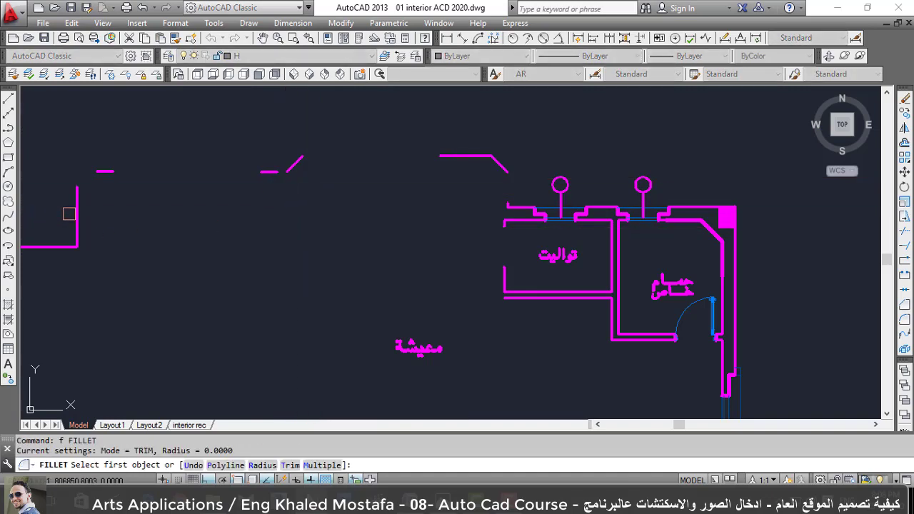
pyautogui.click(75, 215)
pyautogui.click(105, 169)
pyautogui.press('Return')
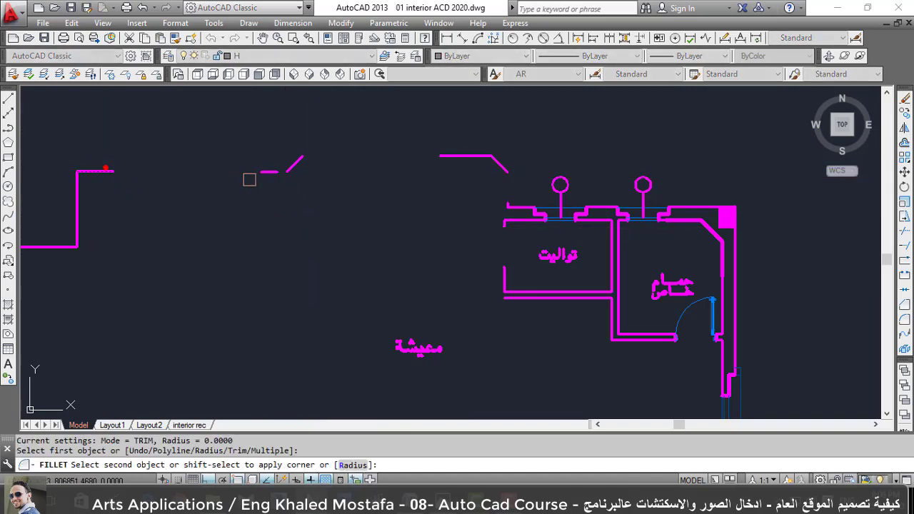
pyautogui.click(251, 171)
pyautogui.click(264, 171)
pyautogui.press('Return')
# Fillet the remaining corners so the diagonal meets the top line and the short line meets the left vertical.
pyautogui.click(262, 172)
pyautogui.click(294, 165)
pyautogui.press('Return')
pyautogui.click(264, 171)
pyautogui.click(113, 171)
pyautogui.press('Return')
pyautogui.click(295, 162)
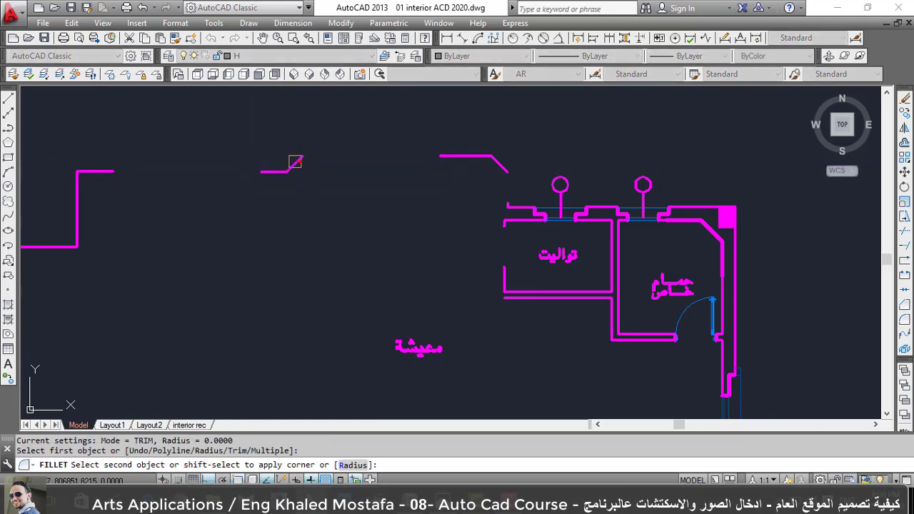
pyautogui.click(443, 155)
pyautogui.press('Return')
pyautogui.click(276, 170)
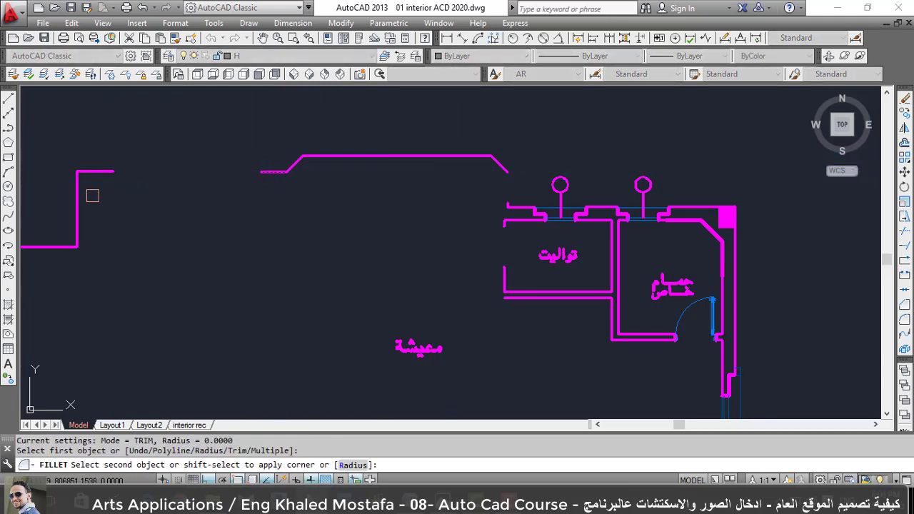
pyautogui.click(75, 193)
pyautogui.press('Escape')
# Erase the small leftover line segment.
pyautogui.click(45, 143)
pyautogui.click(173, 208)
pyautogui.write('e')
pyautogui.press('Return')
pyautogui.scroll(-2, 265, 164)
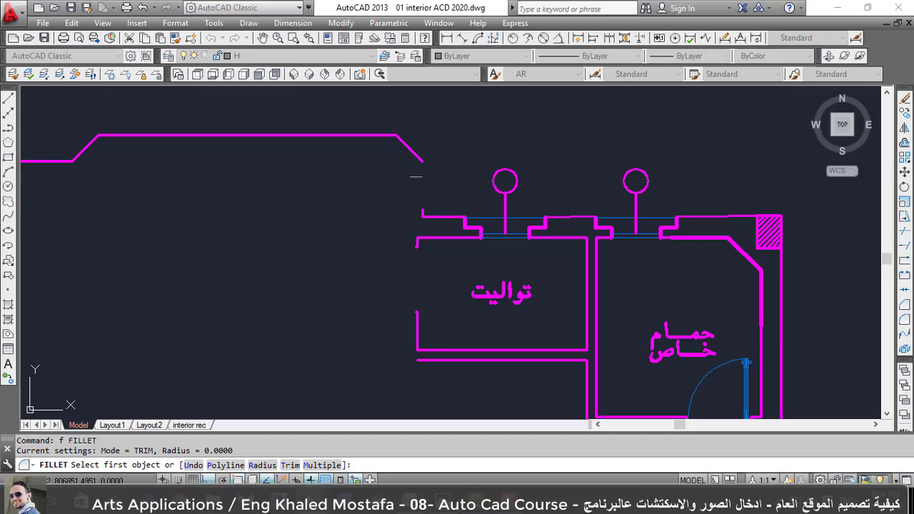
# Join the sloped line to the horizontal wall and delete the upper wall and fixture.
pyautogui.click(417, 151)
pyautogui.click(428, 239)
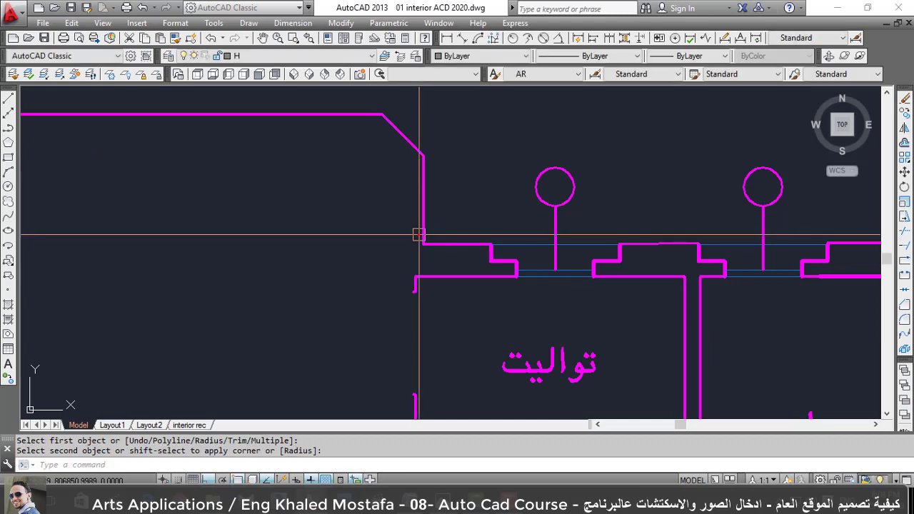
pyautogui.scroll(-2, 417, 244)
pyautogui.click(386, 291)
pyautogui.click(710, 201)
pyautogui.press('Delete')
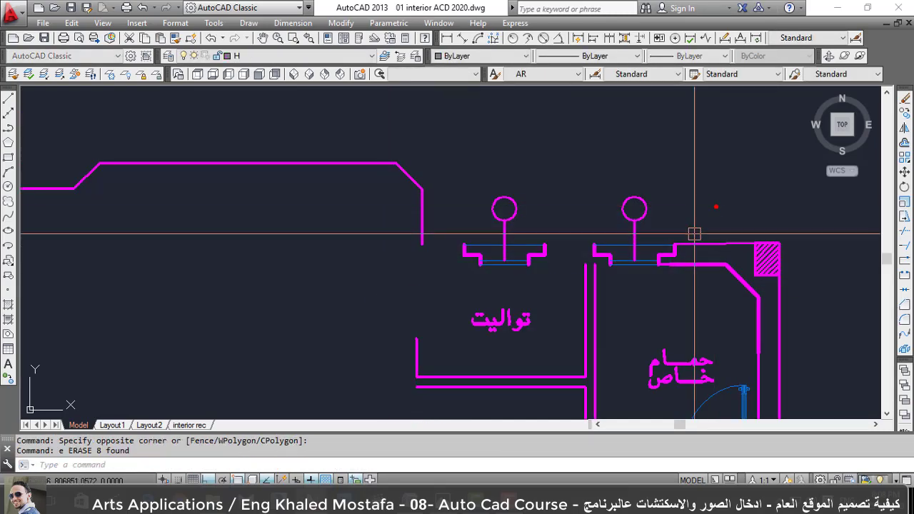
# Erase the toilet fixture and the chamfered corner and shaft walls.
pyautogui.click(548, 208)
pyautogui.click(504, 259)
pyautogui.press('Delete')
pyautogui.scroll(-2, 531, 255)
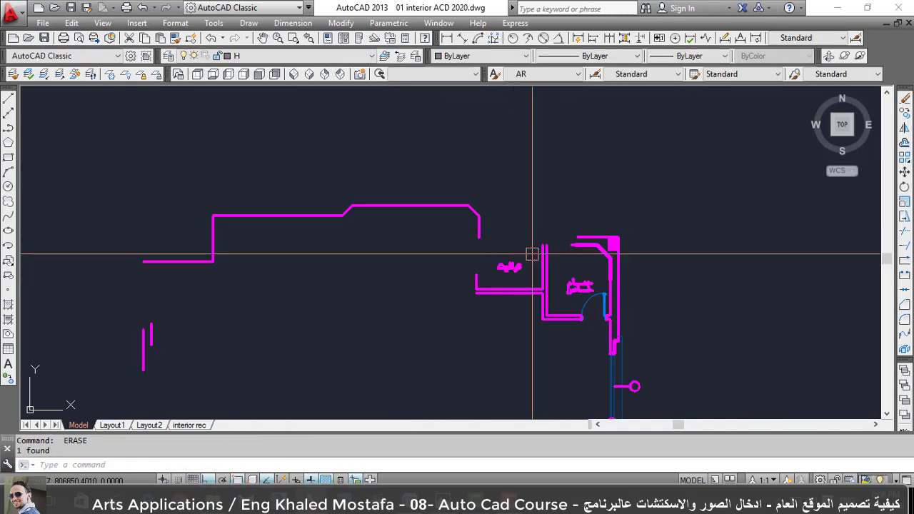
pyautogui.scroll(2, 583, 292)
pyautogui.click(621, 239)
pyautogui.write('e')
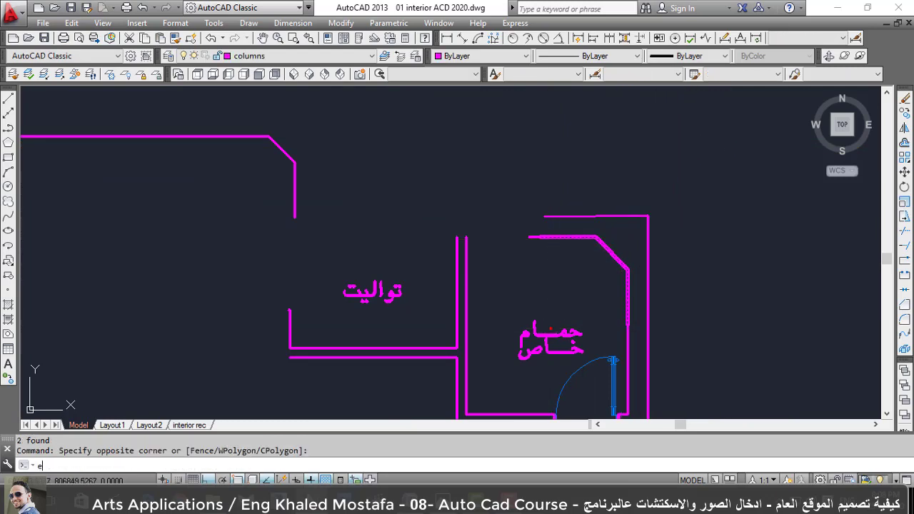
pyautogui.click(564, 300)
pyautogui.press('e')
pyautogui.press('Return')
# Delete the private bathroom label and door, plus the toilet label and short line.
pyautogui.click(592, 302)
pyautogui.click(406, 356)
pyautogui.press('Delete')
pyautogui.click(271, 259)
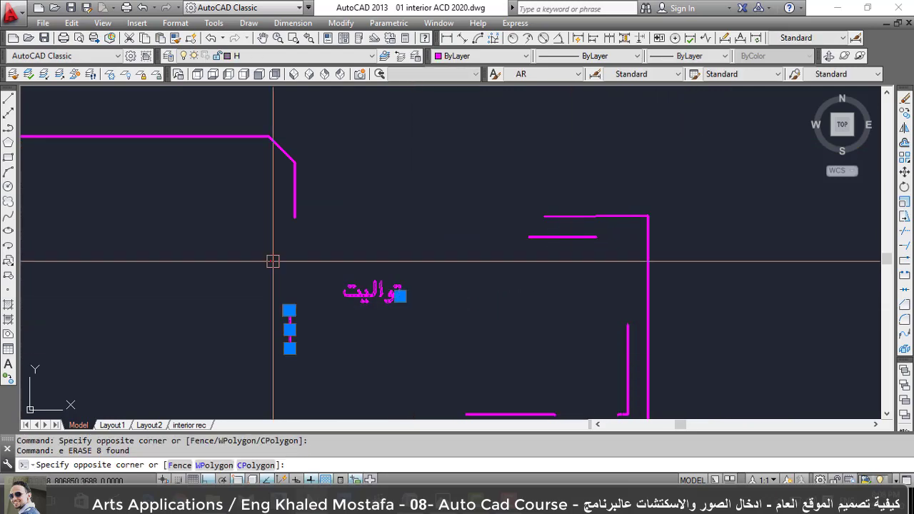
pyautogui.press('Delete')
# Extend the top line left to the wall.
pyautogui.write('ex')
pyautogui.press('Return')
pyautogui.press('Return')
pyautogui.click(562, 217)
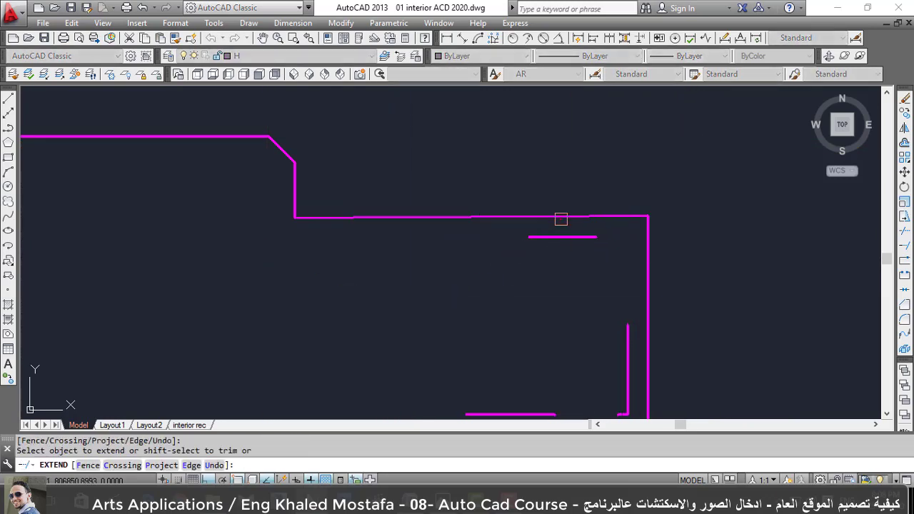
pyautogui.scroll(-2, 434, 171)
pyautogui.press('Escape')
pyautogui.write('ex')
# Extend the window-selected lines to the short top line as boundary edge.
pyautogui.press('Return')
pyautogui.click(499, 209)
pyautogui.press('Return')
pyautogui.click(411, 362)
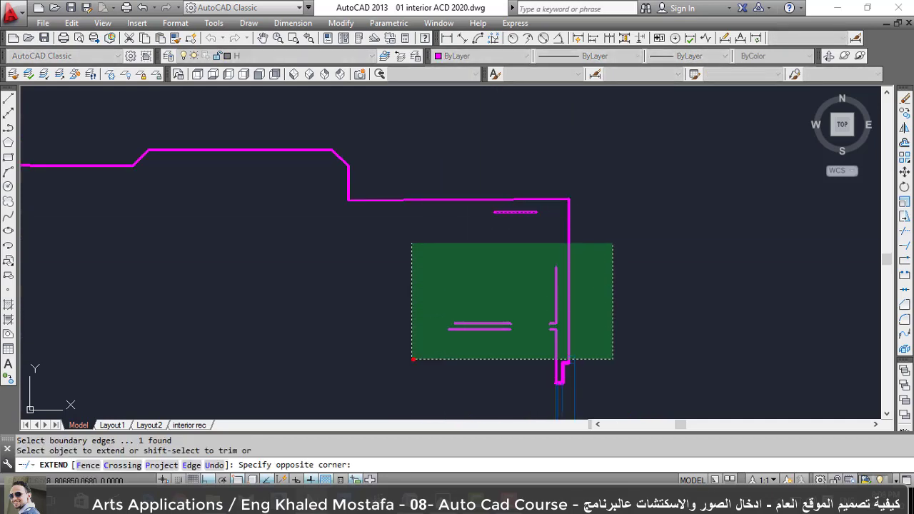
pyautogui.click(614, 242)
pyautogui.write('e')
pyautogui.press('Return')
pyautogui.scroll(-4, 442, 221)
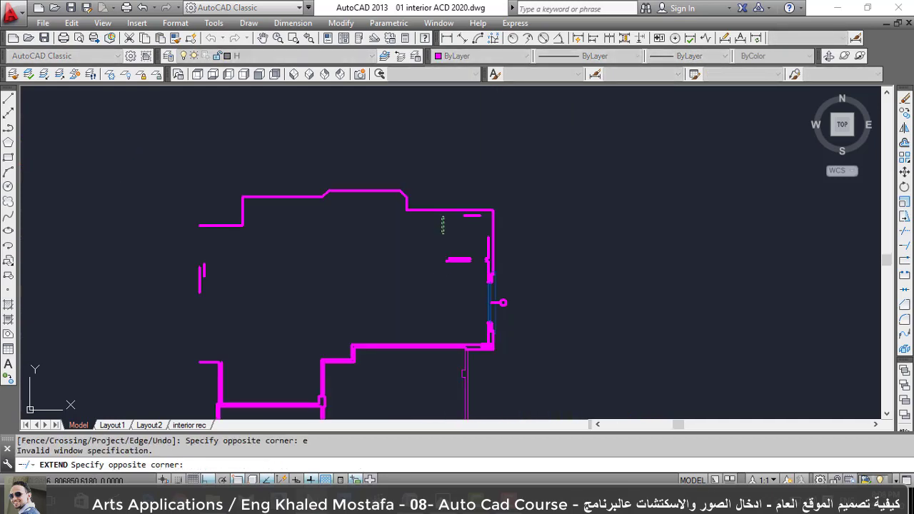
pyautogui.click(485, 199)
pyautogui.scroll(2, 456, 258)
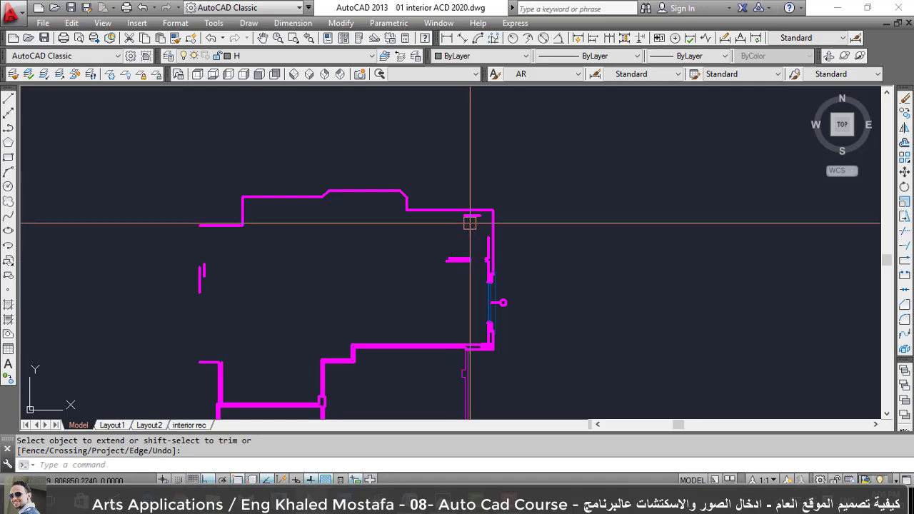
pyautogui.press('Escape')
# Erase the leftover lines and one of the overlapping lines.
pyautogui.moveTo(452, 204); pyautogui.dragTo(489, 212)
pyautogui.write('e')
pyautogui.press('Return')
pyautogui.scroll(-2, 450, 299)
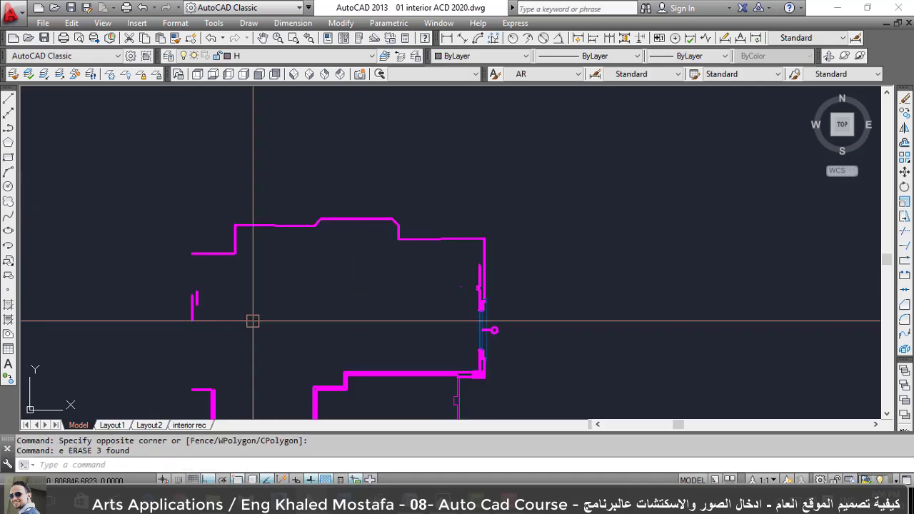
pyautogui.click(192, 308)
pyautogui.press('Return')
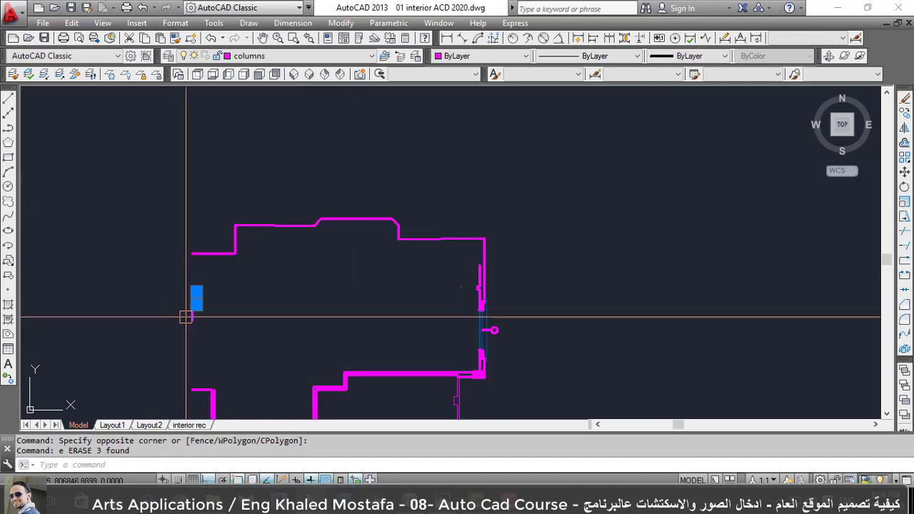
pyautogui.scroll(2, 189, 307)
pyautogui.scroll(-3, 197, 298)
# Extend the left wall lines.
pyautogui.write('x')
pyautogui.press('Return')
pyautogui.press('Return')
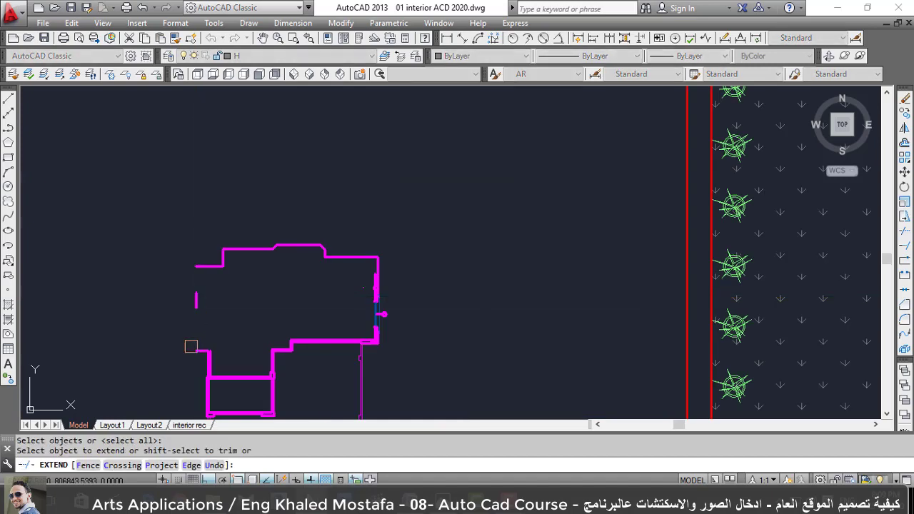
pyautogui.click(184, 317)
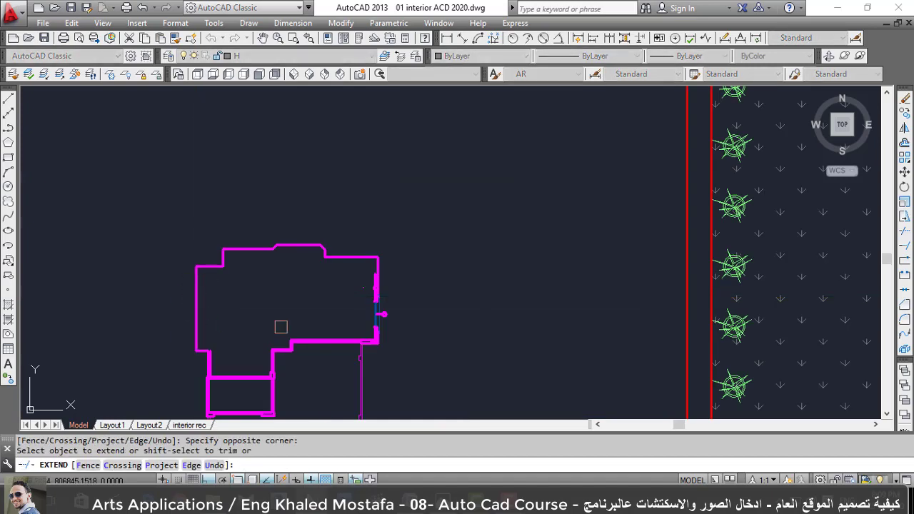
pyautogui.scroll(2, 389, 309)
pyautogui.press('Escape')
# Delete the door objects at the wall end and the leftover small point.
pyautogui.click(355, 380)
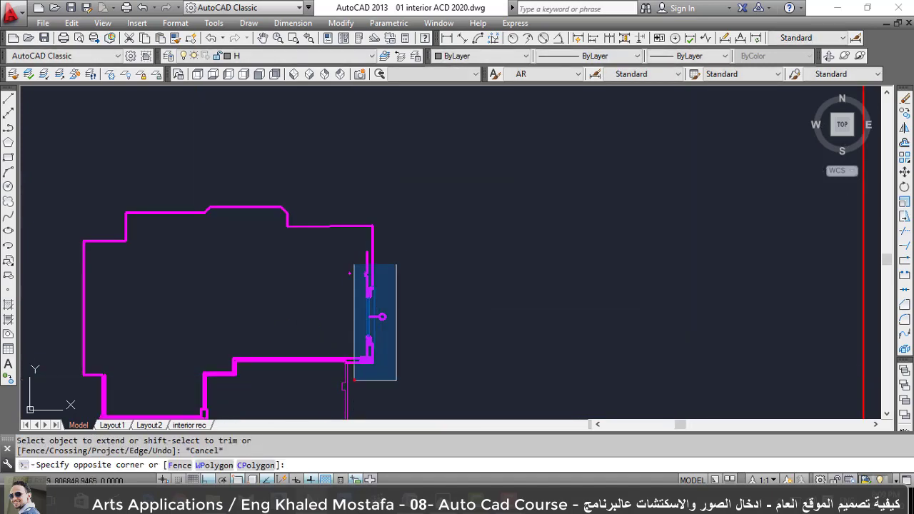
pyautogui.click(396, 265)
pyautogui.press('Delete')
pyautogui.click(350, 273)
pyautogui.press('Delete')
pyautogui.scroll(5, 308, 259)
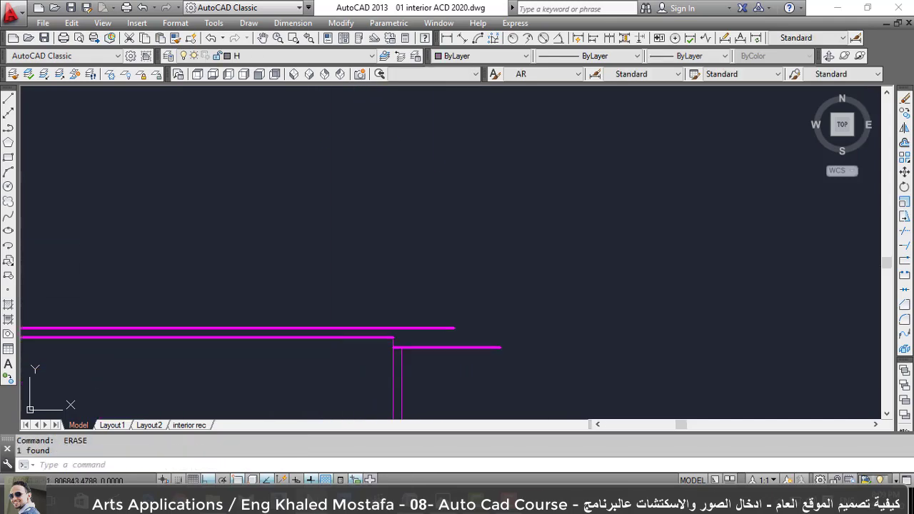
pyautogui.scroll(-1, 340, 375)
pyautogui.click(348, 368)
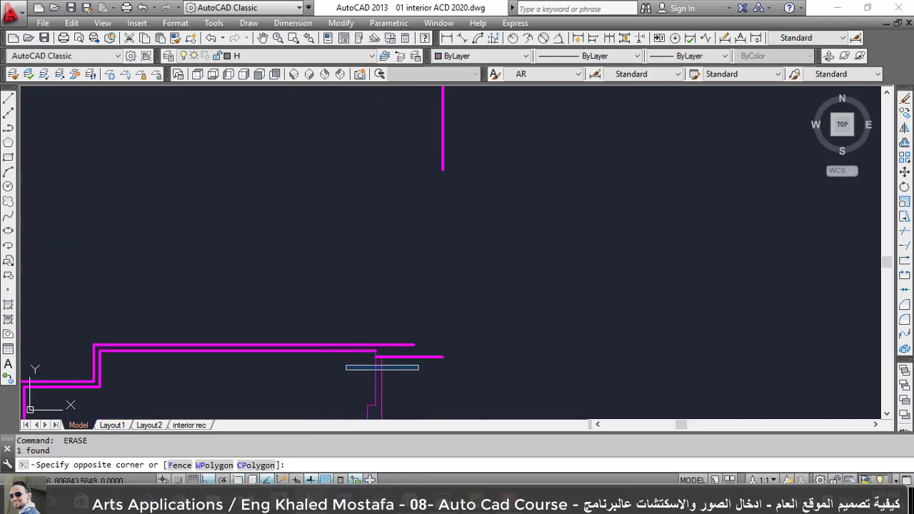
pyautogui.press('Escape')
# Fillet the horizontal wall line to the vertical line, then create a boundary around the house outline.
pyautogui.write('f')
pyautogui.press('Return')
pyautogui.click(421, 357)
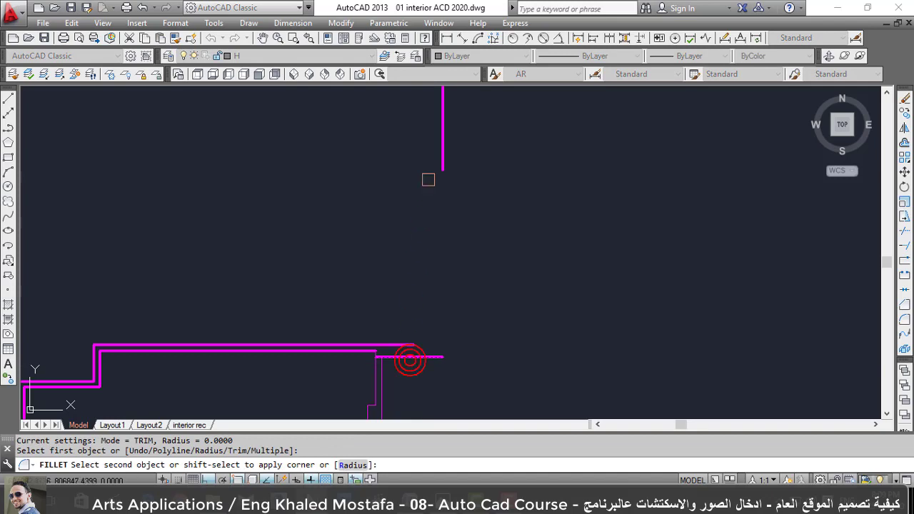
pyautogui.click(441, 171)
pyautogui.scroll(-3, 435, 347)
pyautogui.scroll(2, 342, 373)
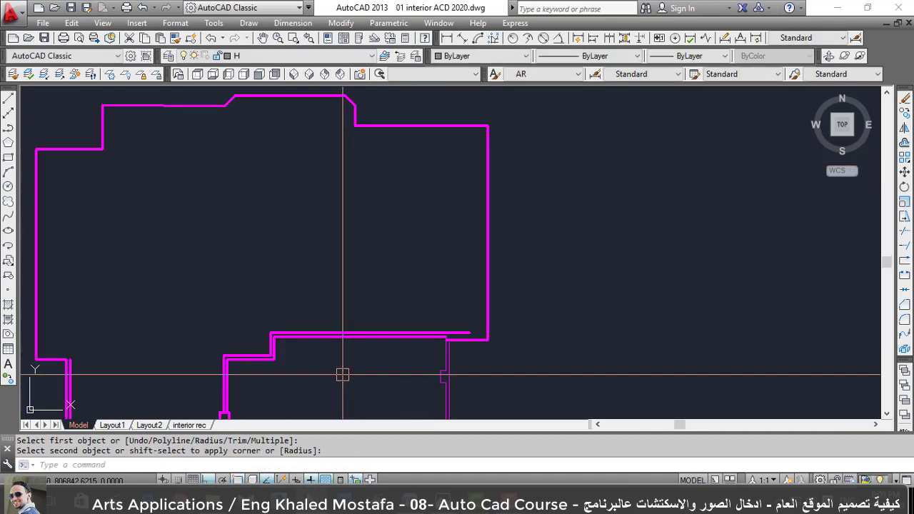
pyautogui.scroll(-2, 387, 317)
pyautogui.moveTo(388, 317); pyautogui.dragTo(310, 336, button='middle')
pyautogui.write('b')
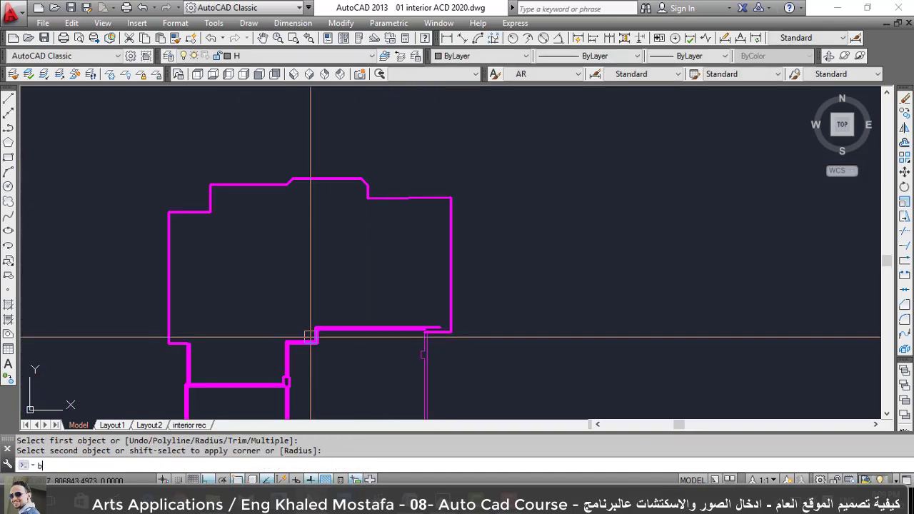
pyautogui.write('o')
pyautogui.press('Return')
# Trace the room as a boundary polyline and try offsetting it by 0.12.
pyautogui.click(322, 276)
pyautogui.press('Return')
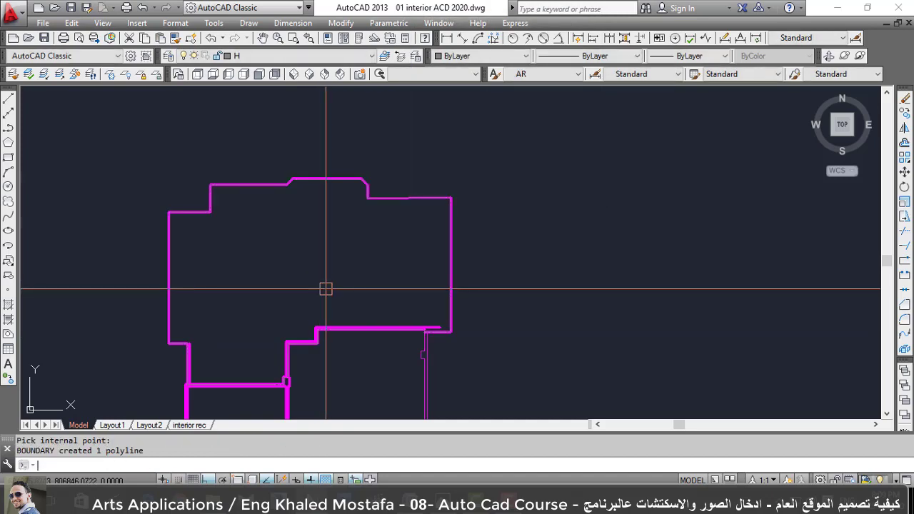
pyautogui.write('o')
pyautogui.press('Return')
pyautogui.write('.12')
pyautogui.press('Return')
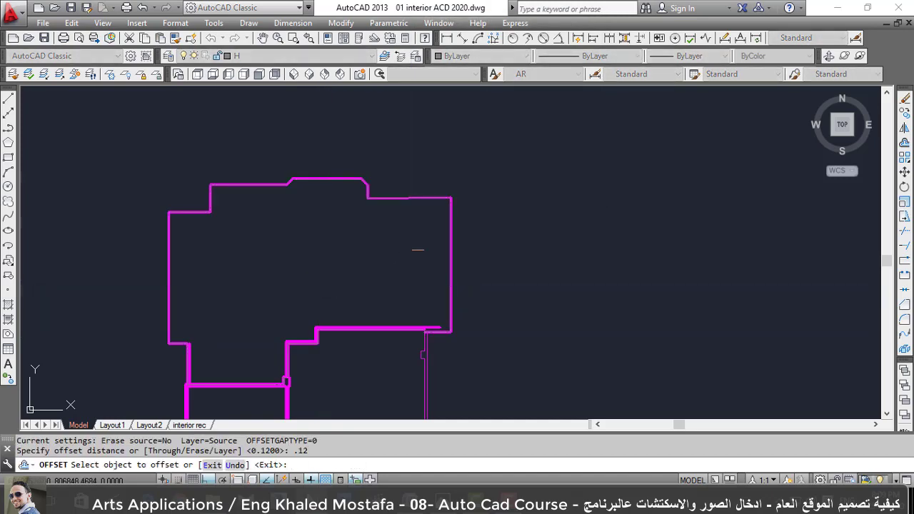
pyautogui.click(452, 247)
pyautogui.click(502, 293)
pyautogui.press('Escape')
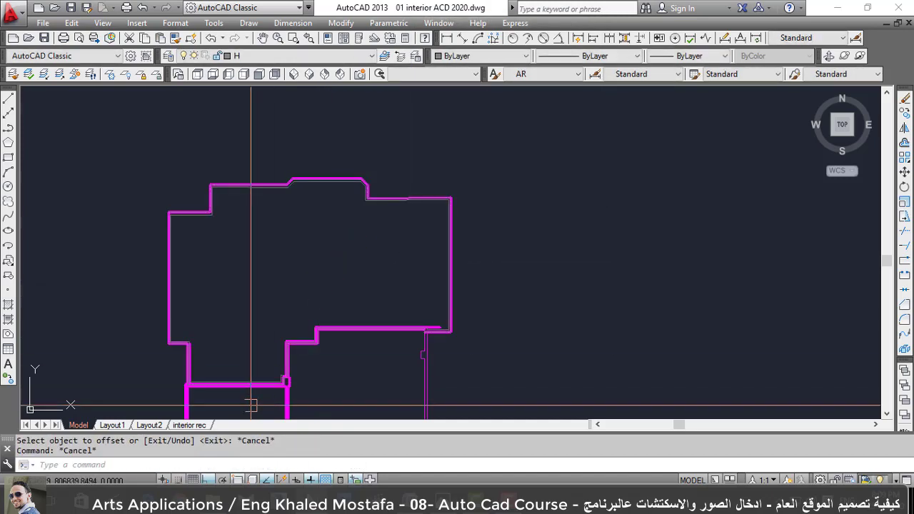
pyautogui.scroll(5, 250, 385)
pyautogui.scroll(3, 347, 348)
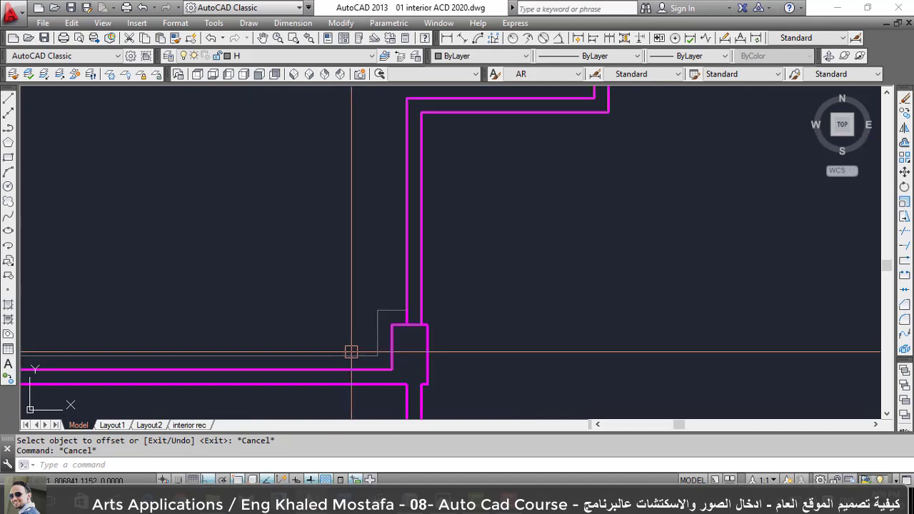
# Erase the short stray vertical line and the extra overlapping polyline.
pyautogui.write('tr')
pyautogui.press('Return')
pyautogui.press('Return')
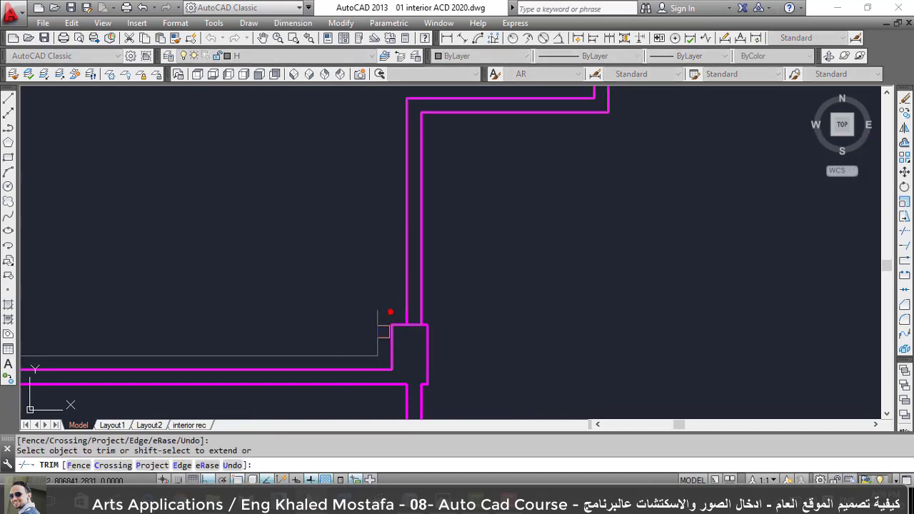
pyautogui.moveTo(398, 334)
pyautogui.mouseDown(button='middle')
pyautogui.moveTo(437, 326)
pyautogui.moveTo(207, 350)
pyautogui.mouseUp(button='middle')
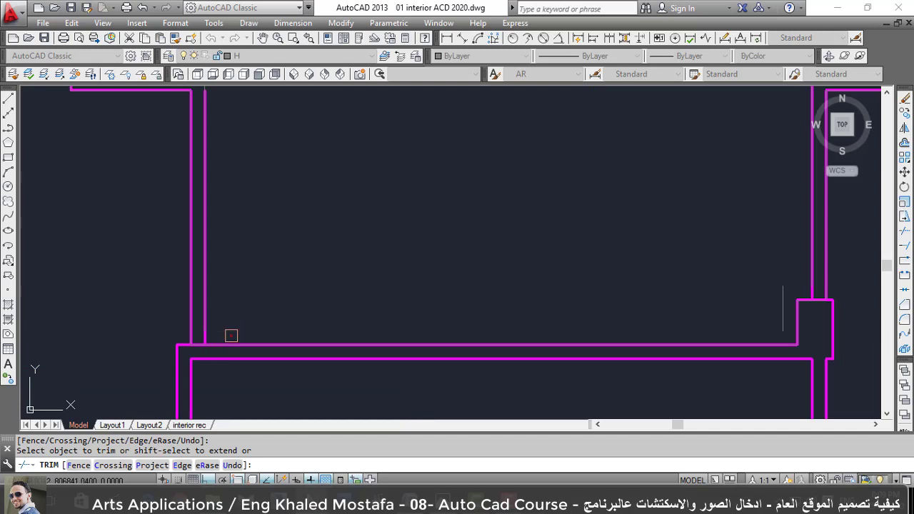
pyautogui.press('Escape')
pyautogui.click(782, 308)
pyautogui.write('e')
pyautogui.press('Return')
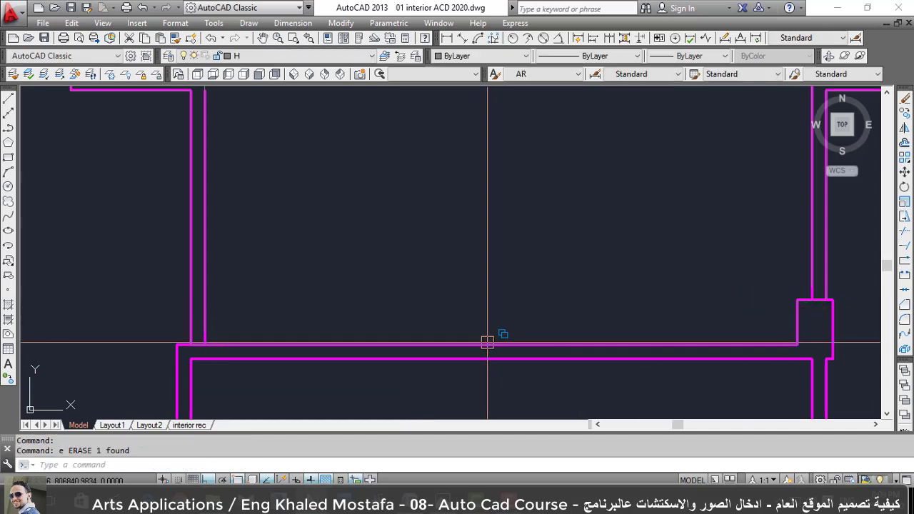
pyautogui.click(350, 349)
pyautogui.scroll(-3, 351, 349)
pyautogui.write('e')
pyautogui.press('Return')
pyautogui.scroll(-2, 235, 333)
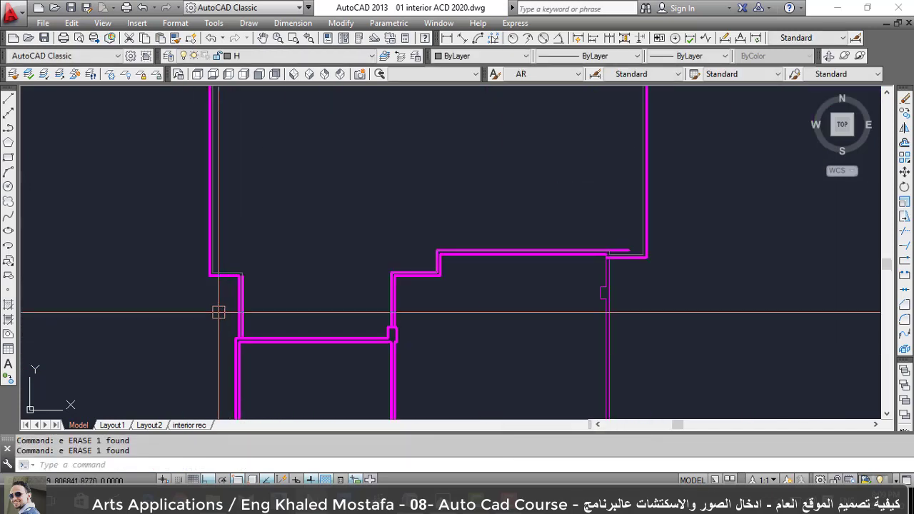
pyautogui.scroll(-1, 218, 312)
# Attempt matching the thick wall's properties onto nearby lines, then cancel.
pyautogui.write('ma')
pyautogui.press('Return')
pyautogui.scroll(3, 223, 272)
pyautogui.click(225, 275)
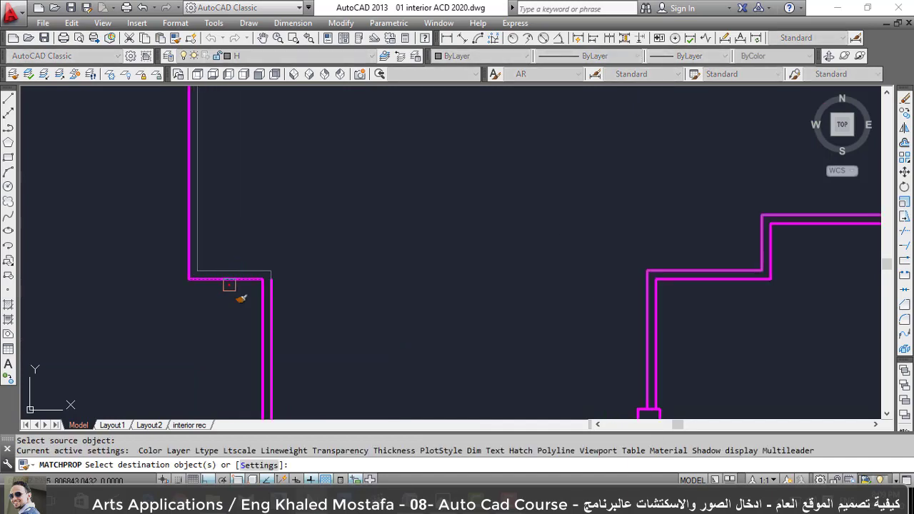
pyautogui.click(237, 311)
pyautogui.scroll(-3, 210, 270)
pyautogui.press('Escape')
pyautogui.scroll(4, 375, 204)
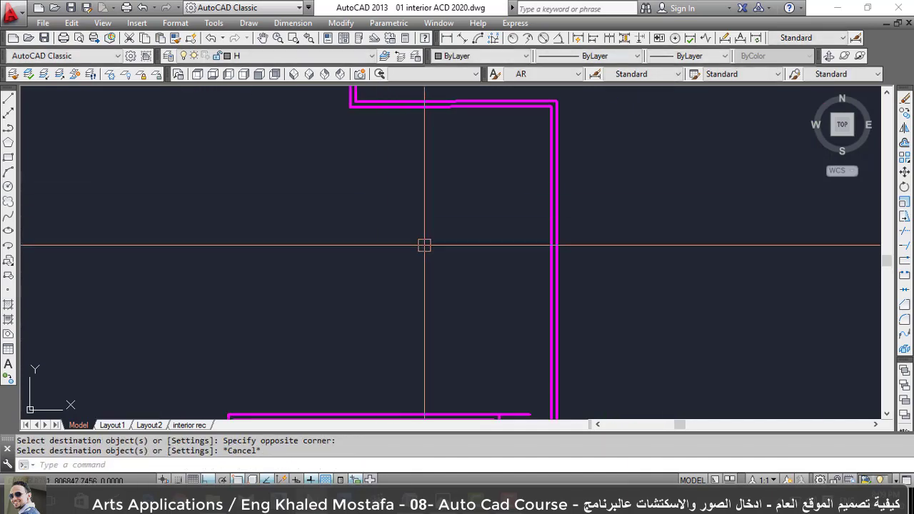
pyautogui.scroll(-1, 483, 231)
pyautogui.scroll(3, 486, 362)
pyautogui.scroll(2, 522, 357)
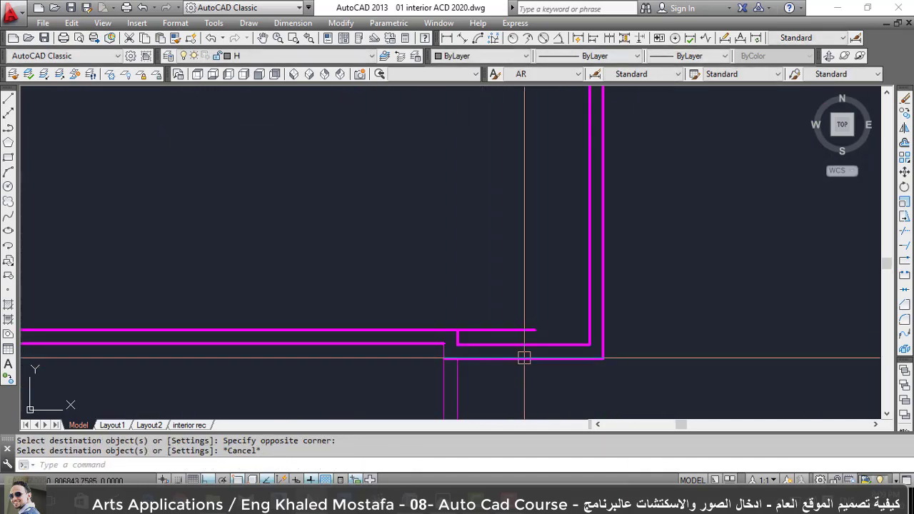
# Trim away the stepped wall notch using all lines as cutting edges.
pyautogui.write('tr')
pyautogui.press('Return')
pyautogui.press('Return')
pyautogui.click(504, 326)
pyautogui.click(479, 342)
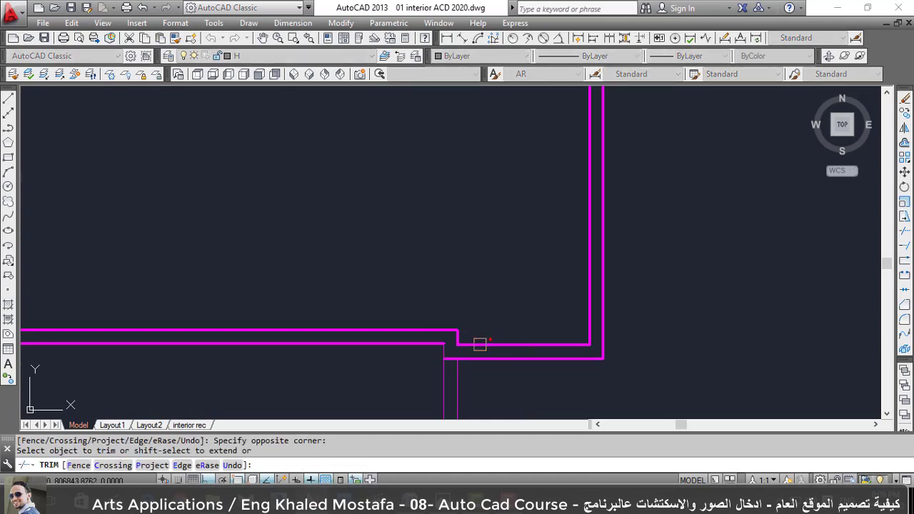
pyautogui.press('Escape')
pyautogui.scroll(2, 424, 350)
pyautogui.click(429, 340)
pyautogui.press('Escape')
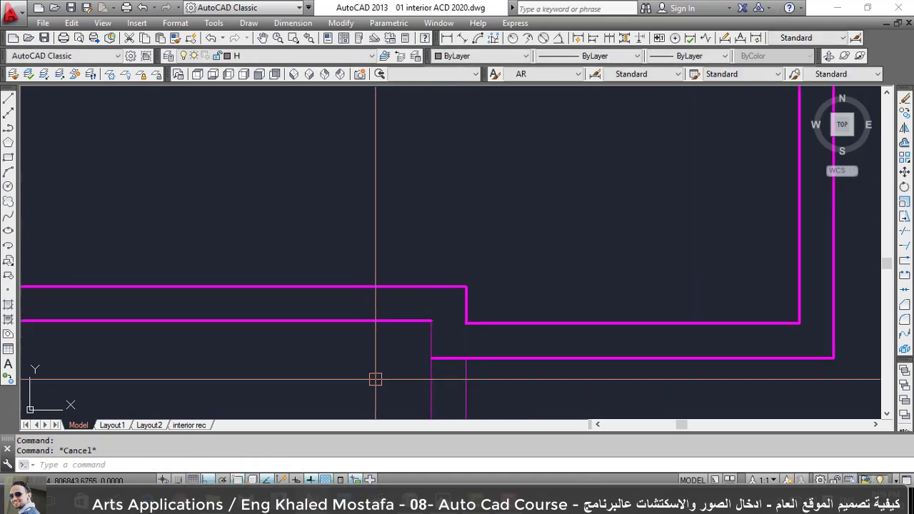
# Apply the thick magenta wall style to the remaining thin wall lines with MATCHPROP.
pyautogui.write('ma')
pyautogui.press('Return')
pyautogui.click(429, 370)
pyautogui.click(374, 377)
pyautogui.click(424, 295)
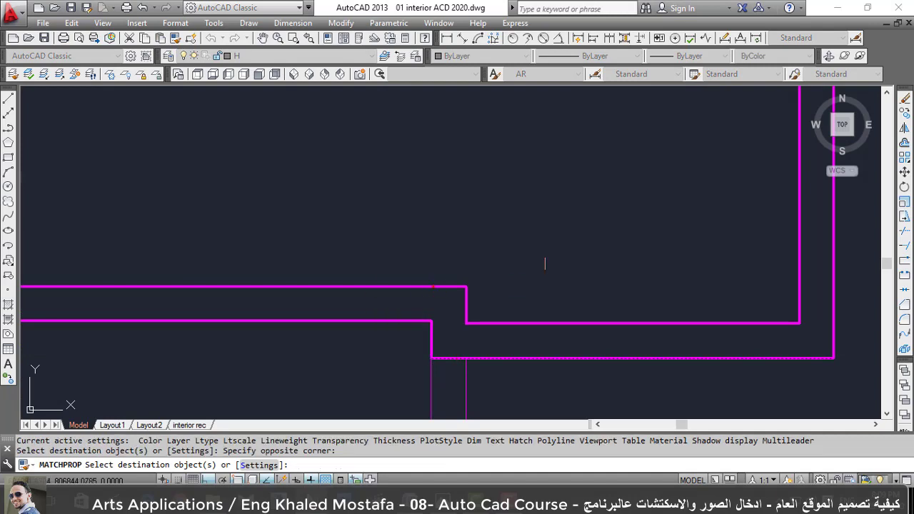
pyautogui.scroll(-2, 517, 343)
pyautogui.scroll(-2, 499, 307)
pyautogui.press('Escape')
pyautogui.scroll(-1, 465, 247)
pyautogui.scroll(1, 435, 332)
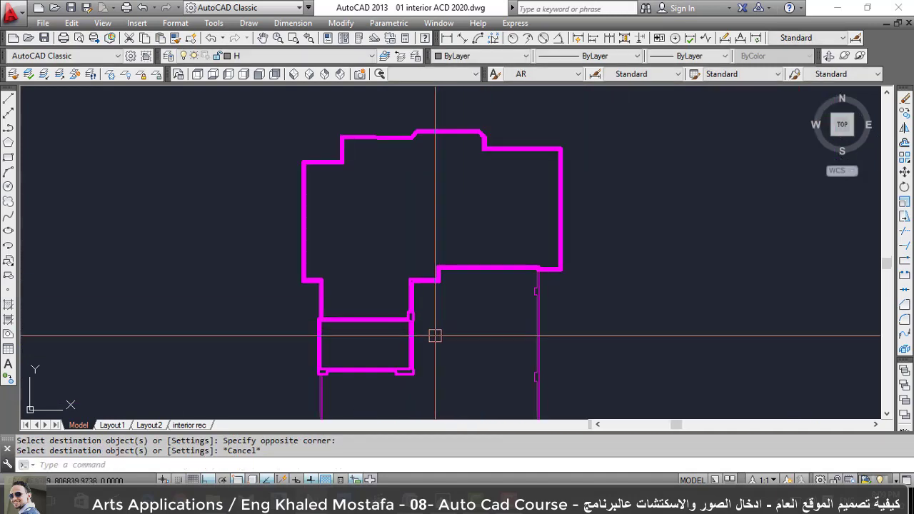
pyautogui.scroll(1, 441, 354)
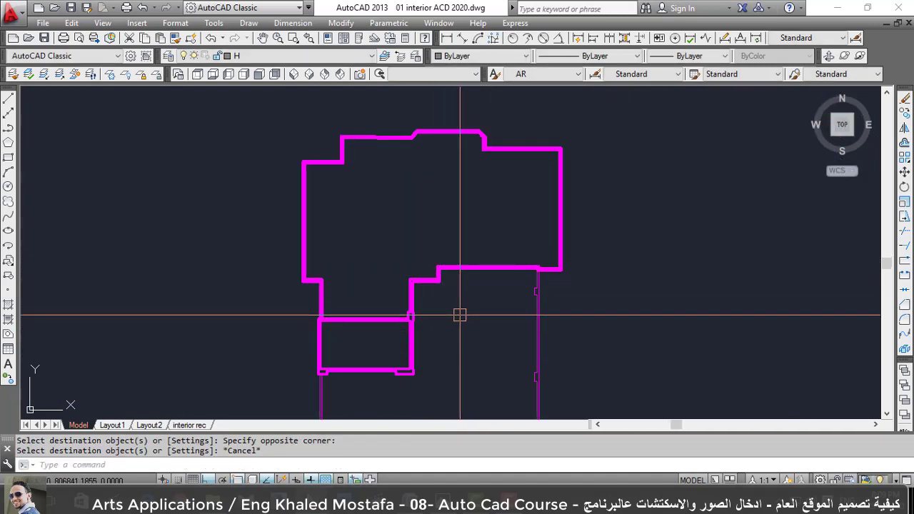
pyautogui.scroll(-2, 471, 286)
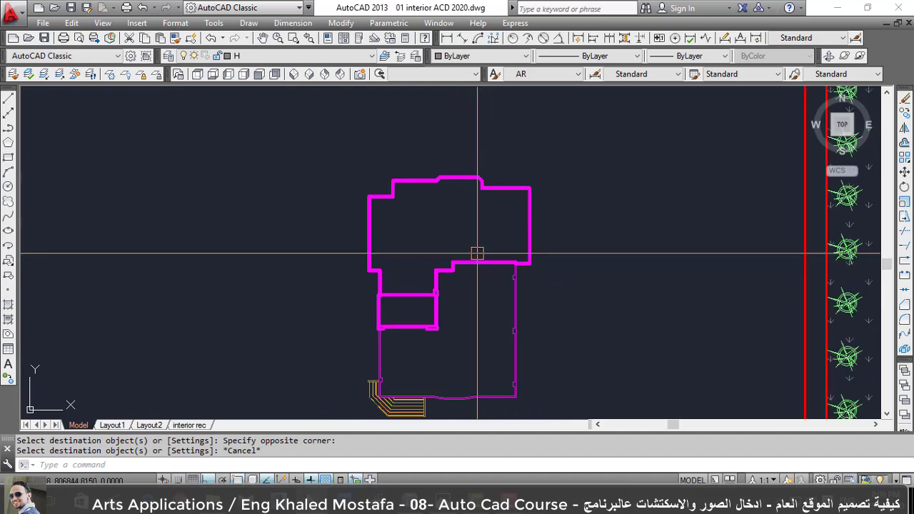
pyautogui.scroll(2, 484, 355)
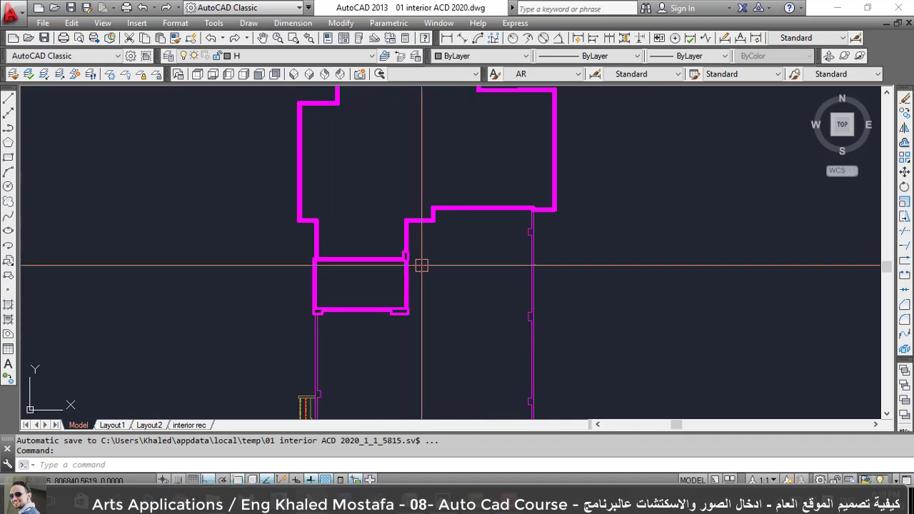
# Window-select the small lower rectangle and set its colour to Green.
pyautogui.click(276, 334)
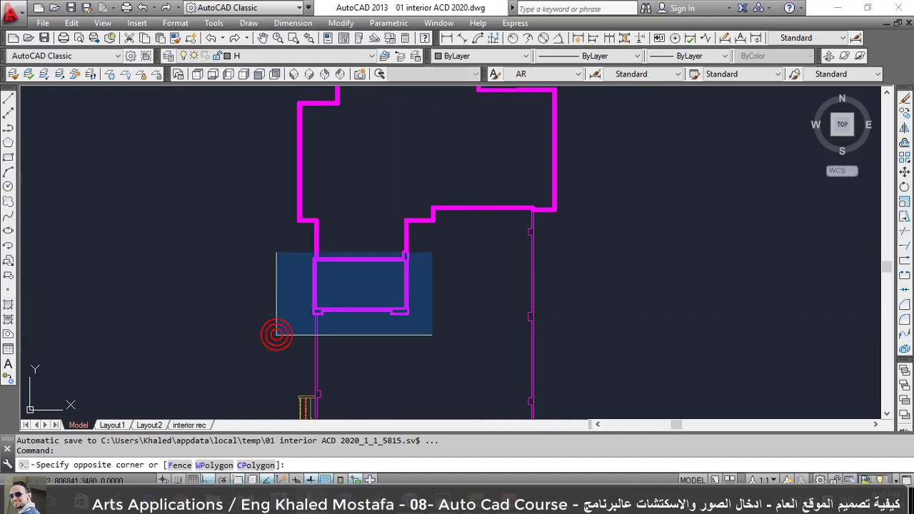
pyautogui.click(437, 245)
pyautogui.click(471, 56)
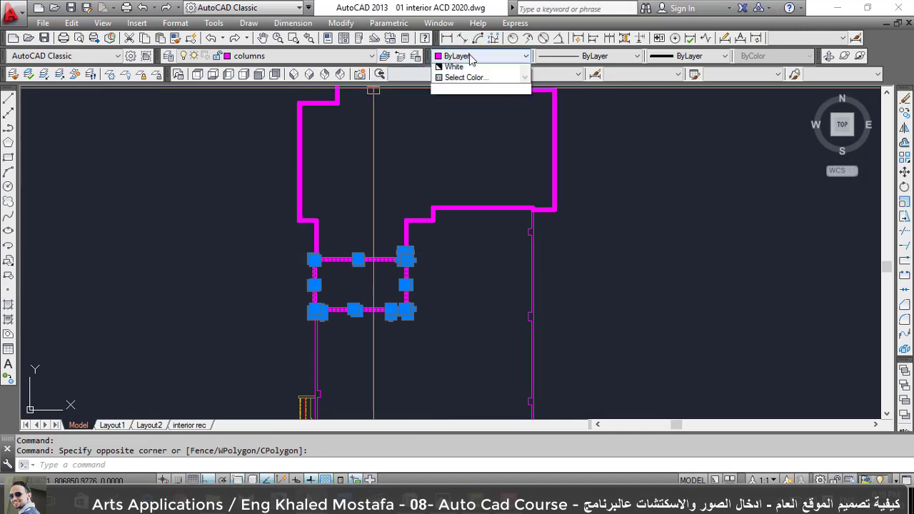
pyautogui.click(480, 112)
pyautogui.press('Escape')
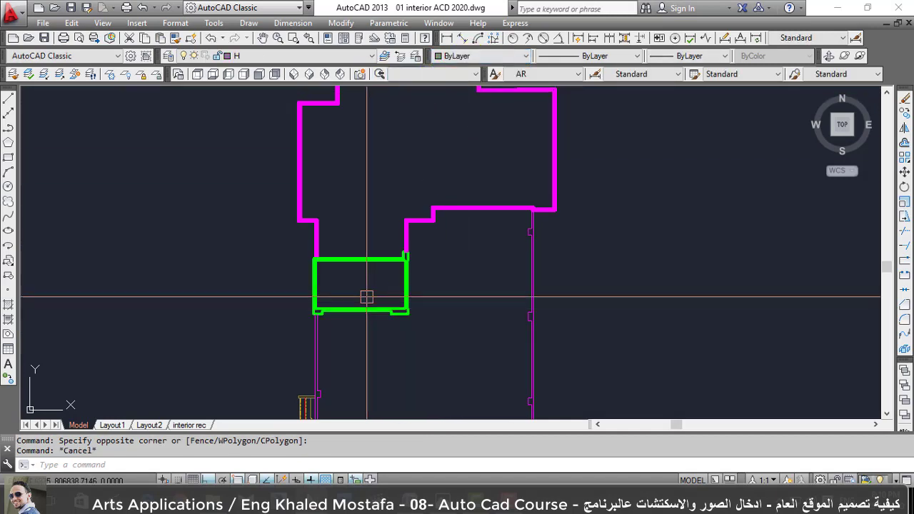
pyautogui.scroll(3, 400, 264)
pyautogui.scroll(4, 378, 264)
pyautogui.scroll(2, 378, 265)
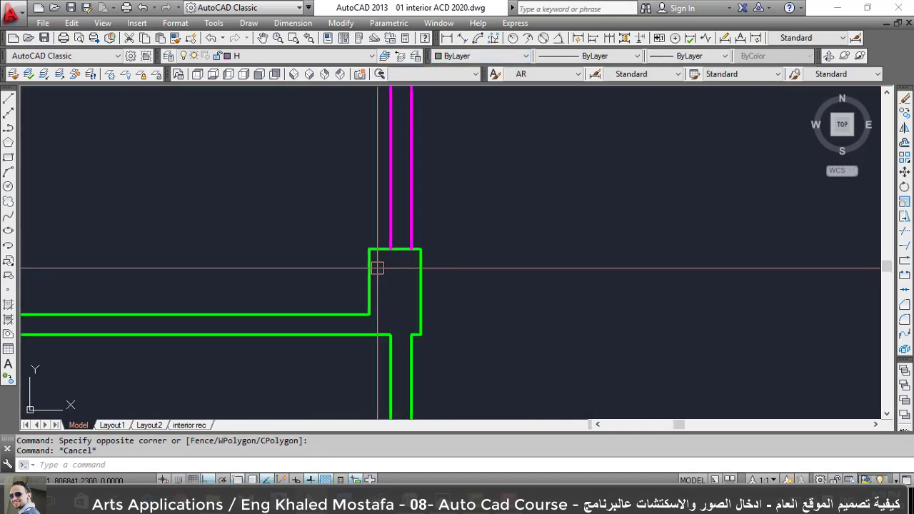
pyautogui.scroll(3, 404, 220)
pyautogui.scroll(2, 415, 202)
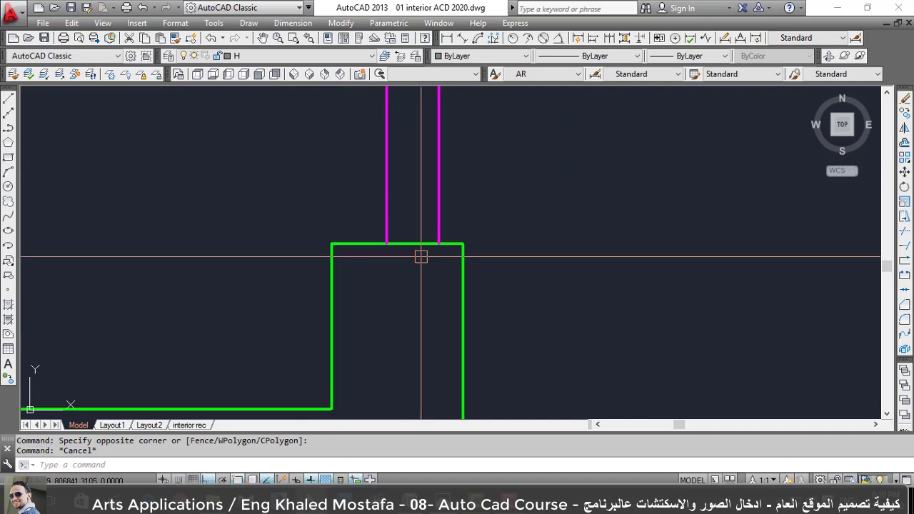
pyautogui.scroll(-8, 422, 254)
pyautogui.scroll(6, 93, 240)
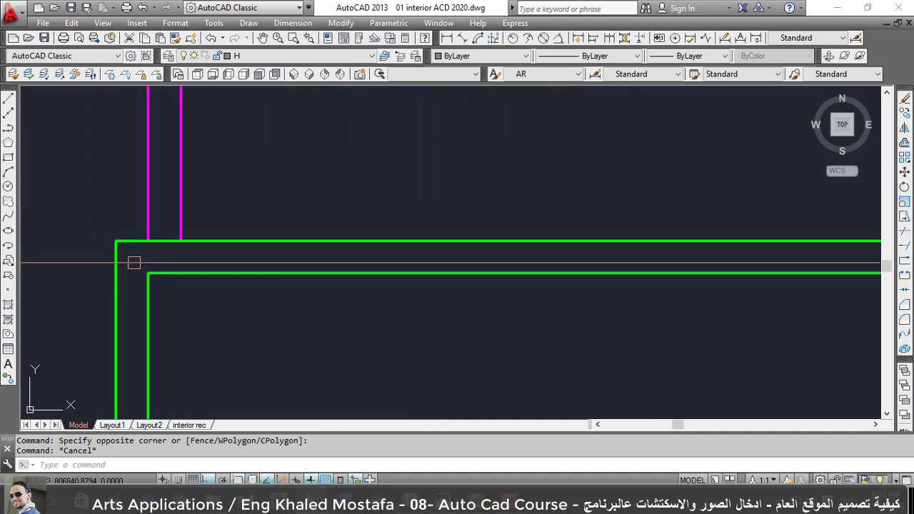
pyautogui.scroll(-7, 158, 204)
pyautogui.scroll(-2, 202, 265)
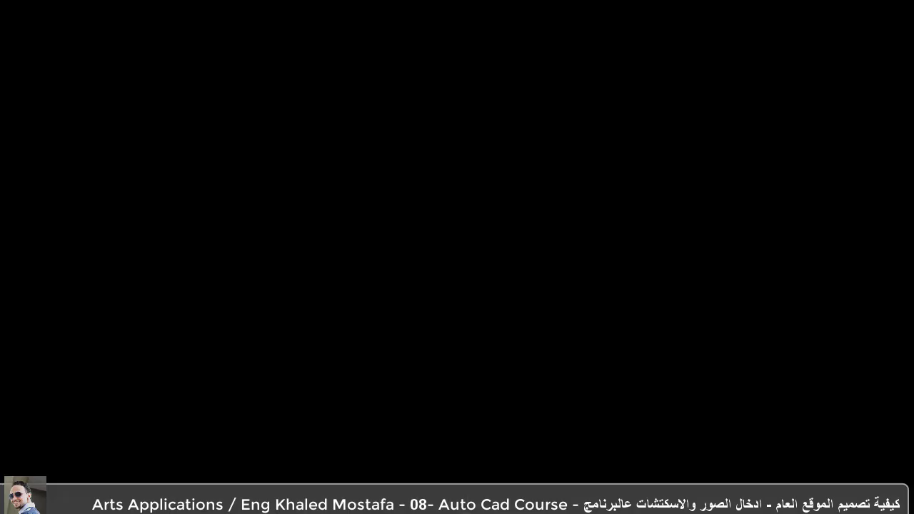
# Erase the red stair polyline.
pyautogui.scroll(-5, 357, 343)
pyautogui.scroll(5, 307, 321)
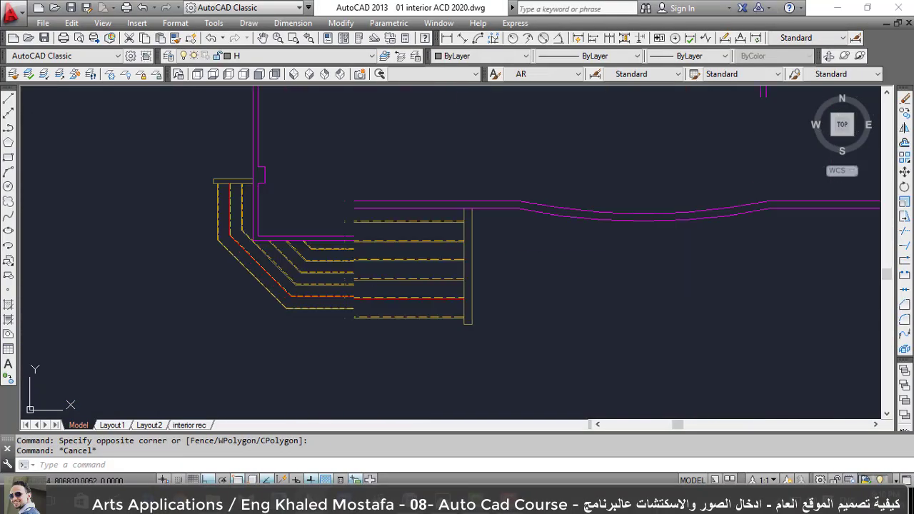
pyautogui.scroll(2, 349, 293)
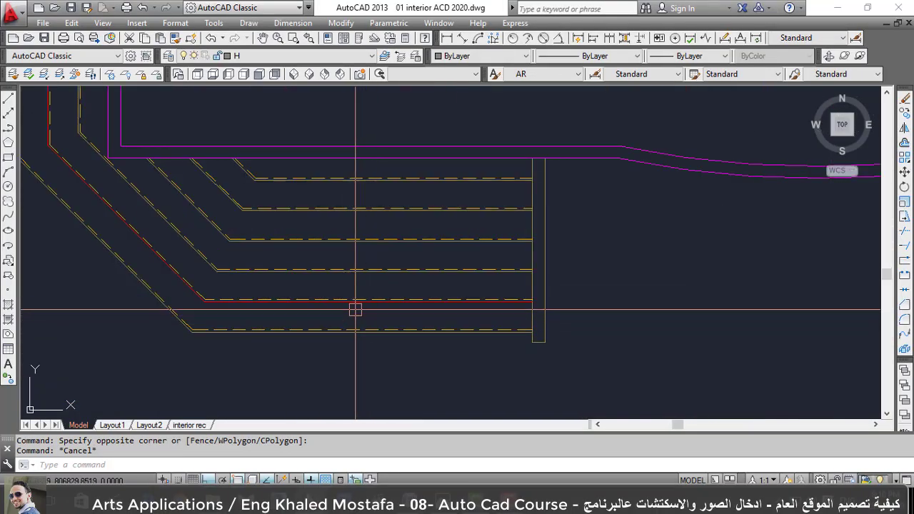
pyautogui.scroll(5, 356, 306)
pyautogui.click(366, 279)
pyautogui.write('e')
pyautogui.press('Return')
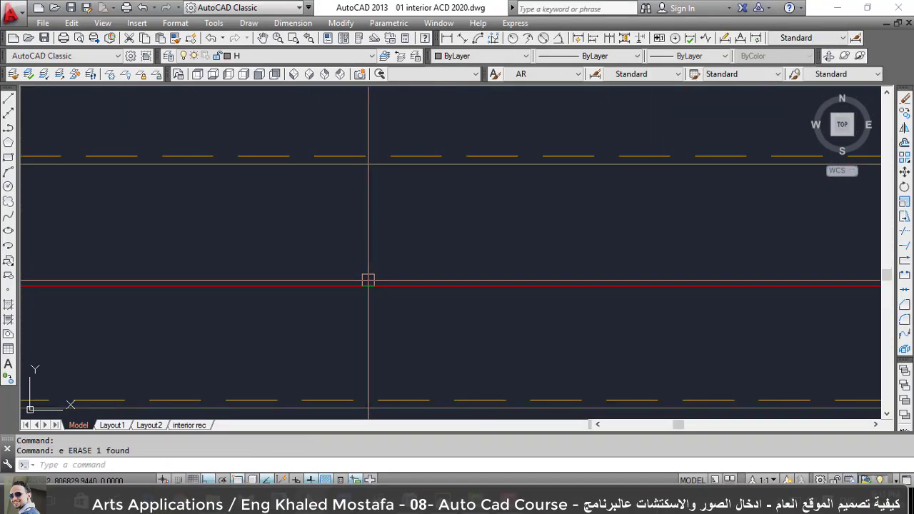
pyautogui.scroll(5, 357, 265)
pyautogui.scroll(-3, 362, 272)
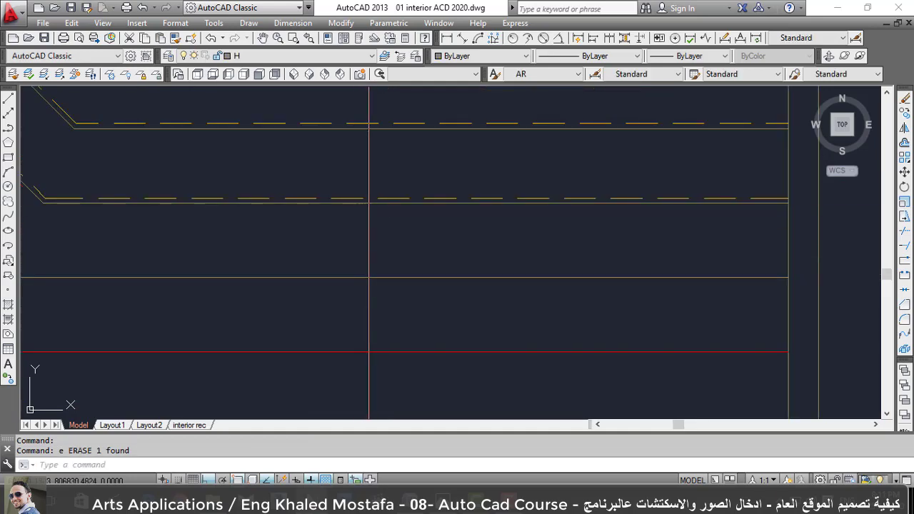
pyautogui.scroll(3, 342, 184)
pyautogui.scroll(2, 369, 212)
pyautogui.scroll(-4, 393, 253)
pyautogui.scroll(3, 371, 214)
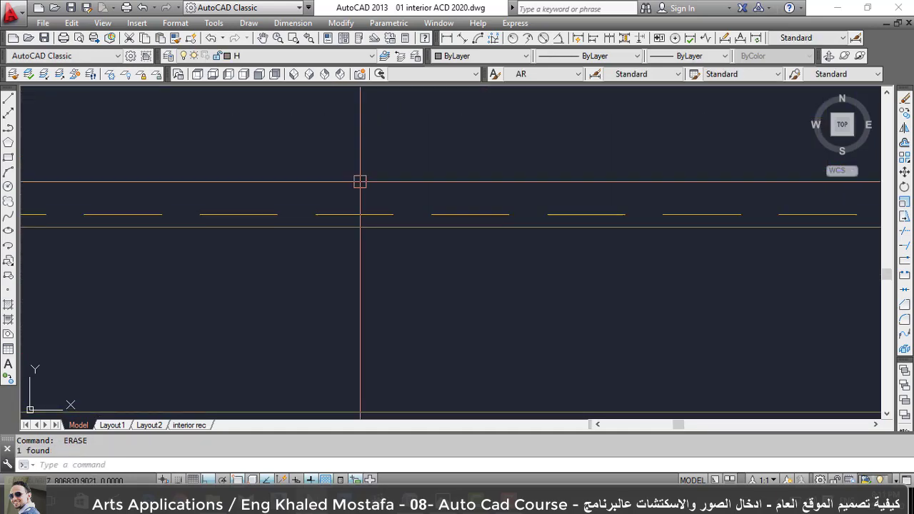
pyautogui.scroll(-3, 410, 267)
pyautogui.scroll(3, 397, 245)
pyautogui.scroll(-3, 394, 214)
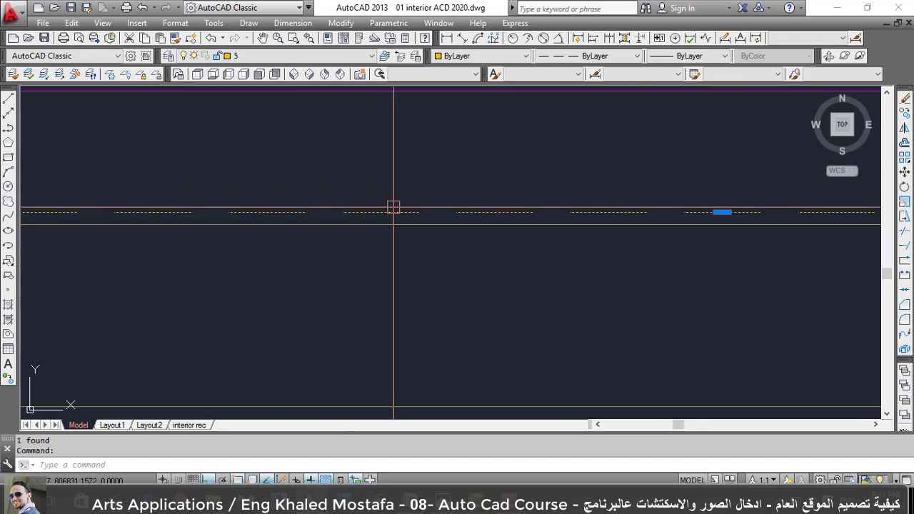
pyautogui.scroll(4, 388, 214)
pyautogui.scroll(-2, 385, 235)
pyautogui.scroll(3, 306, 335)
pyautogui.scroll(1, 305, 335)
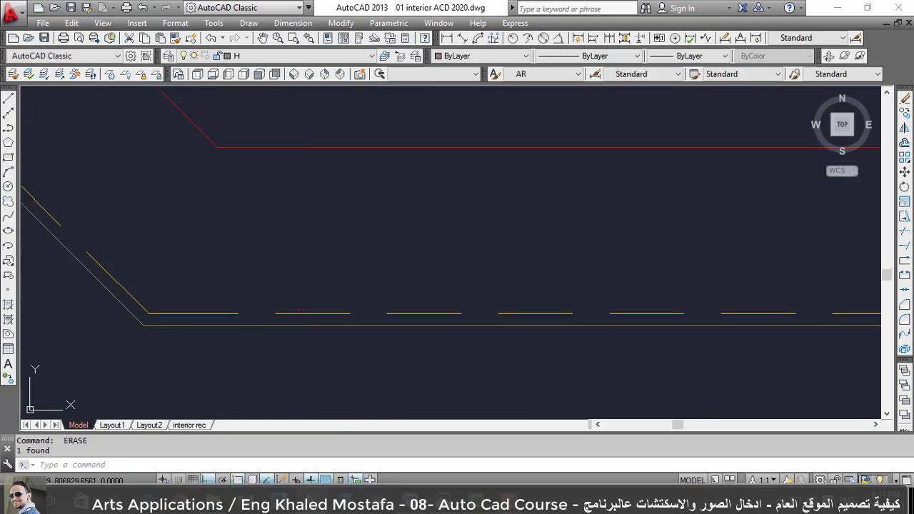
pyautogui.scroll(-2, 306, 328)
# Copy the tan stair polyline's style onto the other stair lines.
pyautogui.write('ma')
pyautogui.press('Return')
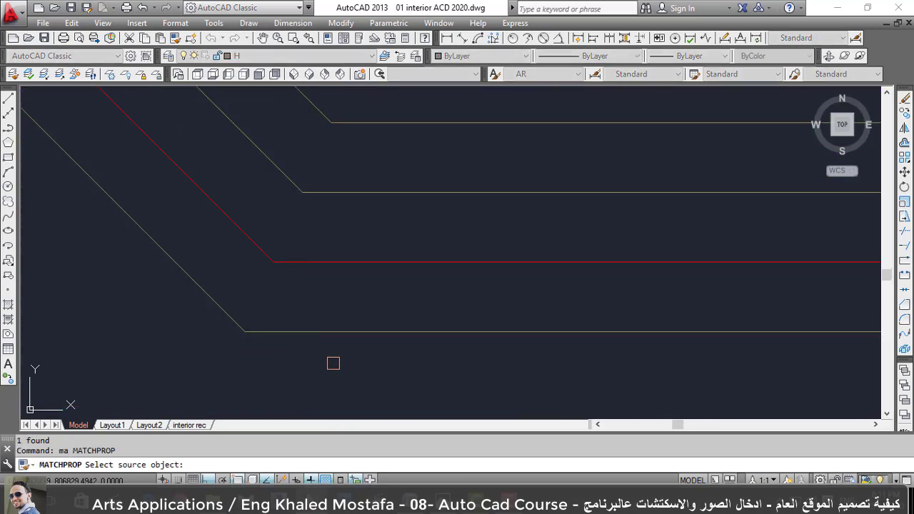
pyautogui.click(351, 349)
pyautogui.click(397, 379)
pyautogui.click(326, 261)
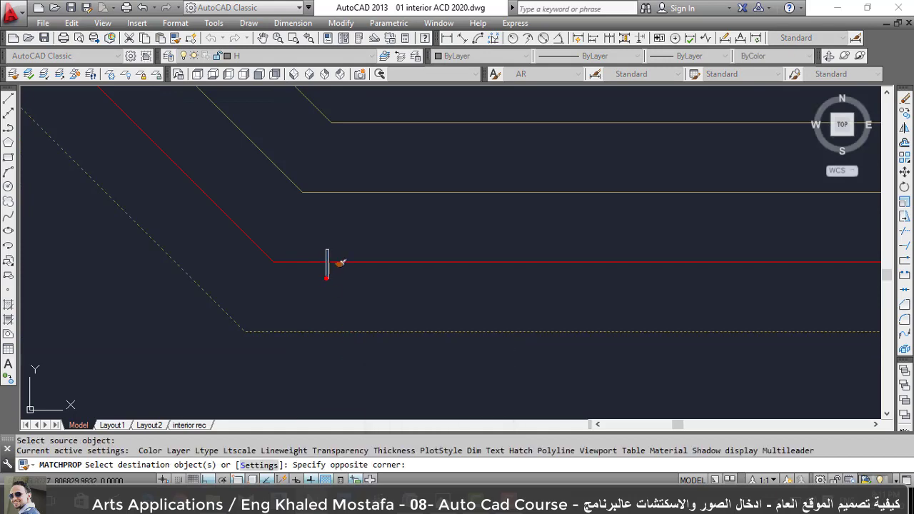
pyautogui.press('Escape')
pyautogui.press('Return')
pyautogui.click(318, 292)
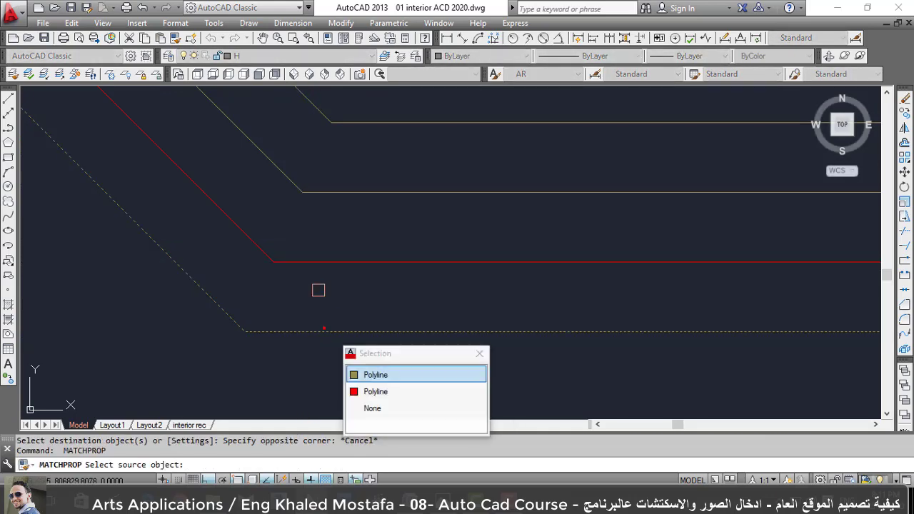
pyautogui.click(378, 376)
pyautogui.click(418, 414)
pyautogui.press('Escape')
pyautogui.scroll(-2, 374, 371)
pyautogui.scroll(-2, 351, 311)
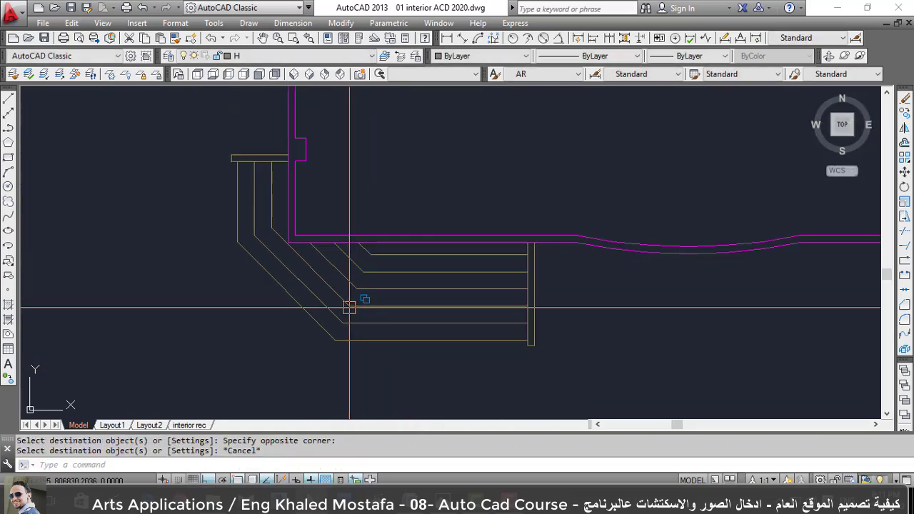
pyautogui.scroll(-2, 333, 322)
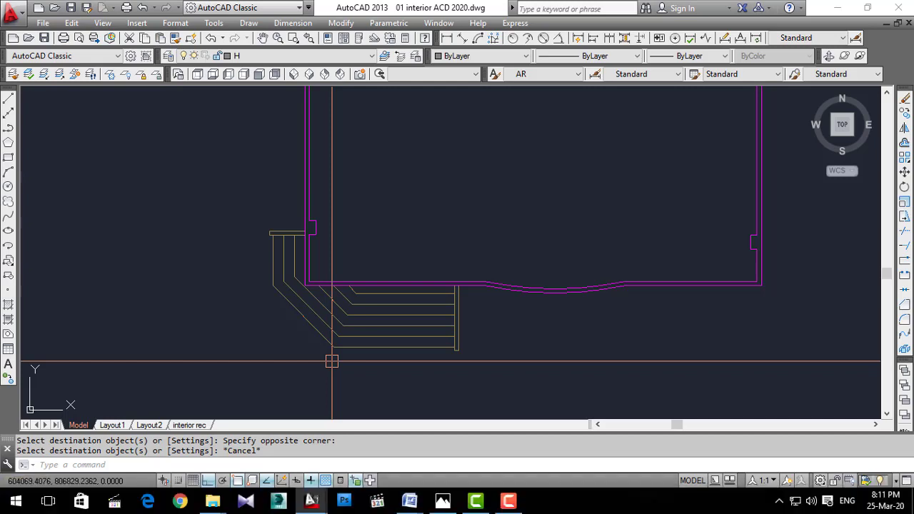
pyautogui.scroll(-5, 330, 360)
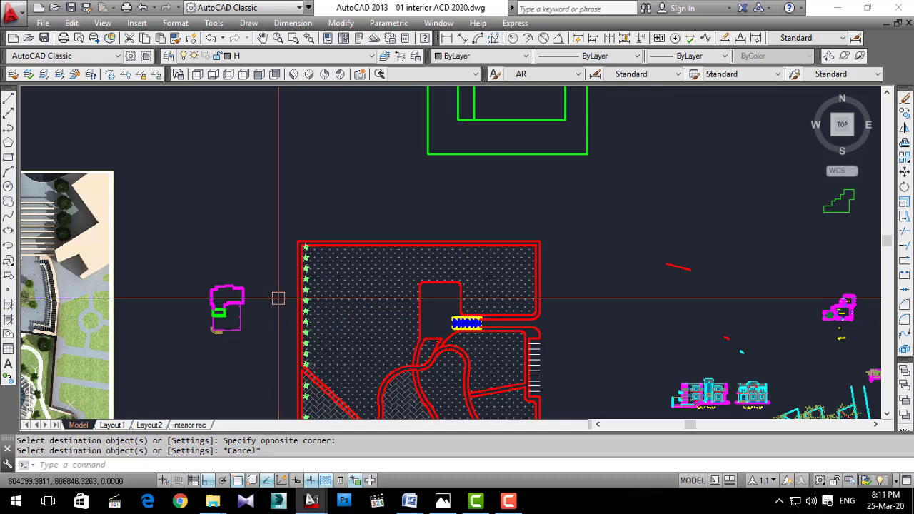
pyautogui.write('re')
pyautogui.press('Return')
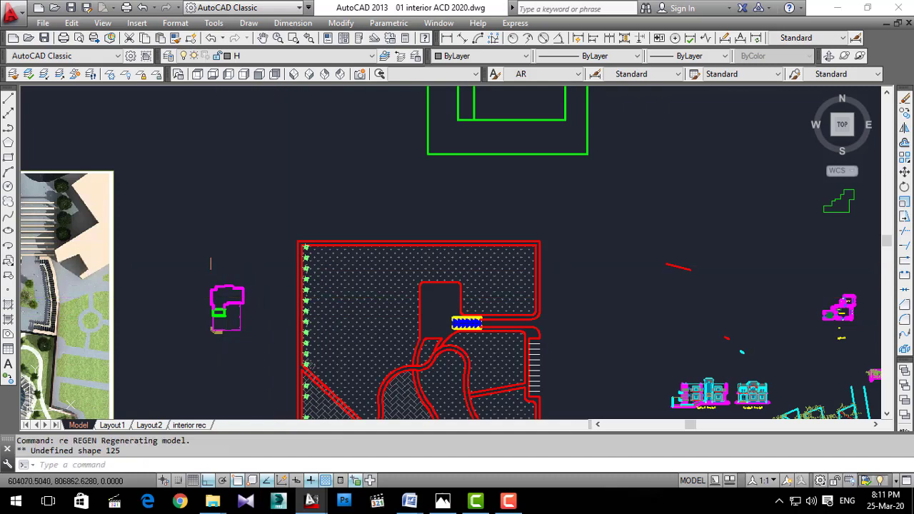
pyautogui.scroll(-5, 210, 263)
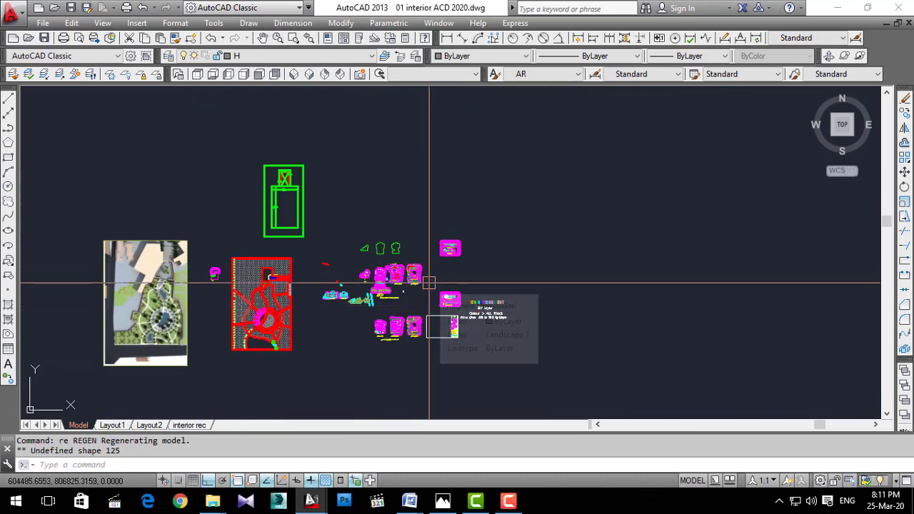
pyautogui.scroll(2, 428, 282)
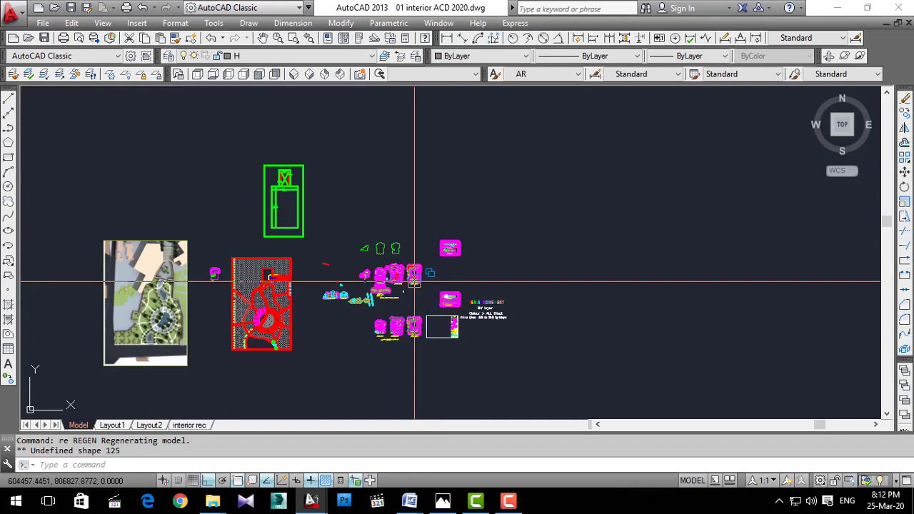
pyautogui.scroll(3, 408, 278)
pyautogui.scroll(2, 397, 352)
pyautogui.scroll(-1, 397, 351)
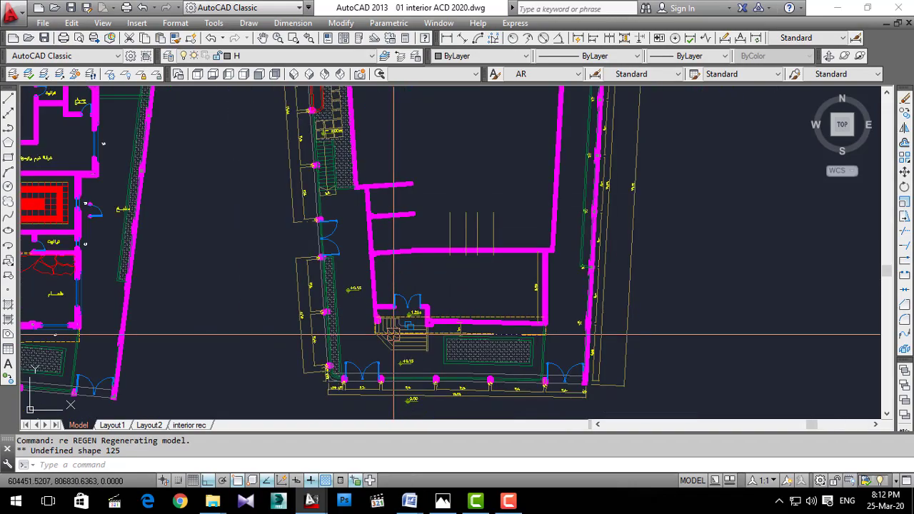
pyautogui.scroll(-3, 392, 321)
pyautogui.scroll(3, 384, 285)
pyautogui.scroll(2, 476, 384)
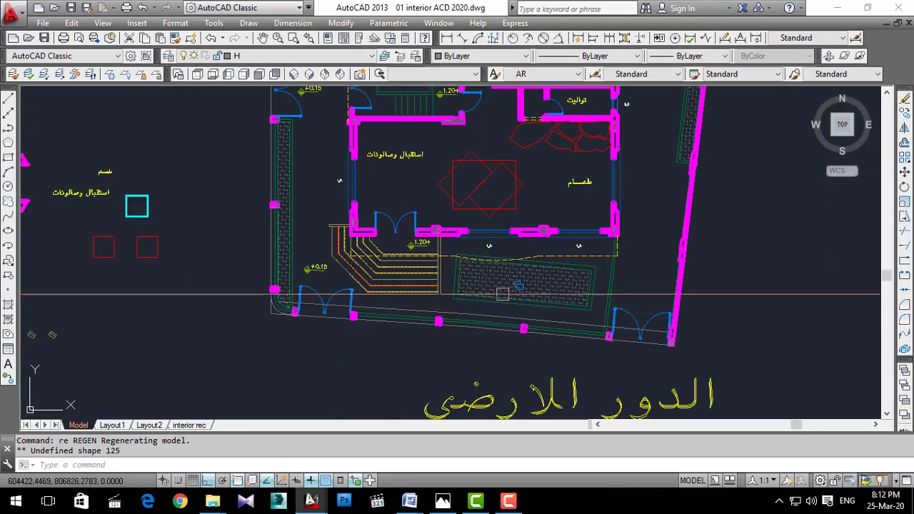
pyautogui.scroll(4, 553, 257)
pyautogui.click(559, 232)
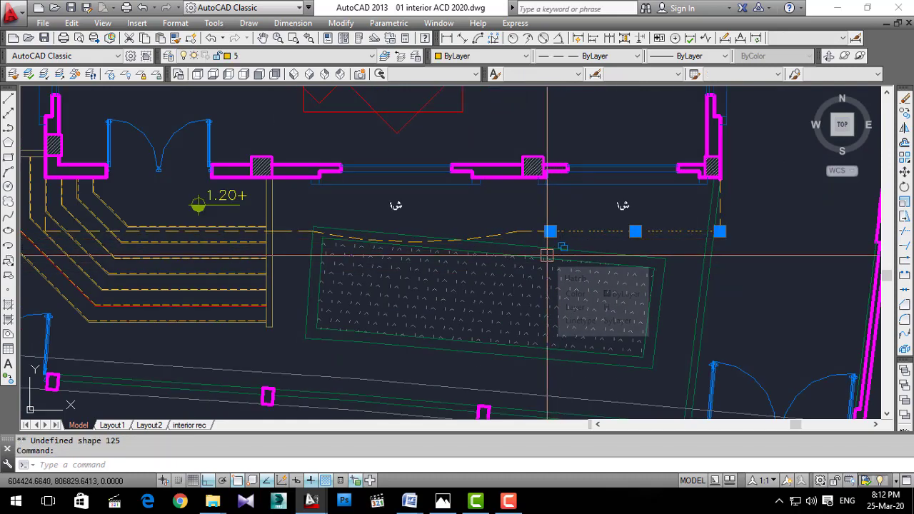
pyautogui.press('Escape')
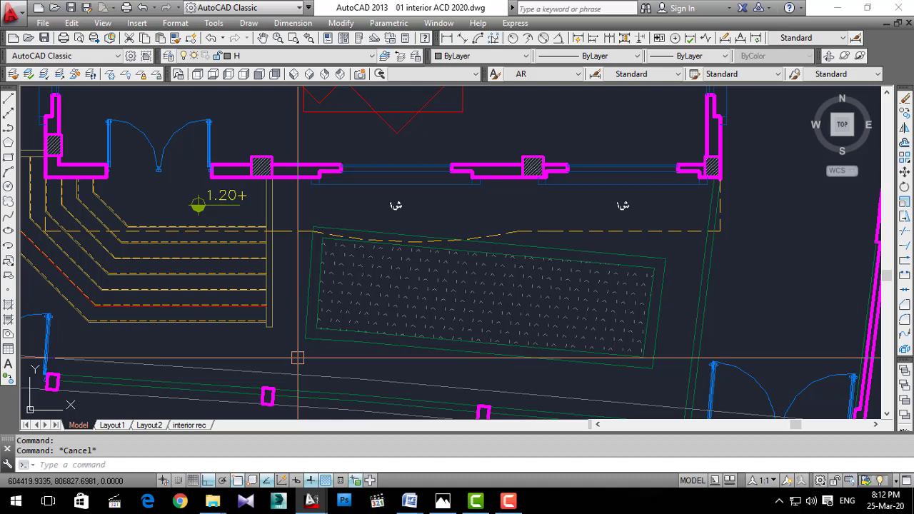
pyautogui.scroll(-5, 402, 330)
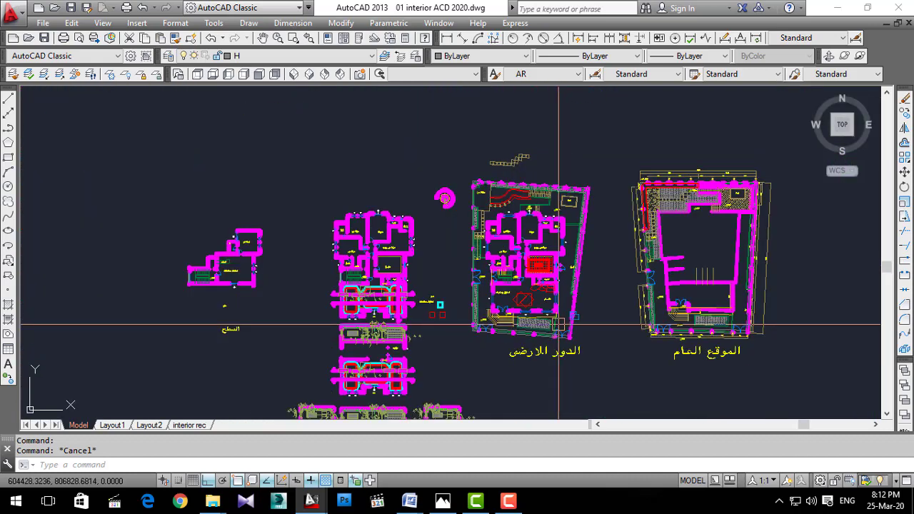
pyautogui.scroll(-2, 385, 327)
pyautogui.scroll(-3, 276, 369)
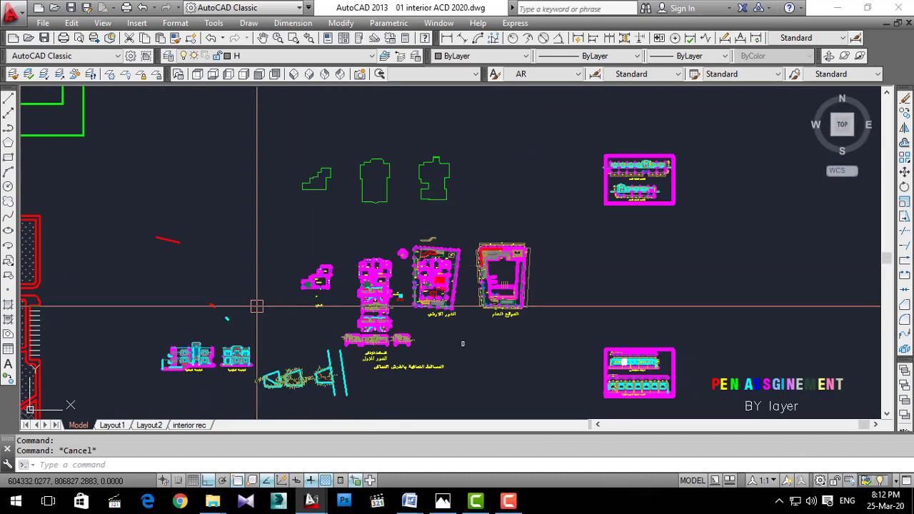
pyautogui.scroll(-4, 302, 302)
pyautogui.scroll(5, 122, 305)
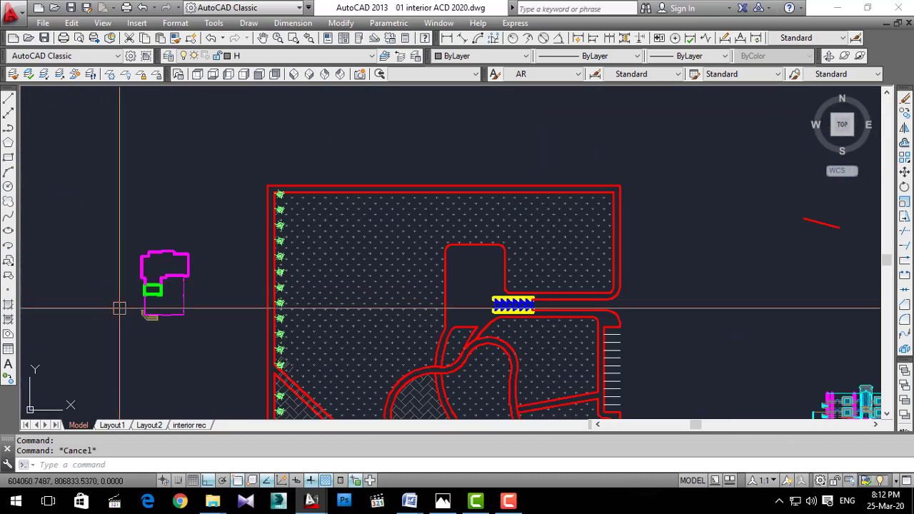
pyautogui.scroll(2, 122, 305)
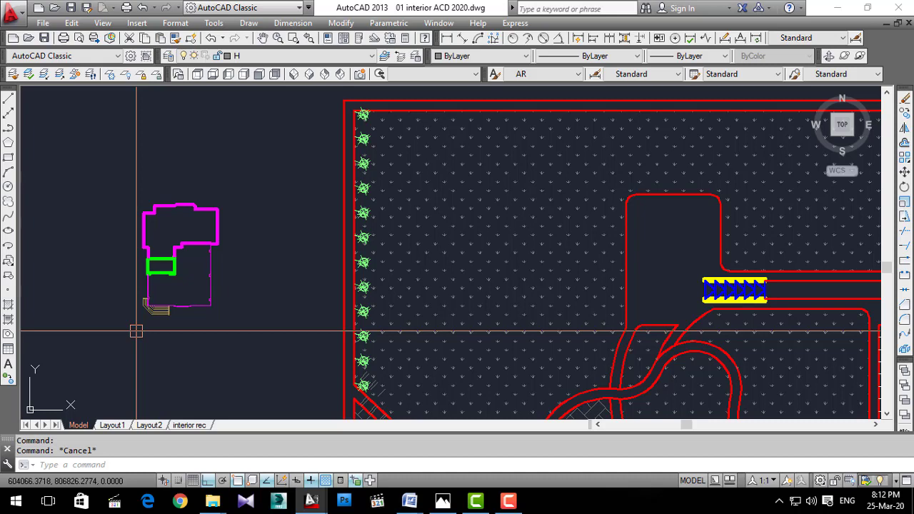
pyautogui.scroll(5, 136, 330)
pyautogui.scroll(2, 228, 310)
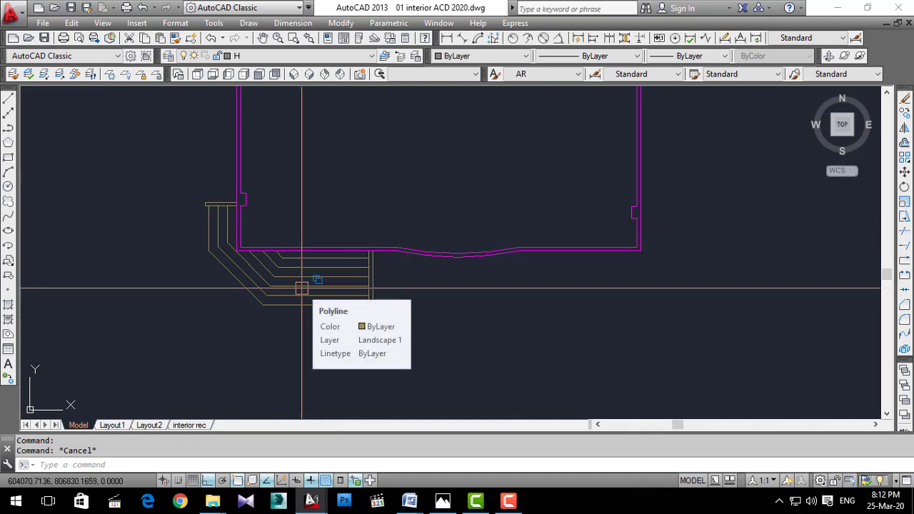
pyautogui.scroll(-2, 302, 289)
pyautogui.scroll(-2, 271, 265)
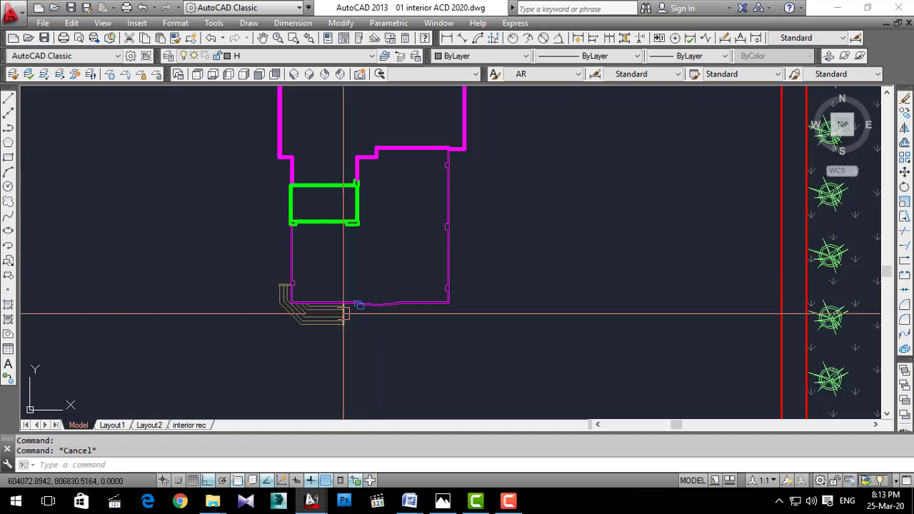
pyautogui.scroll(2, 329, 328)
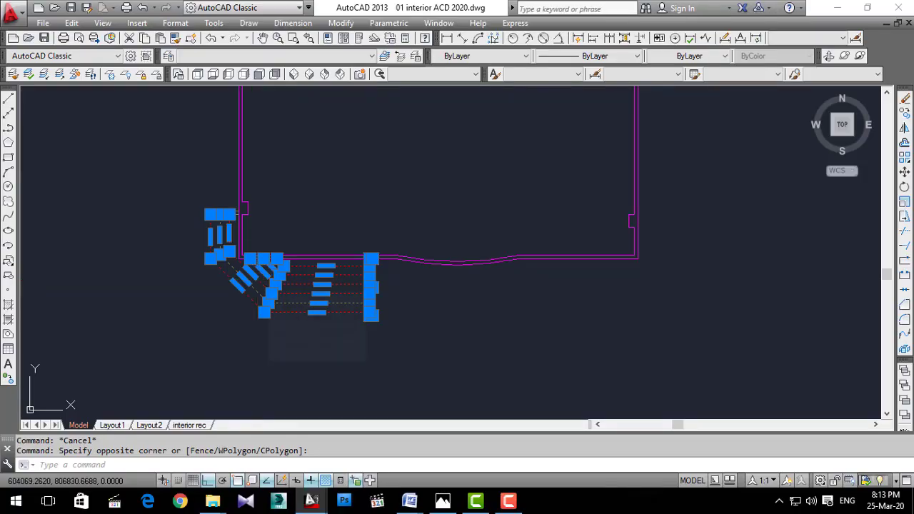
# Erase the selected stair objects and the leftover stair lines.
pyautogui.write('e')
pyautogui.press('Return')
pyautogui.click(225, 275)
pyautogui.click(226, 275)
pyautogui.press('Return')
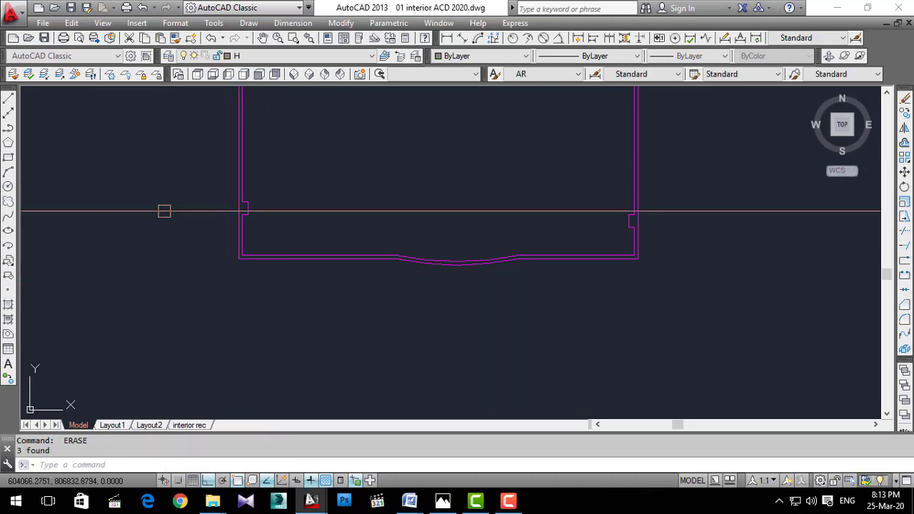
pyautogui.scroll(-4, 230, 374)
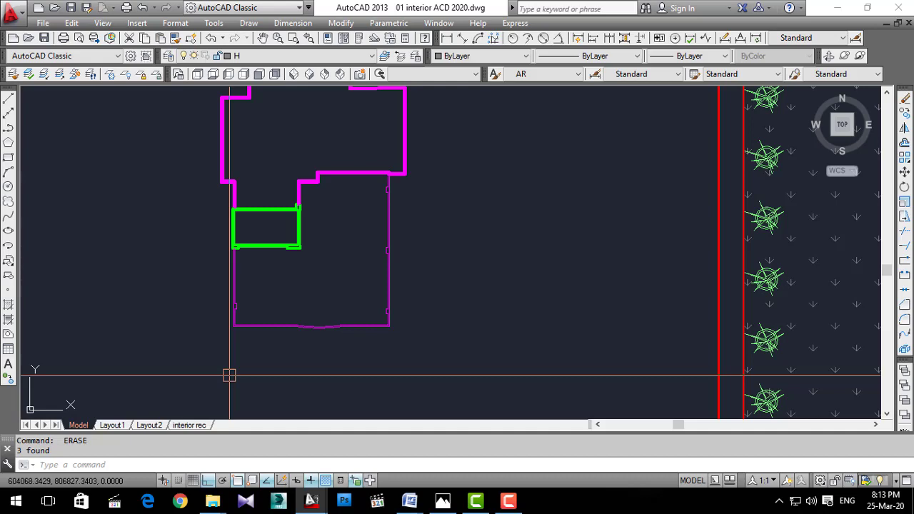
pyautogui.scroll(-2, 217, 373)
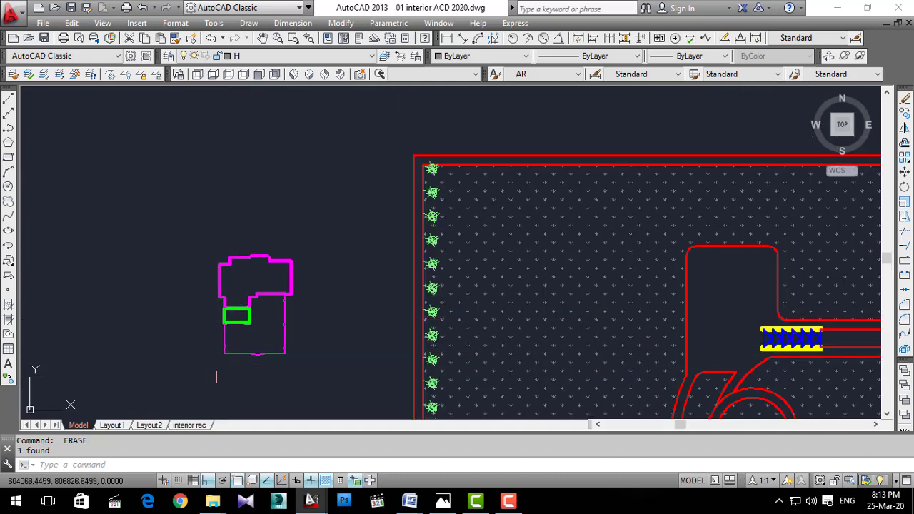
# Window-select the small building and define it as block 'zffsa'.
pyautogui.click(188, 377)
pyautogui.click(325, 238)
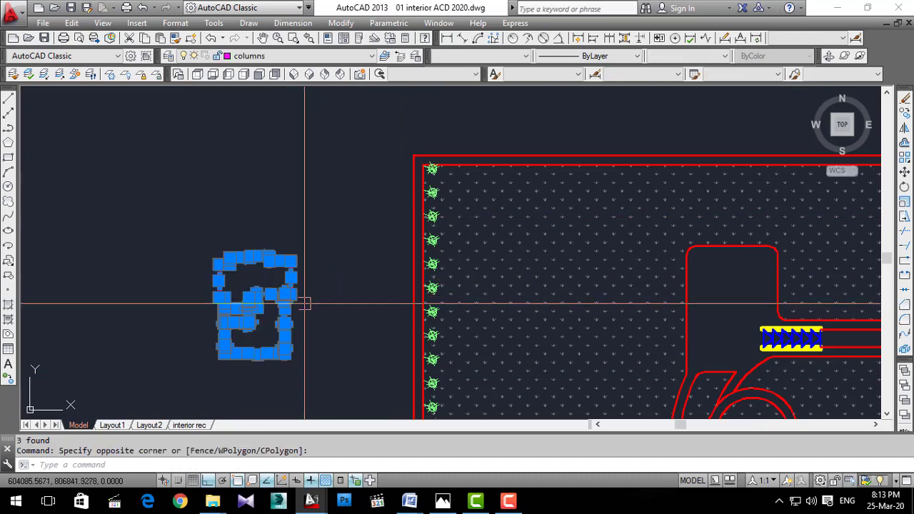
pyautogui.write('b')
pyautogui.press('Return')
pyautogui.write('zffsa')
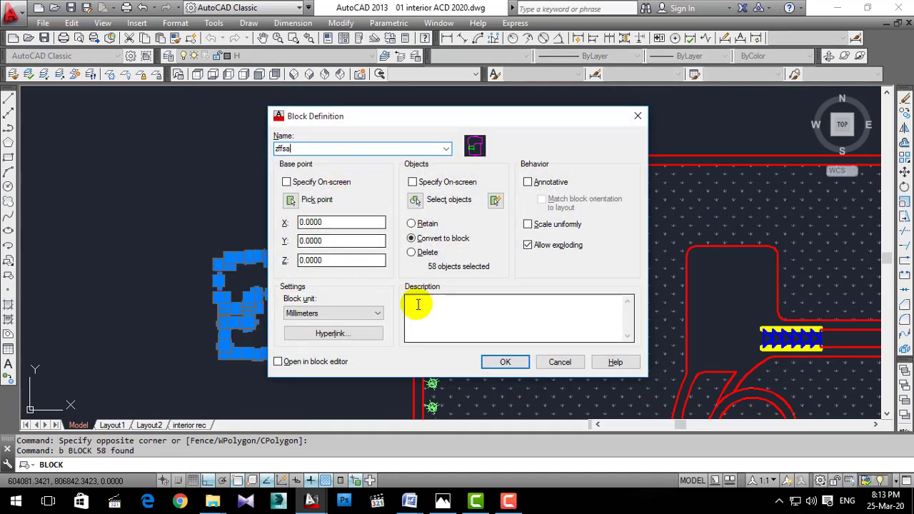
pyautogui.click(500, 362)
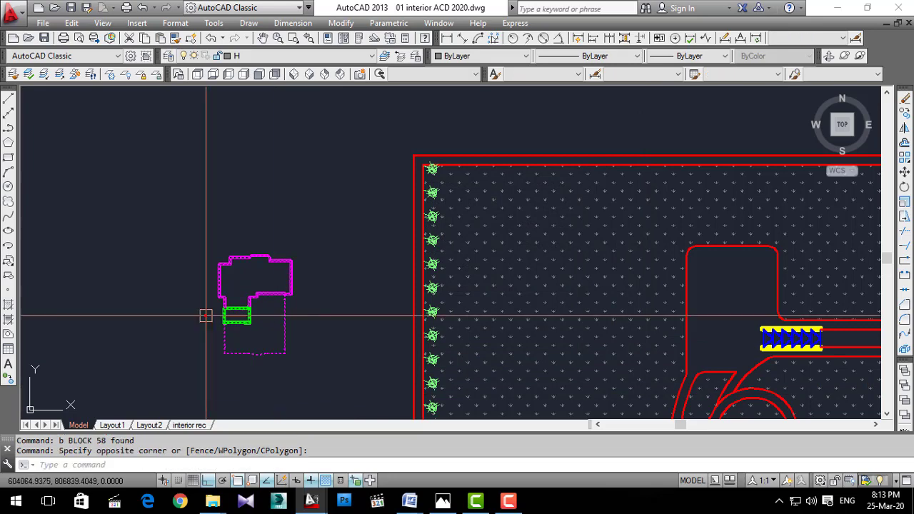
# Move the building block 100 units into place beside the bridge.
pyautogui.write('m')
pyautogui.press('Return')
pyautogui.click(199, 223)
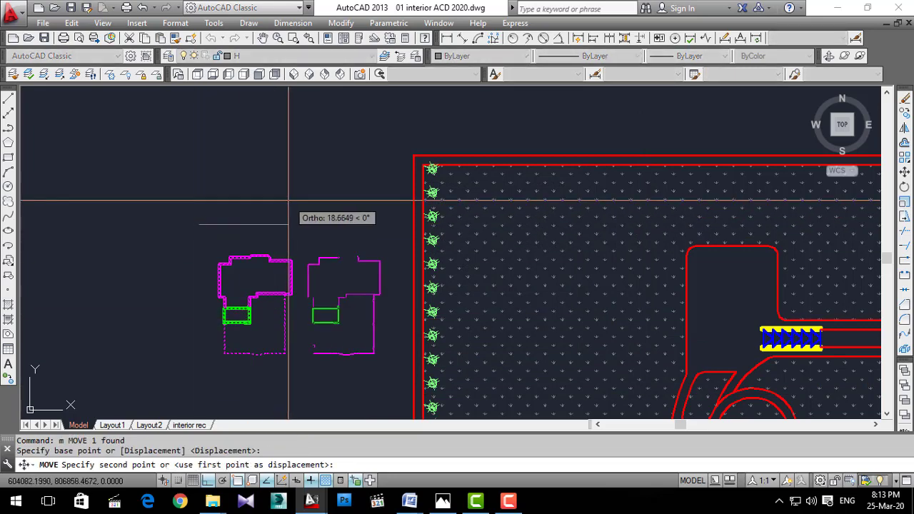
pyautogui.write('100')
pyautogui.press('Return')
# Window-select the area near the bridge, then cancel the selection.
pyautogui.scroll(5, 807, 357)
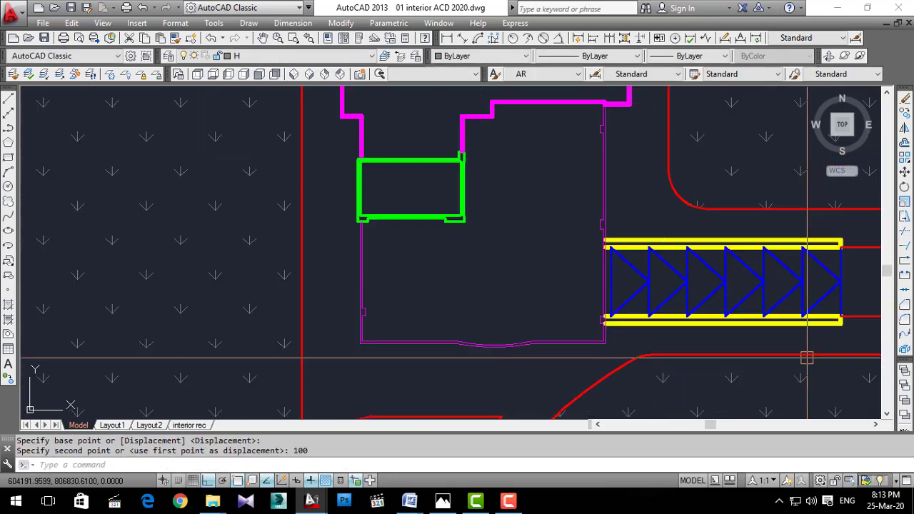
pyautogui.scroll(2, 575, 293)
pyautogui.scroll(-2, 464, 314)
pyautogui.click(515, 341)
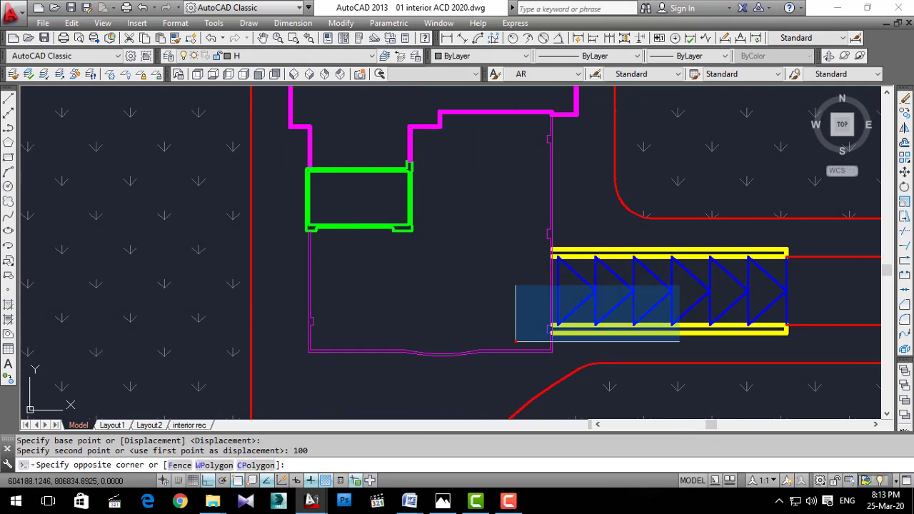
pyautogui.click(803, 241)
pyautogui.scroll(-3, 592, 288)
pyautogui.scroll(4, 593, 287)
pyautogui.press('Escape')
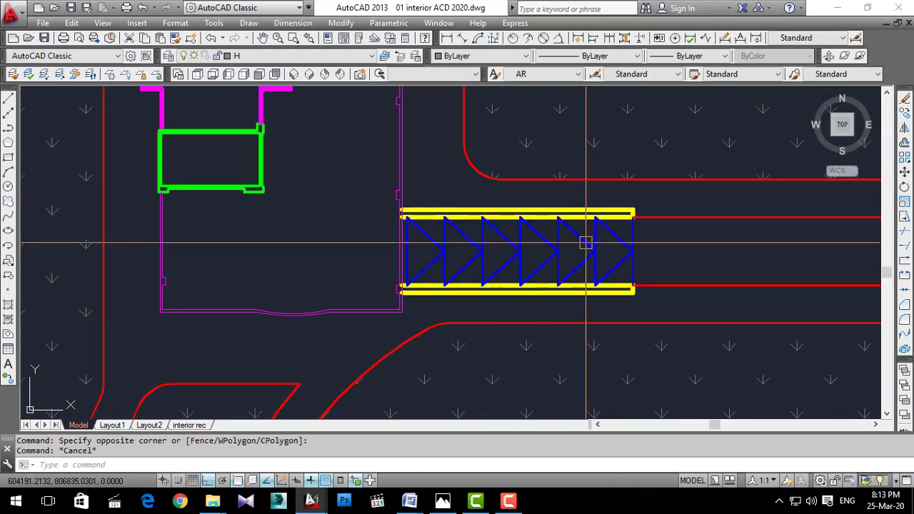
# Undo the building's move, its block creation and the stair-line erasures.
pyautogui.scroll(-2, 510, 367)
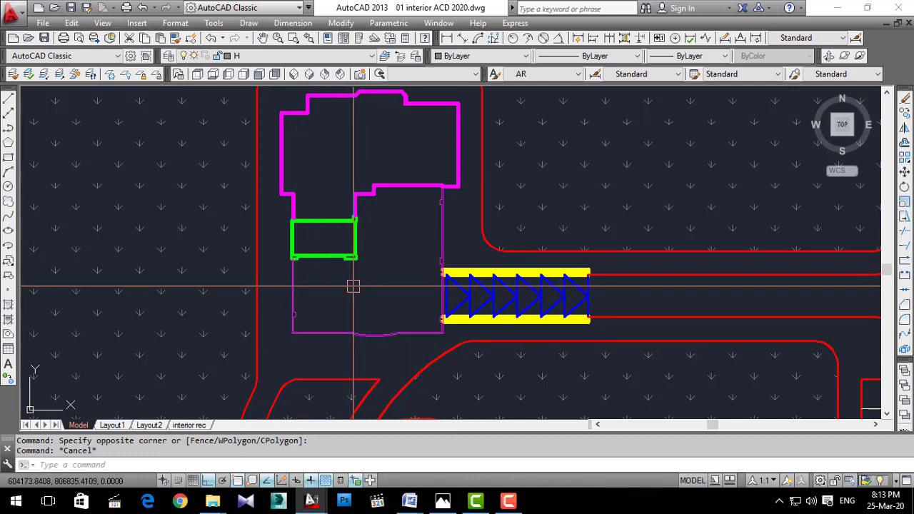
pyautogui.scroll(-2, 352, 289)
pyautogui.scroll(-2, 425, 293)
pyautogui.scroll(-1, 499, 180)
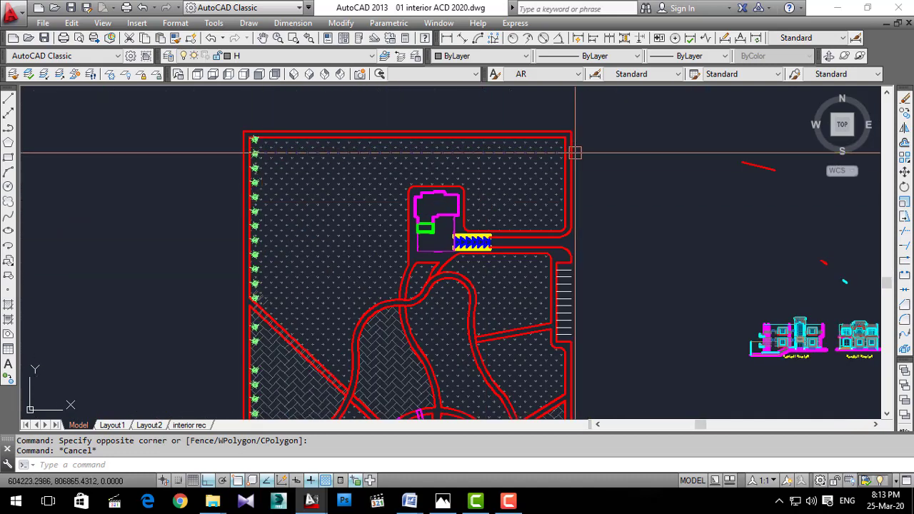
pyautogui.scroll(-1, 576, 164)
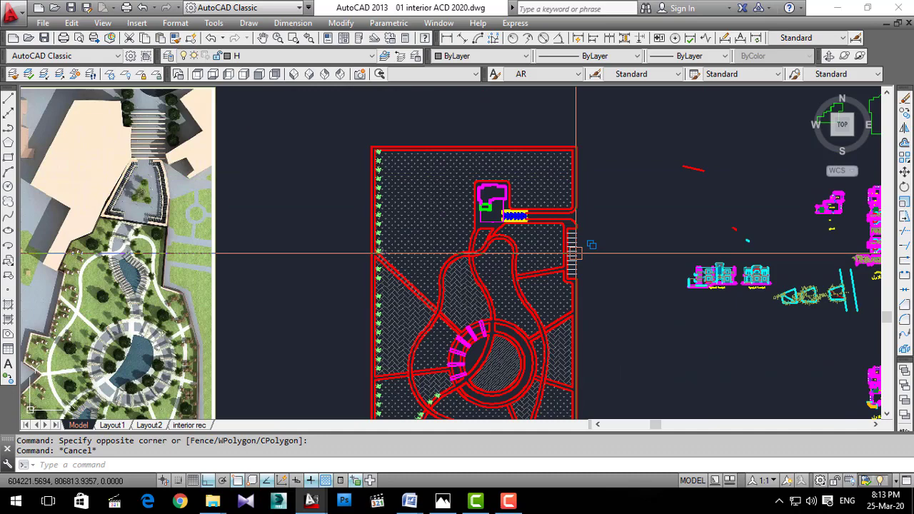
pyautogui.scroll(1, 483, 172)
pyautogui.scroll(3, 483, 259)
pyautogui.scroll(1, 464, 279)
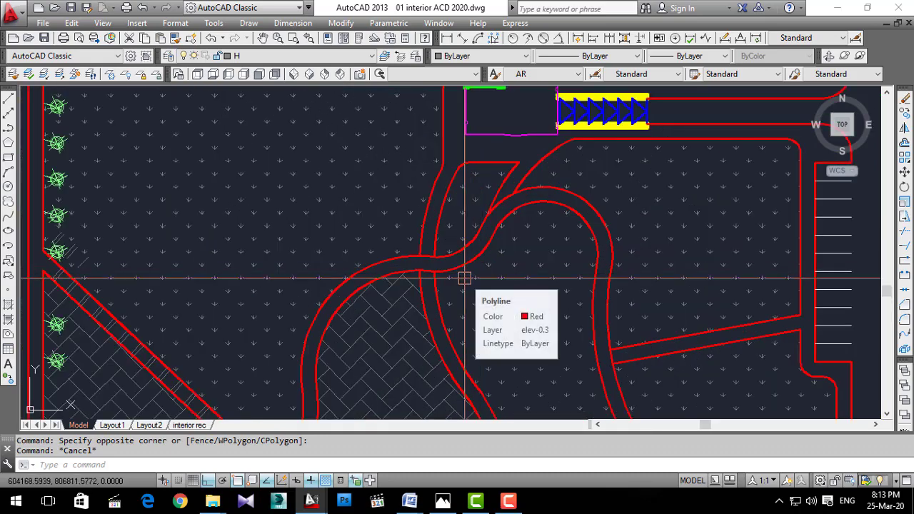
pyautogui.scroll(-2, 464, 278)
pyautogui.scroll(3, 558, 175)
pyautogui.scroll(2, 558, 174)
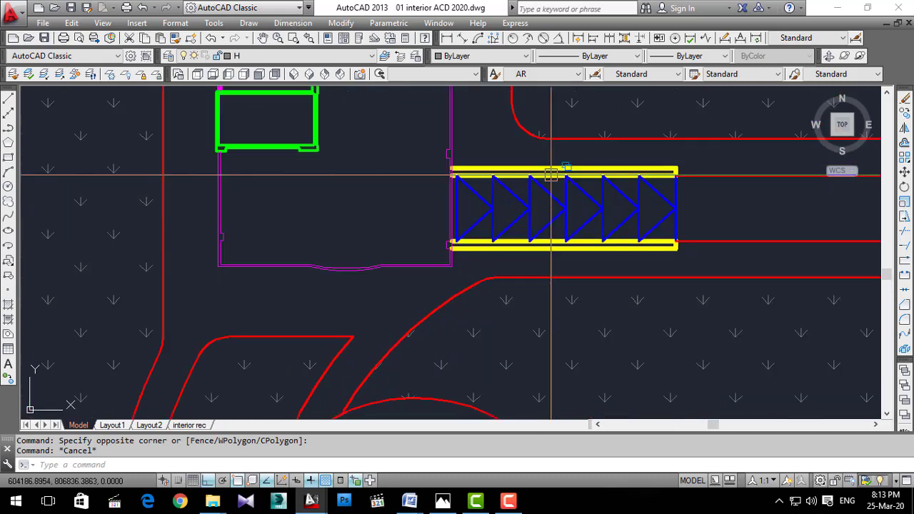
pyautogui.scroll(-2, 550, 172)
pyautogui.scroll(-2, 594, 220)
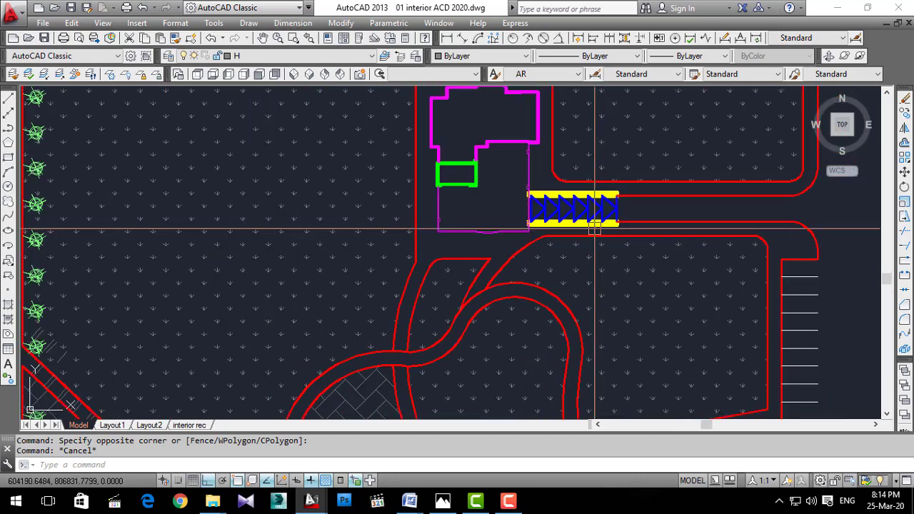
pyautogui.scroll(-2, 488, 257)
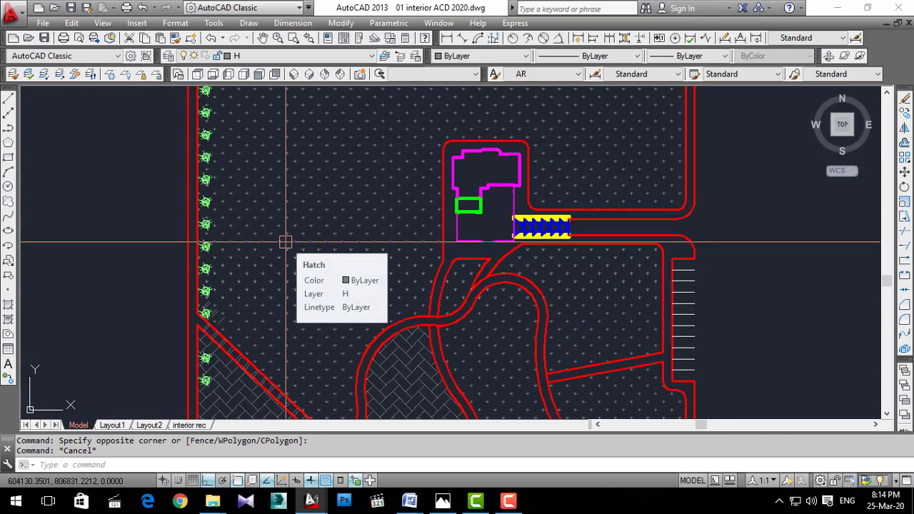
pyautogui.hotkey('ctrl', 'z')
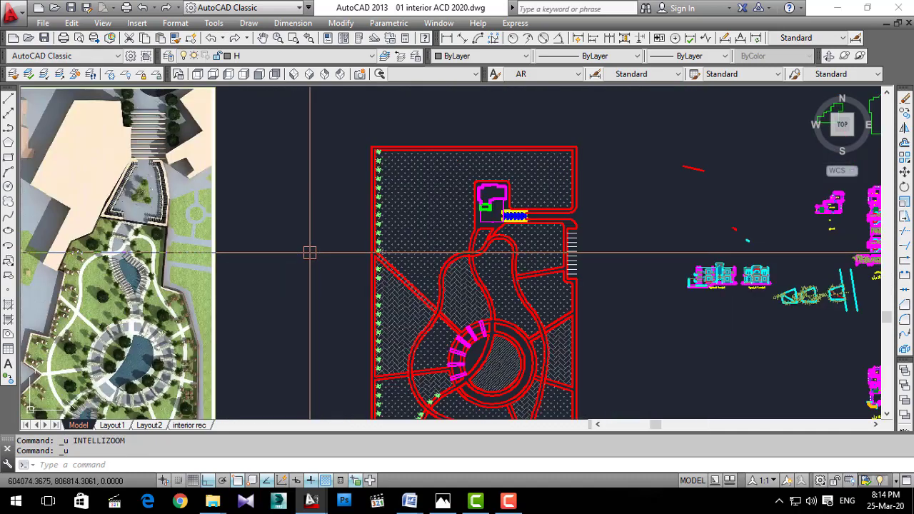
pyautogui.hotkey('ctrl', 'z')
pyautogui.hotkey('ctrl', 'z')
pyautogui.hotkey('ctrl', 'z')
pyautogui.hotkey('ctrl', 'z')
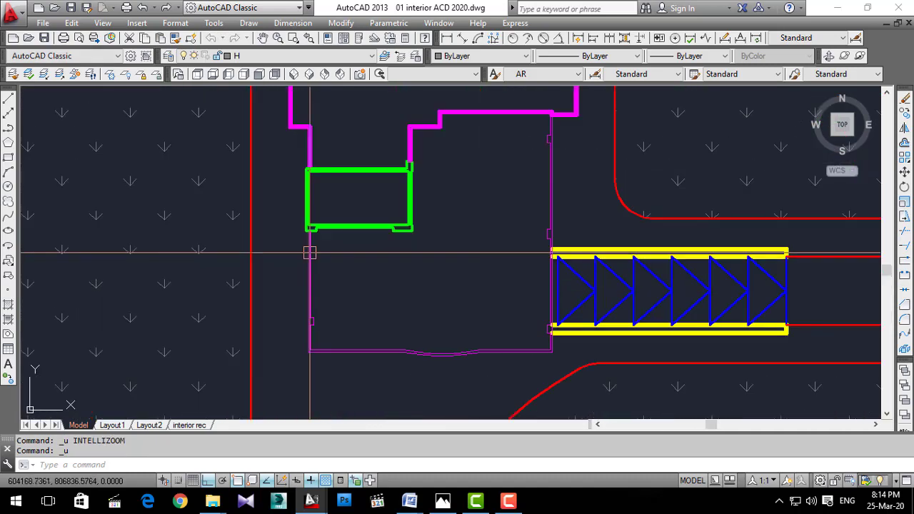
pyautogui.hotkey('ctrl', 'z')
pyautogui.hotkey('ctrl', 'z')
pyautogui.hotkey('ctrl', 'z')
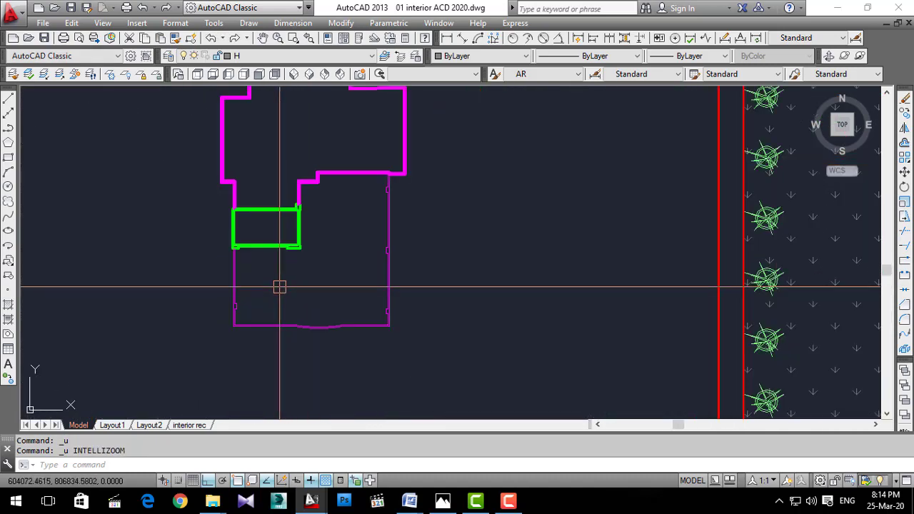
pyautogui.hotkey('ctrl', 'z')
pyautogui.hotkey('ctrl', 'z')
# Turn the window-selected building and its stairs into a block.
pyautogui.scroll(-5, 280, 314)
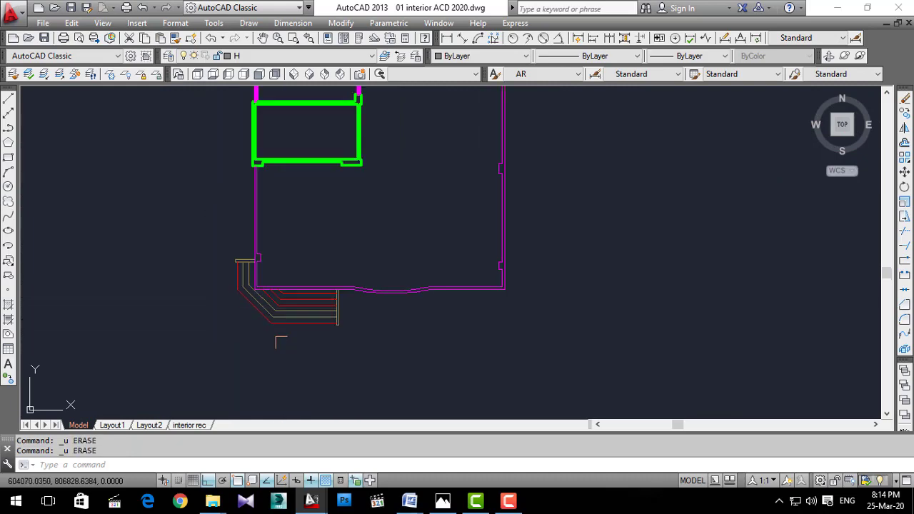
pyautogui.click(161, 395)
pyautogui.click(431, 117)
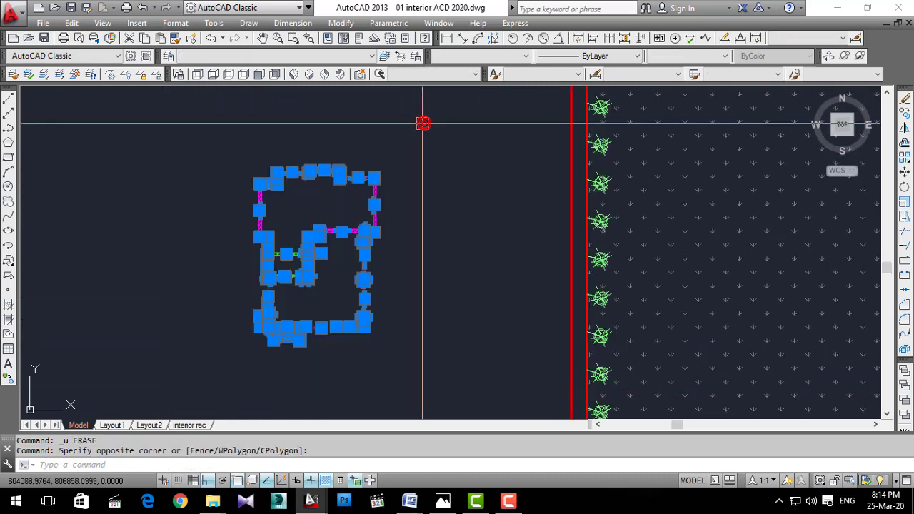
pyautogui.write('b')
pyautogui.press('Return')
pyautogui.write('details')
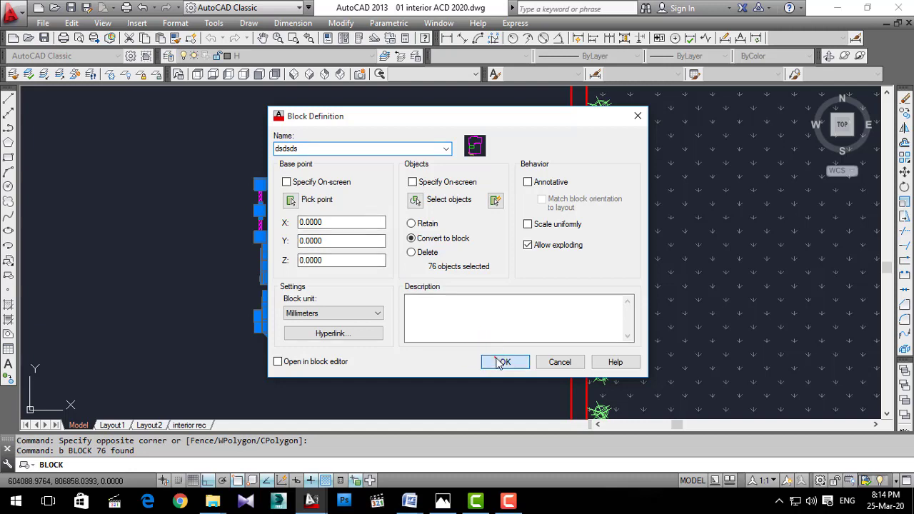
pyautogui.click(507, 362)
# Move the building block 100 units toward the bridge.
pyautogui.write('m')
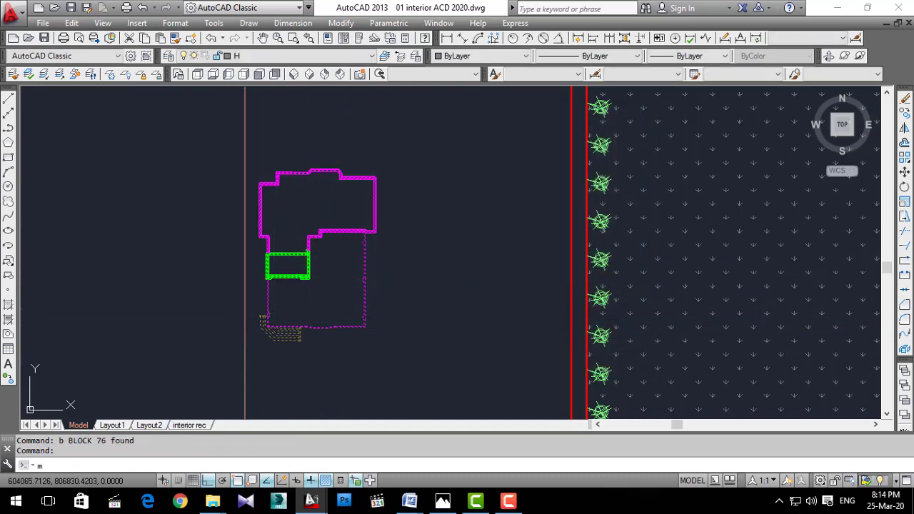
pyautogui.press('Return')
pyautogui.click(224, 370)
pyautogui.write('100')
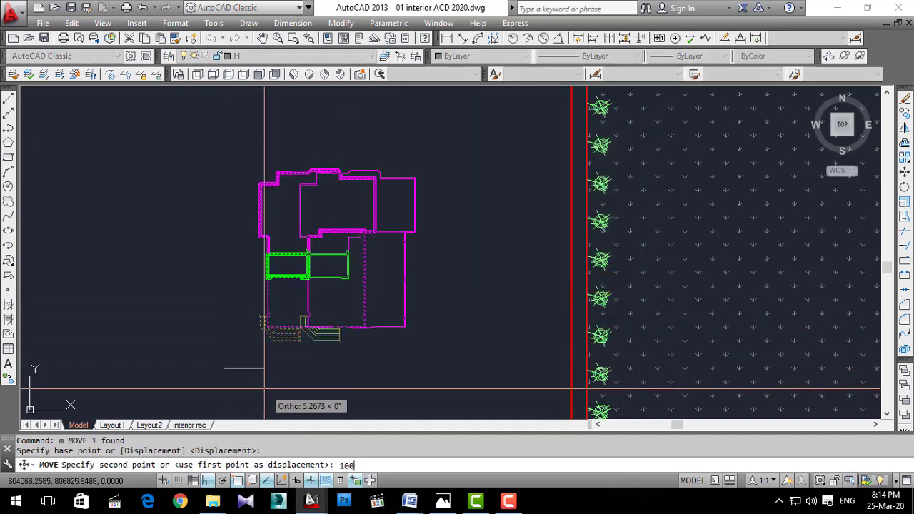
pyautogui.press('Return')
# Erase the stray small red line near the bridge.
pyautogui.scroll(-6, 300, 382)
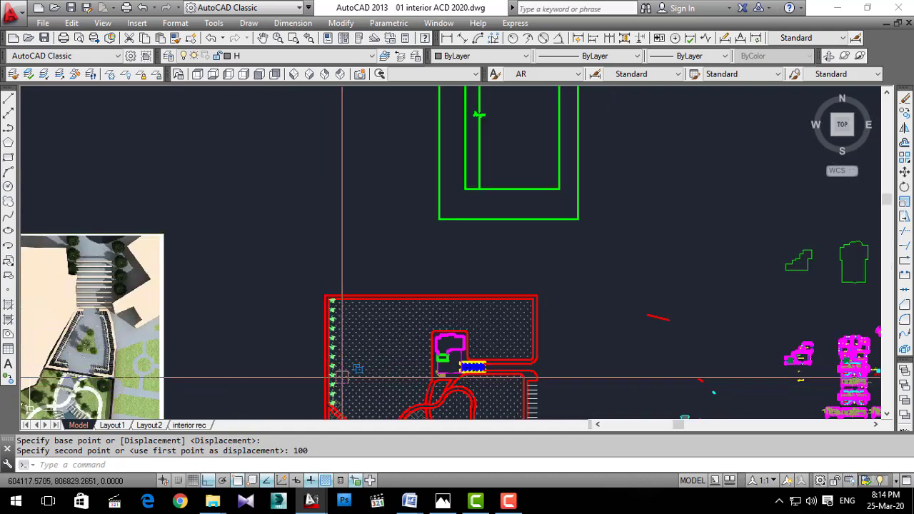
pyautogui.scroll(5, 478, 272)
pyautogui.scroll(-3, 477, 270)
pyautogui.click(820, 275)
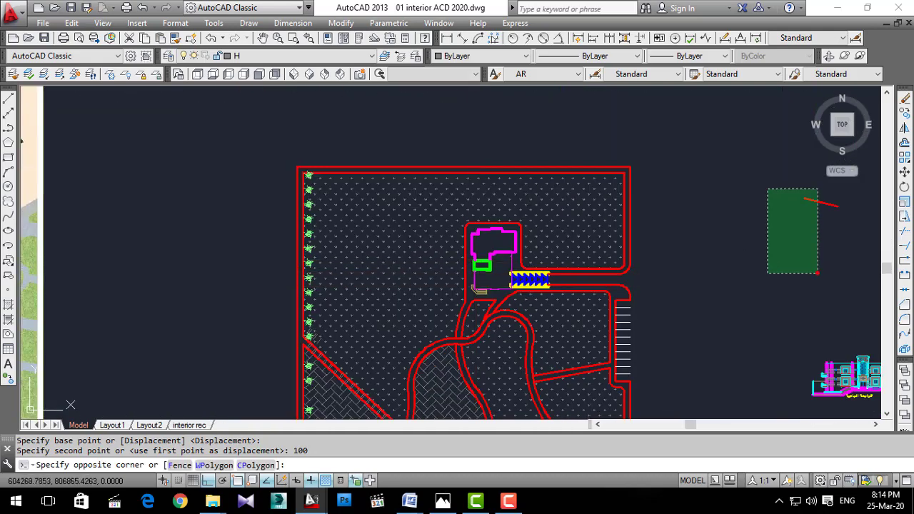
pyautogui.click(767, 189)
pyautogui.write('e')
pyautogui.press('Return')
pyautogui.scroll(5, 533, 288)
# Give the bridge's yellow edges a thinner lineweight.
pyautogui.scroll(3, 534, 288)
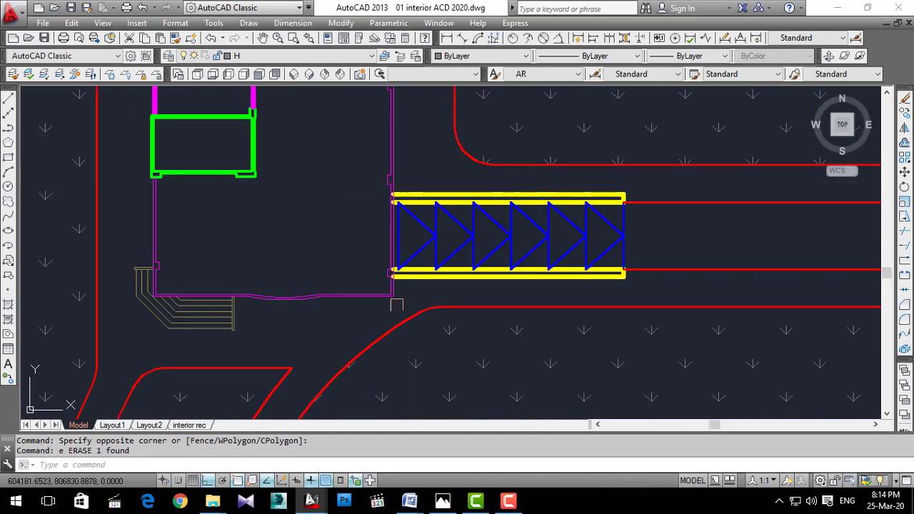
pyautogui.click(584, 225)
pyautogui.click(645, 176)
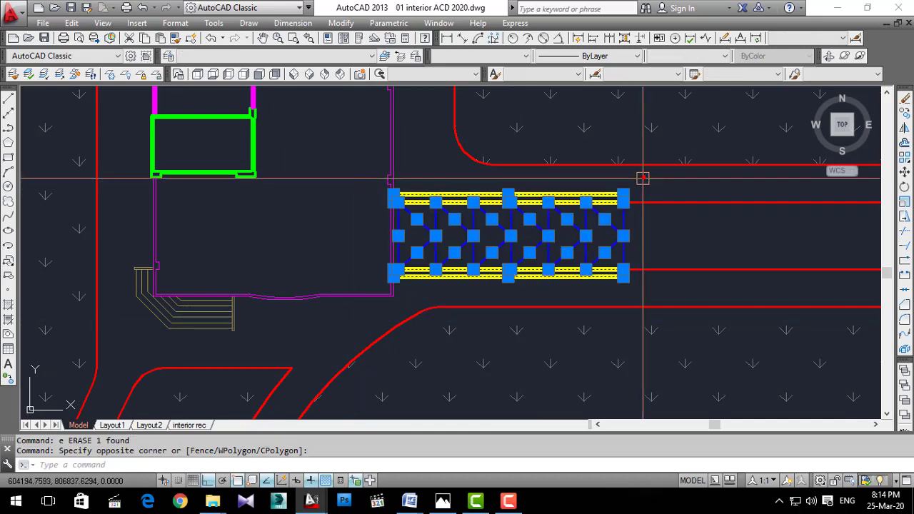
pyautogui.click(577, 57)
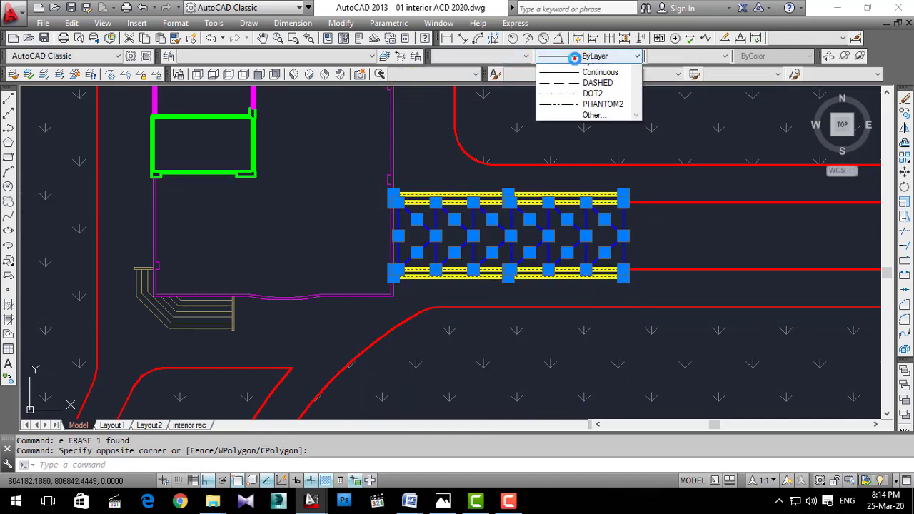
pyautogui.click(638, 56)
pyautogui.click(673, 55)
pyautogui.scroll(2, 674, 72)
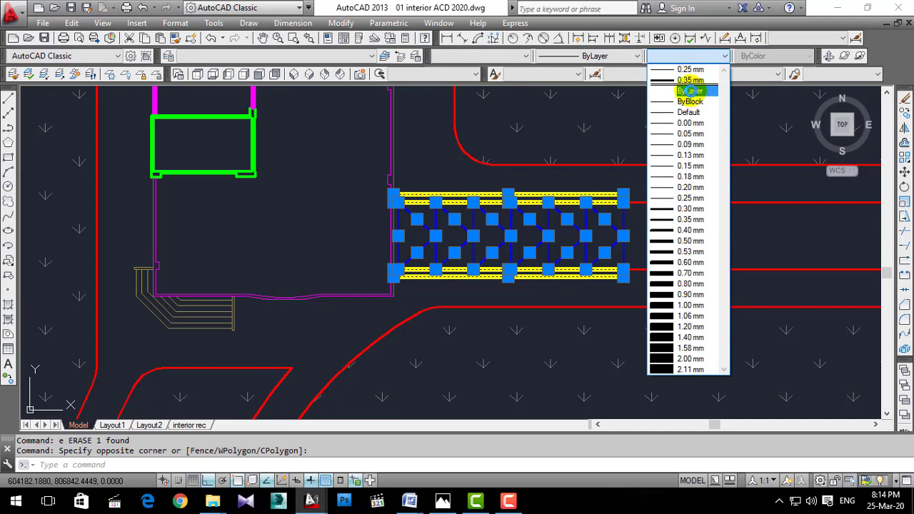
pyautogui.click(683, 90)
pyautogui.press('Escape')
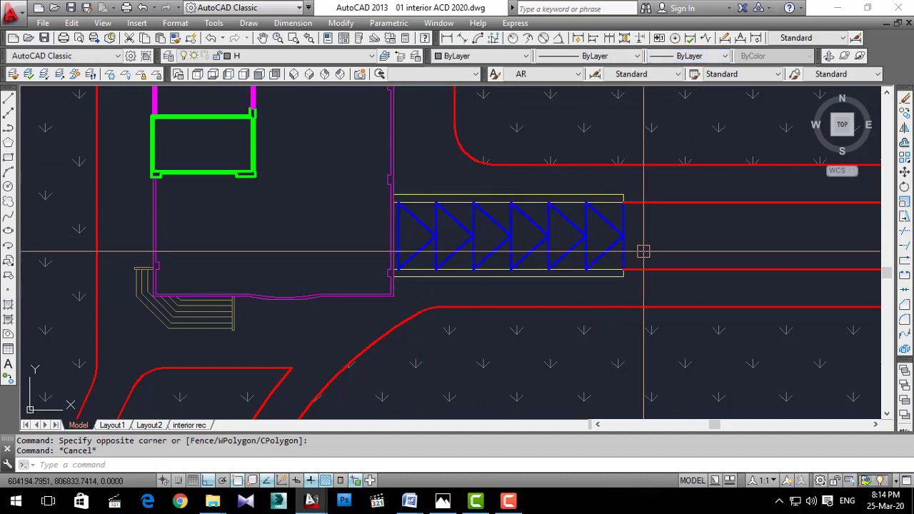
# Set the blue truss lineweight to ByLayer and put it on the 3armoos layer.
pyautogui.click(642, 250)
pyautogui.click(403, 227)
pyautogui.scroll(5, 383, 230)
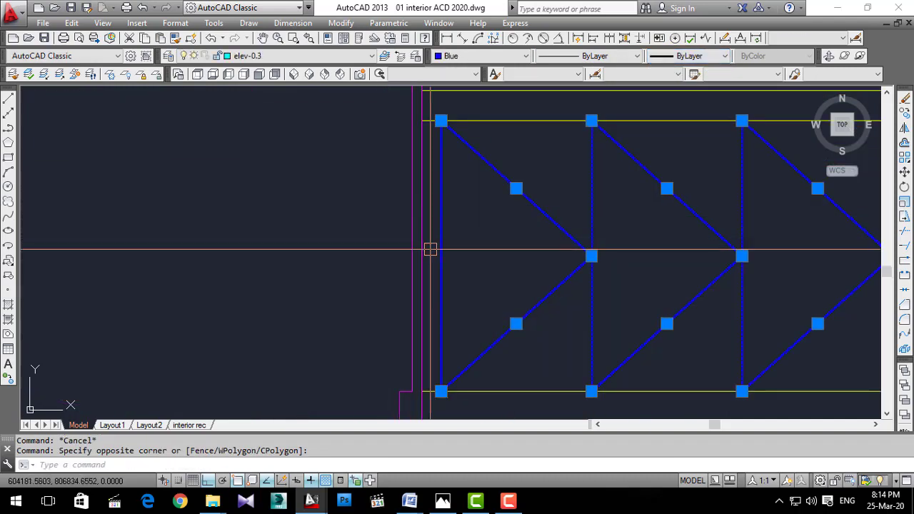
pyautogui.click(671, 56)
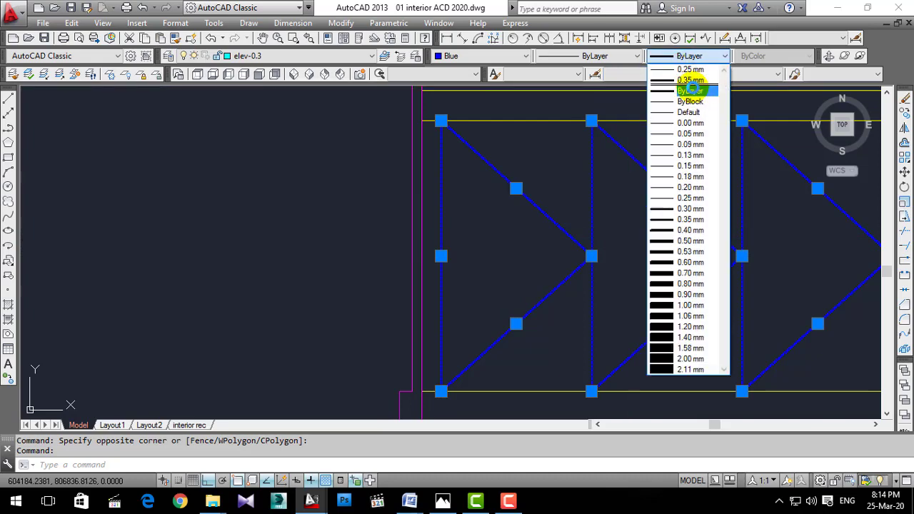
pyautogui.click(690, 91)
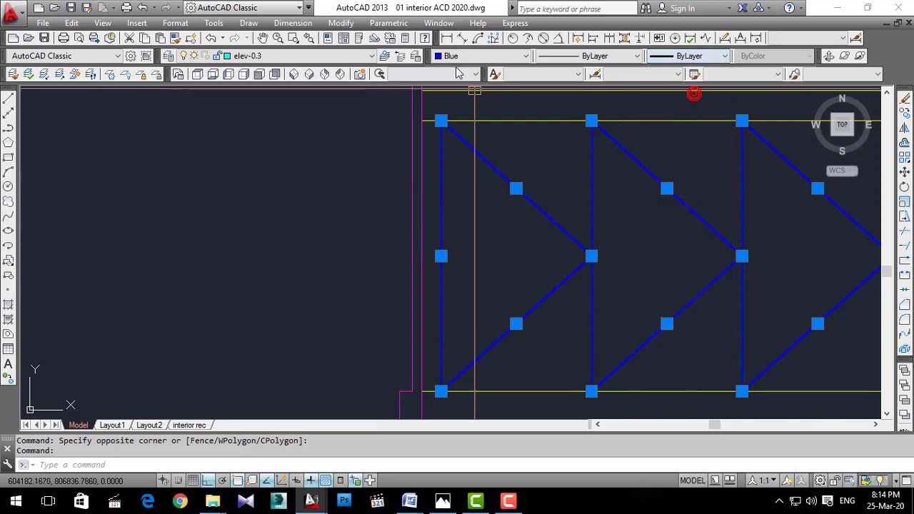
pyautogui.click(333, 56)
pyautogui.scroll(6, 296, 94)
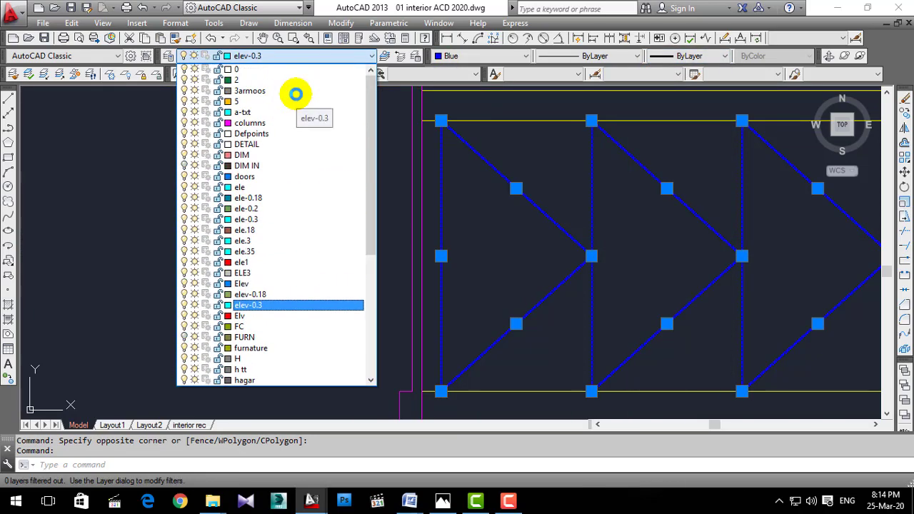
pyautogui.click(296, 91)
pyautogui.press('Escape')
pyautogui.press('Escape')
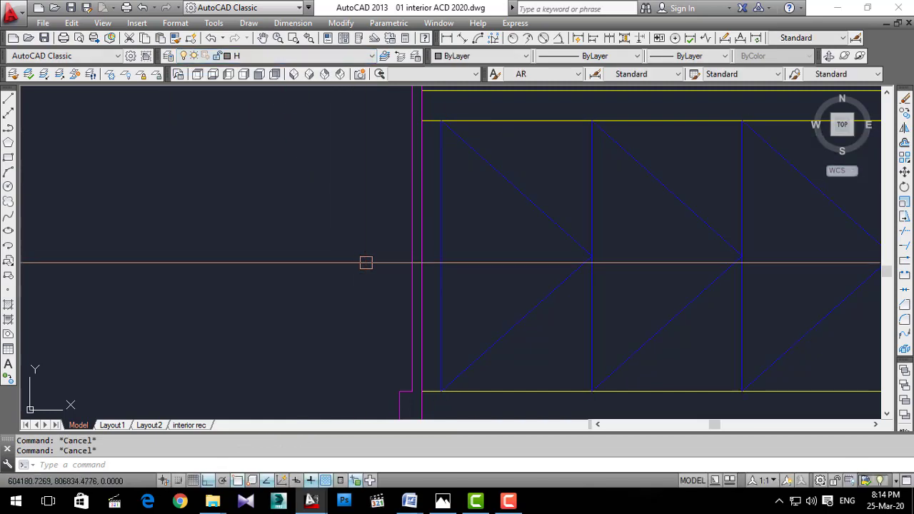
pyautogui.scroll(-5, 367, 263)
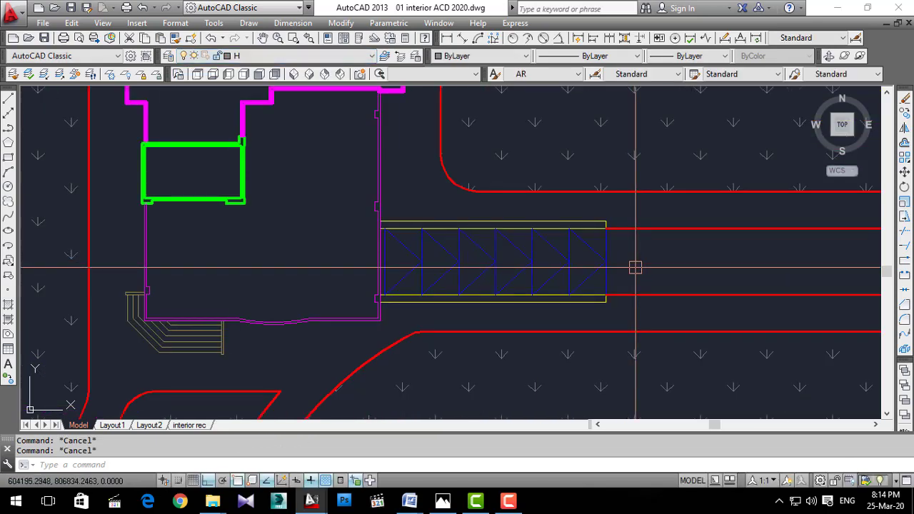
# Zoom around the house, out to the whole site, then in on the elevation sheets.
pyautogui.scroll(-3, 635, 265)
pyautogui.scroll(4, 615, 276)
pyautogui.scroll(-2, 571, 286)
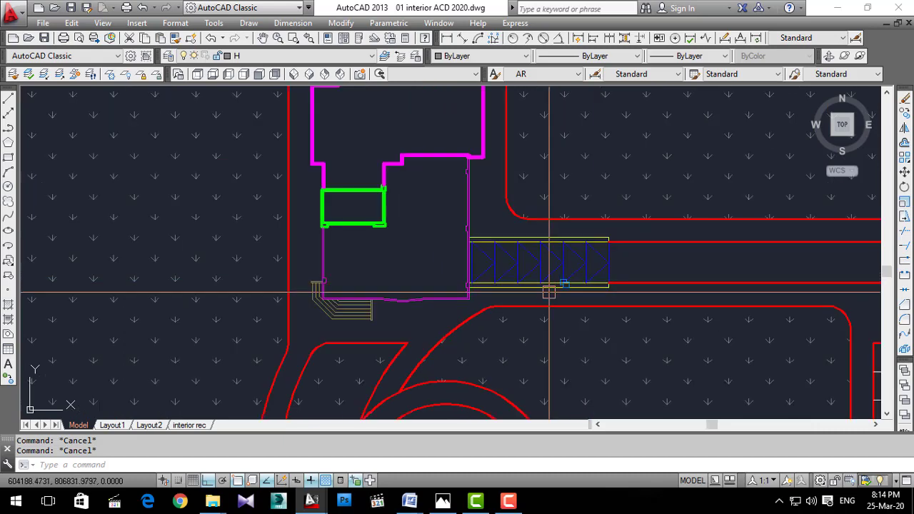
pyautogui.scroll(-4, 511, 322)
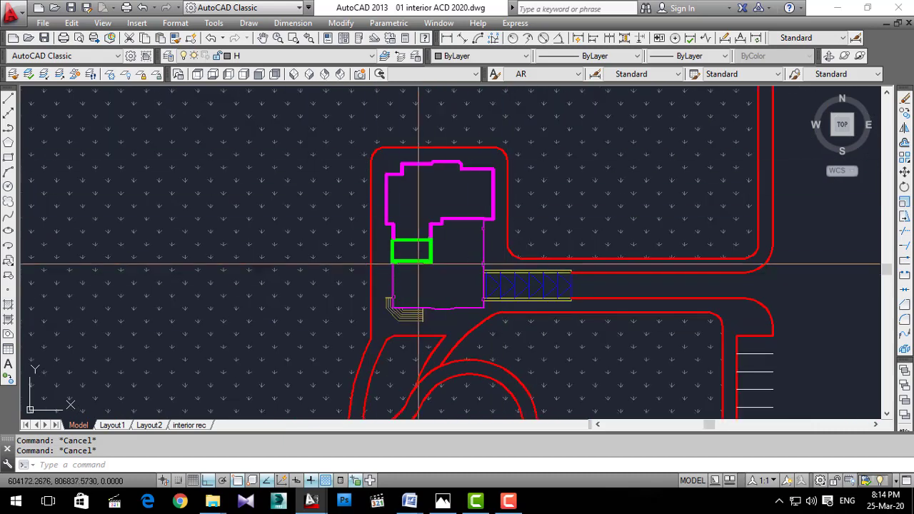
pyautogui.scroll(2, 397, 259)
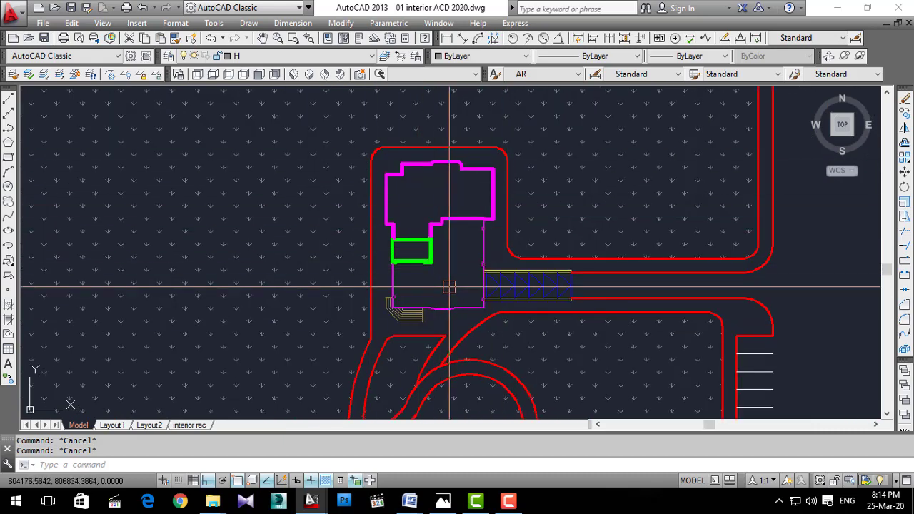
pyautogui.scroll(2, 418, 266)
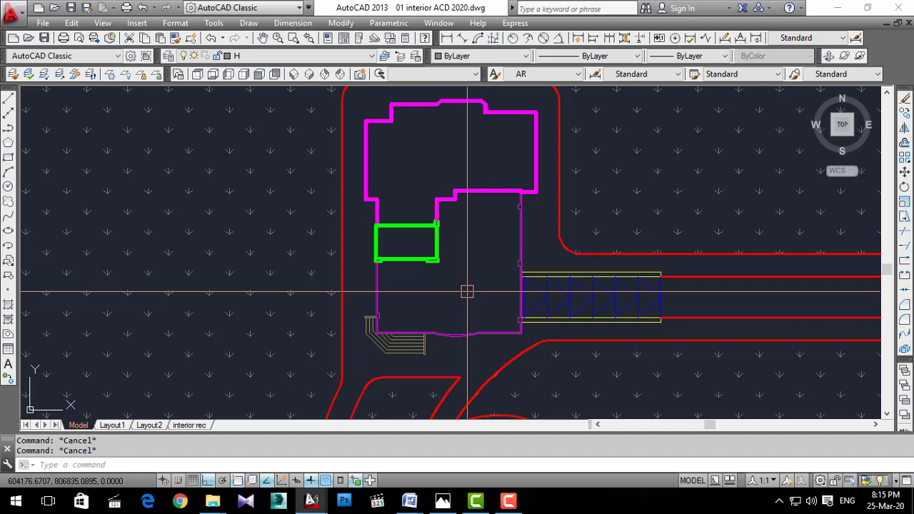
pyautogui.scroll(-1, 467, 292)
pyautogui.scroll(-2, 467, 300)
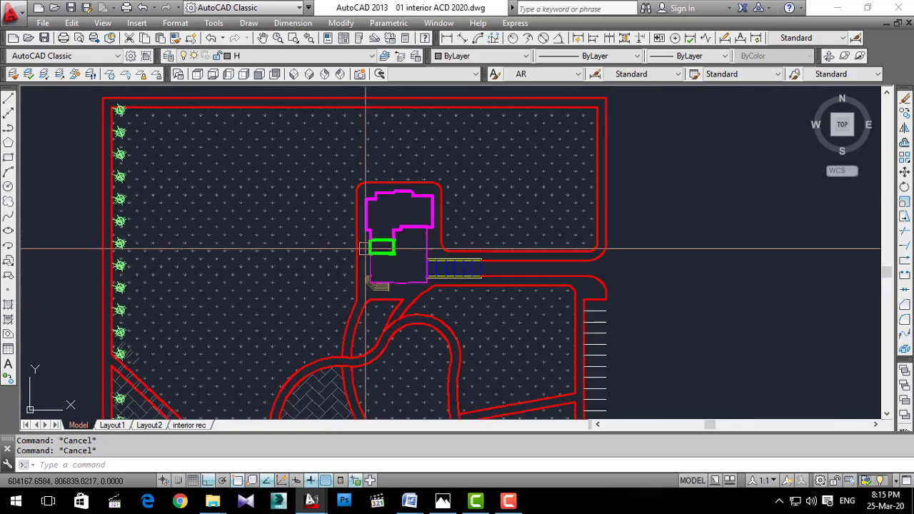
pyautogui.scroll(-2, 500, 307)
pyautogui.scroll(2, 486, 214)
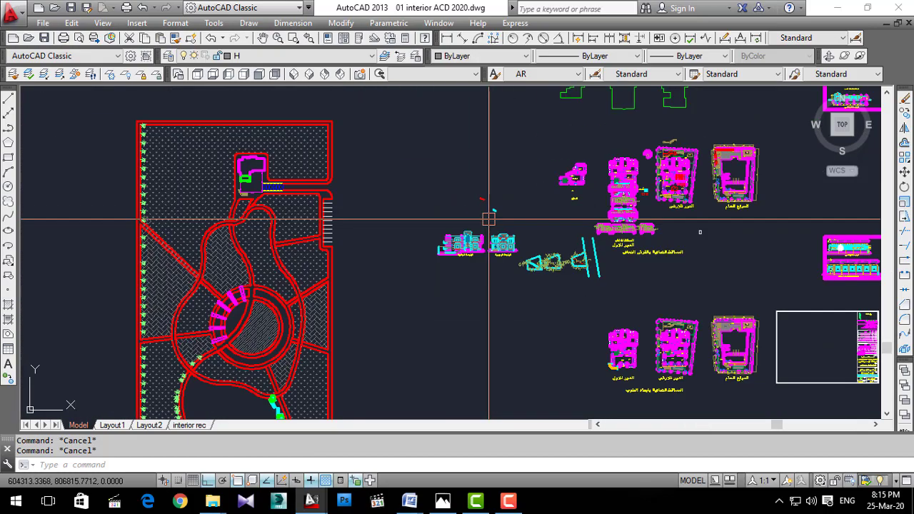
pyautogui.scroll(2, 500, 249)
# Freeze the FURN layer from the Layer Control list, then undo the freeze.
pyautogui.scroll(1, 364, 210)
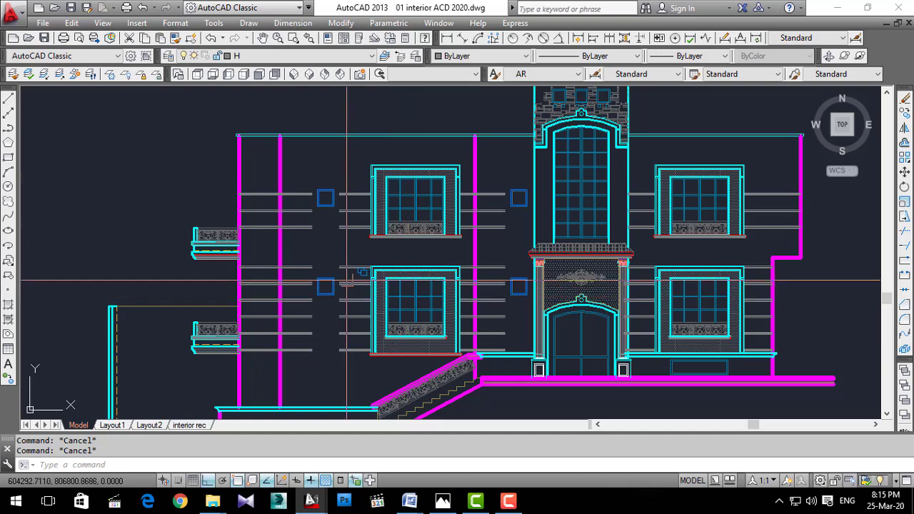
pyautogui.click(262, 56)
pyautogui.scroll(5, 279, 230)
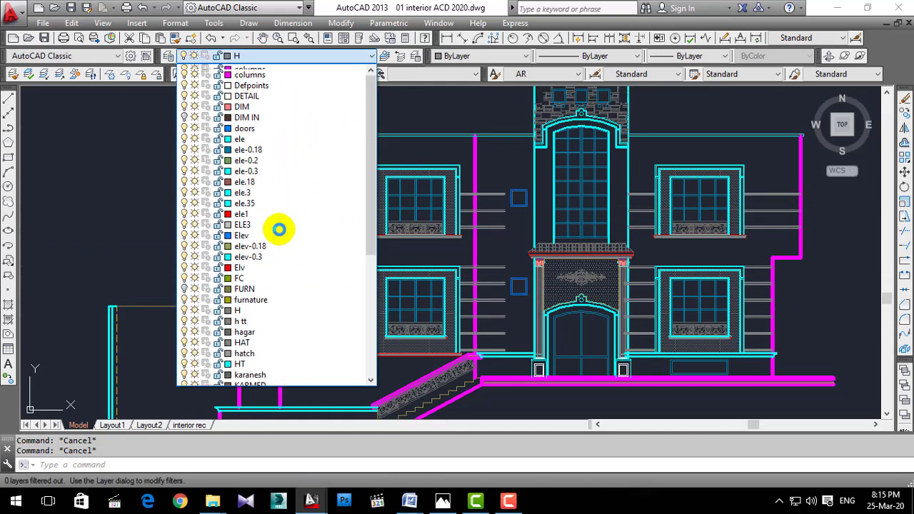
pyautogui.scroll(2, 279, 230)
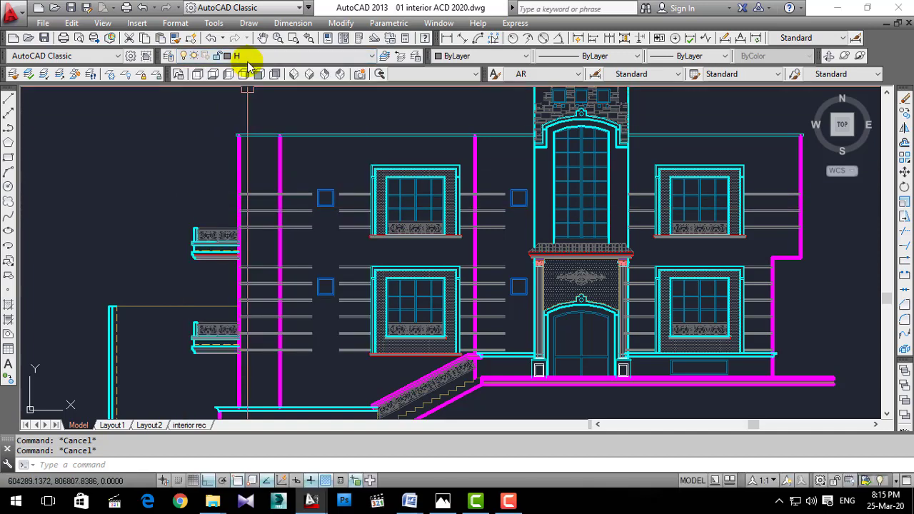
pyautogui.click(245, 55)
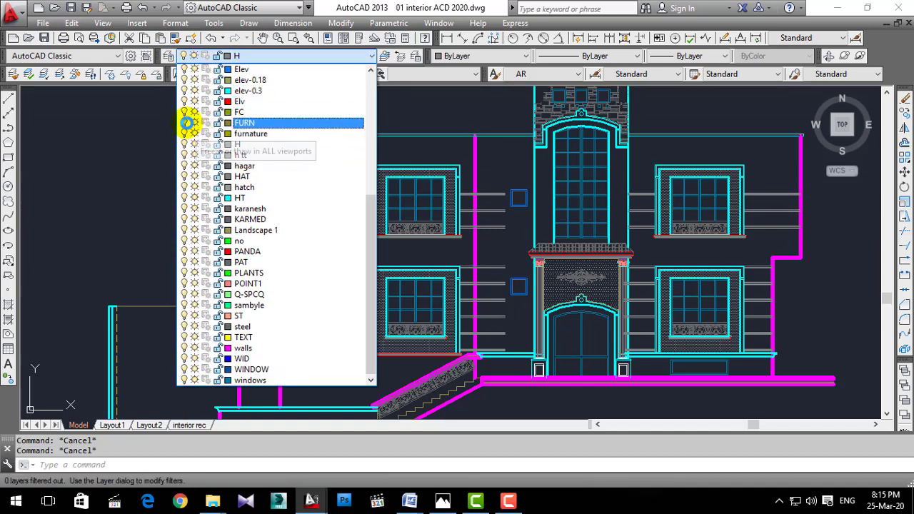
pyautogui.click(193, 122)
pyautogui.click(161, 148)
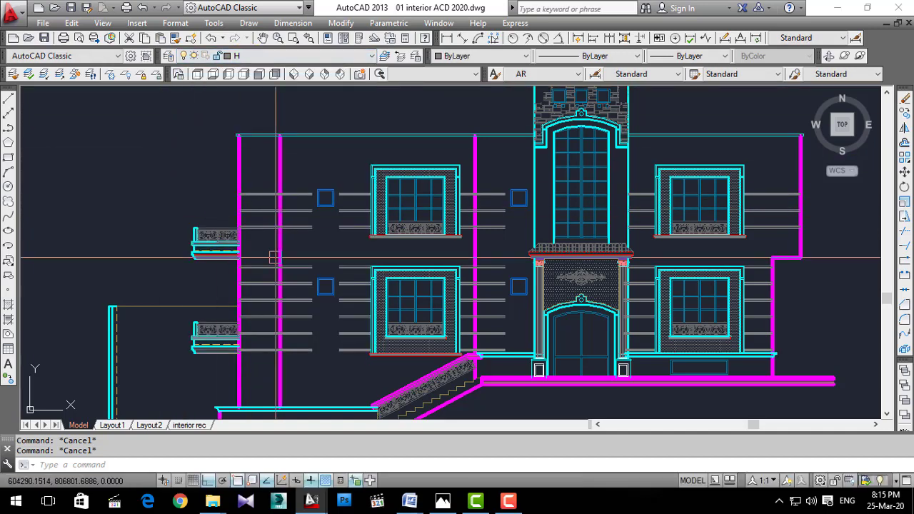
pyautogui.hotkey('ctrl', 'z')
# Zoom to the main facade and select facade lines on the left side to check their layers.
pyautogui.scroll(5, 400, 236)
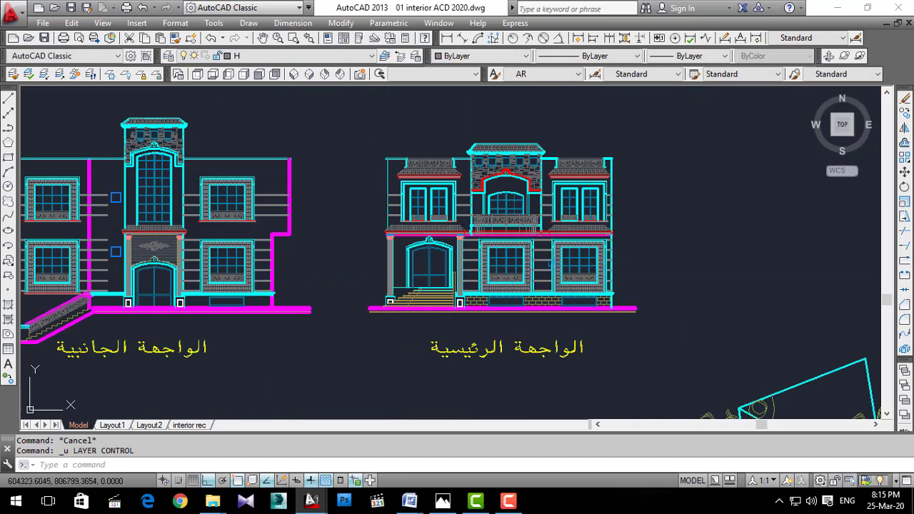
pyautogui.scroll(2, 562, 251)
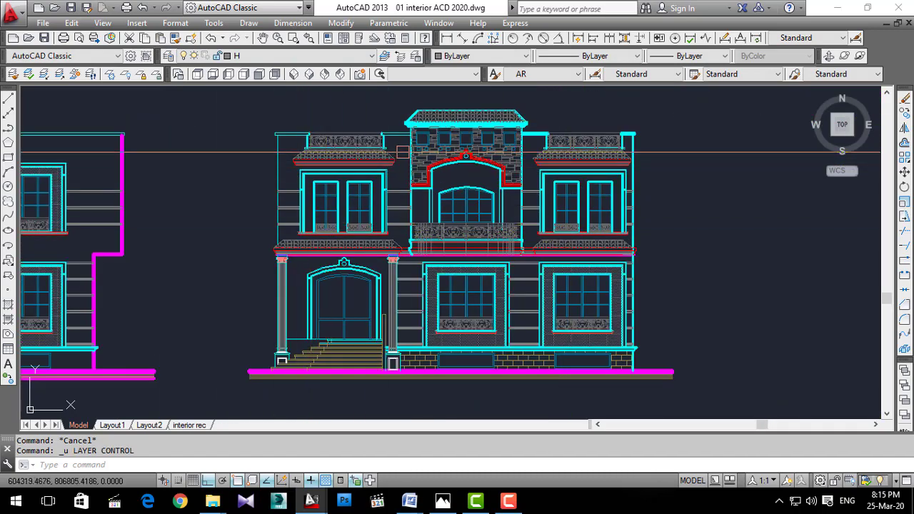
pyautogui.scroll(2, 411, 190)
pyautogui.scroll(3, 411, 284)
pyautogui.click(407, 279)
pyautogui.scroll(-2, 390, 206)
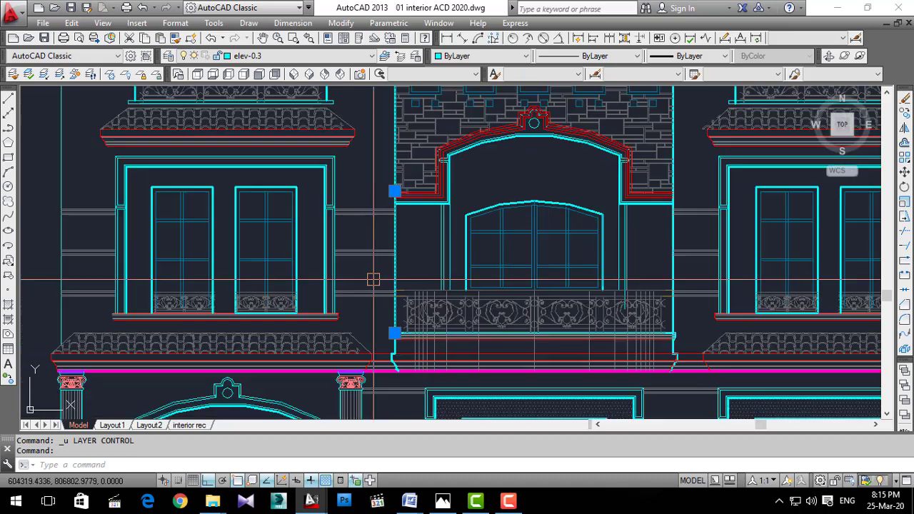
pyautogui.press('Escape')
pyautogui.scroll(3, 390, 206)
pyautogui.scroll(-2, 412, 249)
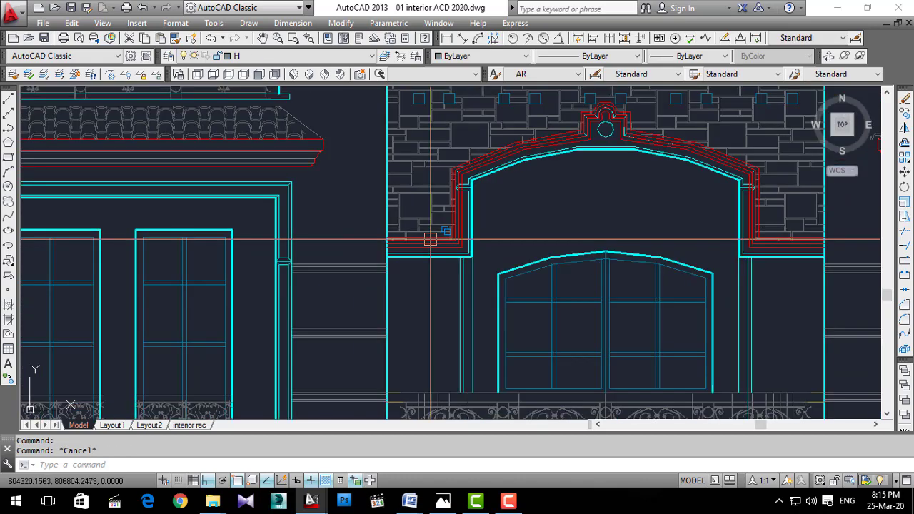
pyautogui.scroll(-1, 267, 272)
pyautogui.click(91, 173)
pyautogui.click(40, 212)
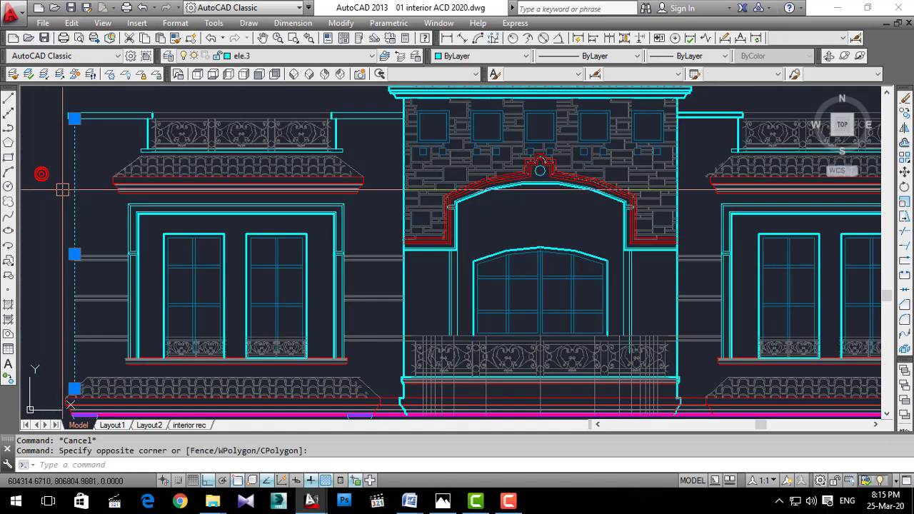
pyautogui.press('Escape')
# Check the layers of the balcony railing and a window line.
pyautogui.scroll(1, 261, 142)
pyautogui.scroll(3, 262, 129)
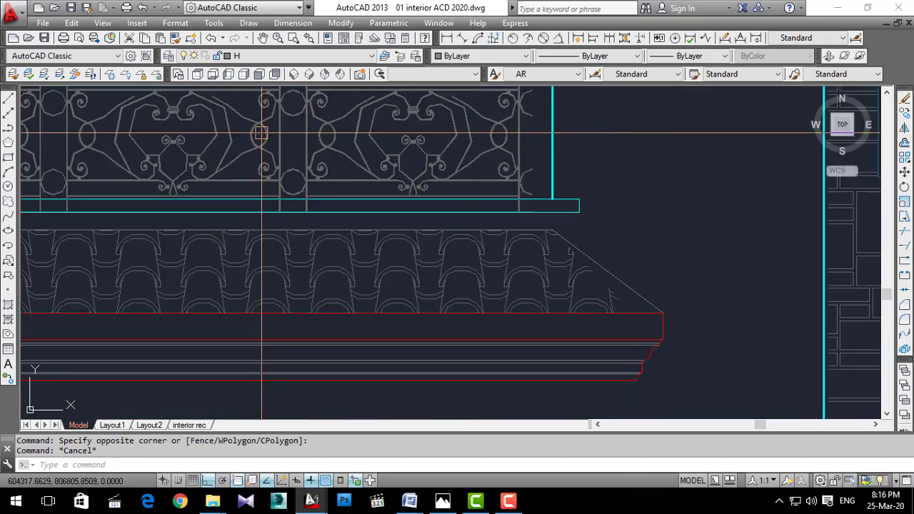
pyautogui.scroll(1, 281, 131)
pyautogui.click(281, 132)
pyautogui.scroll(-4, 281, 131)
pyautogui.scroll(4, 271, 214)
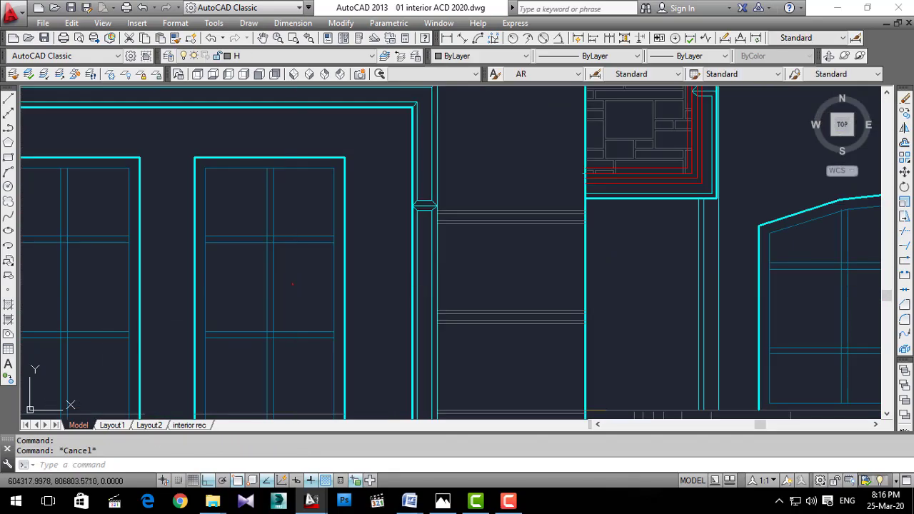
pyautogui.click(266, 246)
pyautogui.press('Escape')
# Check the layers of horizontal and vertical facade lines.
pyautogui.scroll(-4, 266, 246)
pyautogui.scroll(4, 367, 273)
pyautogui.click(401, 260)
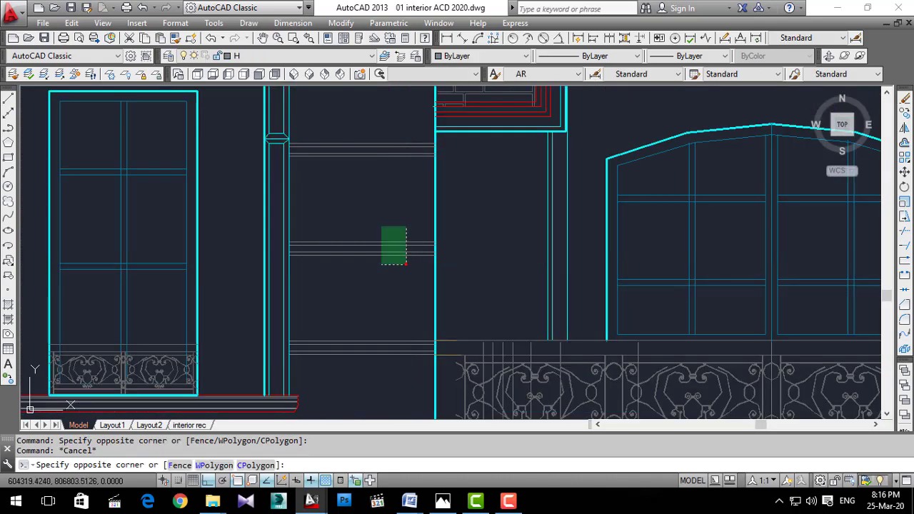
pyautogui.click(376, 217)
pyautogui.press('Escape')
pyautogui.scroll(-1, 353, 261)
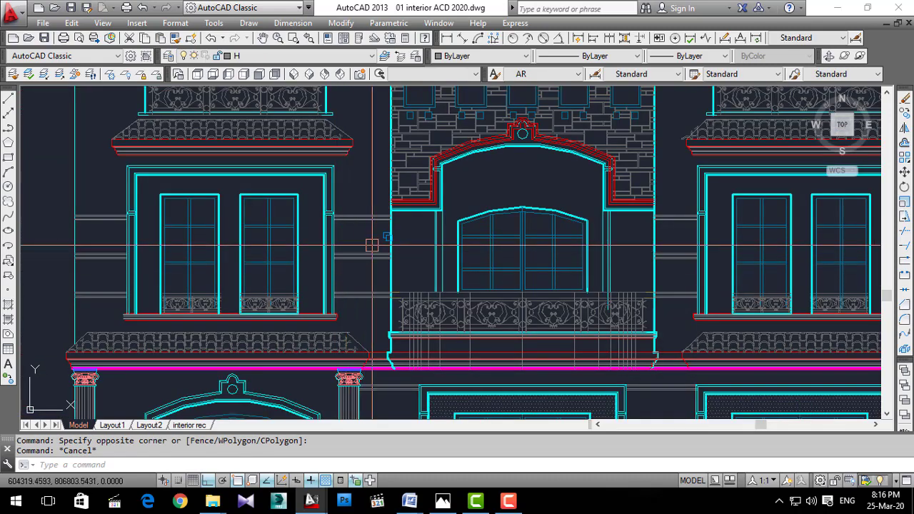
pyautogui.click(391, 264)
pyautogui.scroll(-2, 393, 243)
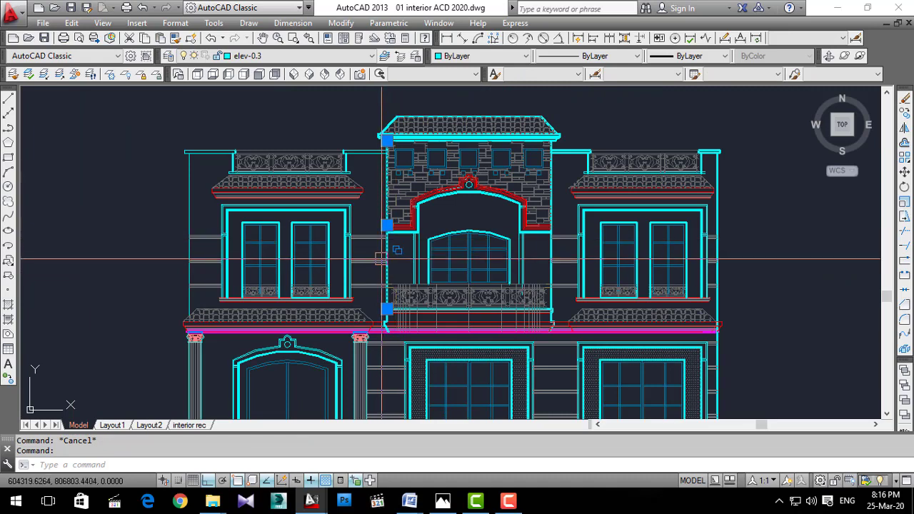
pyautogui.press('Escape')
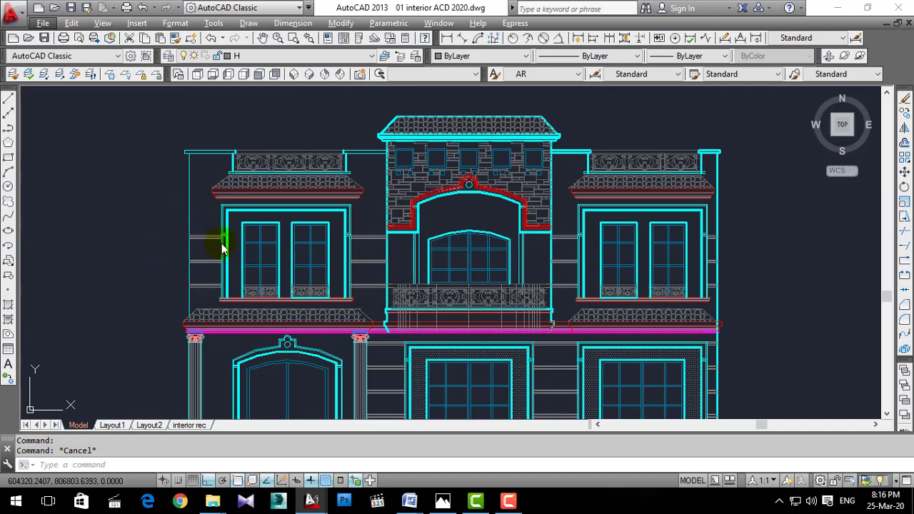
# Zoom out from the facade and regenerate the display with RE.
pyautogui.scroll(3, 241, 297)
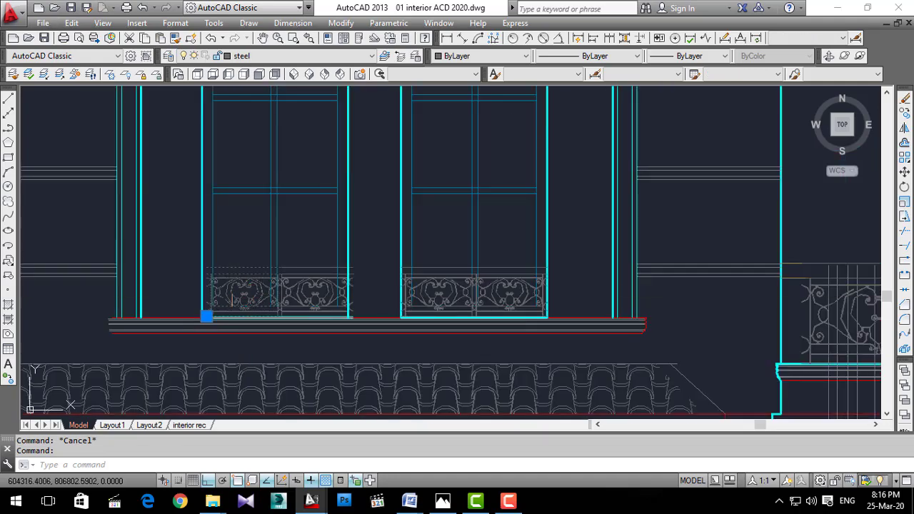
pyautogui.scroll(2, 241, 300)
pyautogui.scroll(-2, 243, 314)
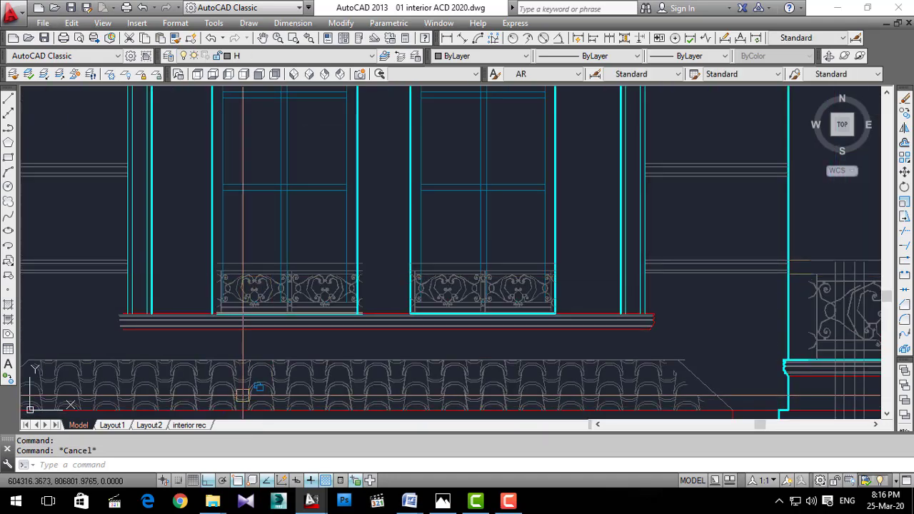
pyautogui.scroll(2, 245, 382)
pyautogui.scroll(3, 250, 235)
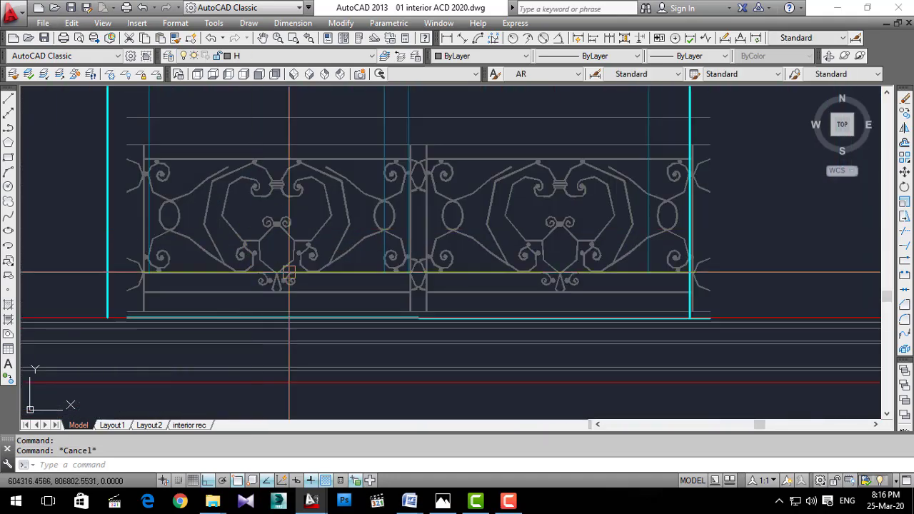
pyautogui.write('re')
pyautogui.press('Return')
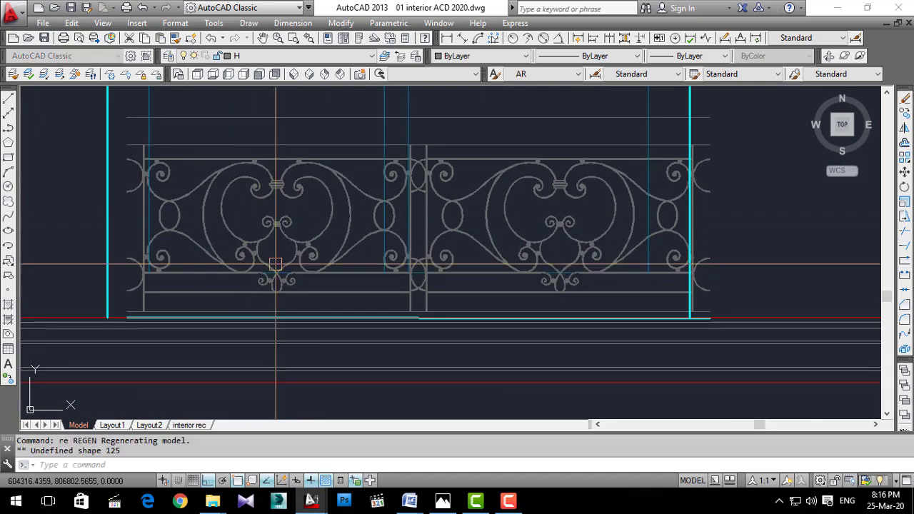
# Frame the full facade, with its arched stone tower and Arabic title, in view.
pyautogui.scroll(-2, 269, 356)
pyautogui.scroll(-2, 267, 372)
pyautogui.scroll(-3, 271, 357)
pyautogui.scroll(4, 296, 179)
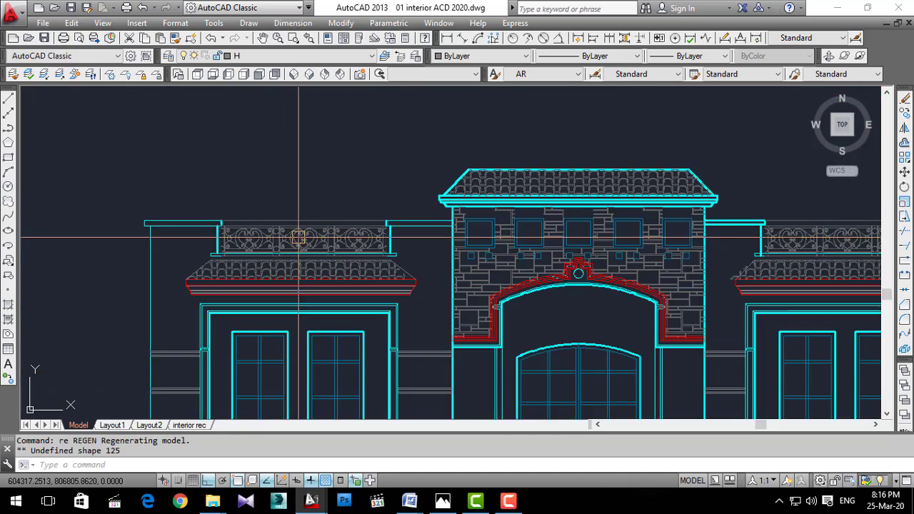
pyautogui.scroll(-2, 298, 282)
pyautogui.scroll(2, 299, 282)
pyautogui.scroll(2, 278, 307)
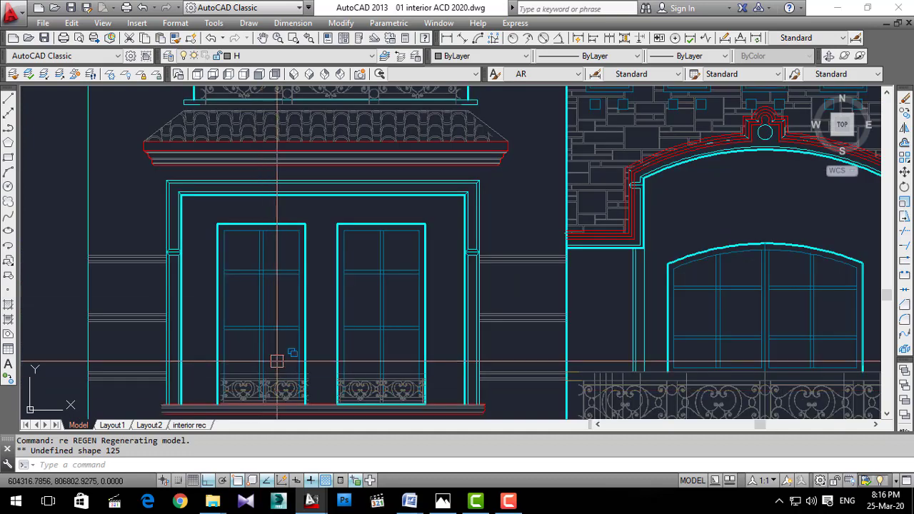
pyautogui.scroll(2, 261, 372)
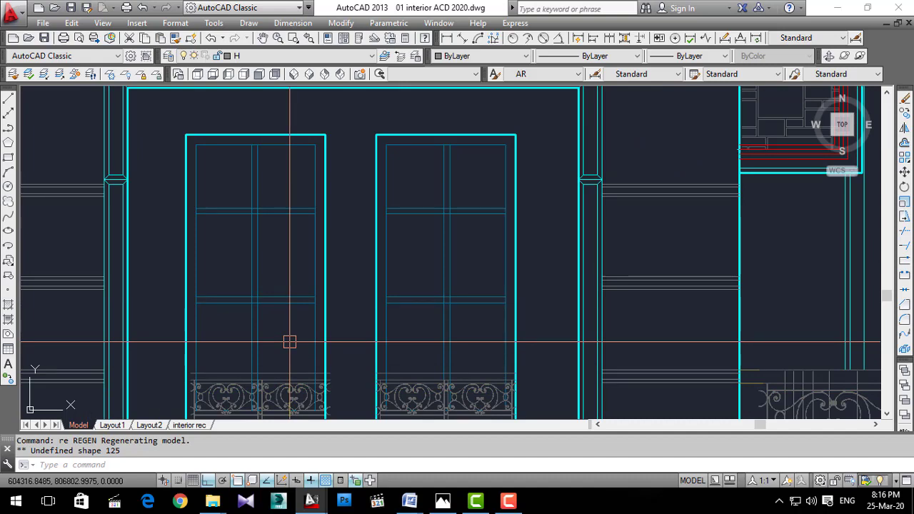
pyautogui.scroll(-3, 289, 342)
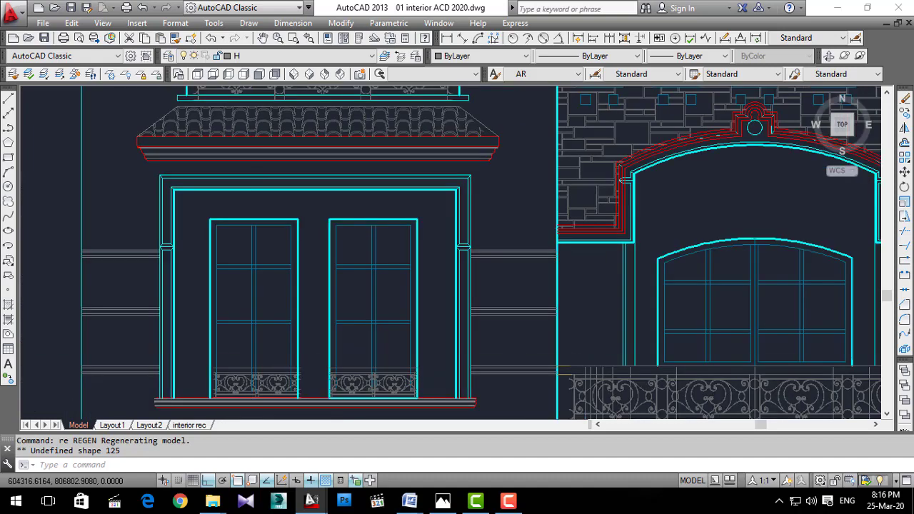
pyautogui.scroll(-2, 290, 342)
pyautogui.scroll(5, 542, 286)
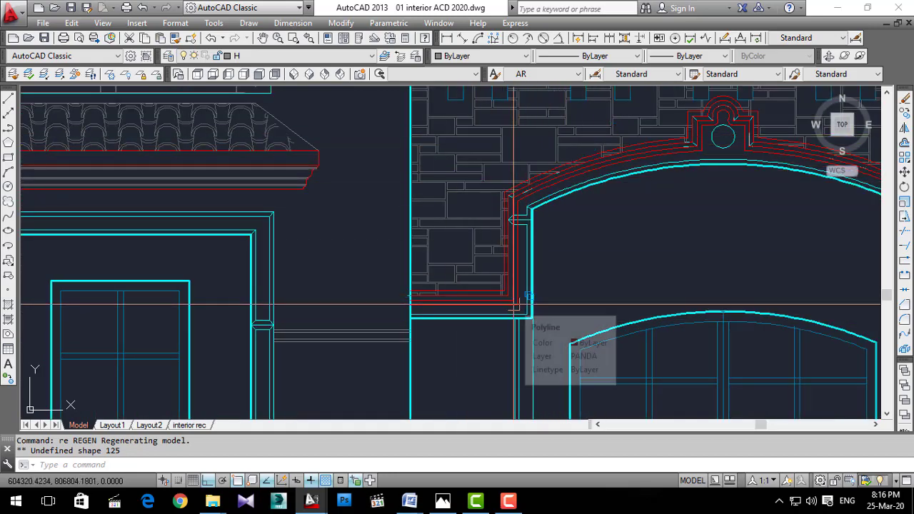
pyautogui.scroll(-4, 468, 246)
pyautogui.scroll(2, 452, 236)
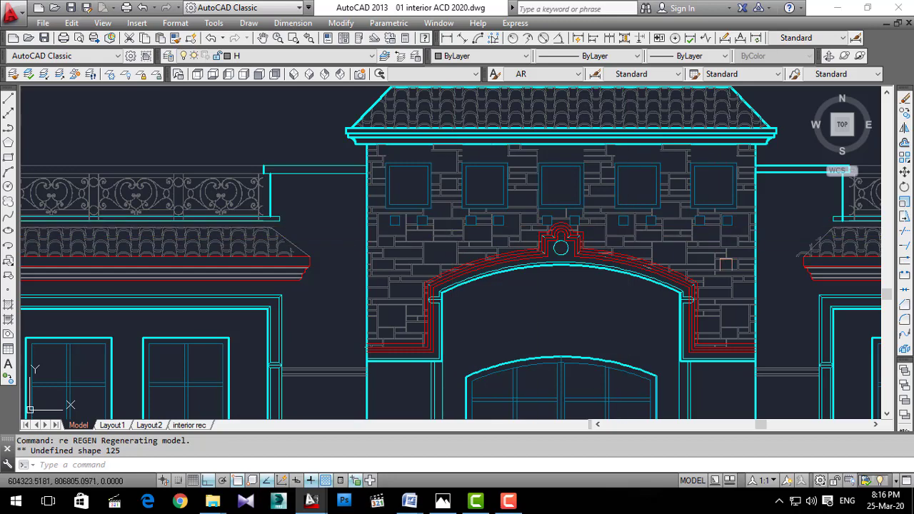
pyautogui.scroll(-4, 478, 110)
pyautogui.scroll(-2, 479, 111)
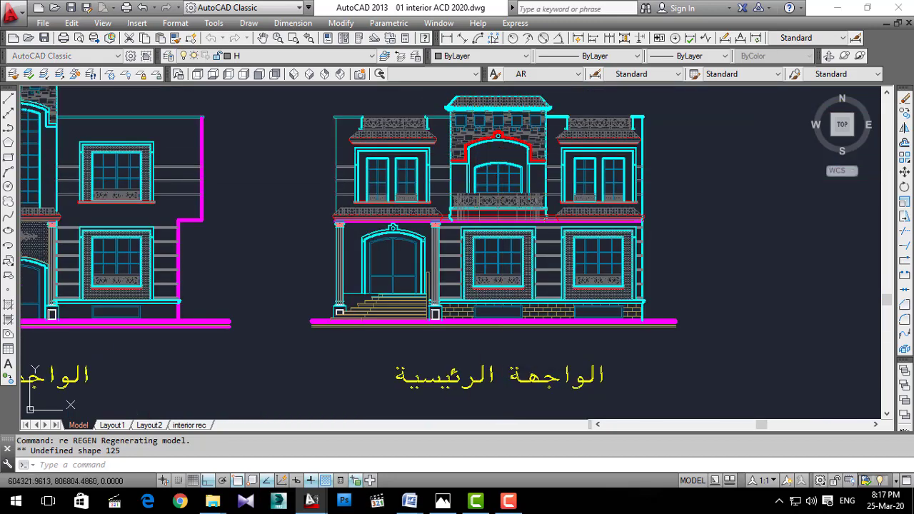
# Window the main facade for a landscape DWG To PDF plot and preview it.
pyautogui.hotkey('ctrl', 'p')
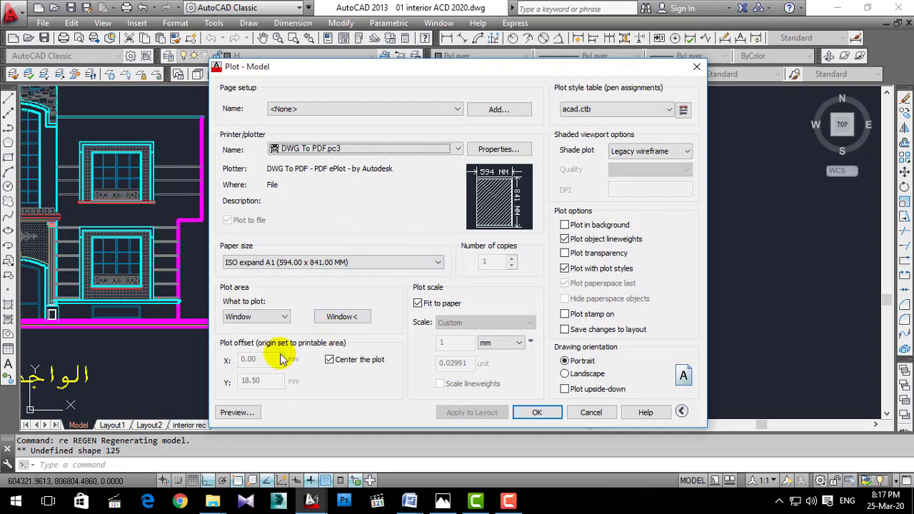
pyautogui.click(334, 316)
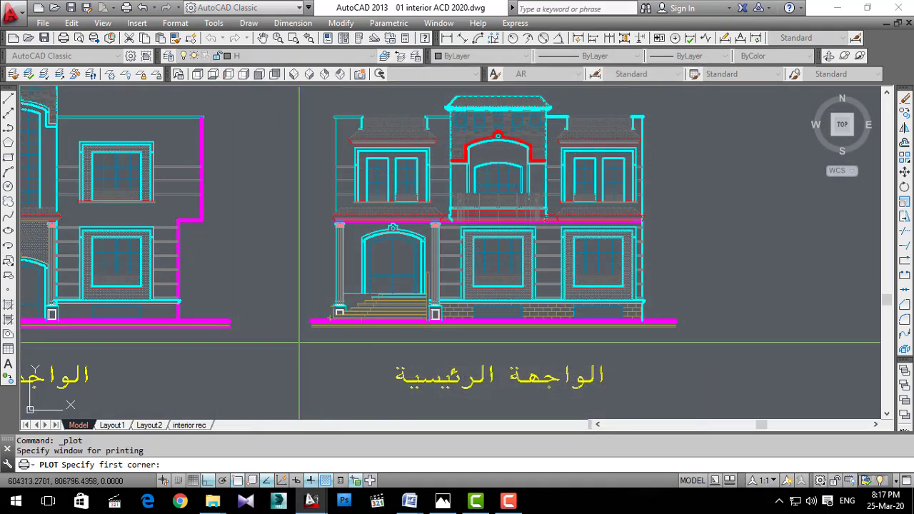
pyautogui.click(295, 343)
pyautogui.scroll(-1, 368, 327)
pyautogui.click(578, 169)
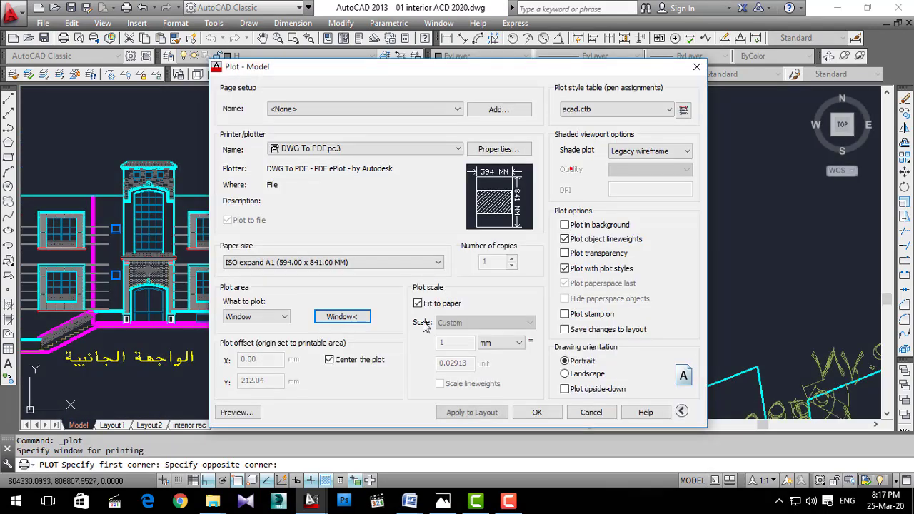
pyautogui.click(565, 374)
pyautogui.click(445, 416)
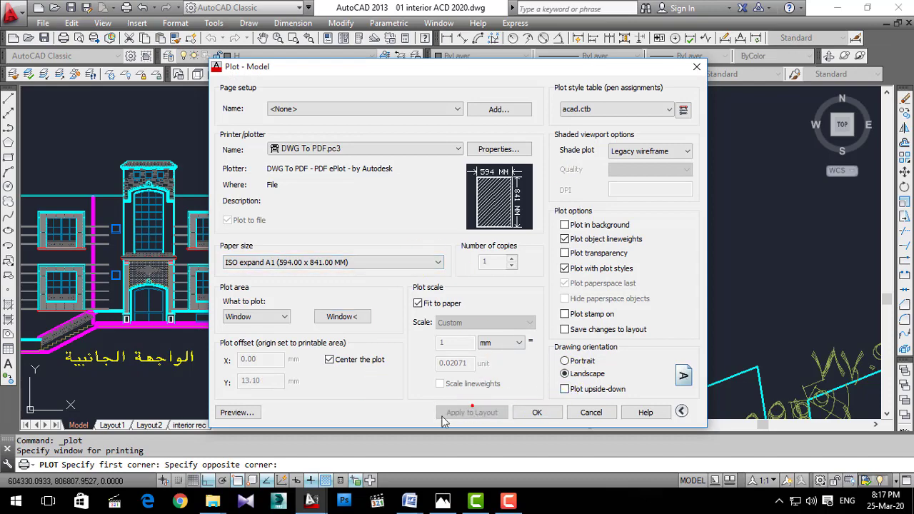
pyautogui.click(232, 412)
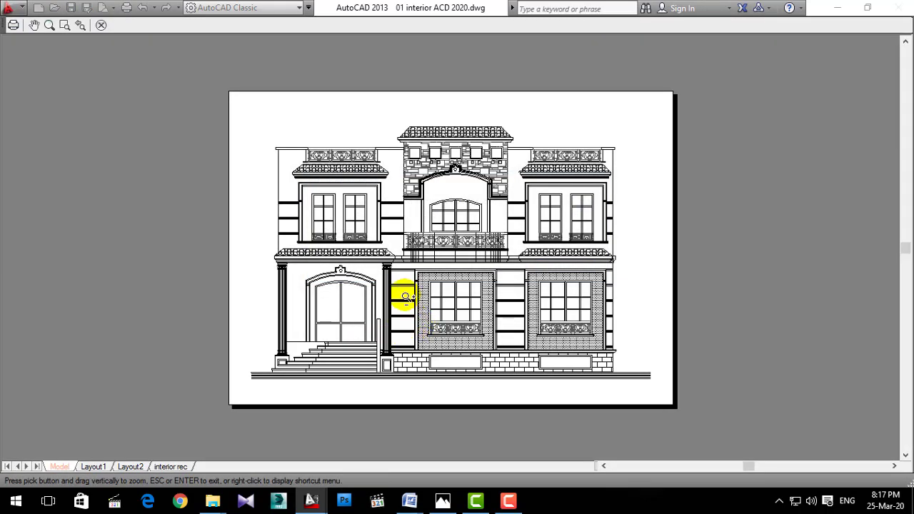
# Zoom around the landscape facade preview to check linework, then return to the Plot dialog.
pyautogui.scroll(2, 400, 307)
pyautogui.scroll(1, 400, 328)
pyautogui.scroll(1, 486, 214)
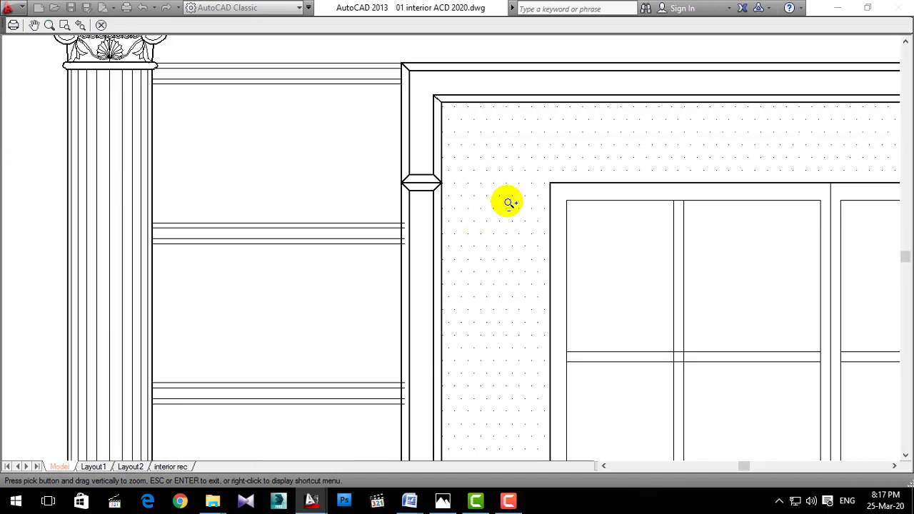
pyautogui.scroll(-3, 419, 300)
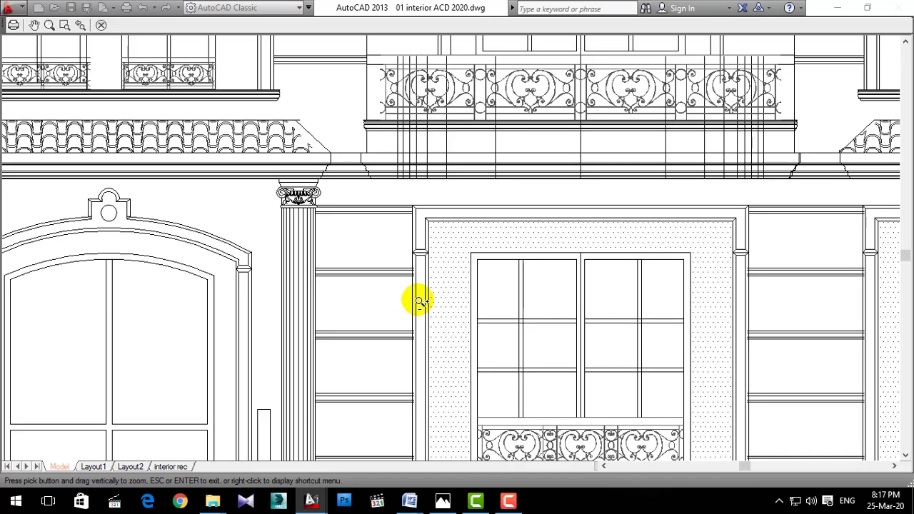
pyautogui.scroll(-2, 414, 302)
pyautogui.scroll(1, 406, 112)
pyautogui.scroll(3, 400, 122)
pyautogui.scroll(-3, 349, 214)
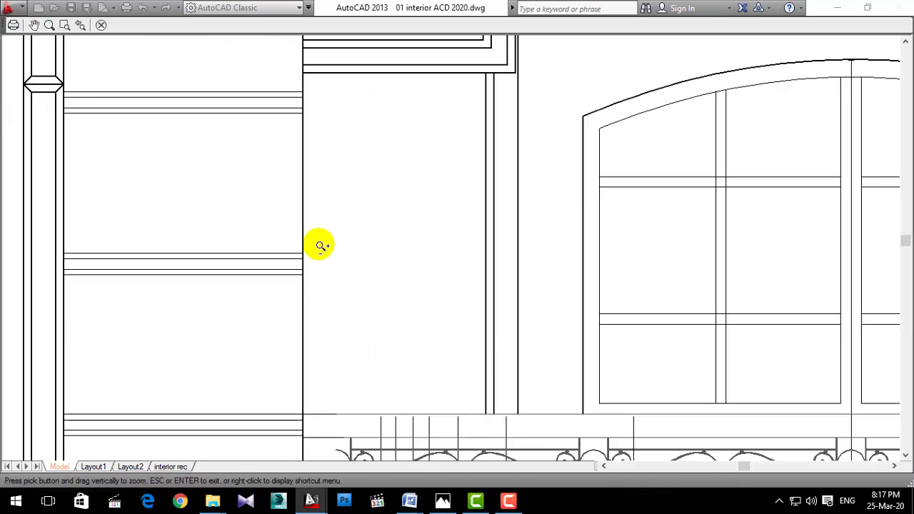
pyautogui.scroll(2, 314, 228)
pyautogui.scroll(-3, 323, 216)
pyautogui.scroll(-1, 351, 261)
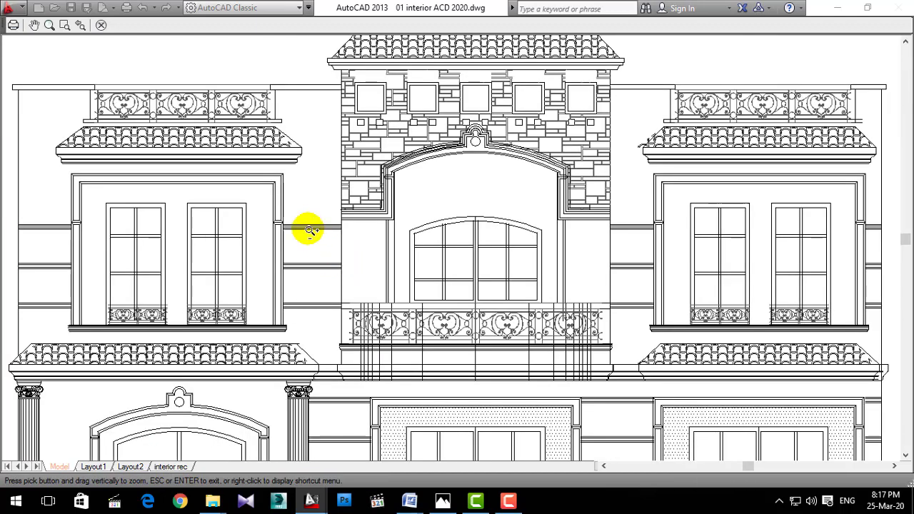
pyautogui.scroll(2, 257, 307)
pyautogui.scroll(1, 271, 325)
pyautogui.scroll(-3, 250, 275)
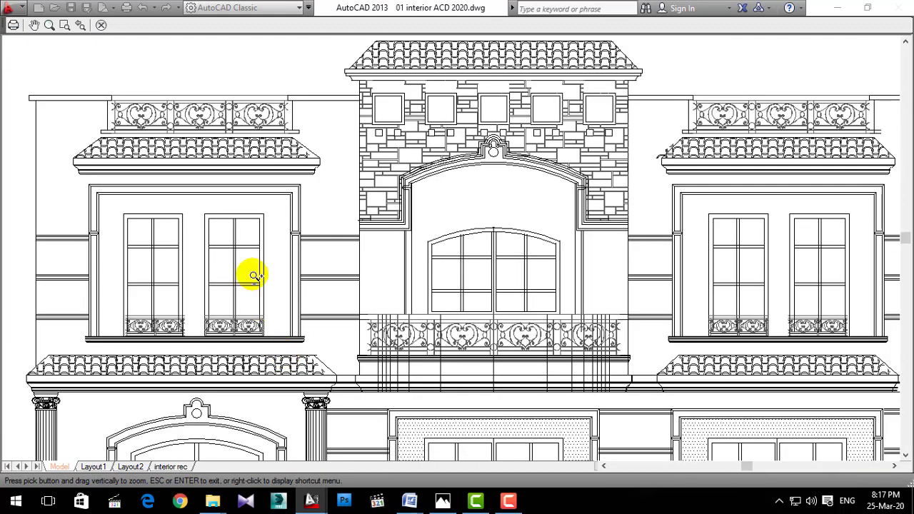
pyautogui.scroll(3, 231, 139)
pyautogui.scroll(1, 252, 186)
pyautogui.scroll(-2, 357, 297)
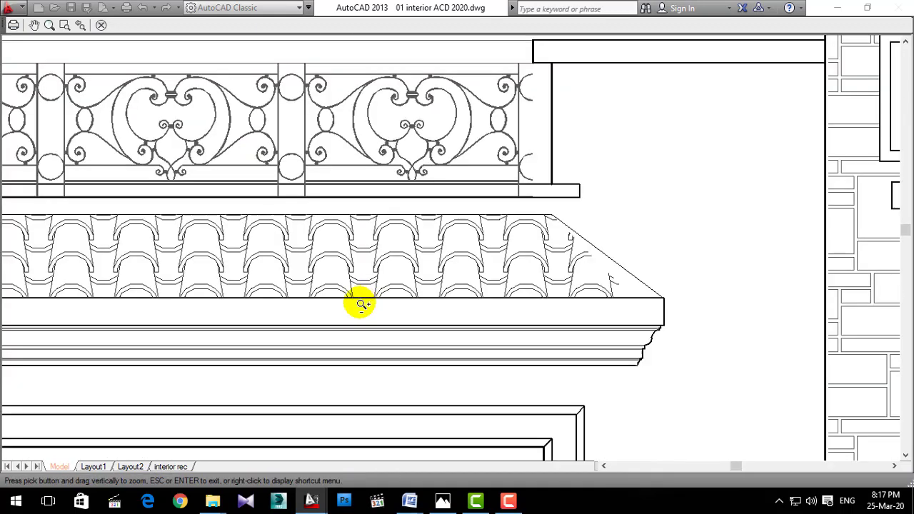
pyautogui.press('Escape')
# Give plot styles Color 250 to Color 254 in acad.ctb a new lineweight and save the table.
pyautogui.click(683, 111)
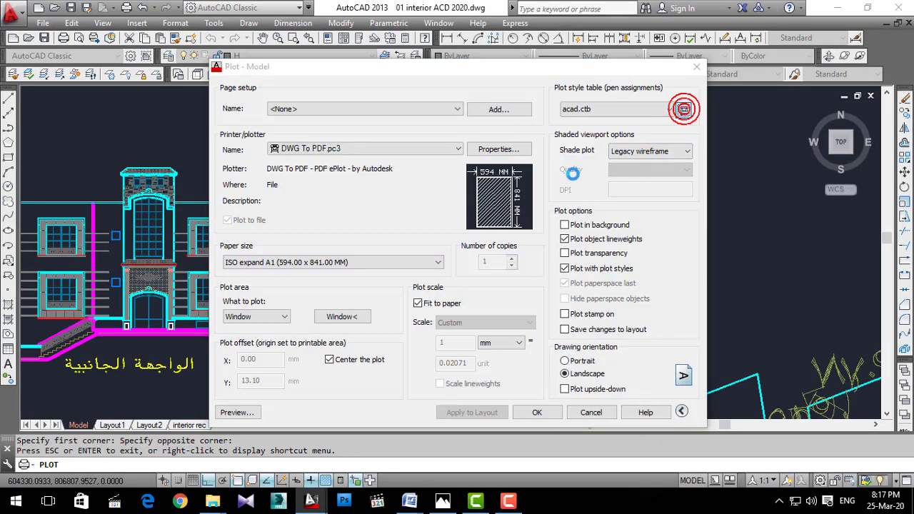
pyautogui.moveTo(432, 135); pyautogui.dragTo(432, 259)
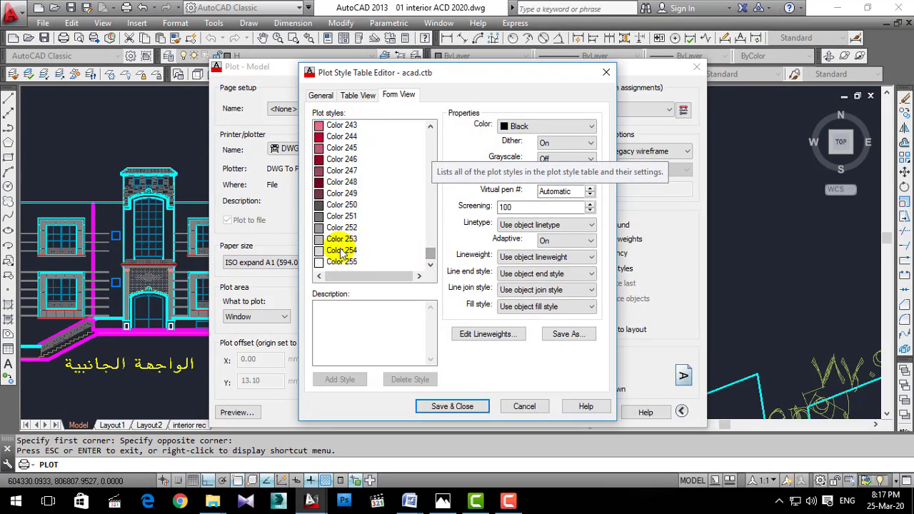
pyautogui.click(342, 249)
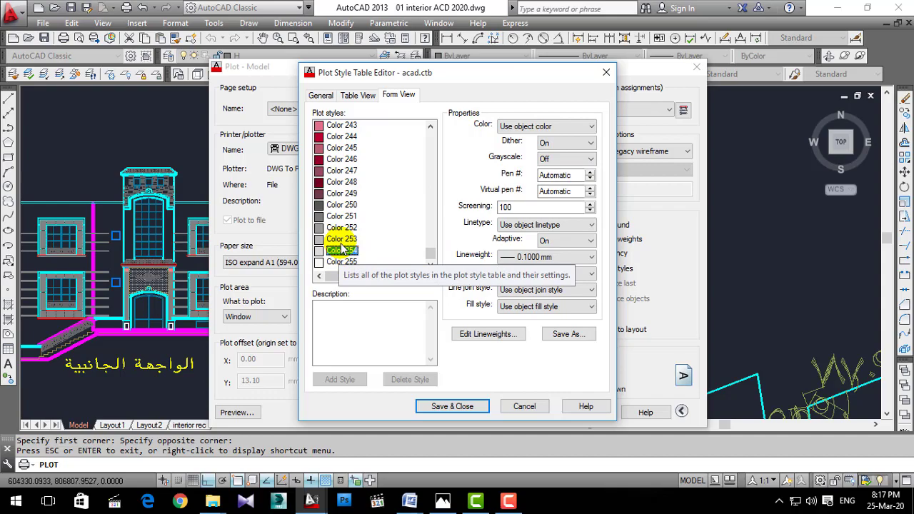
pyautogui.click(340, 241)
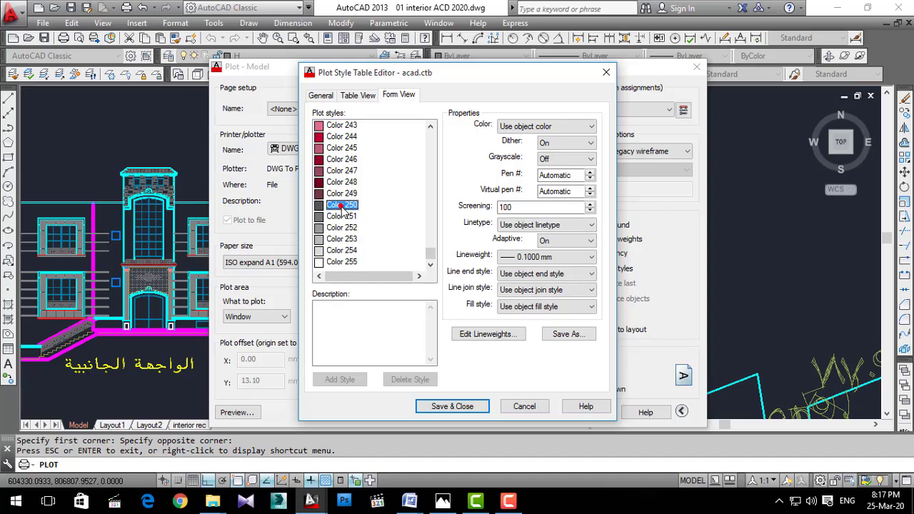
pyautogui.click(341, 205)
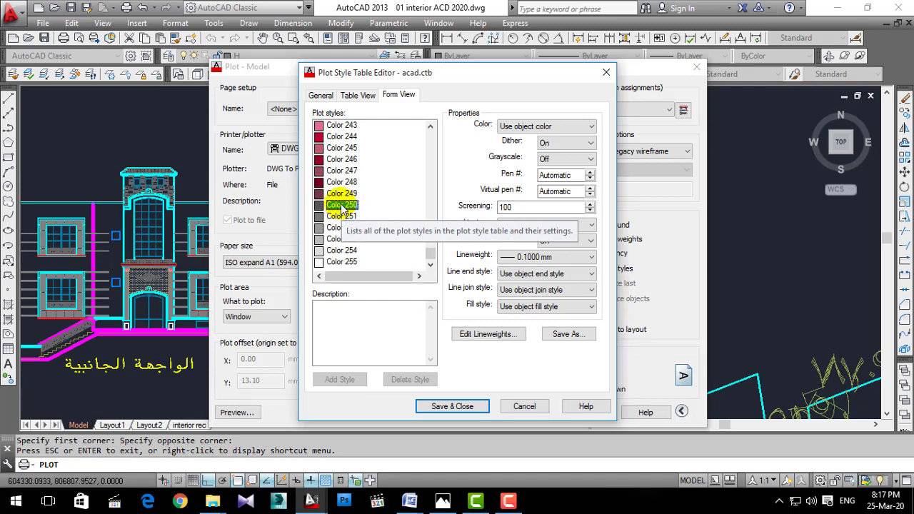
pyautogui.keyDown('shift'); pyautogui.click(340, 252); pyautogui.keyUp('shift')
pyautogui.click(579, 257)
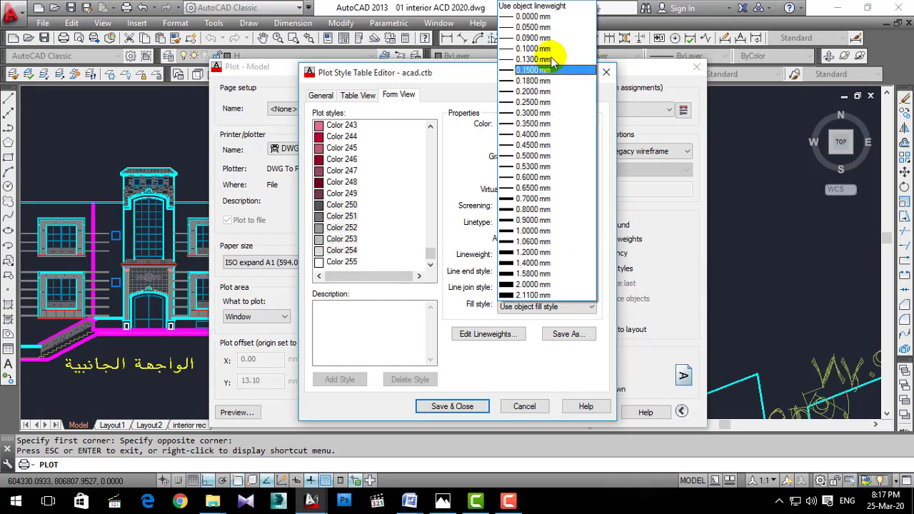
pyautogui.click(532, 17)
pyautogui.click(460, 405)
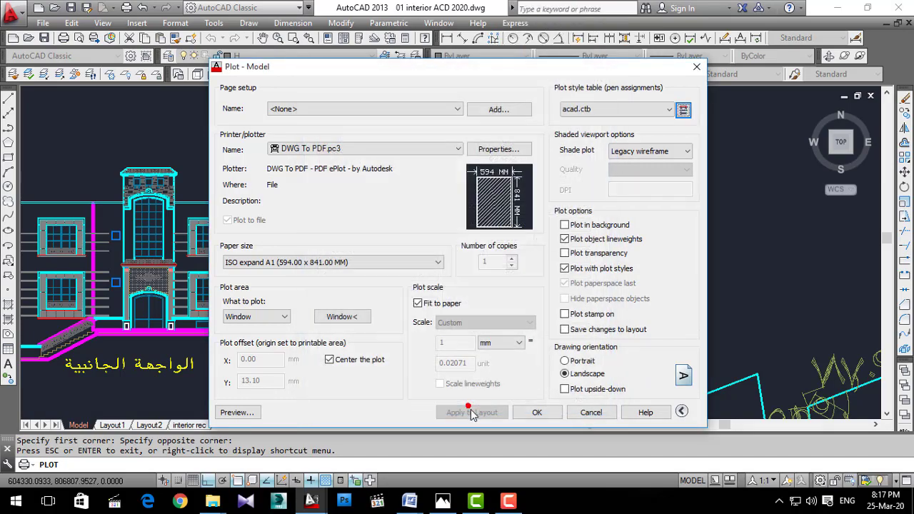
# Preview the facade plot with the updated lineweights and zoom in on its details.
pyautogui.click(236, 412)
pyautogui.scroll(5, 285, 204)
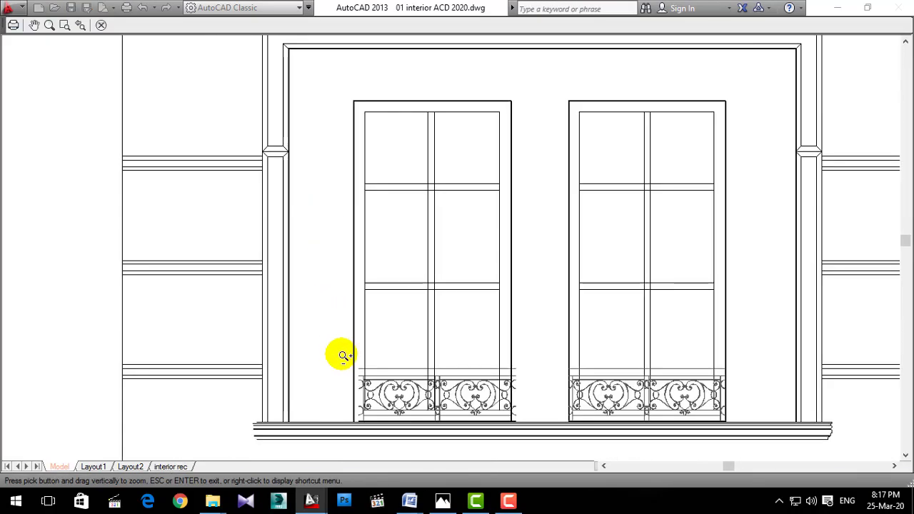
pyautogui.scroll(3, 400, 419)
pyautogui.scroll(-4, 407, 349)
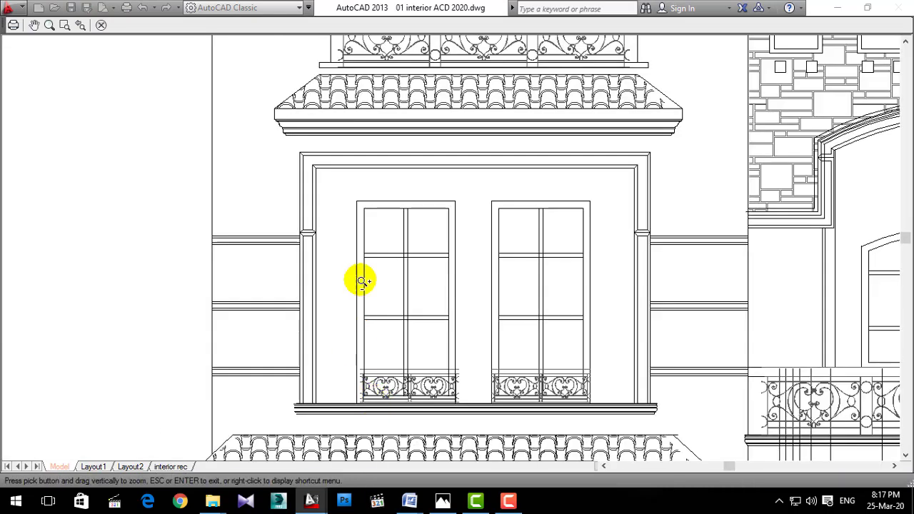
pyautogui.scroll(6, 402, 89)
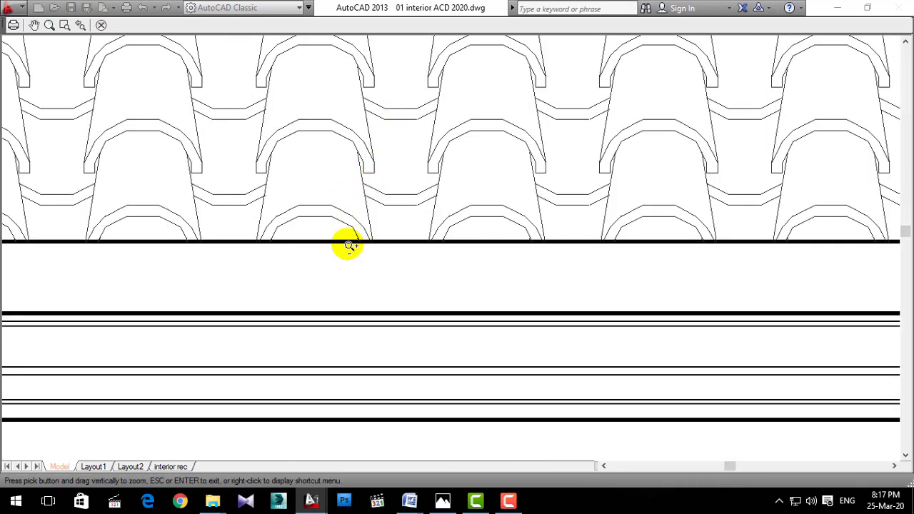
pyautogui.scroll(-3, 274, 259)
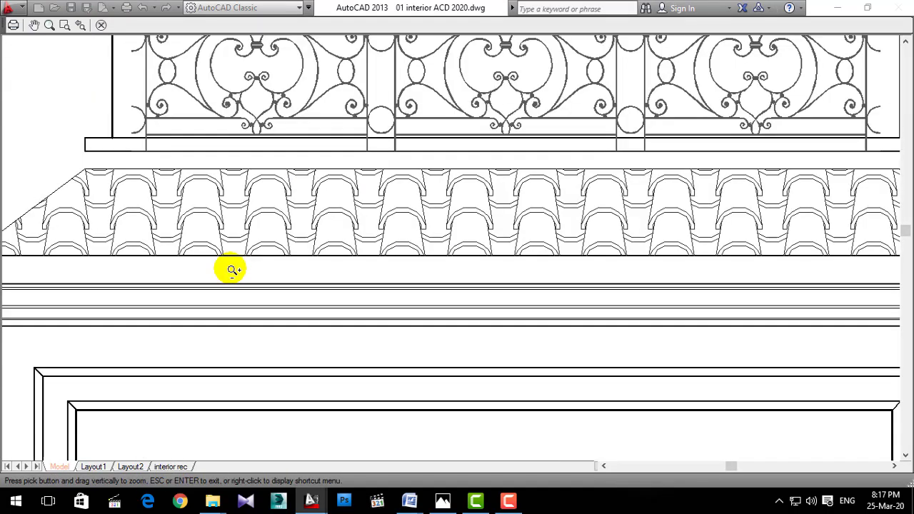
pyautogui.scroll(-3, 233, 270)
pyautogui.scroll(6, 657, 345)
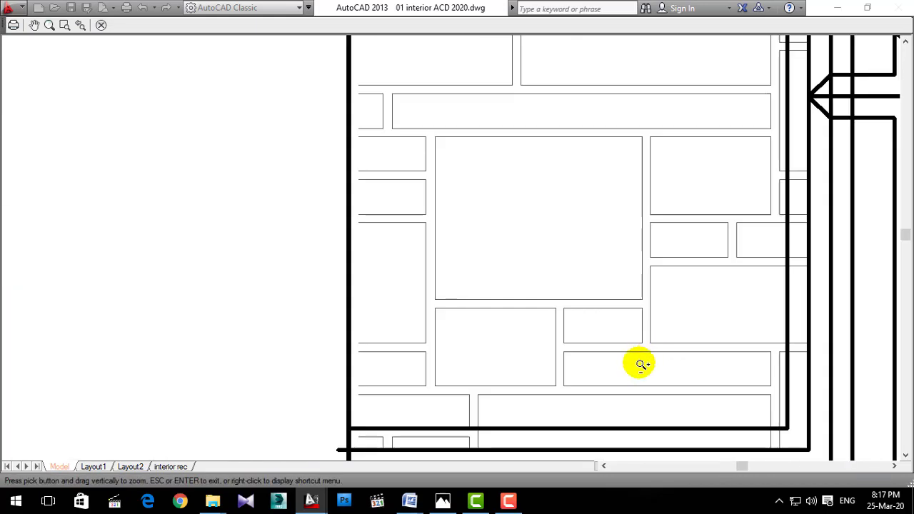
pyautogui.scroll(-2, 493, 261)
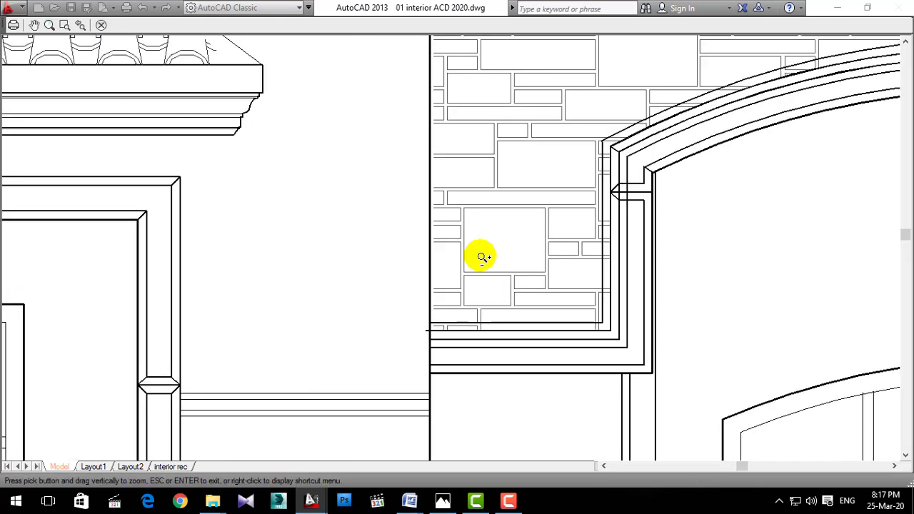
pyautogui.scroll(-2, 481, 255)
pyautogui.scroll(-2, 479, 254)
pyautogui.scroll(4, 543, 230)
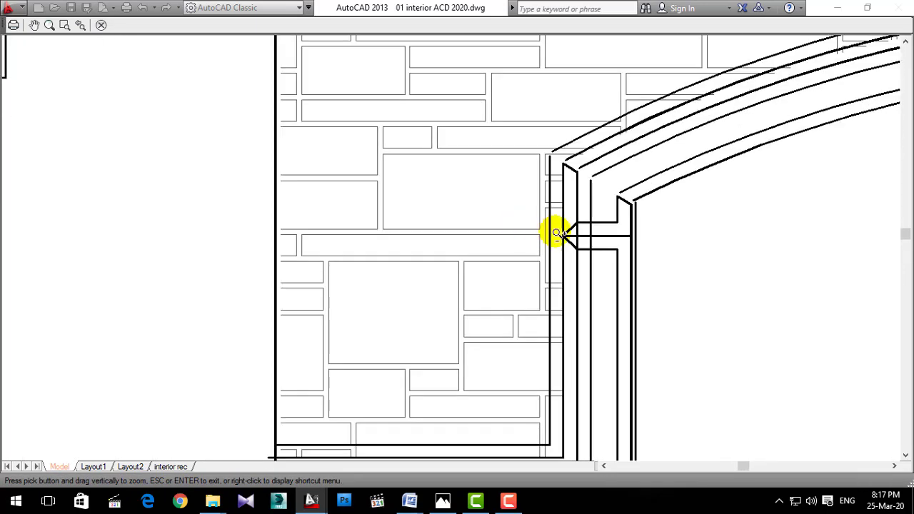
pyautogui.scroll(-3, 452, 210)
pyautogui.scroll(-2, 434, 219)
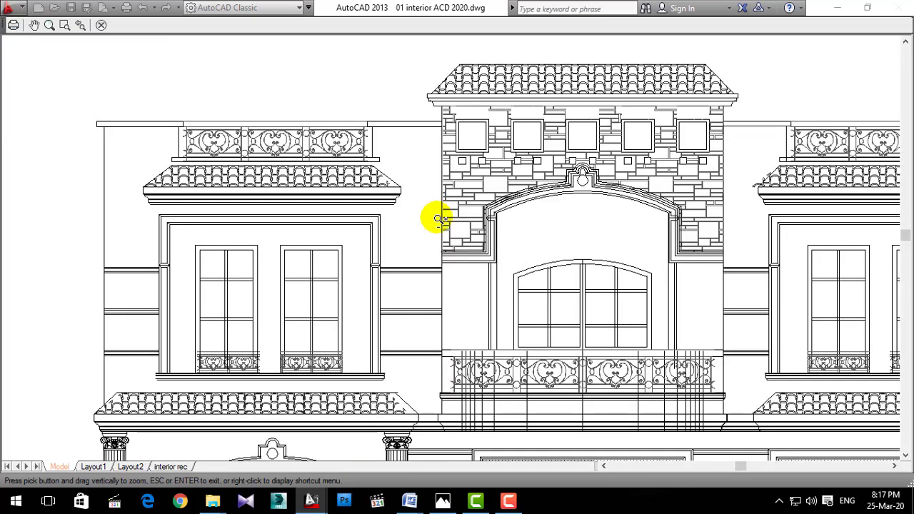
pyautogui.scroll(3, 663, 194)
pyautogui.scroll(2, 651, 241)
pyautogui.scroll(-2, 582, 232)
pyautogui.scroll(-2, 443, 212)
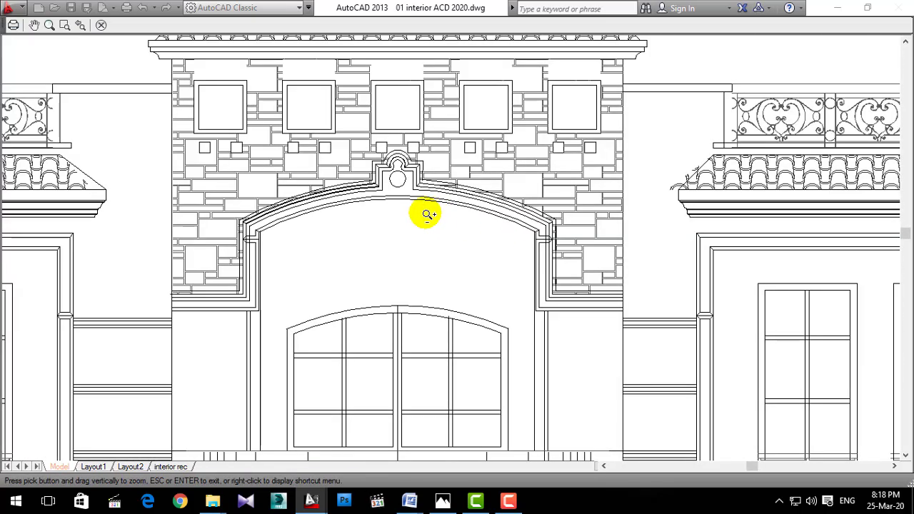
pyautogui.scroll(-2, 424, 212)
pyautogui.scroll(4, 499, 208)
pyautogui.scroll(-1, 444, 201)
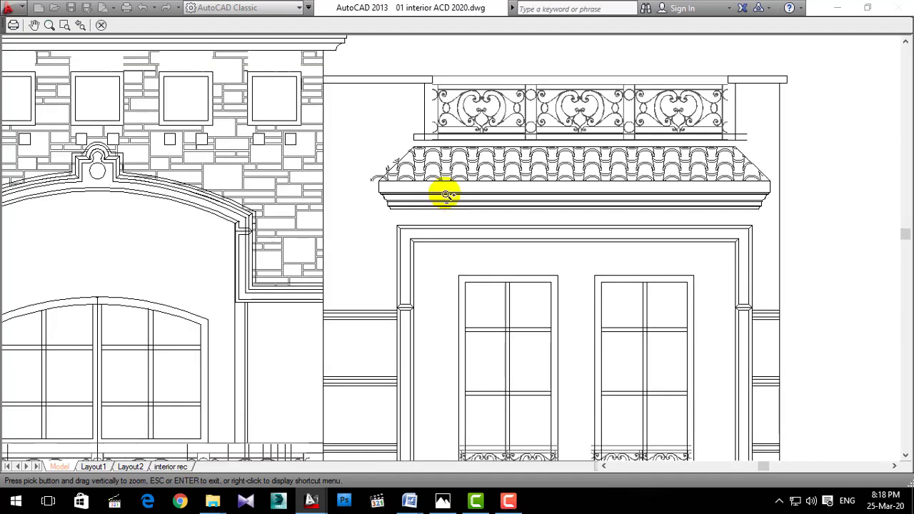
pyautogui.scroll(-2, 445, 197)
pyautogui.scroll(4, 450, 350)
pyautogui.scroll(-2, 441, 322)
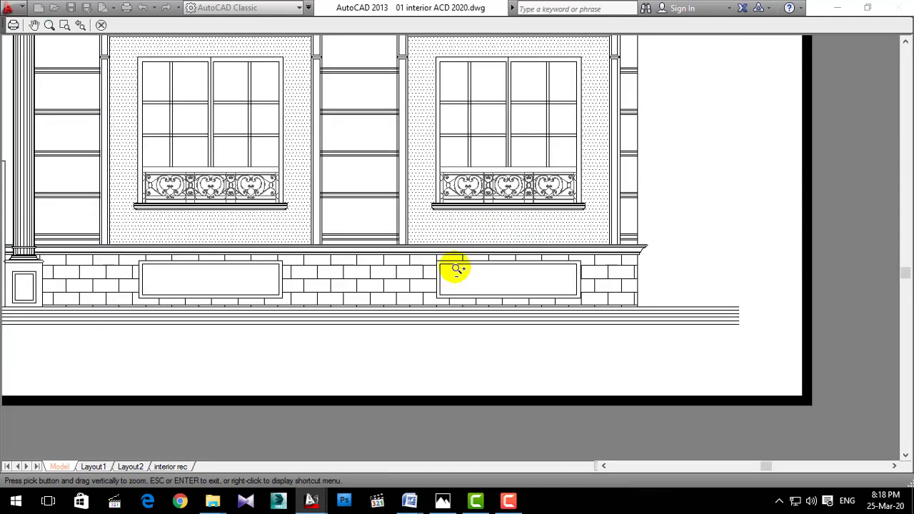
pyautogui.scroll(4, 453, 265)
pyautogui.scroll(-2, 508, 326)
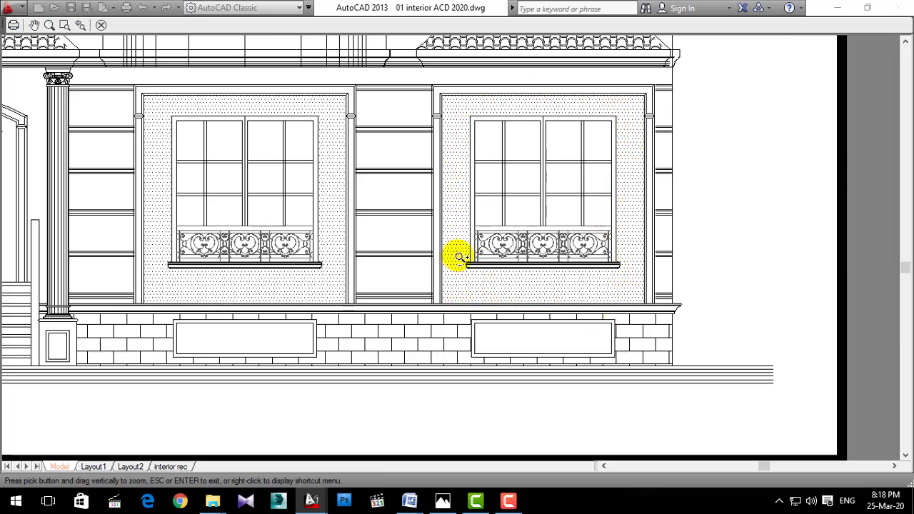
pyautogui.scroll(3, 407, 246)
pyautogui.scroll(-1, 457, 264)
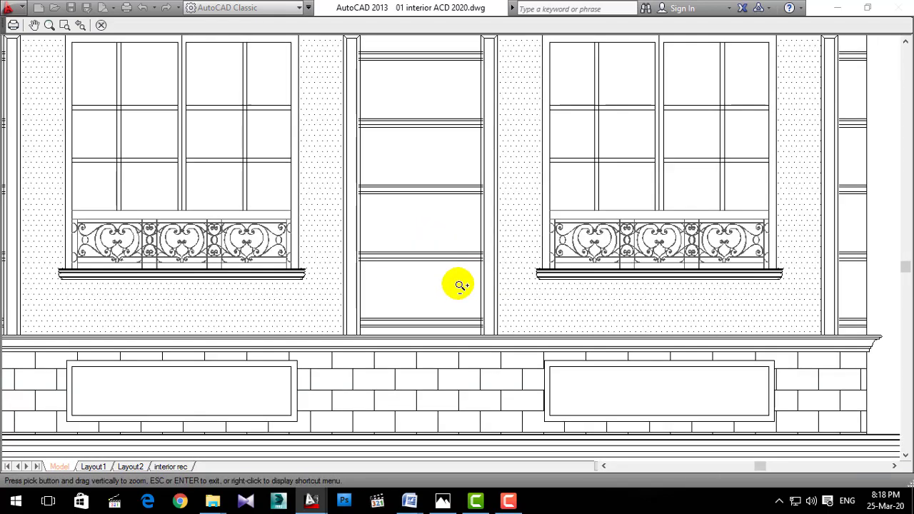
pyautogui.scroll(-2, 464, 314)
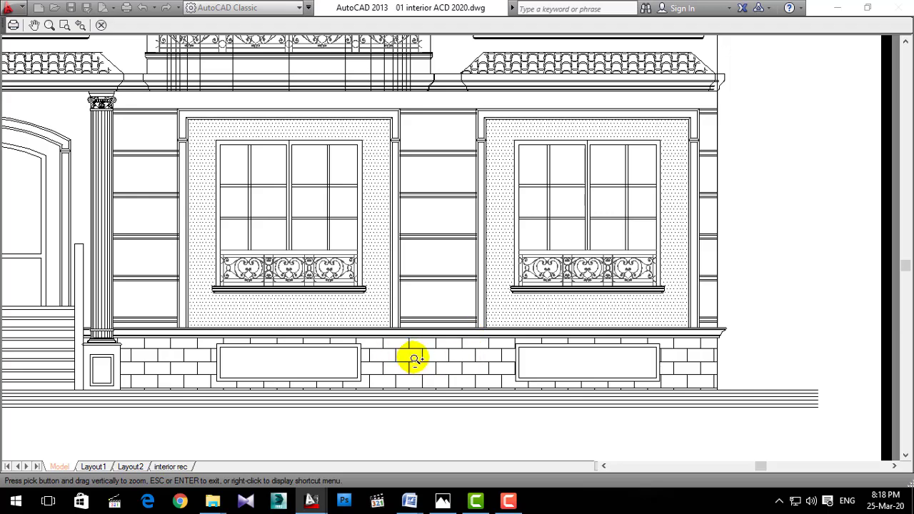
pyautogui.scroll(4, 407, 360)
pyautogui.scroll(-4, 619, 357)
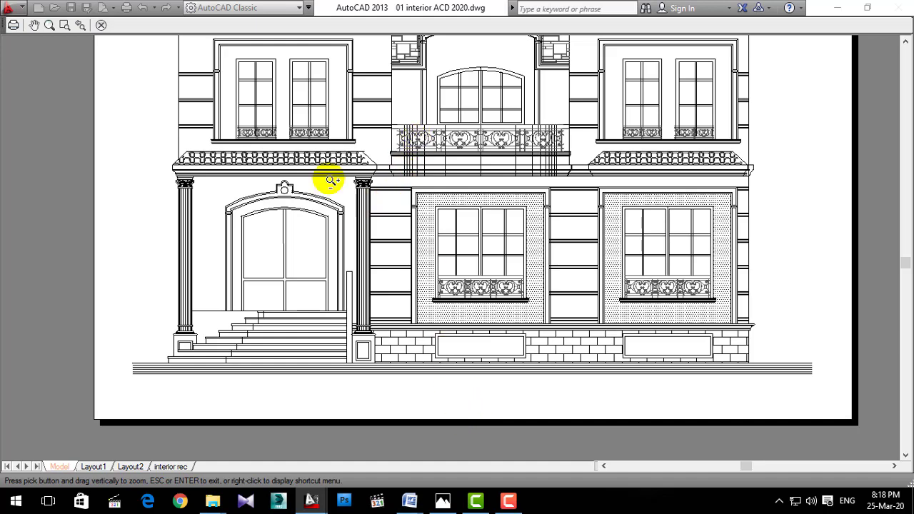
pyautogui.press('Escape')
# Zoom over the preview once more, then return to the plot settings.
pyautogui.scroll(5, 361, 194)
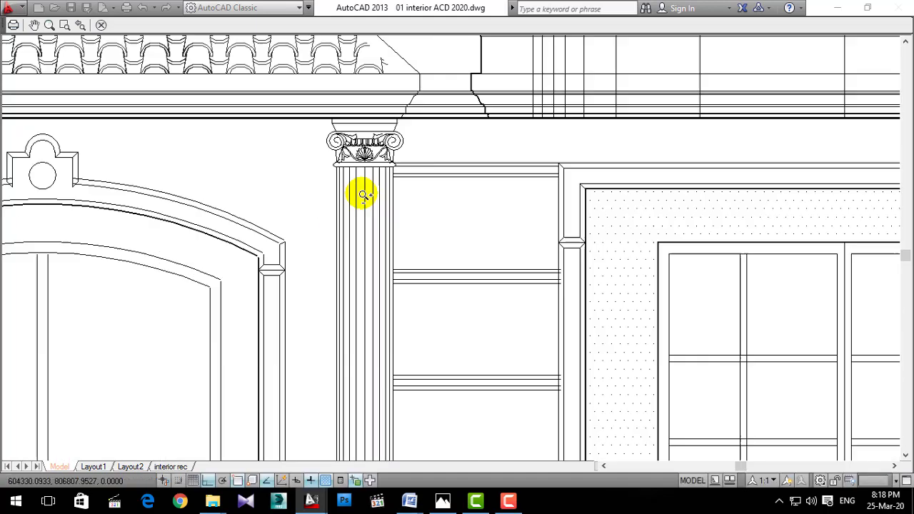
pyautogui.scroll(2, 347, 143)
pyautogui.scroll(2, 321, 127)
pyautogui.scroll(-5, 488, 131)
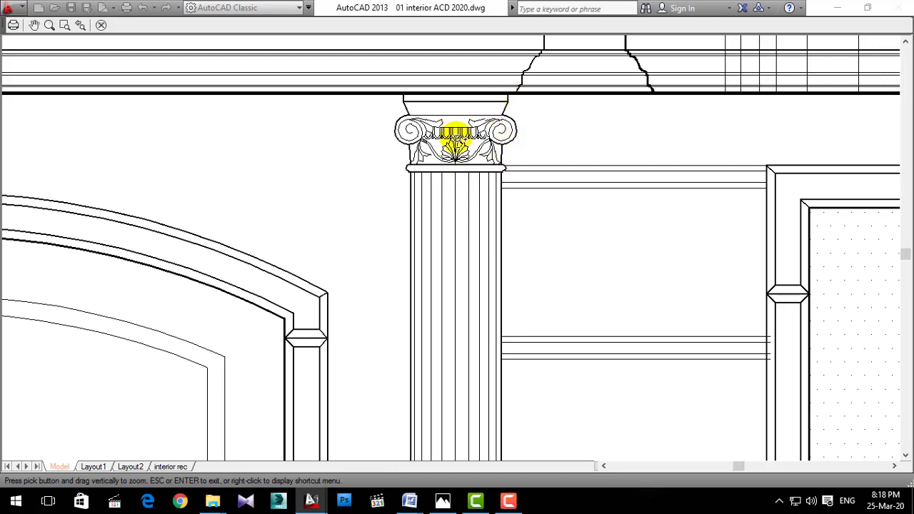
pyautogui.scroll(-5, 426, 204)
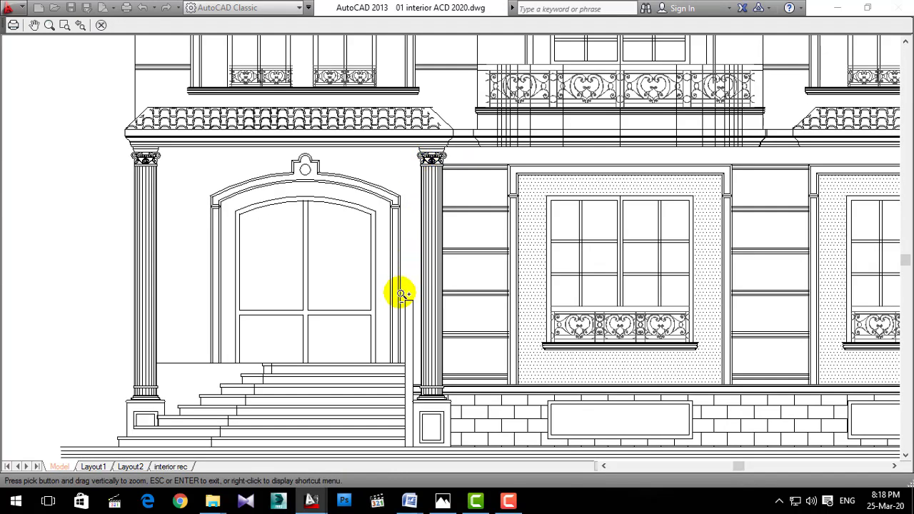
pyautogui.scroll(-3, 403, 312)
pyautogui.scroll(-2, 385, 315)
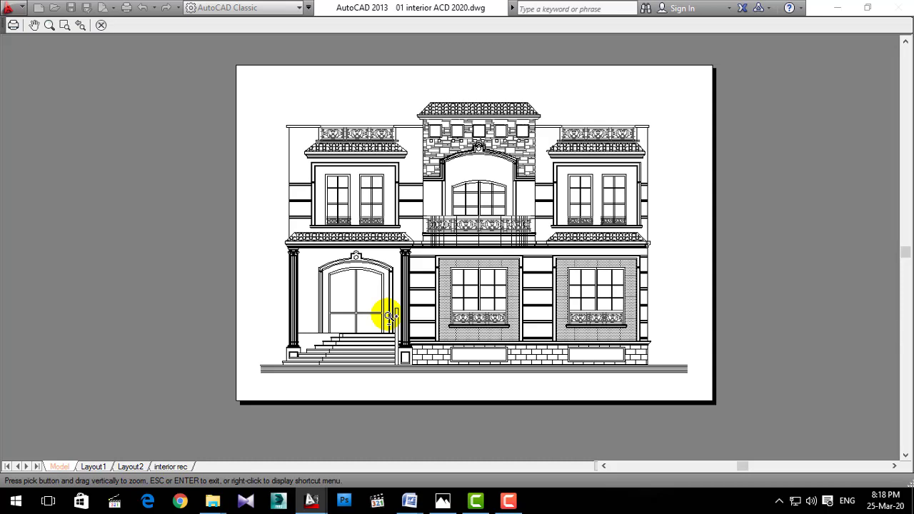
pyautogui.press('Escape')
# Cancel the Plot dialog without plotting and zoom back out to the site plan.
pyautogui.click(592, 414)
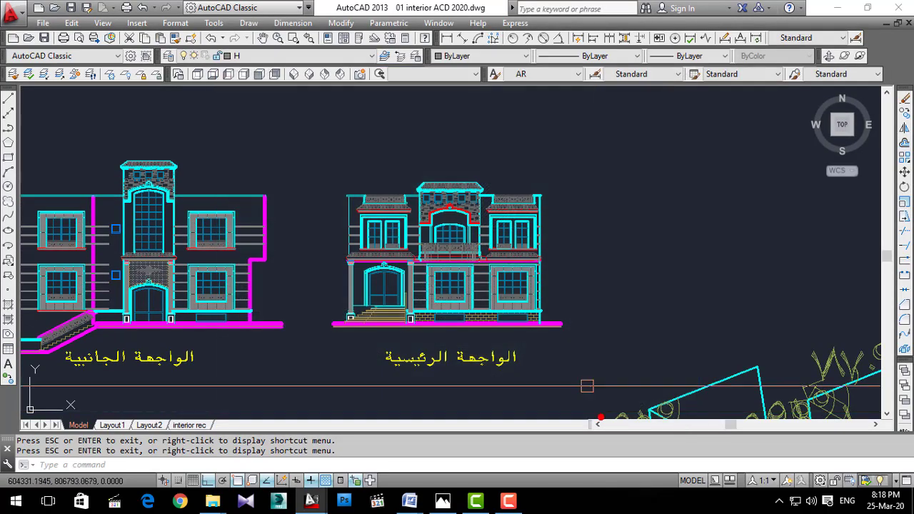
pyautogui.scroll(-3, 375, 310)
pyautogui.scroll(-2, 379, 322)
pyautogui.scroll(-2, 351, 296)
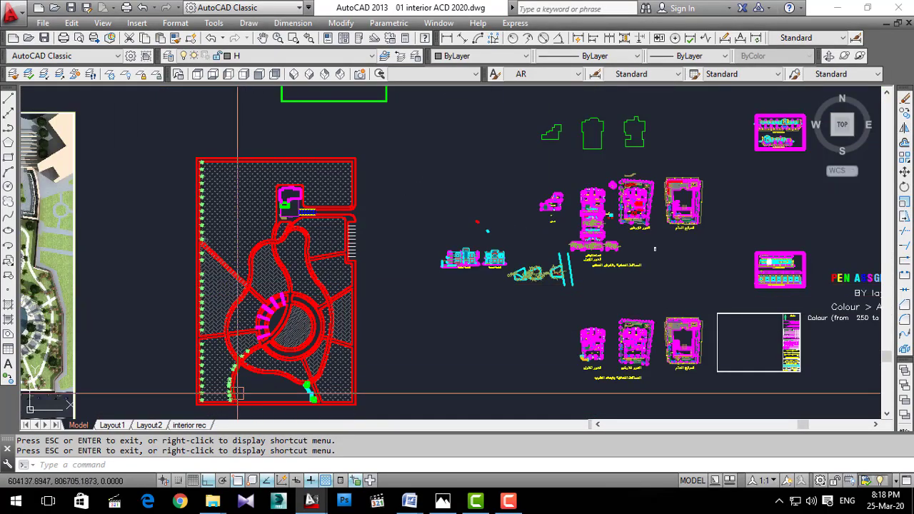
pyautogui.scroll(3, 236, 346)
pyautogui.scroll(3, 211, 325)
# Select the planting hatch beside the path to inspect it, then clear the selection.
pyautogui.click(210, 322)
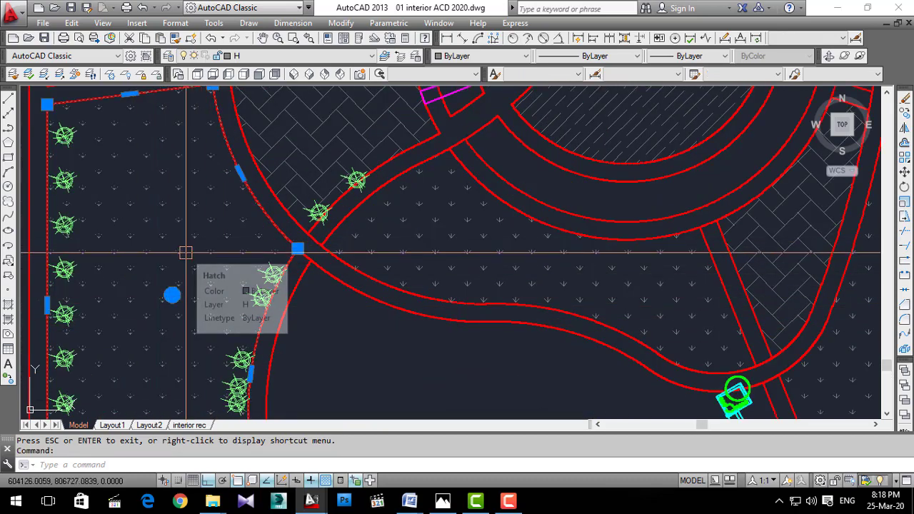
pyautogui.scroll(4, 264, 308)
pyautogui.scroll(3, 238, 281)
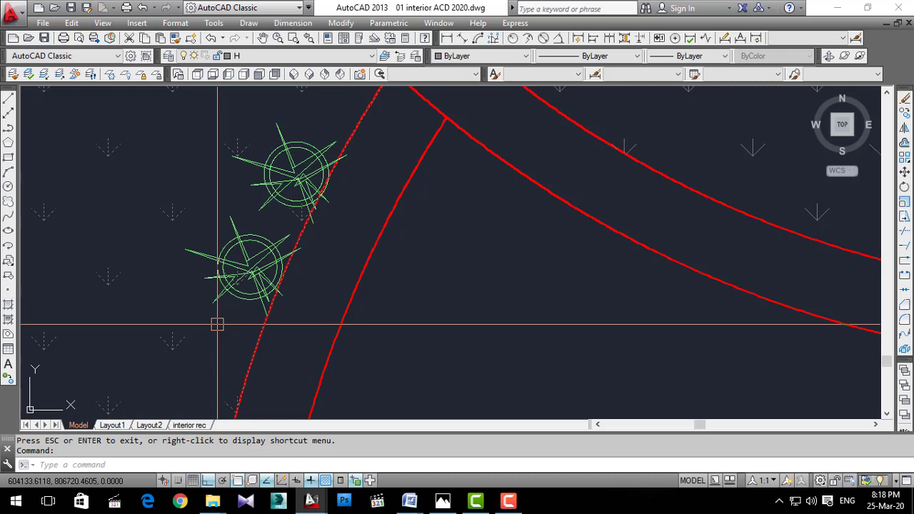
pyautogui.press('Escape')
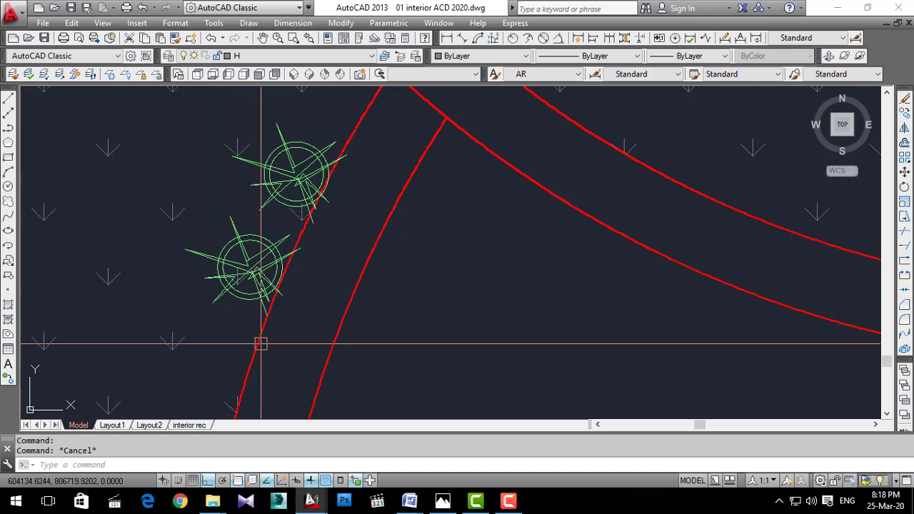
pyautogui.press('Escape')
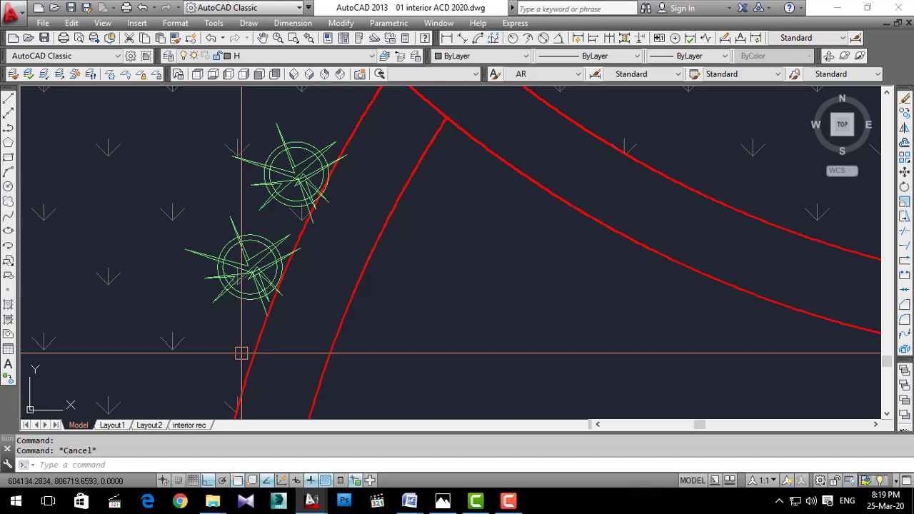
pyautogui.scroll(-2, 241, 353)
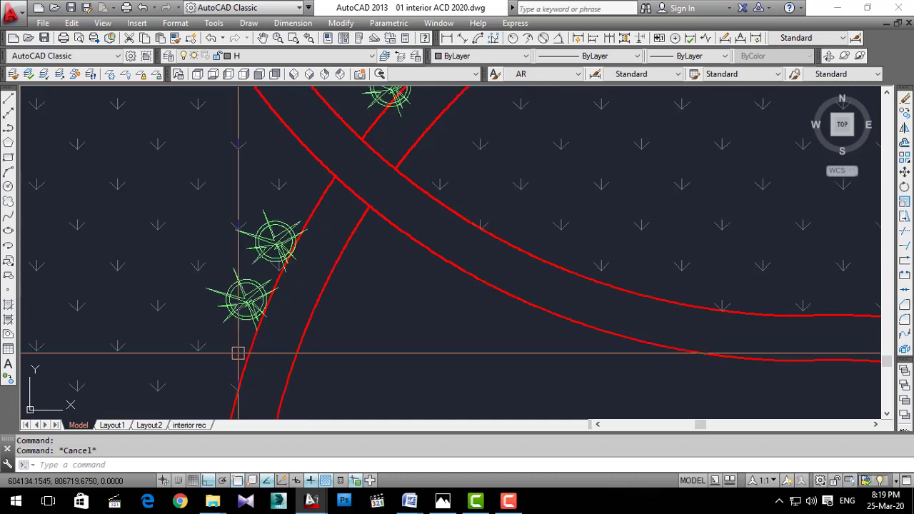
pyautogui.scroll(-3, 271, 326)
pyautogui.scroll(-2, 278, 347)
pyautogui.scroll(-2, 275, 345)
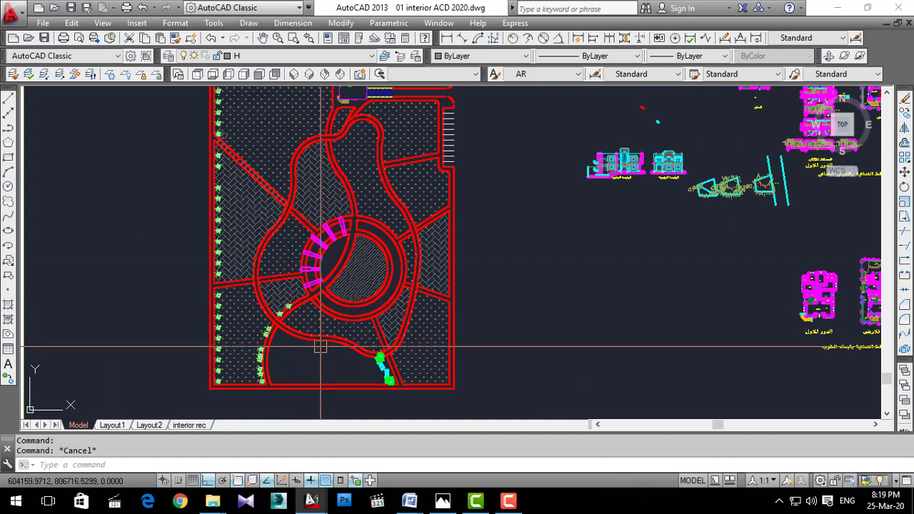
pyautogui.scroll(-2, 312, 363)
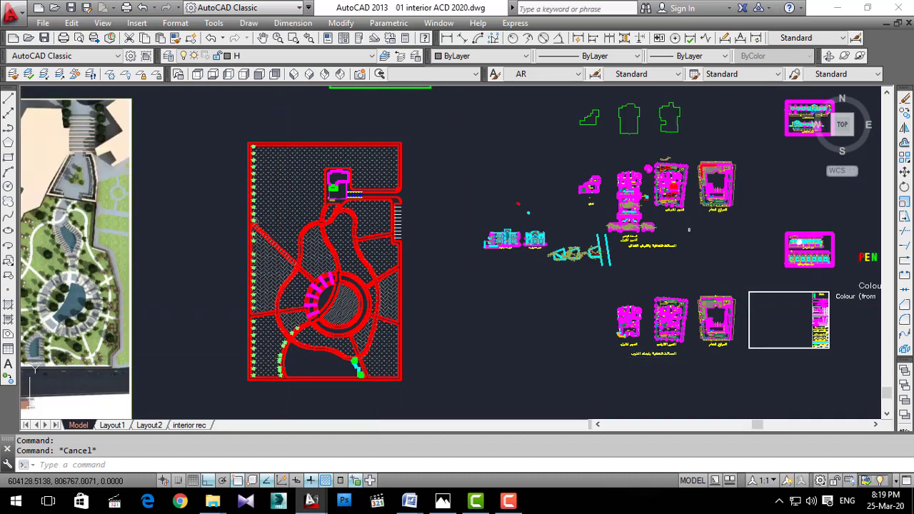
pyautogui.scroll(4, 275, 156)
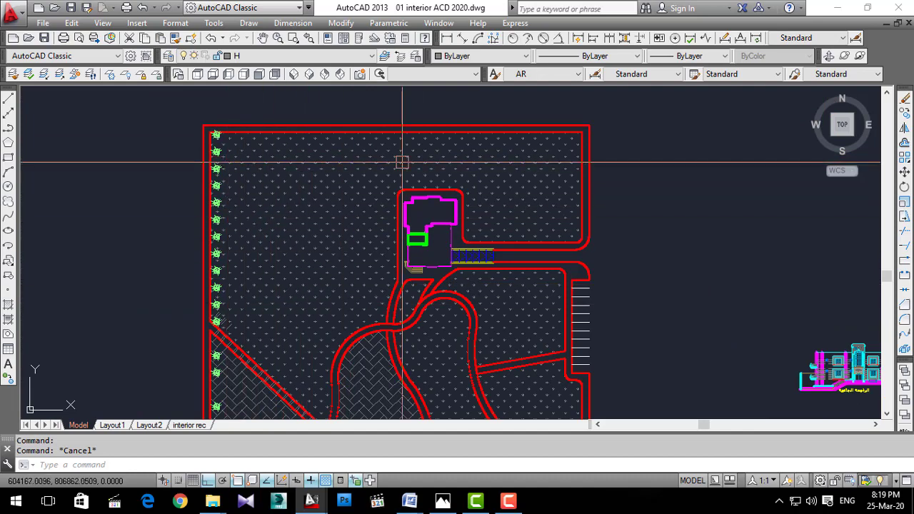
pyautogui.scroll(-2, 509, 229)
pyautogui.scroll(-2, 350, 159)
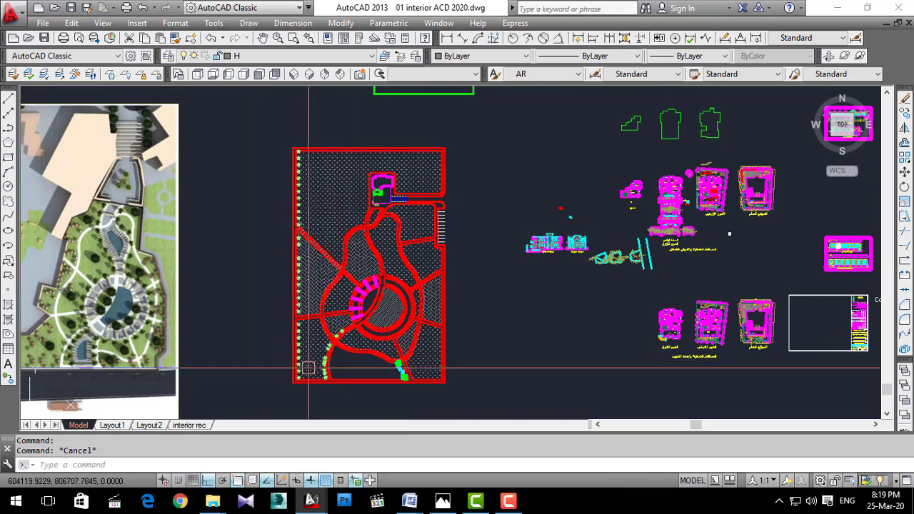
pyautogui.scroll(2, 310, 369)
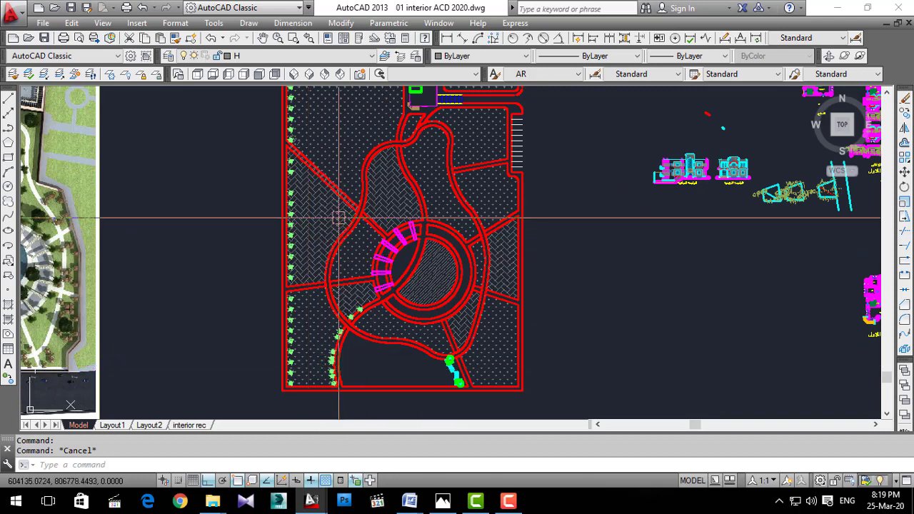
pyautogui.scroll(-2, 367, 317)
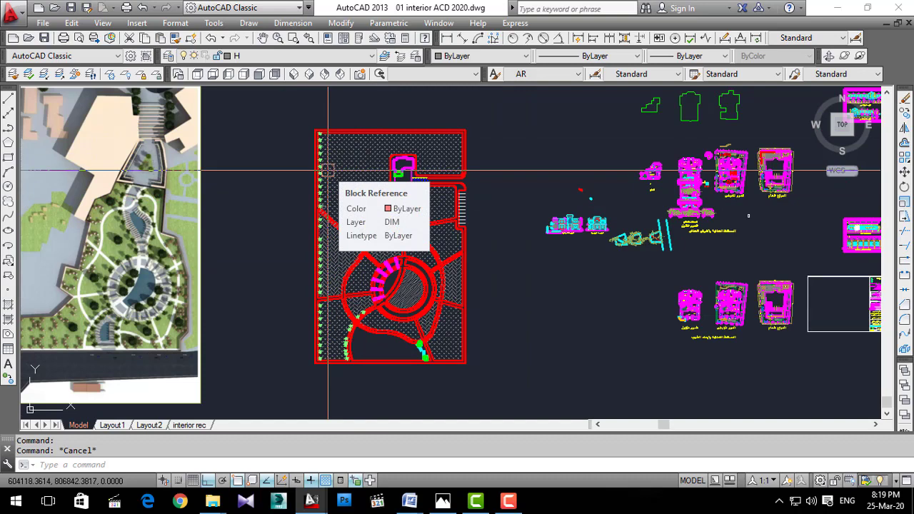
pyautogui.scroll(3, 427, 355)
pyautogui.scroll(5, 438, 367)
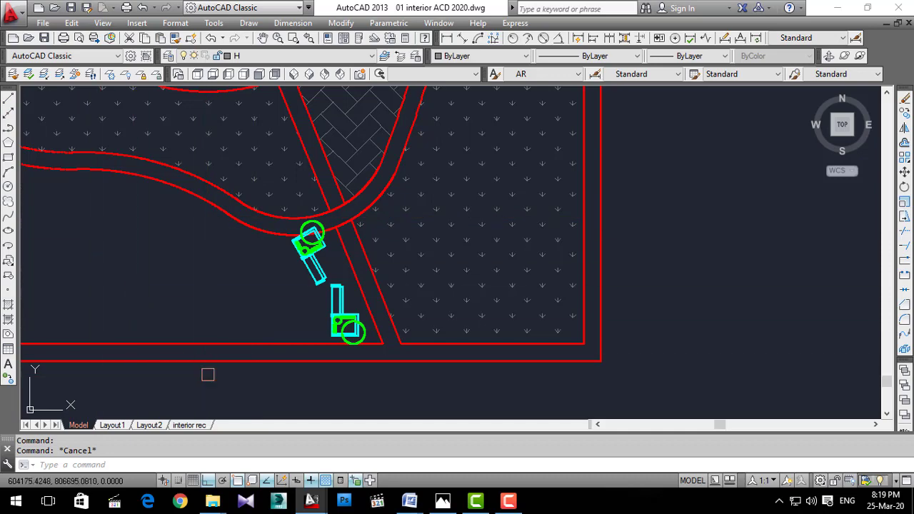
pyautogui.scroll(-4, 206, 367)
pyautogui.scroll(-1, 208, 367)
pyautogui.scroll(-2, 214, 371)
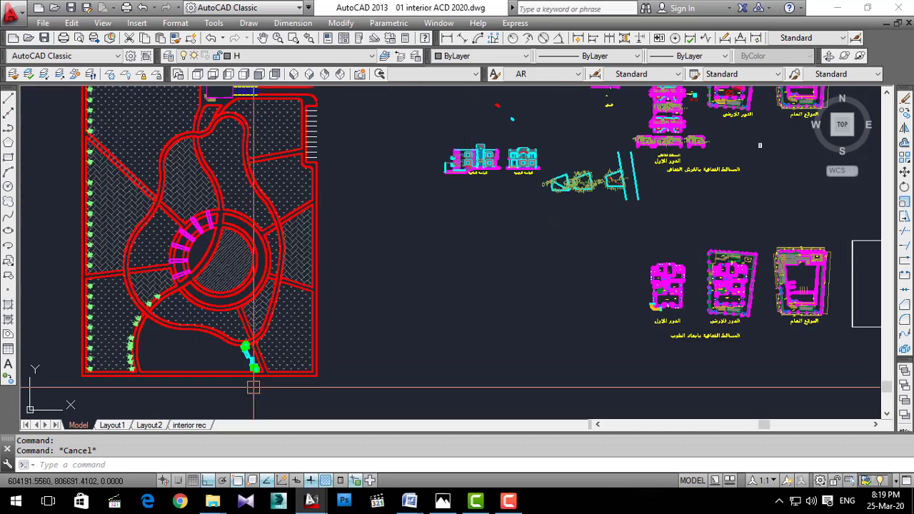
pyautogui.scroll(-2, 309, 327)
pyautogui.scroll(4, 222, 192)
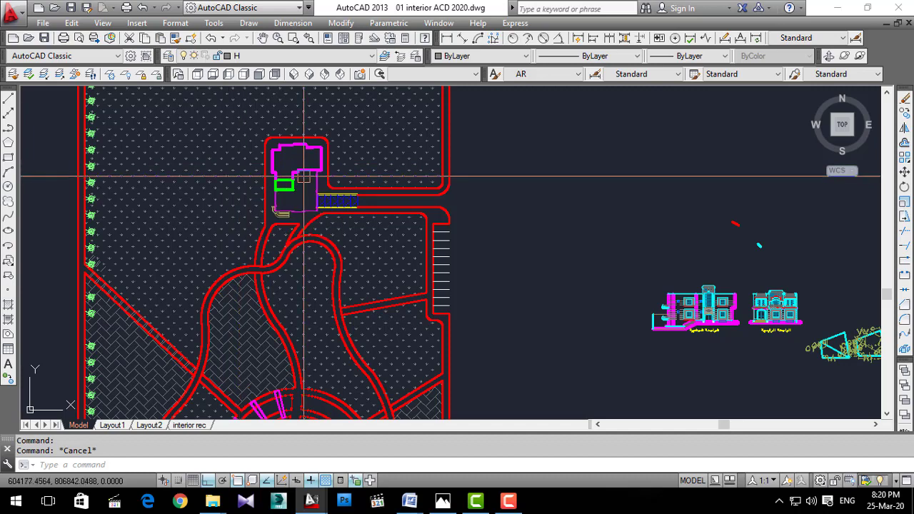
pyautogui.scroll(-2, 403, 238)
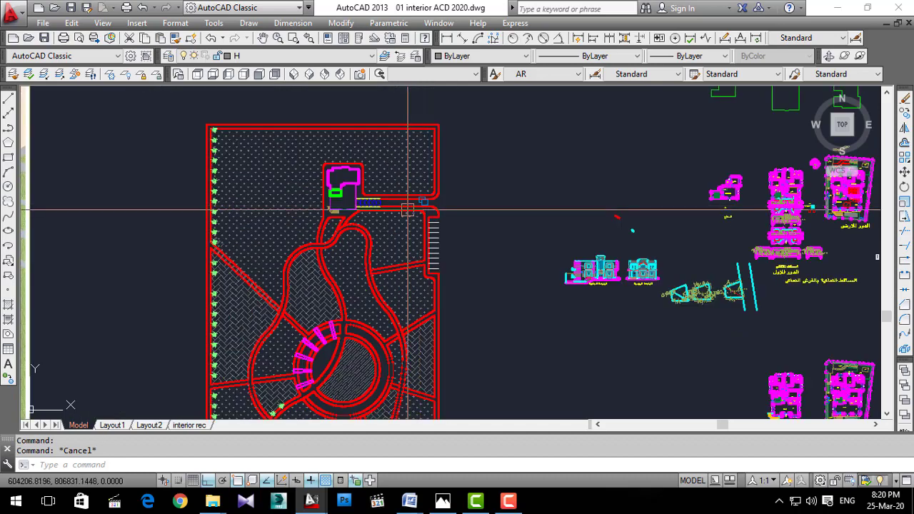
pyautogui.scroll(3, 400, 199)
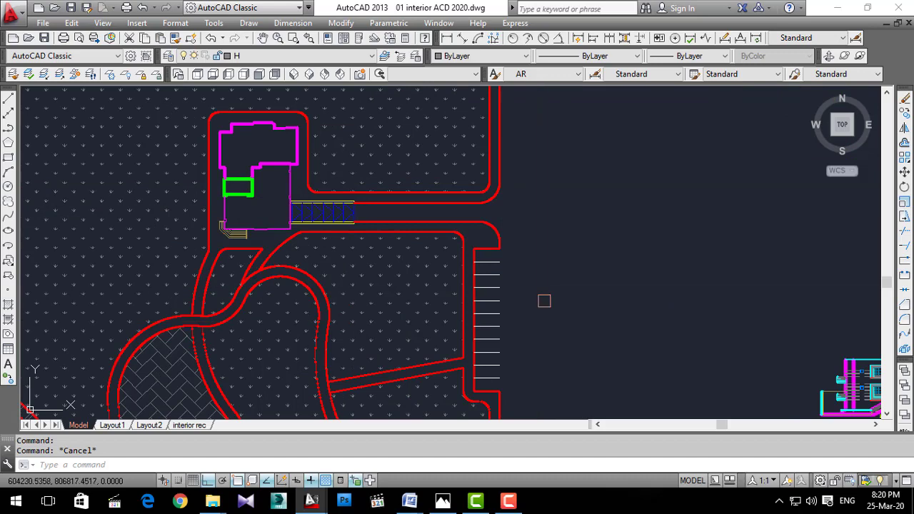
pyautogui.scroll(-4, 544, 300)
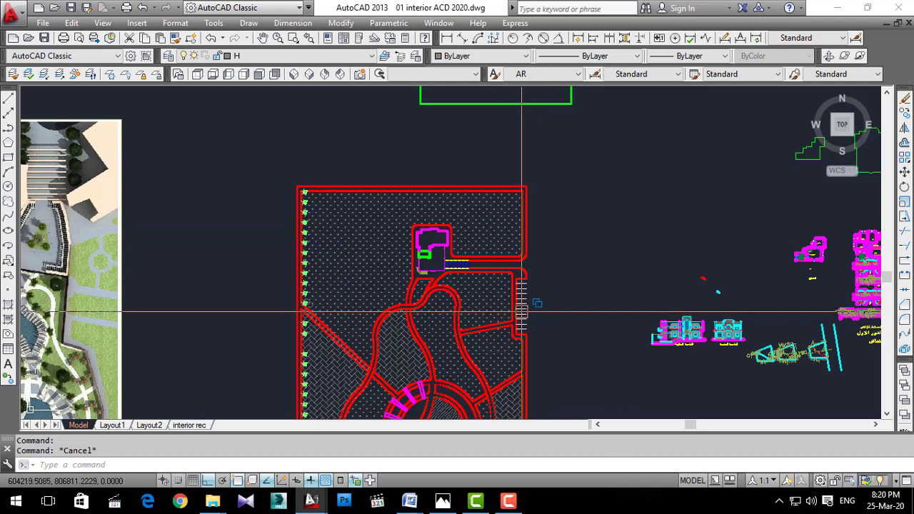
pyautogui.scroll(4, 525, 314)
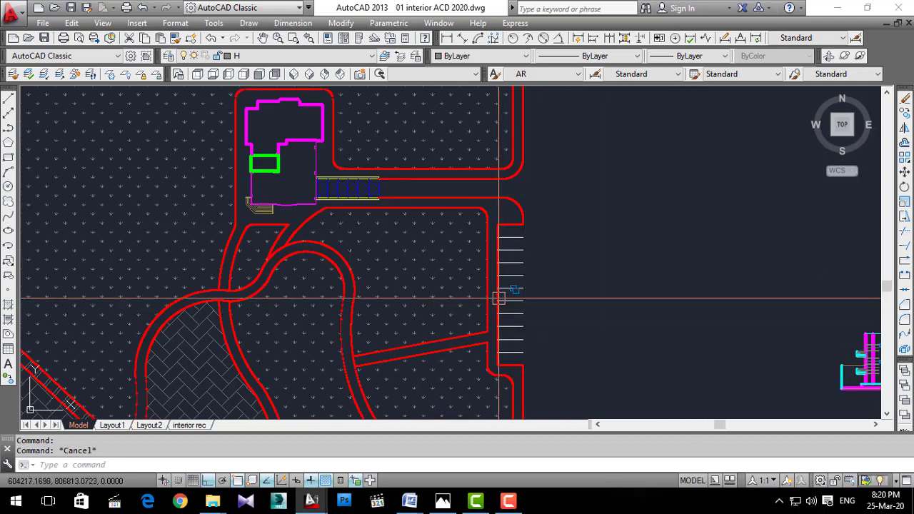
pyautogui.scroll(2, 485, 193)
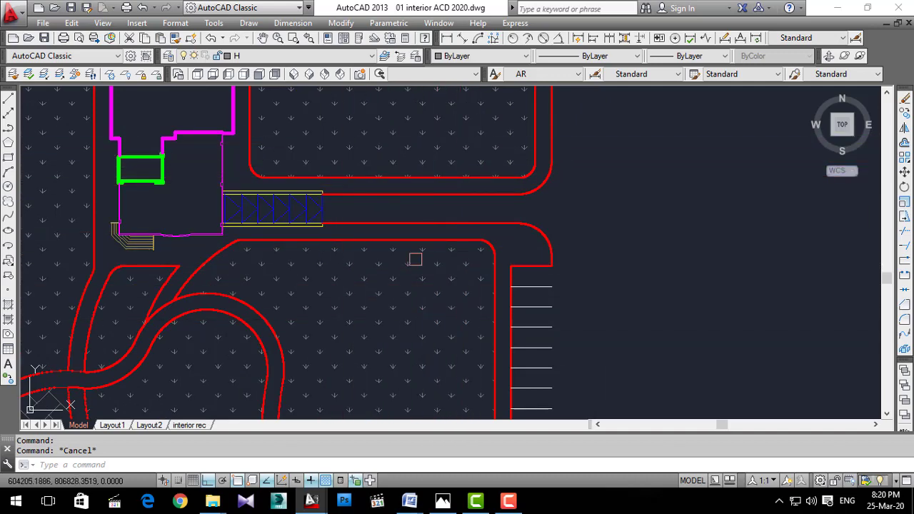
pyautogui.scroll(-3, 439, 270)
pyautogui.scroll(-2, 439, 269)
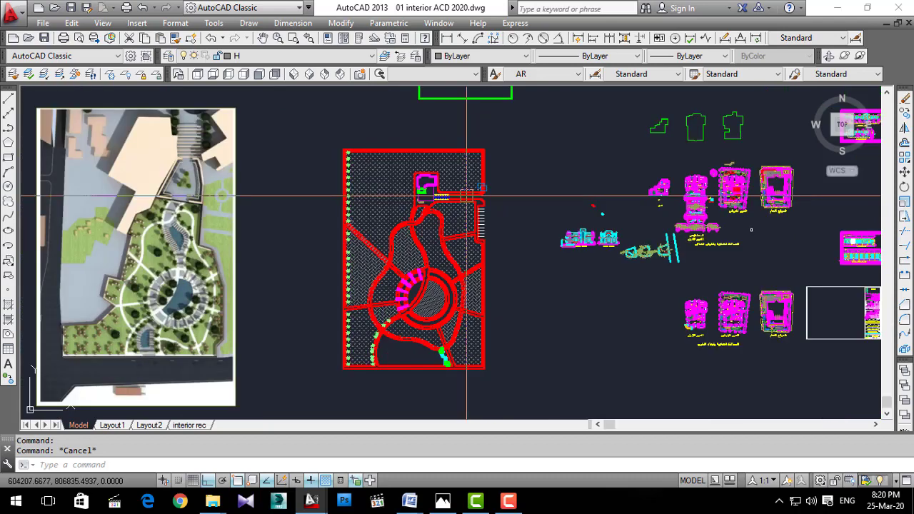
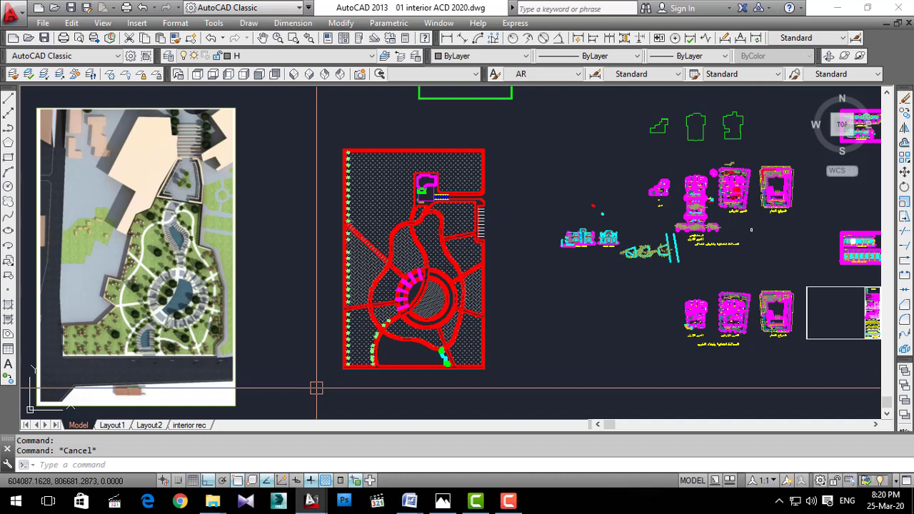
# Add a 45.01 aligned dimension along the plan's left boundary edge.
pyautogui.write('c')
pyautogui.press('Return')
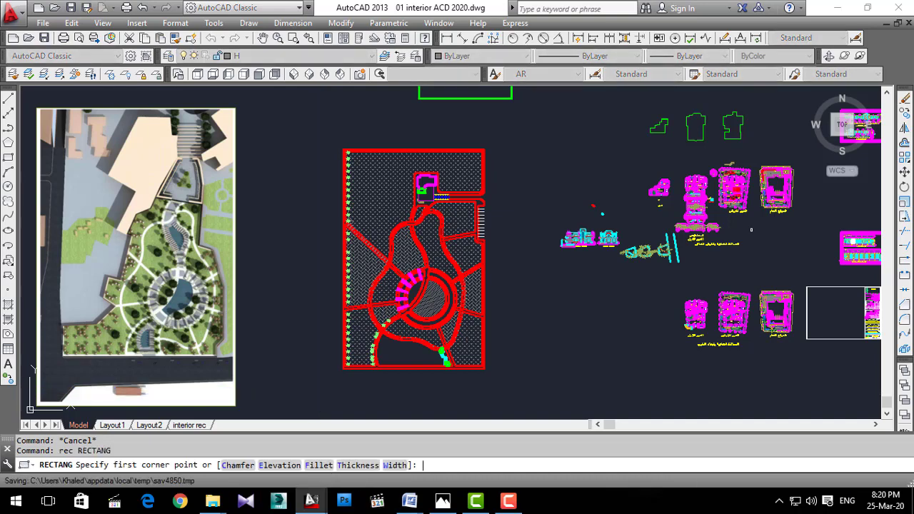
pyautogui.press('Escape')
pyautogui.click(293, 23)
pyautogui.click(307, 73)
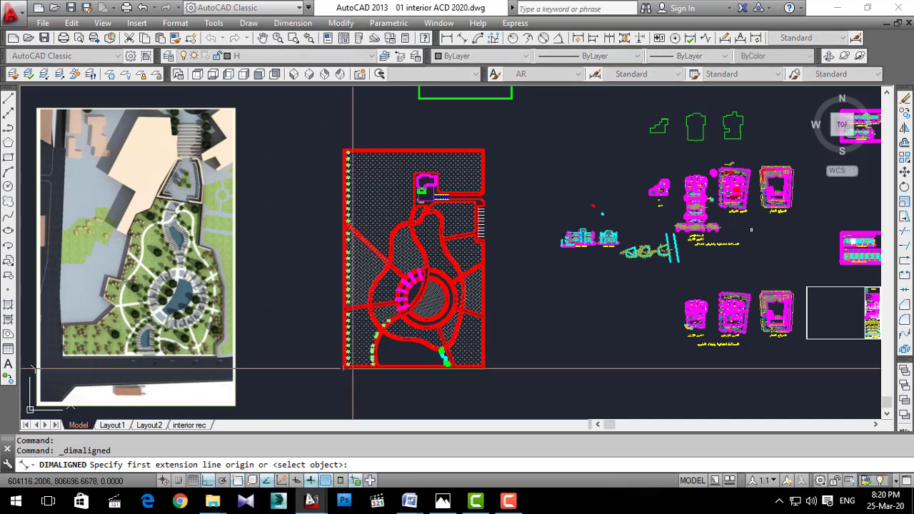
pyautogui.scroll(5, 327, 378)
pyautogui.scroll(4, 326, 378)
pyautogui.scroll(-3, 321, 378)
pyautogui.scroll(-2, 314, 375)
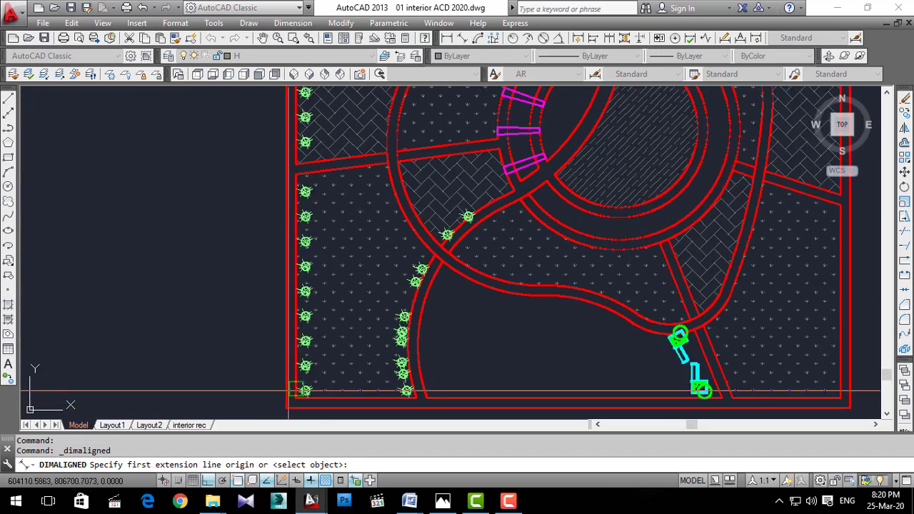
pyautogui.scroll(6, 307, 372)
pyautogui.press('Return')
pyautogui.click(298, 367)
pyautogui.press('Return')
pyautogui.scroll(-2, 357, 352)
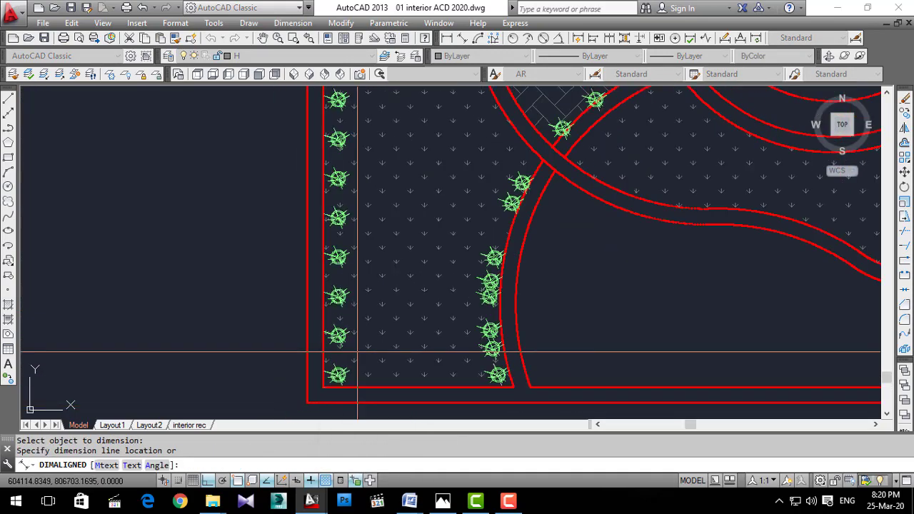
pyautogui.click(357, 352)
# Add a 66.87 aligned dimension along the left path edge.
pyautogui.scroll(-2, 336, 200)
pyautogui.scroll(3, 335, 135)
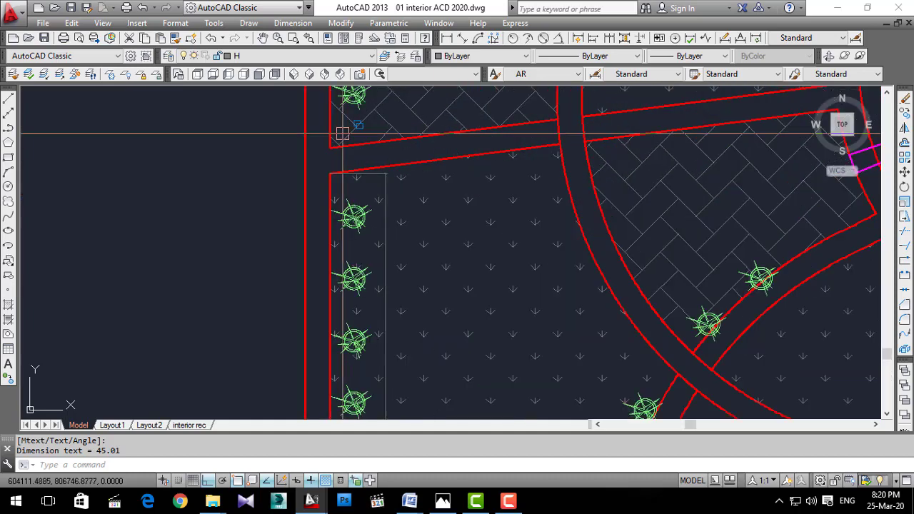
pyautogui.scroll(-1, 320, 212)
pyautogui.scroll(5, 320, 212)
pyautogui.press('Return')
pyautogui.press('Return')
pyautogui.click(330, 190)
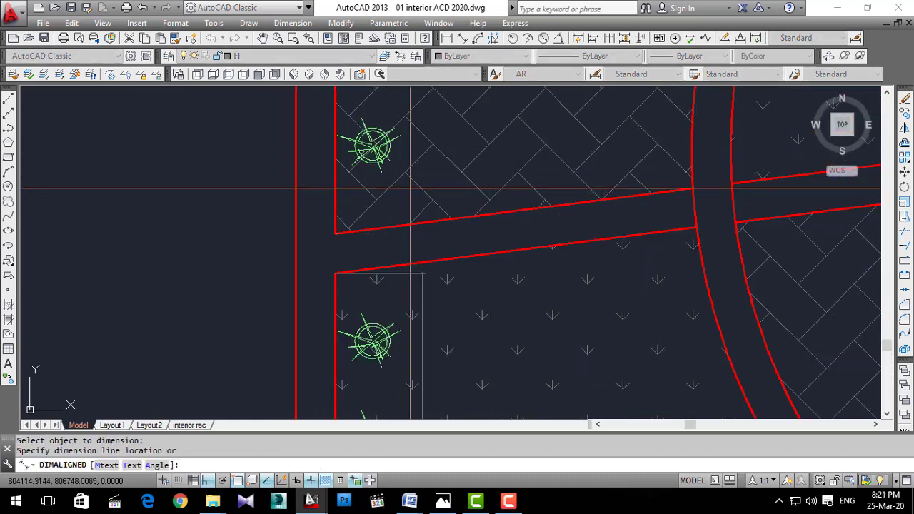
pyautogui.click(421, 296)
# Dimension the path width with a 2.00 aligned dimension.
pyautogui.scroll(2, 408, 316)
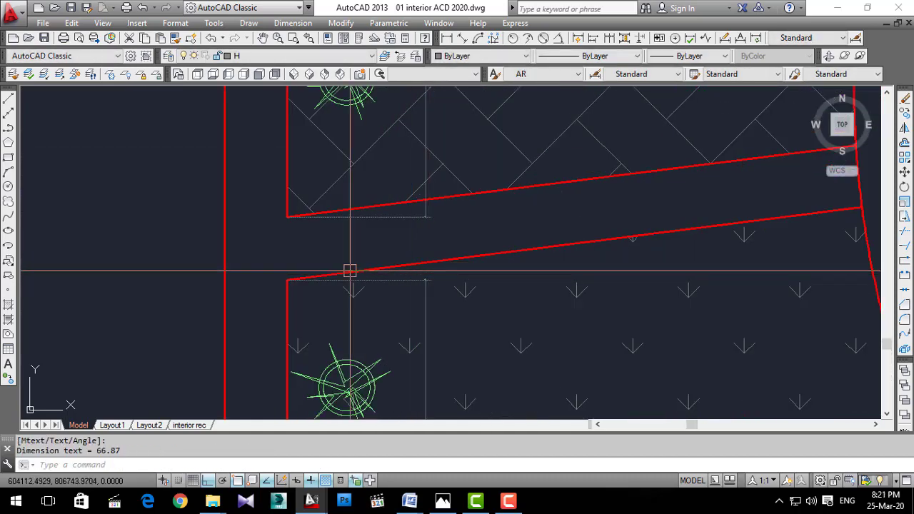
pyautogui.press('Return')
pyautogui.click(452, 257)
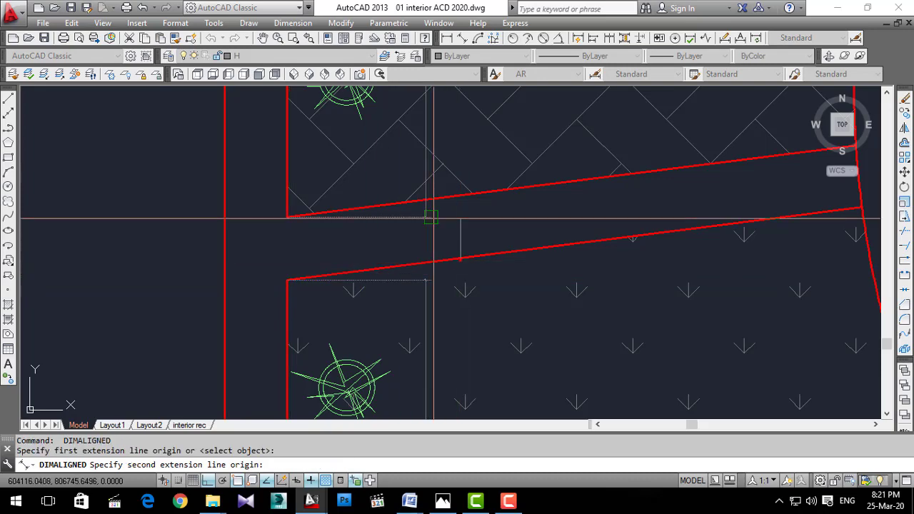
pyautogui.click(450, 197)
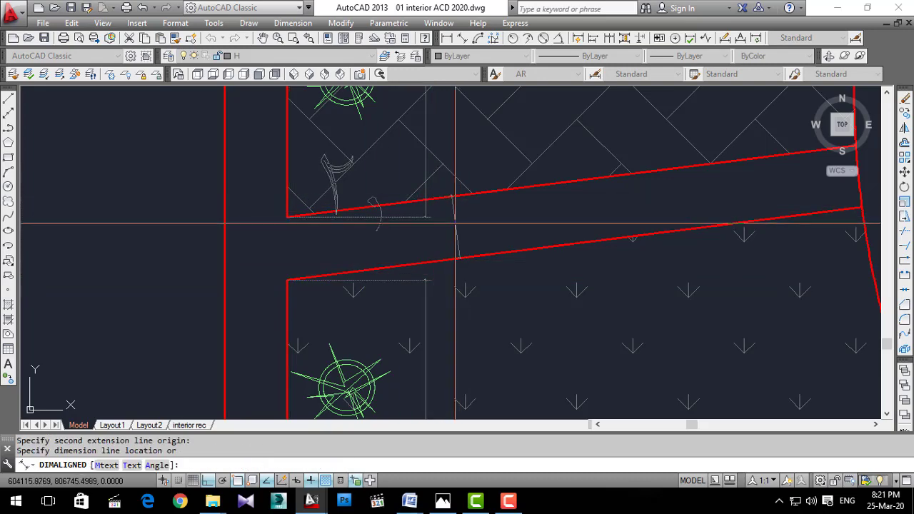
pyautogui.click(450, 217)
# Add a 97° angular dimension between the two path lines.
pyautogui.hotkey('alt', 'n')
pyautogui.press('a')
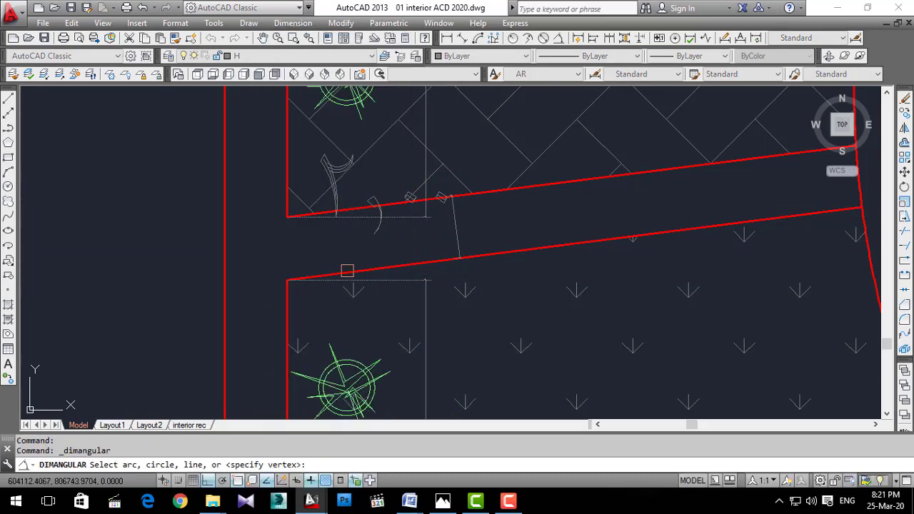
pyautogui.click(330, 272)
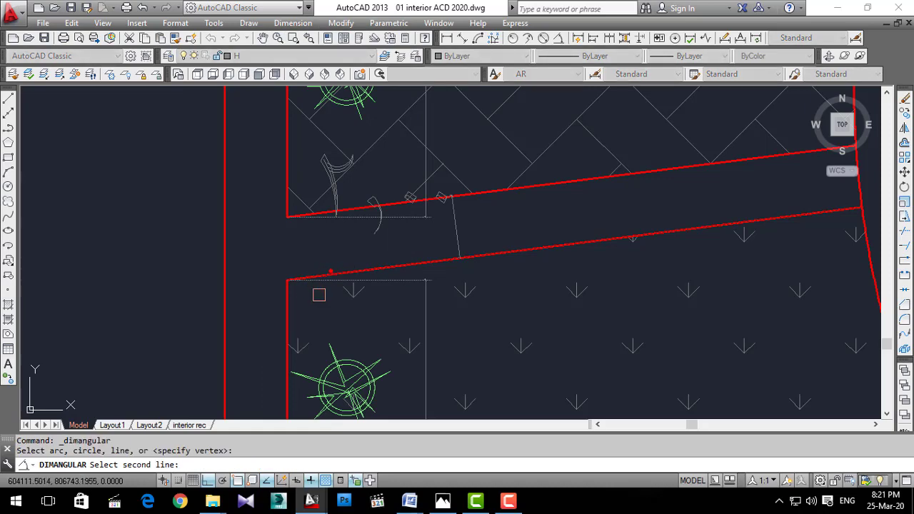
pyautogui.click(289, 318)
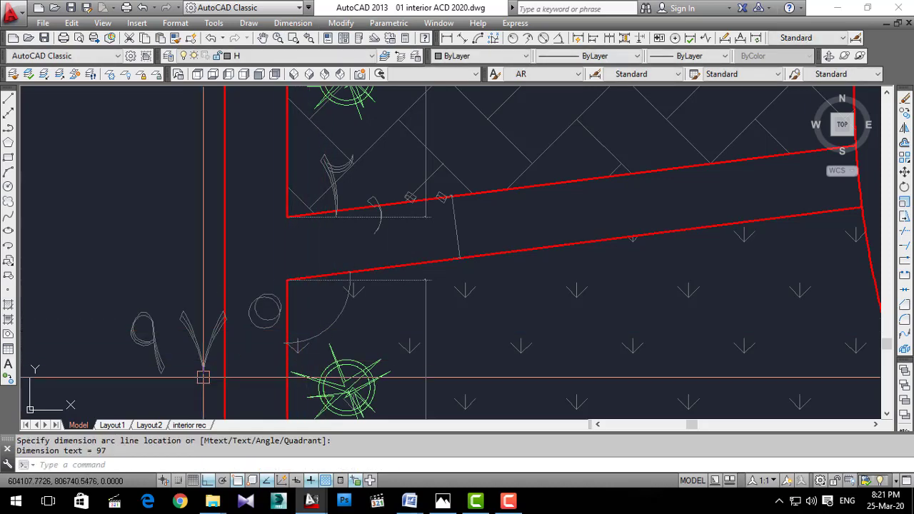
pyautogui.scroll(-3, 269, 346)
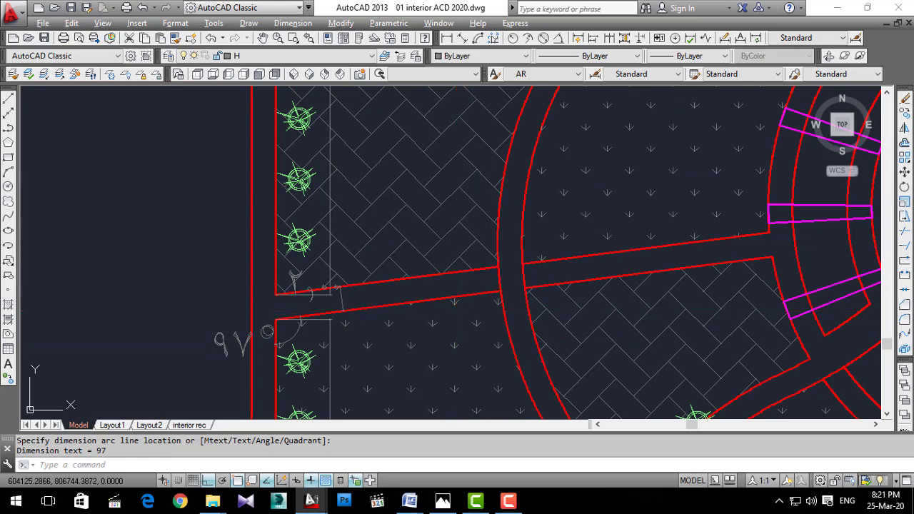
pyautogui.click(293, 23)
# Add an 18.66 aligned dimension on the angled red path edge beside the 9.70 dimension.
pyautogui.click(315, 69)
pyautogui.press('Return')
pyautogui.click(436, 301)
pyautogui.scroll(4, 436, 302)
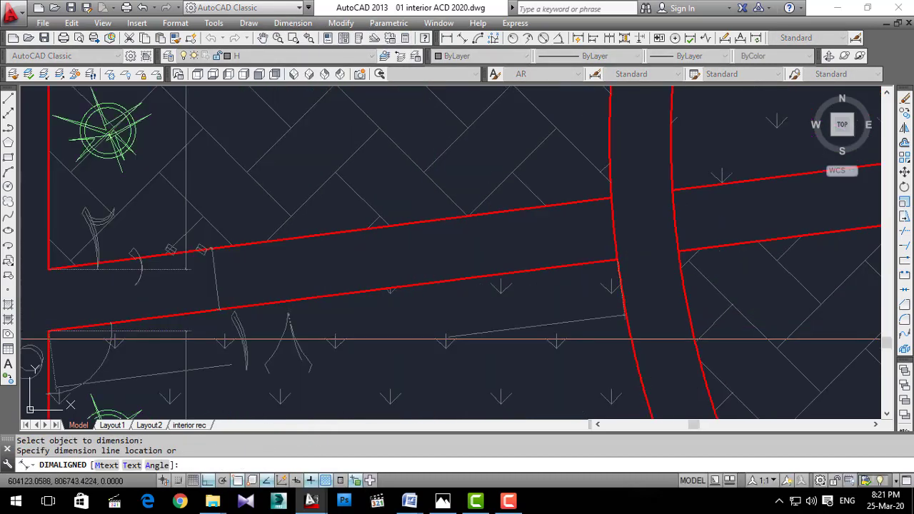
pyautogui.click(434, 340)
pyautogui.scroll(-2, 434, 340)
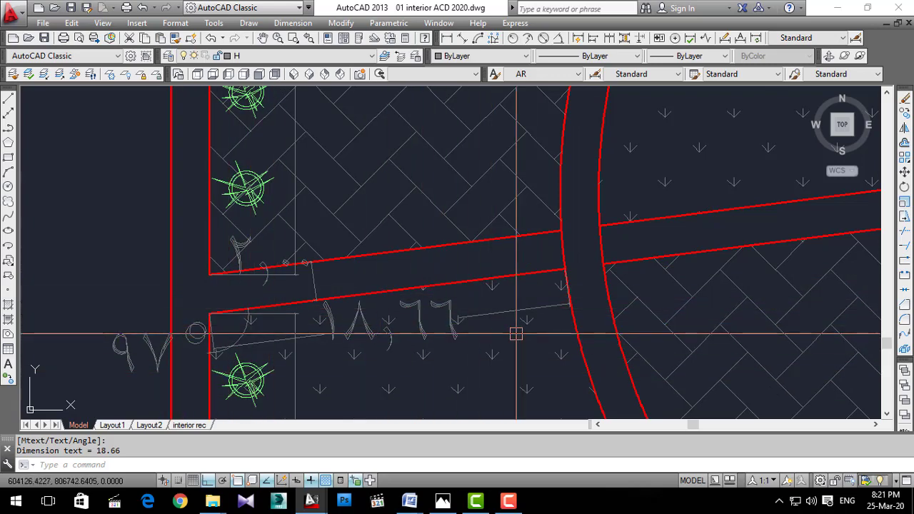
pyautogui.scroll(-3, 516, 333)
pyautogui.scroll(-3, 493, 314)
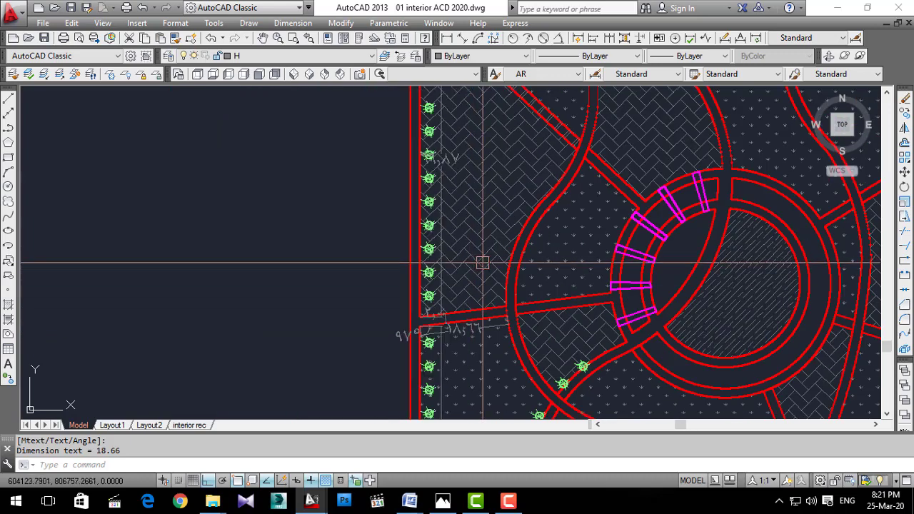
pyautogui.scroll(-2, 501, 290)
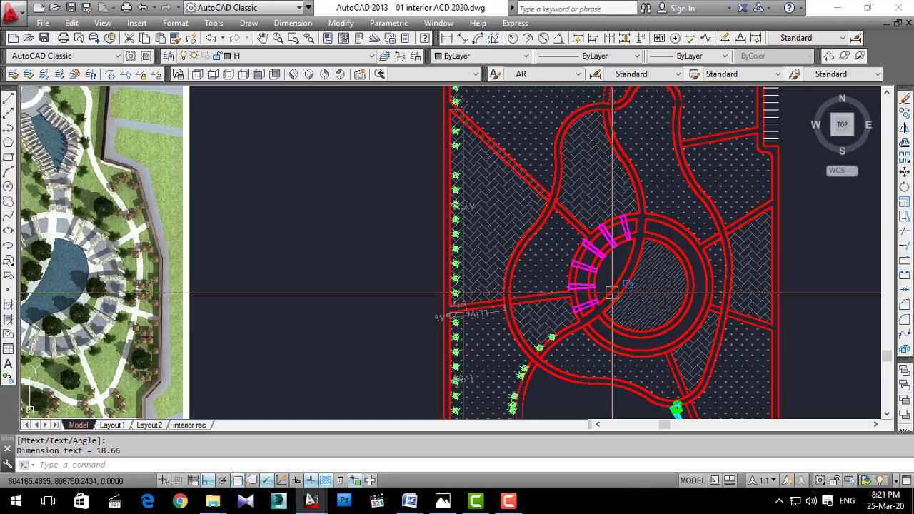
# Place a radius dimension on the hatched plaza arc.
pyautogui.hotkey('alt', 'n')
pyautogui.press('r')
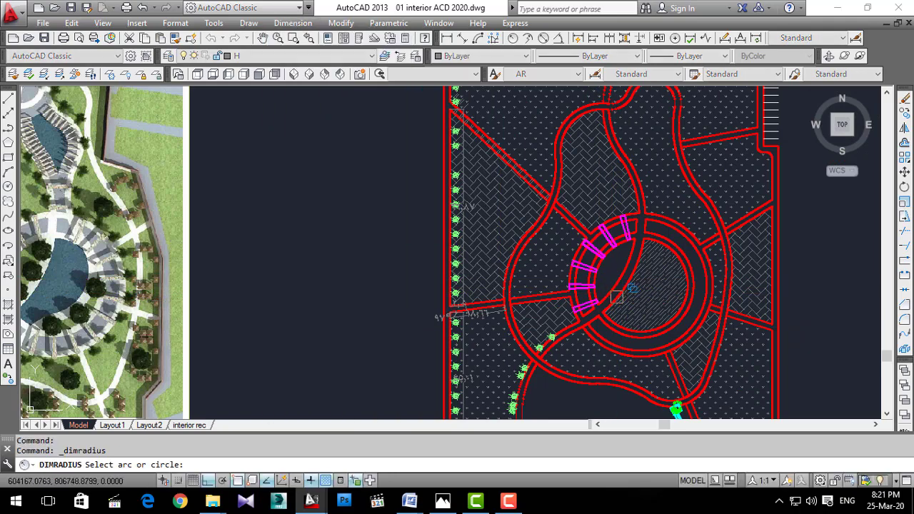
pyautogui.scroll(3, 642, 309)
pyautogui.scroll(3, 696, 141)
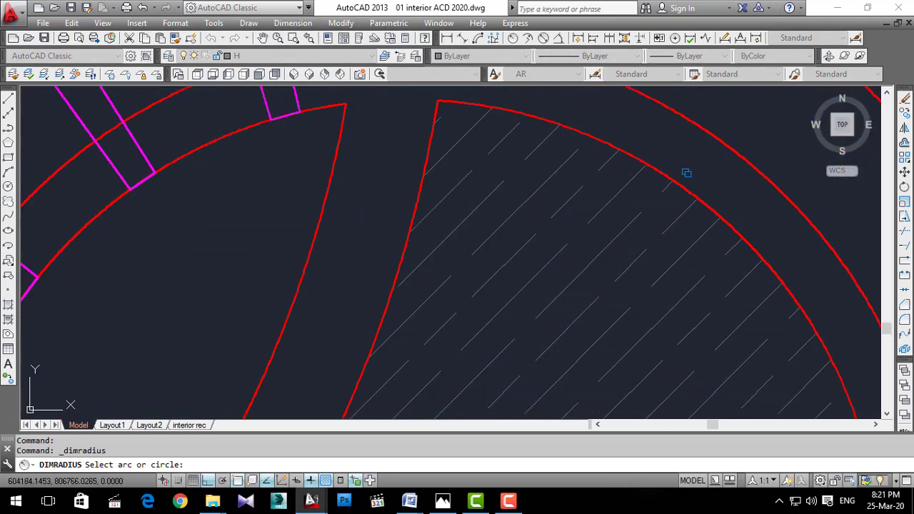
pyautogui.click(655, 174)
pyautogui.scroll(-3, 655, 174)
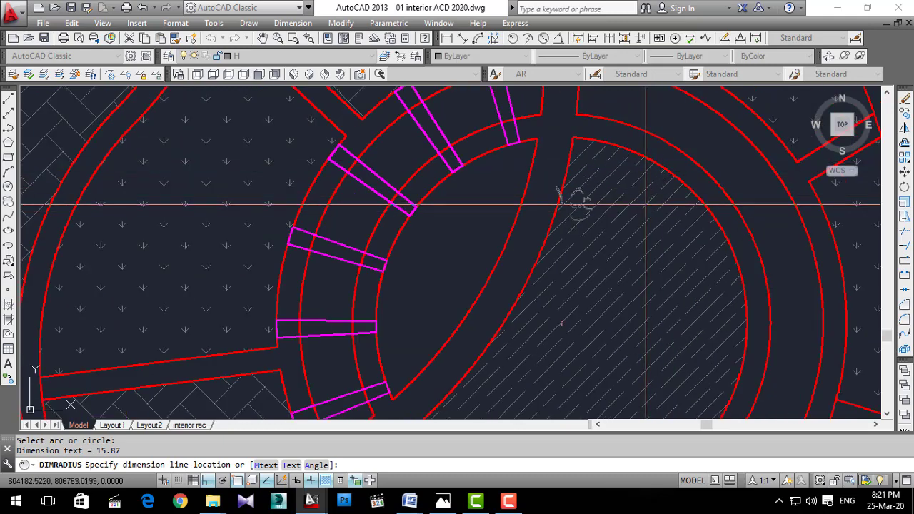
pyautogui.click(592, 215)
pyautogui.scroll(3, 612, 235)
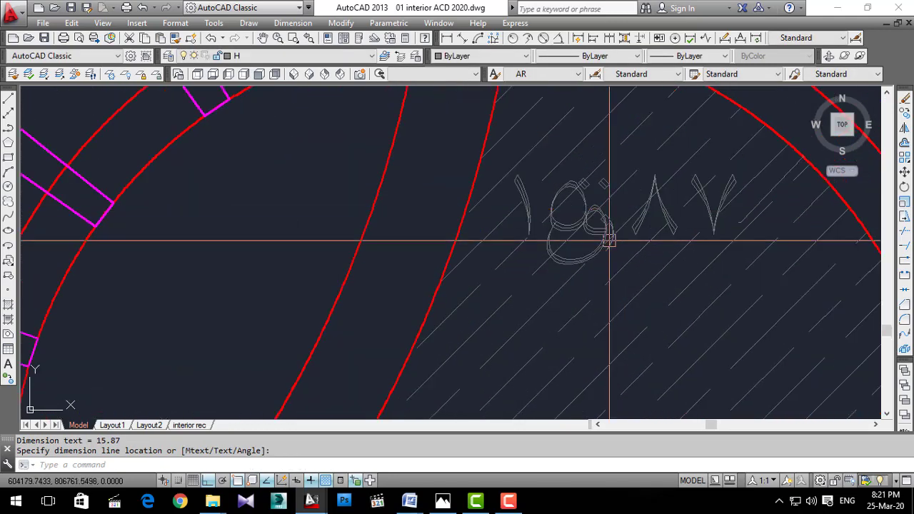
pyautogui.click(575, 259)
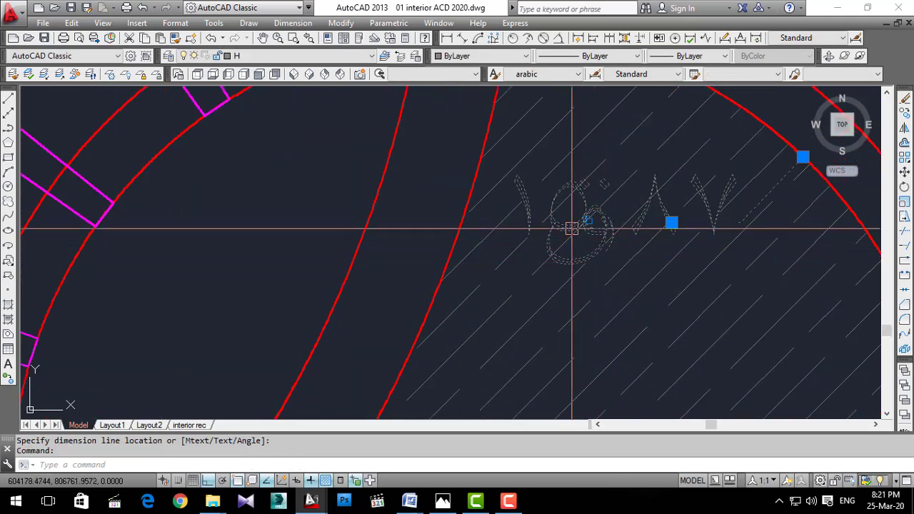
# Edit the radius dimension text so it reads R15.87 in Latin numerals.
pyautogui.click(593, 250)
pyautogui.doubleClick(564, 253)
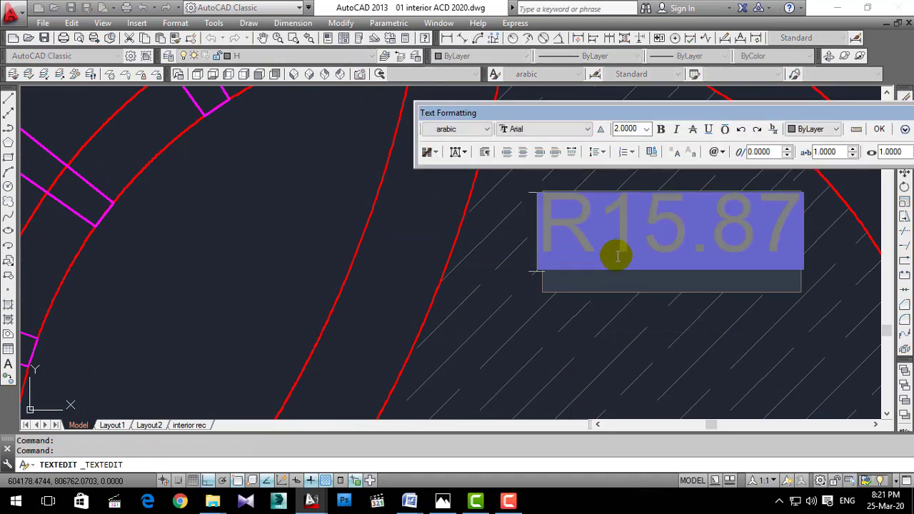
pyautogui.press('BackSpace')
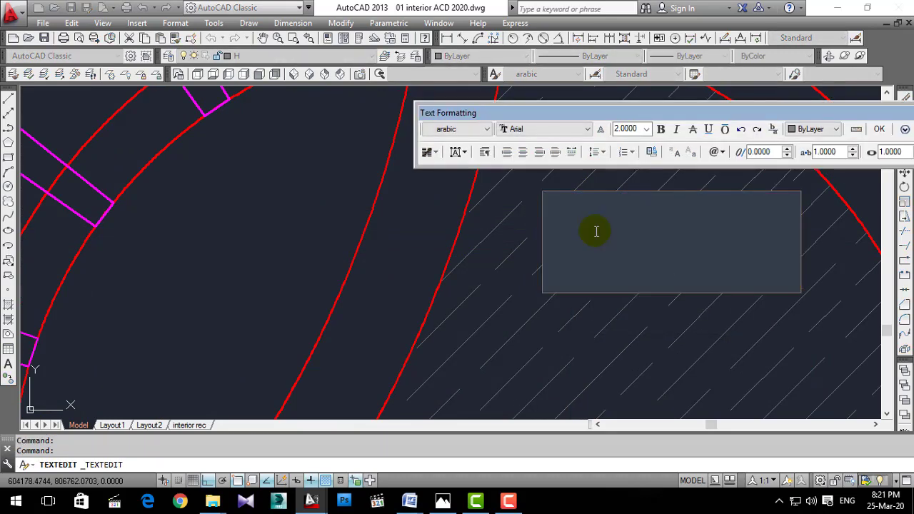
pyautogui.hotkey('ctrl', 'z')
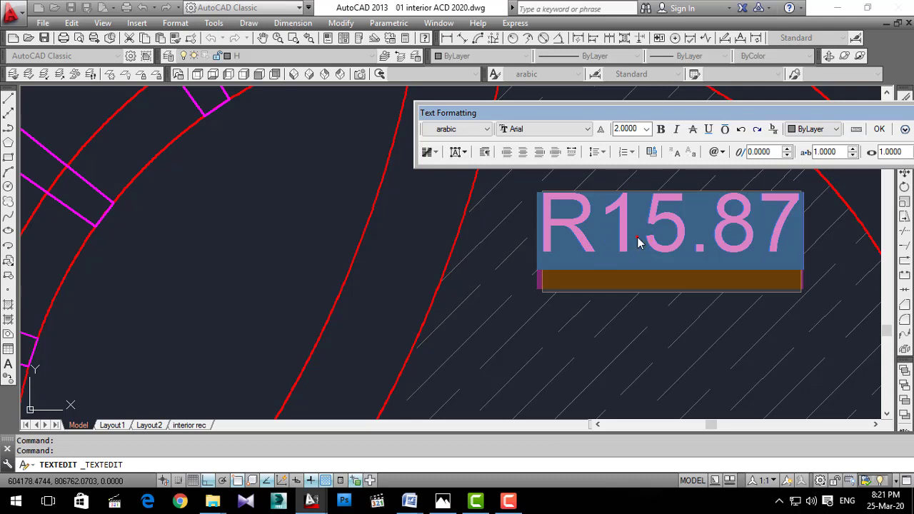
pyautogui.doubleClick(639, 243)
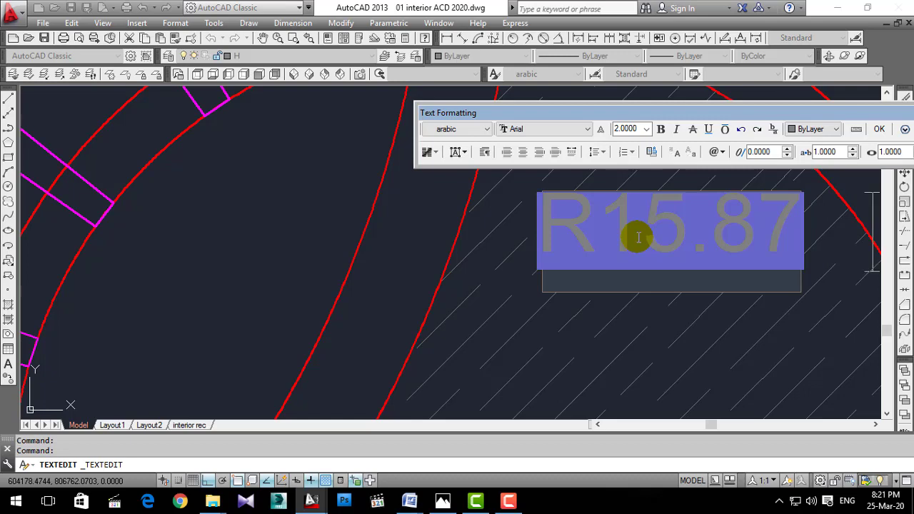
pyautogui.press('Escape')
pyautogui.scroll(-3, 636, 239)
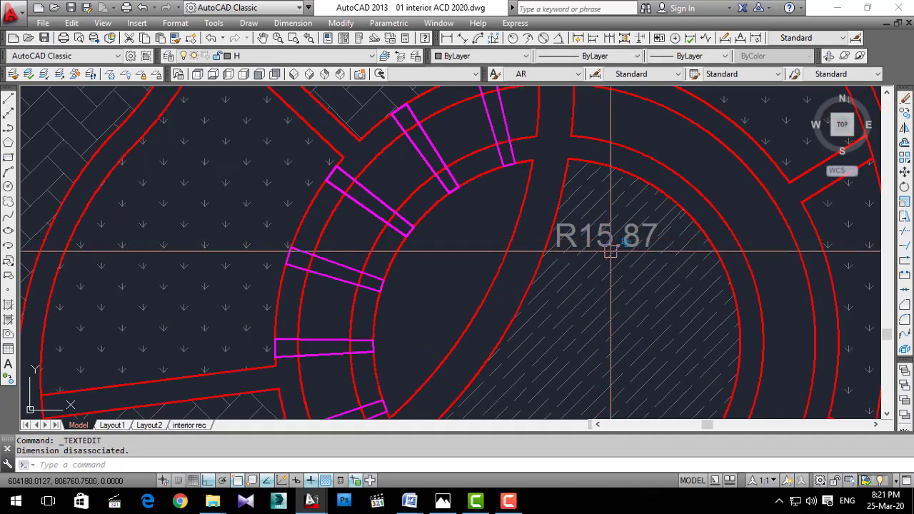
pyautogui.scroll(1, 606, 240)
pyautogui.scroll(2, 604, 241)
pyautogui.scroll(1, 602, 239)
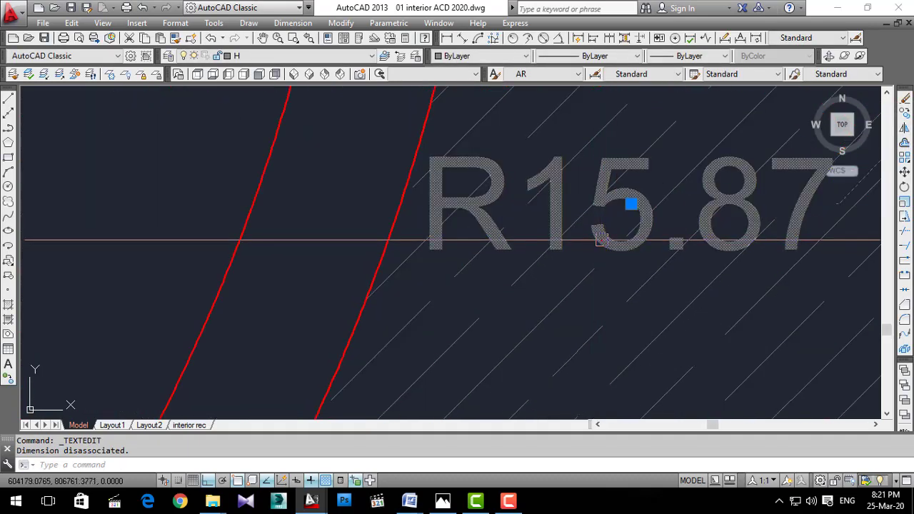
pyautogui.scroll(-2, 592, 267)
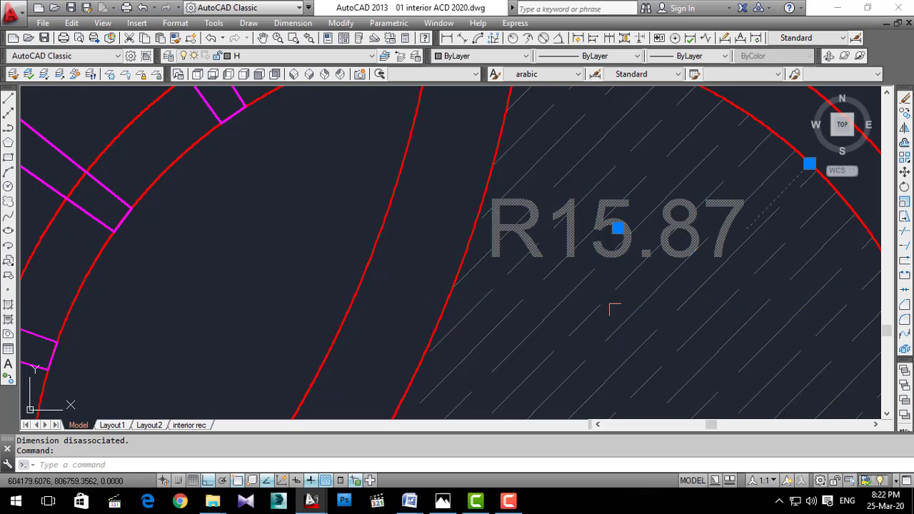
# Clear the hatch selection and start a radius dimension on the next arc below R15.87.
pyautogui.press('Escape')
pyautogui.press('Escape')
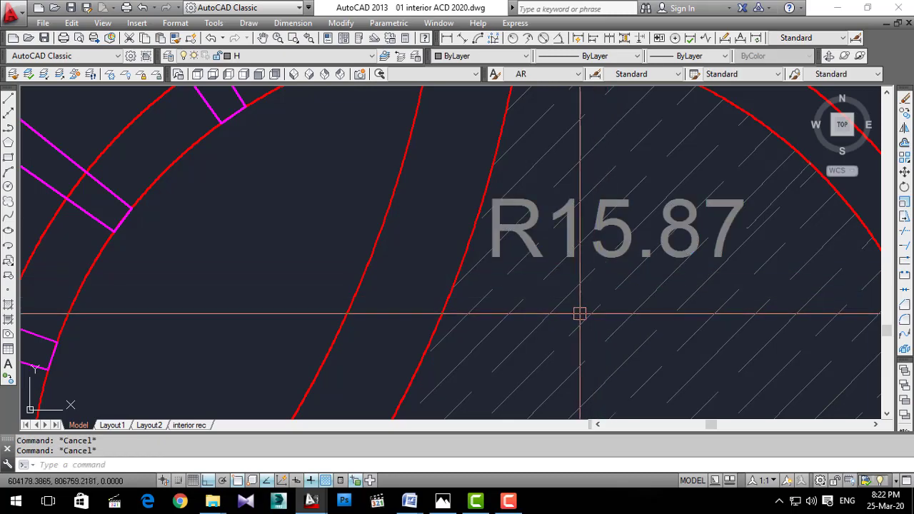
pyautogui.scroll(-3, 579, 314)
pyautogui.scroll(-2, 579, 314)
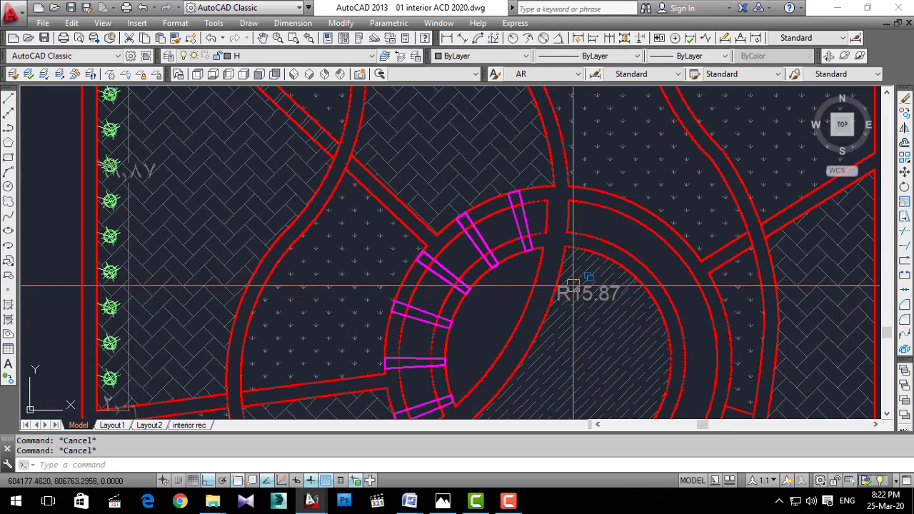
pyautogui.scroll(2, 578, 323)
pyautogui.scroll(2, 578, 323)
pyautogui.hotkey('alt', 'n')
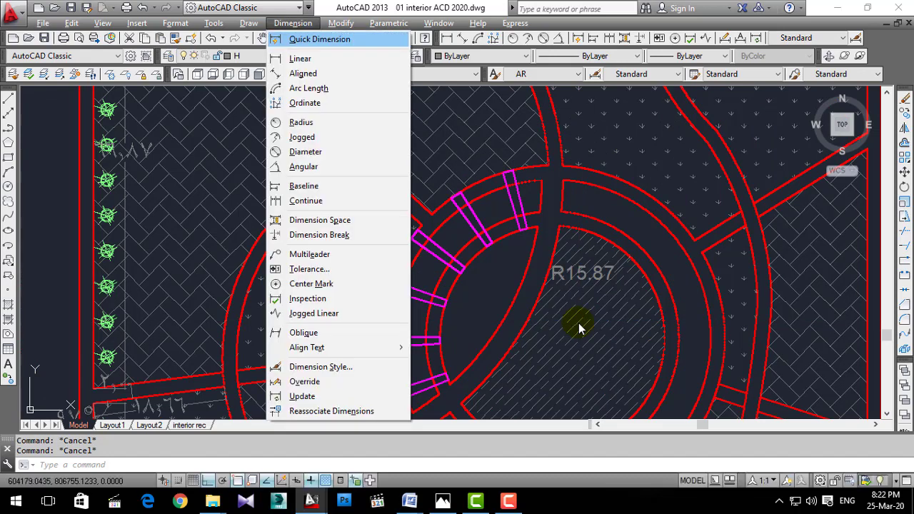
pyautogui.press('r')
pyautogui.scroll(4, 579, 325)
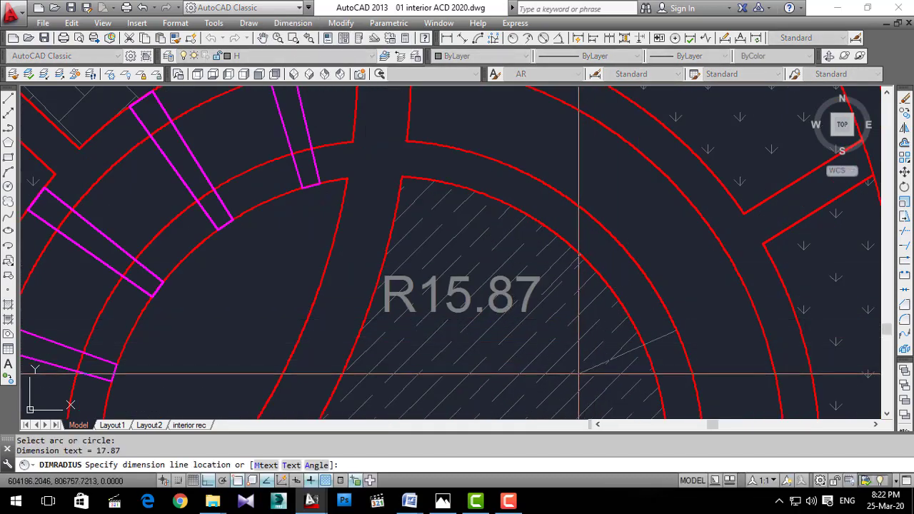
# Try matching R15.87's properties onto the second radius dimension with MATCHPROP, then cancel.
pyautogui.write('ma')
pyautogui.press('Return')
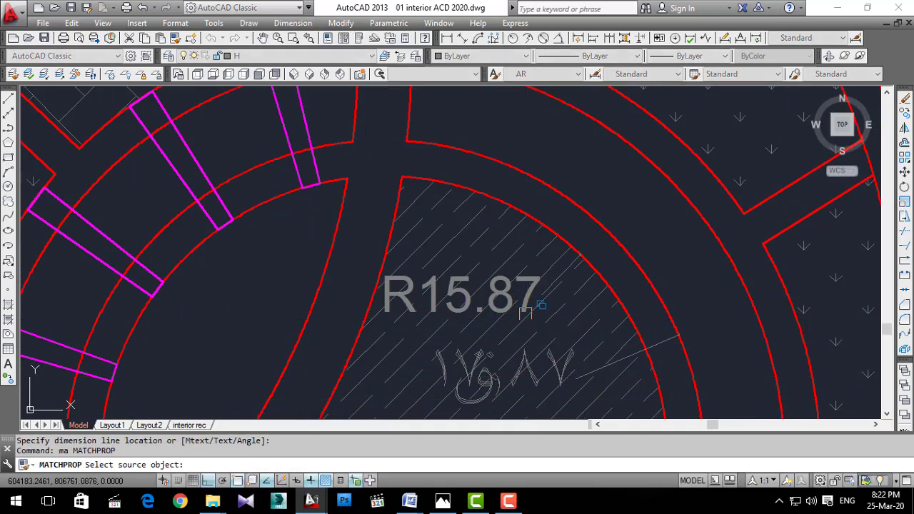
pyautogui.scroll(3, 499, 307)
pyautogui.scroll(-3, 490, 310)
pyautogui.click(504, 282)
pyautogui.scroll(3, 488, 342)
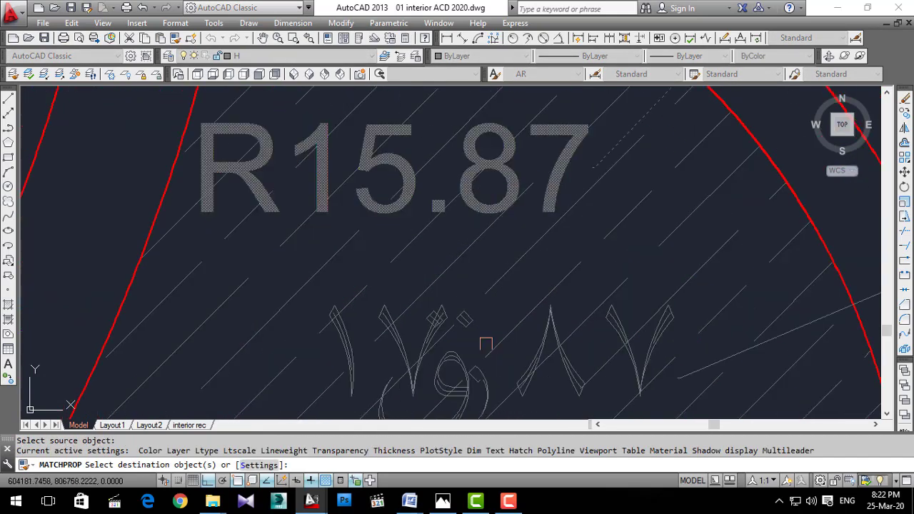
pyautogui.click(441, 350)
pyautogui.press('Escape')
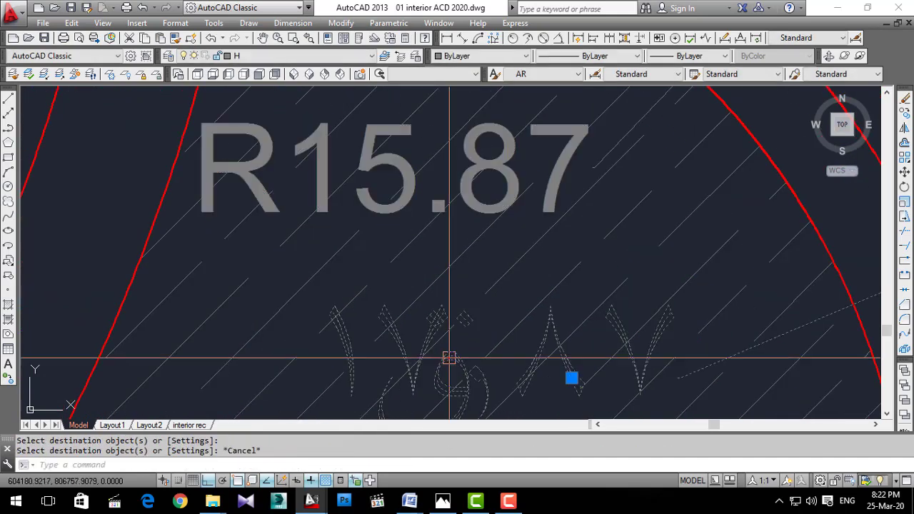
# Edit the second radius dimension's text so it shows R17.87.
pyautogui.doubleClick(508, 387)
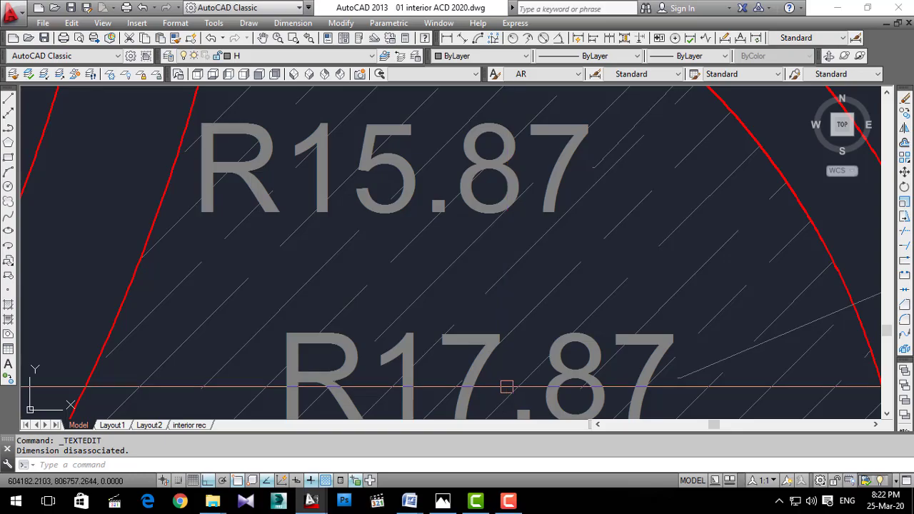
pyautogui.scroll(-2, 506, 386)
pyautogui.scroll(-6, 529, 302)
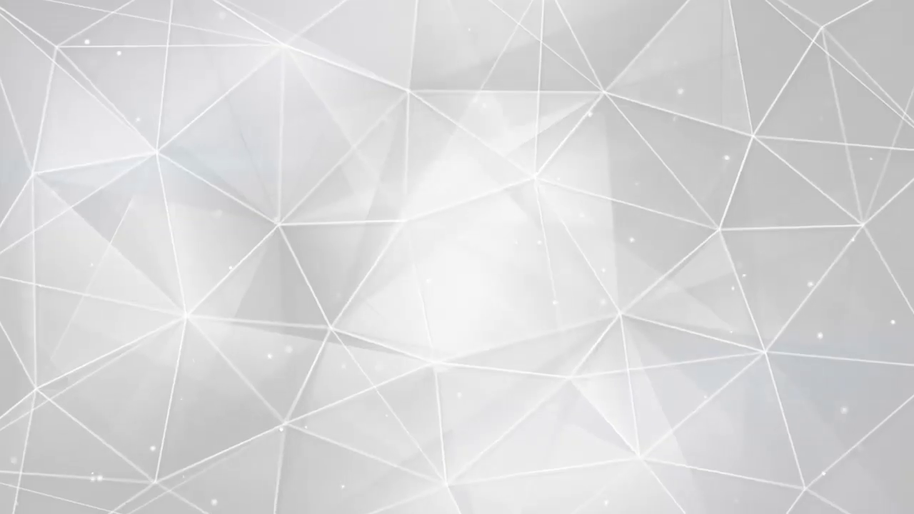